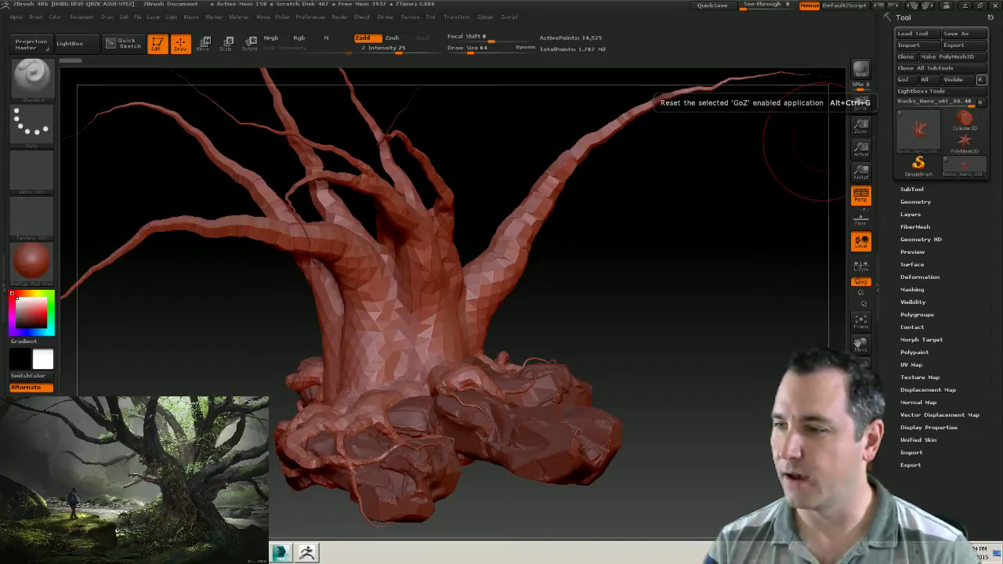
# Switch to the browser and look over the Angry Polys Facebook page, its address and its latest training post.
pyautogui.hotkey('alt', 'Tab')
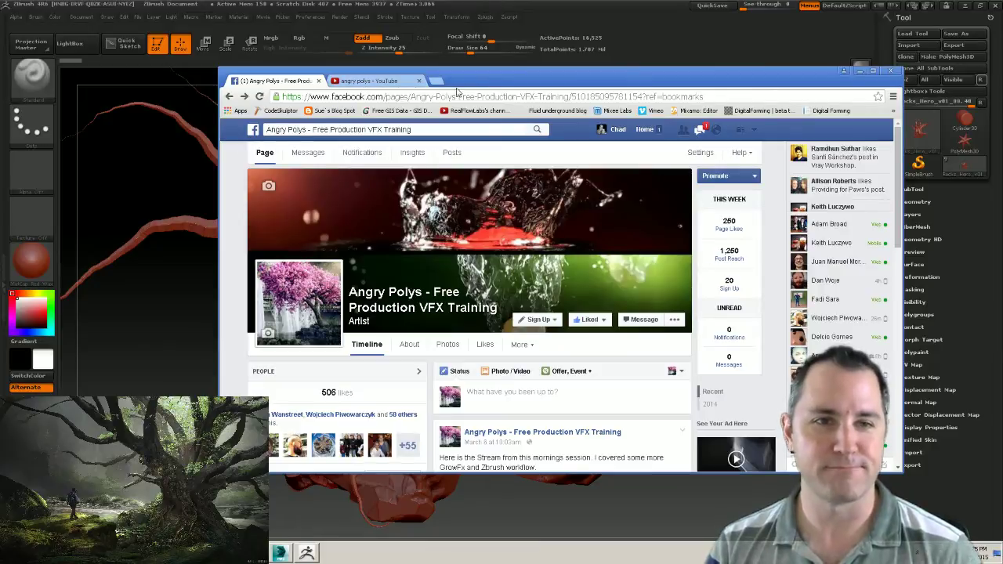
pyautogui.moveTo(702, 96); pyautogui.dragTo(282, 96)
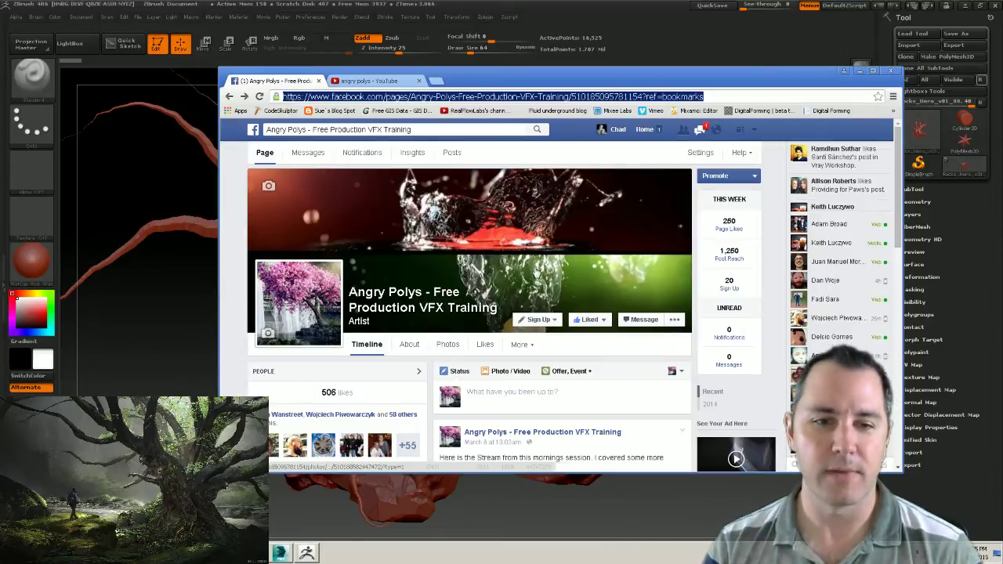
pyautogui.scroll(-4, 443, 316)
pyautogui.scroll(2, 443, 316)
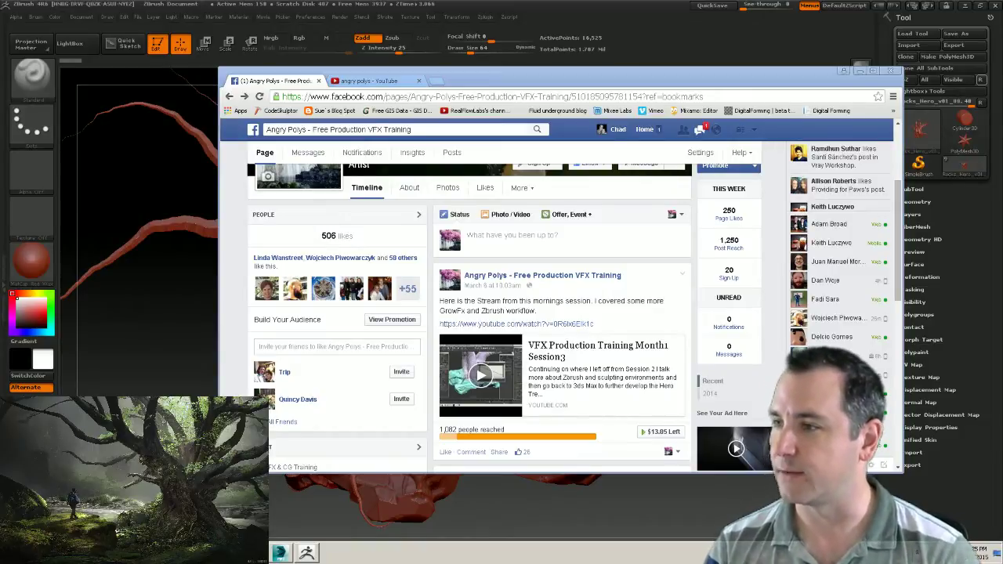
pyautogui.moveTo(663, 78); pyautogui.dragTo(609, 80)
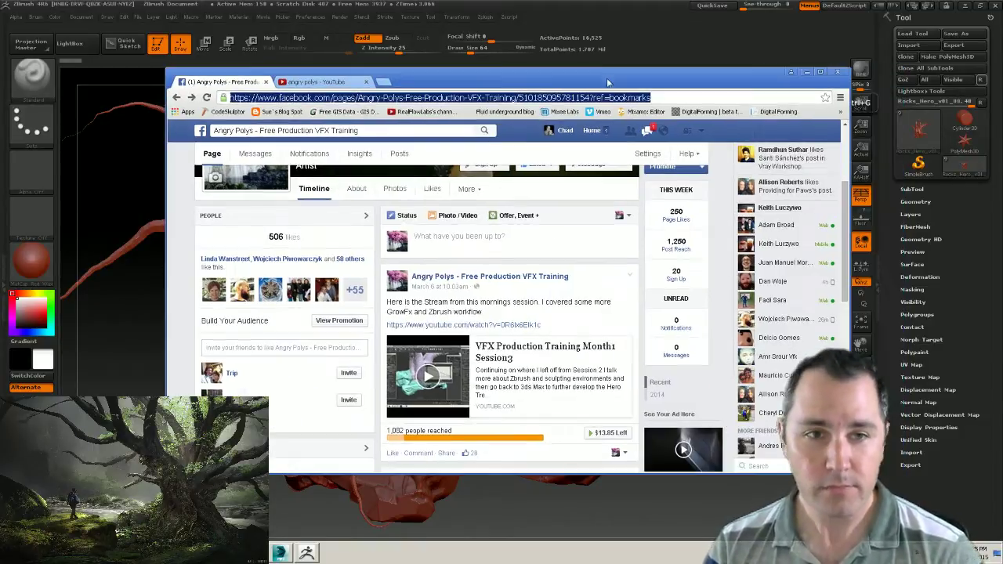
# Show the angry polys YouTube channel and highlight its web address.
pyautogui.click(322, 83)
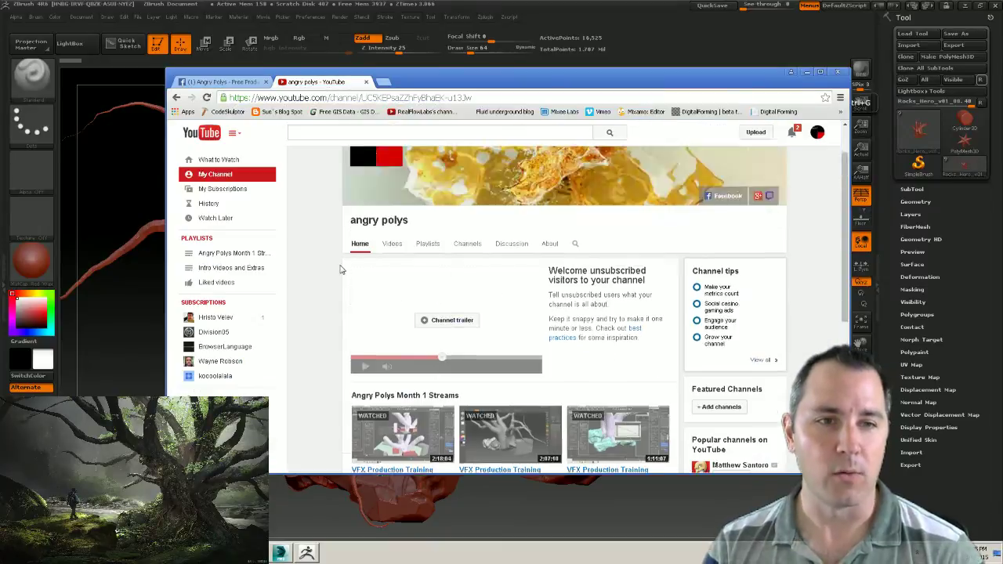
pyautogui.click(434, 99)
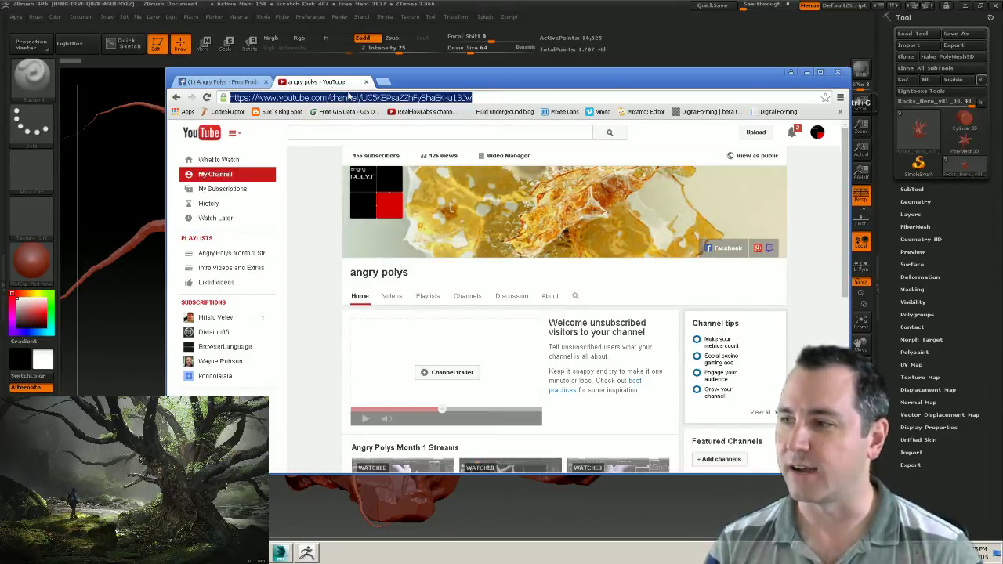
pyautogui.moveTo(426, 79); pyautogui.dragTo(444, 66)
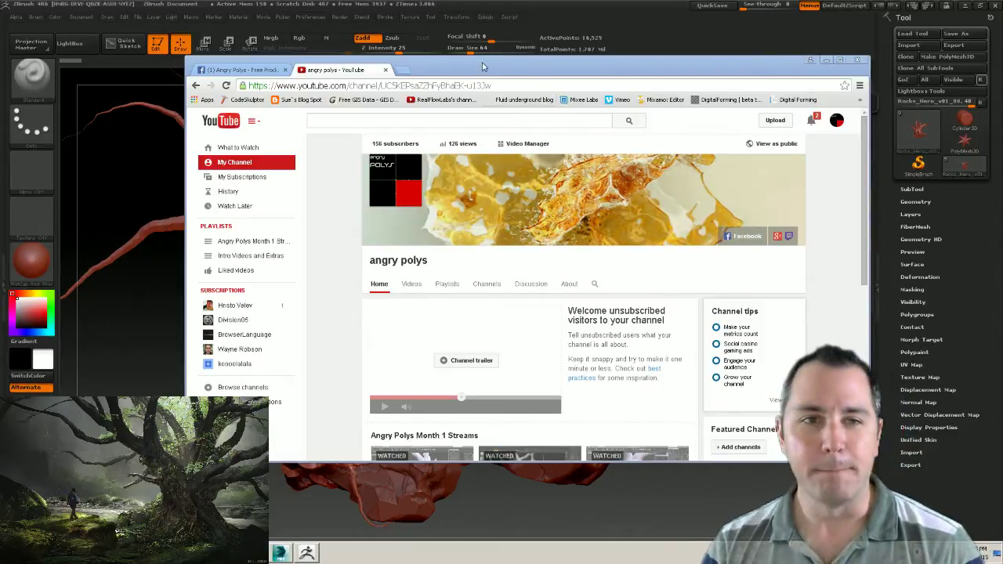
pyautogui.click(497, 83)
pyautogui.click(497, 84)
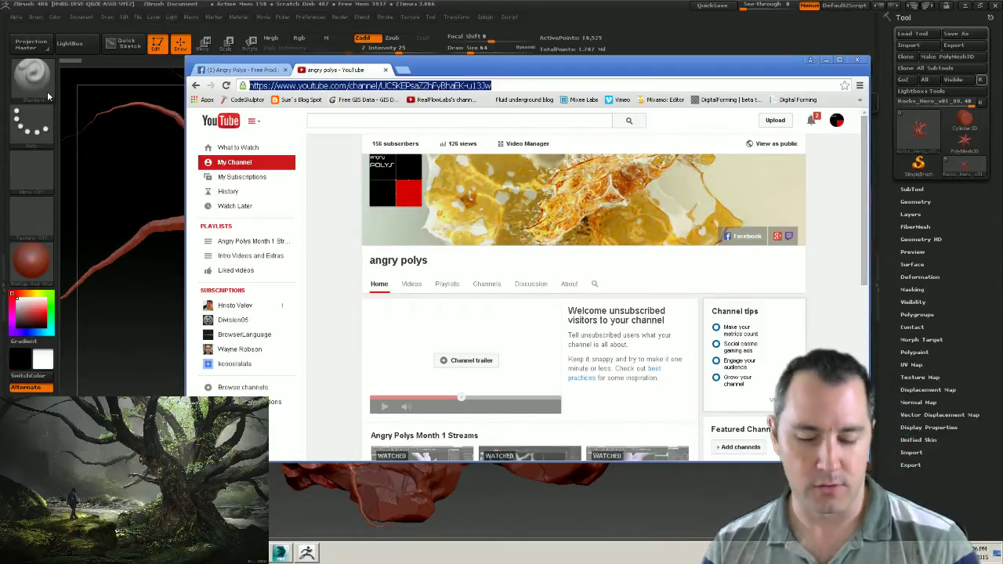
pyautogui.moveTo(475, 72); pyautogui.dragTo(467, 66)
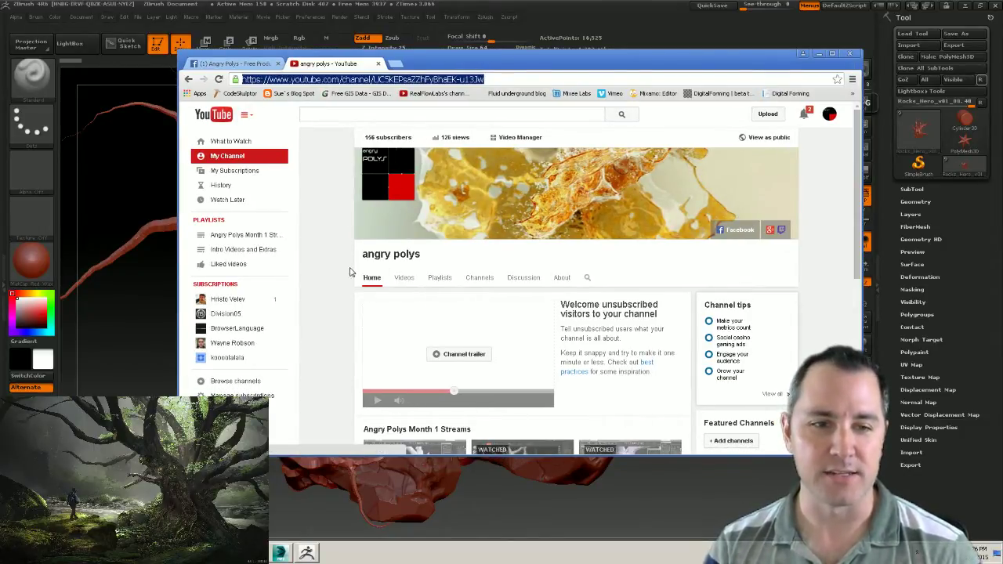
# Look through the channel's Month 1 Streams and Intro Videos and Extras playlists, and minimize the browser to return to ZBrush.
pyautogui.scroll(-1, 361, 319)
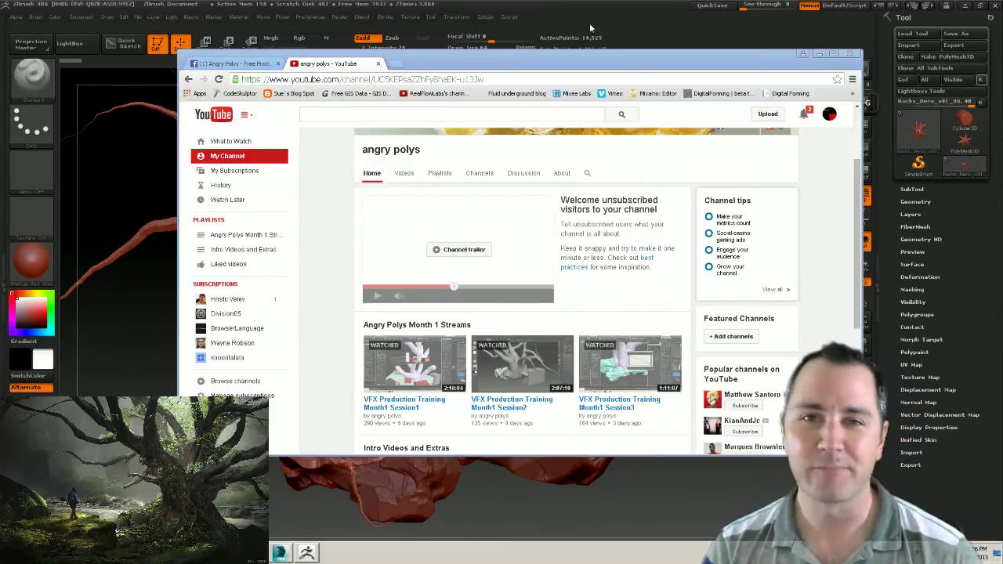
pyautogui.moveTo(618, 58); pyautogui.dragTo(595, 58)
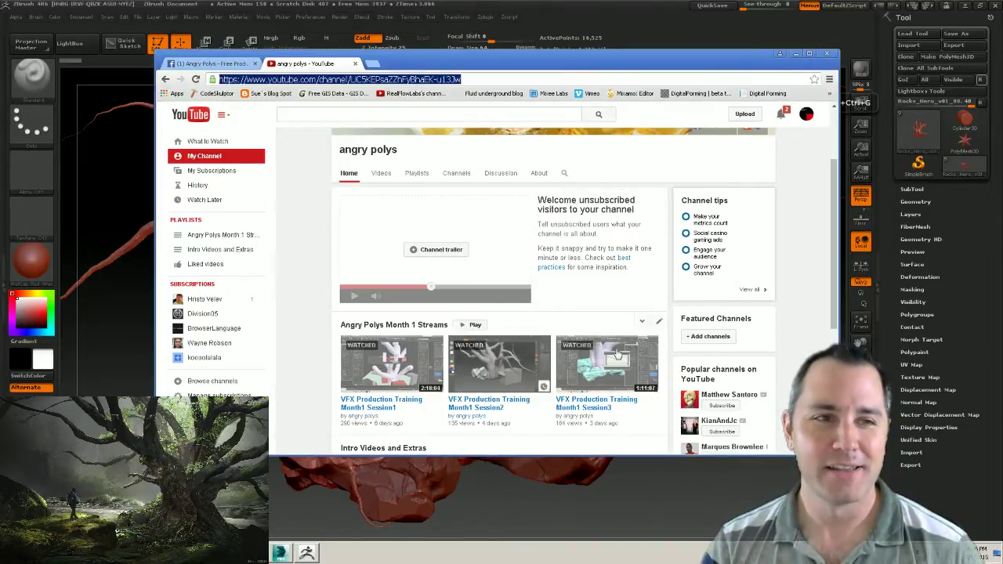
pyautogui.scroll(2, 327, 209)
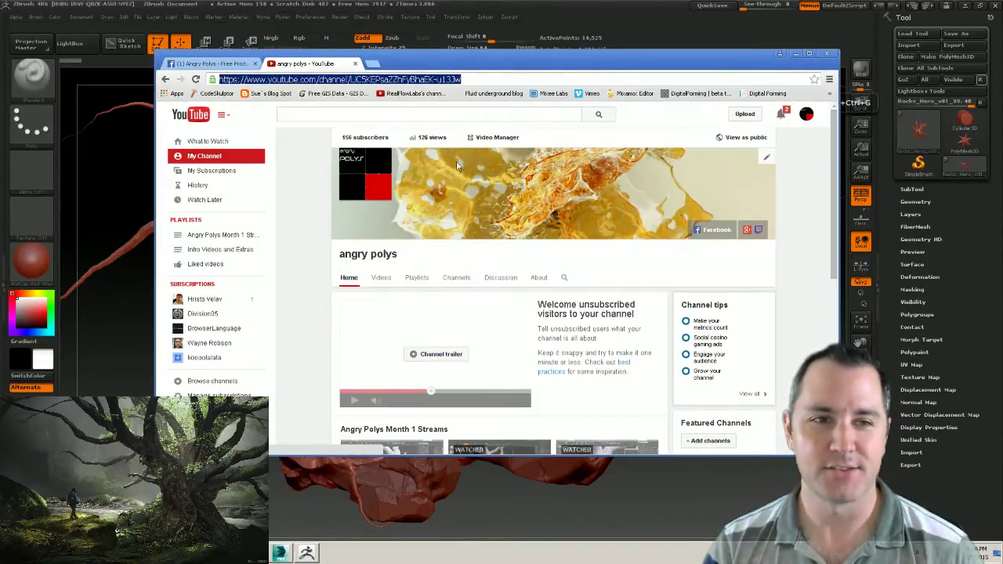
pyautogui.scroll(-1, 392, 314)
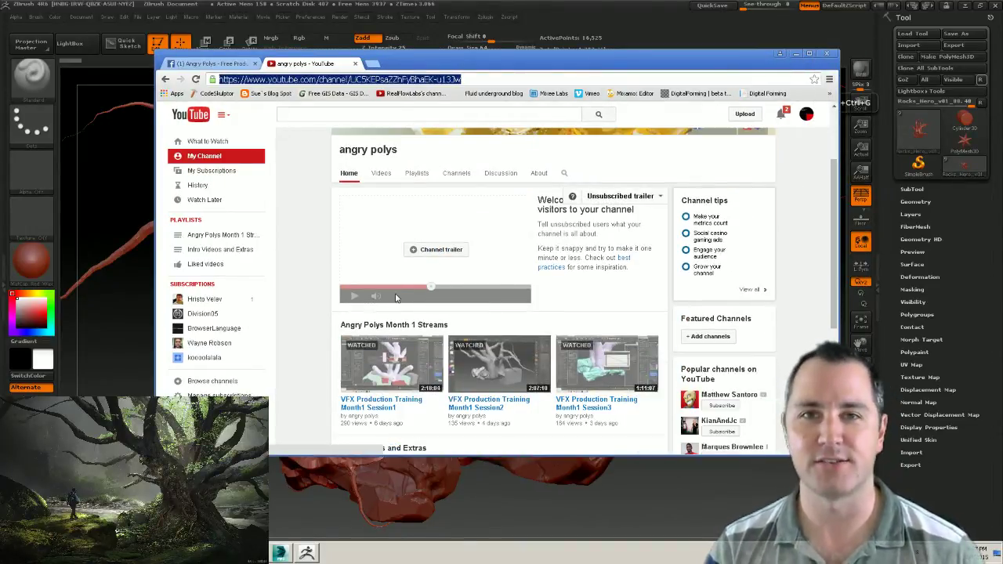
pyautogui.scroll(-1, 396, 298)
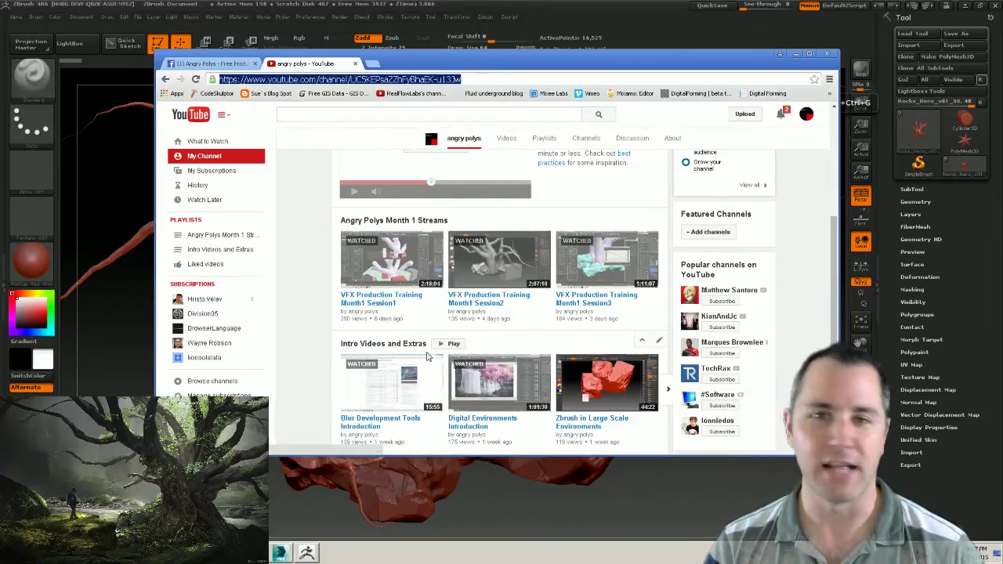
pyautogui.scroll(1, 325, 353)
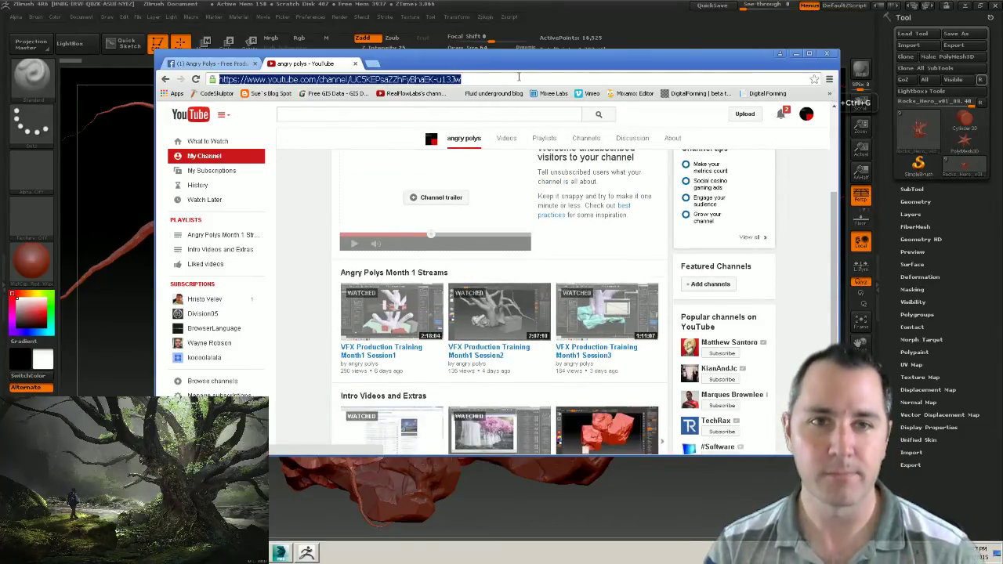
pyautogui.moveTo(600, 63); pyautogui.dragTo(581, 64)
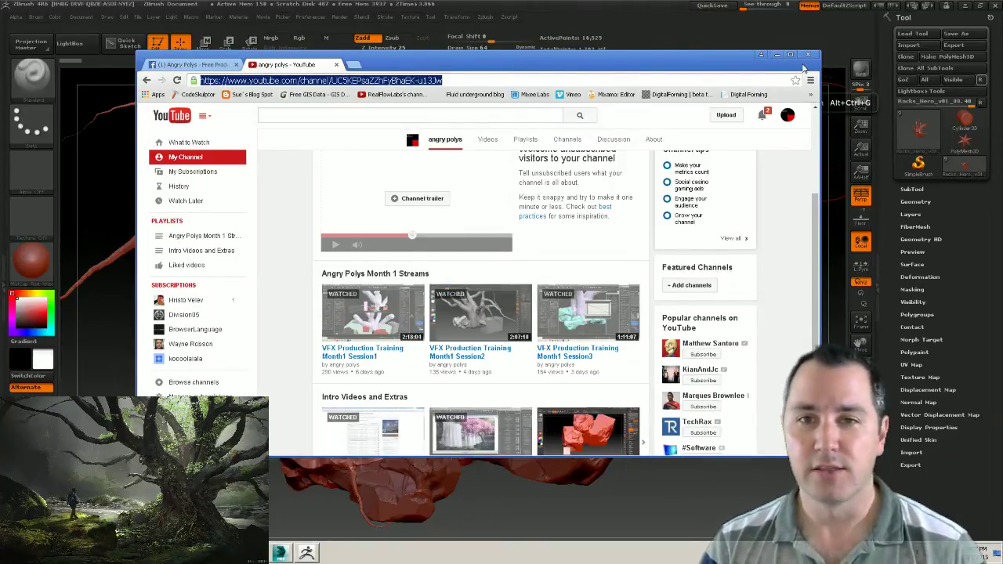
pyautogui.click(778, 56)
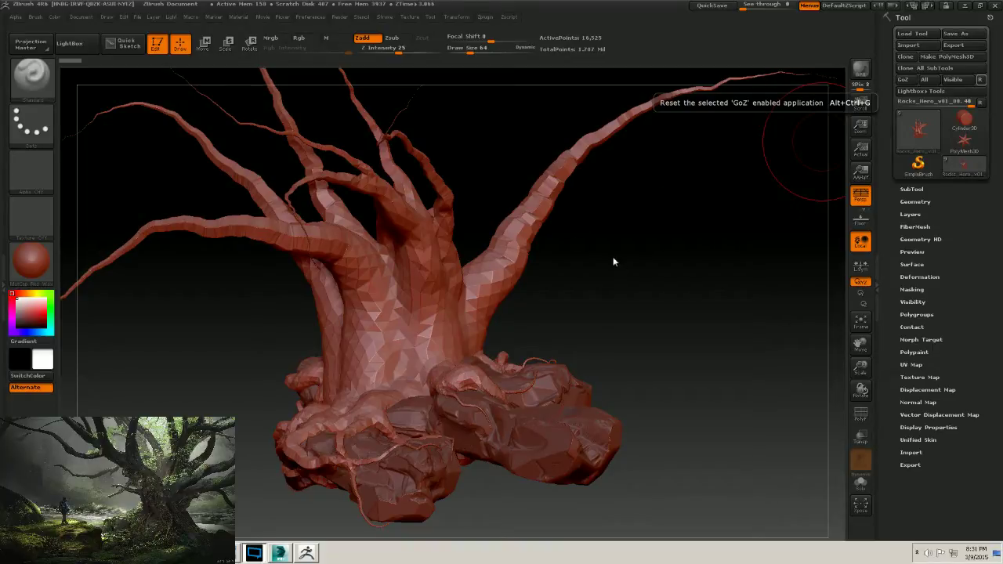
# Open the SubTool list and examine the hero tree, its roots and the rocks from several sides.
pyautogui.moveTo(602, 295); pyautogui.dragTo(674, 298)
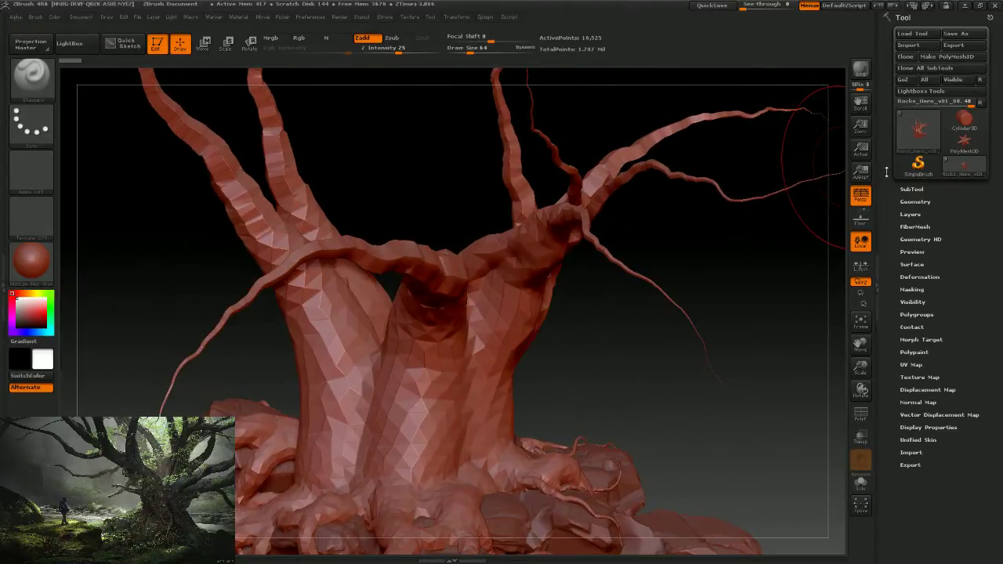
pyautogui.click(912, 188)
pyautogui.moveTo(921, 225)
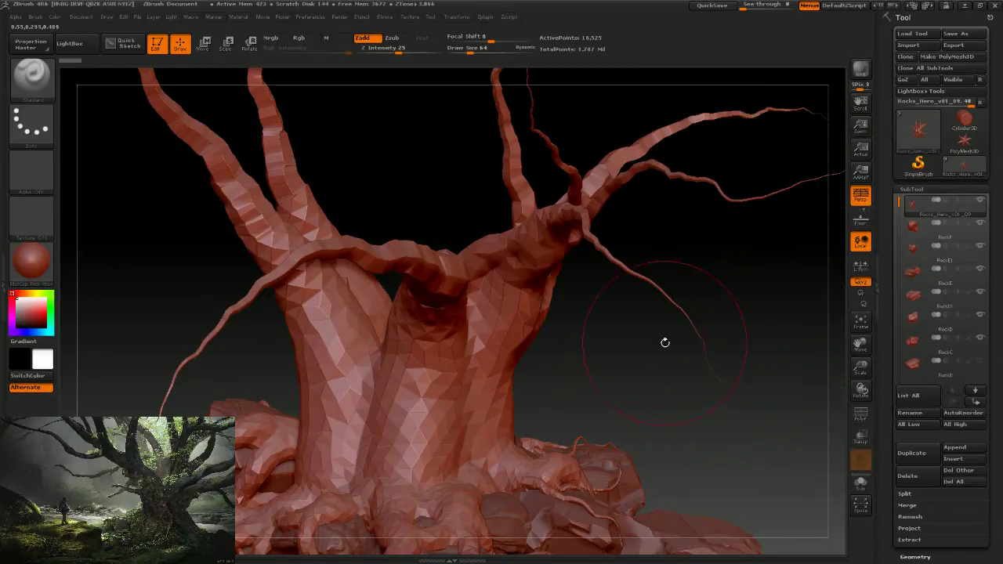
pyautogui.moveTo(665, 343); pyautogui.dragTo(533, 309)
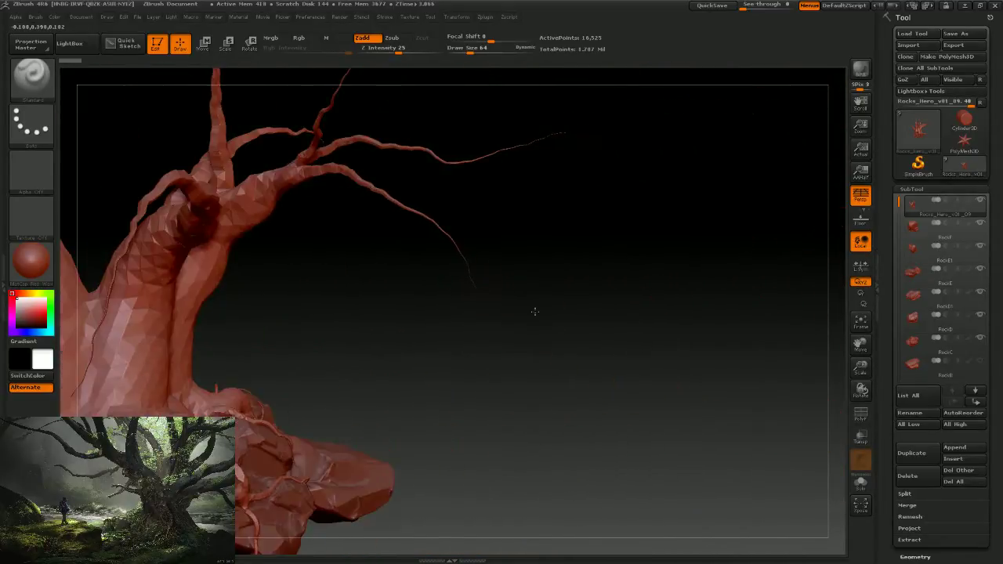
pyautogui.moveTo(357, 327); pyautogui.dragTo(752, 305)
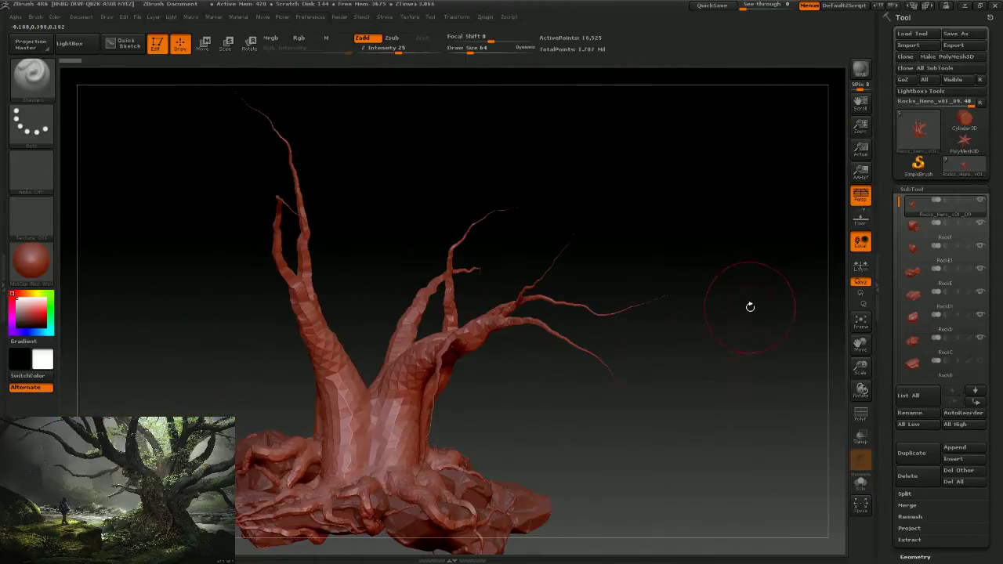
pyautogui.moveTo(507, 428); pyautogui.dragTo(623, 351)
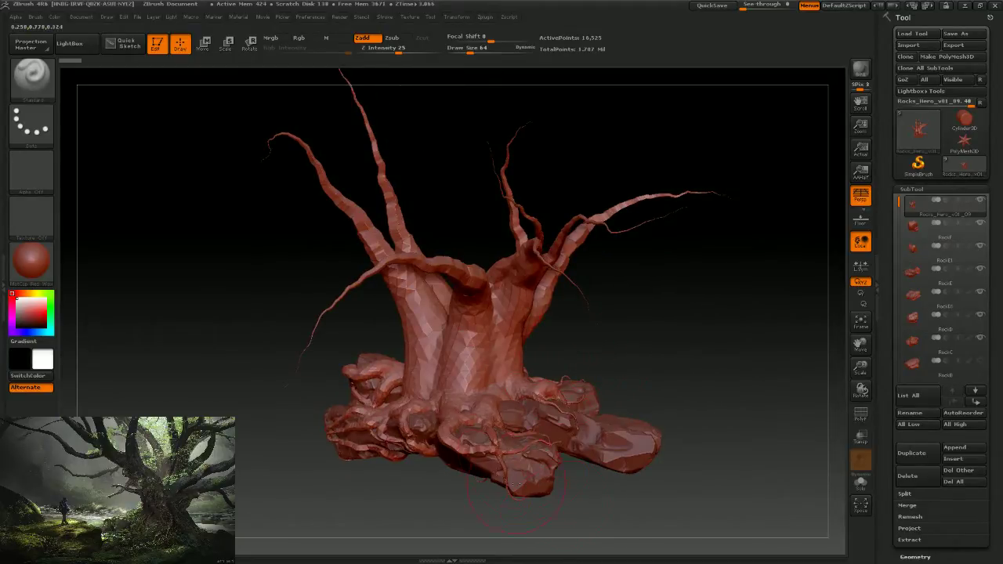
pyautogui.moveTo(652, 376); pyautogui.dragTo(561, 351)
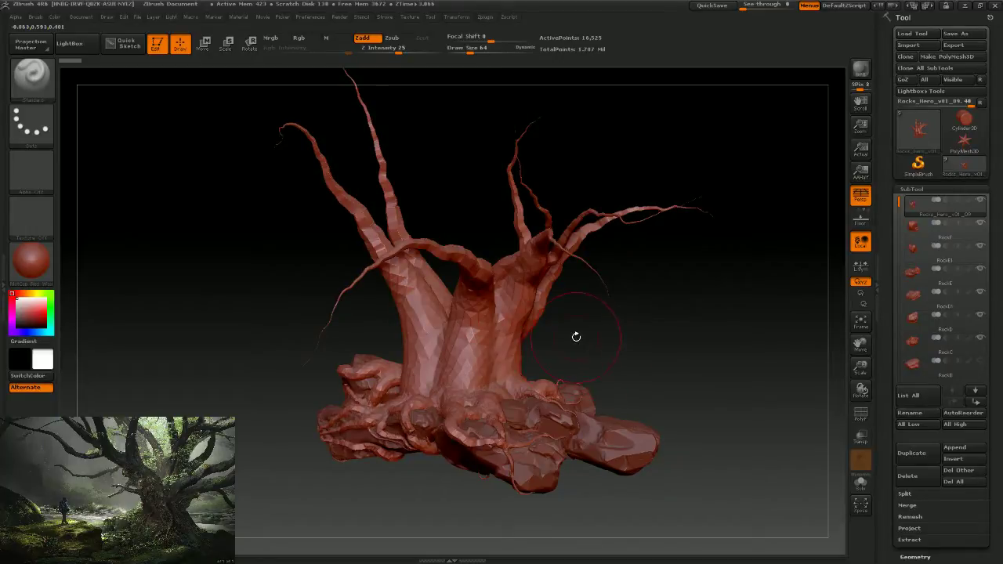
pyautogui.moveTo(583, 329); pyautogui.dragTo(619, 336)
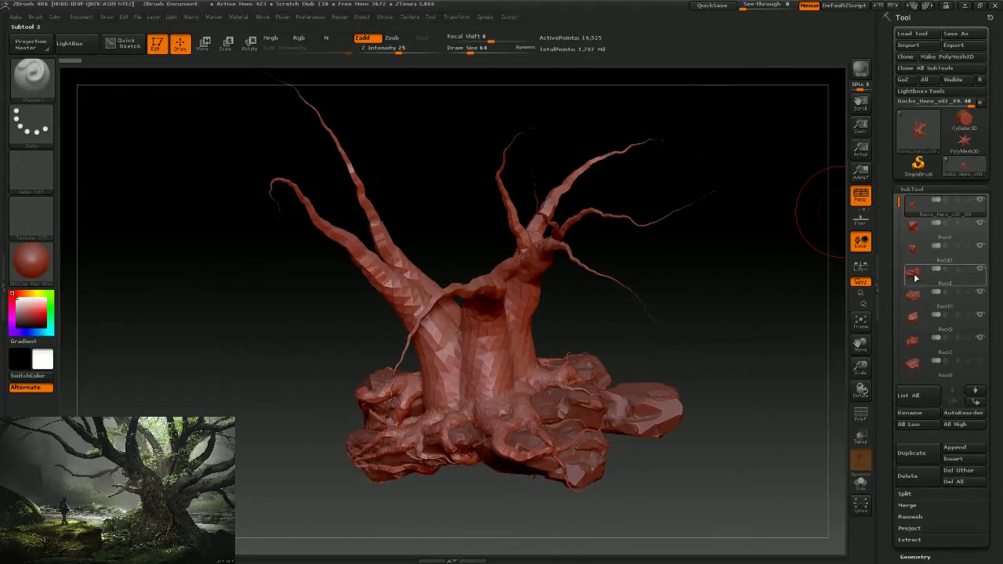
pyautogui.click(913, 210)
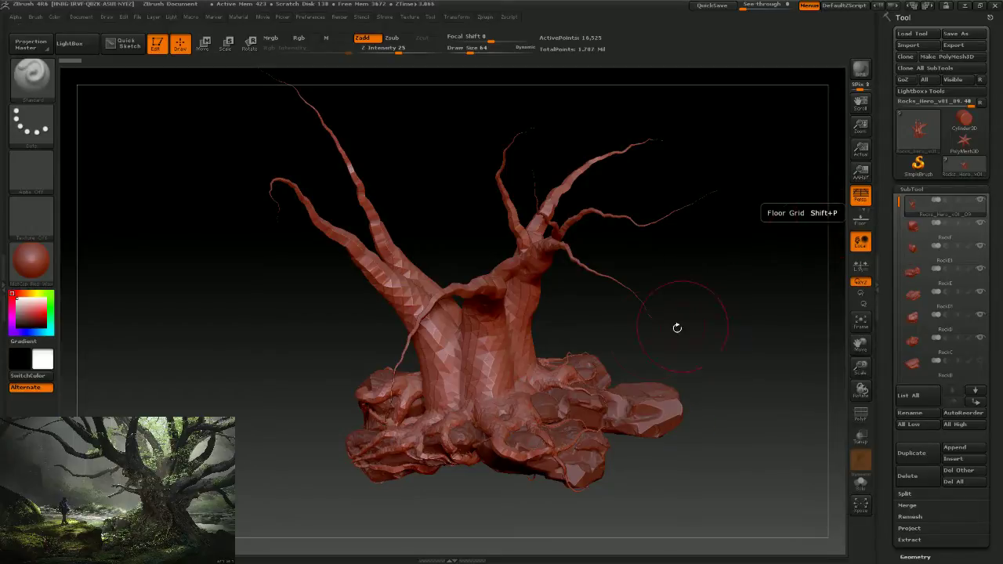
pyautogui.moveTo(694, 320); pyautogui.dragTo(645, 334)
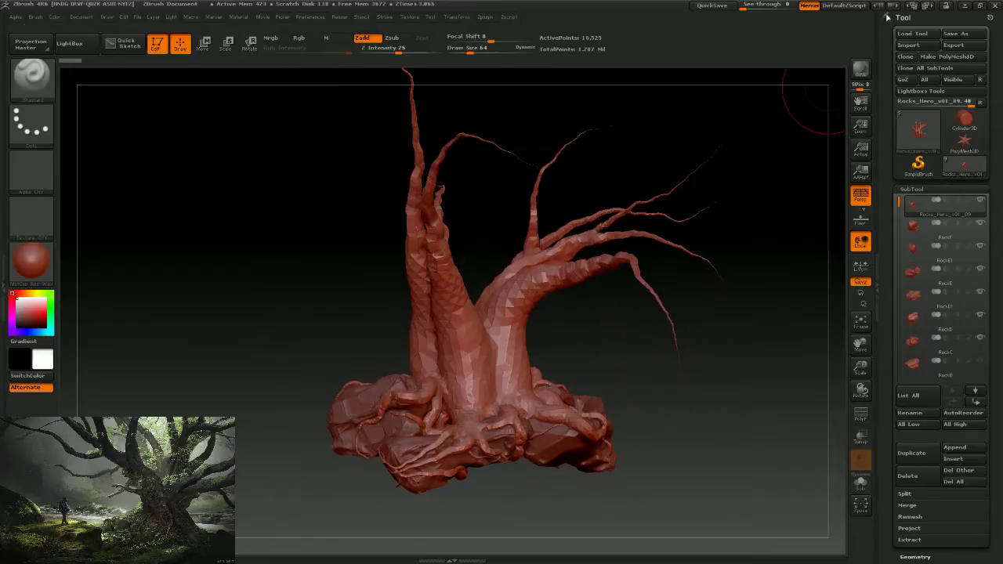
# Minimize ZBrush and switch to 3ds Max to view the GrowFX hero tree scene.
pyautogui.click(965, 5)
pyautogui.moveTo(513, 276)
pyautogui.keyDown('alt'); pyautogui.mouseDown(button='middle')
pyautogui.moveTo(539, 272)
pyautogui.moveTo(442, 279)
pyautogui.moveTo(513, 300)
pyautogui.moveTo(525, 268)
pyautogui.mouseUp(button='middle'); pyautogui.keyUp('alt')
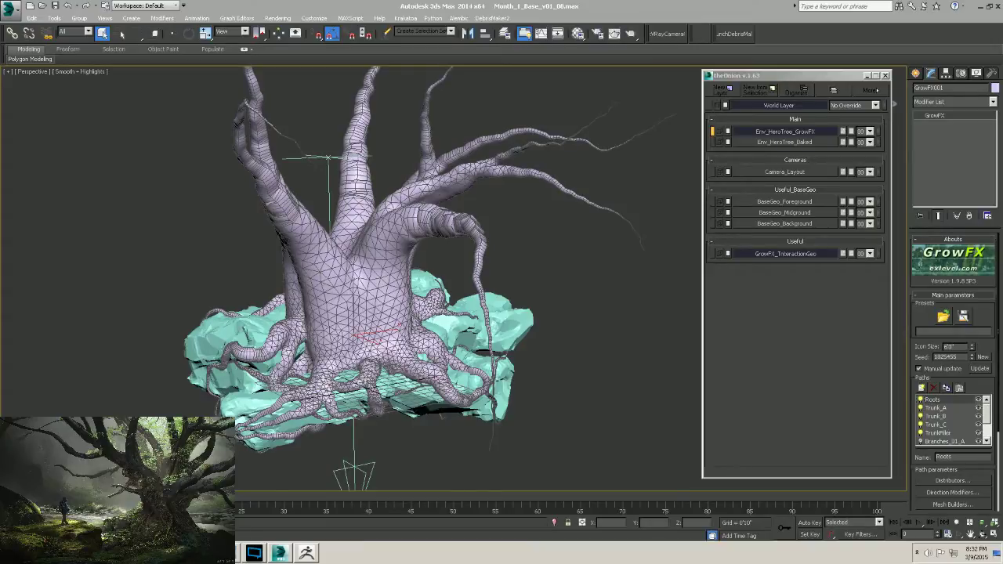
# Bring the Quixel Megascans browser window over 3ds Max and maximize it to show the Surface Scans.
pyautogui.moveTo(1002, 118); pyautogui.dragTo(313, 69)
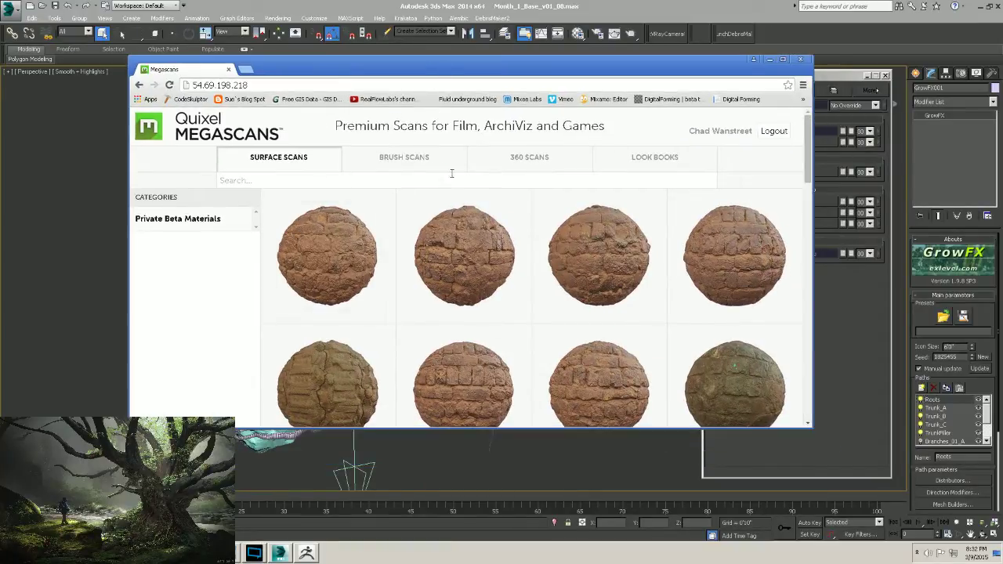
pyautogui.scroll(-1, 463, 184)
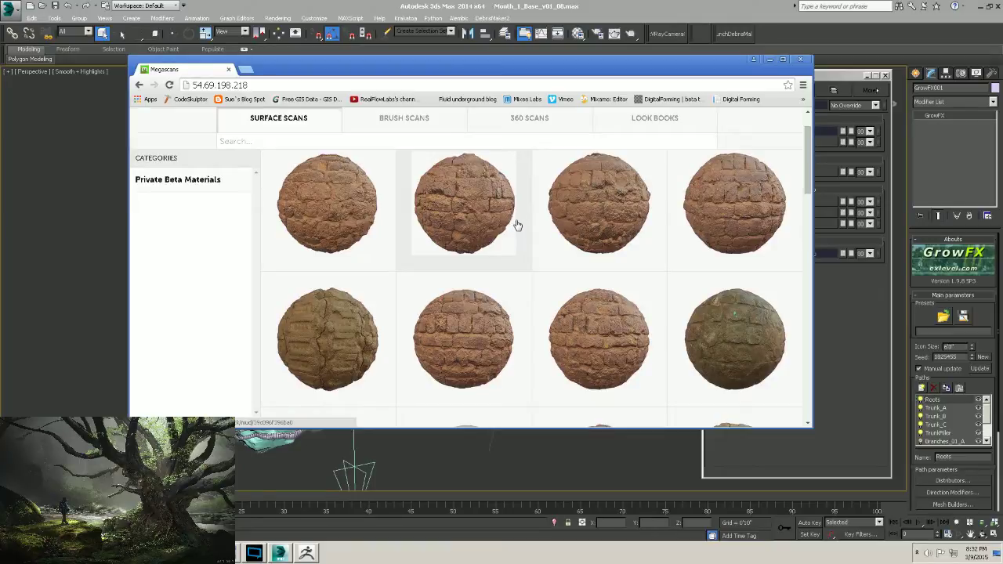
pyautogui.scroll(-3, 515, 193)
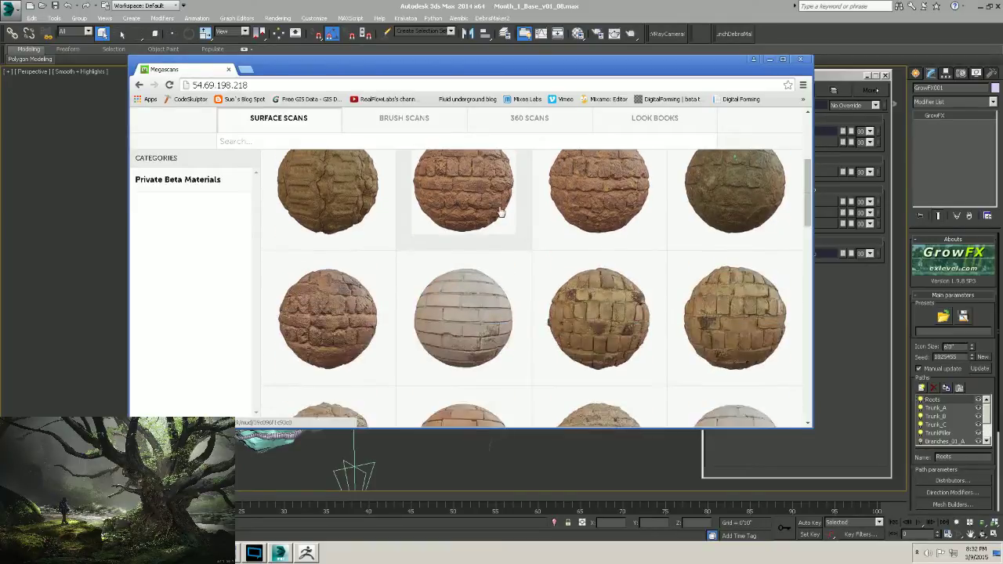
pyautogui.moveTo(512, 70); pyautogui.dragTo(494, 69)
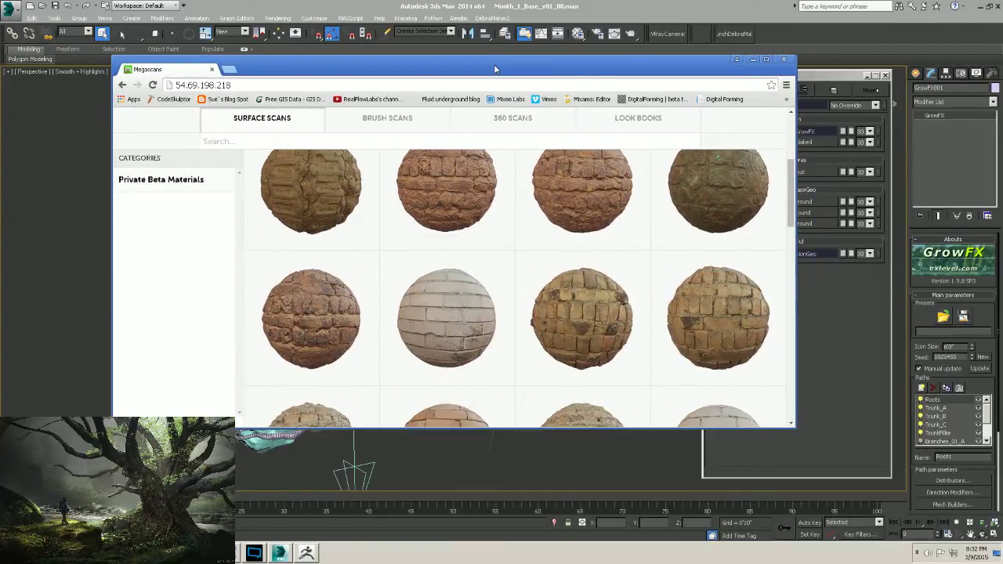
pyautogui.doubleClick(494, 69)
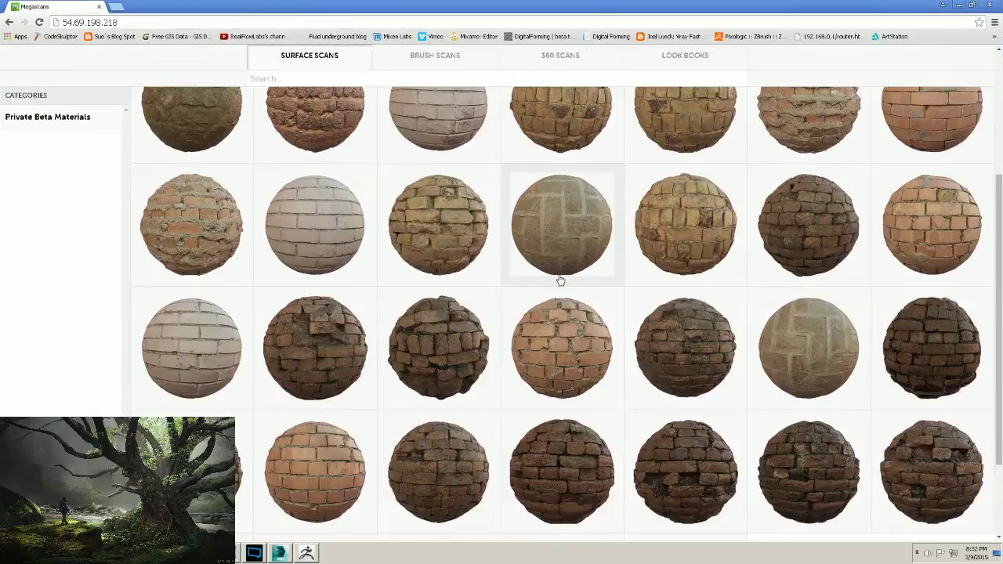
# Browse the Megascans surface scans from the brick and grass materials through the soil materials to the leaf atlases.
pyautogui.scroll(1, 580, 277)
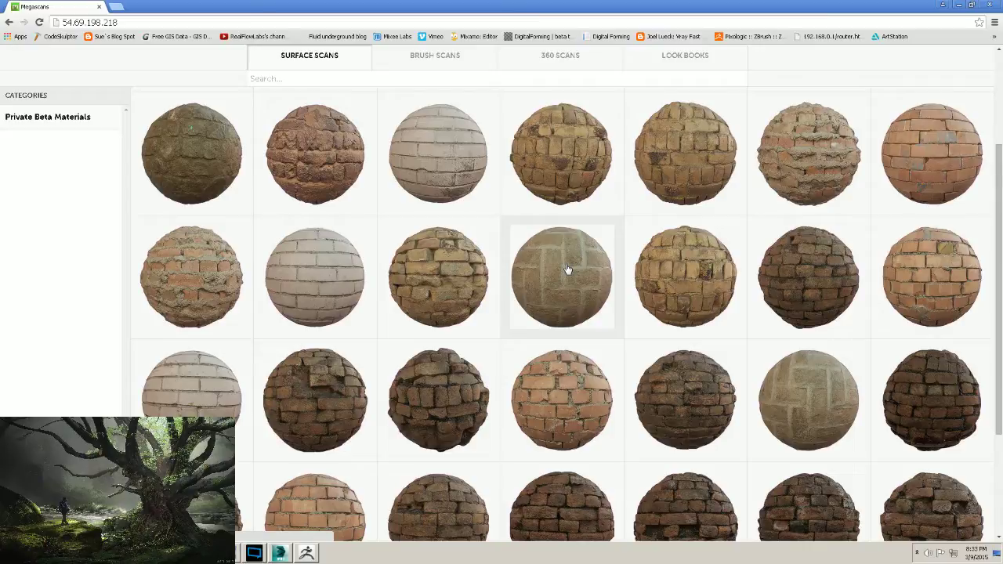
pyautogui.scroll(-5, 567, 269)
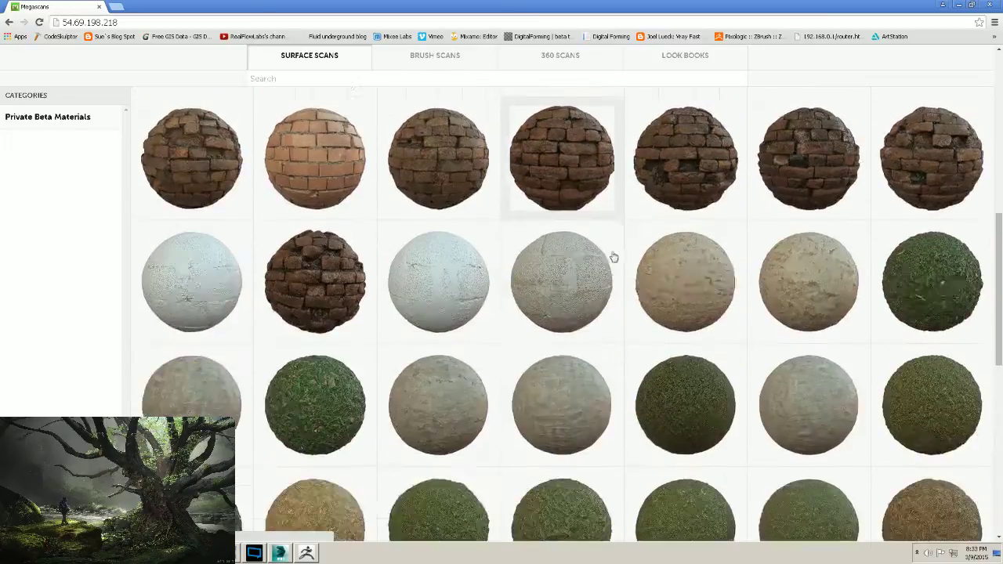
pyautogui.scroll(1, 340, 185)
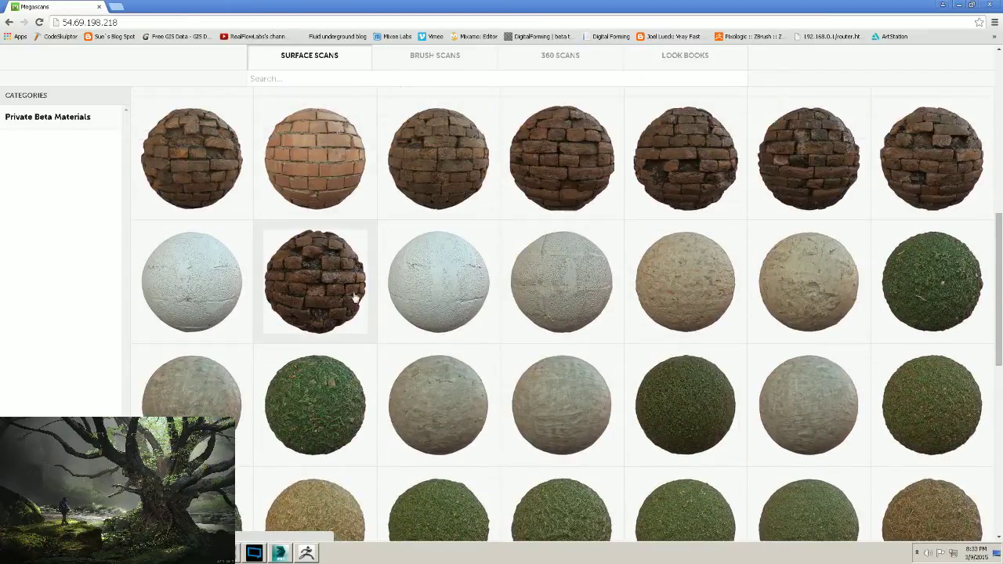
pyautogui.scroll(-6, 627, 222)
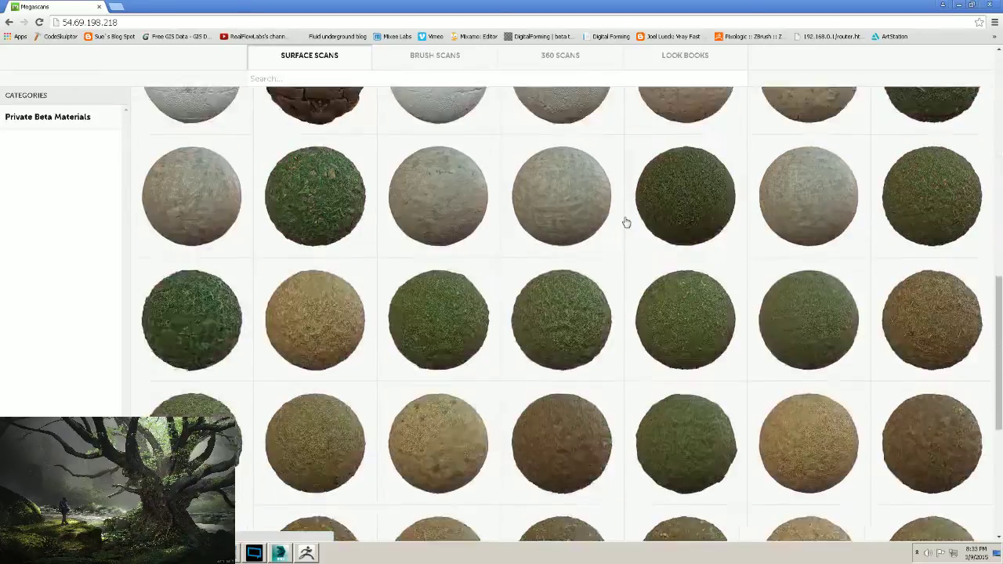
pyautogui.scroll(-10, 627, 223)
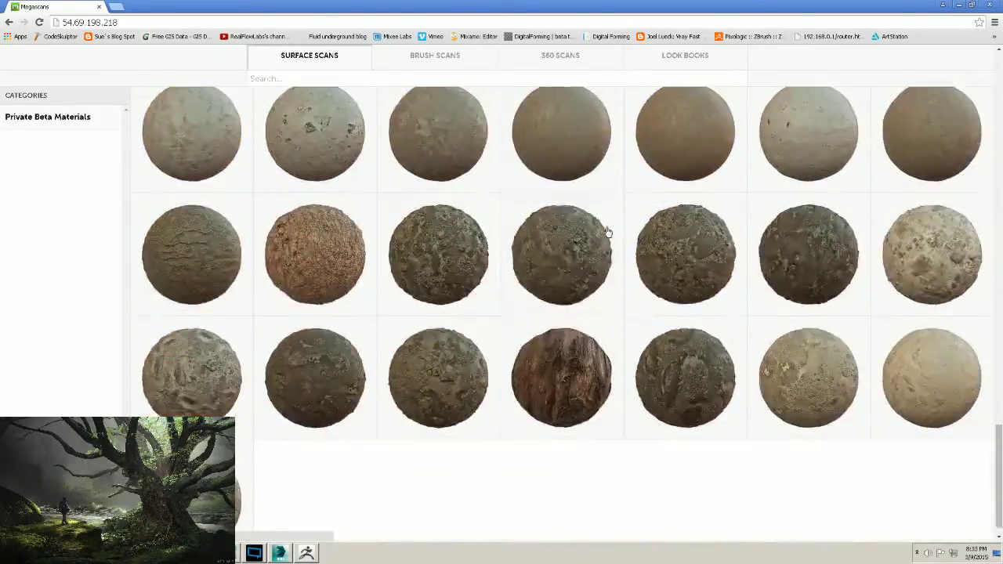
pyautogui.scroll(-10, 583, 259)
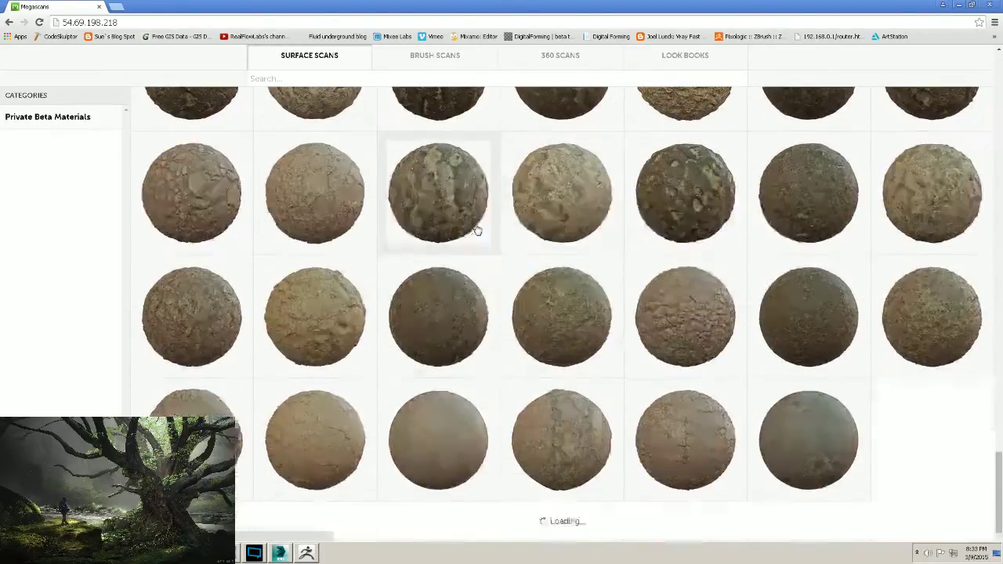
pyautogui.scroll(-10, 574, 250)
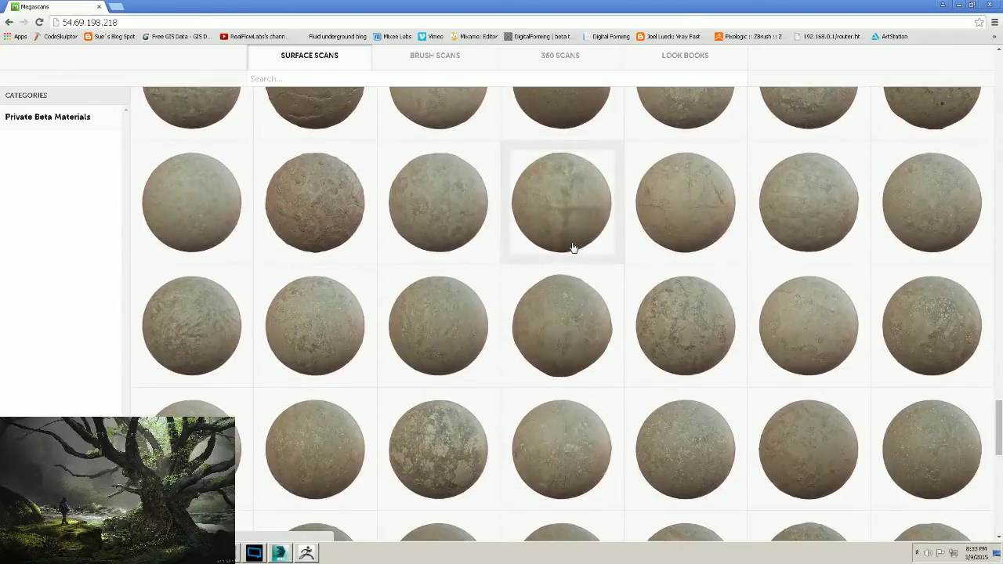
pyautogui.scroll(-10, 571, 246)
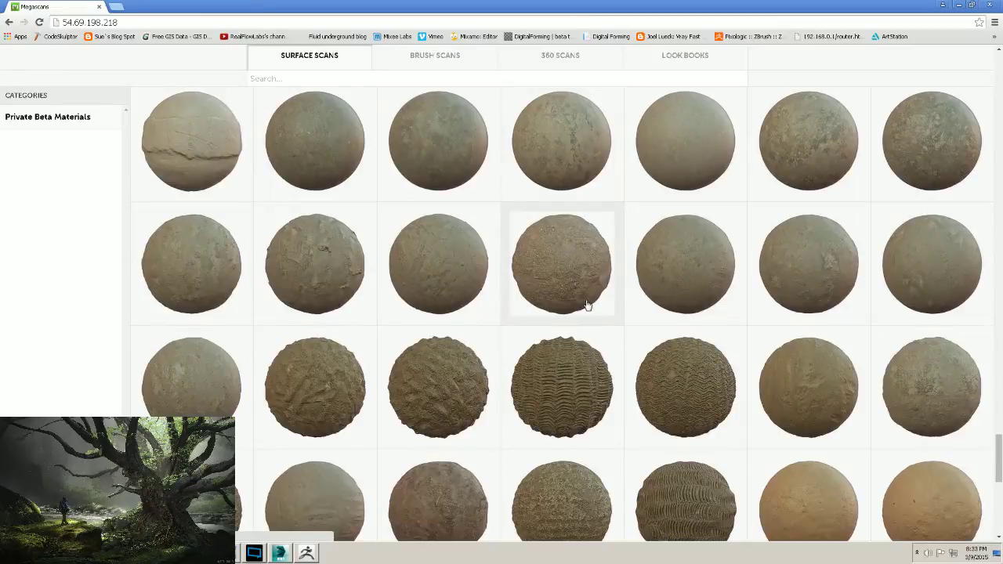
pyautogui.scroll(-4, 584, 325)
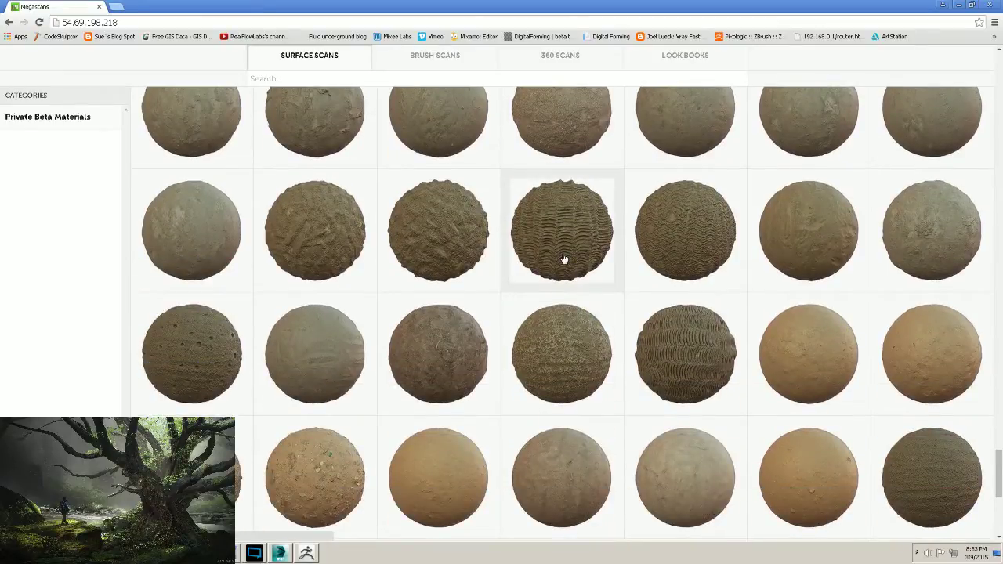
pyautogui.scroll(-10, 563, 259)
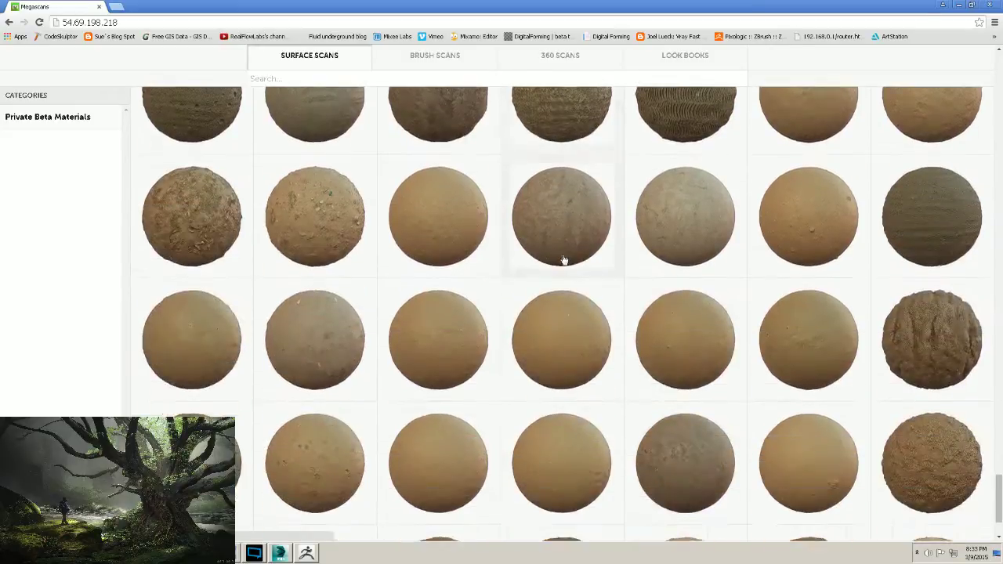
pyautogui.scroll(-10, 562, 259)
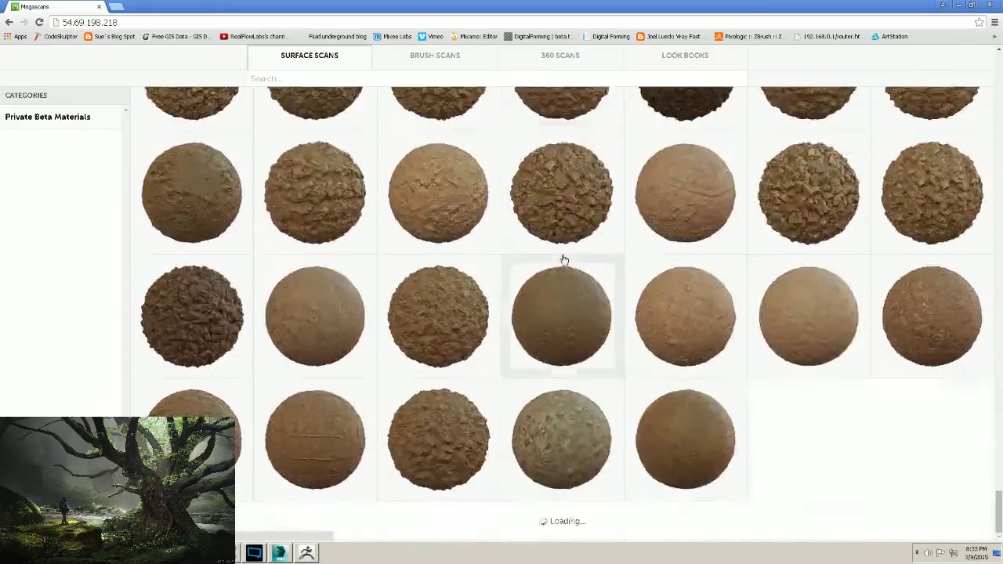
pyautogui.scroll(-10, 562, 261)
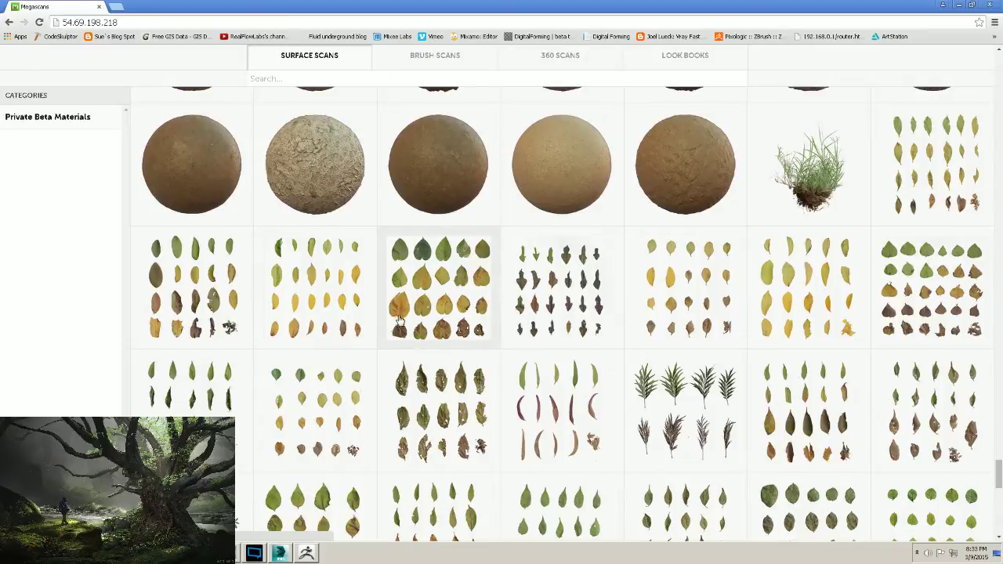
# Return to the soil materials and view the enlarged preview of the soil scan with scattered bricks, closing it when finished.
pyautogui.scroll(10, 369, 313)
pyautogui.scroll(3, 438, 251)
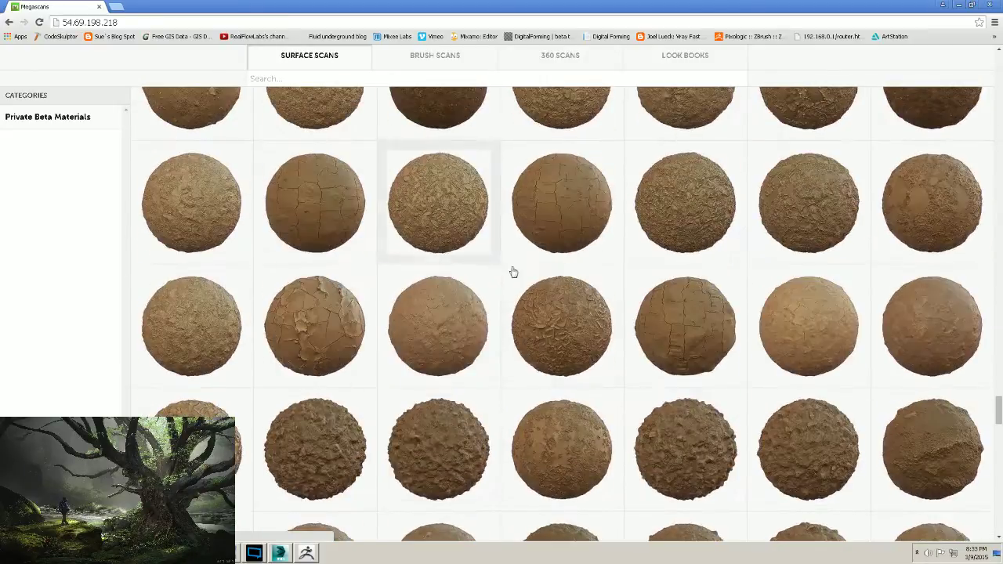
pyautogui.scroll(3, 596, 341)
pyautogui.scroll(4, 510, 305)
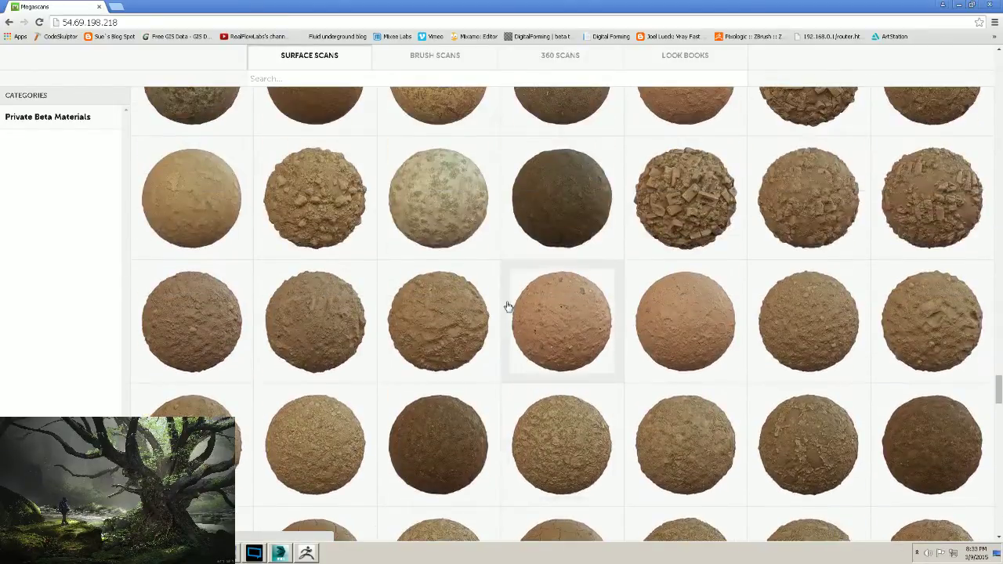
pyautogui.click(692, 298)
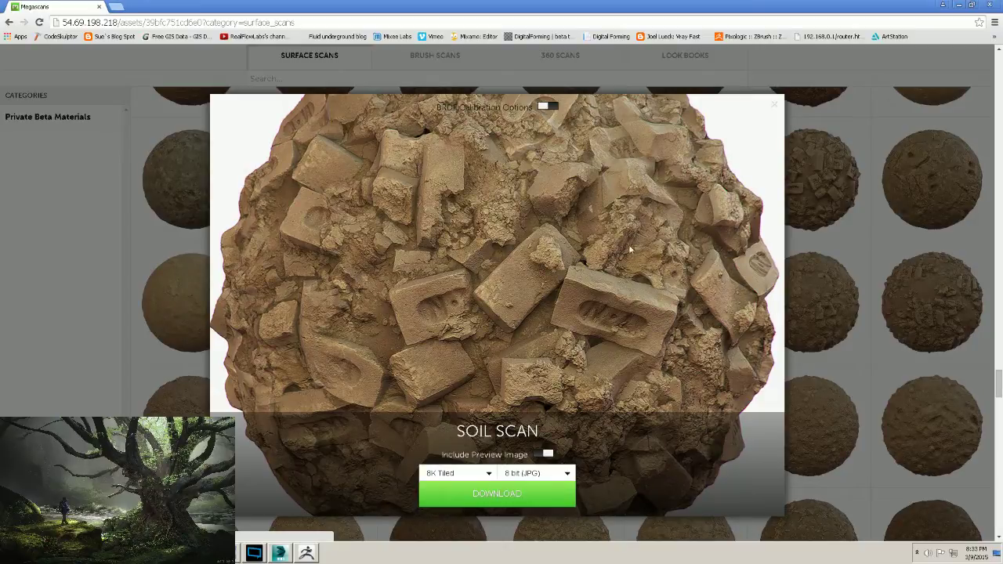
pyautogui.click(853, 273)
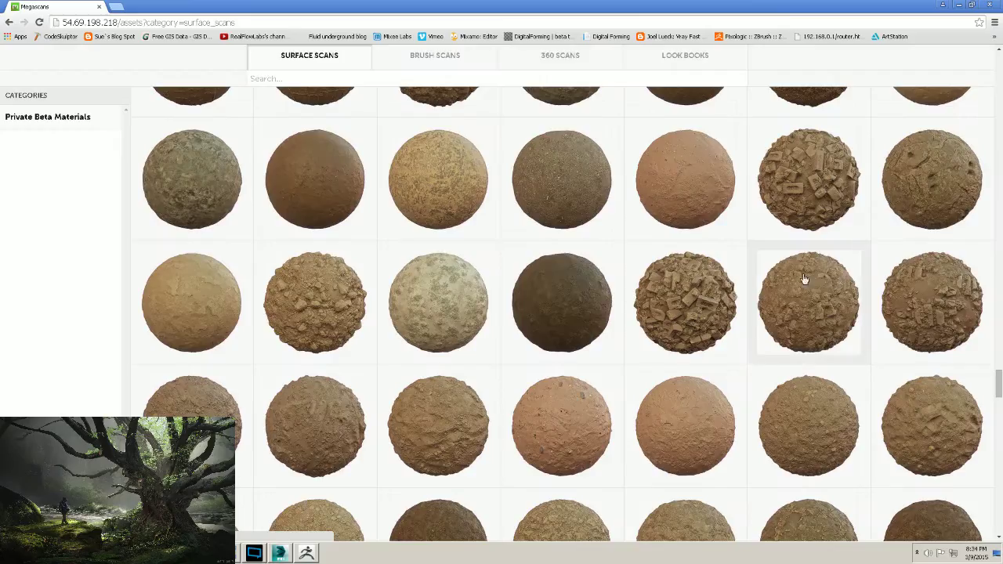
# View the enlarged previews of two cracked-earth soil scans, closing each one.
pyautogui.scroll(5, 802, 280)
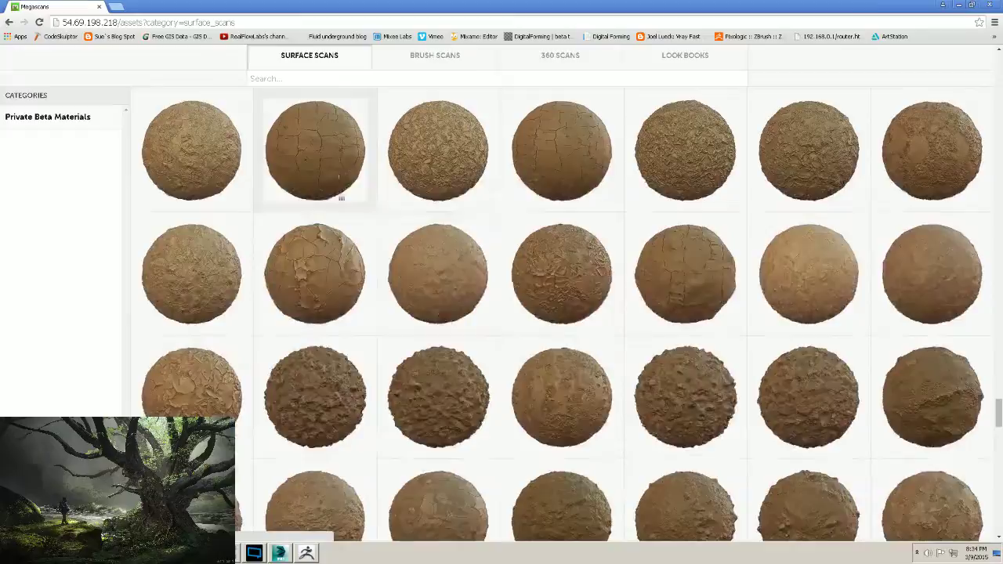
pyautogui.click(324, 132)
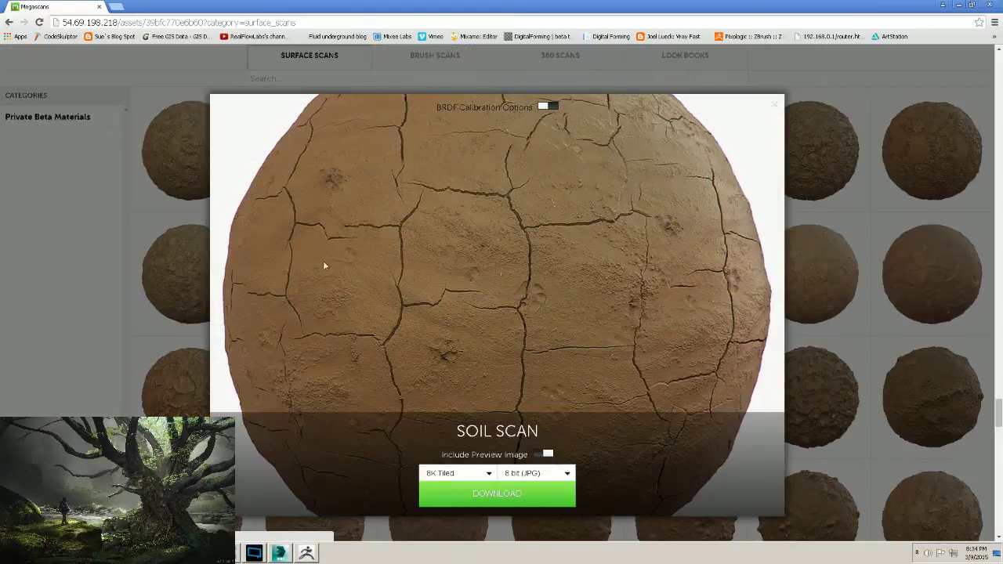
pyautogui.click(869, 303)
pyautogui.click(325, 259)
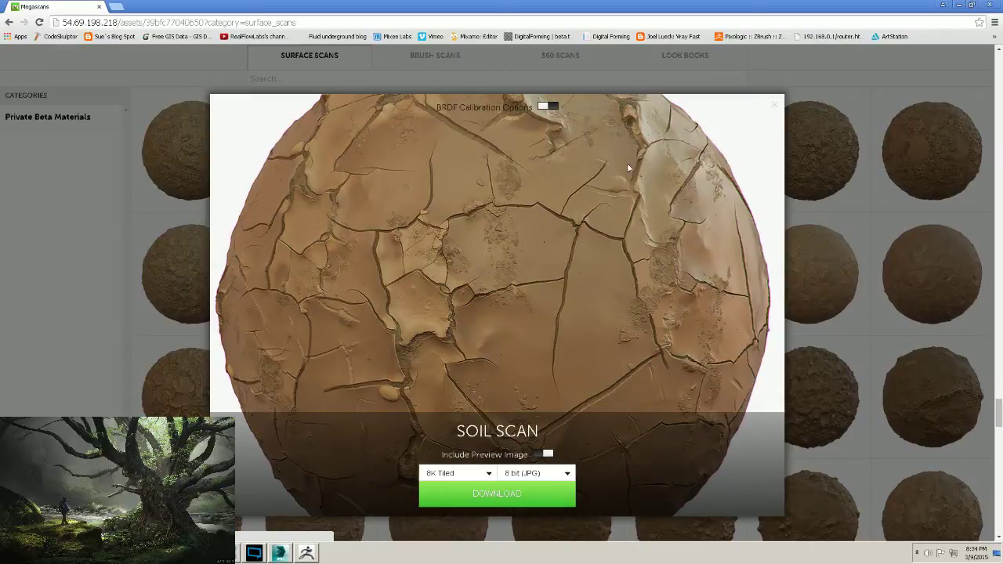
pyautogui.click(850, 295)
# Browse past the remaining soil materials and examine the vegetation scans of leaves, twigs, ferns, vines and grass.
pyautogui.scroll(-3, 697, 282)
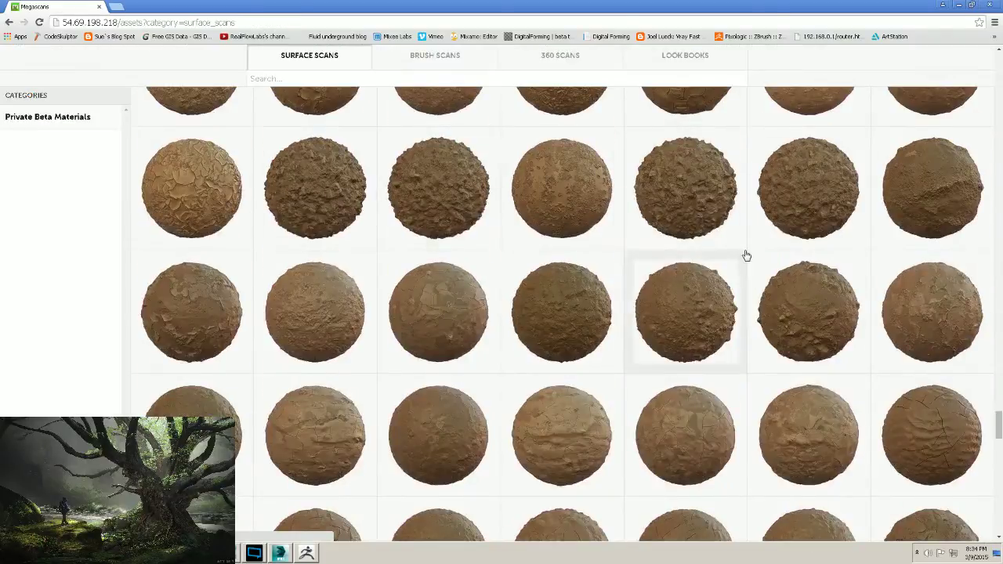
pyautogui.scroll(-6, 650, 188)
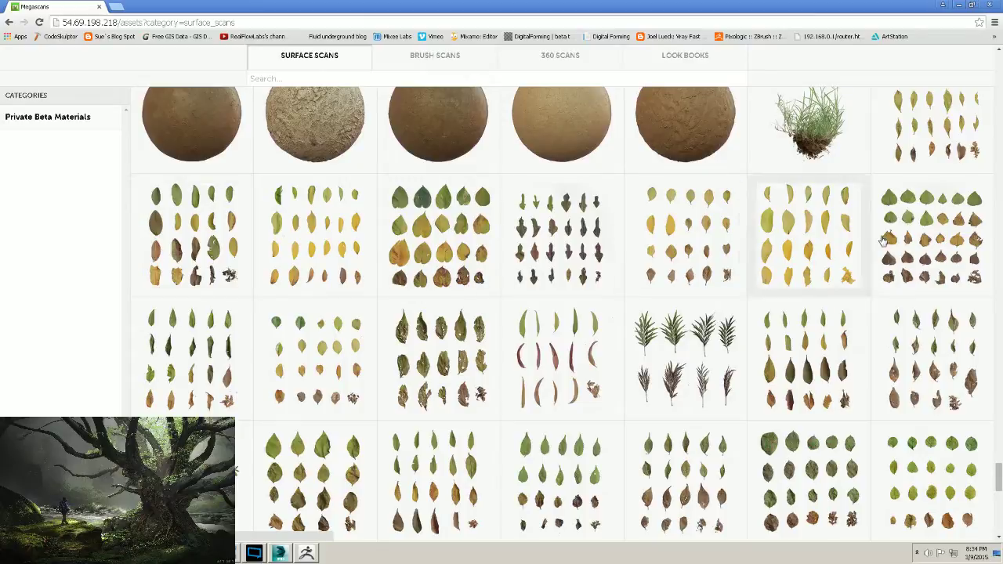
pyautogui.scroll(-5, 537, 366)
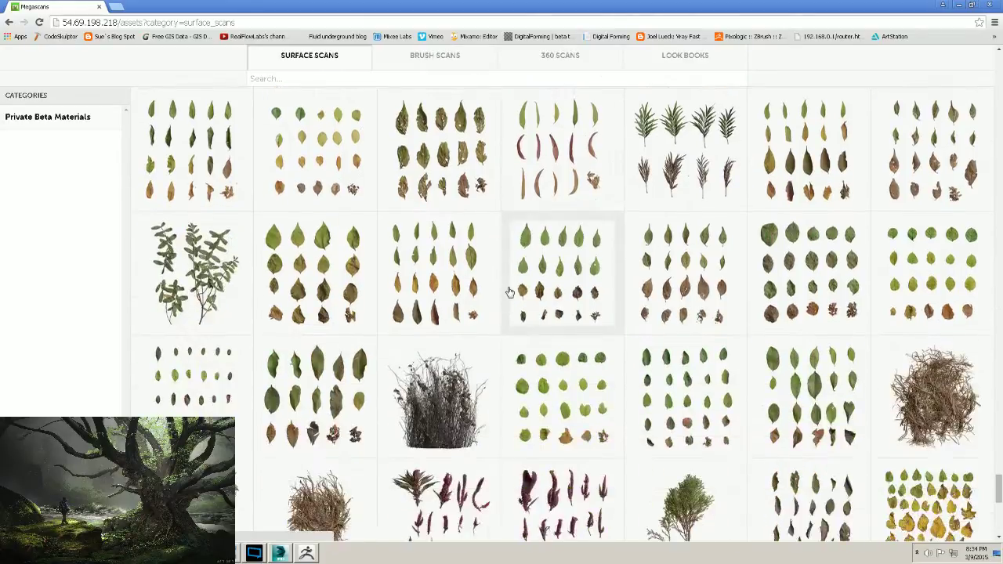
pyautogui.scroll(-2, 515, 270)
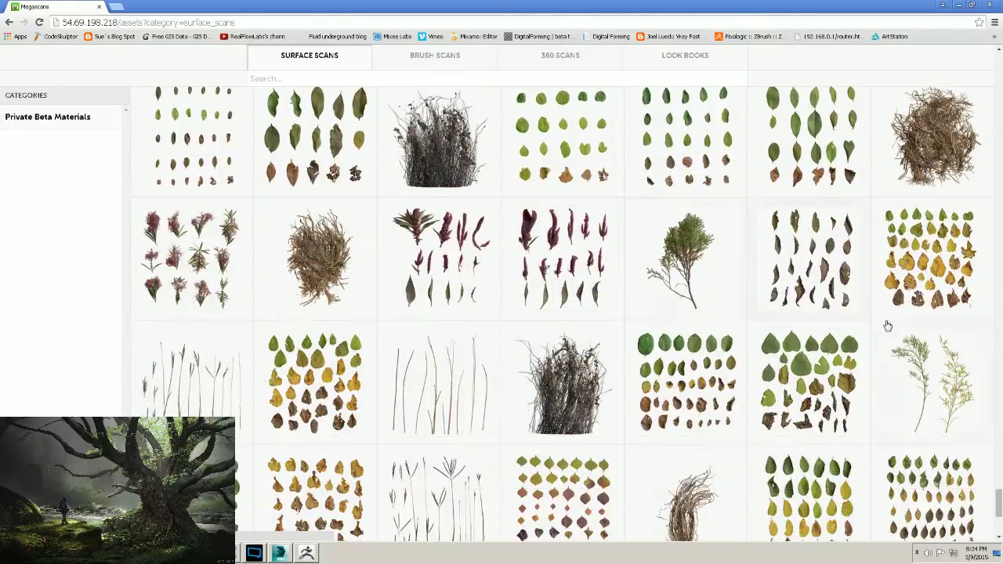
pyautogui.scroll(-1, 298, 402)
pyautogui.scroll(-6, 298, 402)
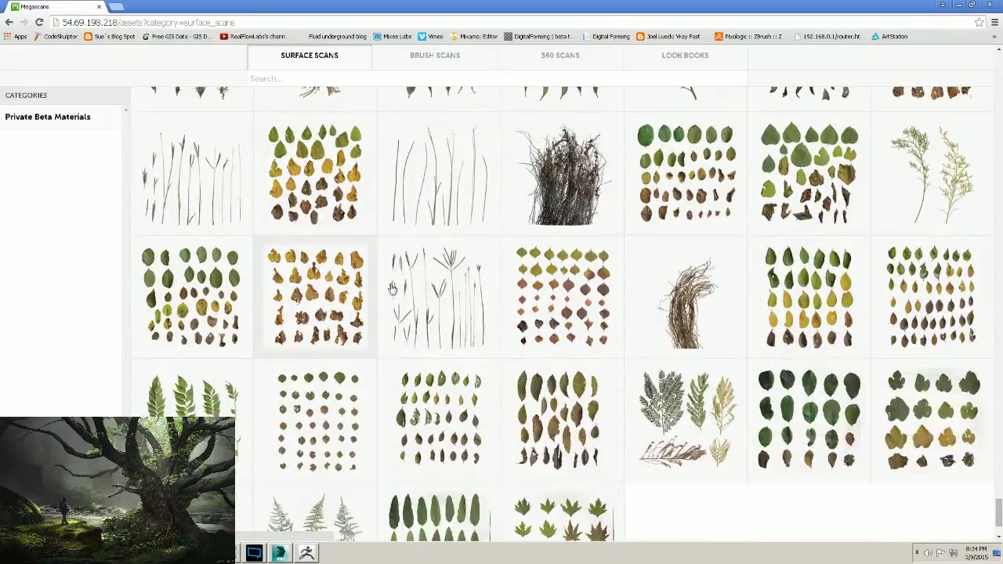
pyautogui.scroll(-10, 379, 210)
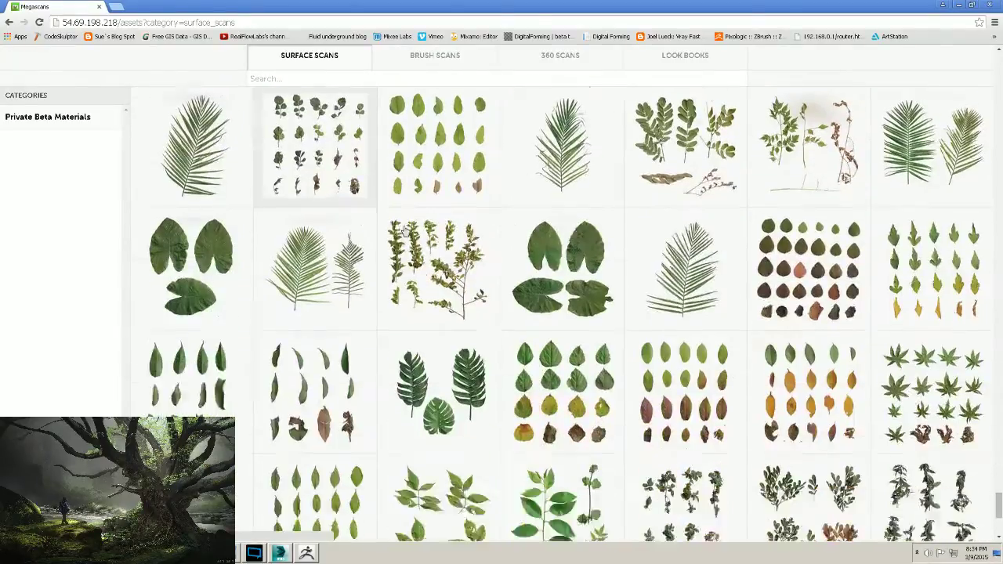
pyautogui.scroll(-2, 595, 243)
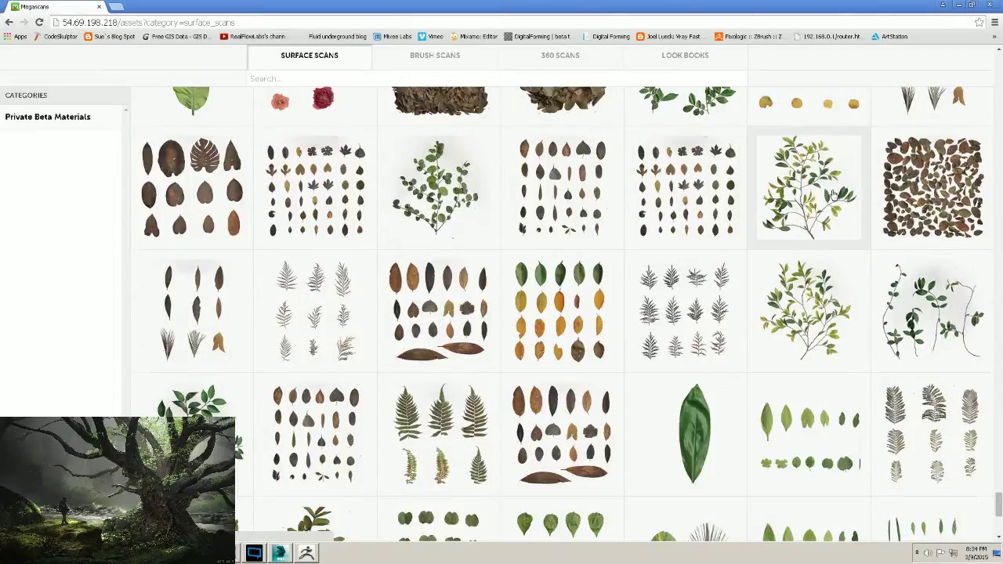
pyautogui.scroll(1, 831, 196)
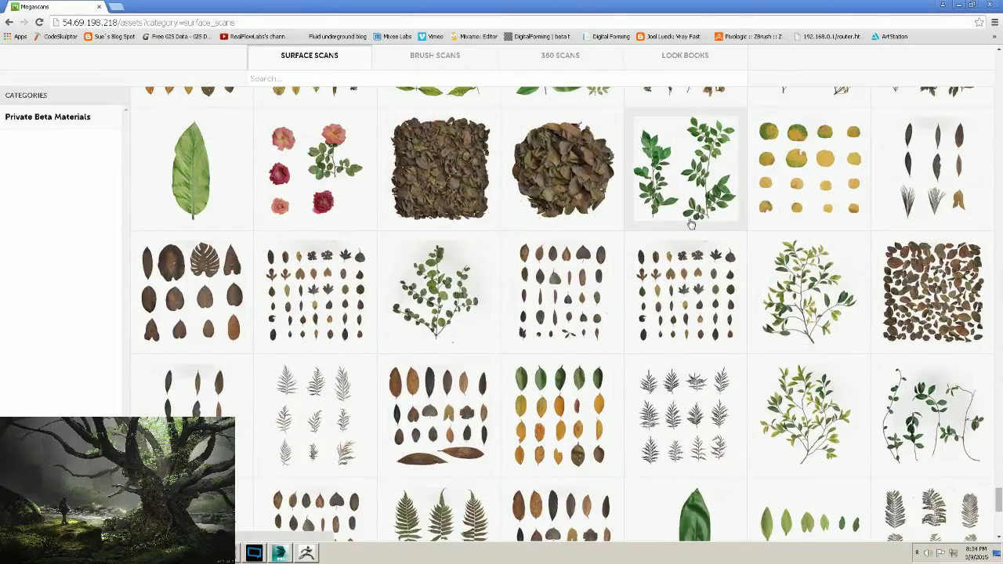
pyautogui.scroll(-2, 588, 228)
pyautogui.scroll(-3, 392, 314)
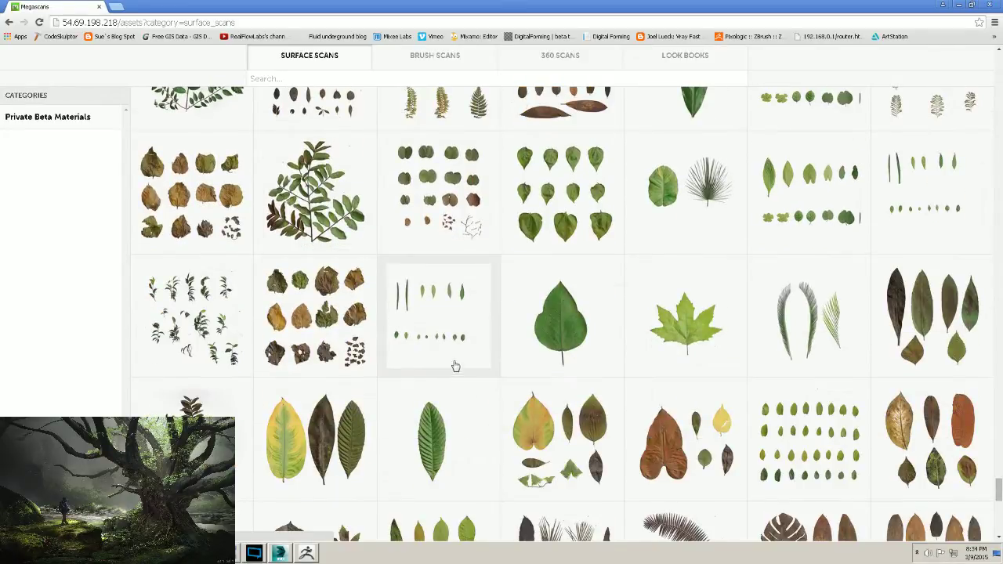
pyautogui.scroll(-6, 485, 361)
pyautogui.scroll(-3, 533, 328)
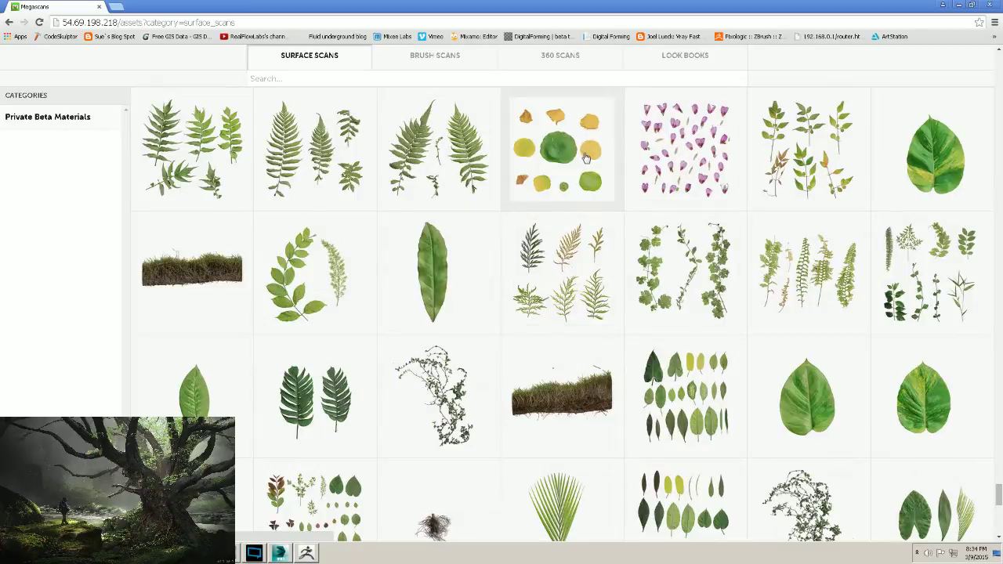
pyautogui.scroll(-2, 584, 267)
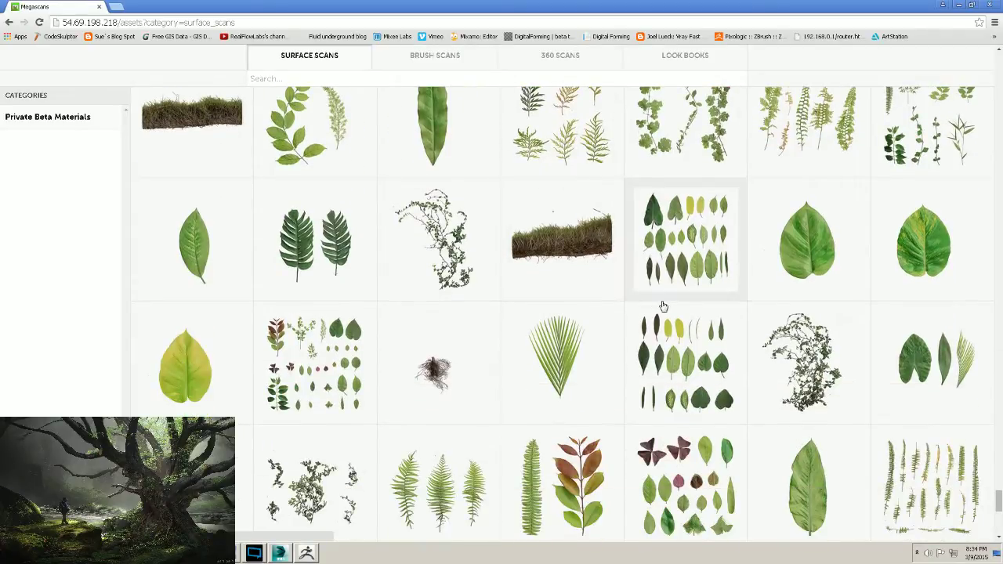
# Examine the remaining vegetation scans of ferns, dry leaves, twigs and feathers, returning to the green leaf scans.
pyautogui.scroll(-2, 549, 314)
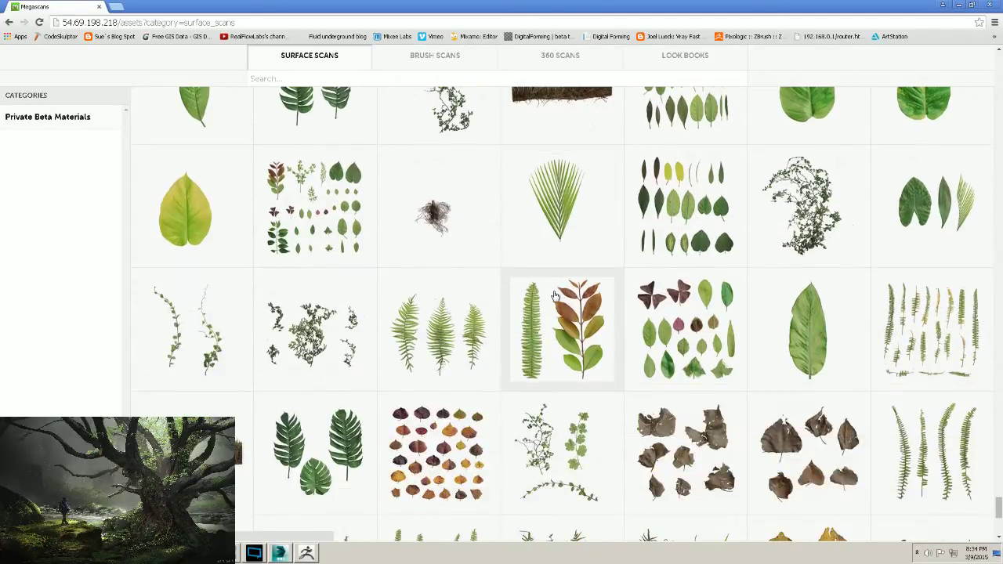
pyautogui.scroll(-5, 554, 294)
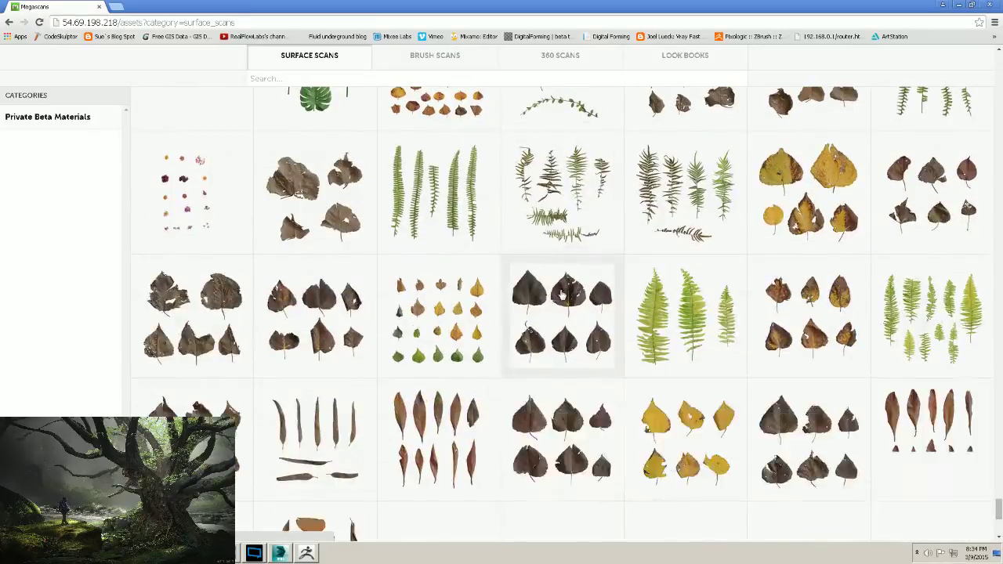
pyautogui.scroll(3, 561, 295)
pyautogui.scroll(-6, 561, 295)
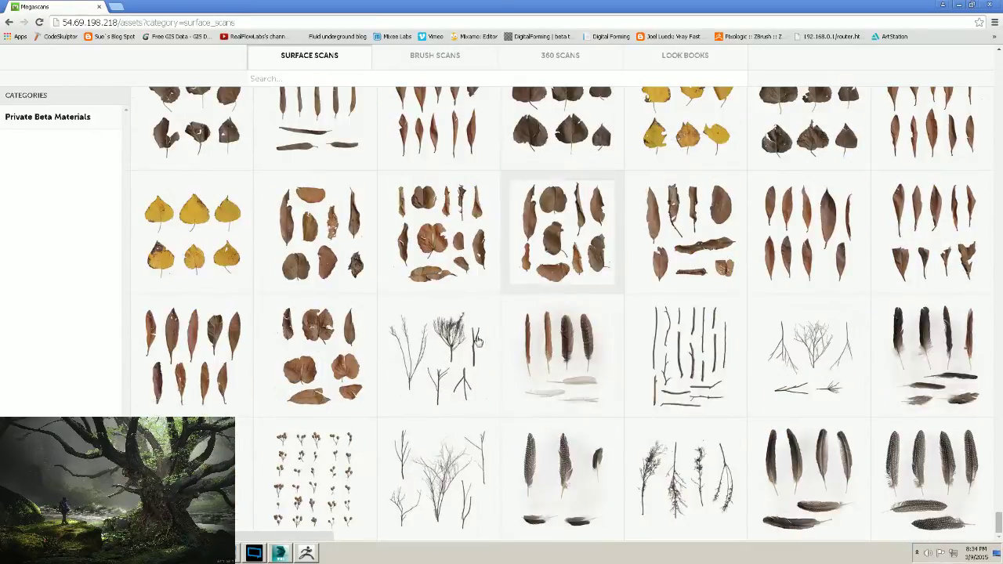
pyautogui.scroll(15, 463, 347)
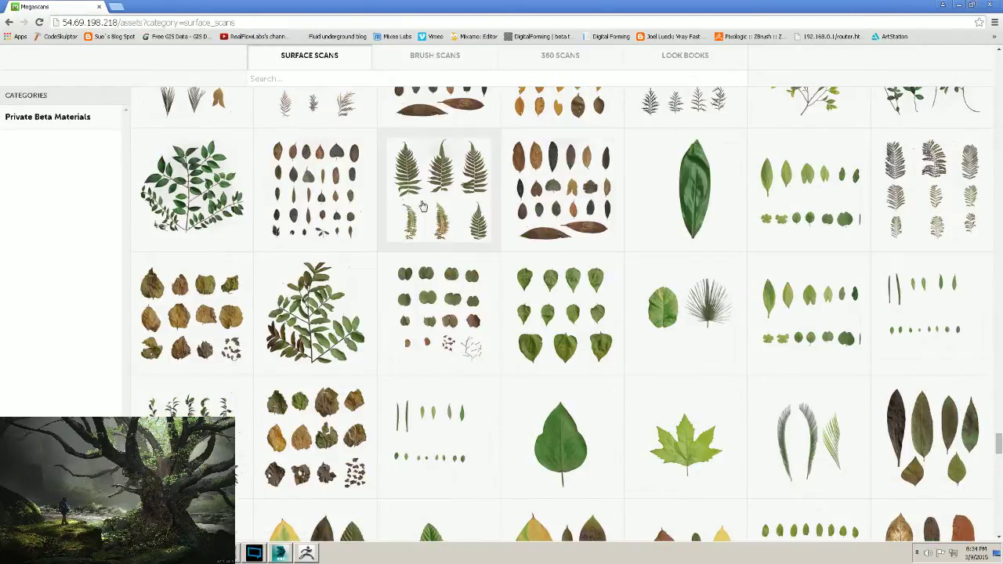
# Switch to 3ds Max and examine the GrowFX hero tree's trunks, branches and roots from several sides.
pyautogui.click(972, 5)
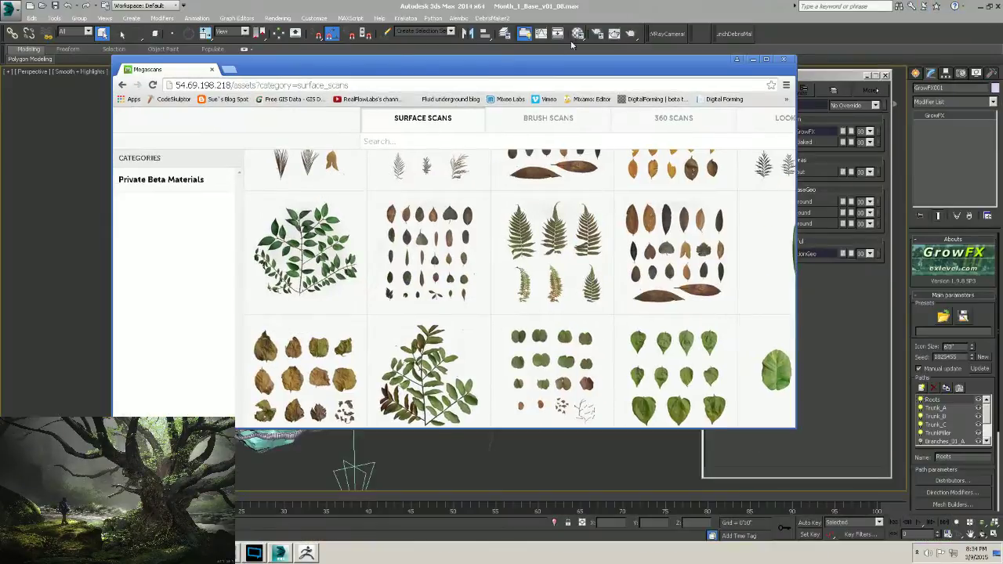
pyautogui.hotkey('alt', 'Tab')
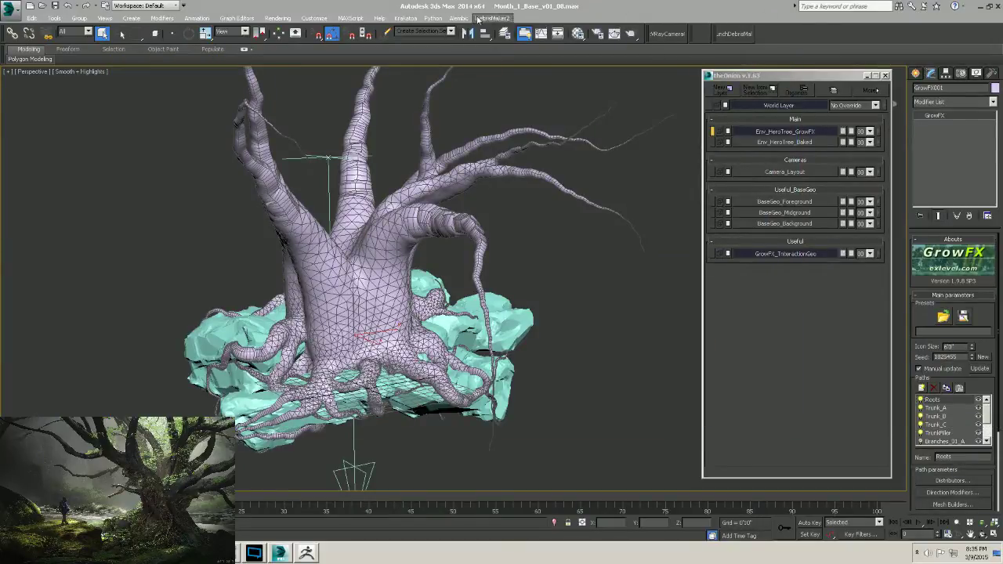
pyautogui.moveTo(386, 288)
pyautogui.keyDown('alt'); pyautogui.mouseDown(button='middle')
pyautogui.moveTo(407, 292)
pyautogui.moveTo(390, 303)
pyautogui.moveTo(384, 271)
pyautogui.moveTo(396, 276)
pyautogui.mouseUp(button='middle'); pyautogui.keyUp('alt')
pyautogui.keyDown('alt'); pyautogui.moveTo(332, 266); pyautogui.dragTo(439, 459, button='middle'); pyautogui.keyUp('alt')
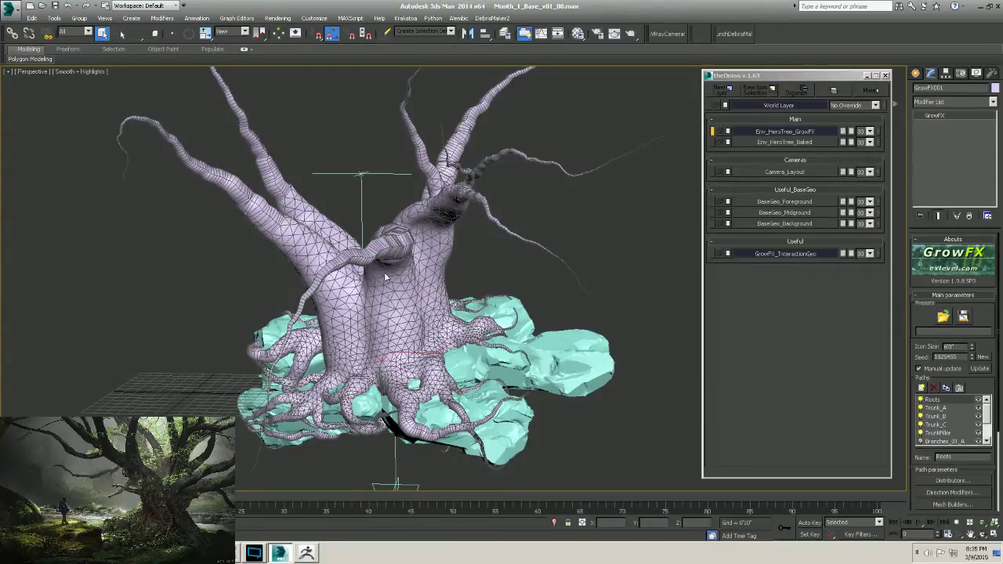
pyautogui.keyDown('alt'); pyautogui.moveTo(384, 272); pyautogui.dragTo(427, 271, button='middle'); pyautogui.keyUp('alt')
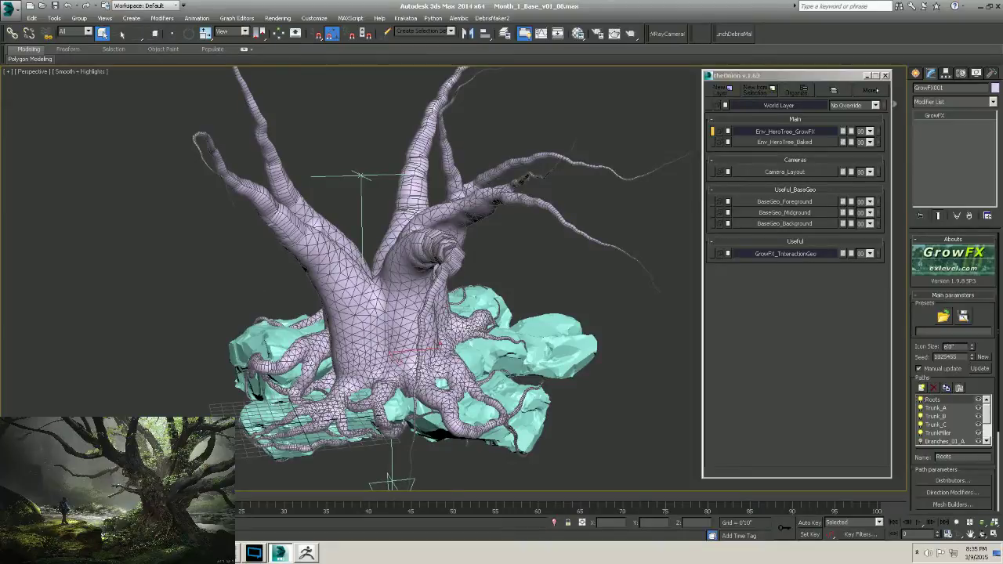
pyautogui.keyDown('alt'); pyautogui.moveTo(531, 381); pyautogui.dragTo(465, 359, button='middle'); pyautogui.keyUp('alt')
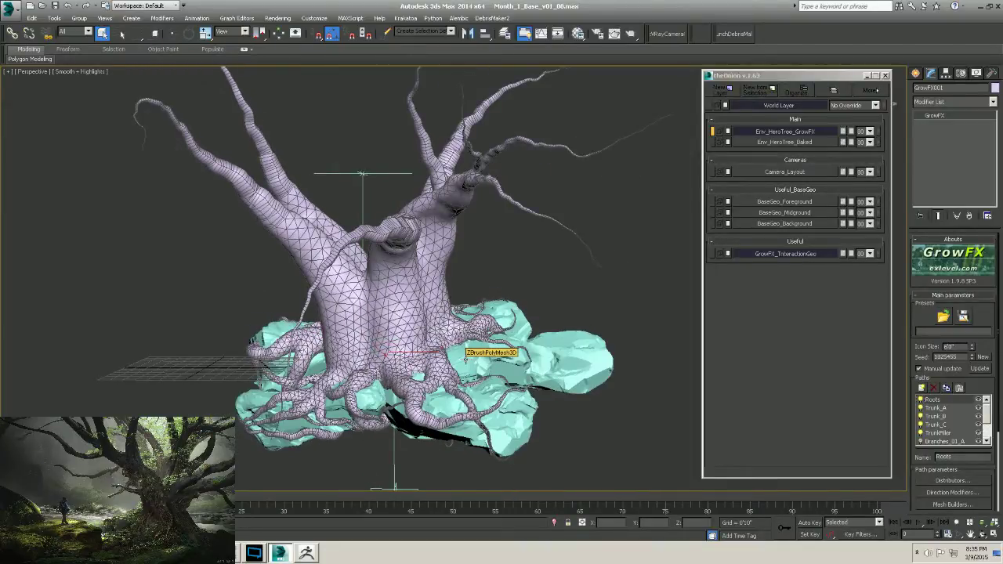
pyautogui.keyDown('alt'); pyautogui.moveTo(466, 359); pyautogui.dragTo(278, 357, button='middle'); pyautogui.keyUp('alt')
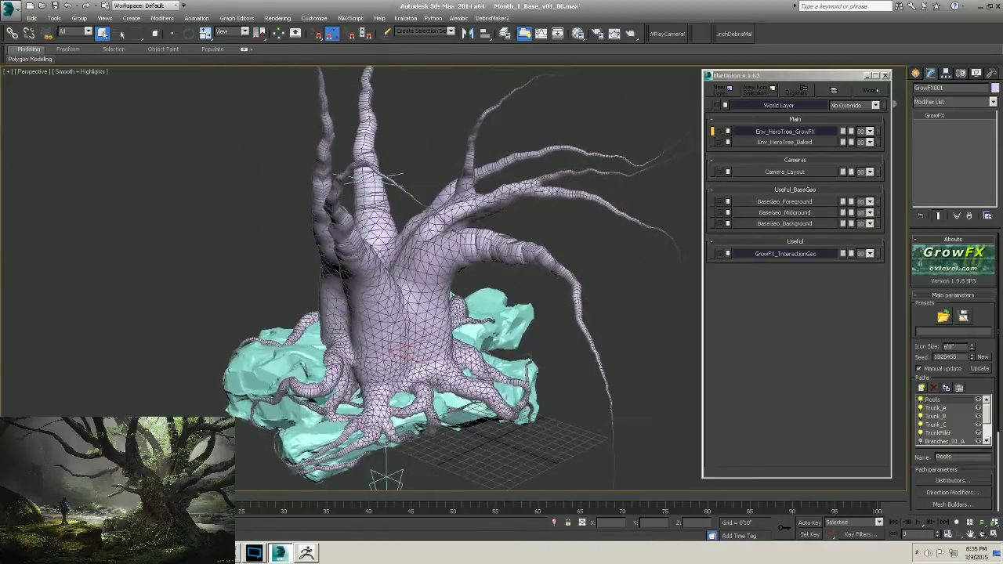
pyautogui.keyDown('alt'); pyautogui.moveTo(336, 369); pyautogui.dragTo(239, 372, button='middle'); pyautogui.keyUp('alt')
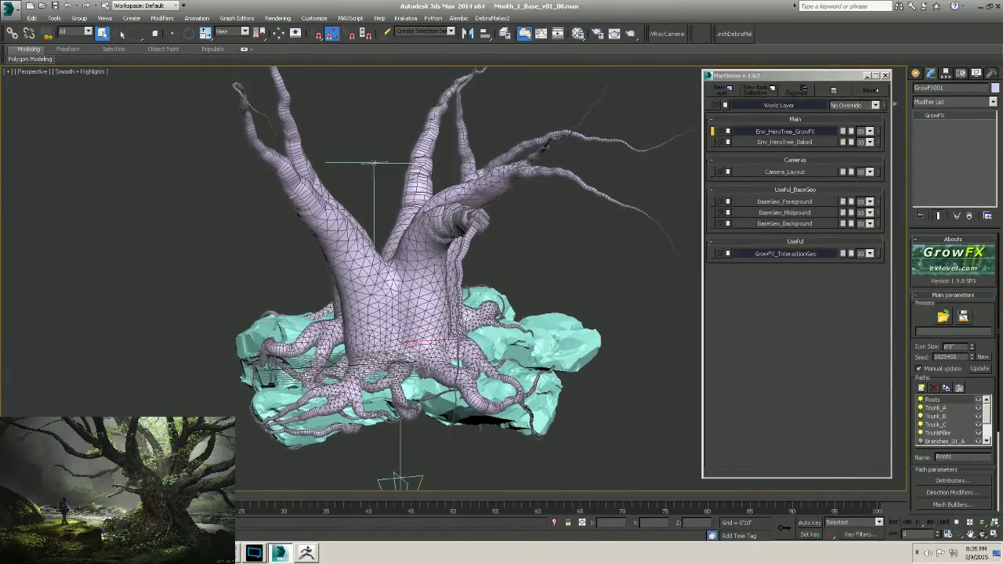
pyautogui.keyDown('alt'); pyautogui.moveTo(298, 353); pyautogui.dragTo(374, 396, button='middle'); pyautogui.keyUp('alt')
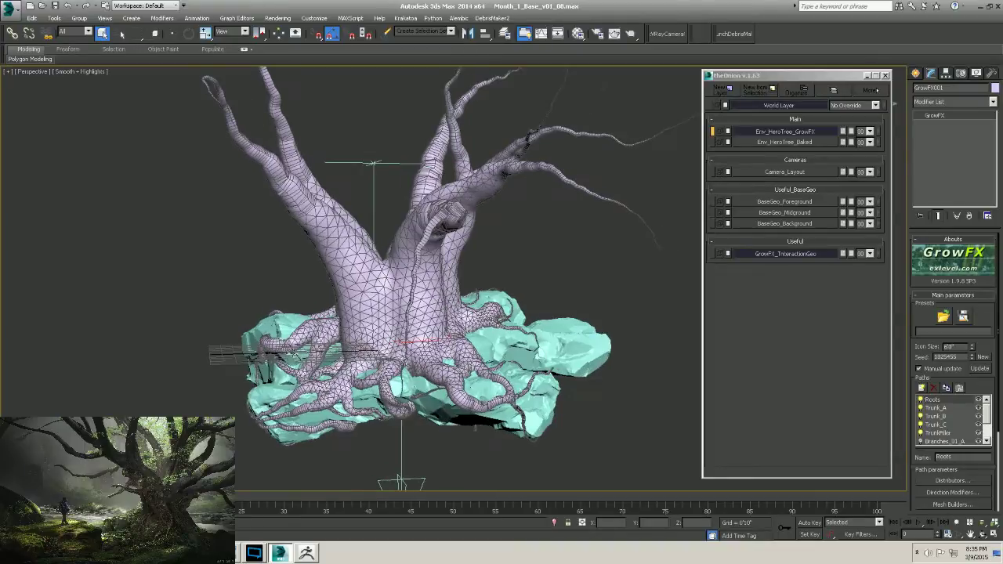
pyautogui.keyDown('alt'); pyautogui.moveTo(298, 337); pyautogui.dragTo(329, 344, button='middle'); pyautogui.keyUp('alt')
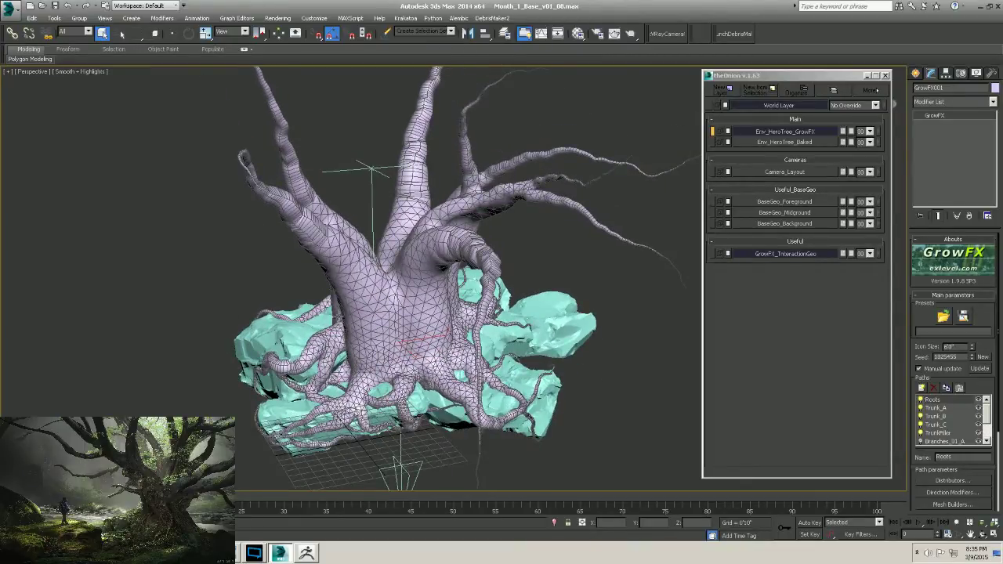
pyautogui.keyDown('alt'); pyautogui.moveTo(369, 314); pyautogui.dragTo(337, 318, button='middle'); pyautogui.keyUp('alt')
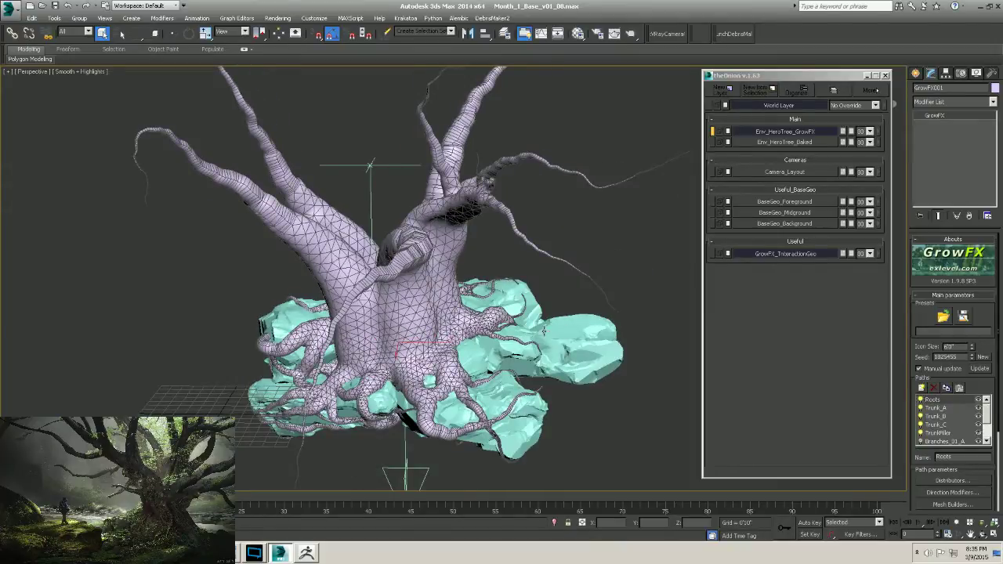
pyautogui.keyDown('alt'); pyautogui.moveTo(543, 338); pyautogui.dragTo(458, 337, button='middle'); pyautogui.keyUp('alt')
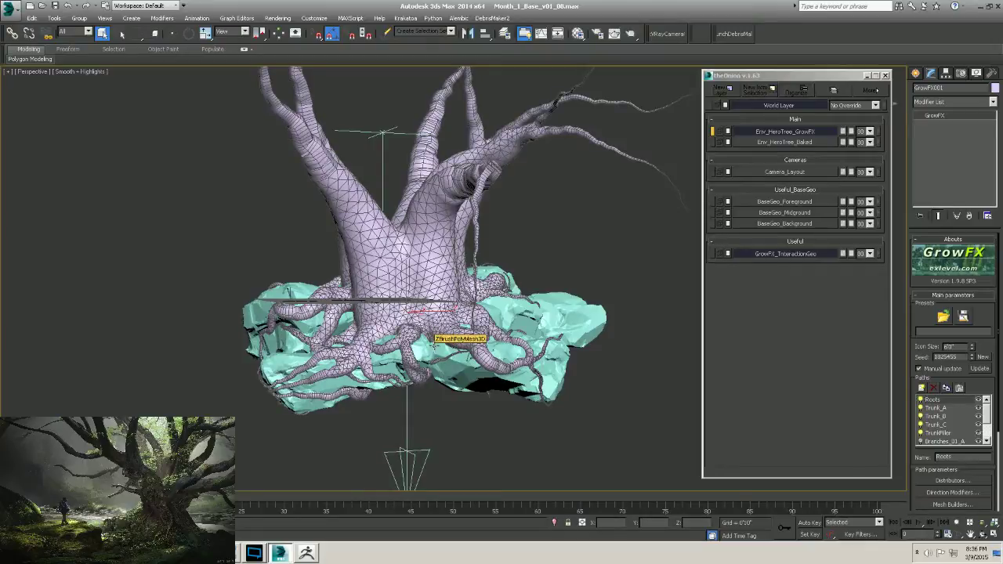
pyautogui.keyDown('alt'); pyautogui.moveTo(458, 337); pyautogui.dragTo(514, 345, button='middle'); pyautogui.keyUp('alt')
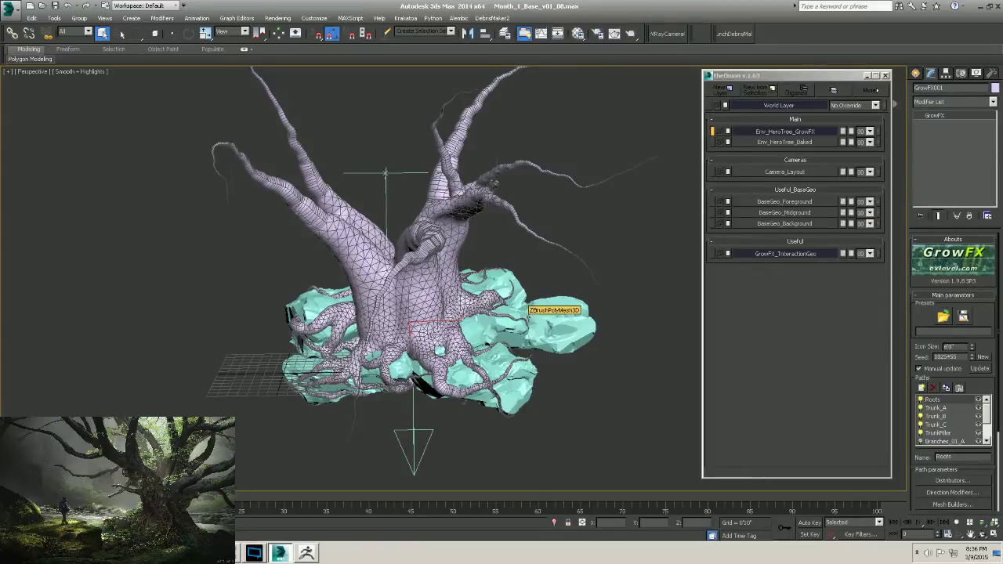
# Examine up close how the hero tree's roots wrap around the rocks at its base, ending with the whole tree.
pyautogui.keyDown('alt'); pyautogui.moveTo(481, 322); pyautogui.dragTo(495, 316, button='middle'); pyautogui.keyUp('alt')
pyautogui.moveTo(322, 363); pyautogui.dragTo(411, 341, button='middle')
pyautogui.scroll(3, 412, 341)
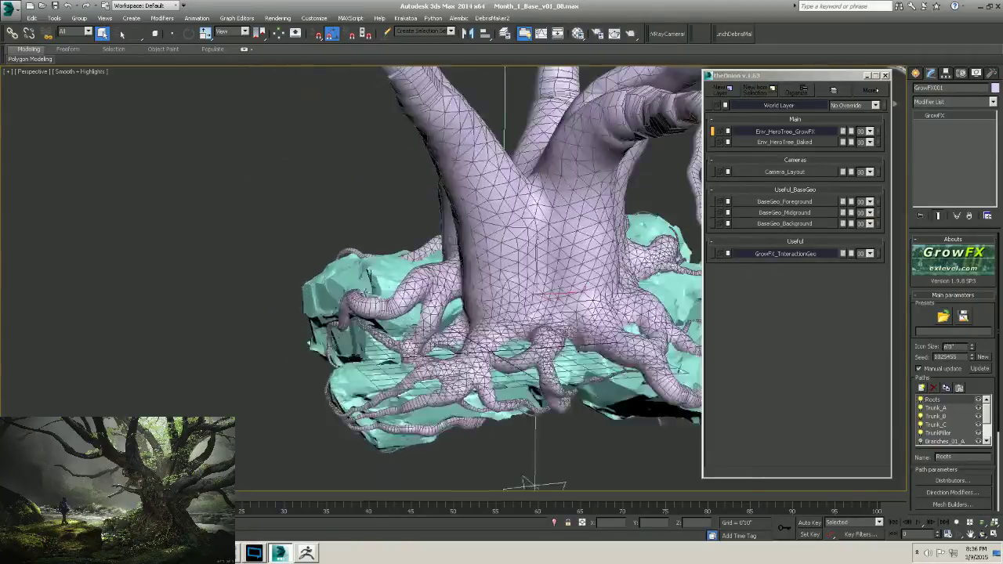
pyautogui.scroll(3, 373, 279)
pyautogui.scroll(-3, 424, 277)
pyautogui.keyDown('alt'); pyautogui.moveTo(401, 290); pyautogui.dragTo(420, 276, button='middle'); pyautogui.keyUp('alt')
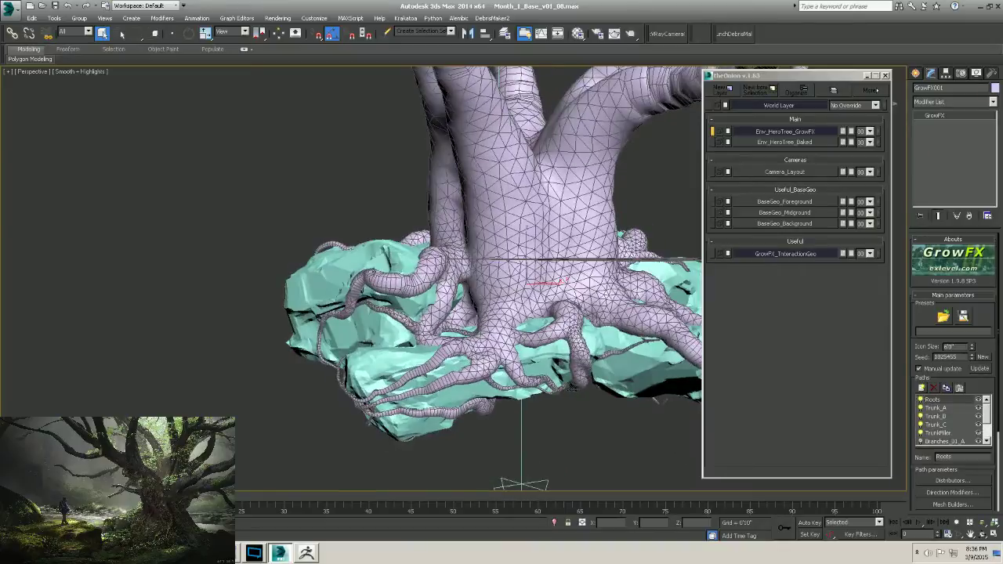
pyautogui.scroll(-4, 434, 291)
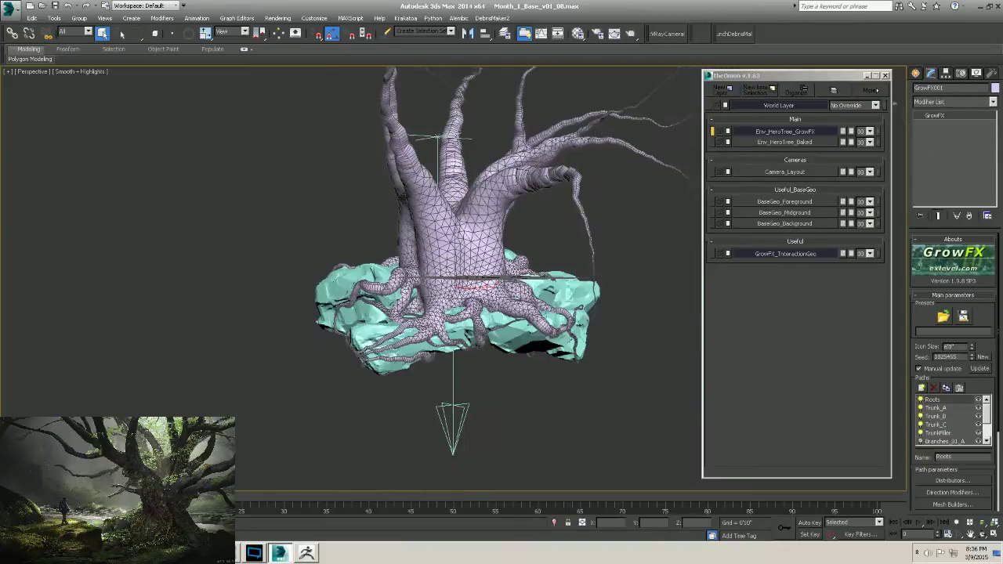
pyautogui.keyDown('alt'); pyautogui.moveTo(433, 287); pyautogui.dragTo(354, 280, button='middle'); pyautogui.keyUp('alt')
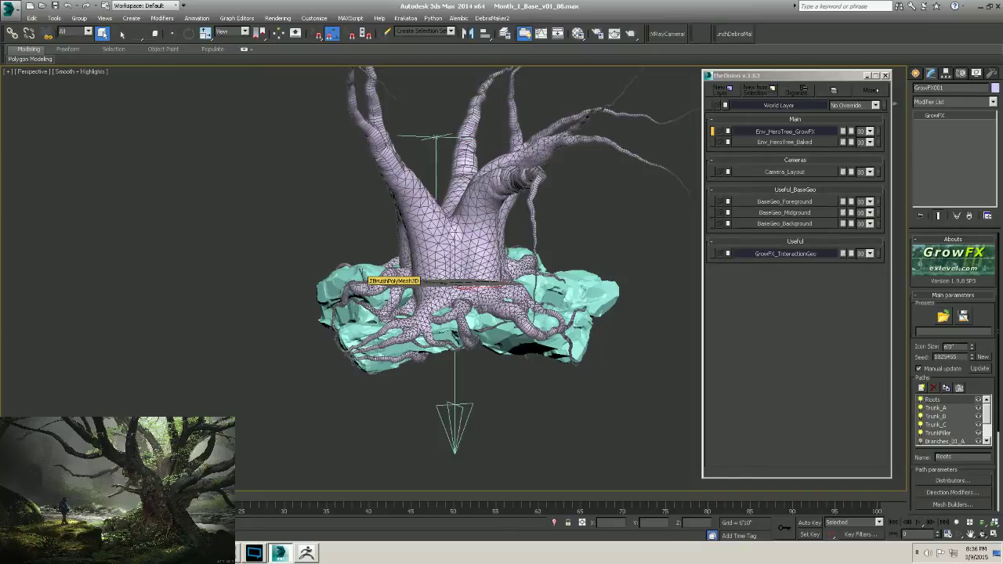
pyautogui.keyDown('alt'); pyautogui.moveTo(439, 304); pyautogui.dragTo(369, 312, button='middle'); pyautogui.keyUp('alt')
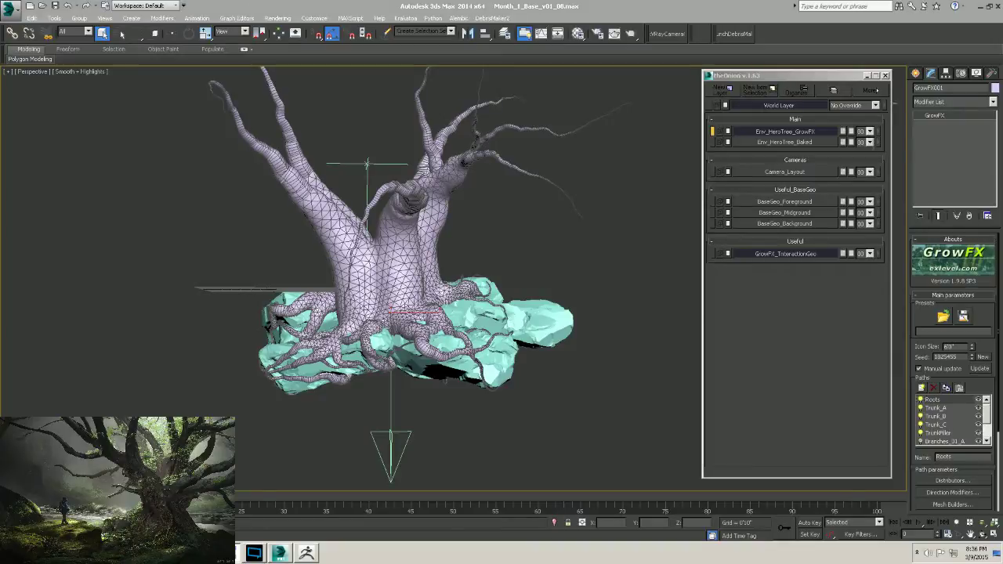
# View the tree-of-souls reference painting over the viewport, move it away and compare the hero tree's shape from several angles.
pyautogui.moveTo(1002, 75); pyautogui.dragTo(385, 89)
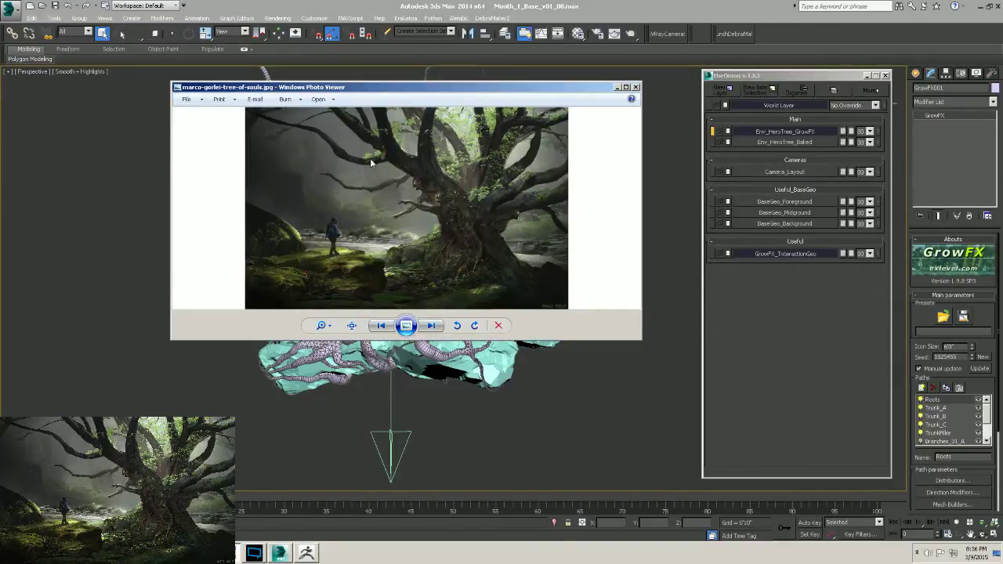
pyautogui.moveTo(410, 90); pyautogui.dragTo(717, 96)
pyautogui.keyDown('alt'); pyautogui.moveTo(368, 287); pyautogui.dragTo(386, 269, button='middle'); pyautogui.keyUp('alt')
pyautogui.moveTo(406, 322)
pyautogui.keyDown('alt'); pyautogui.mouseDown(button='middle')
pyautogui.moveTo(390, 313)
pyautogui.moveTo(404, 298)
pyautogui.moveTo(332, 268)
pyautogui.moveTo(362, 253)
pyautogui.moveTo(373, 286)
pyautogui.moveTo(396, 291)
pyautogui.moveTo(385, 308)
pyautogui.moveTo(398, 305)
pyautogui.mouseUp(button='middle'); pyautogui.keyUp('alt')
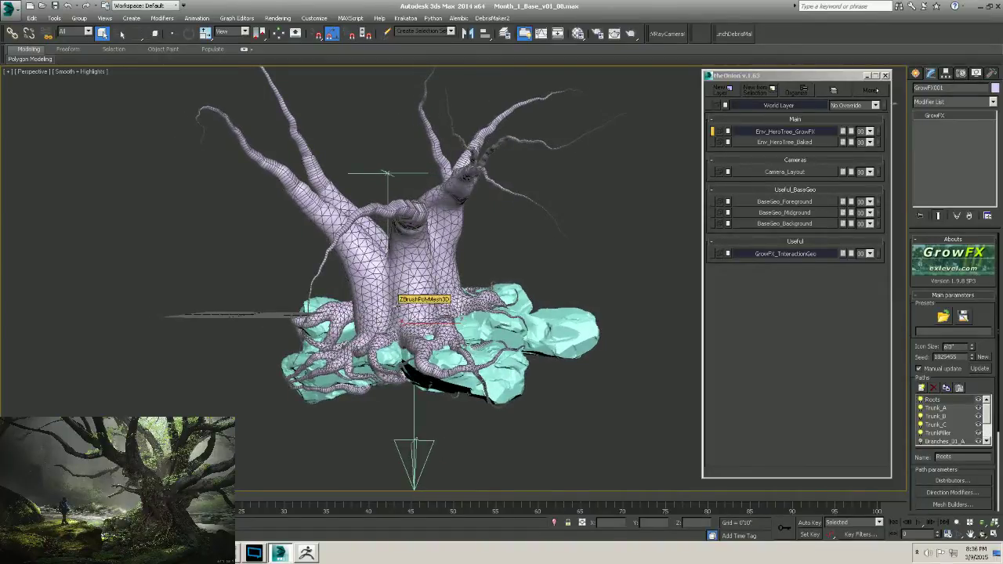
pyautogui.keyDown('alt'); pyautogui.moveTo(385, 296); pyautogui.dragTo(297, 290, button='middle'); pyautogui.keyUp('alt')
pyautogui.moveTo(380, 362); pyautogui.dragTo(415, 337, button='middle')
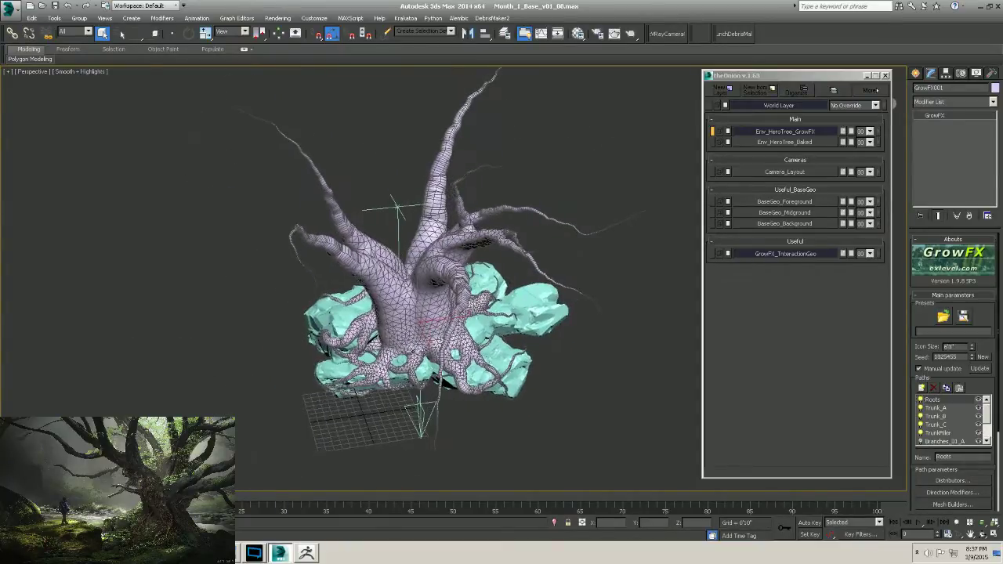
# Look through the GrowFX path list from Roots and the trunks to the branches, and inspect the matching tree mesh.
pyautogui.scroll(5, 415, 345)
pyautogui.scroll(-2, 984, 315)
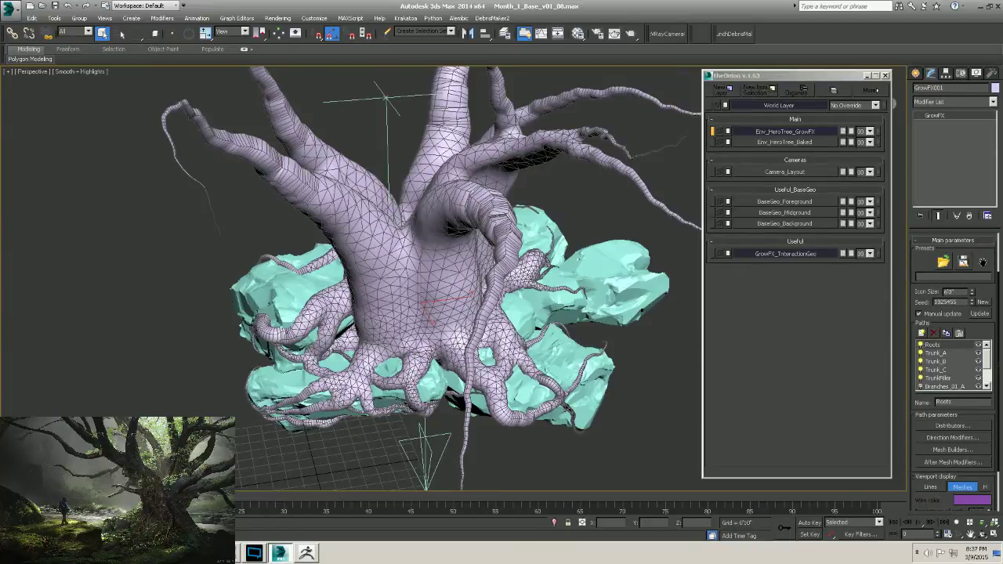
pyautogui.scroll(-2, 989, 368)
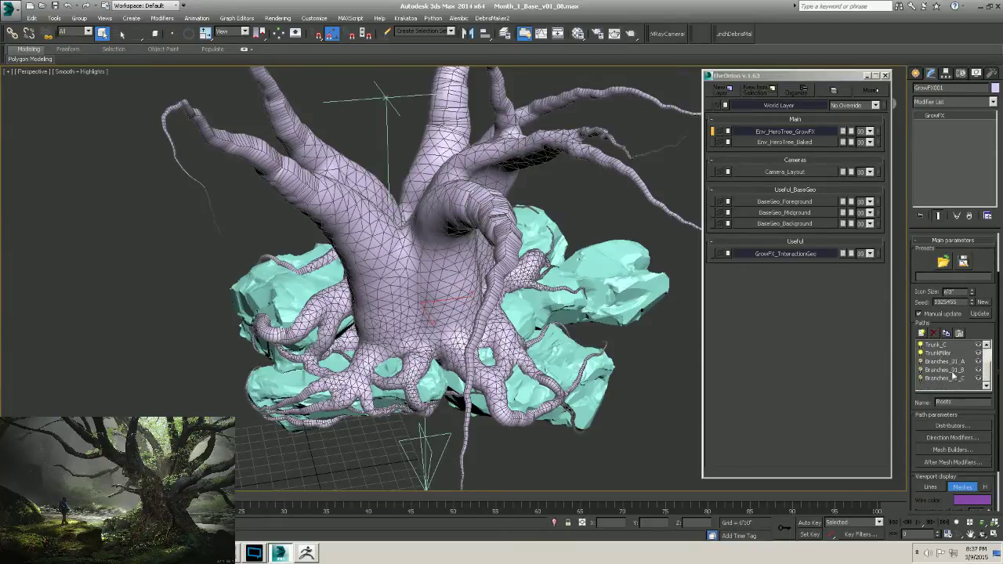
pyautogui.scroll(2, 986, 352)
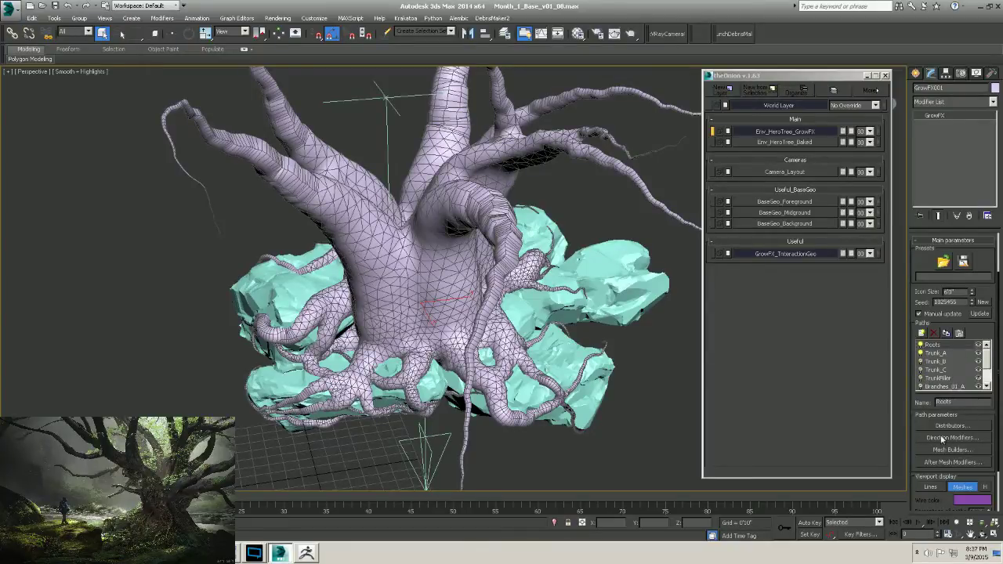
pyautogui.keyDown('alt'); pyautogui.moveTo(210, 321); pyautogui.dragTo(237, 270, button='middle'); pyautogui.keyUp('alt')
pyautogui.keyDown('alt'); pyautogui.moveTo(457, 326); pyautogui.dragTo(470, 327, button='middle'); pyautogui.keyUp('alt')
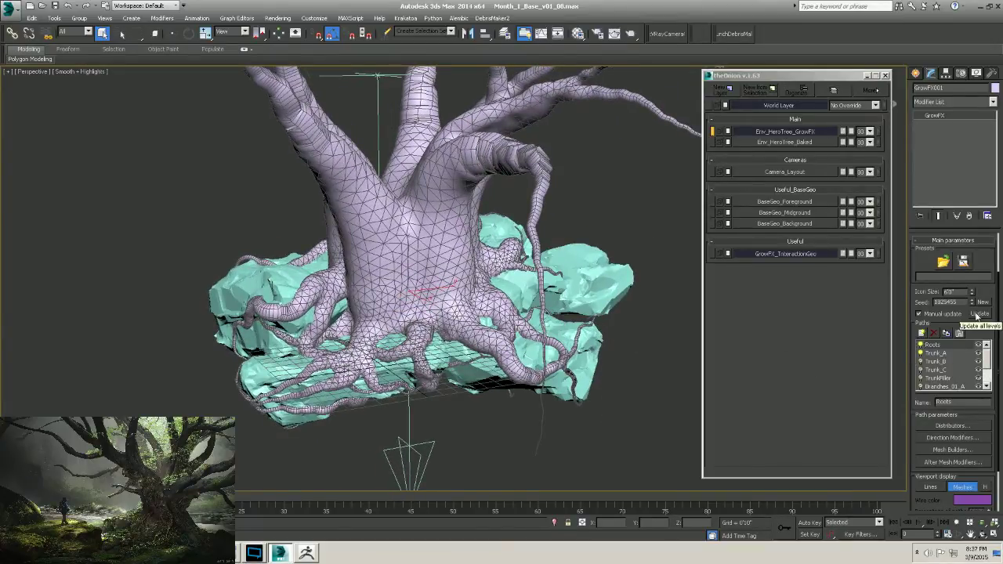
# Turn off manual update and display the GrowFX paths as lines instead of meshes around the rocks.
pyautogui.click(930, 487)
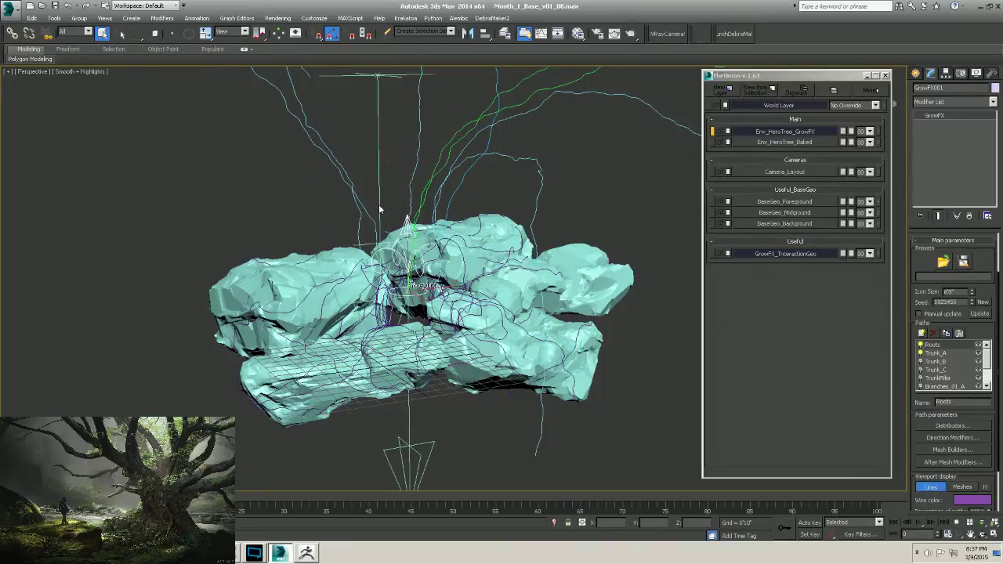
pyautogui.keyDown('alt'); pyautogui.moveTo(378, 204); pyautogui.dragTo(385, 224, button='middle'); pyautogui.keyUp('alt')
pyautogui.scroll(-6, 385, 224)
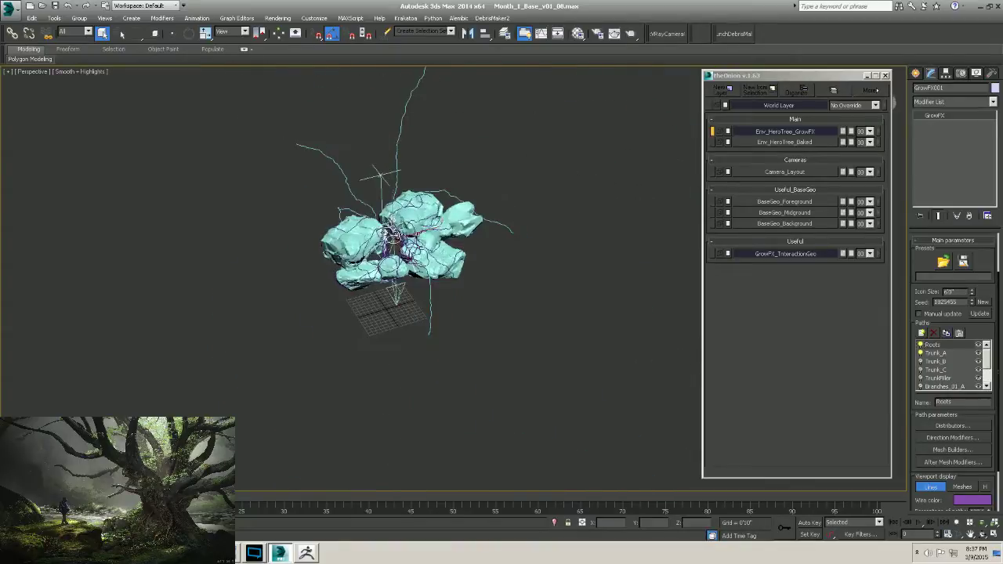
pyautogui.scroll(6, 388, 231)
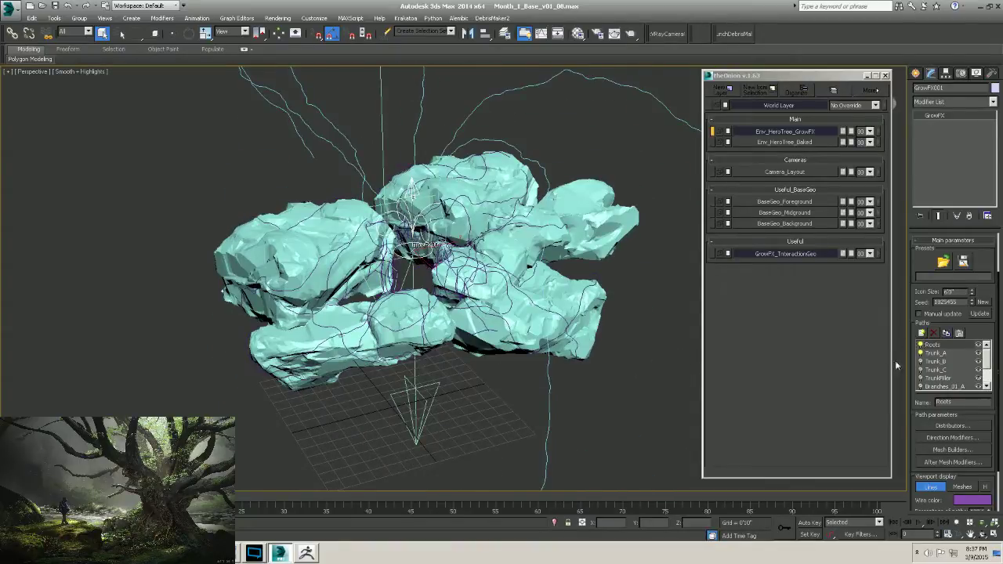
pyautogui.keyDown('alt'); pyautogui.moveTo(431, 368); pyautogui.dragTo(431, 331, button='middle'); pyautogui.keyUp('alt')
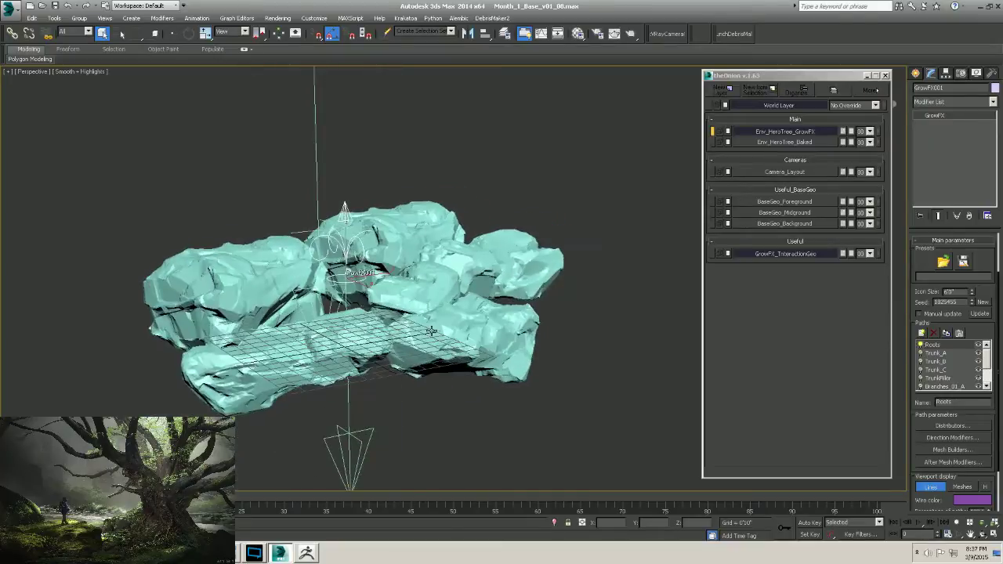
# Select the Trunk_A path and hide it in the viewport, leaving the root lines on the rocks for inspection.
pyautogui.click(937, 354)
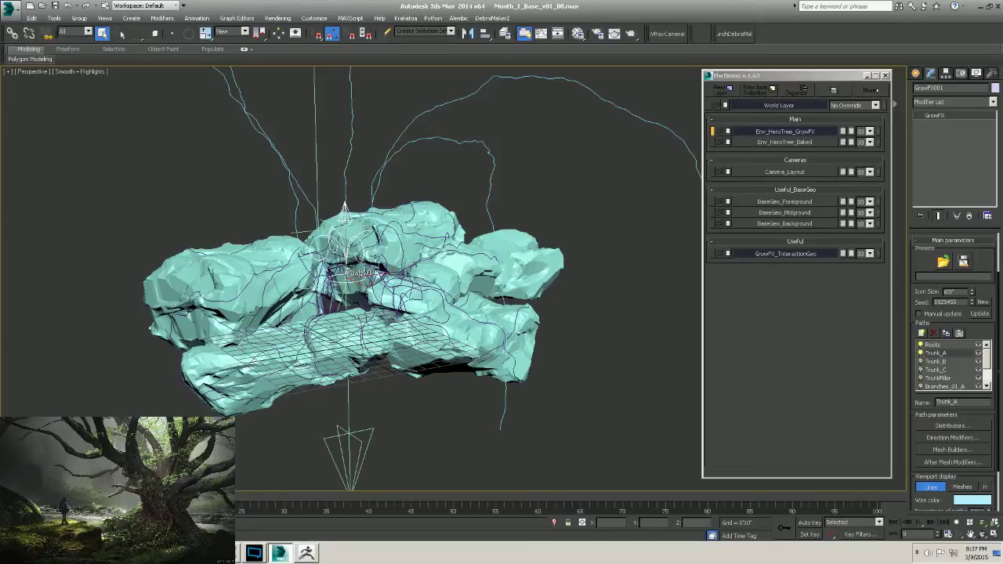
pyautogui.keyDown('alt'); pyautogui.moveTo(362, 276); pyautogui.dragTo(395, 257, button='middle'); pyautogui.keyUp('alt')
pyautogui.click(979, 354)
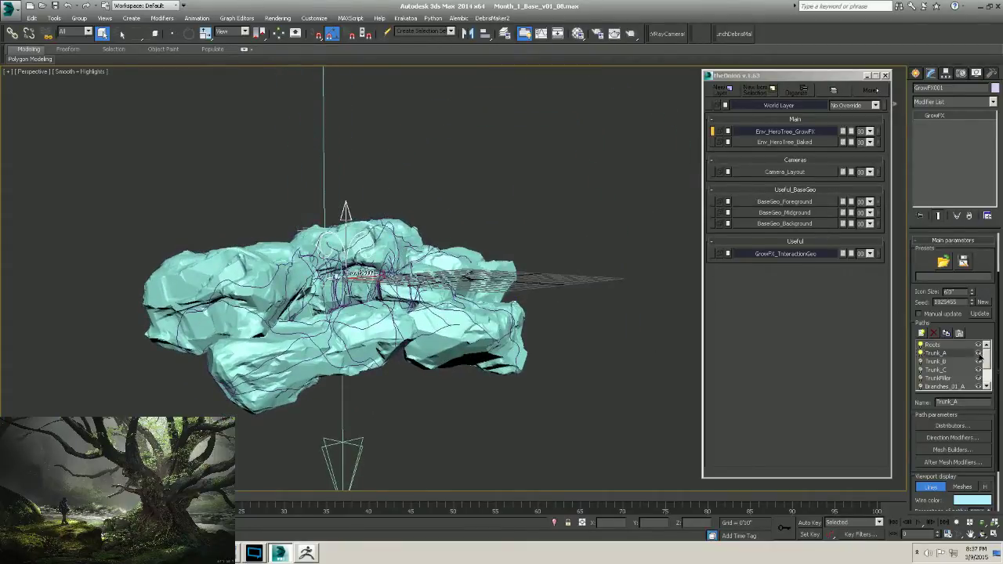
pyautogui.keyDown('alt'); pyautogui.moveTo(452, 321); pyautogui.dragTo(405, 323, button='middle'); pyautogui.keyUp('alt')
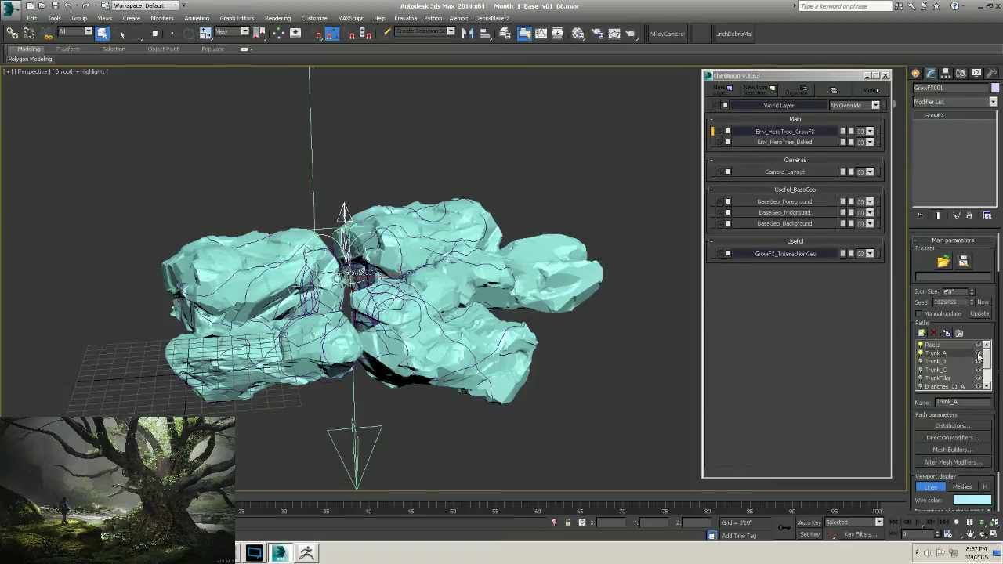
# Open the distributor and direction modifier settings of the Roots path and place the windows beside the rocks.
pyautogui.keyDown('alt'); pyautogui.moveTo(469, 252); pyautogui.dragTo(424, 288, button='middle'); pyautogui.keyUp('alt')
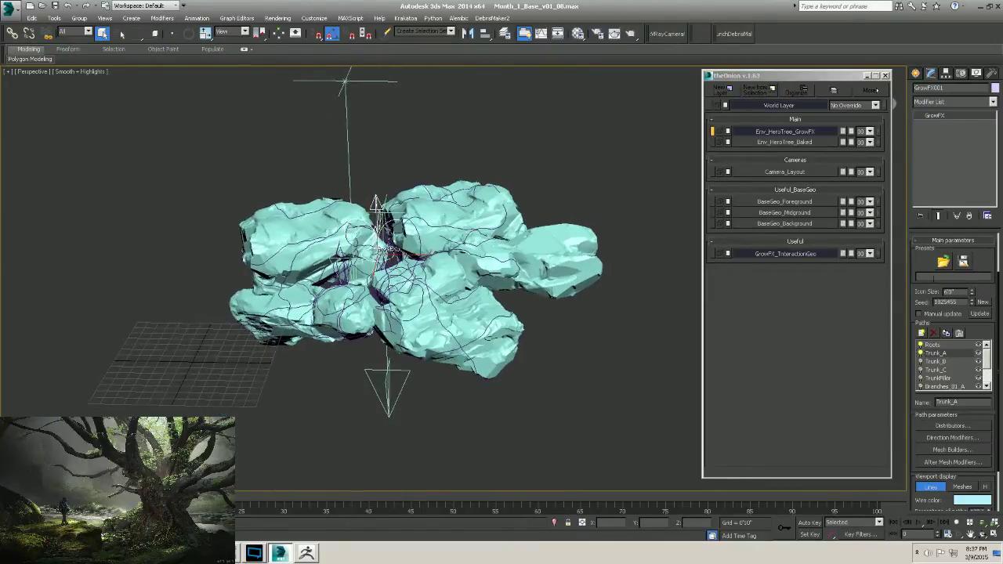
pyautogui.click(936, 345)
pyautogui.click(935, 354)
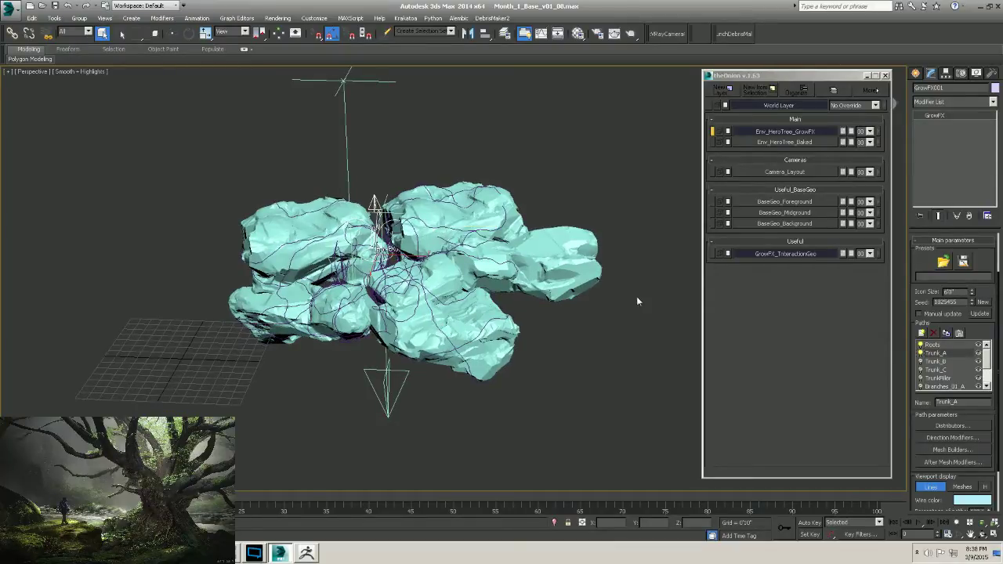
pyautogui.keyDown('alt'); pyautogui.moveTo(477, 299); pyautogui.dragTo(521, 306, button='middle'); pyautogui.keyUp('alt')
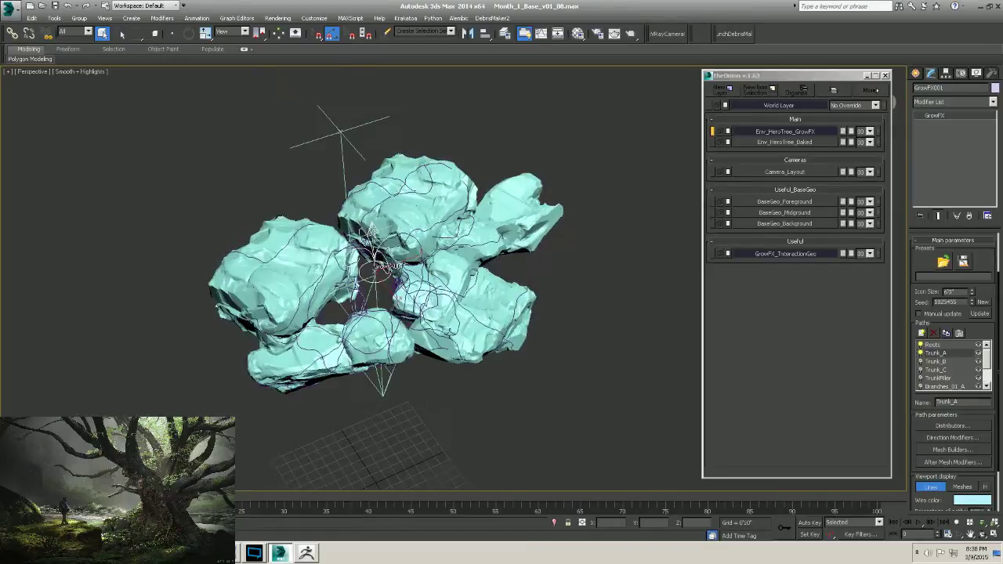
pyautogui.click(929, 345)
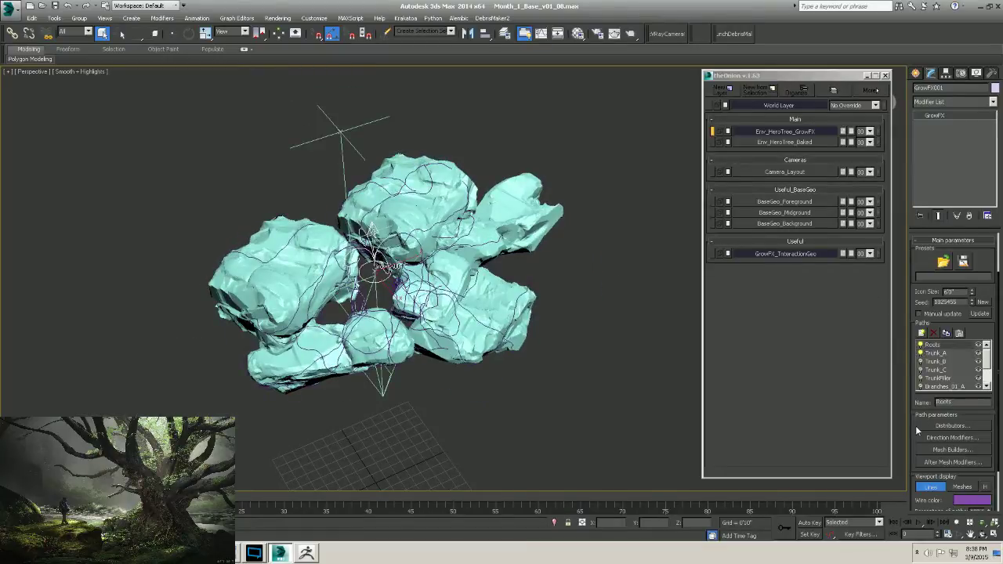
pyautogui.click(952, 426)
pyautogui.click(952, 438)
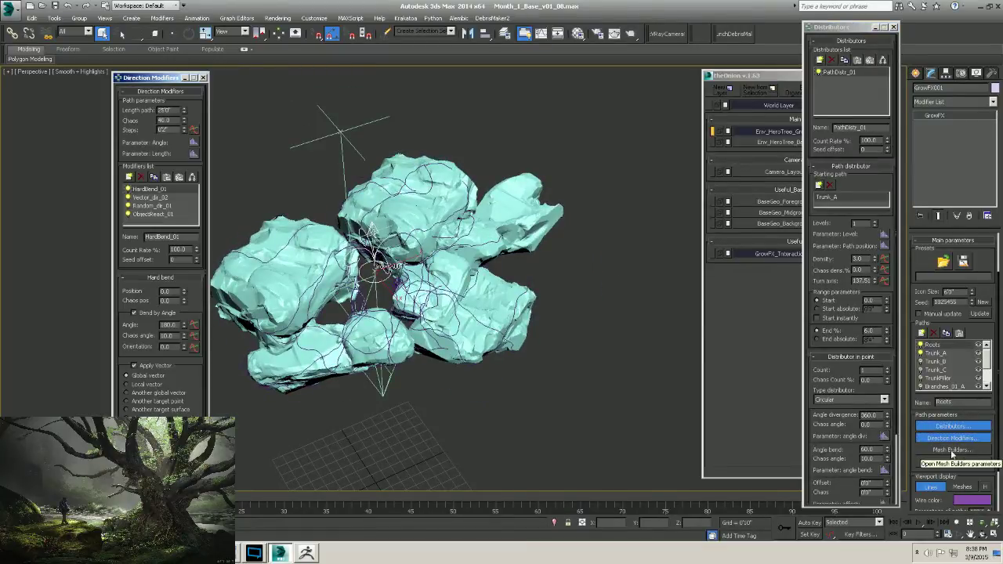
pyautogui.moveTo(740, 75); pyautogui.dragTo(646, 62)
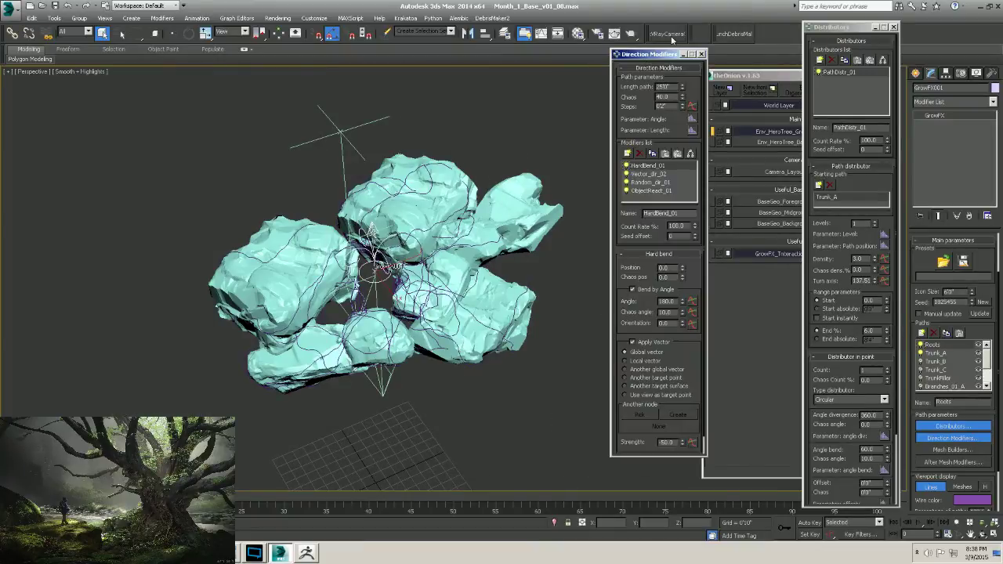
# Create a new GrowFX path, place it directly below Roots in the path order and name it Roots_Small.
pyautogui.click(922, 333)
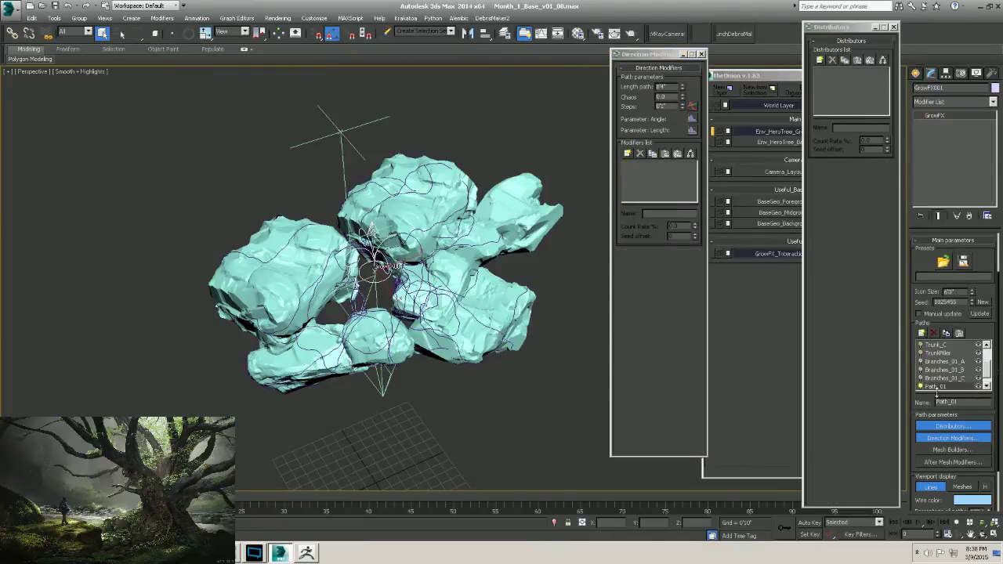
pyautogui.moveTo(937, 388); pyautogui.dragTo(936, 354)
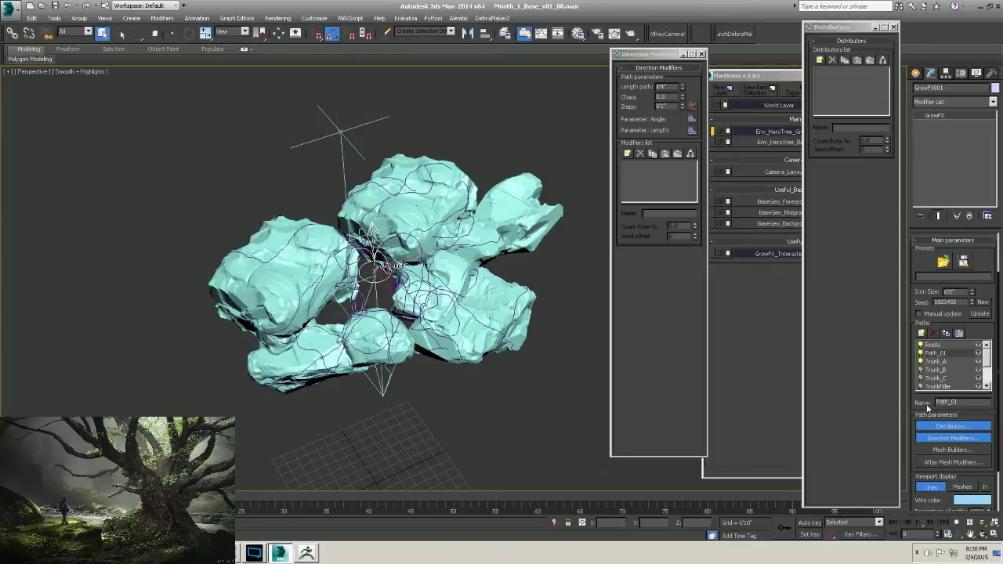
pyautogui.click(970, 402)
pyautogui.write('R')
pyautogui.press('BackSpace')
pyautogui.press('BackSpace')
pyautogui.press('BackSpace')
pyautogui.press('BackSpace')
pyautogui.press('Return')
# Add a Path distributor to Roots_Small and arrange the distributor and direction modifier windows side by side.
pyautogui.click(820, 59)
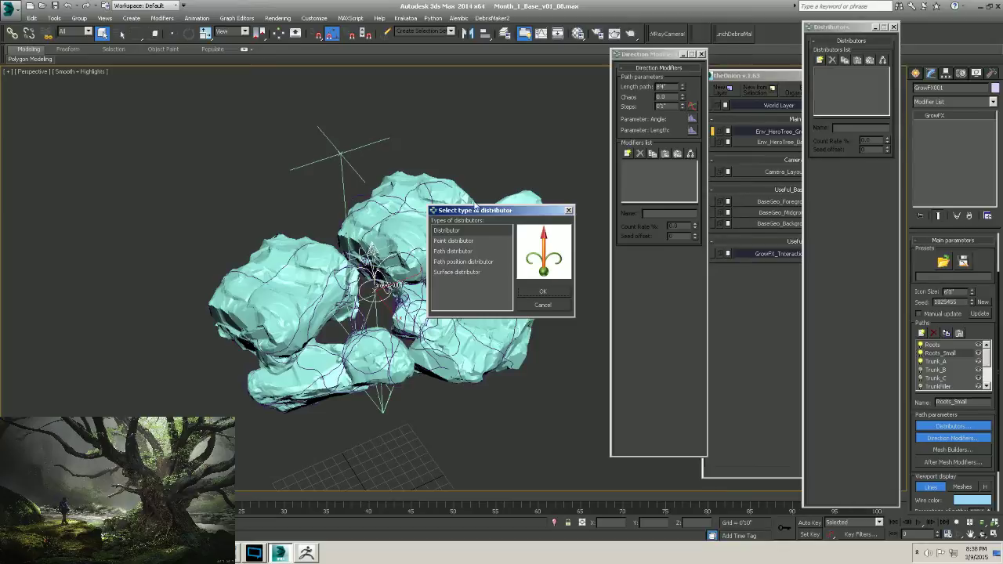
pyautogui.click(447, 242)
pyautogui.click(445, 251)
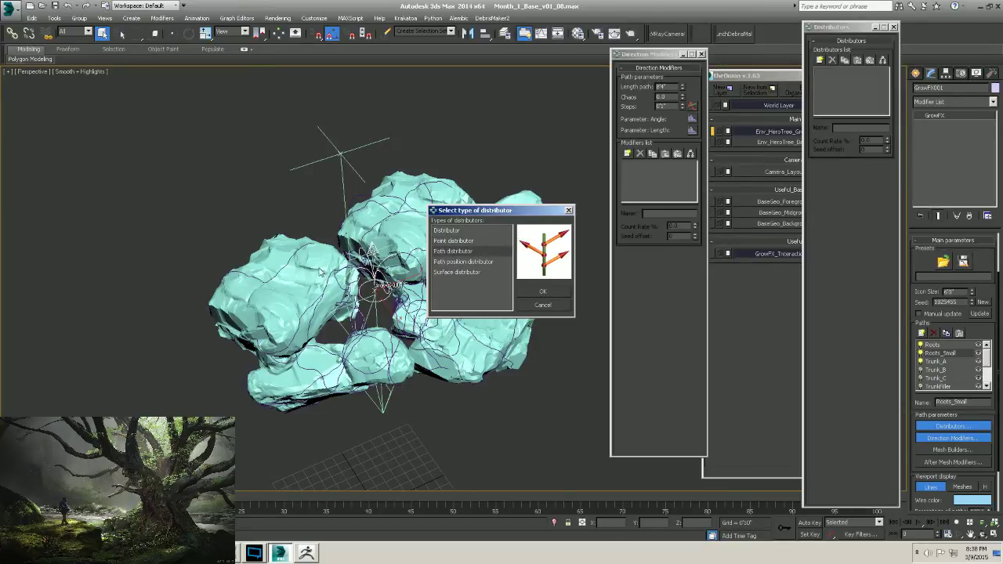
pyautogui.click(543, 290)
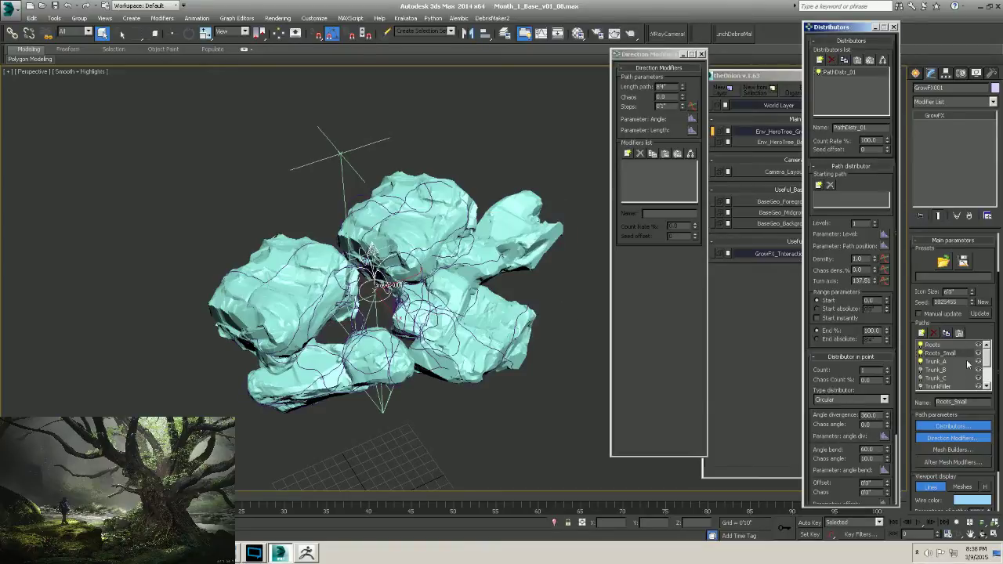
pyautogui.moveTo(494, 251); pyautogui.dragTo(435, 276, button='middle')
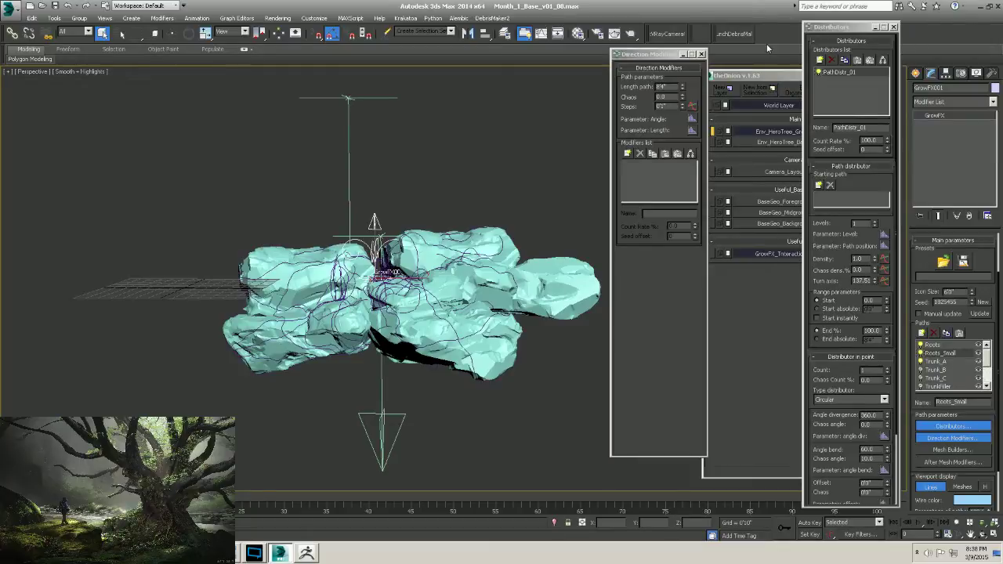
pyautogui.moveTo(666, 53); pyautogui.dragTo(719, 49)
pyautogui.moveTo(841, 29); pyautogui.dragTo(802, 44)
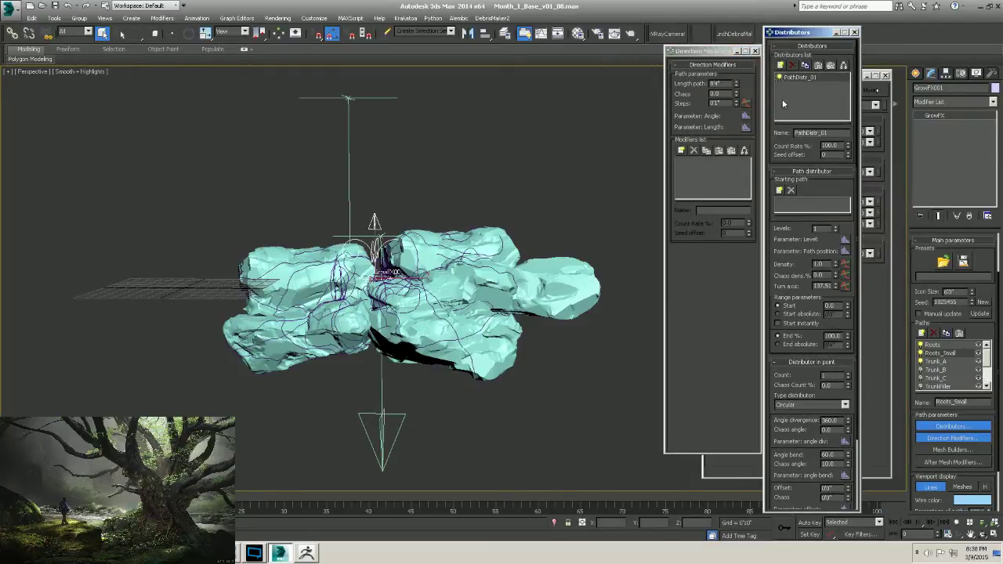
pyautogui.keyDown('alt'); pyautogui.moveTo(429, 292); pyautogui.dragTo(429, 308, button='middle'); pyautogui.keyUp('alt')
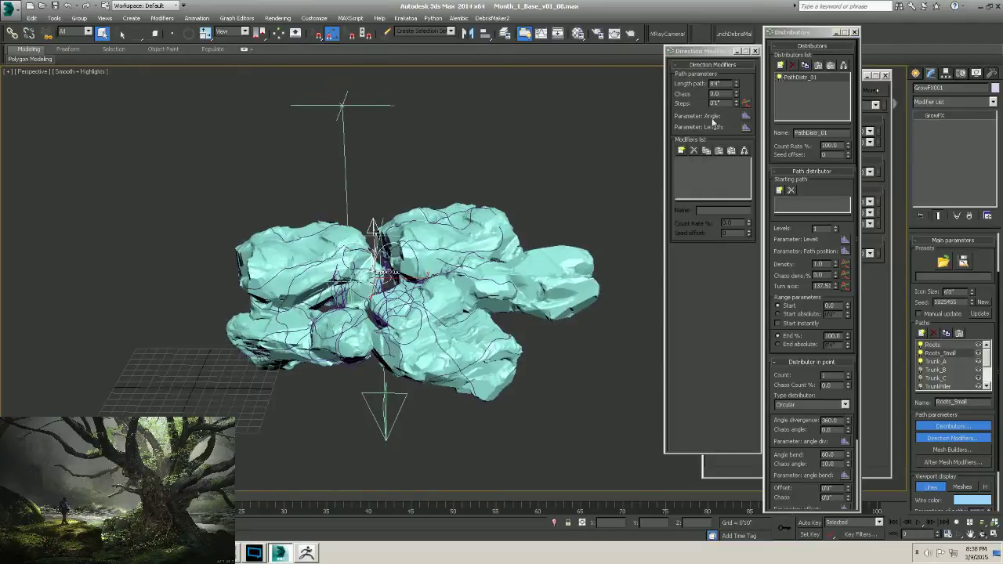
# Try Trunk_A as the starting path of the Roots_Small distributor and remove it again.
pyautogui.click(780, 191)
pyautogui.click(796, 201)
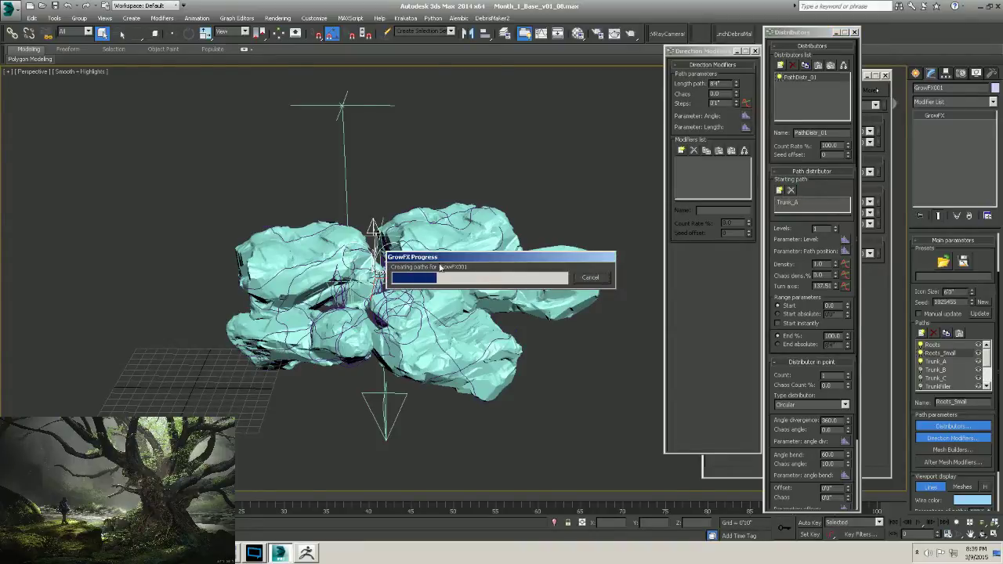
pyautogui.click(793, 203)
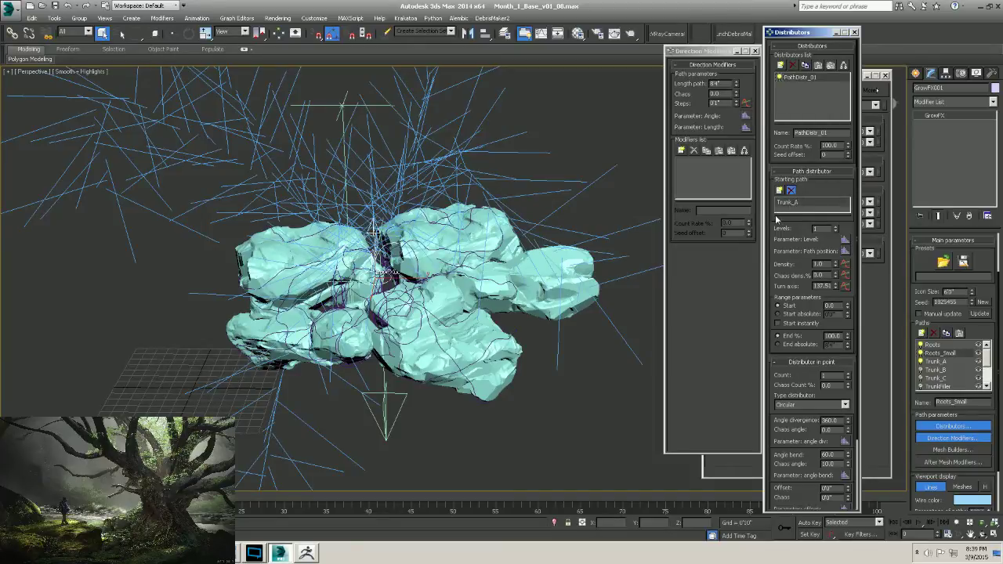
pyautogui.click(790, 192)
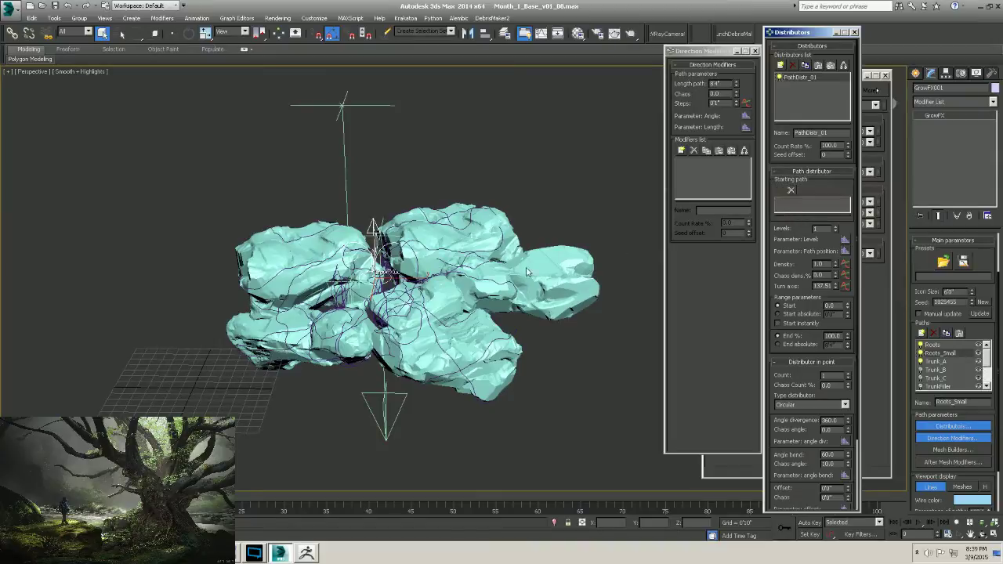
# Assign Roots as the starting path of the Roots_Small distributor and check the new lines around the rocks.
pyautogui.click(444, 275)
pyautogui.keyDown('alt'); pyautogui.moveTo(561, 257); pyautogui.dragTo(325, 235, button='middle'); pyautogui.keyUp('alt')
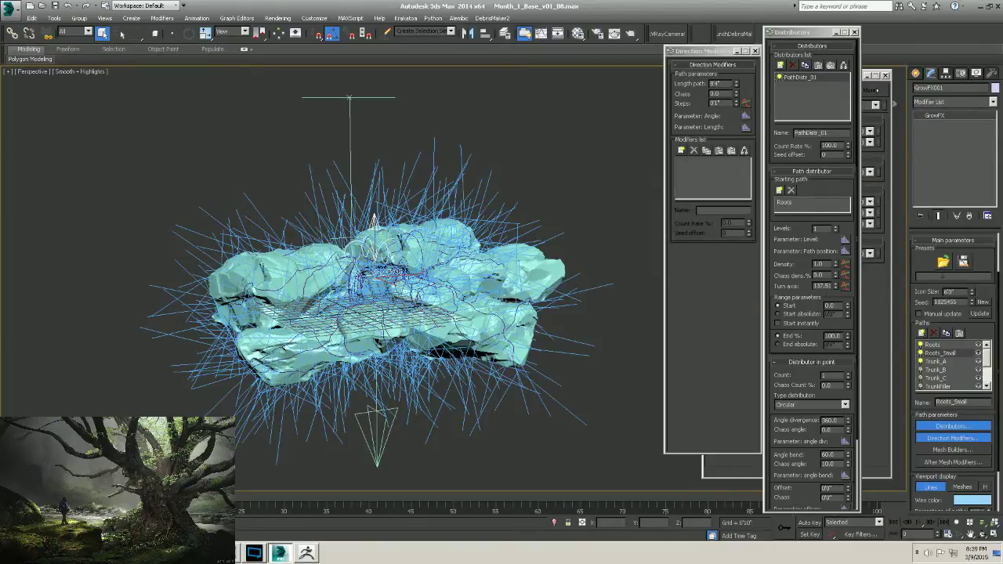
# Add a Random direction modifier to the Roots_Small path.
pyautogui.click(682, 150)
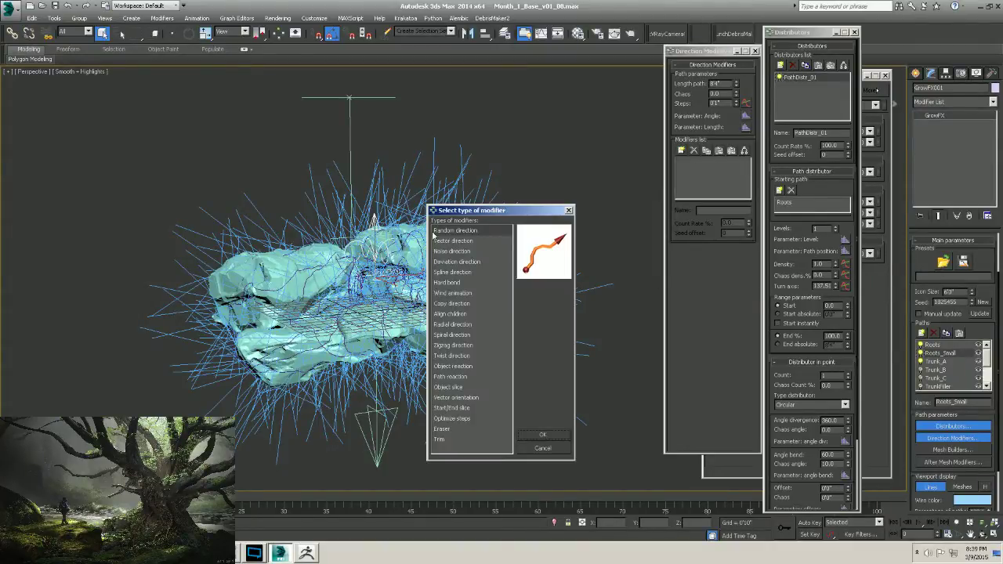
pyautogui.moveTo(452, 210); pyautogui.dragTo(596, 137)
pyautogui.click(601, 168)
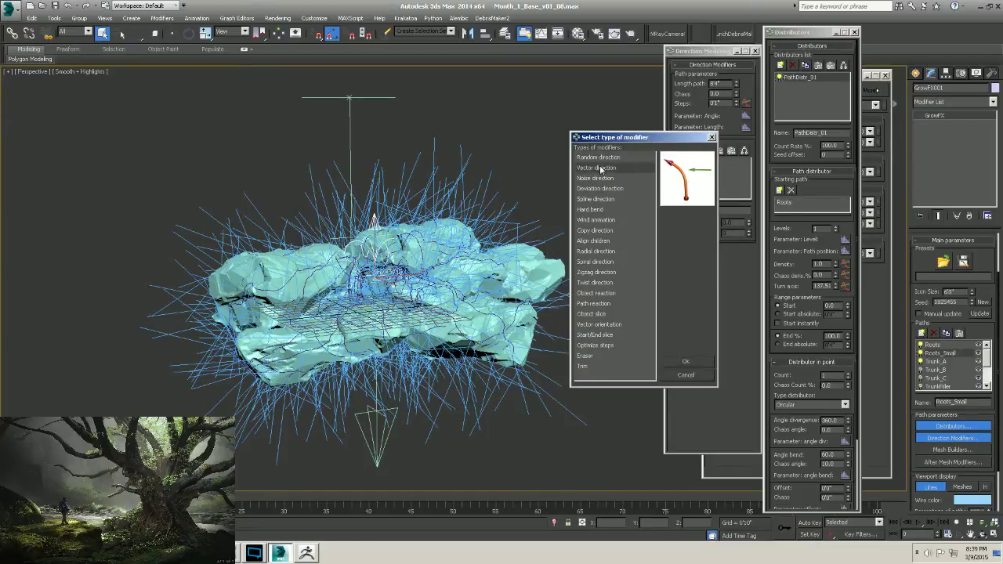
pyautogui.click(598, 157)
pyautogui.click(685, 361)
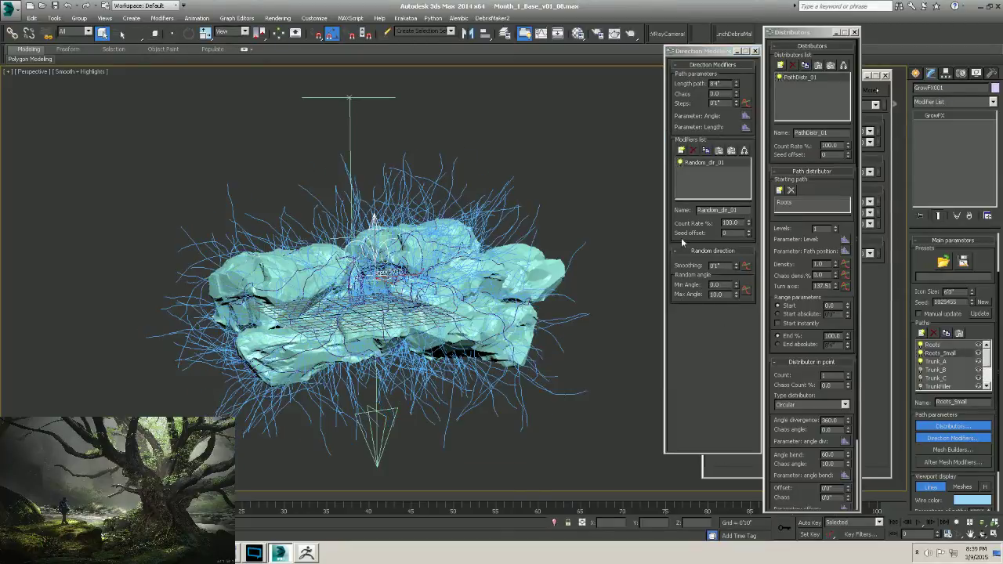
pyautogui.keyDown('alt'); pyautogui.moveTo(491, 295); pyautogui.dragTo(470, 295, button='middle'); pyautogui.keyUp('alt')
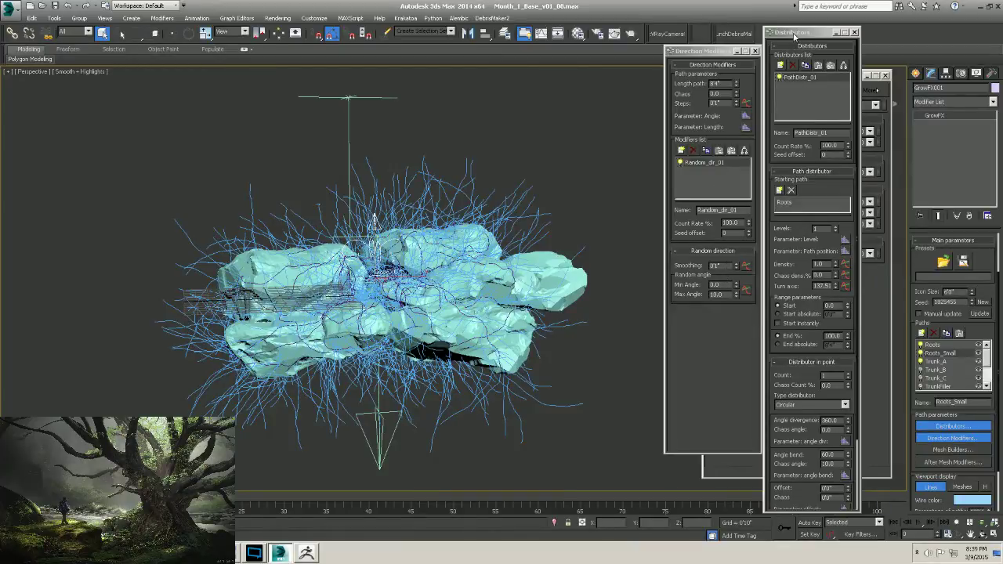
# Compare the path parameters with those of Roots and set the Steps of Roots_Small to 0'2".
pyautogui.moveTo(795, 34); pyautogui.dragTo(594, 41)
pyautogui.click(932, 345)
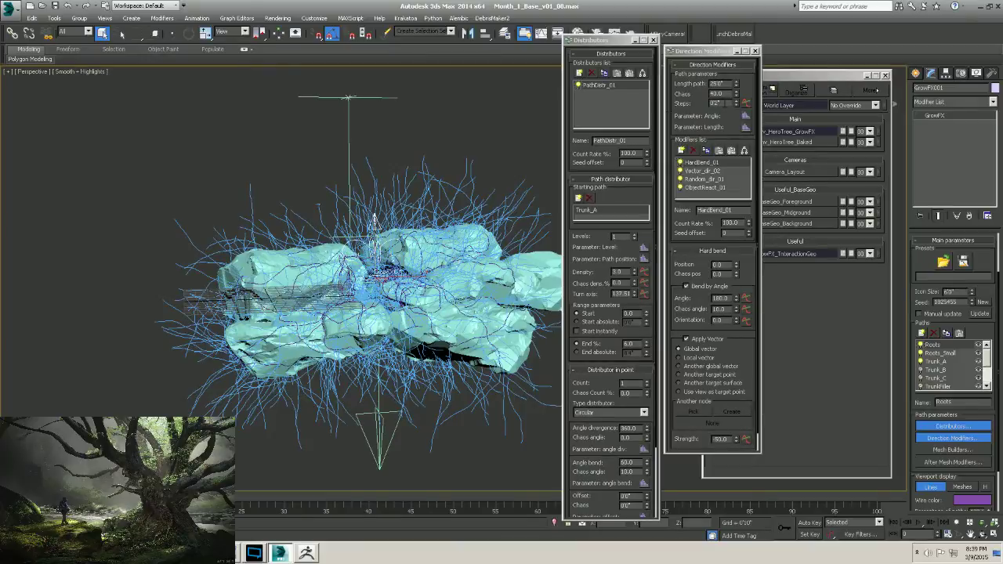
pyautogui.click(932, 353)
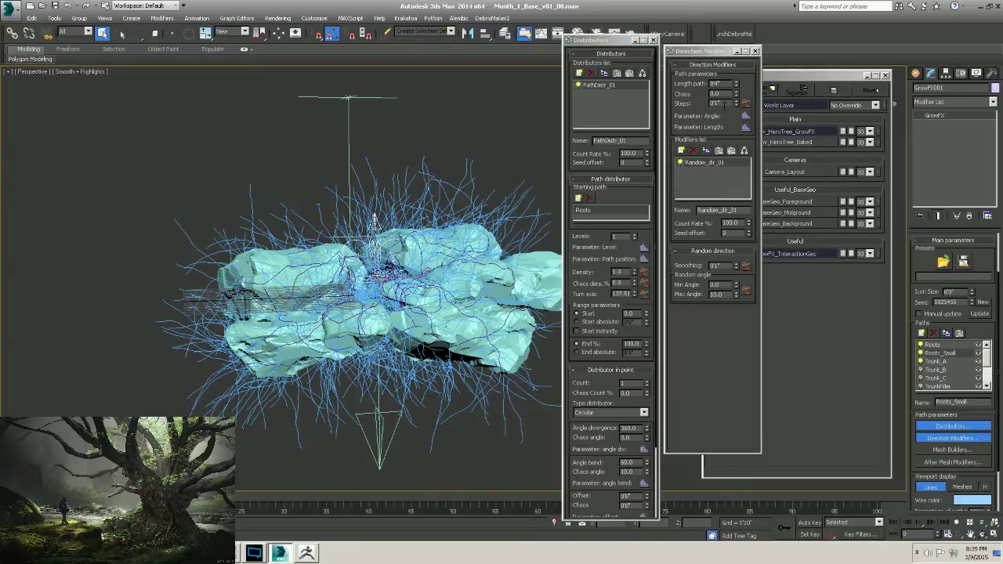
pyautogui.write('2')
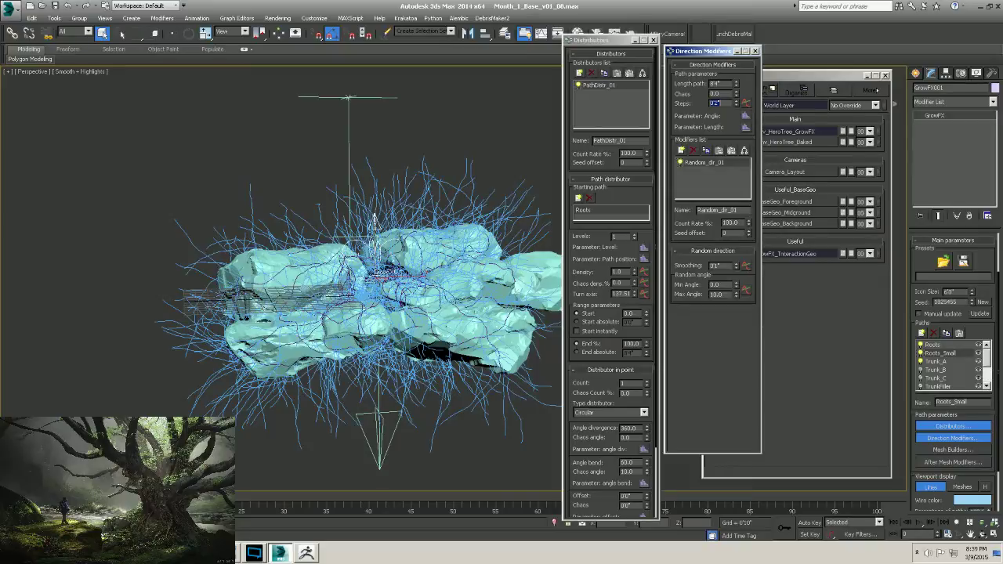
pyautogui.press('Return')
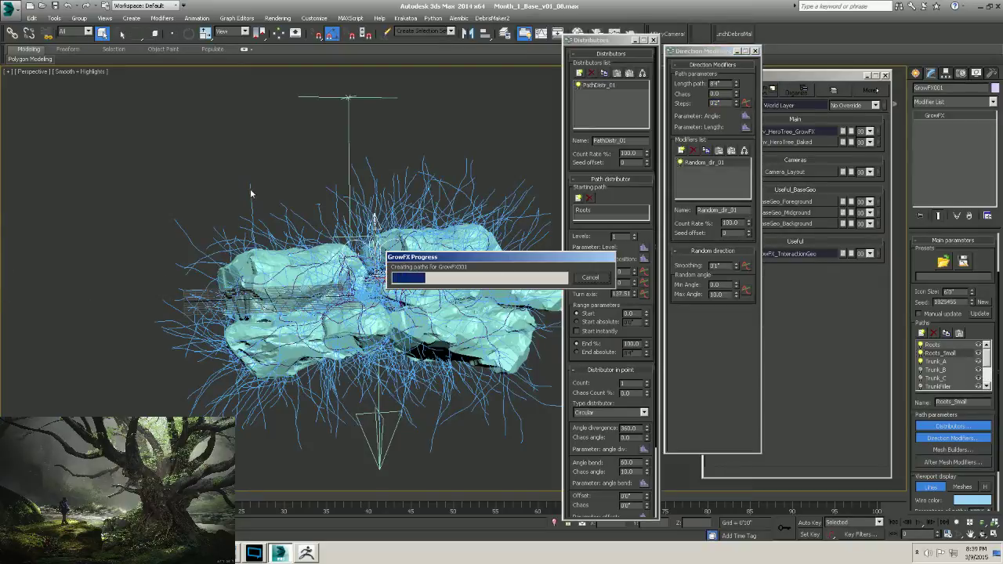
pyautogui.moveTo(403, 264)
pyautogui.keyDown('alt'); pyautogui.mouseDown(button='middle')
pyautogui.moveTo(368, 291)
pyautogui.moveTo(392, 271)
pyautogui.mouseUp(button='middle'); pyautogui.keyUp('alt')
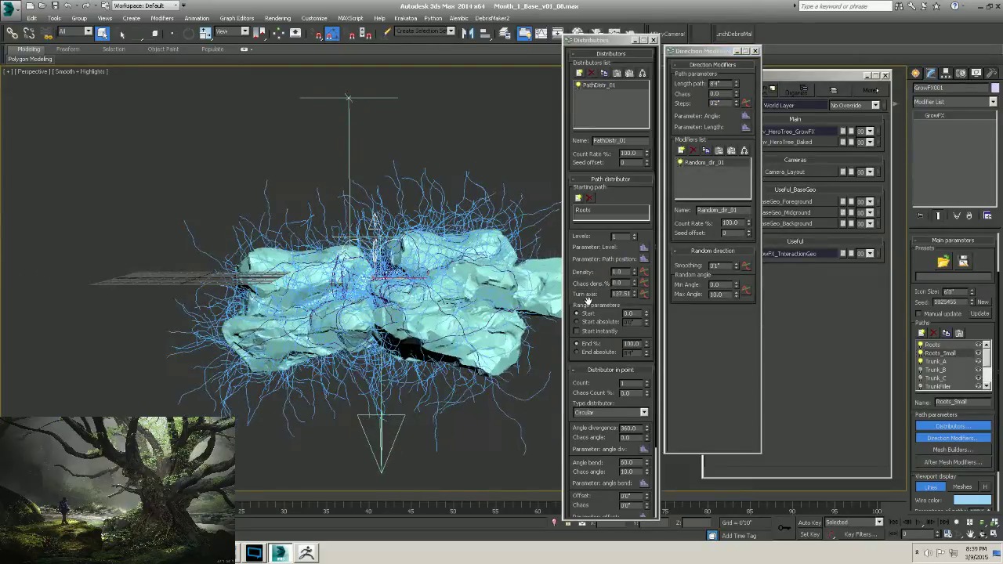
pyautogui.click(725, 273)
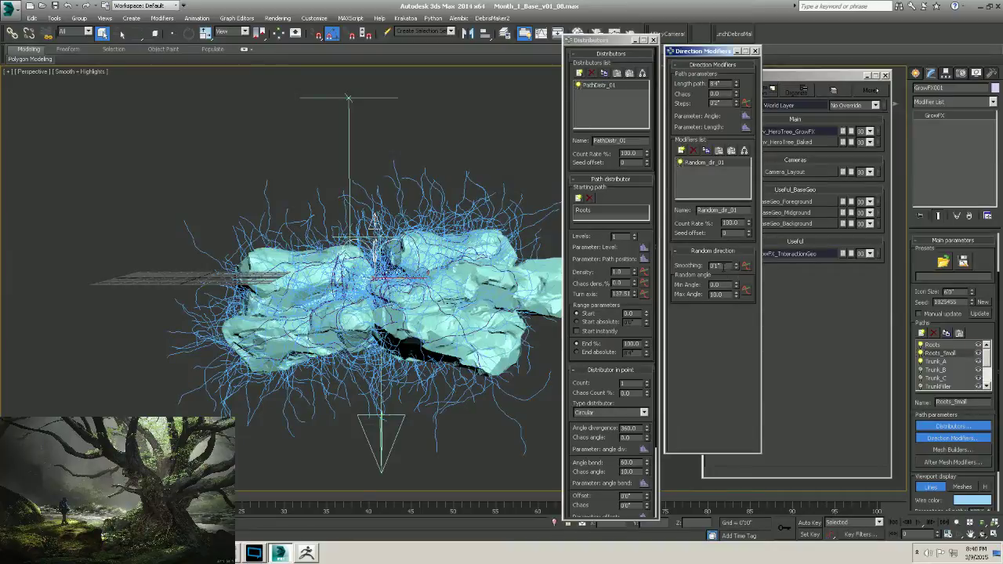
pyautogui.doubleClick(716, 267)
pyautogui.click(725, 264)
pyautogui.keyDown('alt'); pyautogui.moveTo(474, 240); pyautogui.dragTo(307, 302, button='middle'); pyautogui.keyUp('alt')
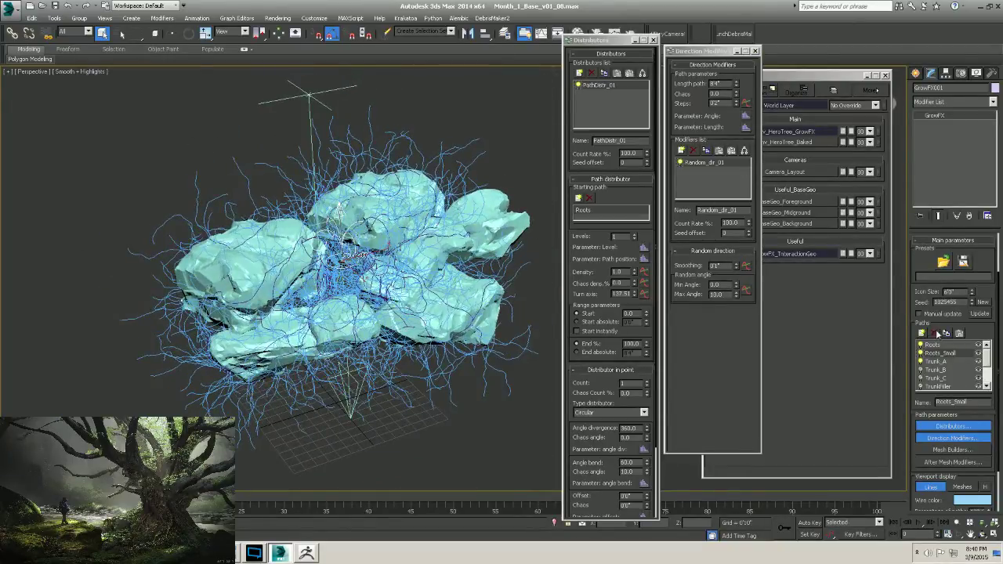
# Add a Vector direction modifier to Roots_Small so that the small roots bend downward.
pyautogui.click(681, 150)
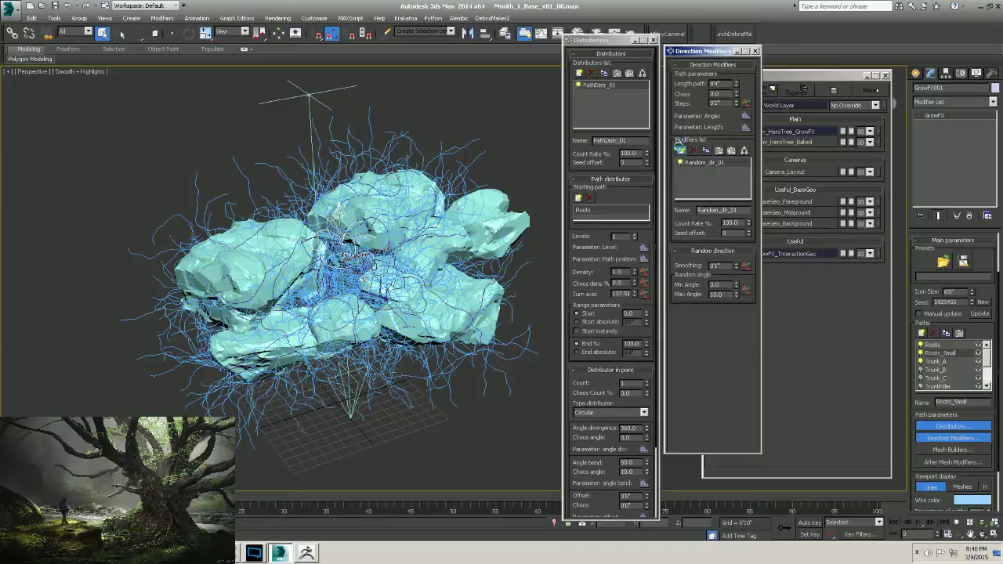
pyautogui.click(452, 241)
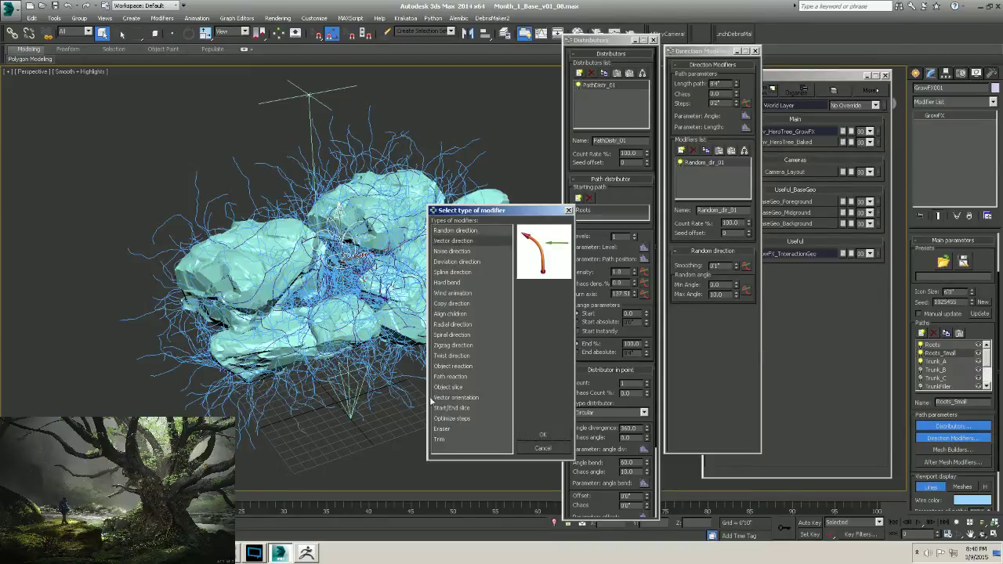
pyautogui.click(541, 435)
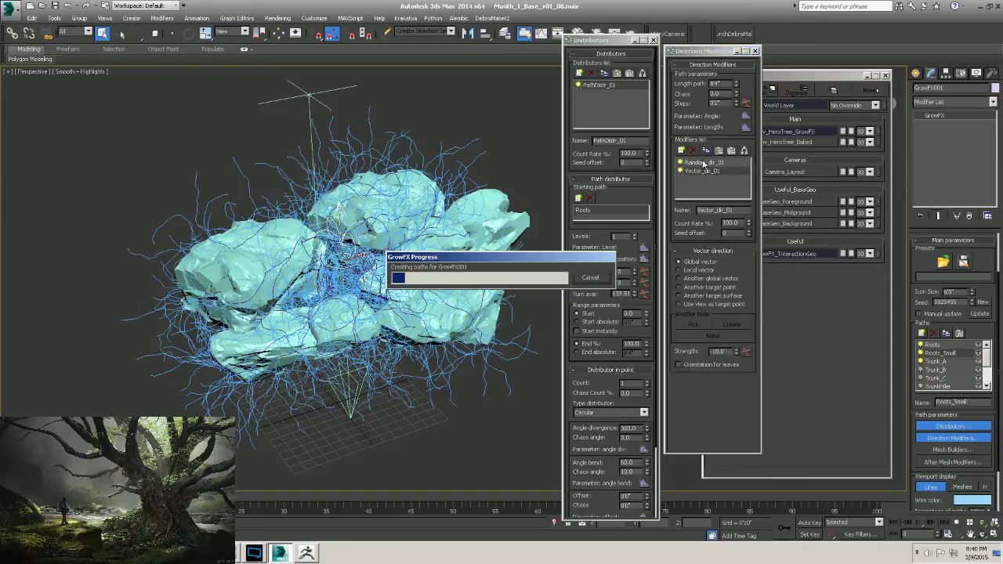
pyautogui.keyDown('alt'); pyautogui.moveTo(309, 274); pyautogui.dragTo(296, 255, button='middle'); pyautogui.keyUp('alt')
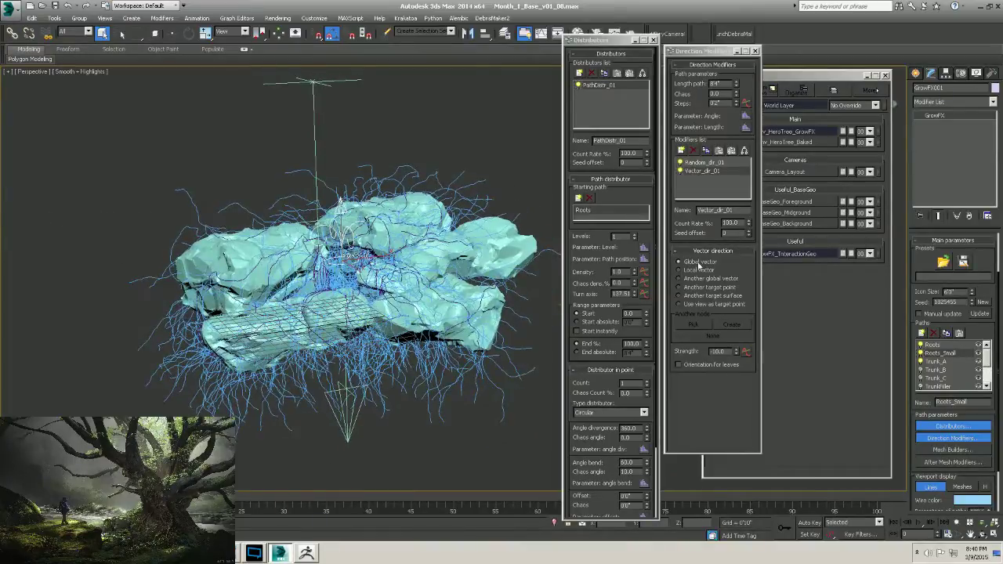
# Open the ObjectReact_01 modifier of the Roots path to examine its object, reflection and magnetic settings.
pyautogui.click(932, 344)
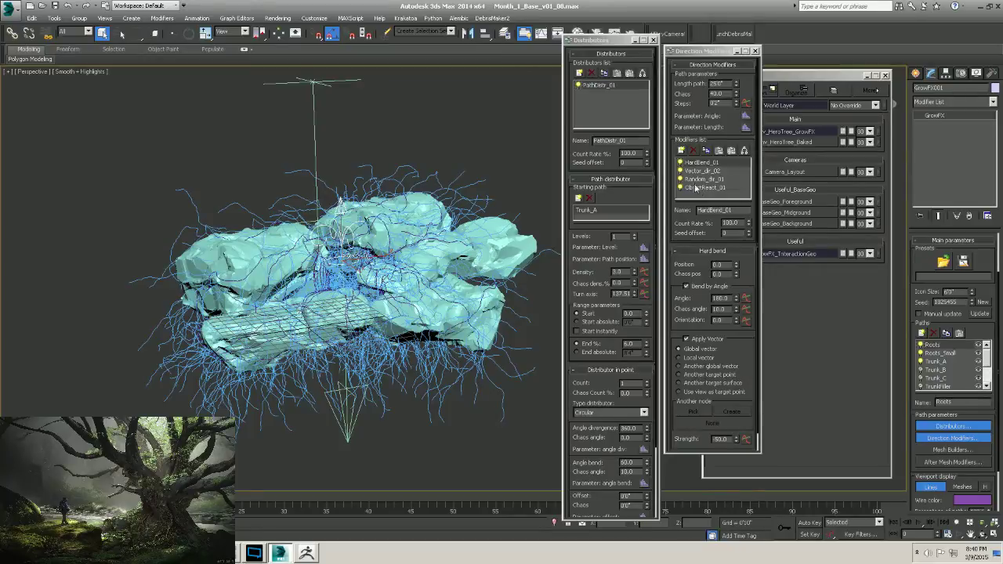
pyautogui.click(699, 188)
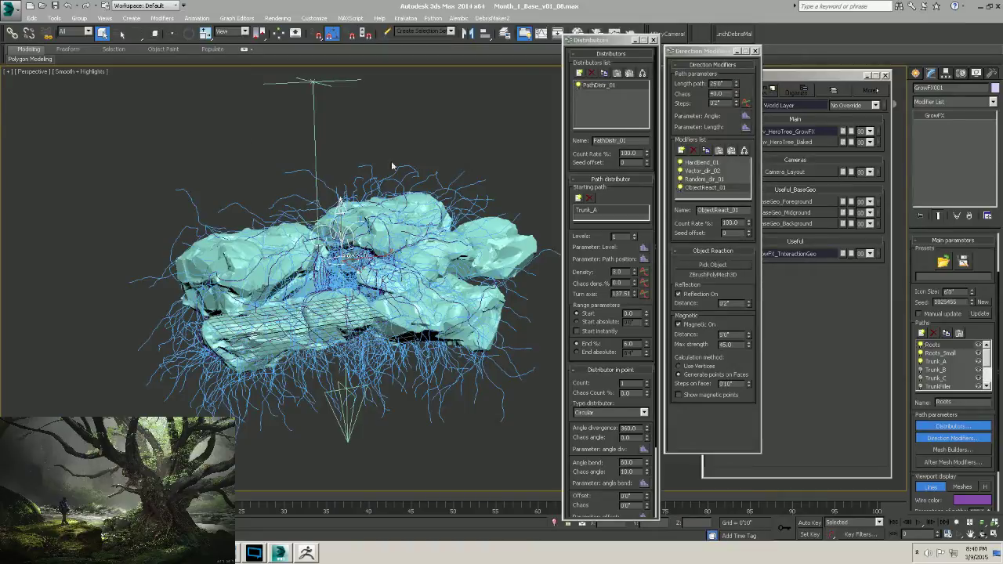
# Copy the ObjectReact_01 direction modifier from the Roots path and paste it into the modifiers of Roots_Small.
pyautogui.moveTo(265, 229)
pyautogui.keyDown('alt'); pyautogui.mouseDown(button='middle')
pyautogui.moveTo(282, 234)
pyautogui.moveTo(270, 229)
pyautogui.mouseUp(button='middle'); pyautogui.keyUp('alt')
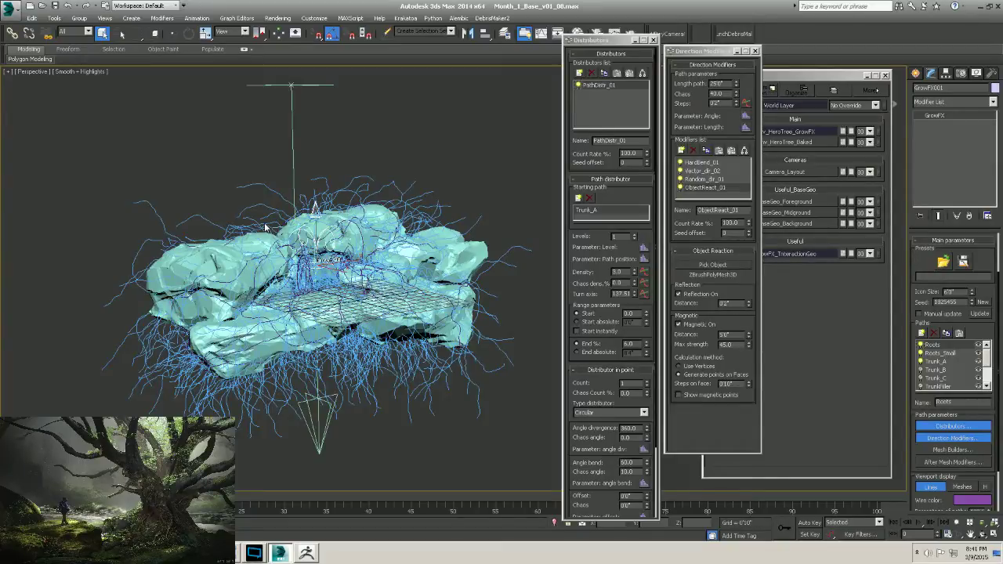
pyautogui.keyDown('alt'); pyautogui.moveTo(263, 234); pyautogui.dragTo(371, 262, button='middle'); pyautogui.keyUp('alt')
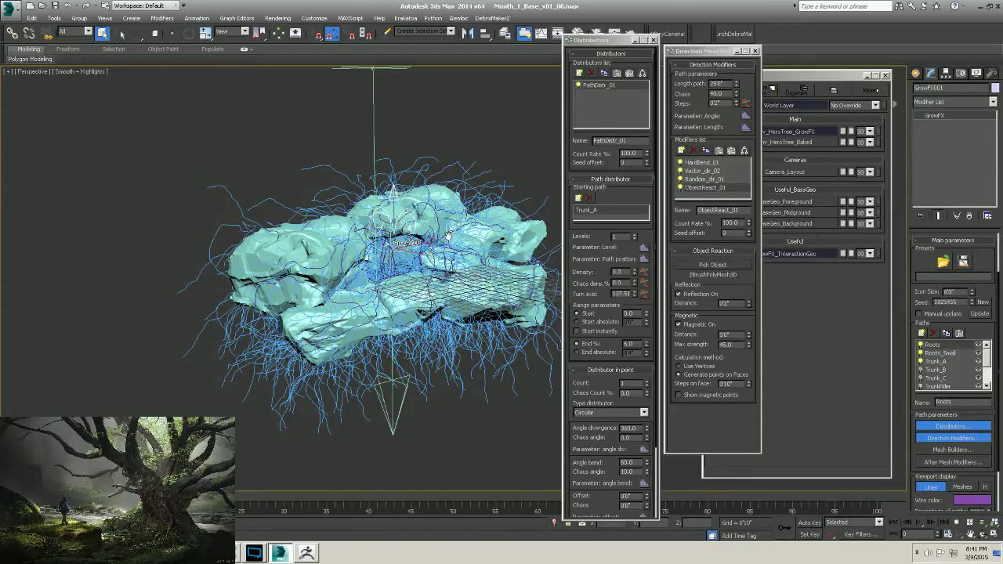
pyautogui.keyDown('alt'); pyautogui.moveTo(449, 236); pyautogui.dragTo(446, 228, button='middle'); pyautogui.keyUp('alt')
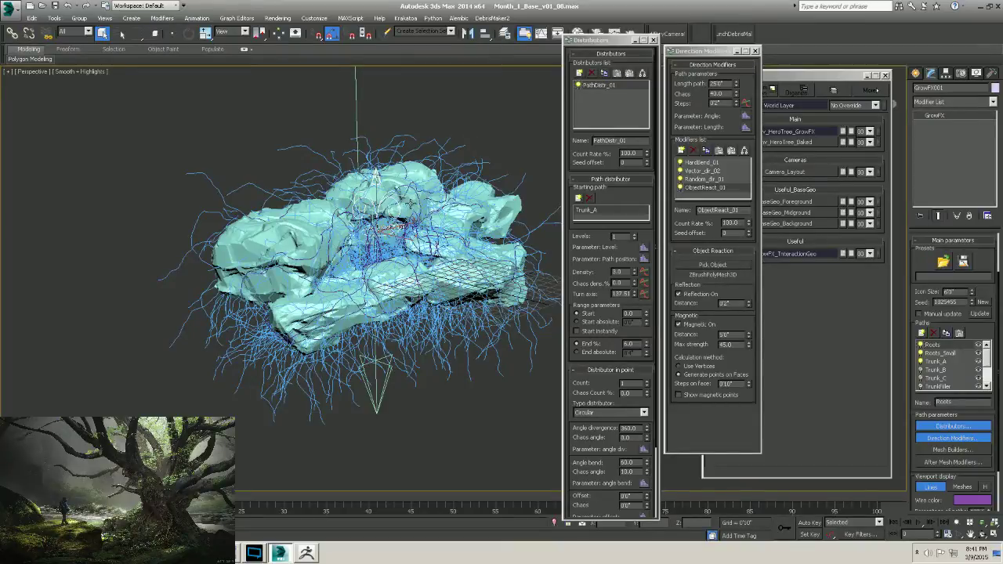
pyautogui.keyDown('alt'); pyautogui.moveTo(408, 205); pyautogui.dragTo(414, 202, button='middle'); pyautogui.keyUp('alt')
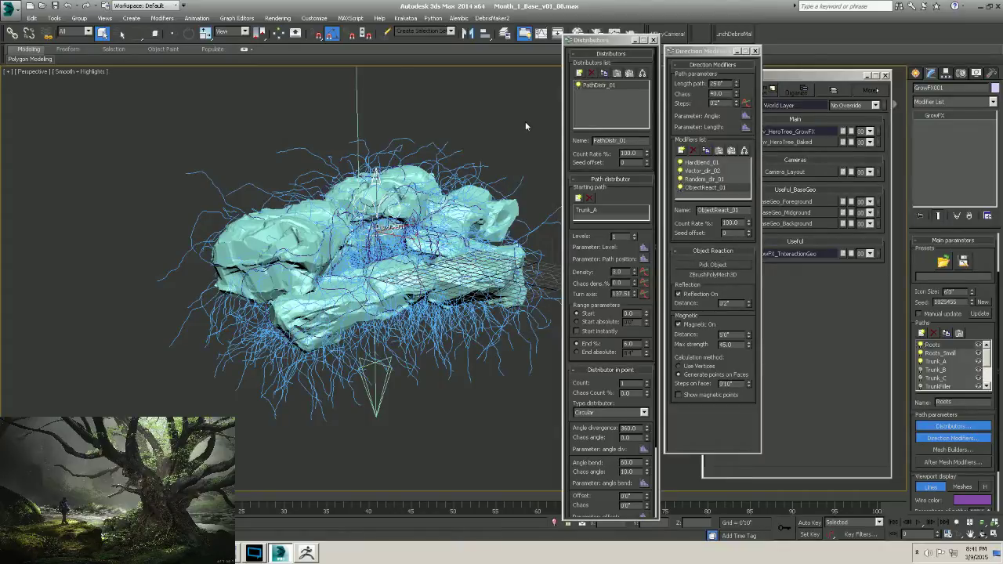
pyautogui.keyDown('alt'); pyautogui.moveTo(454, 239); pyautogui.dragTo(442, 242, button='middle'); pyautogui.keyUp('alt')
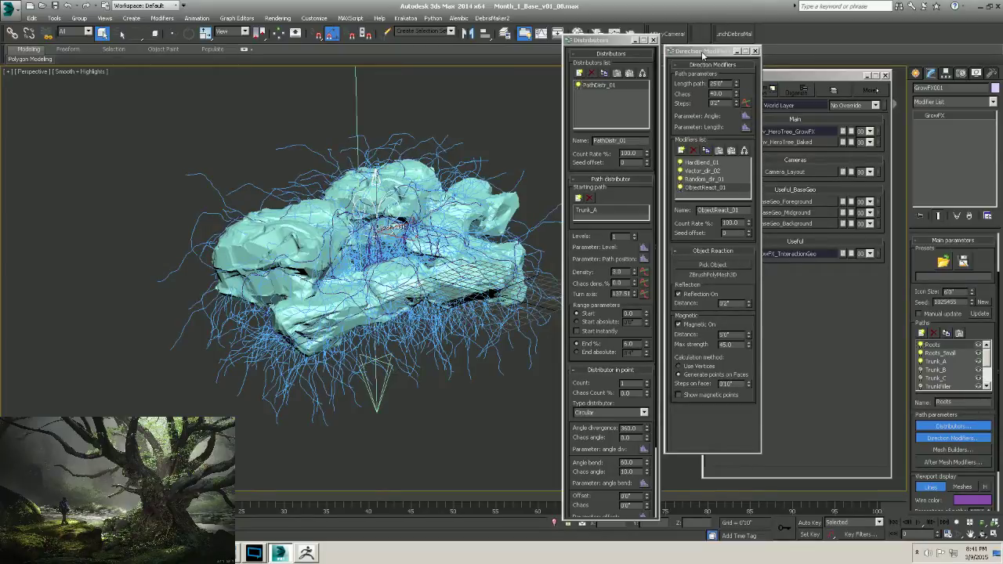
pyautogui.moveTo(704, 54); pyautogui.dragTo(707, 45)
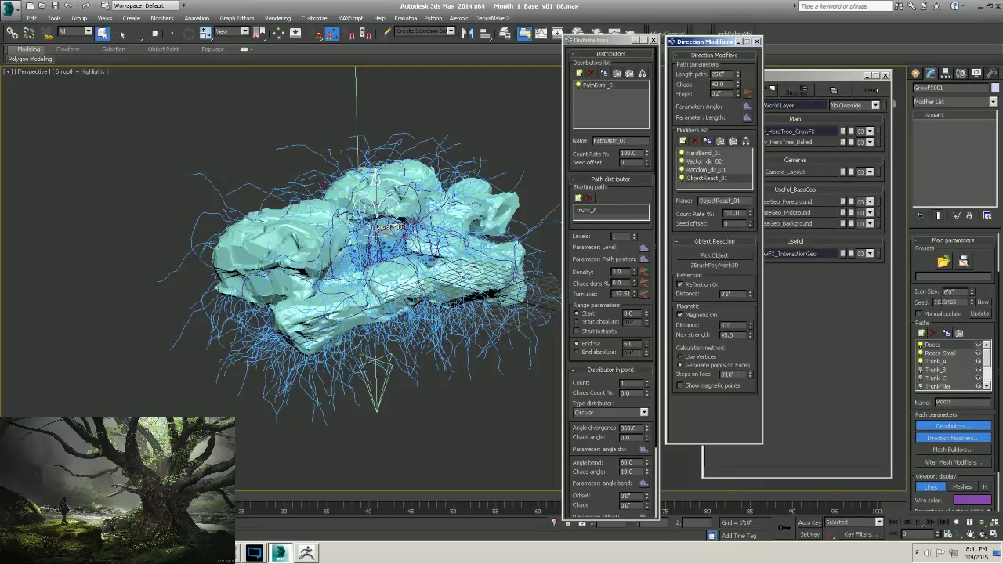
pyautogui.click(950, 353)
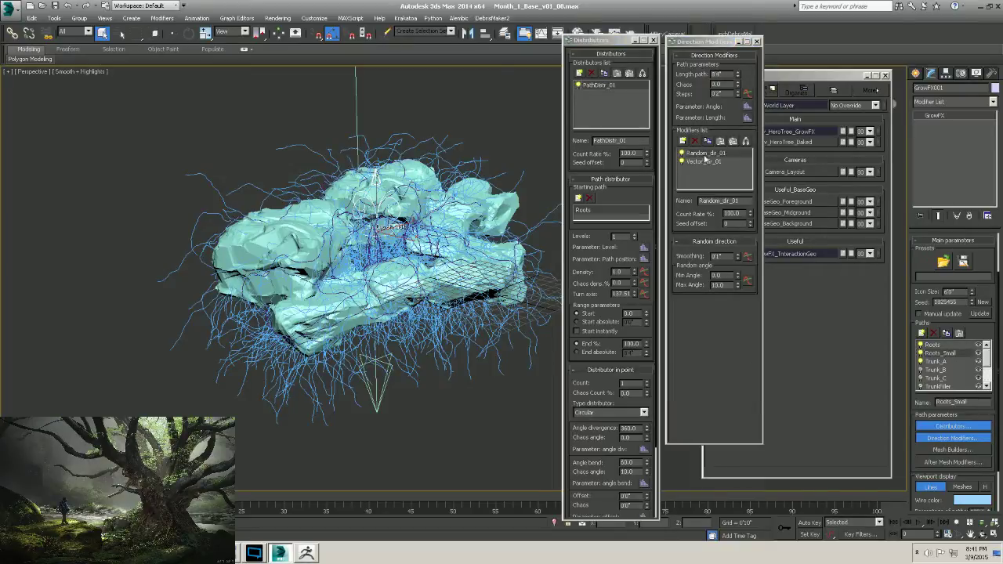
pyautogui.click(932, 346)
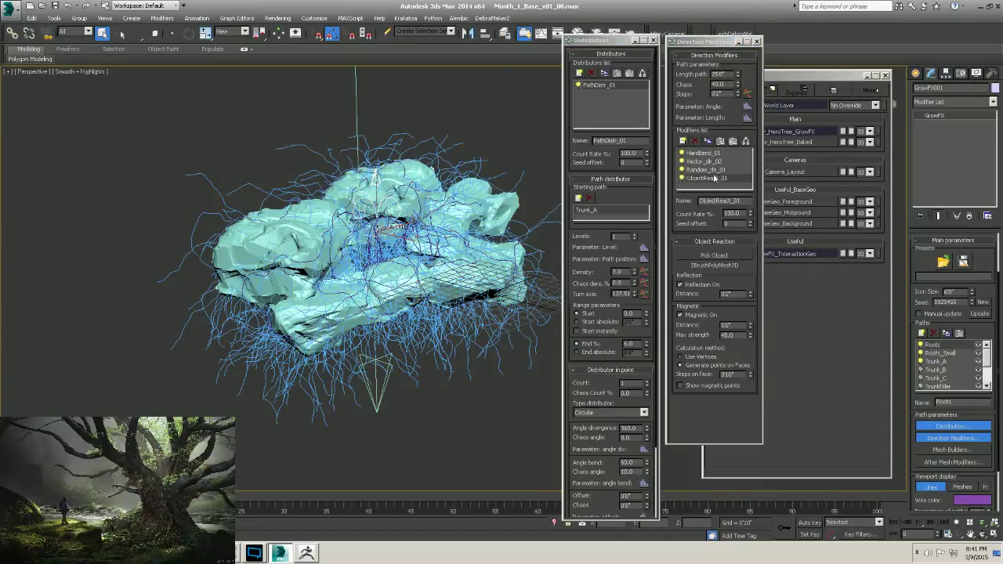
pyautogui.click(707, 142)
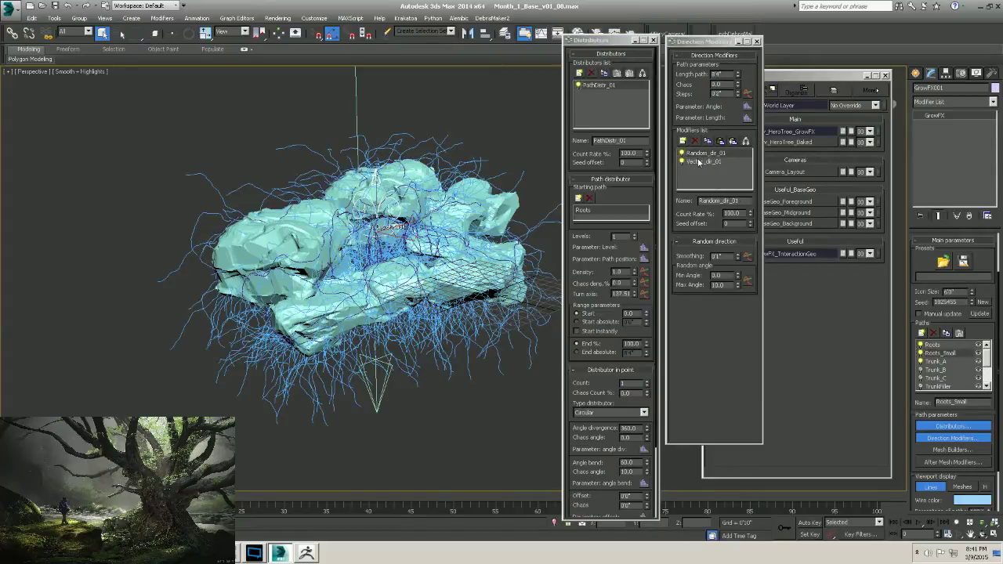
pyautogui.click(703, 161)
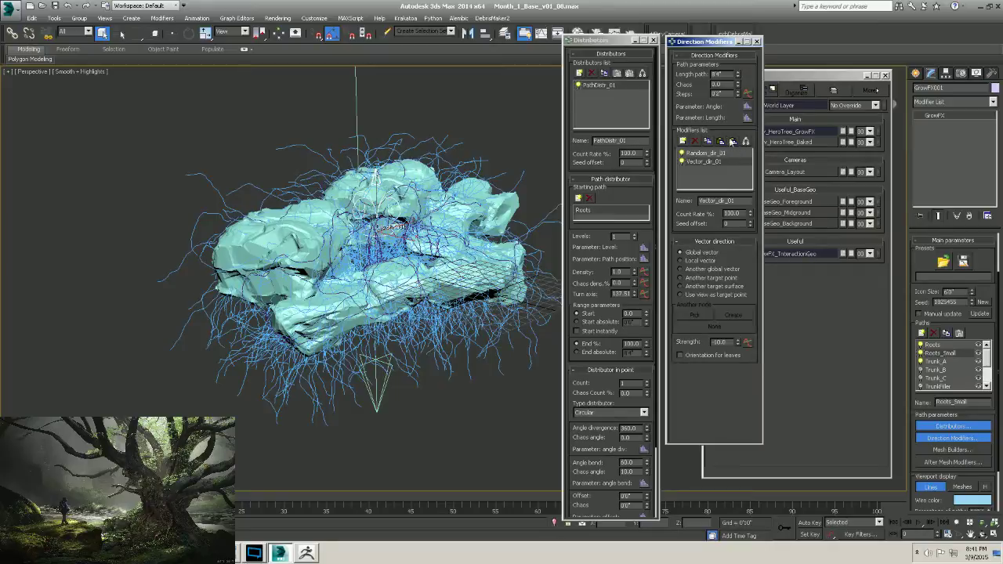
pyautogui.click(721, 142)
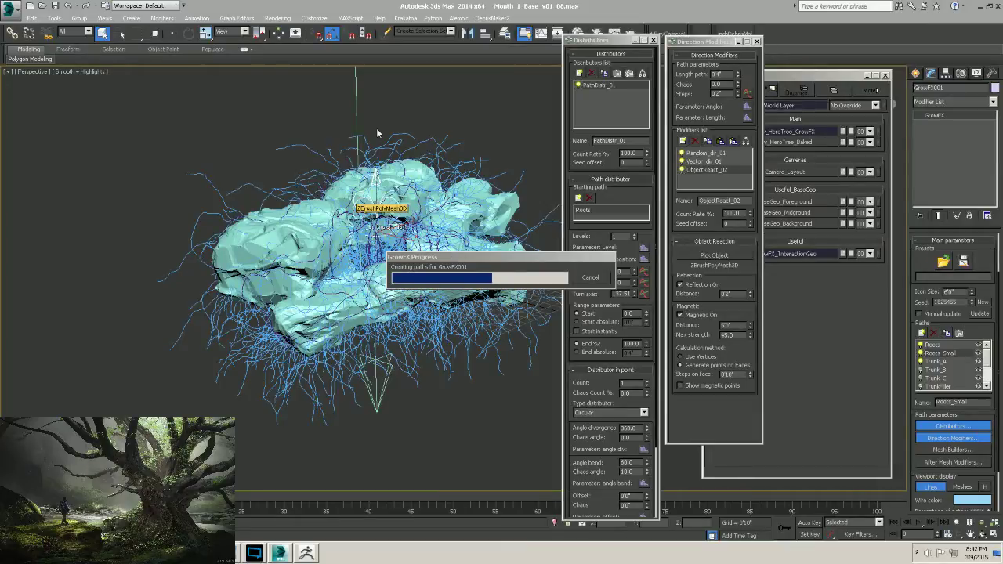
# Set the path length of Roots_Small to 6'0".
pyautogui.keyDown('alt'); pyautogui.moveTo(376, 128); pyautogui.dragTo(431, 130, button='middle'); pyautogui.keyUp('alt')
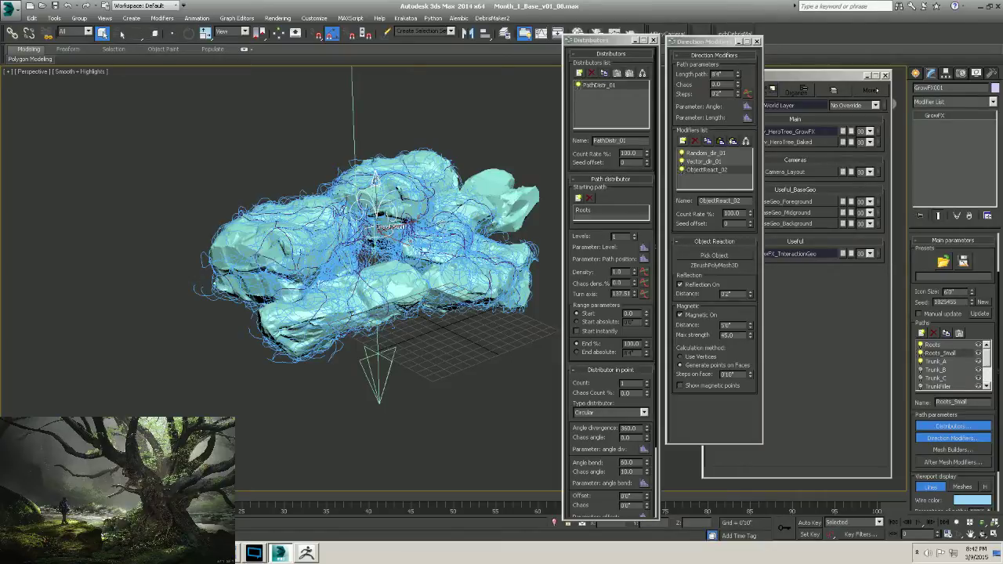
pyautogui.keyDown('alt'); pyautogui.moveTo(448, 248); pyautogui.dragTo(394, 270, button='middle'); pyautogui.keyUp('alt')
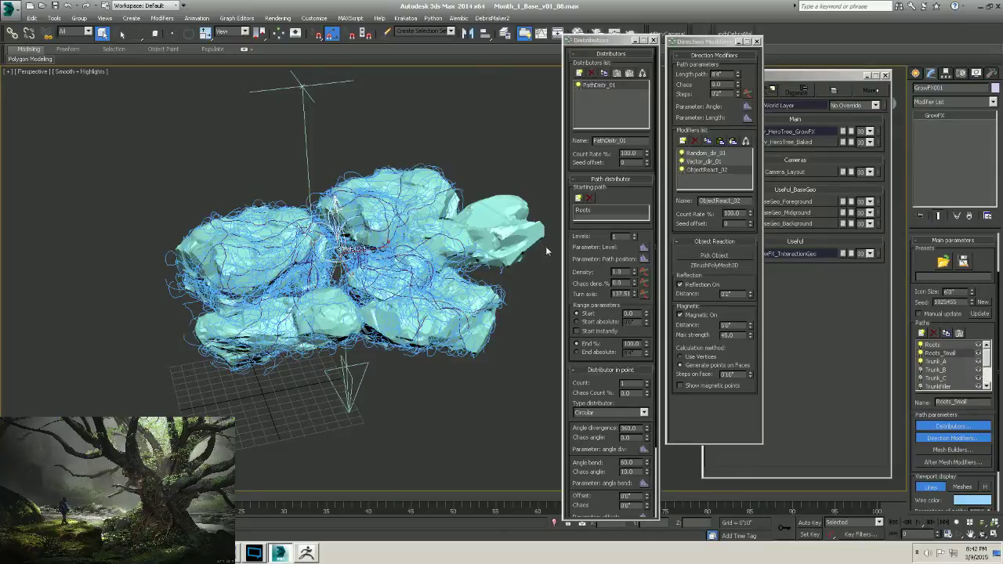
pyautogui.keyDown('alt'); pyautogui.moveTo(408, 257); pyautogui.dragTo(452, 256, button='middle'); pyautogui.keyUp('alt')
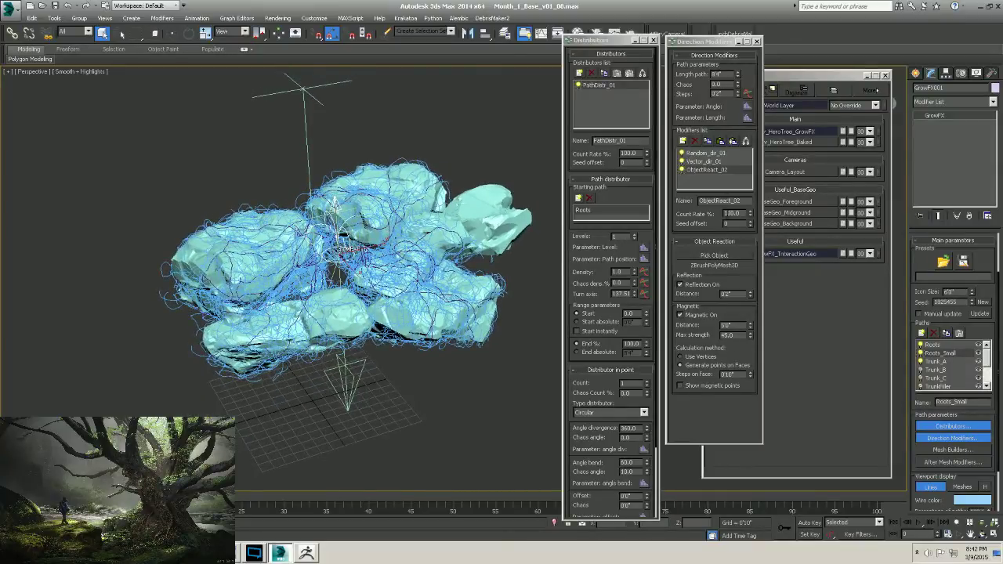
pyautogui.keyDown('alt'); pyautogui.moveTo(390, 265); pyautogui.dragTo(392, 249, button='middle'); pyautogui.keyUp('alt')
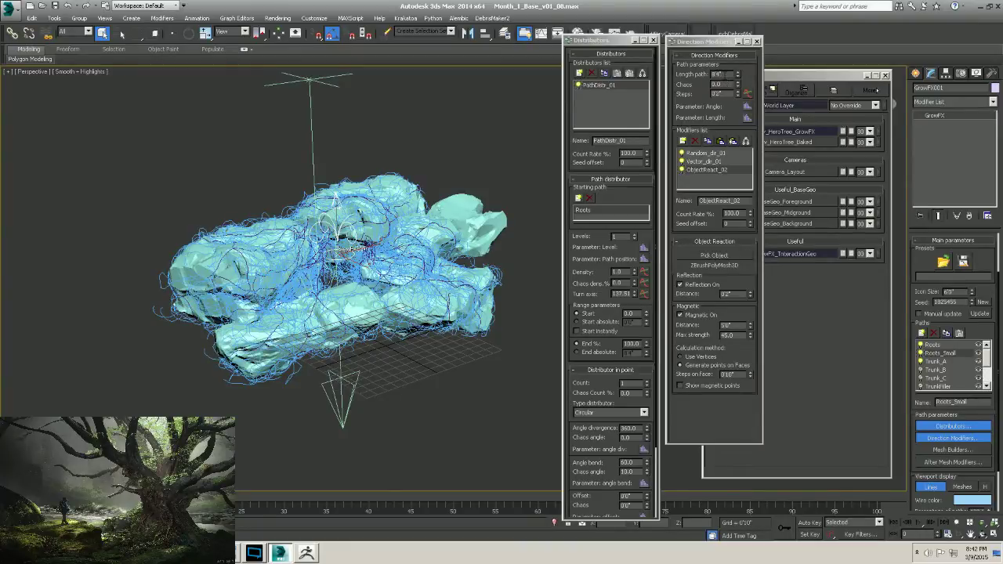
pyautogui.moveTo(368, 259)
pyautogui.keyDown('alt'); pyautogui.mouseDown(button='middle')
pyautogui.moveTo(368, 235)
pyautogui.moveTo(368, 266)
pyautogui.mouseUp(button='middle'); pyautogui.keyUp('alt')
pyautogui.doubleClick(717, 75)
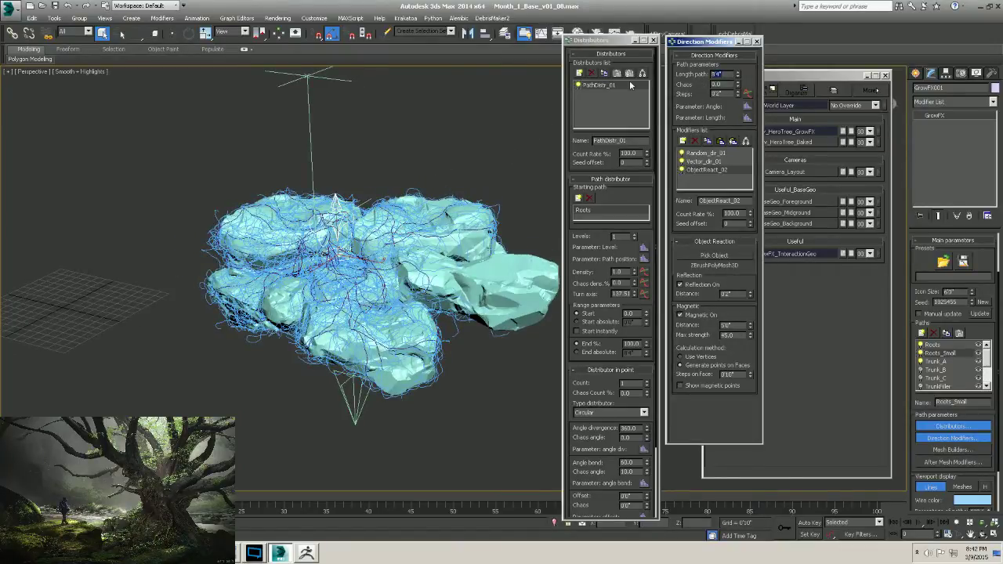
pyautogui.write('6')
pyautogui.press('Return')
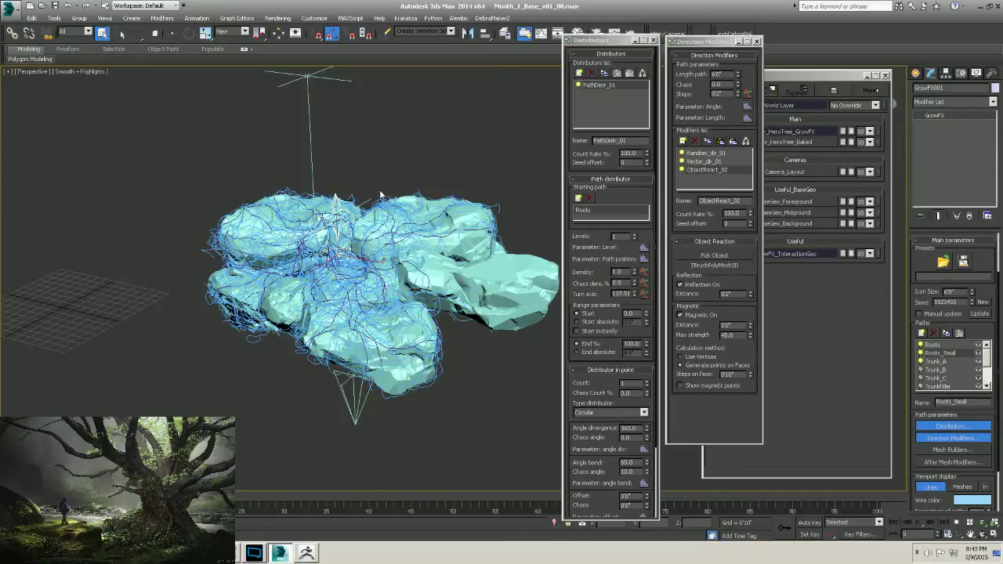
# Set the path length chaos of Roots_Small to 30.0.
pyautogui.keyDown('alt'); pyautogui.moveTo(379, 238); pyautogui.dragTo(429, 229, button='middle'); pyautogui.keyUp('alt')
pyautogui.scroll(-1, 429, 229)
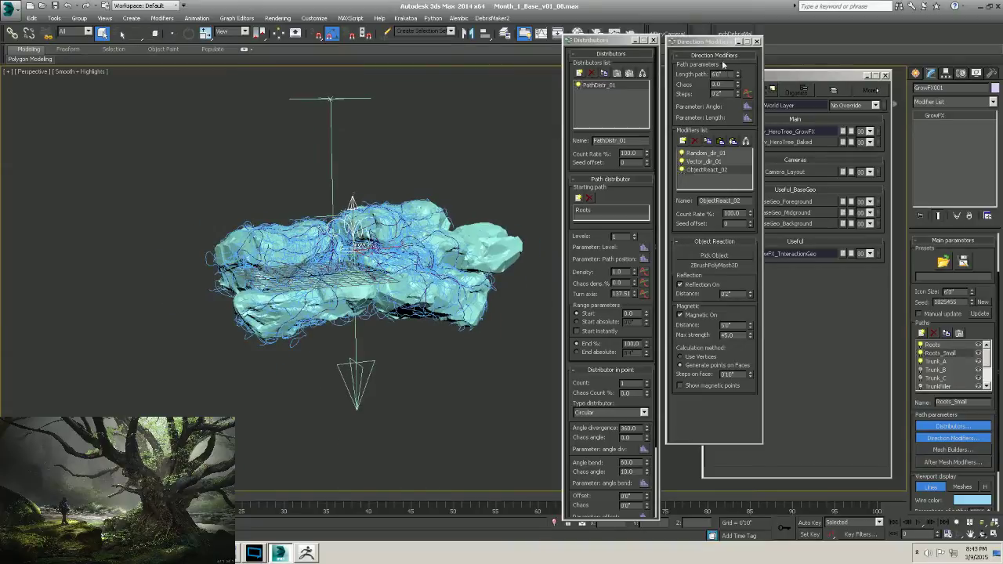
pyautogui.click(718, 84)
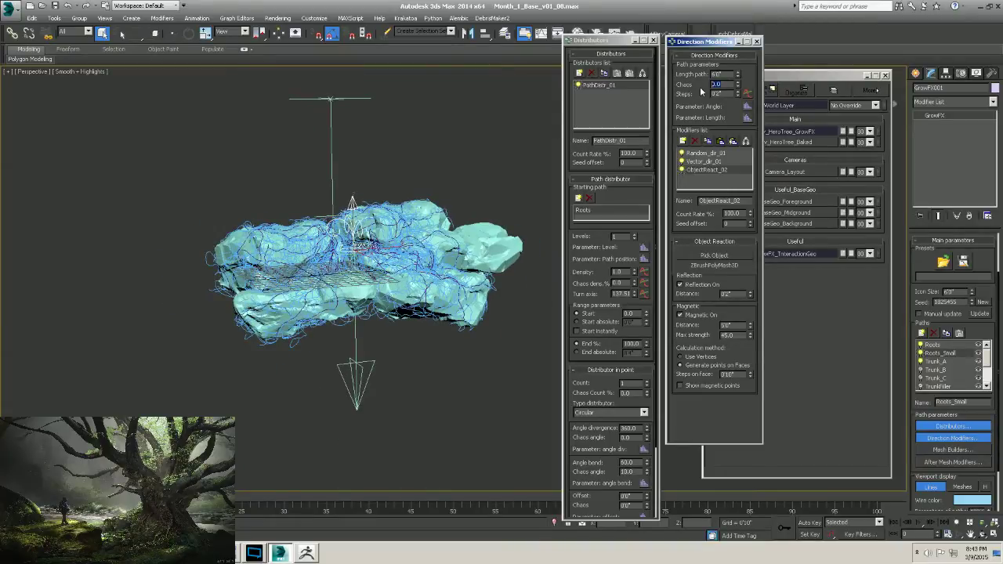
pyautogui.write('30.0')
pyautogui.press('Return')
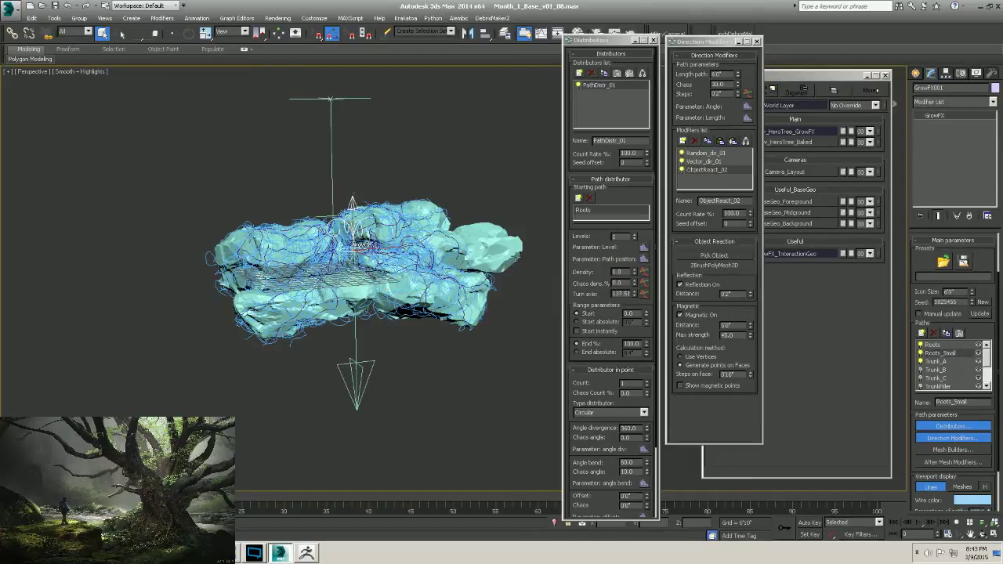
# Examine from close up, from the side and from above how the root paths wrap around the rocks.
pyautogui.keyDown('alt'); pyautogui.moveTo(461, 254); pyautogui.dragTo(290, 202, button='middle'); pyautogui.keyUp('alt')
pyautogui.scroll(8, 290, 201)
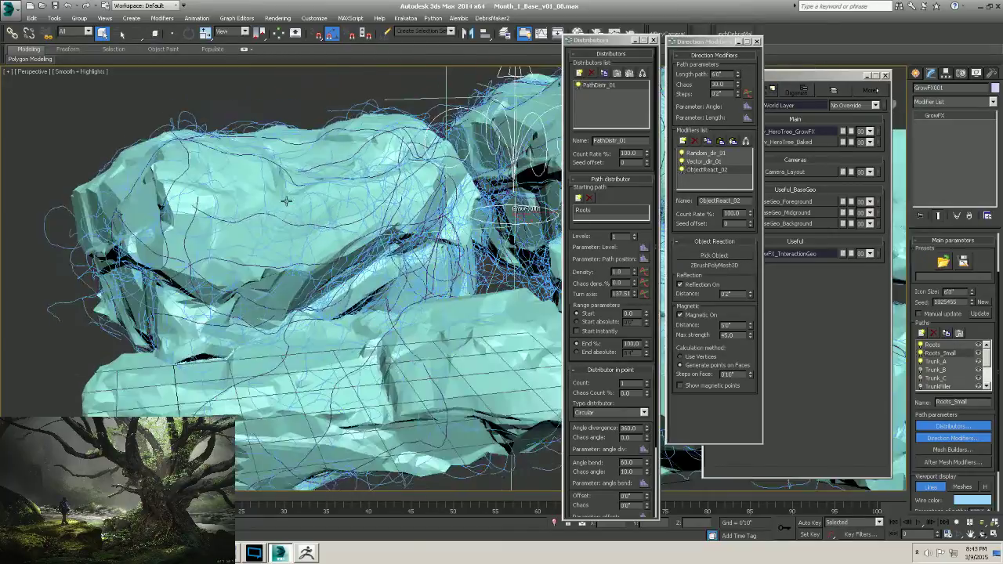
pyautogui.scroll(-3, 290, 202)
pyautogui.scroll(-5, 271, 218)
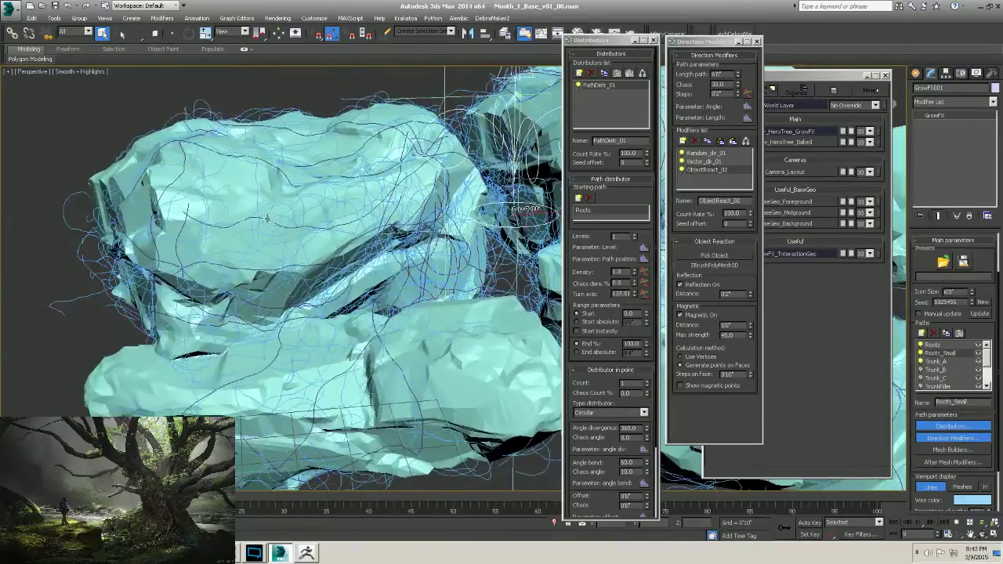
pyautogui.keyDown('alt'); pyautogui.moveTo(268, 210); pyautogui.dragTo(325, 207, button='middle'); pyautogui.keyUp('alt')
pyautogui.moveTo(494, 209); pyautogui.dragTo(423, 246, button='middle')
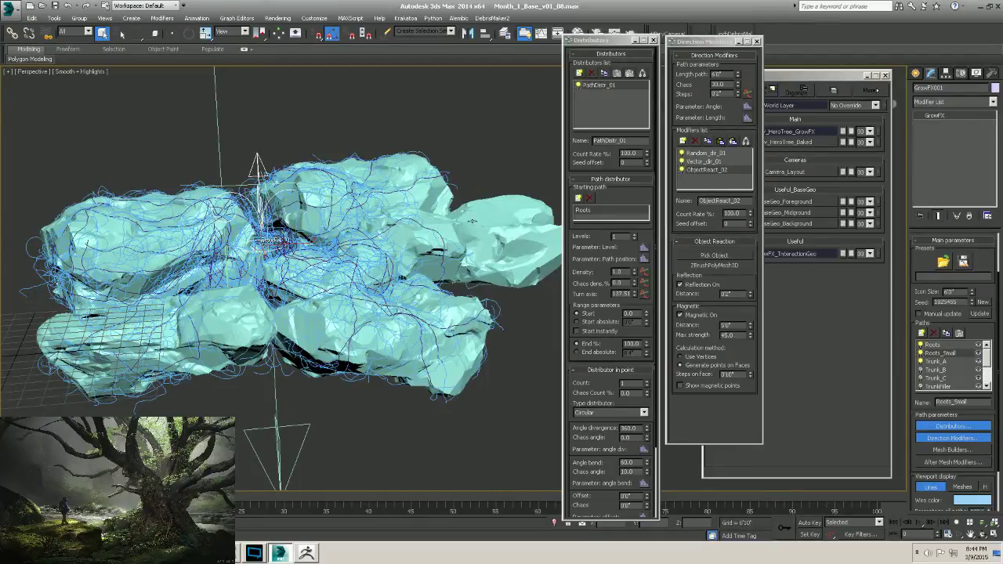
pyautogui.keyDown('alt'); pyautogui.moveTo(346, 225); pyautogui.dragTo(339, 232, button='middle'); pyautogui.keyUp('alt')
pyautogui.scroll(-3, 337, 228)
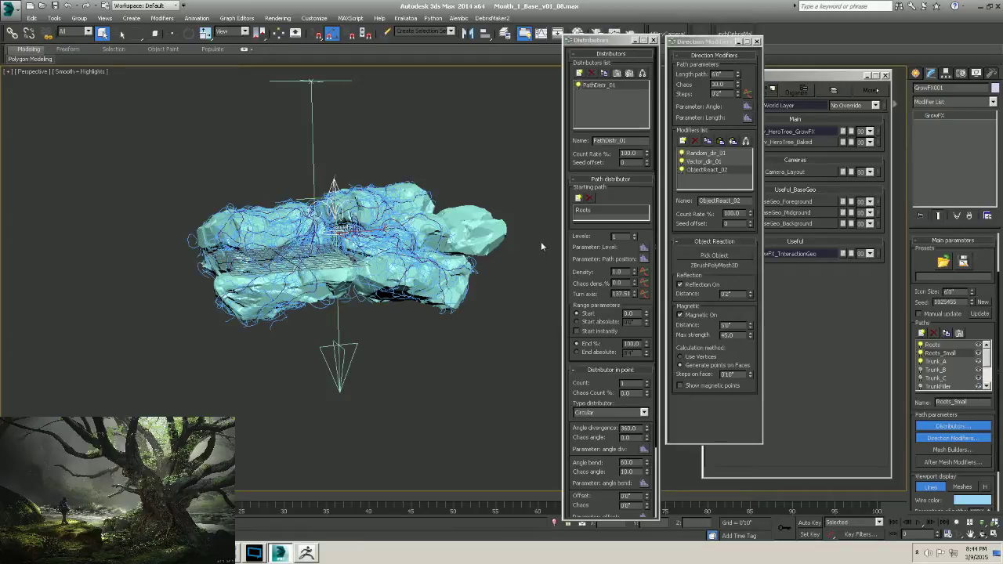
pyautogui.keyDown('alt'); pyautogui.moveTo(424, 245); pyautogui.dragTo(402, 272, button='middle'); pyautogui.keyUp('alt')
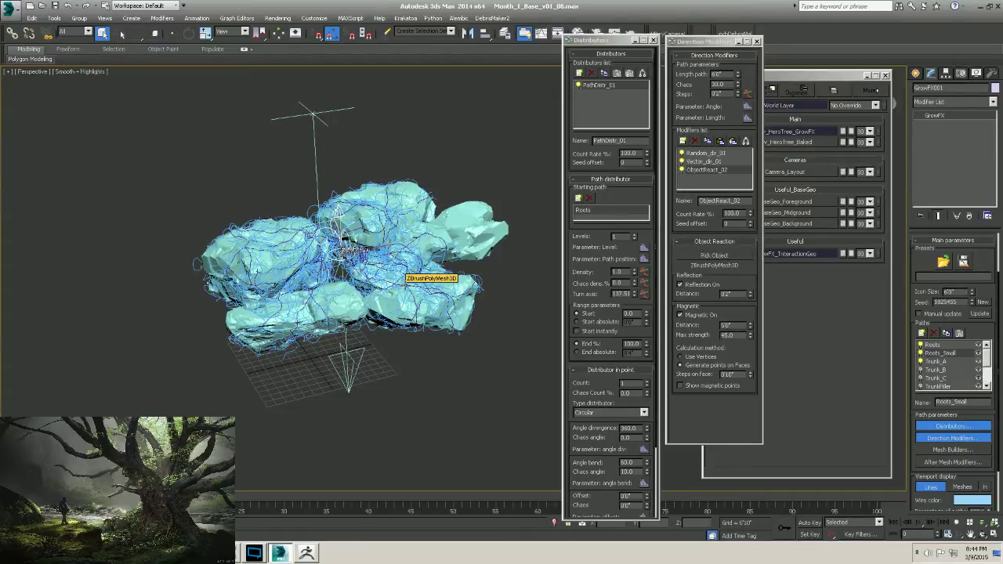
pyautogui.keyDown('alt'); pyautogui.moveTo(345, 249); pyautogui.dragTo(373, 293, button='middle'); pyautogui.keyUp('alt')
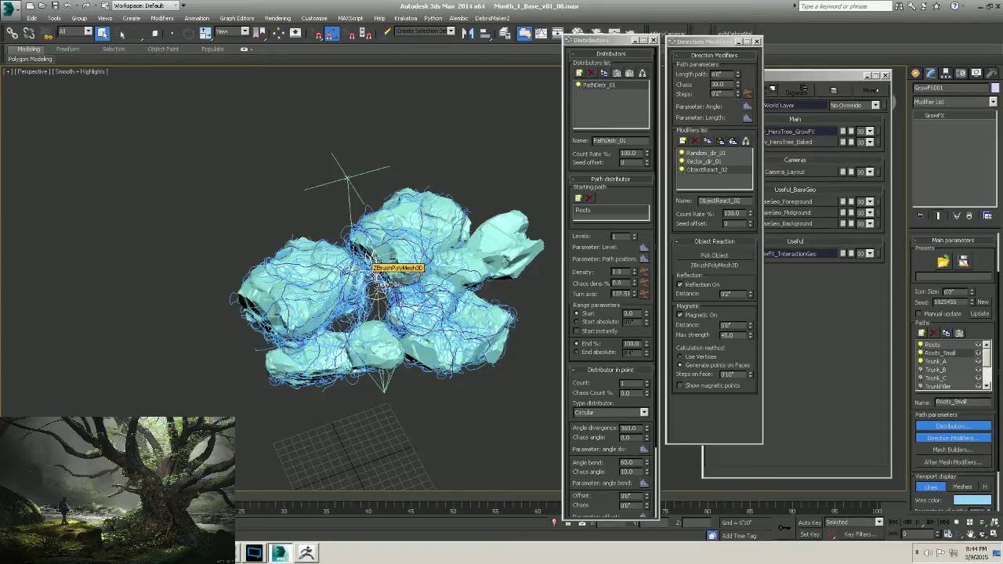
pyautogui.keyDown('alt'); pyautogui.moveTo(375, 276); pyautogui.dragTo(366, 274, button='middle'); pyautogui.keyUp('alt')
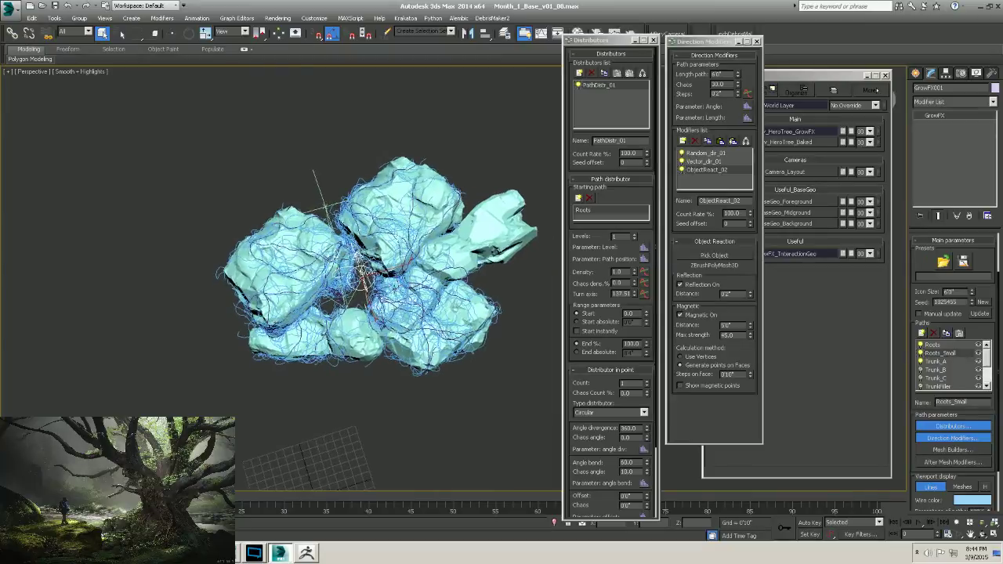
pyautogui.scroll(4, 366, 274)
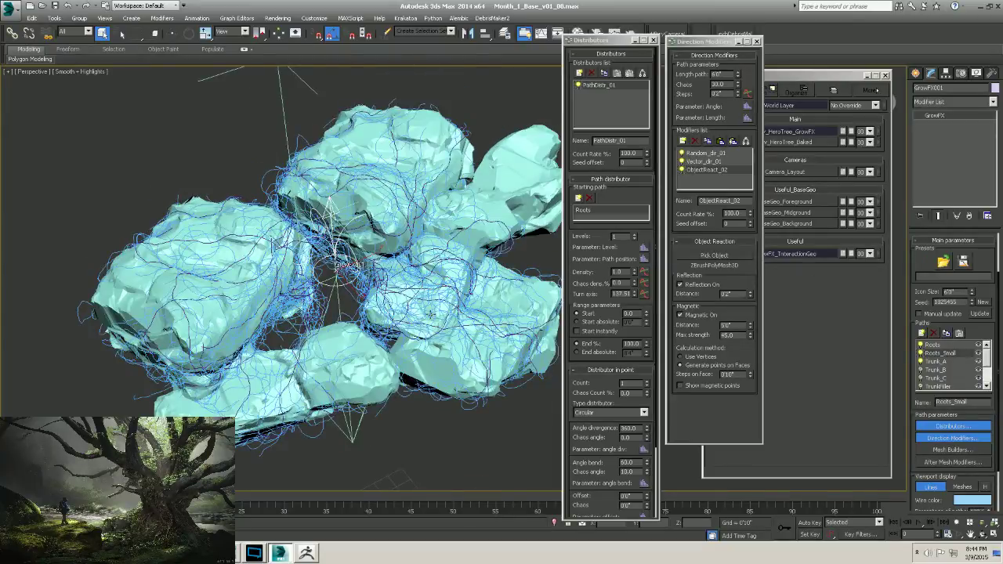
pyautogui.keyDown('alt'); pyautogui.moveTo(429, 313); pyautogui.dragTo(384, 232, button='middle'); pyautogui.keyUp('alt')
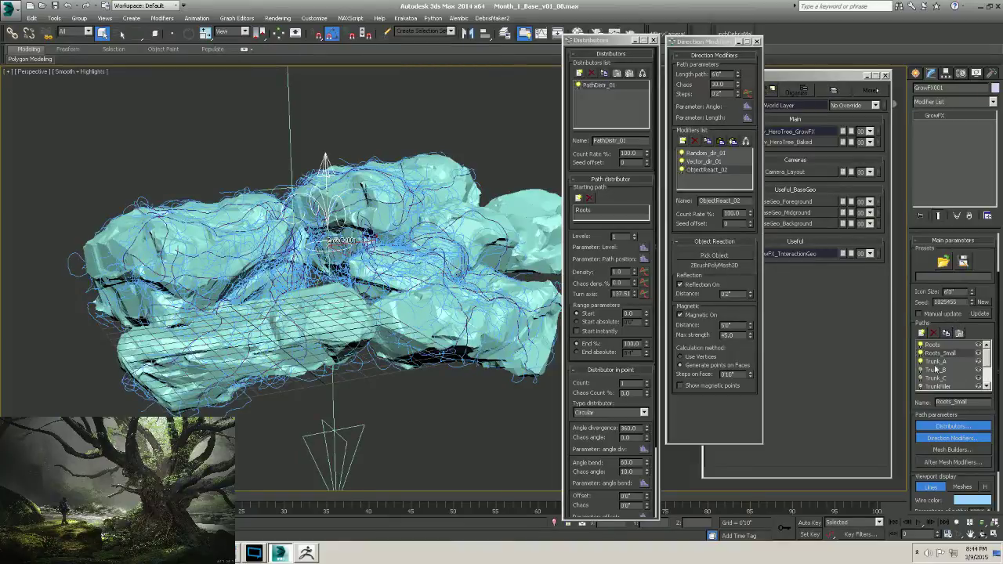
# Set the Steps of Roots_Small to 0'3" and turn on manual updating of the GrowFX object.
pyautogui.moveTo(727, 93); pyautogui.dragTo(536, 101)
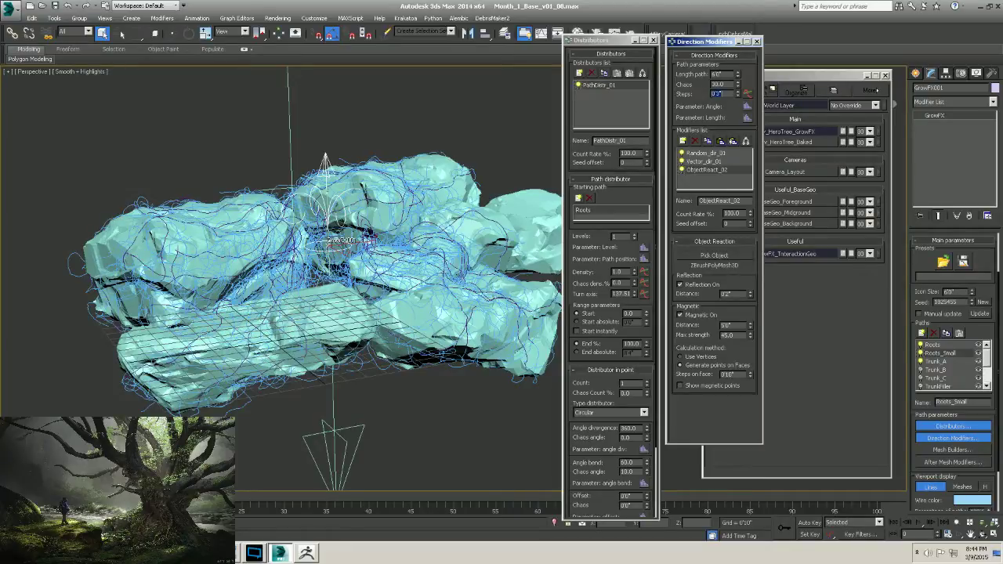
pyautogui.write('3')
pyautogui.press('Return')
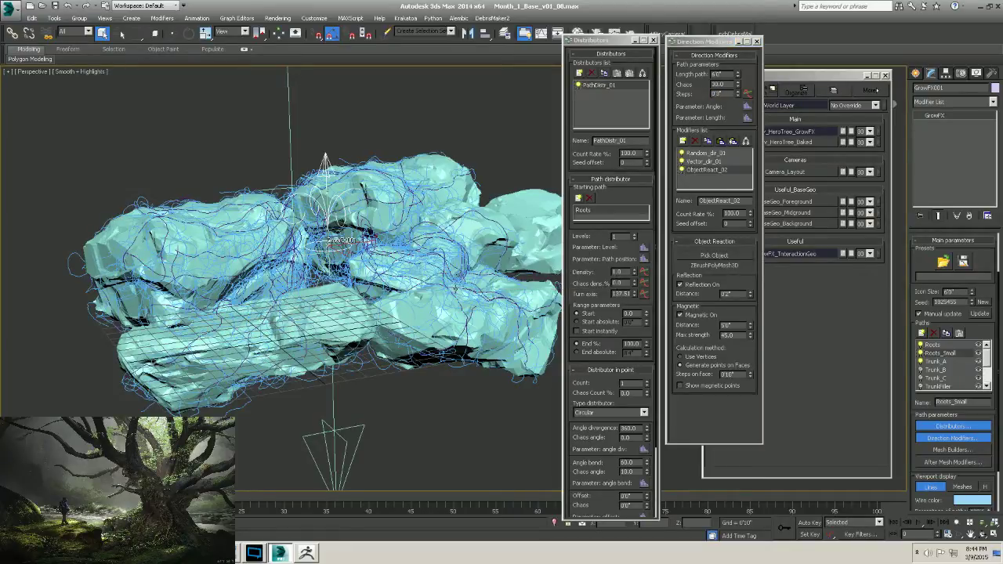
# Set the density of the Roots_Small path distributor to 0.5.
pyautogui.moveTo(359, 249); pyautogui.dragTo(355, 205, button='middle')
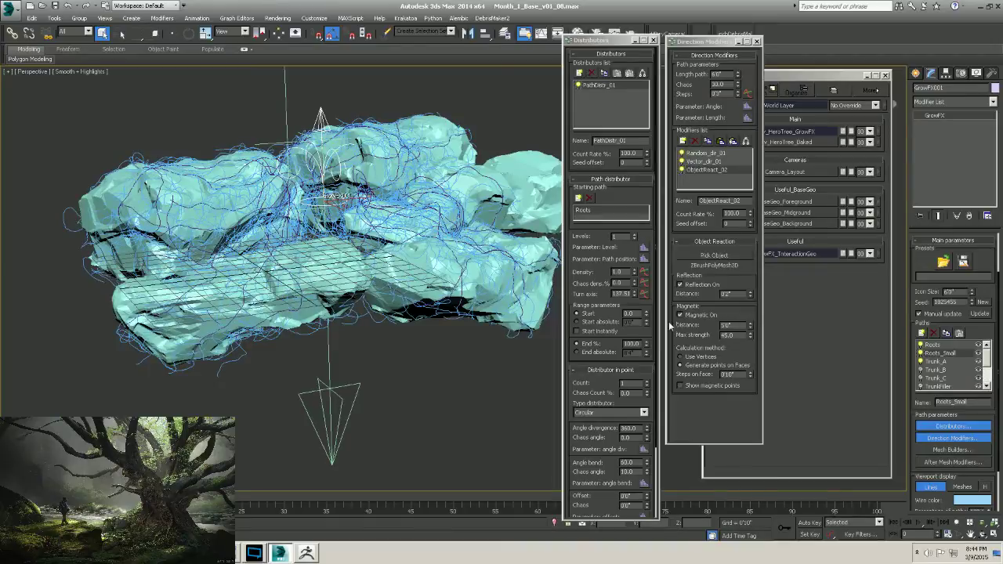
pyautogui.doubleClick(623, 272)
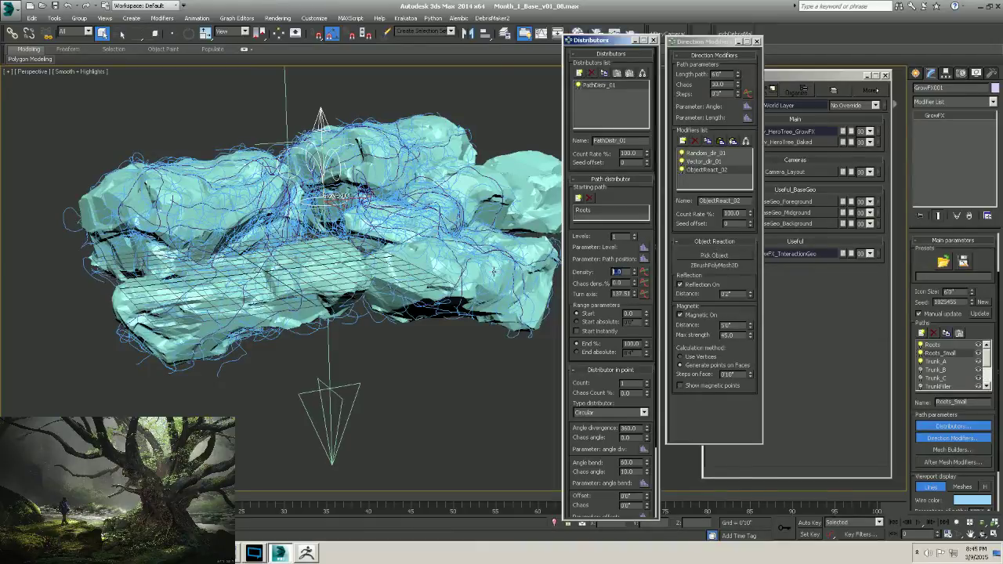
pyautogui.write('.5')
pyautogui.press('Return')
# Switch to ZBrush, examine how the tree model's roots spread over the rocks, and return to 3ds Max.
pyautogui.hotkey('alt', 'Tab')
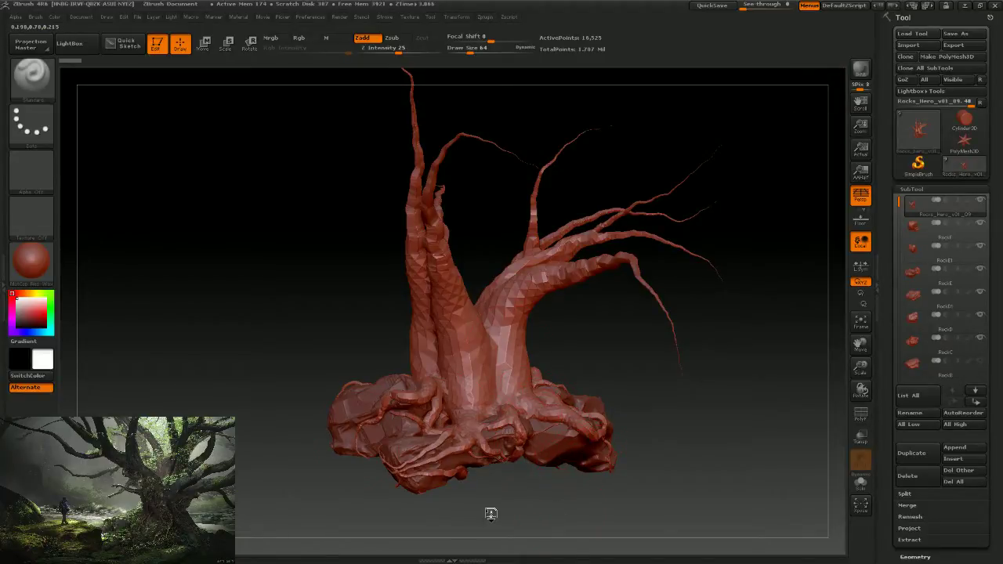
pyautogui.moveTo(491, 516); pyautogui.dragTo(500, 497)
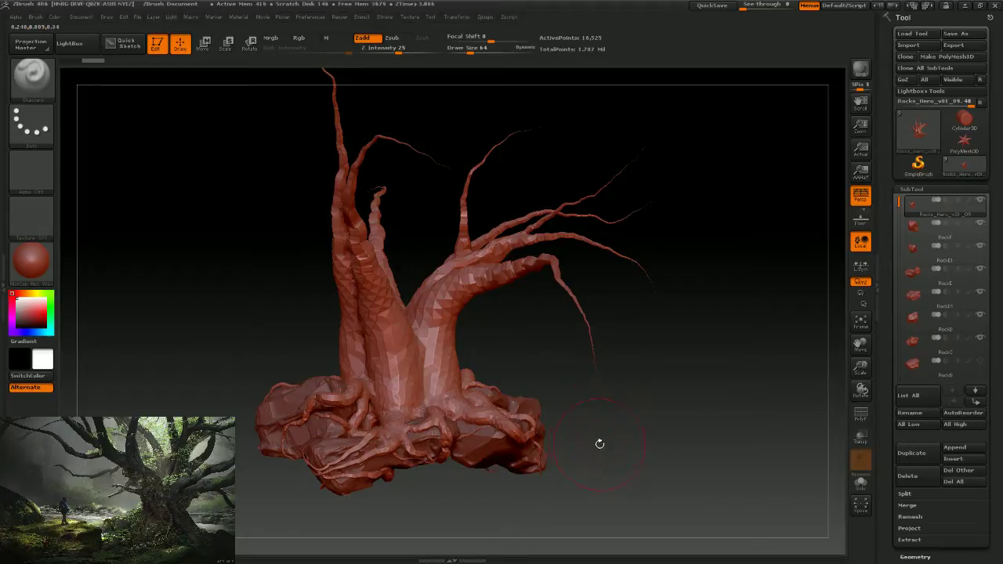
pyautogui.moveTo(600, 444)
pyautogui.mouseDown()
pyautogui.moveTo(604, 398)
pyautogui.moveTo(626, 357)
pyautogui.moveTo(616, 392)
pyautogui.moveTo(683, 380)
pyautogui.moveTo(468, 274)
pyautogui.mouseUp()
pyautogui.moveTo(710, 343)
pyautogui.mouseDown()
pyautogui.moveTo(700, 350)
pyautogui.moveTo(735, 362)
pyautogui.mouseUp()
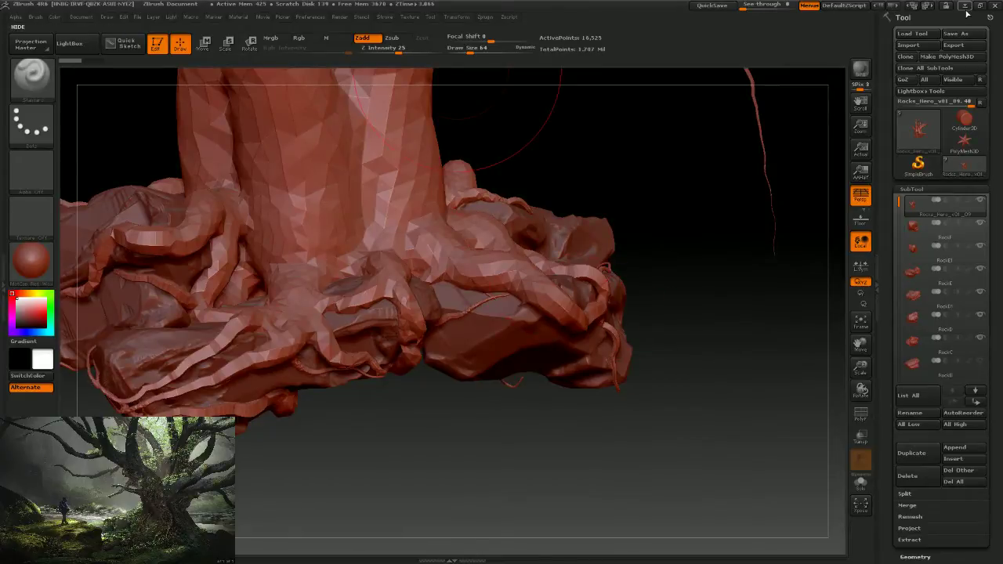
pyautogui.hotkey('alt', 'Tab')
# Try a density of 0.1 for the Roots_Small path distributor and update the GrowFX object.
pyautogui.keyDown('alt'); pyautogui.moveTo(258, 266); pyautogui.dragTo(261, 270, button='middle'); pyautogui.keyUp('alt')
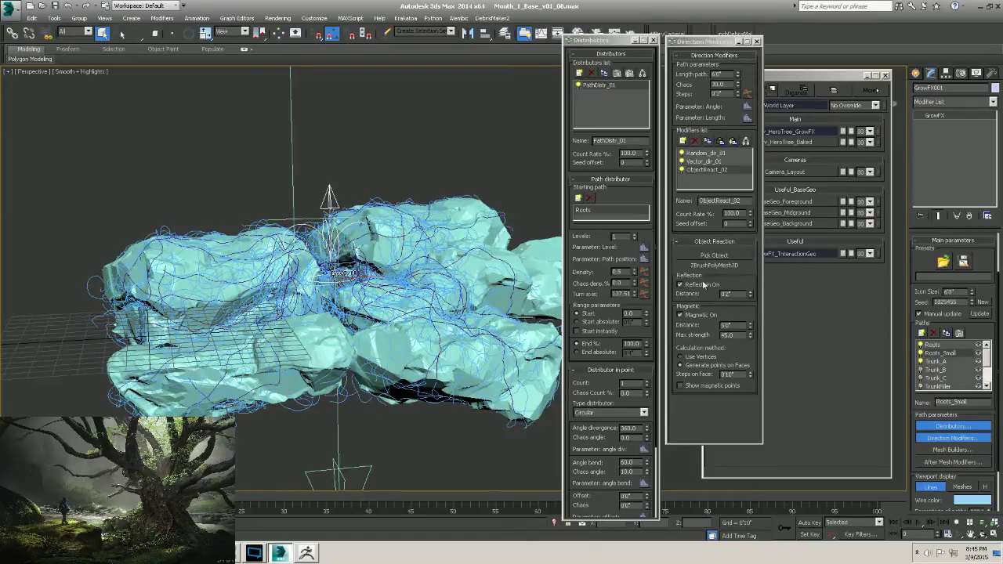
pyautogui.keyDown('alt'); pyautogui.moveTo(376, 327); pyautogui.dragTo(339, 296, button='middle'); pyautogui.keyUp('alt')
pyautogui.scroll(-3, 333, 302)
pyautogui.click(619, 271)
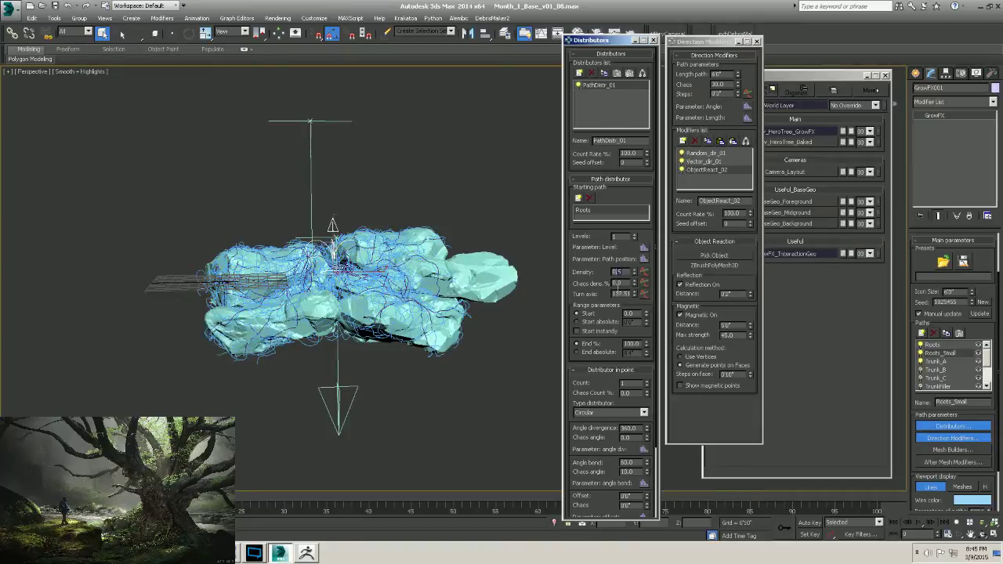
pyautogui.doubleClick(619, 271)
pyautogui.click(978, 313)
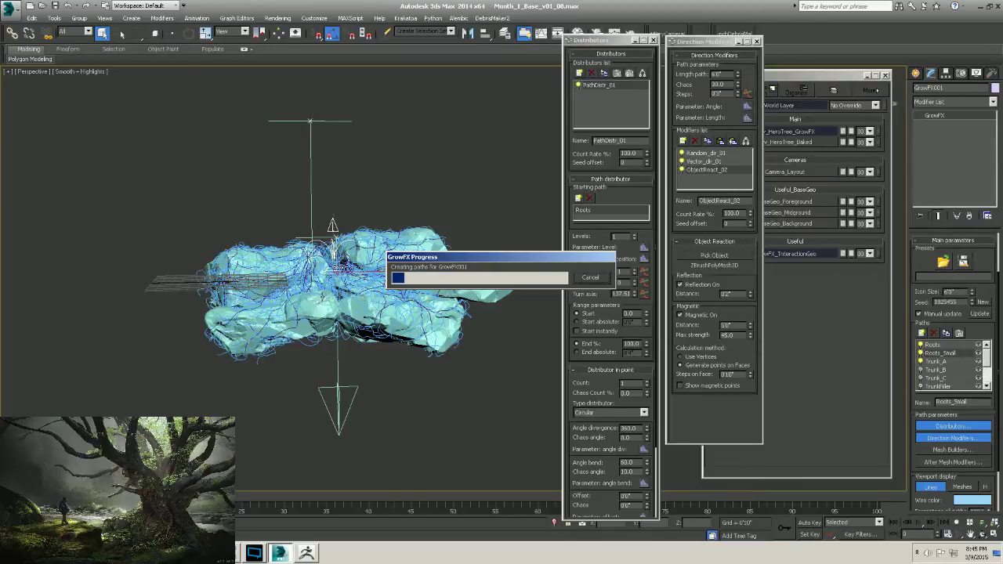
# Set the density of the Roots_Small path distributor to 0.2 and update the GrowFX object.
pyautogui.keyDown('alt'); pyautogui.moveTo(331, 297); pyautogui.dragTo(291, 282, button='middle'); pyautogui.keyUp('alt')
pyautogui.scroll(5, 279, 296)
pyautogui.scroll(-6, 279, 295)
pyautogui.click(617, 272)
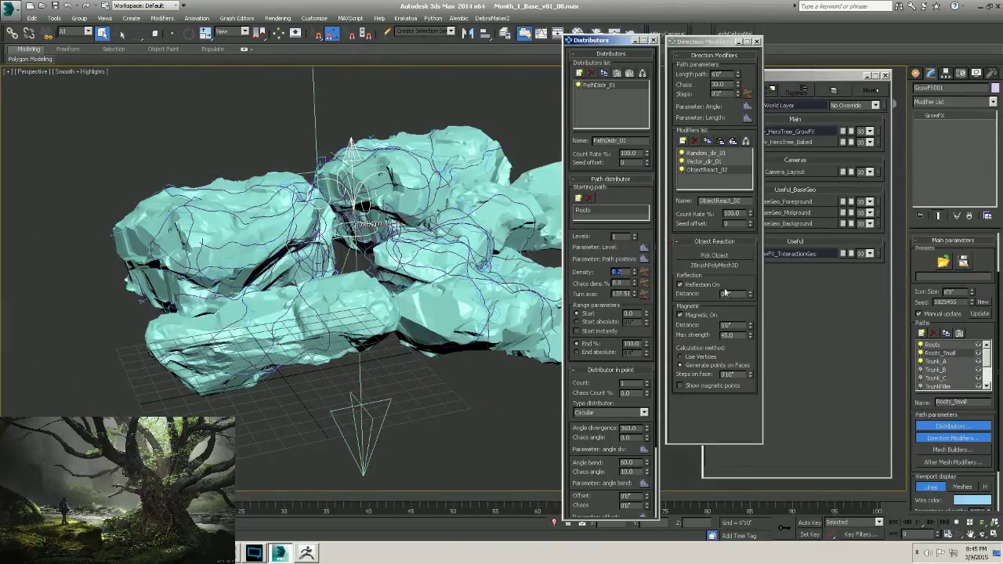
pyautogui.click(979, 315)
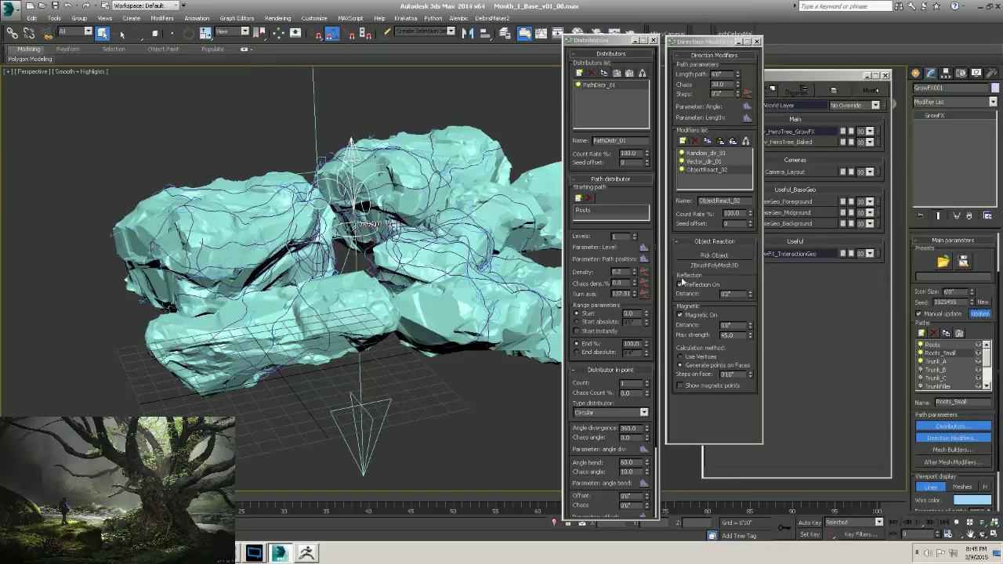
pyautogui.click(919, 314)
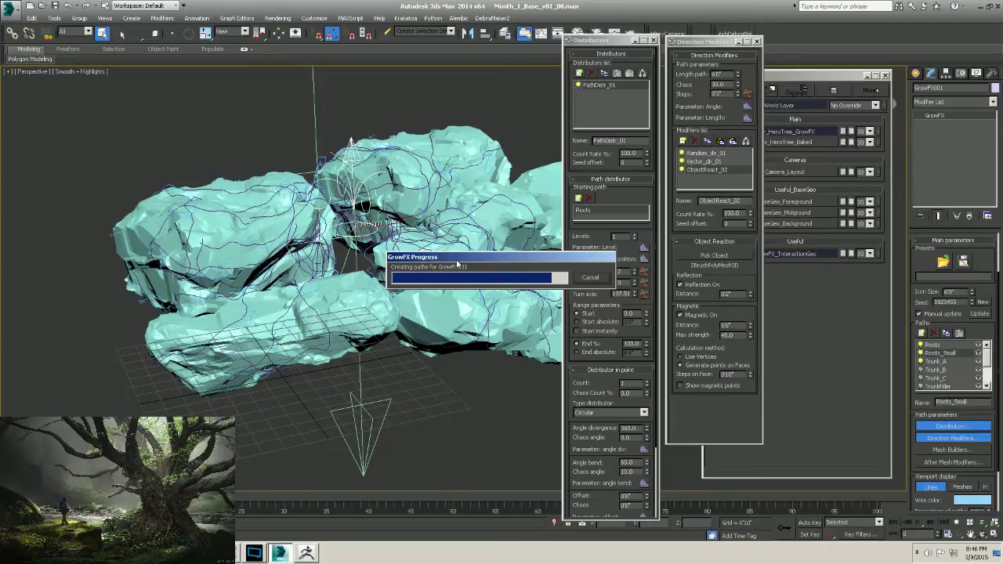
# Set the magnetic Max strength of the Roots_Small object reaction modifier to 60.0.
pyautogui.keyDown('alt'); pyautogui.moveTo(404, 296); pyautogui.dragTo(376, 300, button='middle'); pyautogui.keyUp('alt')
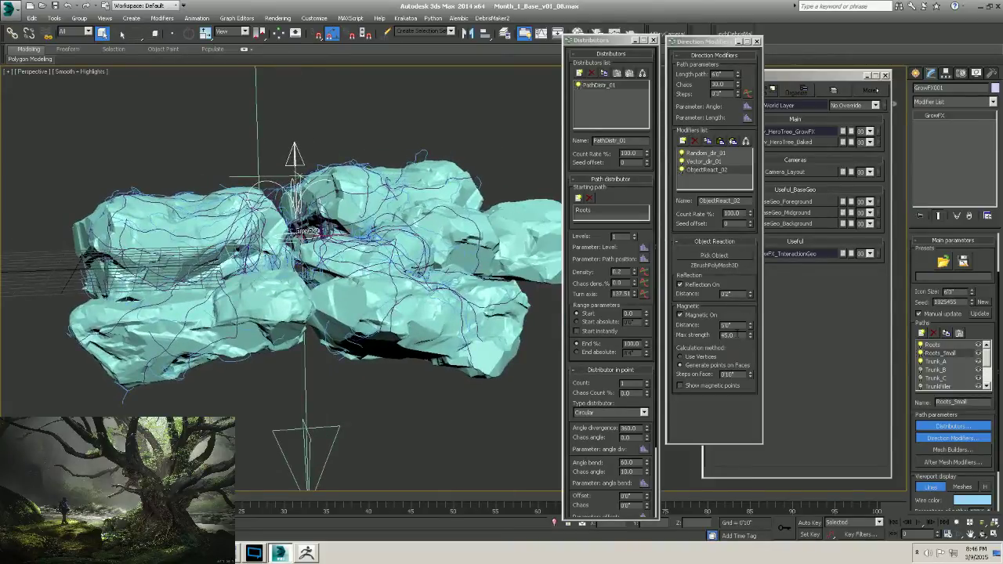
pyautogui.doubleClick(728, 335)
pyautogui.write('8')
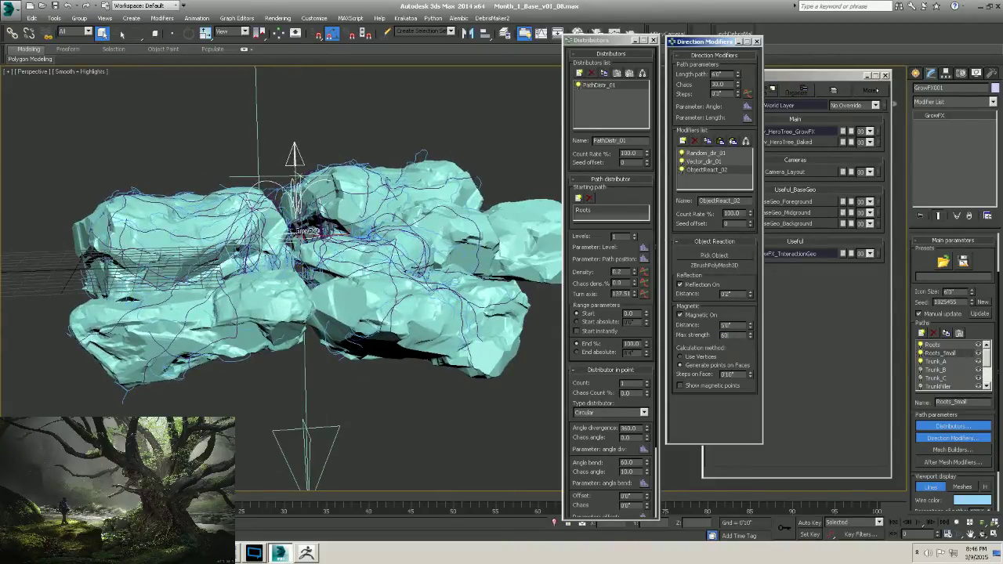
pyautogui.press('Return')
pyautogui.keyDown('alt'); pyautogui.moveTo(390, 243); pyautogui.dragTo(386, 268, button='middle'); pyautogui.keyUp('alt')
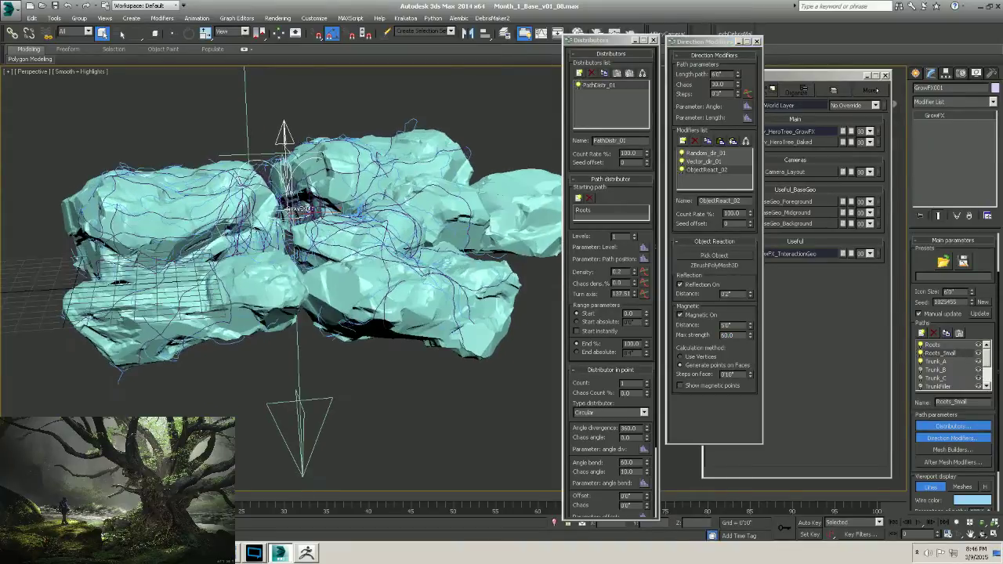
# Show the object reaction's magnetic points, examine their spread over the rocks, and hide them again.
pyautogui.doubleClick(727, 374)
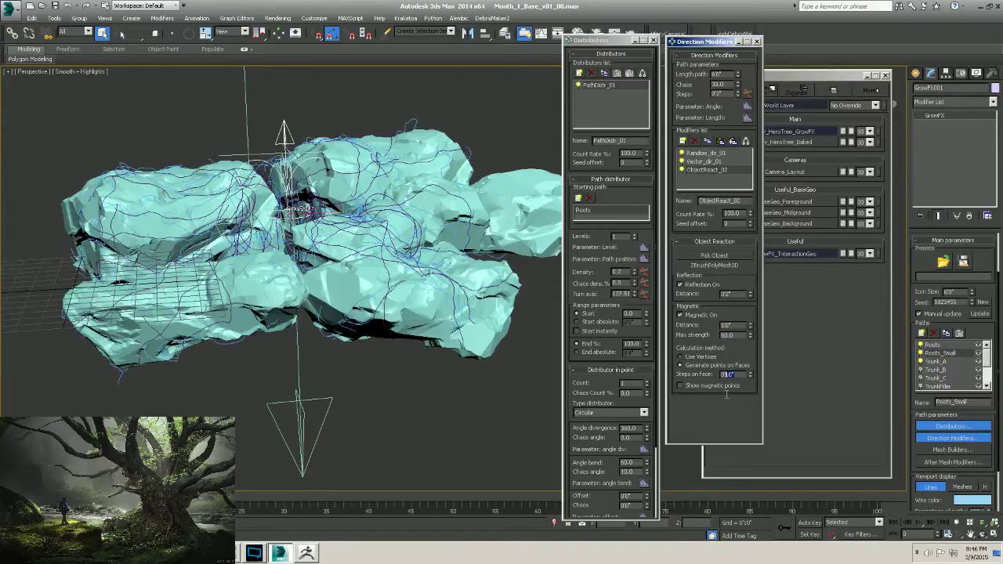
pyautogui.keyDown('alt'); pyautogui.moveTo(277, 298); pyautogui.dragTo(257, 294, button='middle'); pyautogui.keyUp('alt')
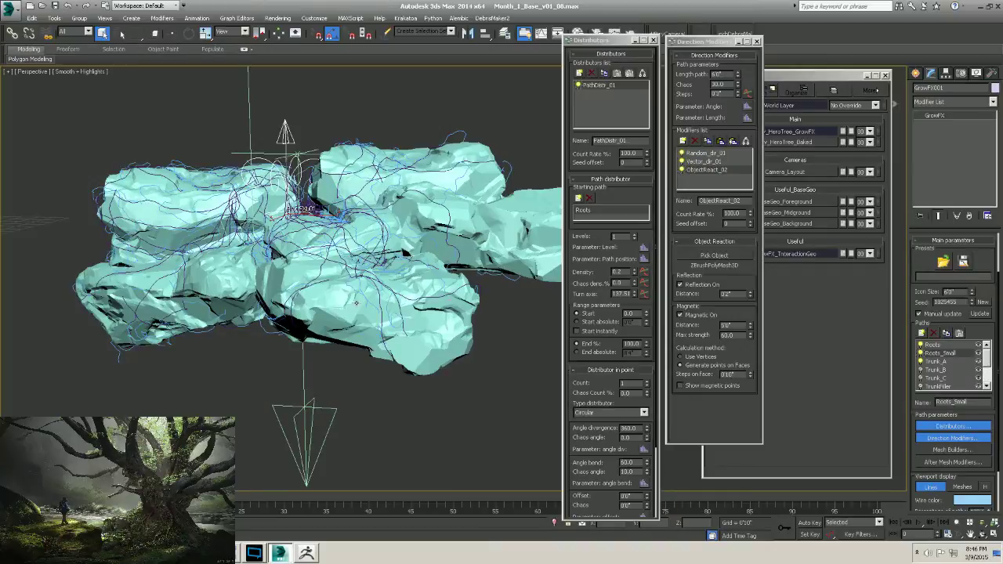
pyautogui.keyDown('alt'); pyautogui.moveTo(356, 303); pyautogui.dragTo(329, 305, button='middle'); pyautogui.keyUp('alt')
pyautogui.click(679, 386)
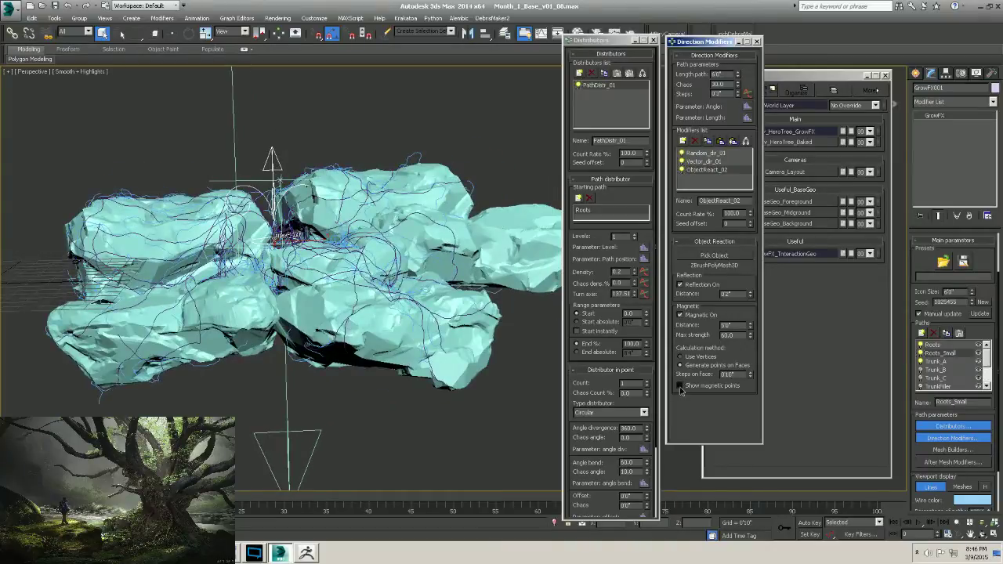
pyautogui.click(679, 387)
pyautogui.keyDown('alt'); pyautogui.moveTo(406, 257); pyautogui.dragTo(394, 296, button='middle'); pyautogui.keyUp('alt')
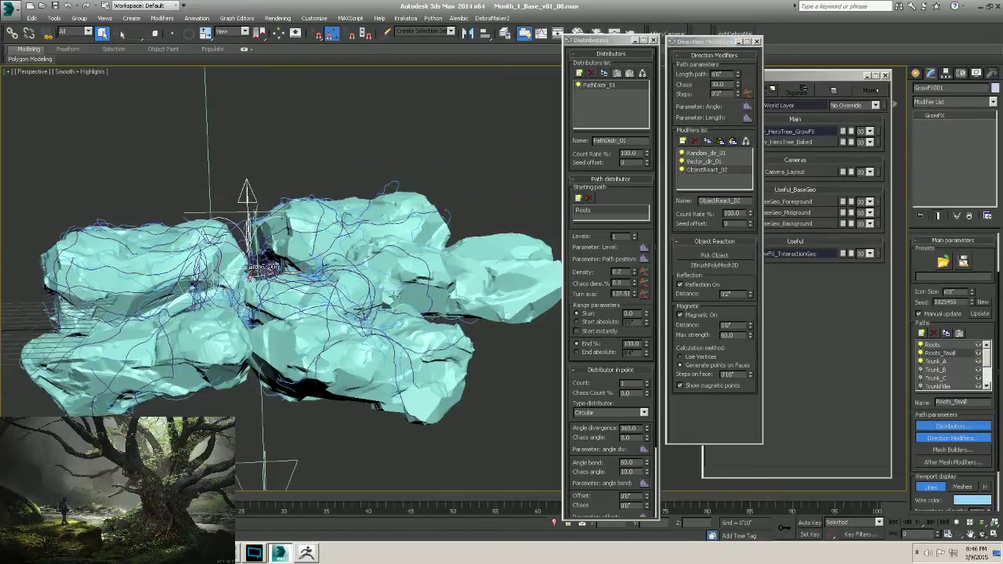
pyautogui.click(979, 313)
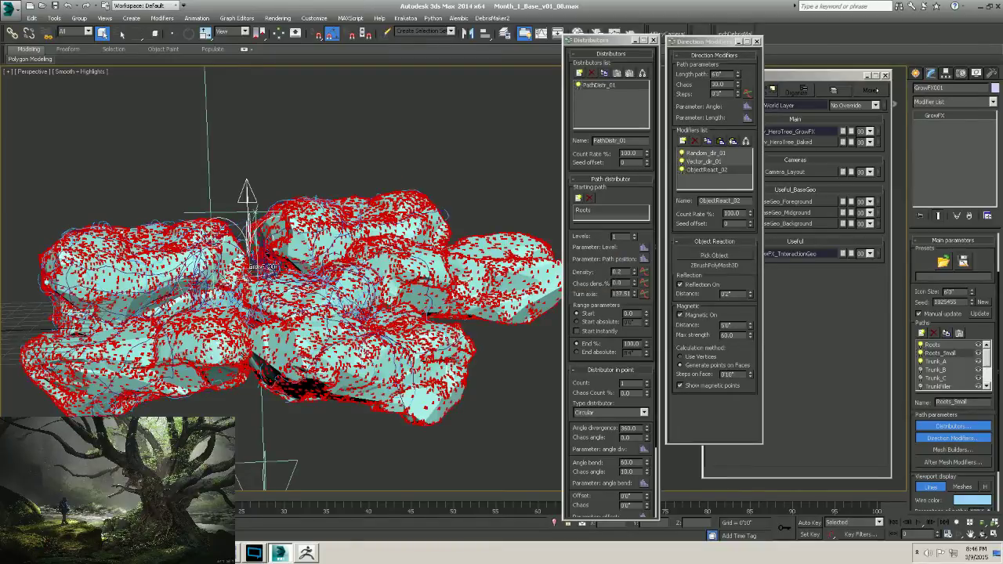
pyautogui.keyDown('alt'); pyautogui.moveTo(152, 269); pyautogui.dragTo(107, 278, button='middle'); pyautogui.keyUp('alt')
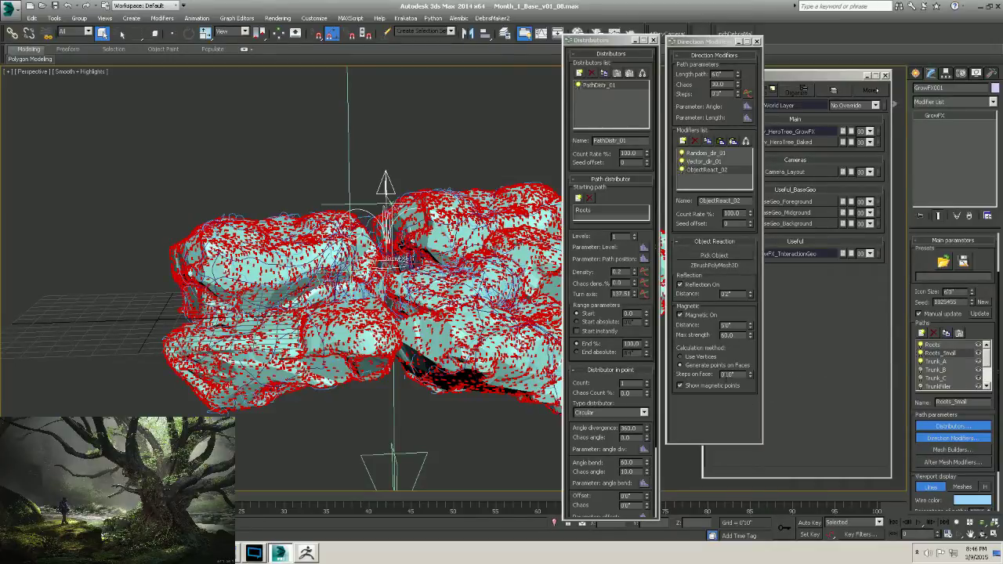
pyautogui.click(679, 386)
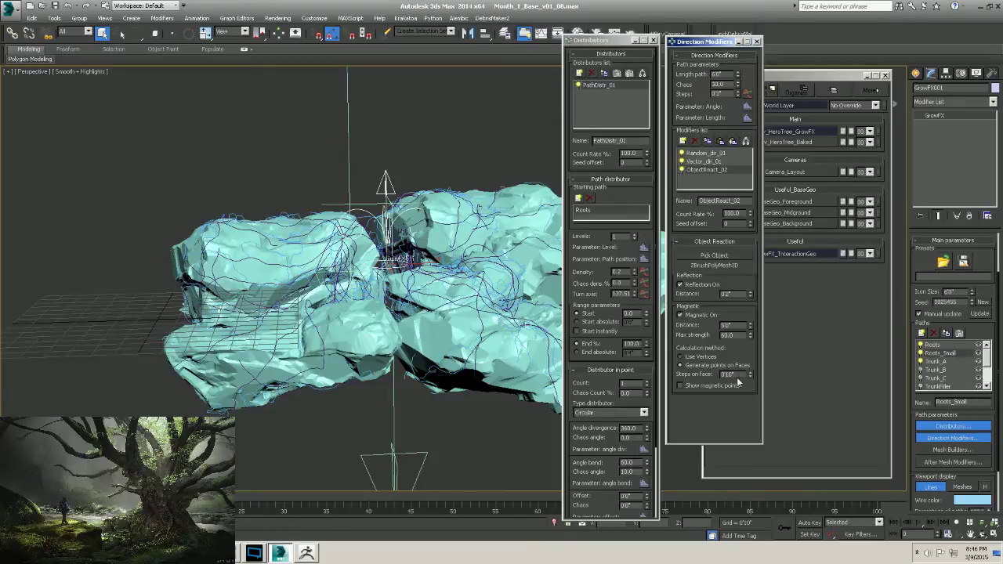
# Set Steps on face in the Roots_Small object reaction to 0'7" and update the GrowFX object.
pyautogui.write('7')
pyautogui.press('Return')
pyautogui.click(725, 326)
pyautogui.keyDown('alt'); pyautogui.moveTo(441, 311); pyautogui.dragTo(433, 332, button='middle'); pyautogui.keyUp('alt')
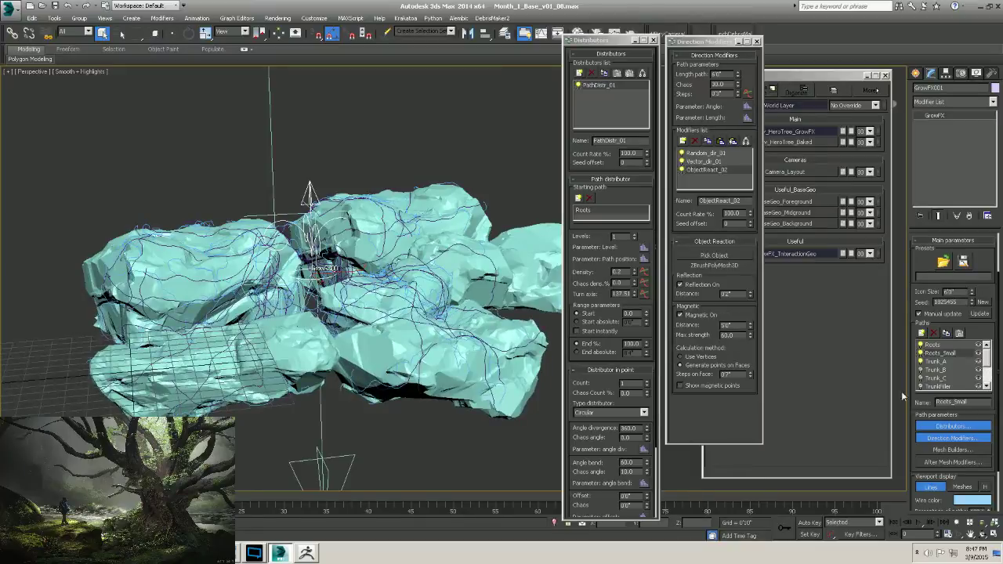
pyautogui.click(981, 314)
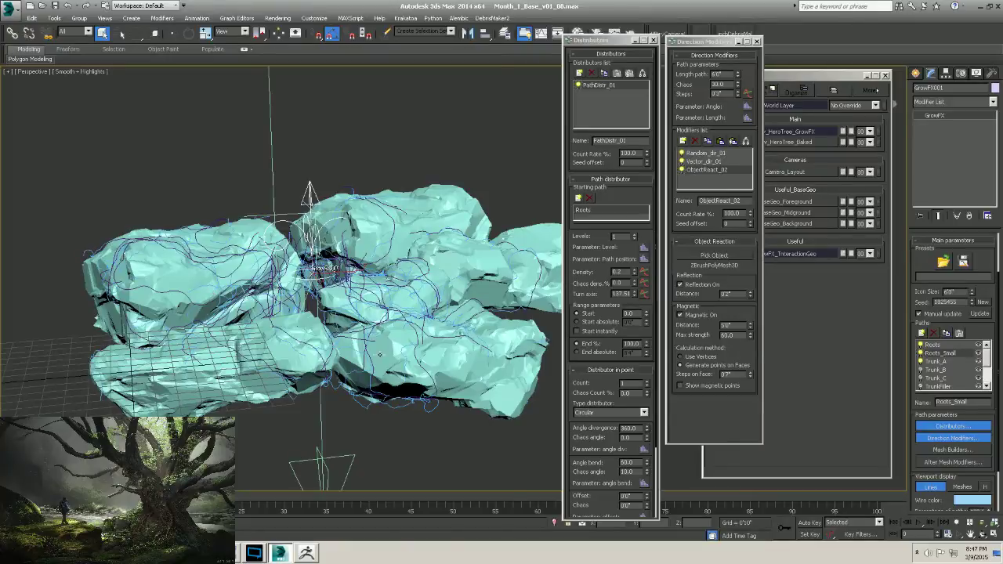
pyautogui.keyDown('alt'); pyautogui.moveTo(379, 354); pyautogui.dragTo(215, 269, button='middle'); pyautogui.keyUp('alt')
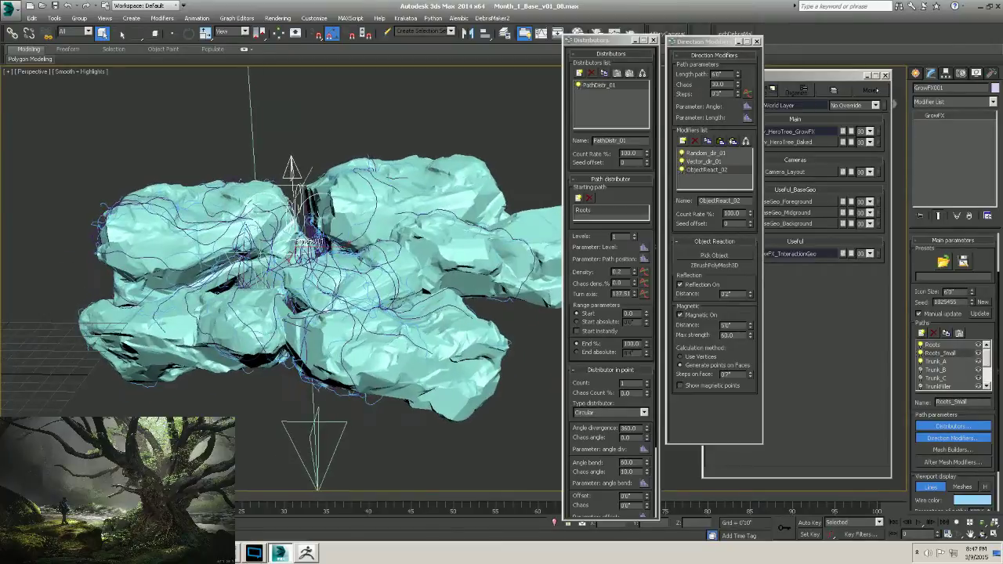
pyautogui.scroll(-4, 258, 266)
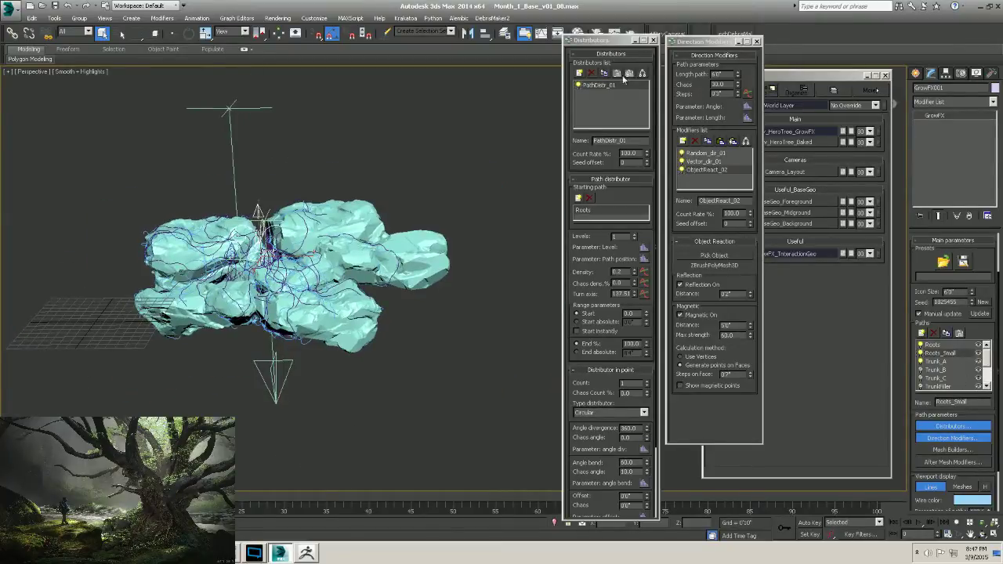
# Open the mesh builders, check the mesh type used by the Roots path, and reselect Roots_Small.
pyautogui.click(953, 449)
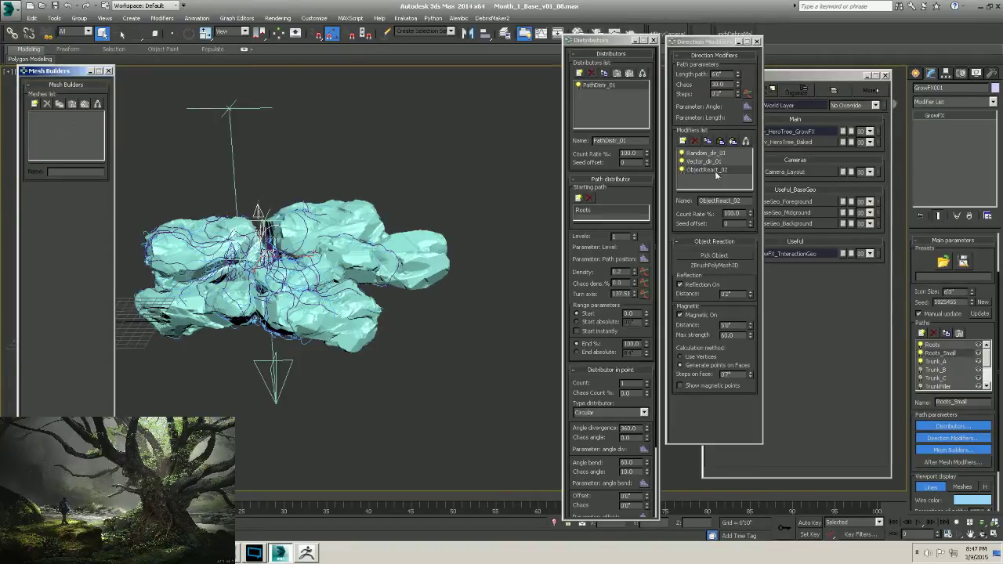
pyautogui.click(932, 344)
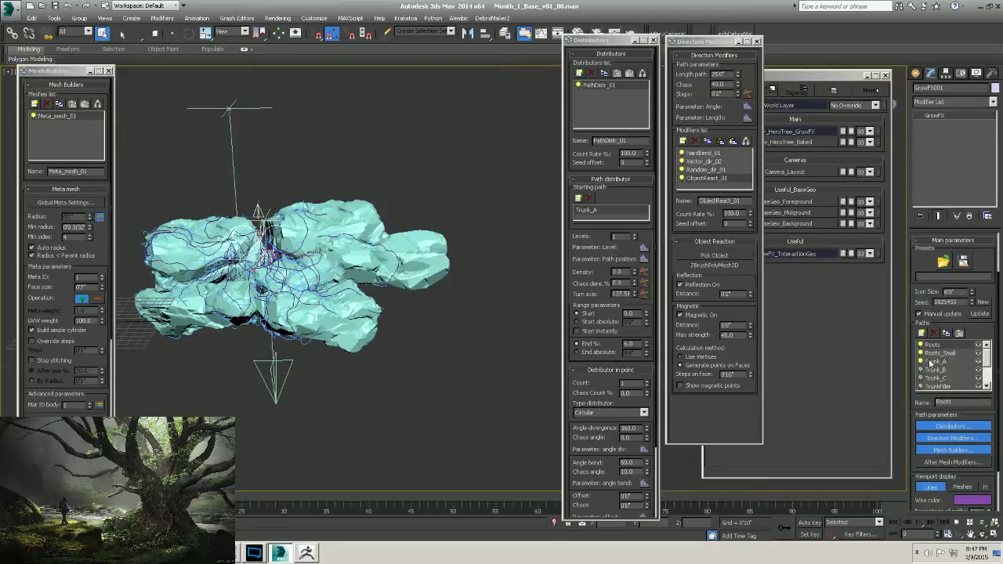
pyautogui.moveTo(340, 279); pyautogui.dragTo(392, 282, button='middle')
pyautogui.scroll(3, 356, 281)
pyautogui.scroll(-6, 356, 280)
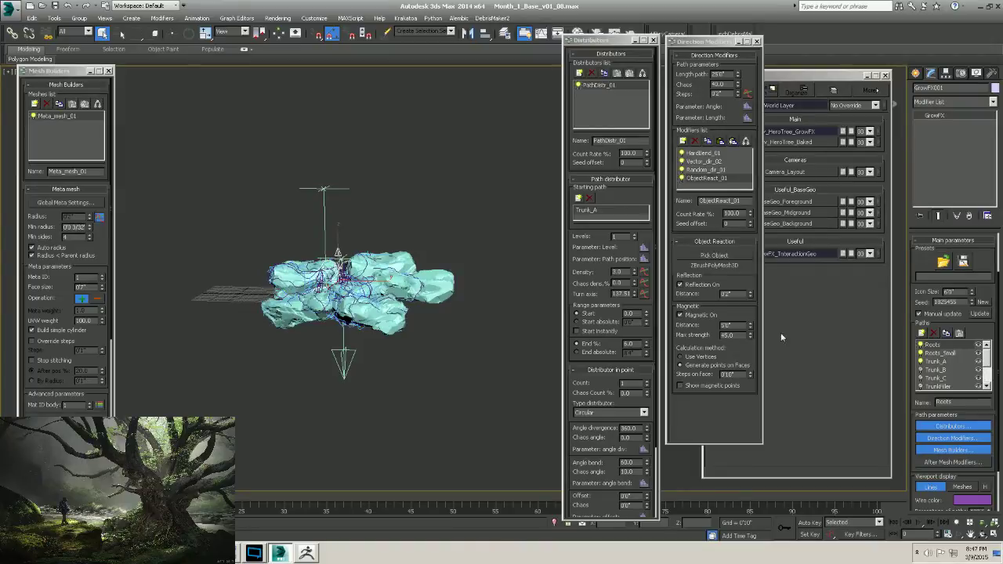
pyautogui.click(939, 353)
pyautogui.scroll(3, 344, 314)
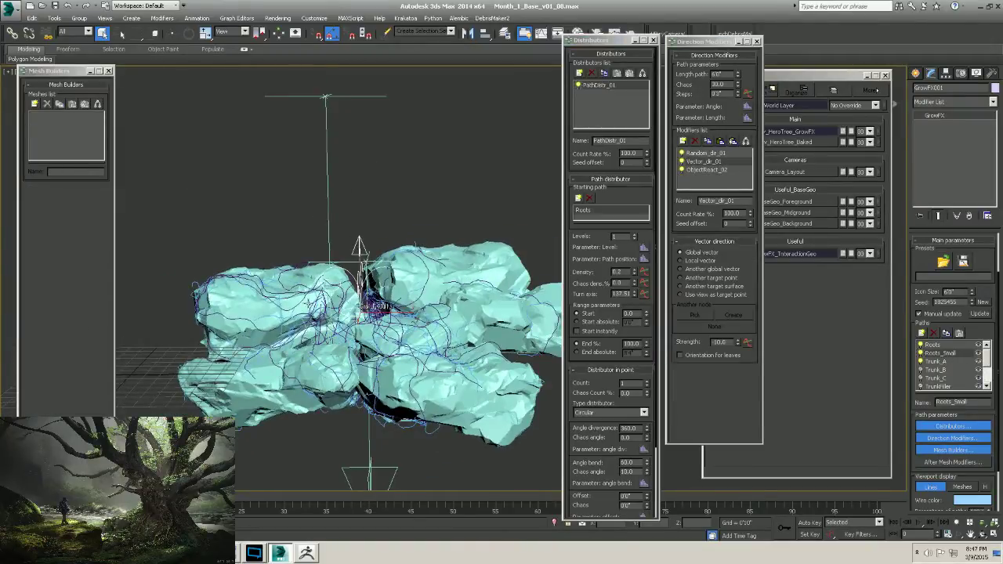
# Add a Cylinder mesh builder to the Roots_Small path.
pyautogui.click(34, 103)
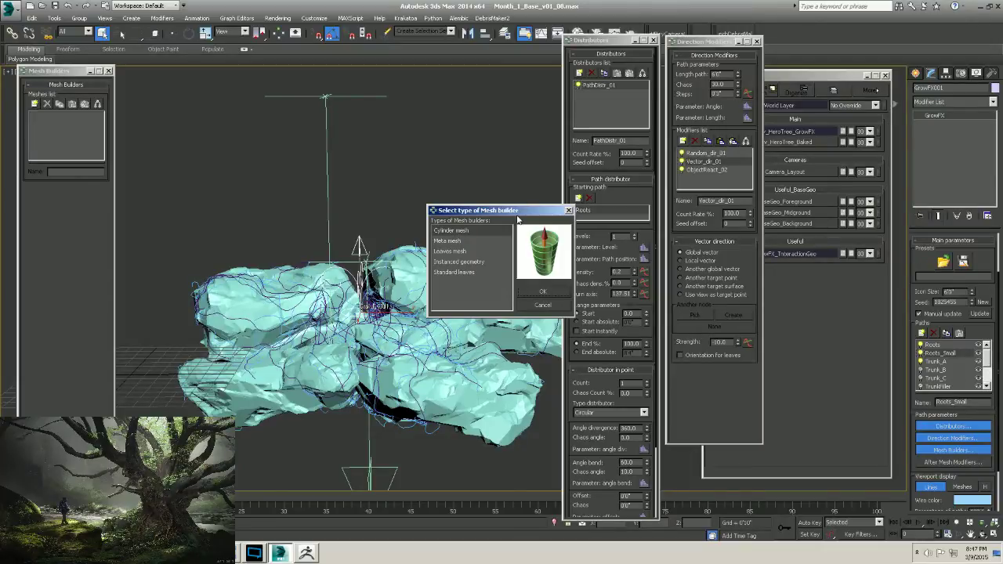
pyautogui.moveTo(511, 210); pyautogui.dragTo(495, 189)
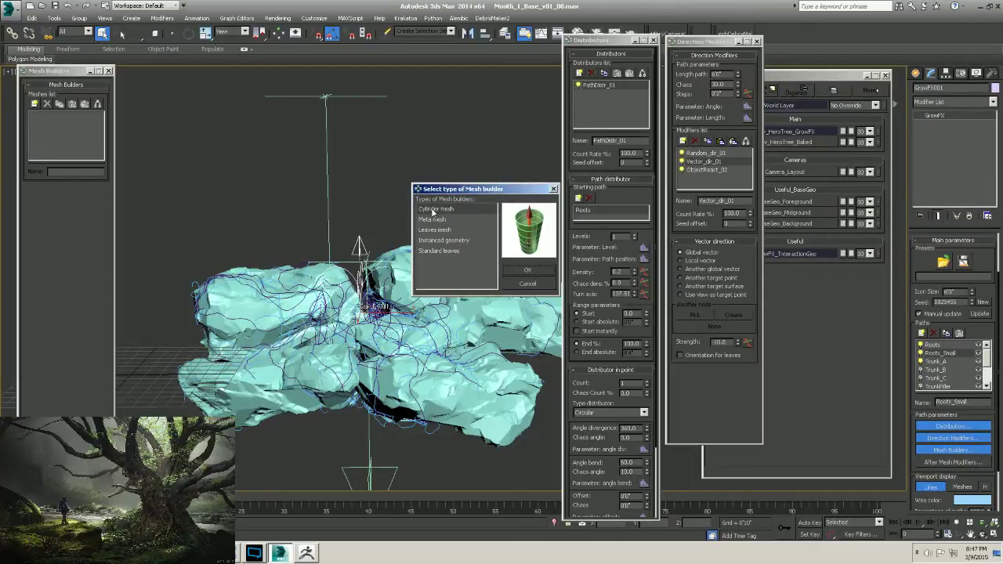
pyautogui.click(525, 270)
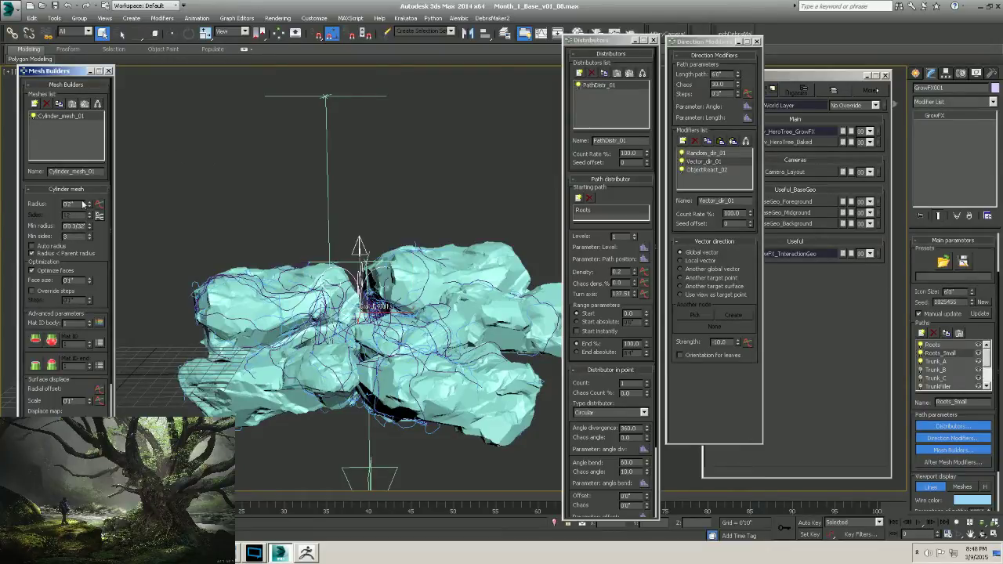
# Enable the radius graph of the Roots_Small cylinder mesh, keeping its straight taper down to zero.
pyautogui.scroll(-2, 84, 205)
pyautogui.keyDown('alt'); pyautogui.moveTo(357, 298); pyautogui.dragTo(383, 367, button='middle'); pyautogui.keyUp('alt')
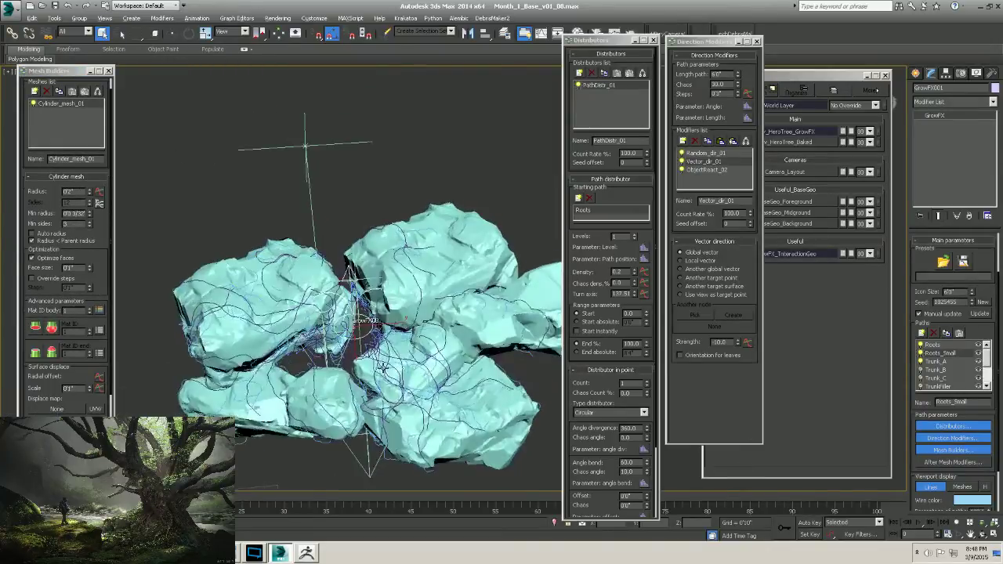
pyautogui.scroll(-3, 382, 368)
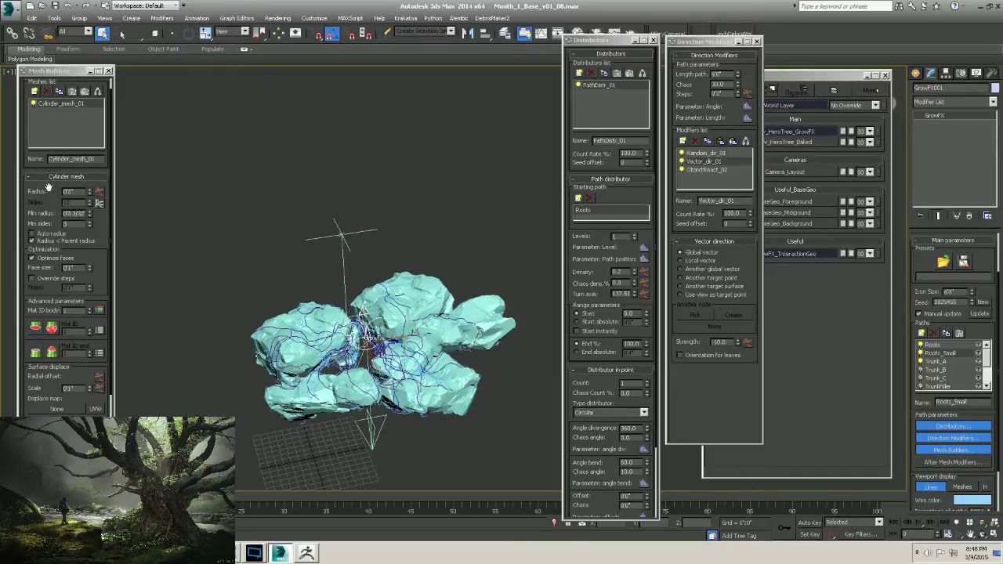
pyautogui.click(98, 197)
pyautogui.moveTo(441, 185); pyautogui.dragTo(222, 102)
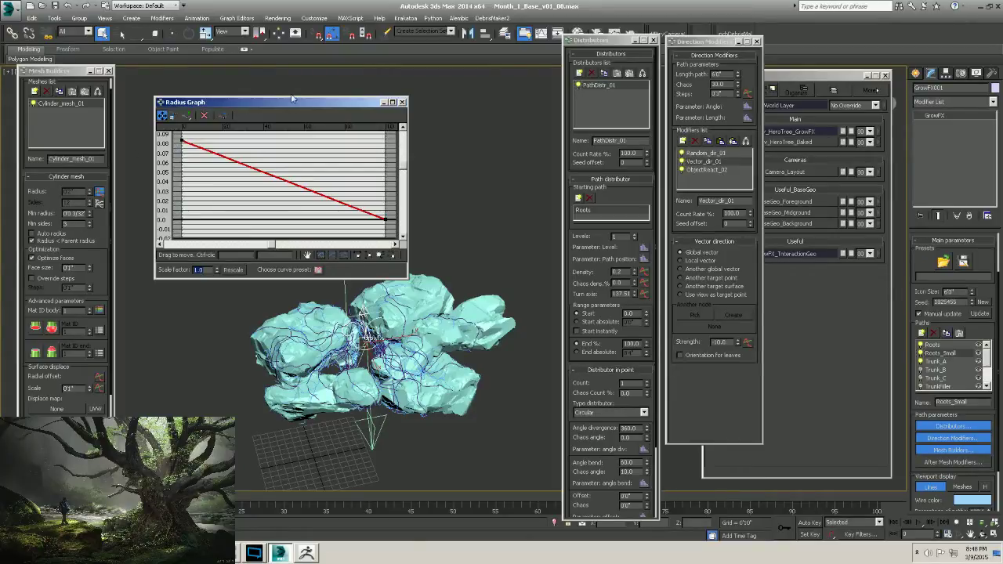
pyautogui.moveTo(296, 100); pyautogui.dragTo(276, 102)
pyautogui.click(382, 105)
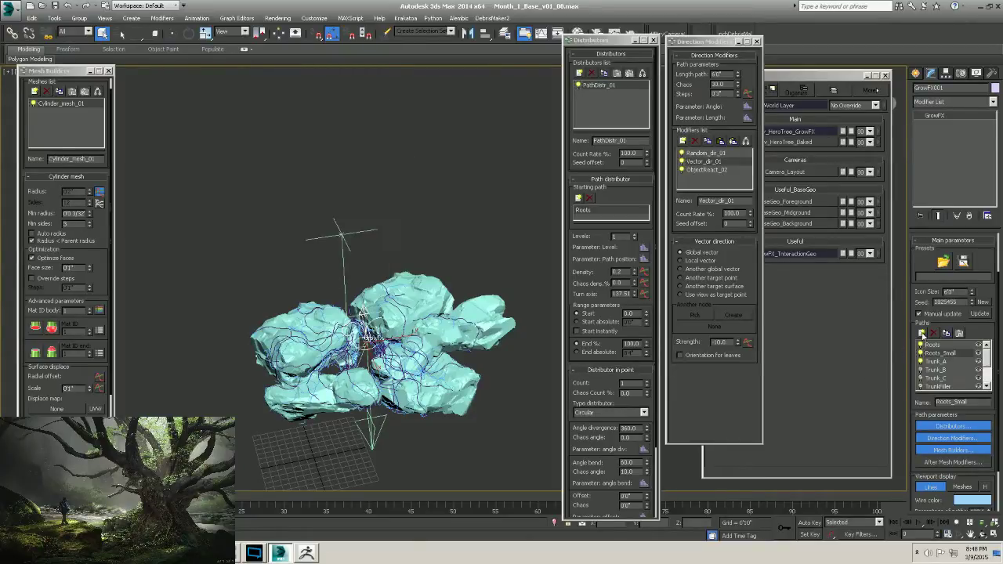
pyautogui.scroll(-3, 946, 409)
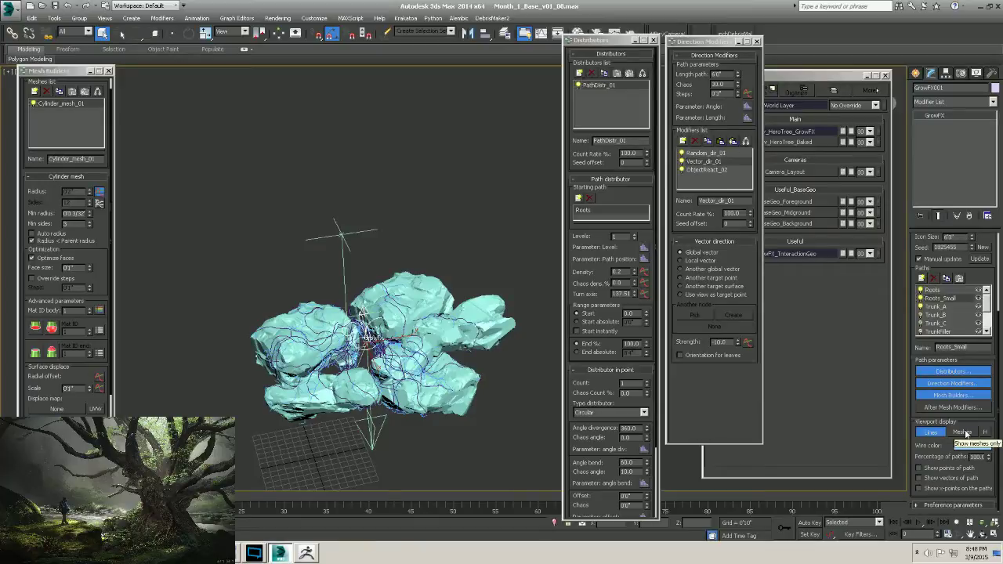
# Set the GrowFX viewport display to meshes only and move the progress dialog clear of the tree.
pyautogui.click(962, 431)
pyautogui.keyDown('alt'); pyautogui.moveTo(364, 328); pyautogui.dragTo(357, 323, button='middle'); pyautogui.keyUp('alt')
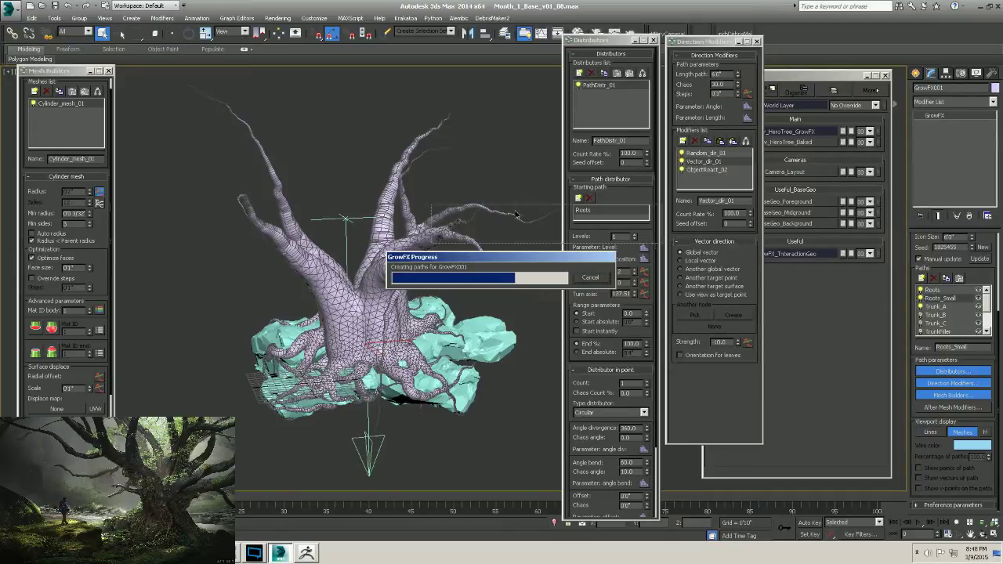
pyautogui.moveTo(470, 260); pyautogui.dragTo(528, 151)
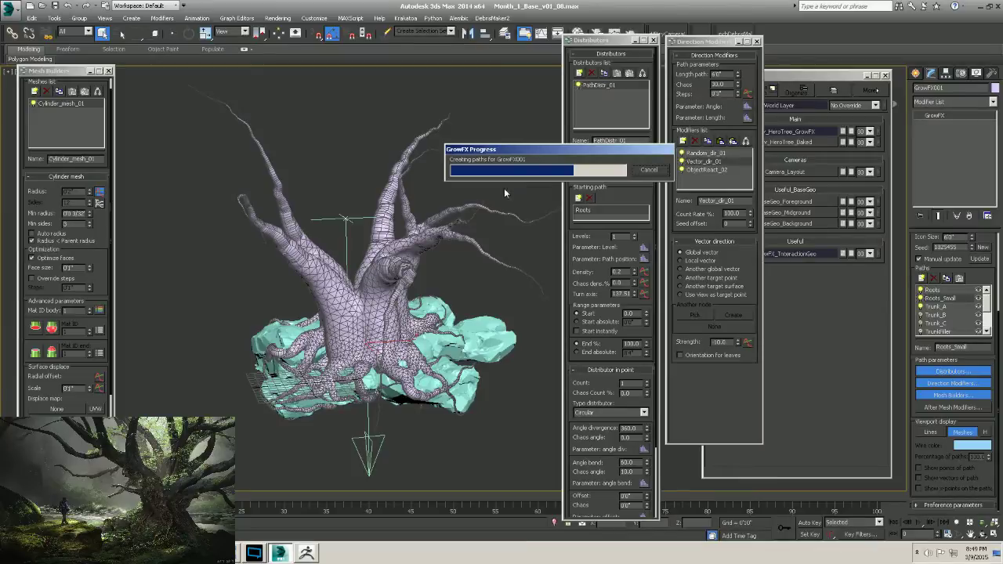
# Examine how the small root meshes branch off the main roots and follow the rock surfaces.
pyautogui.moveTo(398, 351)
pyautogui.keyDown('alt'); pyautogui.mouseDown(button='middle')
pyautogui.moveTo(401, 364)
pyautogui.moveTo(383, 347)
pyautogui.mouseUp(button='middle'); pyautogui.keyUp('alt')
pyautogui.scroll(5, 370, 358)
pyautogui.keyDown('alt'); pyautogui.moveTo(420, 209); pyautogui.dragTo(364, 204, button='middle'); pyautogui.keyUp('alt')
pyautogui.scroll(5, 313, 191)
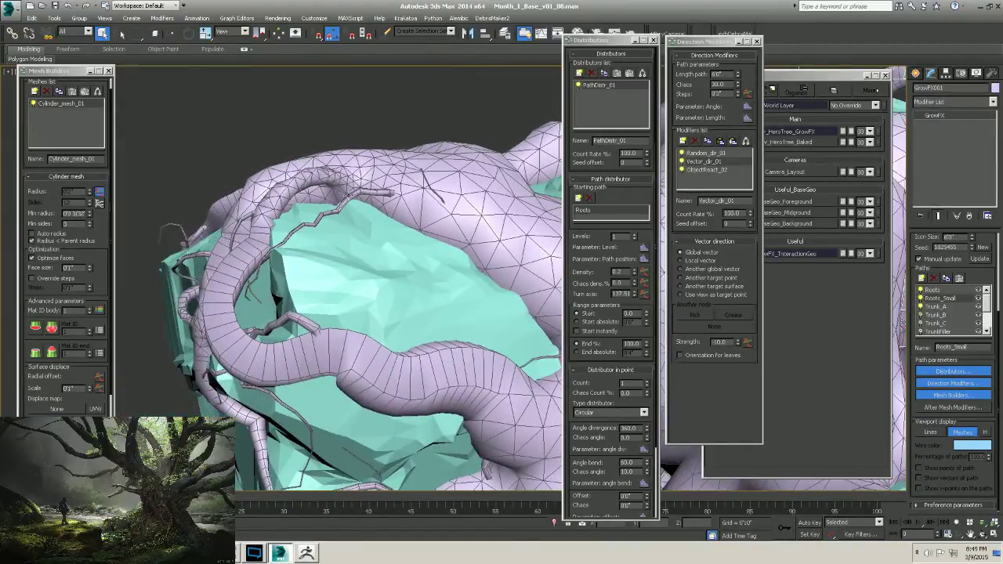
pyautogui.keyDown('alt'); pyautogui.moveTo(319, 246); pyautogui.dragTo(406, 207, button='middle'); pyautogui.keyUp('alt')
pyautogui.scroll(10, 349, 152)
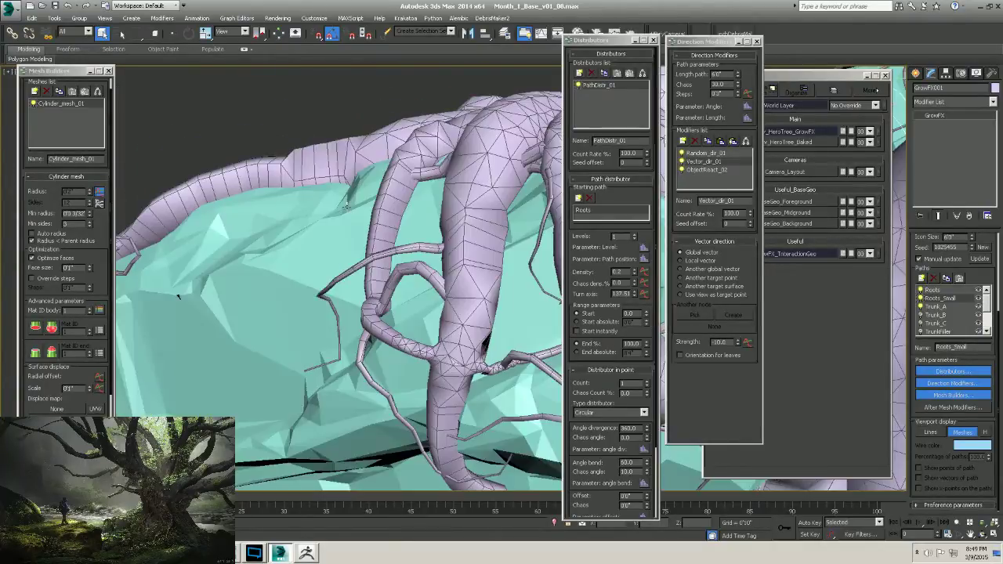
pyautogui.keyDown('alt'); pyautogui.moveTo(318, 203); pyautogui.dragTo(349, 210, button='middle'); pyautogui.keyUp('alt')
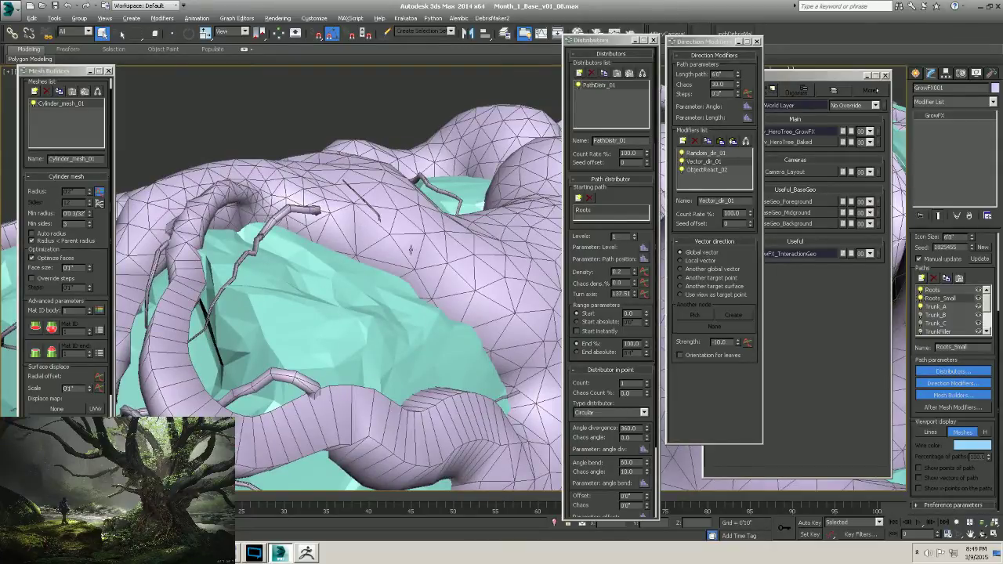
pyautogui.keyDown('alt'); pyautogui.moveTo(410, 248); pyautogui.dragTo(379, 249, button='middle'); pyautogui.keyUp('alt')
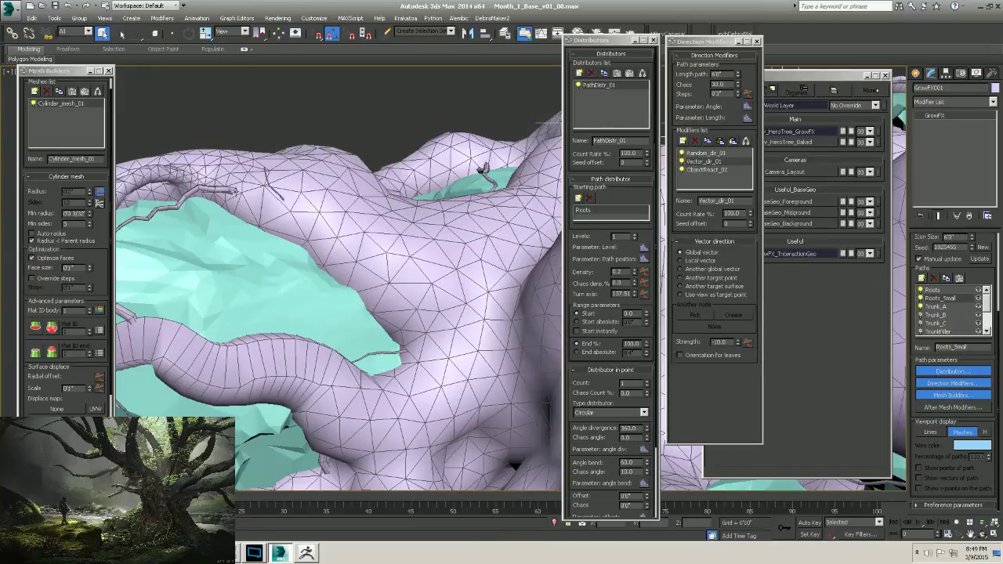
pyautogui.scroll(-6, 235, 191)
pyautogui.keyDown('alt'); pyautogui.moveTo(346, 209); pyautogui.dragTo(259, 191, button='middle'); pyautogui.keyUp('alt')
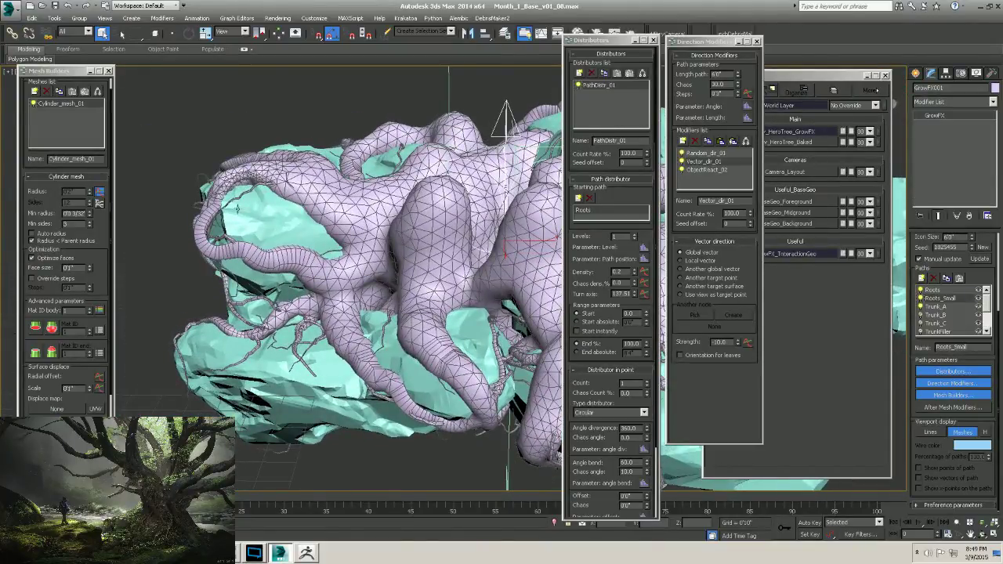
pyautogui.keyDown('alt'); pyautogui.moveTo(313, 219); pyautogui.dragTo(360, 245, button='middle'); pyautogui.keyUp('alt')
pyautogui.scroll(-5, 317, 223)
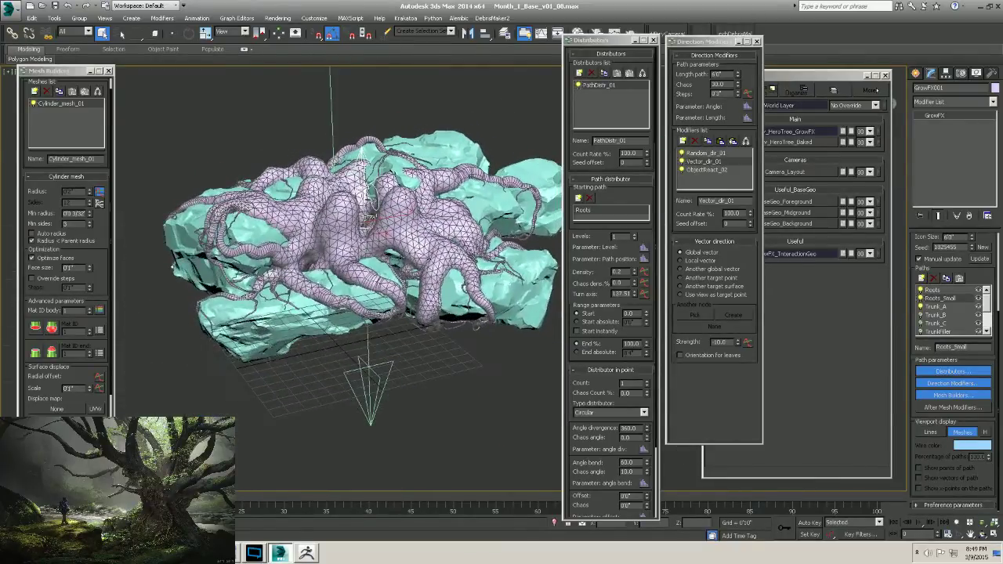
pyautogui.keyDown('alt'); pyautogui.moveTo(429, 259); pyautogui.dragTo(395, 268, button='middle'); pyautogui.keyUp('alt')
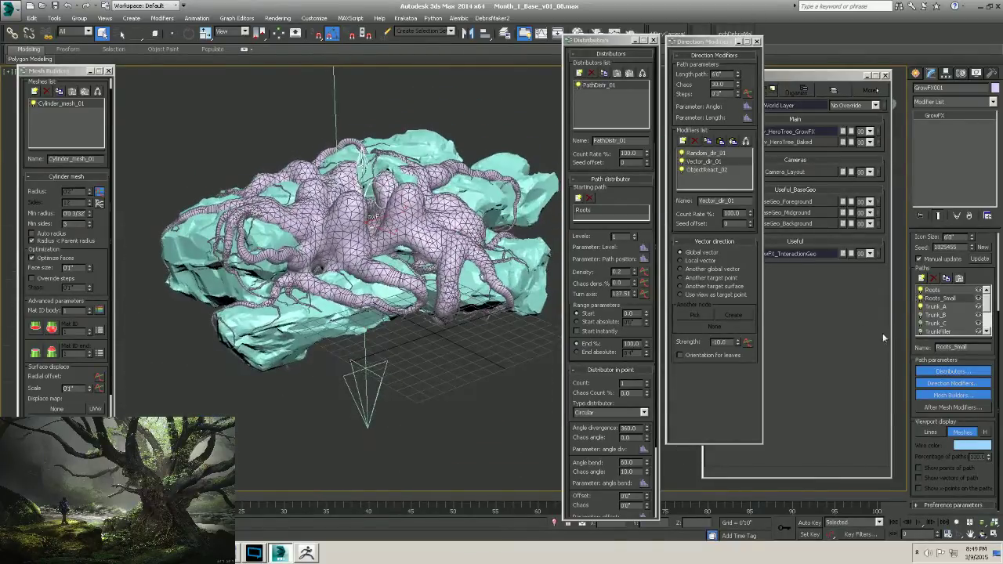
# Set the density of the Roots_Small path distributor to 0.3 and update the GrowFX object.
pyautogui.click(934, 306)
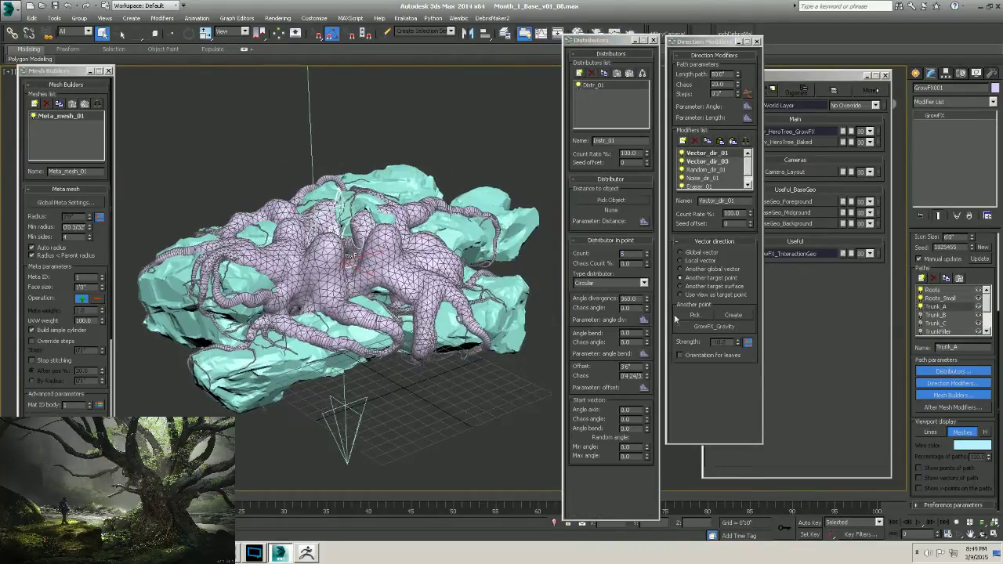
pyautogui.keyDown('alt'); pyautogui.moveTo(405, 307); pyautogui.dragTo(377, 160, button='middle'); pyautogui.keyUp('alt')
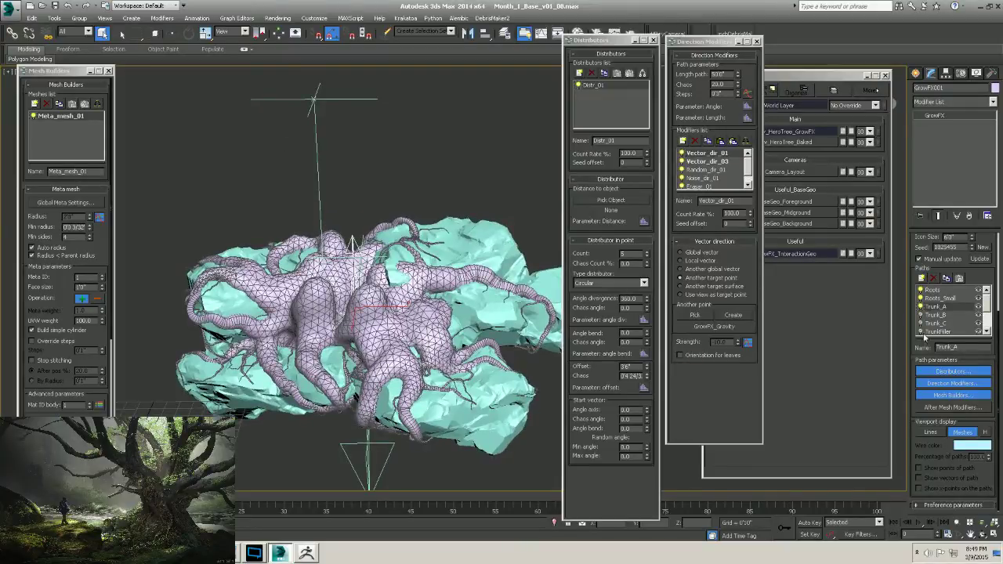
pyautogui.click(937, 299)
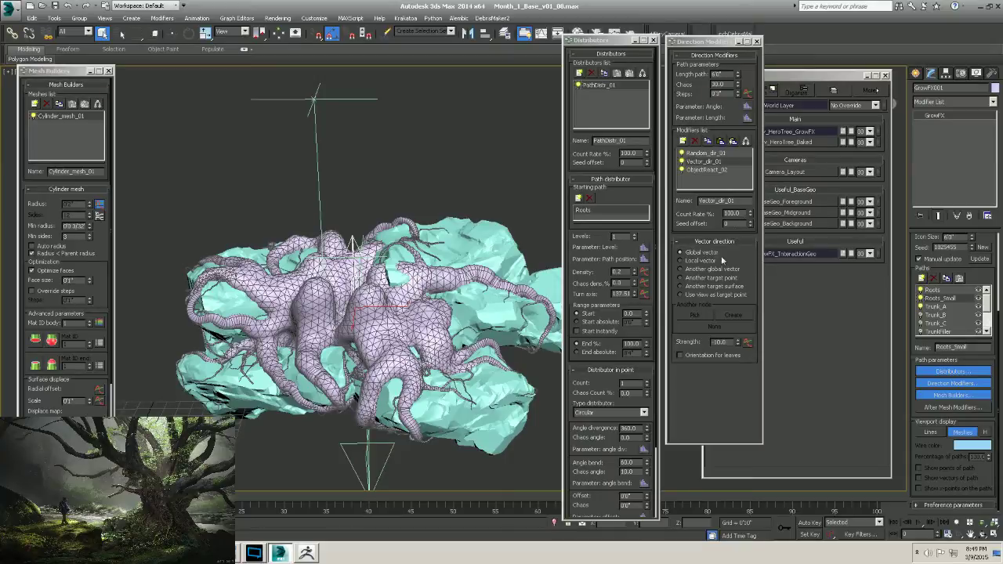
pyautogui.moveTo(628, 272); pyautogui.dragTo(616, 283)
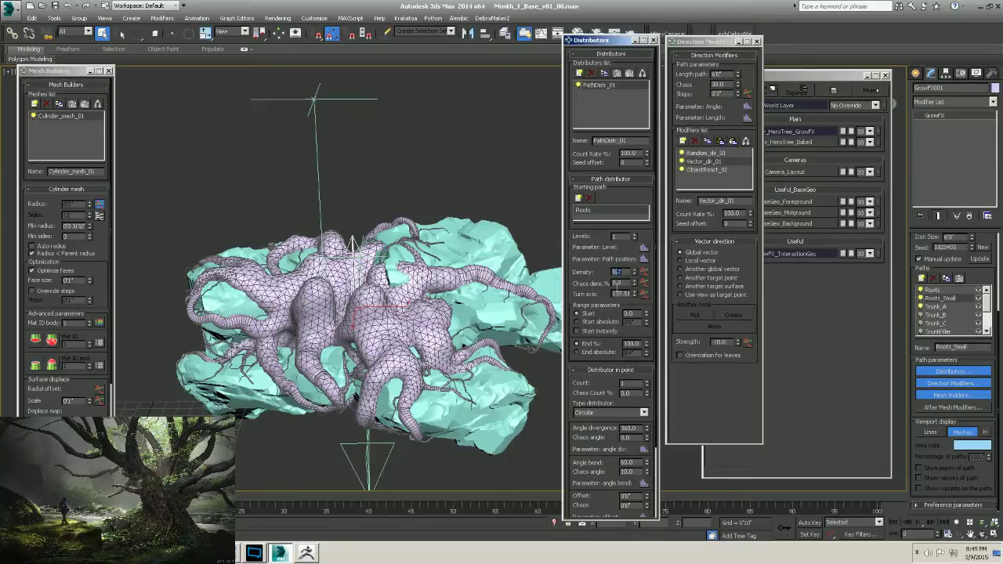
pyautogui.write('.3')
pyautogui.press('Return')
pyautogui.click(981, 259)
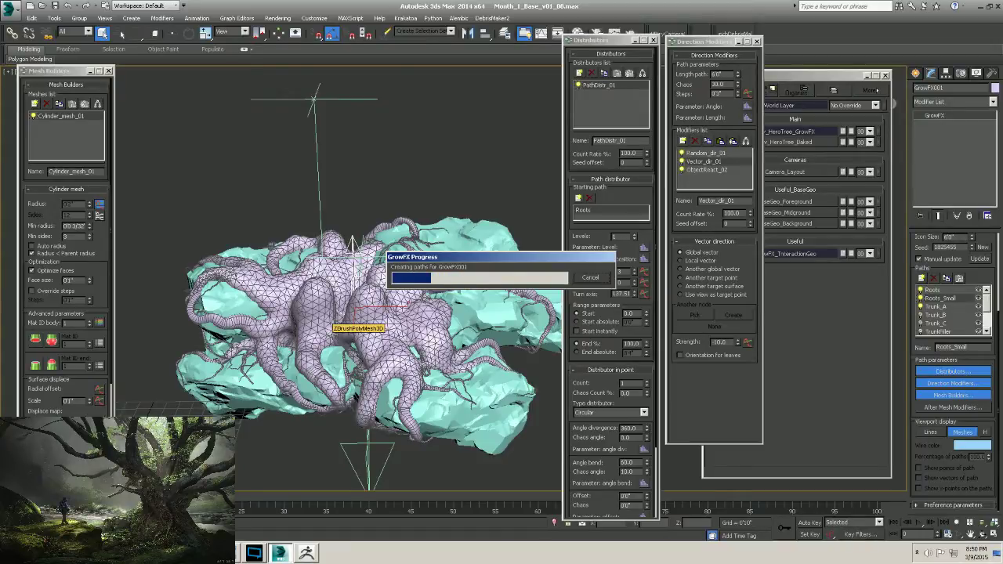
pyautogui.moveTo(442, 262); pyautogui.dragTo(443, 138)
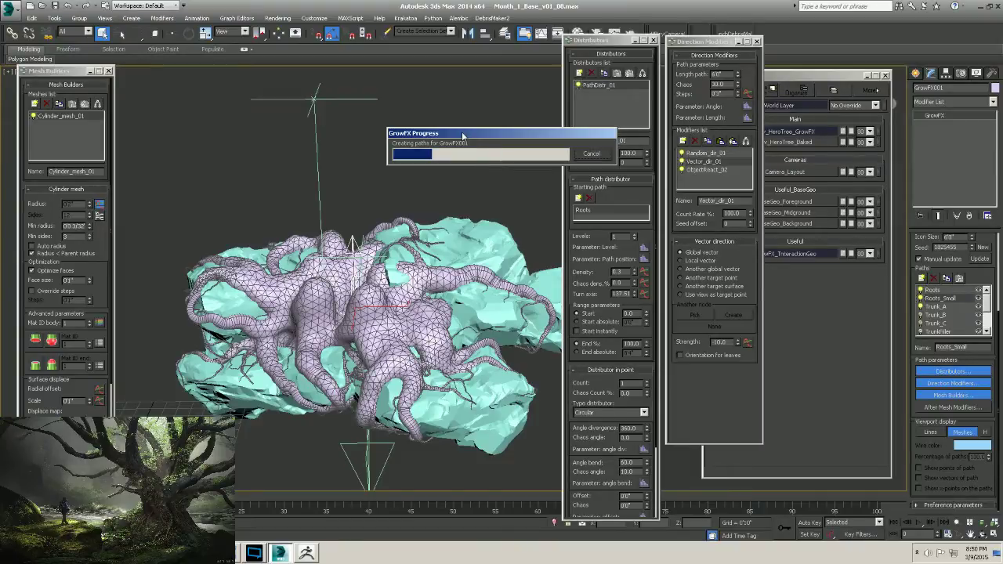
pyautogui.moveTo(463, 134); pyautogui.dragTo(374, 94)
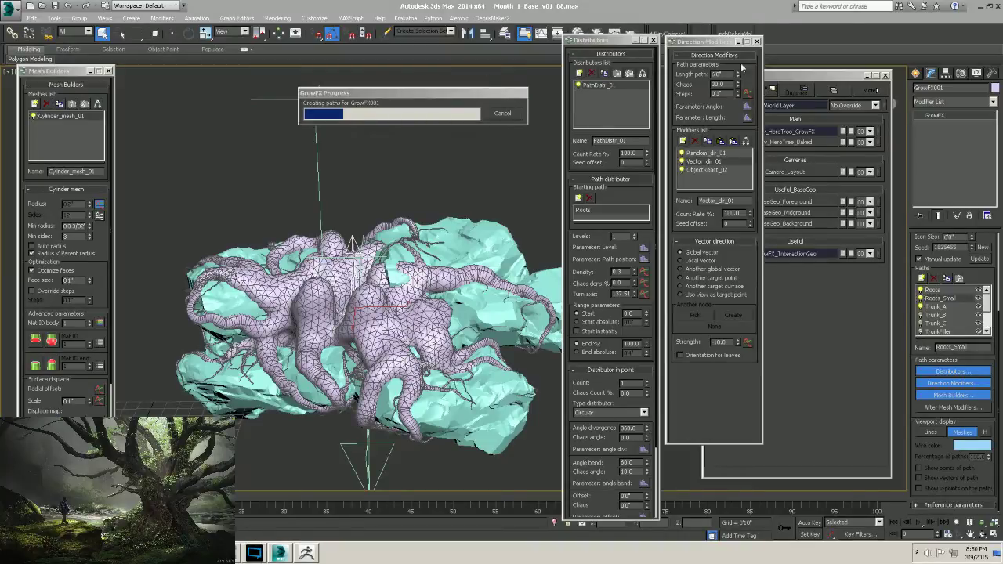
# Switch to the Chrome browser, look through the Megascans surface scans down to the leaf atlases, and return to 3ds Max.
pyautogui.hotkey('alt', 'Tab')
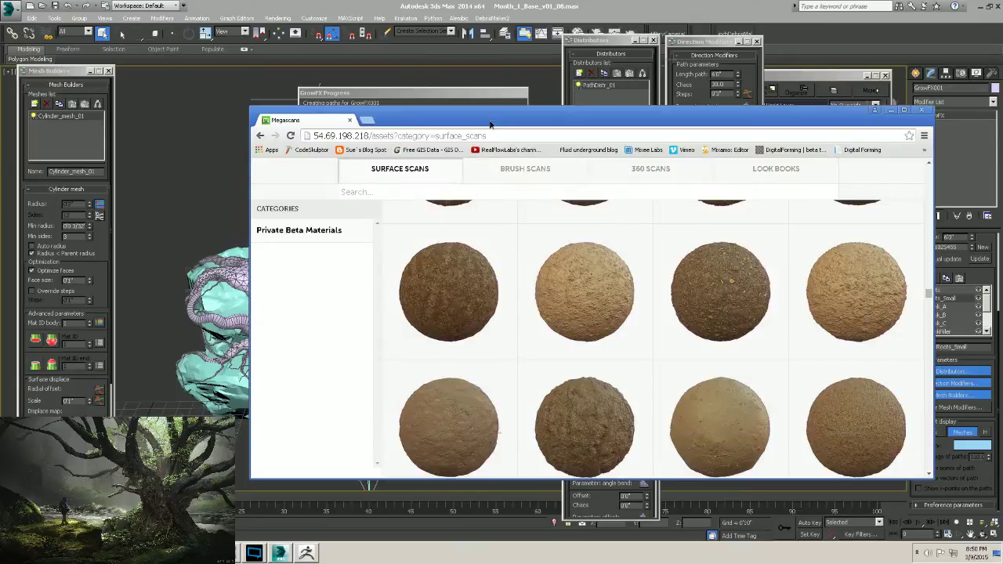
pyautogui.moveTo(491, 123); pyautogui.dragTo(318, 60)
pyautogui.scroll(1, 463, 206)
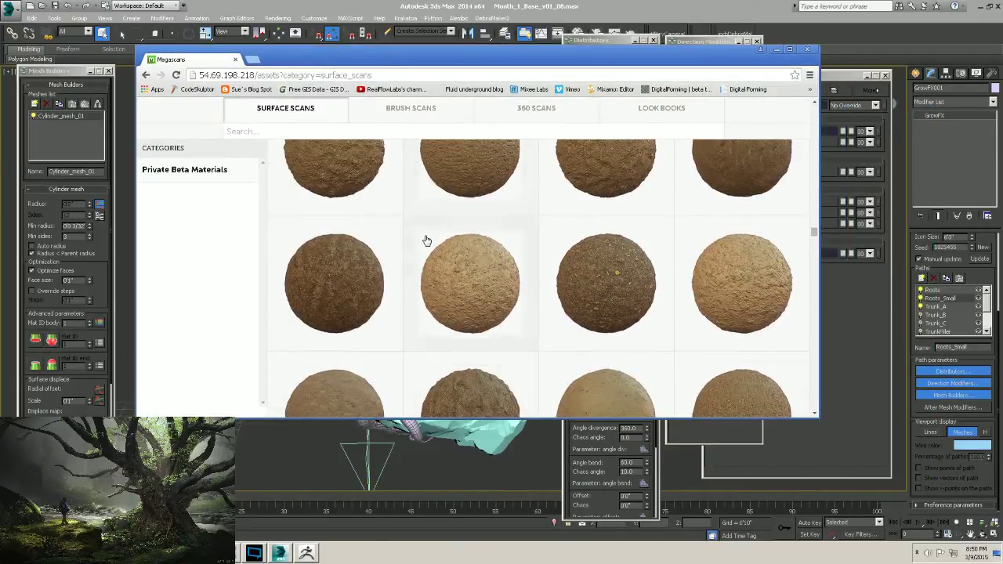
pyautogui.scroll(-3, 464, 252)
pyautogui.scroll(-5, 464, 253)
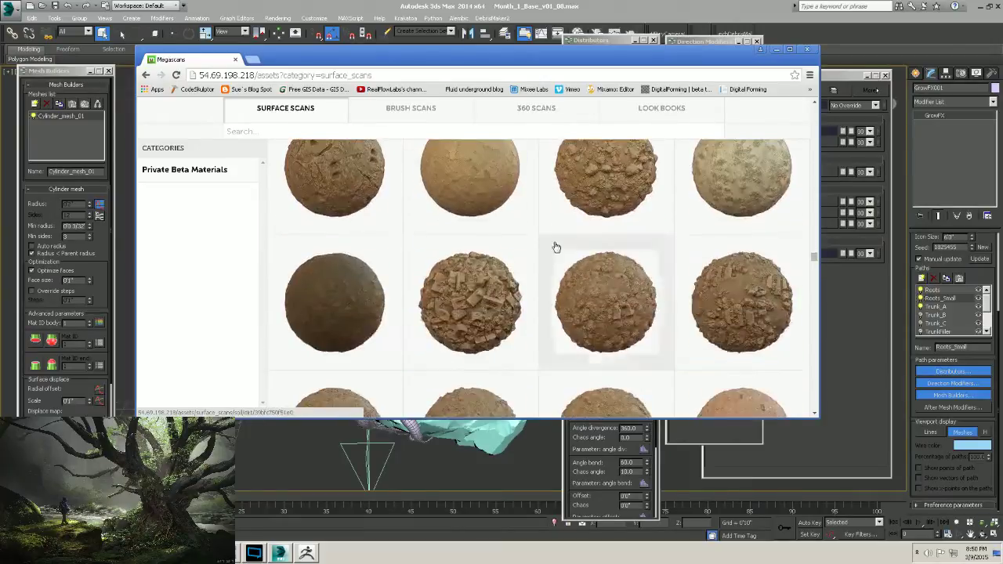
pyautogui.scroll(-5, 604, 271)
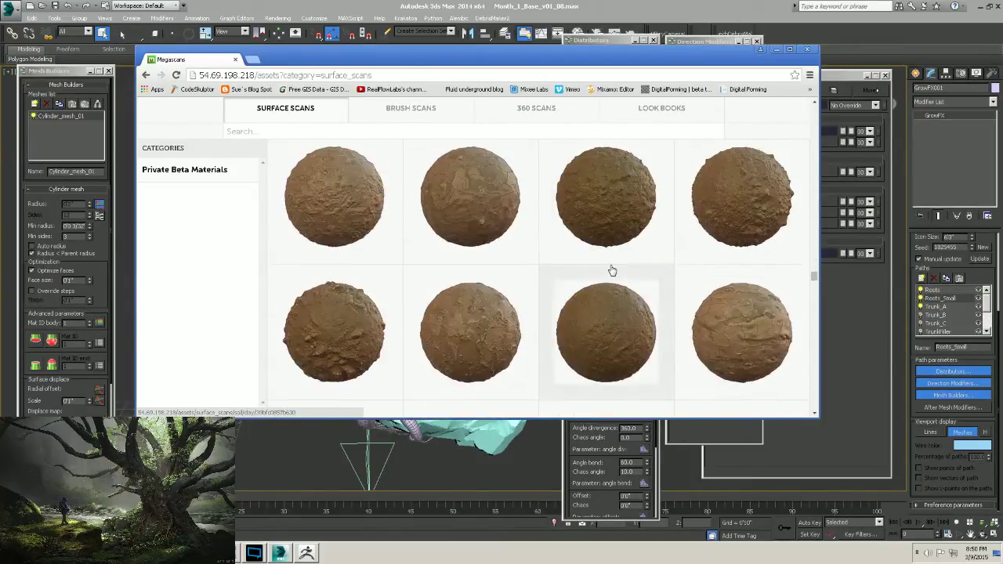
pyautogui.scroll(-5, 609, 263)
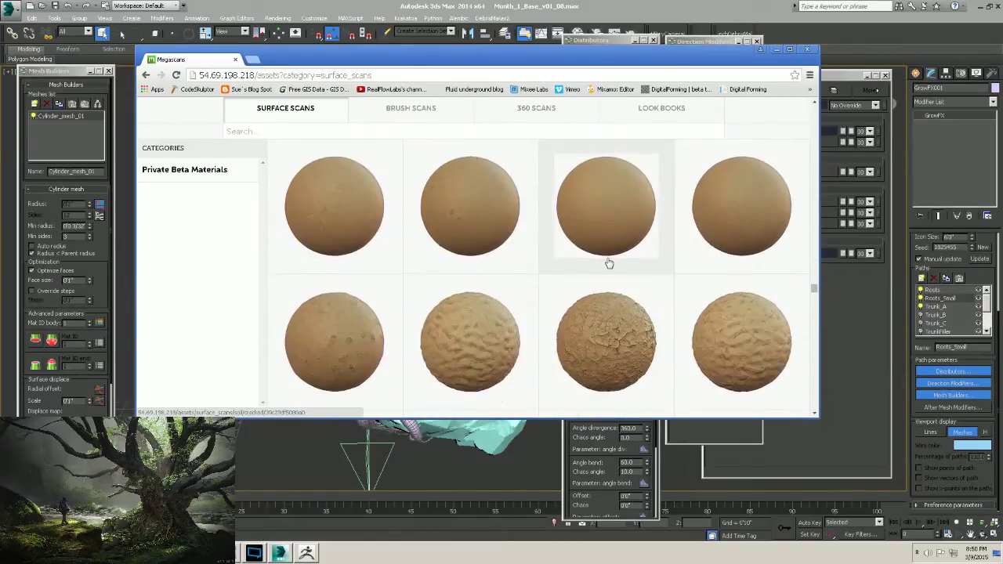
pyautogui.scroll(-5, 609, 263)
pyautogui.scroll(2, 548, 235)
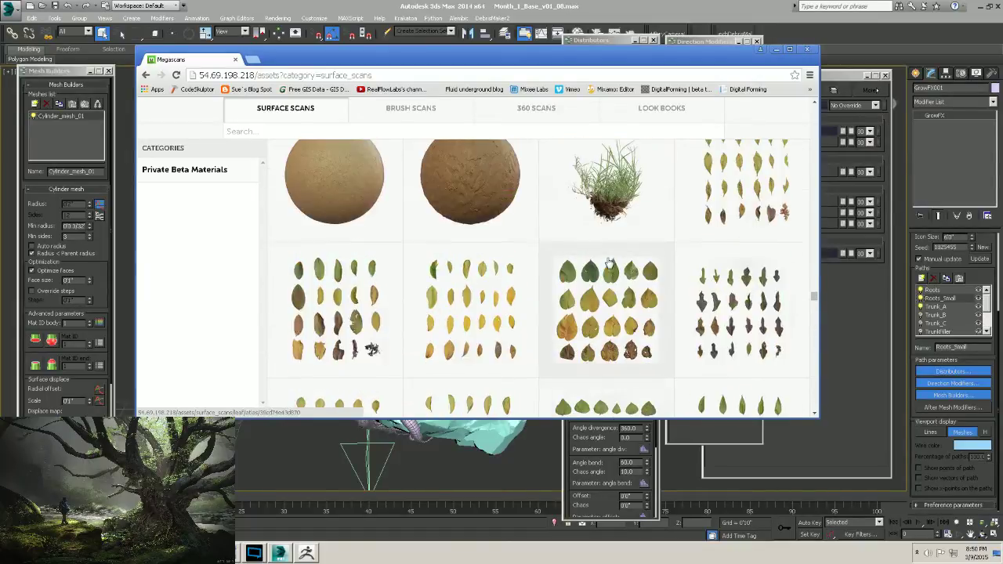
pyautogui.moveTo(352, 63); pyautogui.dragTo(436, 85)
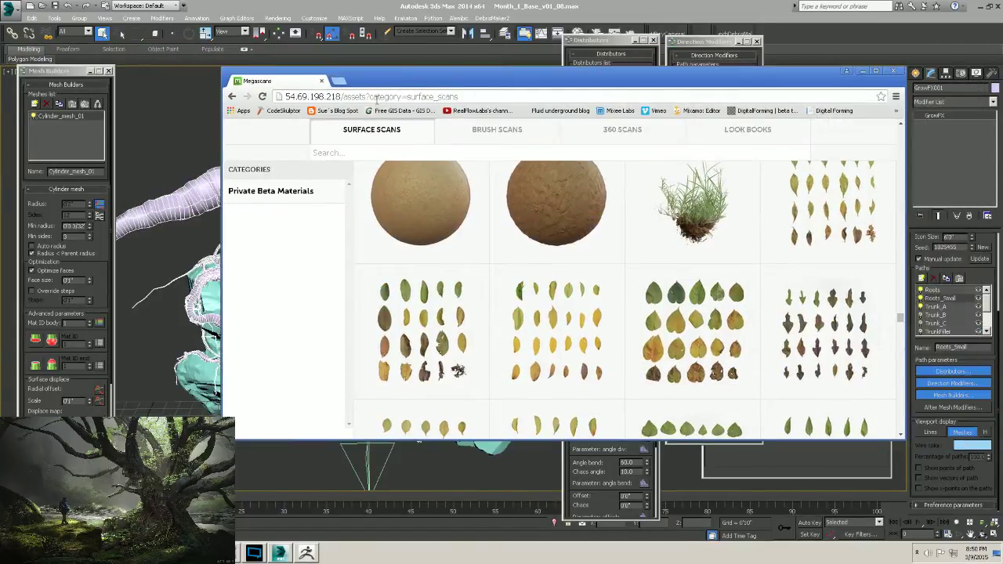
pyautogui.moveTo(362, 86); pyautogui.dragTo(359, 93)
pyautogui.click(352, 92)
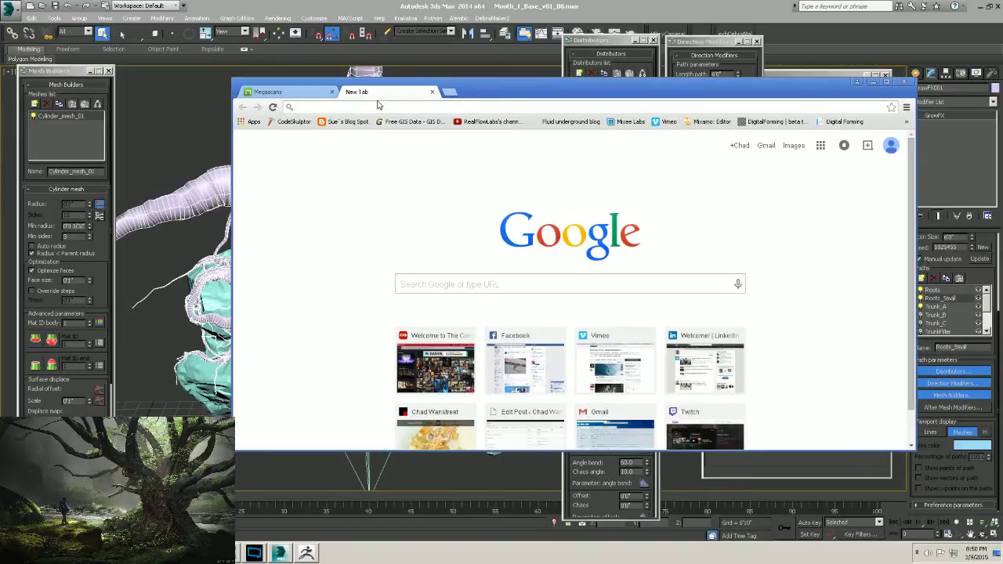
pyautogui.click(873, 81)
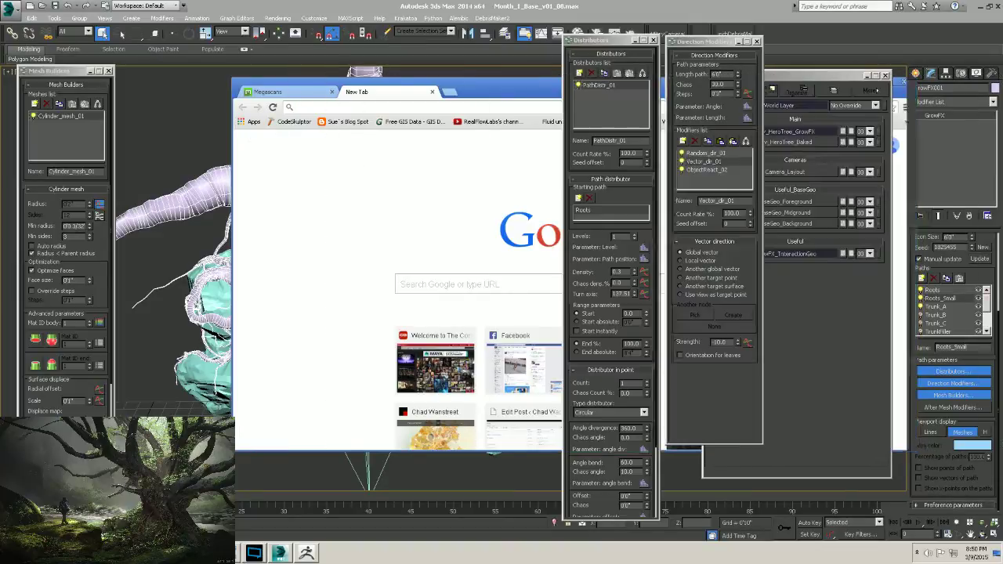
# Set the density of the Roots_Small path distributor to 0.5 and update the GrowFX object.
pyautogui.keyDown('alt'); pyautogui.moveTo(396, 333); pyautogui.dragTo(352, 290, button='middle'); pyautogui.keyUp('alt')
pyautogui.scroll(6, 408, 345)
pyautogui.keyDown('alt'); pyautogui.moveTo(337, 275); pyautogui.dragTo(369, 365, button='middle'); pyautogui.keyUp('alt')
pyautogui.scroll(3, 369, 259)
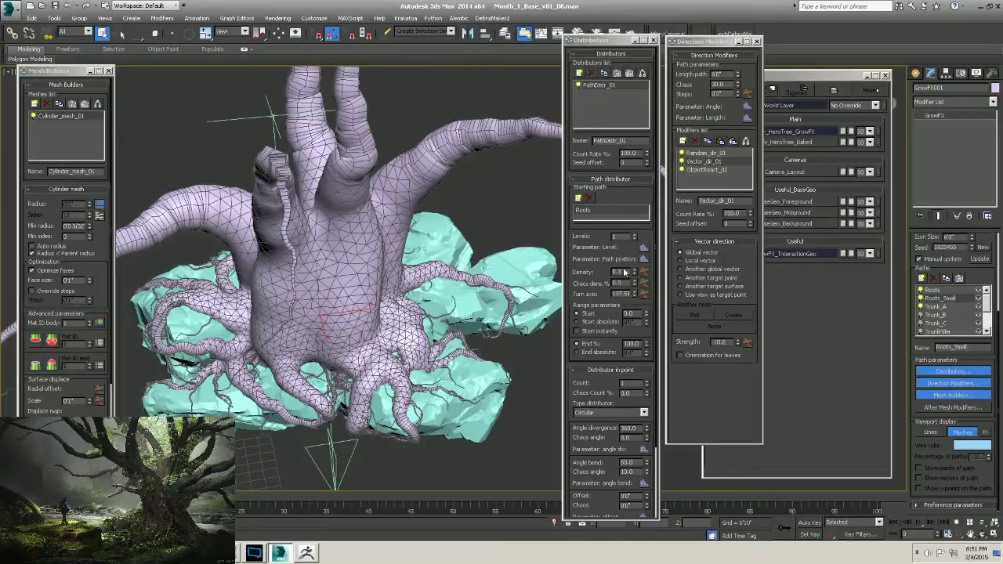
pyautogui.keyDown('alt'); pyautogui.moveTo(371, 327); pyautogui.dragTo(321, 293, button='middle'); pyautogui.keyUp('alt')
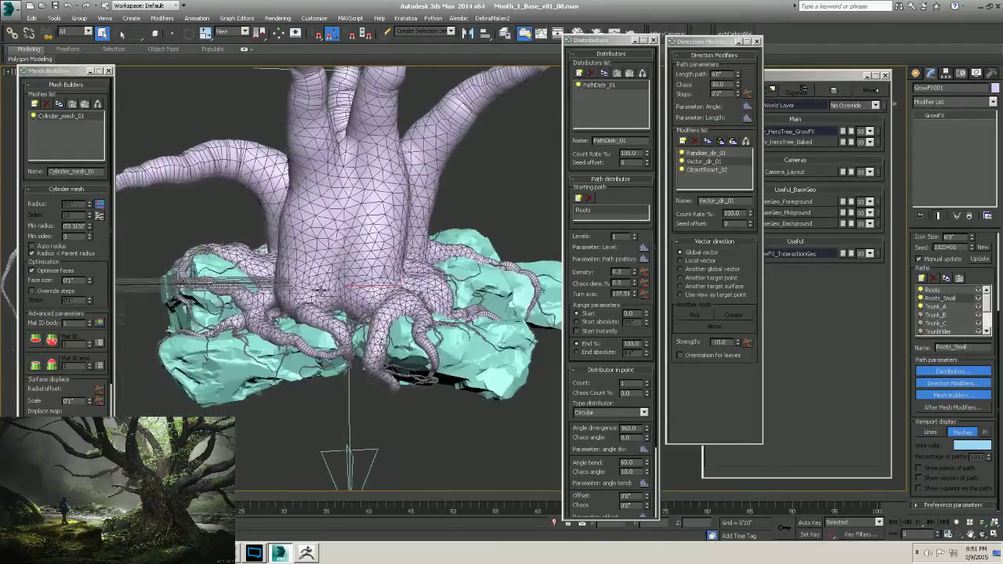
pyautogui.click(619, 272)
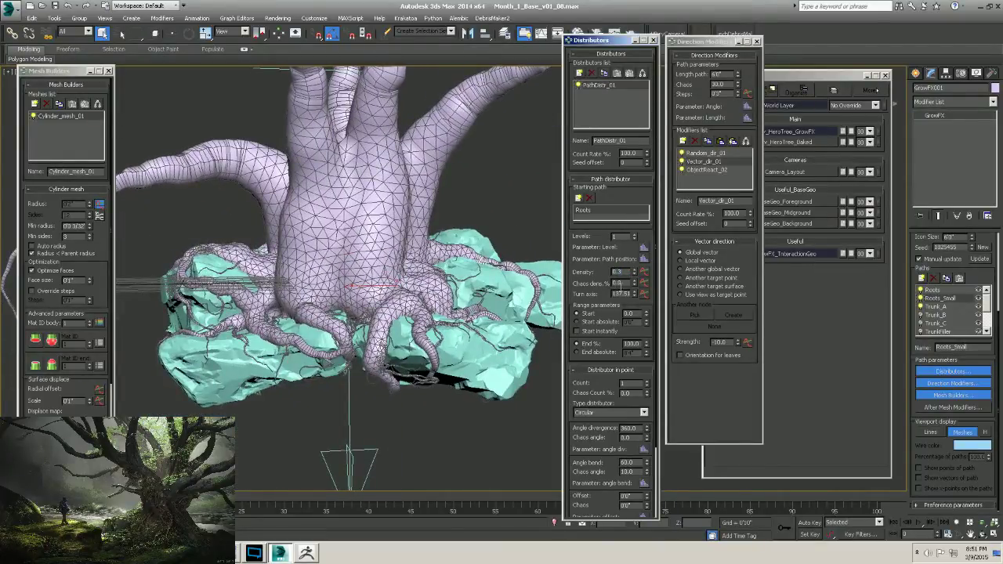
pyautogui.write('0.5')
pyautogui.press('Return')
pyautogui.click(980, 259)
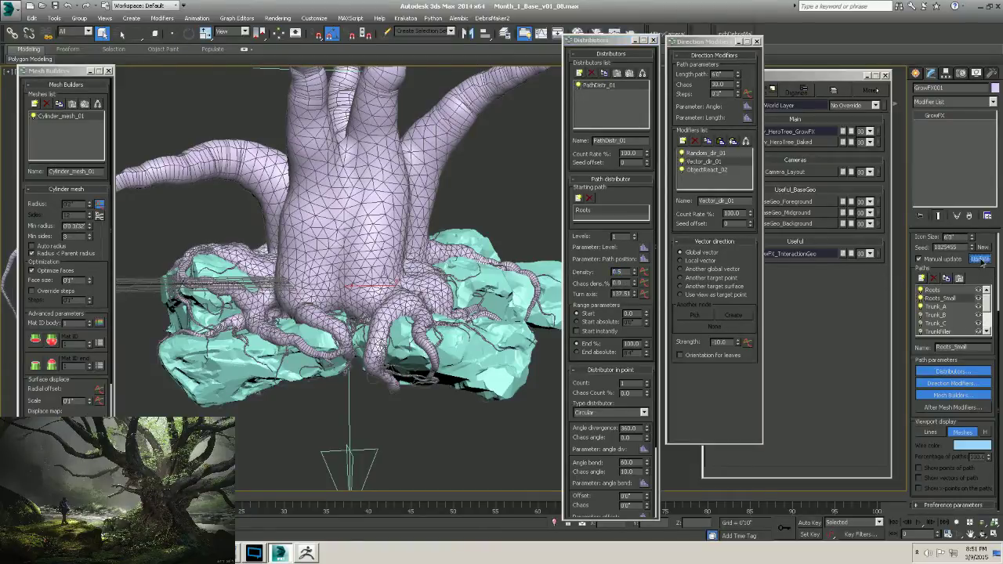
# Switch to the tree-of-souls reference image in Windows Photo Viewer, maximize it, and examine the trunk and branches up close.
pyautogui.click(287, 555)
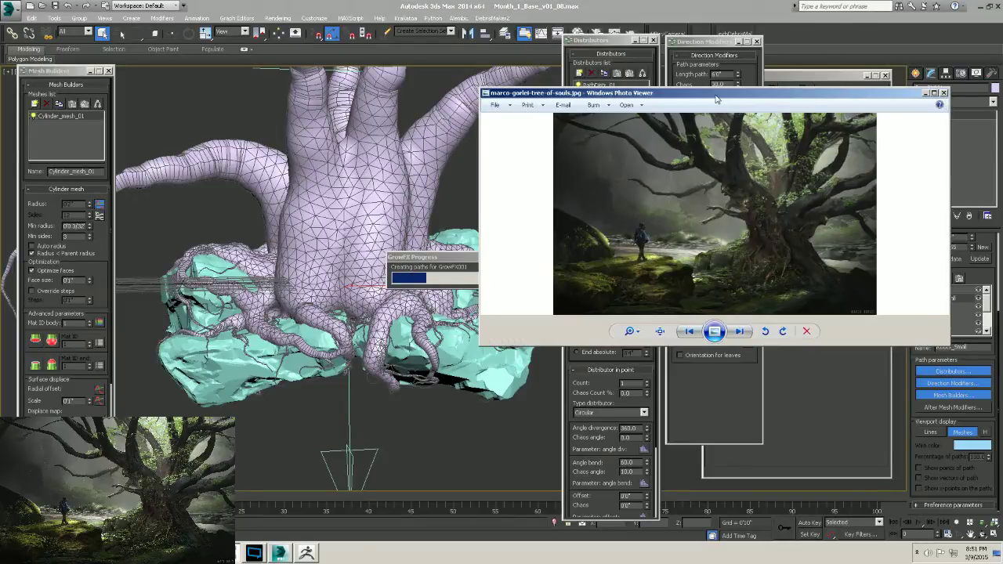
pyautogui.moveTo(716, 98); pyautogui.dragTo(684, 95)
pyautogui.doubleClick(684, 94)
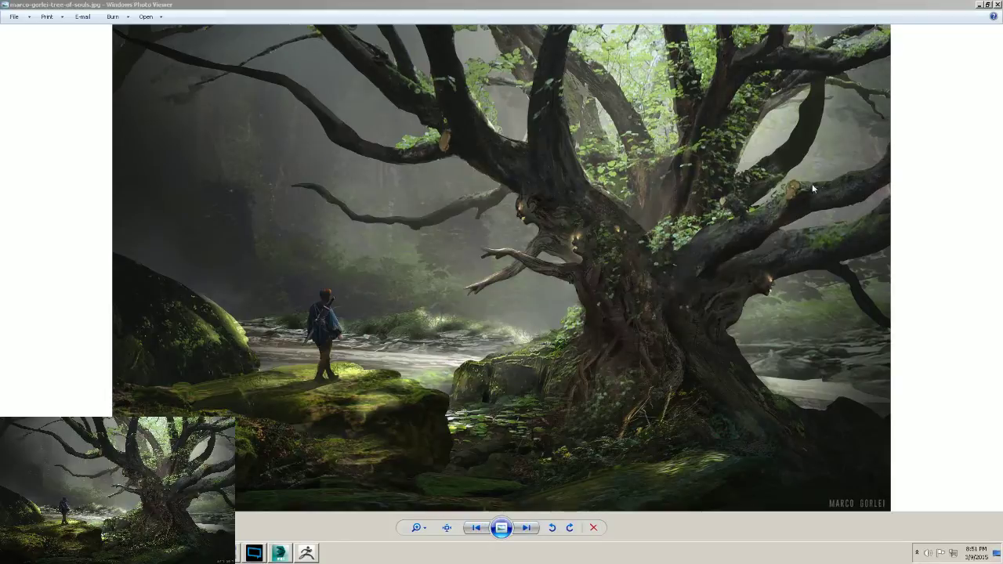
pyautogui.click(663, 253)
pyautogui.scroll(4, 610, 272)
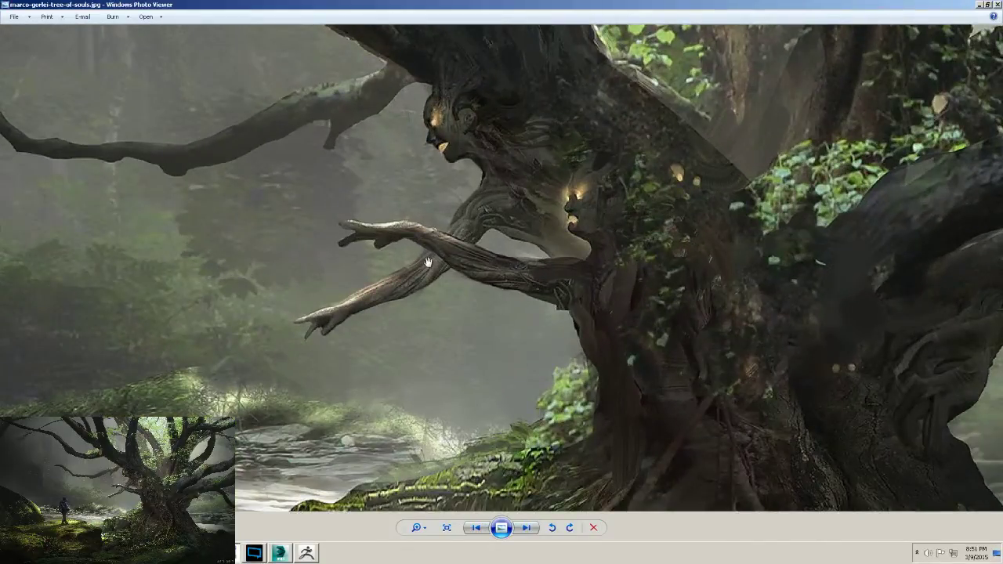
pyautogui.moveTo(510, 111); pyautogui.dragTo(522, 286)
pyautogui.moveTo(310, 242); pyautogui.dragTo(493, 321)
pyautogui.moveTo(369, 310); pyautogui.dragTo(468, 321)
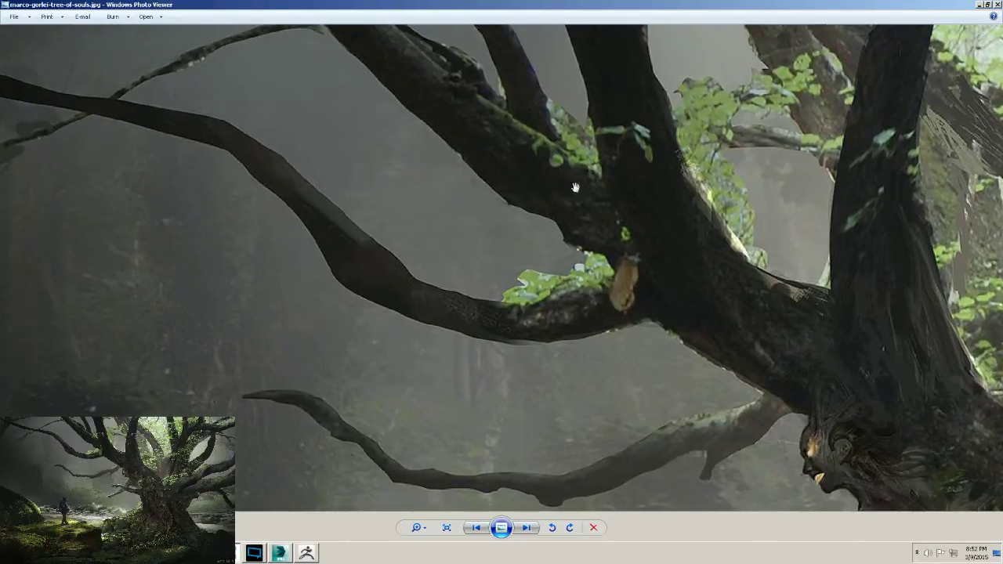
pyautogui.moveTo(703, 259); pyautogui.dragTo(646, 285)
pyautogui.moveTo(828, 362); pyautogui.dragTo(674, 343)
# Examine the tree base, mossy rocks and foreground vegetation around the figure in the reference image.
pyautogui.scroll(-1, 683, 400)
pyautogui.moveTo(688, 409); pyautogui.dragTo(626, 299)
pyautogui.moveTo(706, 377); pyautogui.dragTo(526, 257)
pyautogui.moveTo(666, 431); pyautogui.dragTo(543, 196)
pyautogui.moveTo(533, 310); pyautogui.dragTo(566, 216)
pyautogui.moveTo(464, 276); pyautogui.dragTo(658, 342)
pyautogui.moveTo(391, 332); pyautogui.dragTo(708, 257)
pyautogui.moveTo(441, 347); pyautogui.dragTo(533, 336)
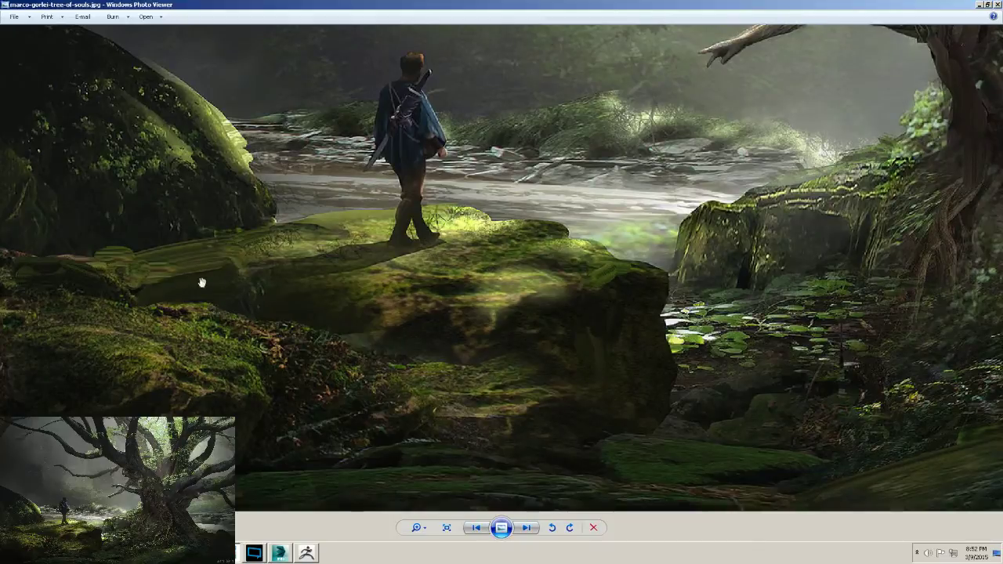
pyautogui.moveTo(616, 383); pyautogui.dragTo(646, 380)
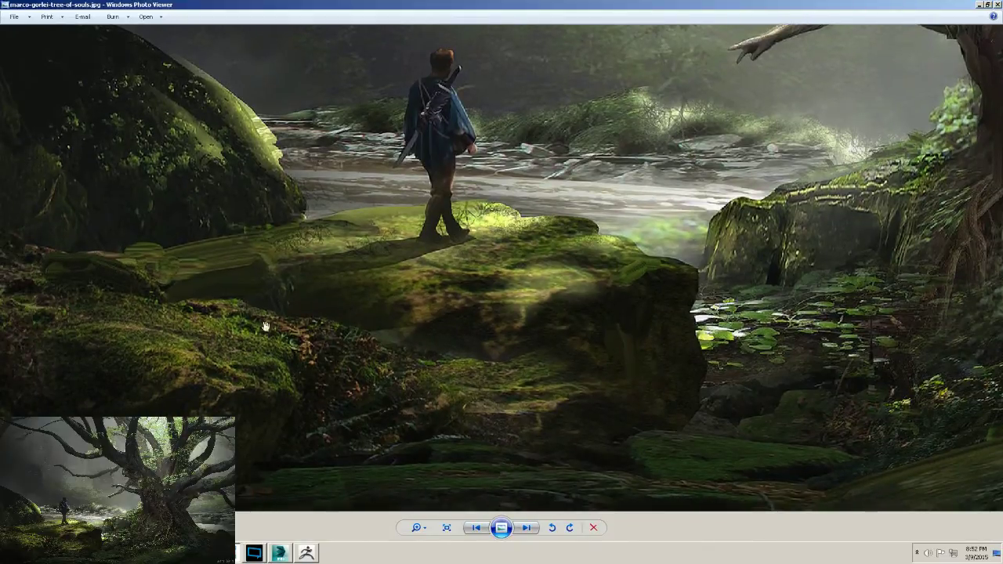
# Examine the figure, the river background and the full tree composition in the reference painting.
pyautogui.moveTo(341, 332); pyautogui.dragTo(638, 399)
pyautogui.moveTo(397, 352); pyautogui.dragTo(443, 354)
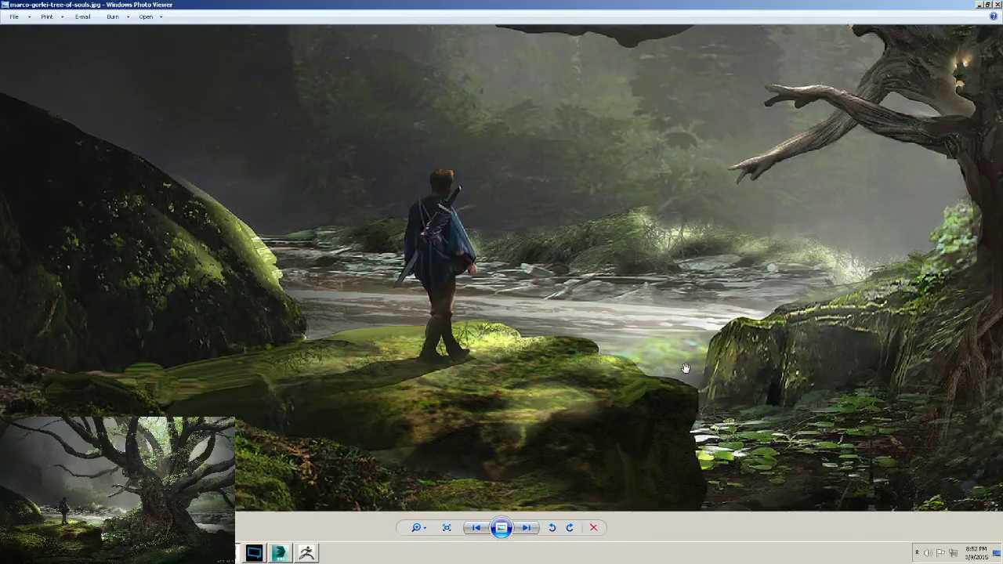
pyautogui.moveTo(798, 335); pyautogui.dragTo(698, 401)
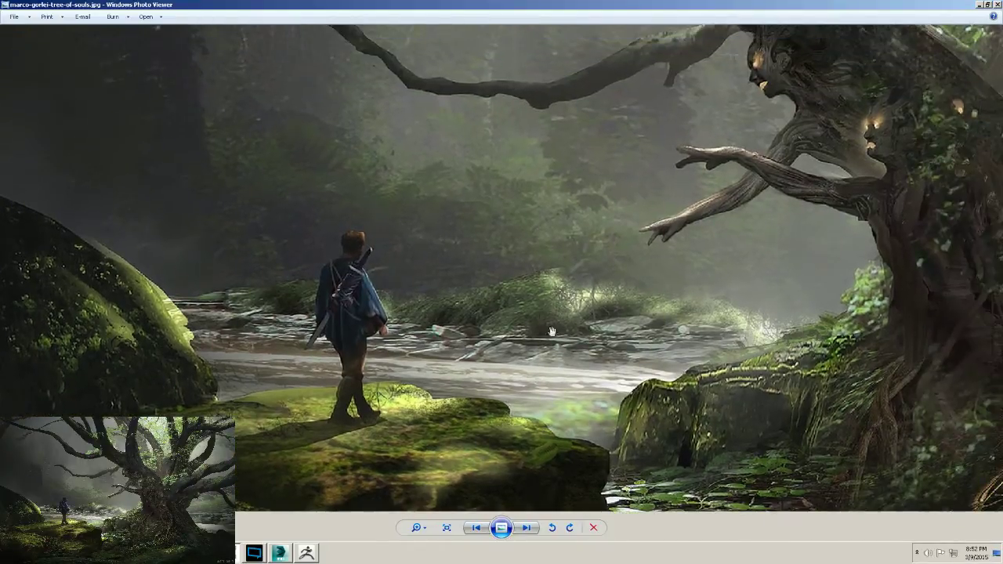
pyautogui.moveTo(734, 322); pyautogui.dragTo(607, 329)
pyautogui.scroll(-3, 607, 328)
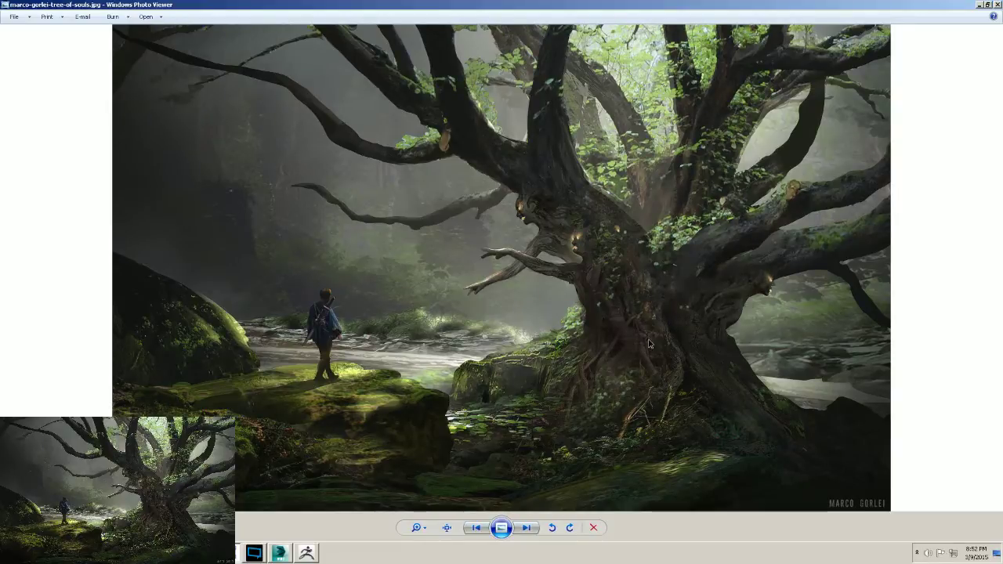
pyautogui.scroll(1, 650, 342)
pyautogui.moveTo(710, 314); pyautogui.dragTo(651, 313)
pyautogui.moveTo(702, 338); pyautogui.dragTo(673, 307)
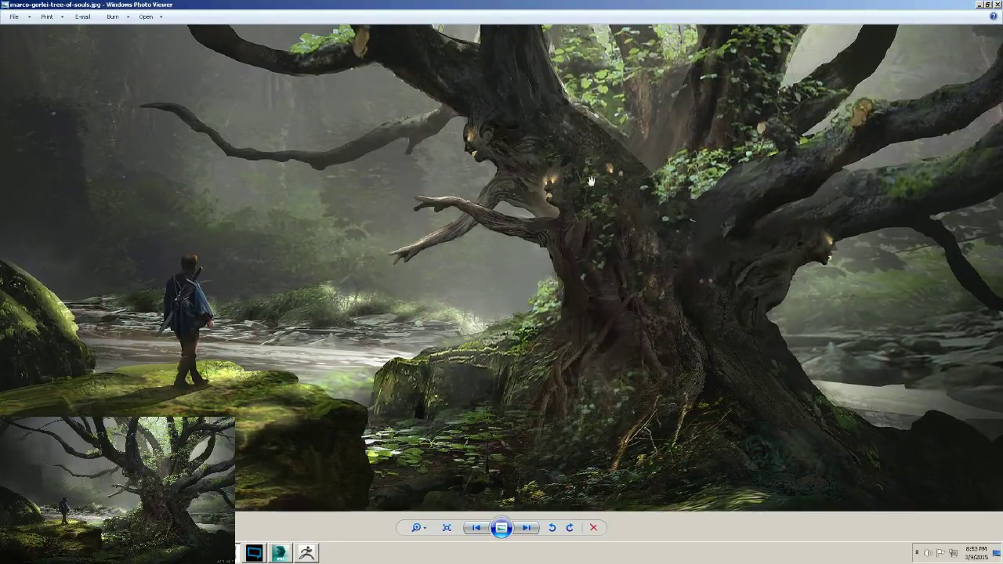
# Examine the upper branches, glowing trunk faces and exposed roots of the painted tree up close.
pyautogui.moveTo(592, 182); pyautogui.dragTo(608, 251)
pyautogui.moveTo(546, 192); pyautogui.dragTo(563, 214)
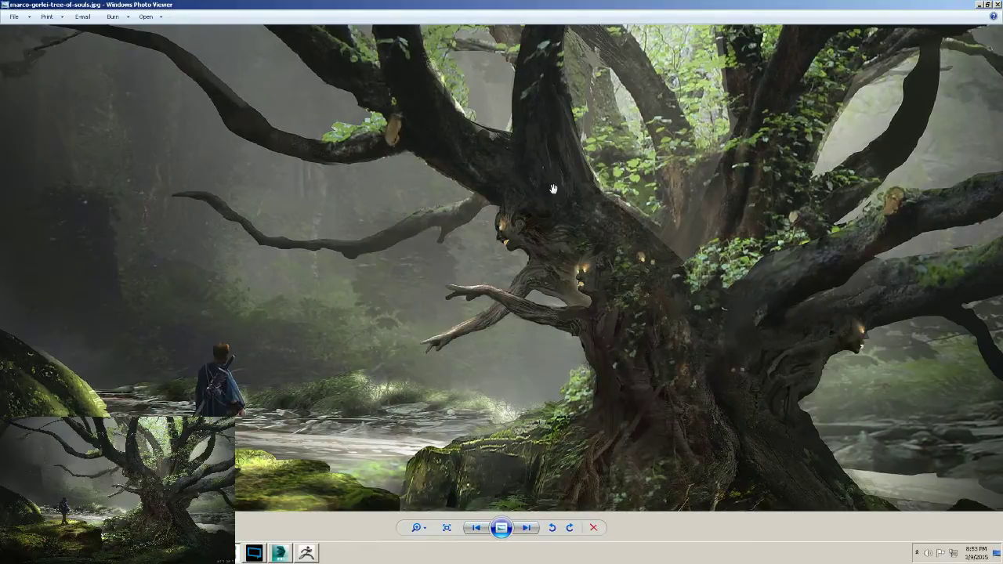
pyautogui.moveTo(571, 211); pyautogui.dragTo(569, 273)
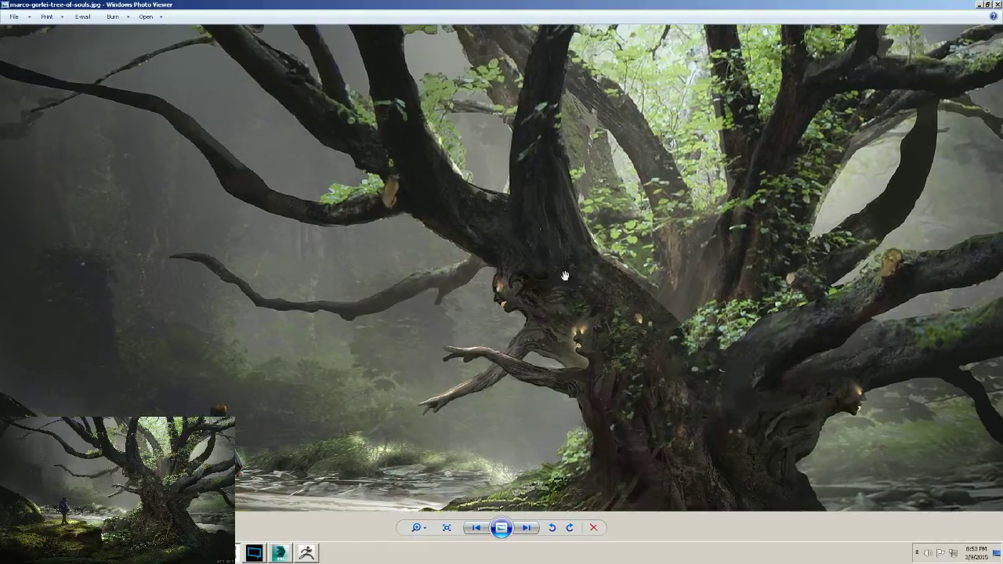
pyautogui.moveTo(657, 295); pyautogui.dragTo(627, 289)
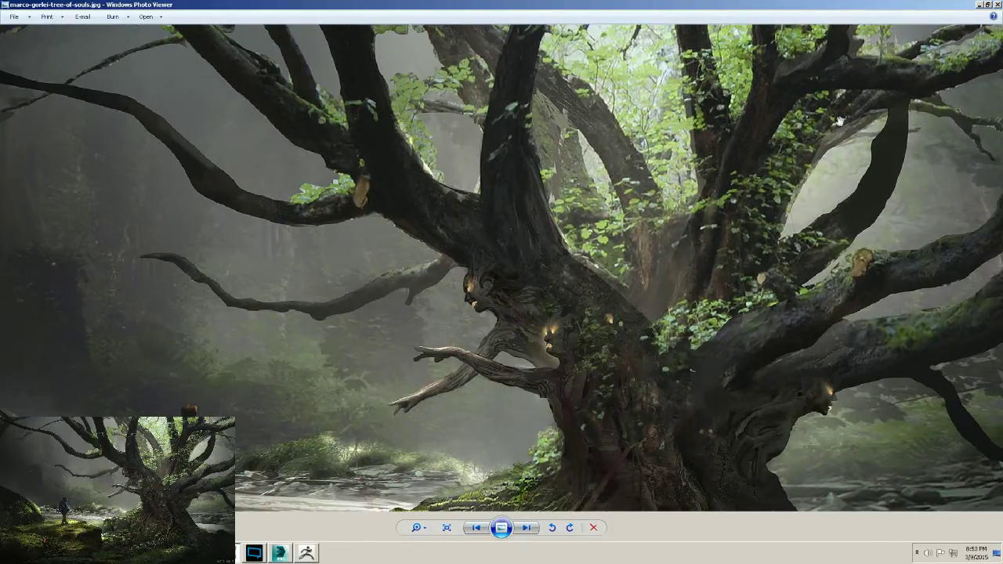
pyautogui.moveTo(673, 356); pyautogui.dragTo(671, 223)
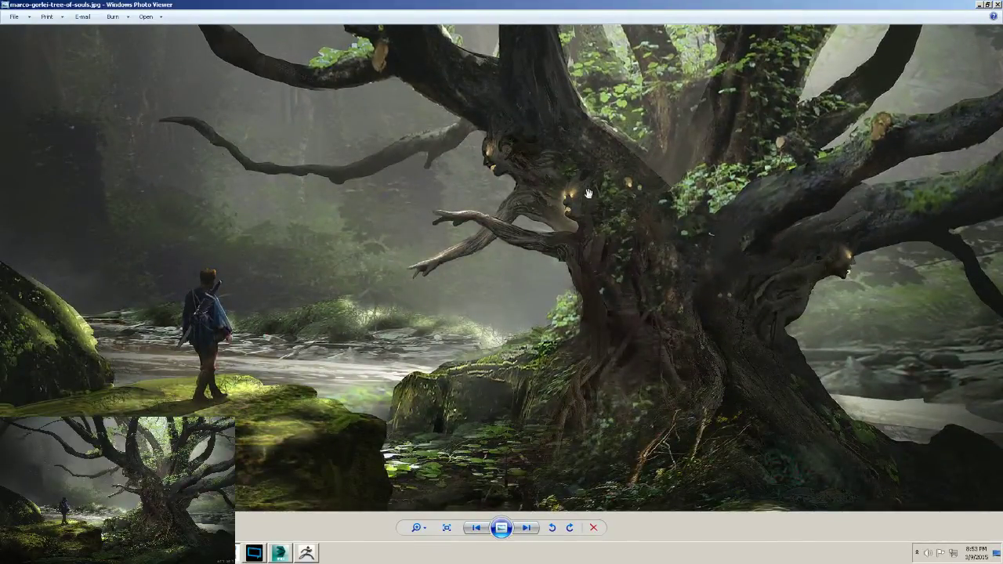
pyautogui.moveTo(563, 153); pyautogui.dragTo(603, 230)
pyautogui.moveTo(504, 179); pyautogui.dragTo(536, 211)
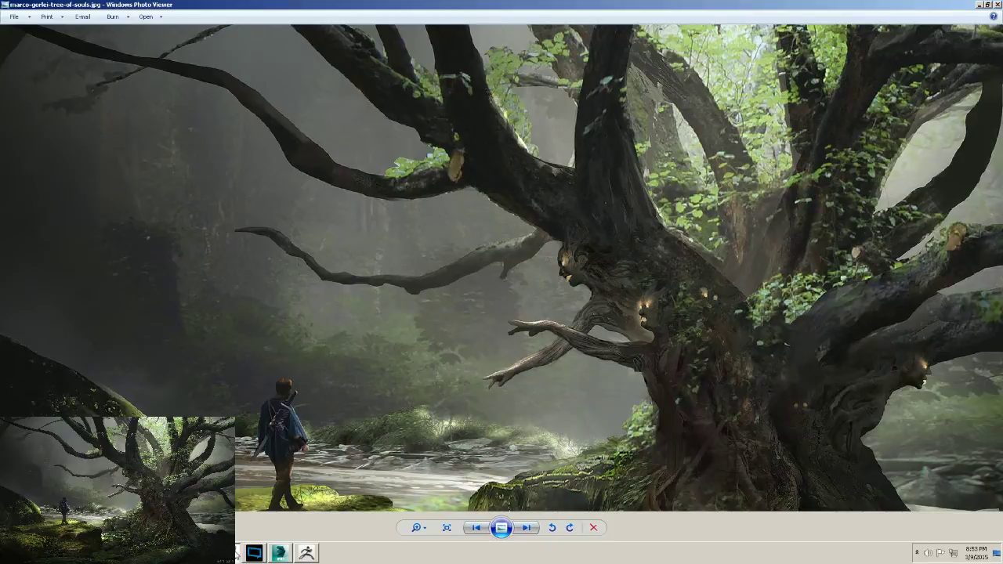
# Switch to the Chrome browser and search Google for "southern oak trees".
pyautogui.click(228, 553)
pyautogui.click(226, 531)
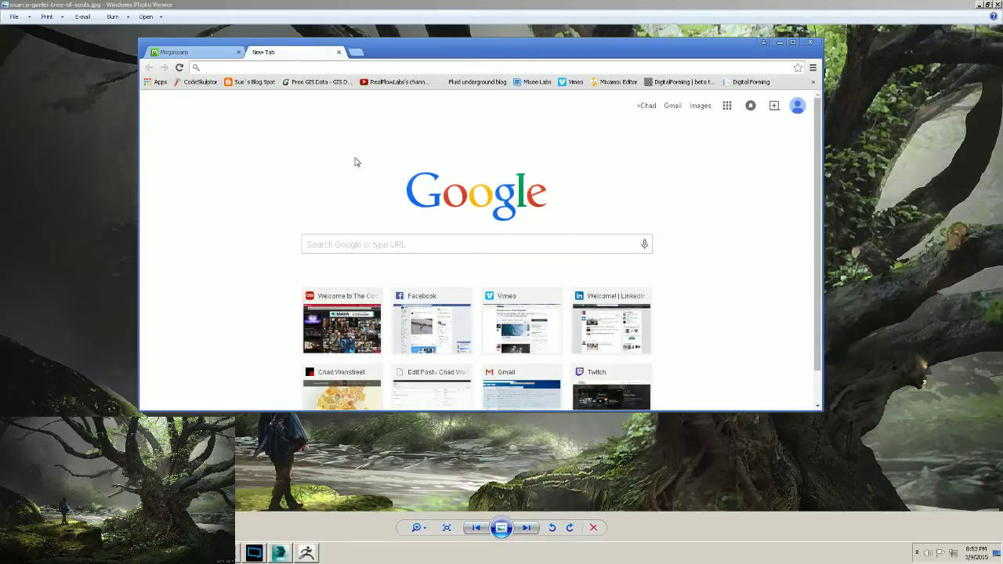
pyautogui.click(348, 245)
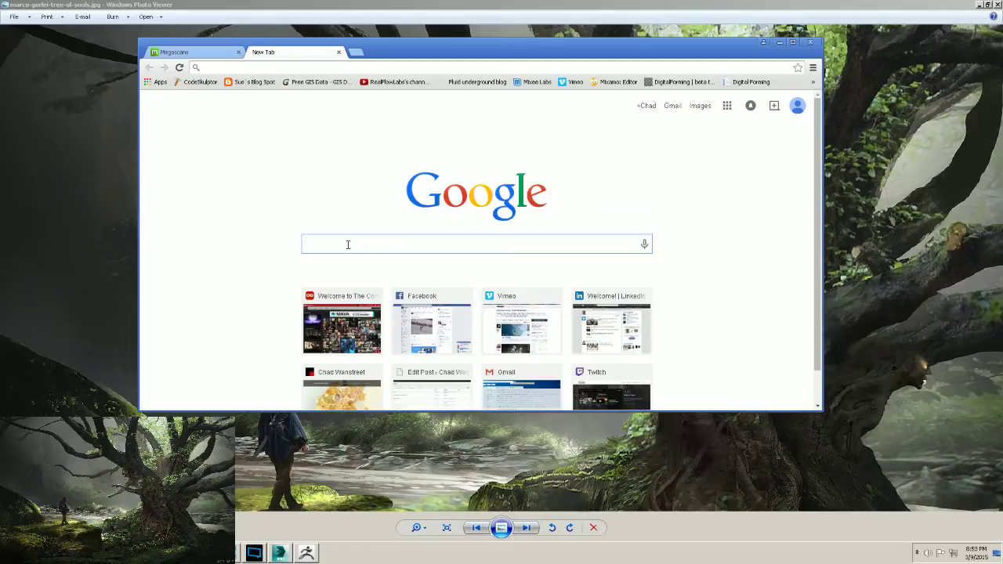
pyautogui.write('sou')
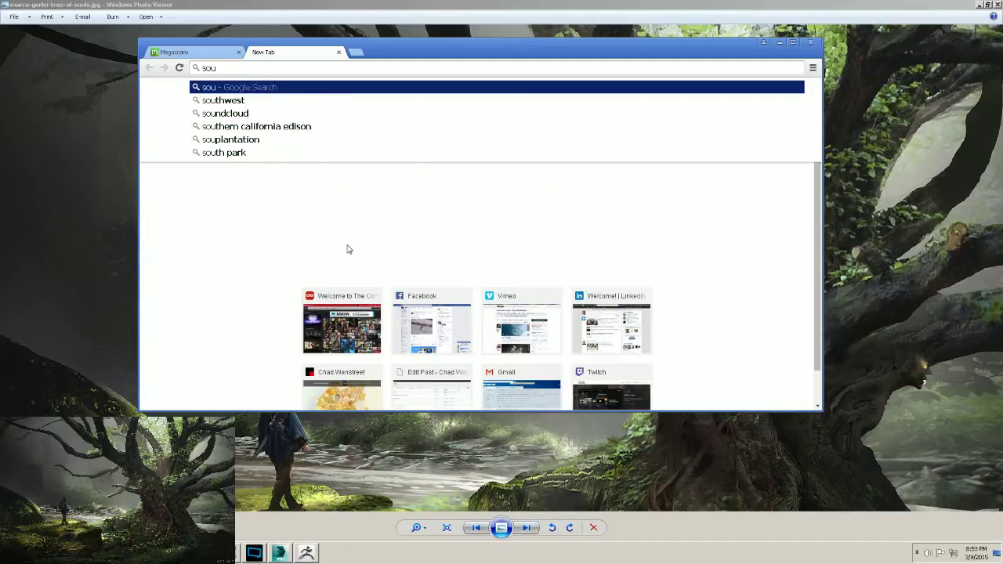
pyautogui.write('thern o')
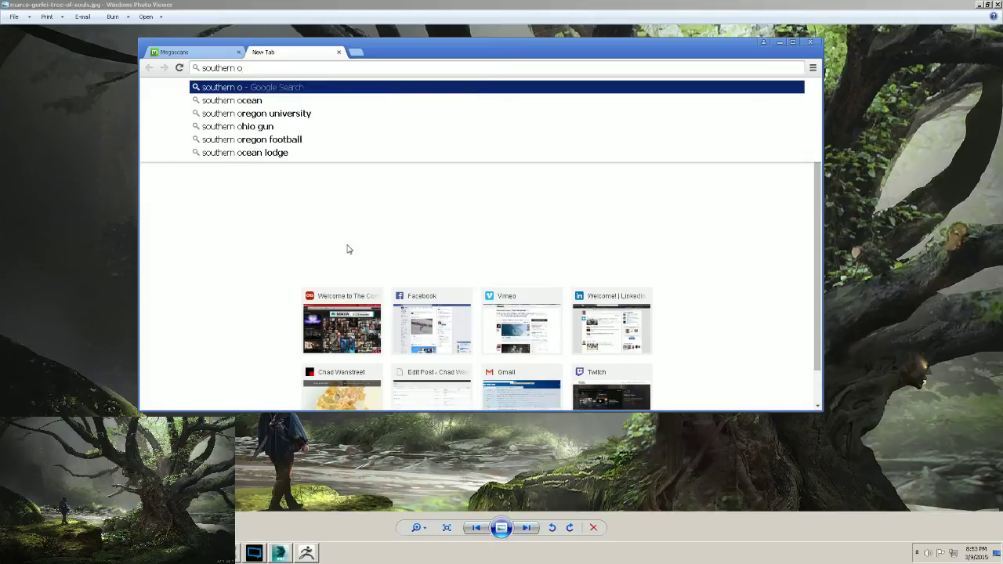
pyautogui.write('ak tre')
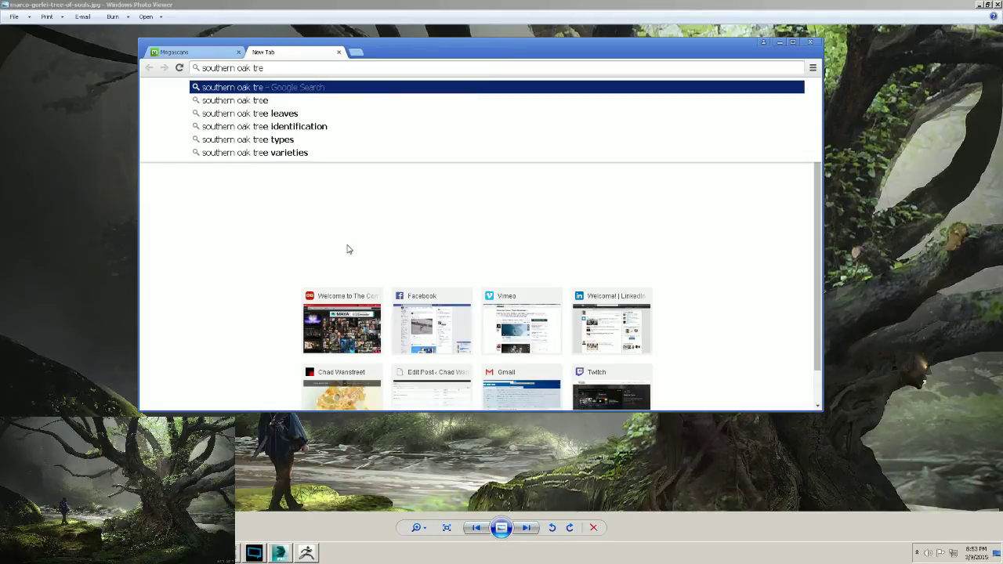
pyautogui.write('e')
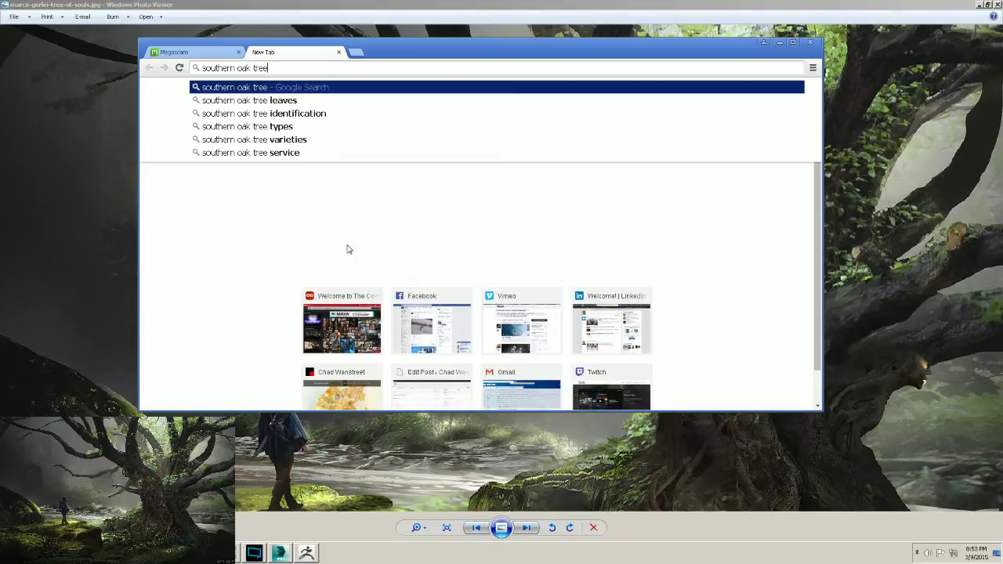
pyautogui.write('s')
pyautogui.press('Return')
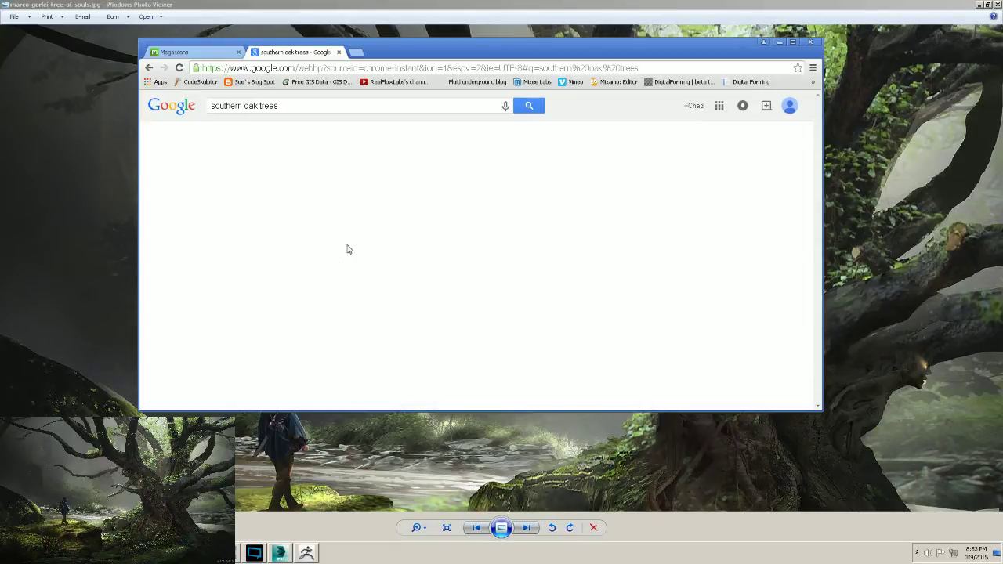
# Preview the historic Angel live oak photo in the image results and look through the other oak tree images.
pyautogui.moveTo(422, 52); pyautogui.dragTo(460, 50)
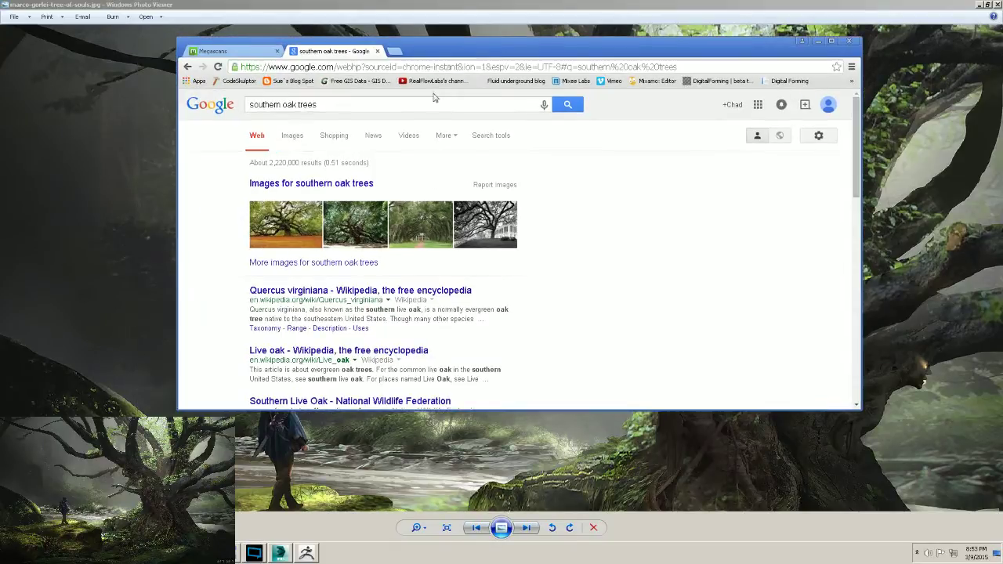
pyautogui.click(287, 232)
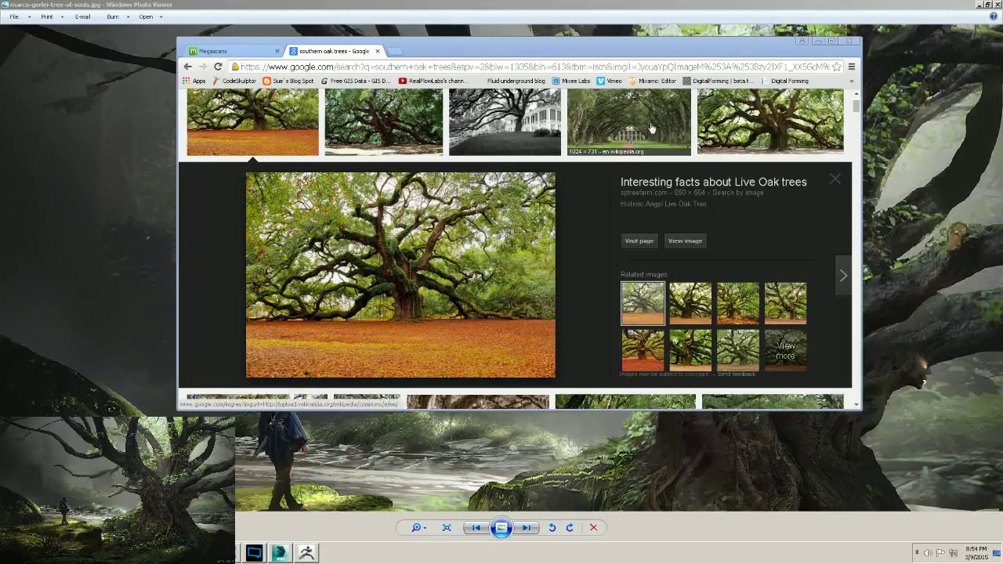
pyautogui.moveTo(606, 39); pyautogui.dragTo(537, 45)
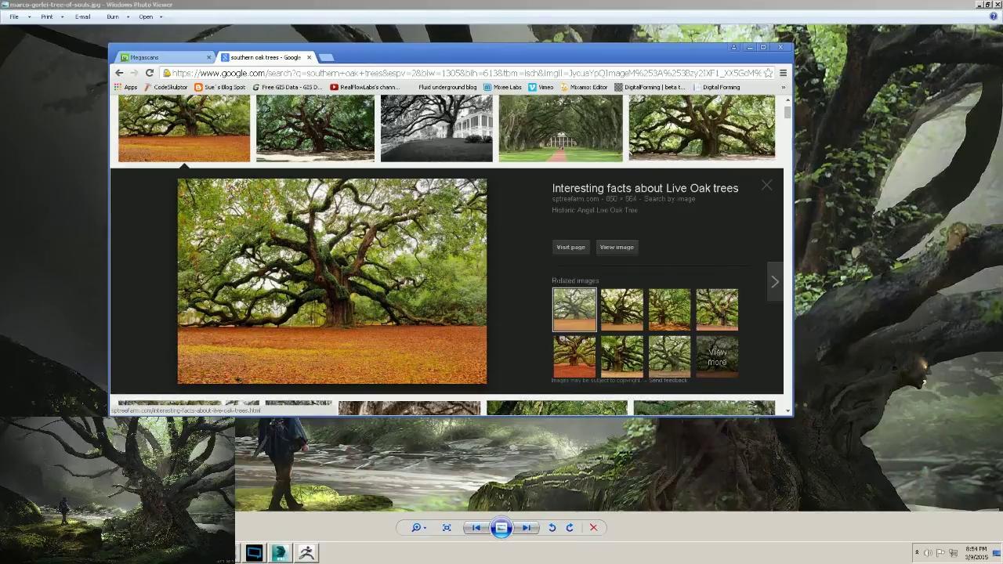
pyautogui.scroll(-2, 141, 278)
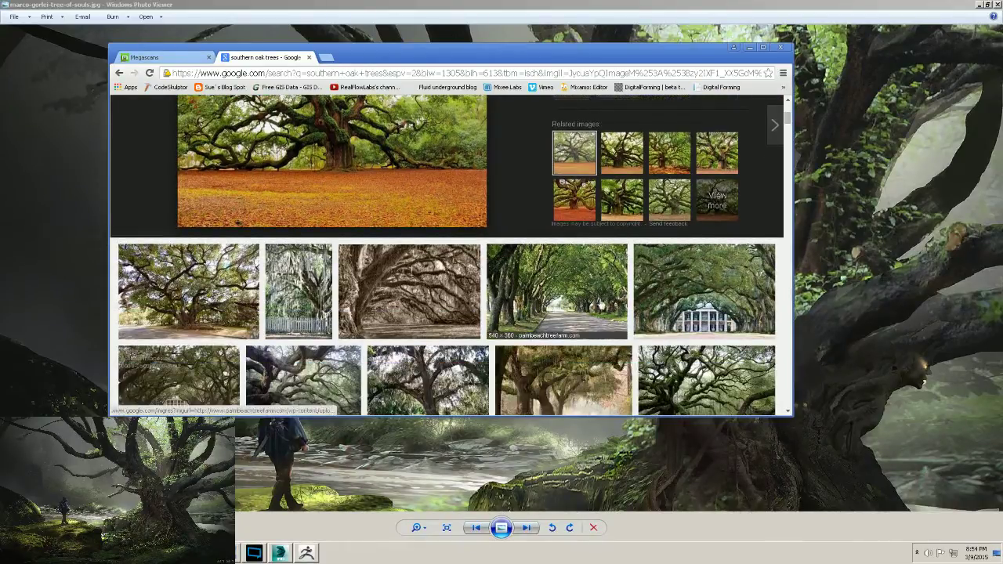
pyautogui.scroll(-2, 399, 300)
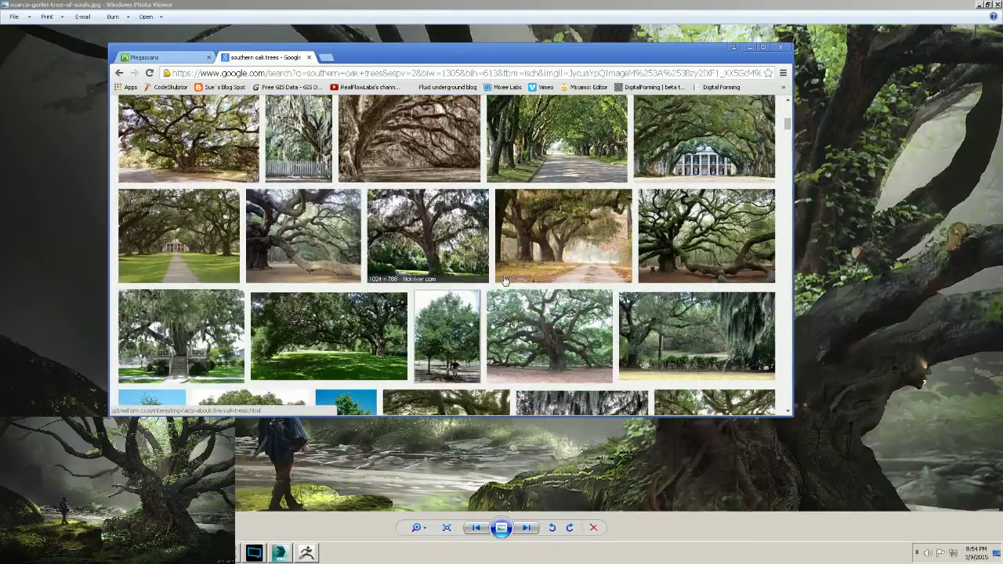
pyautogui.scroll(4, 713, 245)
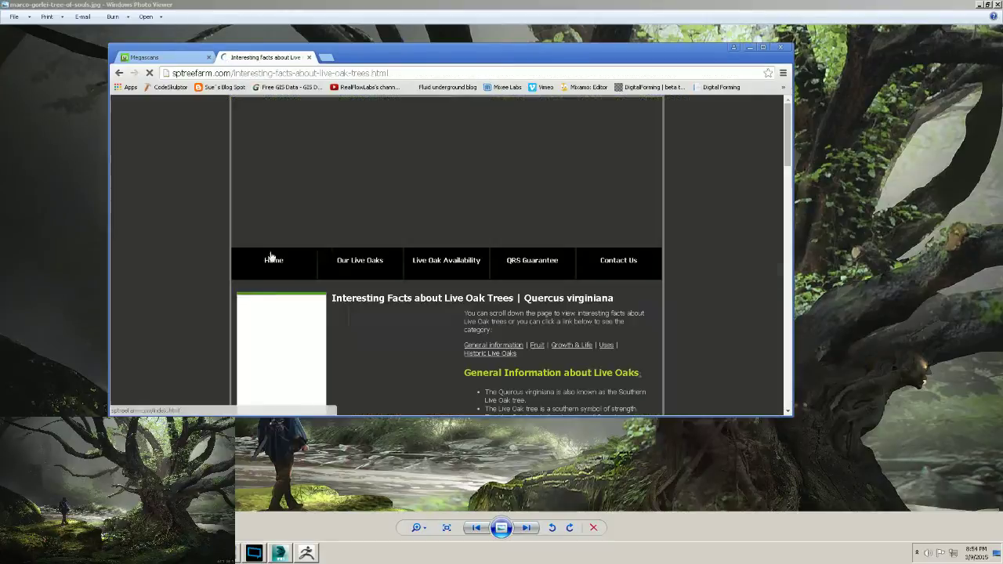
# Return from the live oak facts page to the image results and open the Angel oak photo by itself.
pyautogui.scroll(1, 277, 239)
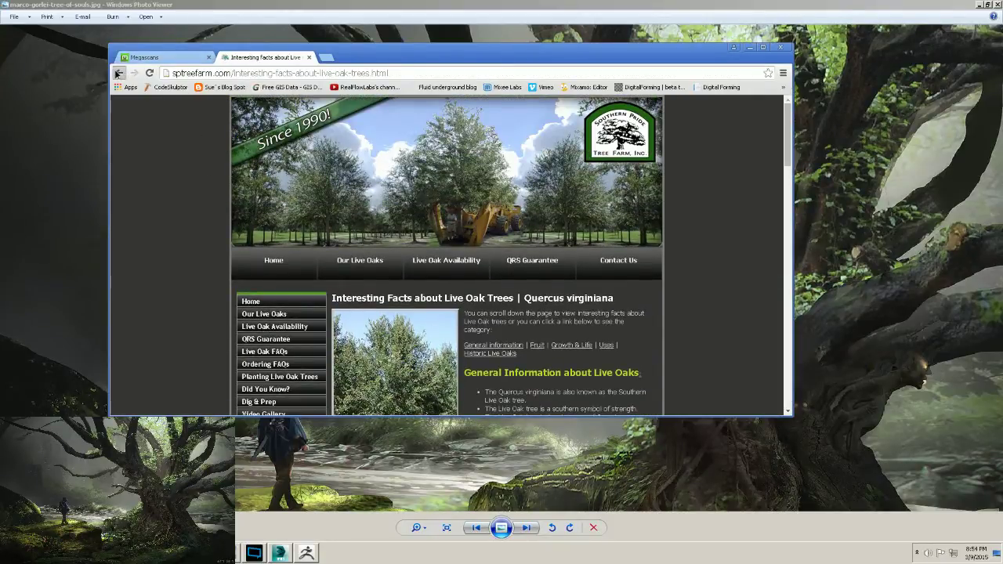
pyautogui.click(119, 73)
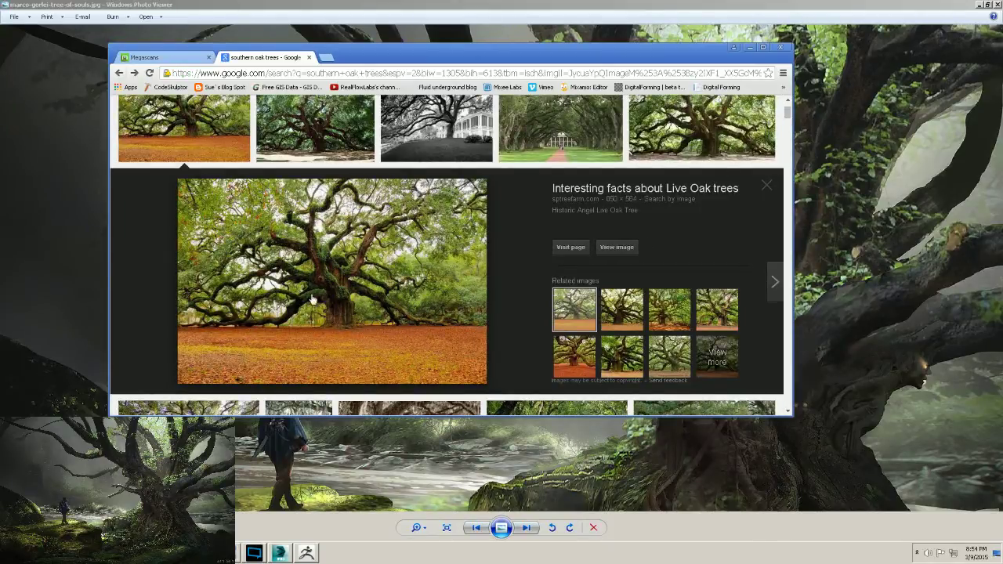
pyautogui.click(617, 247)
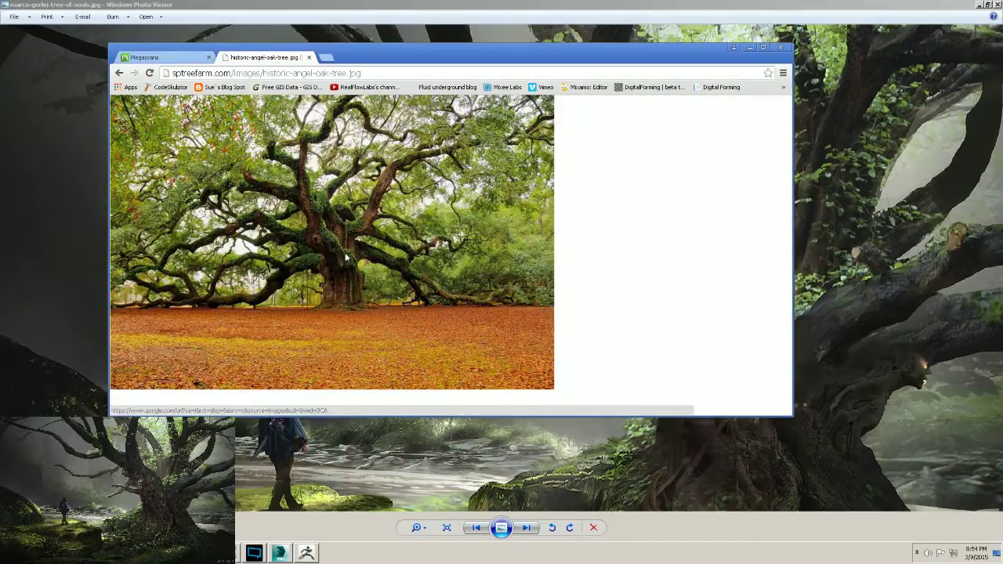
# Reposition the browser window over the painting to compare the Angel oak's branches with the reference tree.
pyautogui.moveTo(463, 65); pyautogui.dragTo(325, 257)
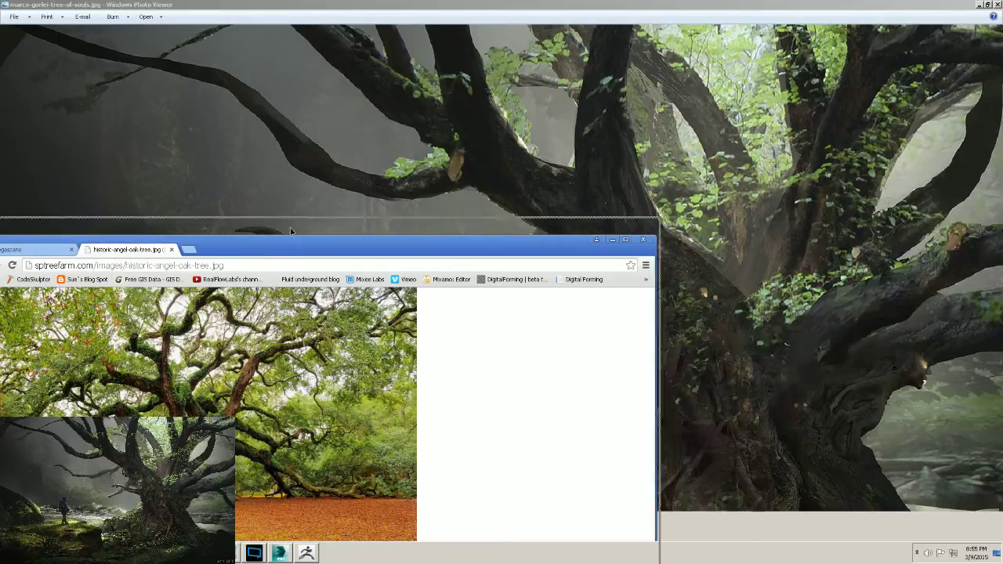
pyautogui.moveTo(281, 243); pyautogui.dragTo(299, 141)
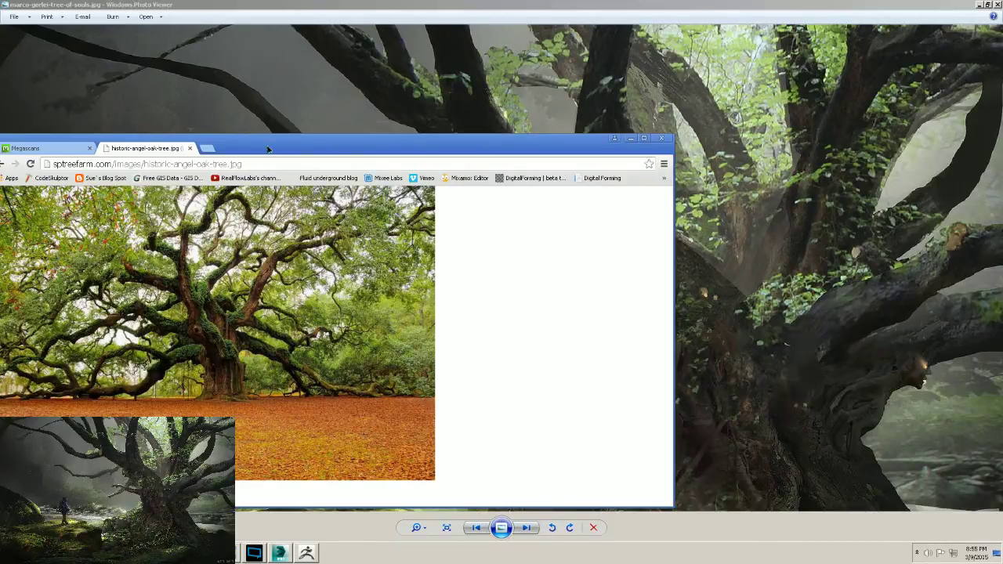
pyautogui.moveTo(267, 146); pyautogui.dragTo(312, 119)
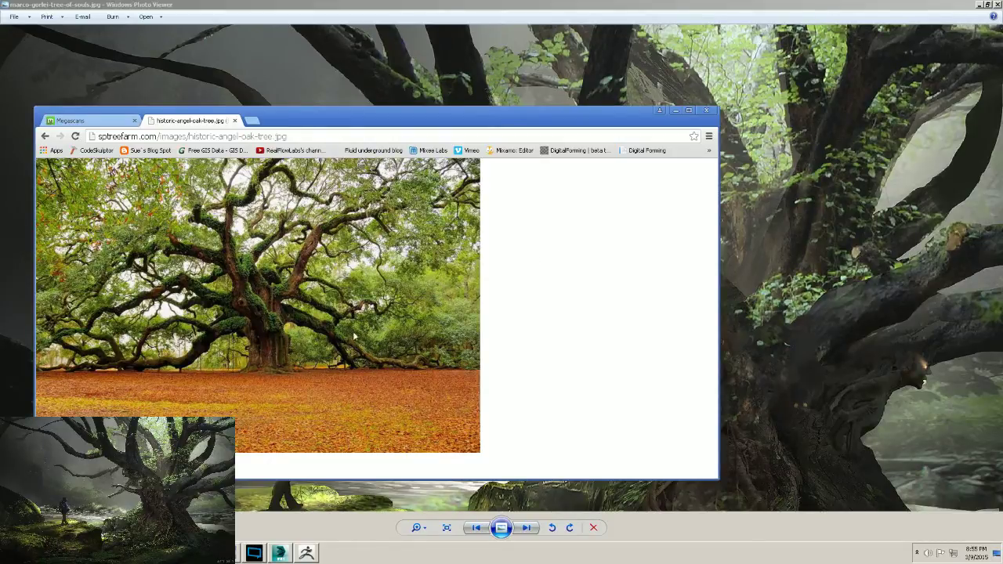
pyautogui.moveTo(351, 120); pyautogui.dragTo(440, 120)
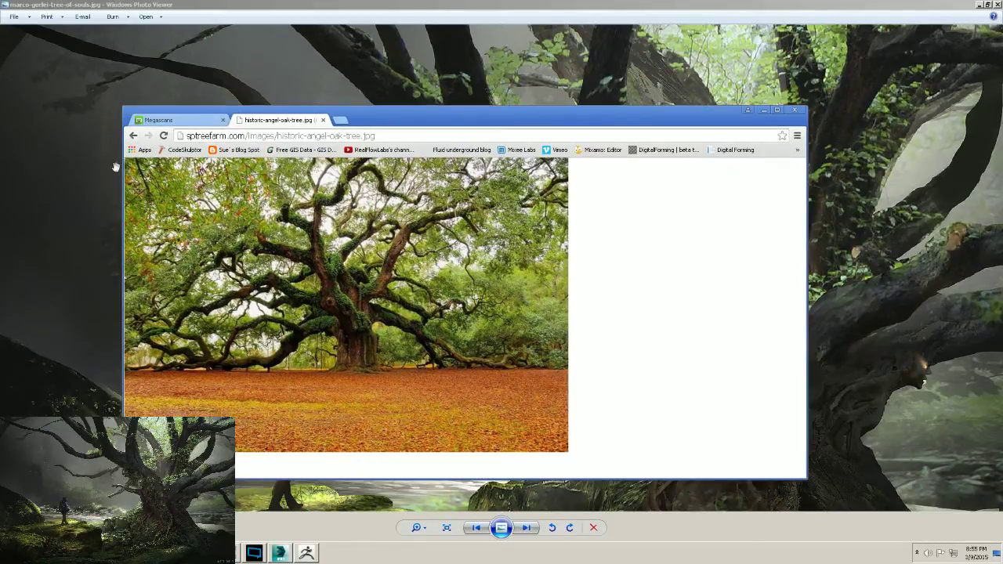
# Return to the southern oak trees image results and filter them to Large size.
pyautogui.click(133, 136)
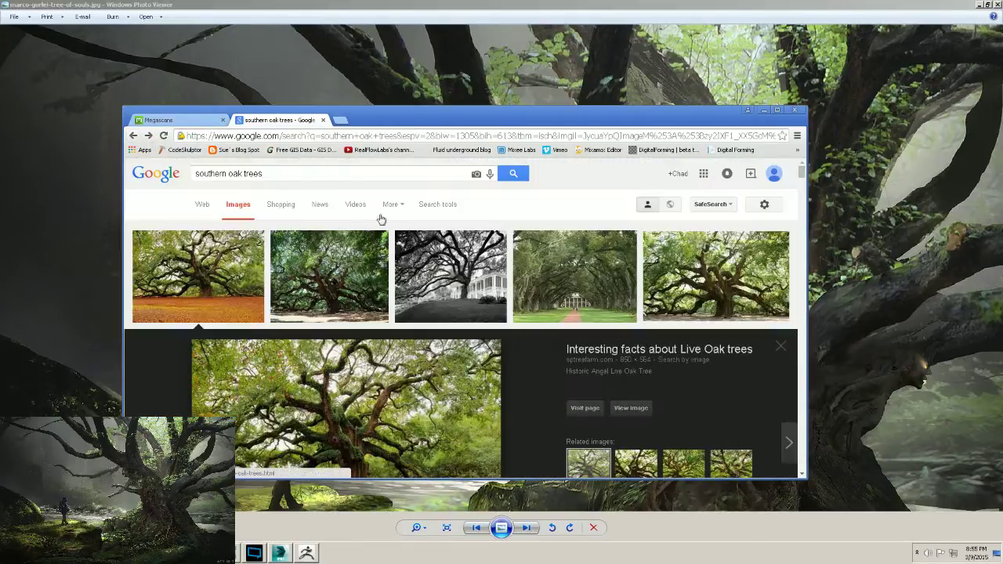
pyautogui.click(440, 204)
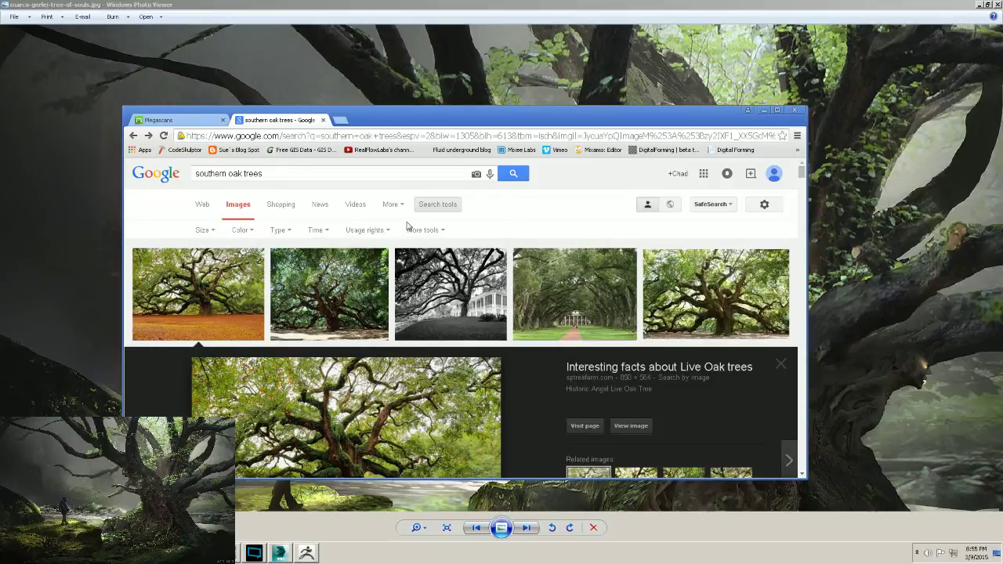
pyautogui.click(423, 229)
pyautogui.click(204, 229)
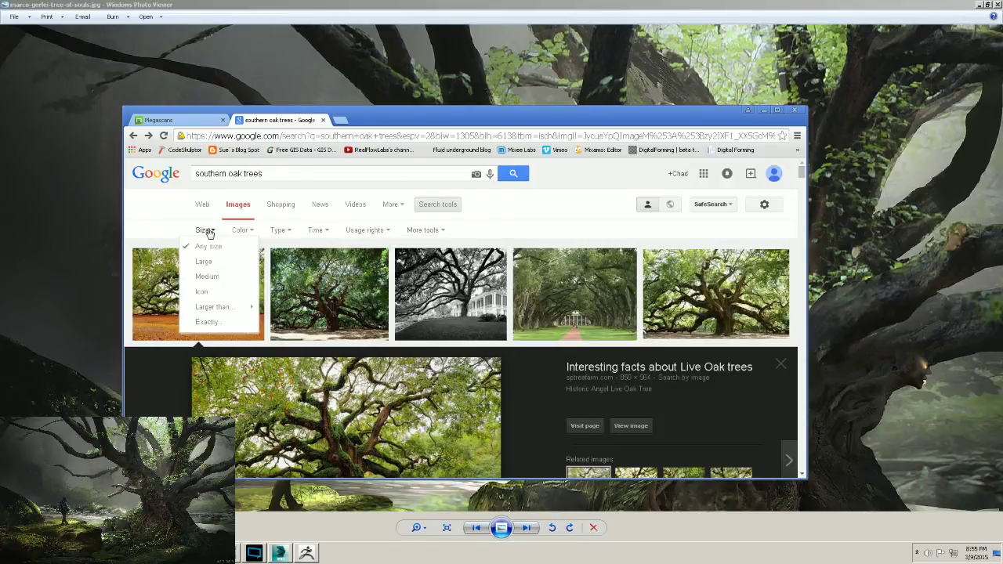
pyautogui.click(204, 260)
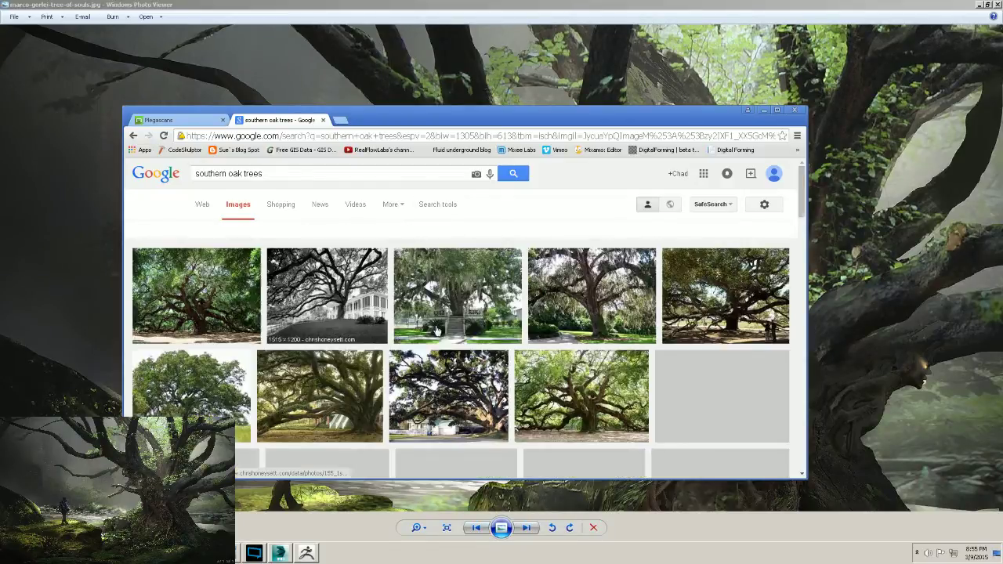
# Look through the large oak images and preview the misty oak grove photo with the thick flared trunk.
pyautogui.scroll(-2, 584, 403)
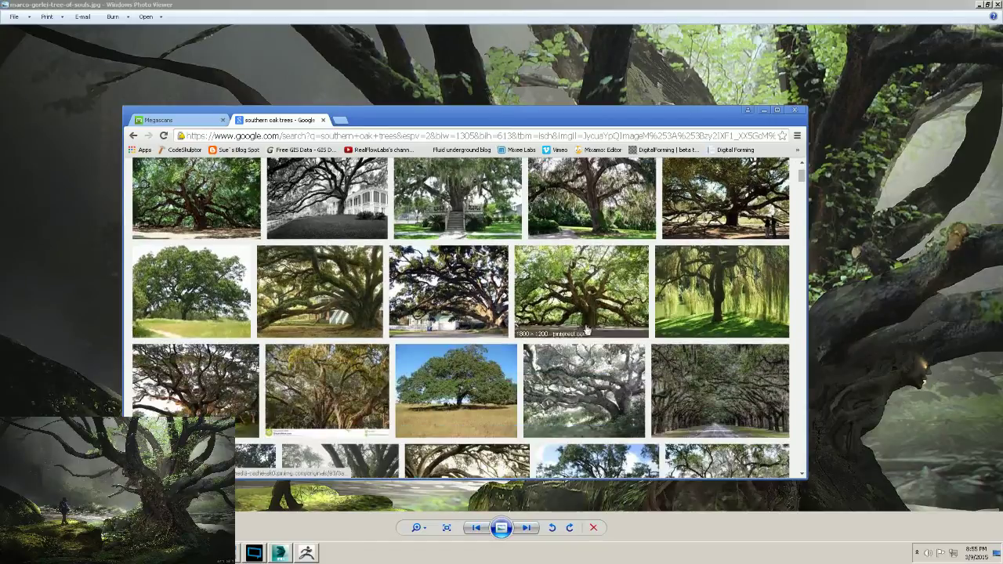
pyautogui.scroll(-1, 362, 331)
pyautogui.click(351, 404)
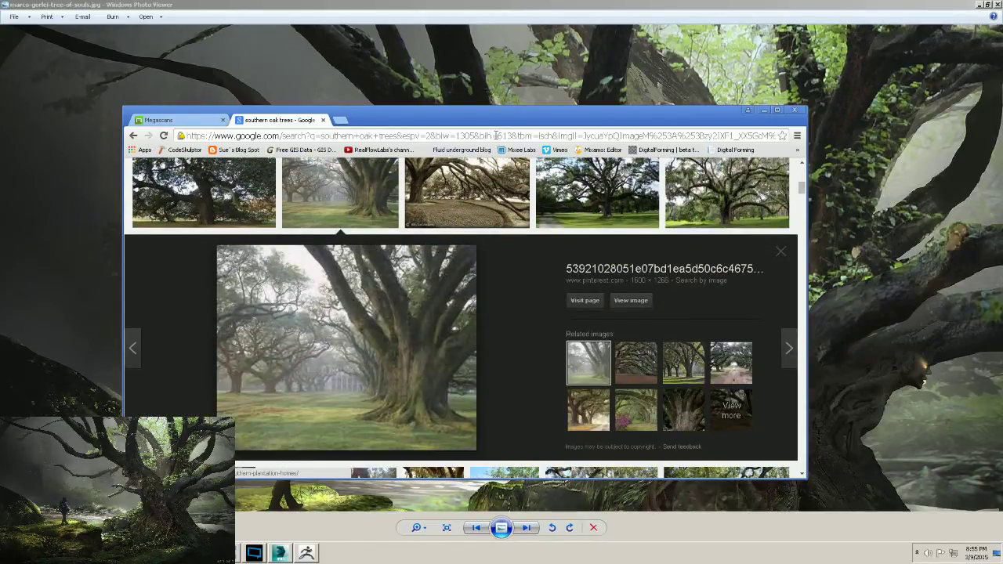
pyautogui.moveTo(546, 123); pyautogui.dragTo(387, 109)
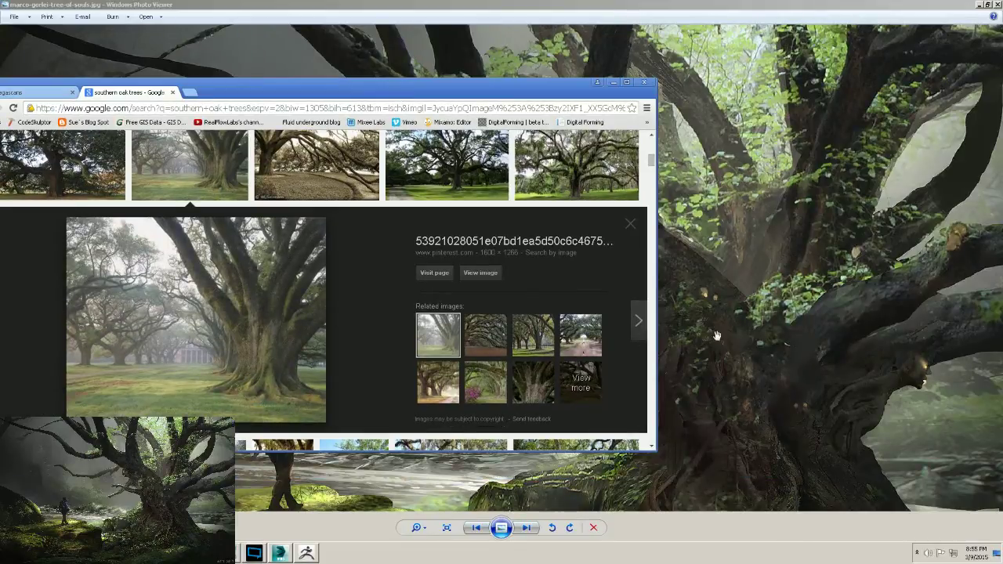
pyautogui.click(271, 342)
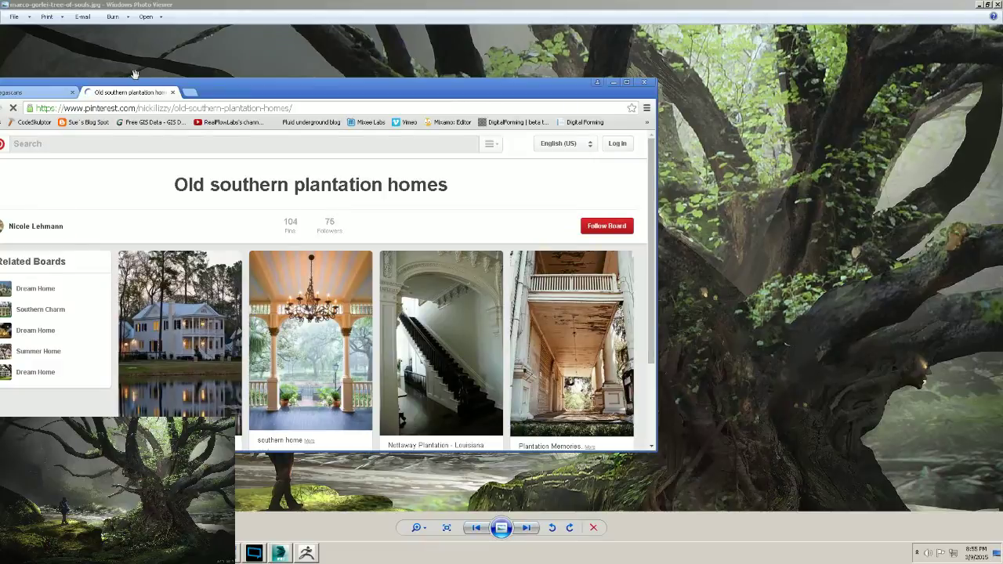
pyautogui.moveTo(141, 86); pyautogui.dragTo(274, 67)
pyautogui.click(117, 87)
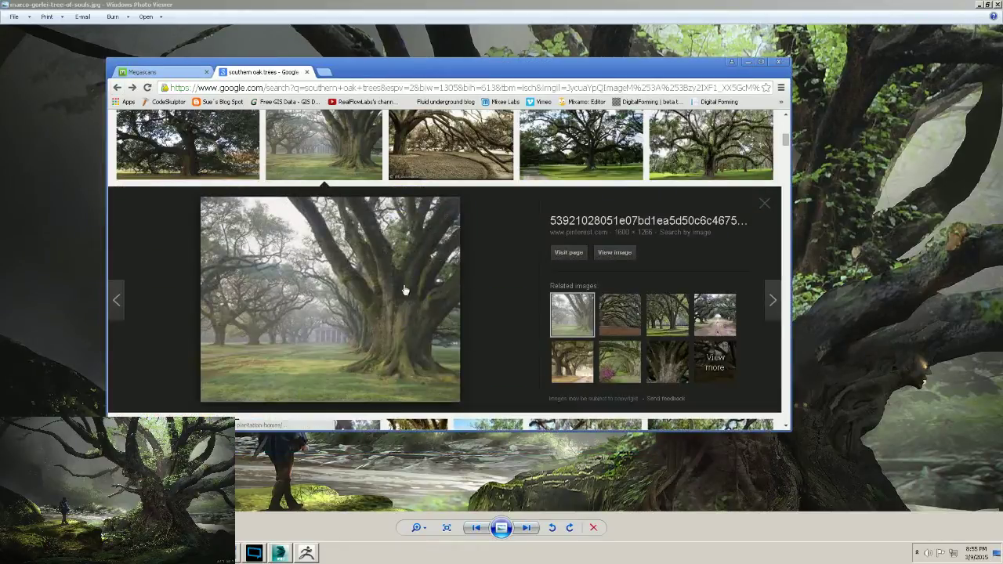
# Open the misty oak grove photo by itself and enlarge it to full size around the big tree.
pyautogui.click(616, 253)
pyautogui.click(402, 318)
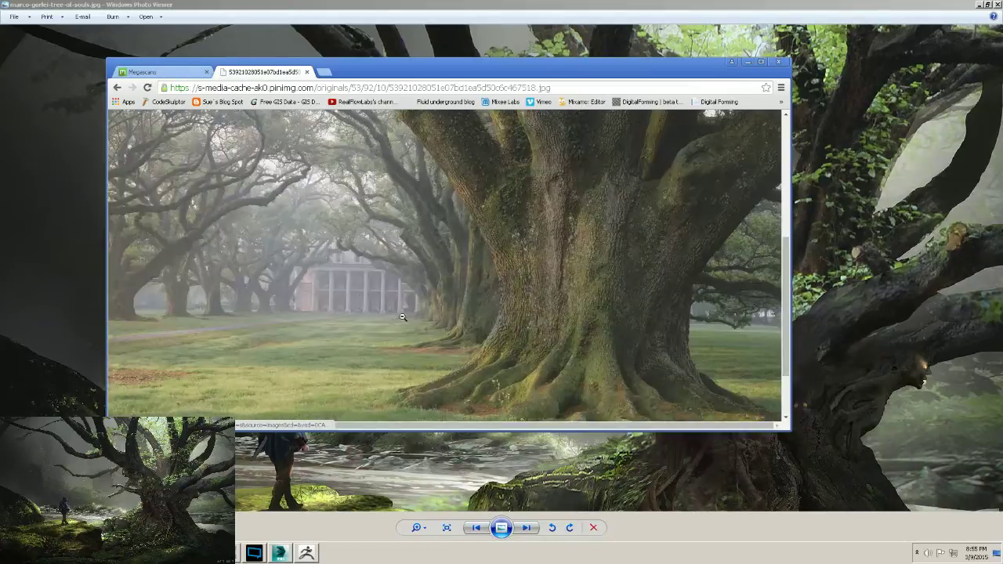
pyautogui.click(594, 274)
pyautogui.click(412, 259)
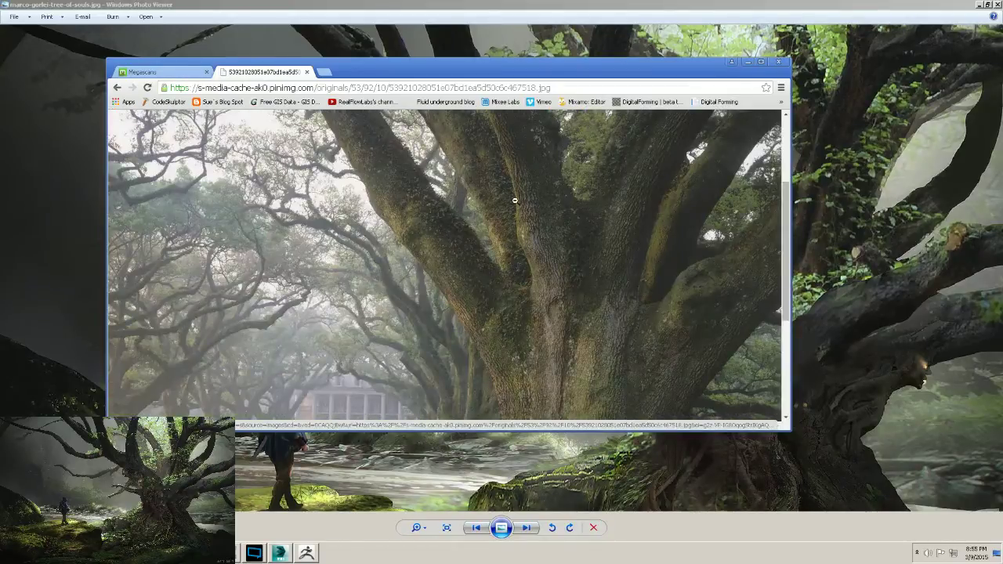
# Examine the enlarged oak photo from the spreading upper limbs down the trunk to the flared roots.
pyautogui.scroll(-2, 520, 221)
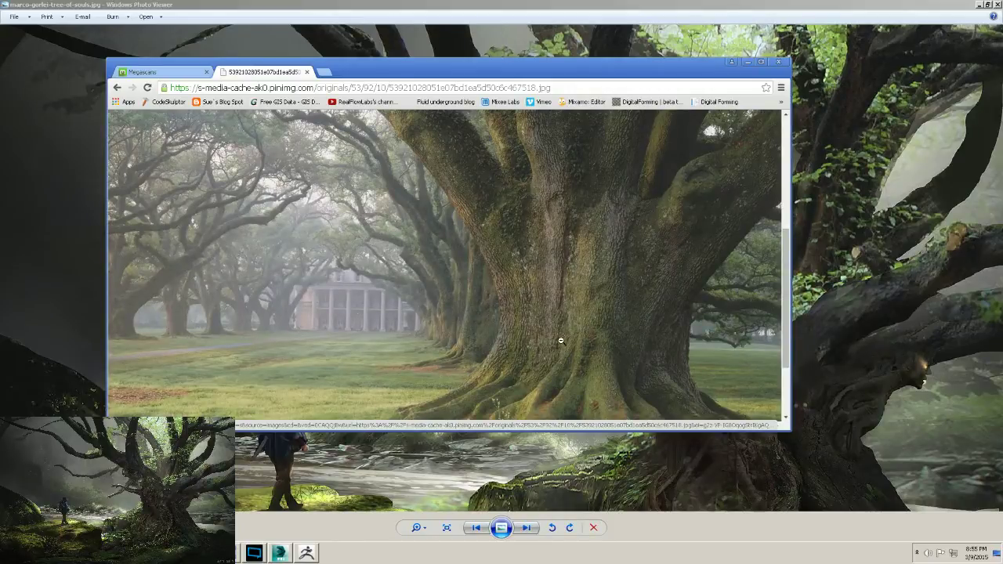
pyautogui.scroll(-2, 561, 341)
pyautogui.scroll(3, 580, 298)
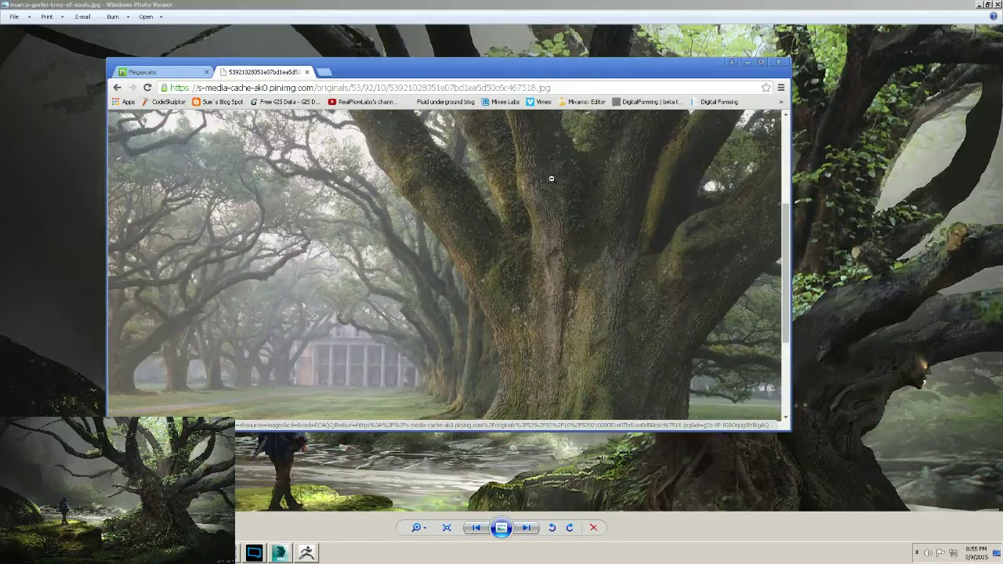
pyautogui.scroll(3, 547, 192)
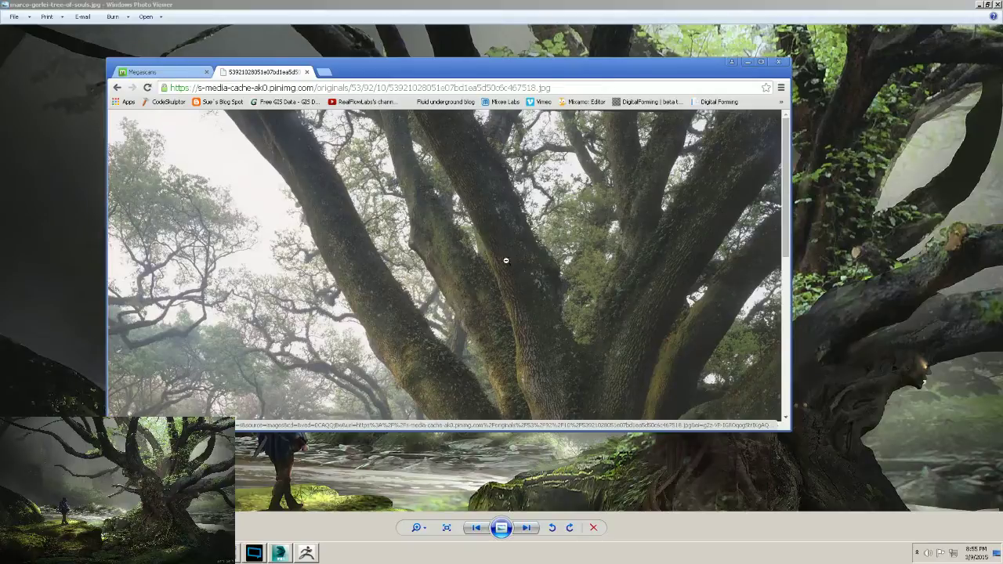
pyautogui.scroll(-3, 533, 315)
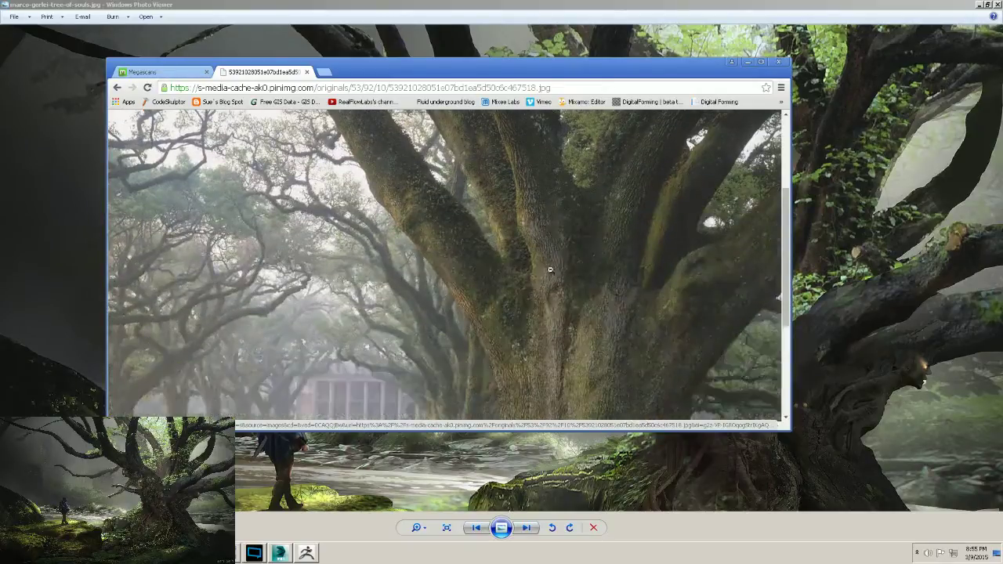
pyautogui.scroll(-2, 550, 270)
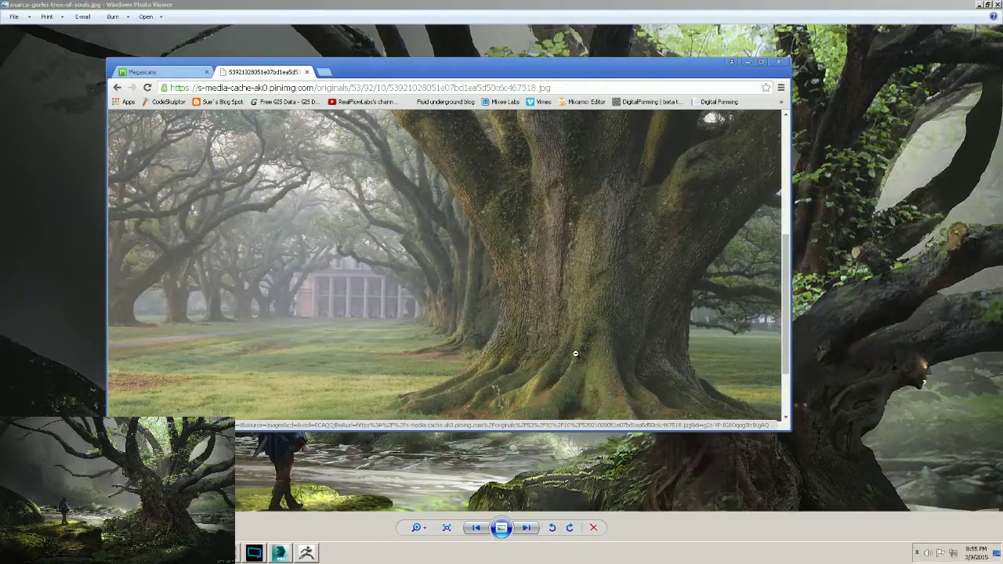
pyautogui.scroll(-2, 559, 340)
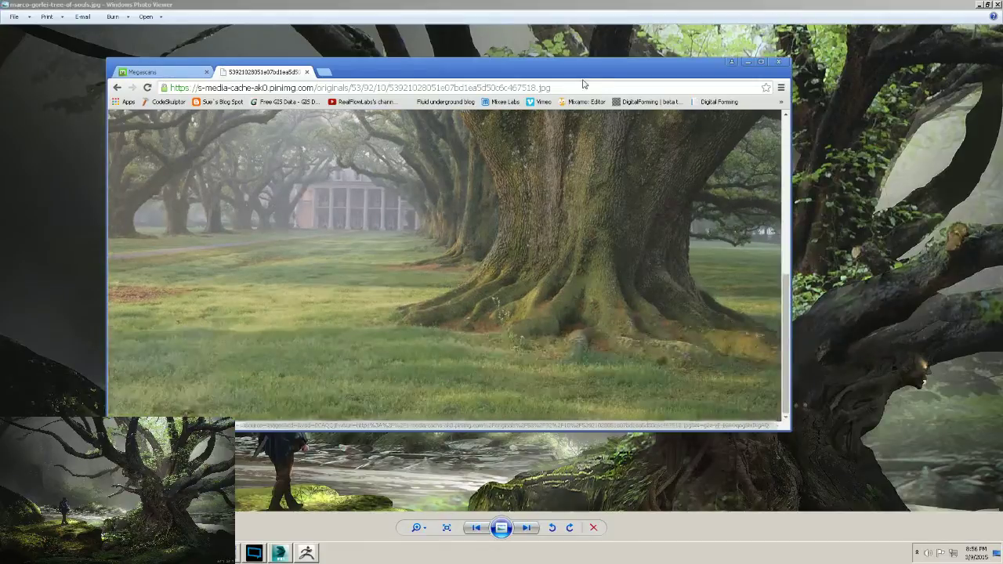
# Compare the oak photo's flared roots with the trunk base and roots of the tree in the reference painting.
pyautogui.moveTo(581, 73); pyautogui.dragTo(465, 48)
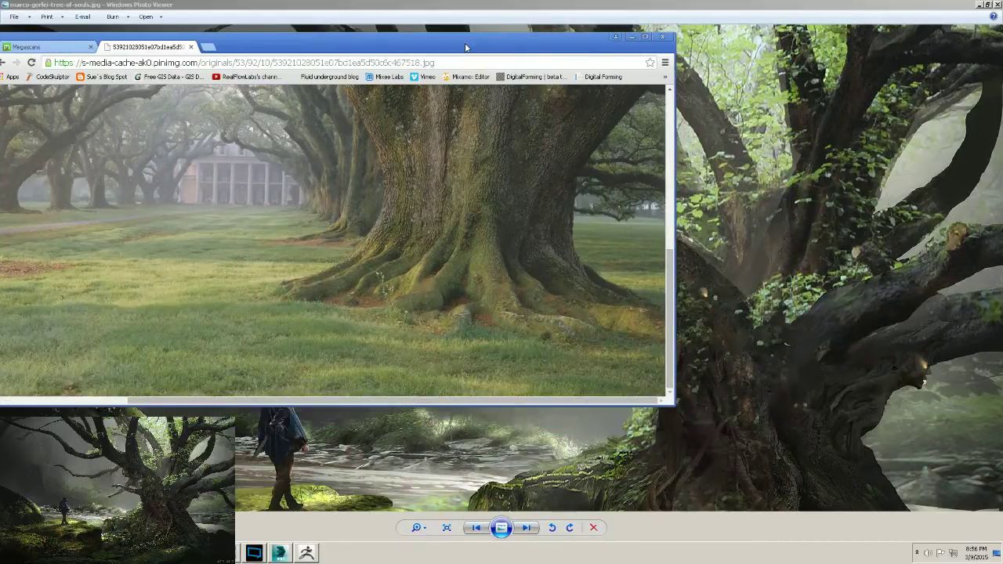
pyautogui.moveTo(457, 51); pyautogui.dragTo(437, 34)
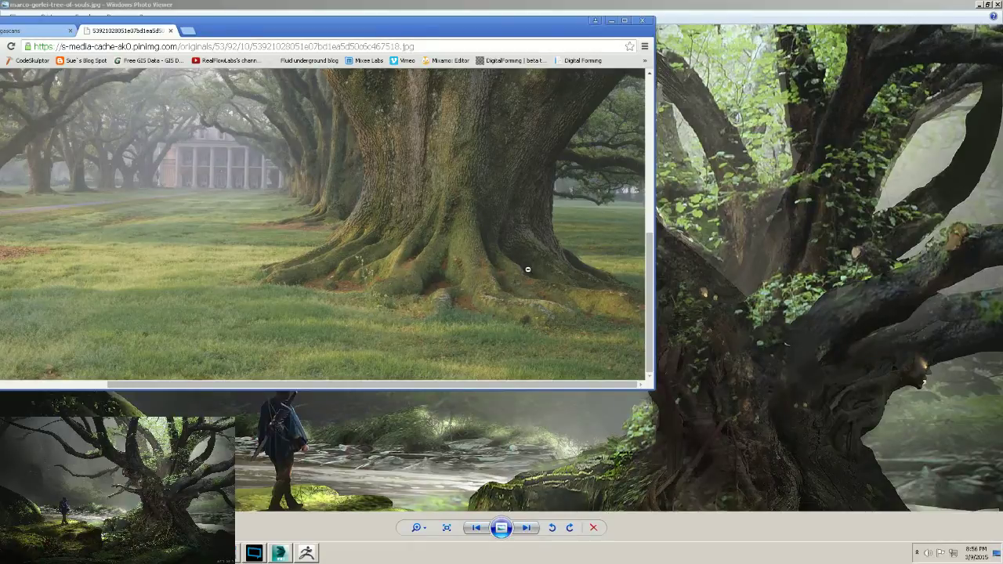
pyautogui.click(772, 342)
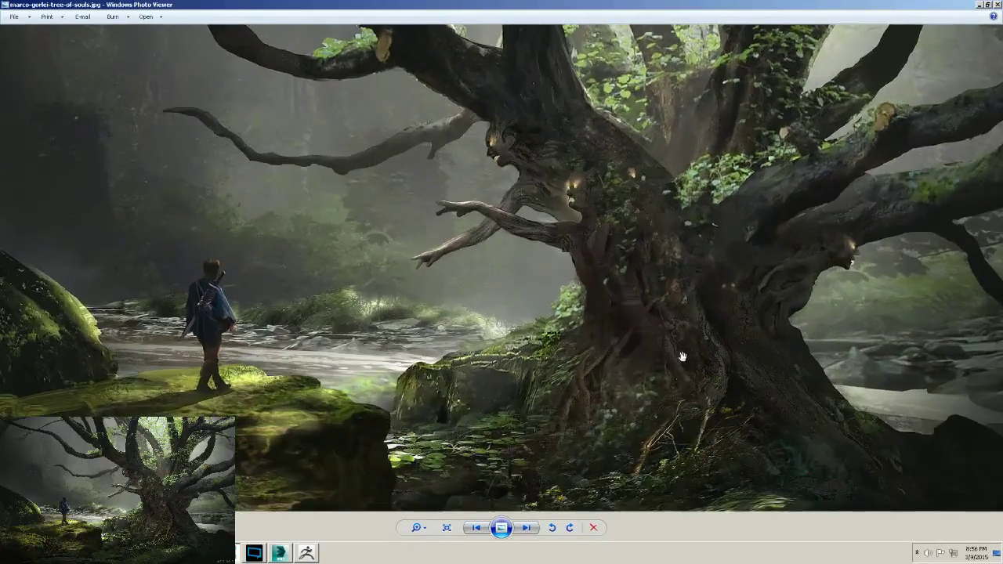
pyautogui.moveTo(684, 377); pyautogui.dragTo(666, 274)
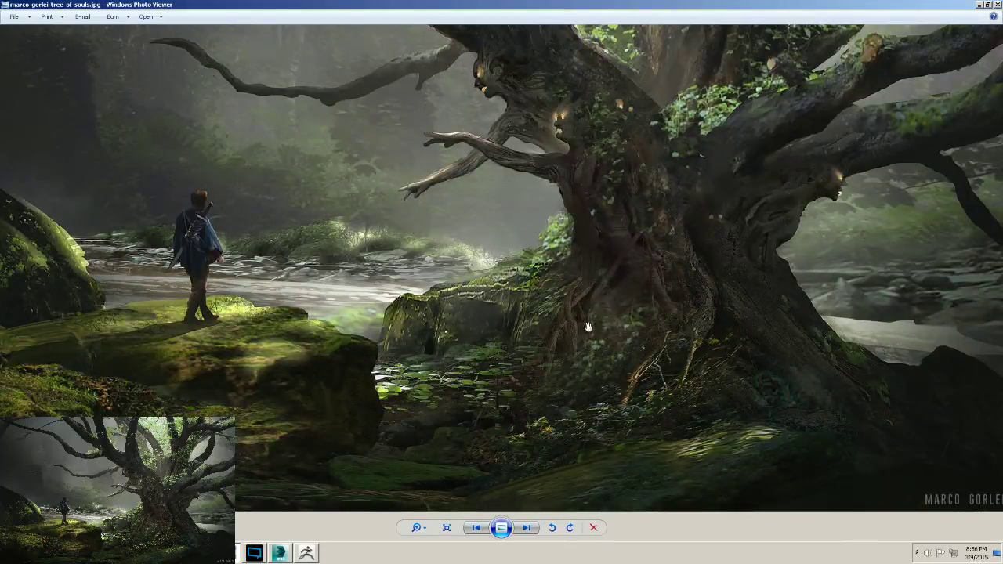
pyautogui.moveTo(602, 200); pyautogui.dragTo(604, 233)
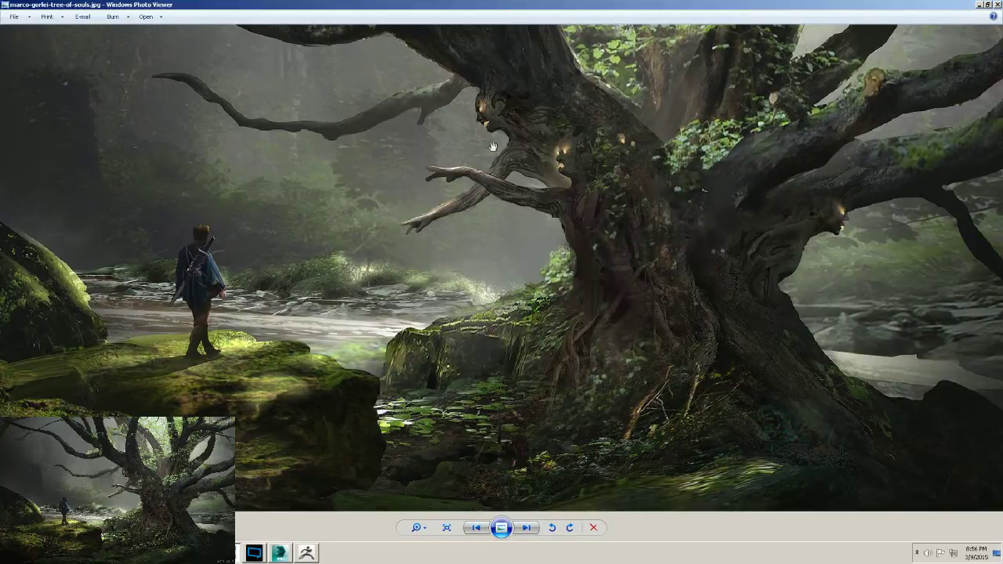
# Shrink the painting viewer to a smaller window, show the tree's roots in it and place it beside the oak photo.
pyautogui.doubleClick(502, 14)
pyautogui.click(340, 37)
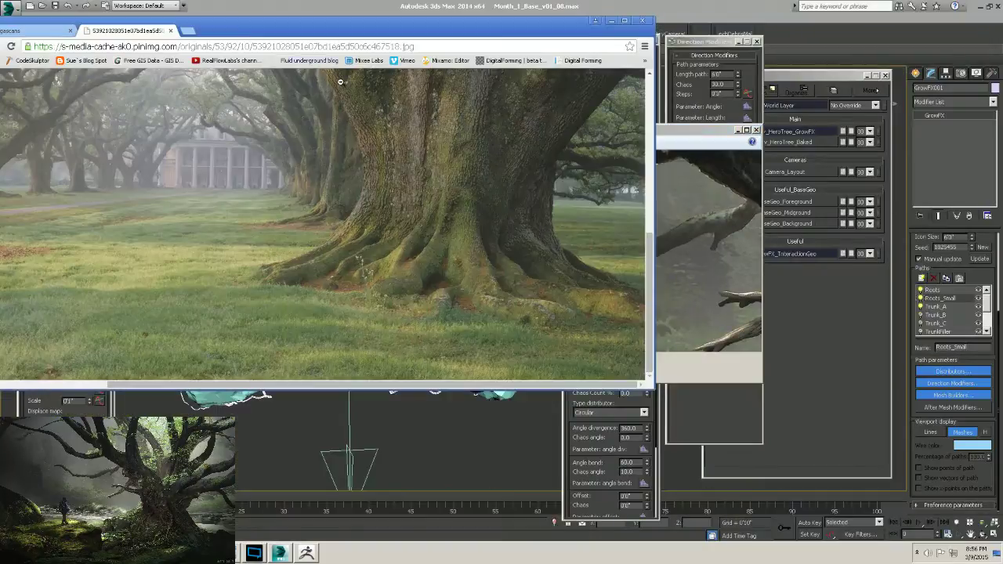
pyautogui.click(705, 139)
pyautogui.moveTo(612, 269); pyautogui.dragTo(357, 156)
pyautogui.moveTo(663, 269); pyautogui.dragTo(617, 157)
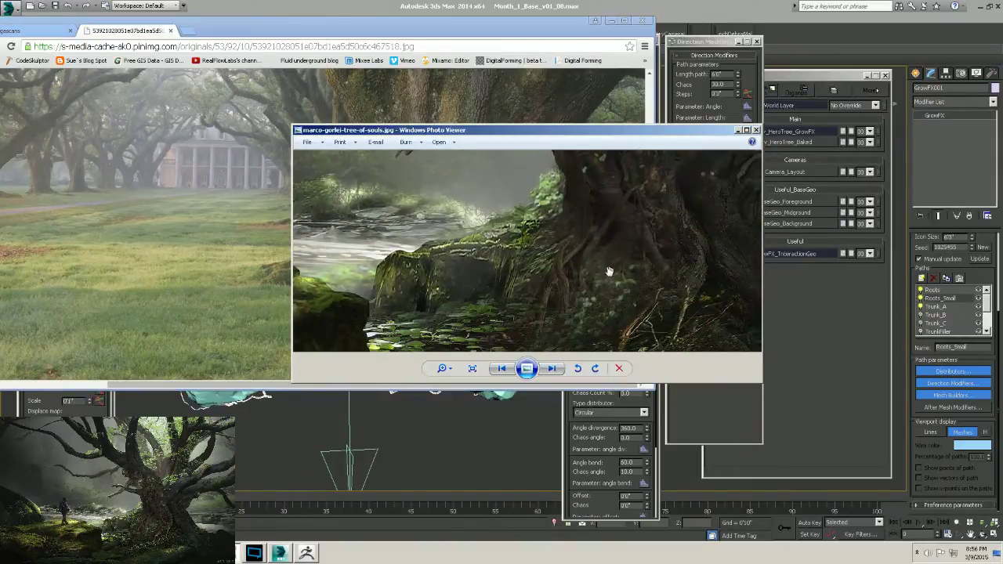
pyautogui.moveTo(609, 272); pyautogui.dragTo(590, 239)
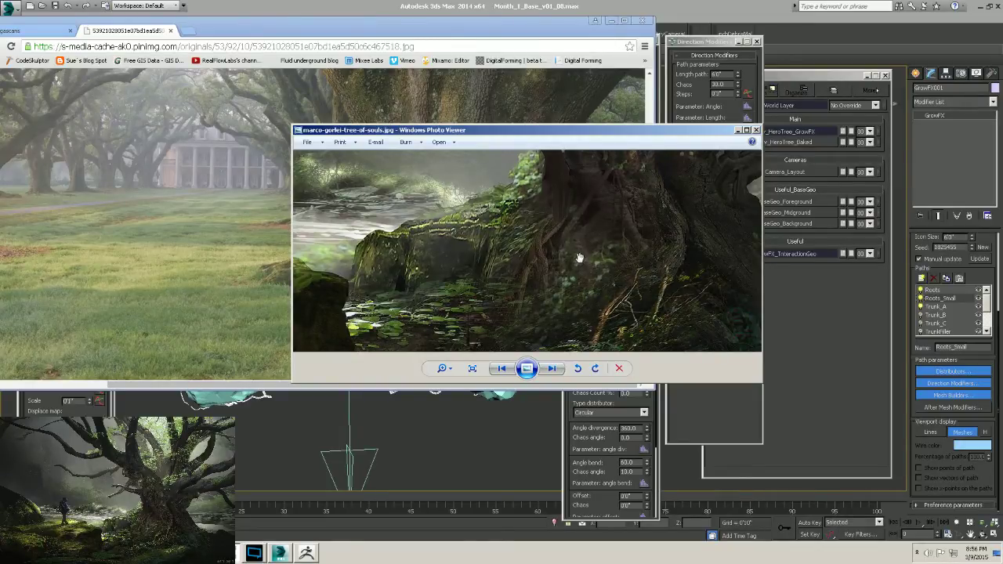
pyautogui.moveTo(419, 130); pyautogui.dragTo(583, 194)
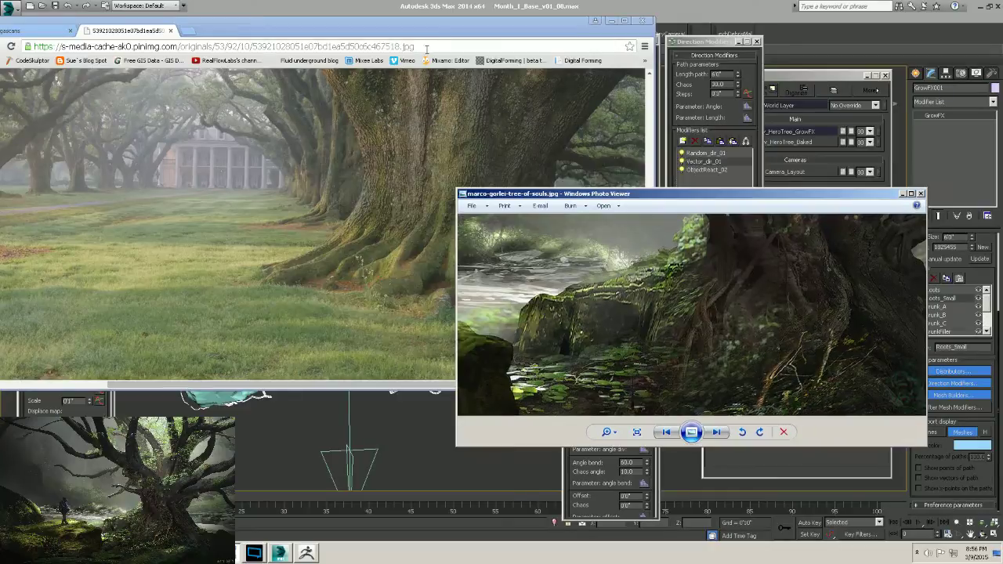
# Save the misty oak grove photo as a JPEG in the Month1 Reference folder under its suggested name.
pyautogui.click(431, 32)
pyautogui.rightClick(404, 180)
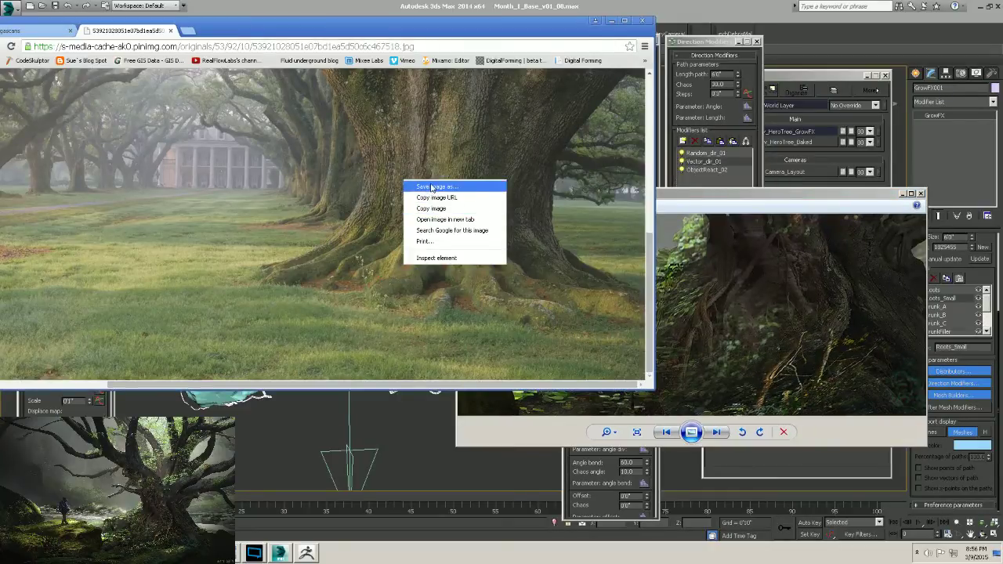
pyautogui.click(436, 187)
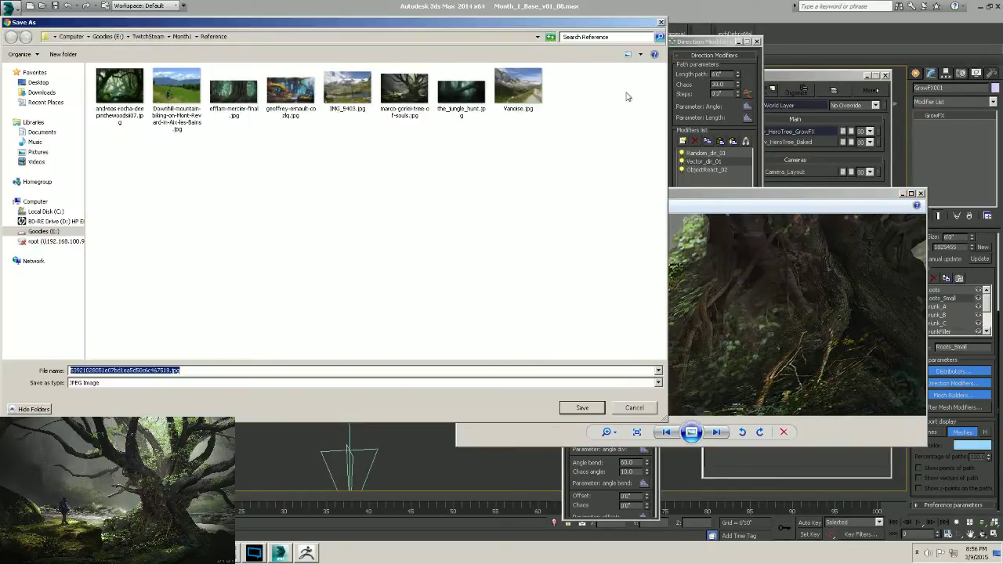
pyautogui.click(595, 410)
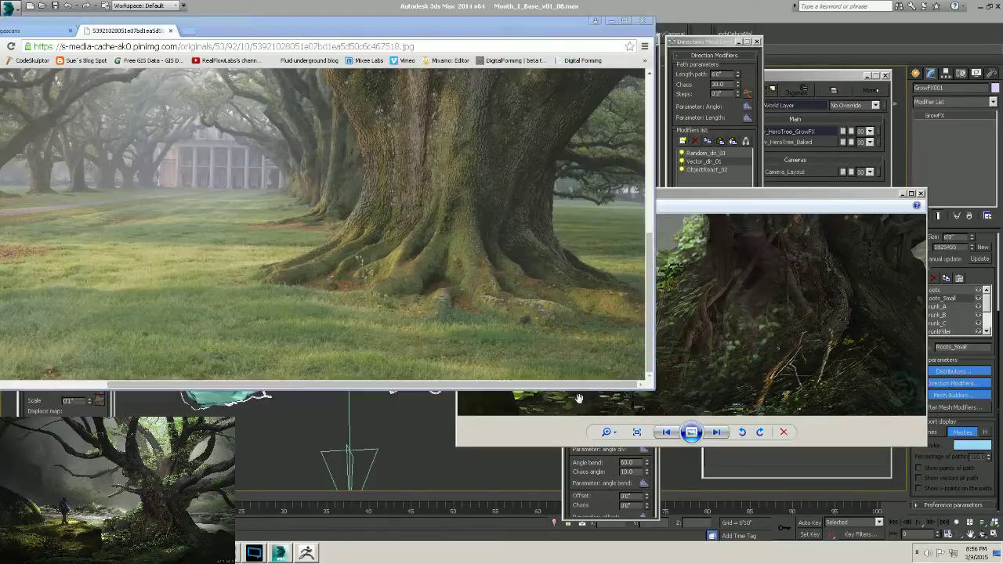
# Return from the oak photo to the southern oak trees image results and preview the Wikipedia Angel Oak photo.
pyautogui.moveTo(296, 35); pyautogui.dragTo(469, 78)
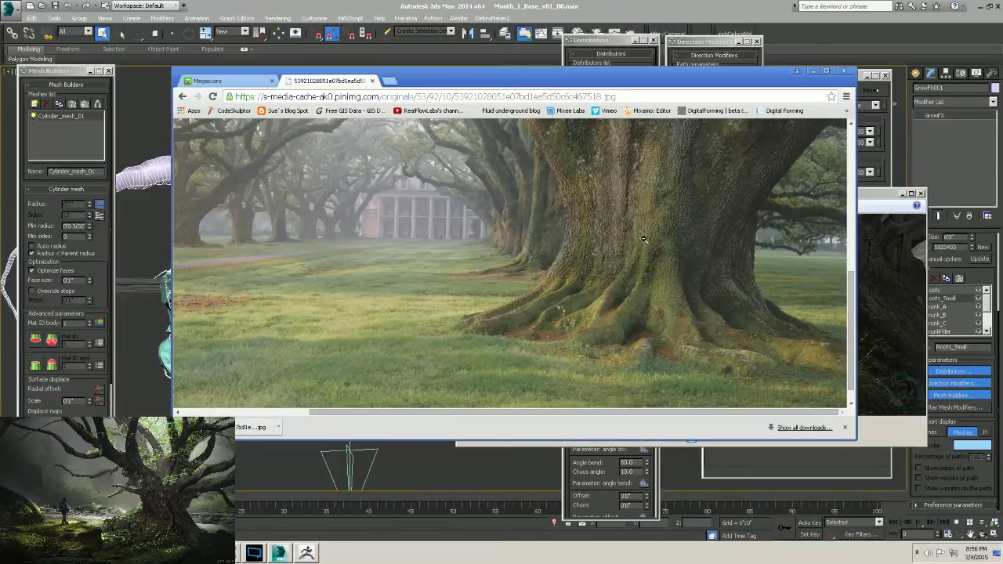
pyautogui.scroll(4, 614, 284)
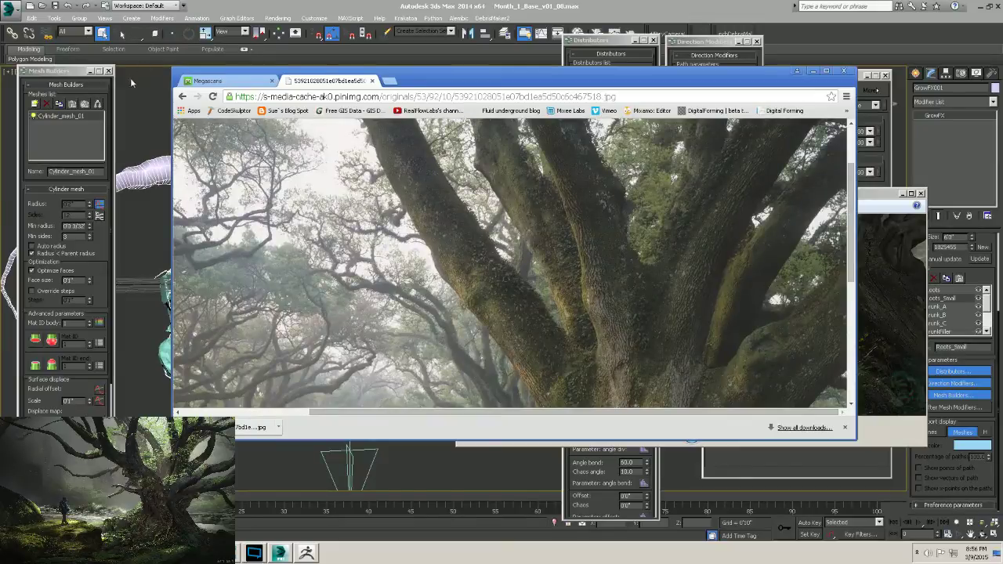
pyautogui.click(181, 96)
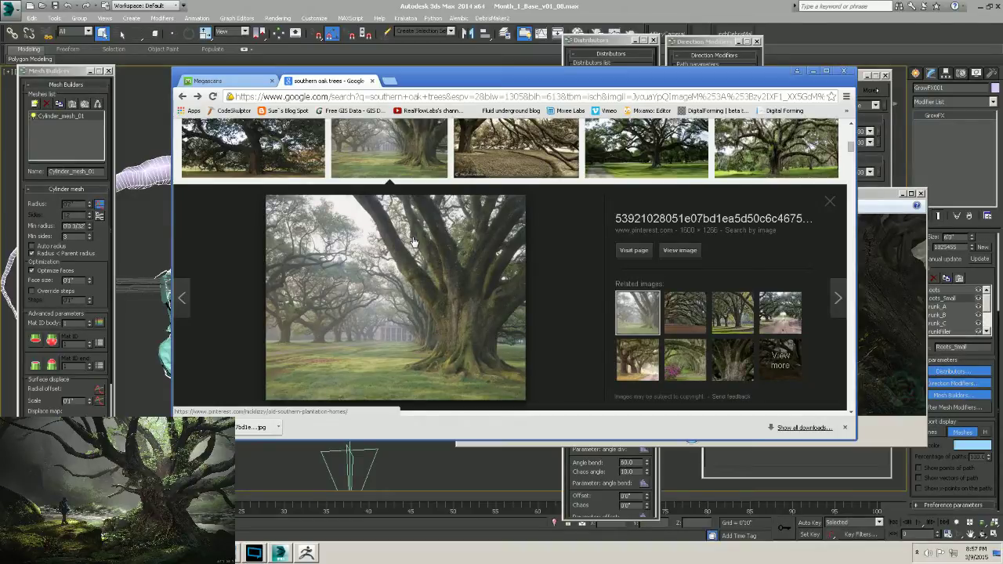
pyautogui.scroll(2, 459, 270)
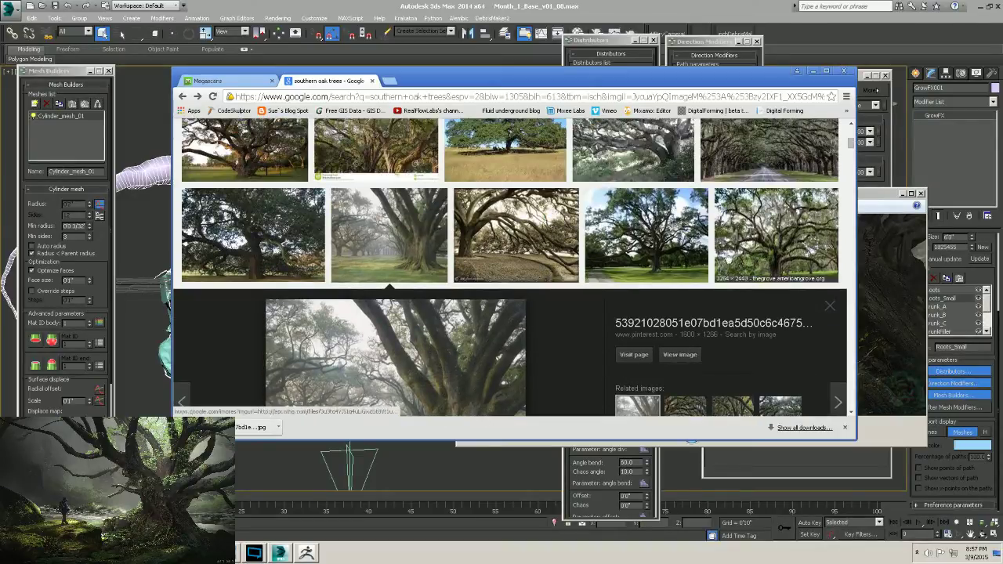
pyautogui.scroll(-2, 616, 252)
pyautogui.scroll(-3, 441, 317)
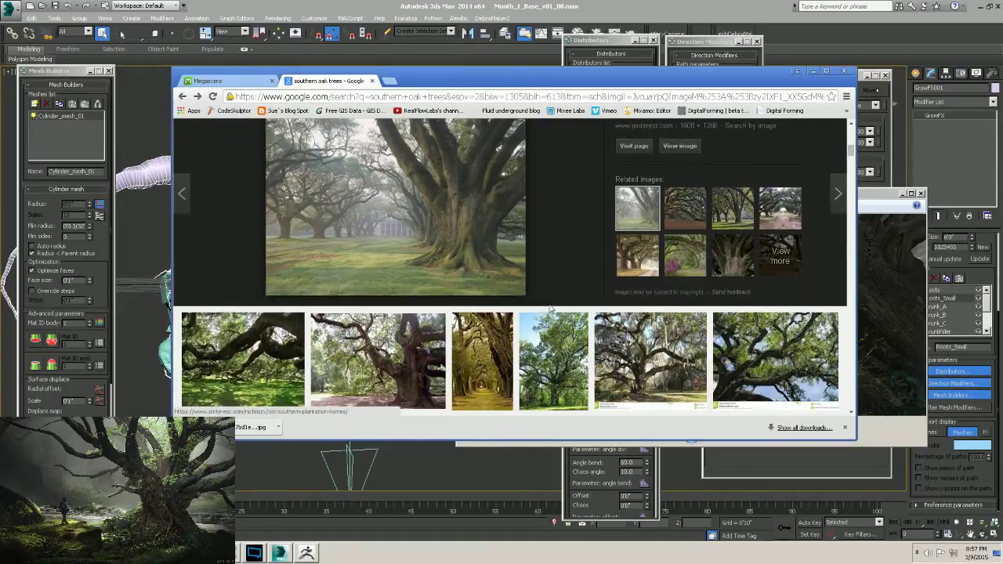
pyautogui.click(405, 224)
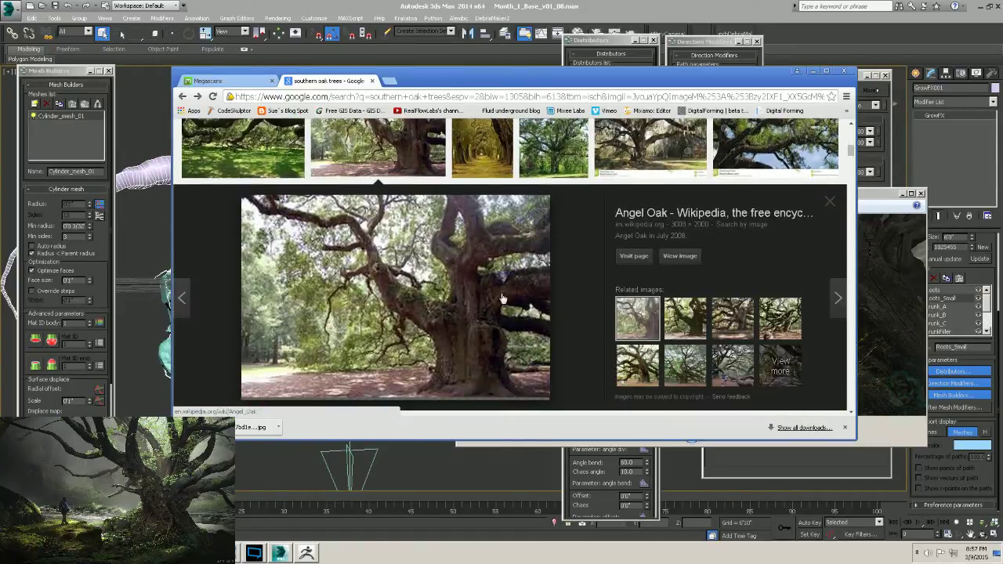
pyautogui.click(466, 314)
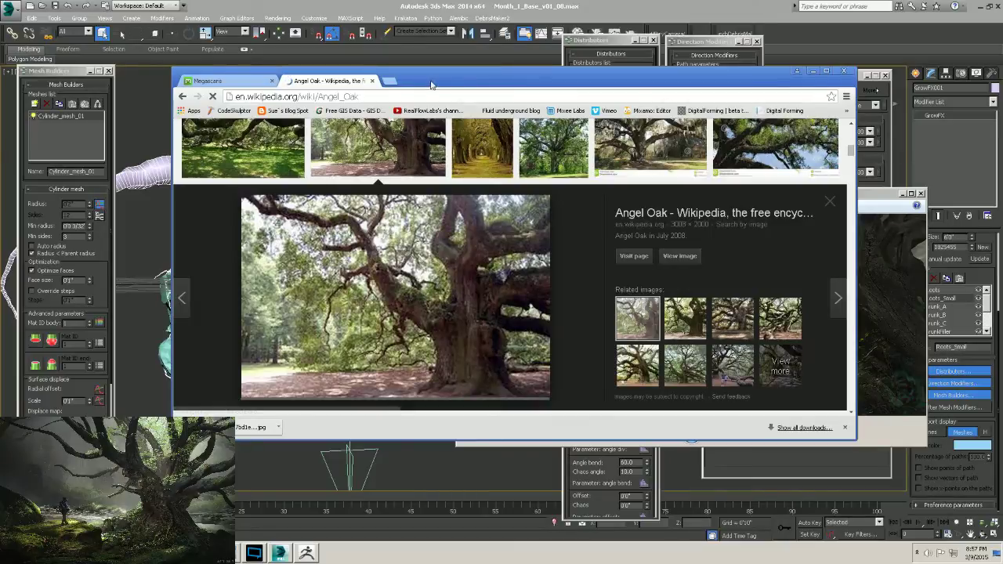
pyautogui.moveTo(434, 84); pyautogui.dragTo(396, 80)
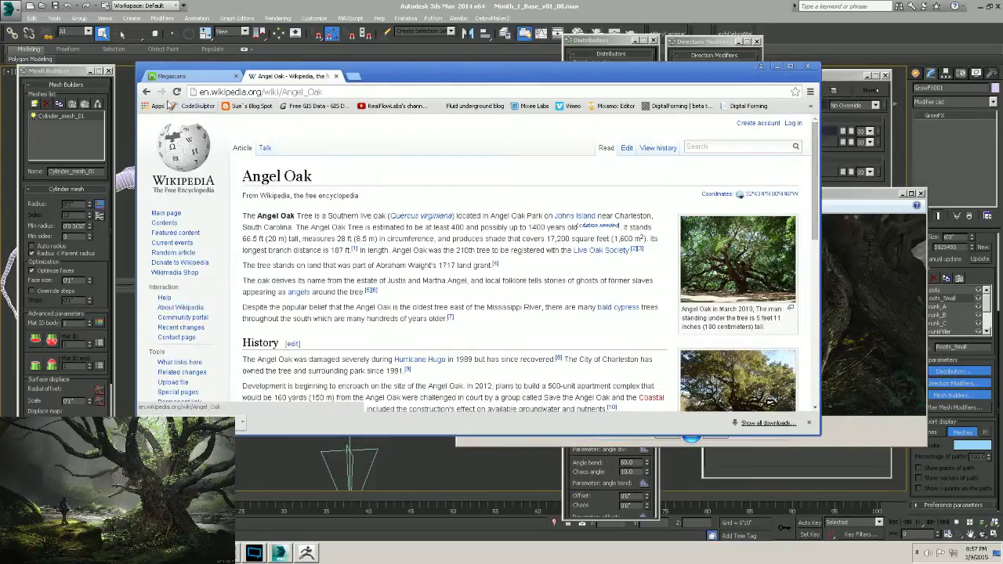
pyautogui.click(145, 92)
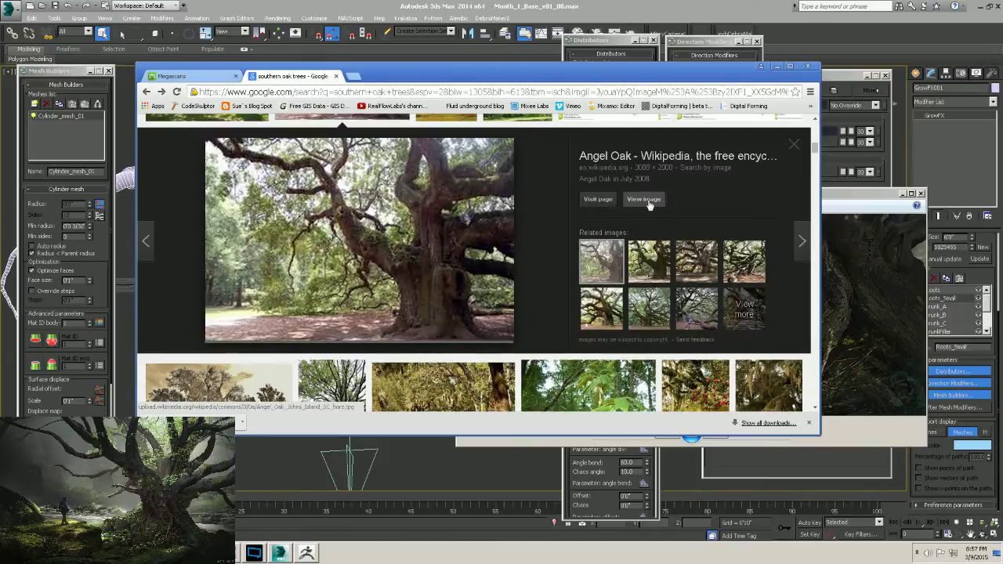
# Open the Angel Oak photo by itself, enlarge its trunk to full size and place the browser beside the painting.
pyautogui.click(636, 200)
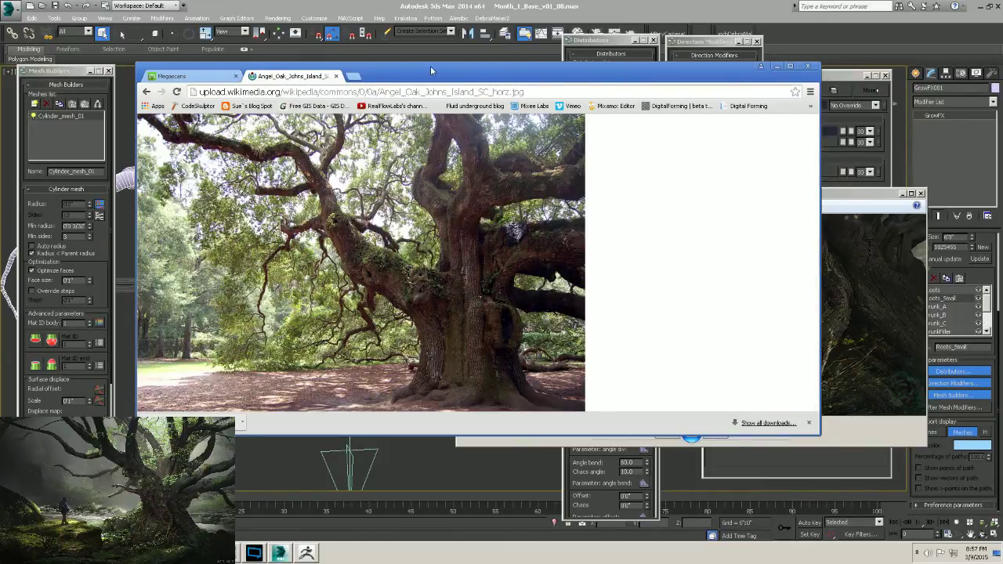
pyautogui.moveTo(430, 65); pyautogui.dragTo(412, 52)
pyautogui.click(439, 293)
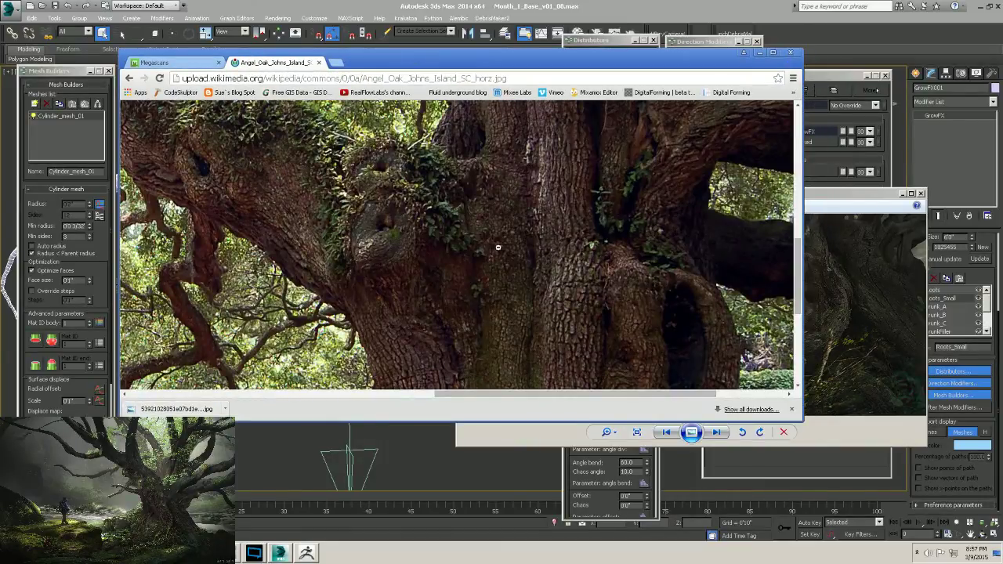
pyautogui.moveTo(538, 65); pyautogui.dragTo(444, 29)
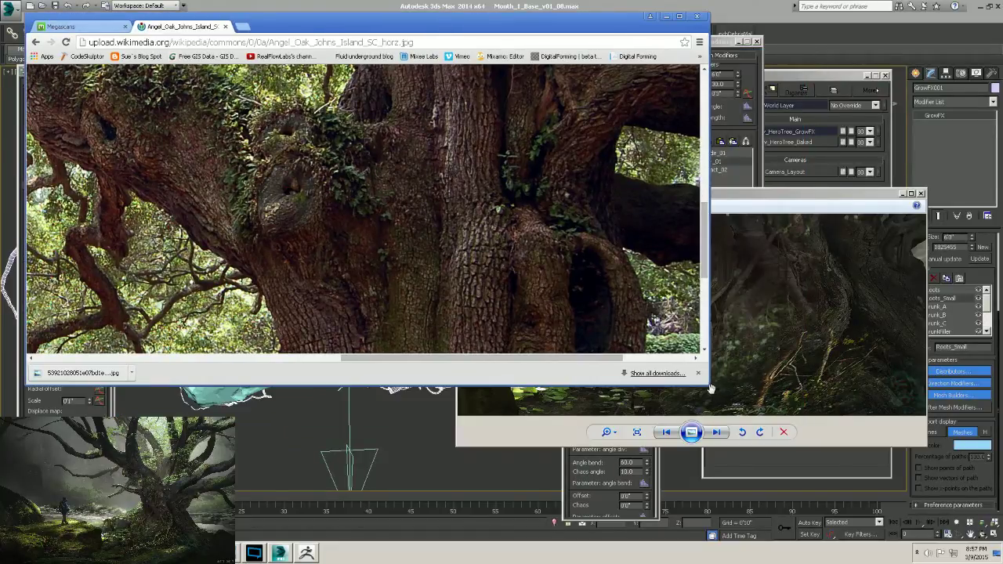
# Enlarge the browser window and save the Angel Oak photo as a JPEG in the Month1 Reference folder under its suggested name.
pyautogui.moveTo(710, 387); pyautogui.dragTo(854, 538)
pyautogui.scroll(-2, 439, 300)
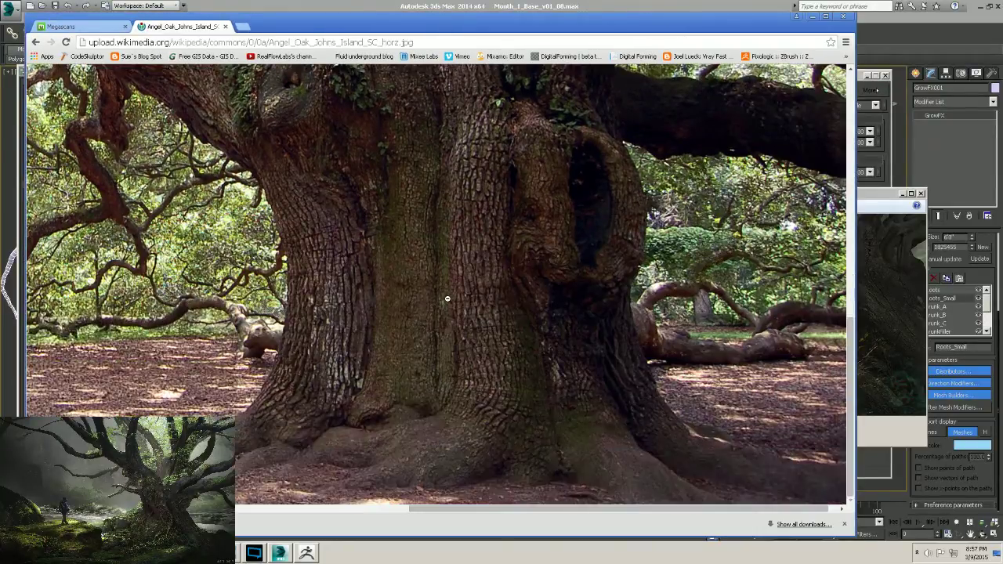
pyautogui.scroll(3, 447, 298)
pyautogui.rightClick(428, 232)
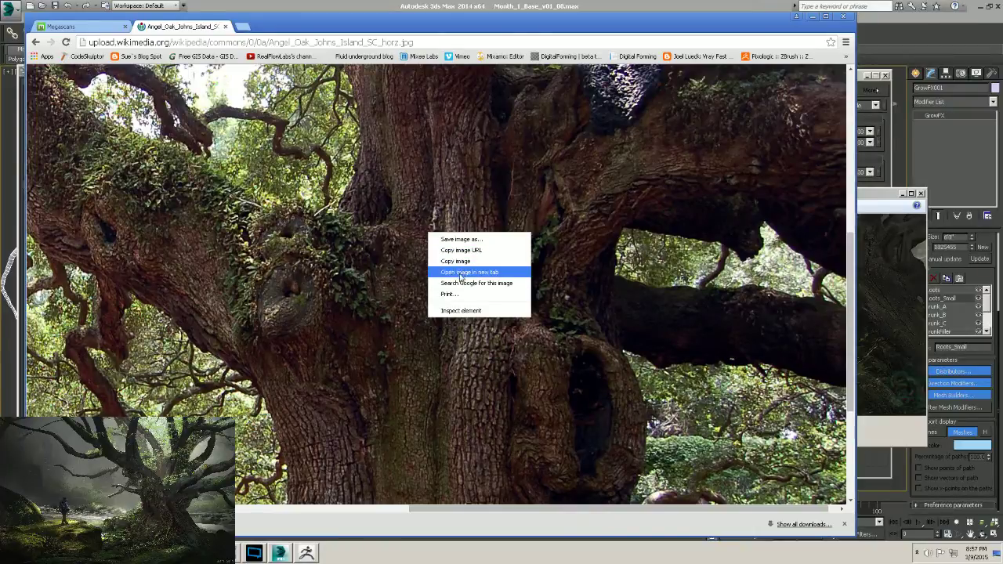
pyautogui.click(461, 239)
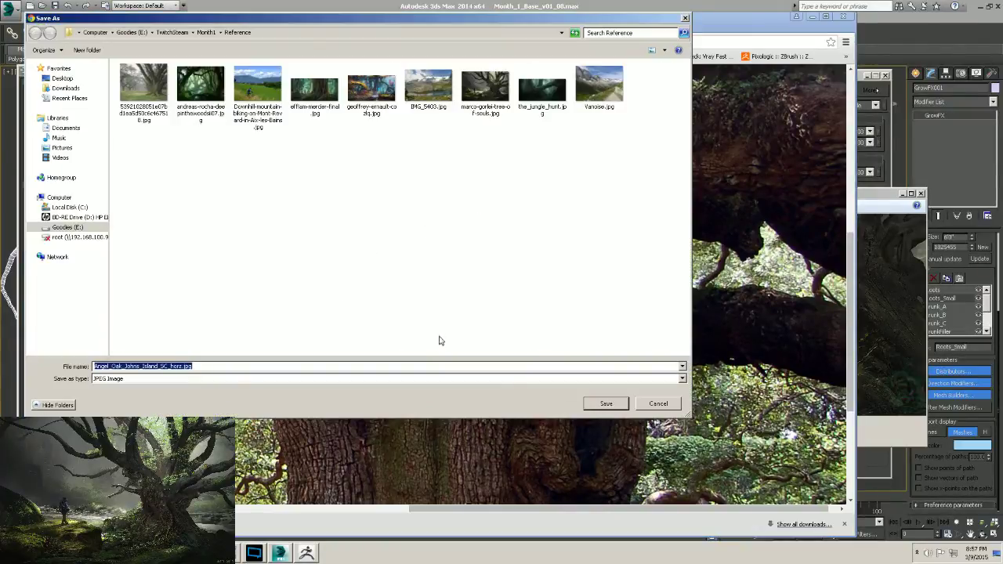
pyautogui.click(604, 403)
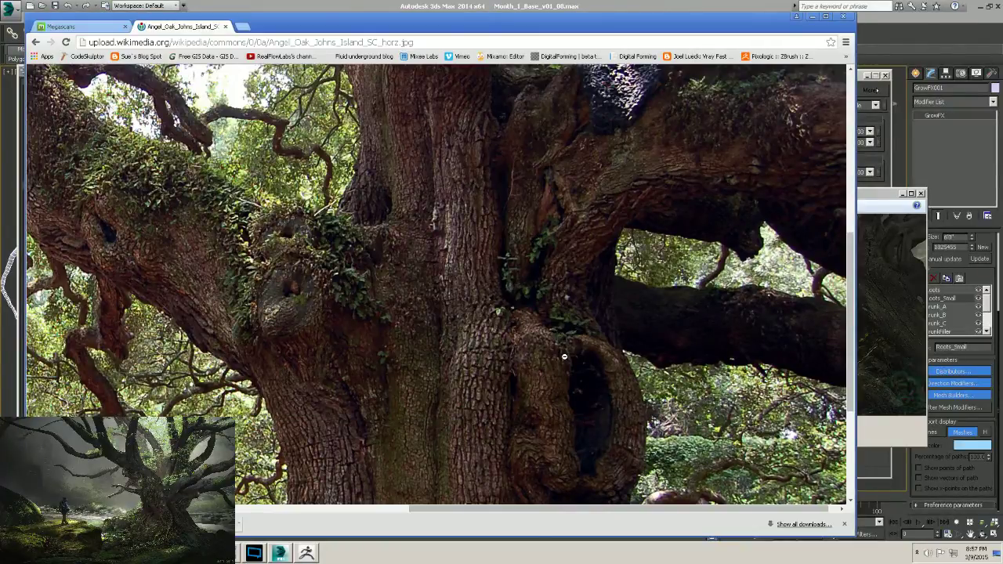
# Arrange the browser and the painting viewer side by side and compare the Angel Oak's trunk and branches with the painted tree.
pyautogui.scroll(-3, 549, 329)
pyautogui.scroll(5, 384, 311)
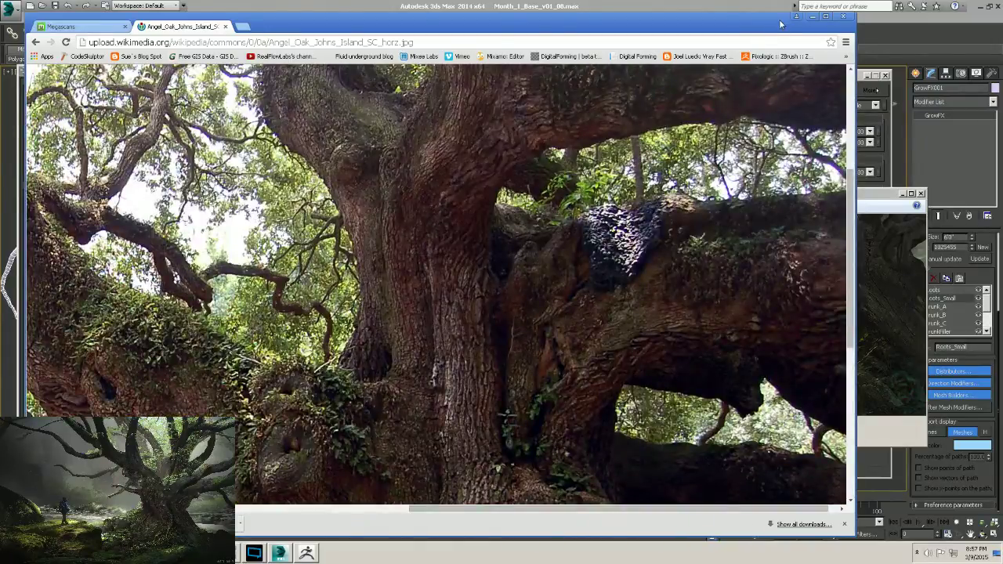
pyautogui.moveTo(780, 24); pyautogui.dragTo(583, 96)
pyautogui.moveTo(784, 193); pyautogui.dragTo(748, 185)
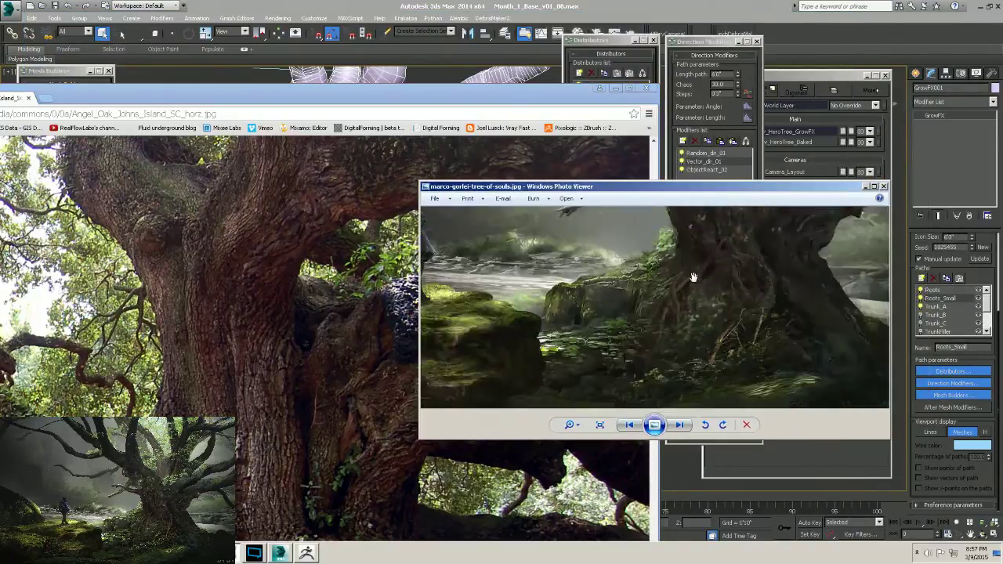
pyautogui.scroll(-3, 693, 277)
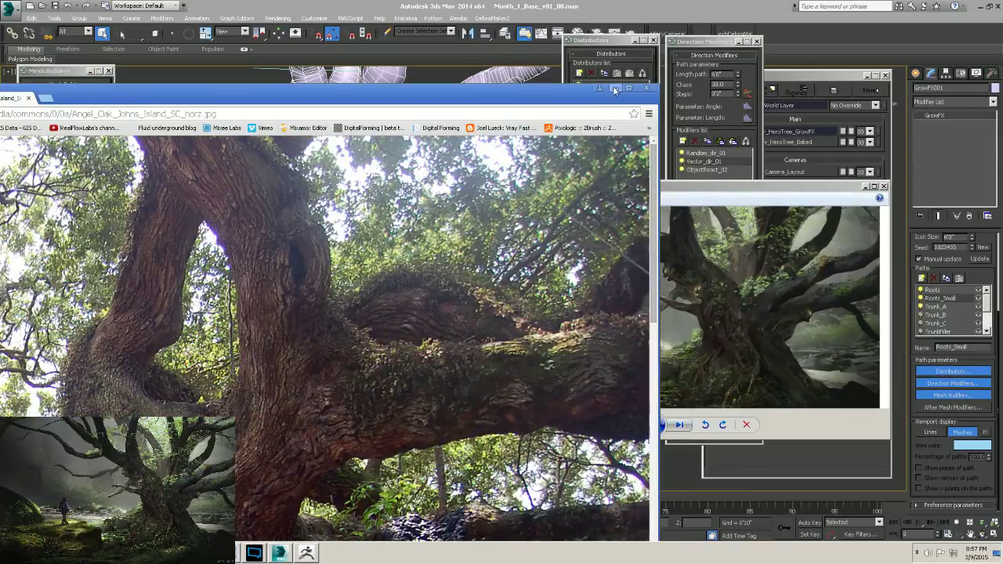
# Put the browser away to study the whole painting in a larger viewer window, and return to 3ds Max to inspect the tree model's trunks.
pyautogui.click(615, 89)
pyautogui.moveTo(679, 188); pyautogui.dragTo(404, 102)
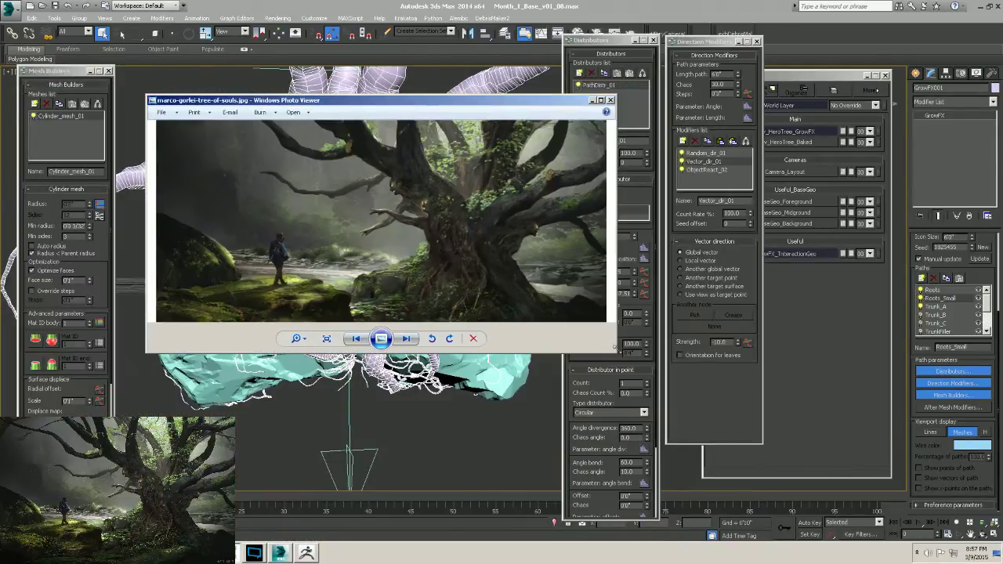
pyautogui.moveTo(615, 347); pyautogui.dragTo(796, 507)
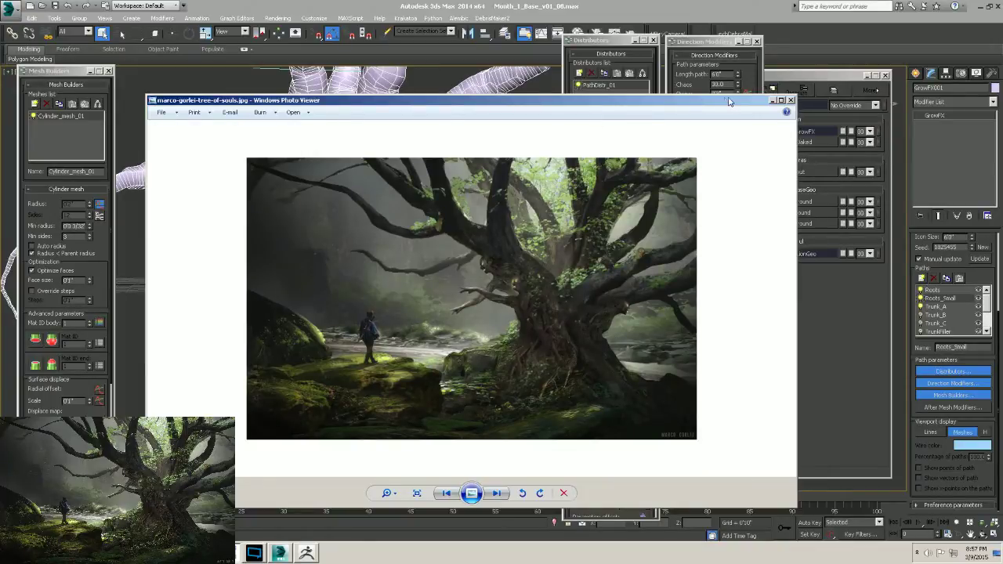
pyautogui.moveTo(728, 99); pyautogui.dragTo(743, 98)
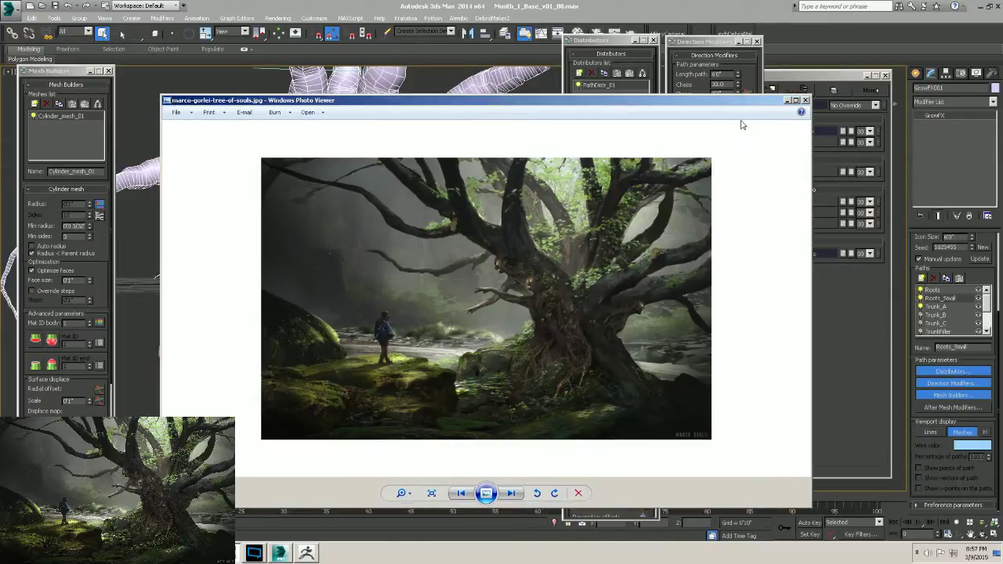
pyautogui.click(787, 101)
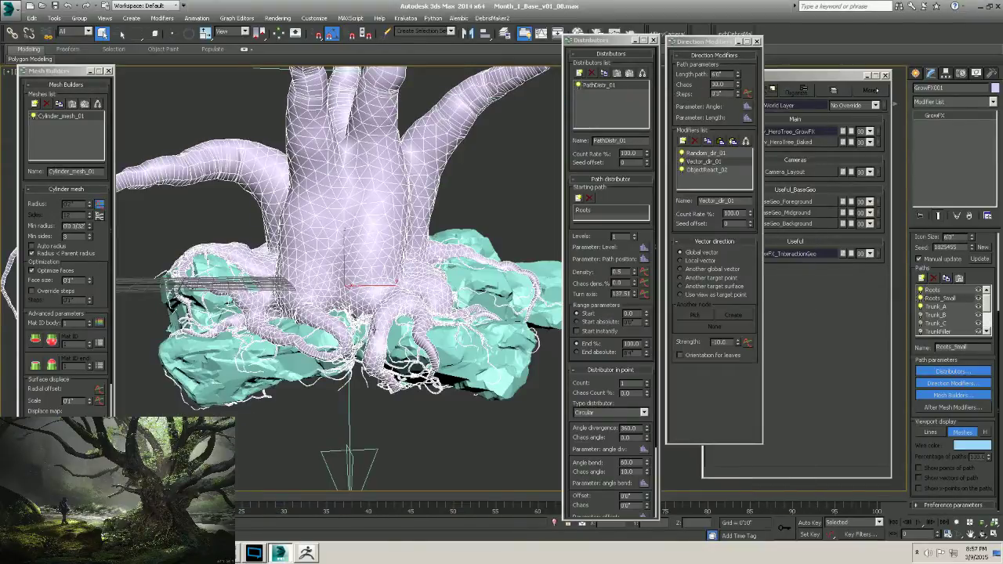
pyautogui.keyDown('alt'); pyautogui.moveTo(319, 249); pyautogui.dragTo(384, 180, button='middle'); pyautogui.keyUp('alt')
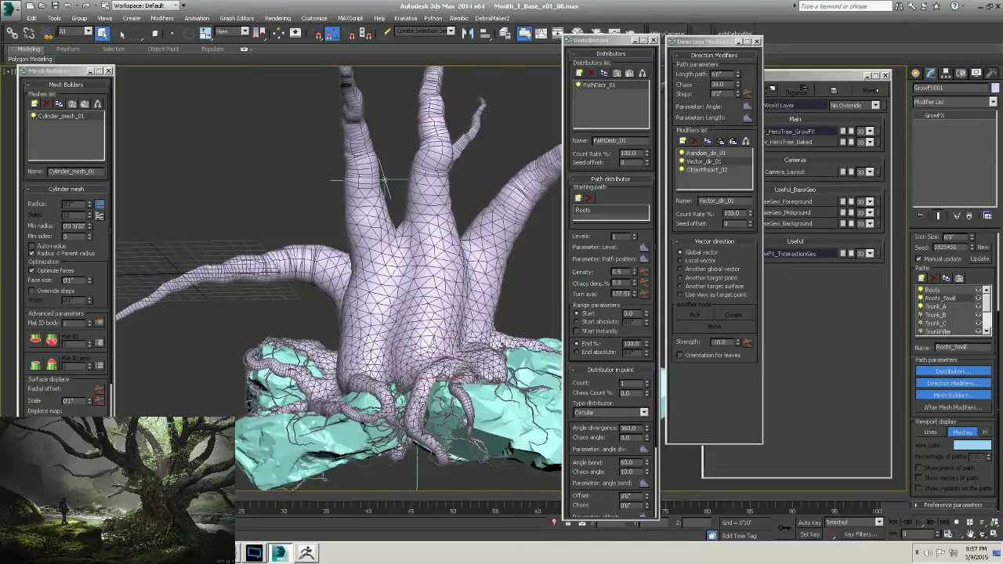
# Switch back to the Angel Oak photo in Chrome, maximize the window and examine the twisting branches beside the trunk.
pyautogui.moveTo(227, 553)
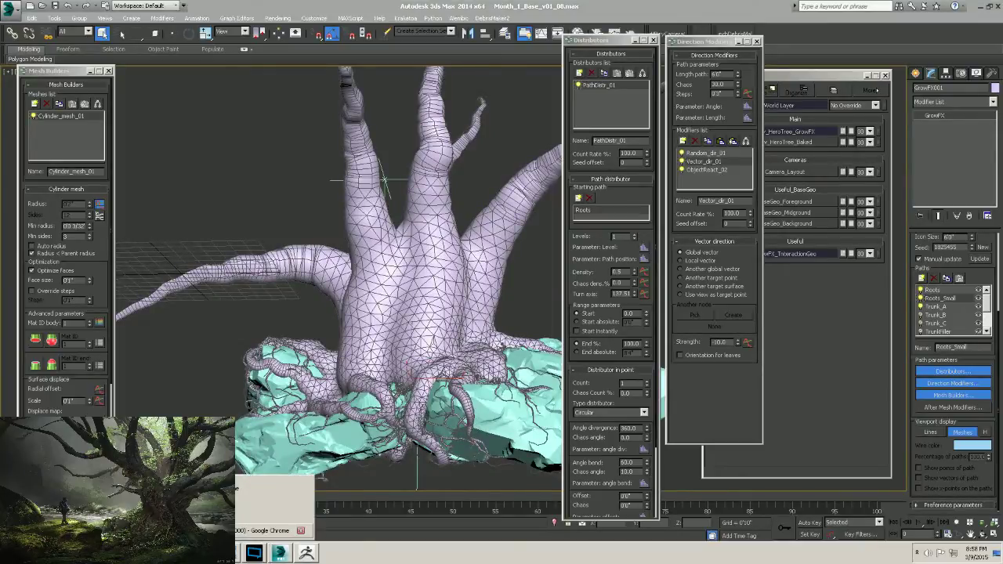
pyautogui.click(258, 509)
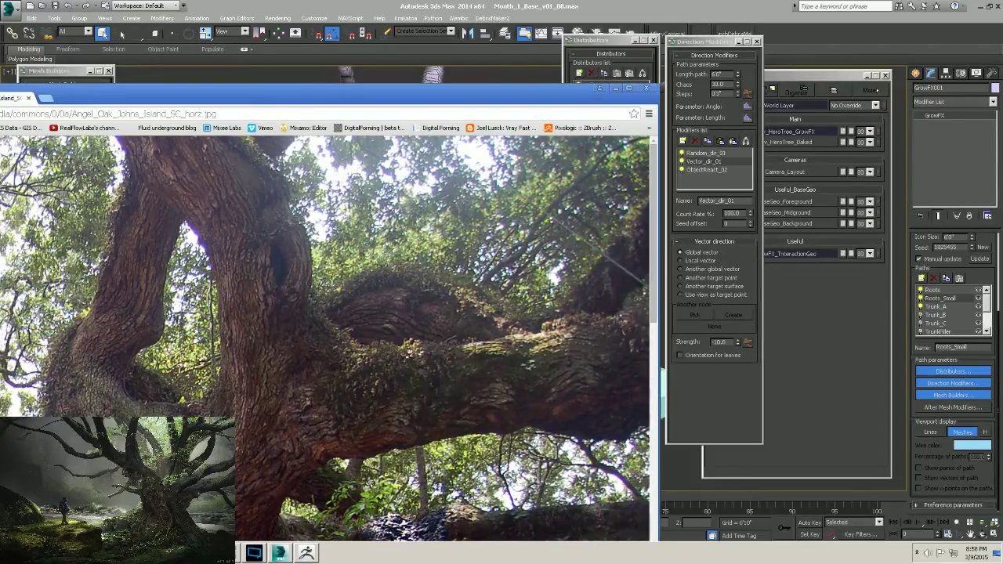
pyautogui.doubleClick(239, 95)
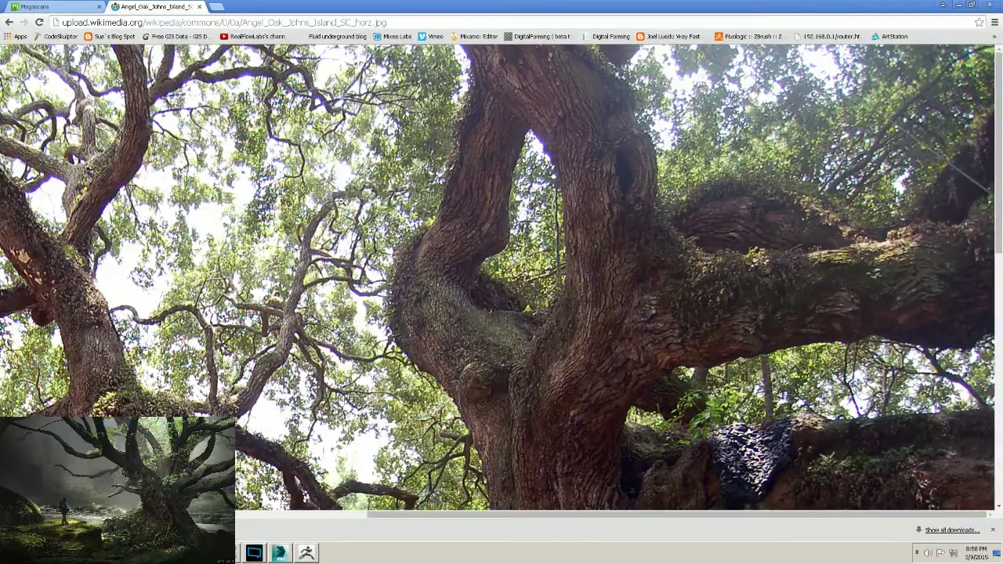
pyautogui.moveTo(410, 509); pyautogui.dragTo(196, 509)
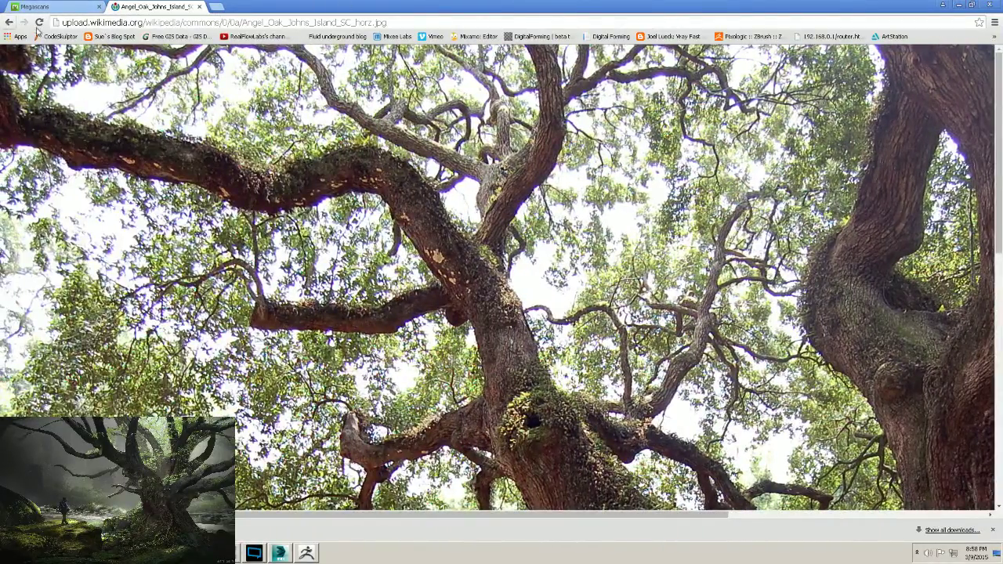
# Return to the image results and search for "southern oak trees leaves".
pyautogui.click(6, 24)
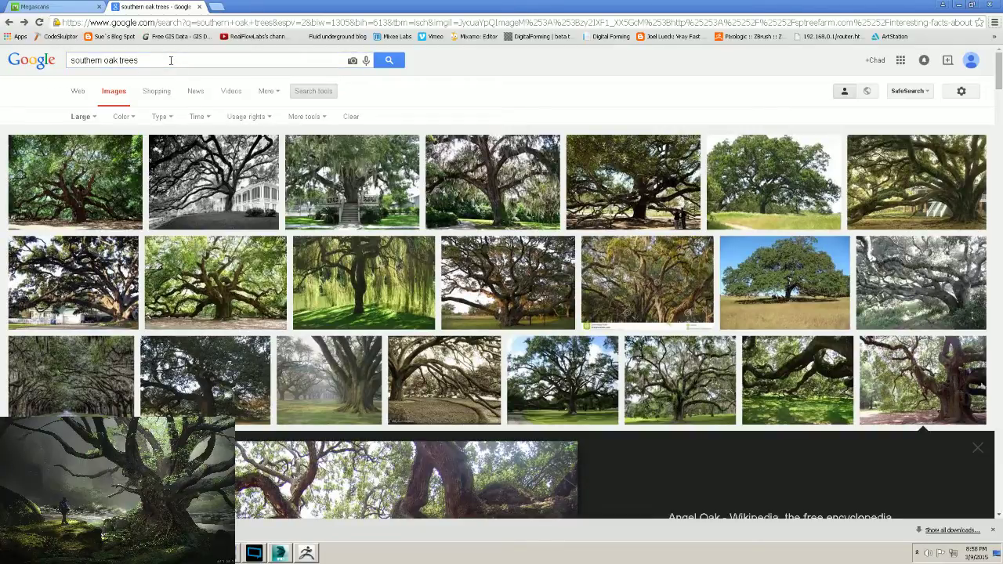
pyautogui.click(161, 63)
pyautogui.write('l')
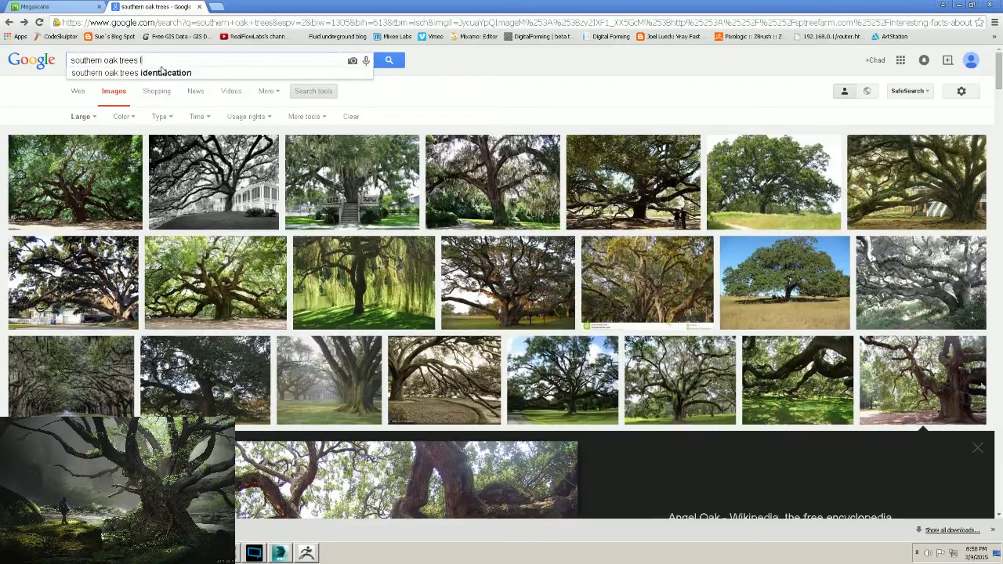
pyautogui.write('eaves')
pyautogui.press('Return')
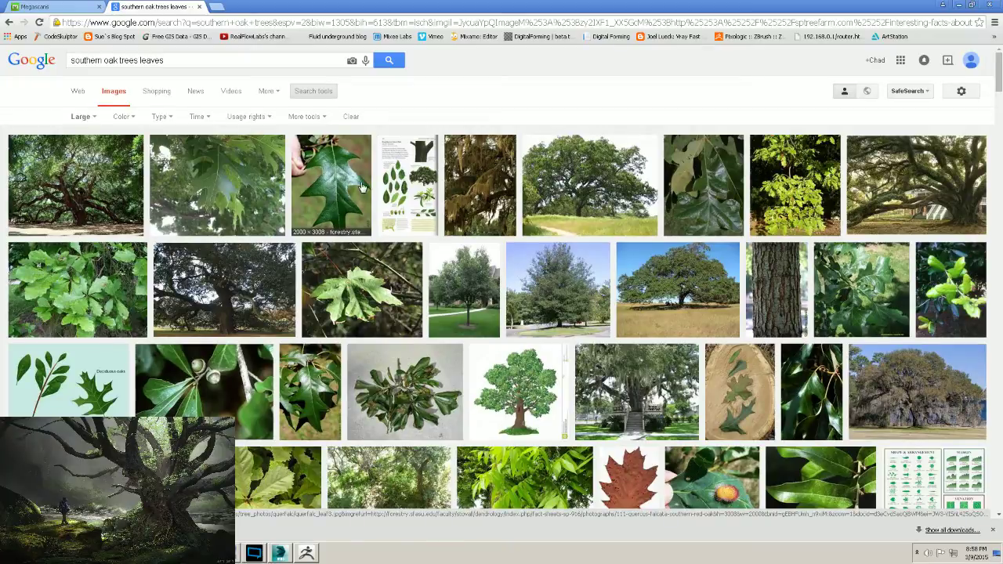
# Browse the oak leaf image results and preview the southern red oak (Quercus falcata) leaf photo.
pyautogui.scroll(-1, 362, 187)
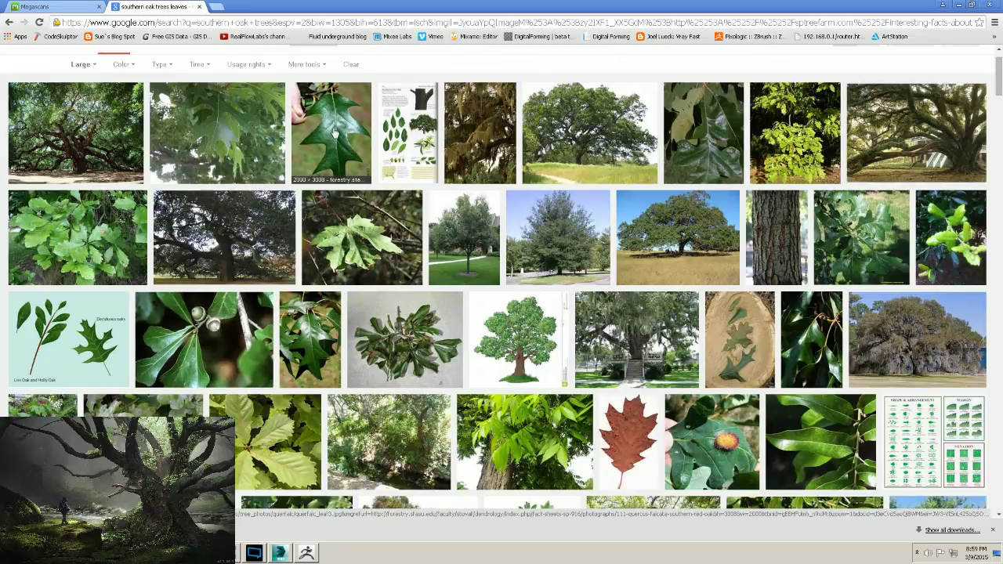
pyautogui.scroll(-3, 354, 223)
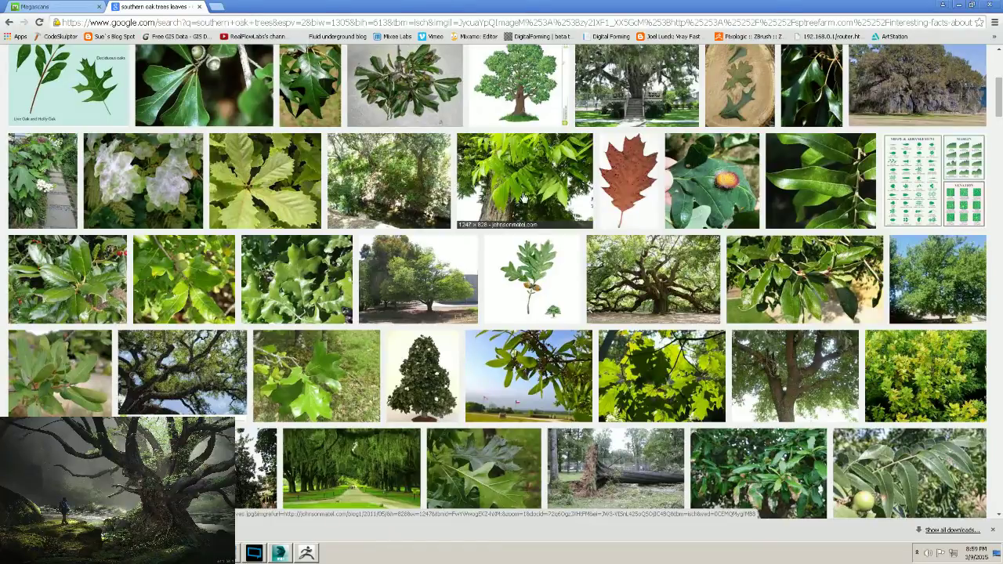
pyautogui.scroll(5, 464, 177)
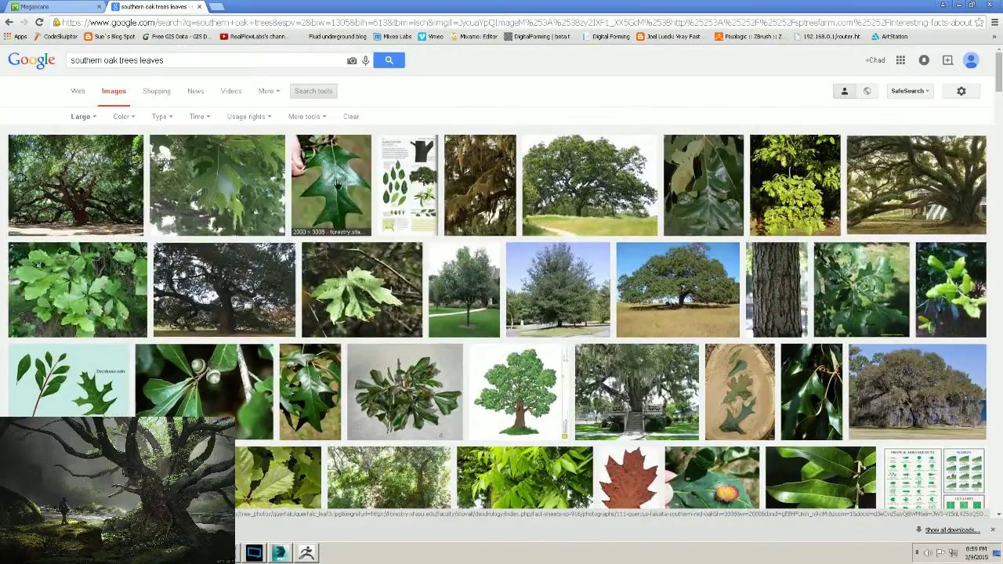
pyautogui.click(337, 183)
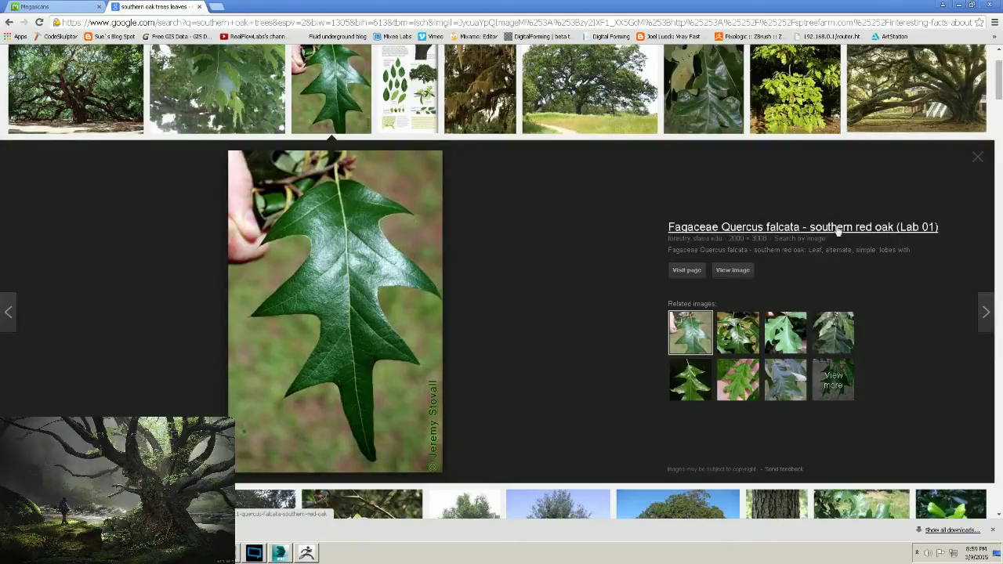
pyautogui.rightClick(369, 272)
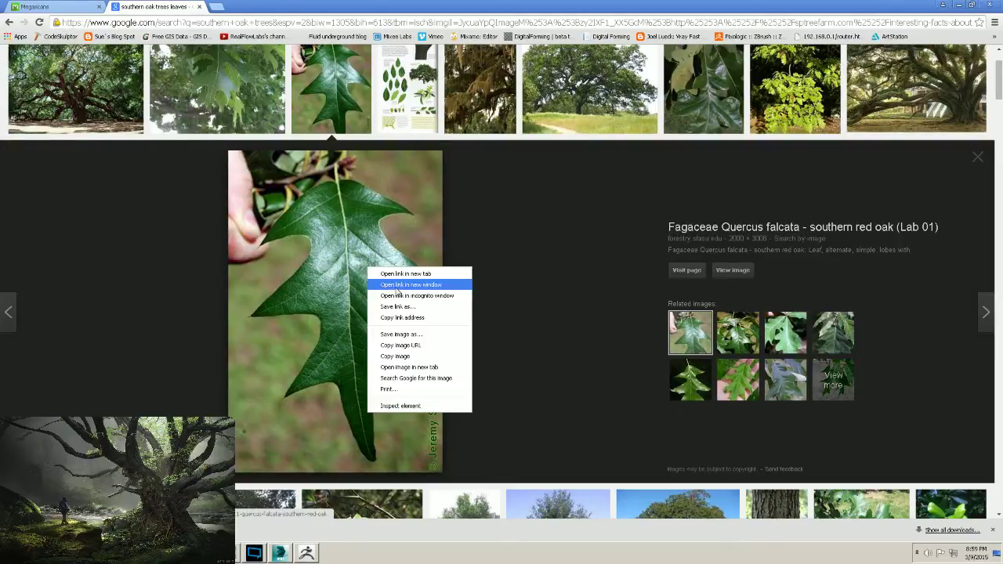
pyautogui.click(406, 310)
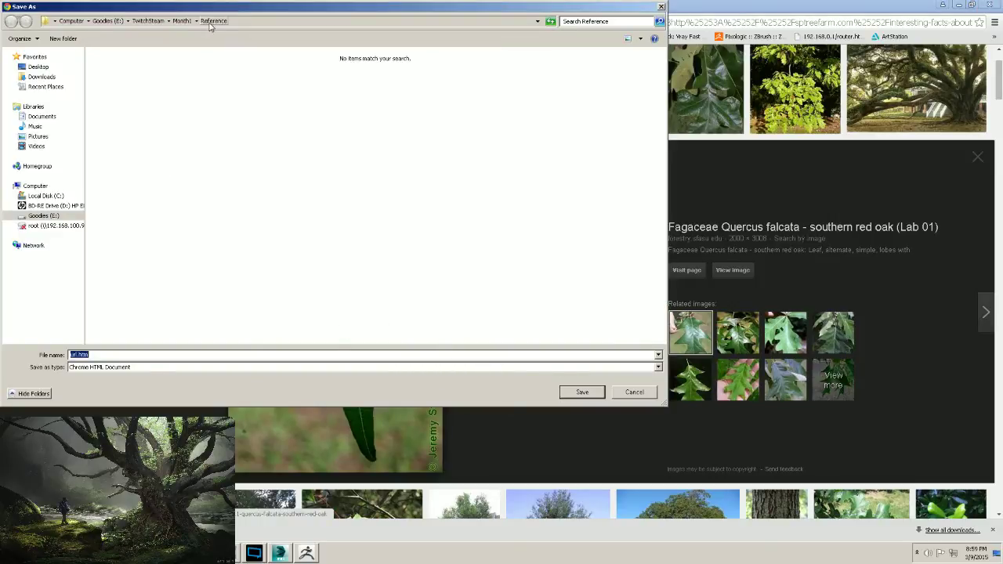
pyautogui.click(619, 396)
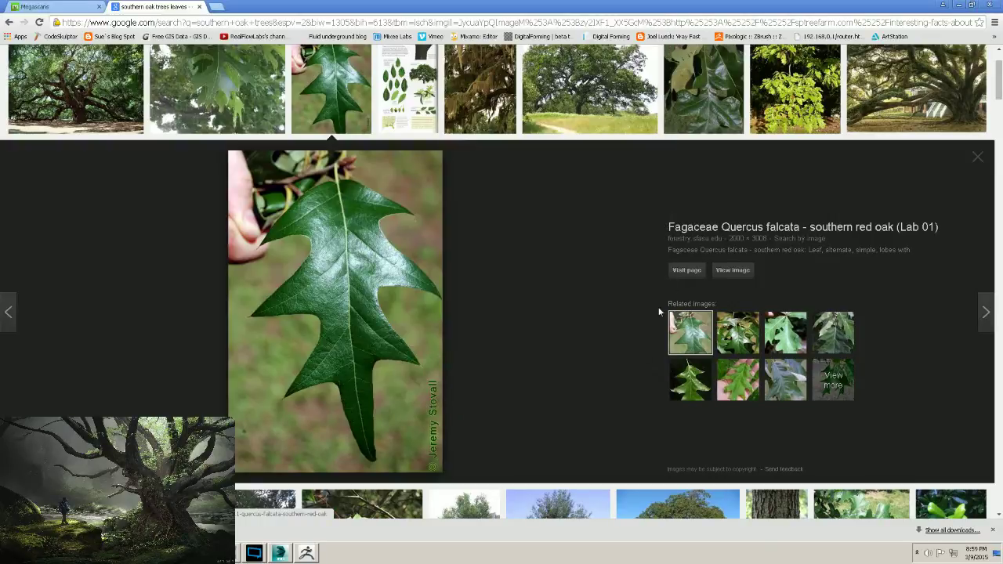
# Open the southern red oak leaf photo by itself and save it as querfalc_leaf3.jpg in the Month1 Reference folder.
pyautogui.click(731, 269)
pyautogui.rightClick(208, 181)
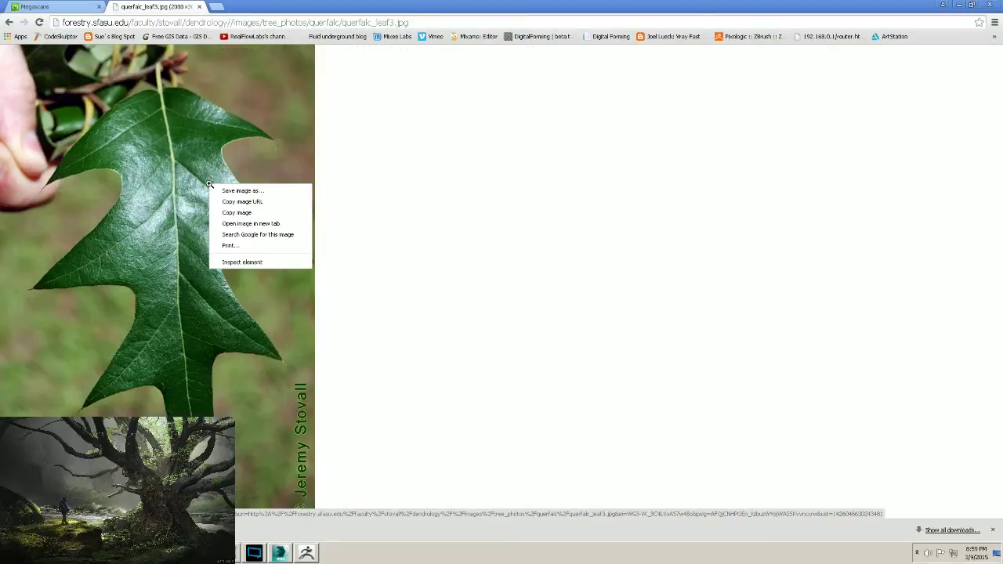
pyautogui.click(262, 193)
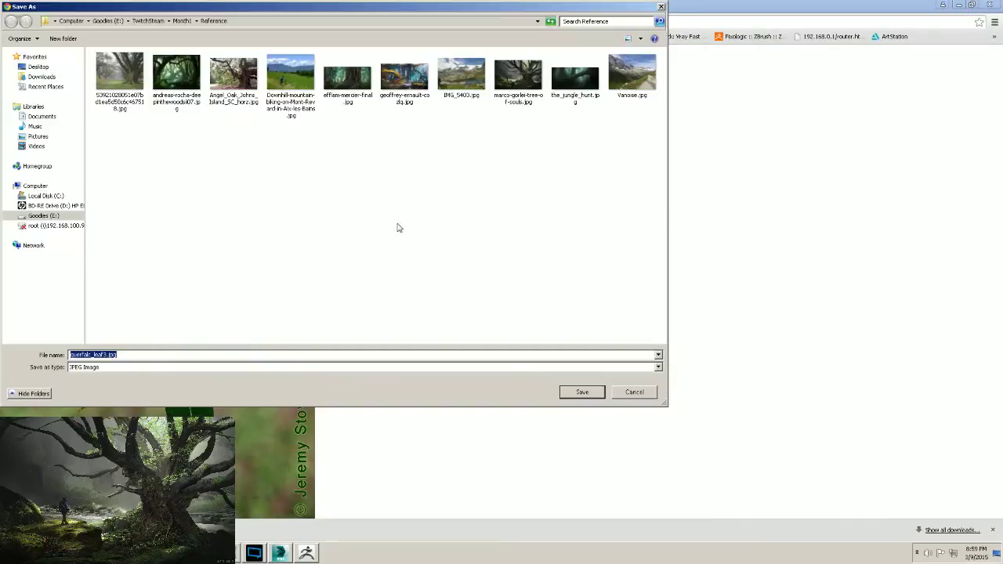
pyautogui.click(565, 388)
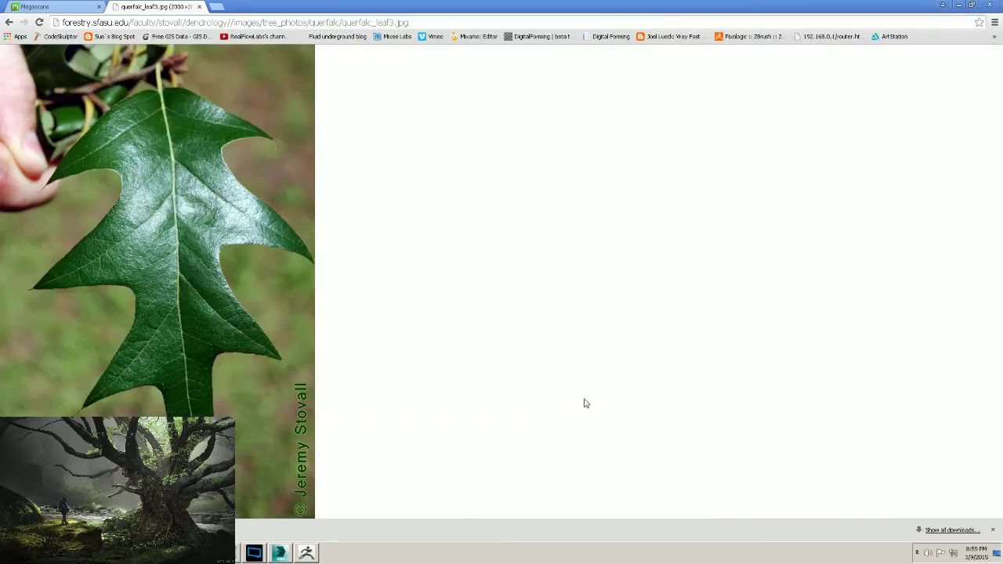
# Return to the leaf image results, look through them for another reference and preview the seedman.com post oak leaf photo.
pyautogui.click(11, 24)
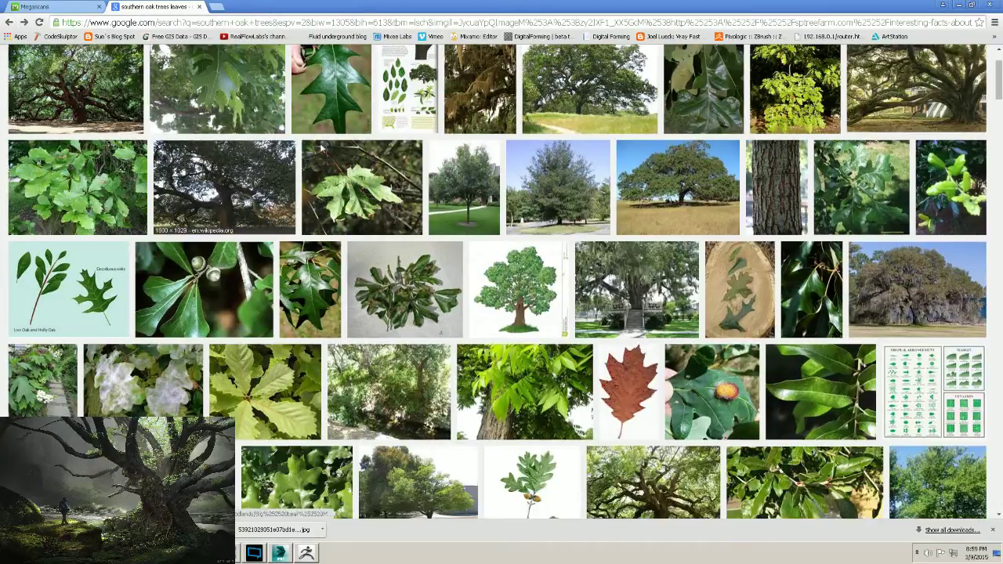
pyautogui.scroll(-5, 505, 224)
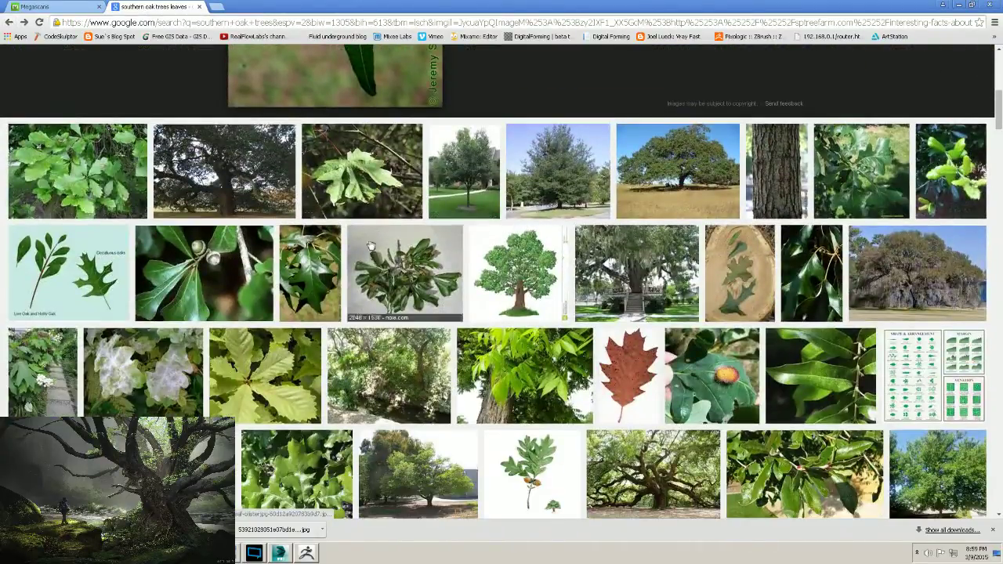
pyautogui.scroll(-3, 521, 301)
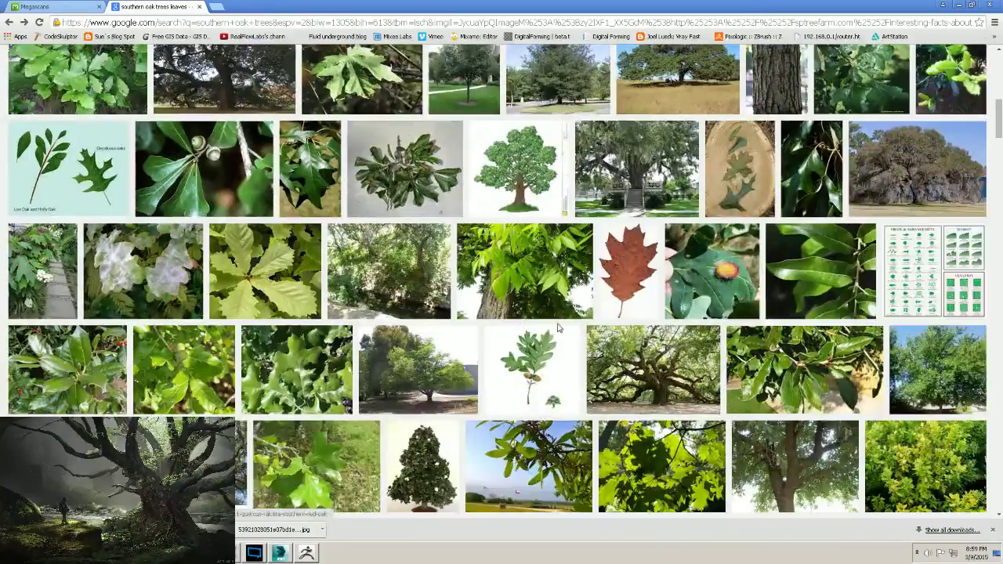
pyautogui.scroll(3, 510, 282)
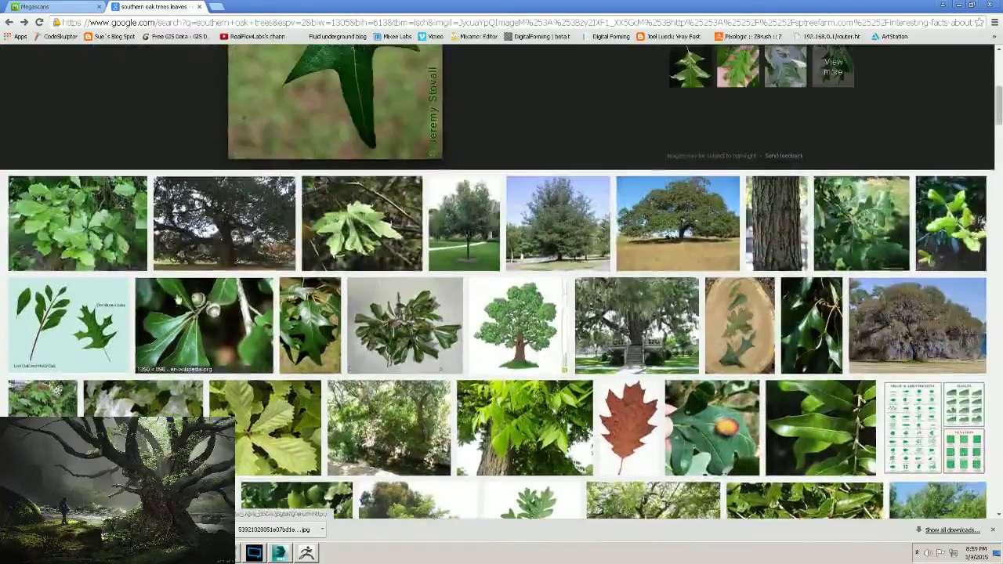
pyautogui.scroll(5, 175, 293)
pyautogui.scroll(1, 175, 293)
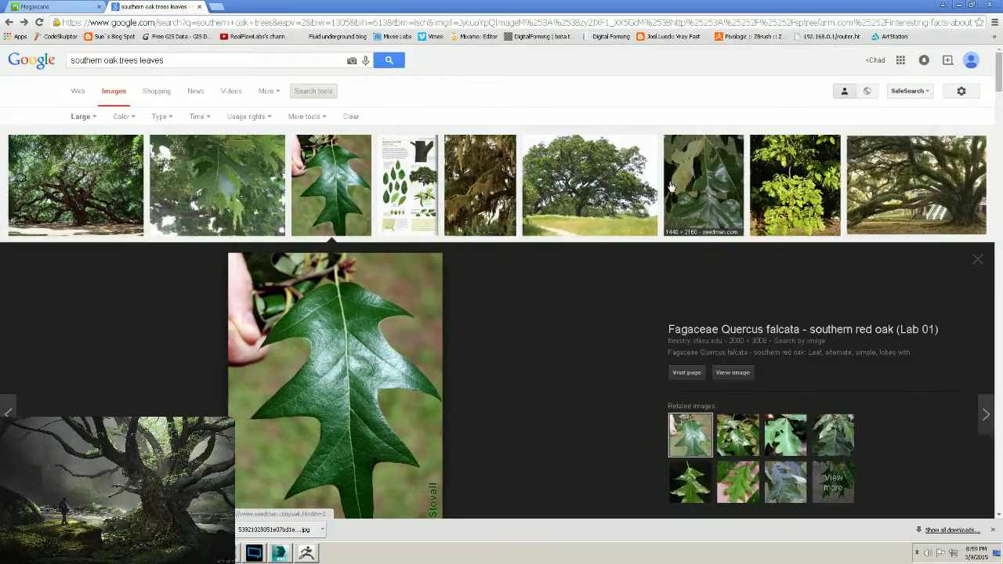
pyautogui.click(693, 186)
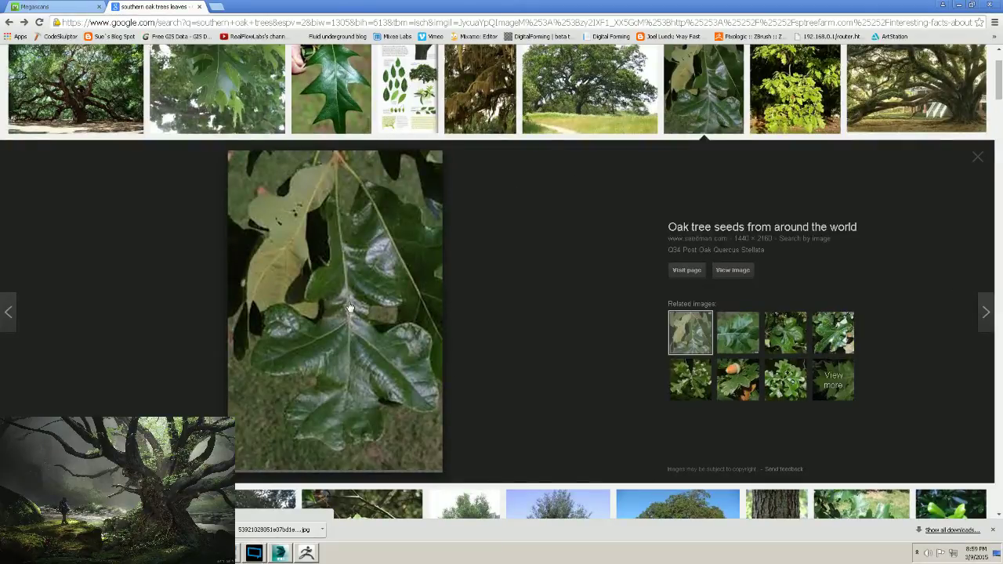
# Open the post oak leaf photo by itself and save it as q34.jpg in the Month1 Reference folder.
pyautogui.click(732, 270)
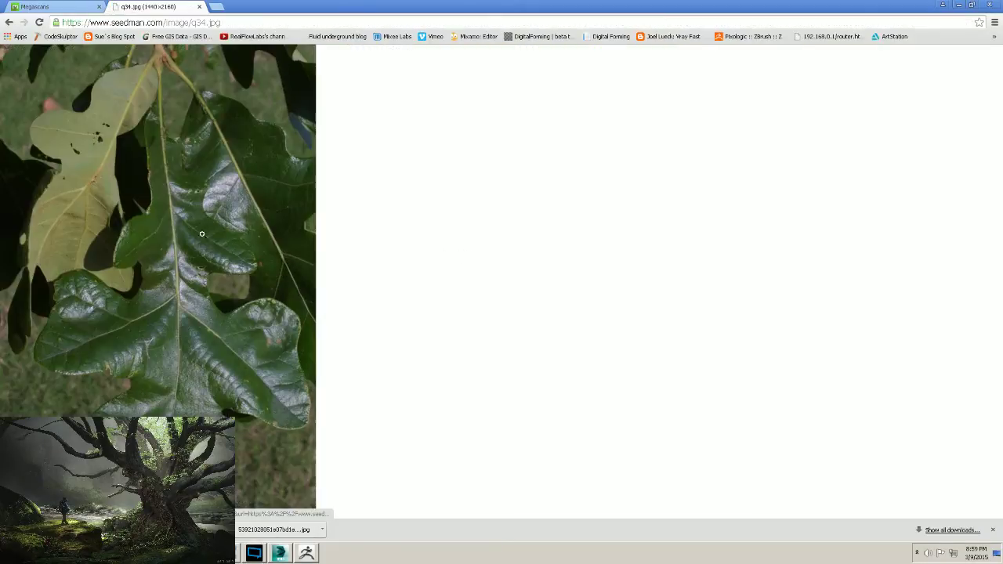
pyautogui.rightClick(177, 238)
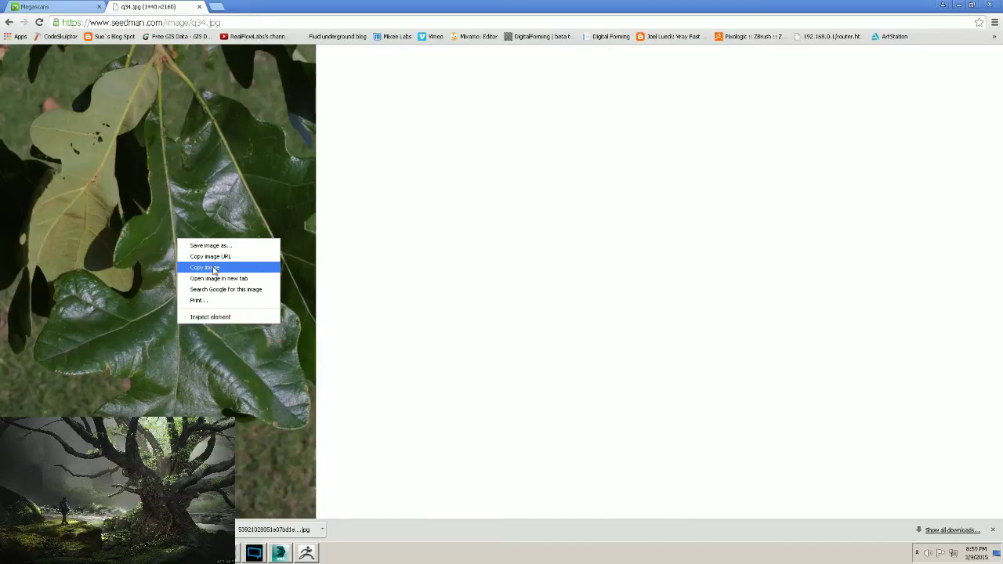
pyautogui.click(218, 245)
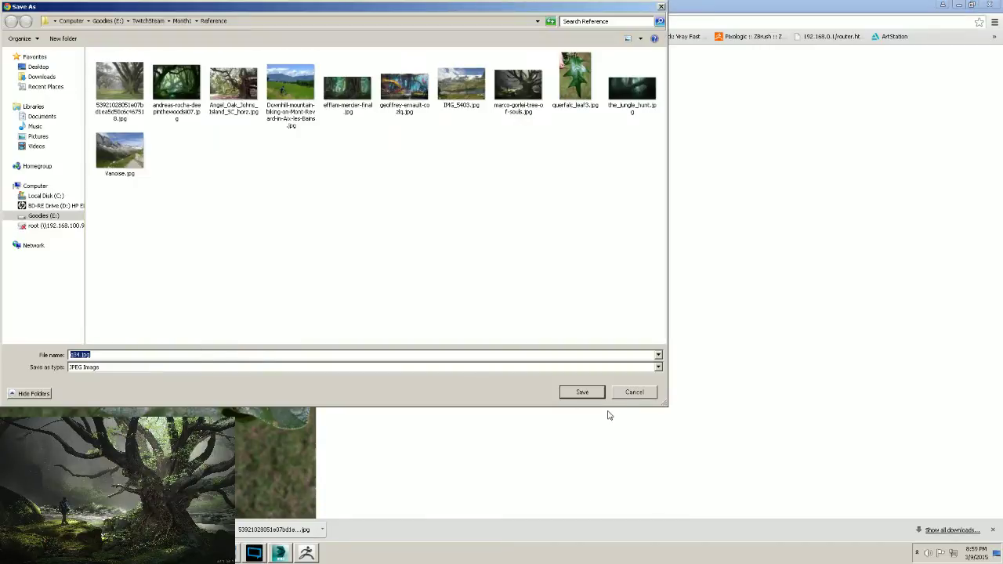
pyautogui.click(582, 392)
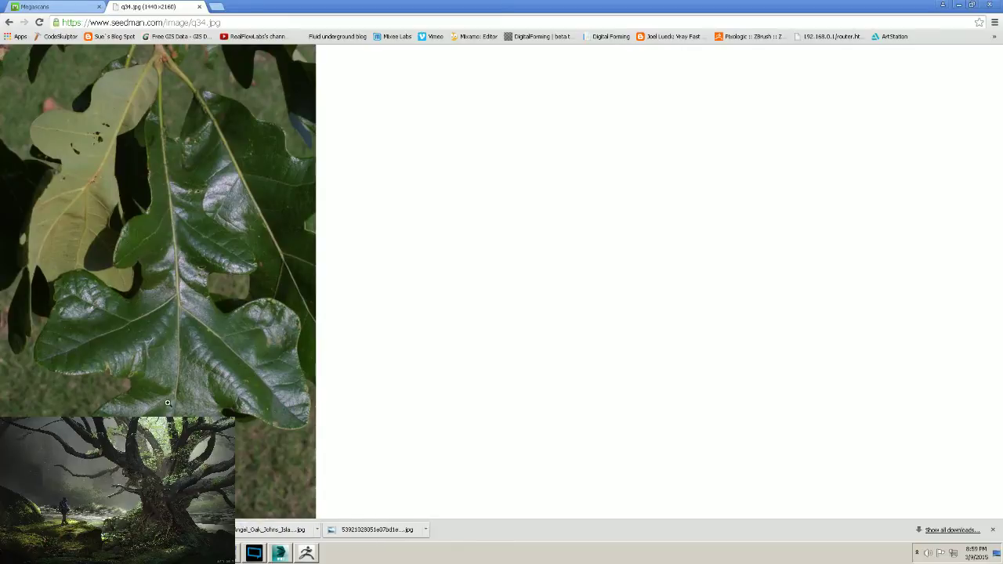
# Switch to the Megascans library and look through the surface scans for leaves resembling the oak references.
pyautogui.click(78, 7)
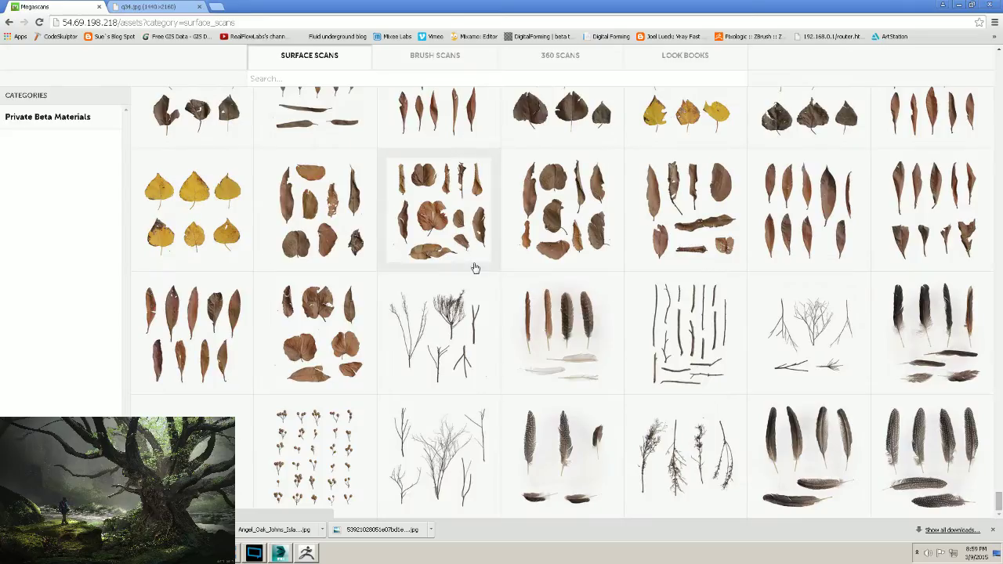
pyautogui.scroll(-10, 586, 262)
pyautogui.scroll(3, 586, 262)
pyautogui.scroll(6, 586, 261)
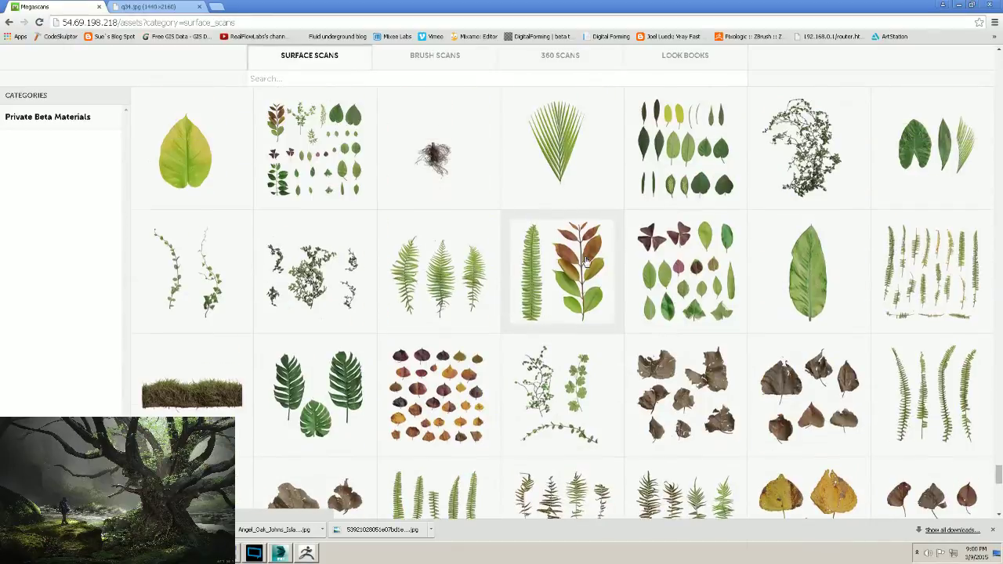
pyautogui.scroll(3, 576, 276)
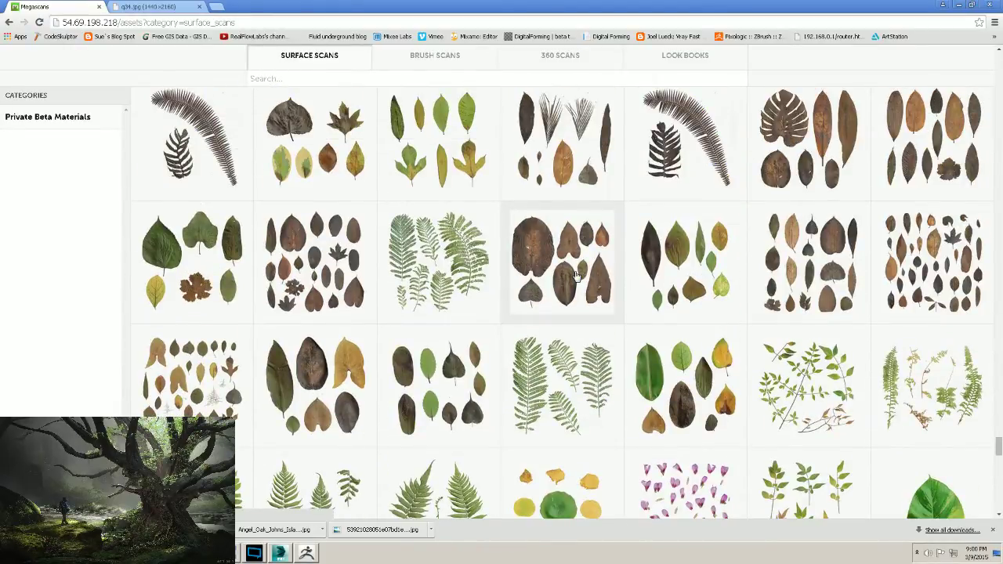
pyautogui.scroll(9, 576, 276)
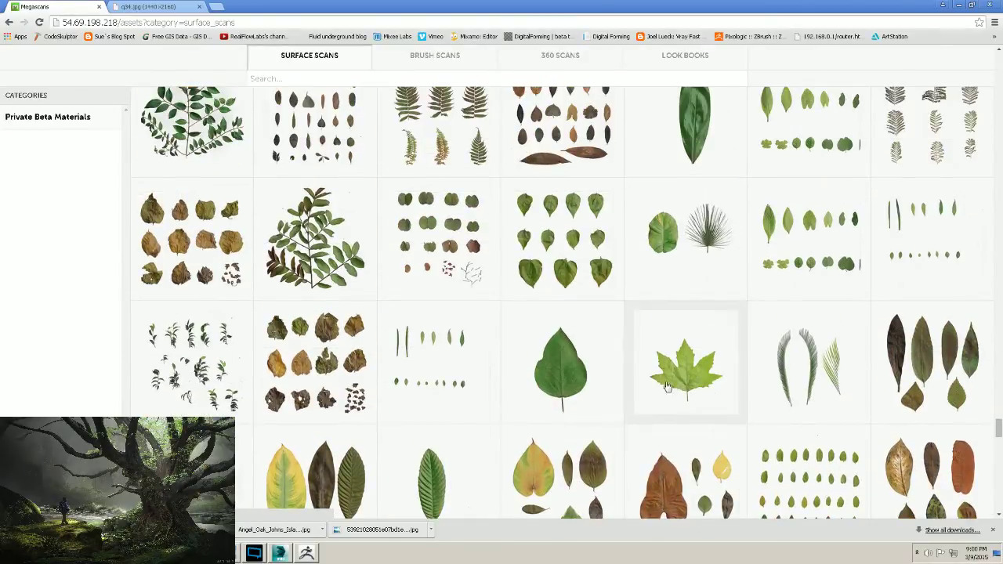
pyautogui.scroll(8, 604, 377)
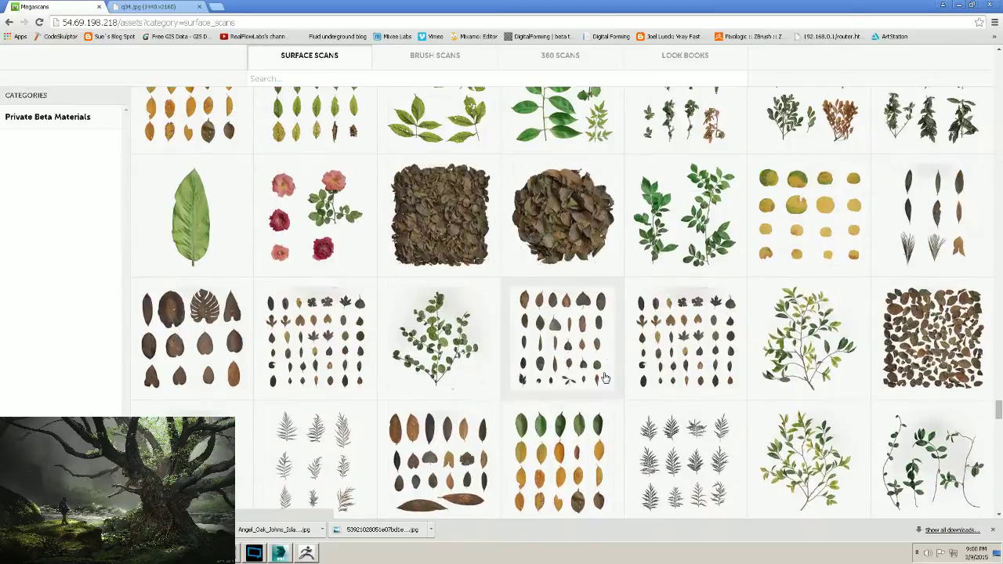
pyautogui.scroll(8, 604, 376)
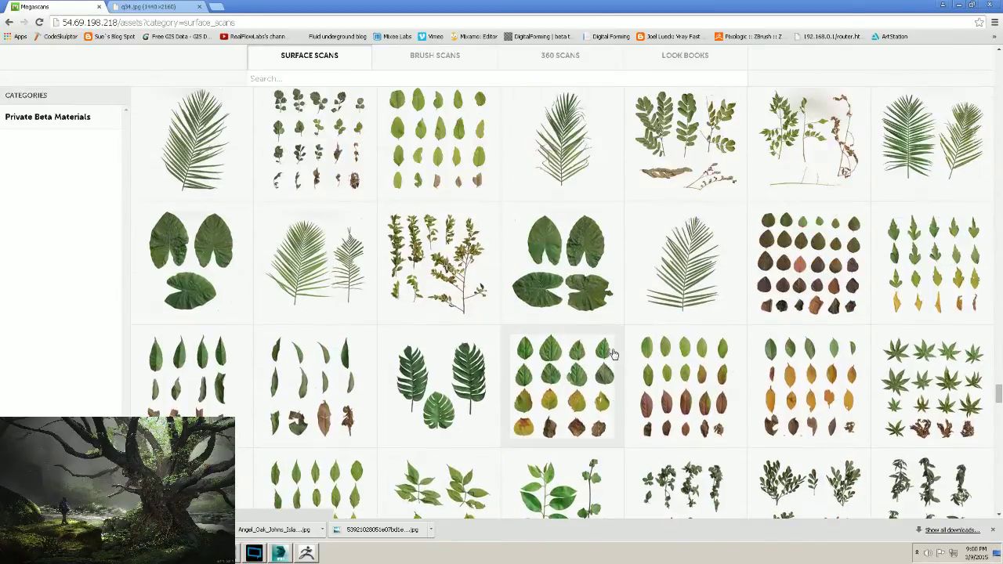
pyautogui.scroll(5, 614, 354)
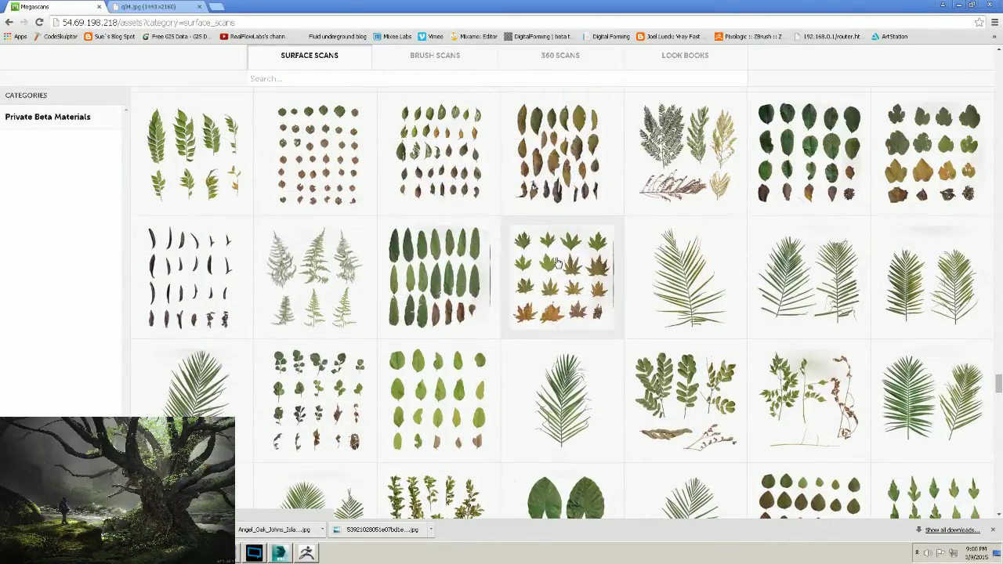
# Preview the leaf scan with pointed, maple-like green to brown leaves, then close the preview.
pyautogui.click(558, 265)
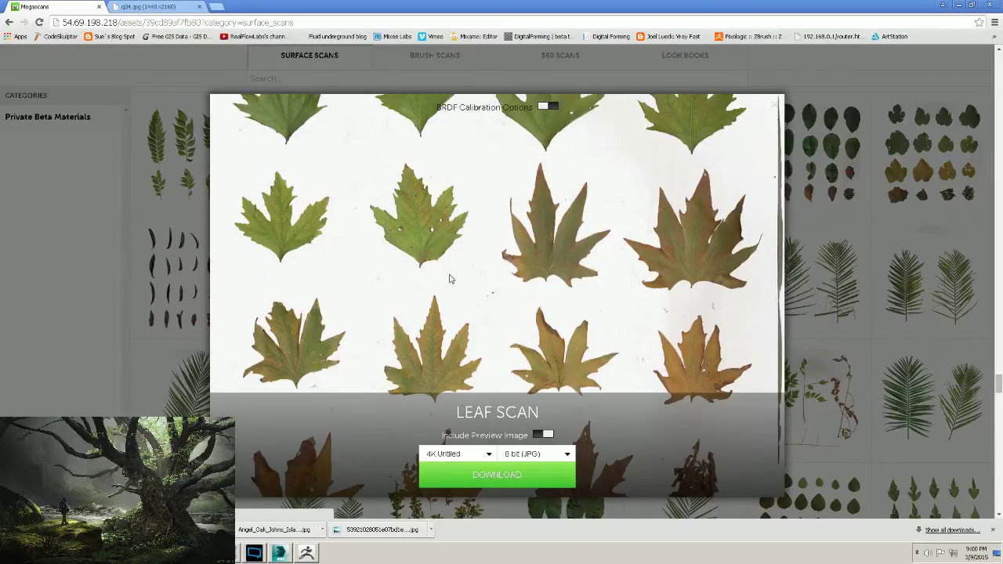
pyautogui.scroll(3, 332, 278)
pyautogui.scroll(-2, 528, 231)
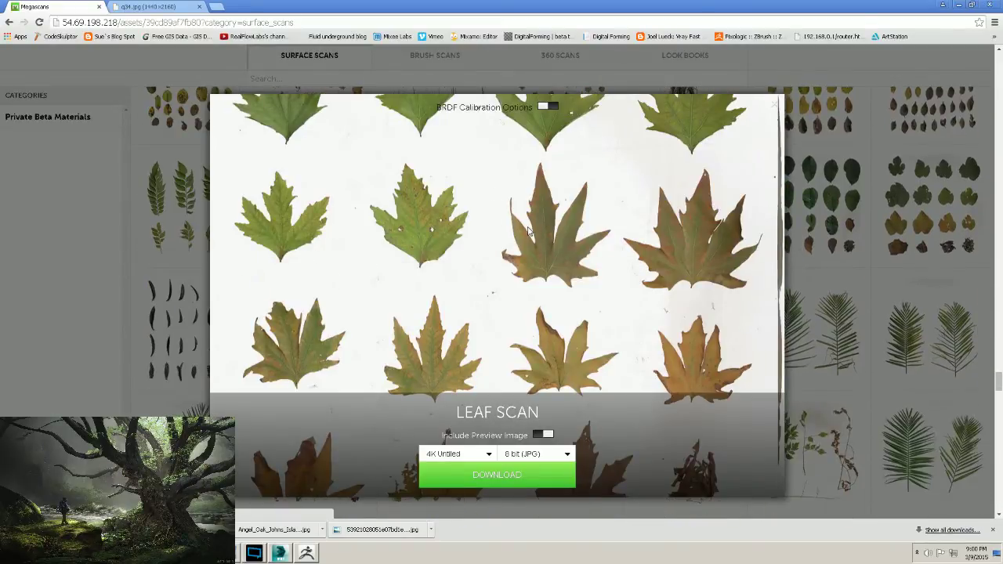
pyautogui.click(962, 291)
# Look through the earlier leaf scans and preview the one with dark, arrow-shaped leaves, then close it.
pyautogui.scroll(2, 963, 292)
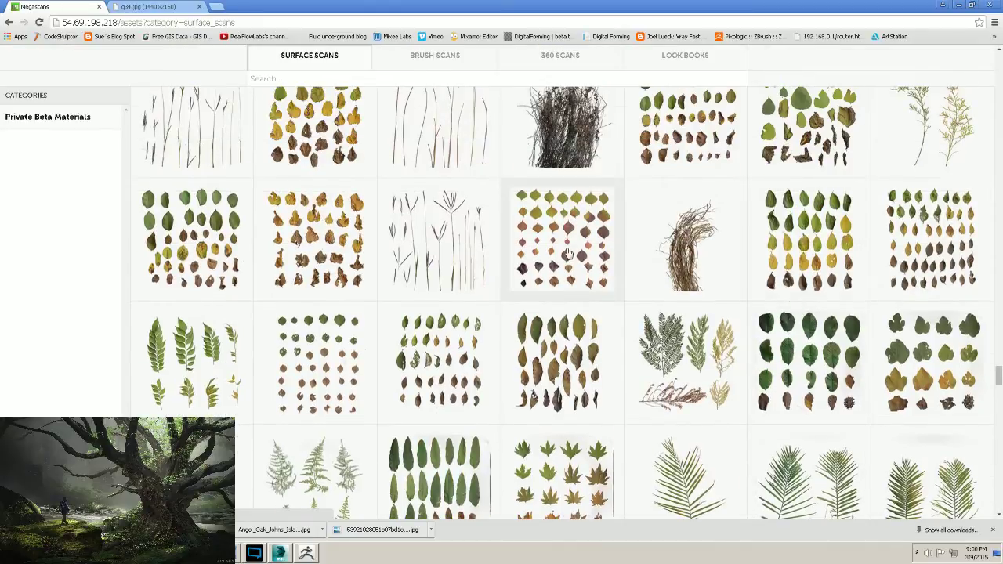
pyautogui.scroll(2, 569, 253)
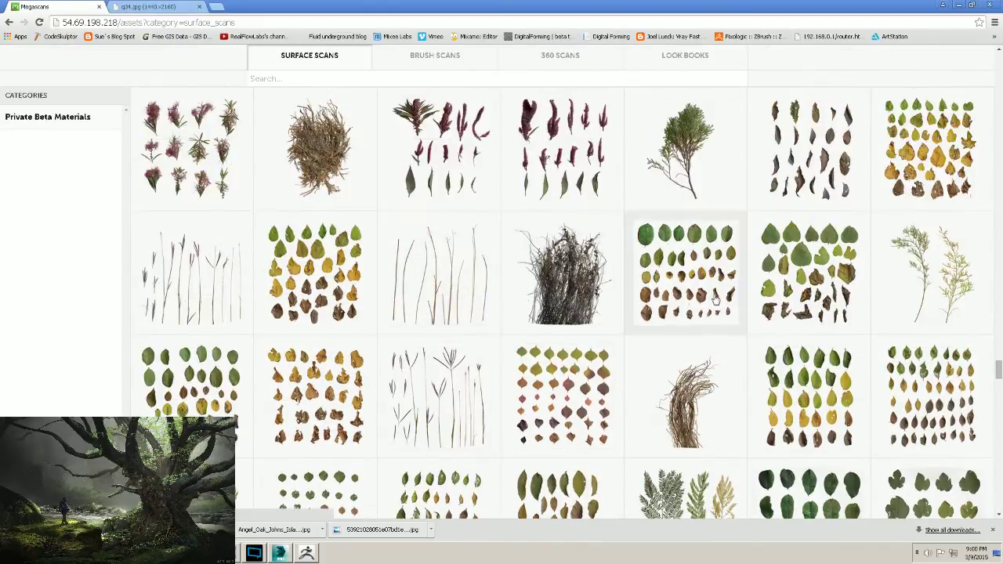
pyautogui.scroll(3, 807, 255)
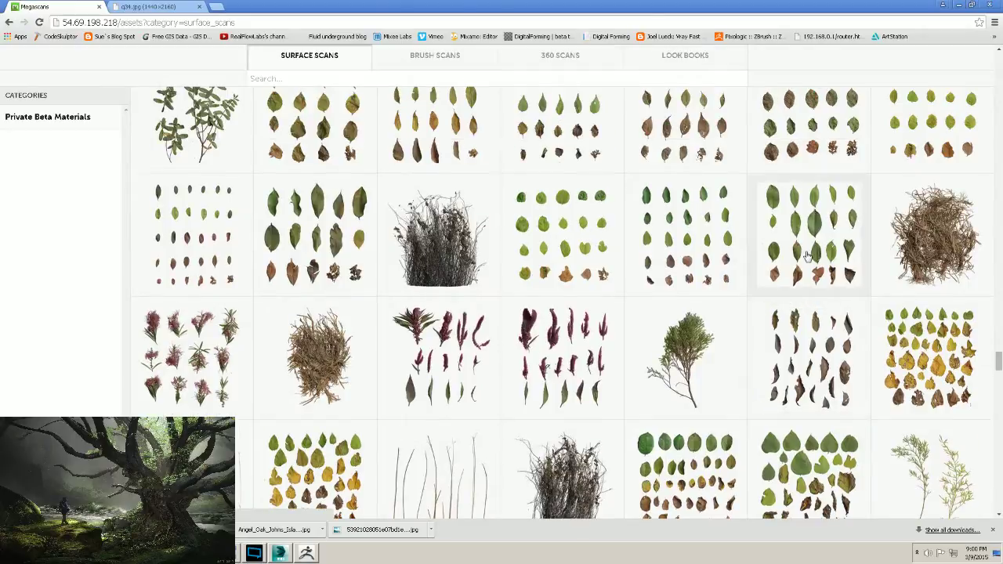
pyautogui.scroll(2, 633, 230)
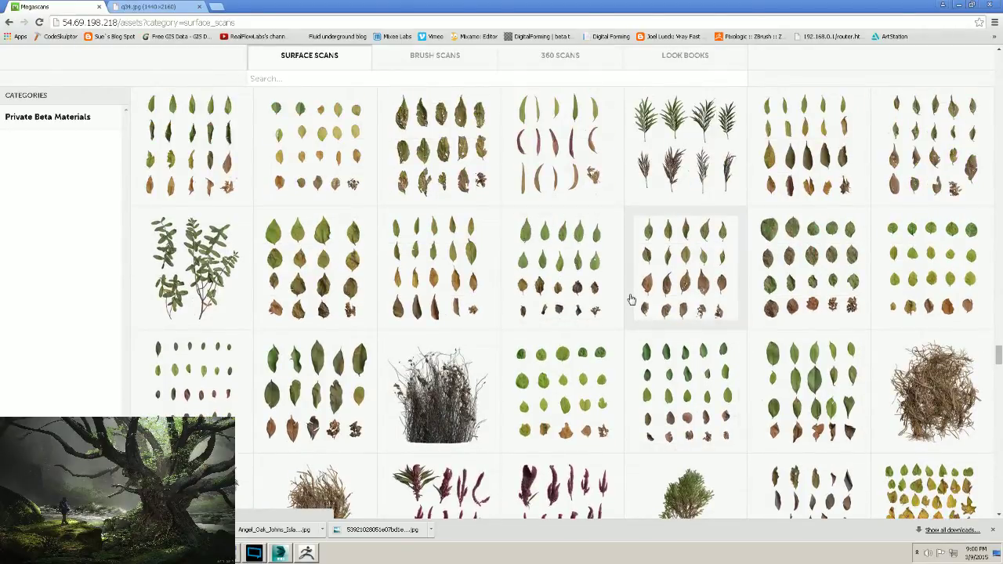
pyautogui.scroll(2, 632, 299)
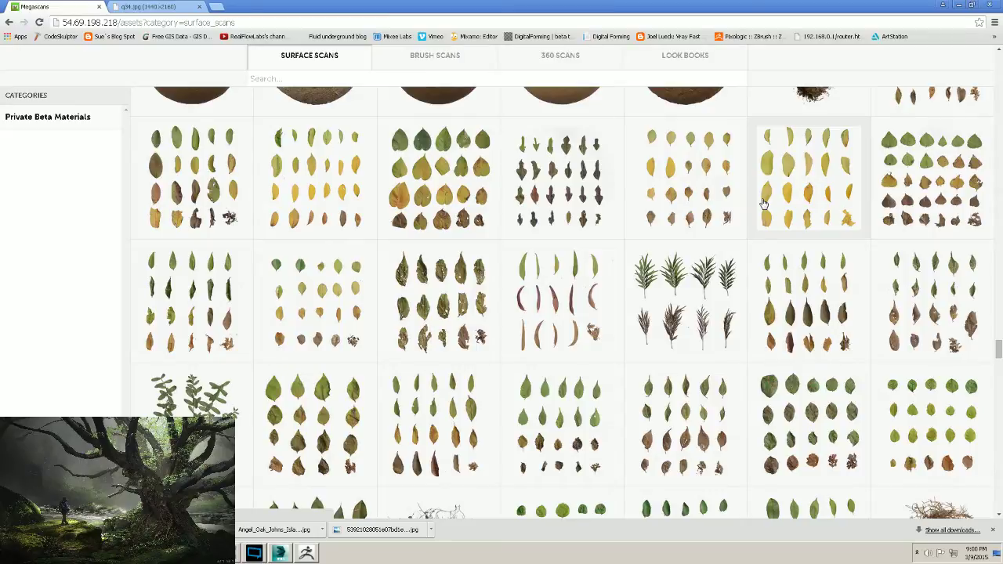
pyautogui.scroll(1, 823, 221)
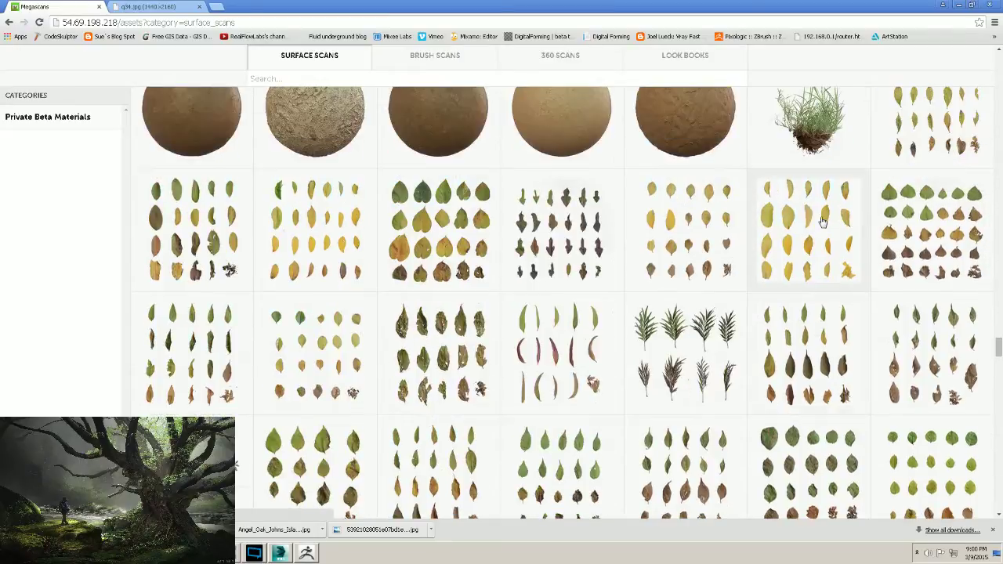
pyautogui.scroll(2, 823, 222)
pyautogui.scroll(-3, 772, 223)
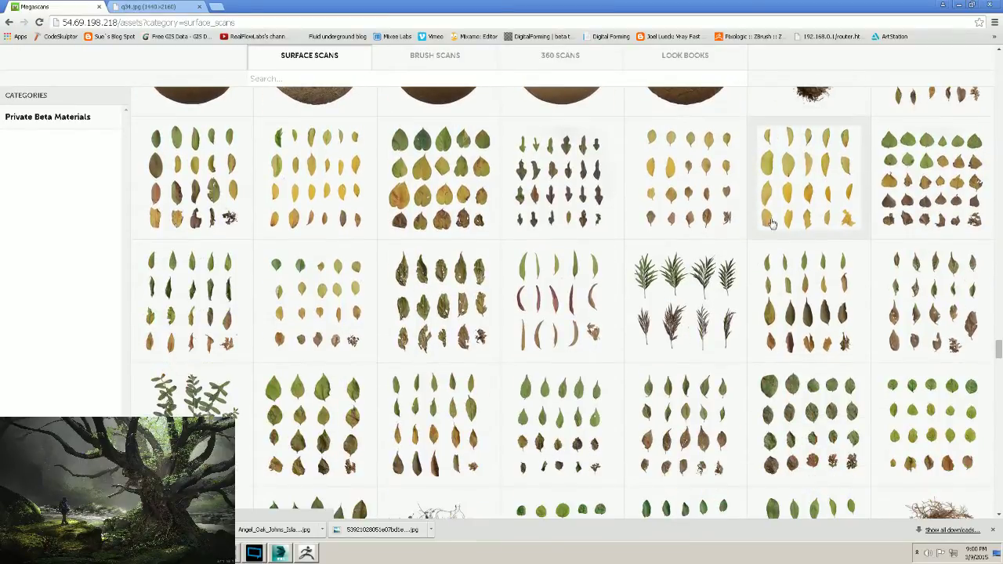
pyautogui.click(525, 169)
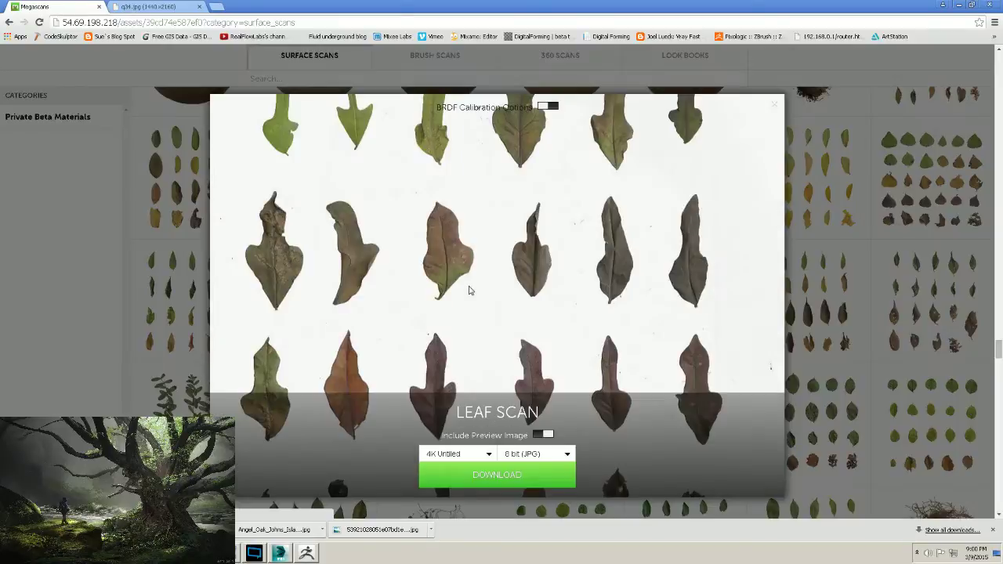
pyautogui.scroll(1, 467, 283)
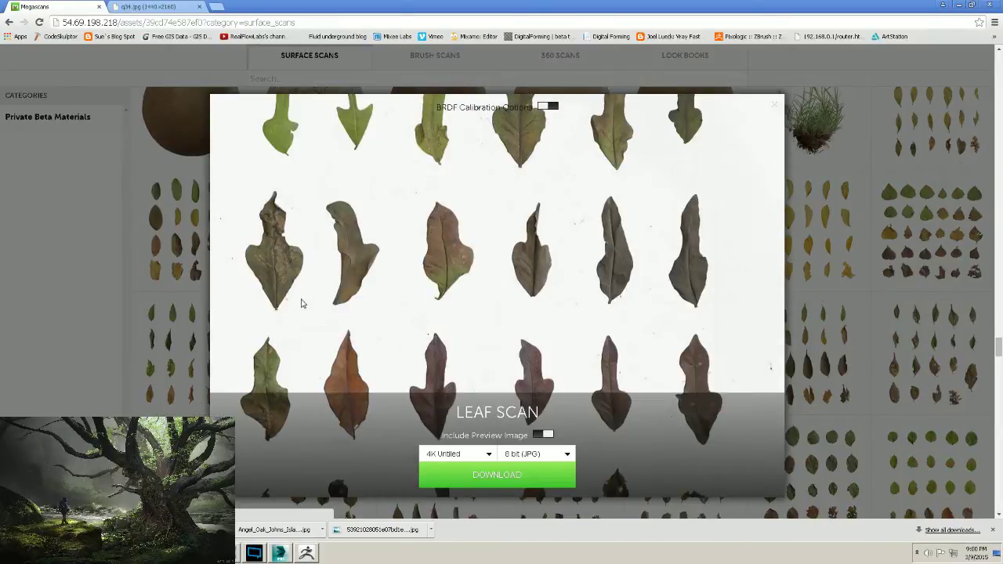
pyautogui.click(863, 289)
# Go back to the broad, lobed green and yellow leaf scan, preview it at larger size and close it.
pyautogui.scroll(-6, 772, 322)
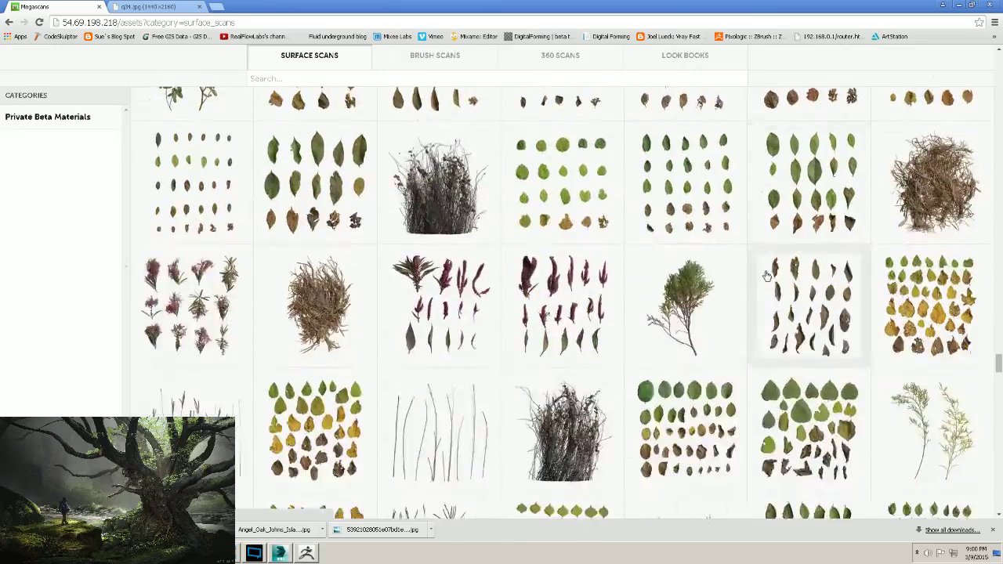
pyautogui.scroll(-3, 764, 255)
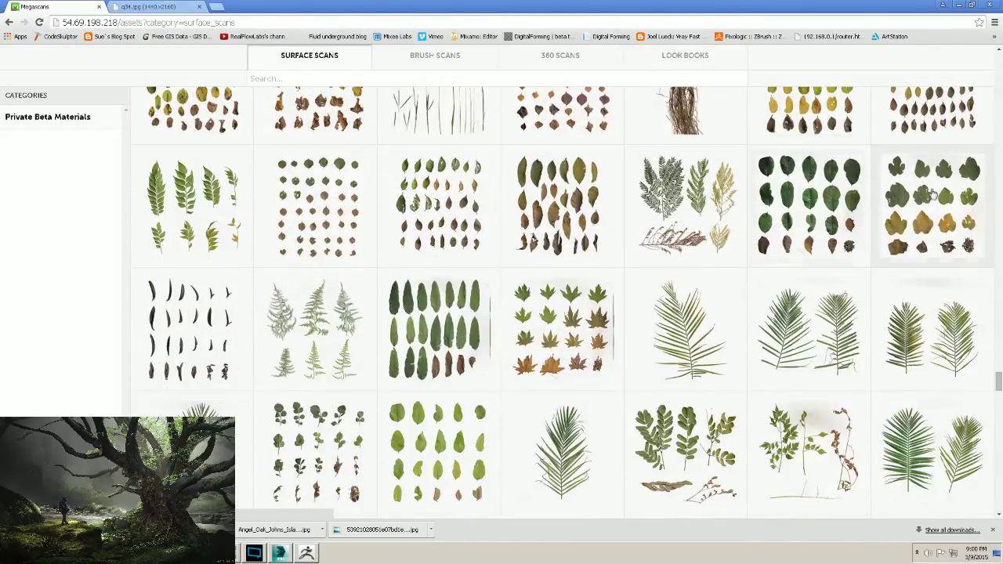
pyautogui.click(933, 188)
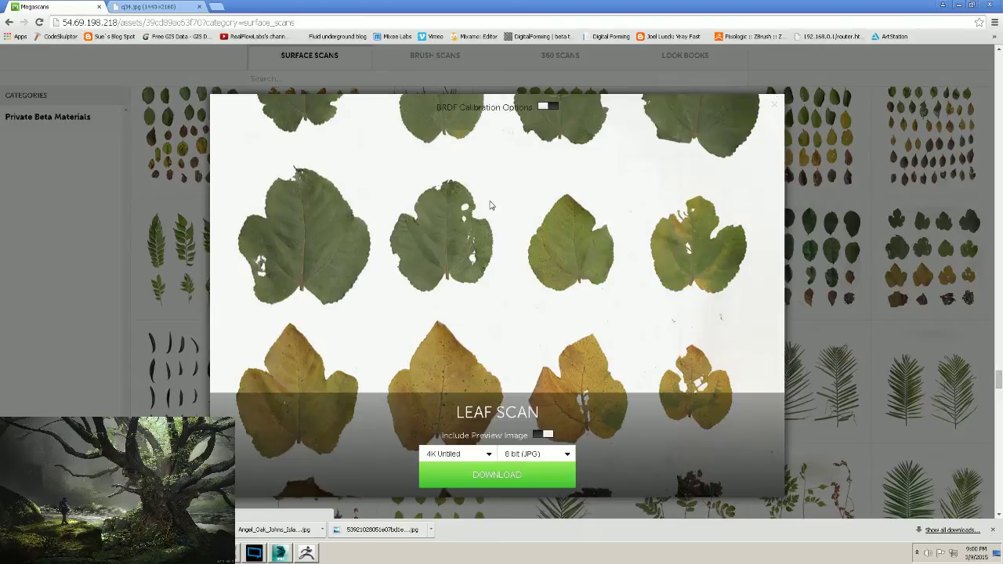
pyautogui.scroll(1, 528, 200)
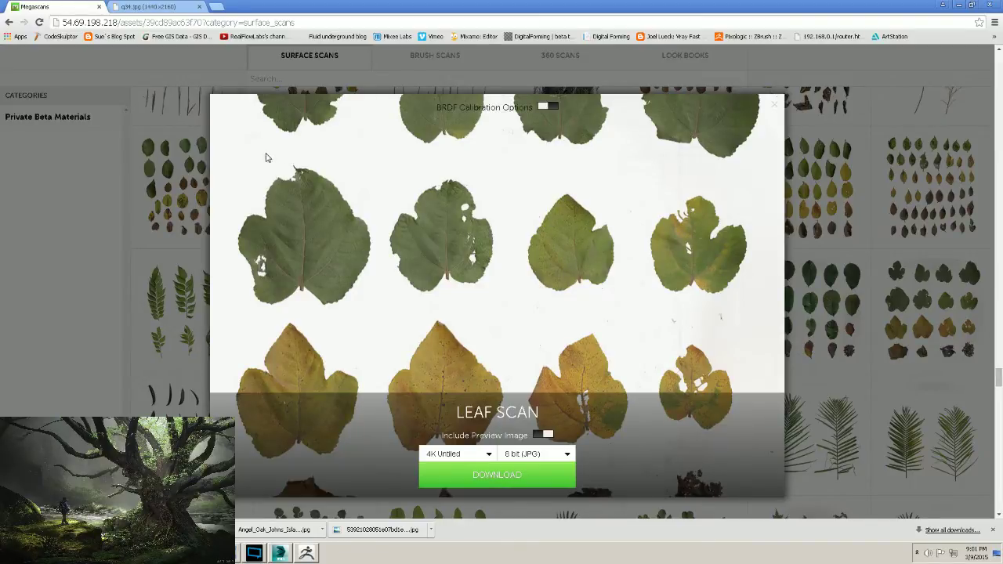
pyautogui.click(876, 262)
# Examine the remaining leaf, fern and branch scans in the surface scans library for a suitable oak leaf match.
pyautogui.scroll(-3, 601, 302)
pyautogui.scroll(-2, 602, 302)
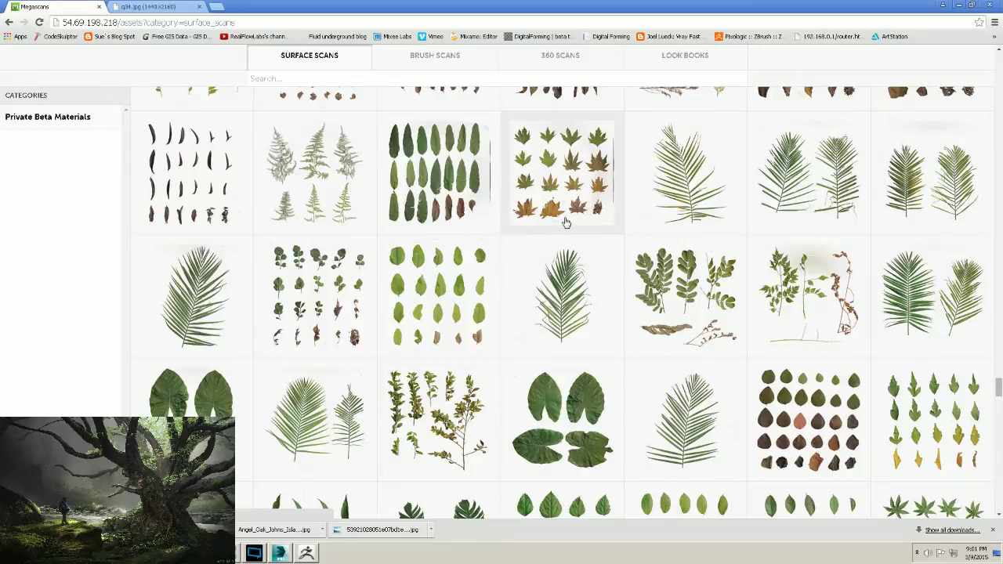
pyautogui.scroll(-2, 564, 219)
pyautogui.scroll(-2, 732, 280)
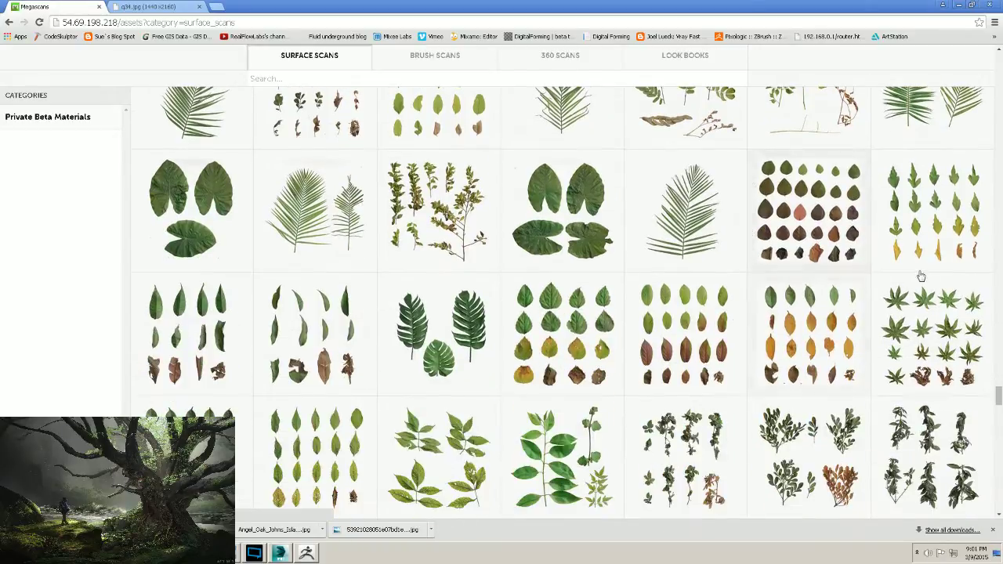
pyautogui.scroll(-10, 643, 303)
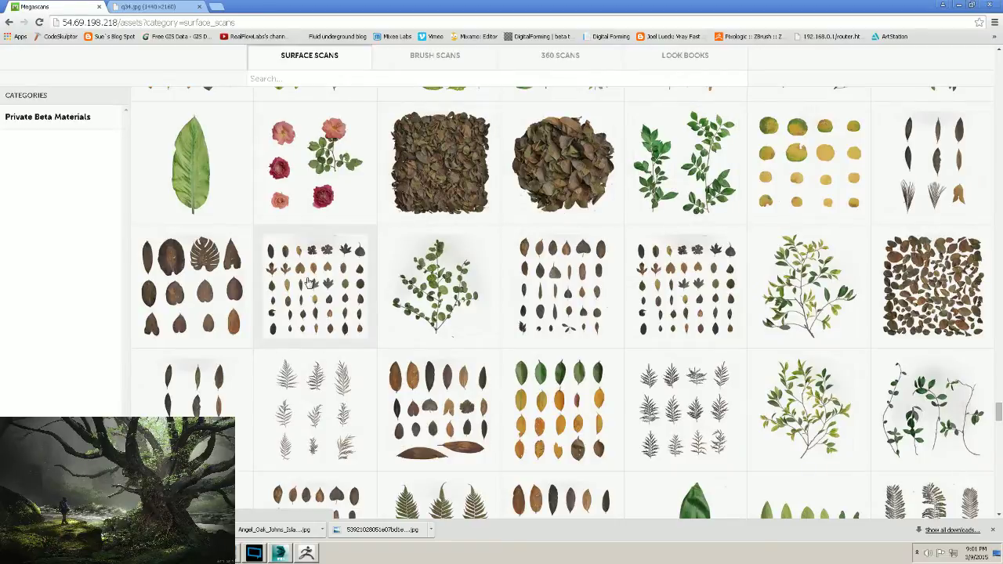
pyautogui.scroll(-5, 627, 235)
pyautogui.scroll(-9, 654, 210)
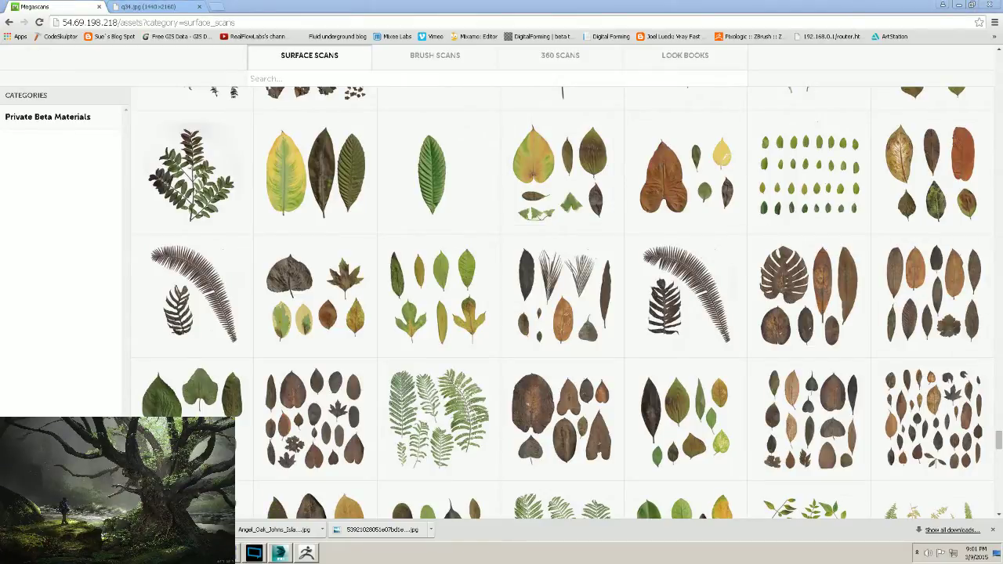
pyautogui.scroll(-7, 738, 308)
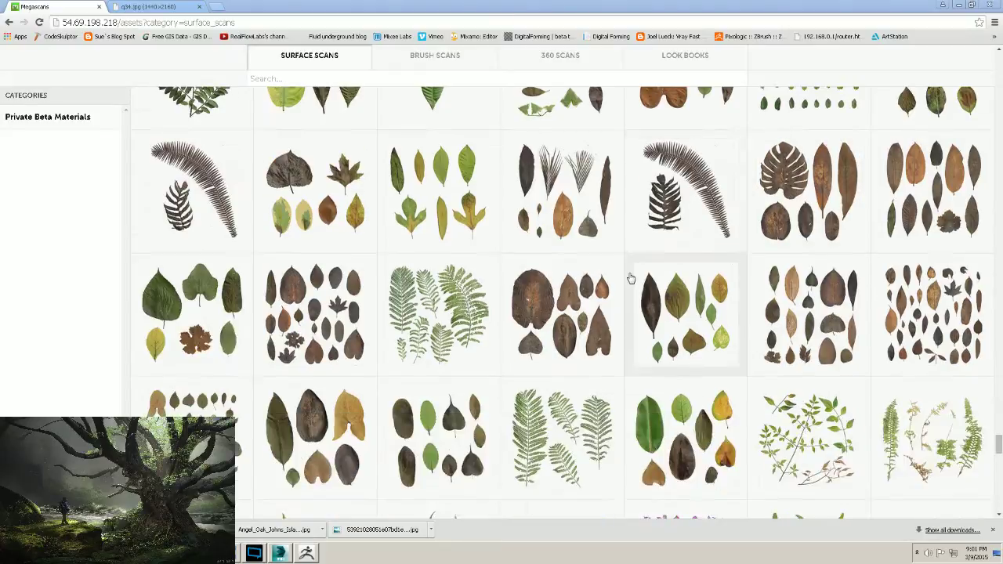
pyautogui.scroll(-6, 475, 213)
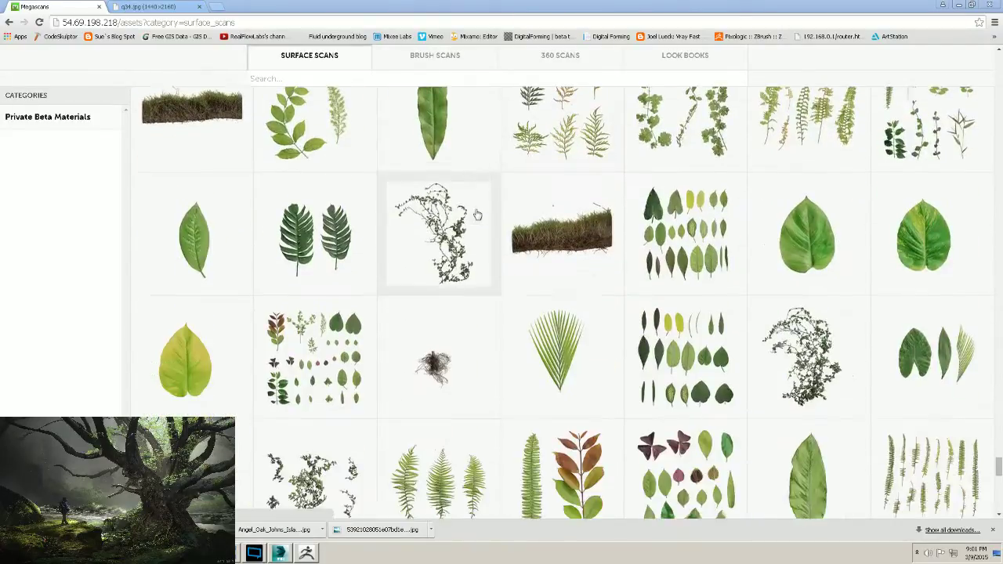
pyautogui.scroll(-5, 671, 207)
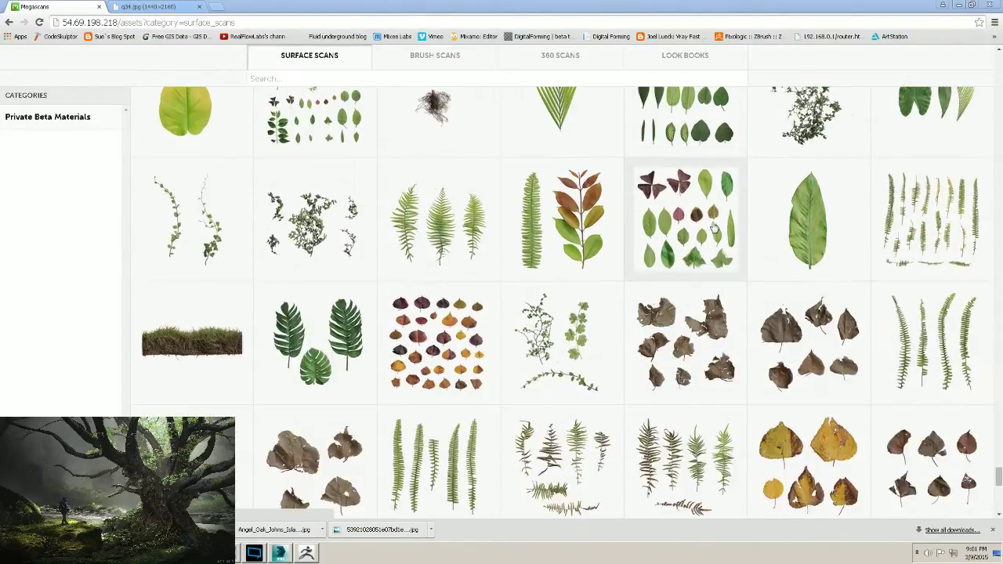
pyautogui.scroll(-6, 647, 250)
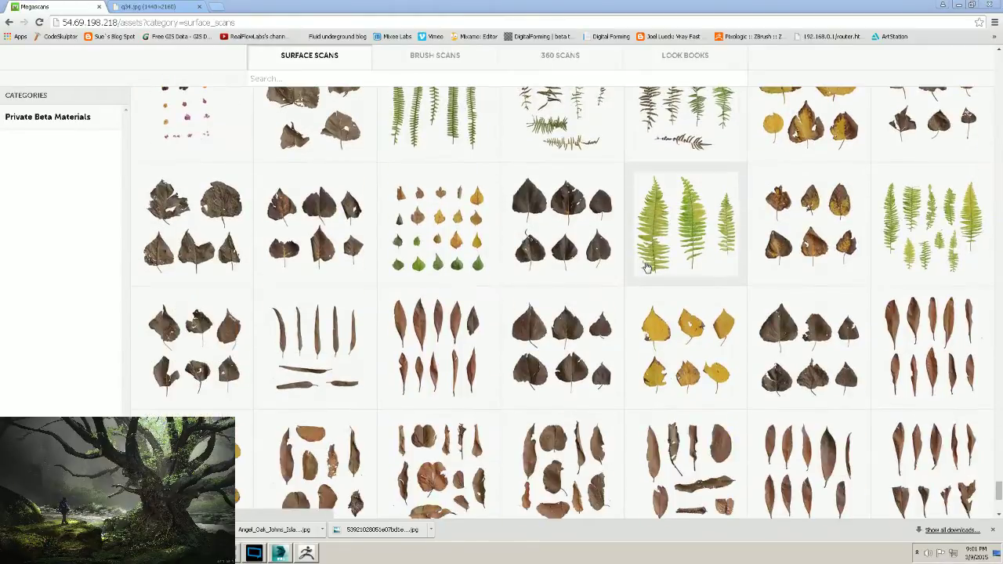
pyautogui.scroll(-15, 509, 275)
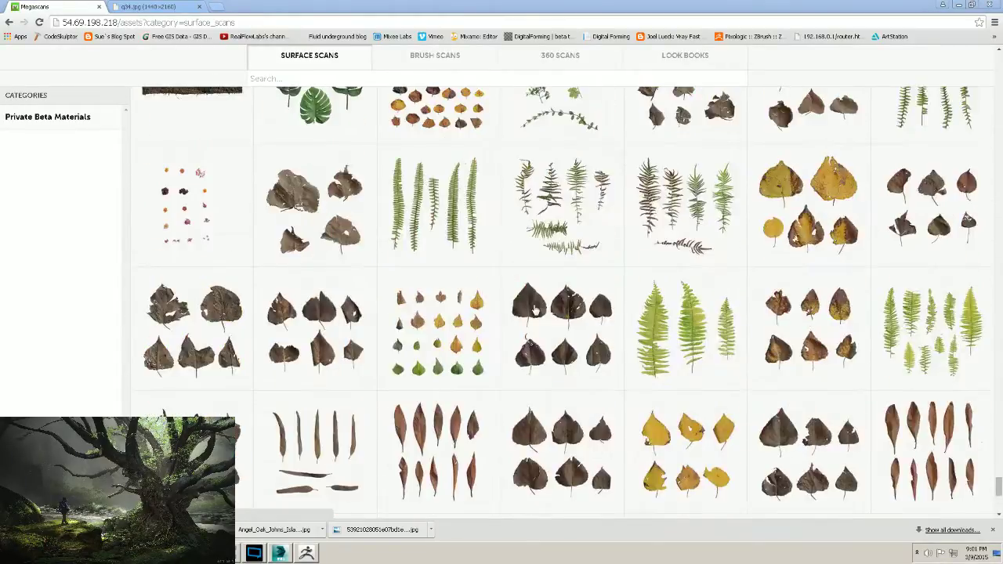
# Look back through the earlier leaf, palm, twig and branch scans in the surface scans library for usable tree foliage.
pyautogui.scroll(2, 535, 311)
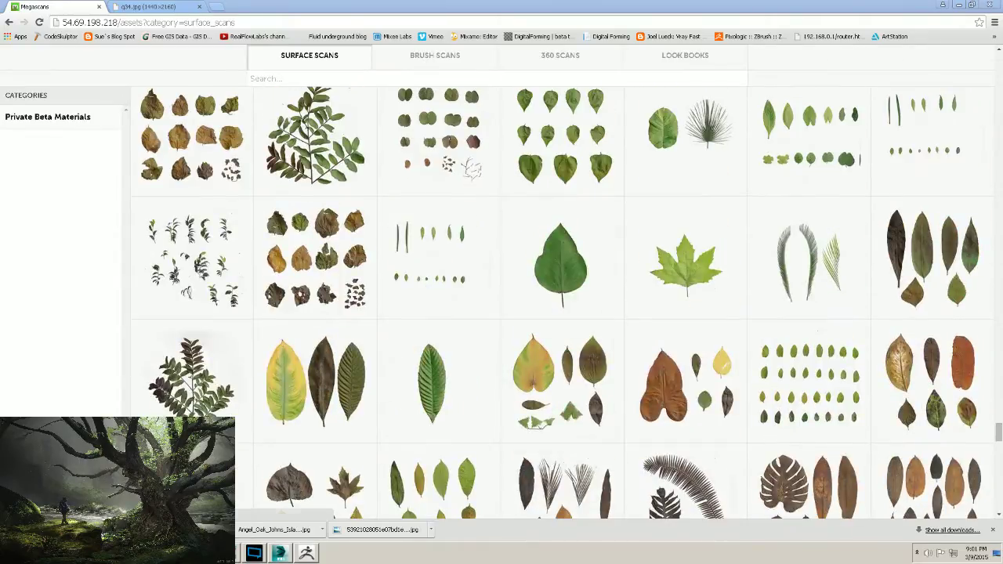
pyautogui.scroll(3, 690, 246)
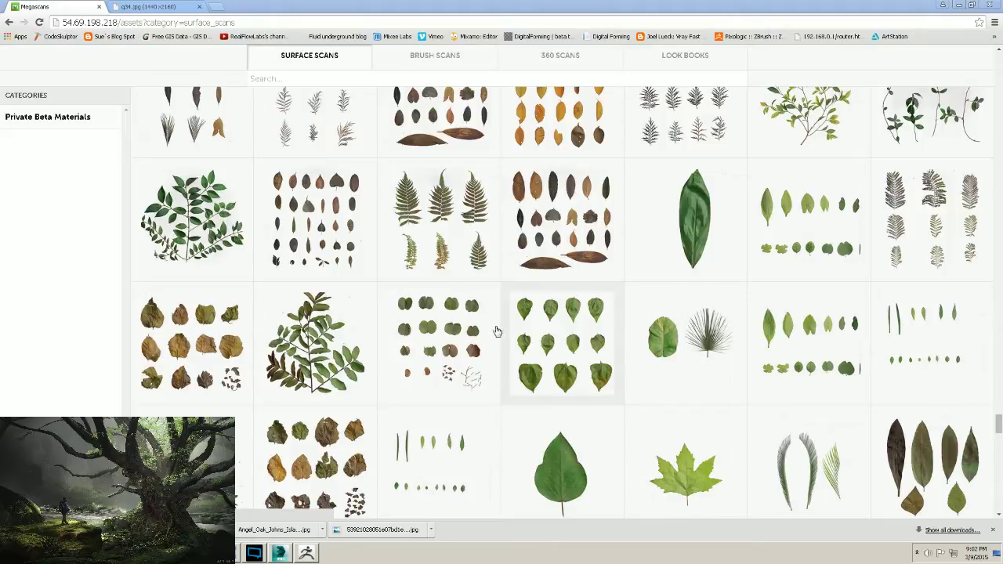
pyautogui.scroll(10, 497, 332)
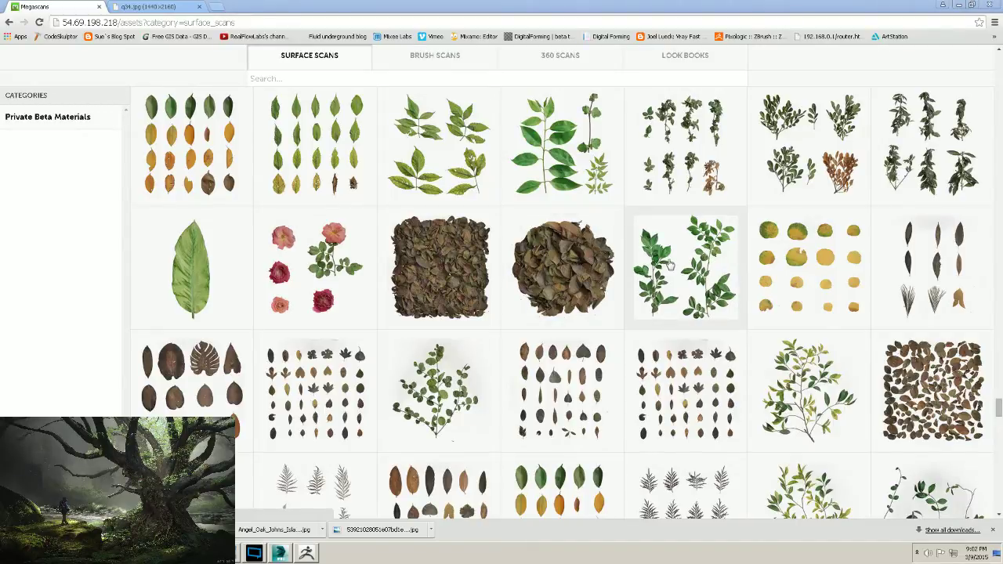
pyautogui.scroll(5, 518, 235)
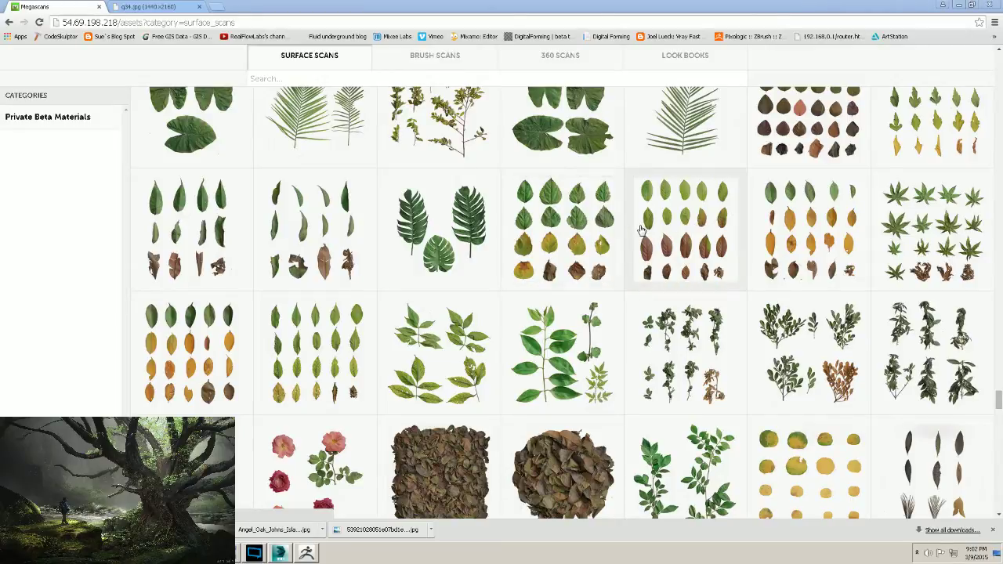
pyautogui.scroll(1, 640, 245)
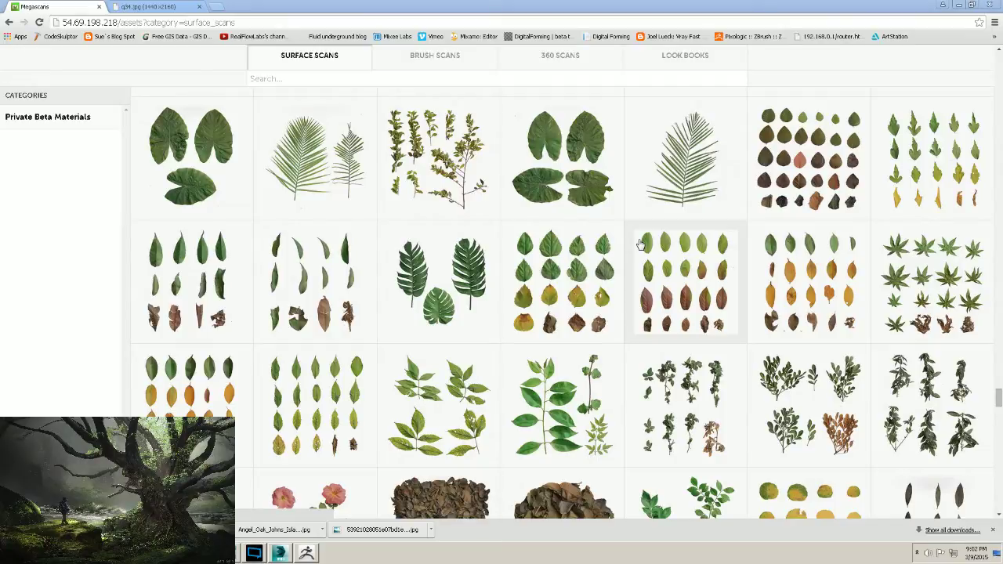
pyautogui.scroll(5, 729, 291)
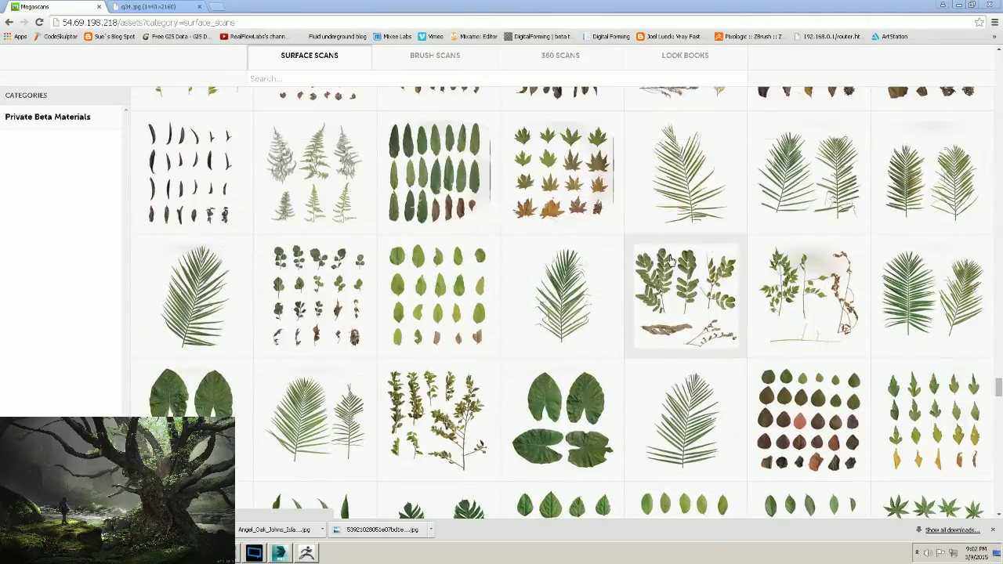
pyautogui.scroll(3, 670, 260)
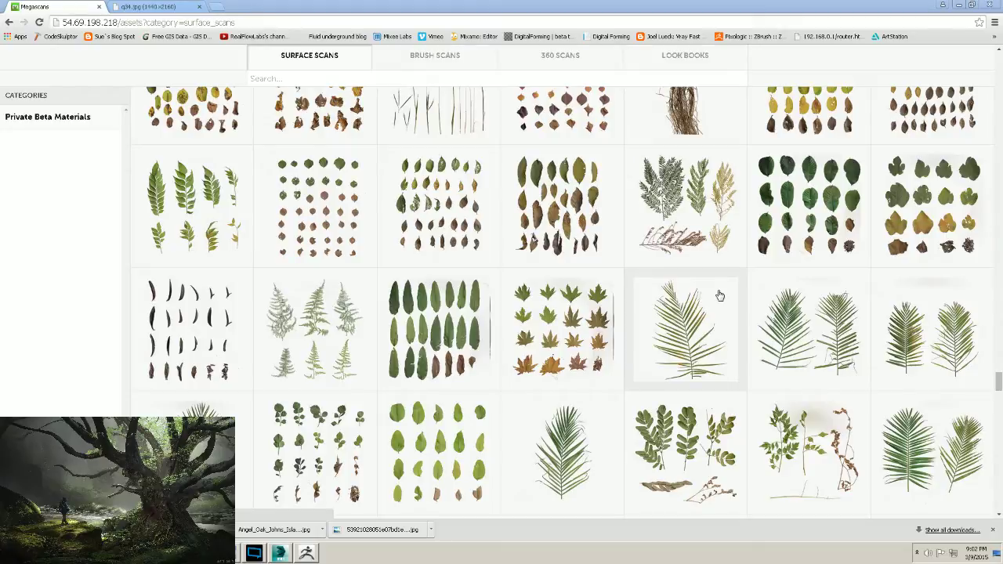
pyautogui.scroll(1, 726, 300)
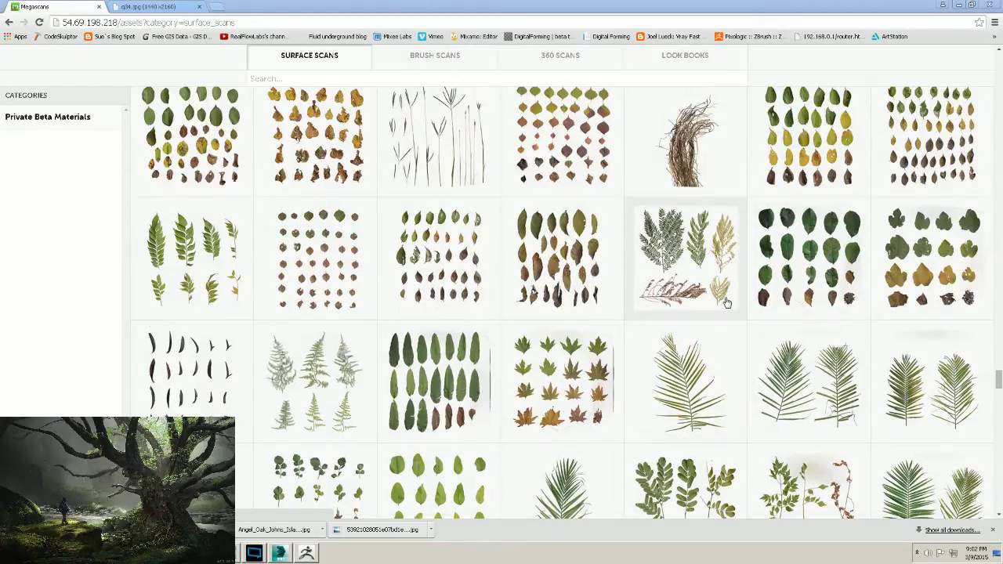
pyautogui.scroll(2, 858, 255)
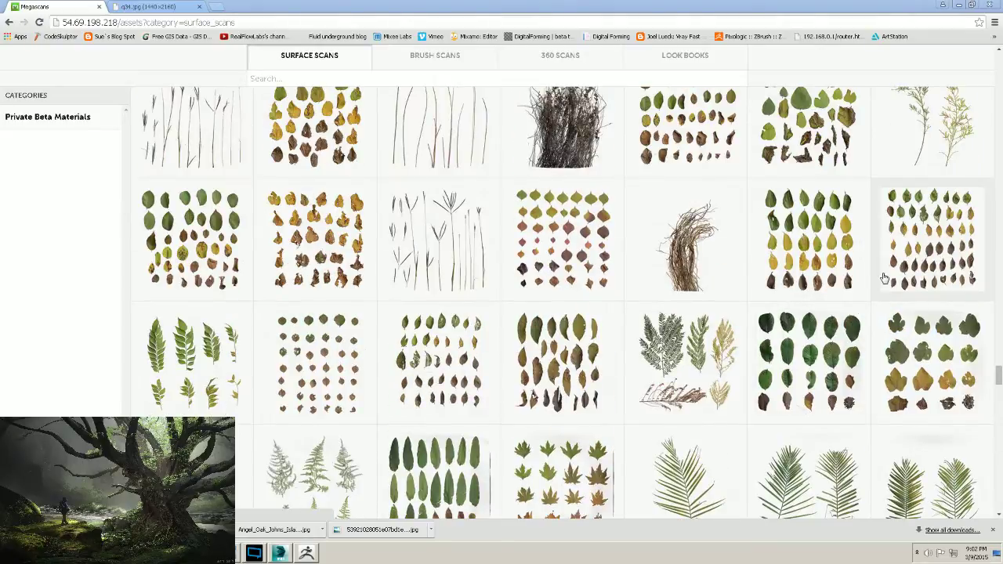
pyautogui.scroll(2, 834, 355)
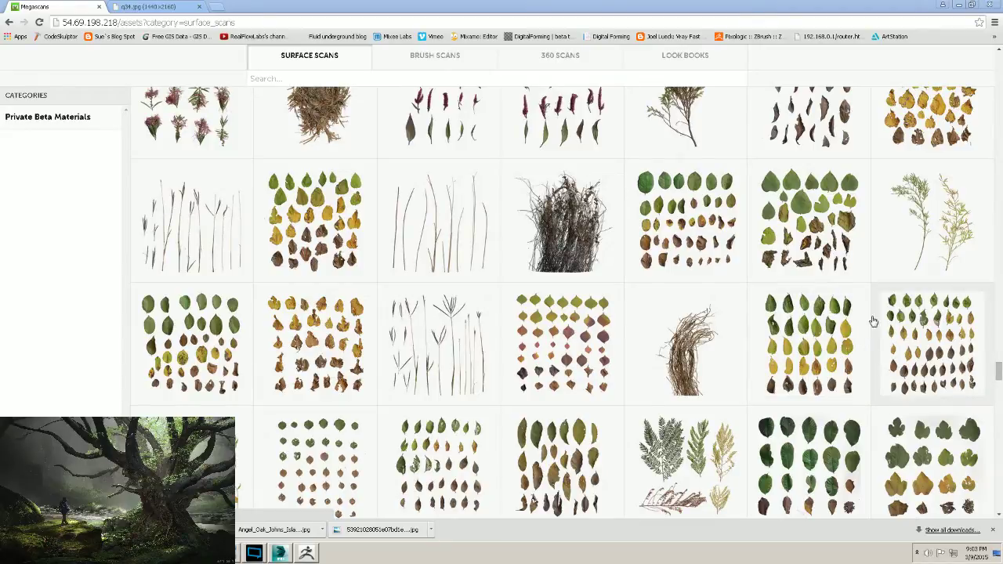
# Open the lobed green-to-brown leaf scan in the surface scans and download it as 4K Untiled, 8 bit (JPG).
pyautogui.scroll(-2, 877, 329)
pyautogui.click(888, 343)
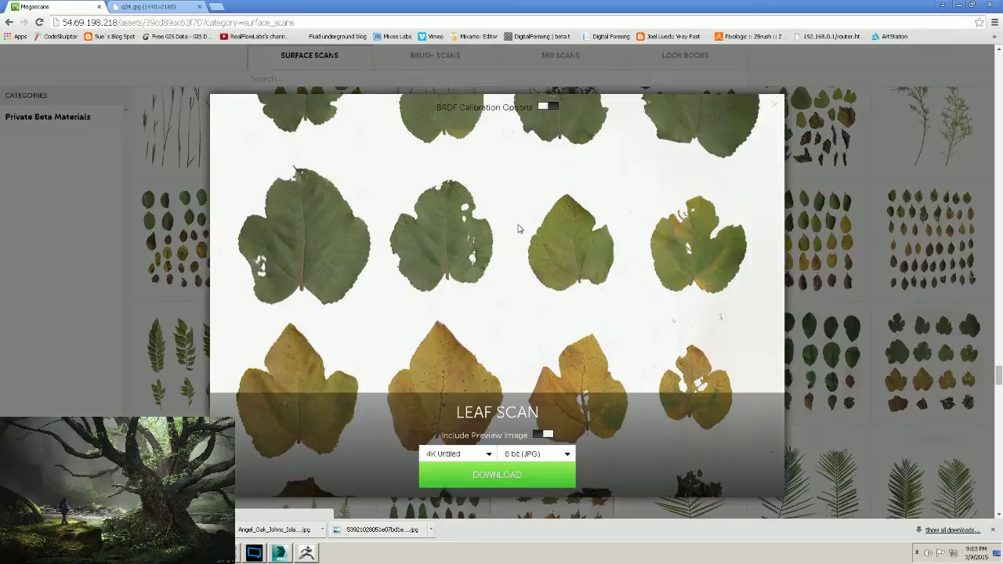
pyautogui.scroll(3, 452, 249)
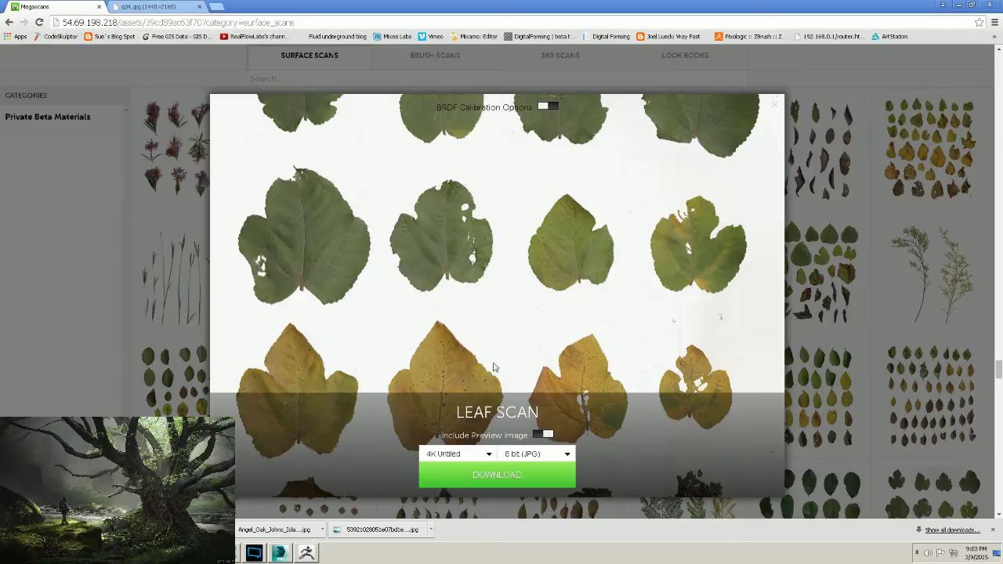
pyautogui.click(494, 478)
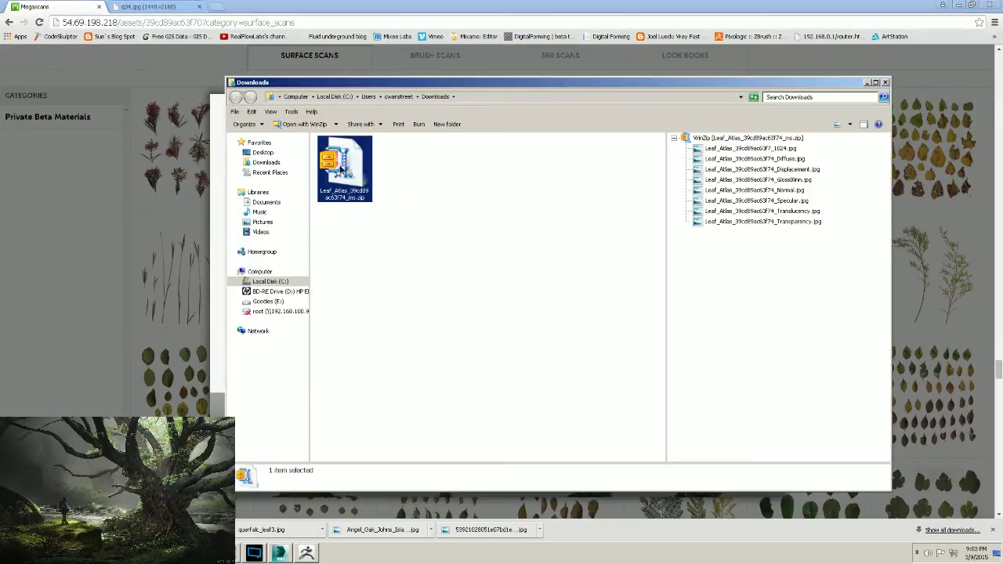
# Copy the downloaded leaf atlas zip and go to the MegaScans folder on the Goodies (E:) drive.
pyautogui.rightClick(340, 165)
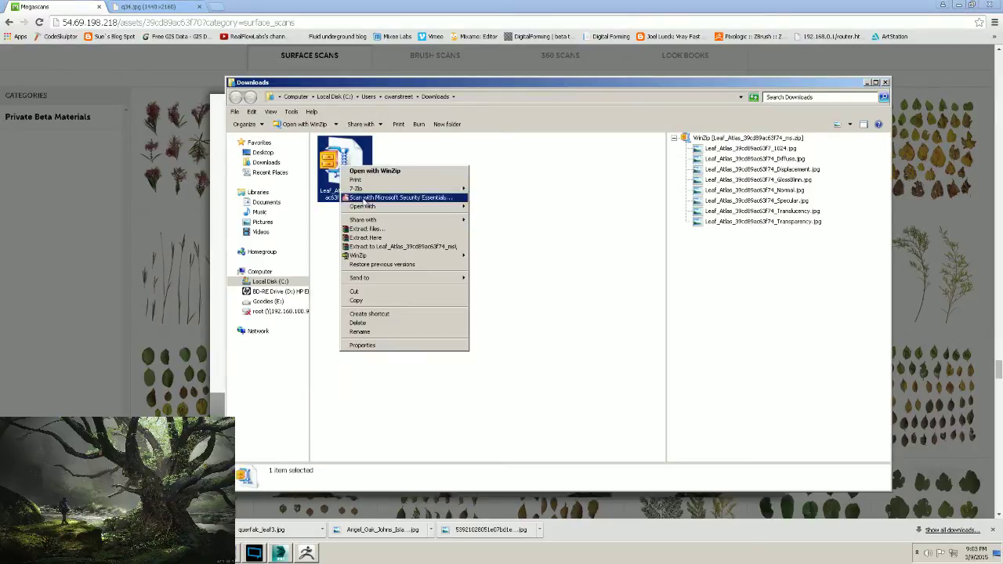
pyautogui.click(367, 301)
pyautogui.click(269, 301)
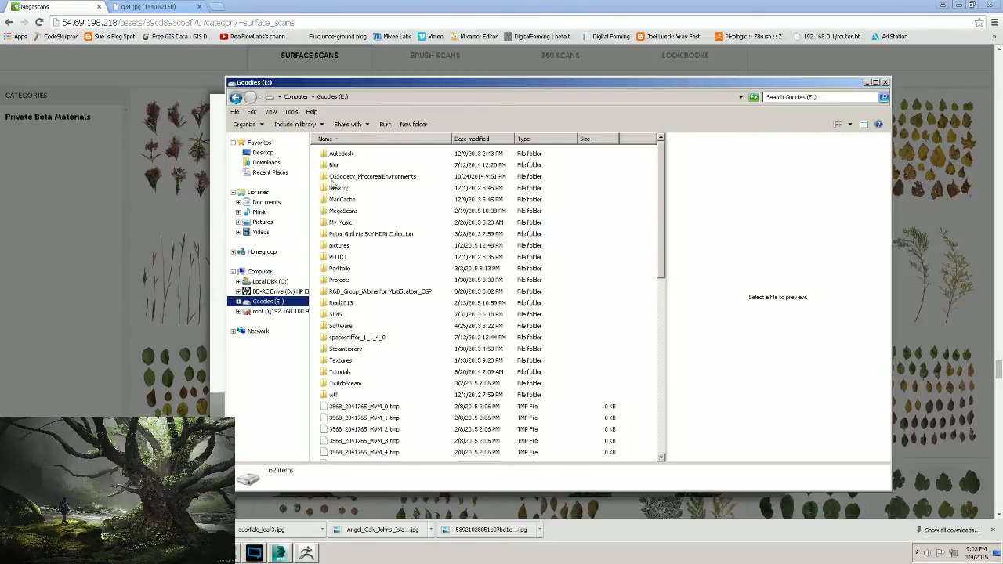
pyautogui.doubleClick(342, 212)
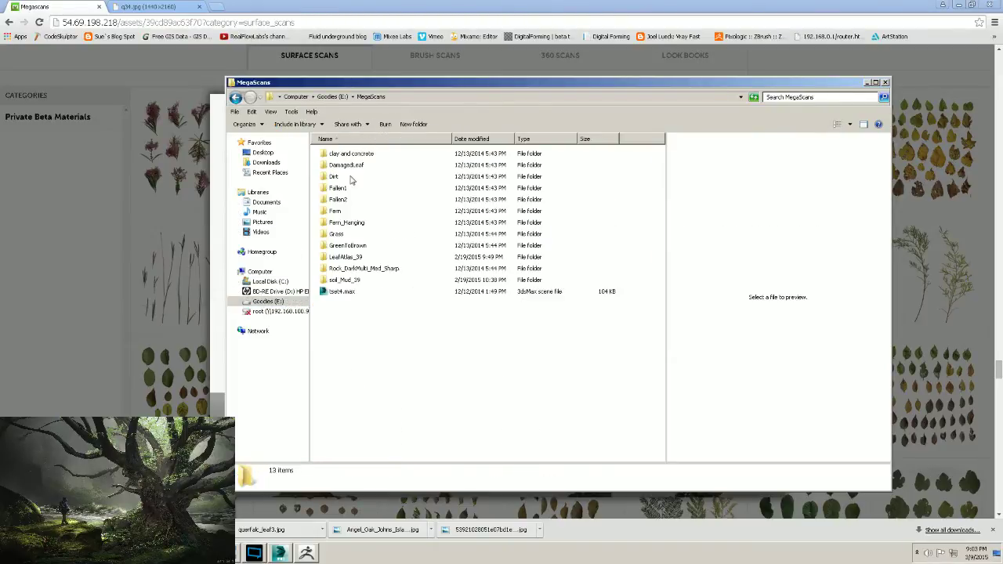
pyautogui.moveTo(350, 84); pyautogui.dragTo(409, 83)
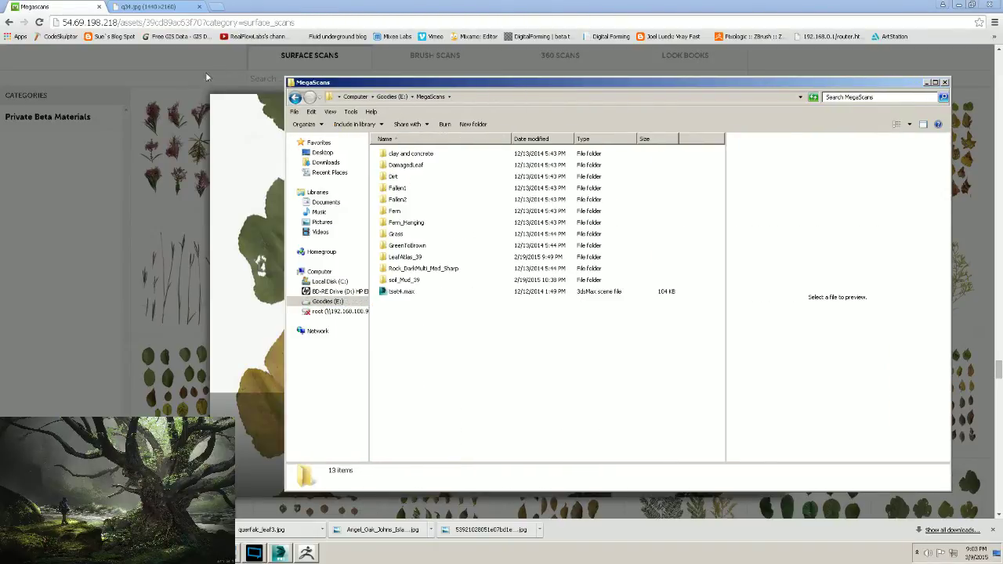
pyautogui.moveTo(562, 81); pyautogui.dragTo(1002, 84)
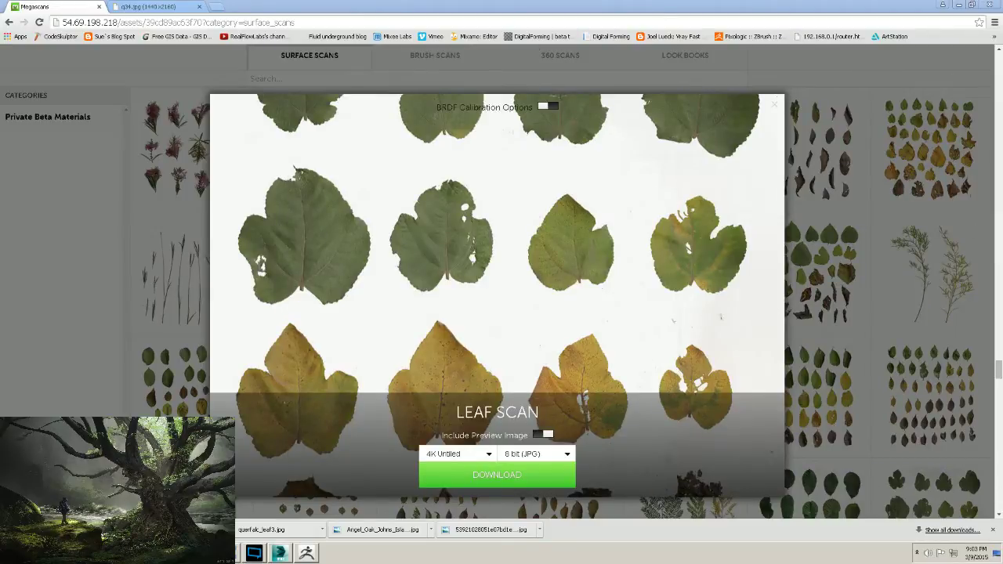
pyautogui.moveTo(1002, 102); pyautogui.dragTo(312, 117)
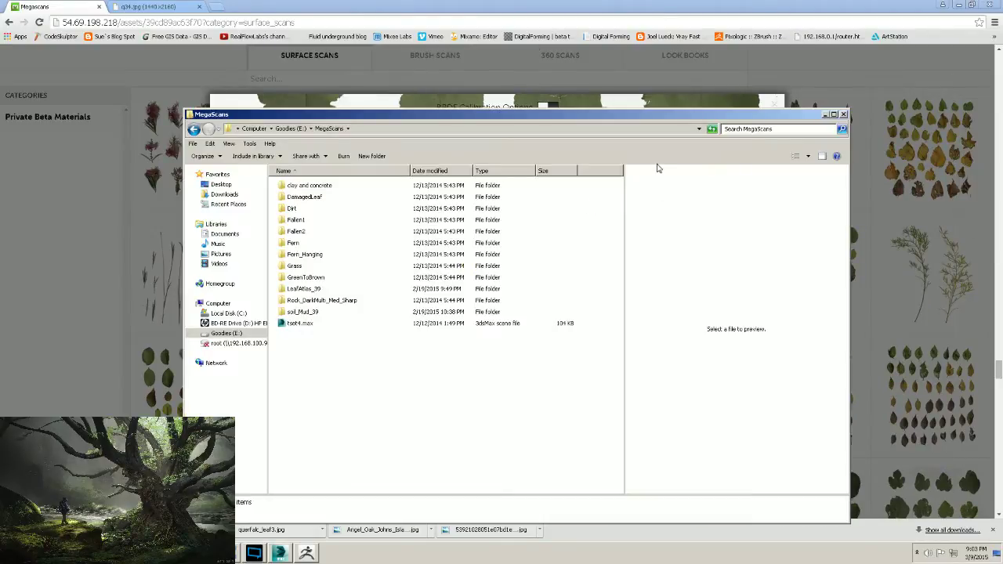
# Create a new folder named LeafForStream inside the MegaScans folder.
pyautogui.rightClick(311, 398)
pyautogui.moveTo(323, 497)
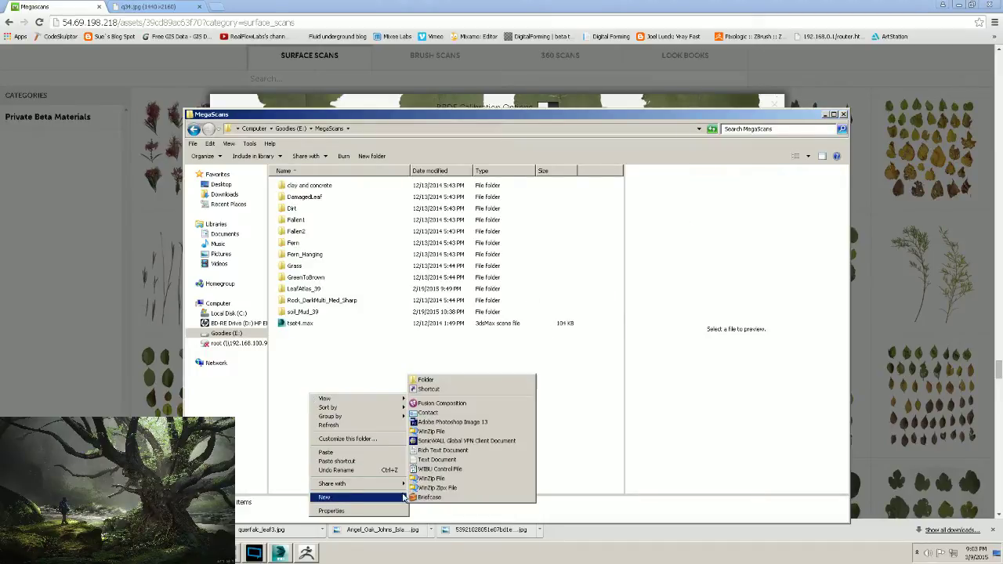
pyautogui.click(426, 380)
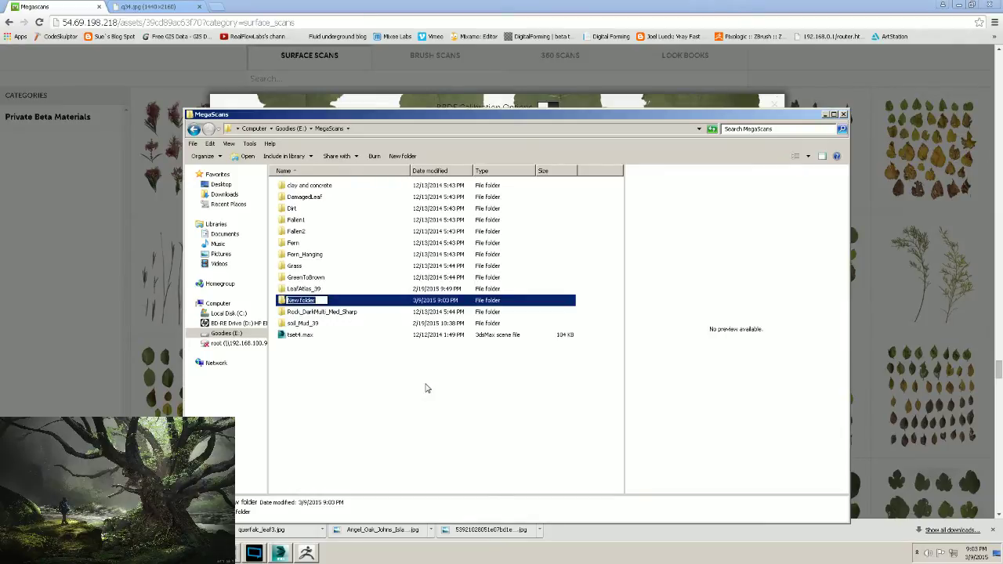
pyautogui.write('Lea')
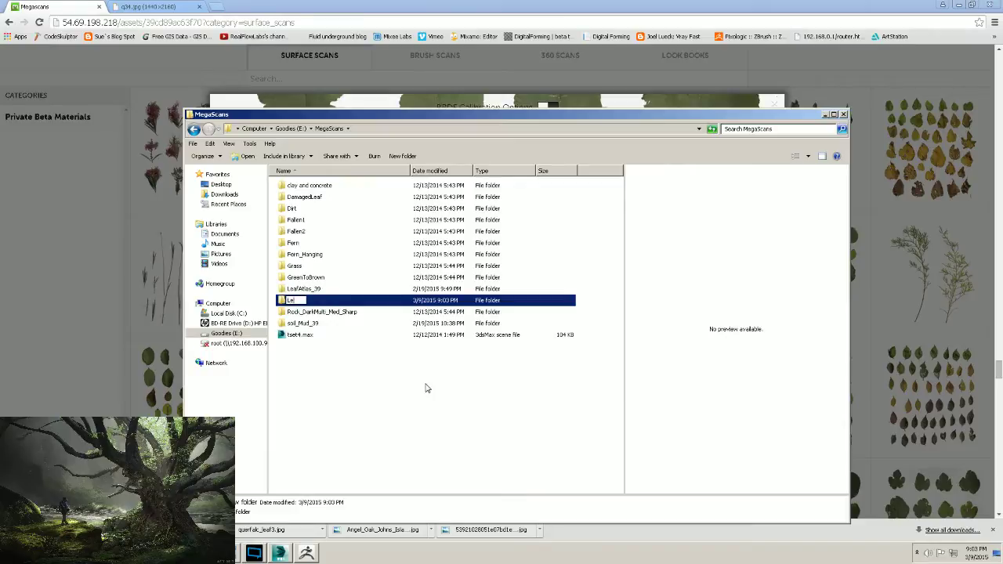
pyautogui.write('fForStream')
pyautogui.press('Return')
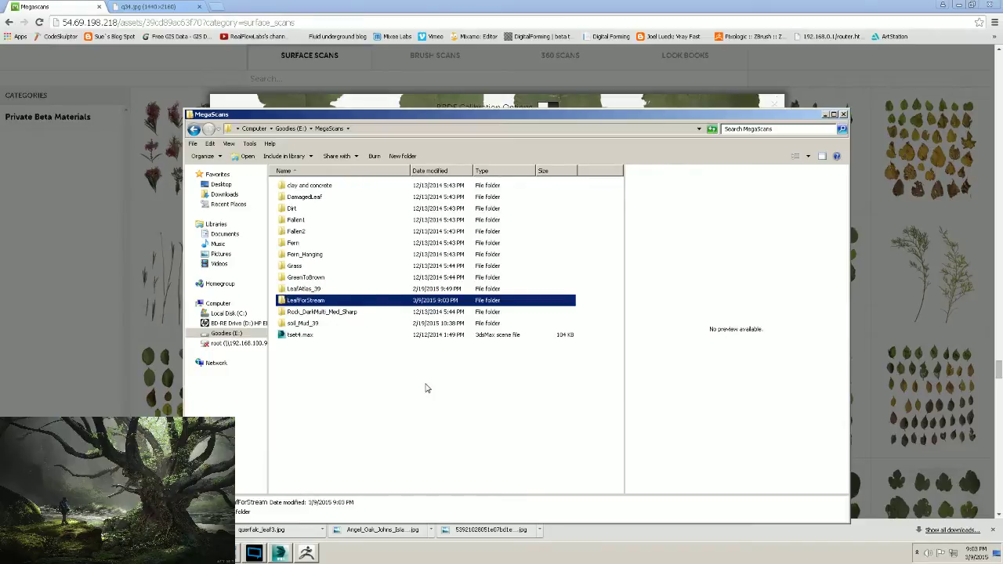
# Paste the leaf atlas zip into the LeafForStream folder and extract its contents there.
pyautogui.doubleClick(299, 302)
pyautogui.rightClick(296, 235)
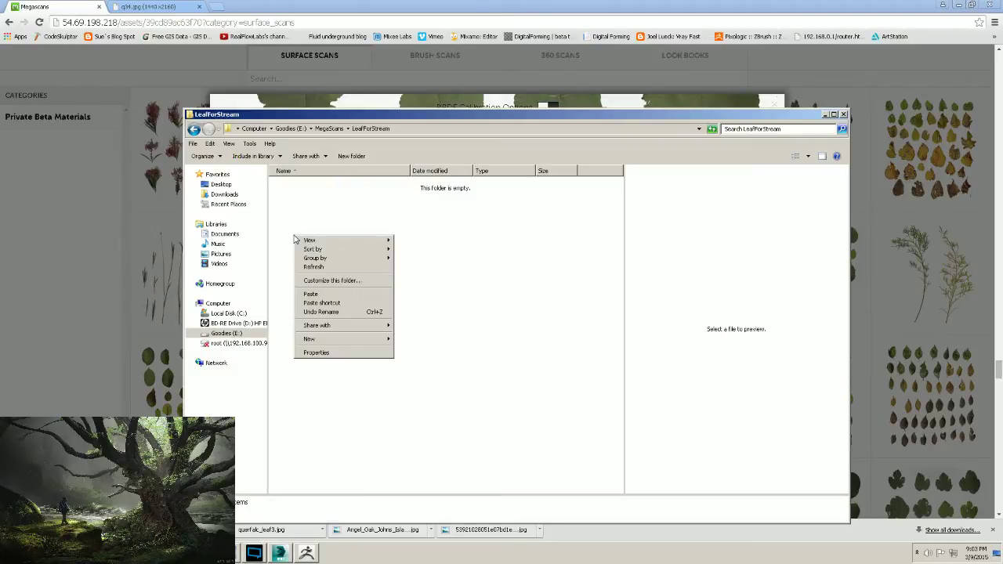
pyautogui.click(305, 295)
pyautogui.rightClick(311, 185)
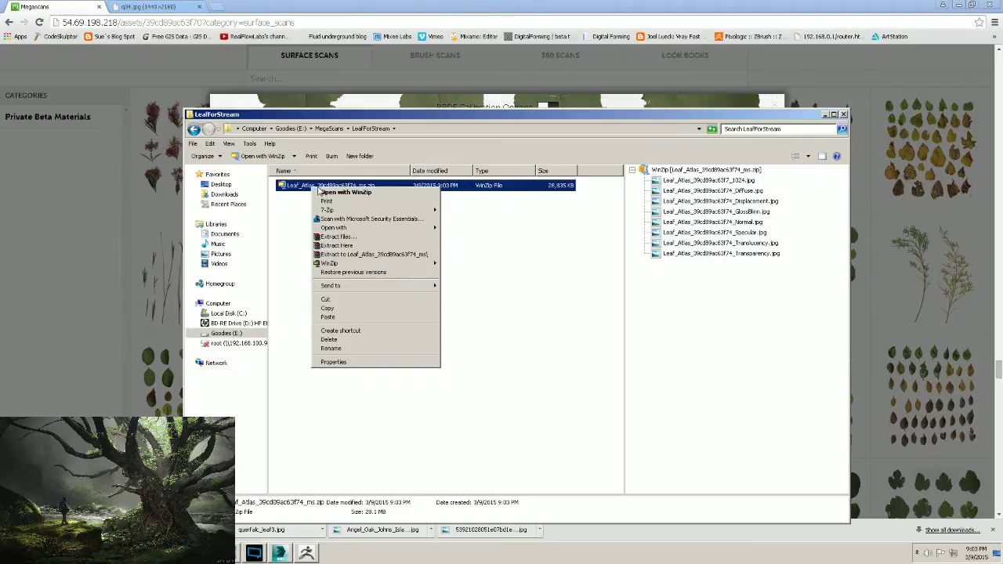
pyautogui.click(349, 246)
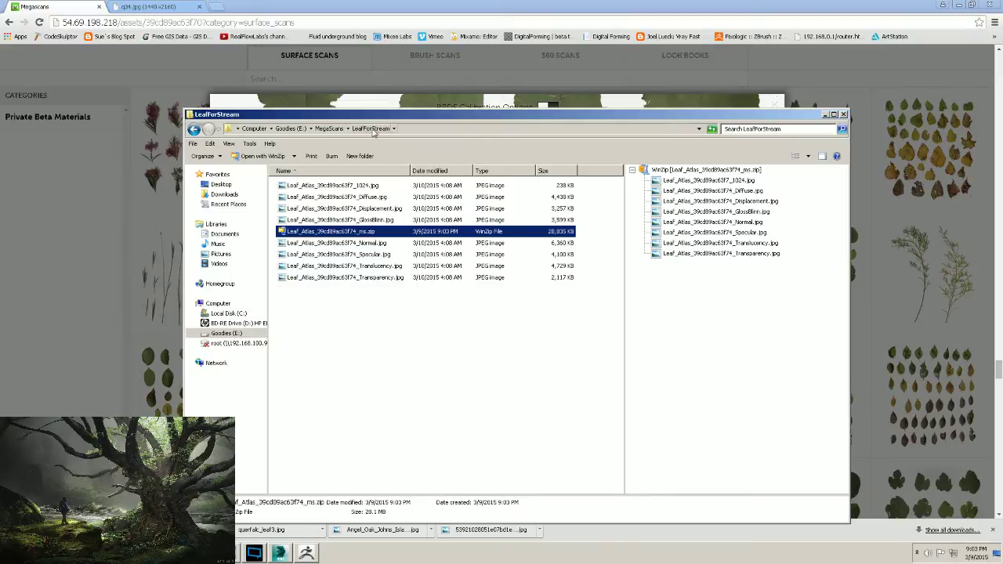
# Minimize the browser and reposition the LeafForStream folder window over the 3ds Max scene.
pyautogui.click(387, 104)
pyautogui.click(958, 5)
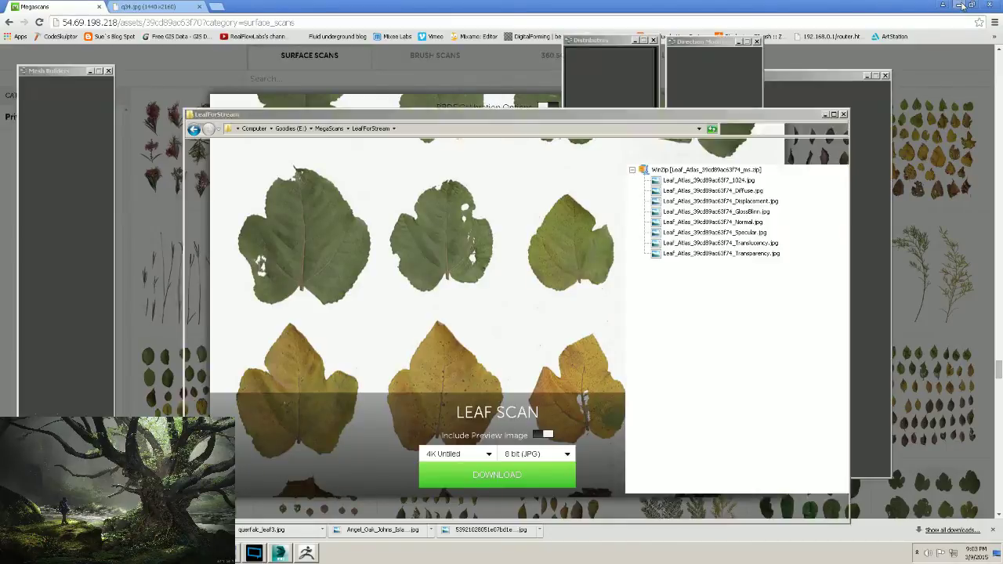
pyautogui.moveTo(452, 116); pyautogui.dragTo(549, 74)
pyautogui.click(408, 144)
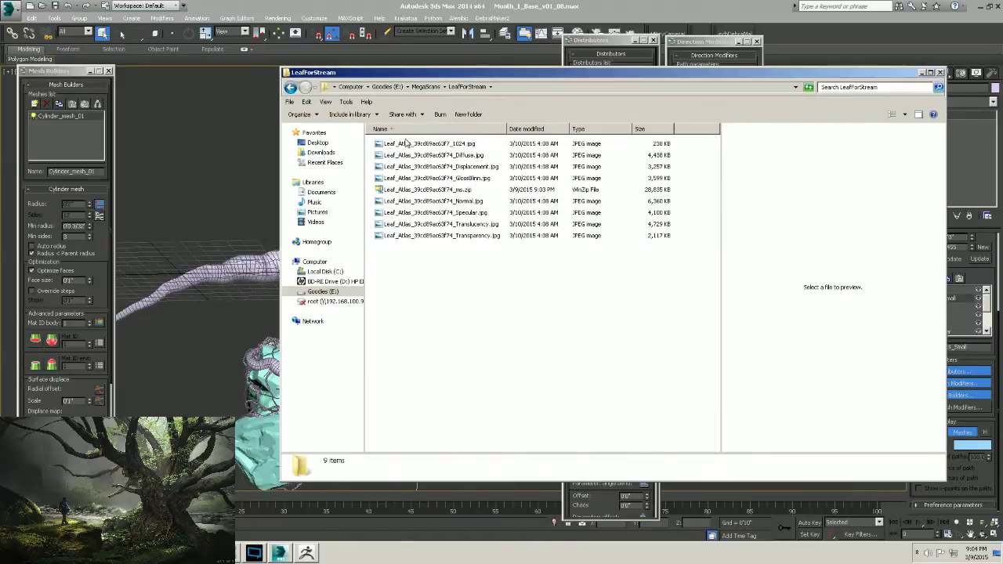
# Review the extracted leaf atlas images one by one, from the preview through the diffuse, displacement, gloss, normal, specular, translucency and transparency maps.
pyautogui.doubleClick(410, 146)
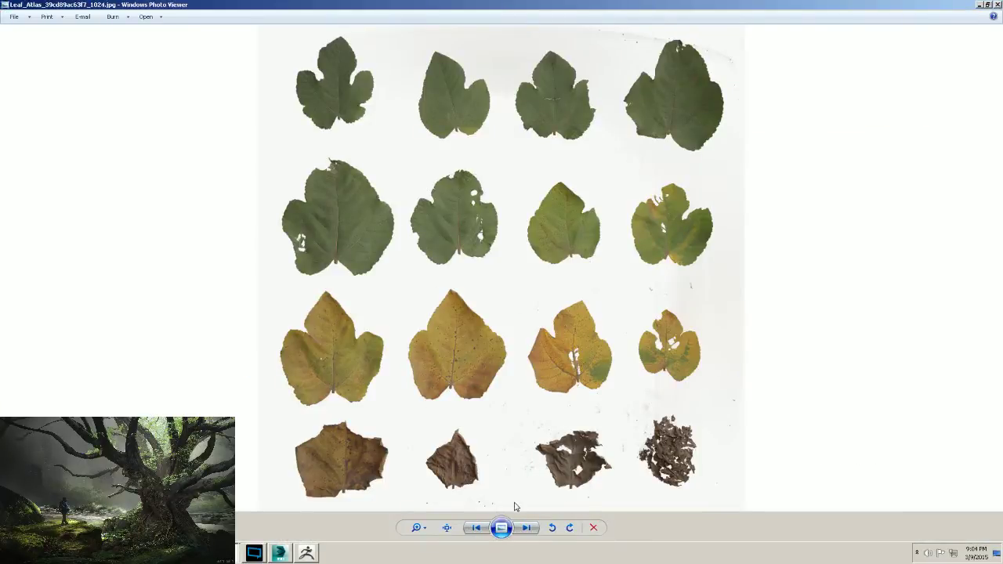
pyautogui.click(527, 528)
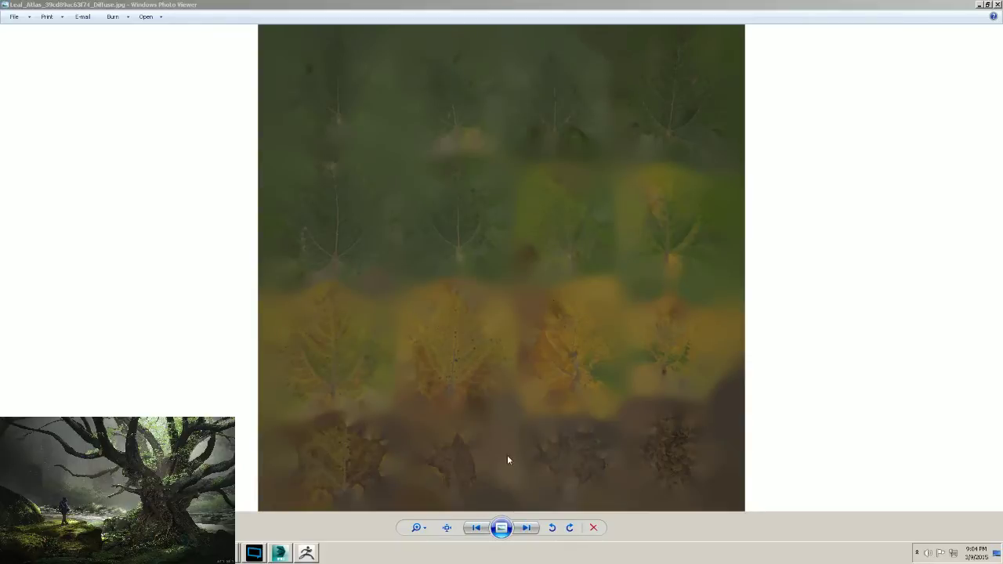
pyautogui.click(527, 528)
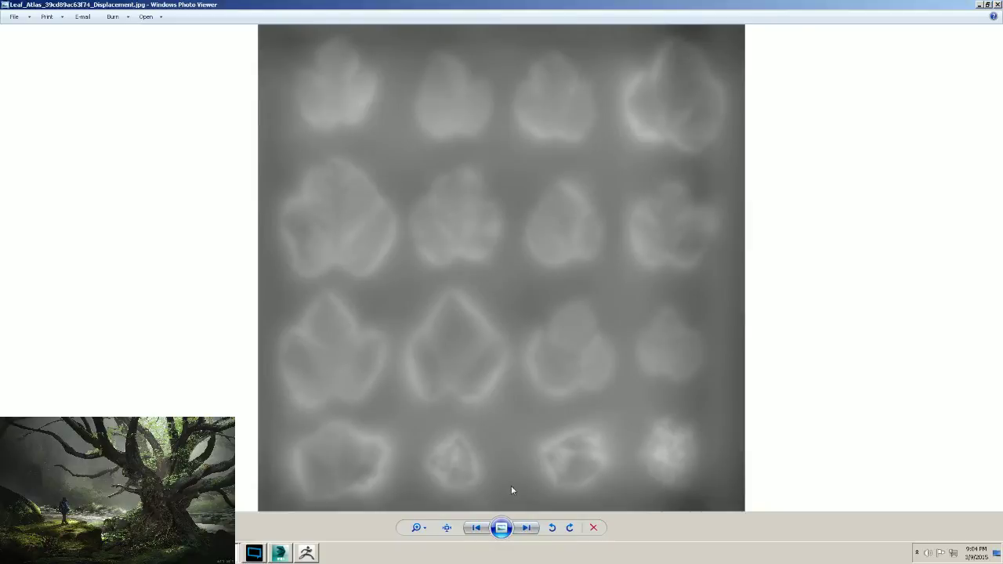
pyautogui.click(528, 528)
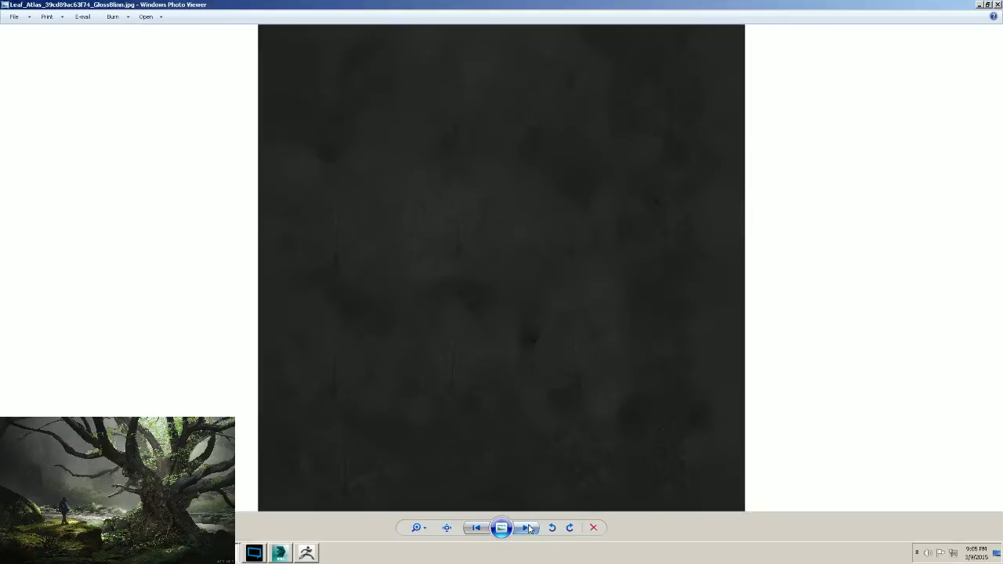
pyautogui.click(528, 528)
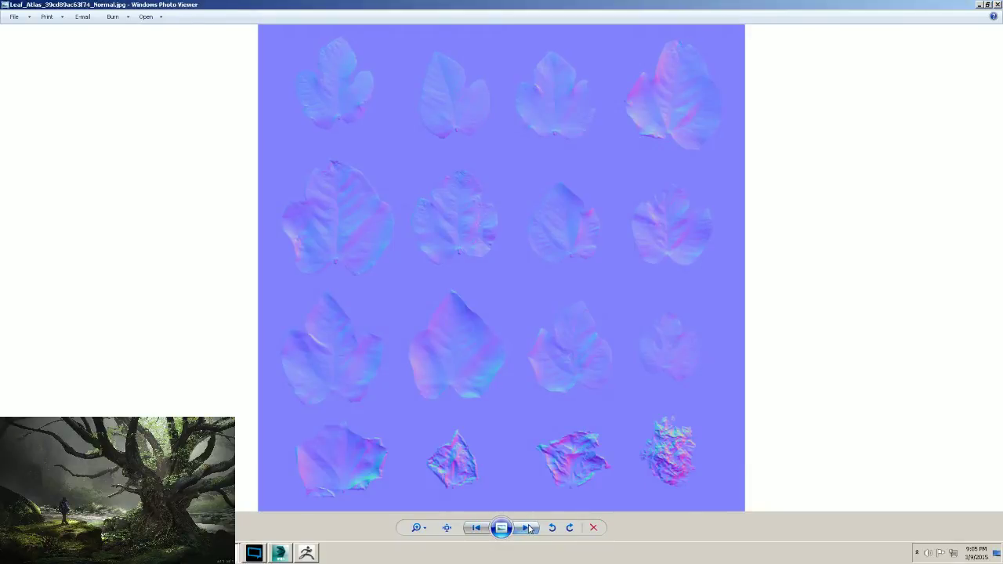
pyautogui.click(528, 528)
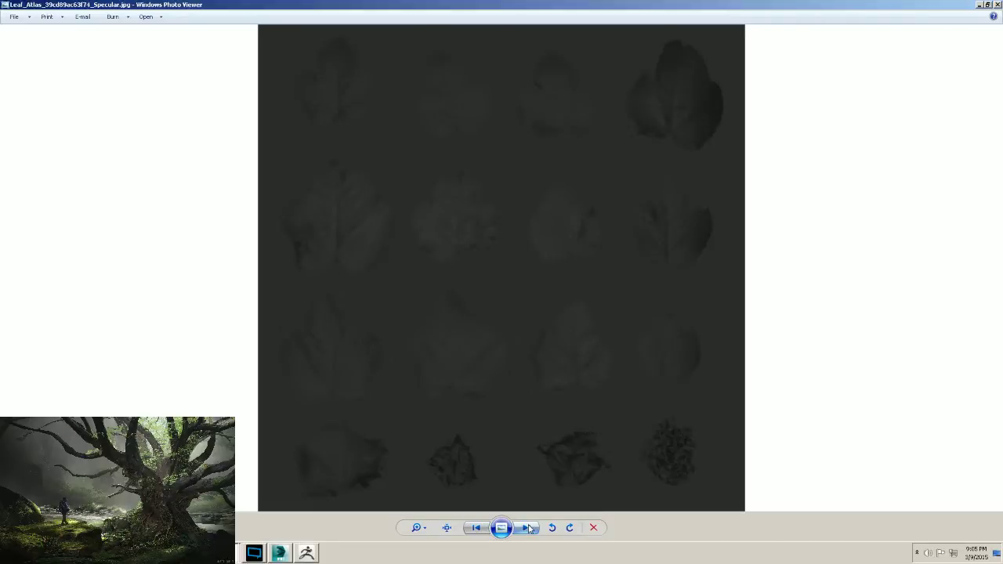
pyautogui.click(527, 528)
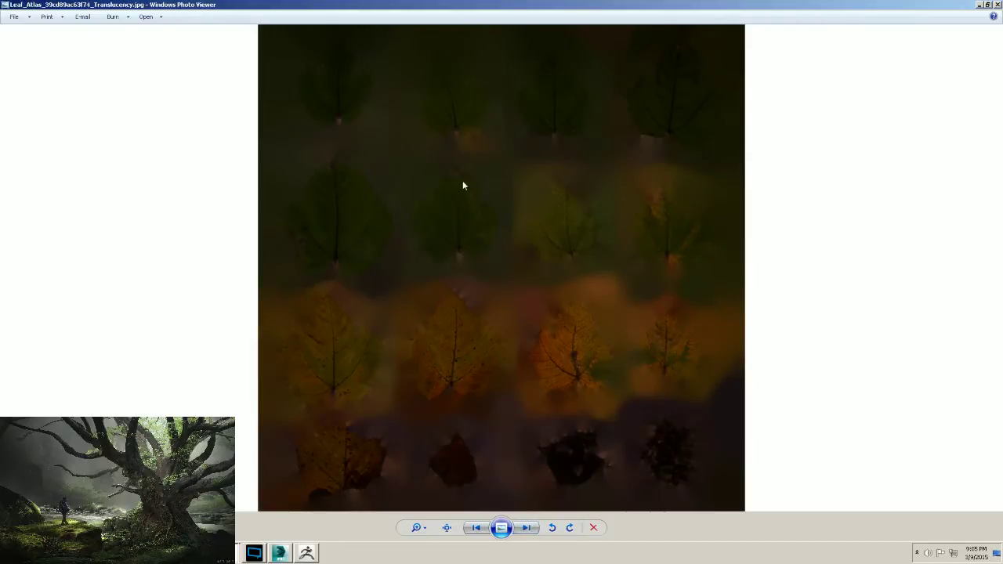
pyautogui.click(527, 528)
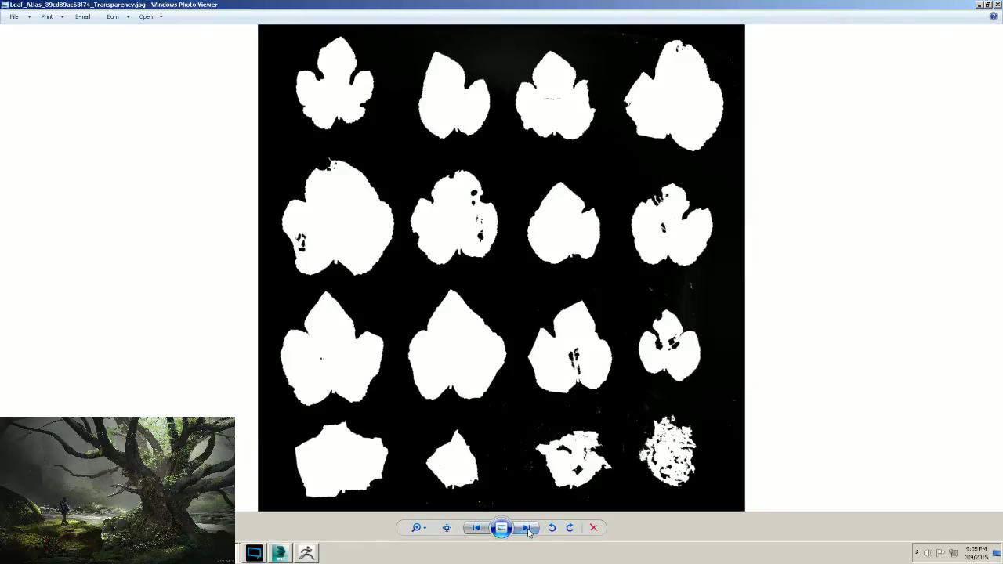
pyautogui.click(527, 530)
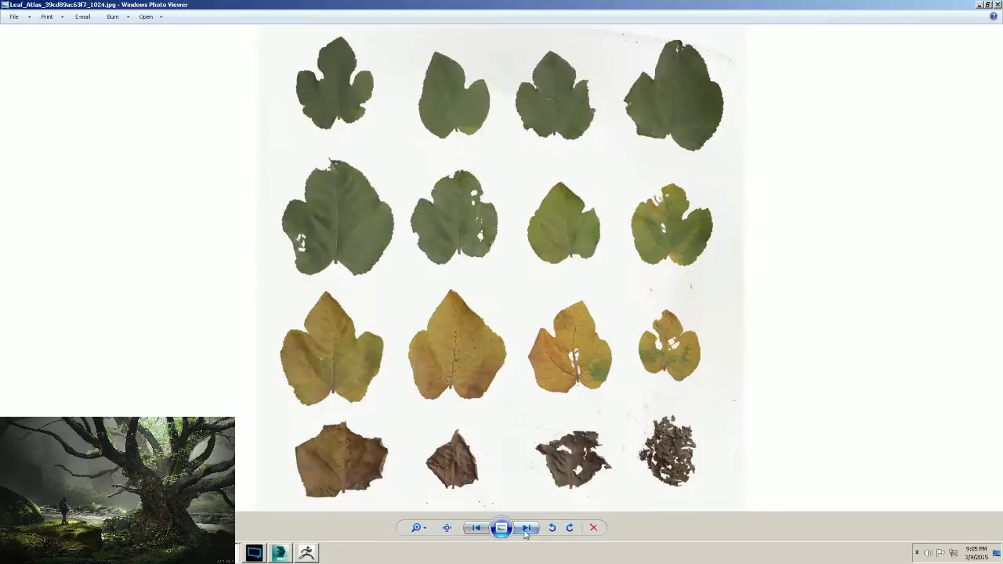
pyautogui.click(979, 5)
# Select the full path of the LeafForStream folder and switch back to the tree scene in 3ds Max.
pyautogui.moveTo(551, 77); pyautogui.dragTo(608, 77)
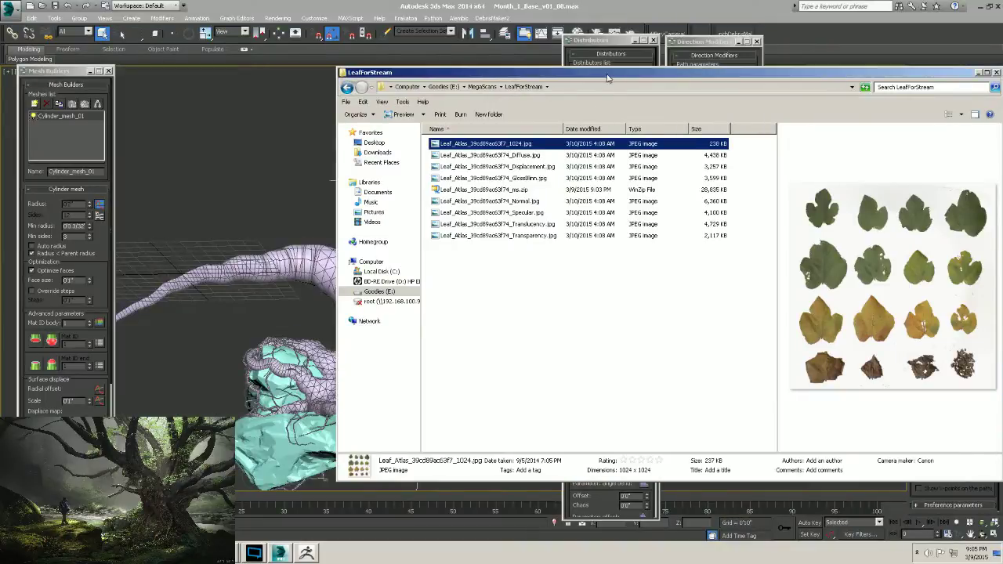
pyautogui.click(576, 86)
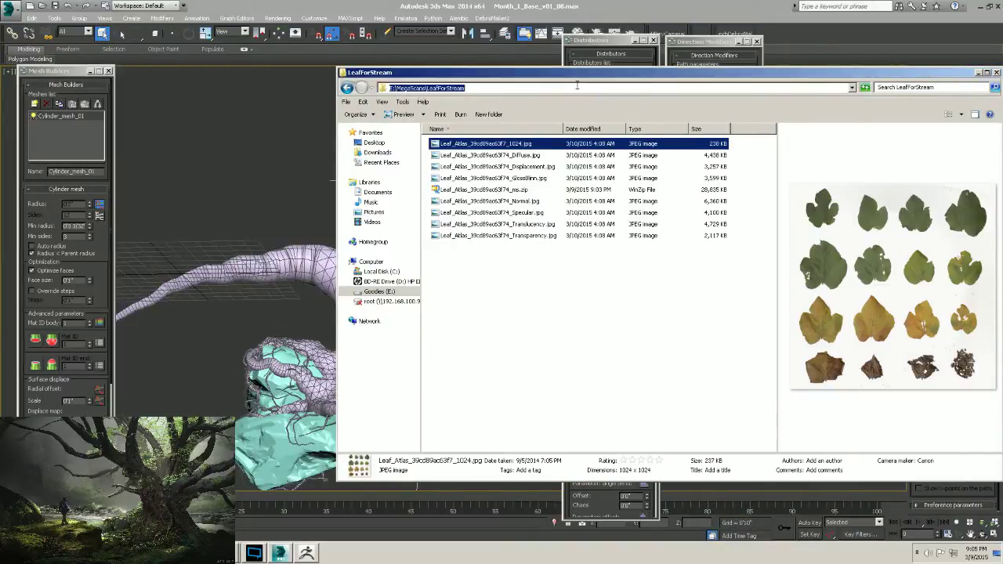
pyautogui.click(557, 9)
pyautogui.scroll(-6, 423, 260)
pyautogui.keyDown('alt'); pyautogui.moveTo(423, 261); pyautogui.dragTo(466, 381, button='middle'); pyautogui.keyUp('alt')
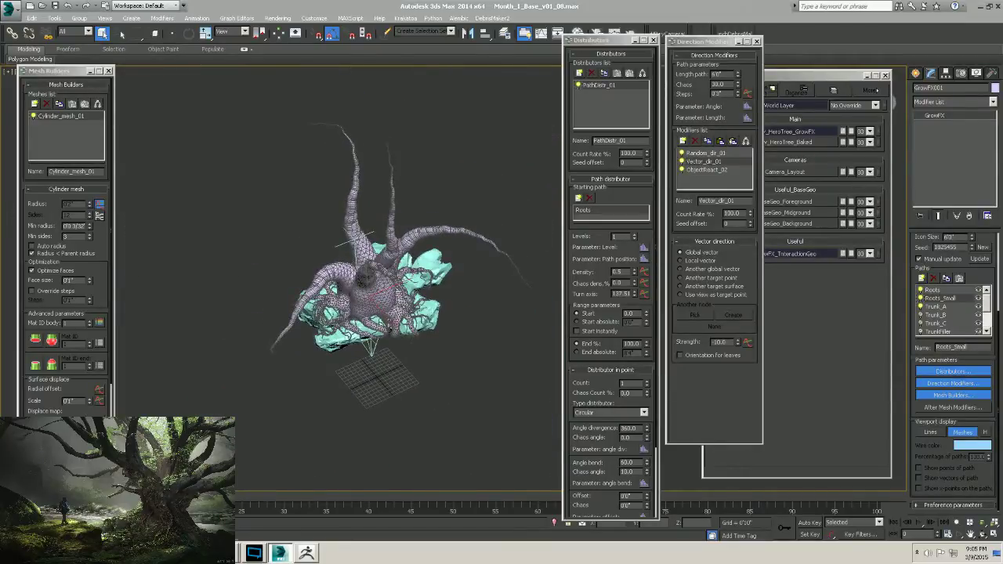
# Bring the Megascans browser window forward and close it to return to the 3ds Max scene.
pyautogui.click(253, 553)
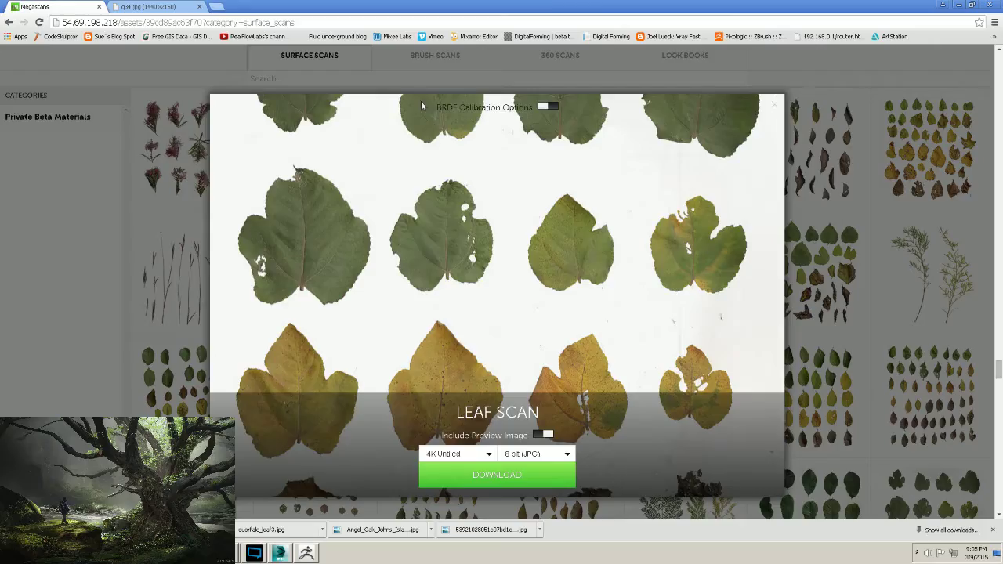
pyautogui.click(957, 5)
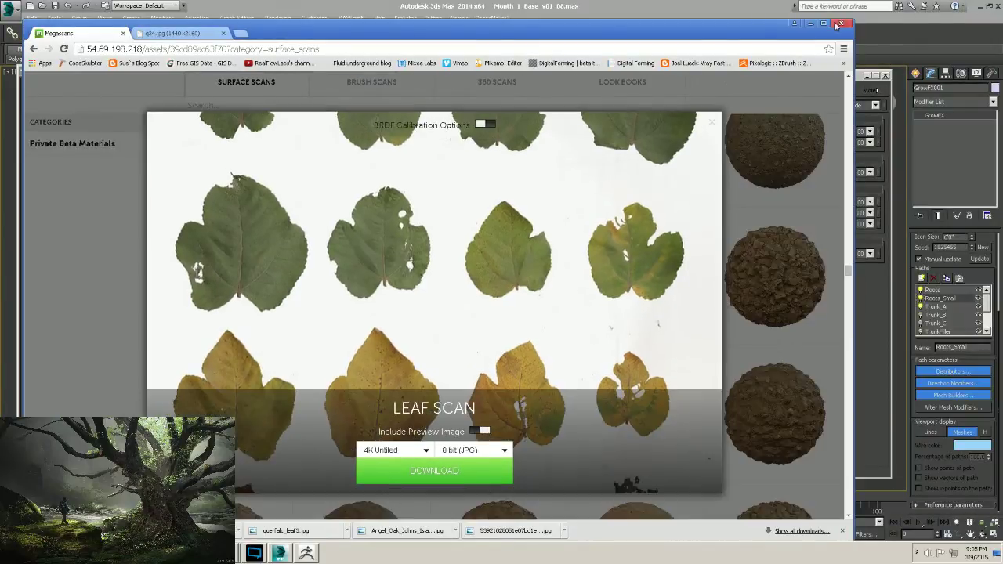
pyautogui.click(839, 25)
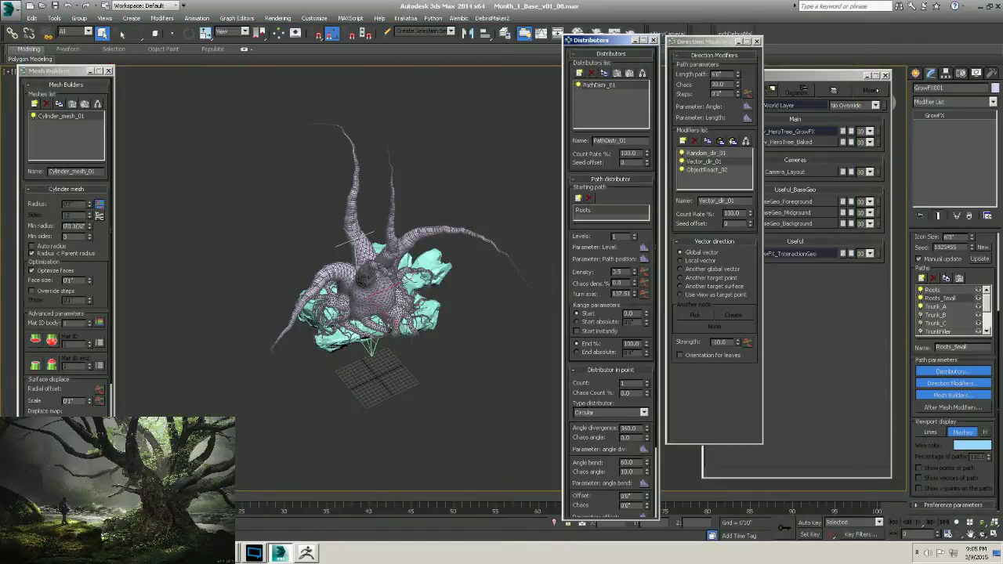
# Look over the diffuse and displacement maps in the LeafForStream folder and dismiss the folder window.
pyautogui.hotkey('alt', 'Tab')
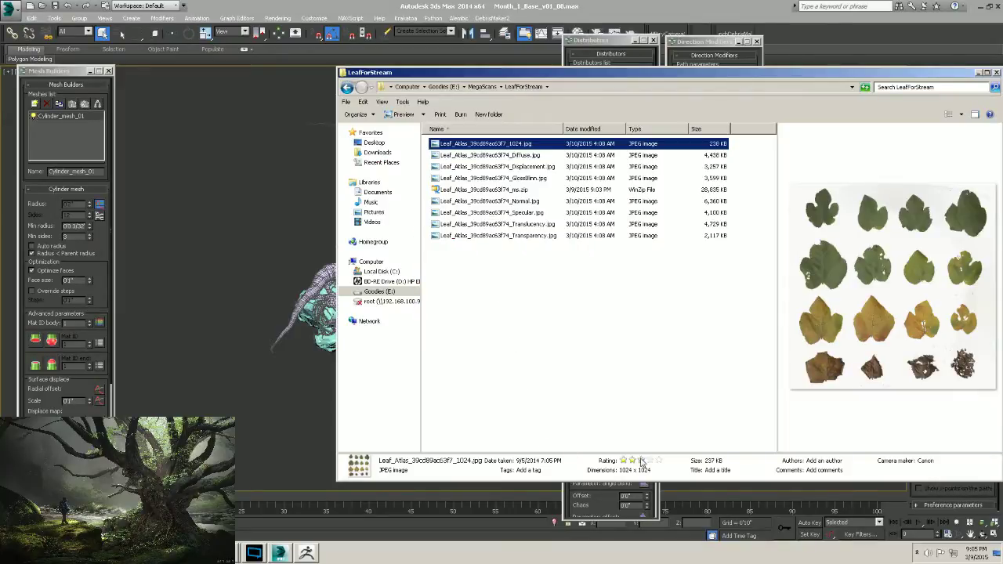
pyautogui.moveTo(697, 92); pyautogui.dragTo(605, 93)
pyautogui.click(435, 156)
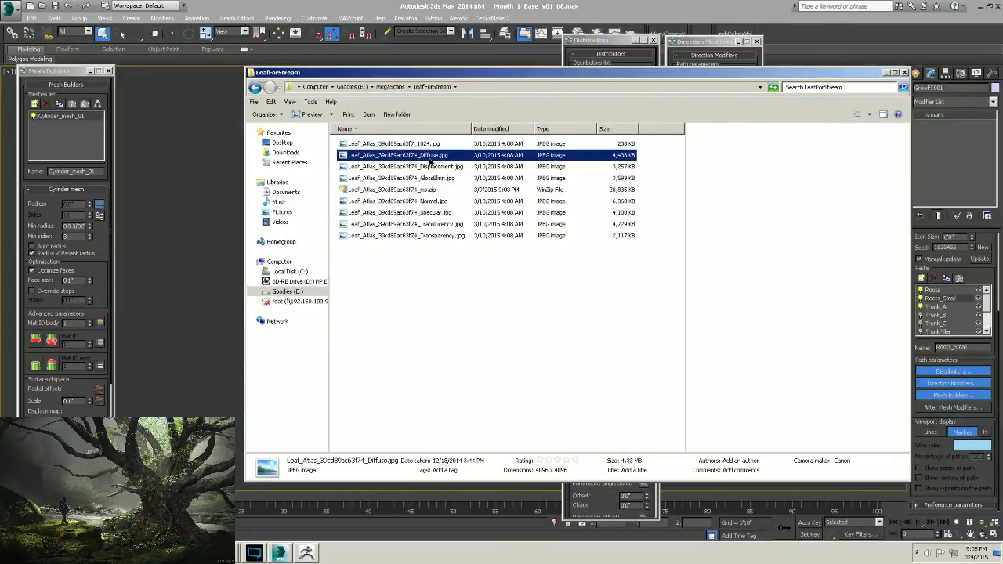
pyautogui.click(429, 167)
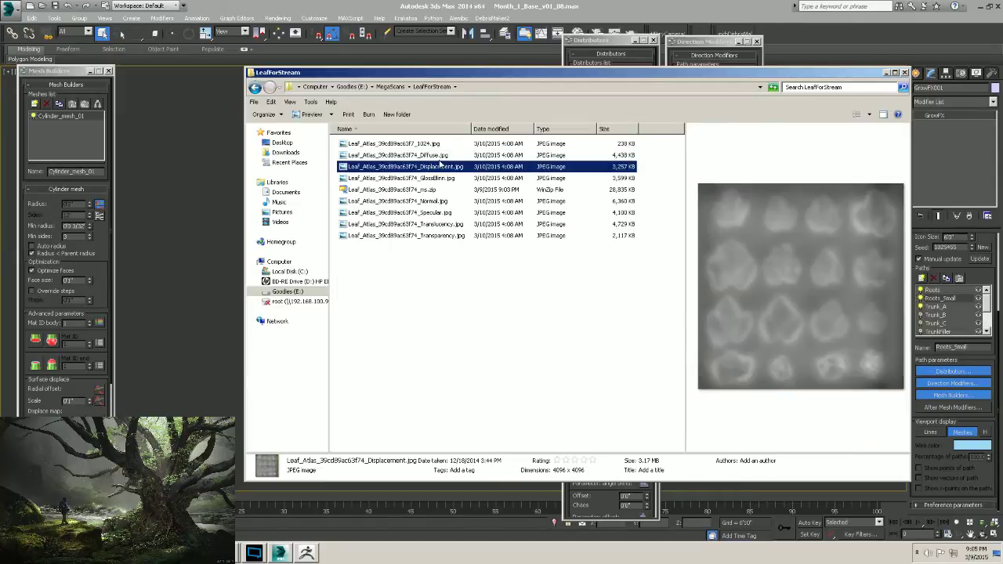
pyautogui.click(886, 73)
# Move theOnion layer manager window clear of the tree and create a new layer in the Main group.
pyautogui.keyDown('alt'); pyautogui.moveTo(502, 235); pyautogui.dragTo(353, 352, button='middle'); pyautogui.keyUp('alt')
pyautogui.moveTo(776, 75); pyautogui.dragTo(616, 80)
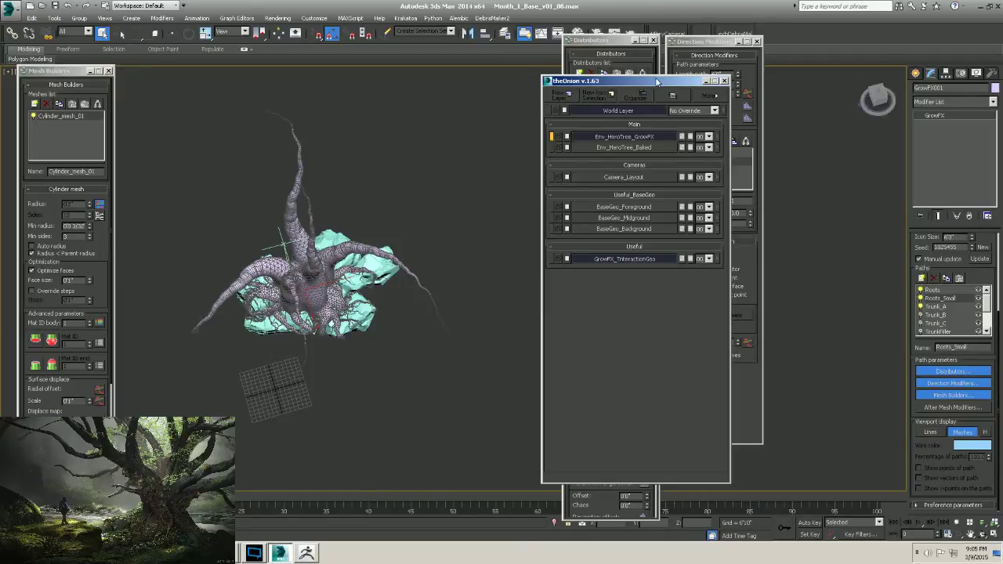
pyautogui.moveTo(659, 81); pyautogui.dragTo(637, 82)
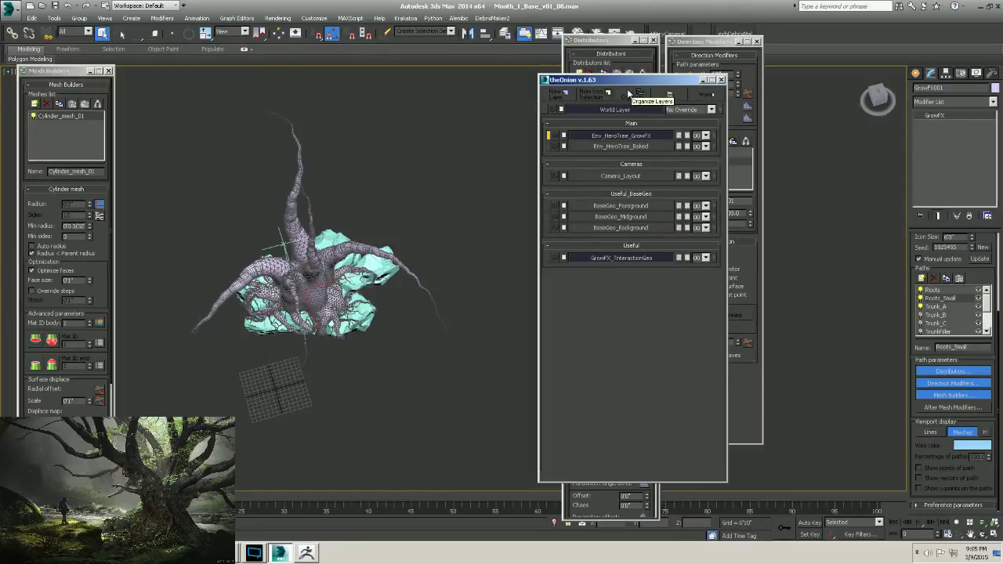
pyautogui.moveTo(600, 83); pyautogui.dragTo(613, 82)
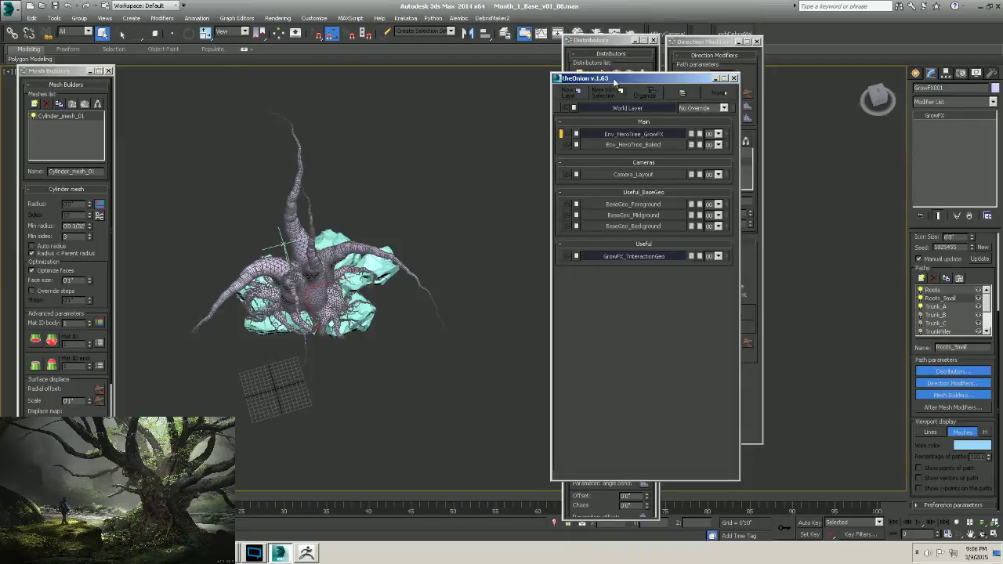
pyautogui.moveTo(609, 81); pyautogui.dragTo(629, 80)
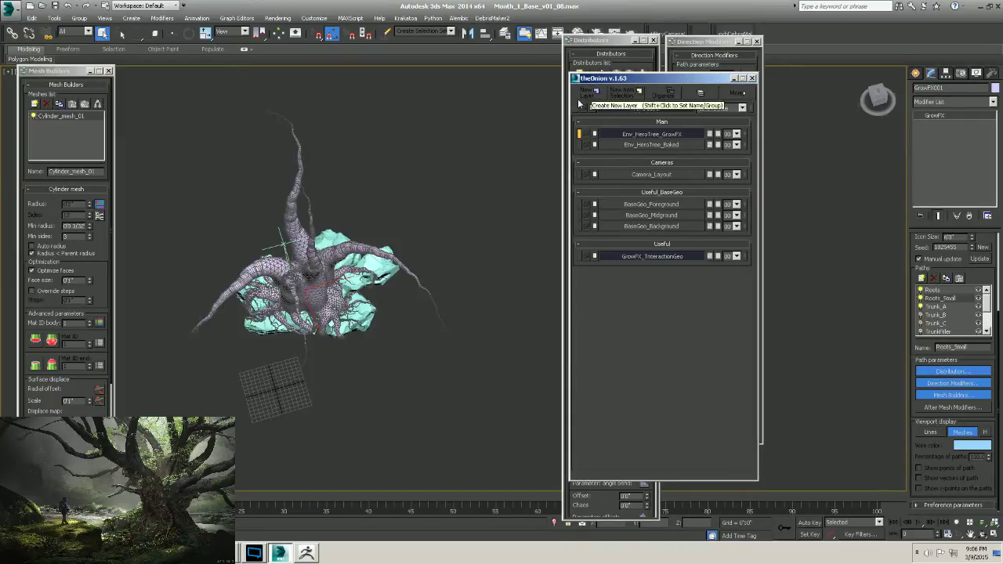
pyautogui.moveTo(597, 79); pyautogui.dragTo(620, 78)
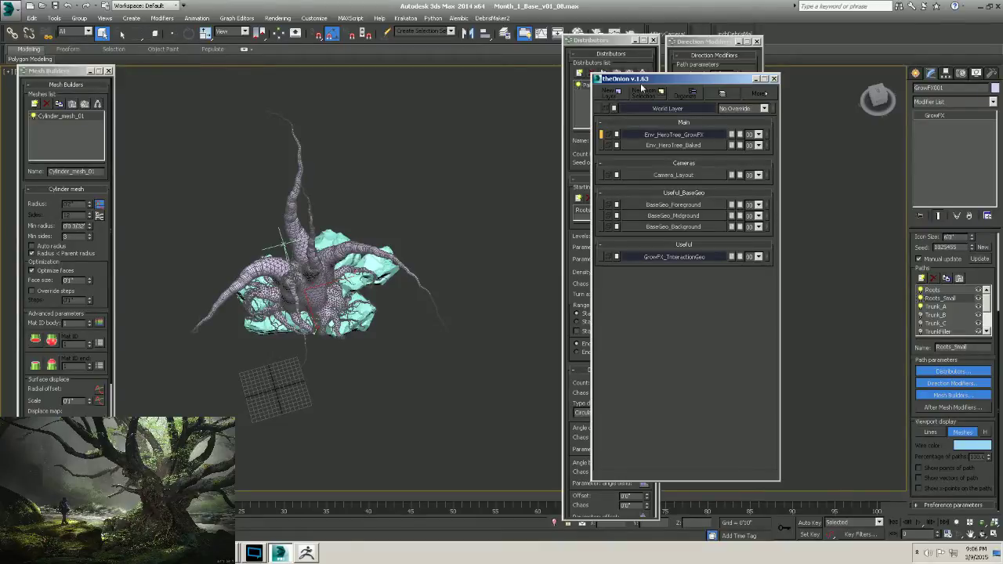
pyautogui.moveTo(633, 80); pyautogui.dragTo(643, 80)
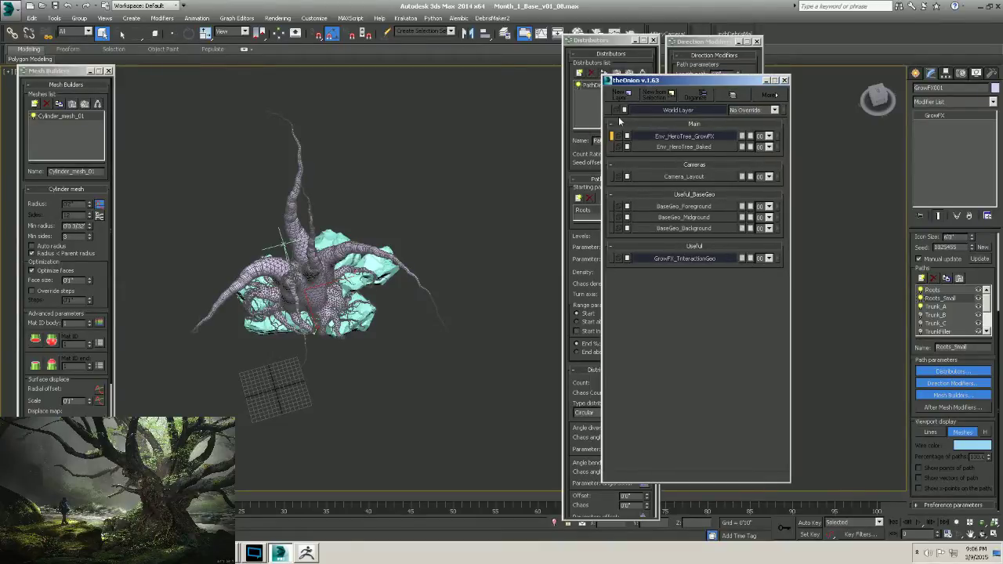
pyautogui.click(622, 94)
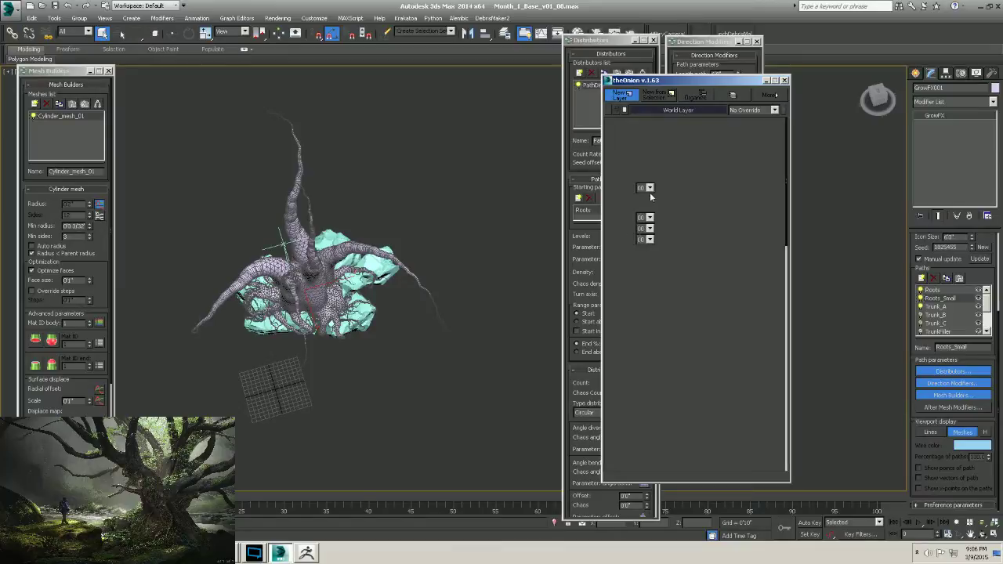
pyautogui.moveTo(649, 79); pyautogui.dragTo(681, 81)
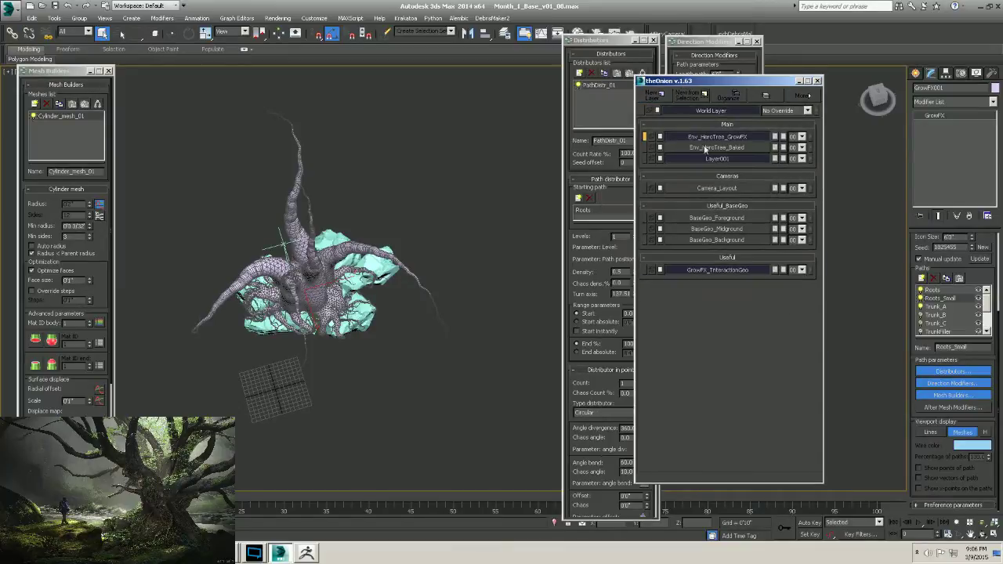
# Rename the new layer in the Main group as Env_LeafBase.
pyautogui.rightClick(719, 161)
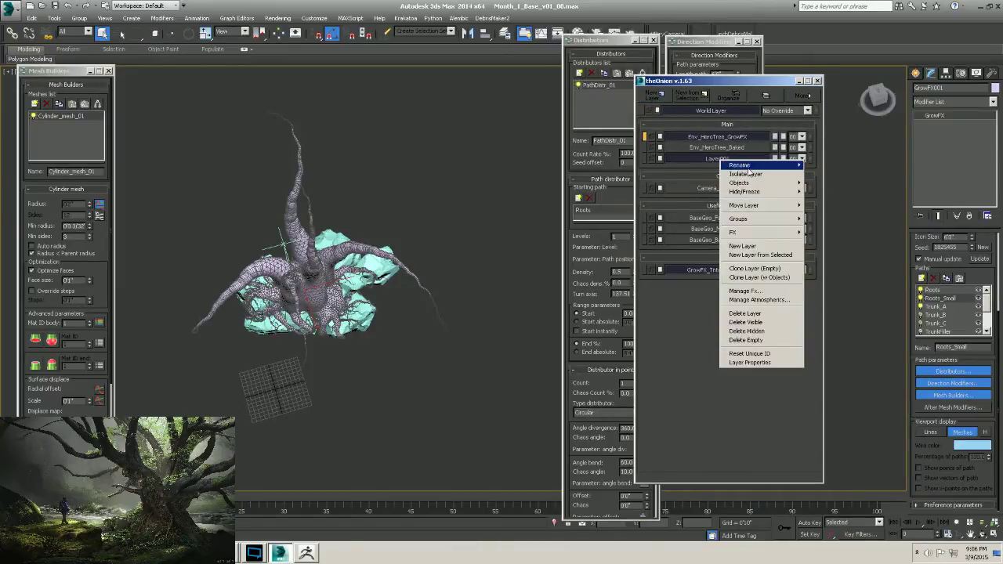
pyautogui.moveTo(752, 165)
pyautogui.click(829, 166)
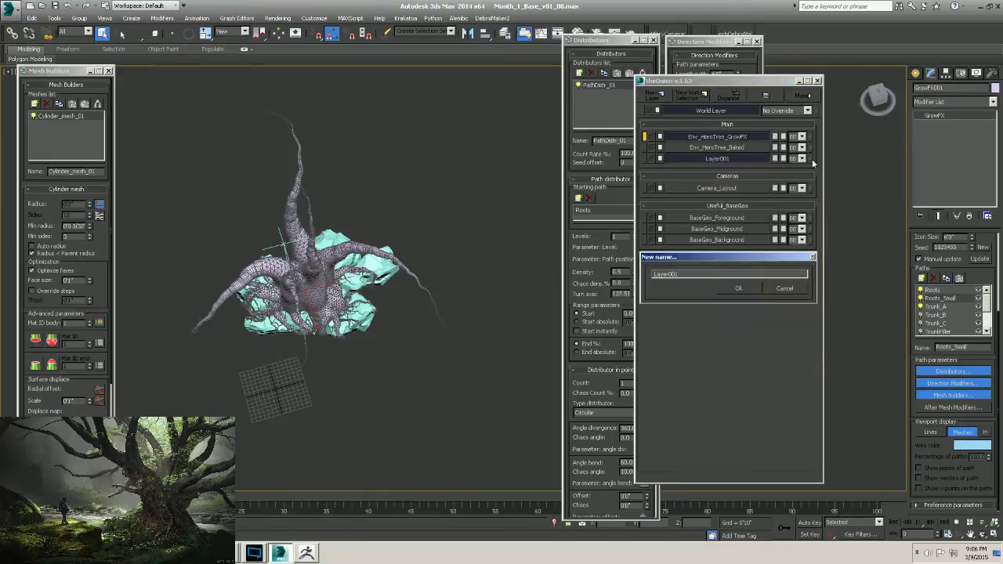
pyautogui.moveTo(702, 275); pyautogui.dragTo(454, 261)
pyautogui.write('Leaf_Base')
pyautogui.press('BackSpace')
pyautogui.press('BackSpace')
pyautogui.press('BackSpace')
pyautogui.press('BackSpace')
pyautogui.press('BackSpace')
pyautogui.press('BackSpace')
pyautogui.press('BackSpace')
pyautogui.press('BackSpace')
pyautogui.press('BackSpace')
pyautogui.write('Env_LeafBa')
pyautogui.click(738, 287)
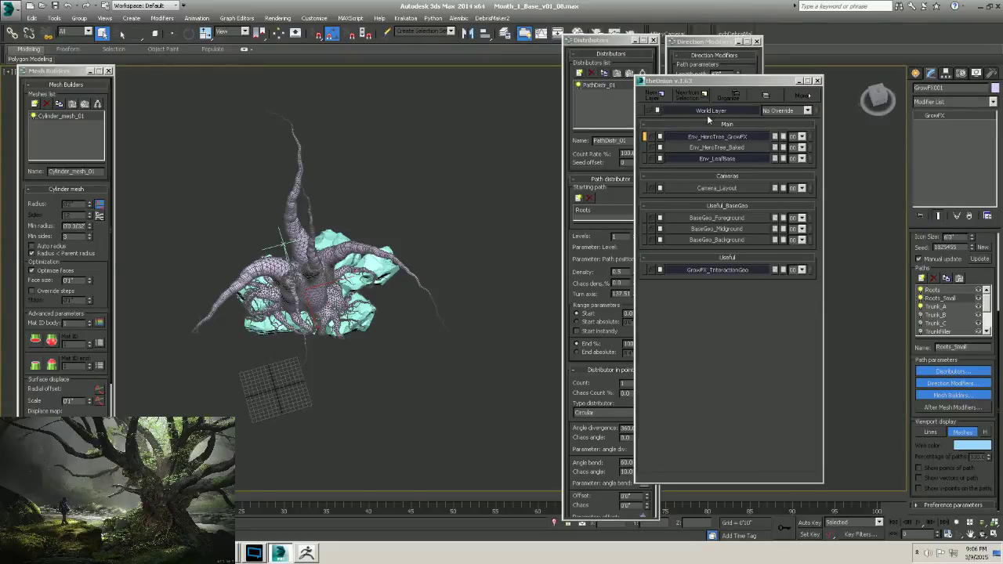
# Move the Env_LeafBase layer from the Main group into the Useful group and make it the current layer.
pyautogui.click(724, 96)
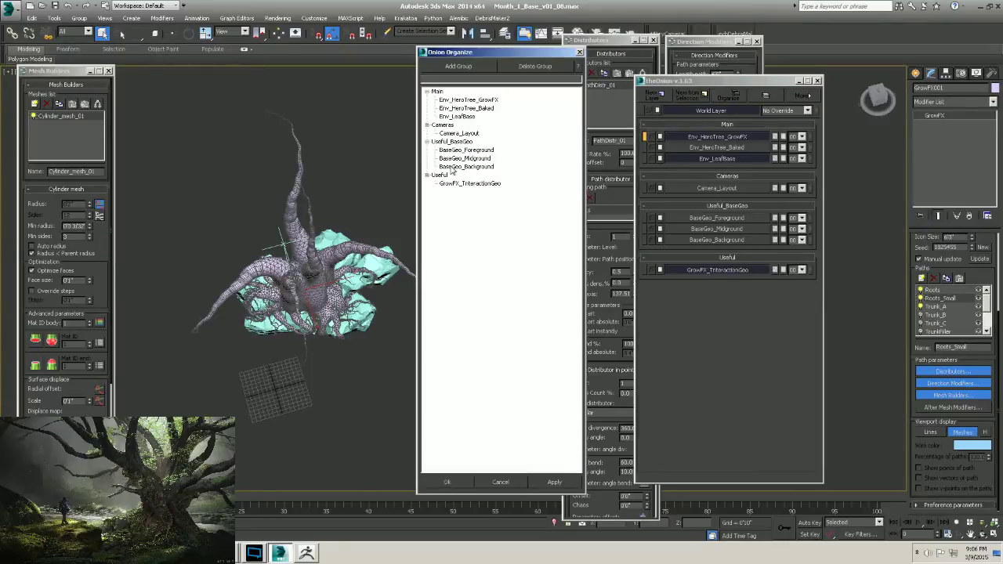
pyautogui.click(457, 116)
pyautogui.click(469, 183)
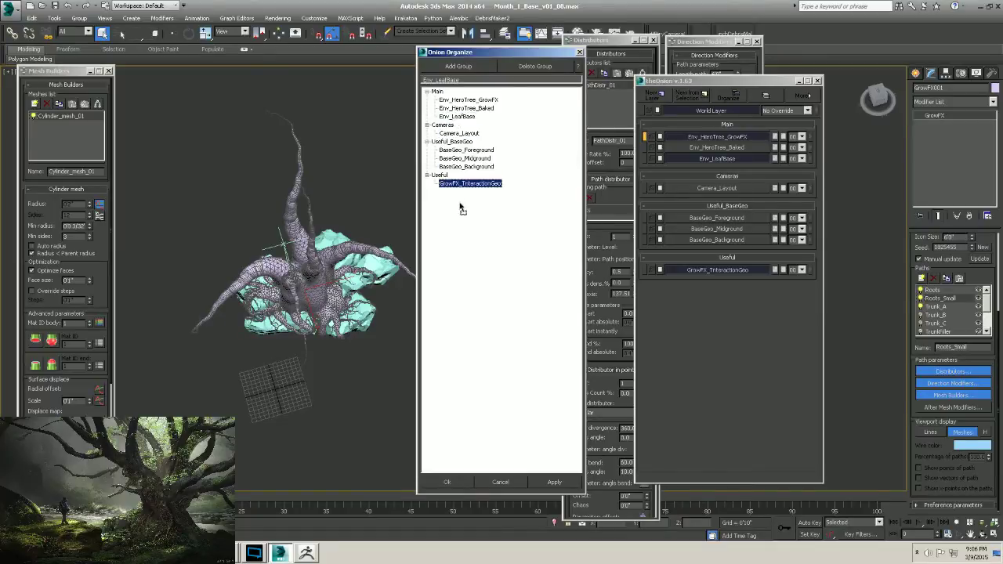
pyautogui.moveTo(460, 203); pyautogui.dragTo(461, 200)
pyautogui.moveTo(452, 117); pyautogui.dragTo(443, 183)
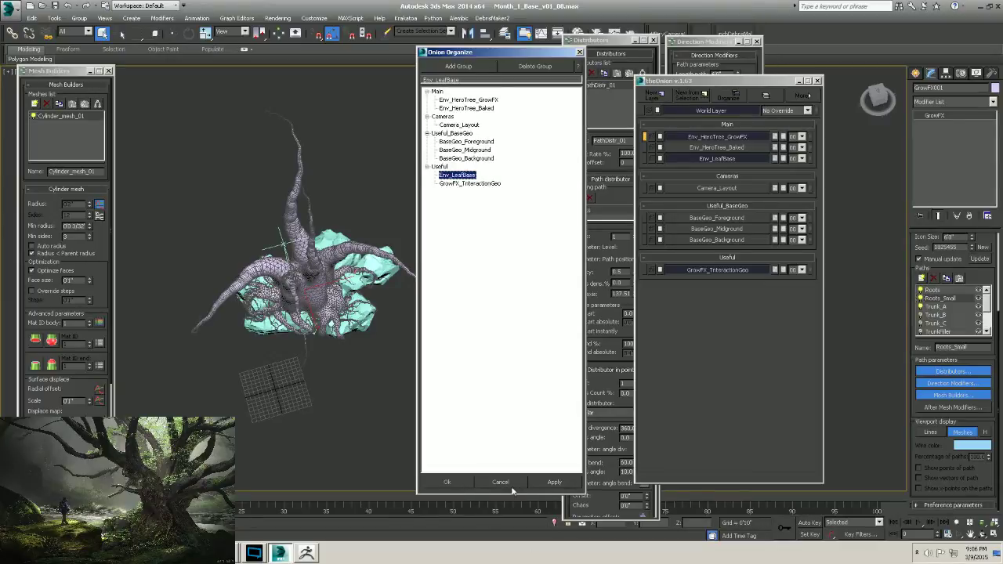
pyautogui.click(553, 482)
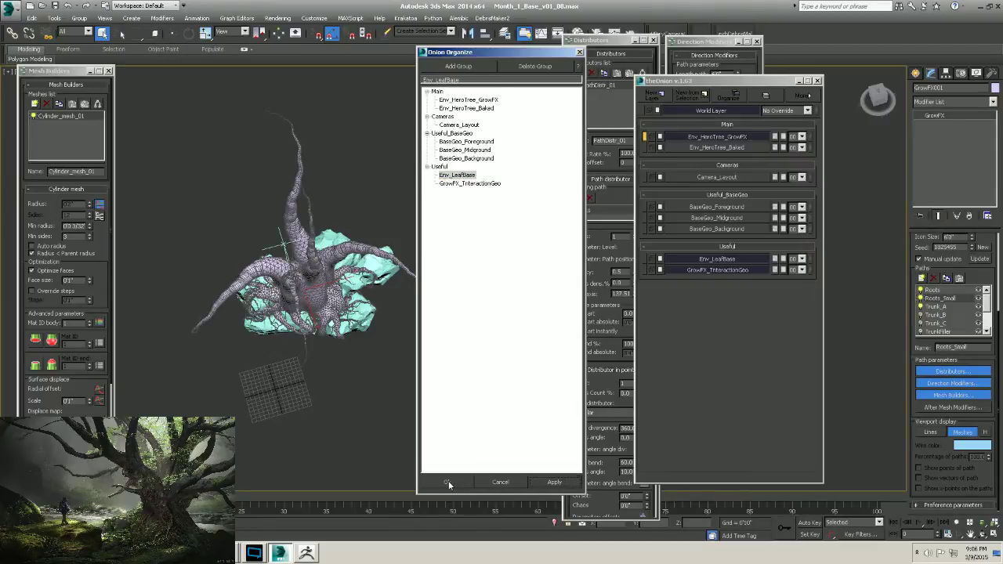
pyautogui.click(447, 483)
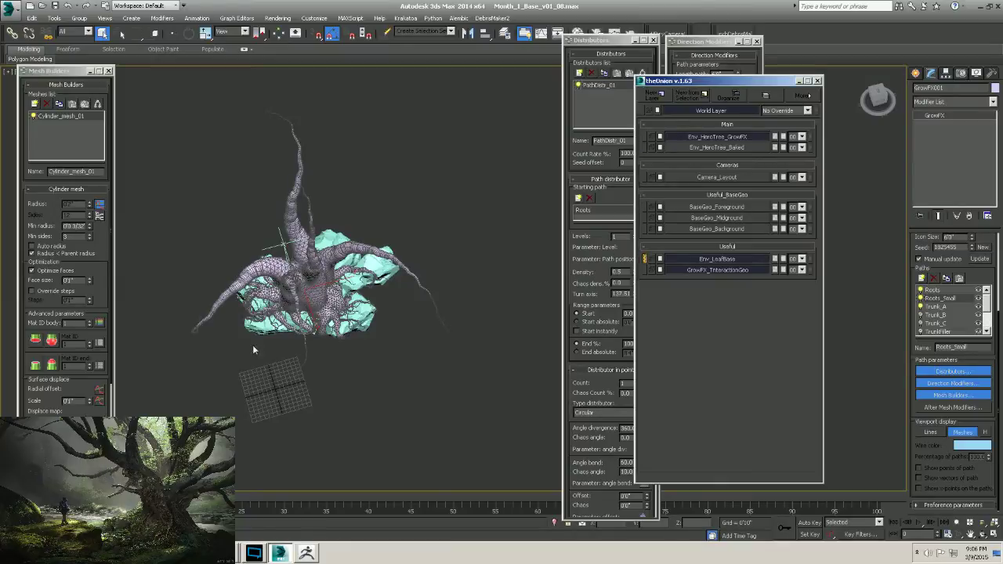
# Create a standard plane about 14'7" long and just over 9' wide on the ground grid beside the tree roots.
pyautogui.click(917, 75)
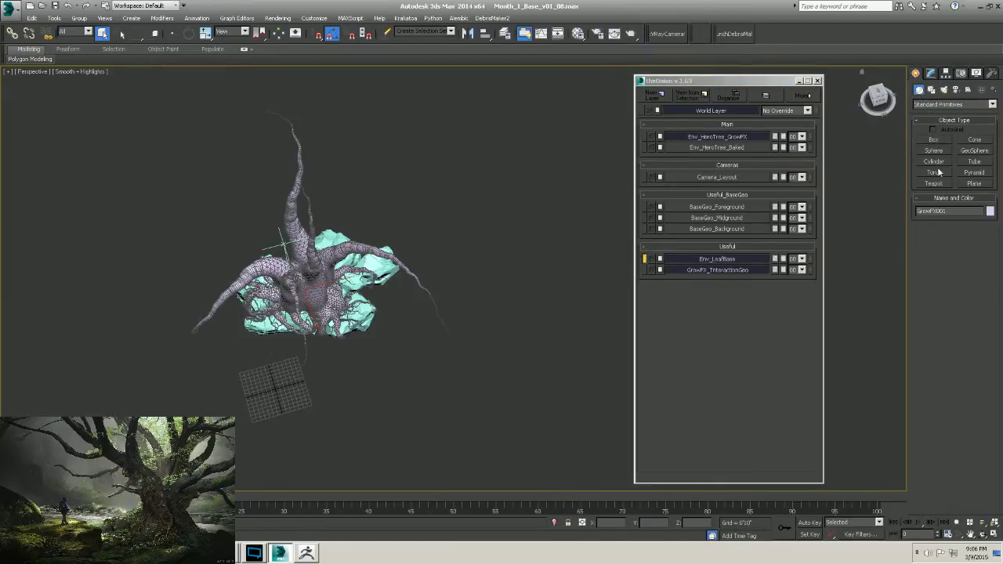
pyautogui.click(973, 186)
pyautogui.keyDown('alt'); pyautogui.moveTo(342, 295); pyautogui.dragTo(365, 351, button='middle'); pyautogui.keyUp('alt')
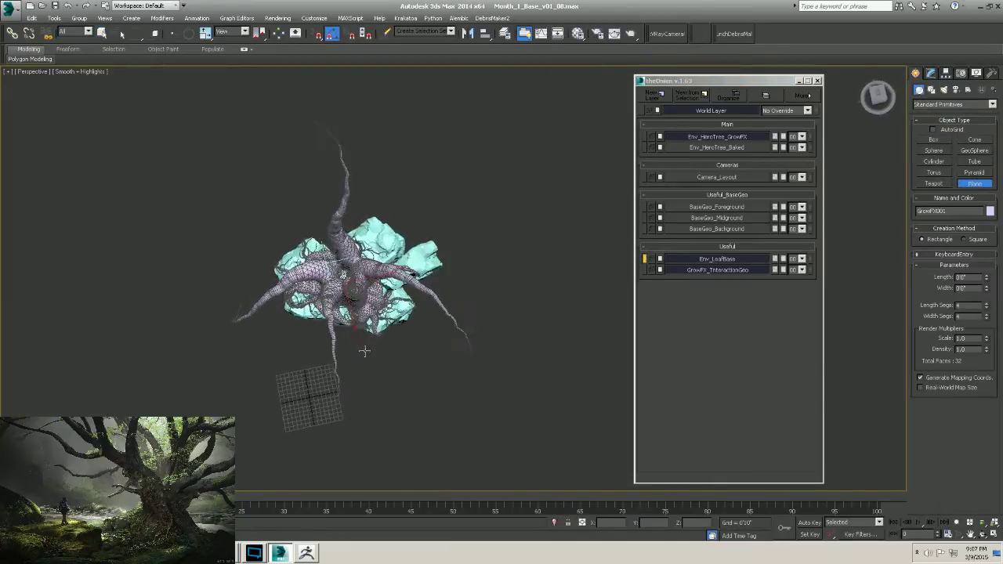
pyautogui.moveTo(306, 405); pyautogui.dragTo(360, 368)
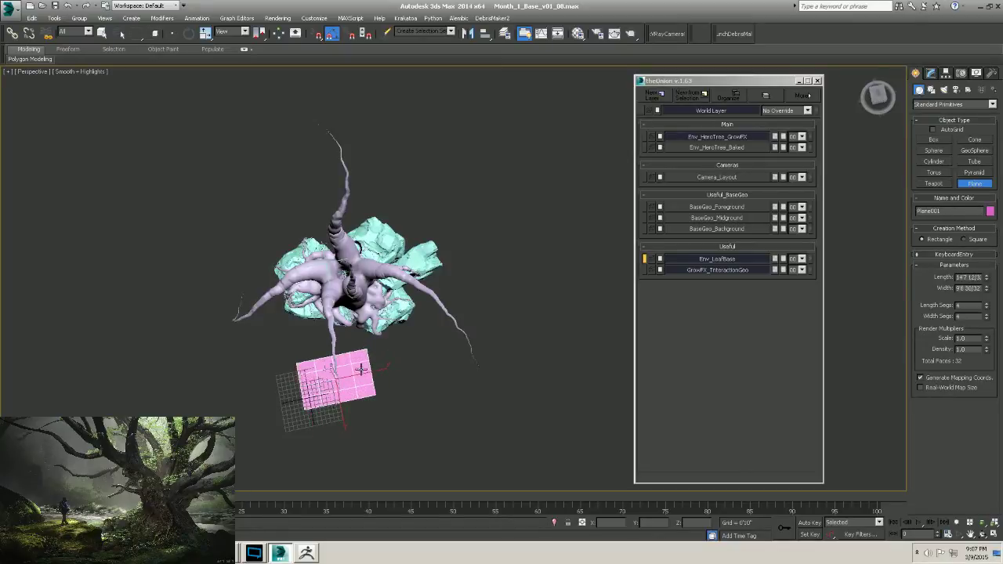
# Open the plane's length for editing and check the Megascans leaf scan page in Chrome before returning to the scene.
pyautogui.click(930, 72)
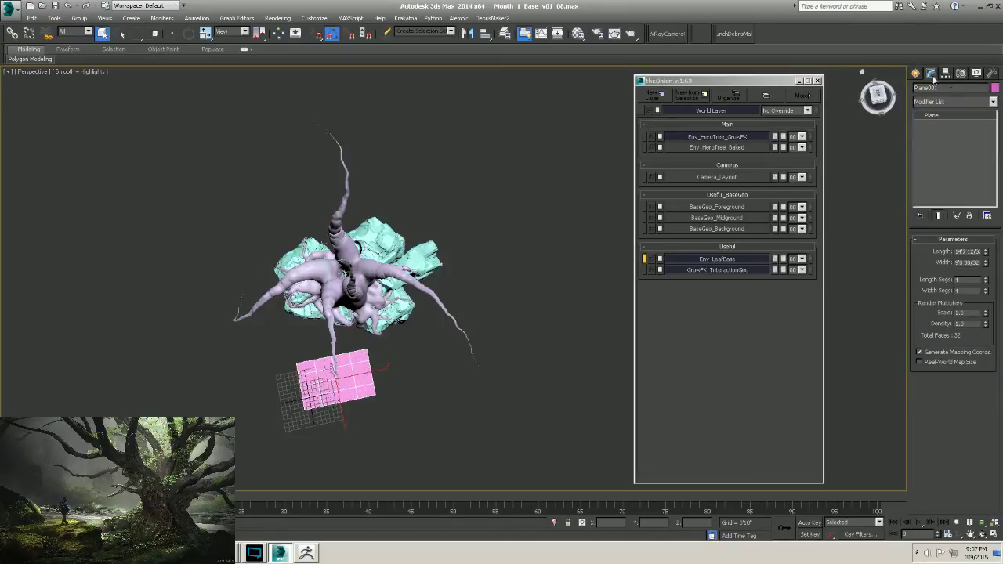
pyautogui.doubleClick(964, 252)
pyautogui.moveTo(979, 252); pyautogui.dragTo(870, 256)
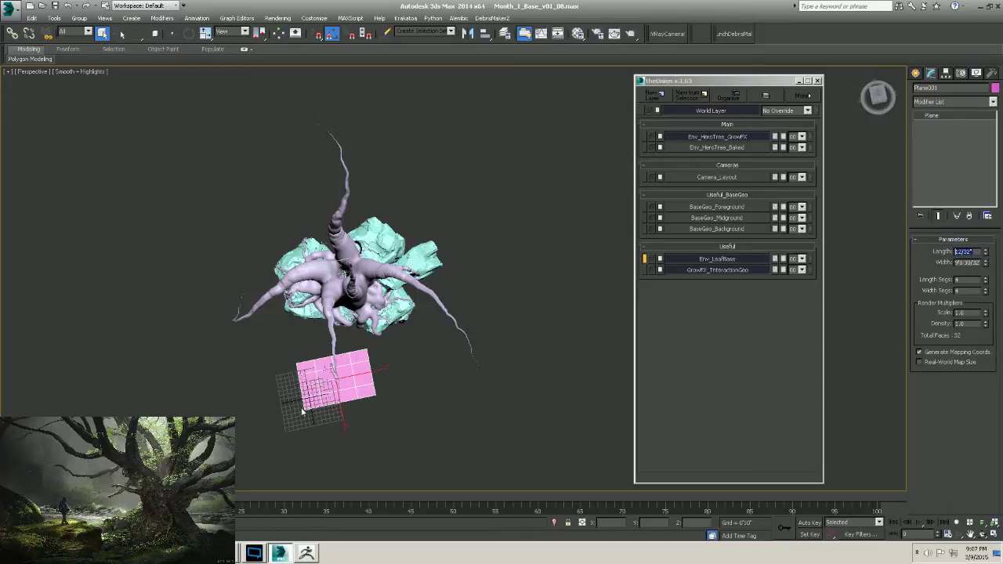
pyautogui.click(227, 553)
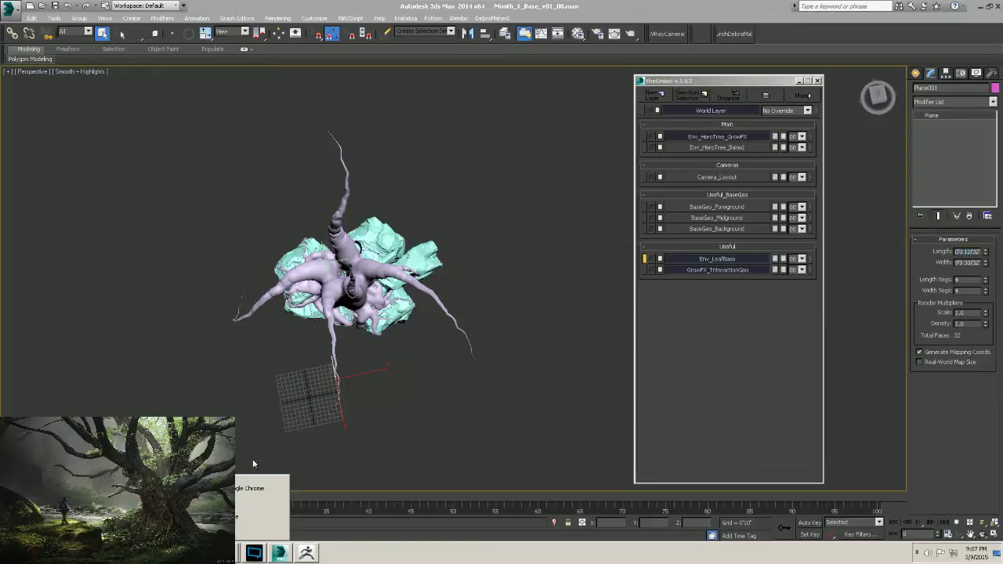
pyautogui.click(258, 494)
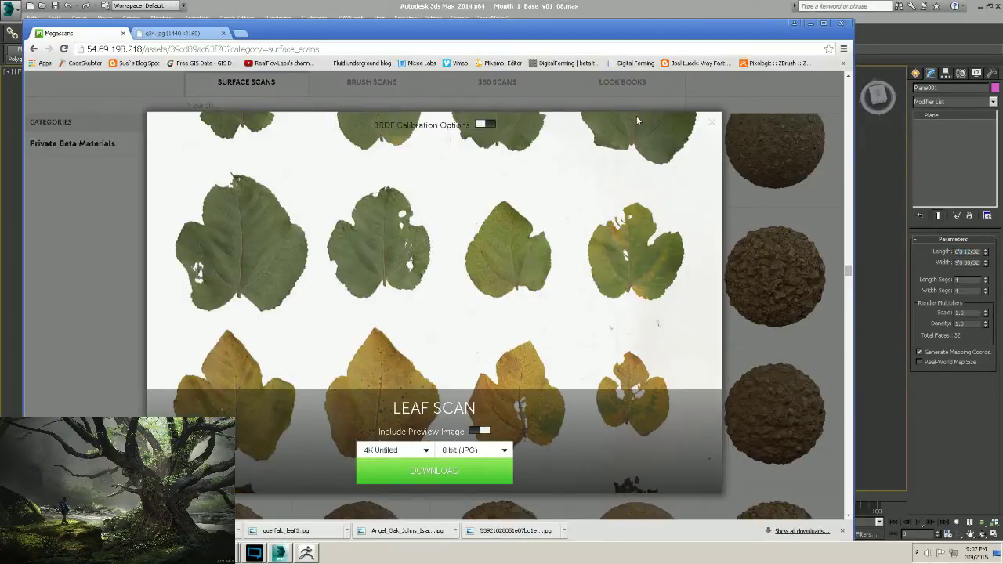
pyautogui.click(811, 25)
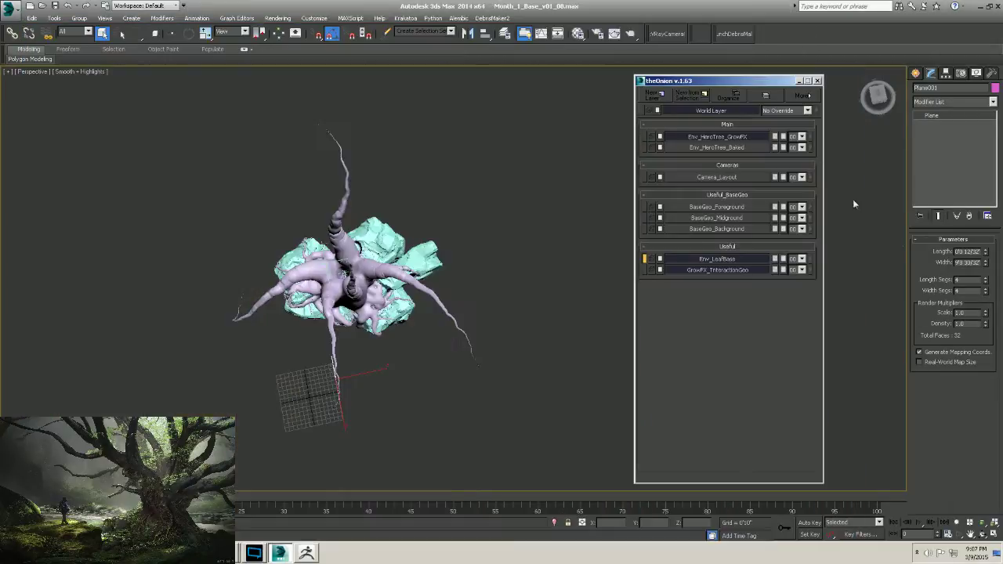
# Set both the length and the width of the plane to 3'0".
pyautogui.doubleClick(968, 251)
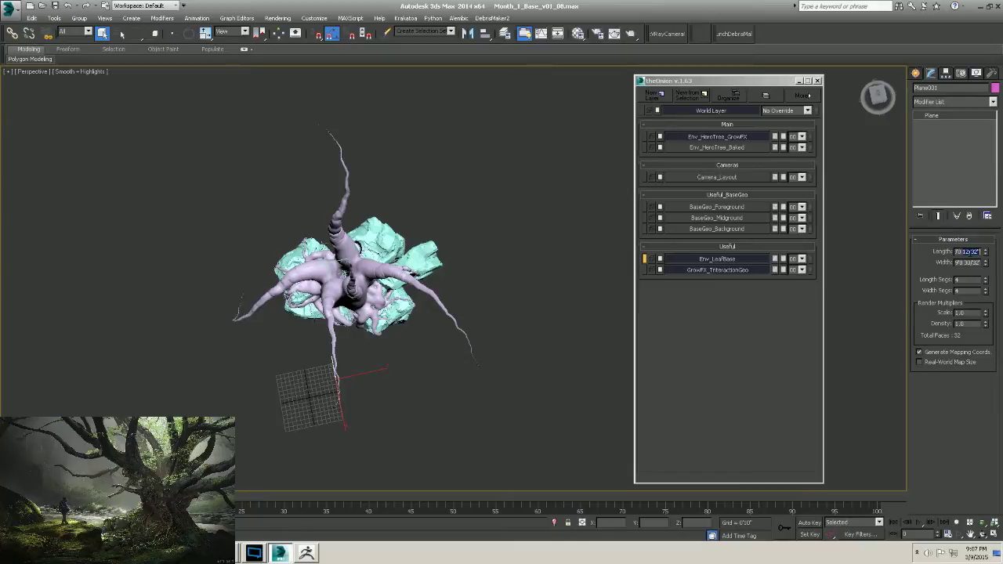
pyautogui.write('70')
pyautogui.press('BackSpace')
pyautogui.press('BackSpace')
pyautogui.write('36')
pyautogui.press('Return')
pyautogui.write('20')
pyautogui.press('Return')
pyautogui.press('Tab')
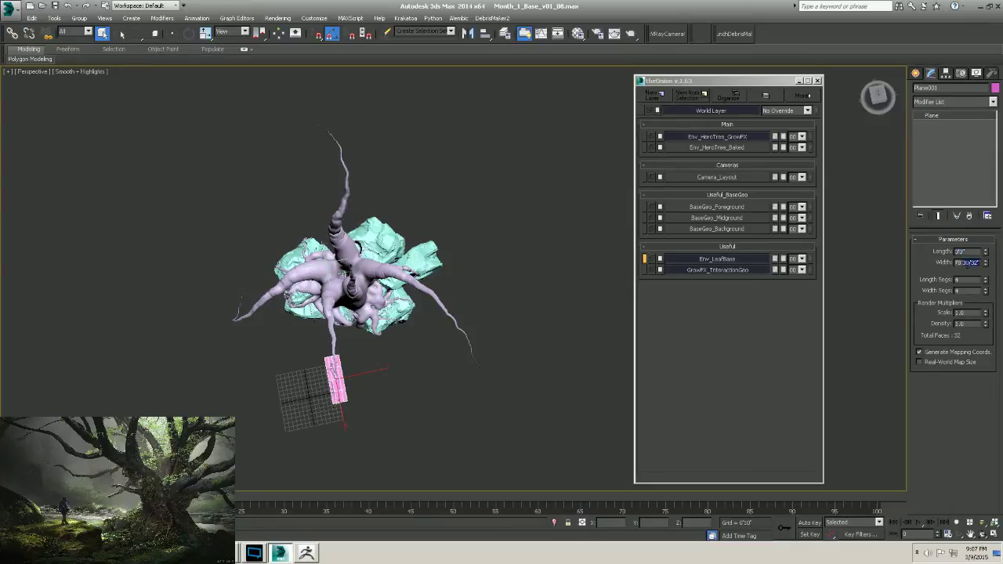
pyautogui.write('70')
pyautogui.press('Return')
# Inspect the plane's size against the tree roots and close theOnion layer manager.
pyautogui.moveTo(337, 403); pyautogui.dragTo(373, 369, button='middle')
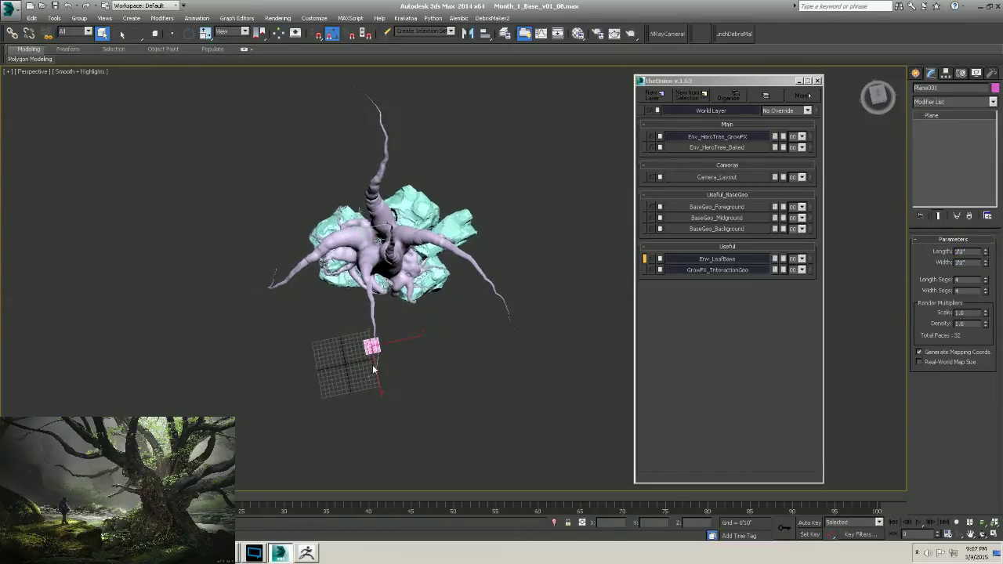
pyautogui.scroll(5, 374, 369)
pyautogui.scroll(-2, 361, 272)
pyautogui.moveTo(361, 272)
pyautogui.mouseDown(button='middle')
pyautogui.moveTo(362, 312)
pyautogui.moveTo(385, 279)
pyautogui.moveTo(377, 265)
pyautogui.mouseUp(button='middle')
pyautogui.moveTo(377, 265); pyautogui.dragTo(383, 307, button='middle')
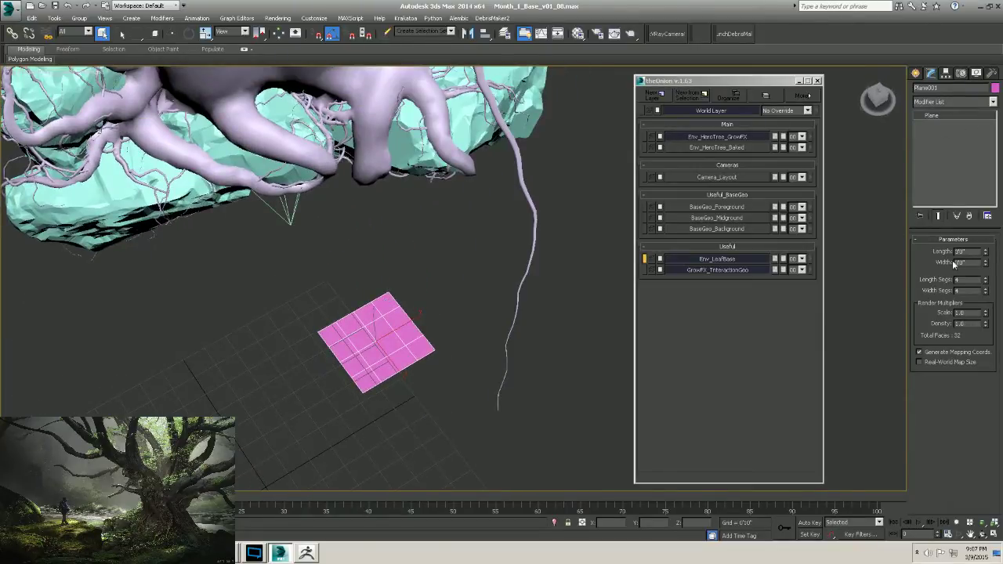
pyautogui.keyDown('alt'); pyautogui.moveTo(521, 312); pyautogui.dragTo(463, 342, button='middle'); pyautogui.keyUp('alt')
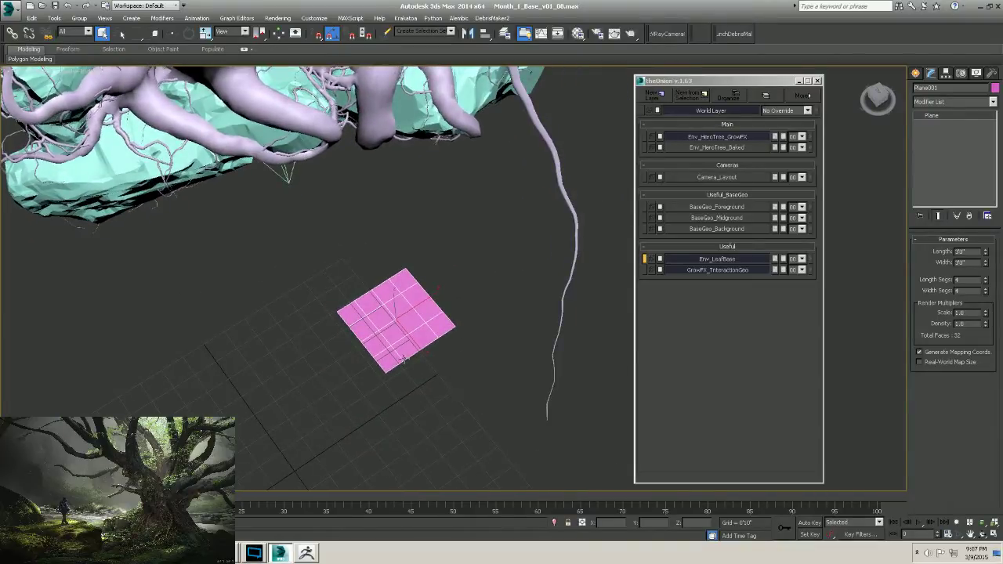
pyautogui.keyDown('alt'); pyautogui.moveTo(404, 360); pyautogui.dragTo(446, 353, button='middle'); pyautogui.keyUp('alt')
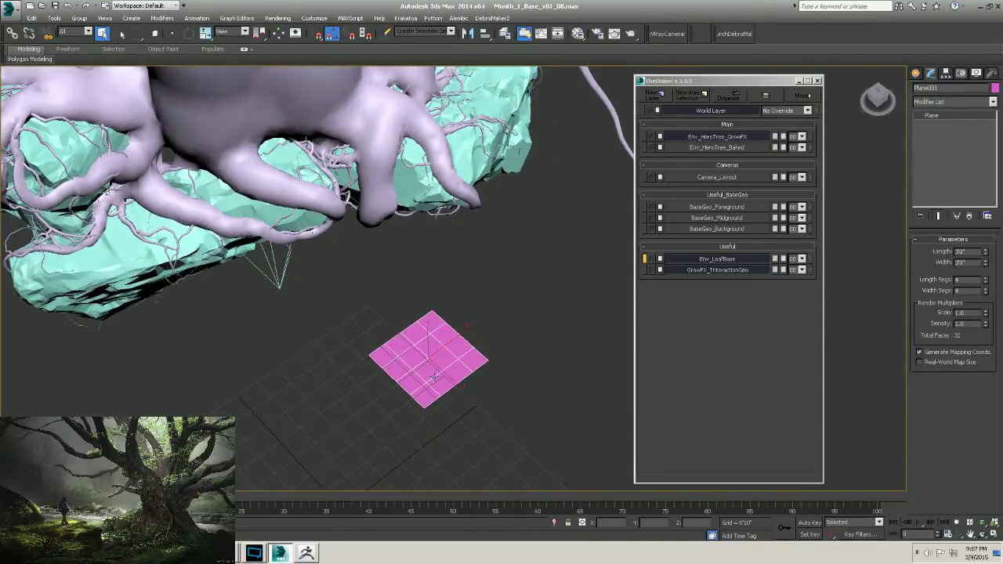
pyautogui.moveTo(321, 367); pyautogui.dragTo(327, 355, button='middle')
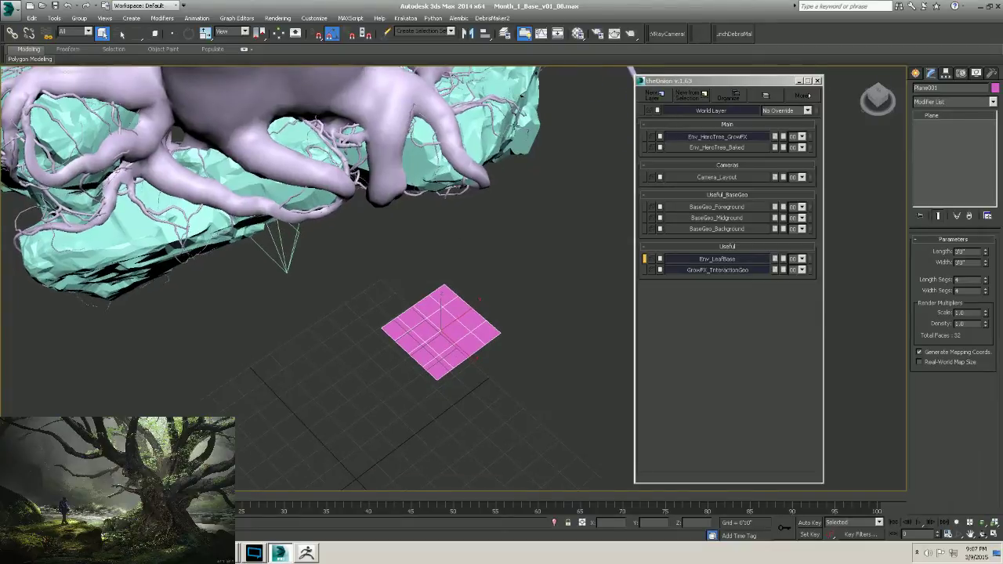
pyautogui.click(817, 80)
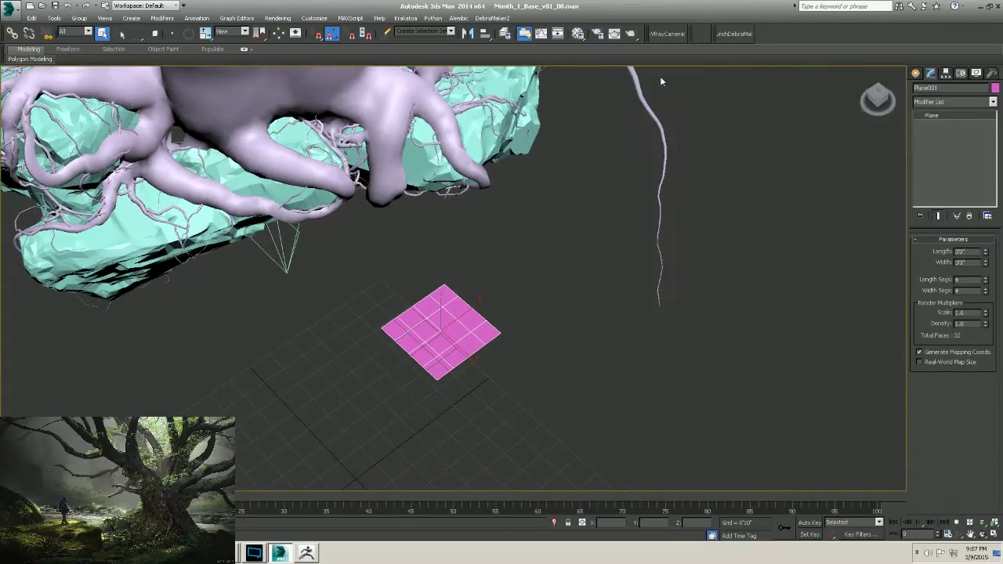
# Open the Material Editor.
pyautogui.click(578, 34)
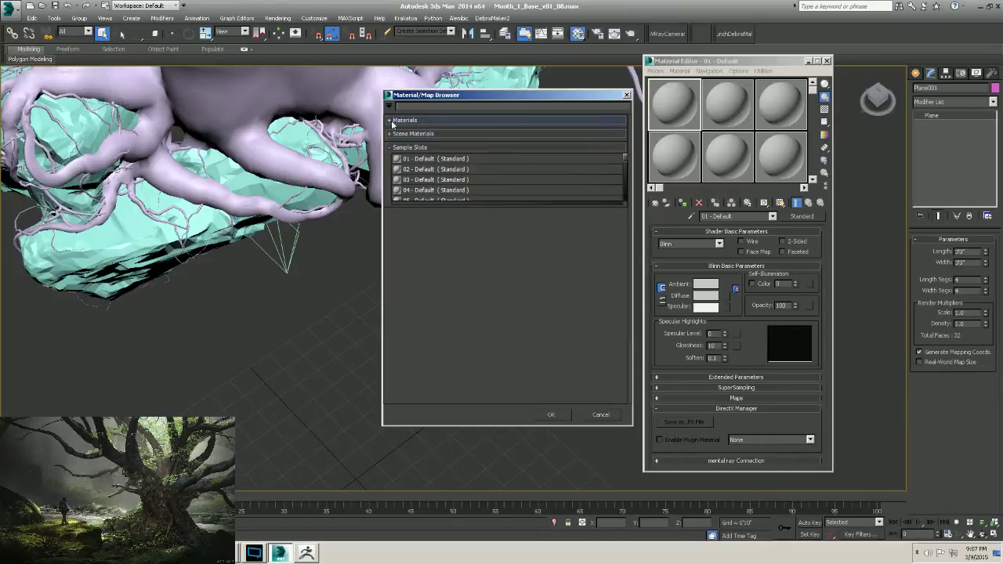
pyautogui.click(391, 121)
pyautogui.click(626, 94)
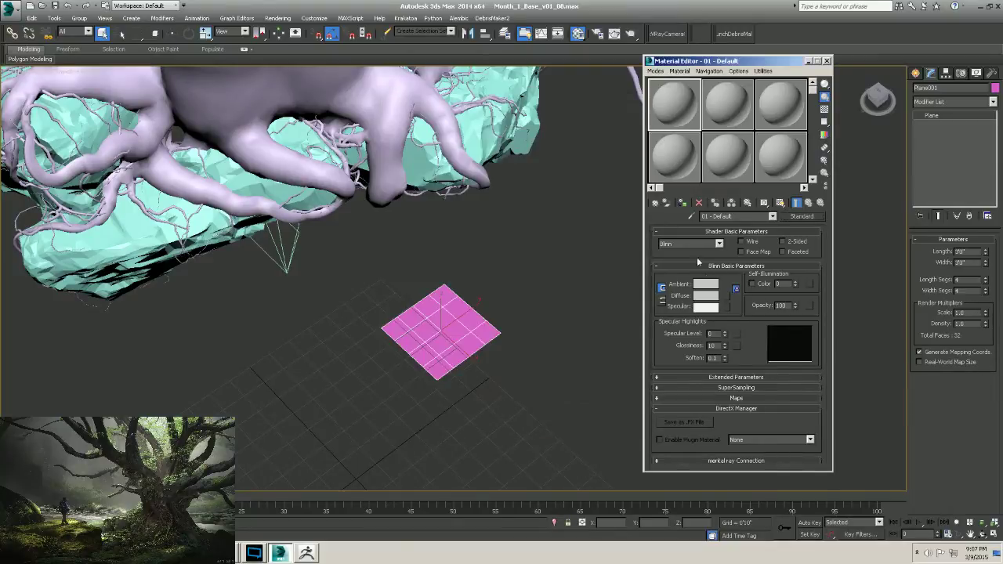
pyautogui.click(724, 295)
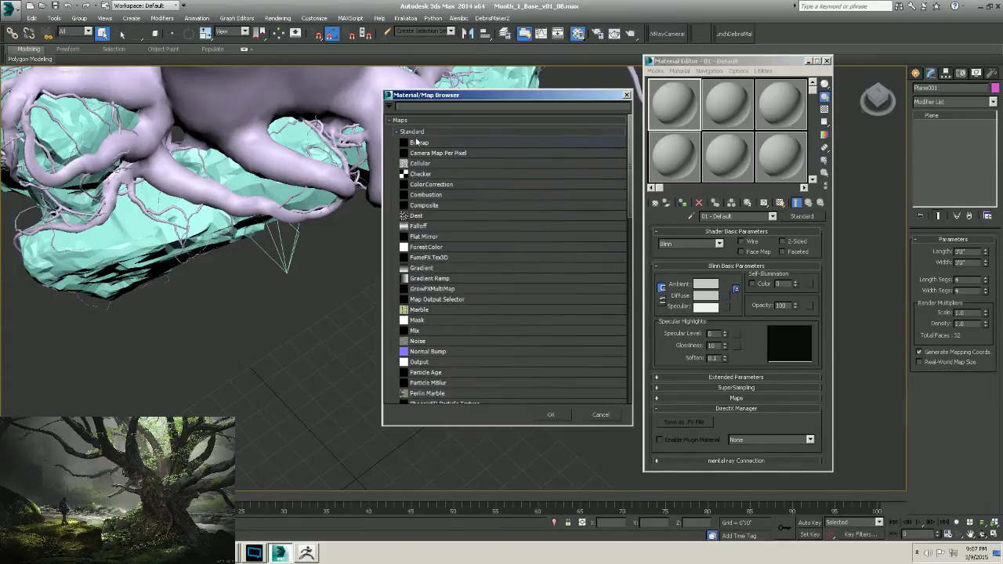
pyautogui.moveTo(439, 94); pyautogui.dragTo(513, 84)
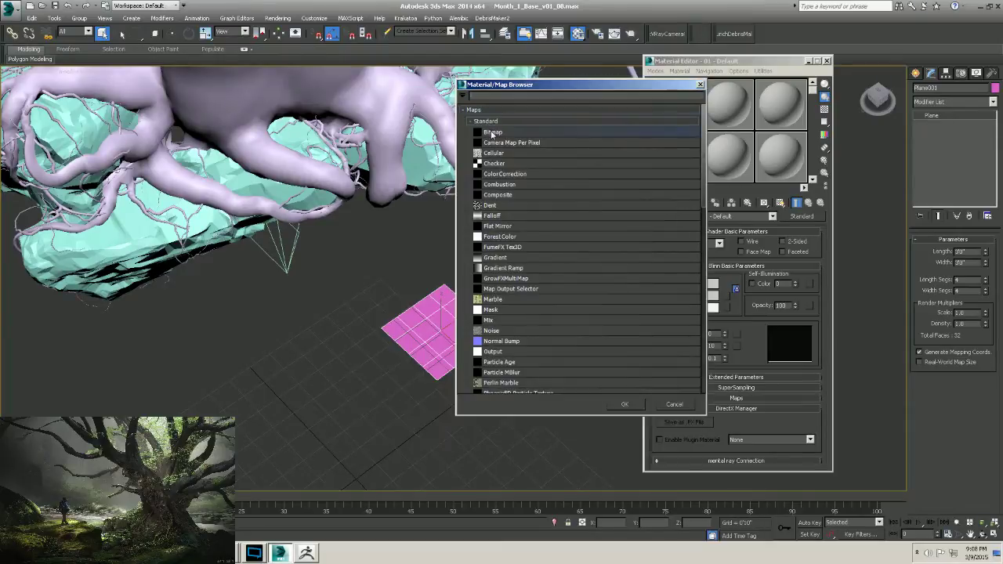
pyautogui.scroll(-9, 495, 322)
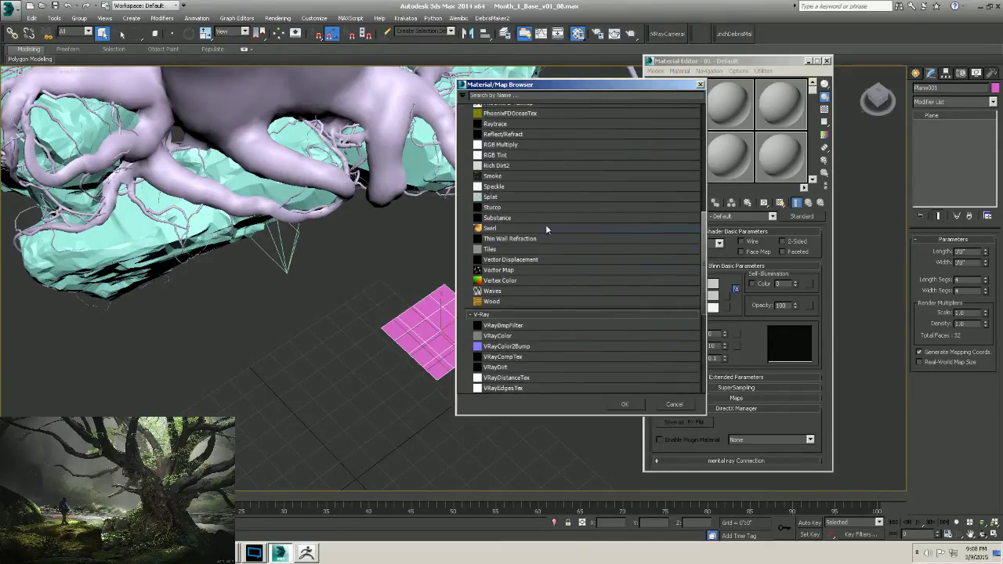
pyautogui.click(719, 91)
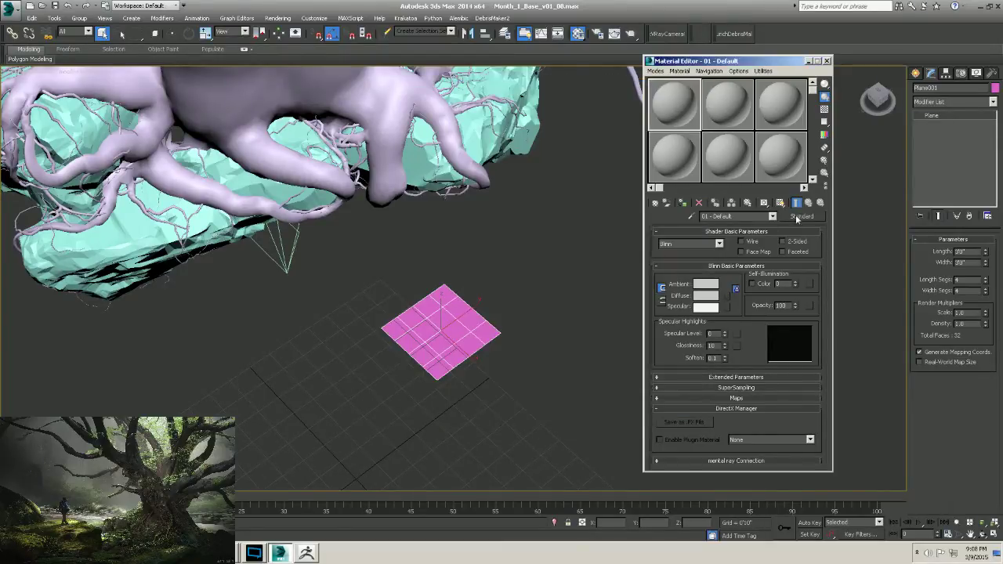
# Change the first sample material from Standard to VRayMtl.
pyautogui.click(798, 218)
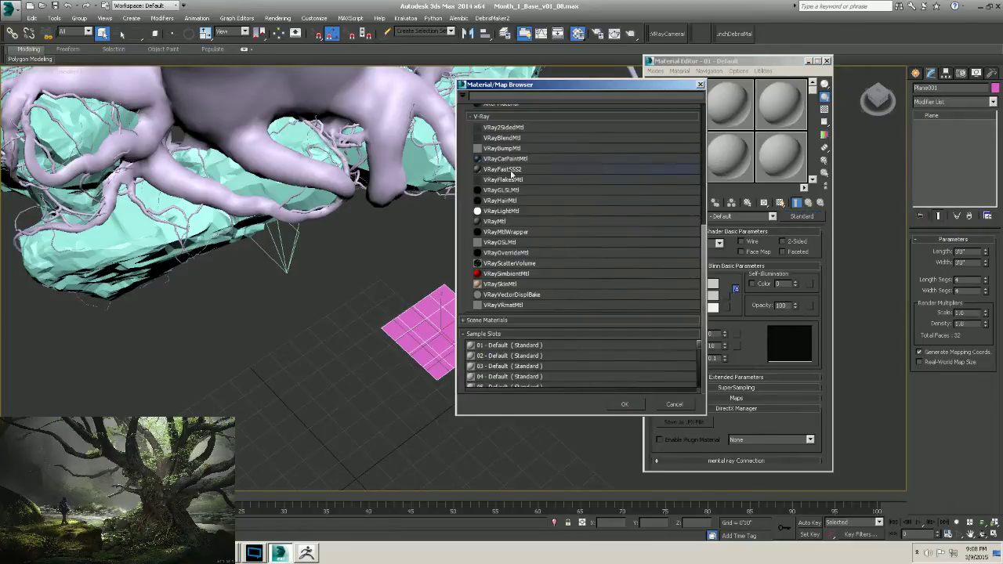
pyautogui.doubleClick(502, 222)
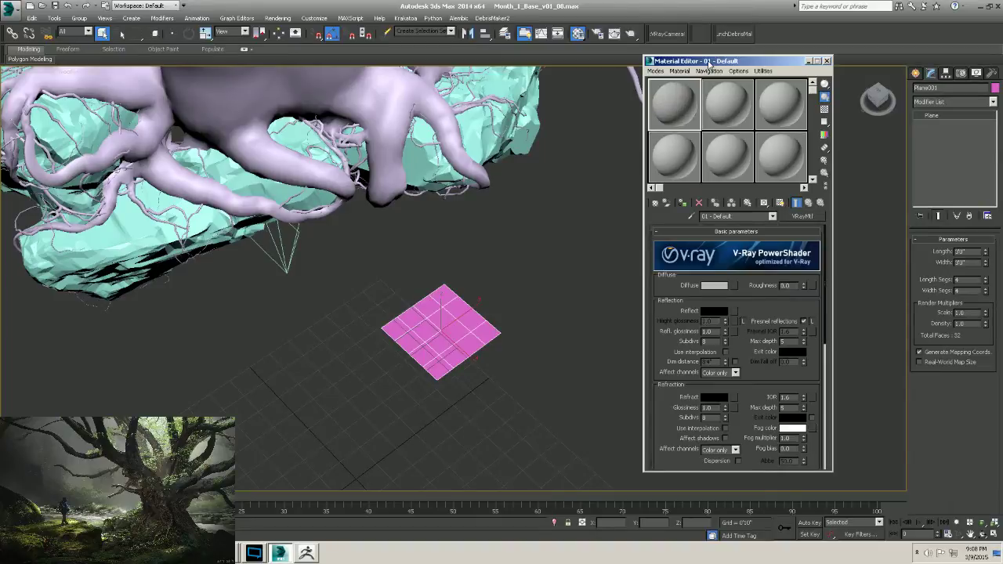
pyautogui.moveTo(709, 64); pyautogui.dragTo(732, 58)
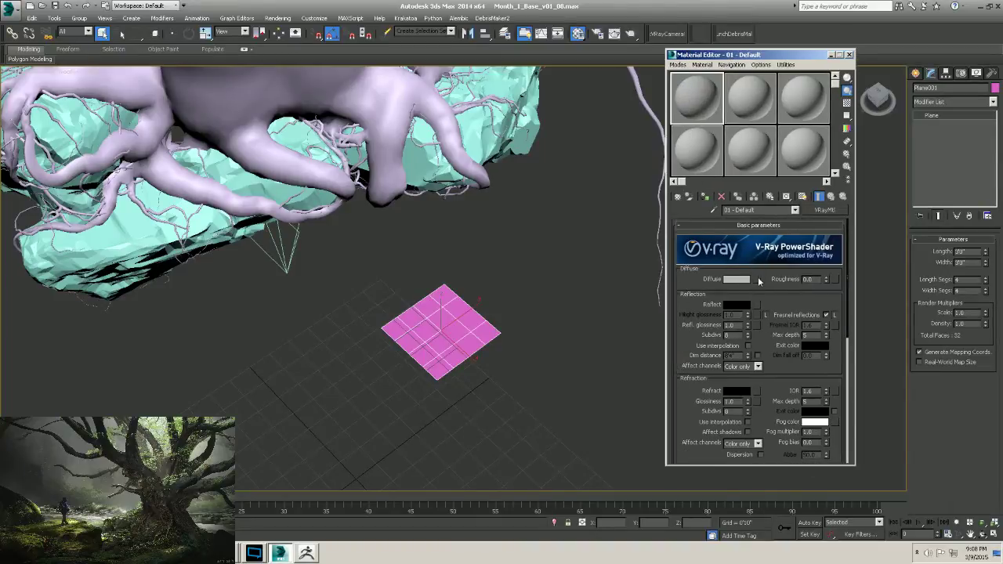
# Load Leaf_Atlas_39cd89ac63f74_Displacement.jpg from the E:\MegaScans\LeafForStream folder as a Bitmap in the material's diffuse map slot.
pyautogui.scroll(-3, 775, 317)
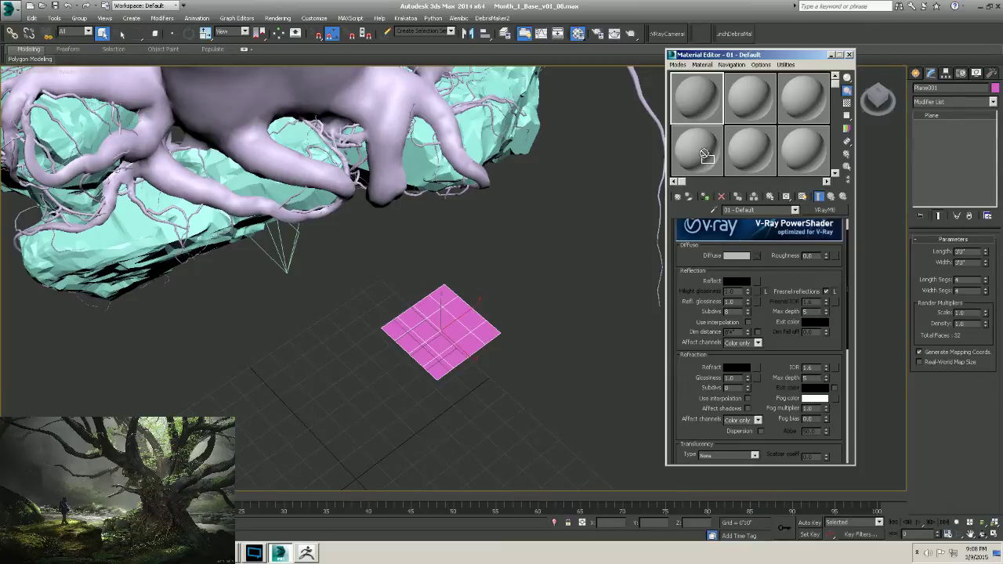
pyautogui.click(757, 256)
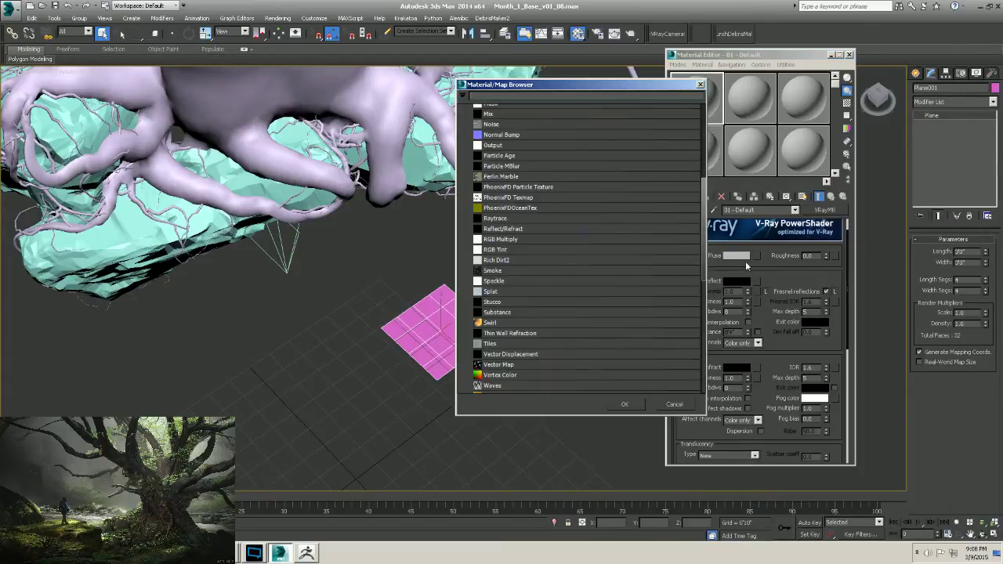
pyautogui.scroll(-7, 502, 291)
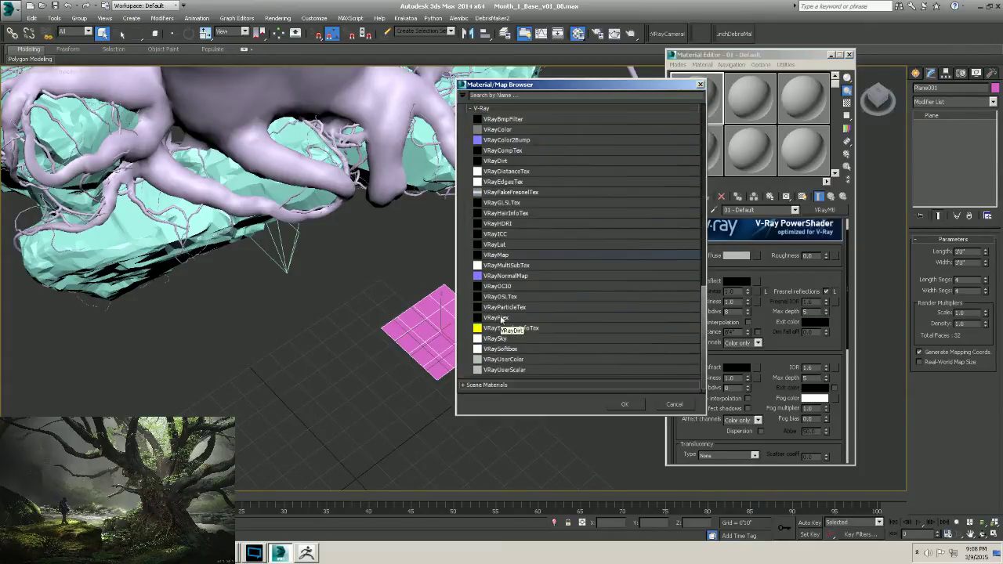
pyautogui.scroll(8, 502, 249)
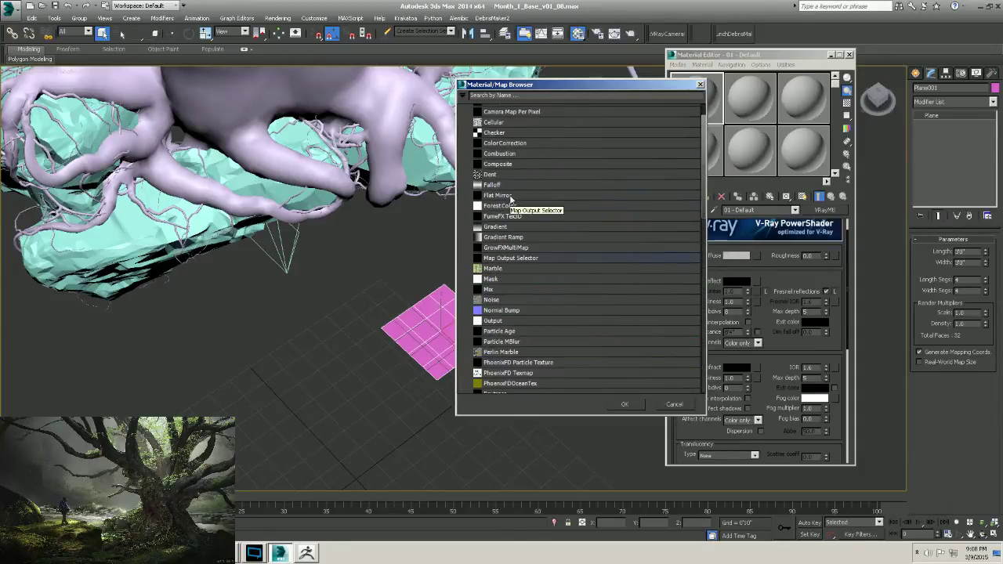
pyautogui.doubleClick(493, 132)
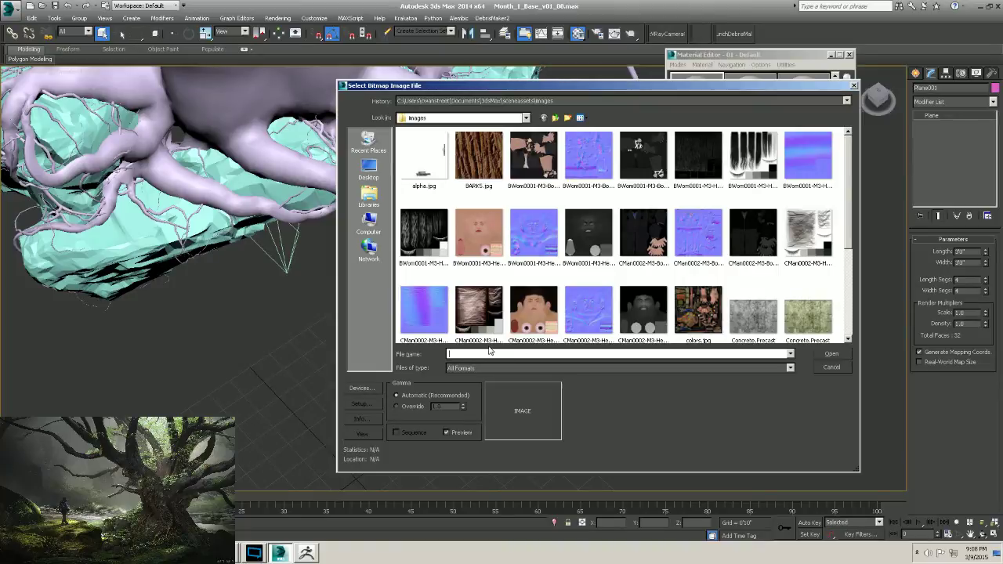
pyautogui.hotkey('ctrl', 'v')
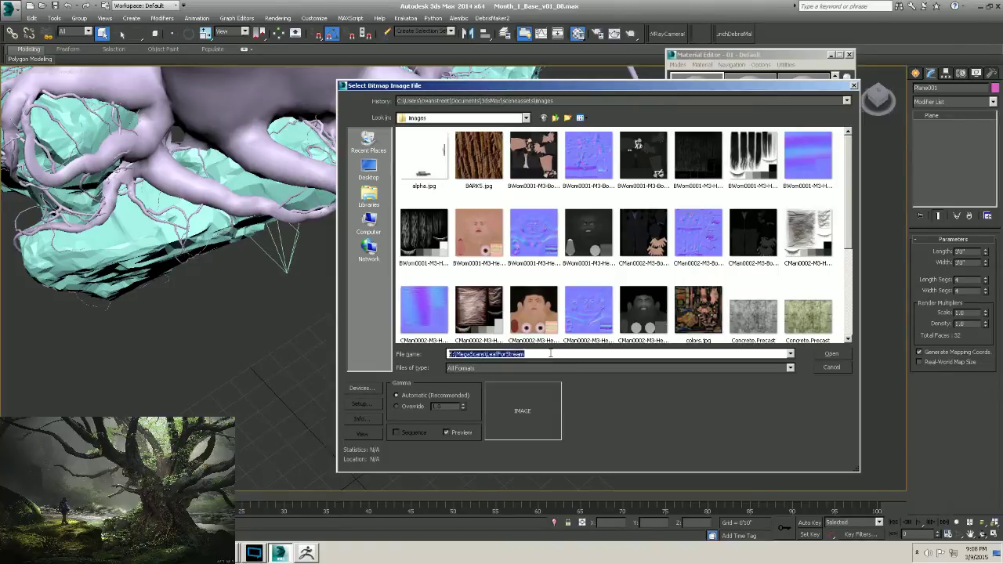
pyautogui.press('Return')
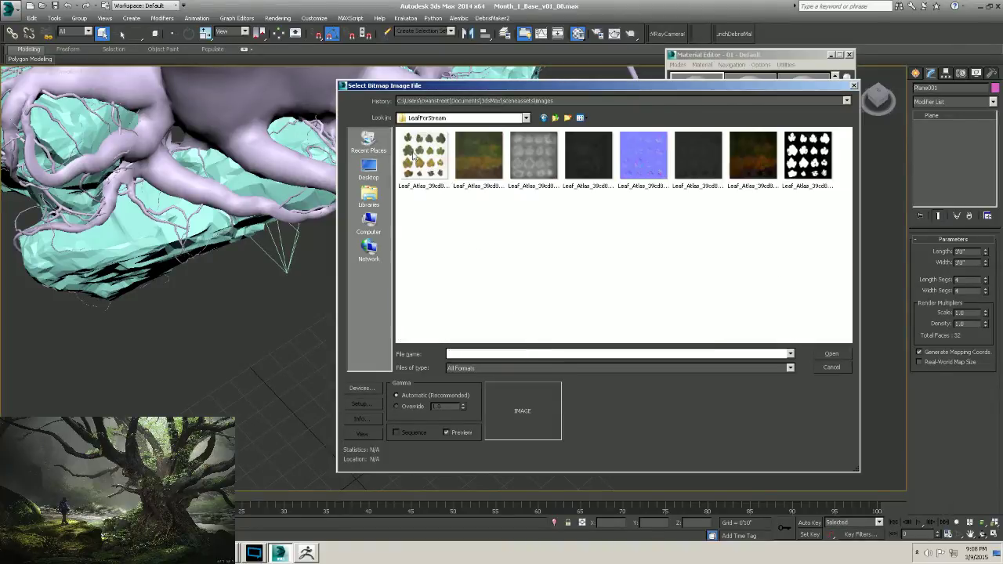
pyautogui.click(530, 160)
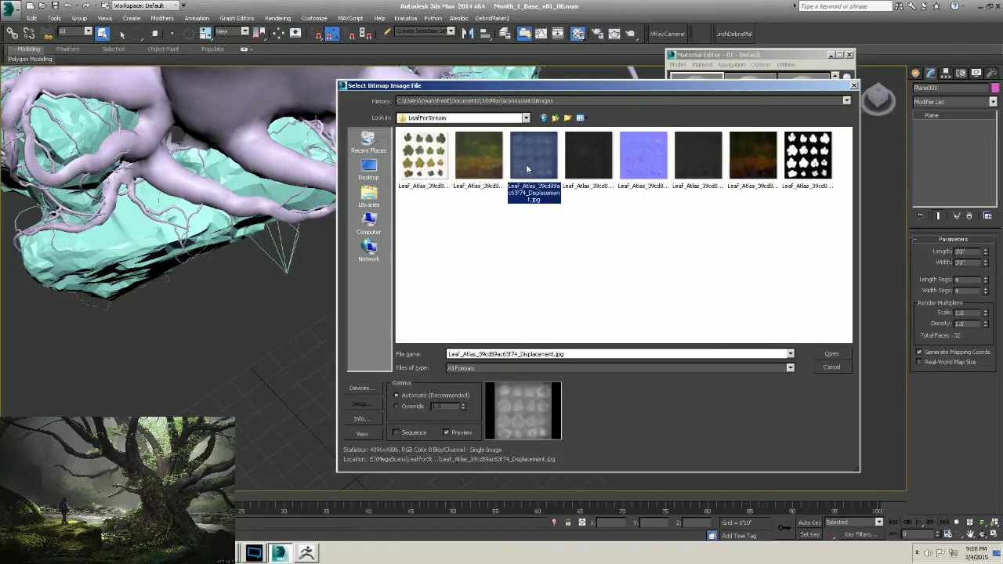
pyautogui.click(835, 353)
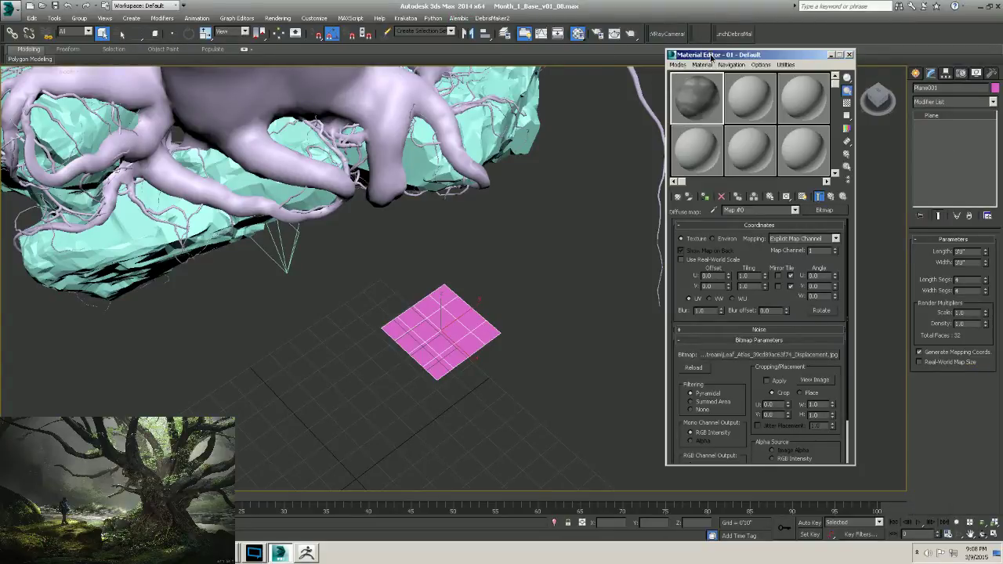
# Take the 3ds Max window out of full screen, run a V-Ray test render and close the frame buffer.
pyautogui.moveTo(705, 49); pyautogui.dragTo(678, 67)
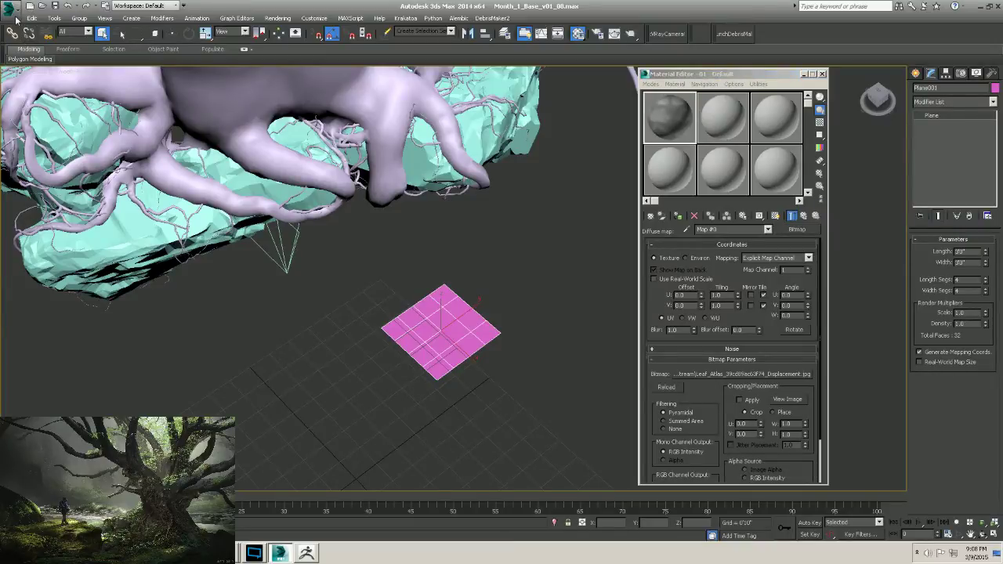
pyautogui.doubleClick(218, 10)
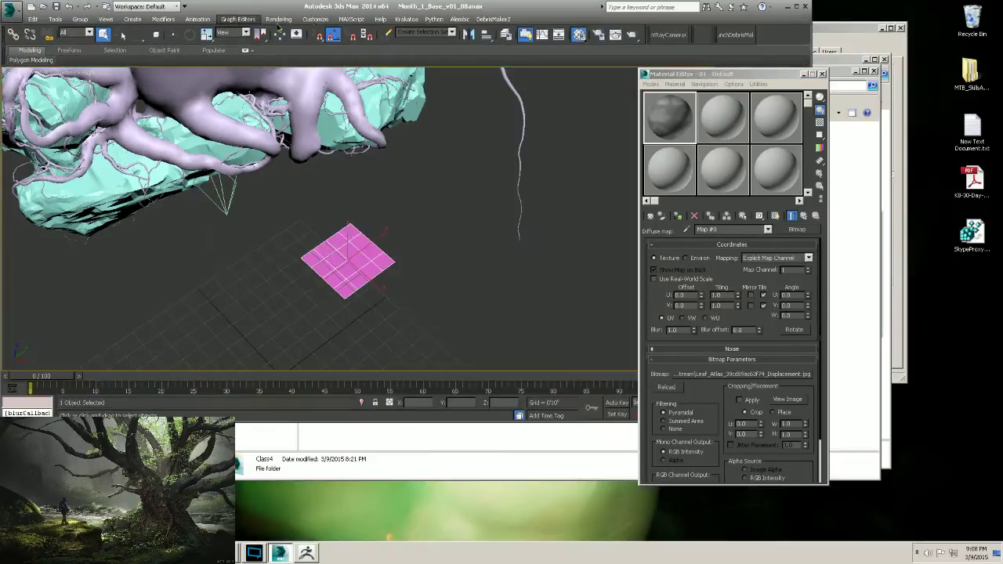
pyautogui.hotkey('shift', 'q')
pyautogui.moveTo(294, 11); pyautogui.dragTo(337, 24)
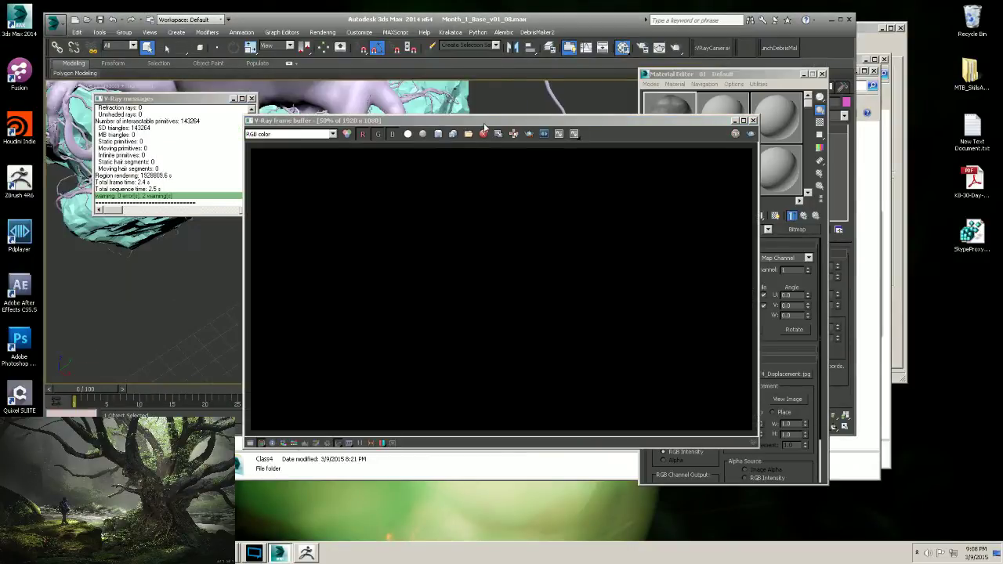
pyautogui.moveTo(484, 127); pyautogui.dragTo(420, 128)
pyautogui.click(667, 124)
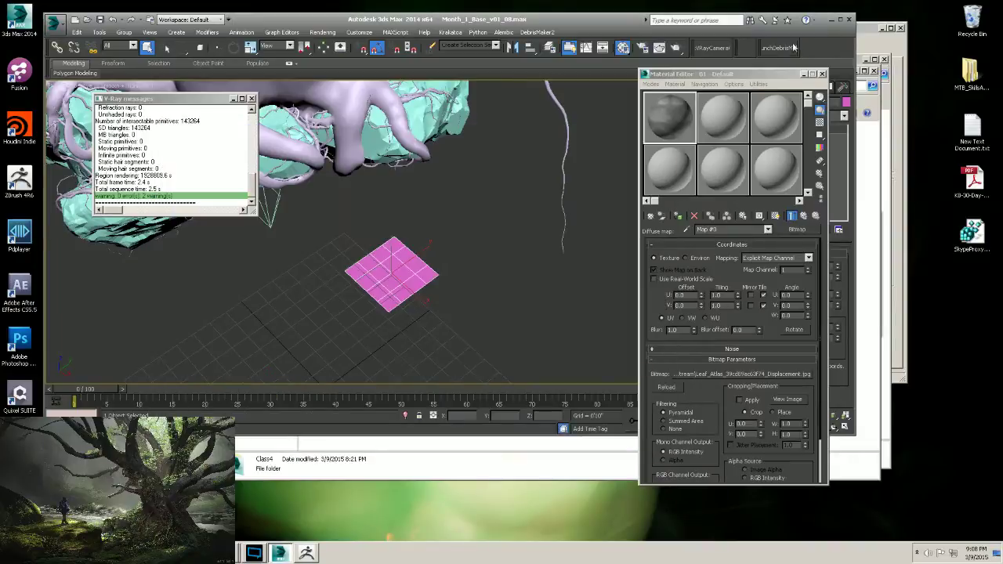
# Restart 3ds Max 2014 and reopen the recent scene Month_1_Base_v01_08.max.
pyautogui.doubleClick(584, 21)
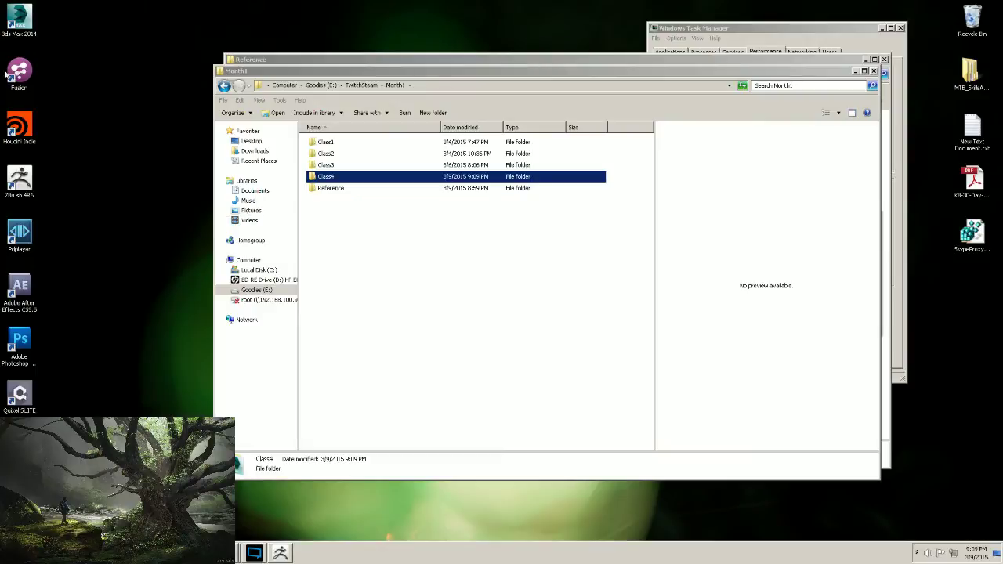
pyautogui.doubleClick(19, 19)
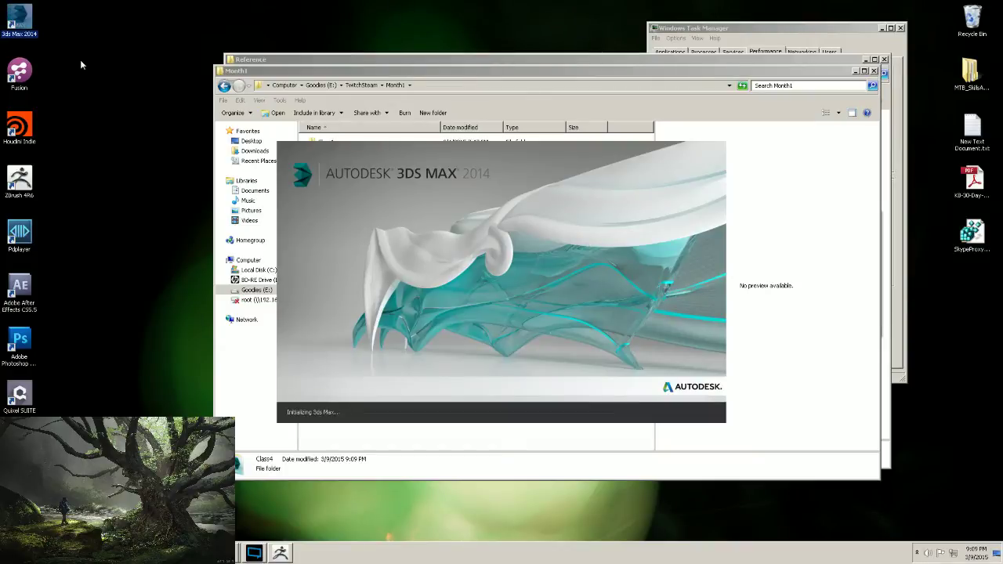
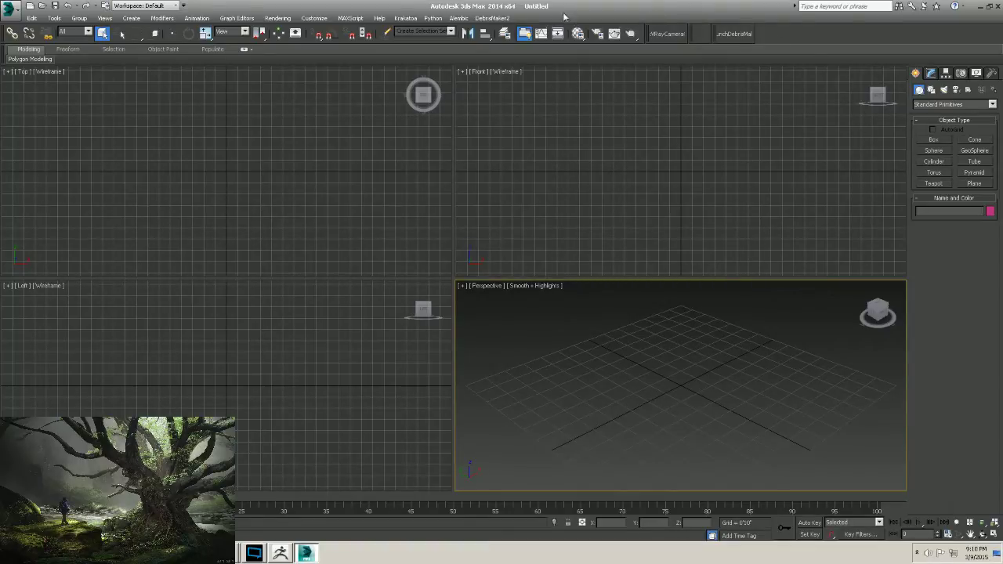
pyautogui.click(15, 8)
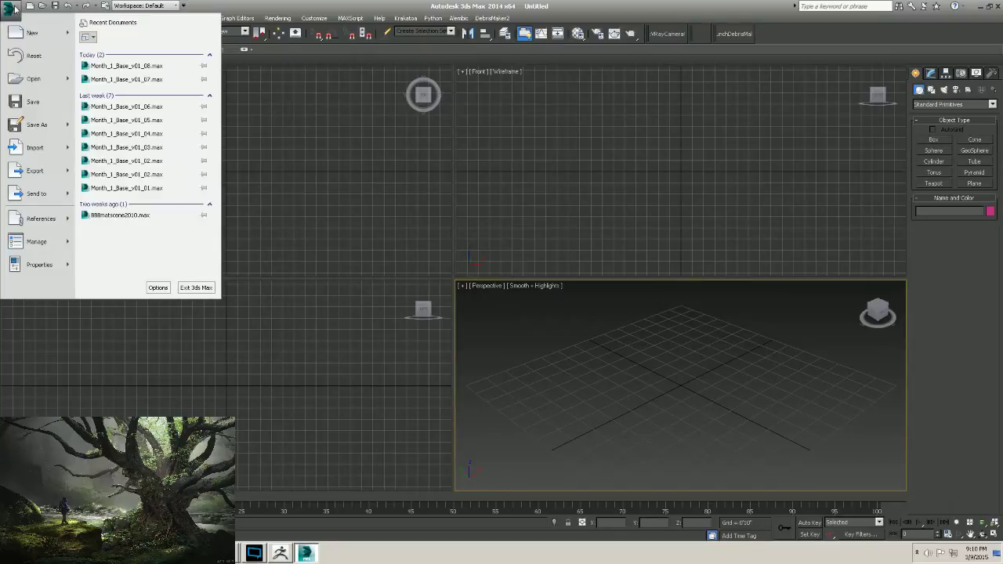
pyautogui.click(105, 66)
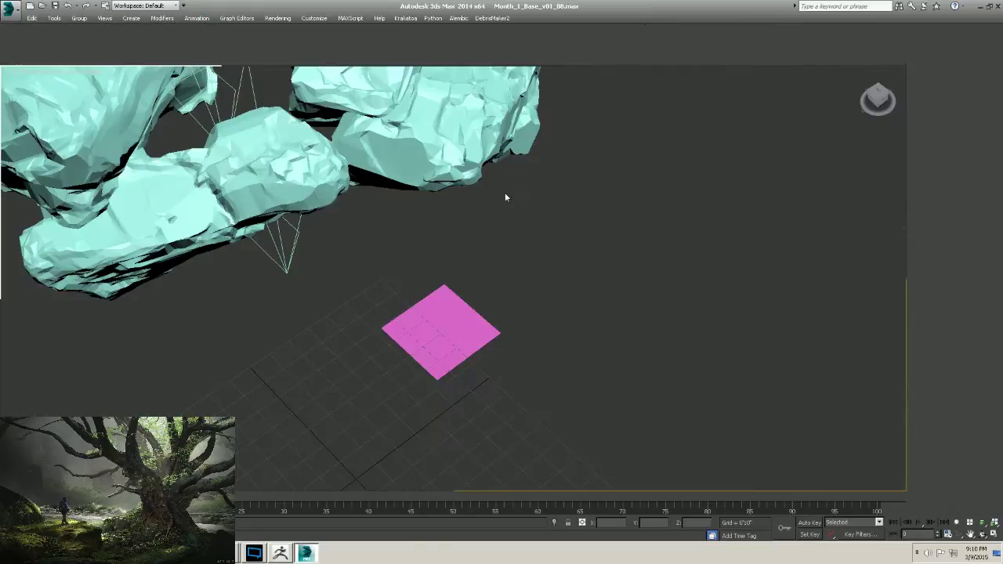
# Select the pink plane near the rocks and reopen the Material Editor beside it.
pyautogui.moveTo(372, 260); pyautogui.dragTo(497, 335, button='middle')
pyautogui.scroll(-4, 485, 325)
pyautogui.click(431, 329)
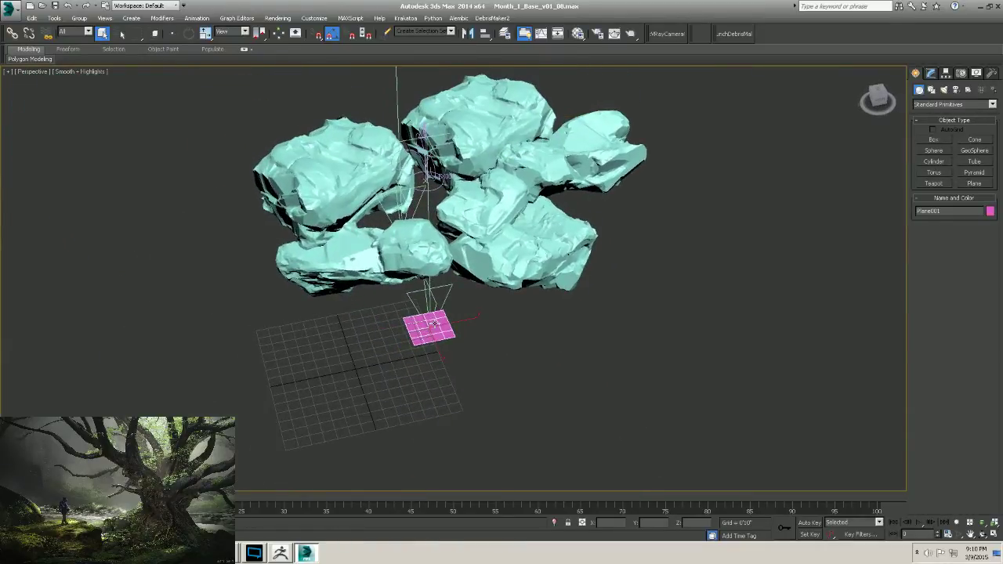
pyautogui.keyDown('alt'); pyautogui.moveTo(431, 329); pyautogui.dragTo(525, 325, button='middle'); pyautogui.keyUp('alt')
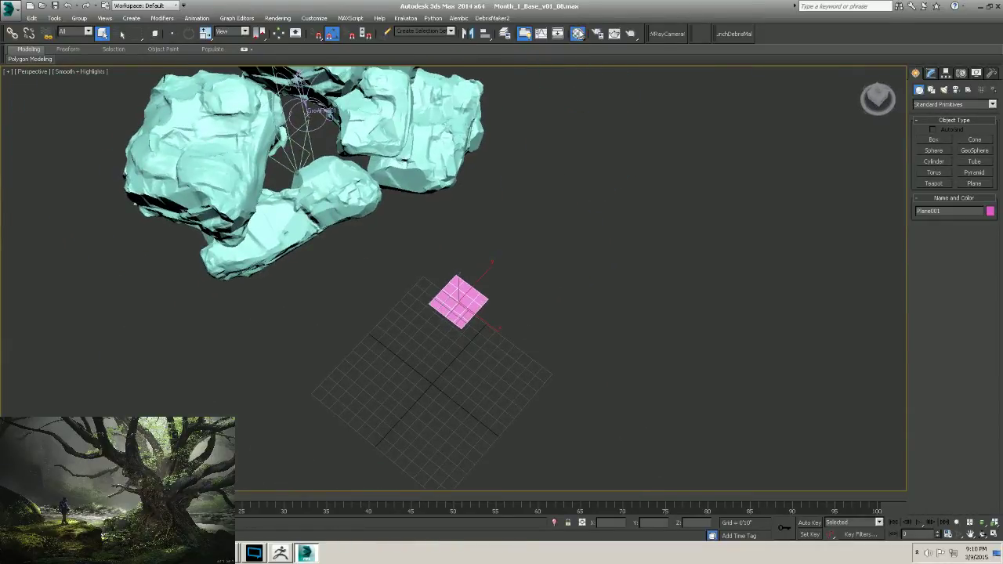
pyautogui.press('m')
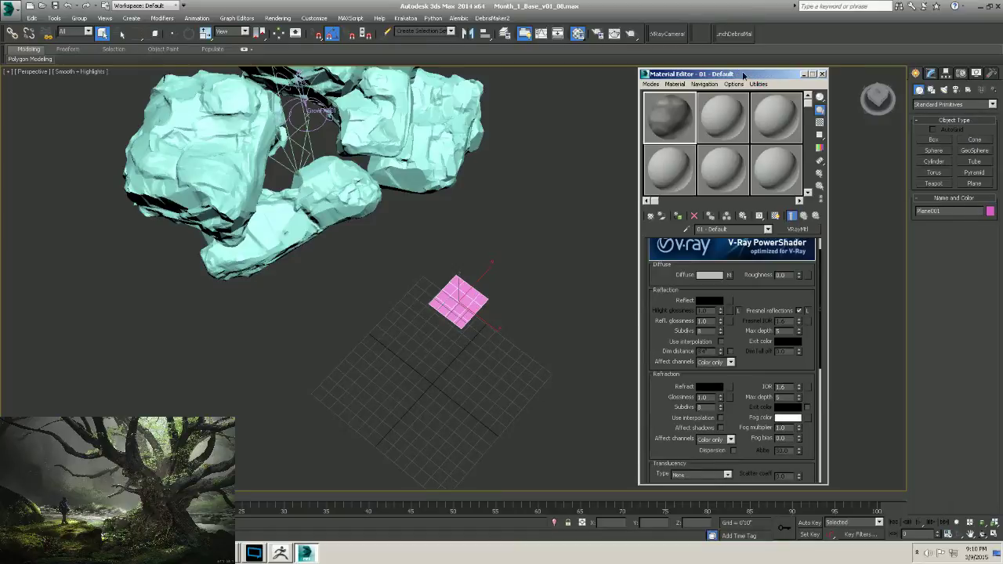
pyautogui.moveTo(743, 74); pyautogui.dragTo(757, 68)
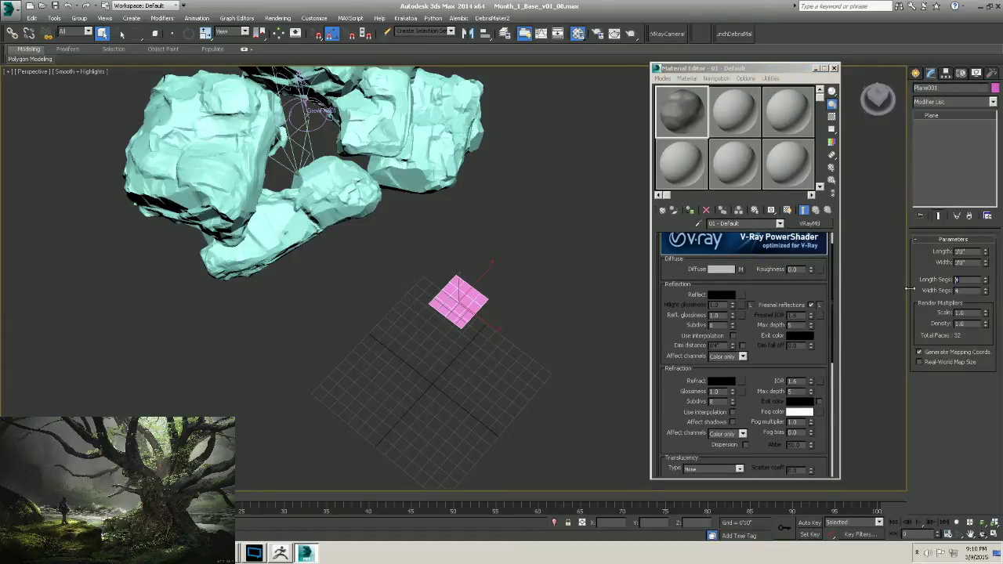
# Set the plane's length and width segments to 24 each and frame the plane in the view.
pyautogui.press('Tab')
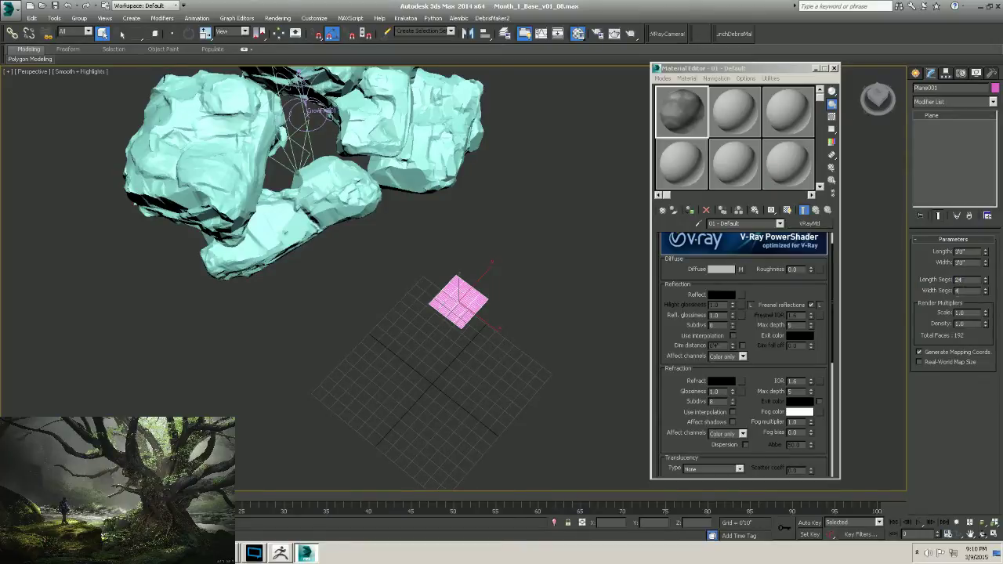
pyautogui.write('24')
pyautogui.press('Return')
pyautogui.press('z')
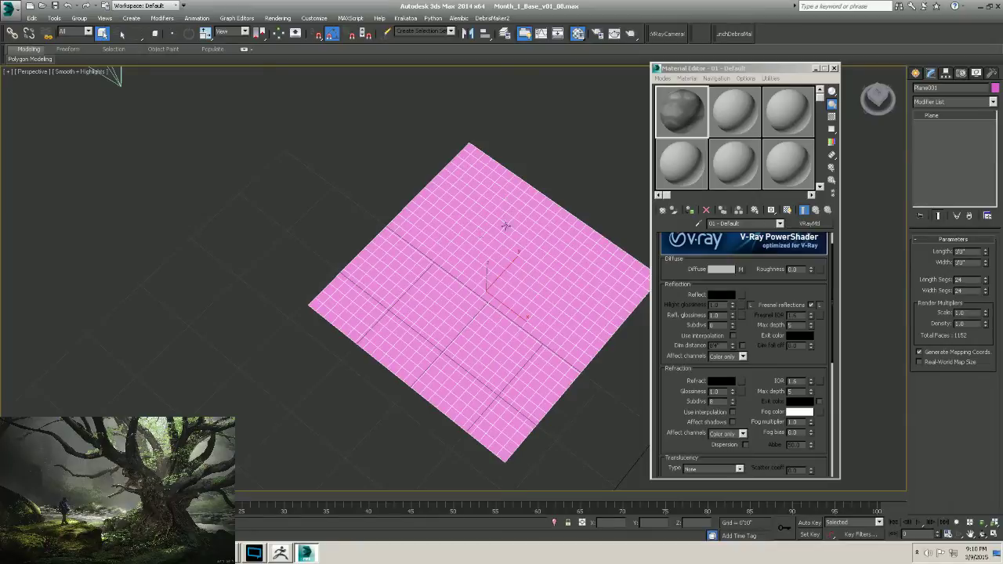
# Add a TurboSmooth modifier to the plane.
pyautogui.click(994, 102)
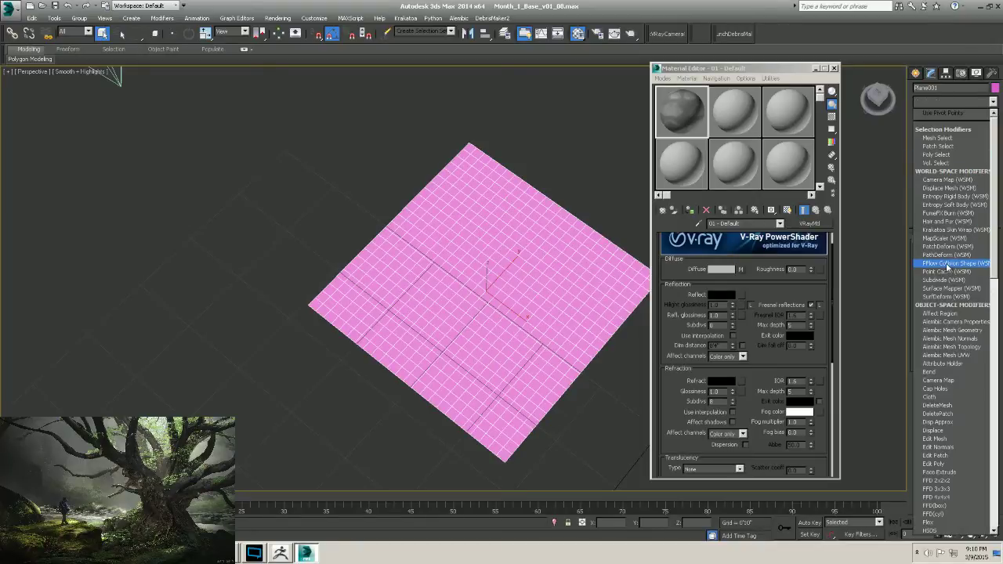
pyautogui.press('t')
pyautogui.click(940, 381)
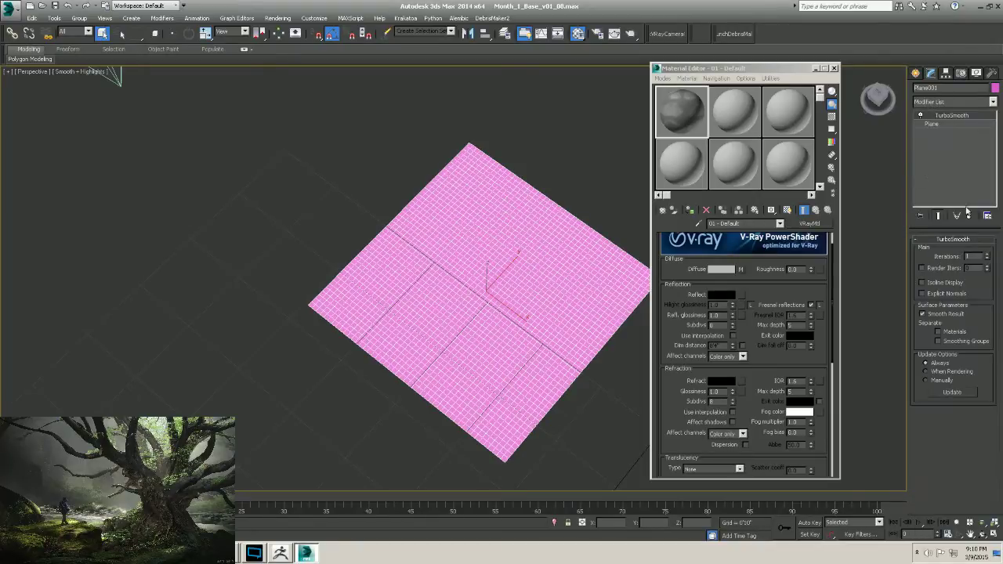
# Increase the plane's TurboSmooth iterations and add a Displace modifier on top of the stack.
pyautogui.click(987, 254)
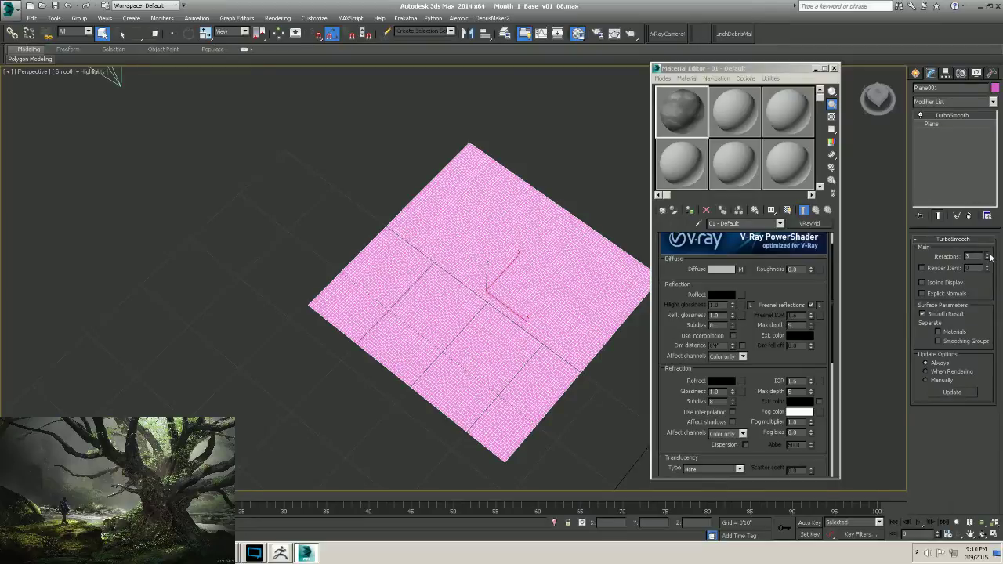
pyautogui.keyDown('alt'); pyautogui.moveTo(482, 298); pyautogui.dragTo(459, 291, button='middle'); pyautogui.keyUp('alt')
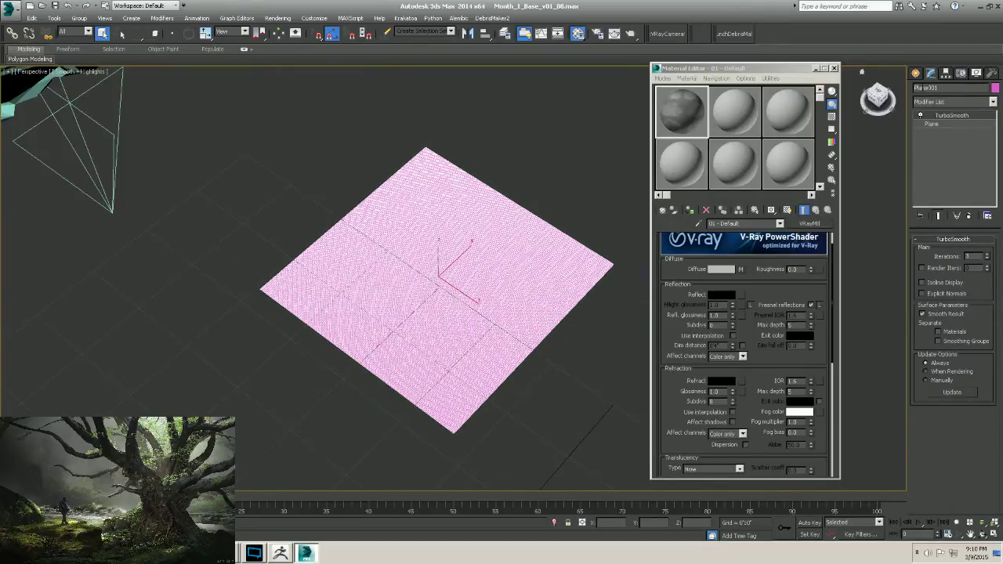
pyautogui.click(994, 102)
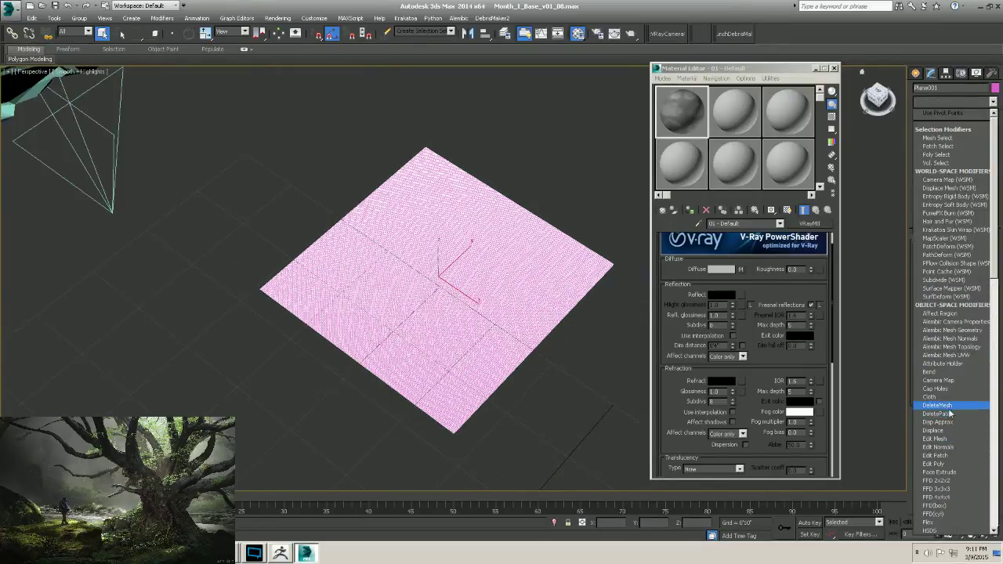
pyautogui.click(935, 430)
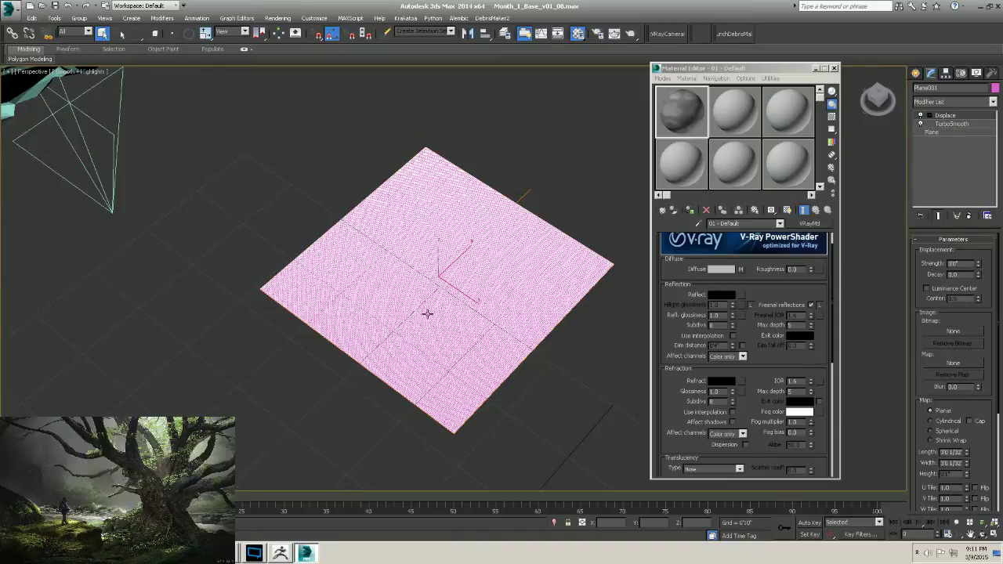
pyautogui.keyDown('alt'); pyautogui.moveTo(426, 313); pyautogui.dragTo(420, 350, button='middle'); pyautogui.keyUp('alt')
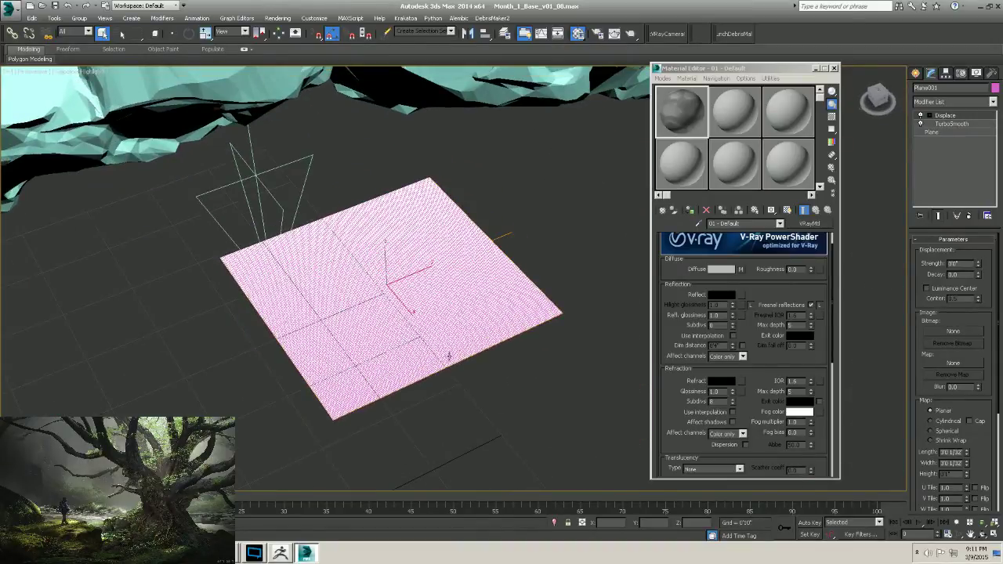
pyautogui.hotkey('shift', 'z')
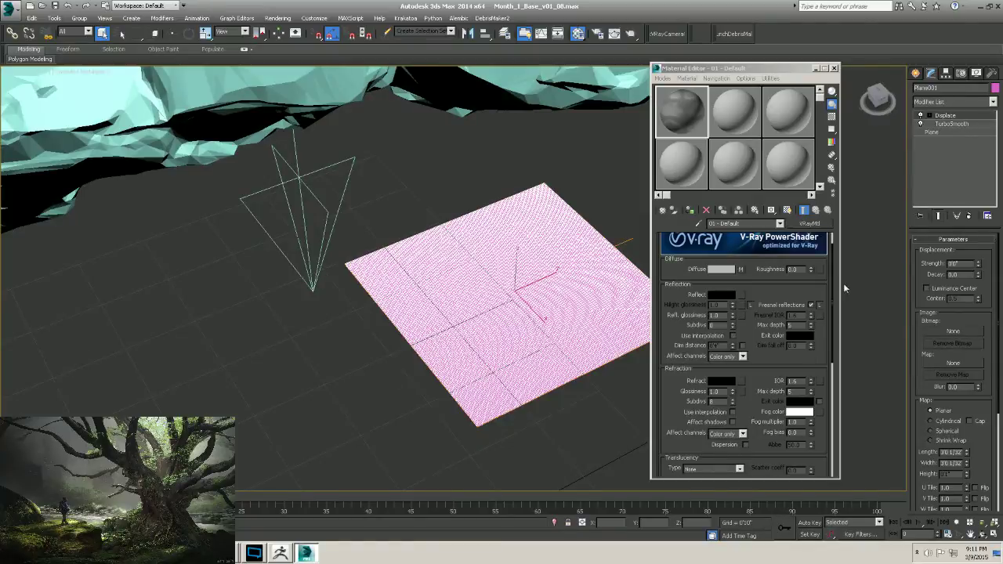
# Copy the leaf displacement bitmap from the material's Diffuse slot to an unused sample slot and assign it as the Displace modifier's map.
pyautogui.moveTo(741, 272); pyautogui.dragTo(692, 205)
pyautogui.click(721, 303)
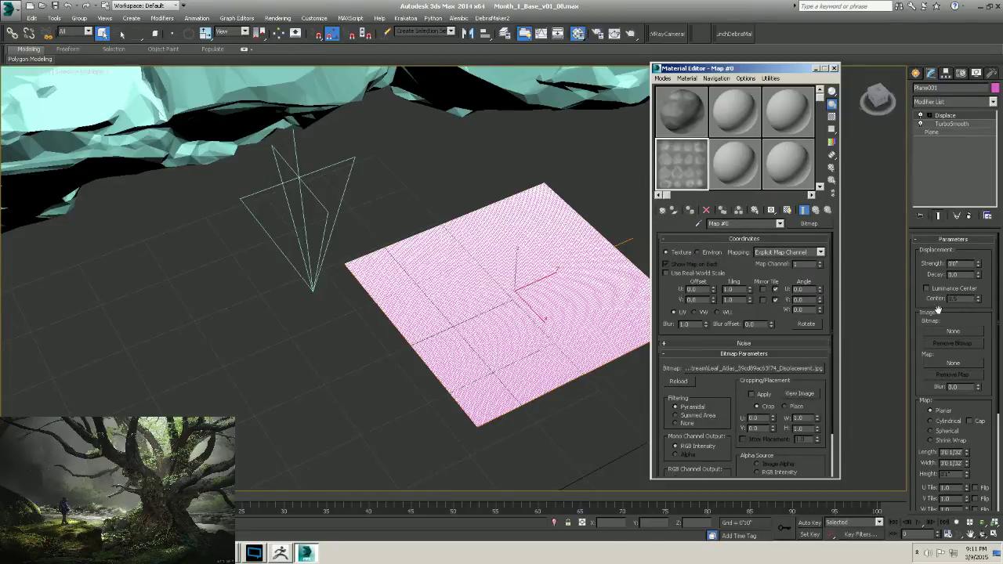
pyautogui.scroll(-2, 938, 312)
pyautogui.moveTo(693, 174); pyautogui.dragTo(955, 304)
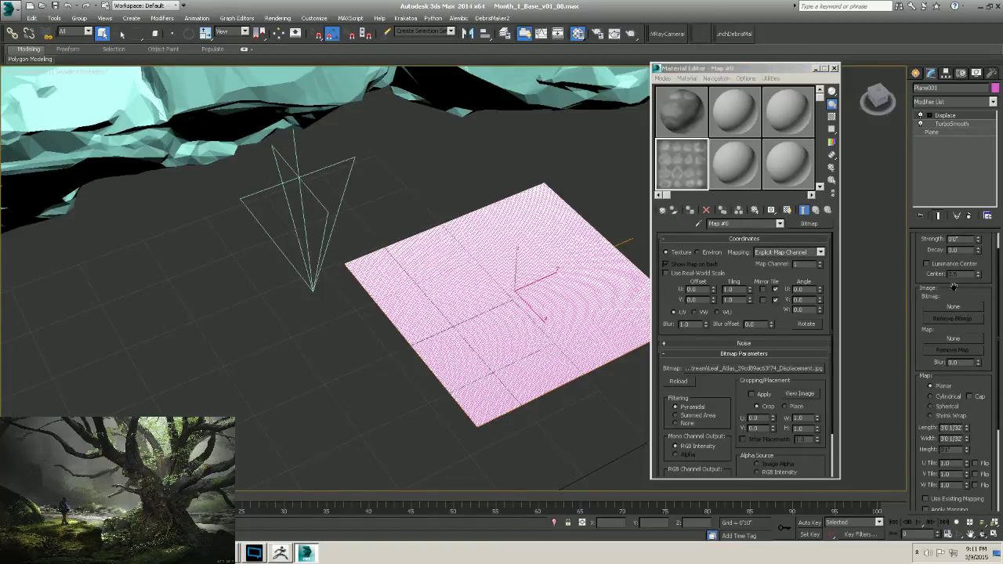
pyautogui.scroll(2, 953, 287)
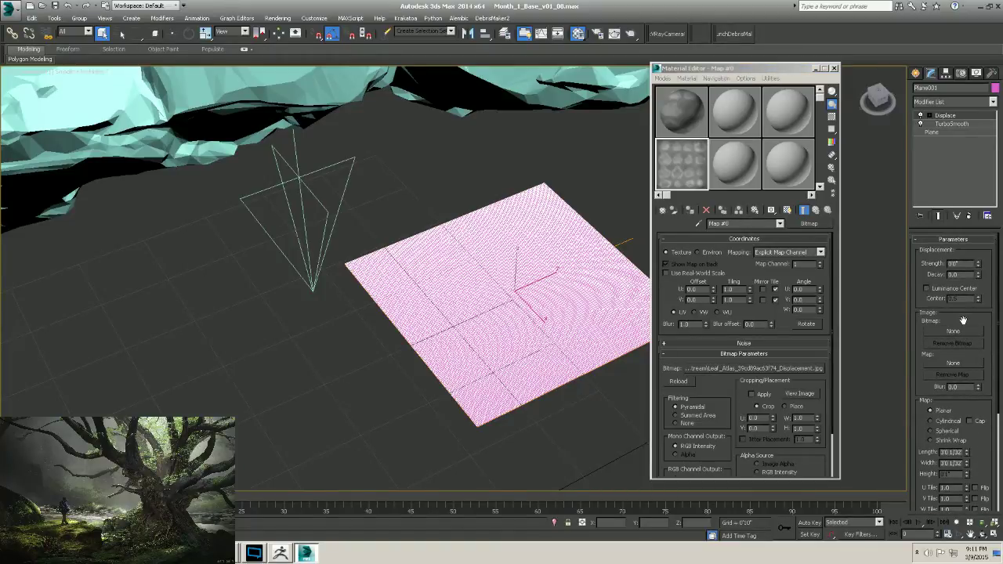
pyautogui.scroll(-2, 963, 321)
pyautogui.moveTo(681, 165); pyautogui.dragTo(944, 340)
pyautogui.click(476, 302)
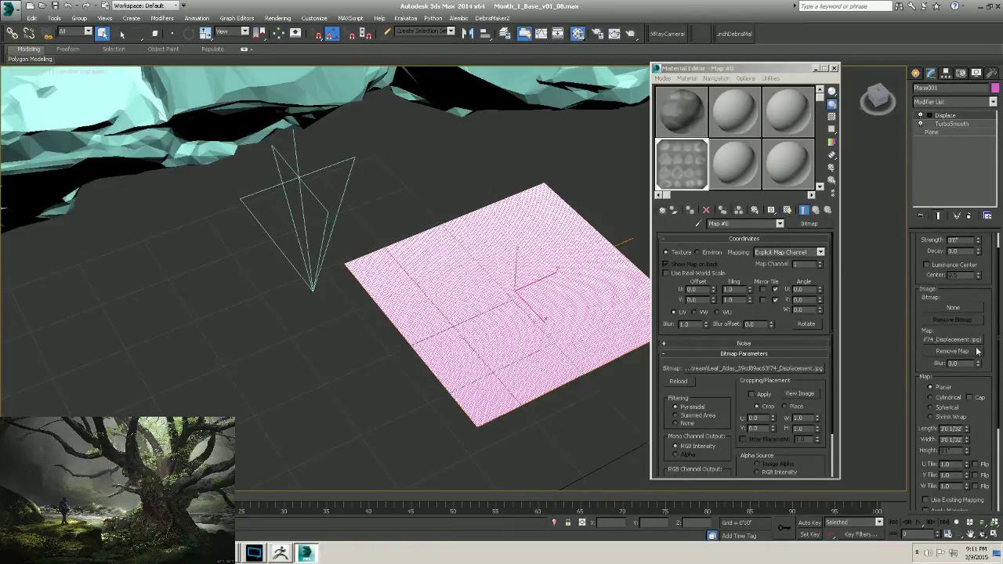
# Set the Displace strength to 3 inches, and raise it to 6 inches for stronger leaf relief.
pyautogui.scroll(2, 976, 298)
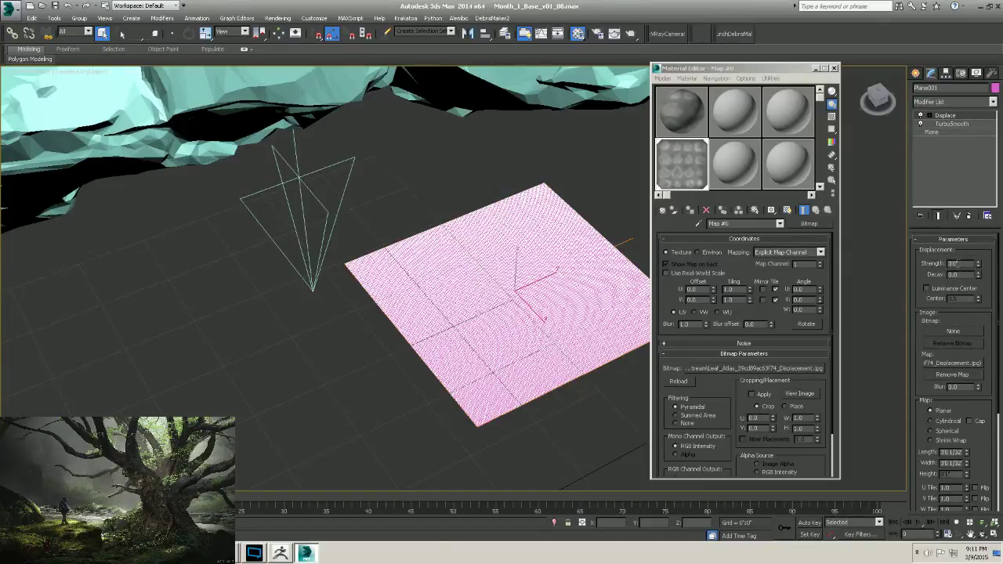
pyautogui.write('3')
pyautogui.press('Return')
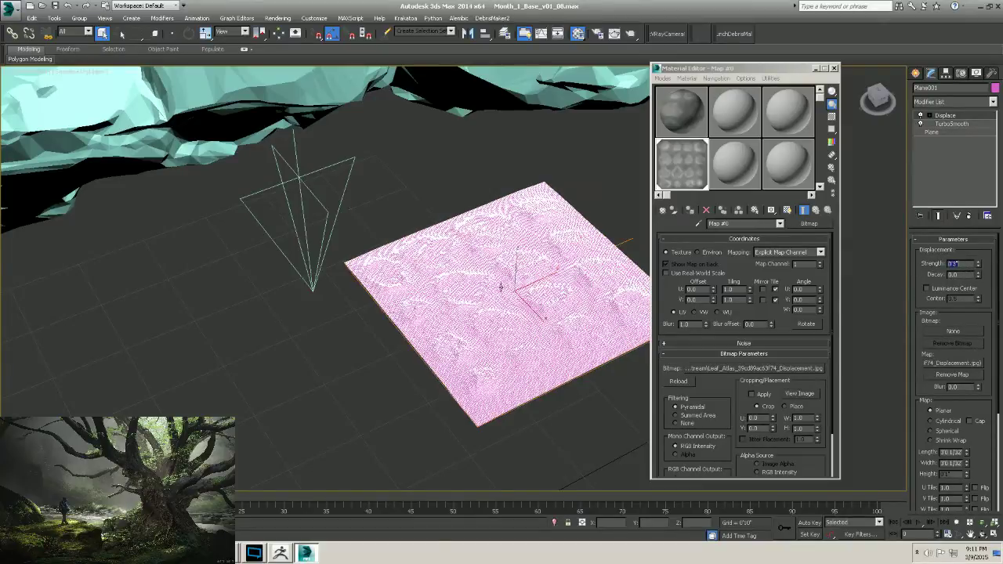
pyautogui.keyDown('alt'); pyautogui.moveTo(495, 302); pyautogui.dragTo(486, 275, button='middle'); pyautogui.keyUp('alt')
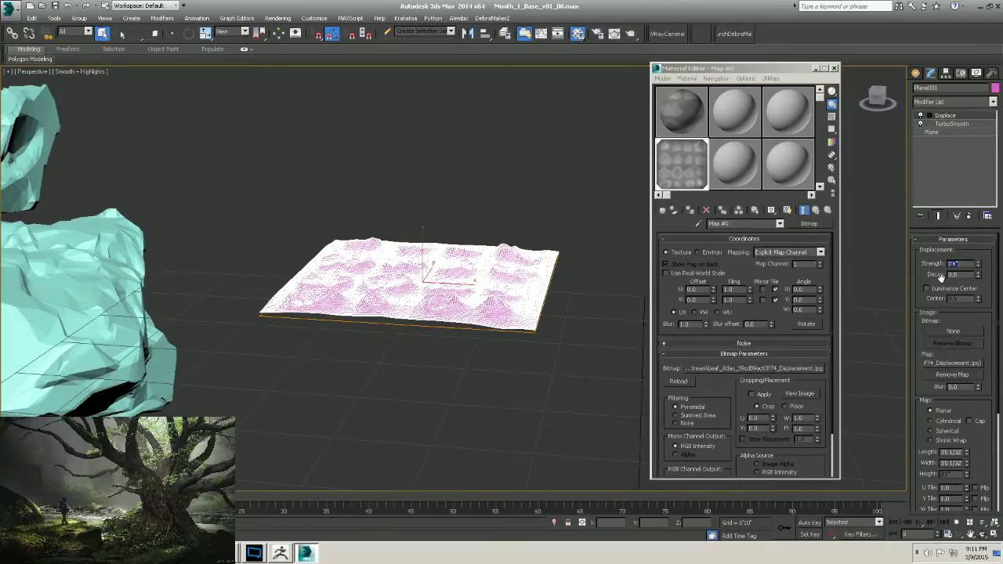
# Isolate the displaced plane and inspect the leaf relief up close.
pyautogui.keyDown('alt'); pyautogui.moveTo(487, 275); pyautogui.dragTo(178, 256, button='middle'); pyautogui.keyUp('alt')
pyautogui.scroll(5, 522, 335)
pyautogui.hotkey('alt', 'q')
pyautogui.scroll(5, 477, 323)
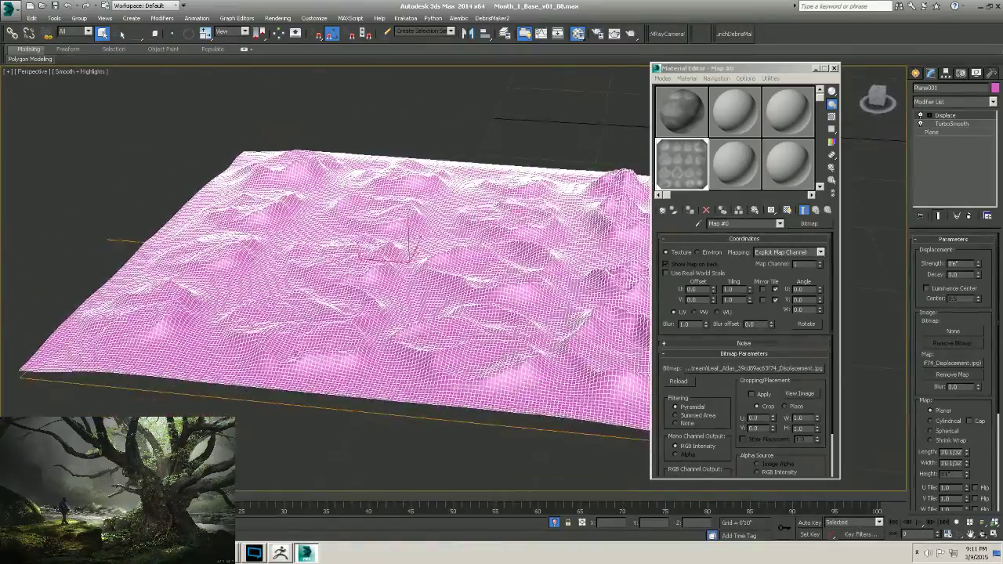
pyautogui.keyDown('alt'); pyautogui.moveTo(339, 235); pyautogui.dragTo(455, 266, button='middle'); pyautogui.keyUp('alt')
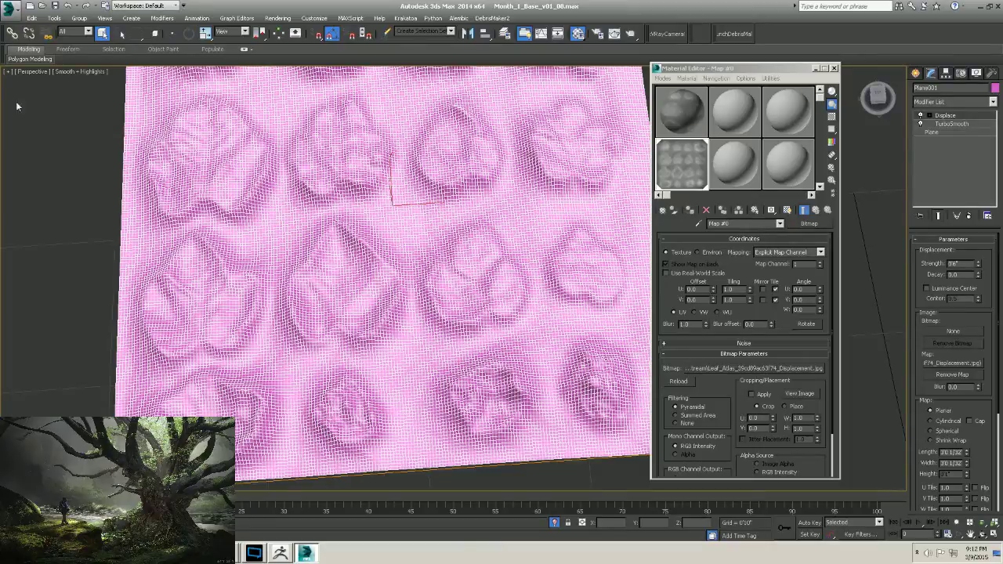
# Try a Displace strength of 7 inches and toggle Luminance Center on and off.
pyautogui.keyDown('alt'); pyautogui.moveTo(497, 258); pyautogui.dragTo(473, 235, button='middle'); pyautogui.keyUp('alt')
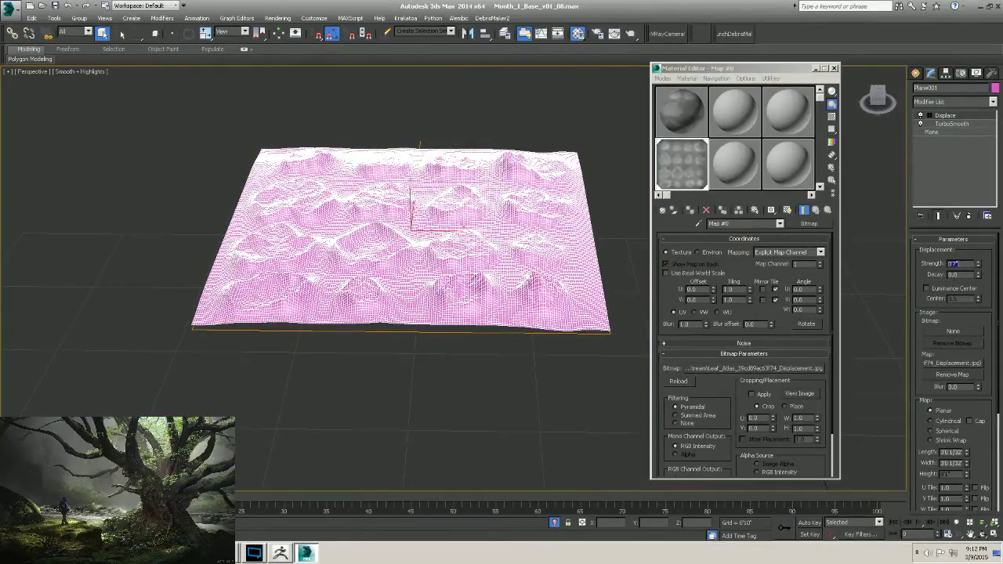
pyautogui.moveTo(382, 286)
pyautogui.keyDown('alt'); pyautogui.mouseDown(button='middle')
pyautogui.moveTo(359, 268)
pyautogui.moveTo(379, 277)
pyautogui.mouseUp(button='middle'); pyautogui.keyUp('alt')
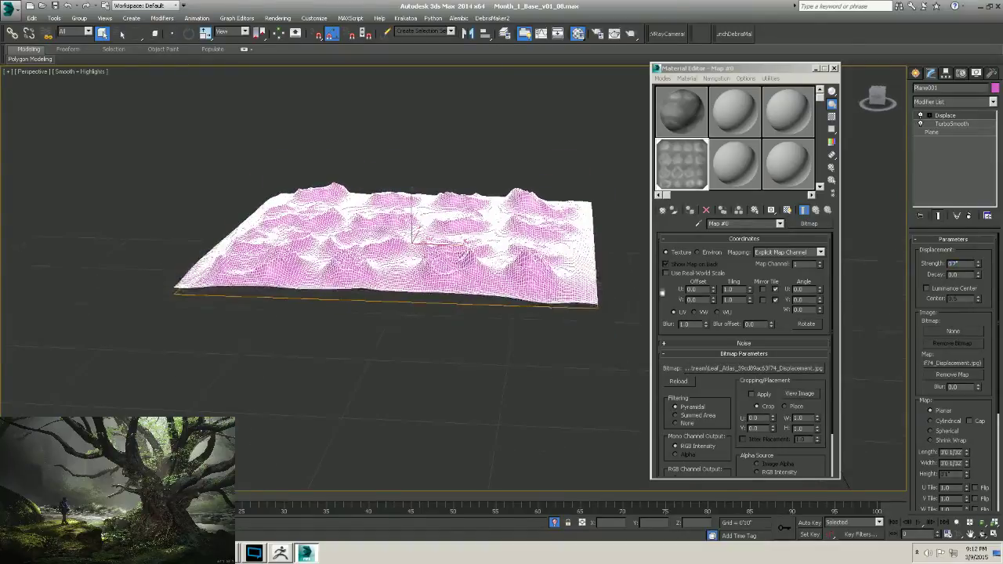
pyautogui.click(927, 288)
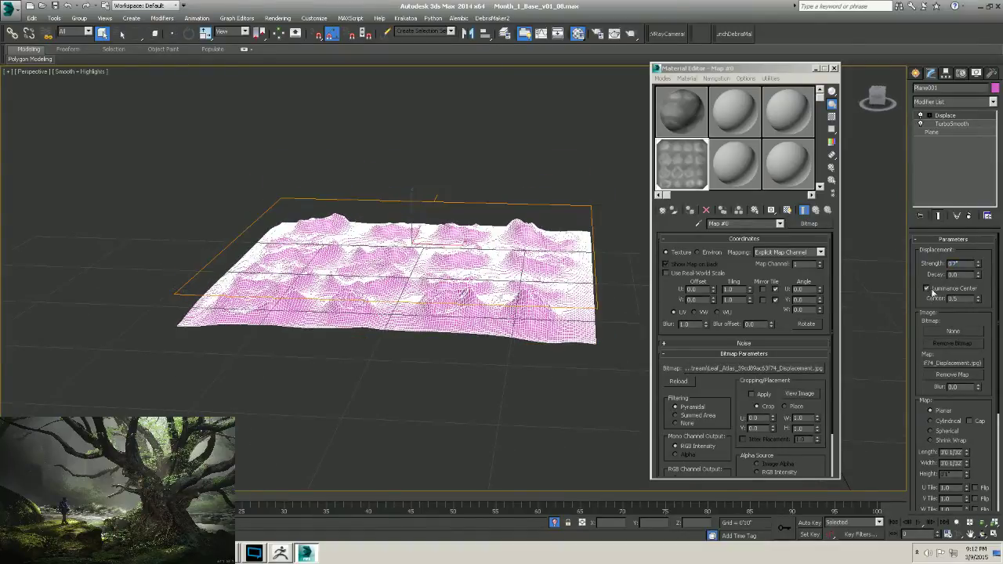
pyautogui.click(927, 288)
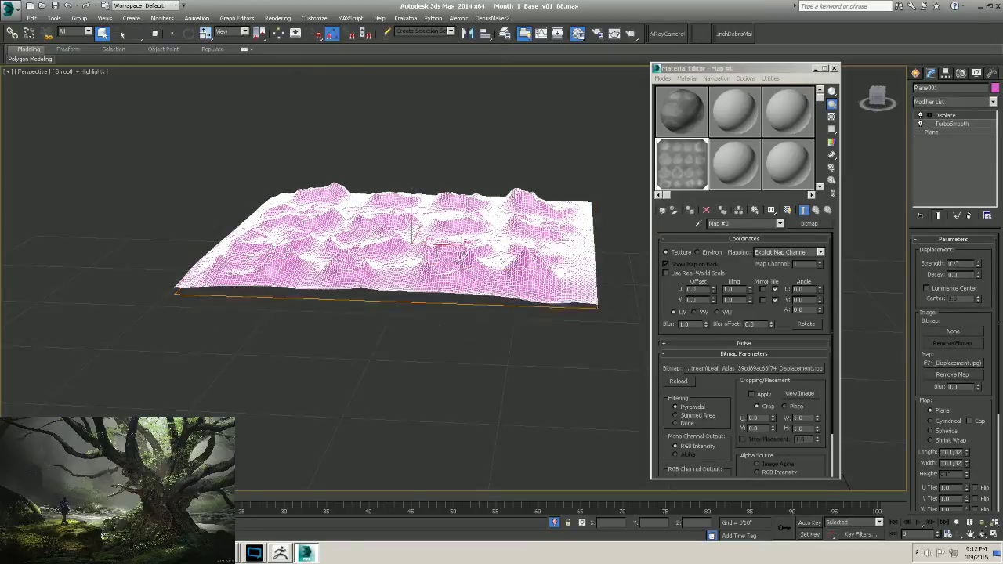
# Set the Displace strength to 6 inches and check the leaf relief from above.
pyautogui.keyDown('alt'); pyautogui.moveTo(510, 286); pyautogui.dragTo(514, 324, button='middle'); pyautogui.keyUp('alt')
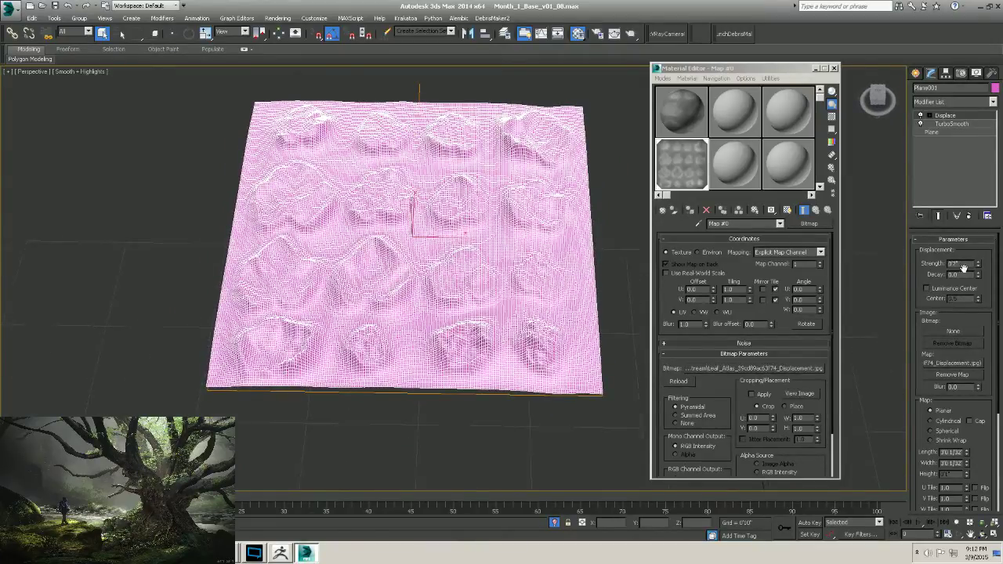
pyautogui.keyDown('alt'); pyautogui.moveTo(484, 374); pyautogui.dragTo(490, 273, button='middle'); pyautogui.keyUp('alt')
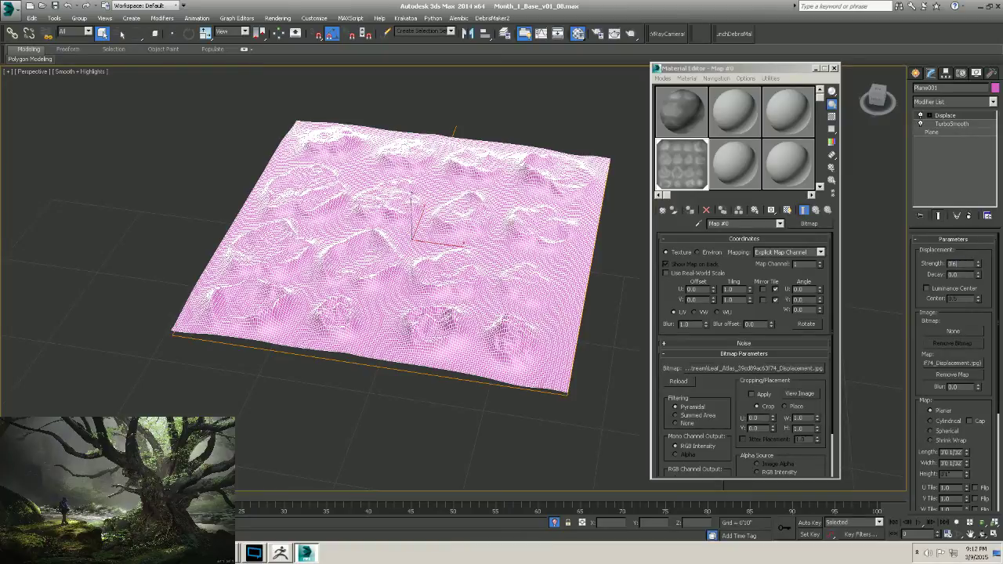
pyautogui.press('Return')
pyautogui.keyDown('alt'); pyautogui.moveTo(443, 311); pyautogui.dragTo(454, 355, button='middle'); pyautogui.keyUp('alt')
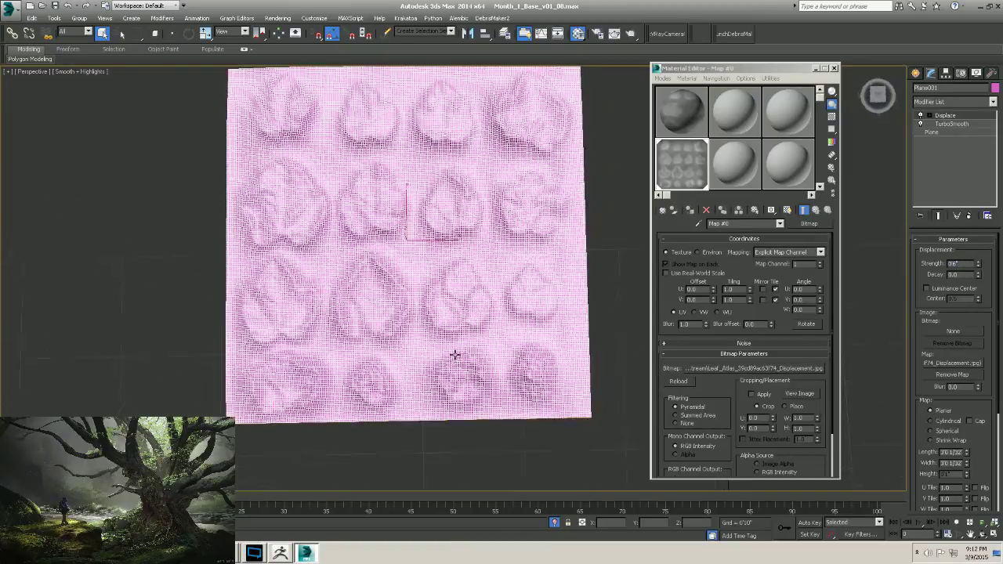
# Cut the displacement bitmap from the first material's Diffuse slot and assign a VRayHDRI map there instead.
pyautogui.click(693, 112)
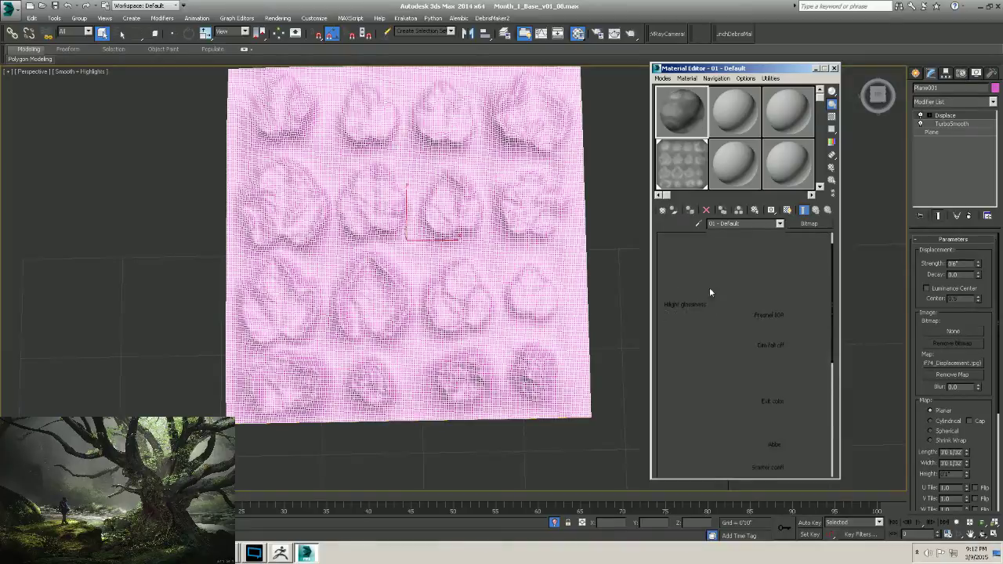
pyautogui.rightClick(741, 271)
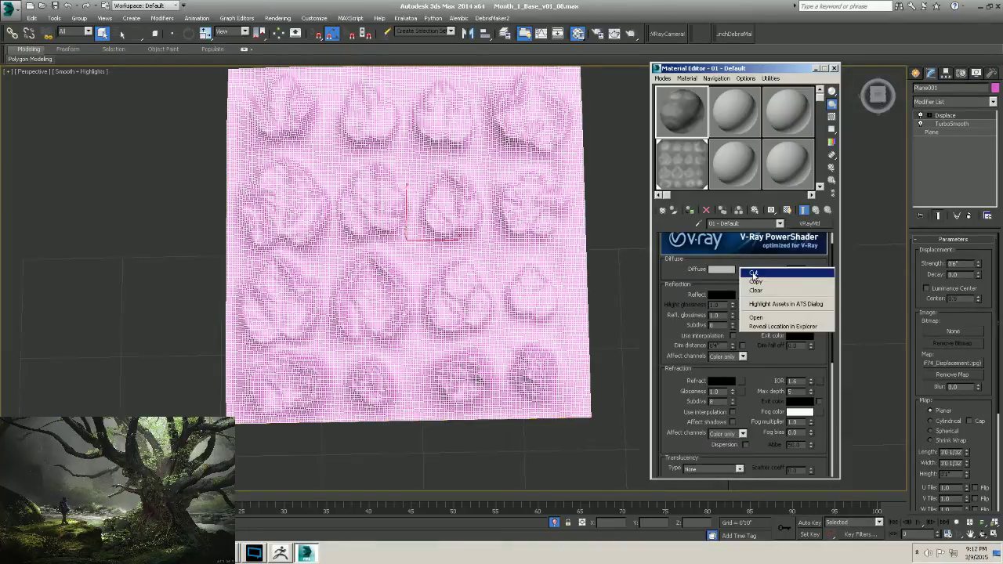
pyautogui.click(743, 274)
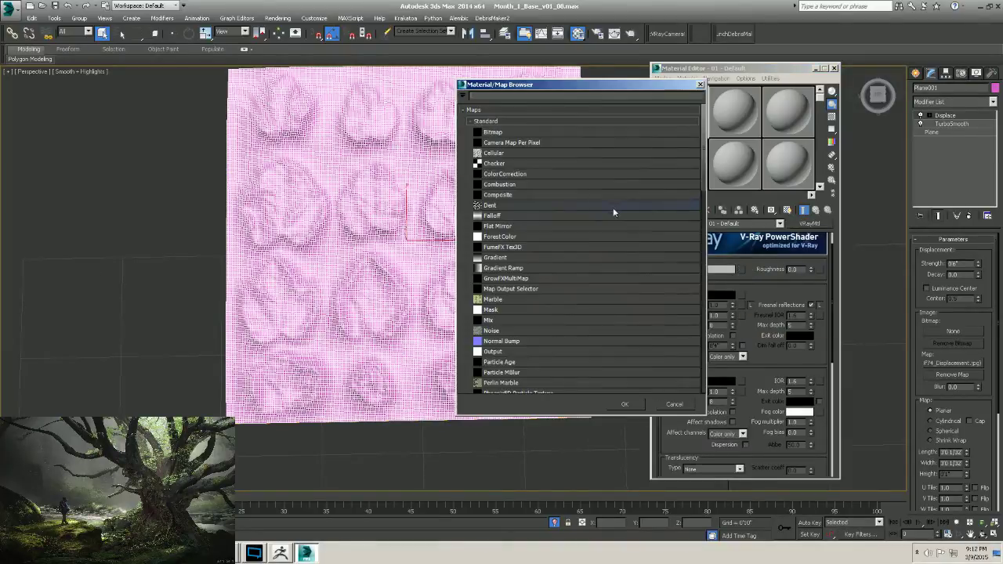
pyautogui.scroll(-14, 497, 266)
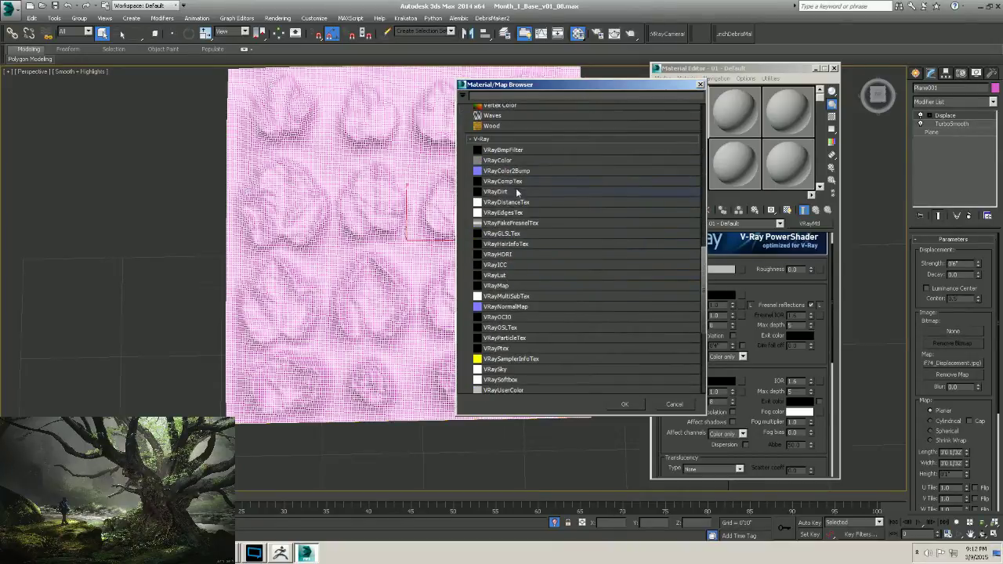
pyautogui.scroll(-3, 517, 191)
pyautogui.click(509, 217)
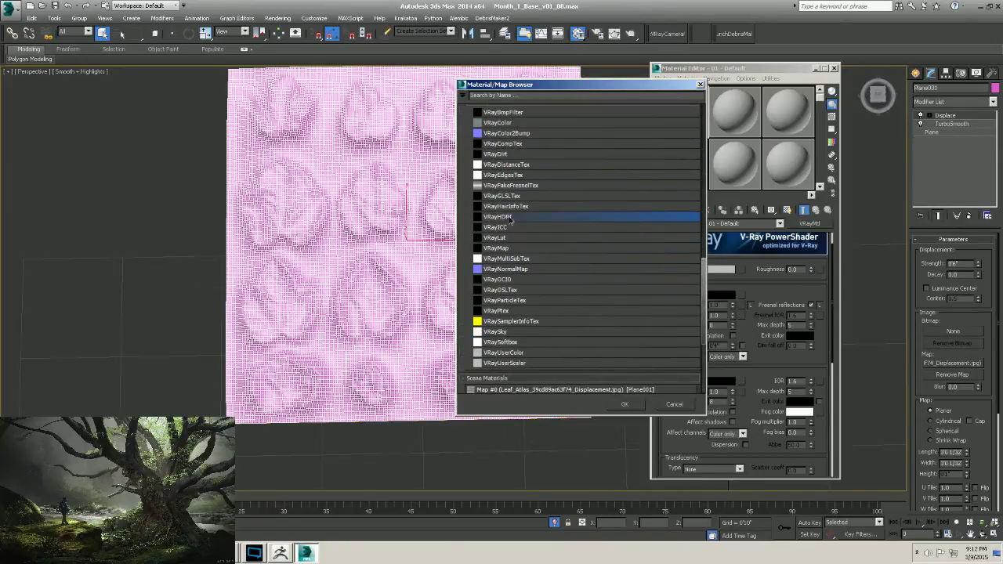
pyautogui.doubleClick(509, 217)
# Load the Leaf_Atlas Diffuse JPG from the LeafForStream folder into the VRayHDRI map.
pyautogui.click(820, 288)
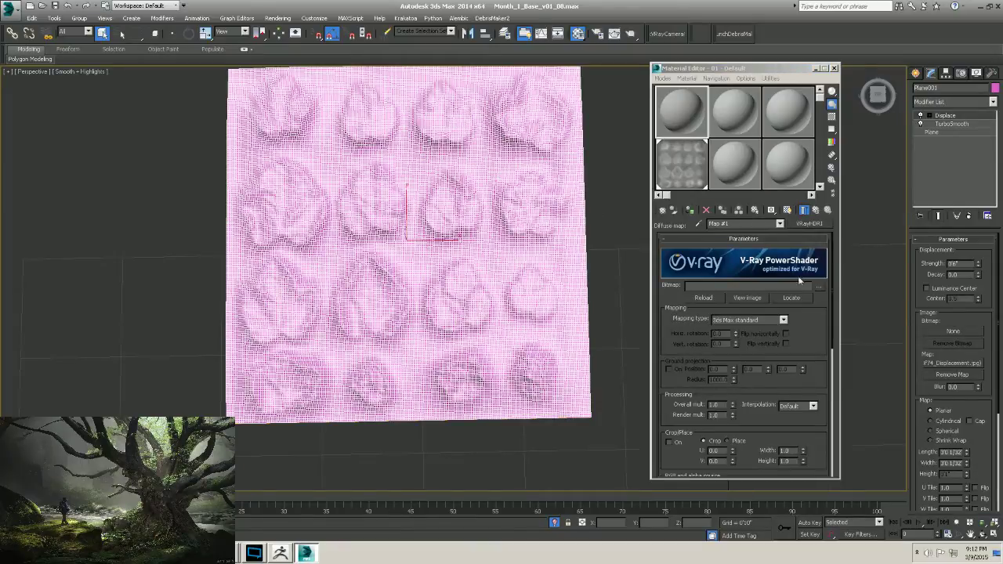
pyautogui.moveTo(798, 92); pyautogui.dragTo(567, 92)
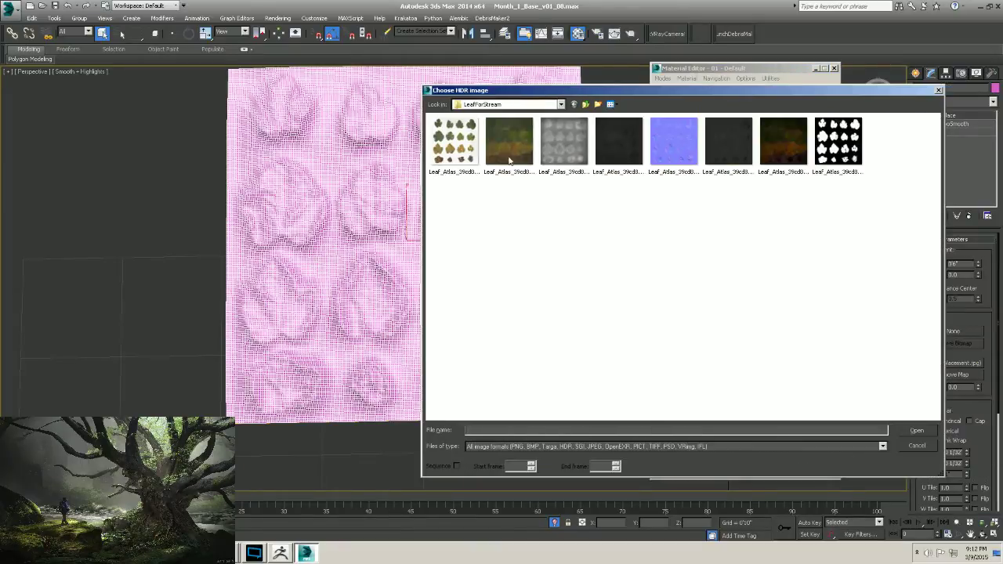
pyautogui.click(532, 179)
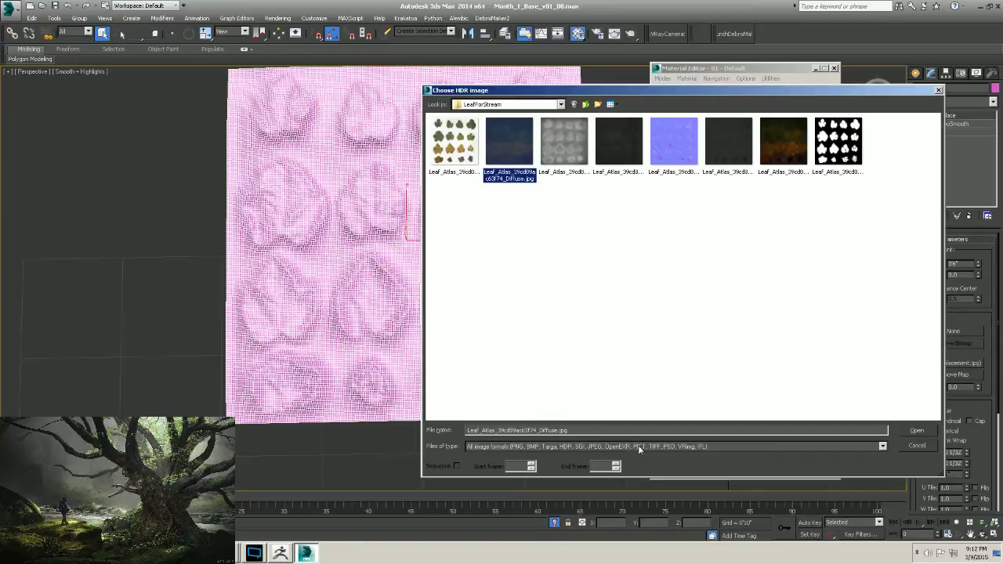
pyautogui.click(916, 430)
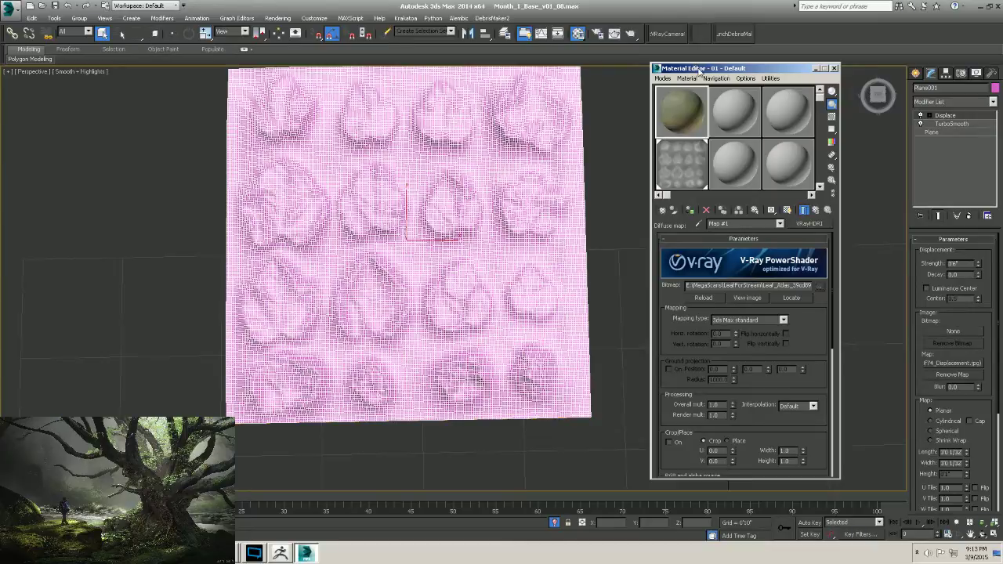
# Set the VRayHDRI diffuse map's color space type to sRGB.
pyautogui.moveTo(698, 71); pyautogui.dragTo(670, 57)
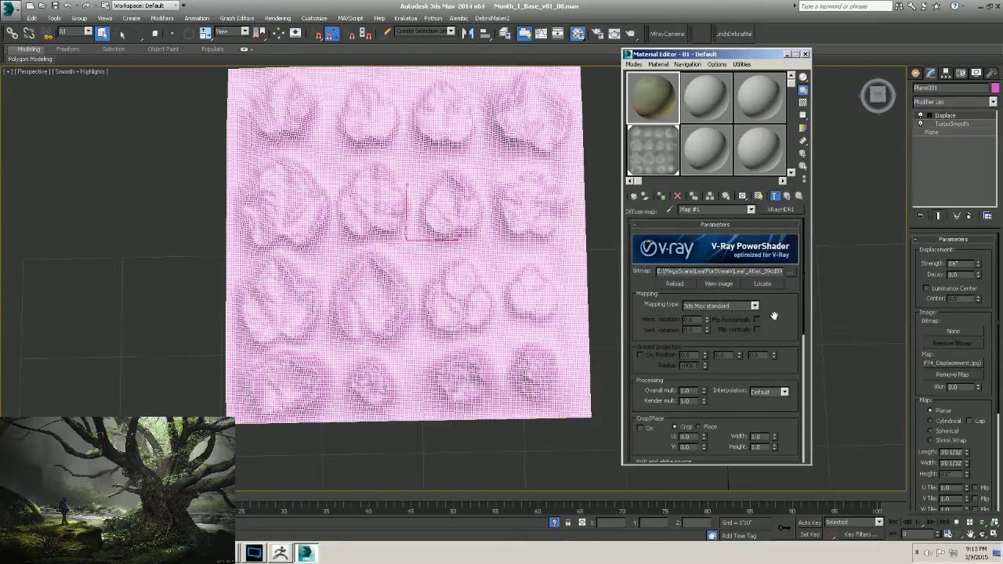
pyautogui.scroll(-5, 773, 315)
pyautogui.scroll(-2, 713, 363)
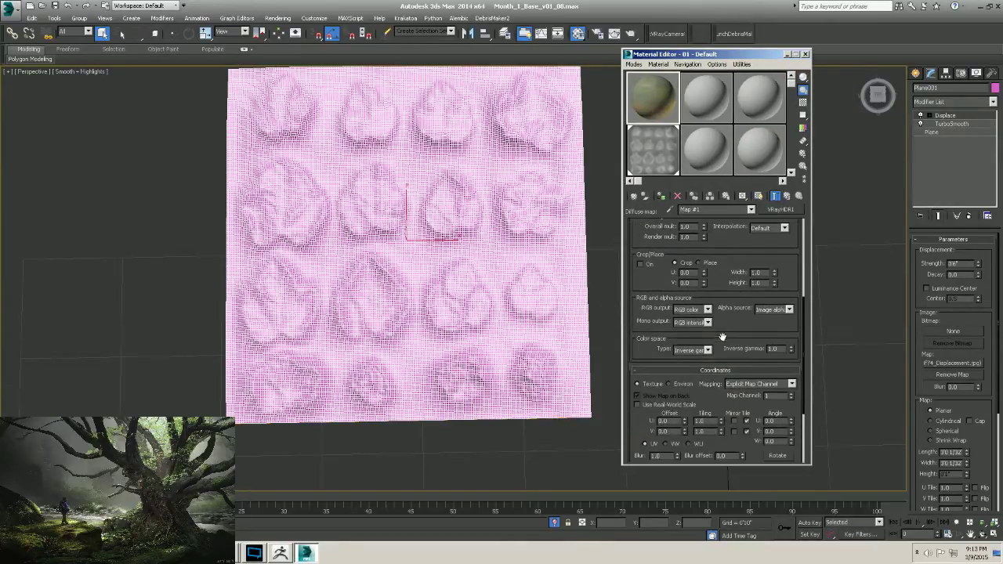
pyautogui.click(708, 349)
pyautogui.click(694, 373)
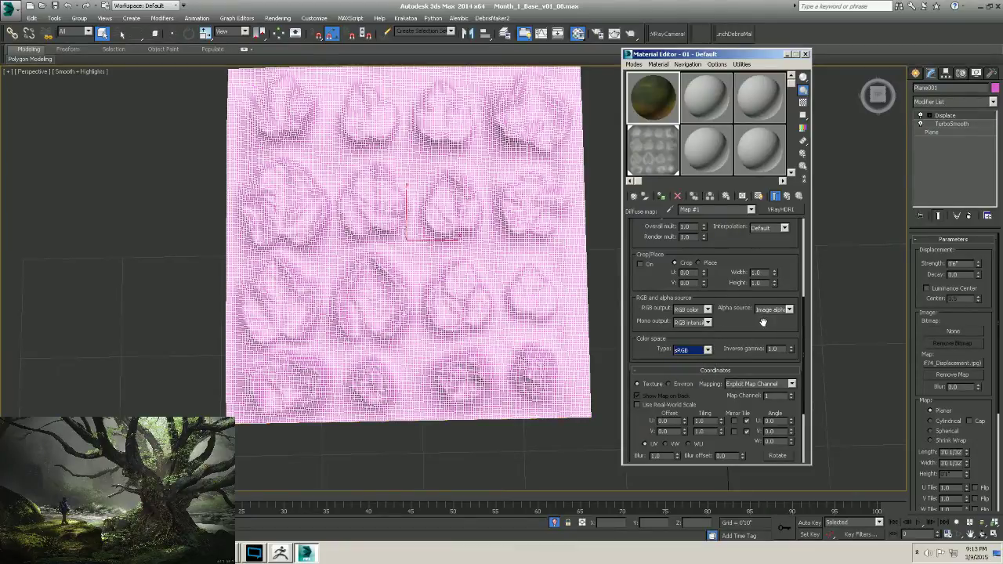
pyautogui.scroll(-2, 762, 322)
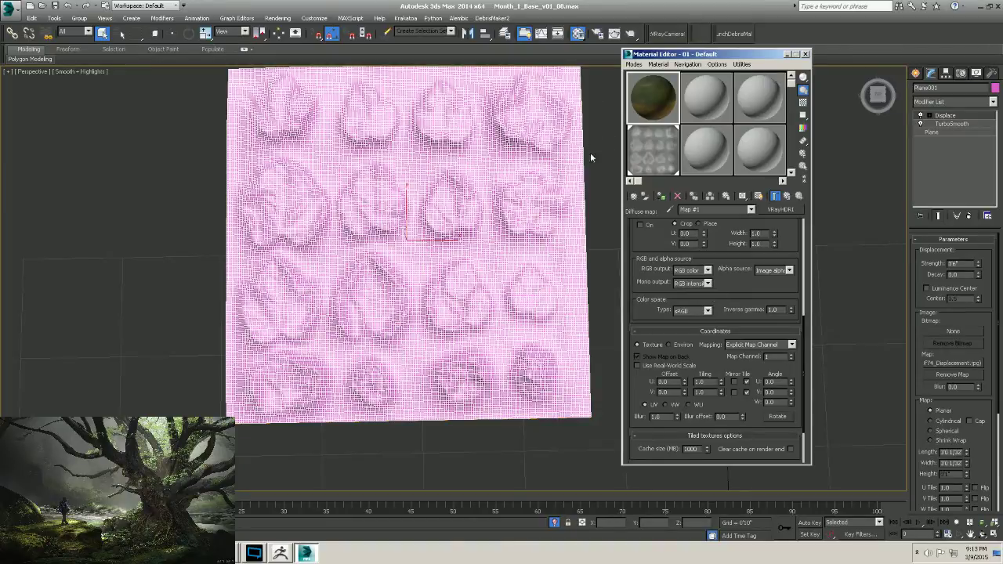
# Review the Gamma and LUT correction settings in the 3ds Max preferences and close them without changes.
pyautogui.click(314, 18)
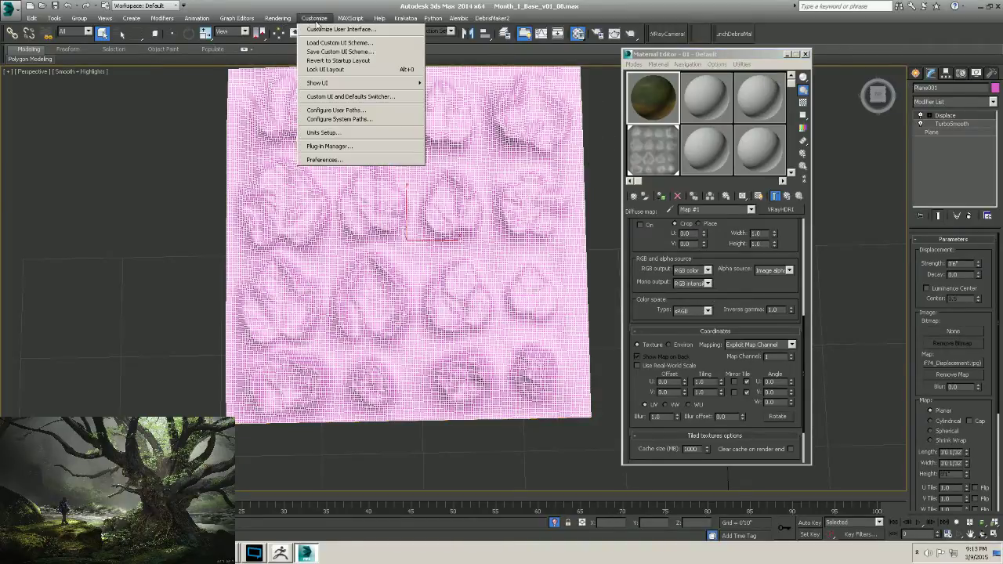
pyautogui.click(324, 159)
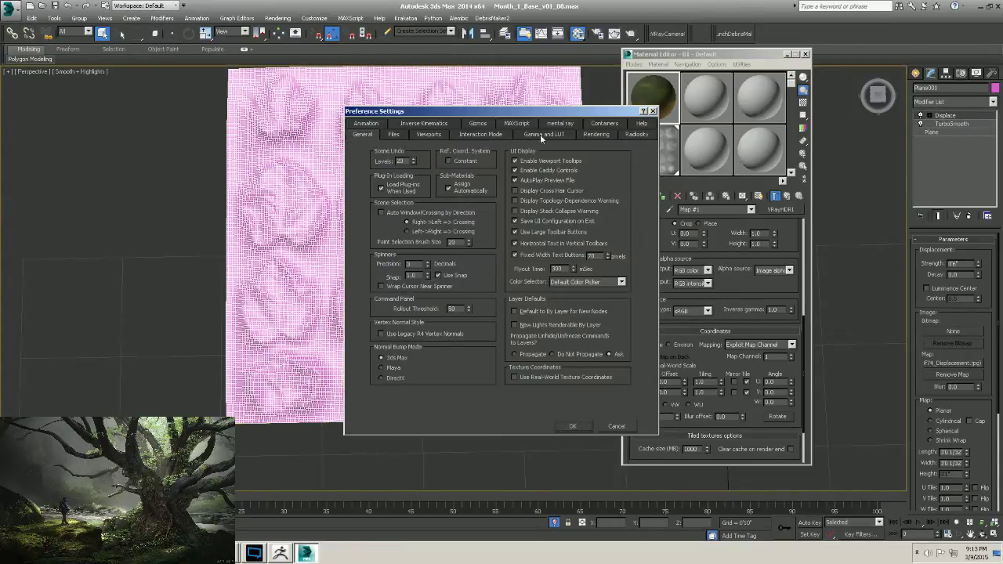
pyautogui.click(542, 135)
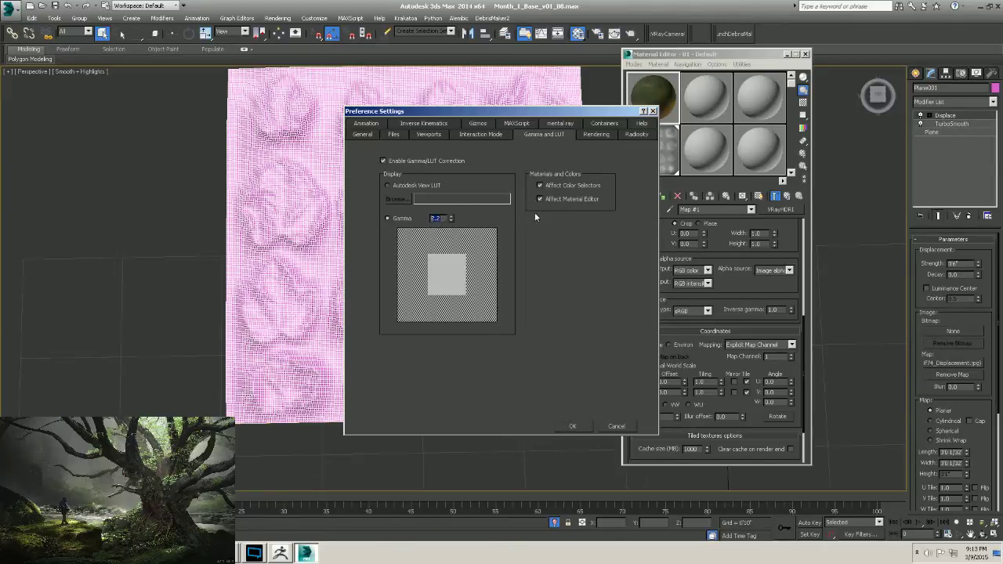
pyautogui.moveTo(607, 109); pyautogui.dragTo(575, 112)
pyautogui.click(620, 114)
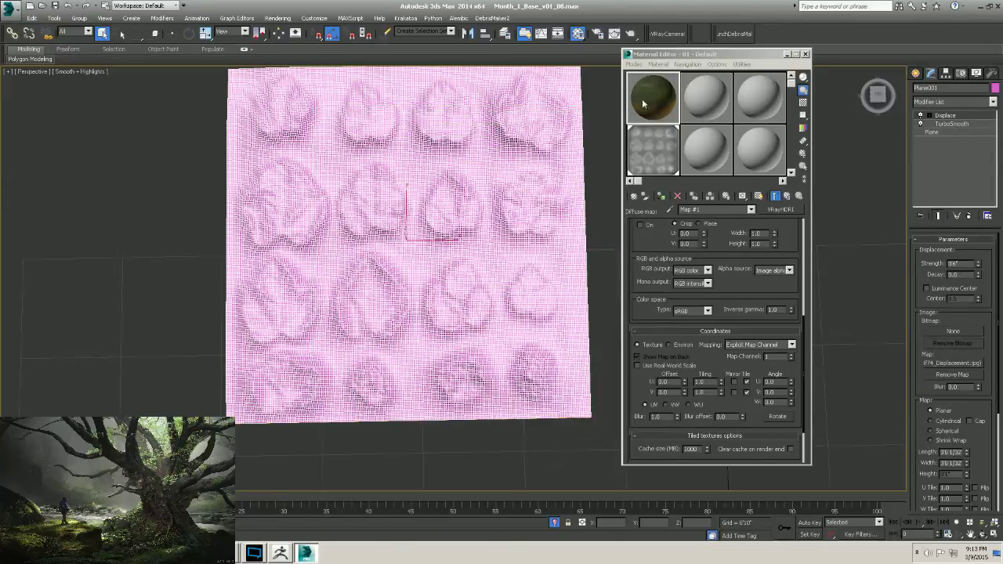
# Assign the first leaf atlas material to the displaced plane and deselect the plane to show its diffuse texture.
pyautogui.scroll(5, 712, 361)
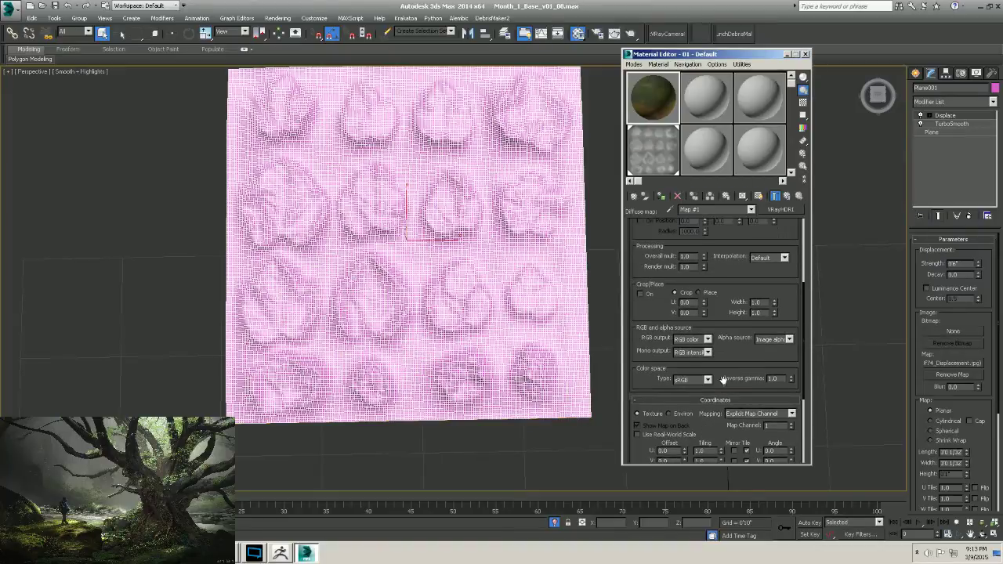
pyautogui.scroll(-8, 693, 294)
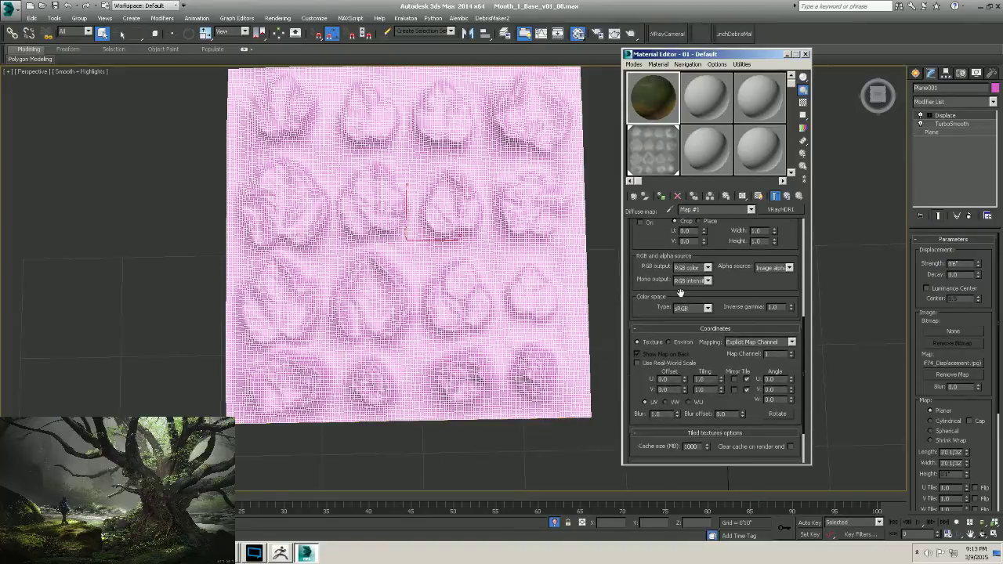
pyautogui.scroll(2, 641, 317)
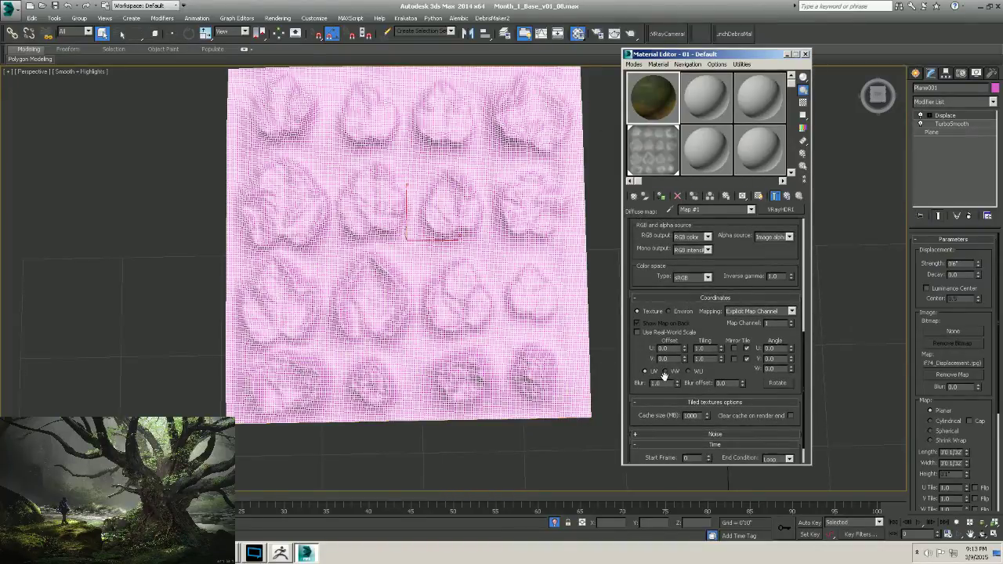
pyautogui.scroll(10, 697, 309)
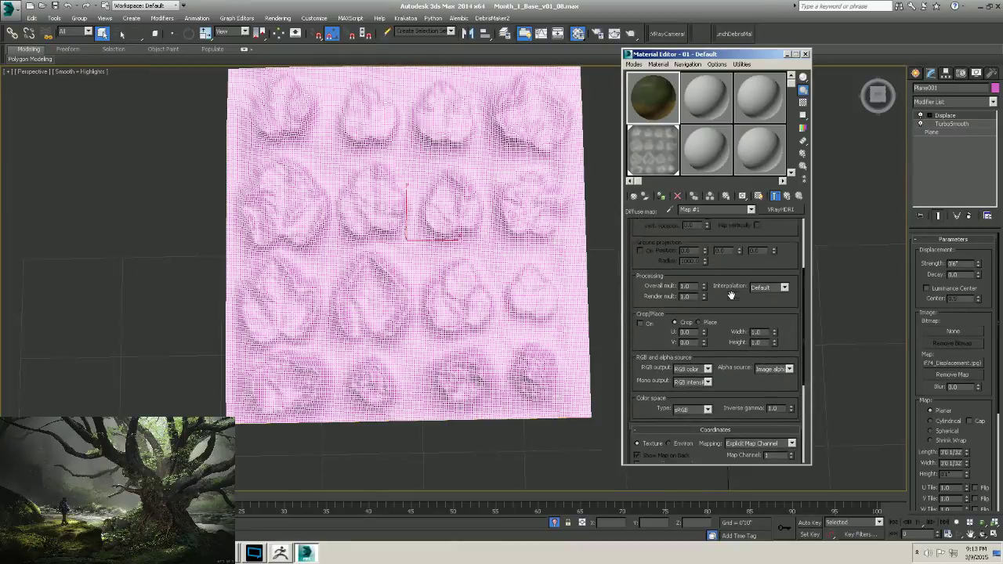
pyautogui.click(787, 197)
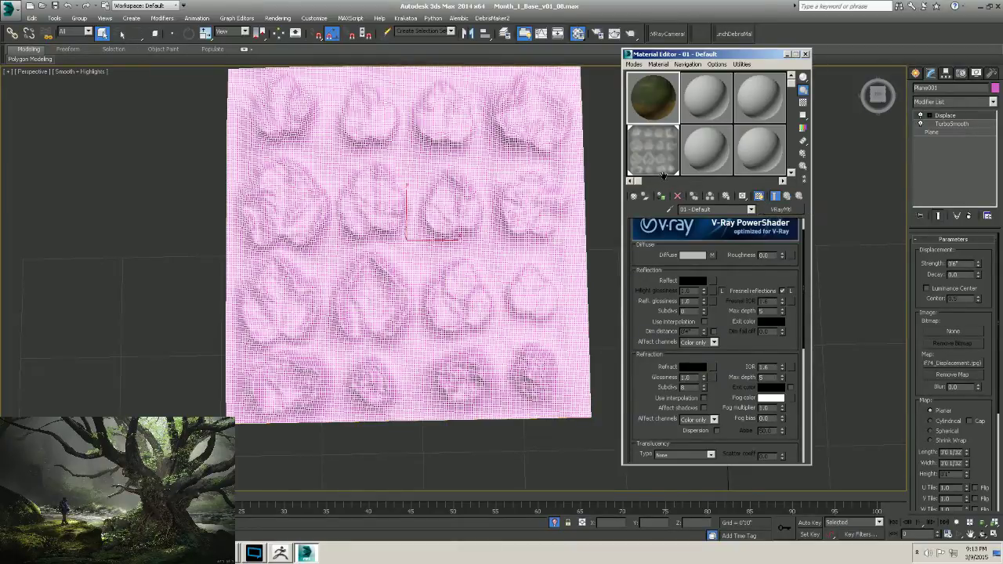
pyautogui.click(662, 196)
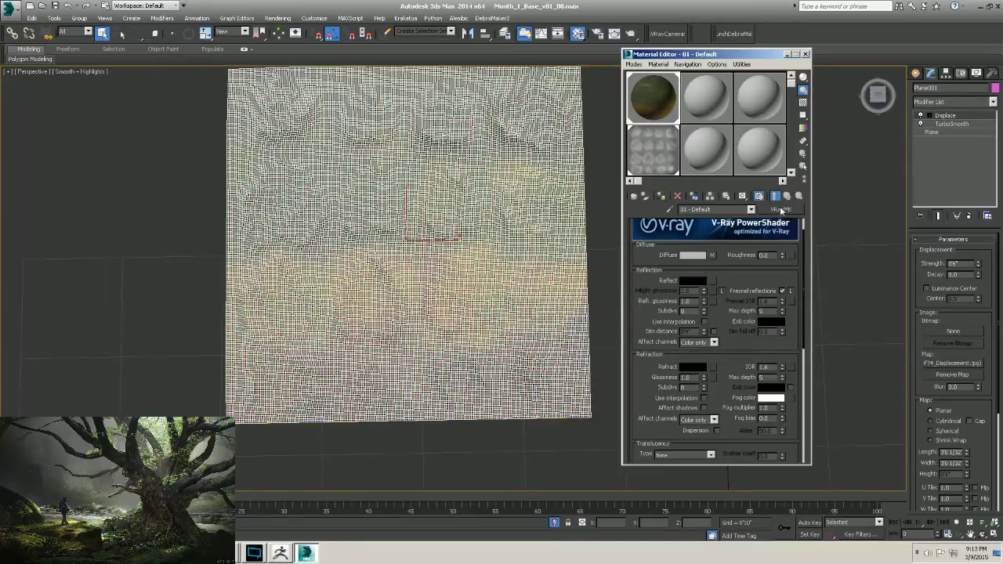
pyautogui.click(711, 255)
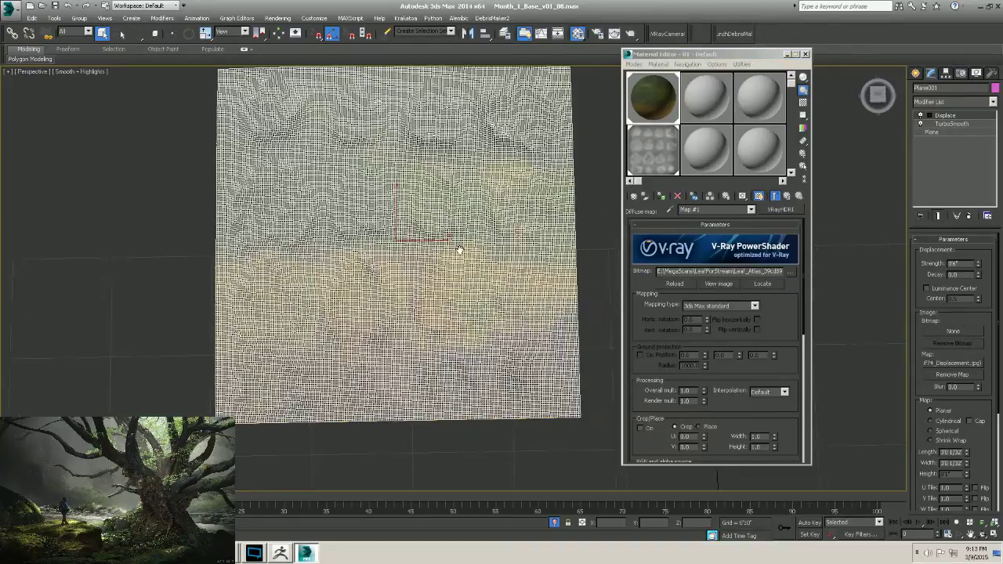
pyautogui.click(593, 243)
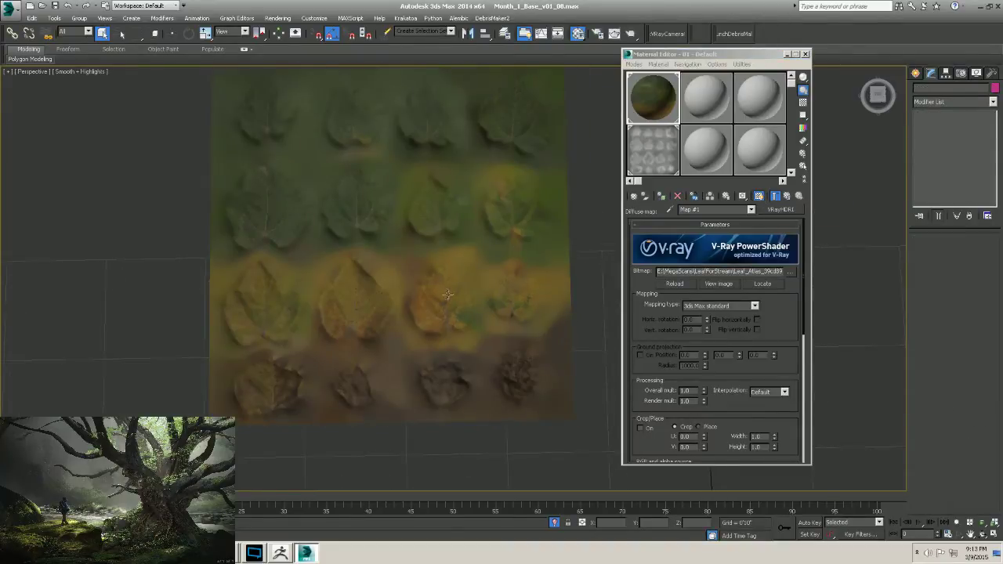
# Examine the textured, displaced leaves on the plane from above and at an oblique angle.
pyautogui.moveTo(447, 296); pyautogui.dragTo(412, 212, button='middle')
pyautogui.scroll(4, 373, 261)
pyautogui.scroll(-3, 373, 261)
pyautogui.keyDown('alt'); pyautogui.moveTo(373, 261); pyautogui.dragTo(431, 296, button='middle'); pyautogui.keyUp('alt')
pyautogui.scroll(3, 308, 285)
pyautogui.scroll(2, 397, 280)
pyautogui.scroll(-3, 398, 279)
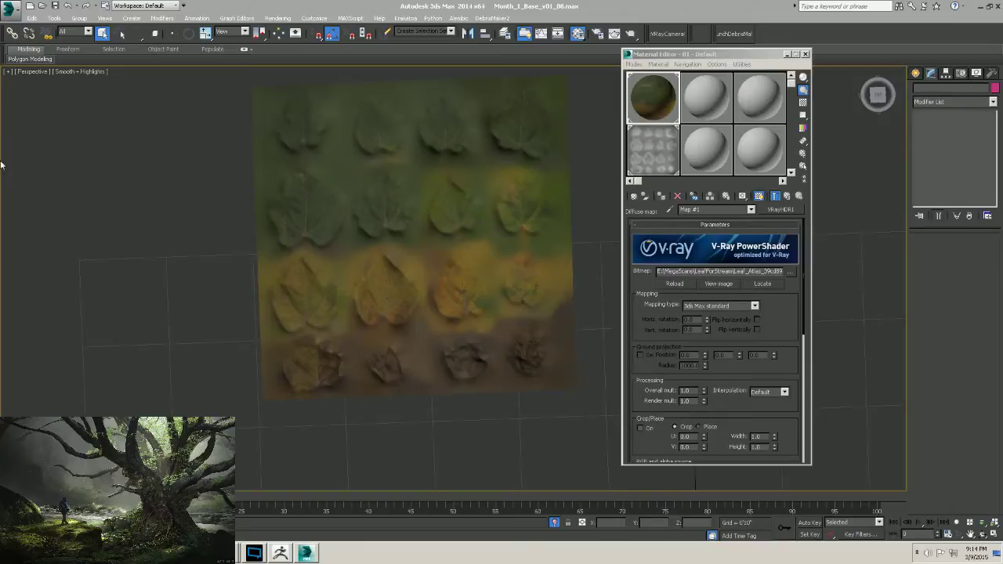
pyautogui.keyDown('alt'); pyautogui.moveTo(421, 253); pyautogui.dragTo(438, 271, button='middle'); pyautogui.keyUp('alt')
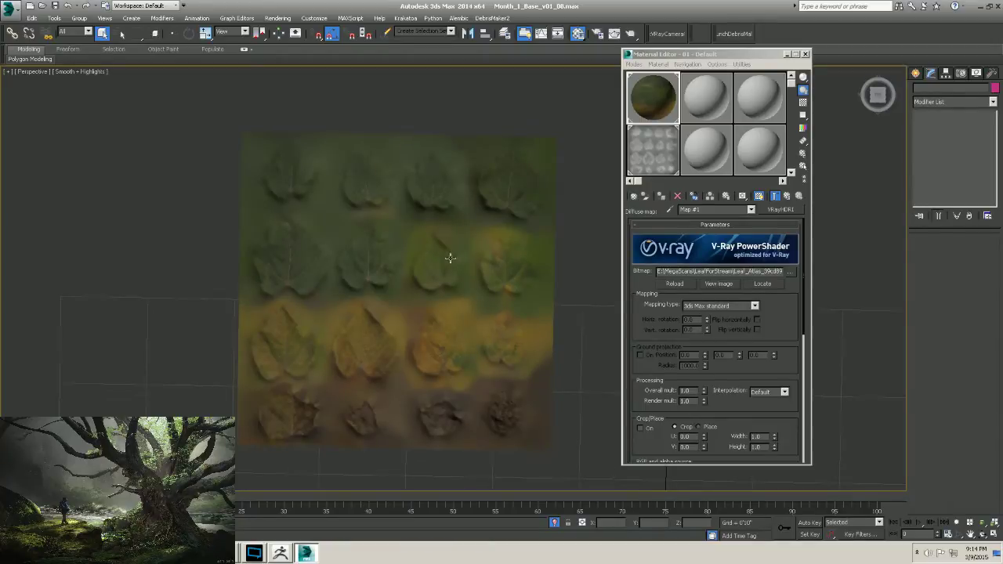
pyautogui.keyDown('alt'); pyautogui.moveTo(436, 267); pyautogui.dragTo(436, 264, button='middle'); pyautogui.keyUp('alt')
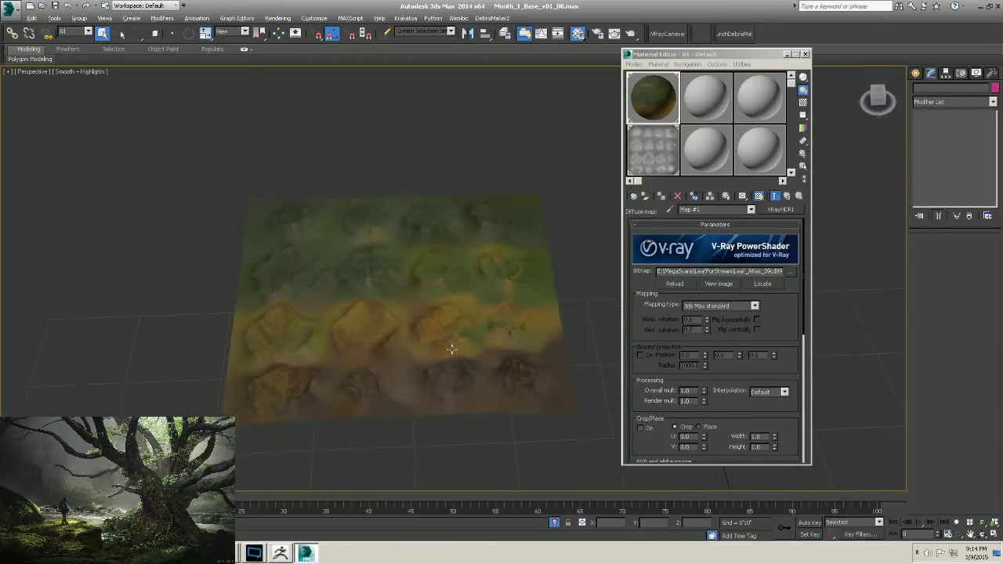
pyautogui.click(455, 312)
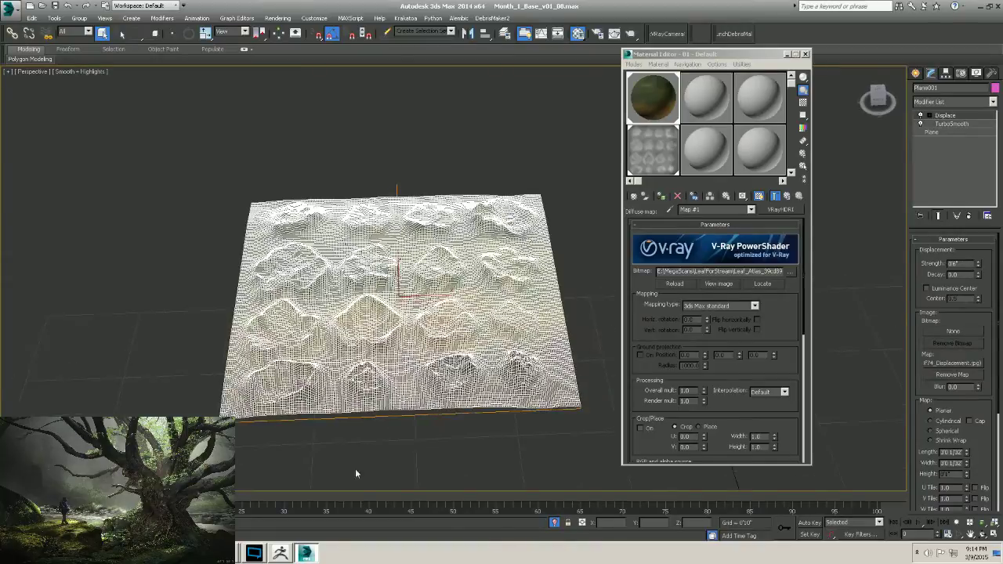
# Switch to the tree-of-souls reference image in Windows Photo Viewer and examine the ground cover and roots around the trunk.
pyautogui.click(254, 554)
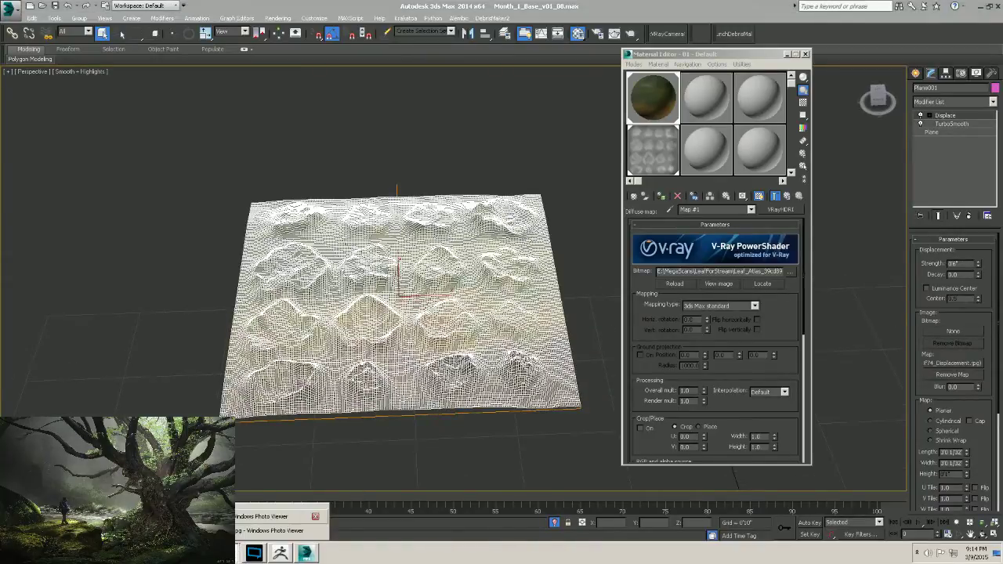
pyautogui.click(270, 531)
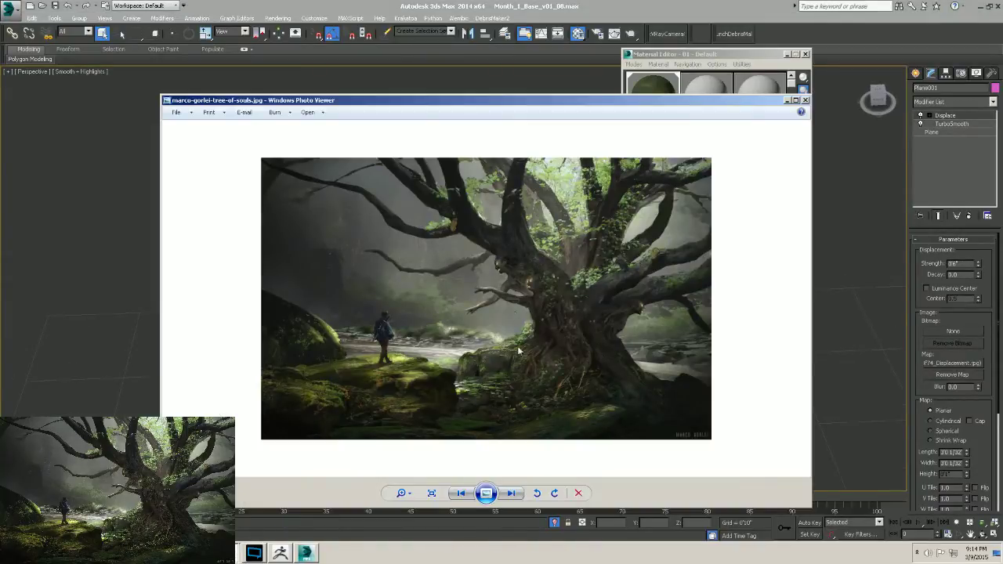
pyautogui.scroll(2, 532, 320)
pyautogui.moveTo(557, 307); pyautogui.dragTo(558, 277)
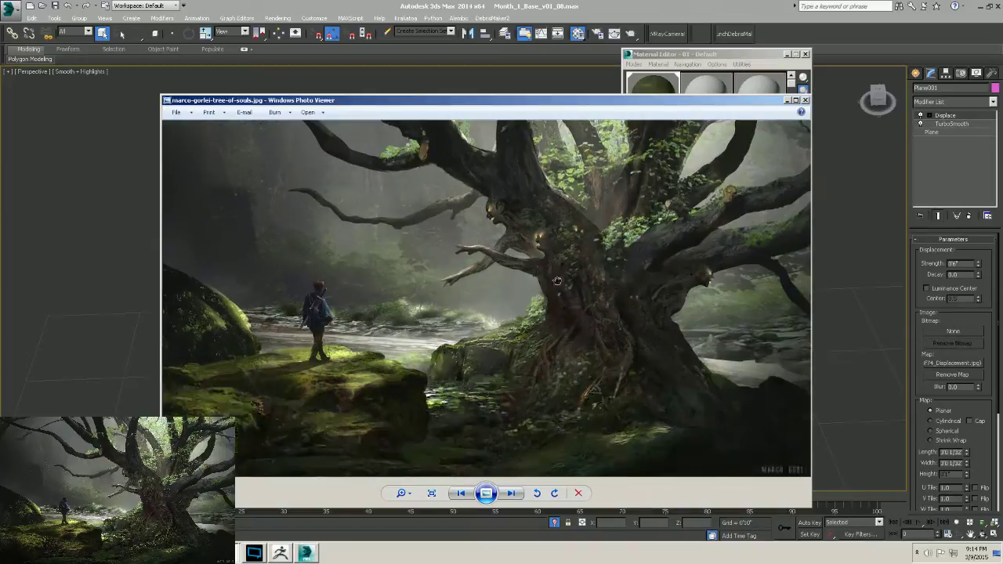
pyautogui.scroll(1, 577, 298)
pyautogui.moveTo(576, 339); pyautogui.dragTo(572, 208)
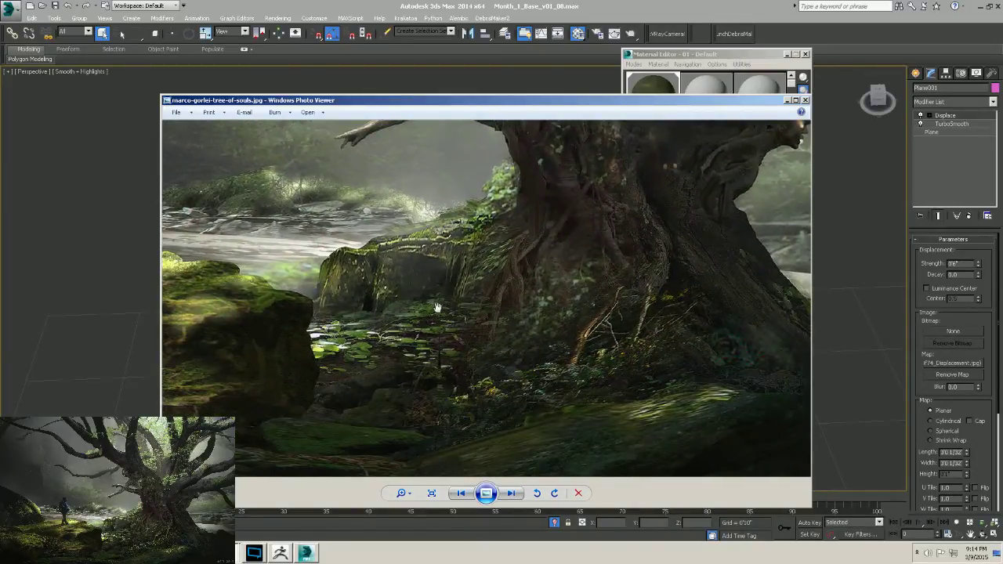
pyautogui.moveTo(447, 282); pyautogui.dragTo(397, 300)
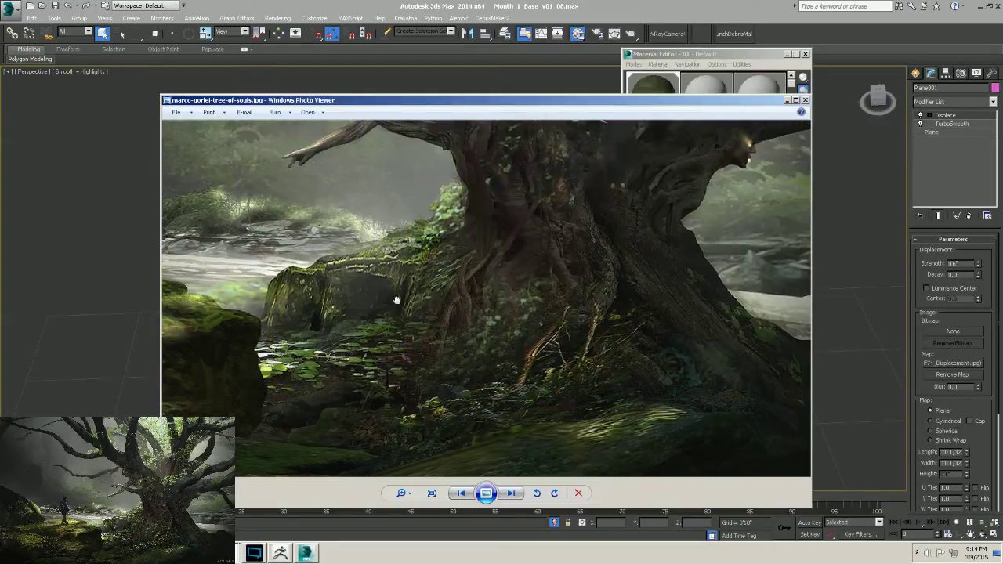
pyautogui.moveTo(419, 343); pyautogui.dragTo(396, 385)
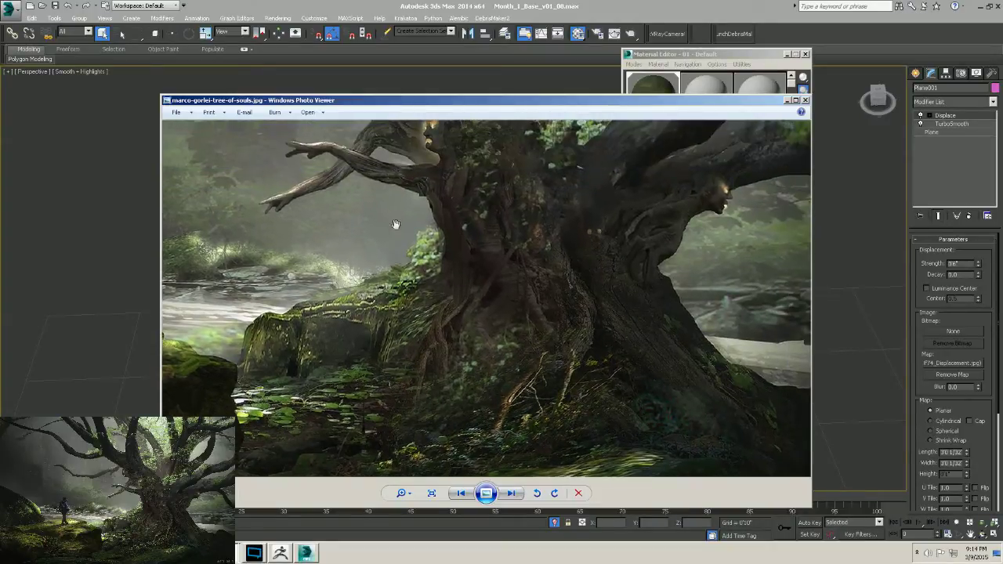
pyautogui.moveTo(406, 102); pyautogui.dragTo(885, 88)
# Inspect the yellow and brown leaves on the displaced plane up close in the 3ds Max perspective viewport.
pyautogui.keyDown('alt'); pyautogui.moveTo(583, 227); pyautogui.dragTo(580, 298, button='middle'); pyautogui.keyUp('alt')
pyautogui.click(580, 298)
pyautogui.keyDown('alt'); pyautogui.moveTo(399, 338); pyautogui.dragTo(385, 395, button='middle'); pyautogui.keyUp('alt')
pyautogui.scroll(3, 363, 352)
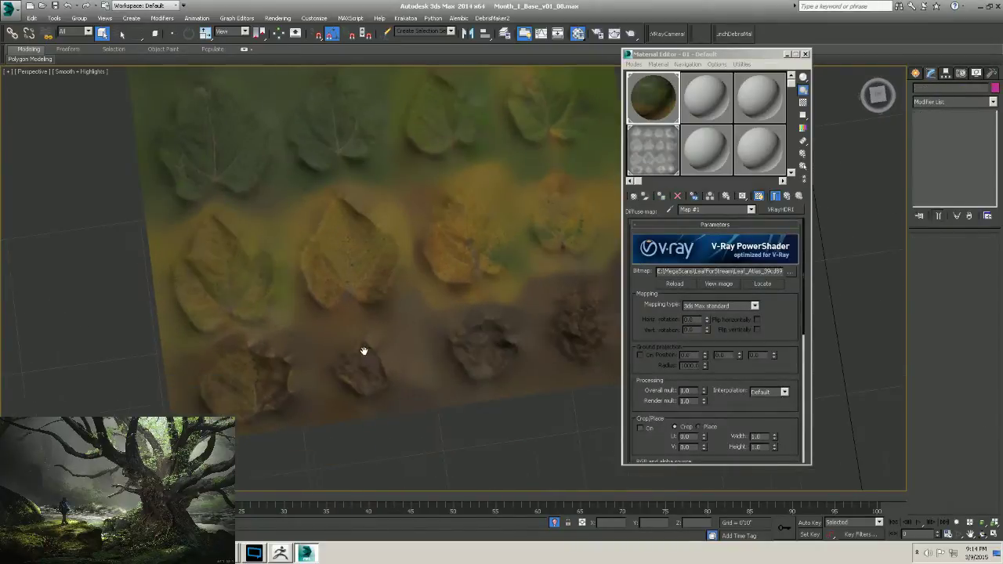
pyautogui.moveTo(518, 328); pyautogui.dragTo(447, 336, button='middle')
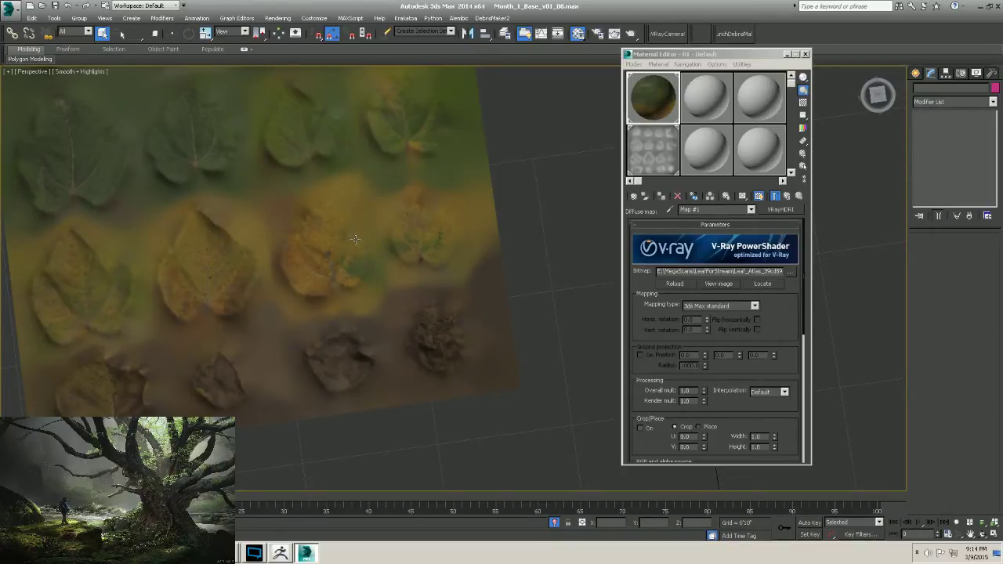
pyautogui.moveTo(337, 273); pyautogui.dragTo(397, 280, button='middle')
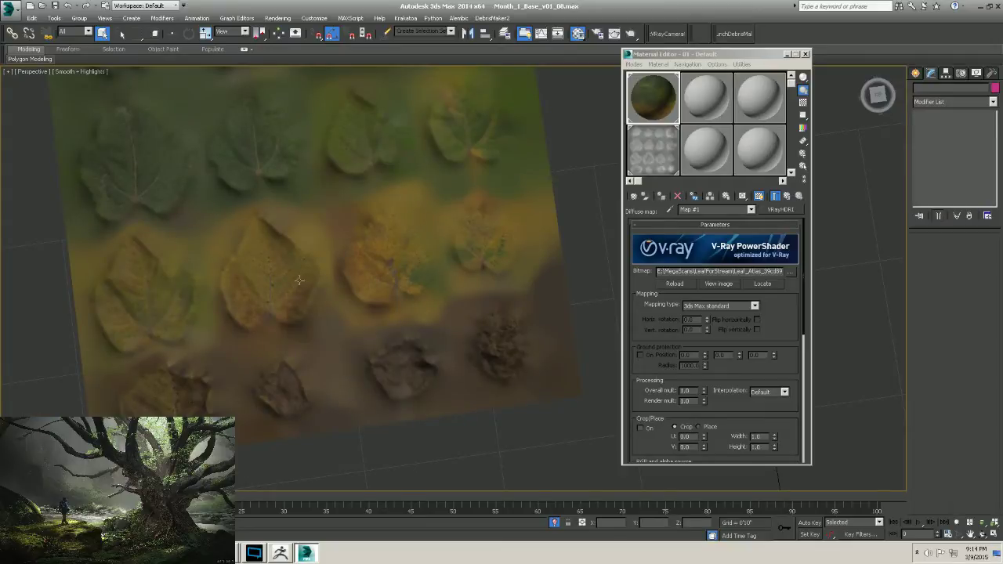
# Open the foggy oak avenue photo, the first image in the Reference folder, in Windows Photo Viewer.
pyautogui.hotkey('alt', 'Tab')
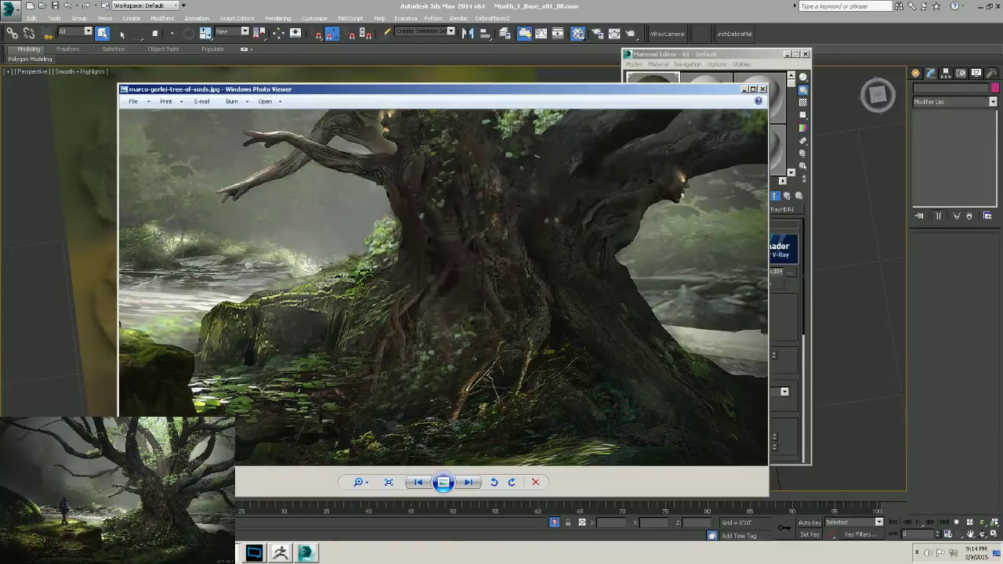
pyautogui.click(227, 552)
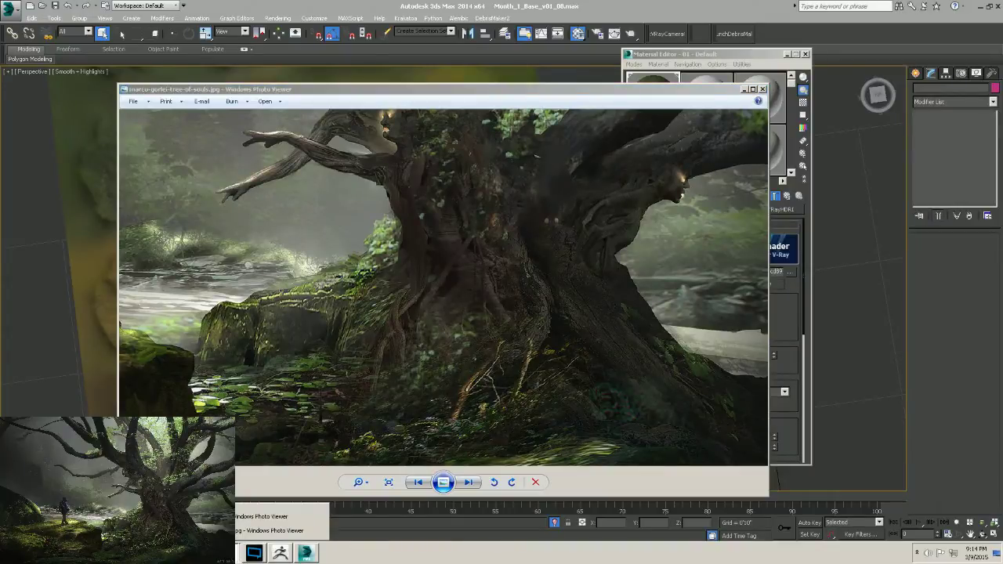
pyautogui.hotkey('alt', 'Tab')
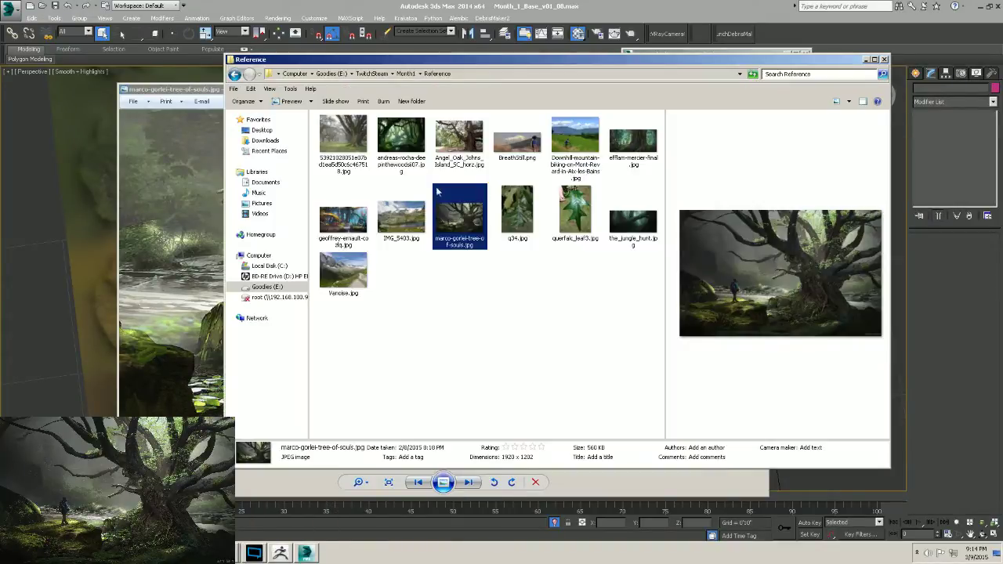
pyautogui.click(449, 139)
pyautogui.doubleClick(338, 138)
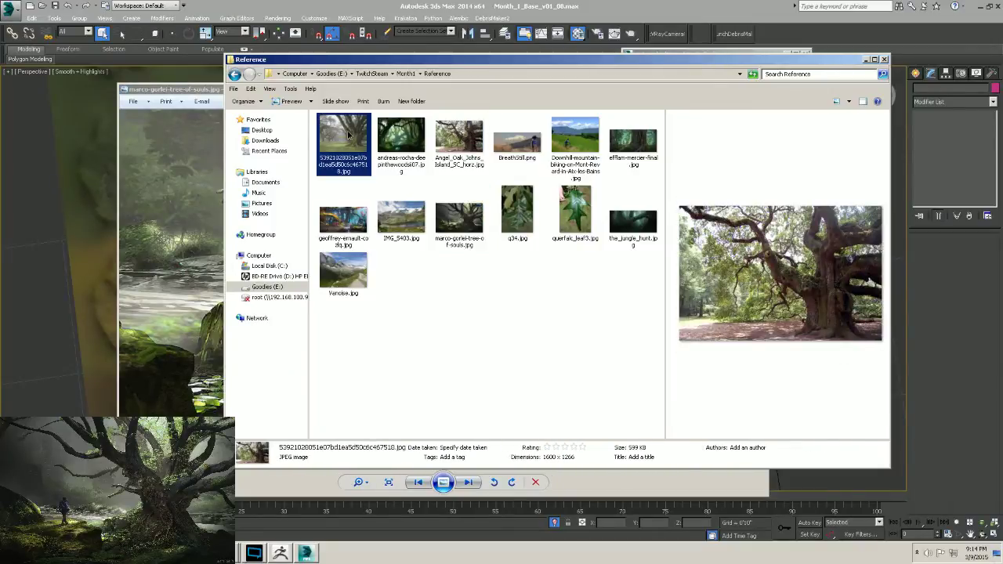
# Examine the leaf litter and ground between the mossy roots at the large oak's base in the photo.
pyautogui.scroll(3, 603, 446)
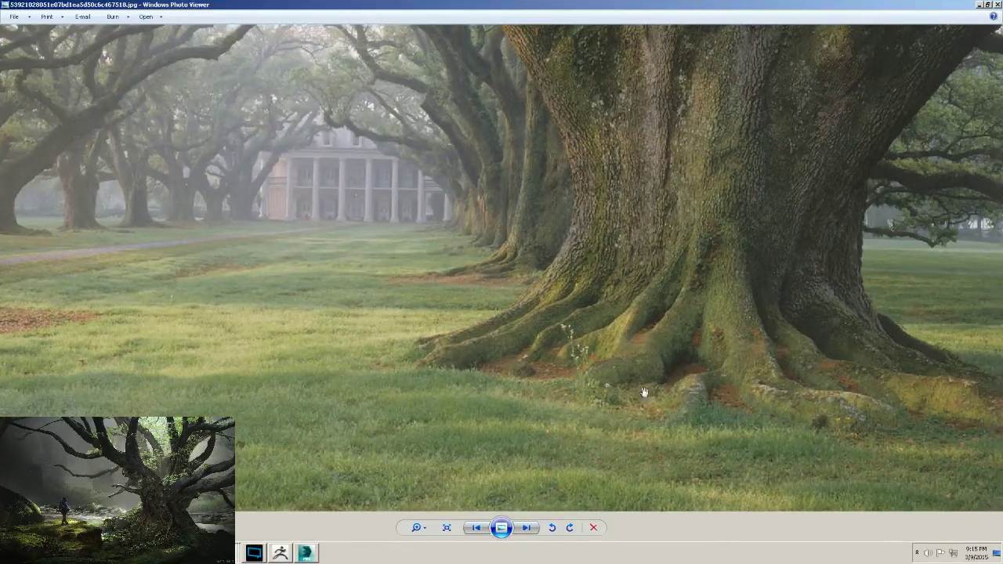
pyautogui.scroll(5, 627, 390)
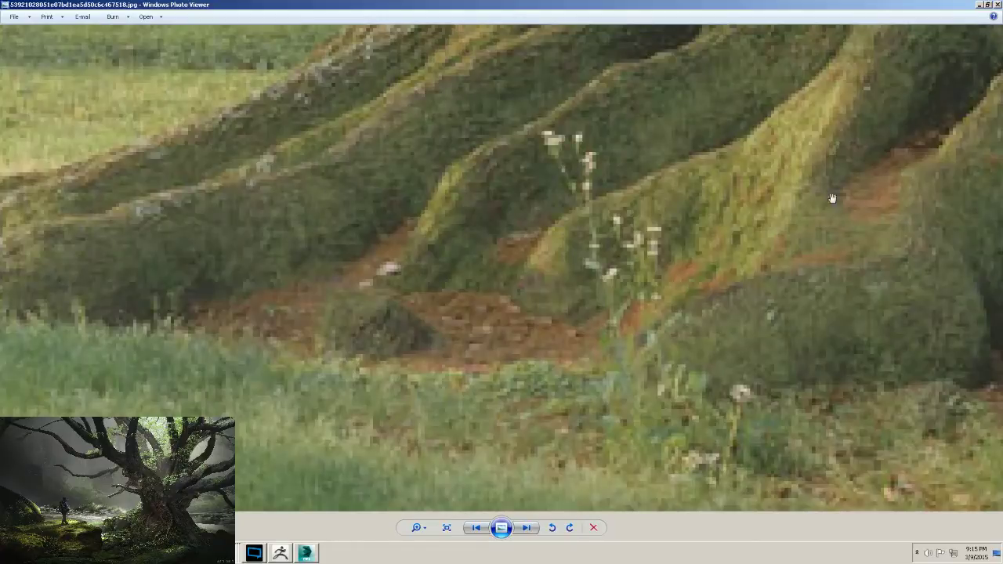
pyautogui.moveTo(831, 196); pyautogui.dragTo(687, 238)
pyautogui.scroll(-4, 676, 258)
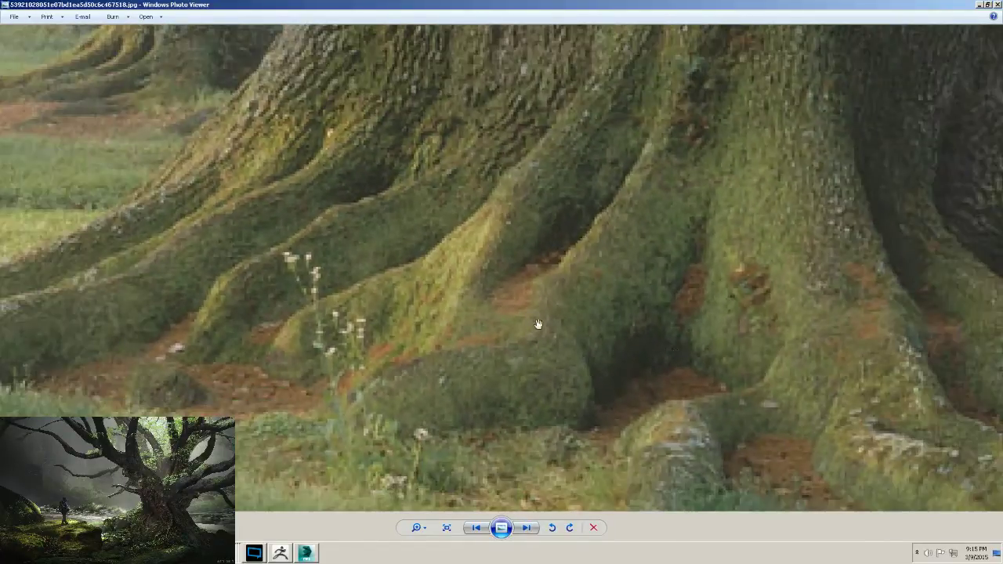
pyautogui.scroll(2, 633, 398)
pyautogui.scroll(-5, 687, 366)
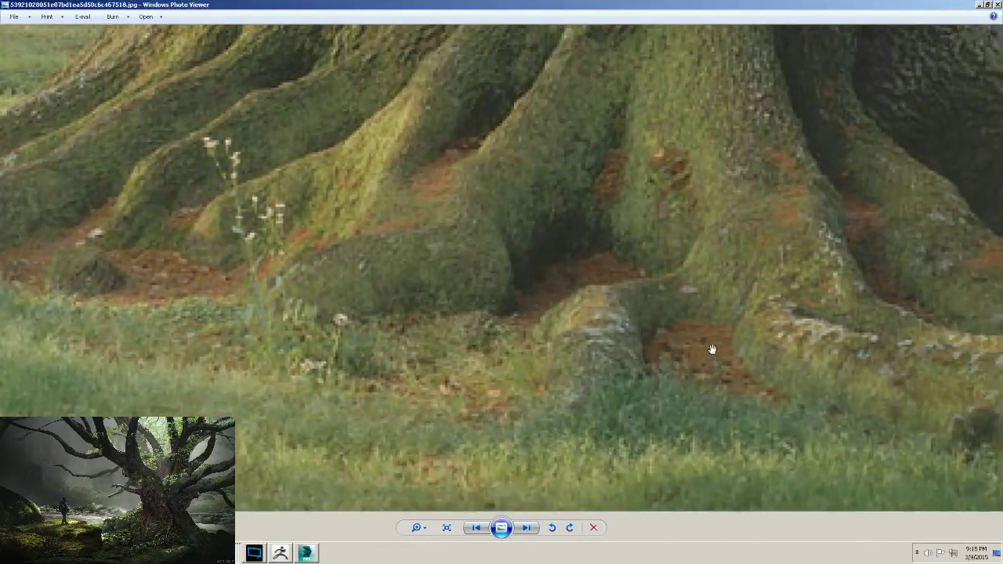
pyautogui.scroll(3, 689, 337)
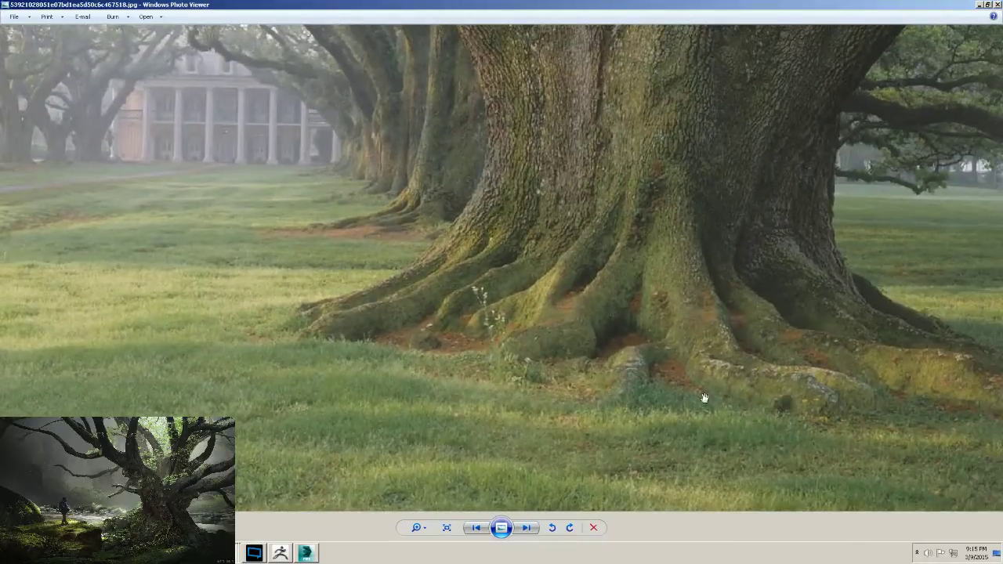
pyautogui.scroll(-4, 729, 374)
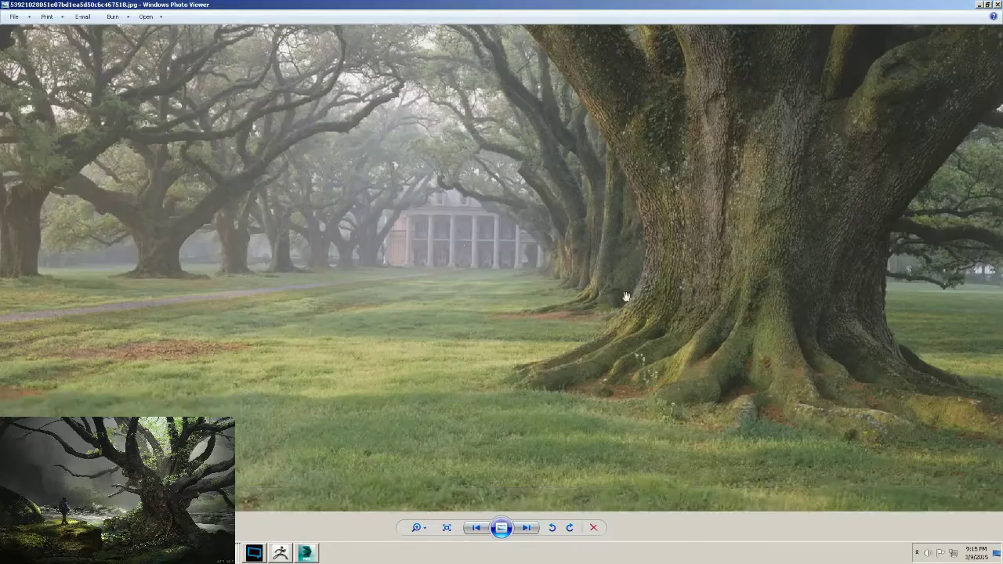
# Examine the small leaves, moss and ivy covering the large oak's upper limbs in the photo.
pyautogui.scroll(4, 662, 180)
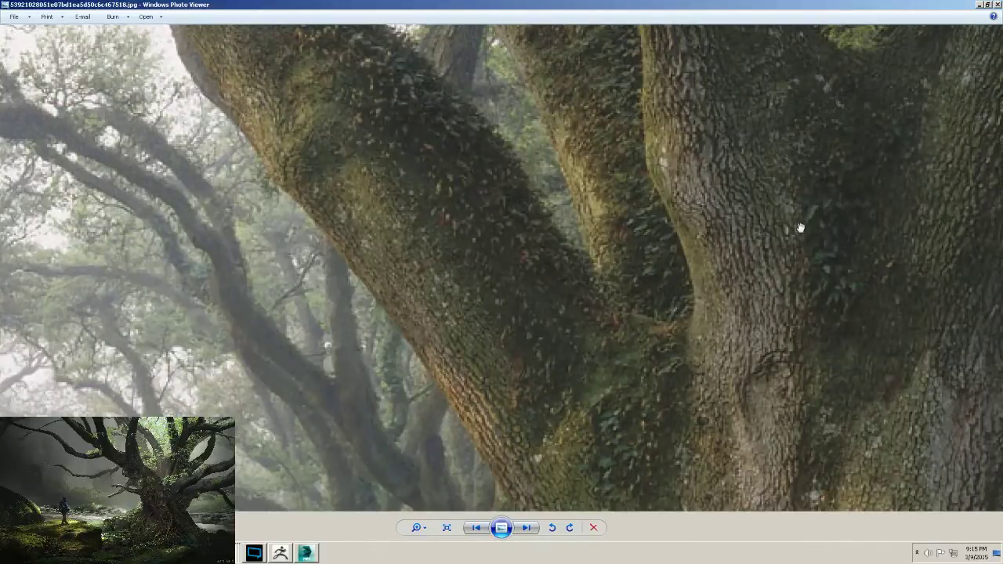
pyautogui.moveTo(578, 219); pyautogui.dragTo(612, 329)
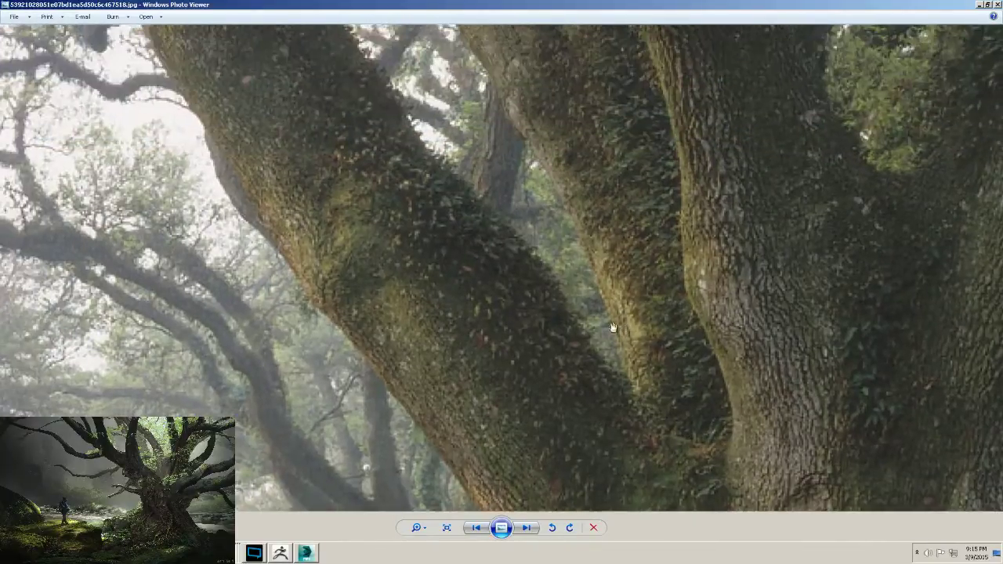
pyautogui.moveTo(455, 167); pyautogui.dragTo(482, 270)
pyautogui.moveTo(629, 168); pyautogui.dragTo(616, 388)
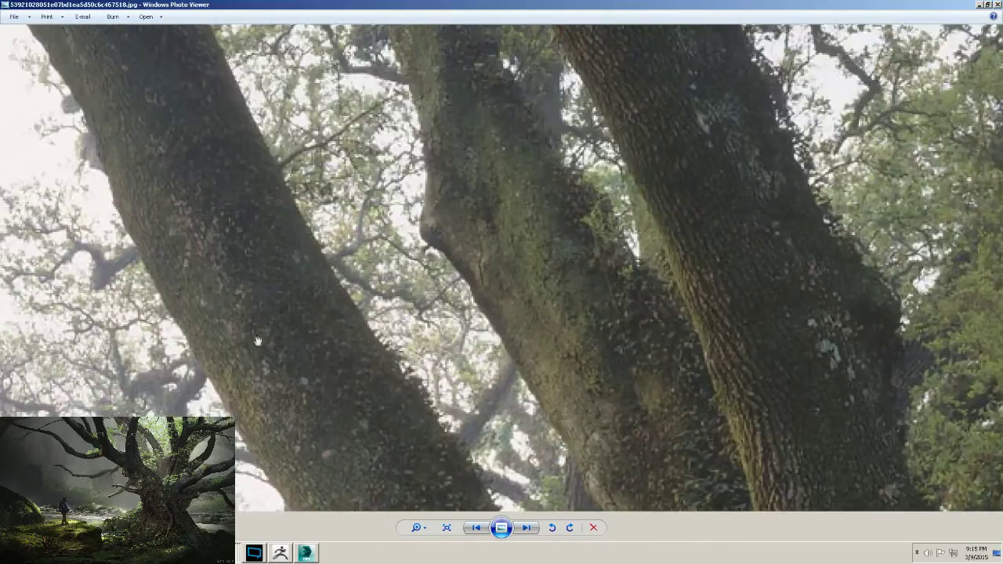
pyautogui.moveTo(482, 112); pyautogui.dragTo(486, 166)
pyautogui.moveTo(615, 305); pyautogui.dragTo(407, 338)
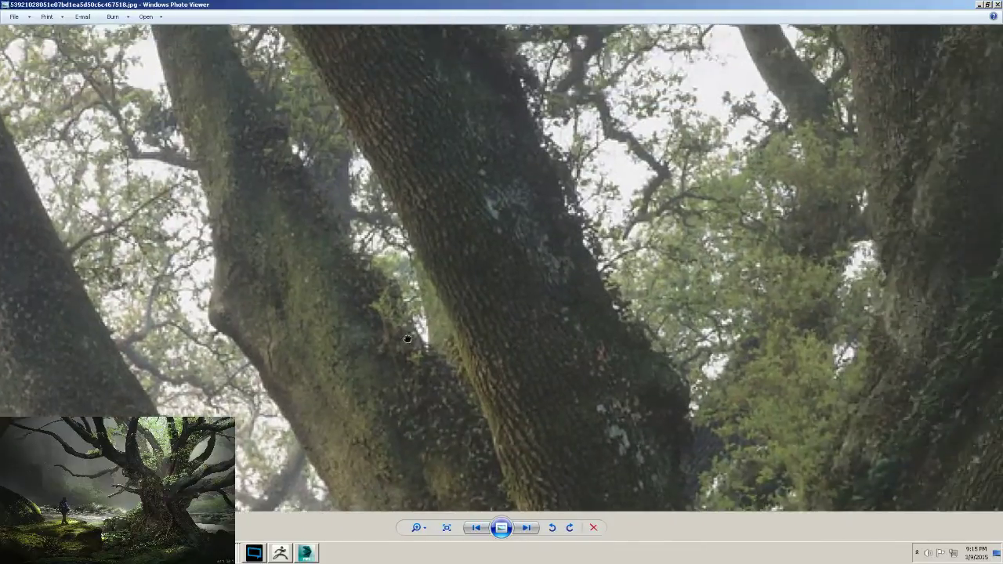
pyautogui.moveTo(740, 262); pyautogui.dragTo(526, 297)
pyautogui.scroll(-2, 643, 263)
pyautogui.scroll(-3, 659, 250)
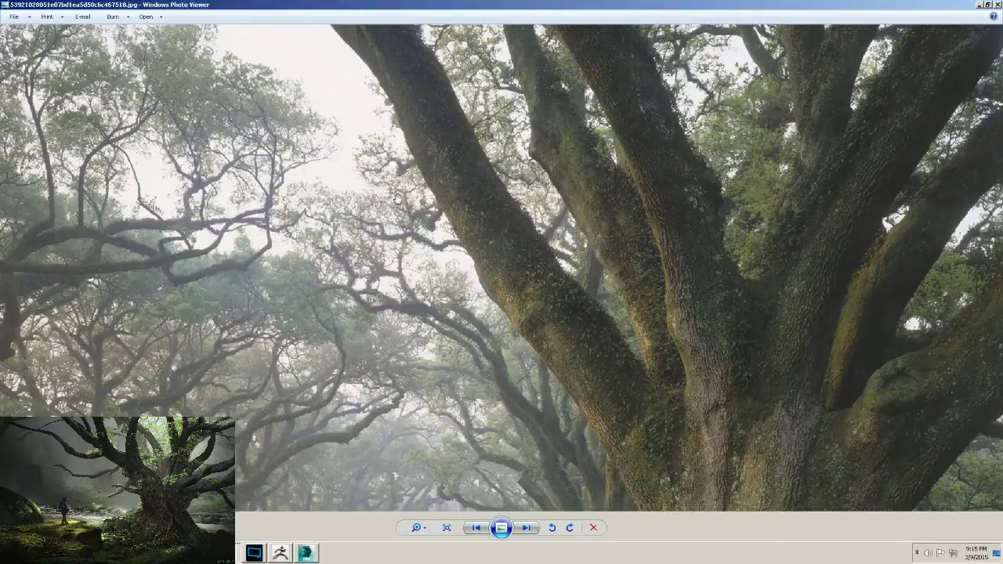
# Examine the bark and the ivy growing around the fork where the oak's main limbs leave the trunk.
pyautogui.scroll(4, 548, 347)
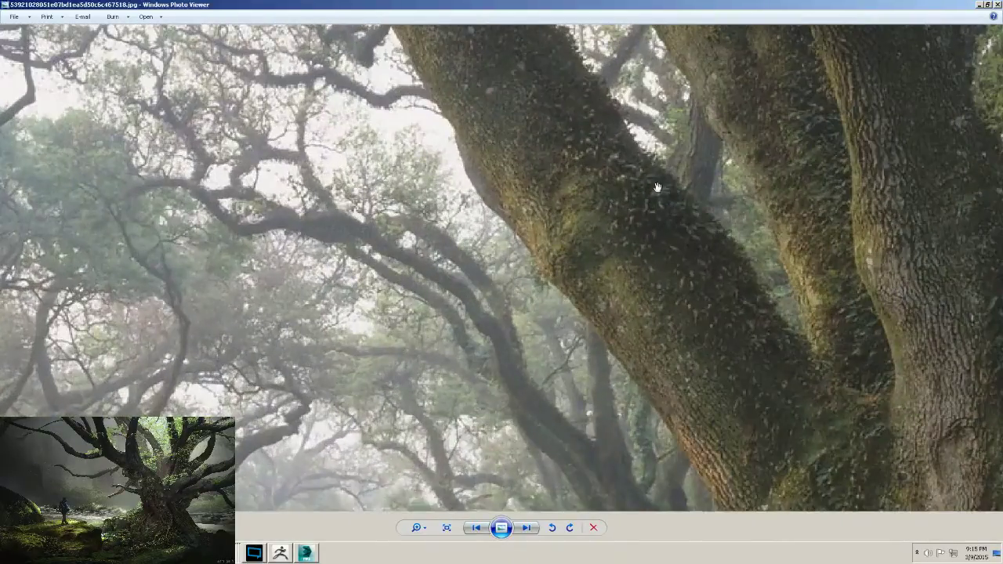
pyautogui.scroll(1, 634, 280)
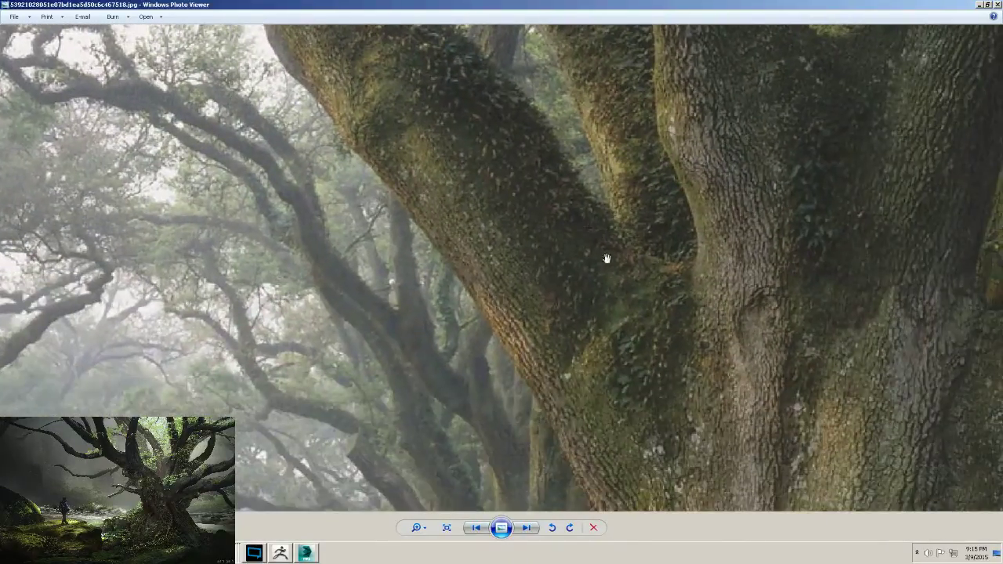
pyautogui.scroll(2, 549, 211)
pyautogui.scroll(-2, 754, 208)
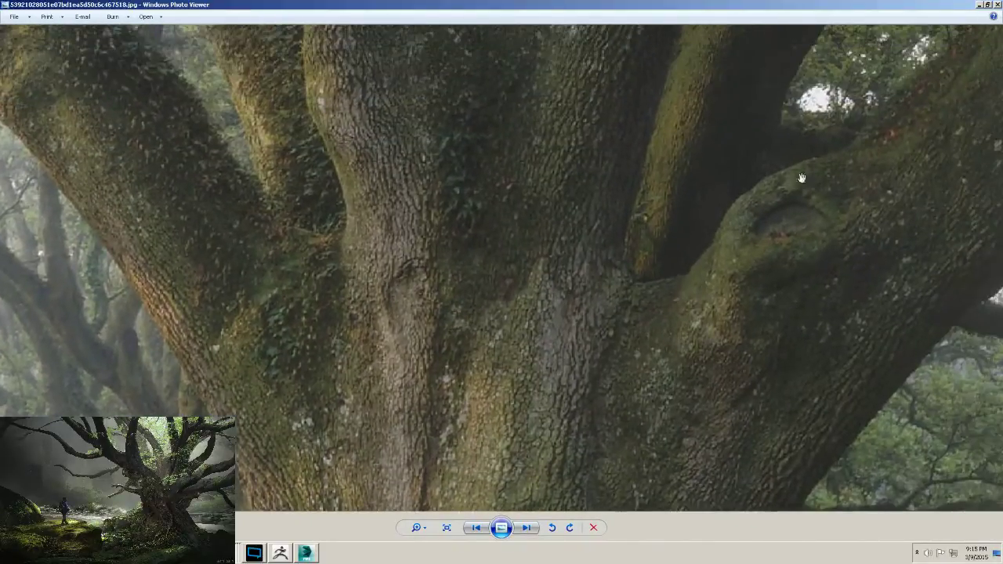
pyautogui.moveTo(710, 181); pyautogui.dragTo(610, 396)
pyautogui.scroll(-2, 548, 274)
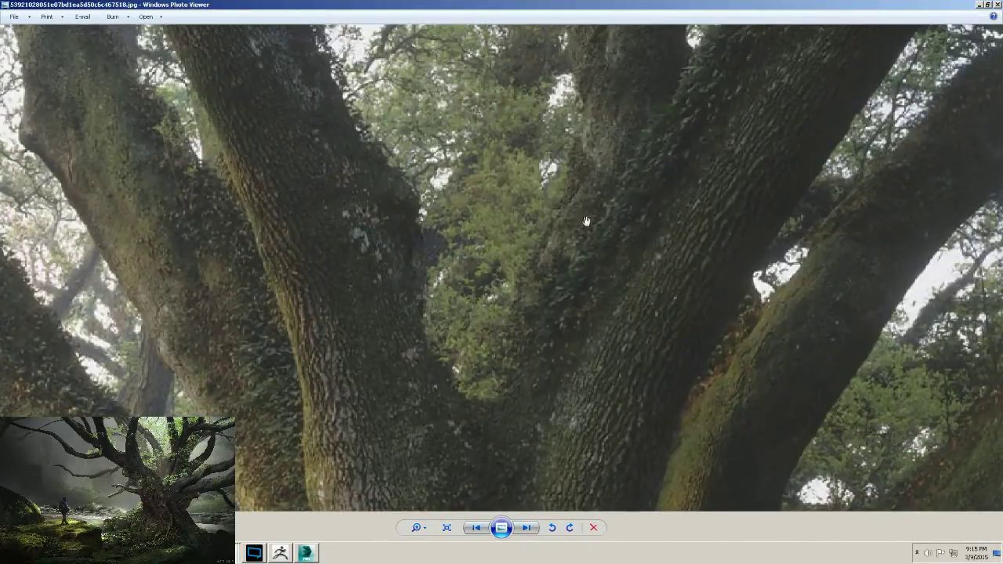
# Minimize the oak photo, switch back to 3ds Max and select the displaced leaf plane in the perspective view.
pyautogui.click(979, 6)
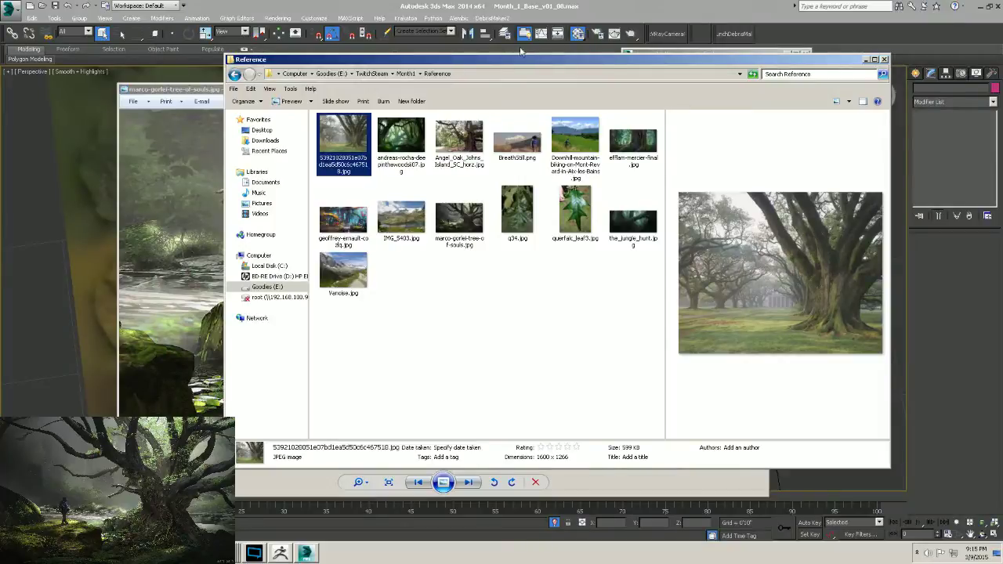
pyautogui.click(614, 5)
pyautogui.keyDown('alt'); pyautogui.moveTo(421, 279); pyautogui.dragTo(458, 311, button='middle'); pyautogui.keyUp('alt')
pyautogui.click(463, 235)
pyautogui.scroll(-3, 458, 258)
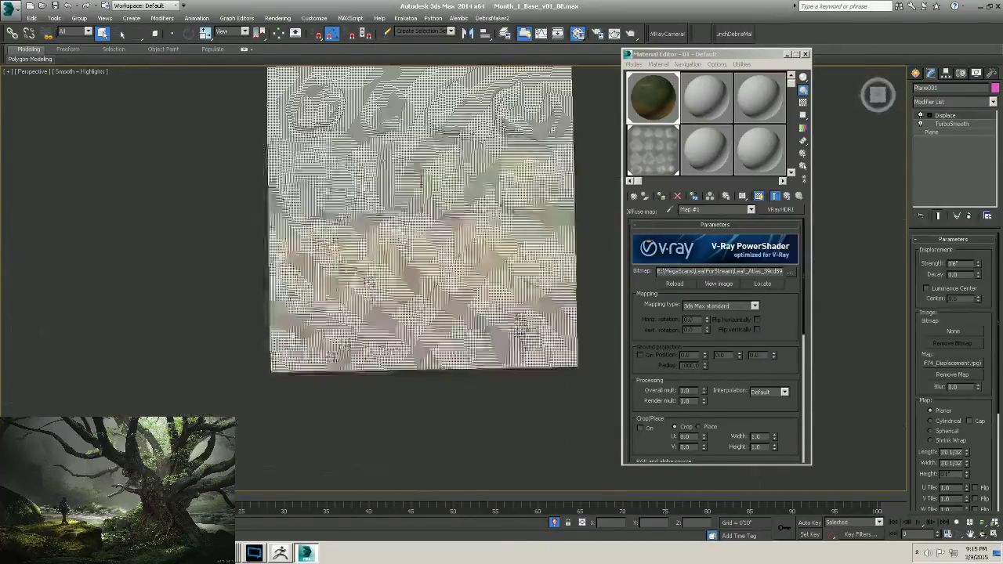
pyautogui.moveTo(462, 206); pyautogui.dragTo(449, 260, button='middle')
pyautogui.scroll(3, 365, 208)
pyautogui.keyDown('alt'); pyautogui.moveTo(365, 208); pyautogui.dragTo(342, 168, button='middle'); pyautogui.keyUp('alt')
pyautogui.click(353, 119)
pyautogui.click(354, 194)
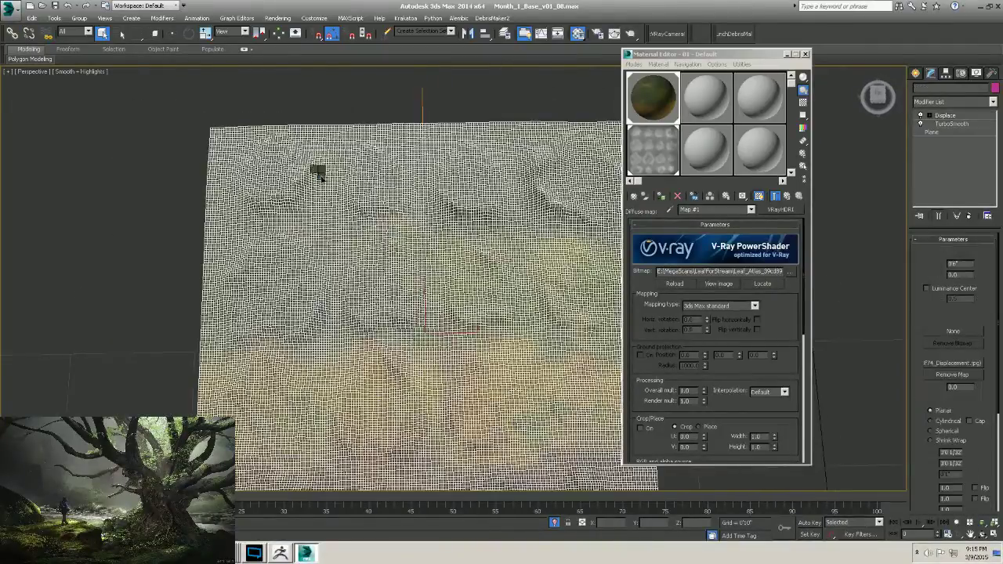
# Turn off Edges Only in the leaf plane's object properties and check its mesh from another angle.
pyautogui.rightClick(317, 170)
pyautogui.click(357, 236)
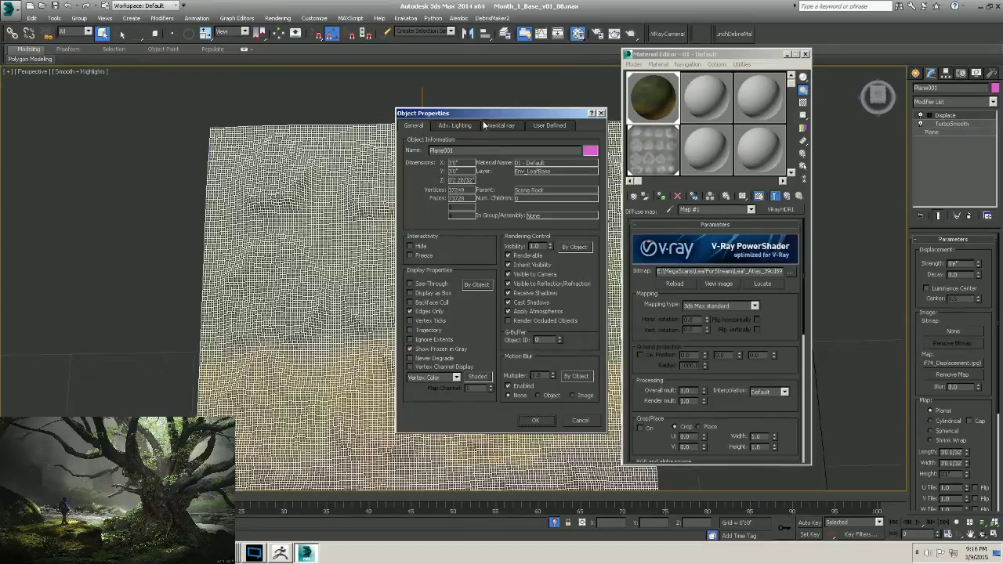
pyautogui.moveTo(483, 123); pyautogui.dragTo(570, 99)
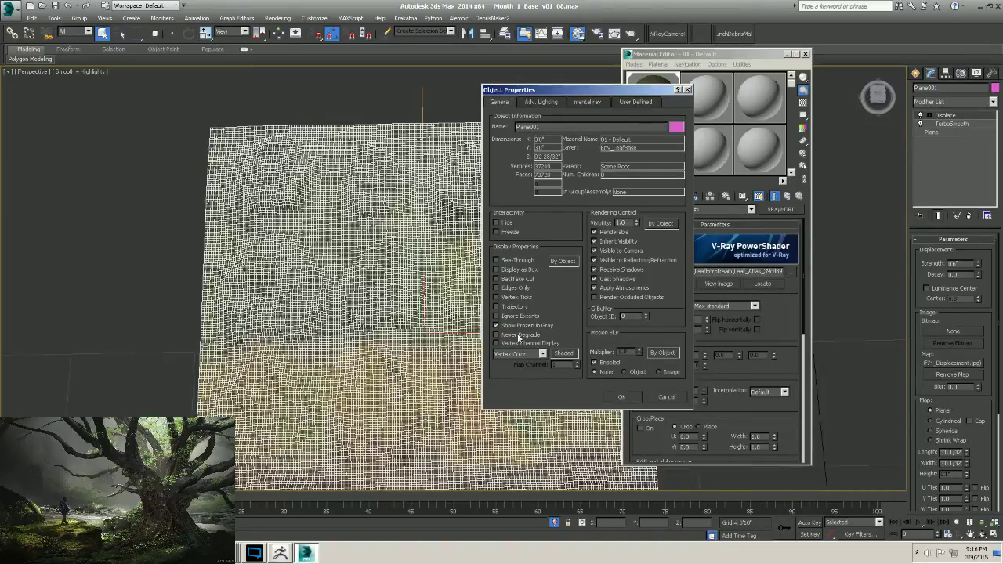
pyautogui.click(621, 397)
pyautogui.keyDown('alt'); pyautogui.moveTo(447, 332); pyautogui.dragTo(462, 328, button='middle'); pyautogui.keyUp('alt')
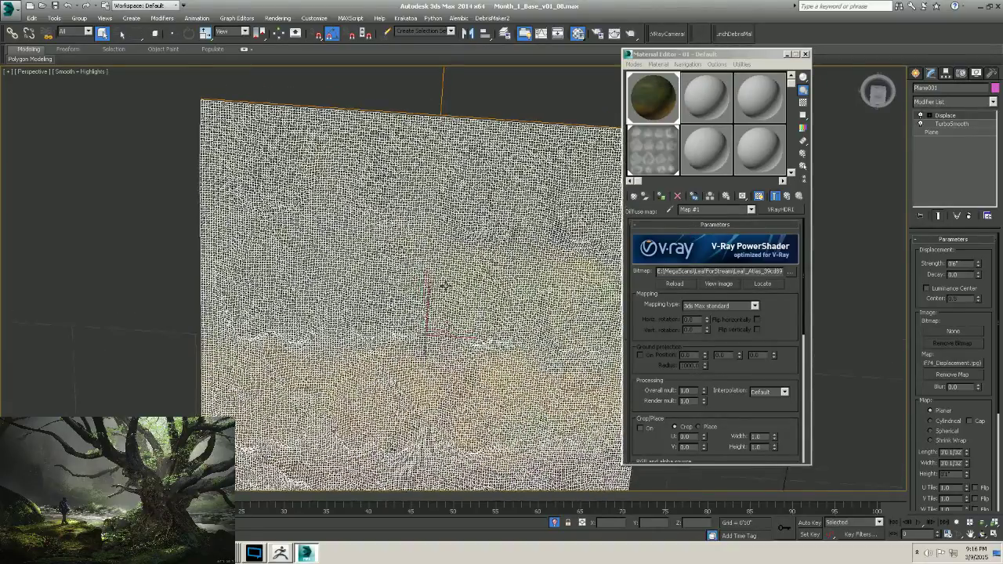
pyautogui.keyDown('alt'); pyautogui.moveTo(444, 285); pyautogui.dragTo(400, 161, button='middle'); pyautogui.keyUp('alt')
pyautogui.rightClick(403, 167)
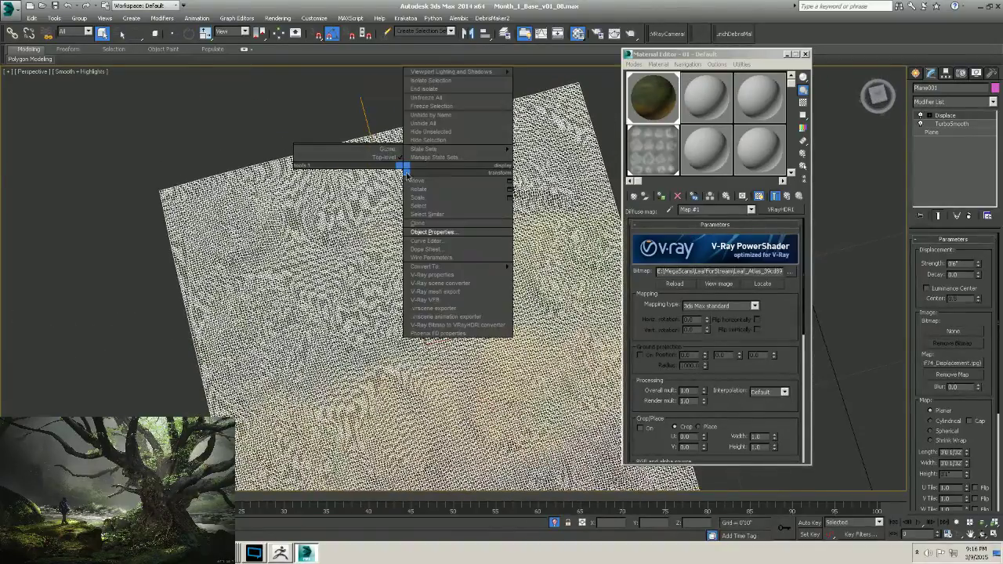
pyautogui.click(440, 233)
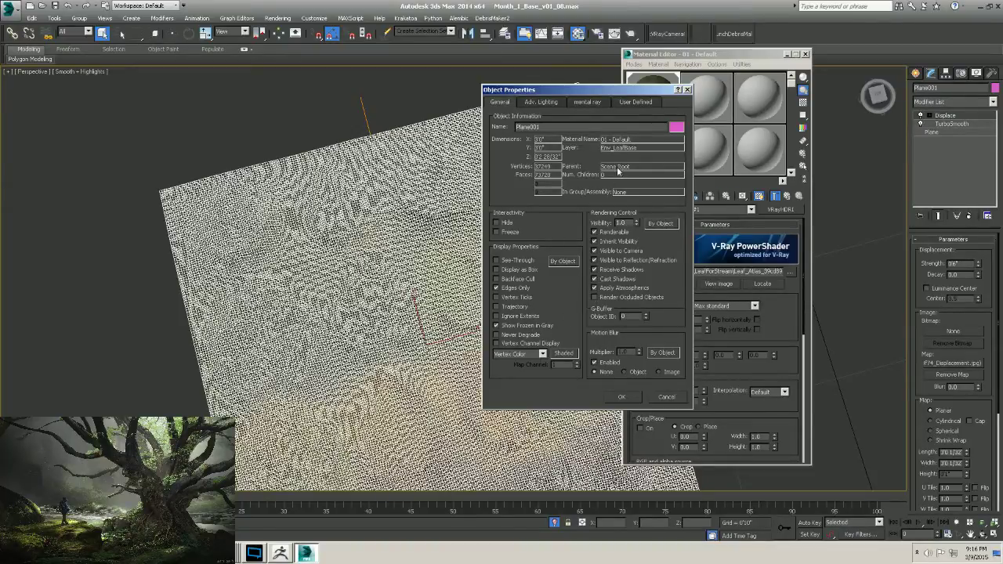
pyautogui.moveTo(620, 91); pyautogui.dragTo(577, 97)
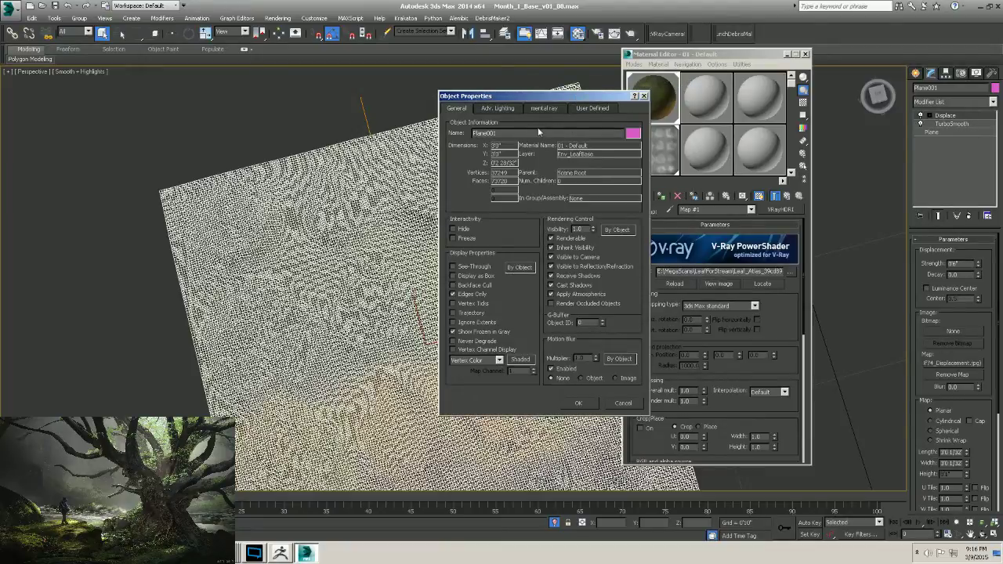
pyautogui.click(644, 96)
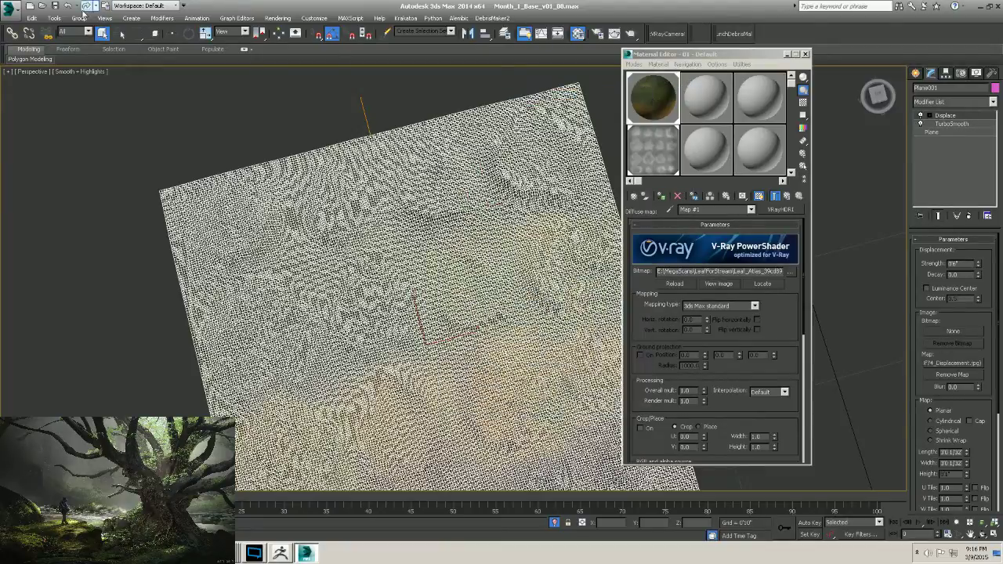
# Turn off Display Selected with Edged Faces in the viewport configuration and check the leaf textures on the plane.
pyautogui.click(8, 71)
pyautogui.click(45, 178)
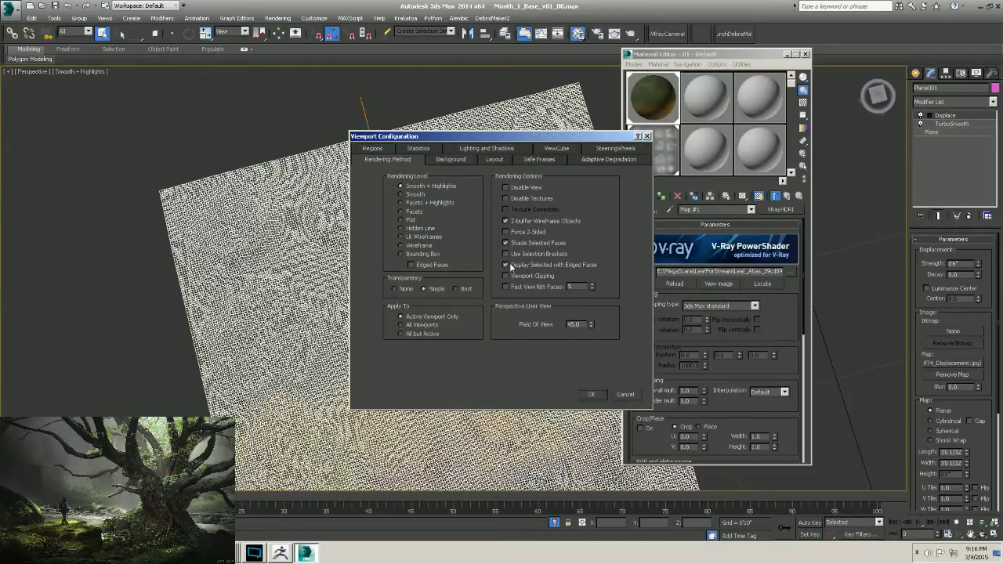
pyautogui.click(586, 394)
pyautogui.keyDown('alt'); pyautogui.moveTo(470, 282); pyautogui.dragTo(444, 315, button='middle'); pyautogui.keyUp('alt')
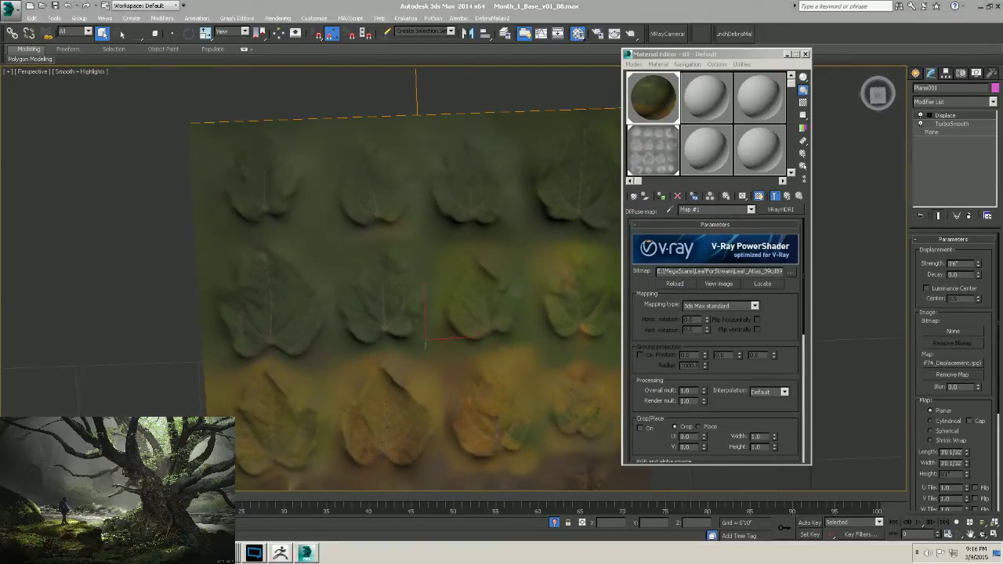
pyautogui.scroll(-3, 486, 214)
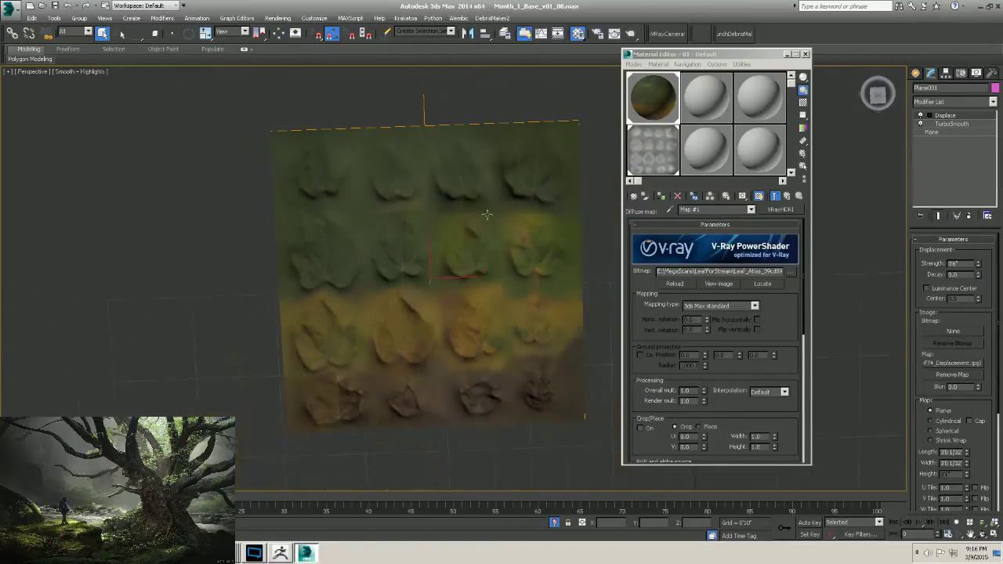
pyautogui.scroll(3, 478, 224)
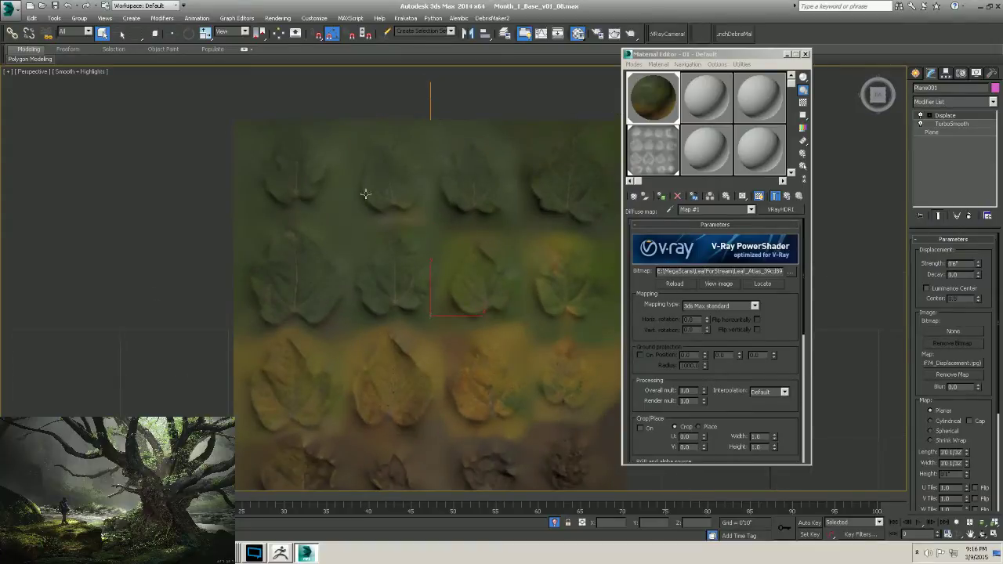
# Add an Edit Poly modifier above Displace on the leaf plane and enter its Polygon sub-object level.
pyautogui.moveTo(335, 187); pyautogui.dragTo(336, 206, button='middle')
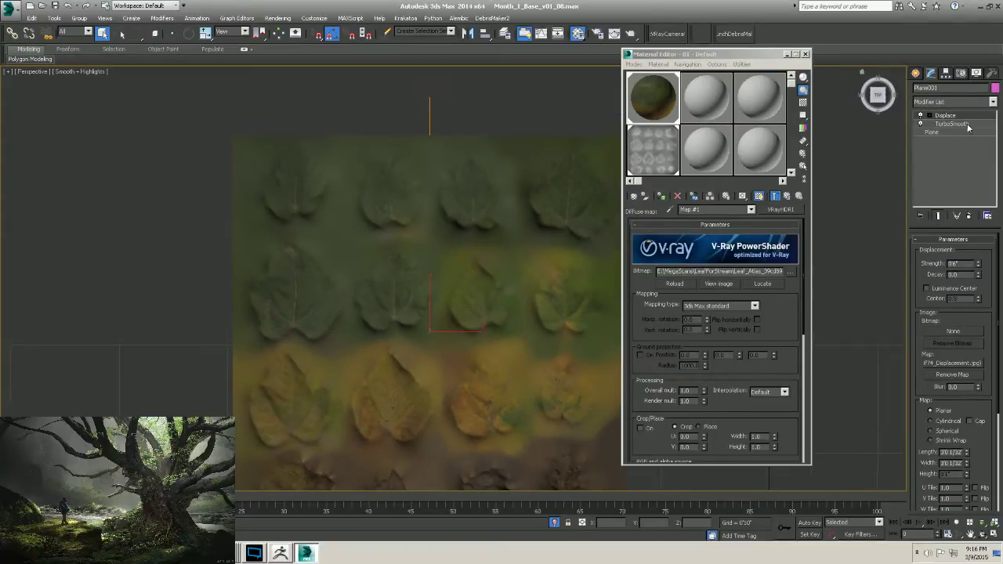
pyautogui.click(952, 102)
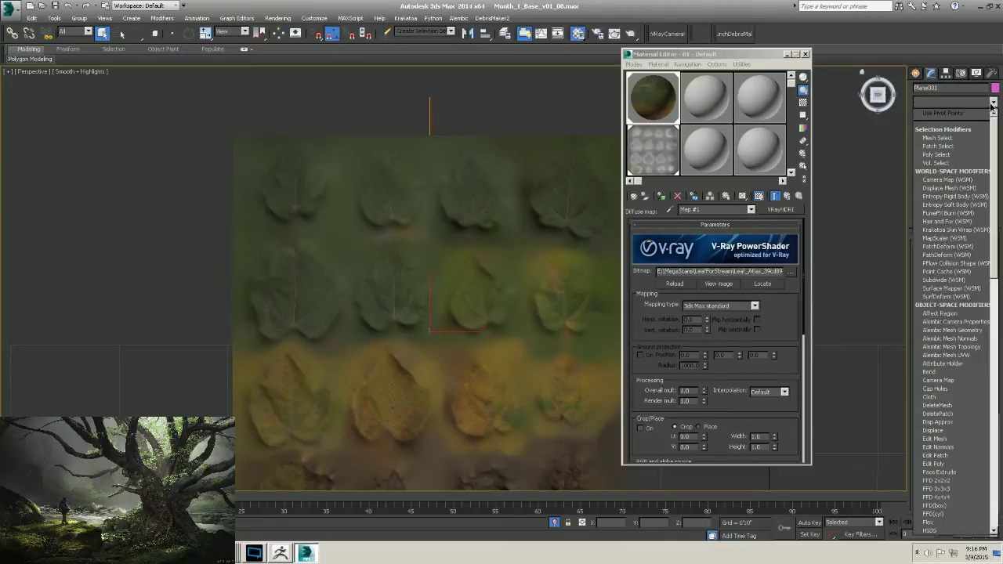
pyautogui.click(934, 464)
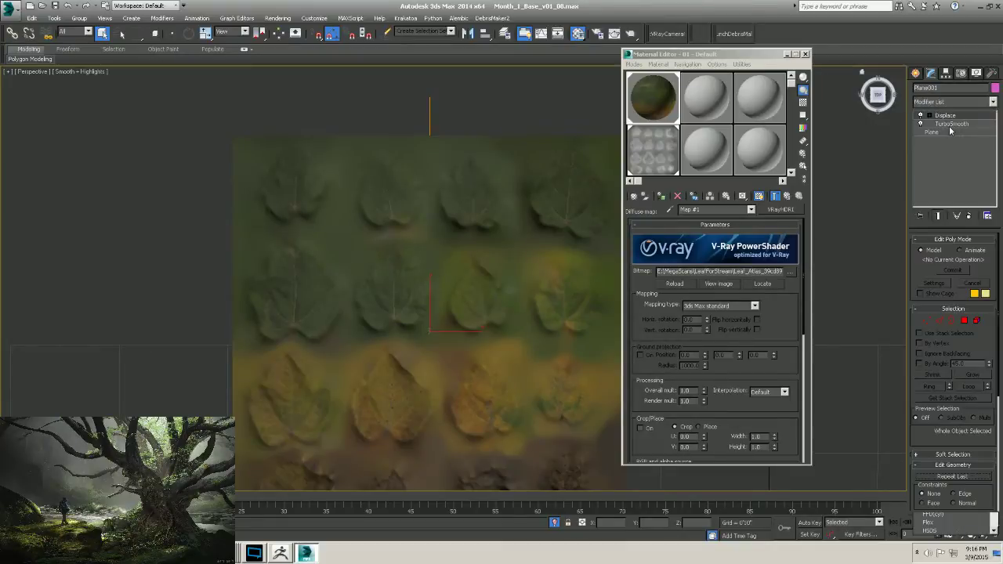
pyautogui.click(930, 115)
pyautogui.click(950, 149)
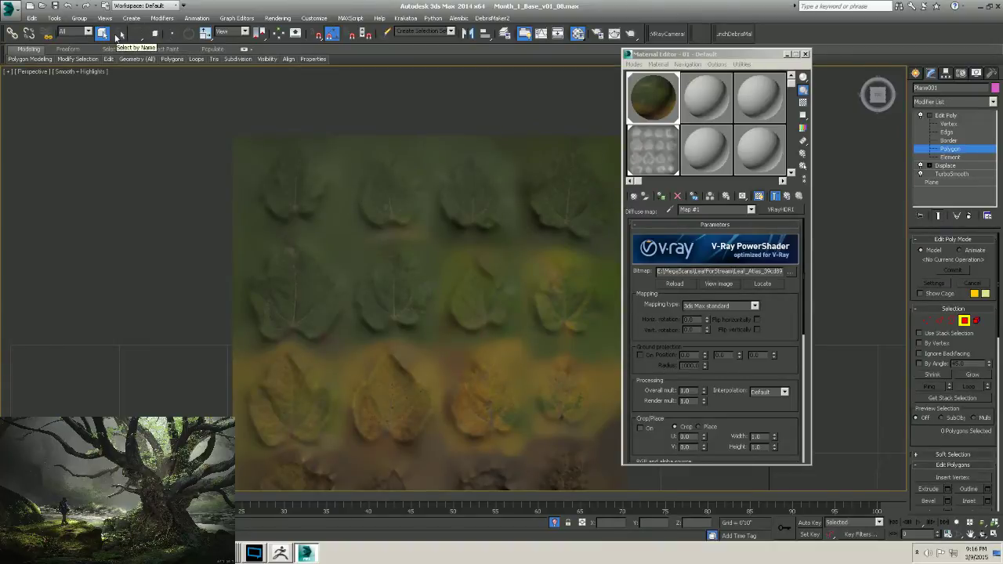
# Switch to lasso selection, outline the first leaf in the plane's upper row and detach its polygons as a separate object.
pyautogui.moveTo(137, 35); pyautogui.dragTo(137, 99)
pyautogui.moveTo(277, 123)
pyautogui.mouseDown()
pyautogui.moveTo(254, 178)
pyautogui.moveTo(268, 227)
pyautogui.moveTo(326, 228)
pyautogui.moveTo(331, 164)
pyautogui.moveTo(279, 124)
pyautogui.mouseUp()
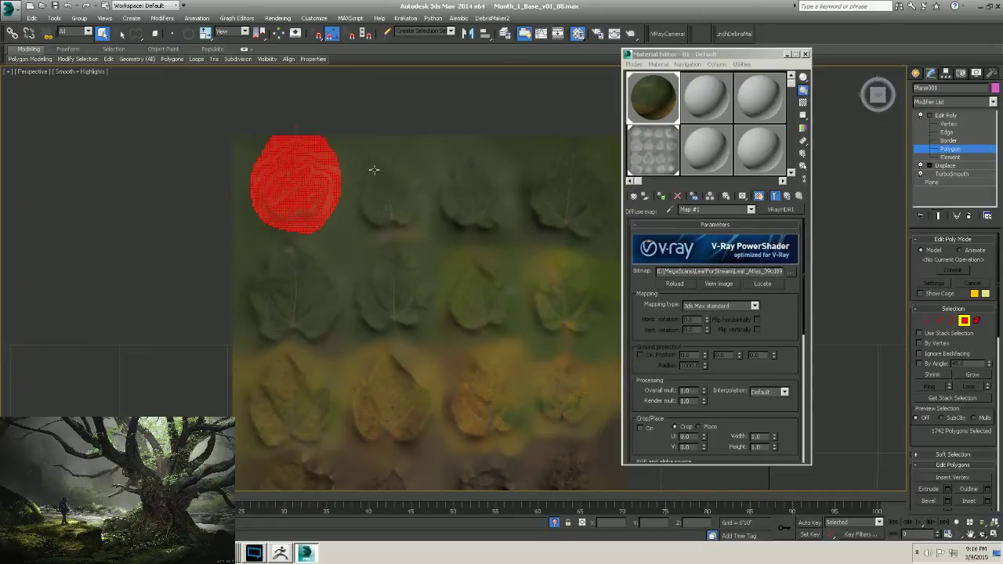
pyautogui.scroll(-10, 986, 266)
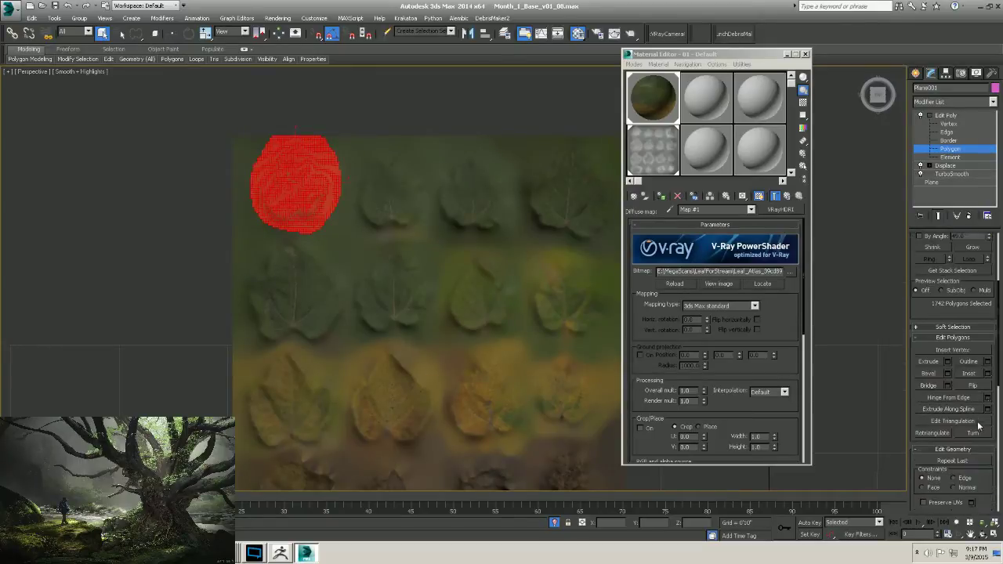
pyautogui.scroll(-1, 976, 435)
pyautogui.click(989, 448)
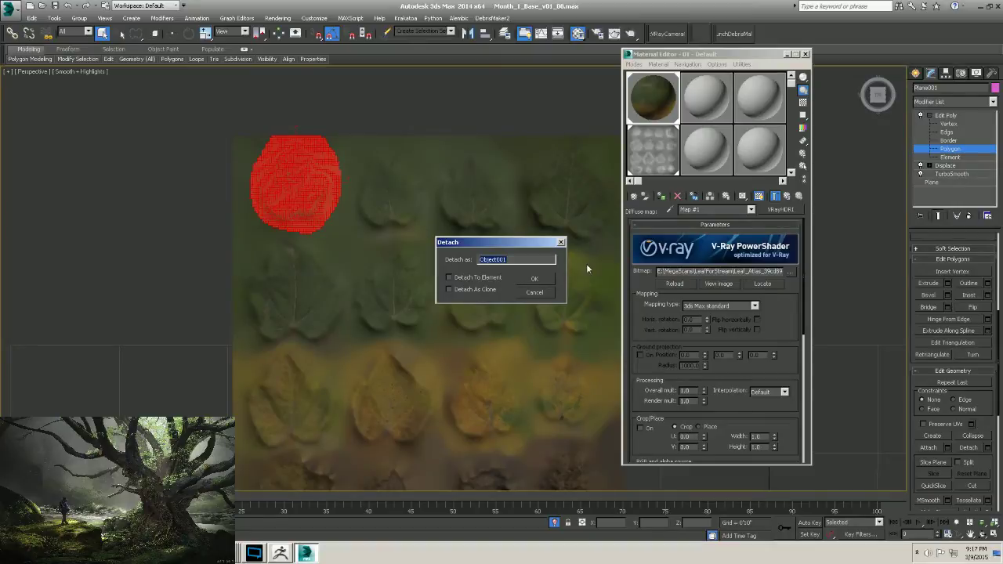
pyautogui.click(540, 281)
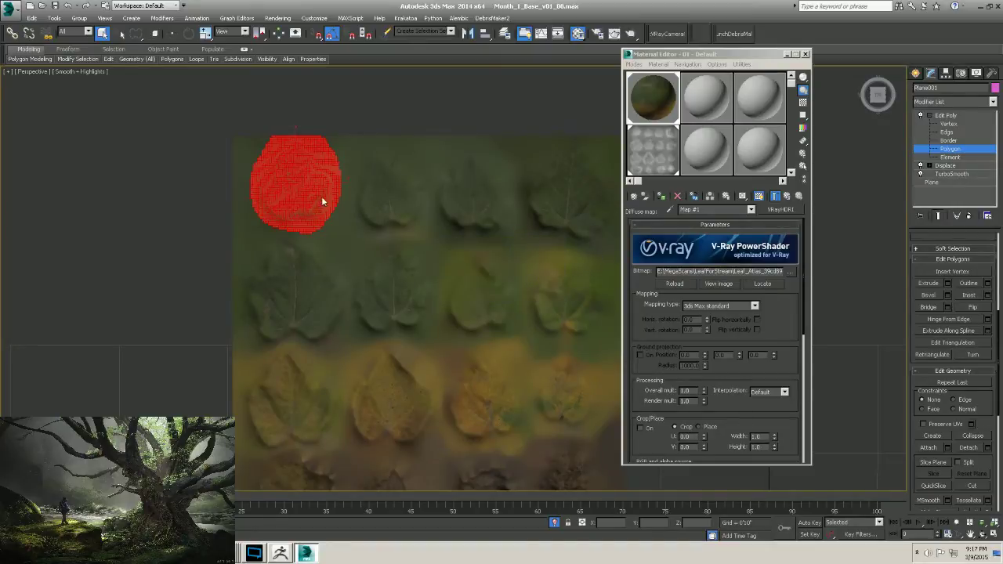
# Lasso the polygons around the second leaf in the upper row and detach them as a separate object.
pyautogui.click(365, 133)
pyautogui.moveTo(371, 125)
pyautogui.mouseDown()
pyautogui.moveTo(357, 227)
pyautogui.moveTo(429, 239)
pyautogui.moveTo(432, 197)
pyautogui.moveTo(382, 132)
pyautogui.mouseUp()
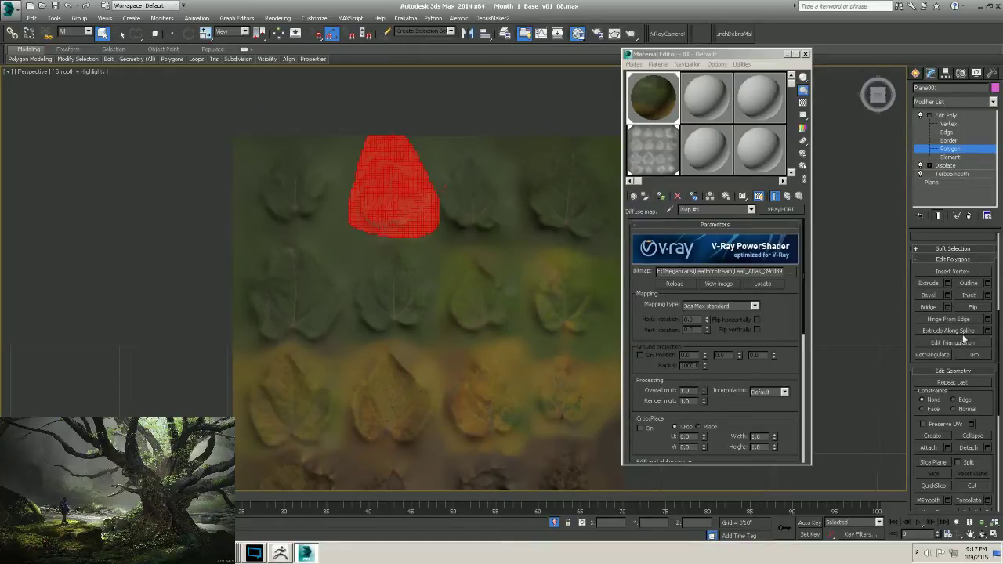
pyautogui.click(972, 447)
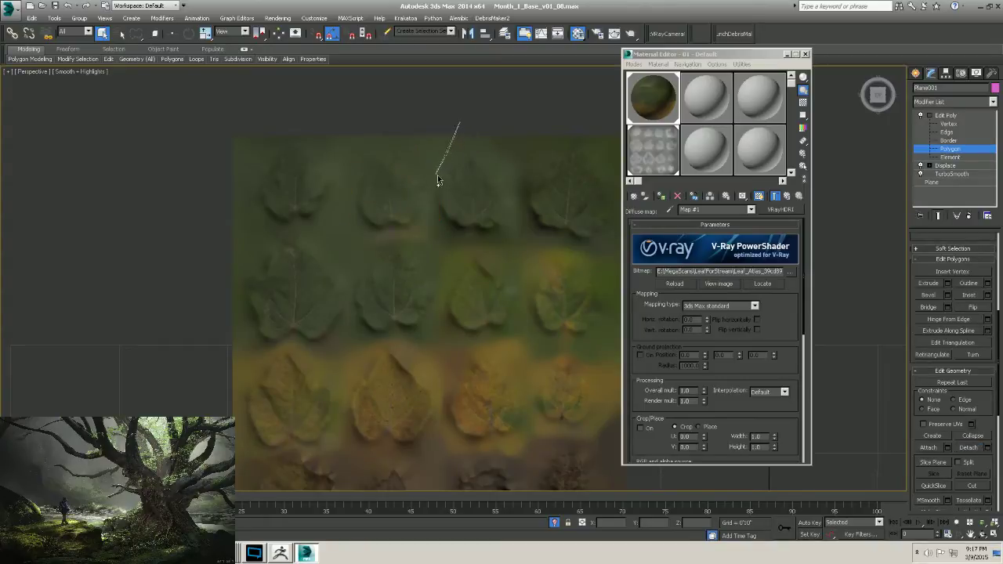
# Lasso the polygons around the third leaf in the upper row and detach them as a separate object.
pyautogui.moveTo(436, 209)
pyautogui.mouseDown()
pyautogui.moveTo(486, 235)
pyautogui.moveTo(515, 224)
pyautogui.moveTo(506, 181)
pyautogui.moveTo(472, 122)
pyautogui.mouseUp()
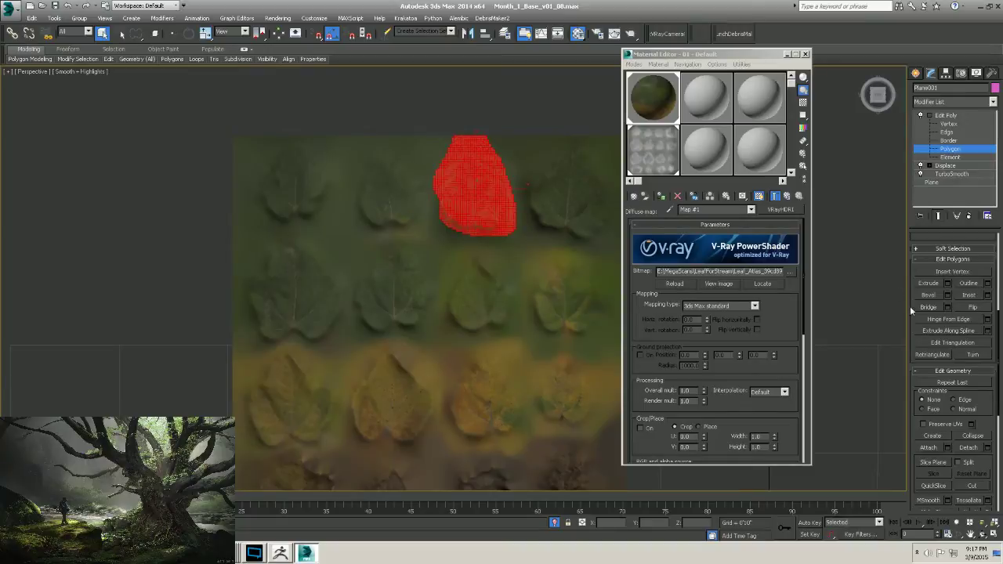
pyautogui.click(970, 448)
pyautogui.moveTo(530, 187); pyautogui.dragTo(458, 178, button='middle')
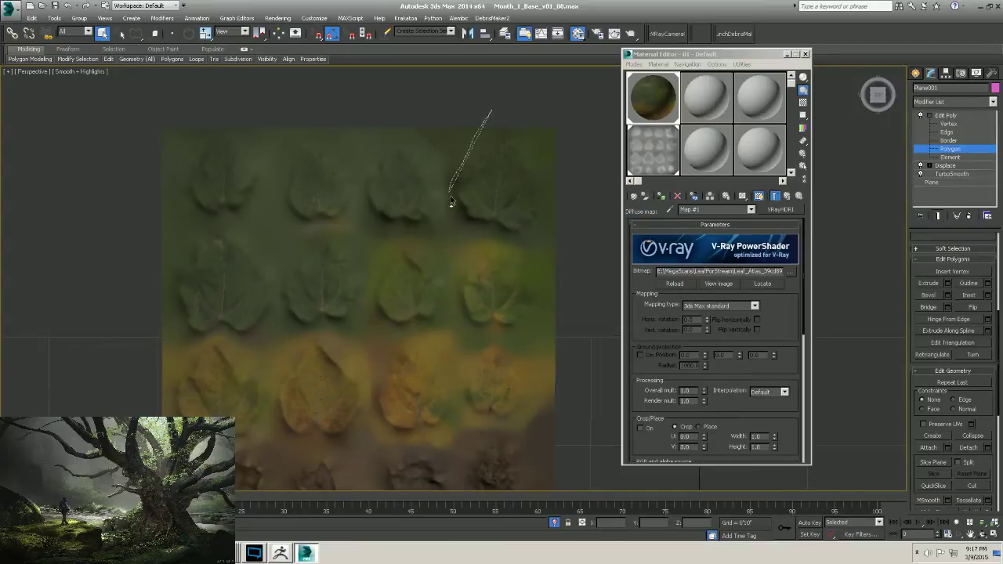
# Lasso the polygons around the fourth leaf in the upper row and detach them as a separate object.
pyautogui.moveTo(451, 202)
pyautogui.mouseDown()
pyautogui.moveTo(481, 233)
pyautogui.moveTo(533, 237)
pyautogui.moveTo(540, 164)
pyautogui.mouseUp()
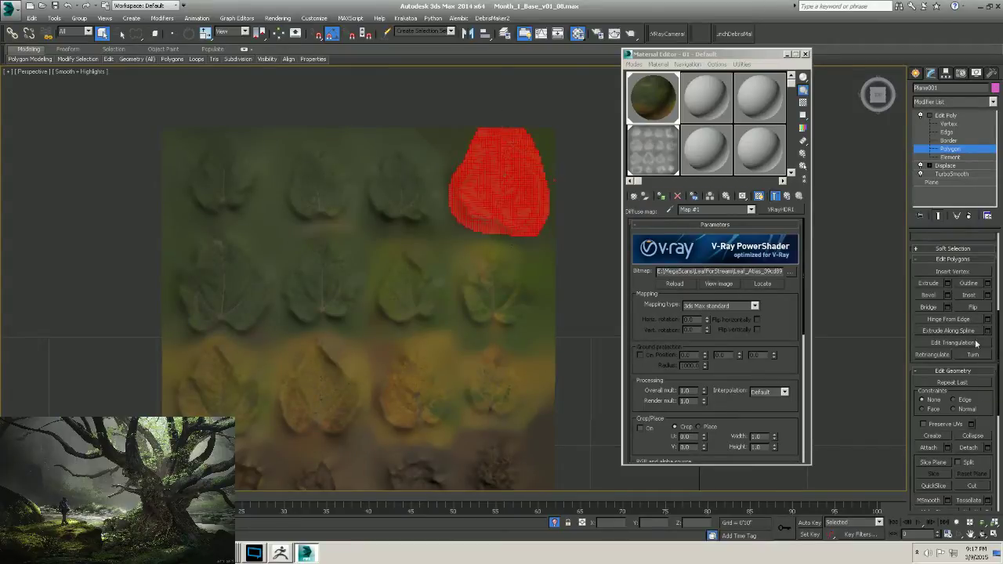
pyautogui.scroll(-2, 989, 385)
pyautogui.click(968, 414)
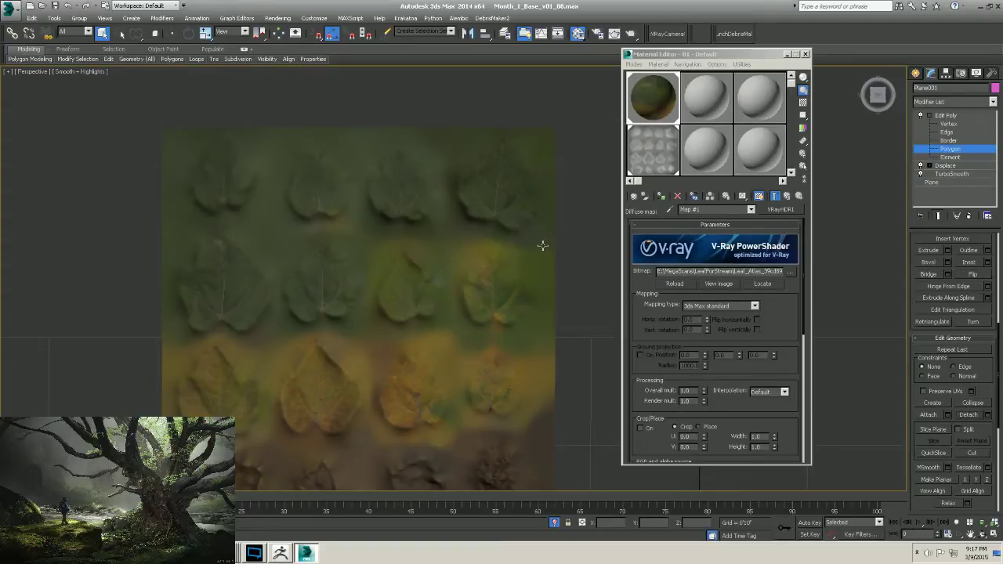
# Outline the fourth and third leaves of the second row one at a time and detach each as a separate object.
pyautogui.moveTo(486, 242)
pyautogui.mouseDown()
pyautogui.moveTo(459, 279)
pyautogui.moveTo(479, 337)
pyautogui.moveTo(533, 331)
pyautogui.moveTo(526, 268)
pyautogui.moveTo(489, 241)
pyautogui.mouseUp()
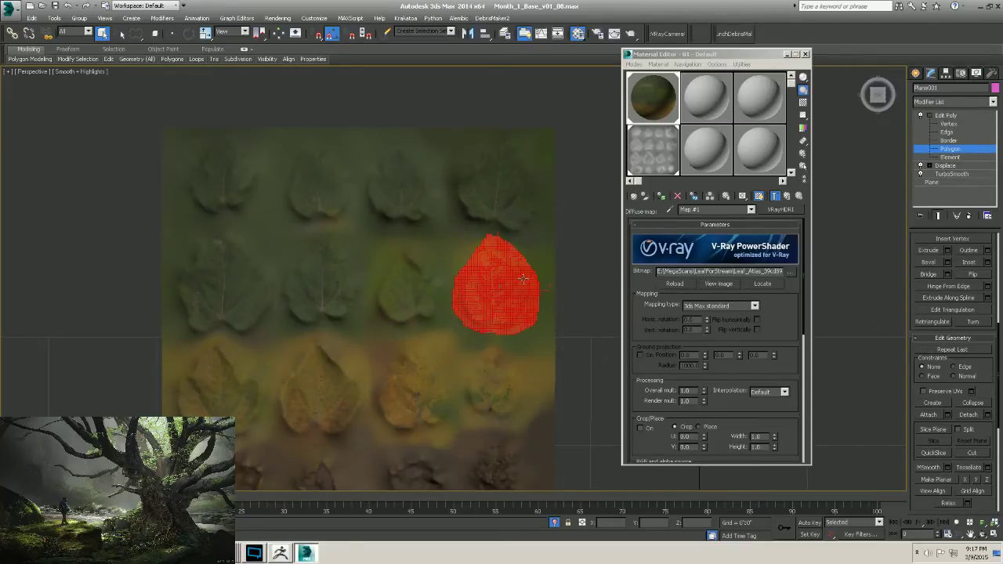
pyautogui.click(969, 415)
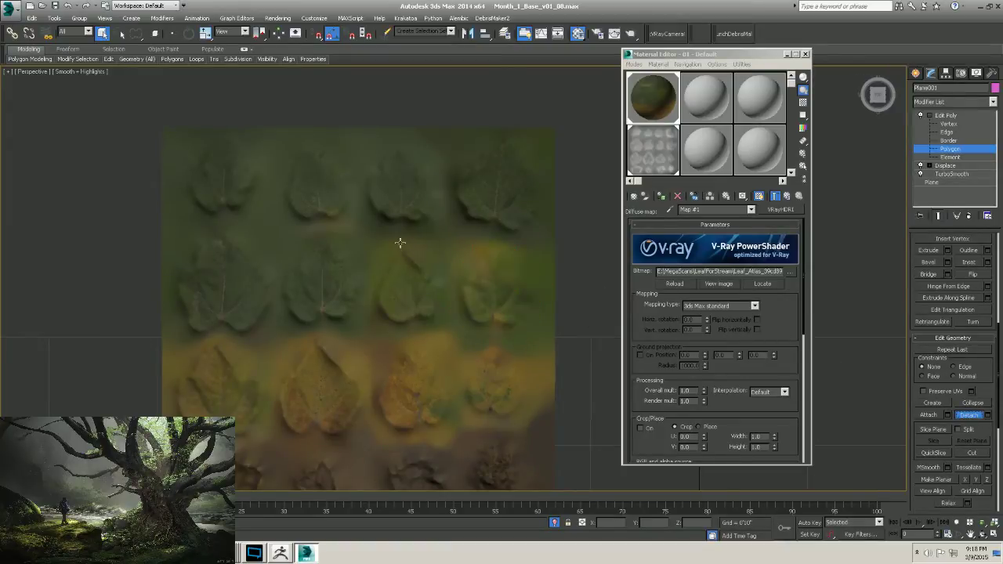
pyautogui.moveTo(397, 234)
pyautogui.mouseDown()
pyautogui.moveTo(366, 320)
pyautogui.moveTo(412, 338)
pyautogui.moveTo(454, 325)
pyautogui.moveTo(429, 261)
pyautogui.moveTo(398, 233)
pyautogui.mouseUp()
pyautogui.click(970, 415)
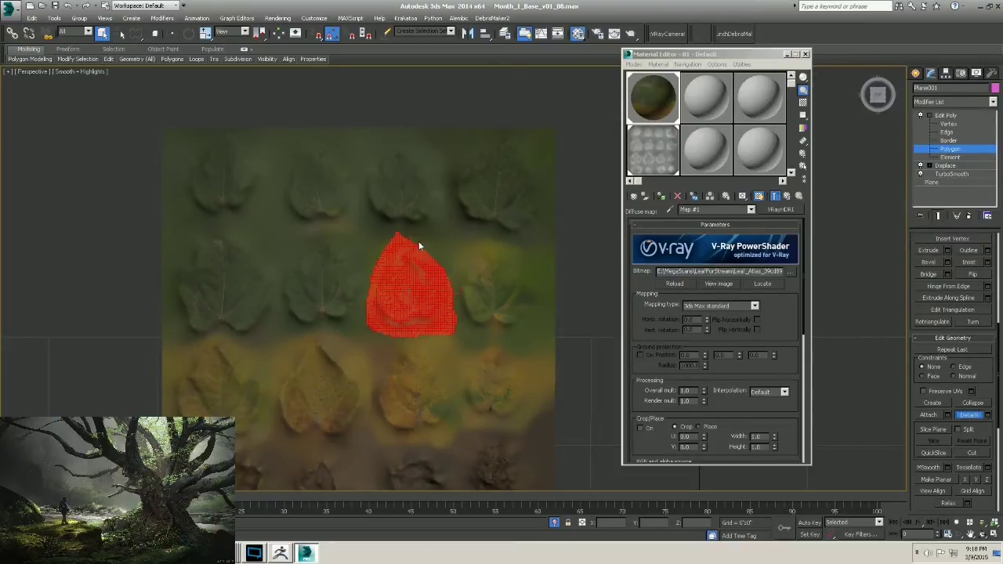
# Outline the second leaf and the large first leaf of the second row and detach each set of polygons separately.
pyautogui.moveTo(341, 103); pyautogui.dragTo(396, 93, button='middle')
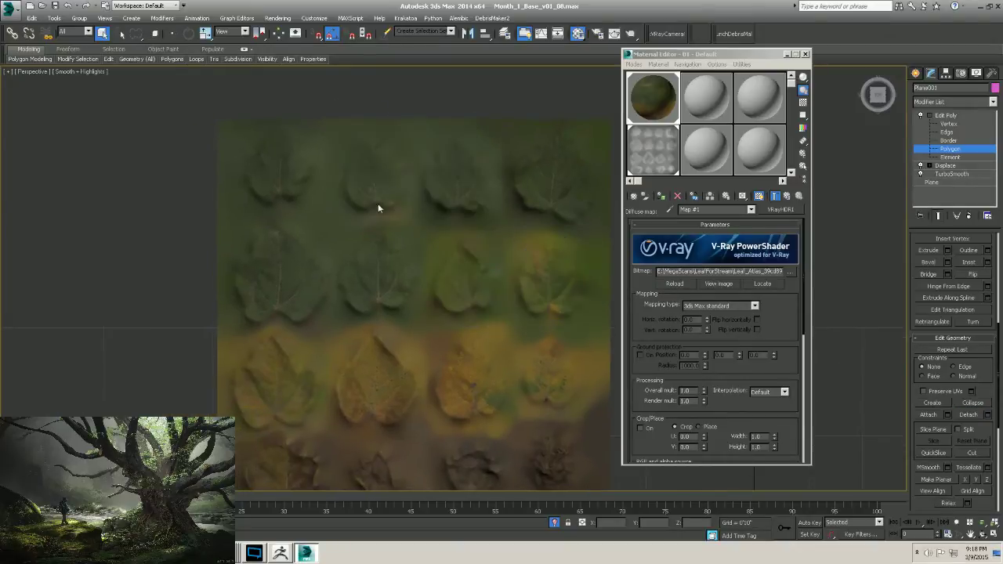
pyautogui.moveTo(332, 299)
pyautogui.mouseDown()
pyautogui.moveTo(362, 321)
pyautogui.moveTo(412, 315)
pyautogui.moveTo(416, 273)
pyautogui.moveTo(386, 229)
pyautogui.moveTo(366, 223)
pyautogui.mouseUp()
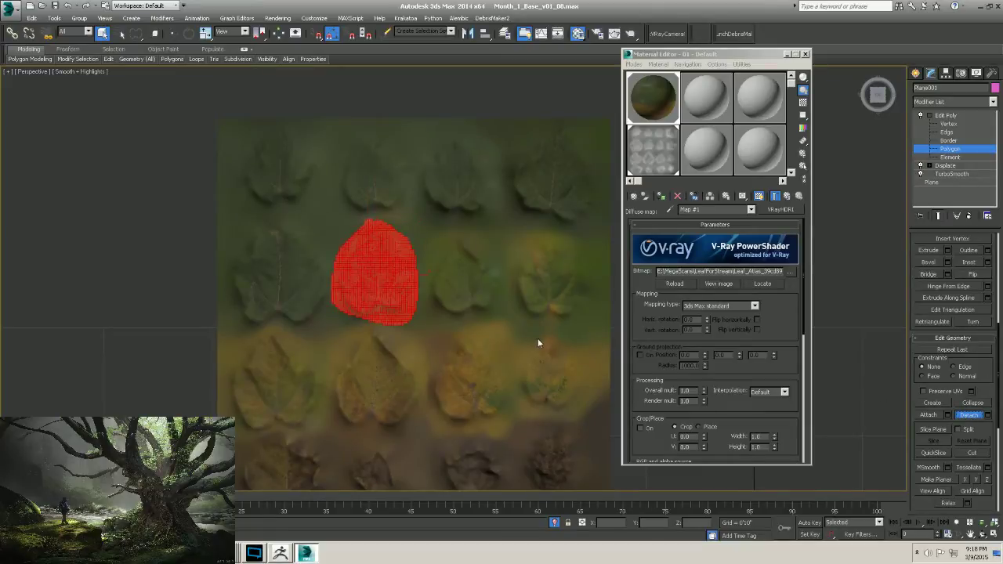
pyautogui.click(266, 219)
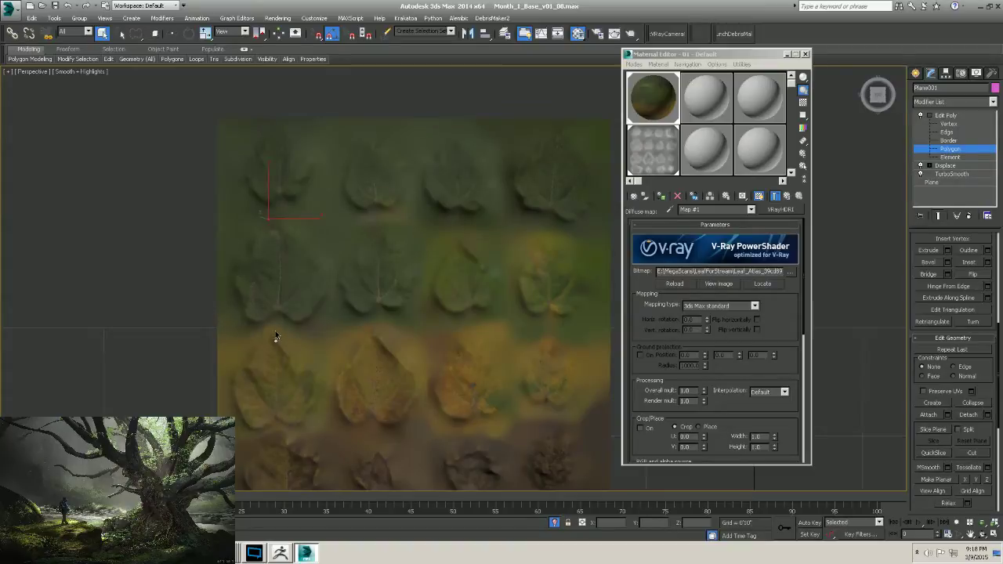
pyautogui.moveTo(268, 220)
pyautogui.mouseDown()
pyautogui.moveTo(290, 336)
pyautogui.moveTo(327, 319)
pyautogui.moveTo(333, 285)
pyautogui.moveTo(326, 253)
pyautogui.moveTo(276, 219)
pyautogui.mouseUp()
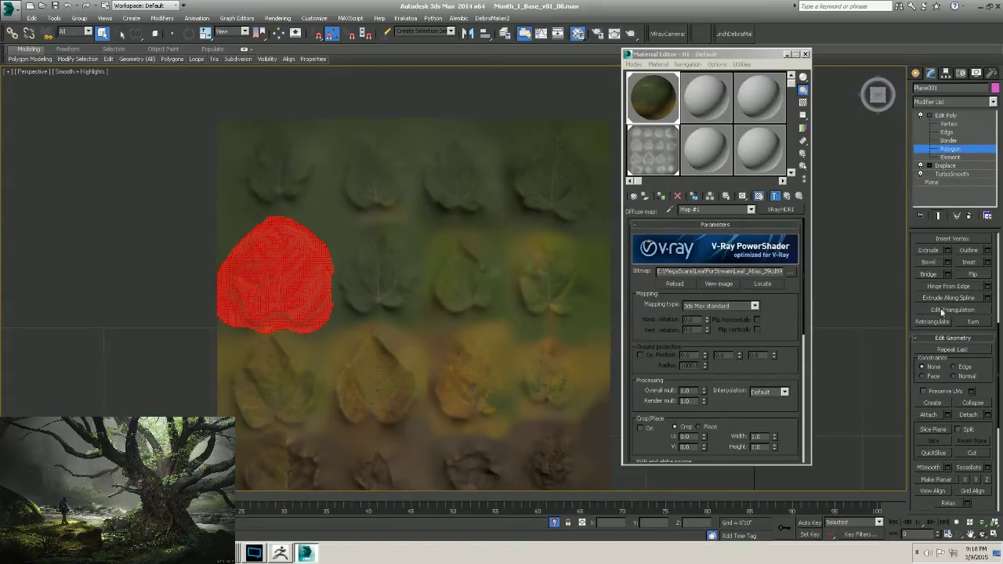
pyautogui.click(972, 416)
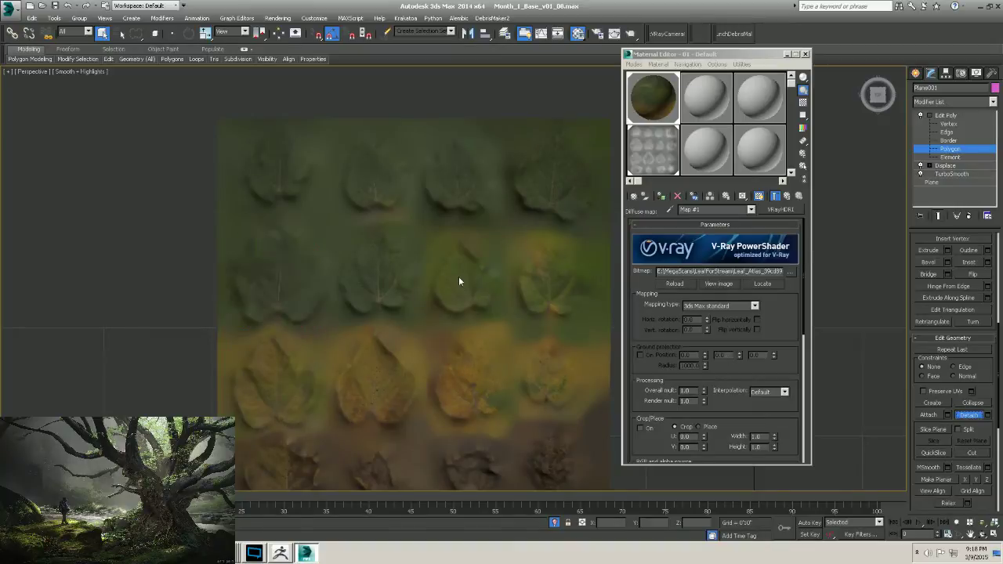
# Lasso the fourth and third leaves of the yellow third row individually and detach each one.
pyautogui.moveTo(458, 279); pyautogui.dragTo(390, 193, button='middle')
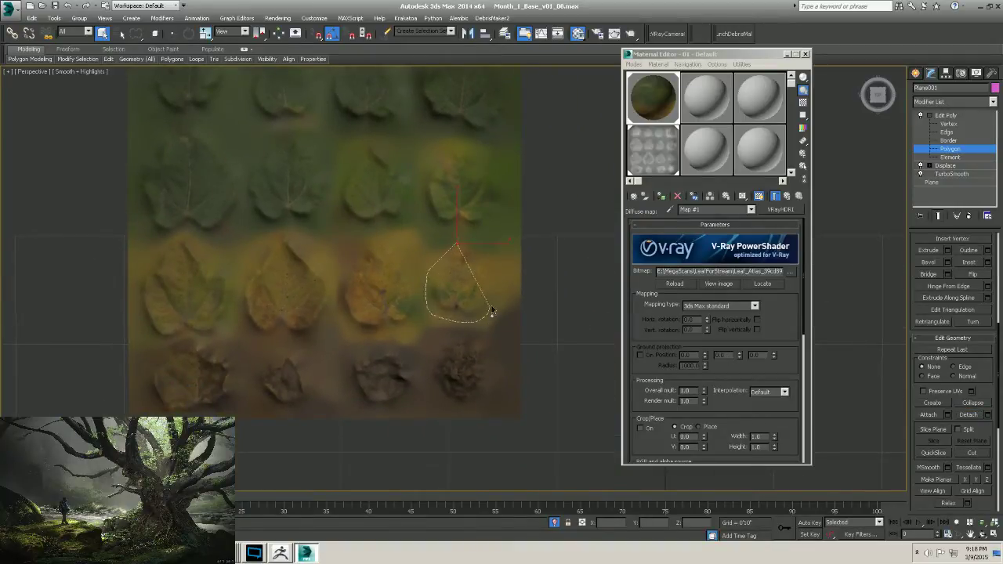
pyautogui.click(490, 282)
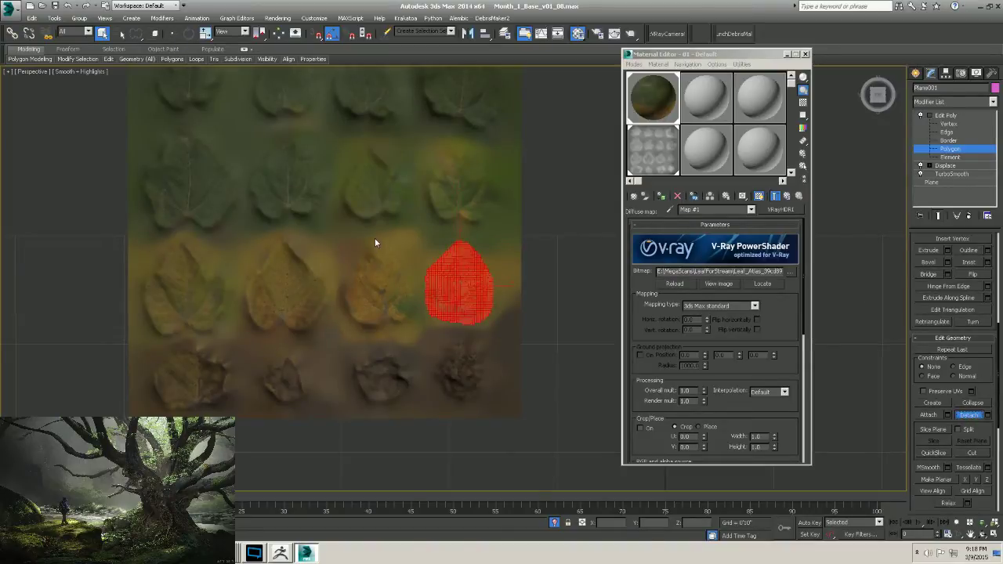
pyautogui.moveTo(378, 235); pyautogui.dragTo(345, 277)
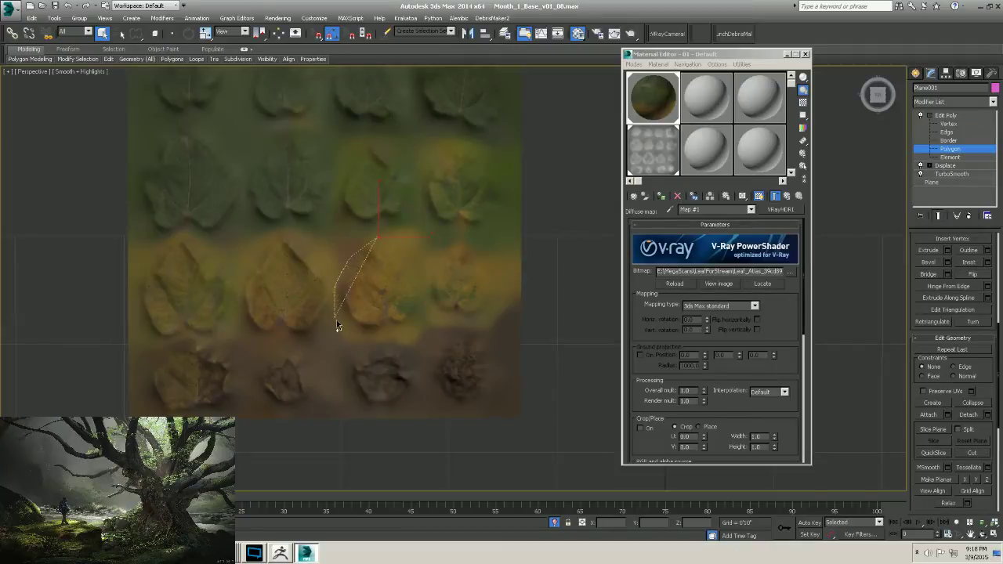
pyautogui.moveTo(337, 326)
pyautogui.mouseDown()
pyautogui.moveTo(365, 335)
pyautogui.moveTo(416, 328)
pyautogui.moveTo(417, 284)
pyautogui.moveTo(387, 239)
pyautogui.mouseUp()
pyautogui.click(970, 415)
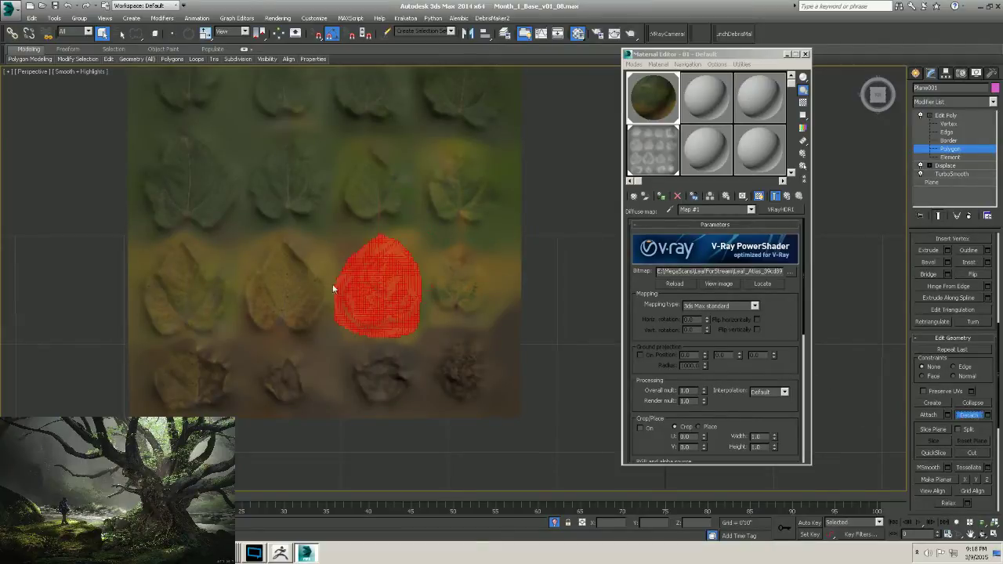
# Lasso the polygons around the second leaf in the yellow third row and detach them.
pyautogui.click(303, 257)
pyautogui.moveTo(335, 255); pyautogui.dragTo(388, 253, button='middle')
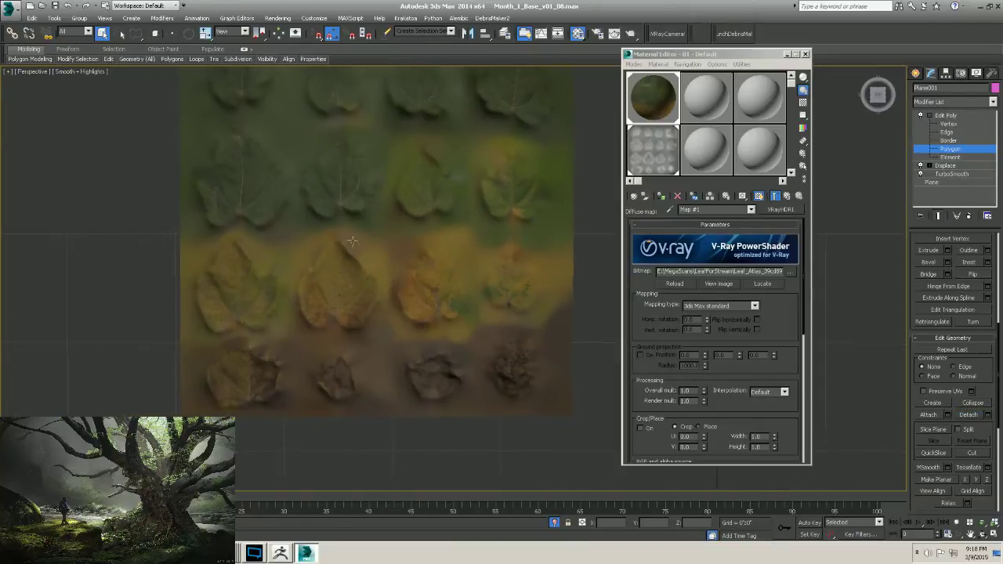
pyautogui.moveTo(290, 292)
pyautogui.mouseDown()
pyautogui.moveTo(300, 333)
pyautogui.moveTo(338, 343)
pyautogui.moveTo(388, 327)
pyautogui.moveTo(384, 269)
pyautogui.moveTo(333, 228)
pyautogui.mouseUp()
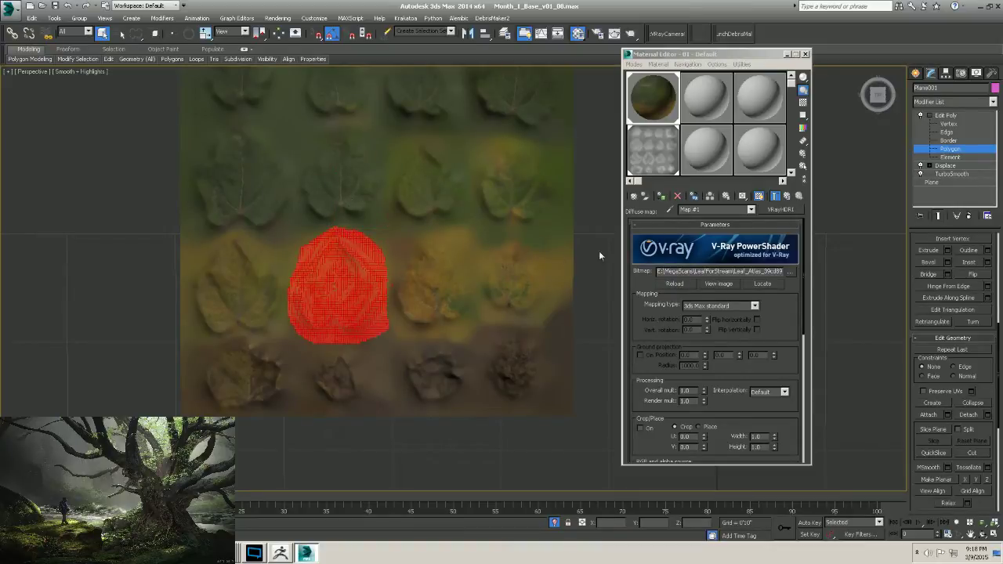
pyautogui.click(969, 414)
# Outline the first leaf of the yellow third row, redo the outline closer to the leaf, and detach its polygons.
pyautogui.moveTo(244, 248); pyautogui.dragTo(302, 246, button='middle')
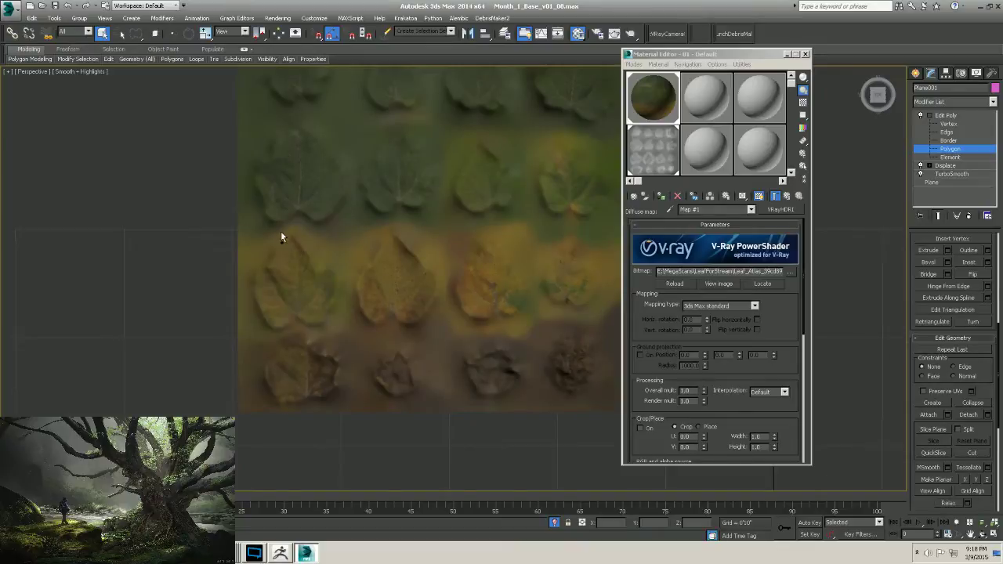
pyautogui.moveTo(246, 323)
pyautogui.mouseDown()
pyautogui.moveTo(270, 345)
pyautogui.moveTo(332, 335)
pyautogui.moveTo(350, 301)
pyautogui.moveTo(336, 262)
pyautogui.moveTo(307, 233)
pyautogui.moveTo(287, 231)
pyautogui.moveTo(330, 266)
pyautogui.mouseUp()
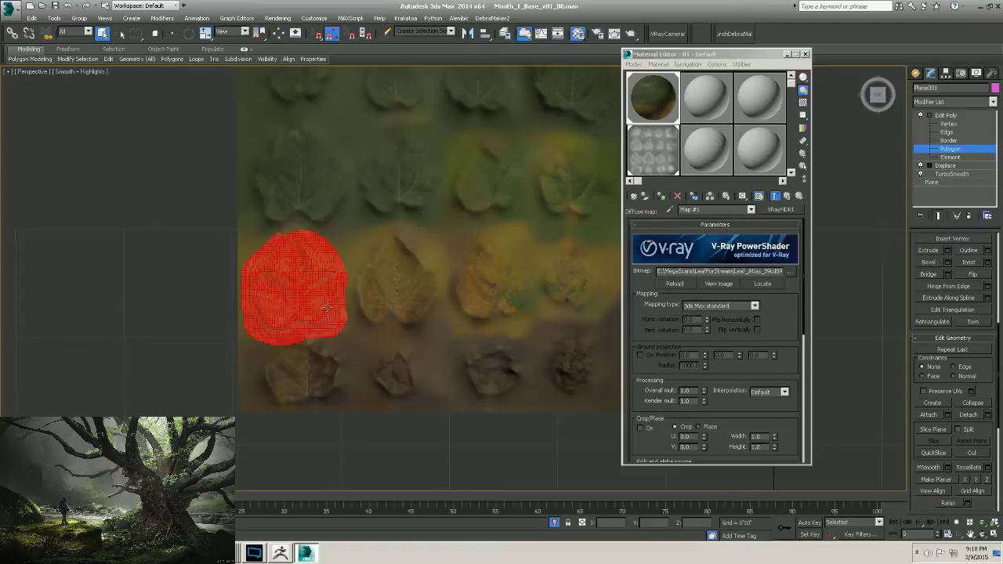
pyautogui.click(232, 255)
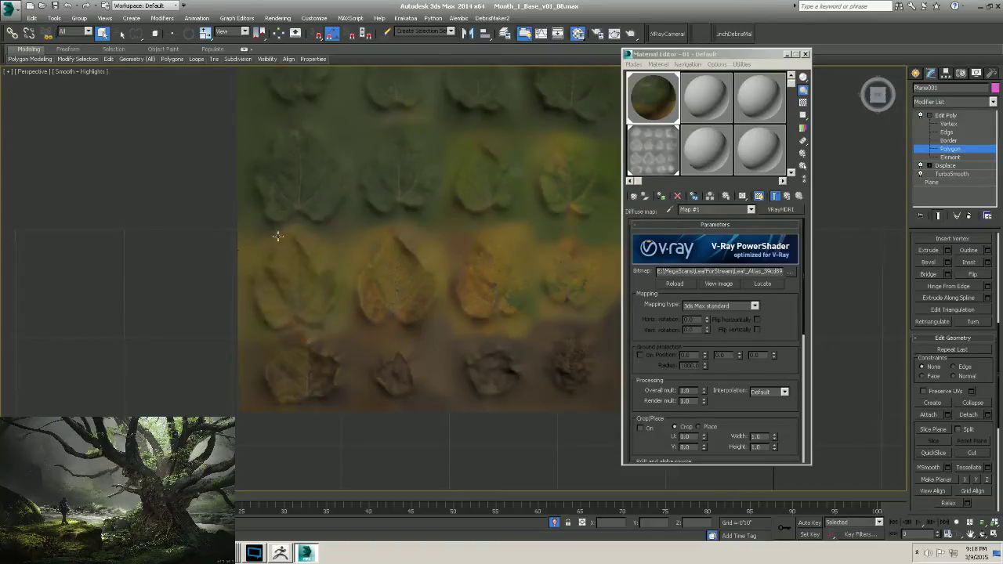
pyautogui.moveTo(252, 270)
pyautogui.mouseDown()
pyautogui.moveTo(248, 319)
pyautogui.moveTo(274, 335)
pyautogui.moveTo(318, 337)
pyautogui.moveTo(337, 318)
pyautogui.mouseUp()
pyautogui.moveTo(340, 269); pyautogui.dragTo(290, 229)
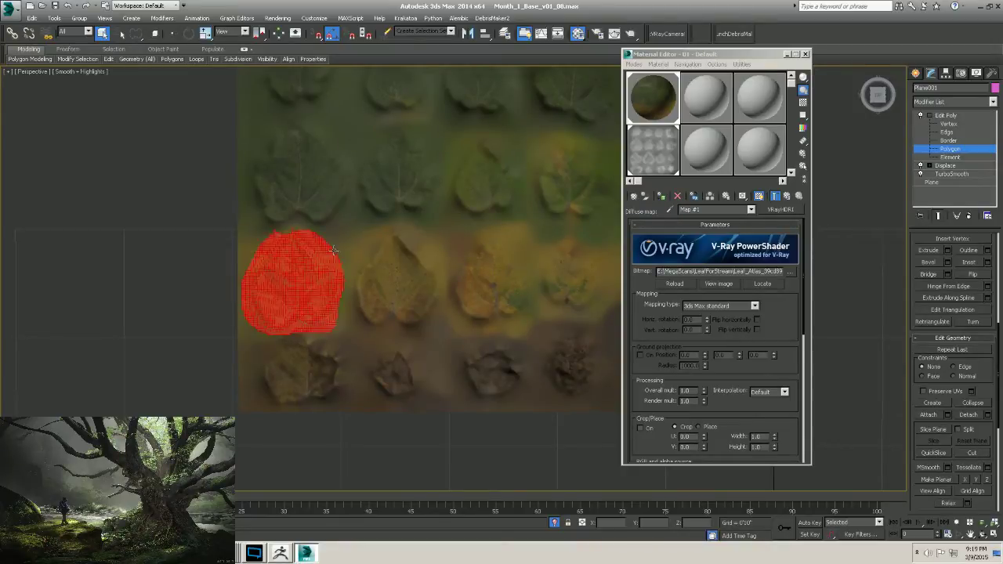
pyautogui.click(968, 415)
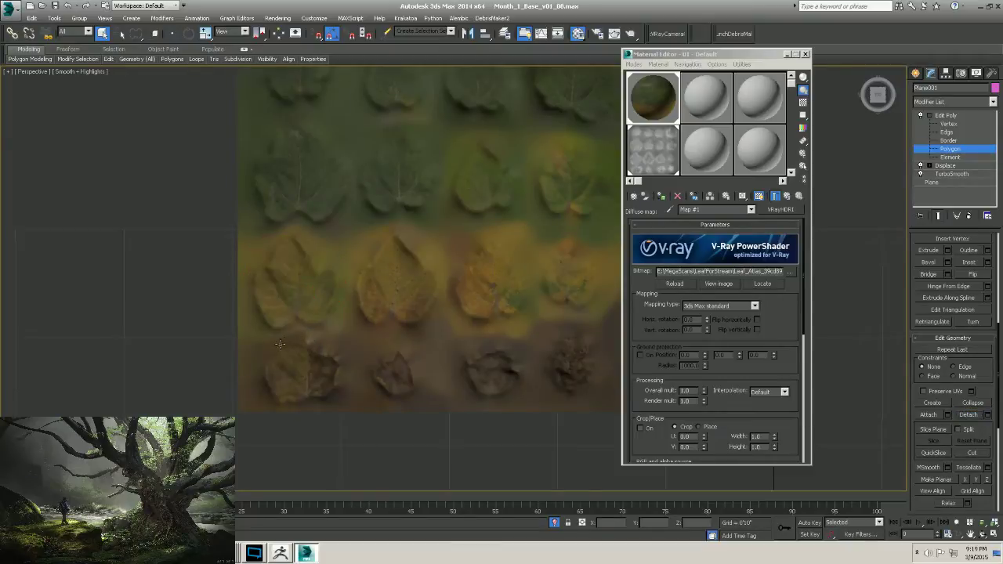
# Outline the first and second brown leaves of the lowest row one at a time and detach each one.
pyautogui.moveTo(298, 335)
pyautogui.mouseDown()
pyautogui.moveTo(257, 376)
pyautogui.moveTo(264, 402)
pyautogui.moveTo(291, 417)
pyautogui.moveTo(330, 411)
pyautogui.moveTo(347, 374)
pyautogui.moveTo(304, 335)
pyautogui.mouseUp()
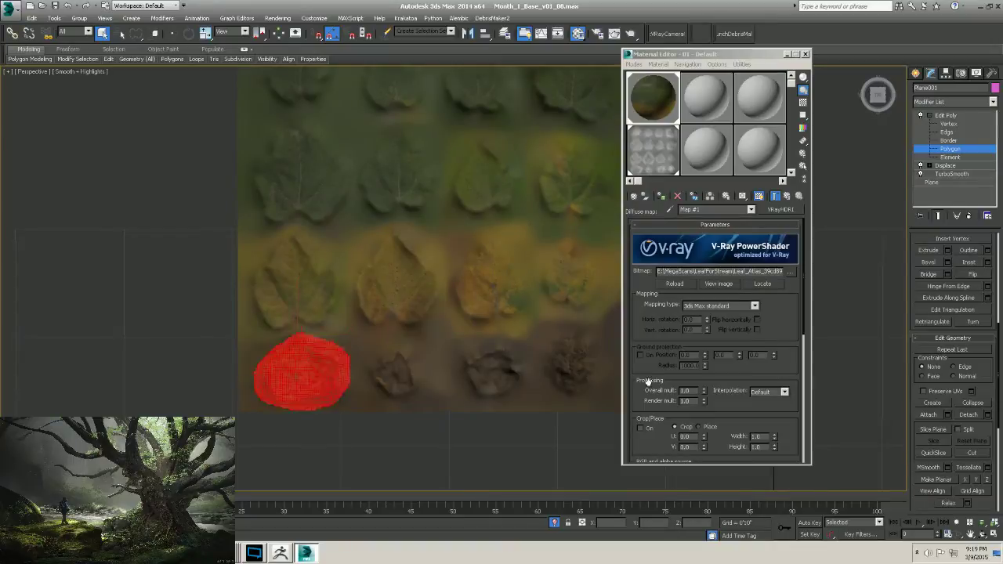
pyautogui.click(970, 415)
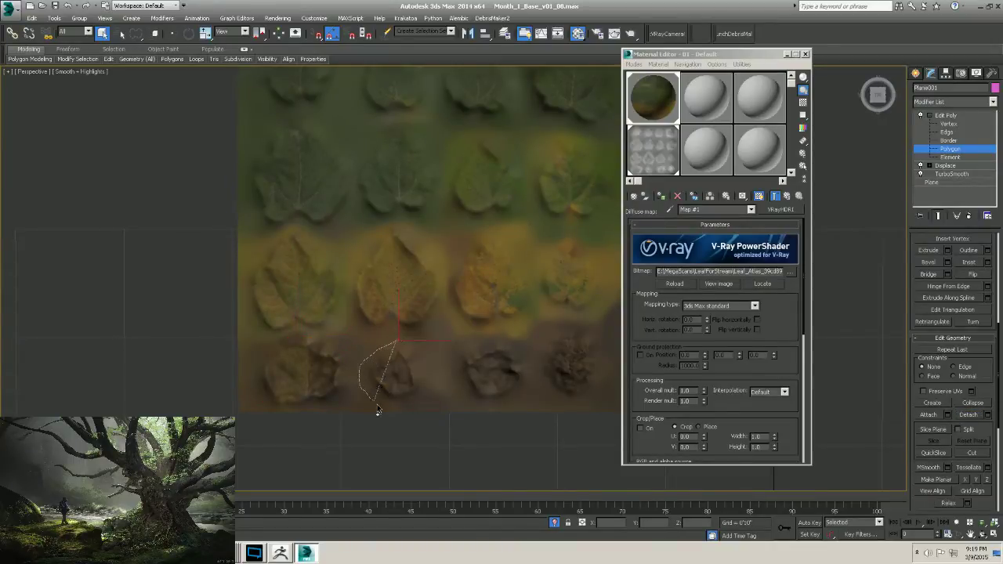
pyautogui.click(396, 349)
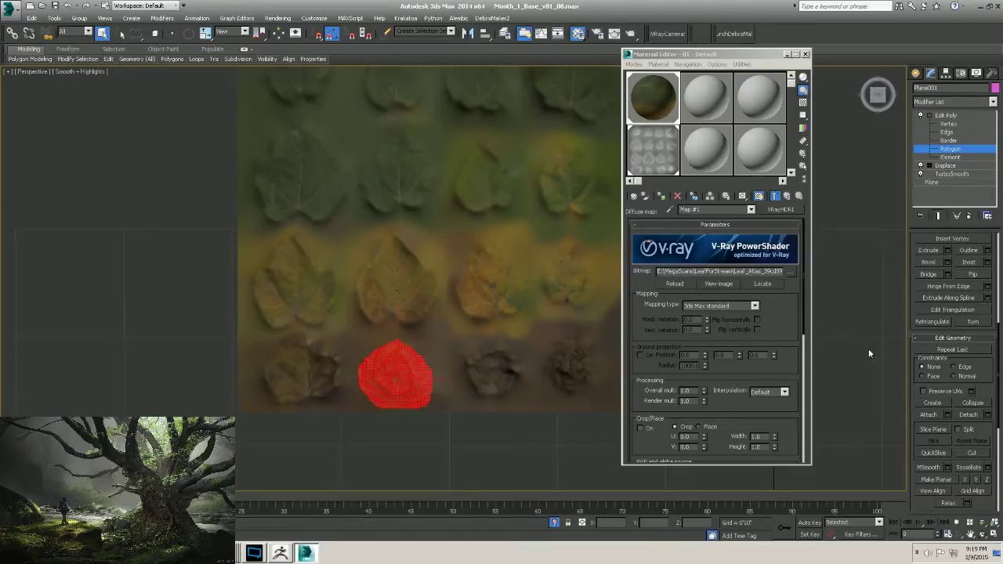
pyautogui.click(970, 415)
# Lasso the third and fourth brown leaves of the lowest row separately and detach each as its own piece.
pyautogui.moveTo(508, 371); pyautogui.dragTo(426, 347, button='middle')
pyautogui.moveTo(404, 317)
pyautogui.mouseDown()
pyautogui.moveTo(365, 365)
pyautogui.moveTo(392, 387)
pyautogui.moveTo(441, 387)
pyautogui.moveTo(439, 337)
pyautogui.moveTo(409, 316)
pyautogui.mouseUp()
pyautogui.click(969, 413)
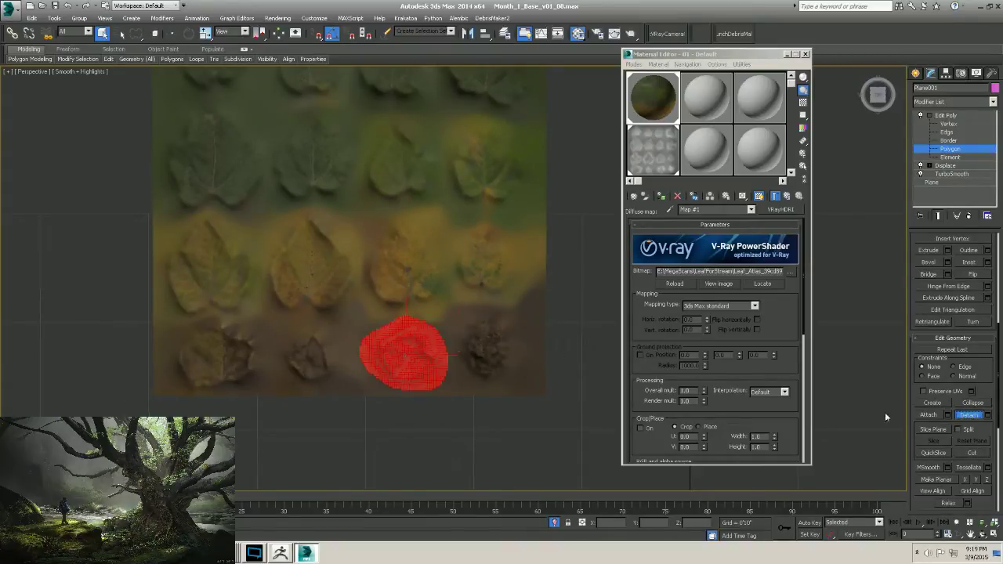
pyautogui.moveTo(484, 309)
pyautogui.mouseDown()
pyautogui.moveTo(454, 341)
pyautogui.moveTo(462, 384)
pyautogui.moveTo(521, 362)
pyautogui.moveTo(484, 310)
pyautogui.mouseUp()
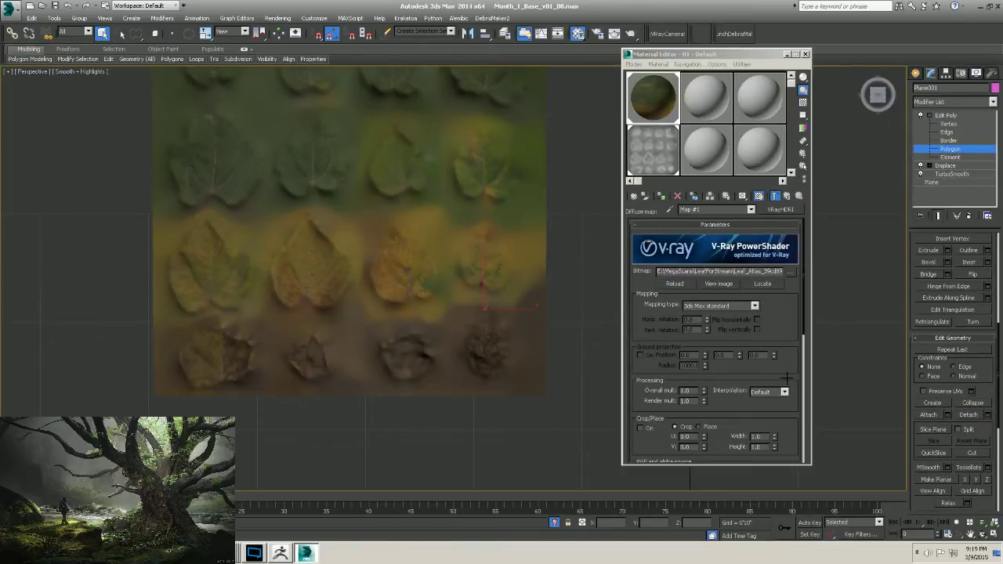
pyautogui.click(969, 414)
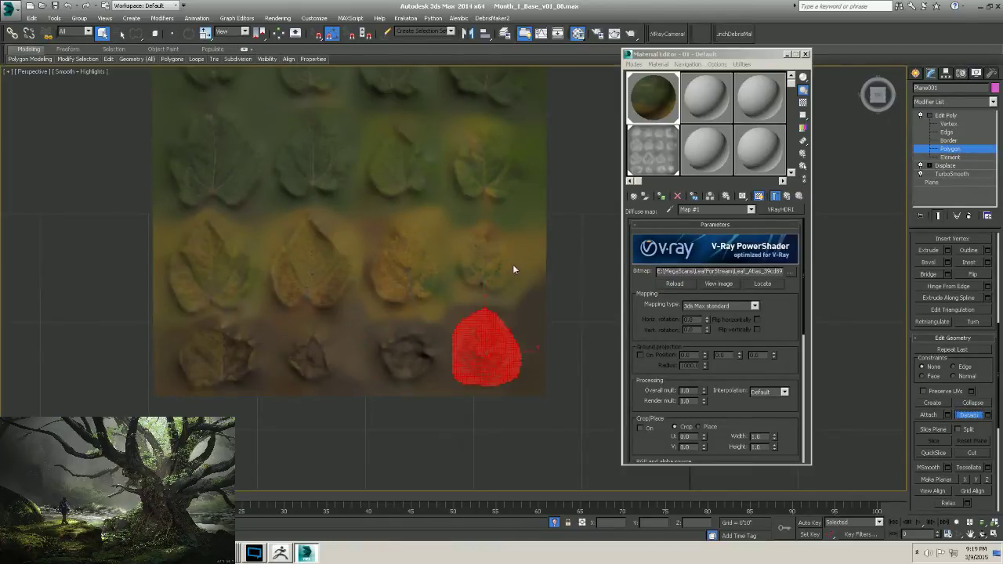
# Leave the Polygon sub-object level and collapse the Edit Poly entry in the plane's modifier stack.
pyautogui.scroll(1, 435, 243)
pyautogui.scroll(-5, 416, 279)
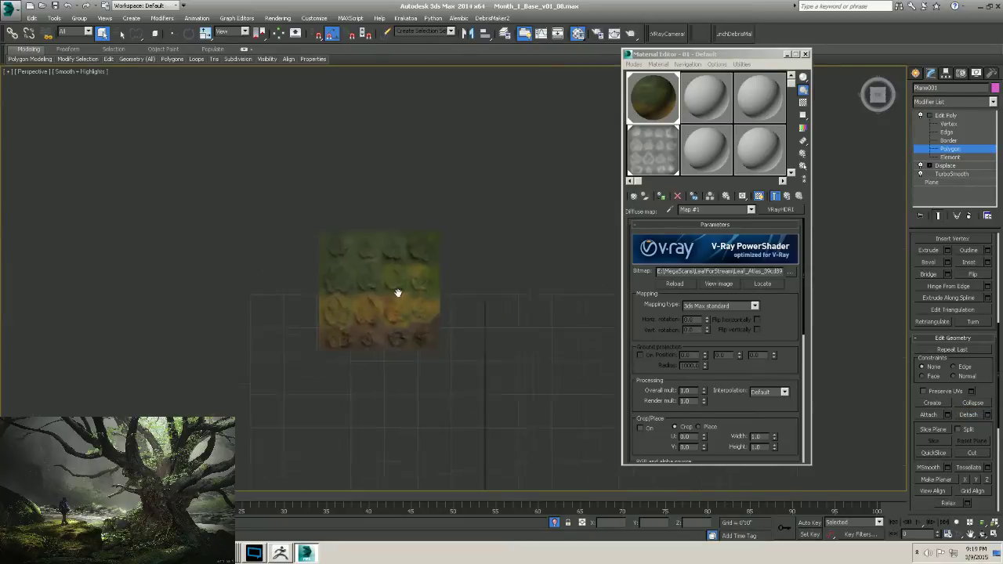
pyautogui.scroll(5, 398, 291)
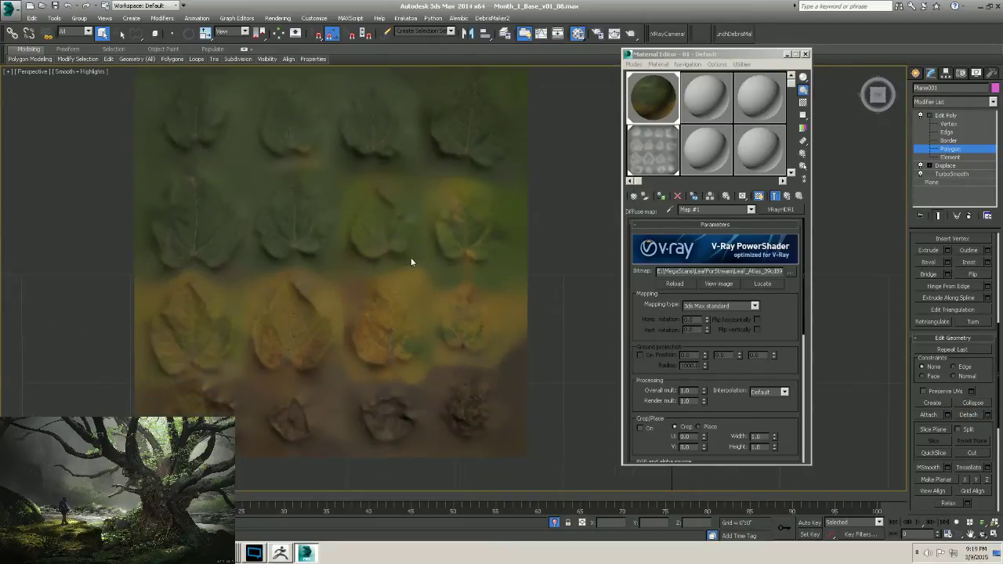
pyautogui.scroll(-3, 388, 287)
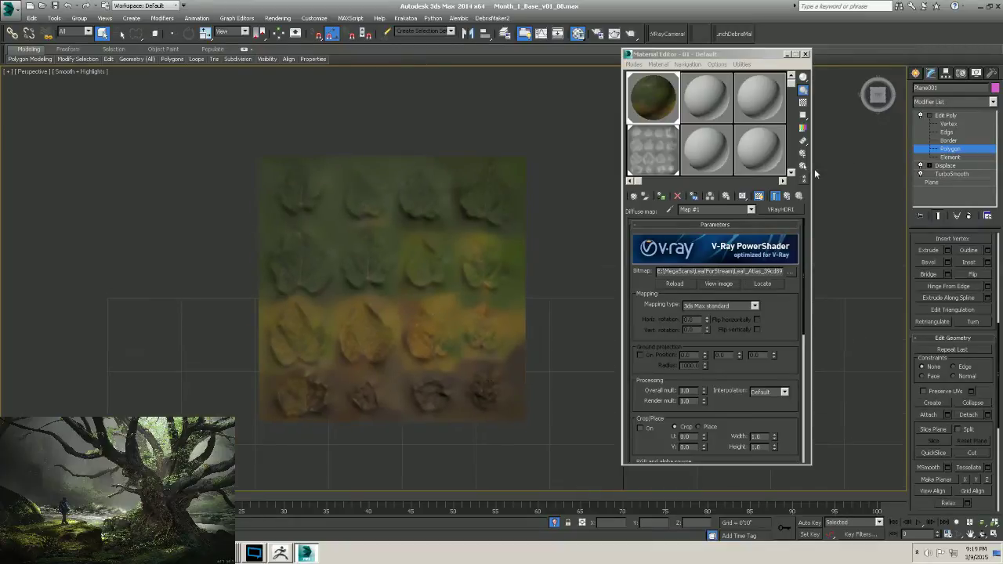
pyautogui.click(953, 115)
pyautogui.click(928, 116)
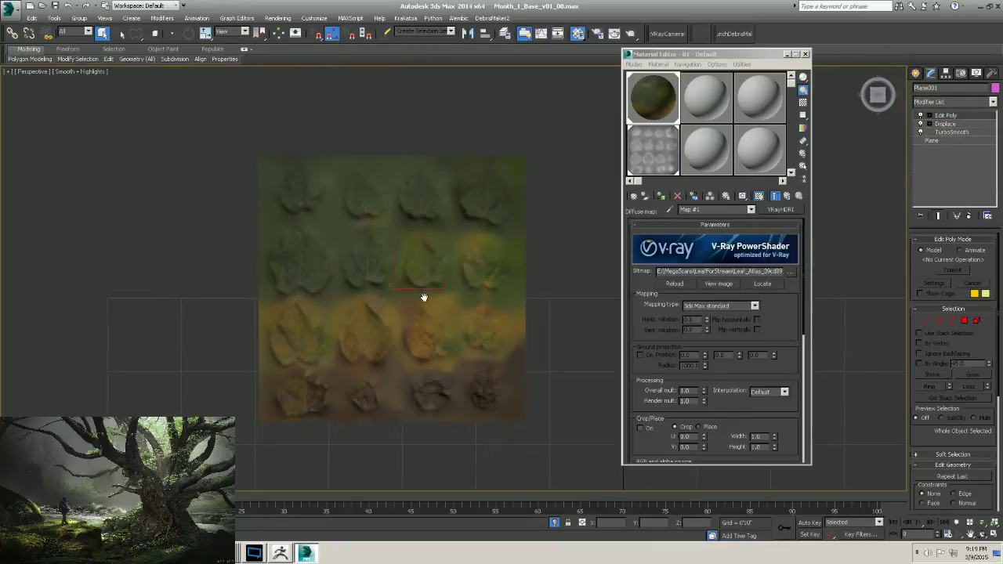
# Hide the remaining leaf plane temporarily and examine the detached leaves' shape and relief from an angled view.
pyautogui.moveTo(423, 297); pyautogui.dragTo(425, 280, button='middle')
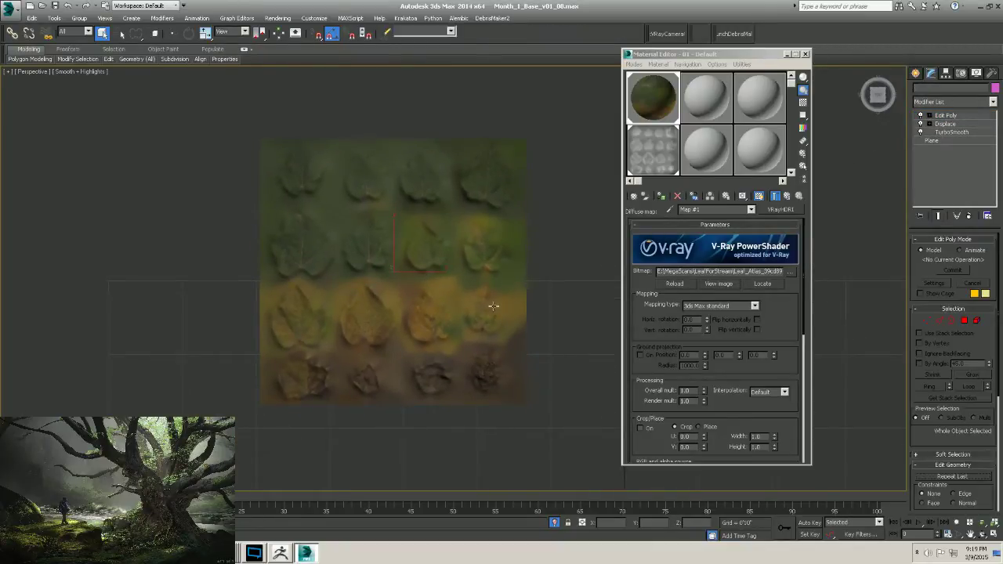
pyautogui.keyDown('alt'); pyautogui.moveTo(500, 319); pyautogui.dragTo(460, 266, button='middle'); pyautogui.keyUp('alt')
pyautogui.rightClick(499, 261)
pyautogui.click(522, 231)
pyautogui.scroll(5, 523, 293)
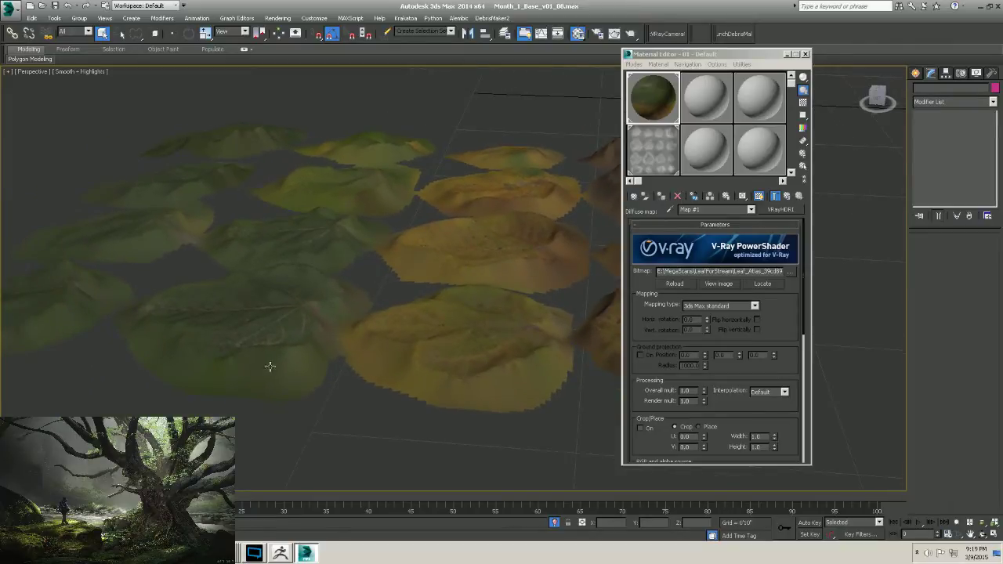
pyautogui.keyDown('alt'); pyautogui.moveTo(269, 365); pyautogui.dragTo(328, 306, button='middle'); pyautogui.keyUp('alt')
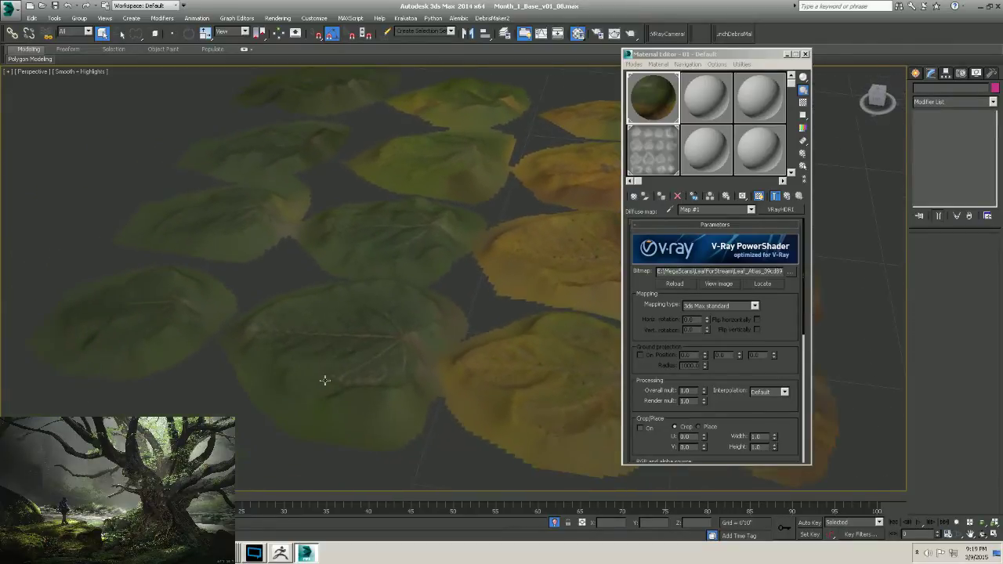
pyautogui.keyDown('alt'); pyautogui.moveTo(327, 381); pyautogui.dragTo(423, 350, button='middle'); pyautogui.keyUp('alt')
pyautogui.click(423, 351)
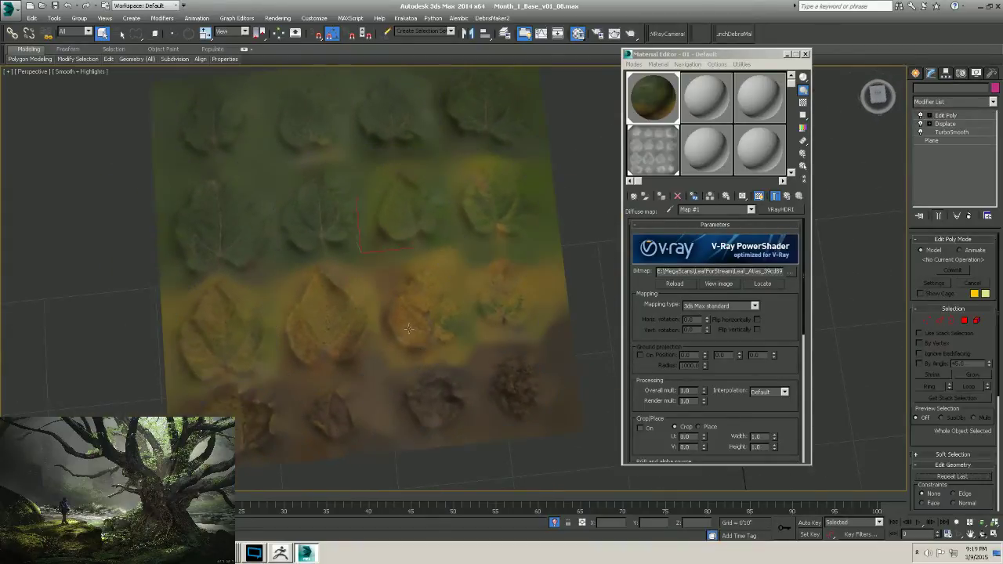
# Delete the leftover leaf plane so only the detached leaves remain, and save the scene.
pyautogui.moveTo(425, 303); pyautogui.dragTo(410, 310, button='middle')
pyautogui.click(537, 257)
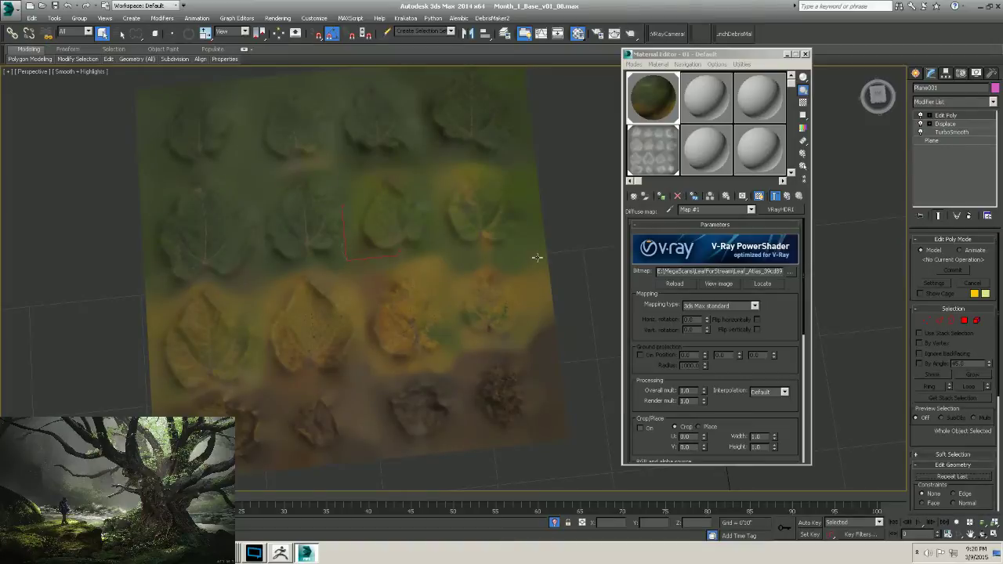
pyautogui.press('Delete')
pyautogui.keyDown('alt'); pyautogui.moveTo(537, 258); pyautogui.dragTo(470, 329, button='middle'); pyautogui.keyUp('alt')
pyautogui.click(10, 11)
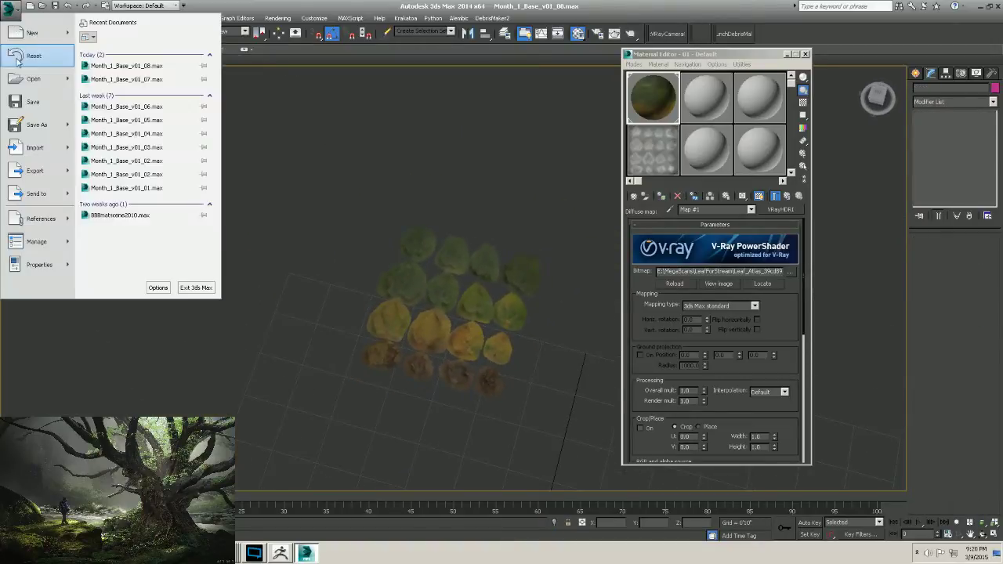
pyautogui.click(35, 106)
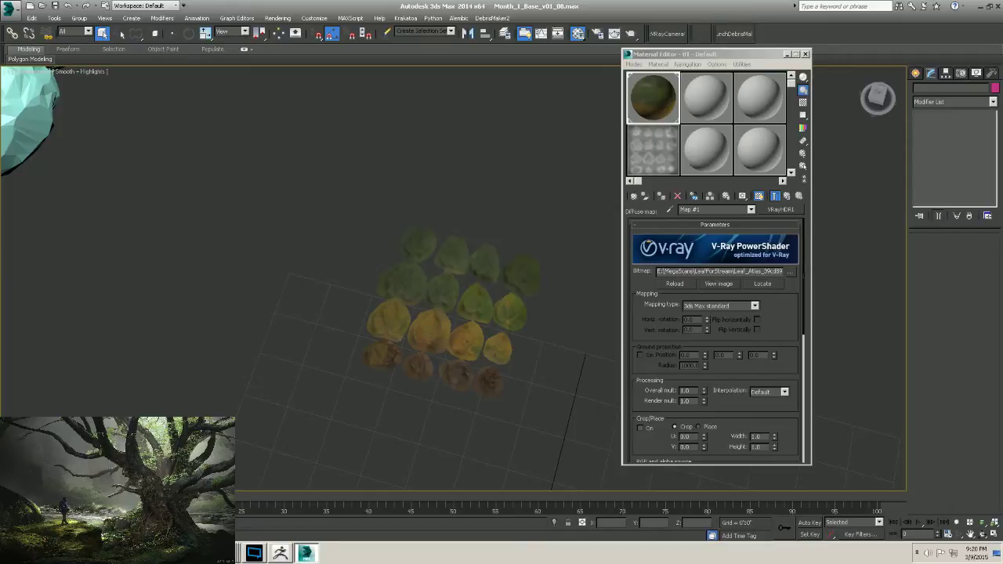
# Close the Material Editor and examine the sixteen detached leaves from several distances and angles.
pyautogui.moveTo(497, 329); pyautogui.dragTo(455, 346, button='middle')
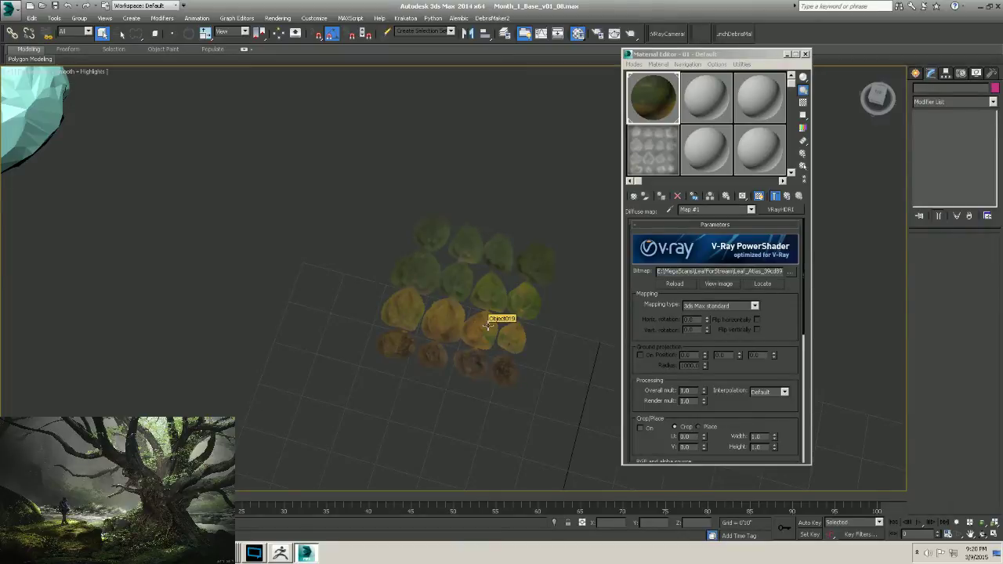
pyautogui.scroll(-8, 427, 266)
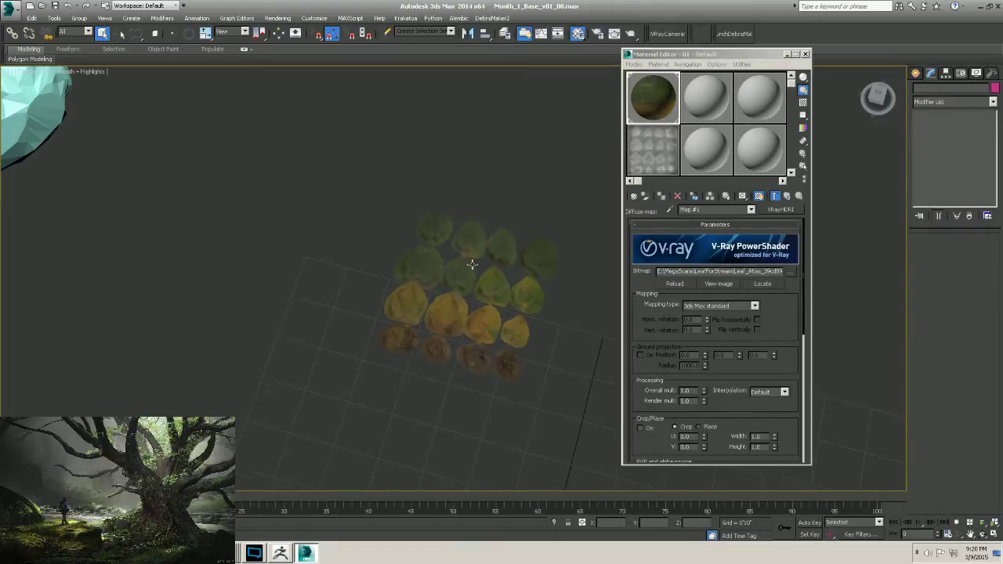
pyautogui.moveTo(424, 263); pyautogui.dragTo(436, 351, button='middle')
pyautogui.scroll(7, 478, 344)
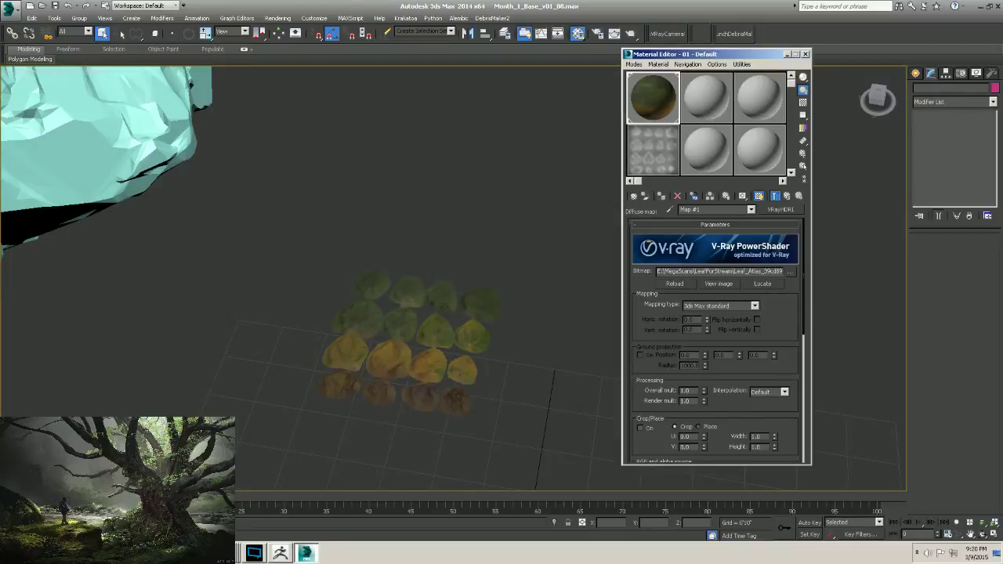
pyautogui.click(805, 54)
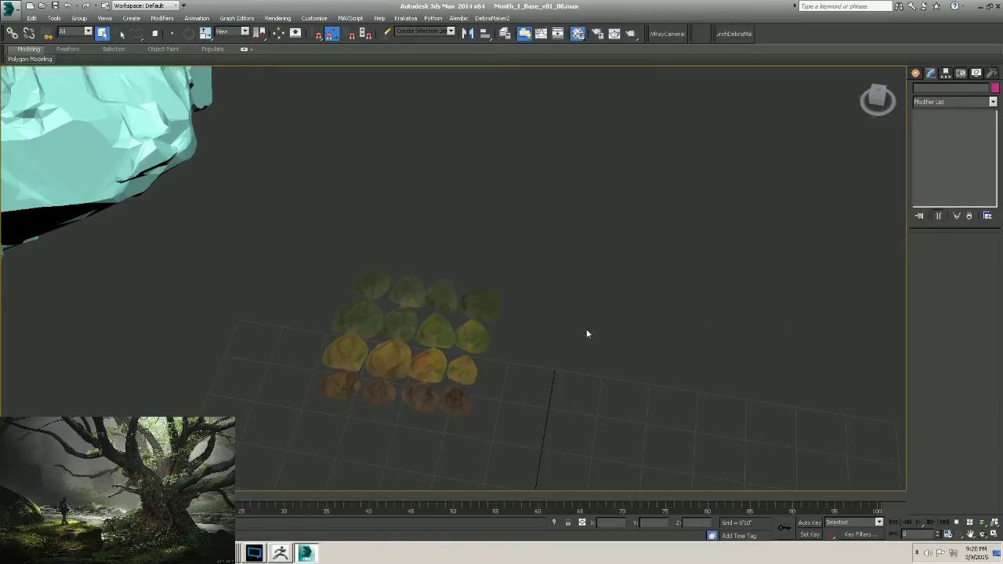
pyautogui.moveTo(586, 334); pyautogui.dragTo(632, 313, button='middle')
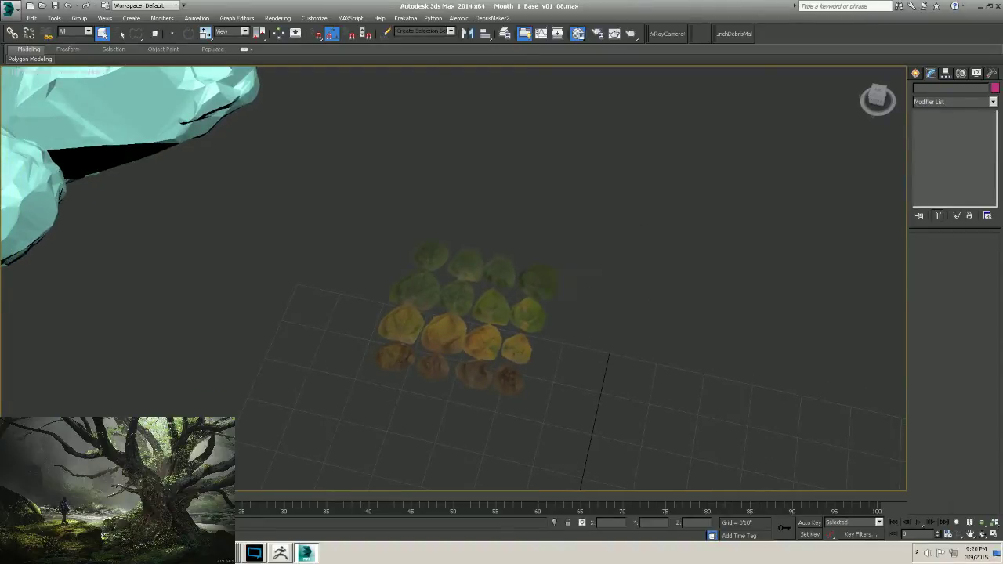
pyautogui.click(701, 39)
pyautogui.click(705, 38)
pyautogui.moveTo(471, 294); pyautogui.dragTo(515, 275, button='middle')
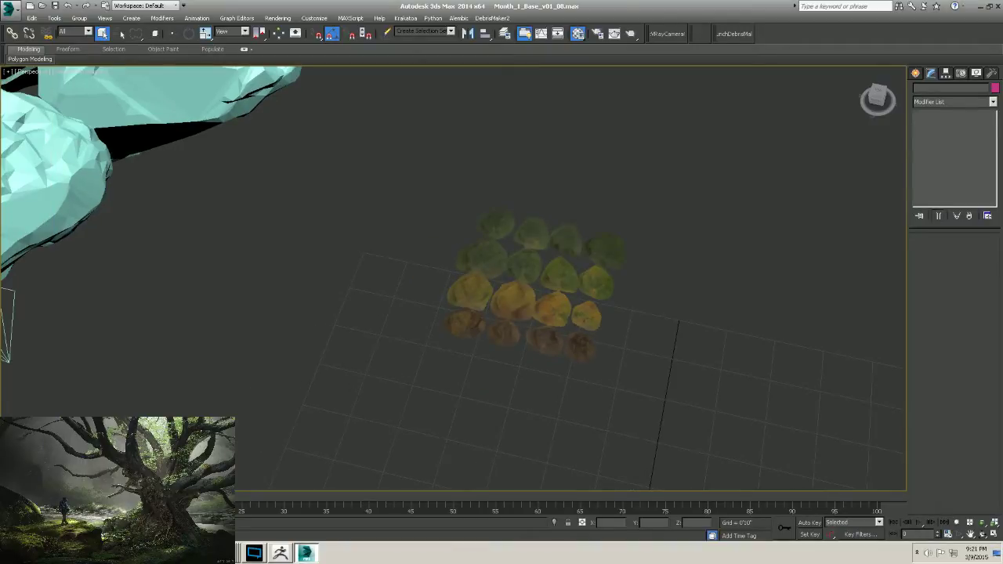
pyautogui.keyDown('alt'); pyautogui.moveTo(661, 275); pyautogui.dragTo(519, 286, button='middle'); pyautogui.keyUp('alt')
pyautogui.scroll(5, 519, 286)
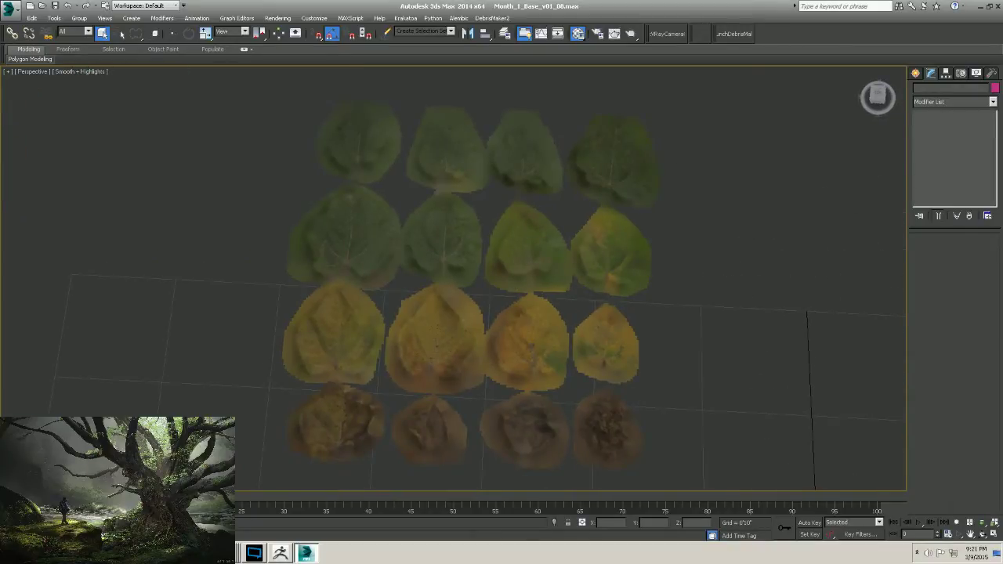
# Reopen the Material Editor, go up to the leaf's parent material and rename it LeafFront.
pyautogui.press('m')
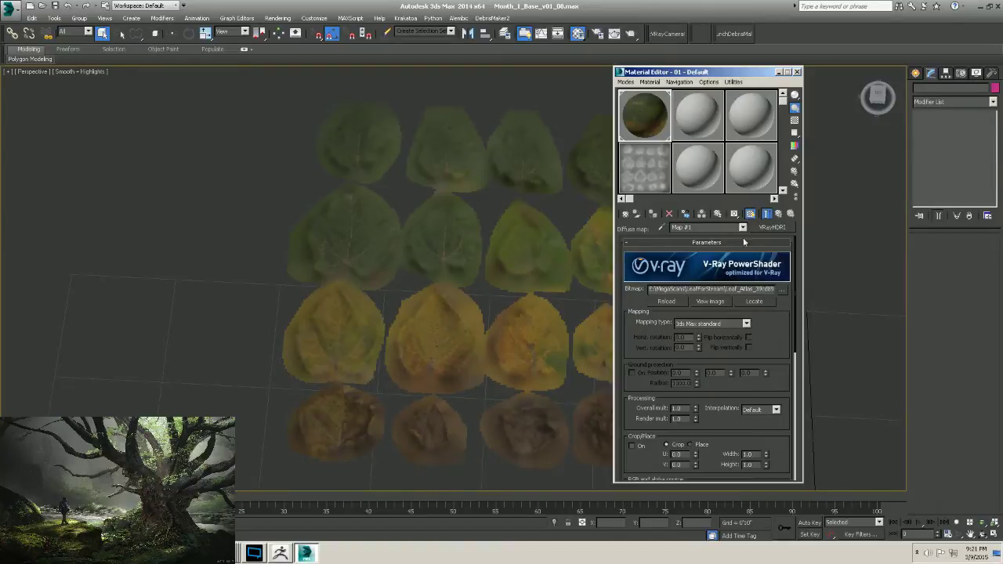
pyautogui.click(779, 213)
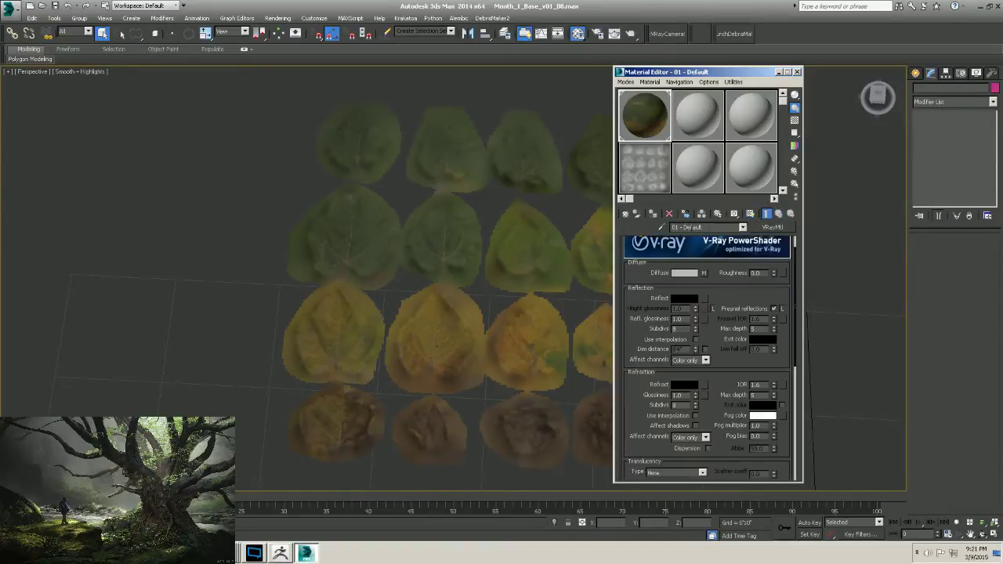
pyautogui.click(686, 227)
pyautogui.write('Leaf')
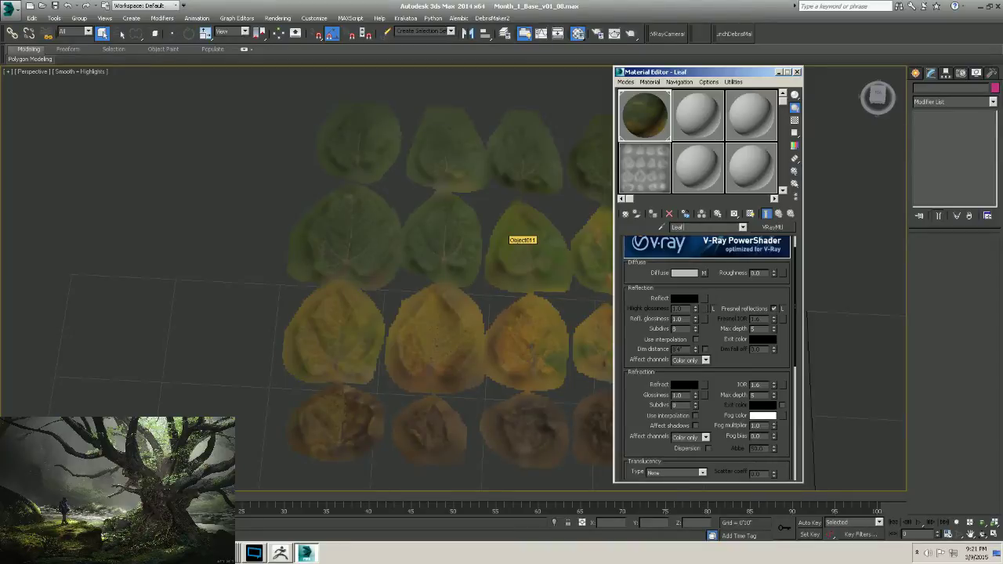
pyautogui.write('Front')
pyautogui.moveTo(681, 71); pyautogui.dragTo(712, 71)
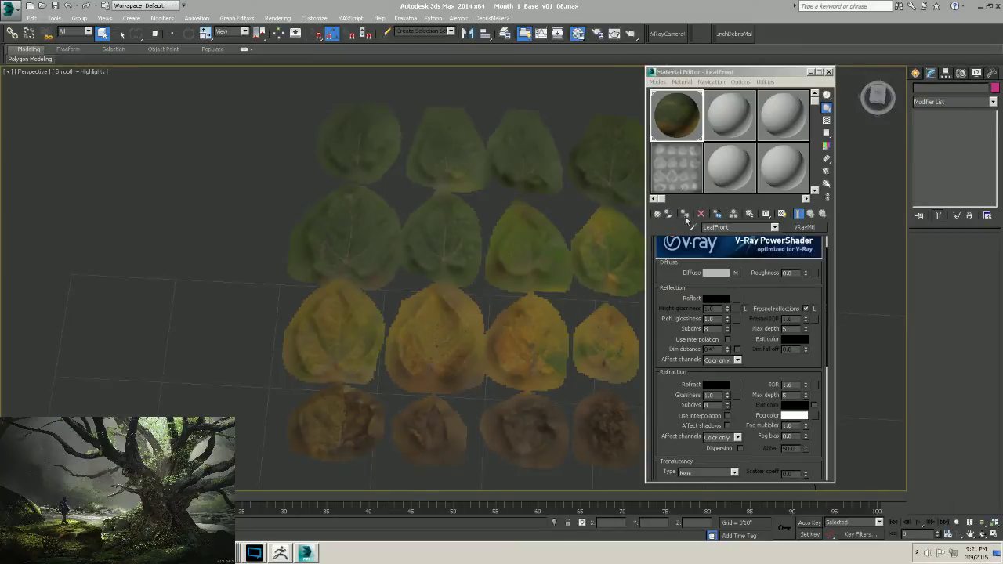
# Open LeafFront's diffuse map and review its colour space and inverse gamma settings.
pyautogui.click(740, 275)
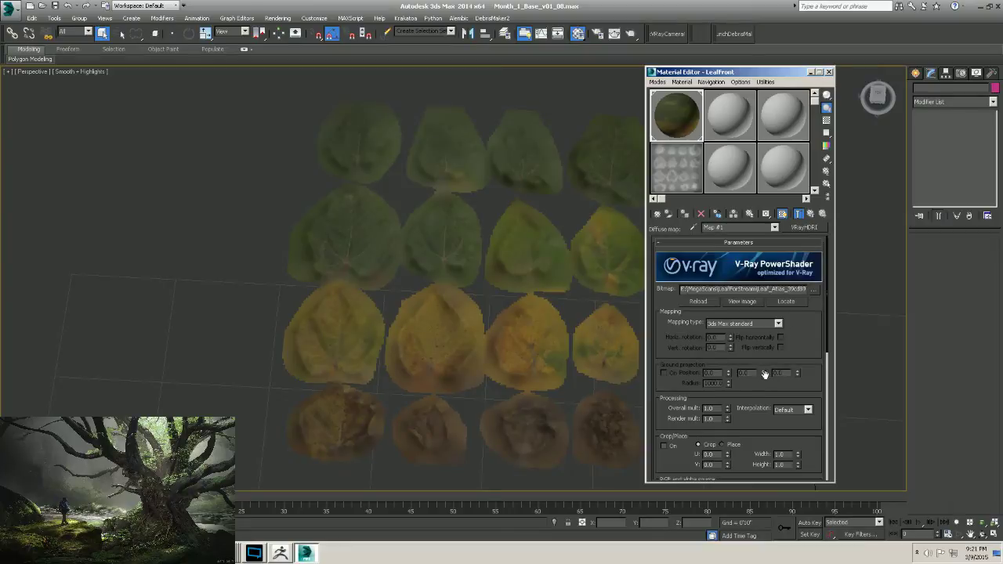
pyautogui.scroll(-6, 688, 389)
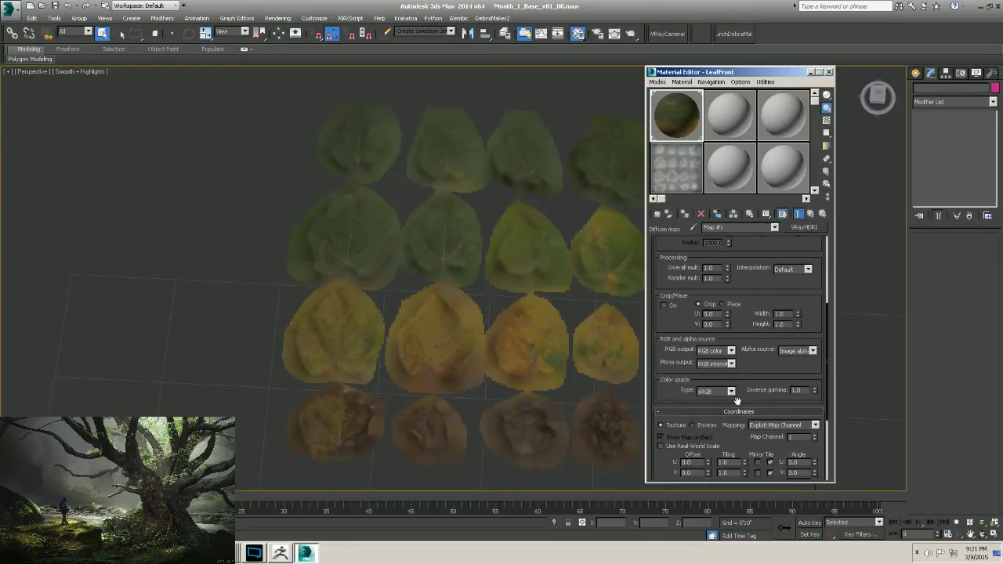
pyautogui.scroll(-1, 768, 384)
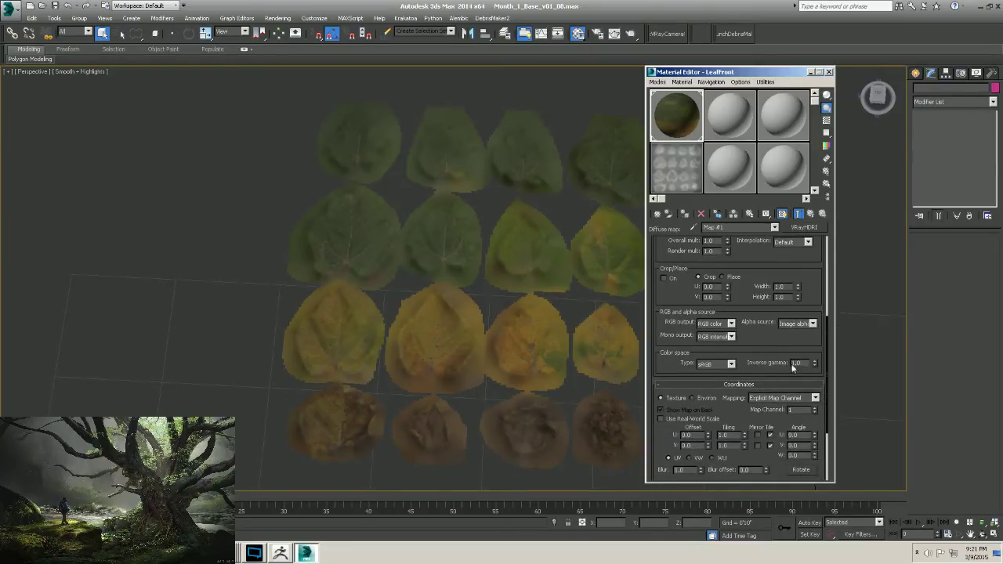
pyautogui.doubleClick(798, 363)
pyautogui.scroll(1, 772, 319)
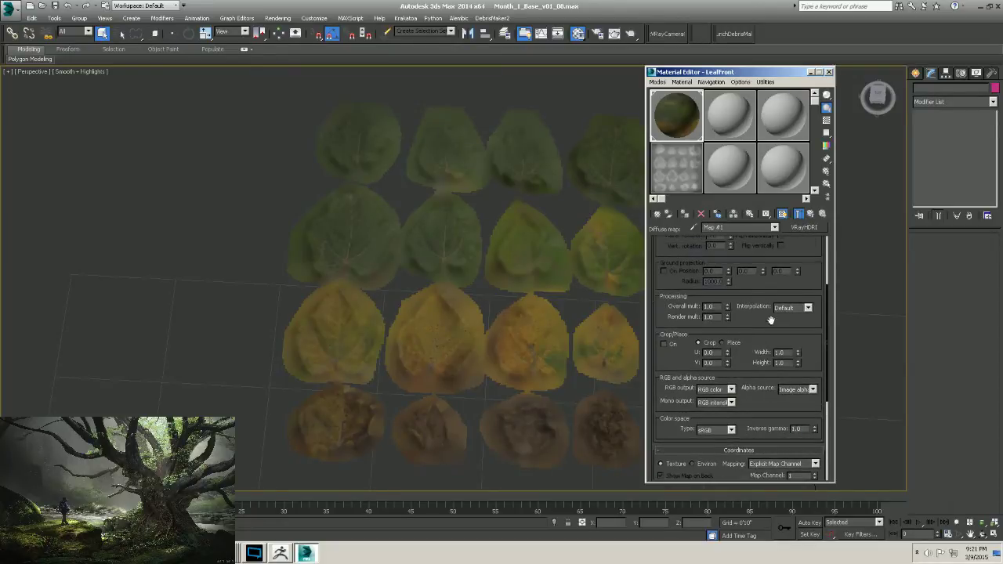
pyautogui.scroll(-1, 767, 311)
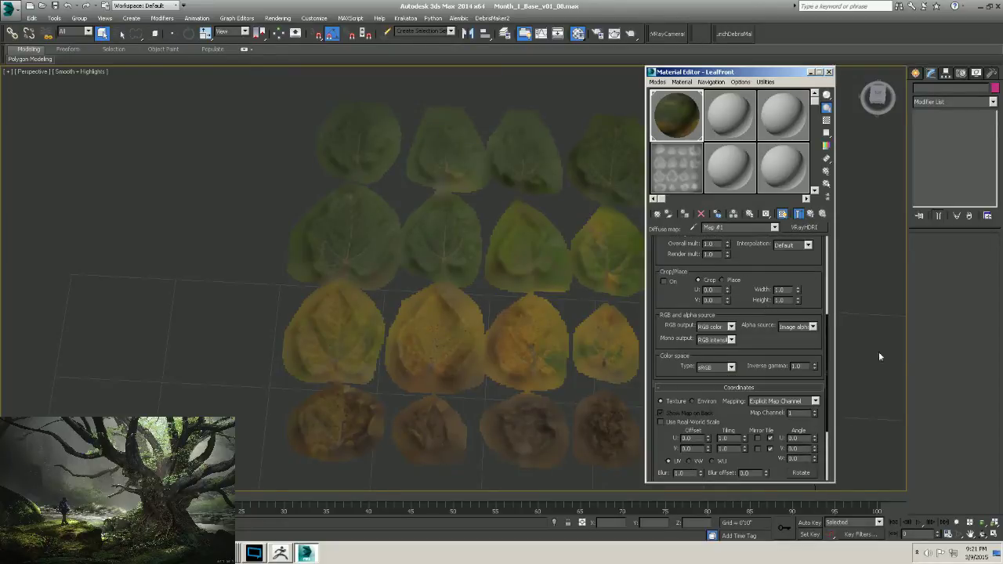
# Try Inverse gamma as the diffuse map's colour space type, and return it to sRGB.
pyautogui.click(732, 366)
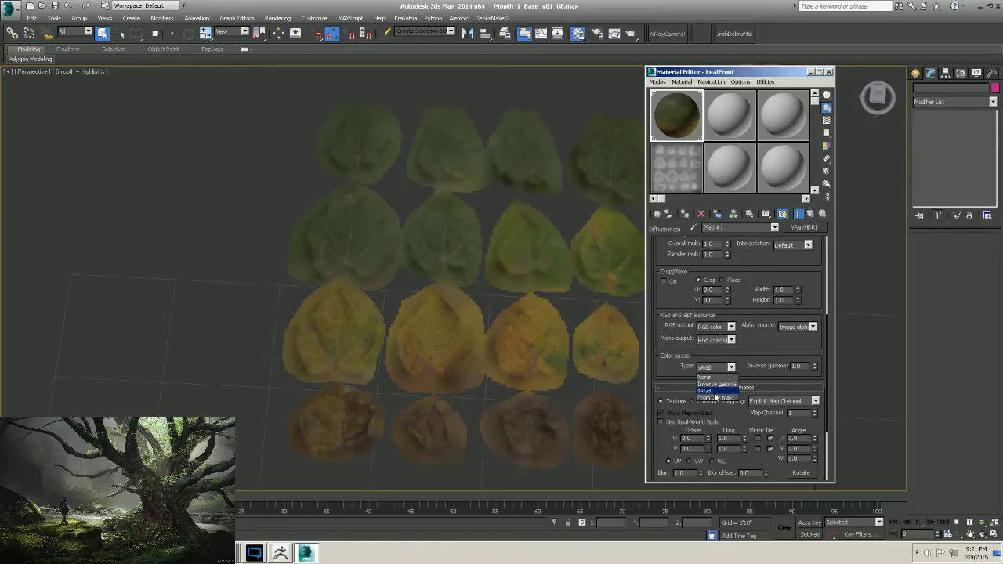
pyautogui.click(717, 384)
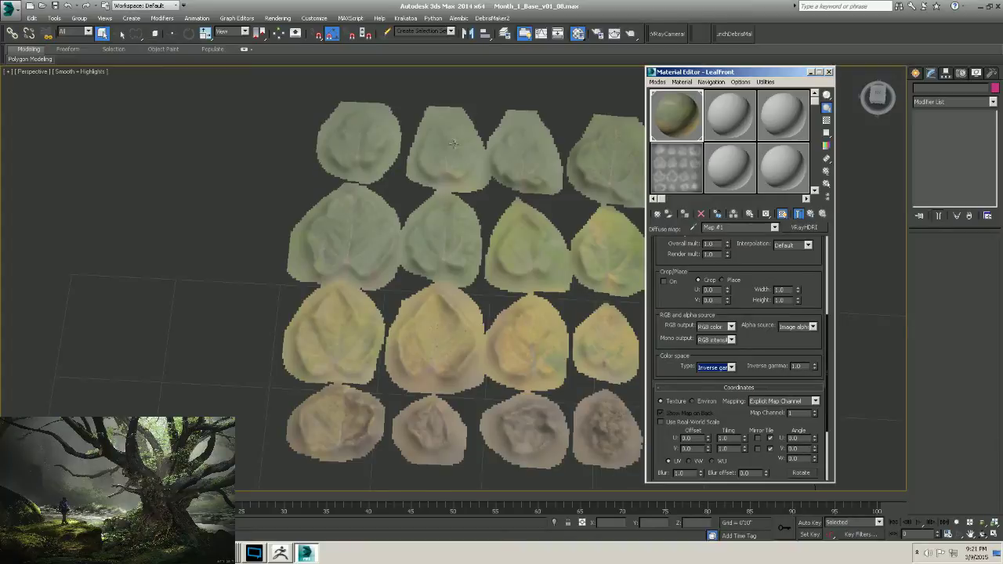
pyautogui.click(731, 367)
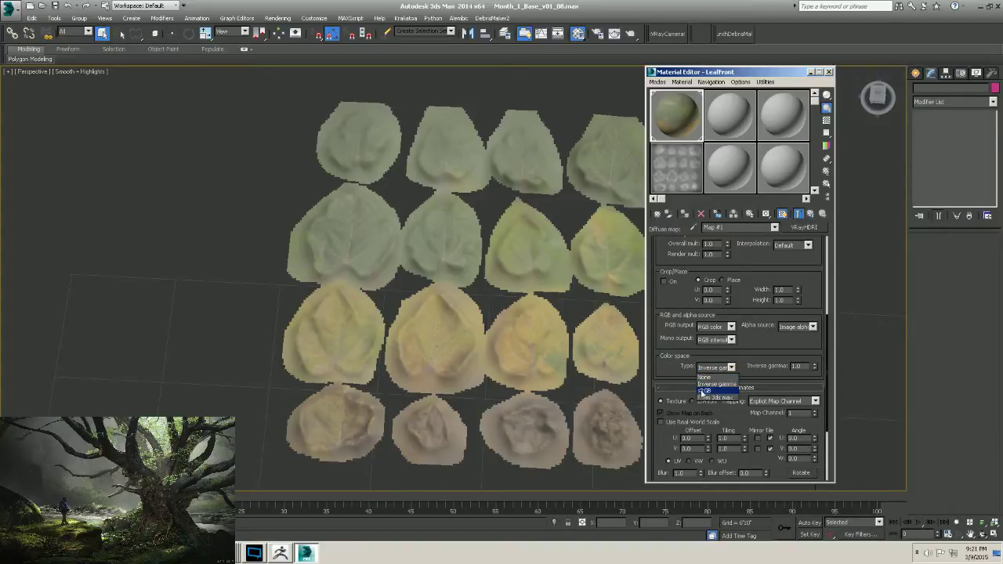
pyautogui.click(704, 391)
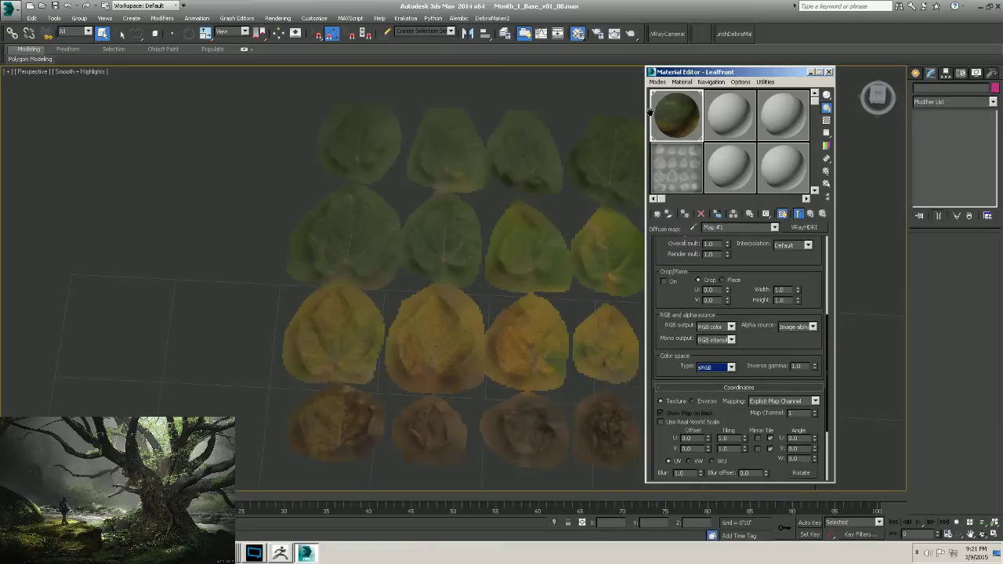
# Rename the diffuse map DiffuseLeaf and go back to the LeafFront material.
pyautogui.moveTo(503, 243); pyautogui.dragTo(479, 228, button='middle')
pyautogui.click(815, 217)
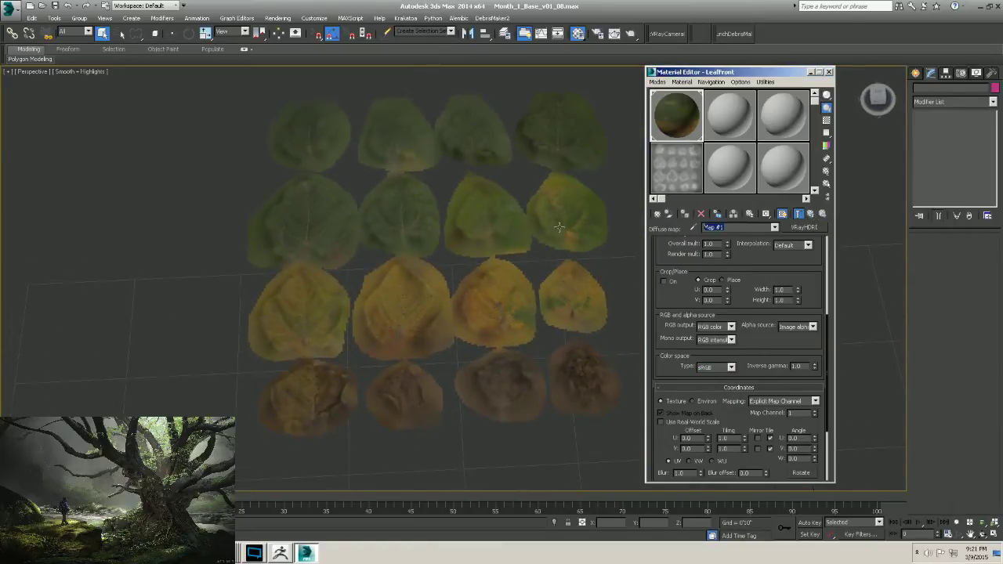
pyautogui.write('di')
pyautogui.click(811, 214)
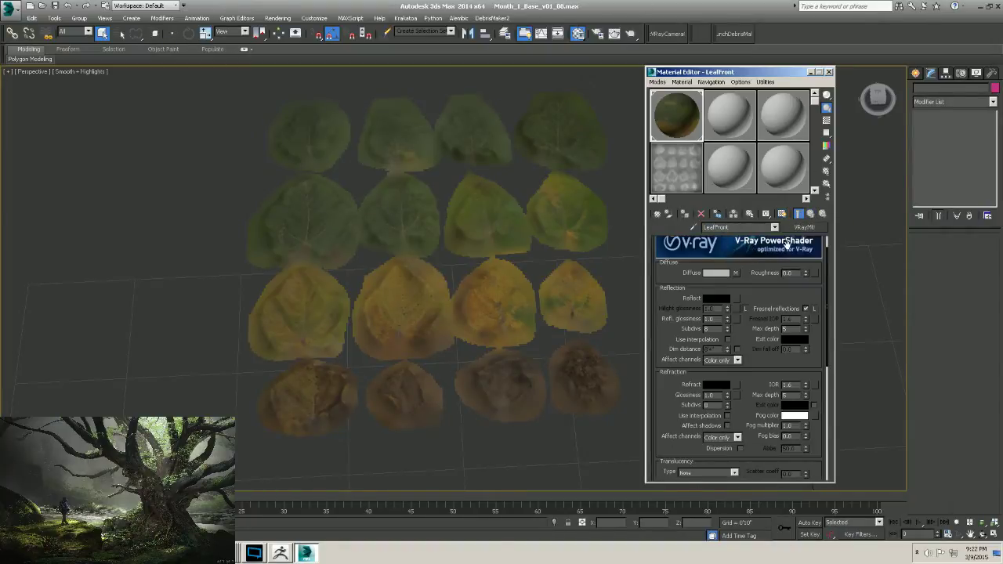
# Set LeafFront's reflection colour to a near-white with a value of 245.
pyautogui.scroll(-1, 752, 285)
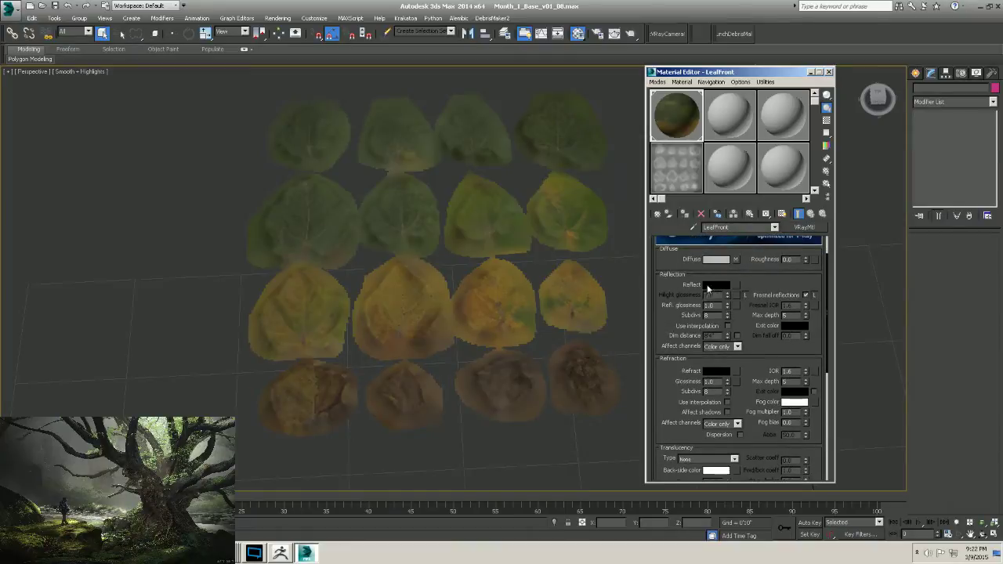
pyautogui.moveTo(420, 257); pyautogui.dragTo(369, 291, button='middle')
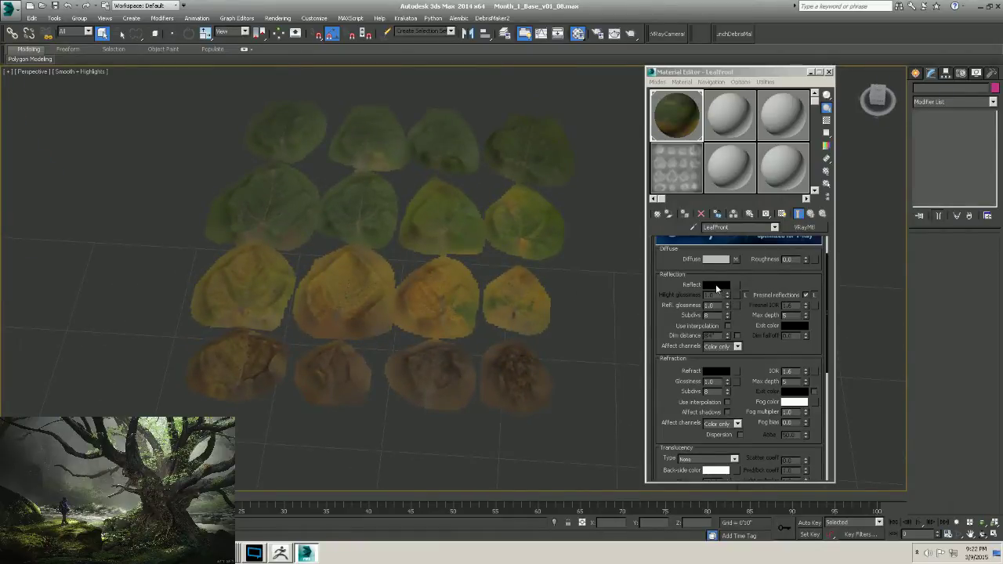
pyautogui.moveTo(682, 73); pyautogui.dragTo(699, 72)
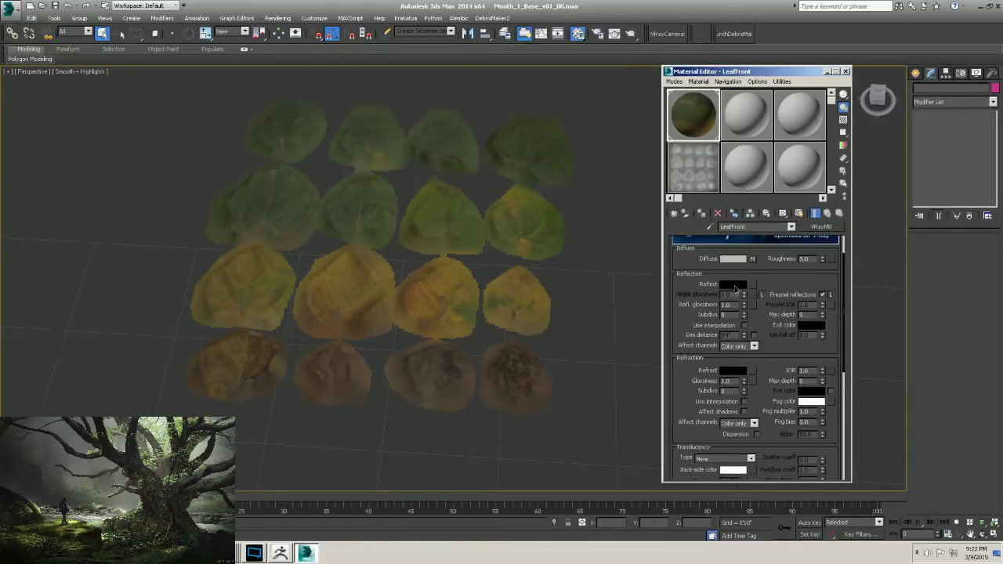
pyautogui.click(733, 285)
pyautogui.moveTo(330, 116); pyautogui.dragTo(404, 120)
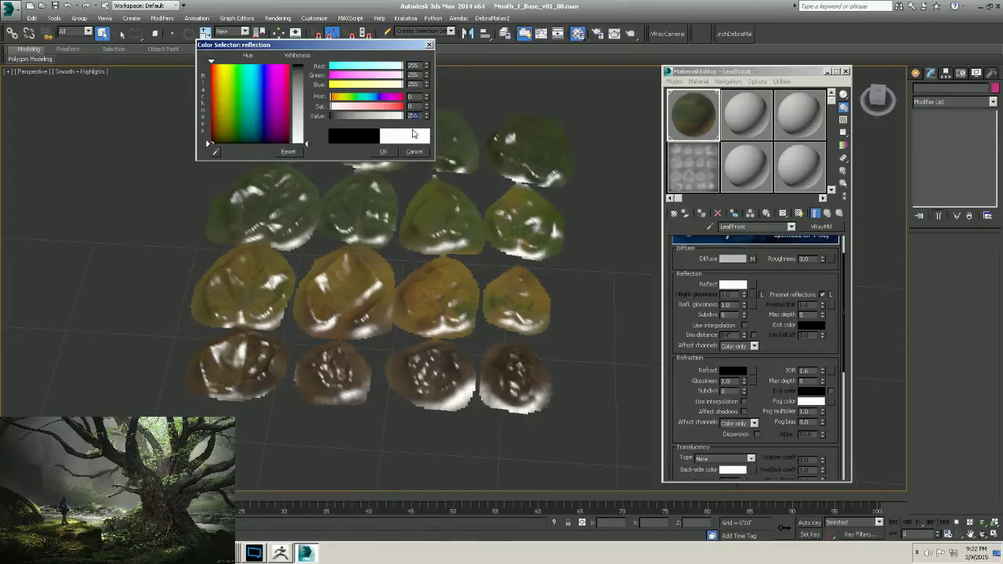
pyautogui.write('24')
pyautogui.press('Return')
pyautogui.click(381, 151)
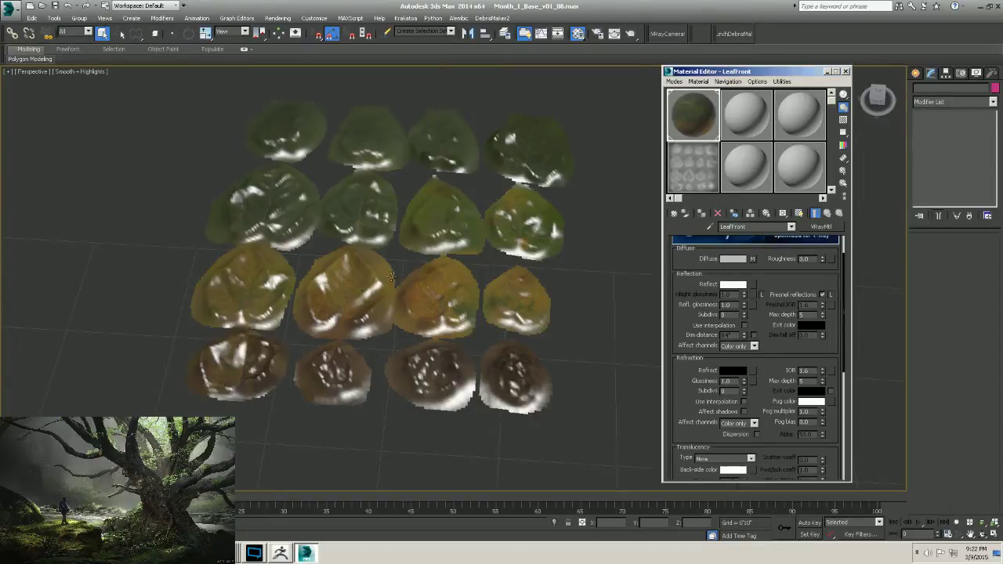
# Inspect the highlights on the leaves from a lower angle and recheck the reflection colour's value.
pyautogui.keyDown('alt'); pyautogui.moveTo(391, 276); pyautogui.dragTo(431, 314, button='middle'); pyautogui.keyUp('alt')
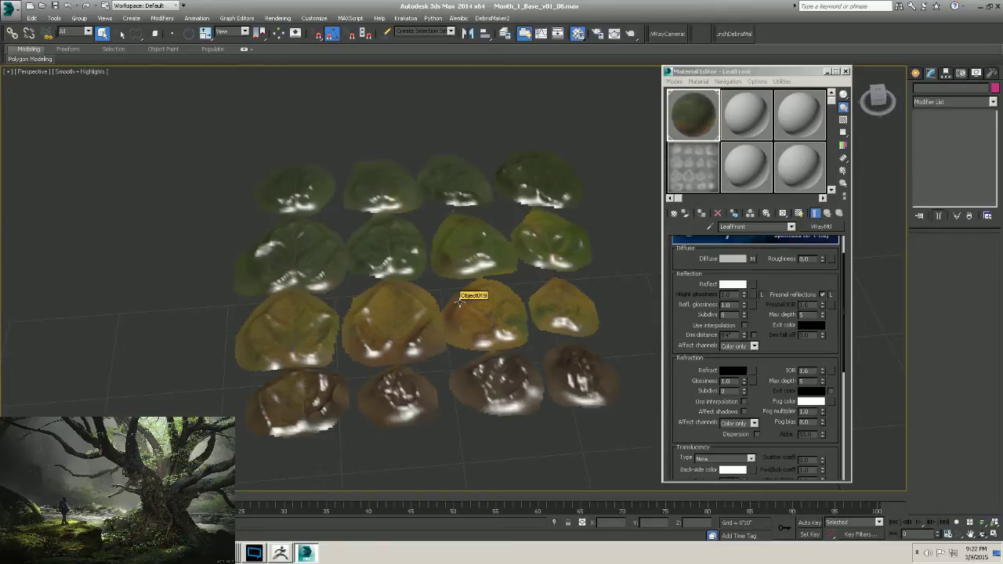
pyautogui.click(733, 285)
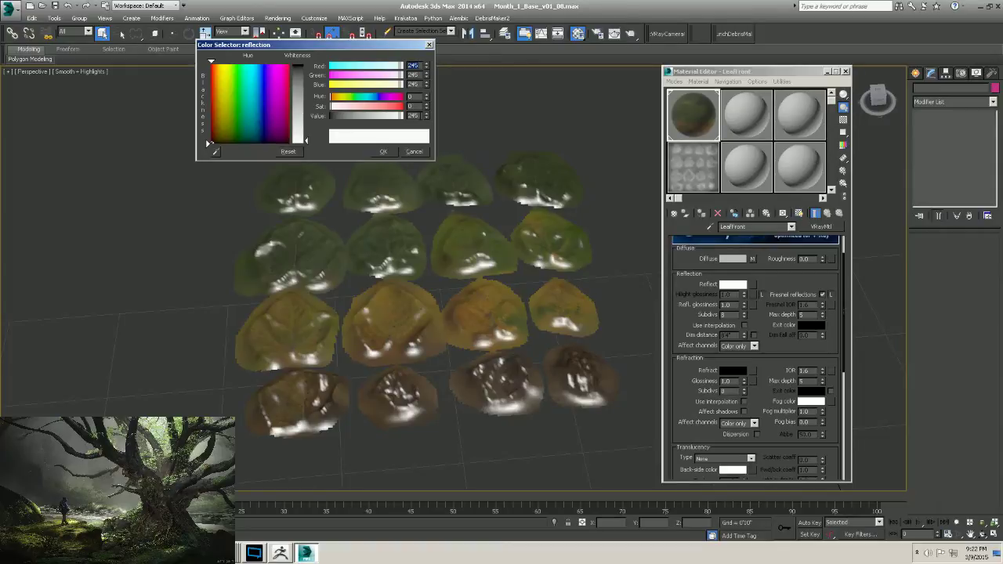
pyautogui.moveTo(421, 116); pyautogui.dragTo(408, 135)
pyautogui.click(430, 45)
# Copy the DiffuseLeaf map into LeafFront's reflection glossiness slot.
pyautogui.moveTo(756, 313); pyautogui.dragTo(756, 302)
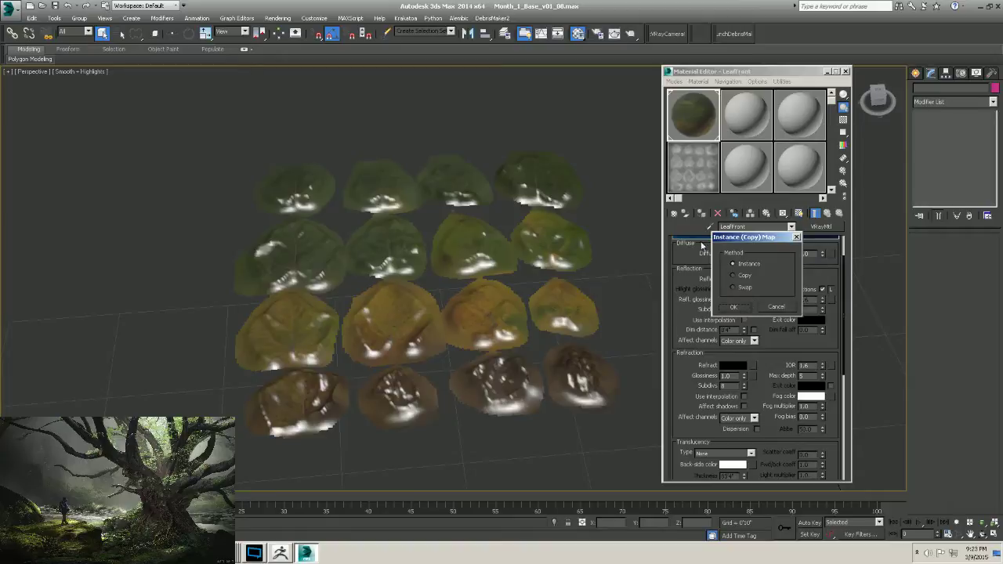
pyautogui.click(743, 289)
pyautogui.click(734, 307)
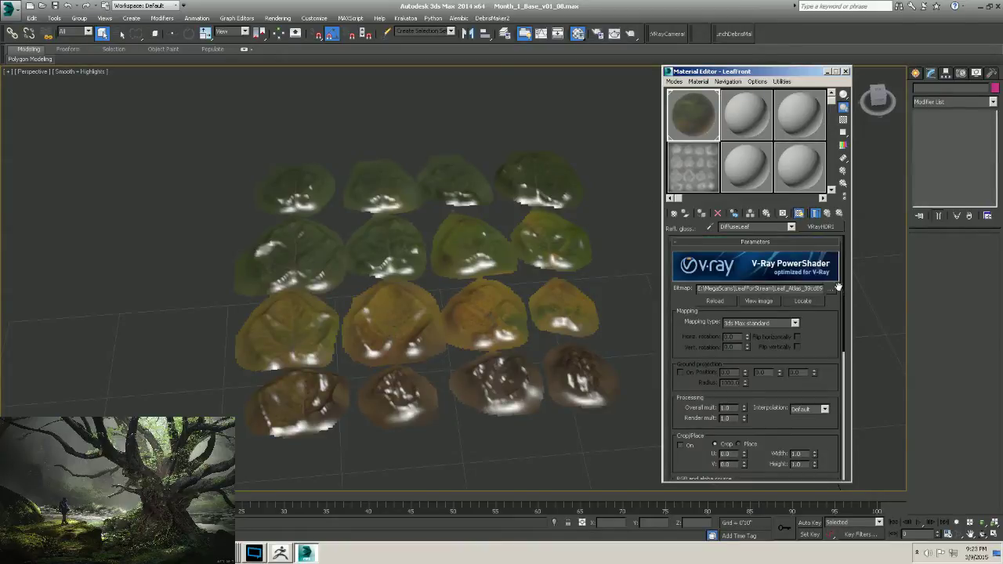
# Load the dark grey leaf atlas image from the LeafForStream folder as the reflection glossiness map's bitmap.
pyautogui.click(833, 290)
pyautogui.moveTo(823, 93); pyautogui.dragTo(572, 102)
pyautogui.click(728, 158)
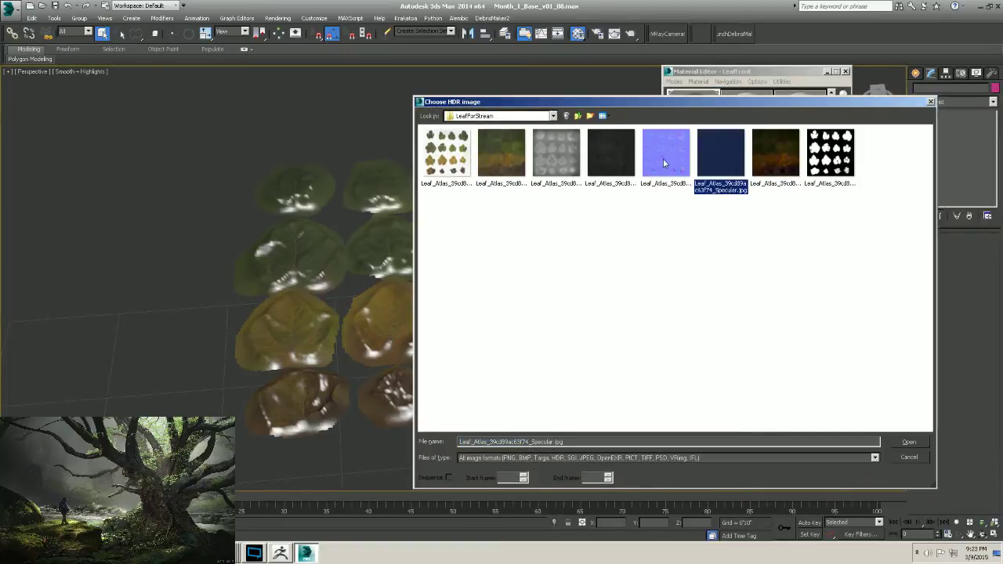
pyautogui.click(609, 160)
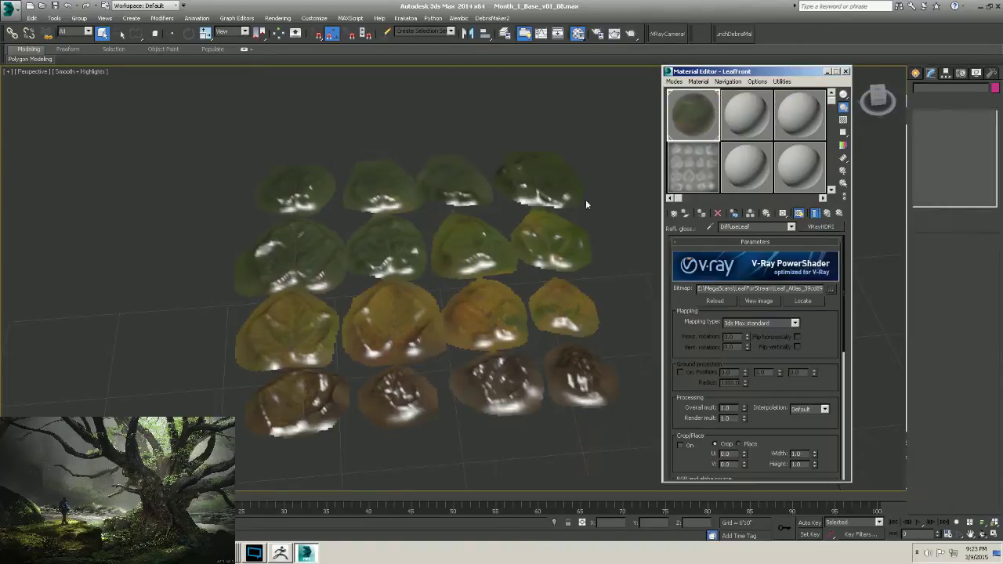
pyautogui.click(909, 442)
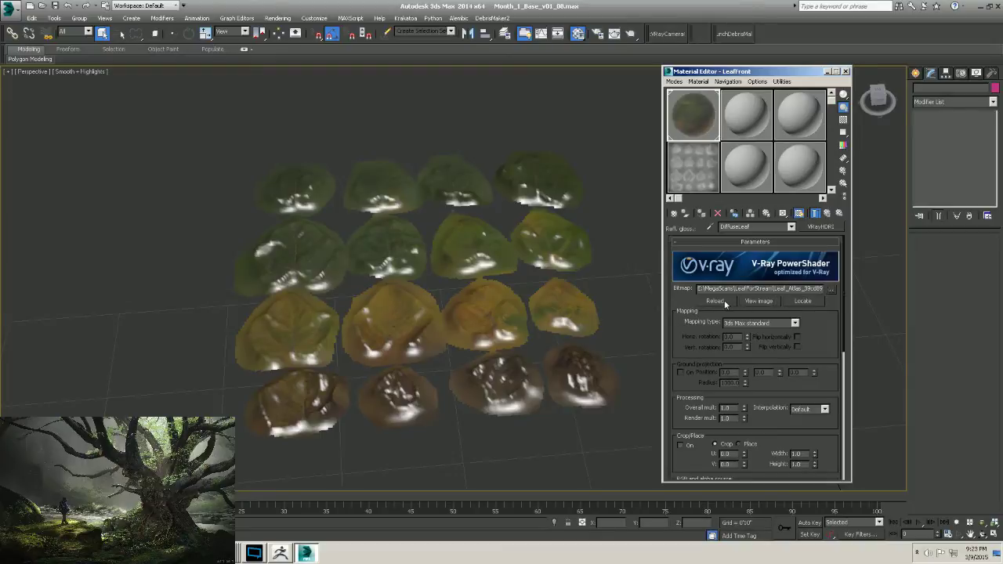
# Preview the reflection glossiness bitmap and examine the leaf vein detail up close.
pyautogui.click(757, 301)
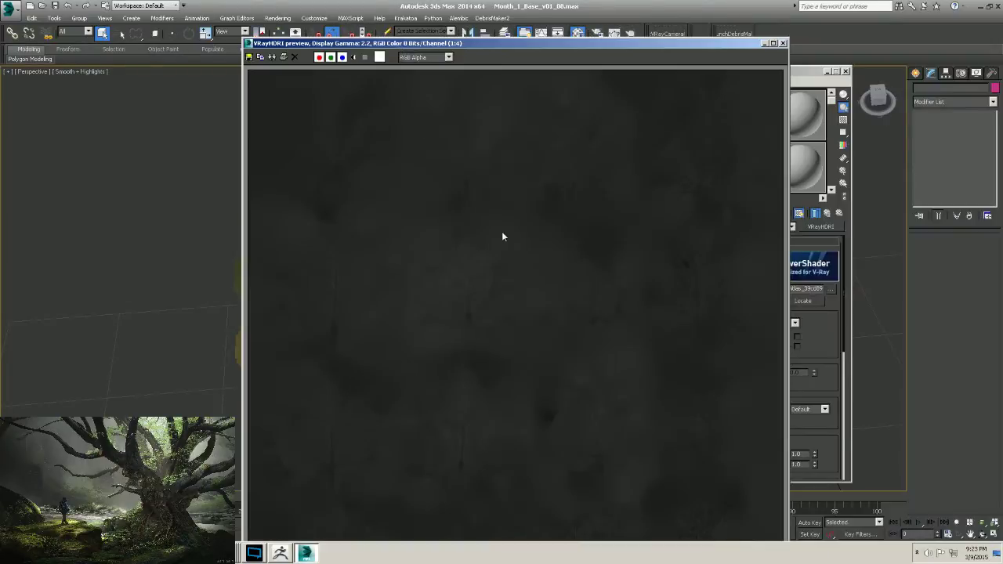
pyautogui.moveTo(513, 43); pyautogui.dragTo(496, 15)
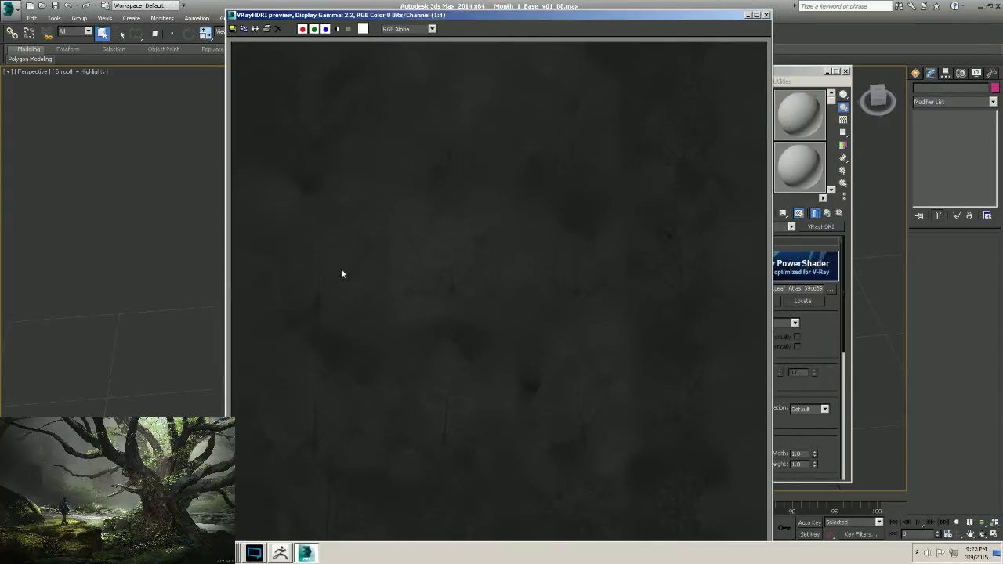
pyautogui.scroll(1, 361, 262)
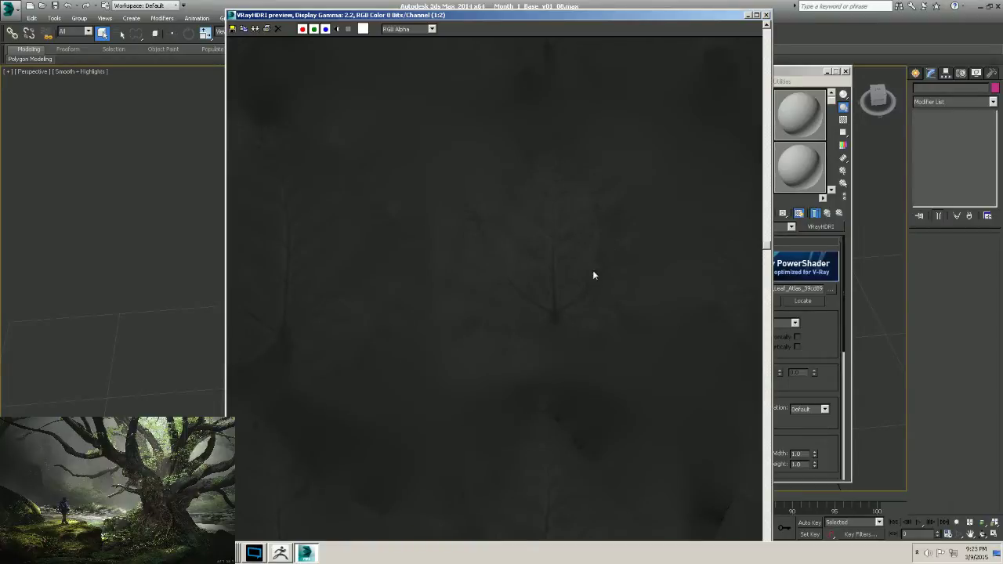
pyautogui.moveTo(663, 14); pyautogui.dragTo(633, 14)
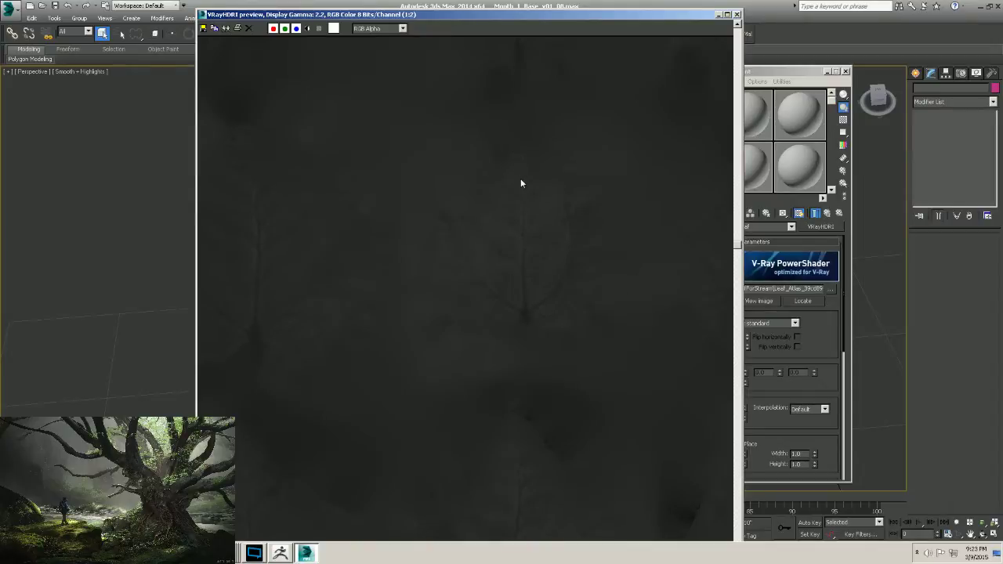
pyautogui.click(736, 14)
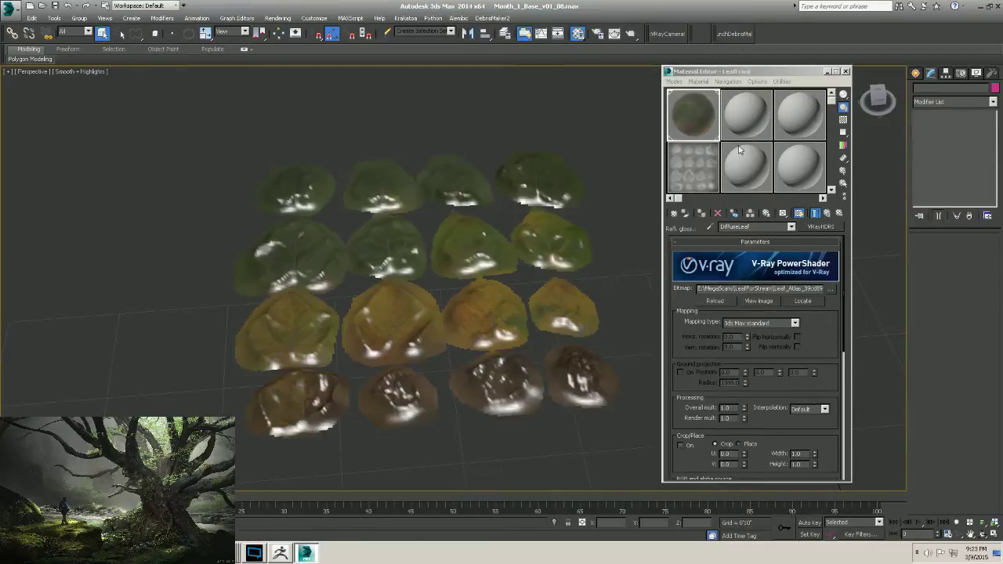
# Set the reflection glossiness map's colour space type to None.
pyautogui.click(828, 214)
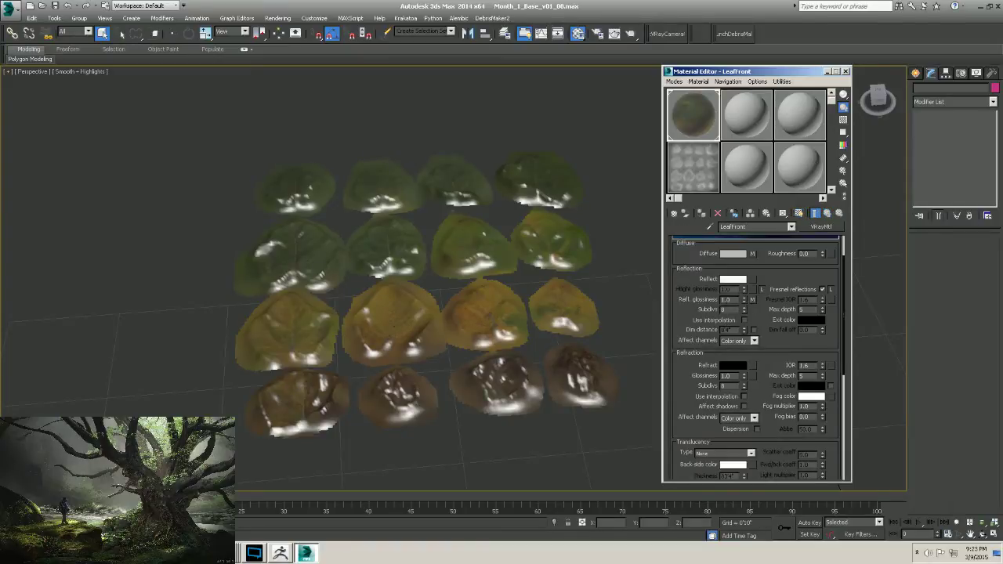
pyautogui.scroll(-10, 754, 304)
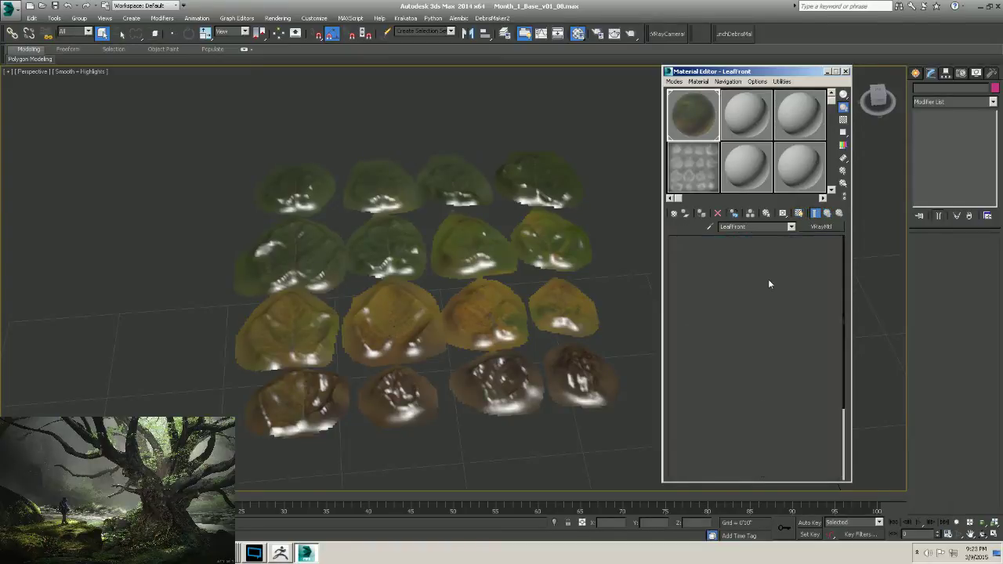
pyautogui.moveTo(791, 357); pyautogui.dragTo(781, 250)
pyautogui.moveTo(737, 441); pyautogui.dragTo(735, 366)
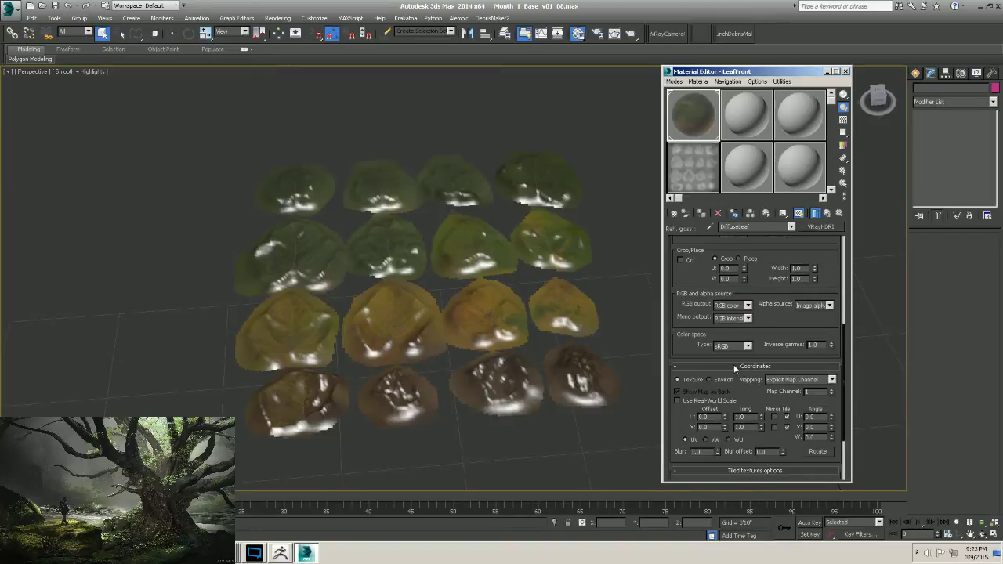
pyautogui.scroll(-4, 734, 366)
pyautogui.scroll(1, 756, 326)
pyautogui.click(748, 300)
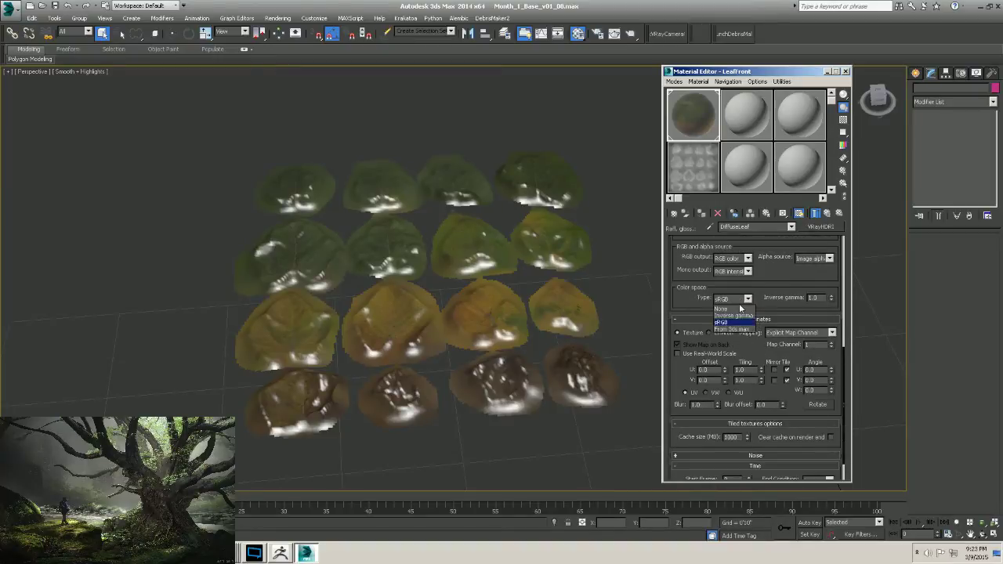
pyautogui.click(724, 308)
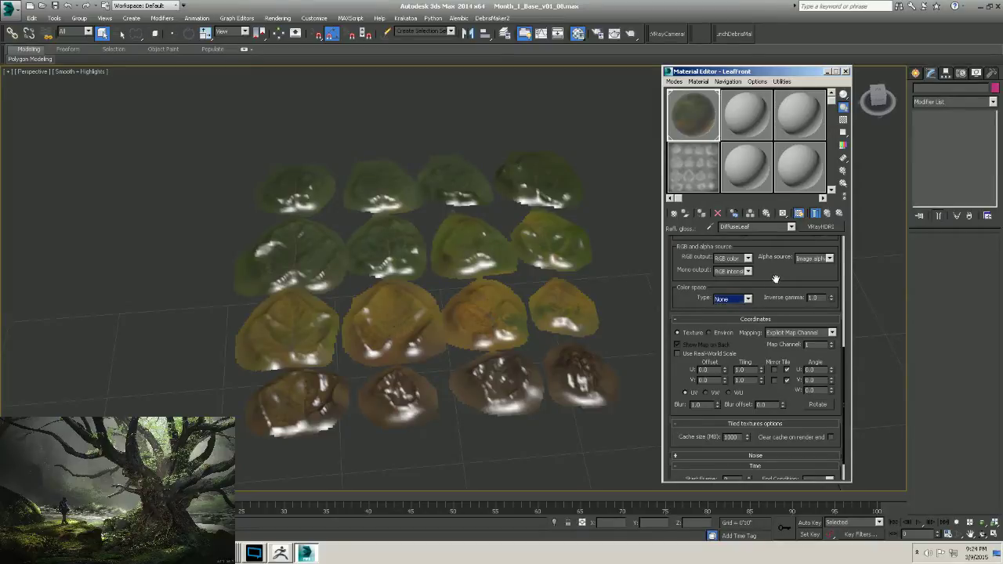
pyautogui.scroll(2, 775, 279)
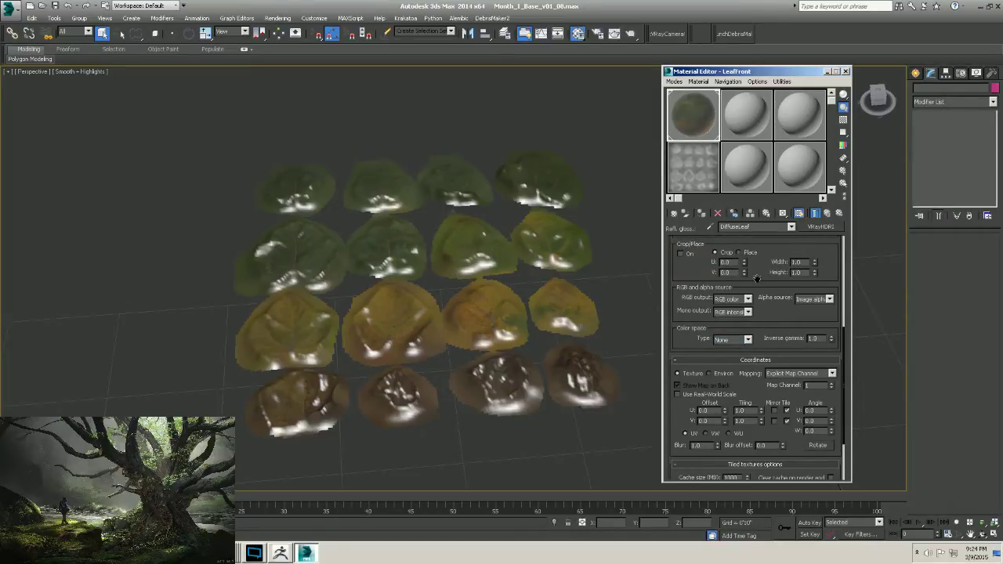
pyautogui.scroll(1, 757, 278)
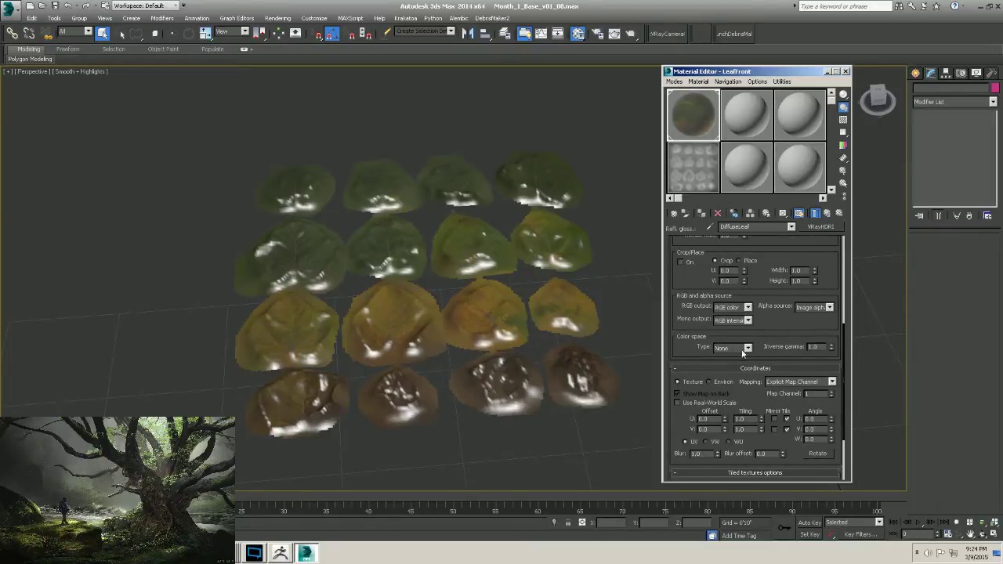
# Compare the glossiness map's sample preview with the end result and review LeafFront's reflection and refraction settings.
pyautogui.click(691, 110)
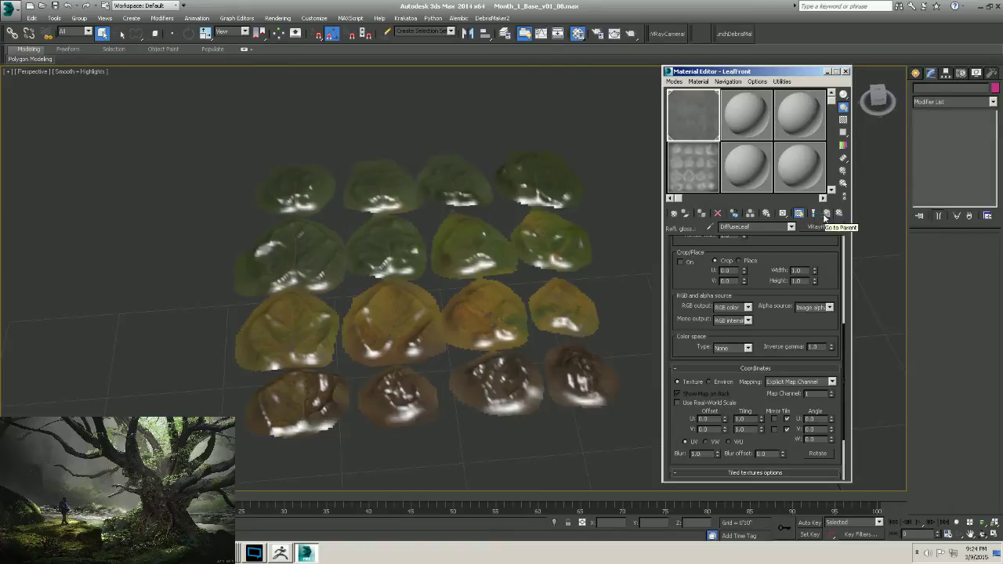
pyautogui.click(815, 216)
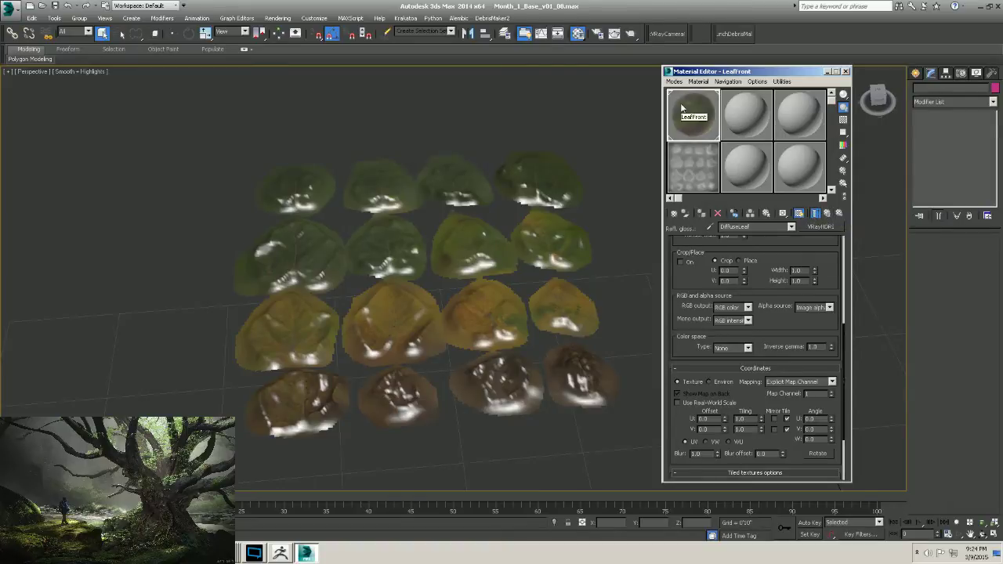
pyautogui.click(826, 213)
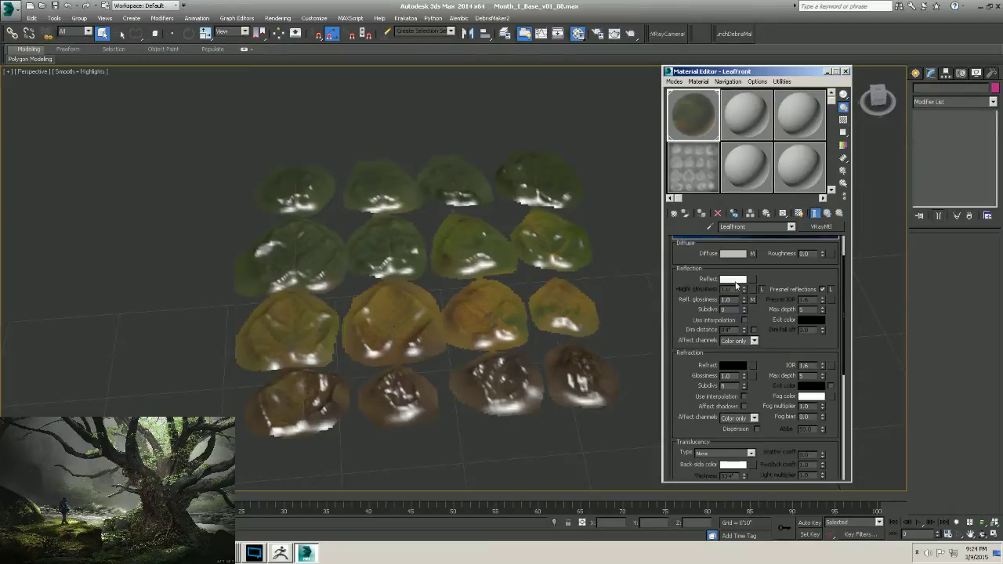
pyautogui.scroll(-3, 733, 298)
pyautogui.scroll(4, 717, 314)
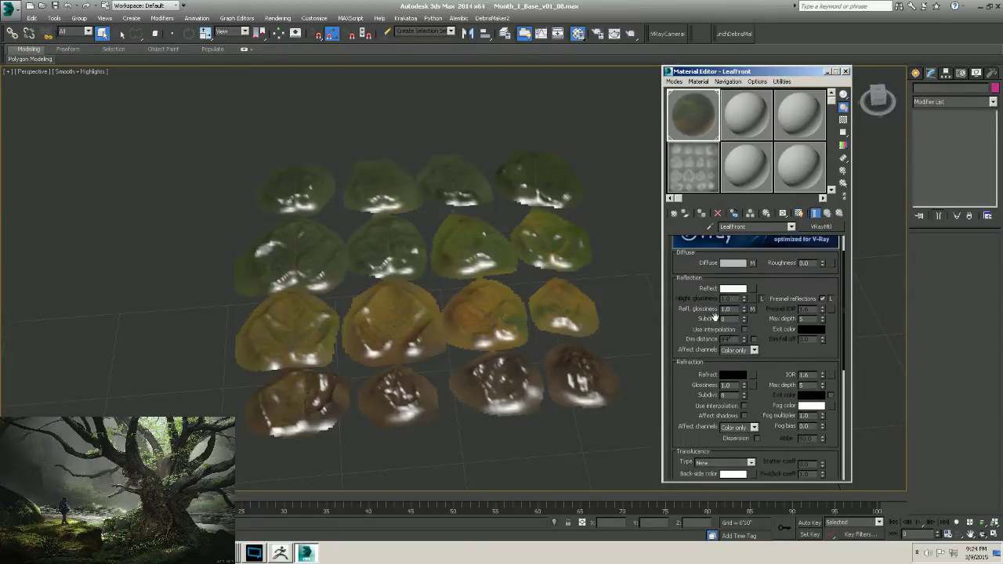
pyautogui.click(823, 298)
pyautogui.scroll(-2, 768, 323)
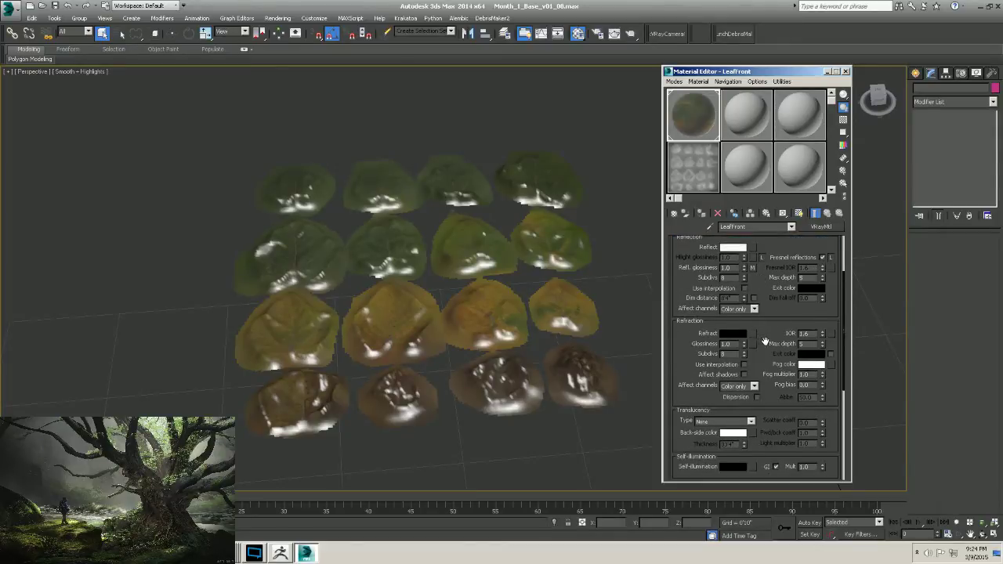
pyautogui.scroll(-4, 765, 342)
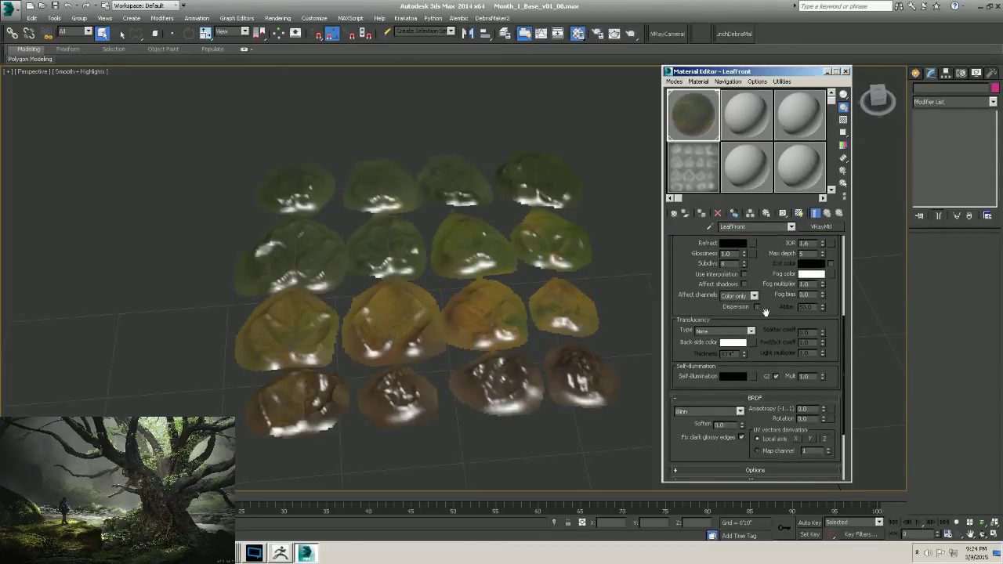
# Convert LeafFront to a VRay2SidedMtl and keep the old material as a sub-material.
pyautogui.click(819, 226)
pyautogui.click(469, 113)
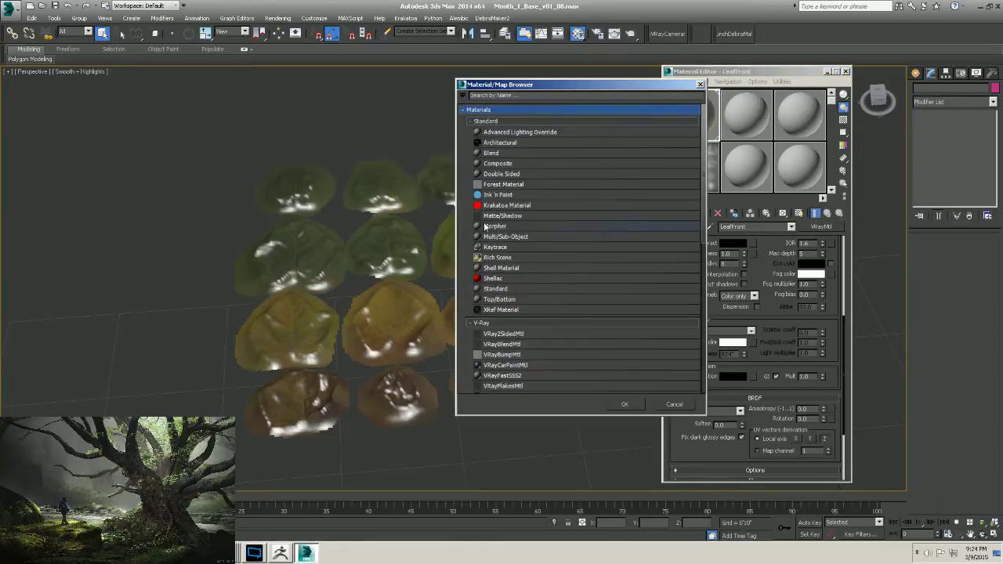
pyautogui.scroll(-3, 506, 309)
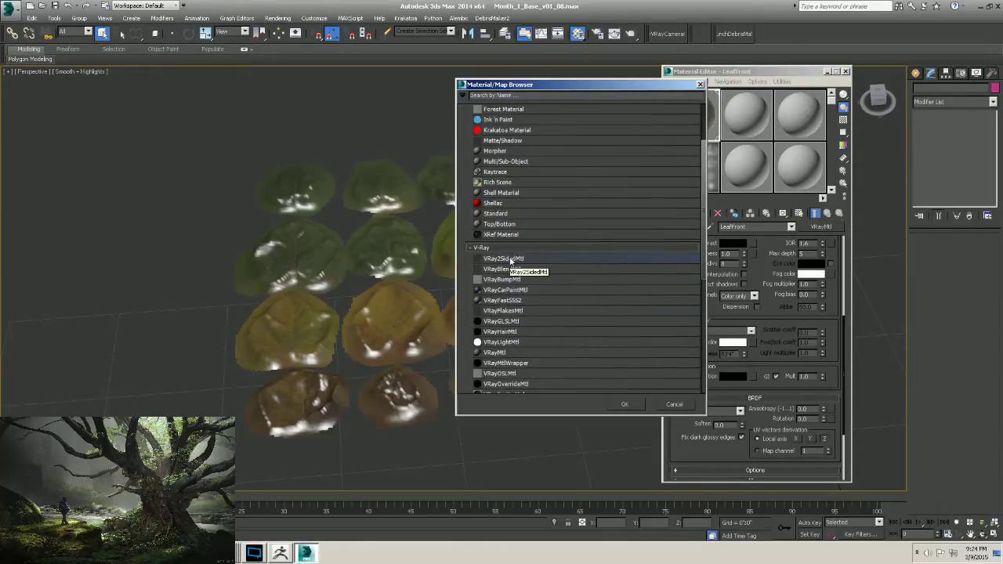
pyautogui.doubleClick(510, 260)
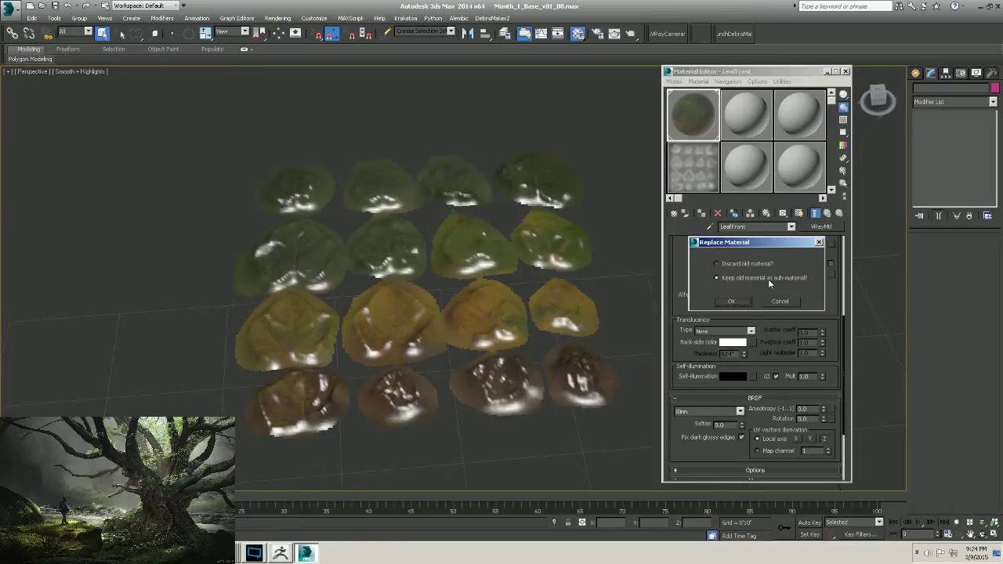
pyautogui.click(732, 301)
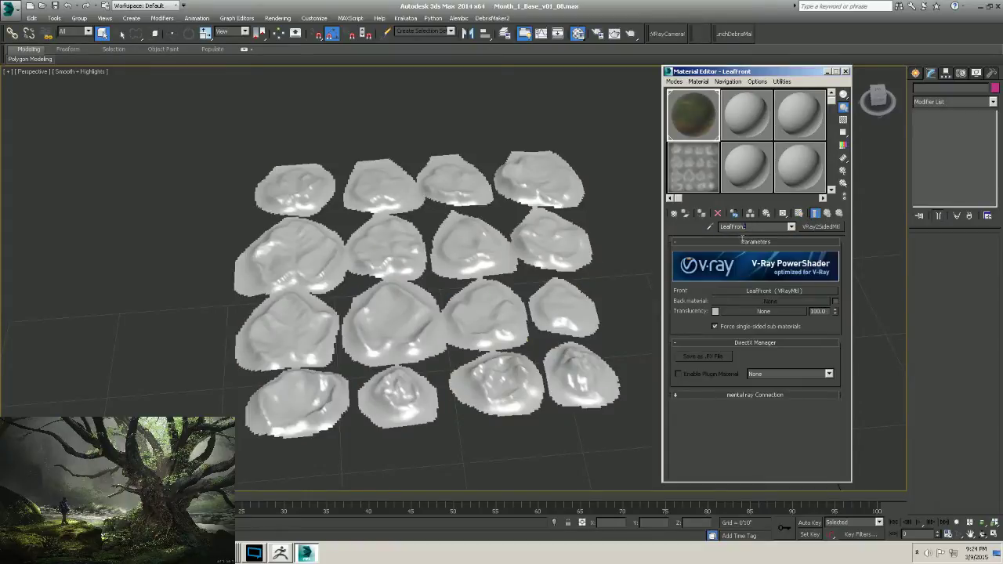
# Rename the two-sided material Env_LeafTree.
pyautogui.moveTo(742, 234); pyautogui.dragTo(730, 247)
pyautogui.write('Tree')
pyautogui.press('Home')
pyautogui.write('Env_')
pyautogui.click(734, 226)
pyautogui.press('Return')
# Assign a VRayHDRI map to Env_LeafTree's translucency slot and load Leaf_Atlas_39cd89ac63f74_Translucency.jpg into it.
pyautogui.click(766, 311)
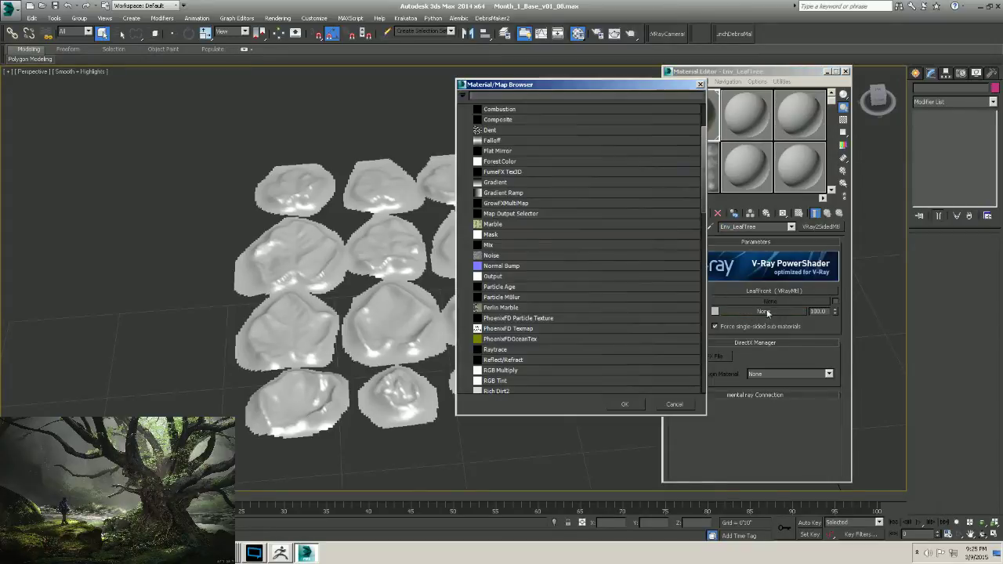
pyautogui.scroll(-10, 497, 227)
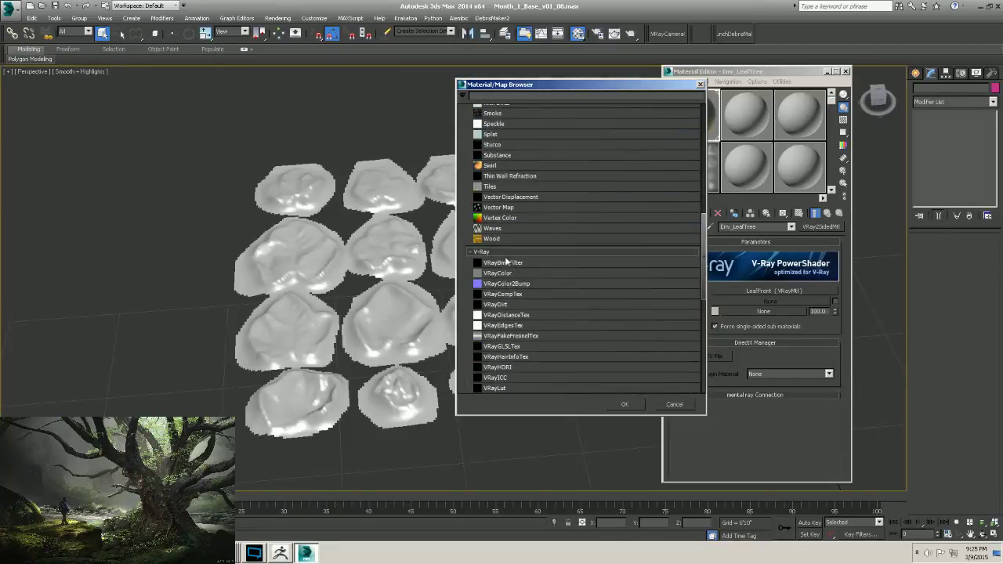
pyautogui.doubleClick(497, 304)
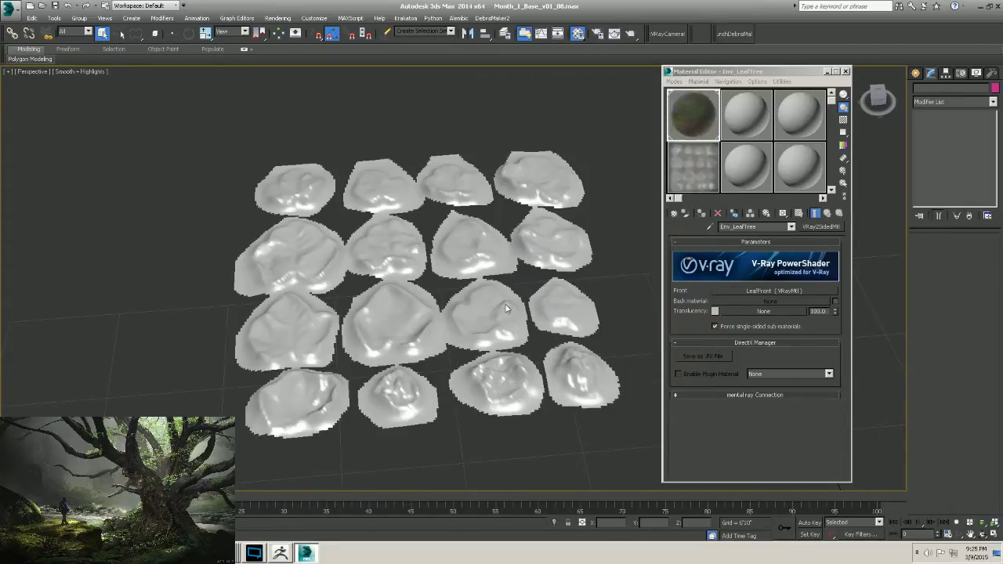
pyautogui.click(831, 289)
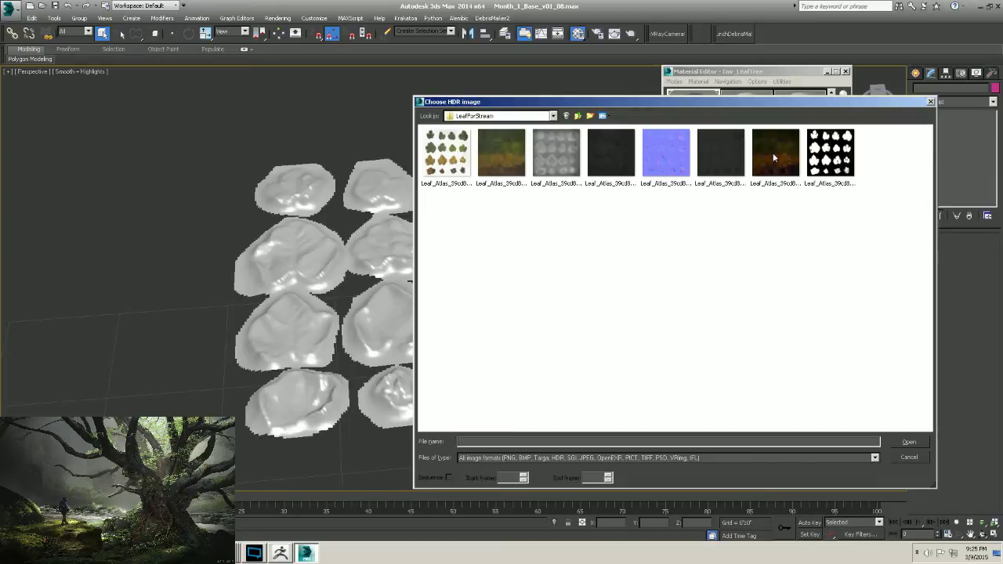
pyautogui.click(774, 158)
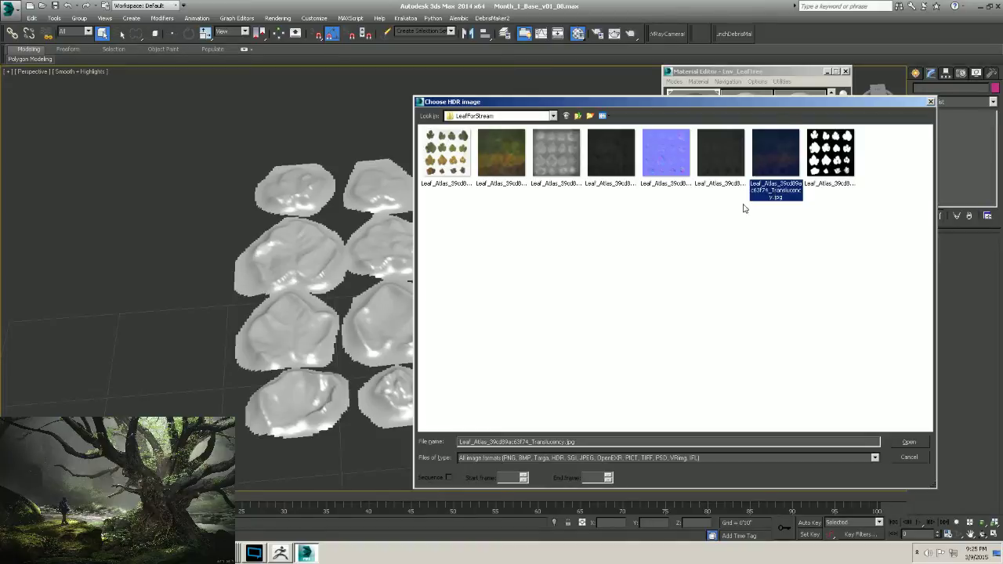
pyautogui.click(907, 443)
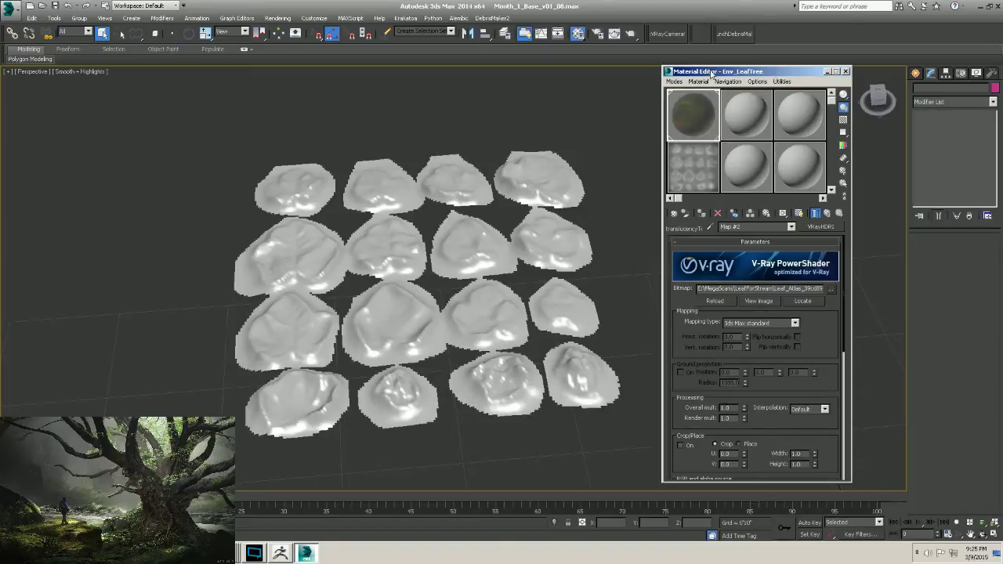
pyautogui.moveTo(731, 72); pyautogui.dragTo(676, 63)
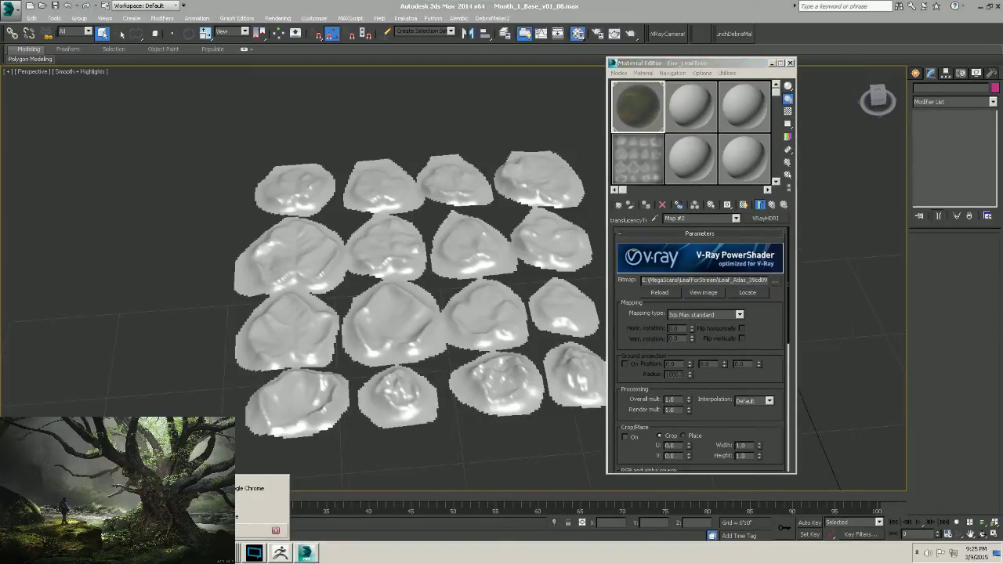
# Switch to Chrome, search Google for "peter guthrie leafs" and open the "3D tree material tutorial - Leaves" article.
pyautogui.click(254, 552)
pyautogui.click(240, 33)
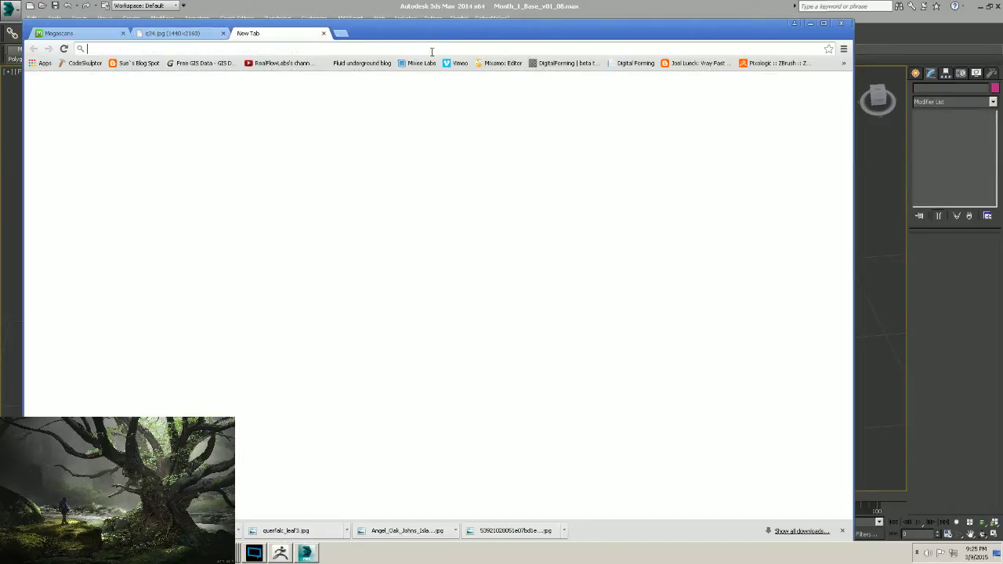
pyautogui.write('peter bu')
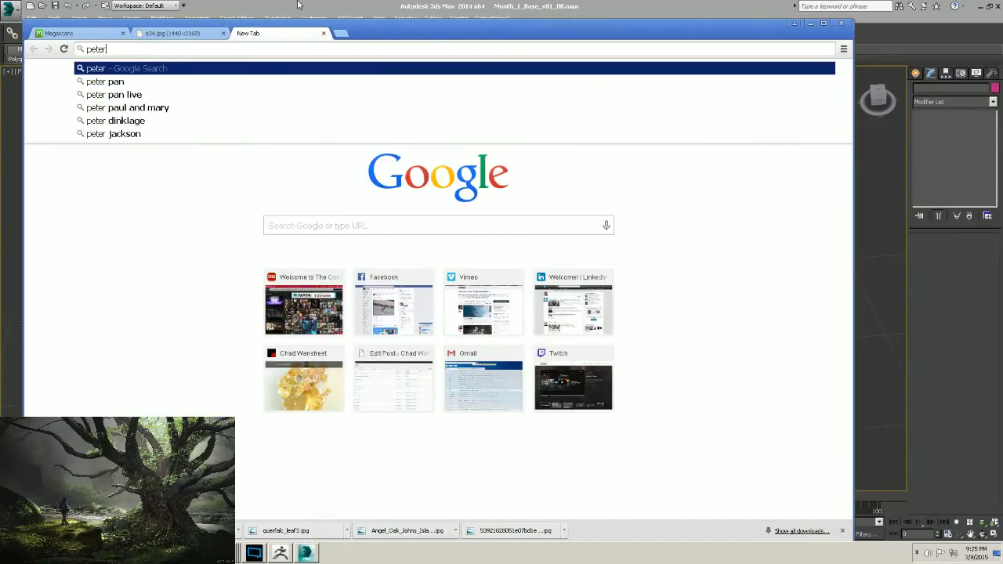
pyautogui.press('BackSpace')
pyautogui.press('BackSpace')
pyautogui.press('BackSpace')
pyautogui.write('guth')
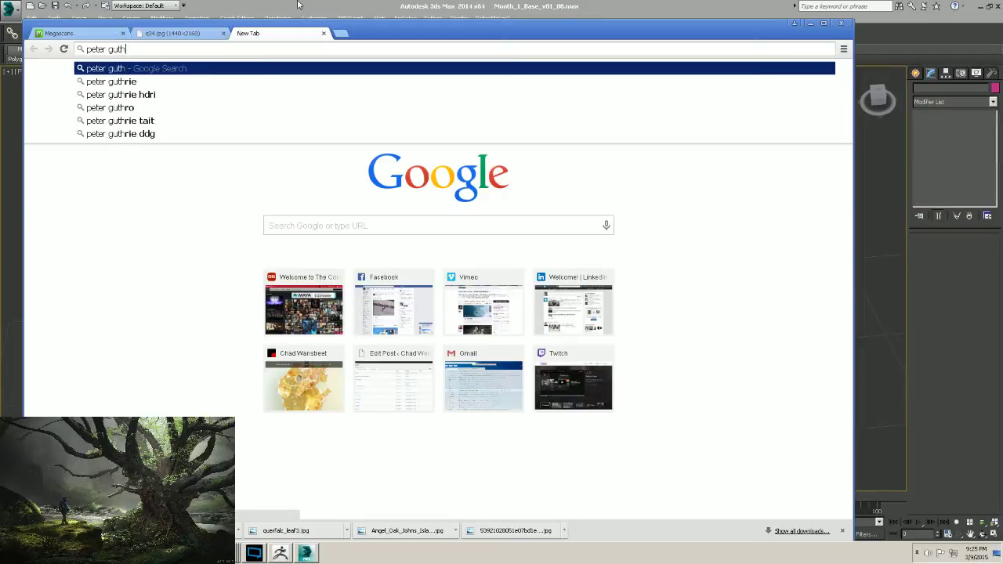
pyautogui.write('rie leafs')
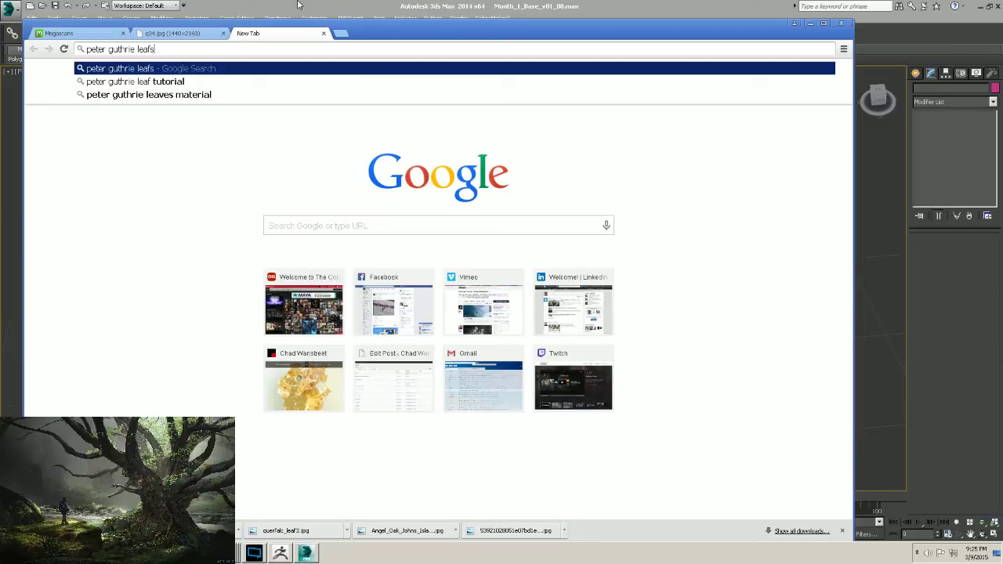
pyautogui.press('Return')
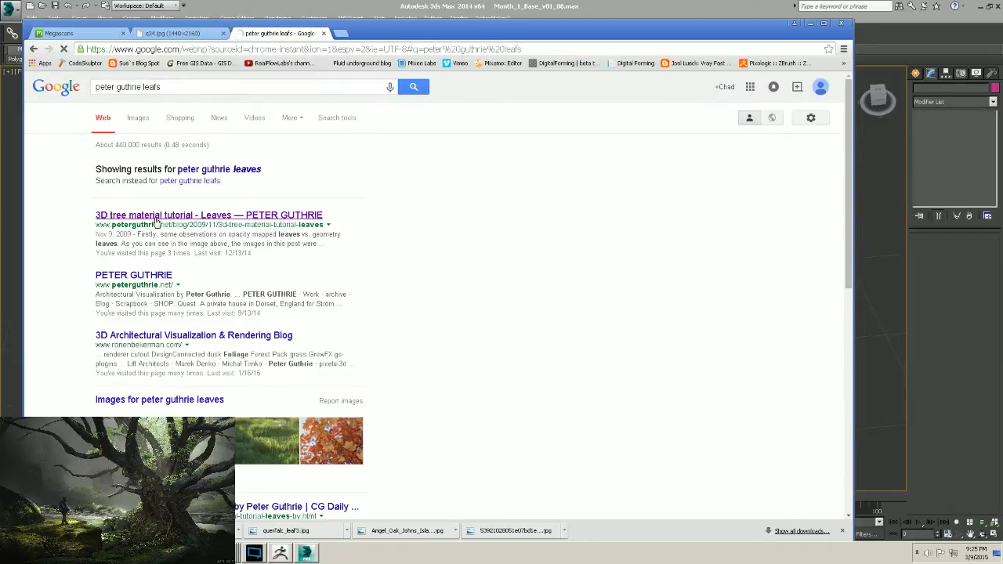
pyautogui.click(157, 219)
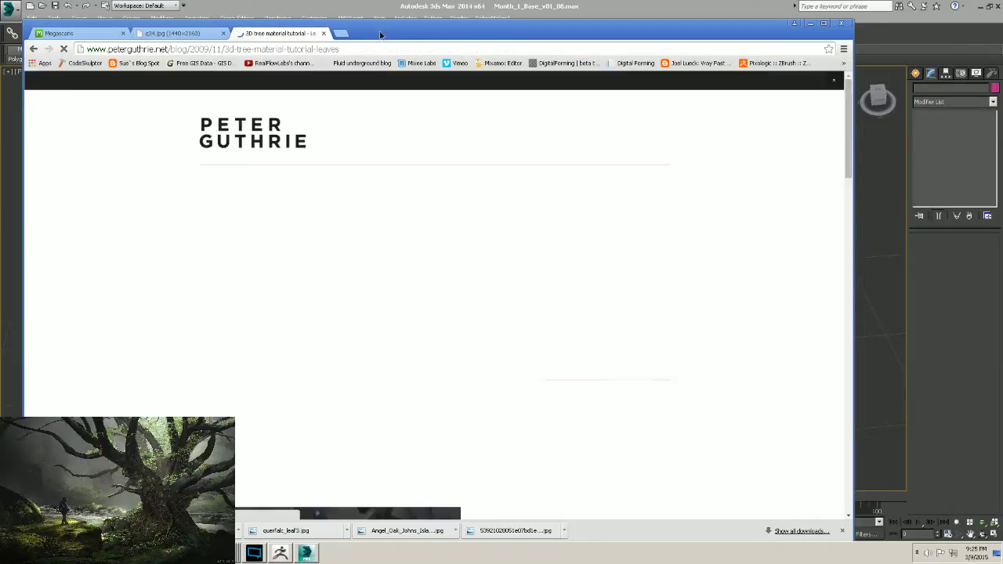
pyautogui.moveTo(548, 31); pyautogui.dragTo(575, 20)
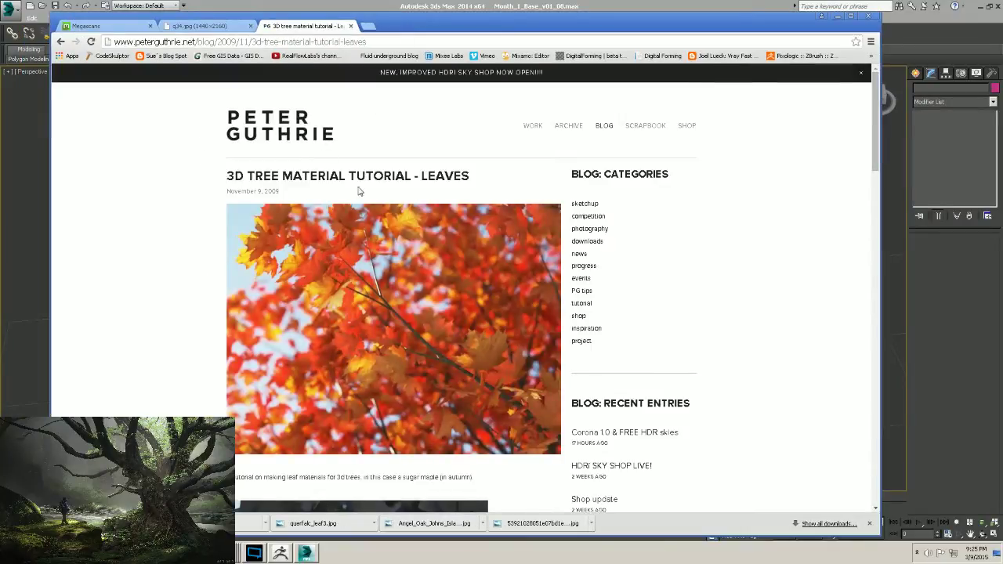
# Examine the leaves tutorial's opacity mapping, VRay2SidedMtl parameters and front and back material sections, and return to 3ds Max.
pyautogui.scroll(-5, 369, 284)
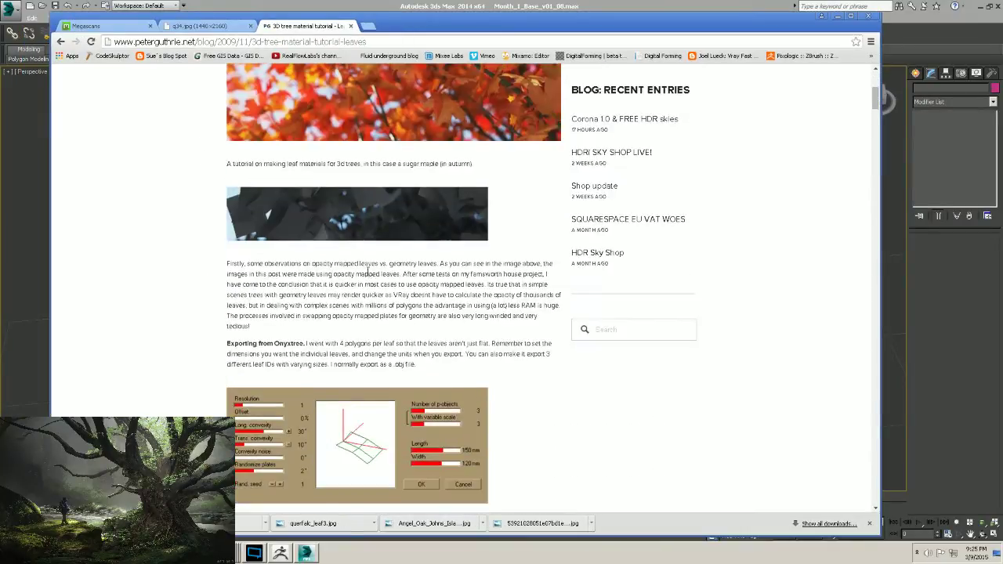
pyautogui.scroll(3, 348, 184)
pyautogui.scroll(-4, 348, 185)
pyautogui.scroll(6, 232, 190)
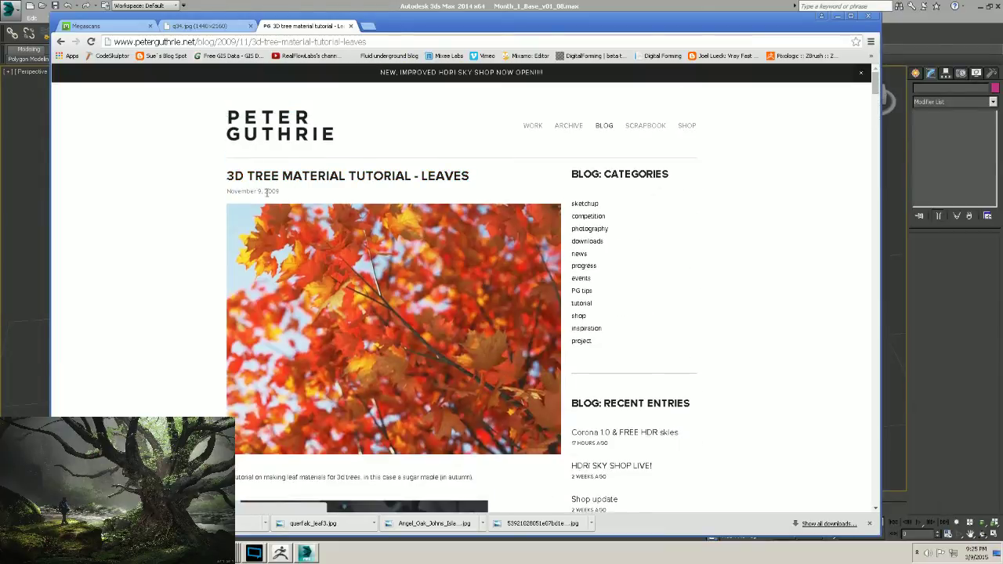
pyautogui.tripleClick(228, 188)
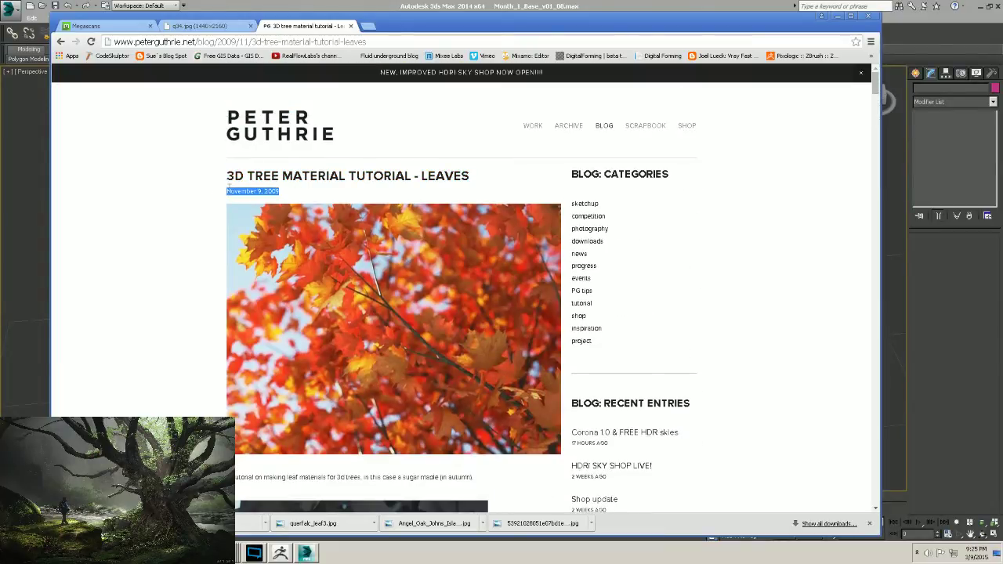
pyautogui.scroll(-20, 236, 227)
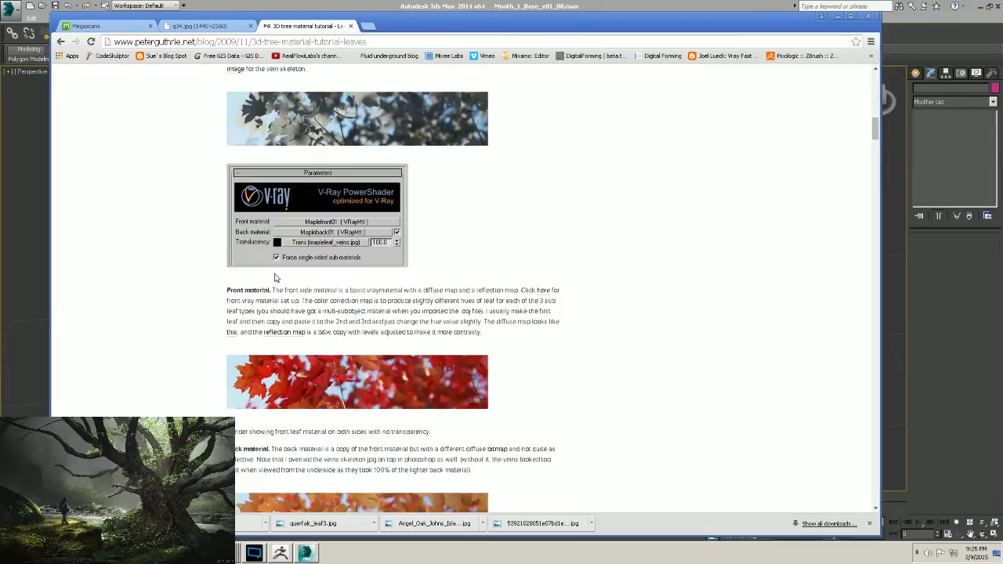
pyautogui.scroll(-3, 274, 272)
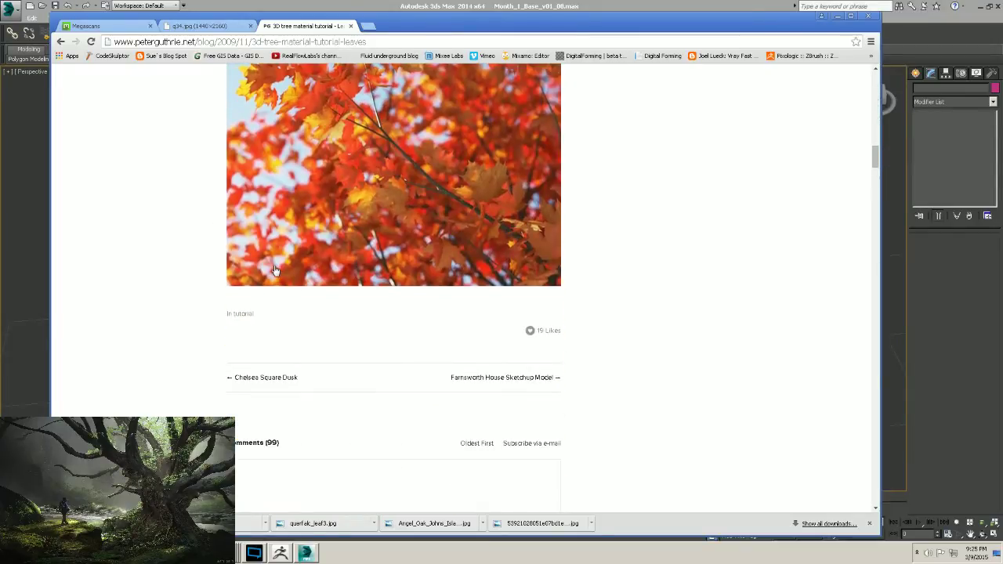
pyautogui.scroll(7, 213, 322)
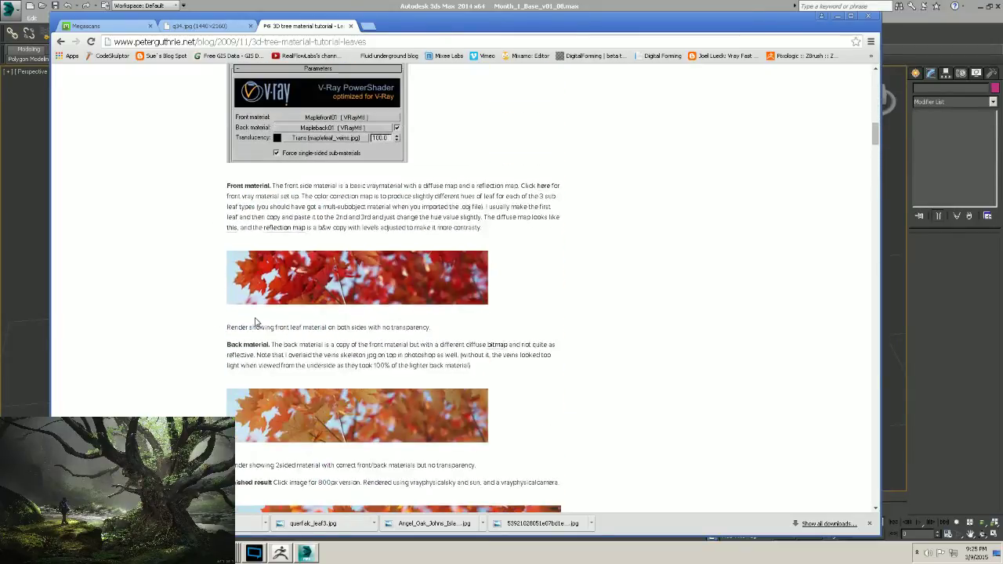
pyautogui.scroll(4, 239, 339)
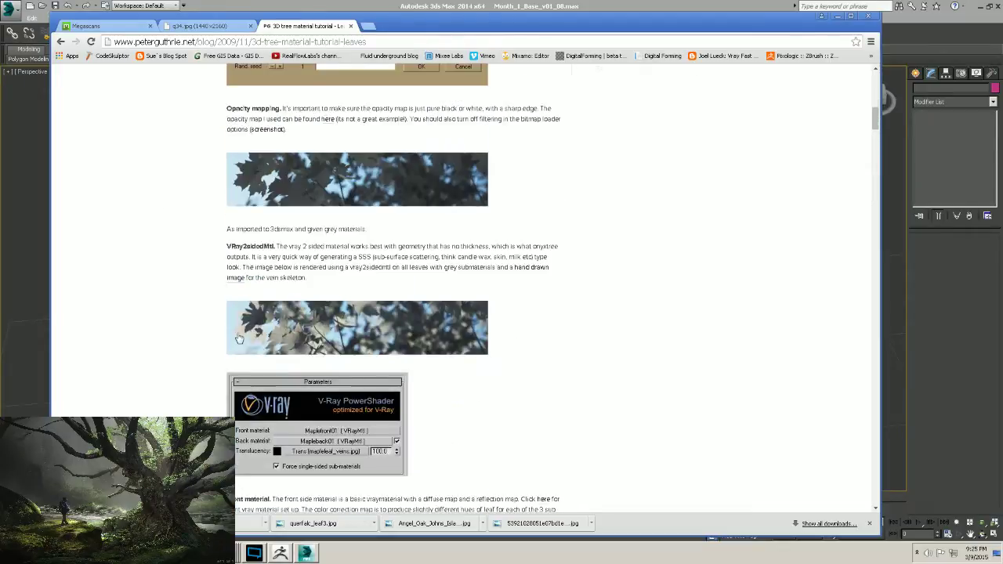
pyautogui.scroll(10, 239, 339)
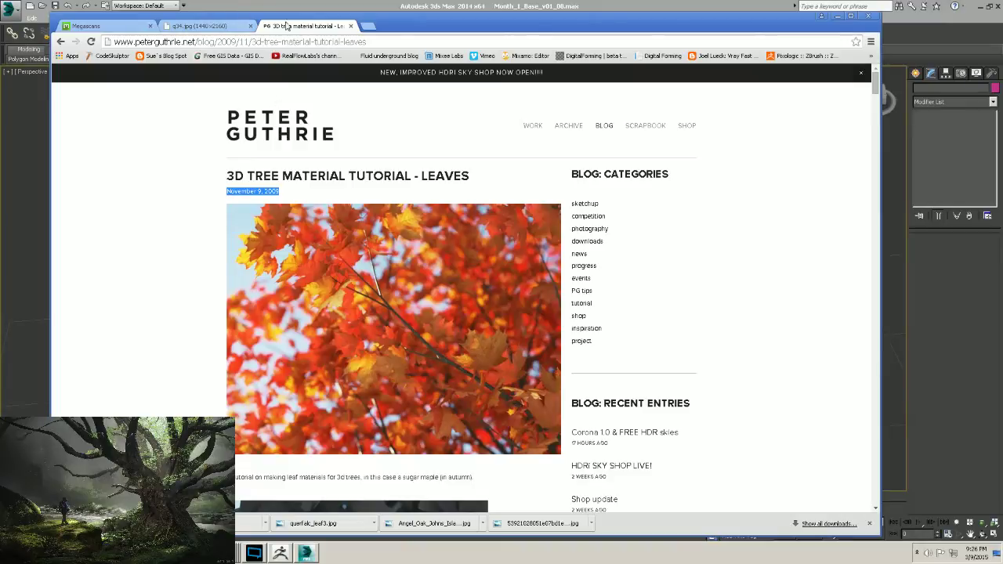
pyautogui.moveTo(470, 27); pyautogui.dragTo(470, 32)
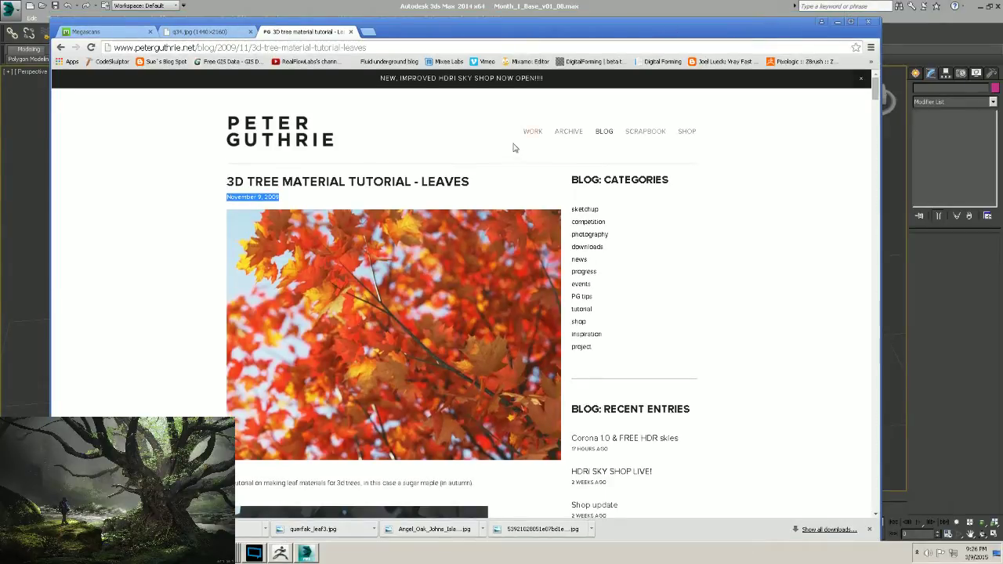
pyautogui.click(837, 22)
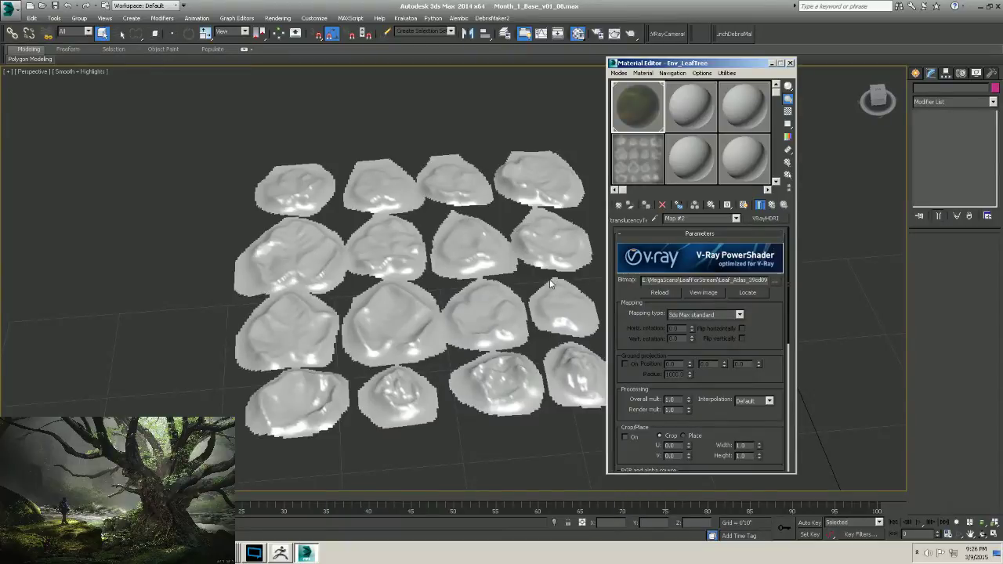
# Rename the VRayHDRI map in Env_LeafTree's translucency slot LeafTrans.
pyautogui.keyDown('alt'); pyautogui.moveTo(477, 315); pyautogui.dragTo(447, 338, button='middle'); pyautogui.keyUp('alt')
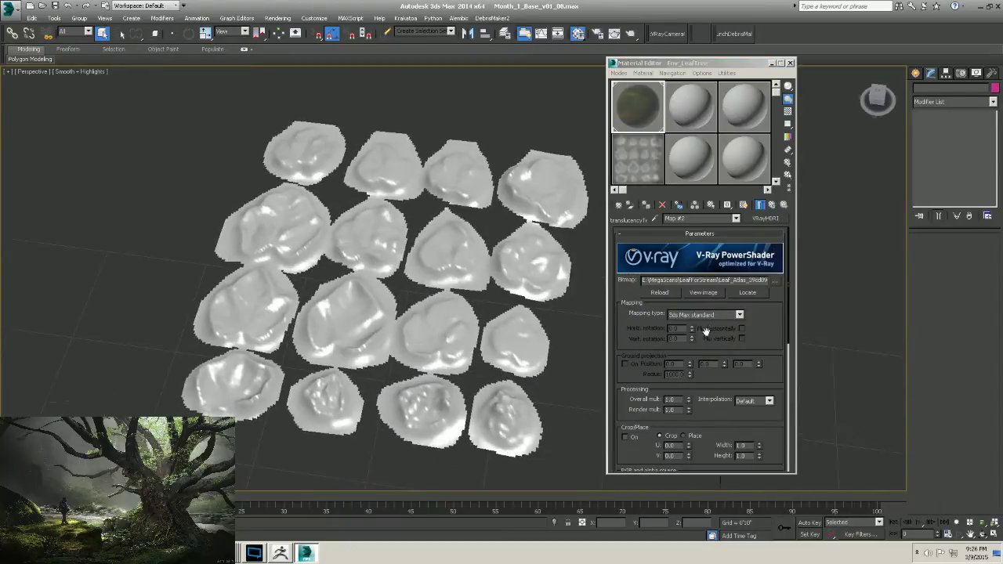
pyautogui.moveTo(760, 308); pyautogui.dragTo(760, 268)
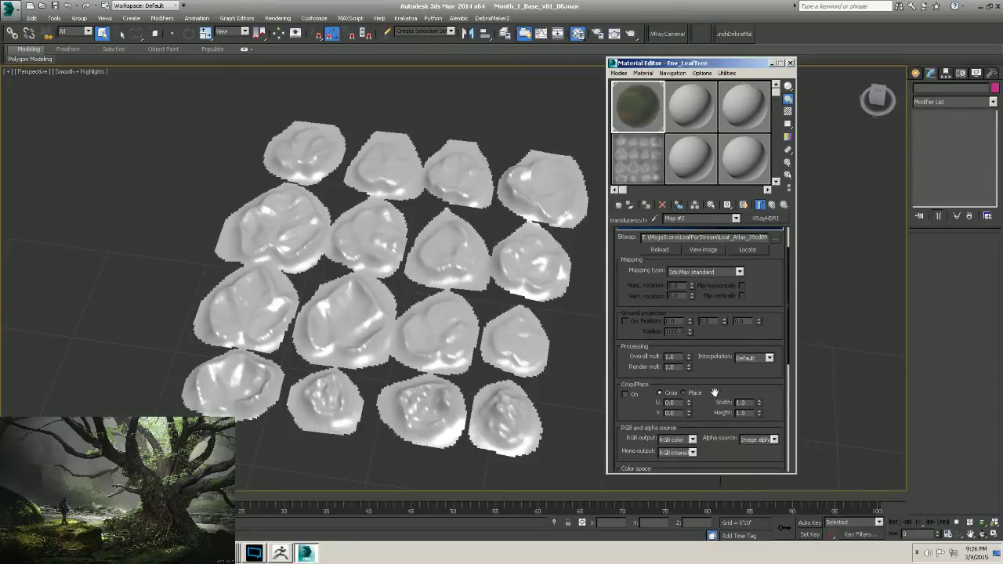
pyautogui.scroll(-4, 714, 391)
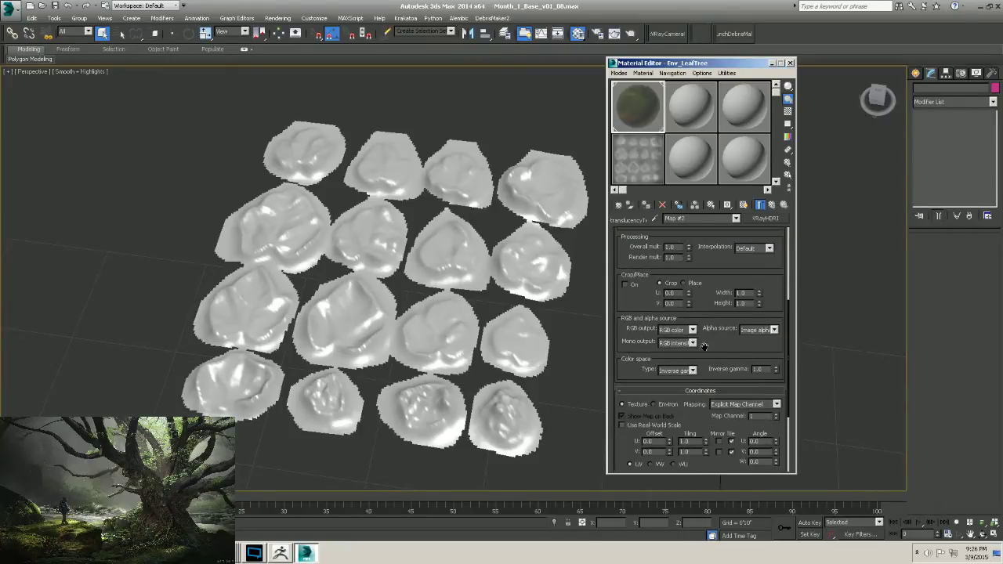
pyautogui.click(771, 206)
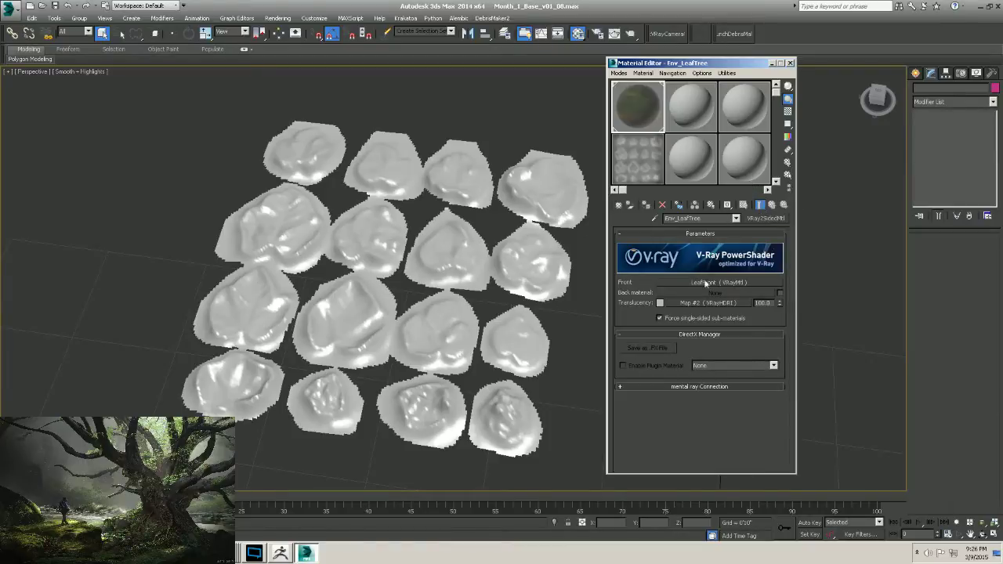
pyautogui.click(710, 302)
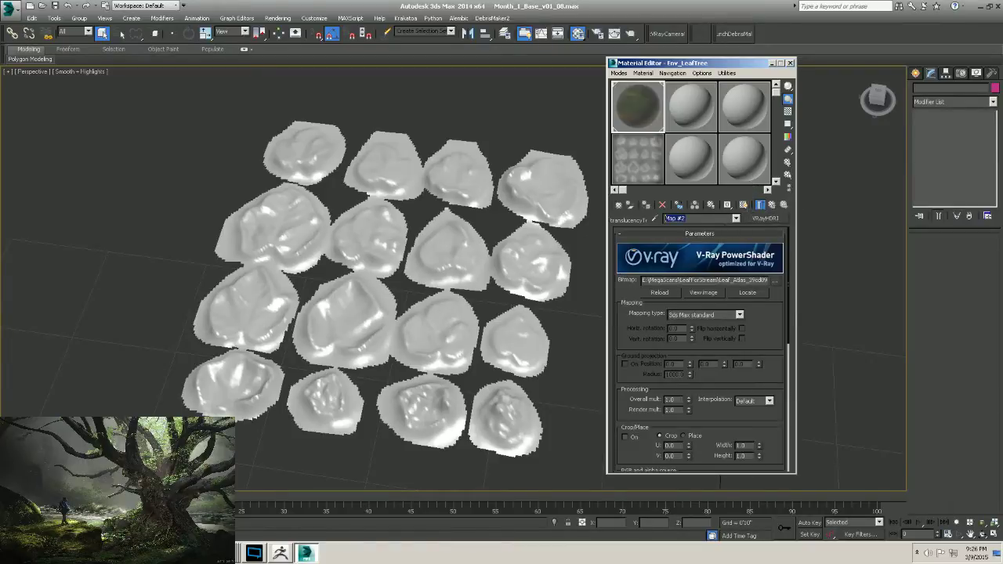
pyautogui.write('LeafTrans')
# Set the LeafTrans map's color space type to None and return to the parent Env_LeafTree material.
pyautogui.scroll(-3, 671, 329)
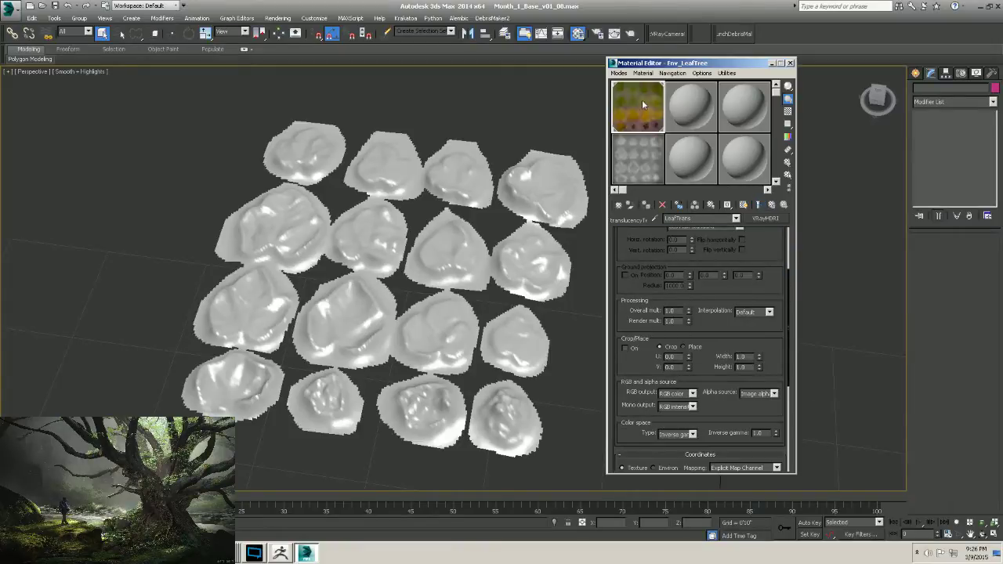
pyautogui.scroll(-2, 749, 350)
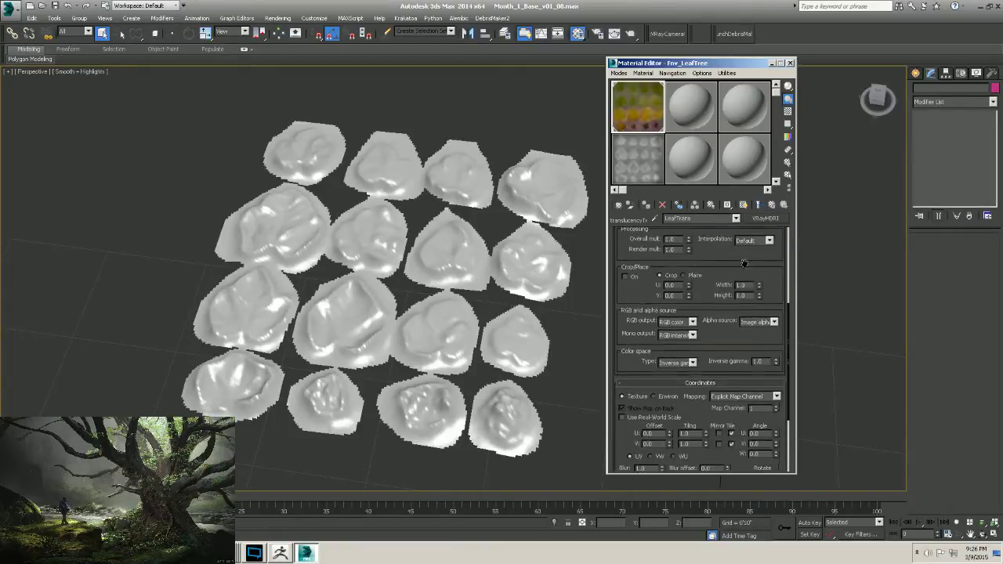
pyautogui.click(693, 362)
pyautogui.click(671, 371)
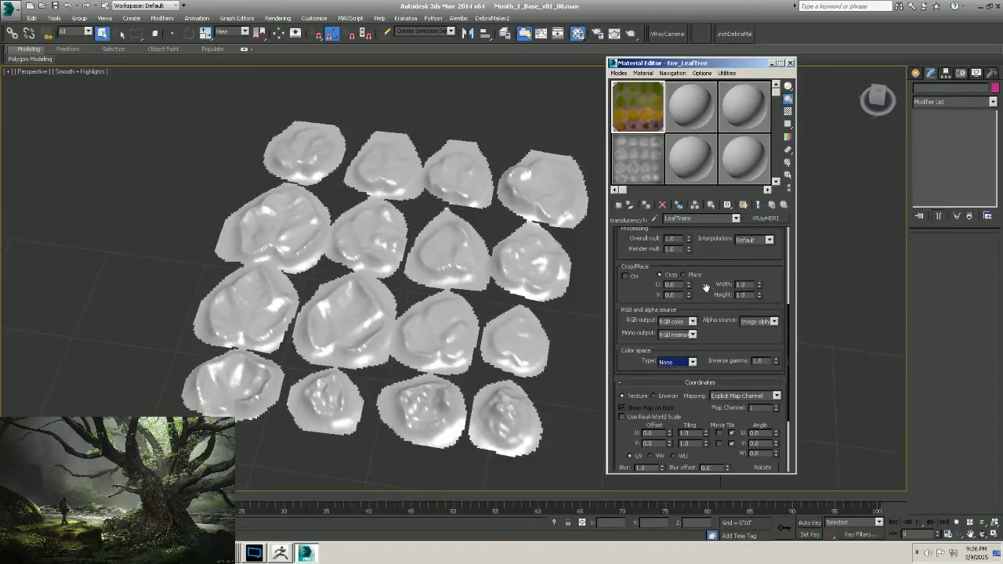
pyautogui.scroll(-3, 708, 319)
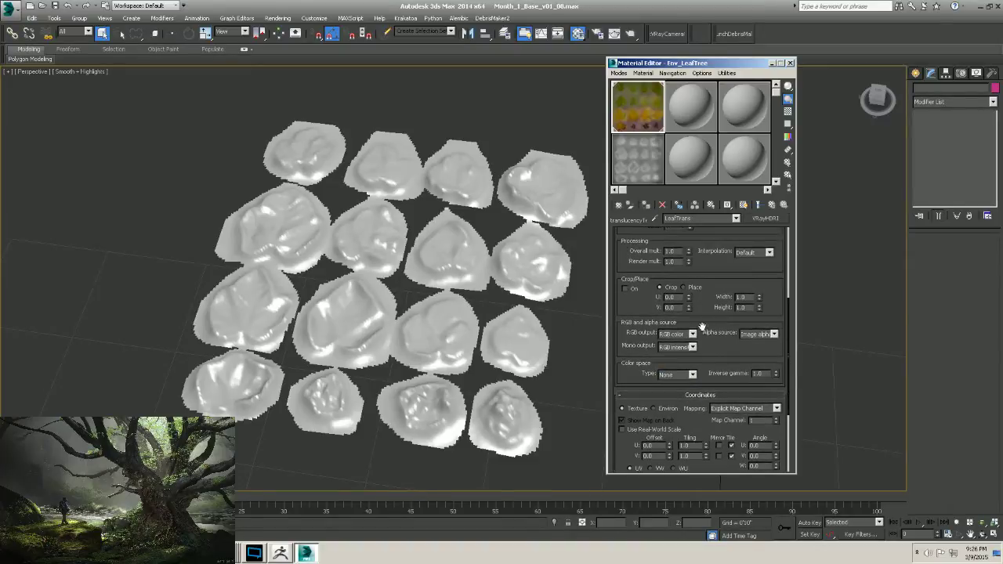
pyautogui.click(772, 205)
pyautogui.click(773, 206)
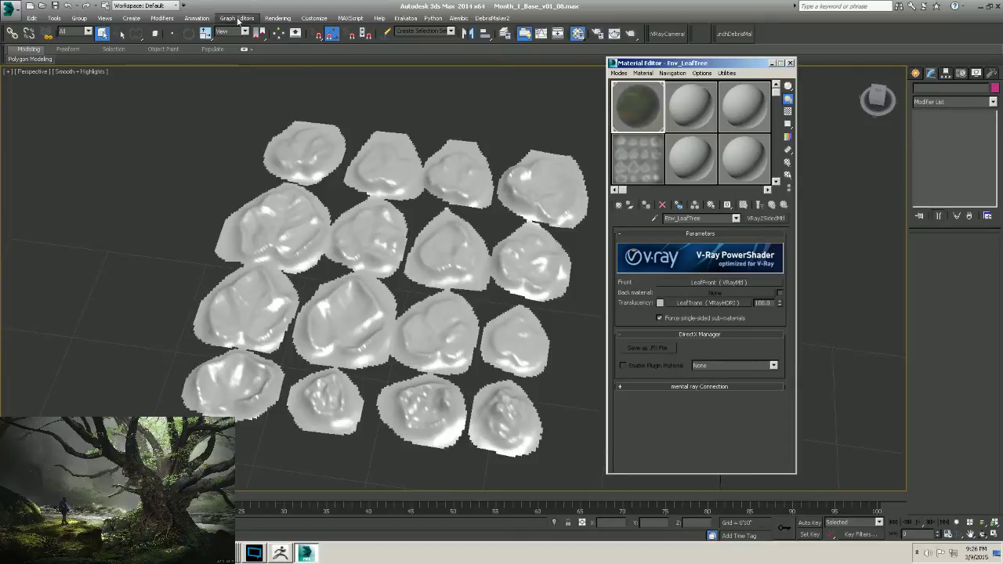
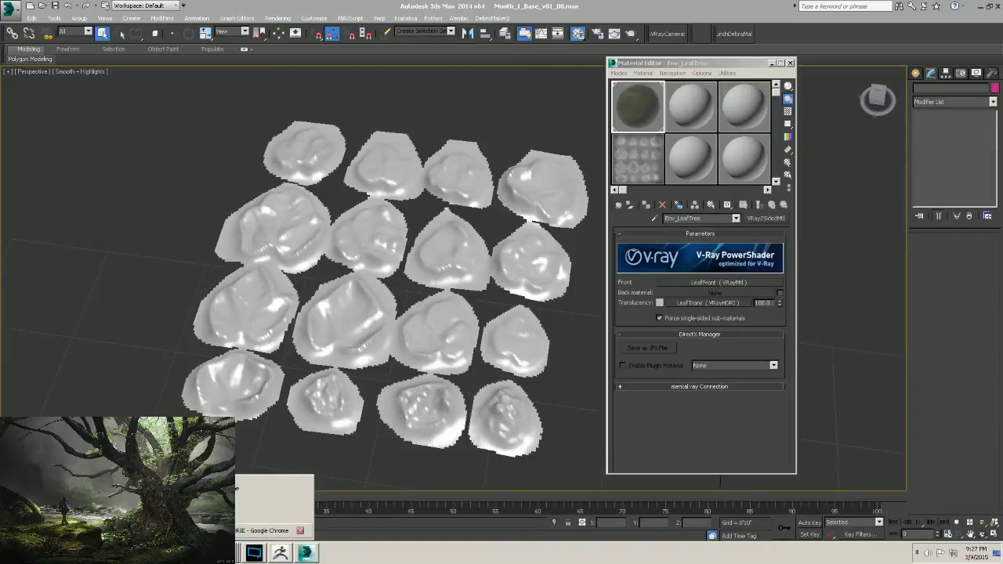
# Switch to Chrome, select the leaves tutorial's web address, view the Angry Polys YouTube and Facebook pages, and return to 3ds Max.
pyautogui.click(274, 531)
pyautogui.click(378, 48)
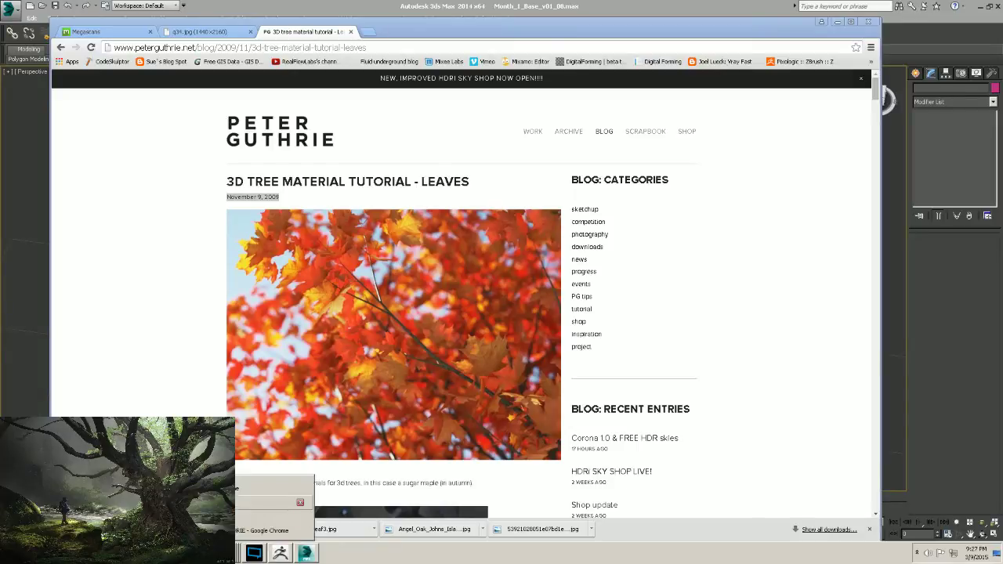
pyautogui.moveTo(176, 553)
pyautogui.click(271, 501)
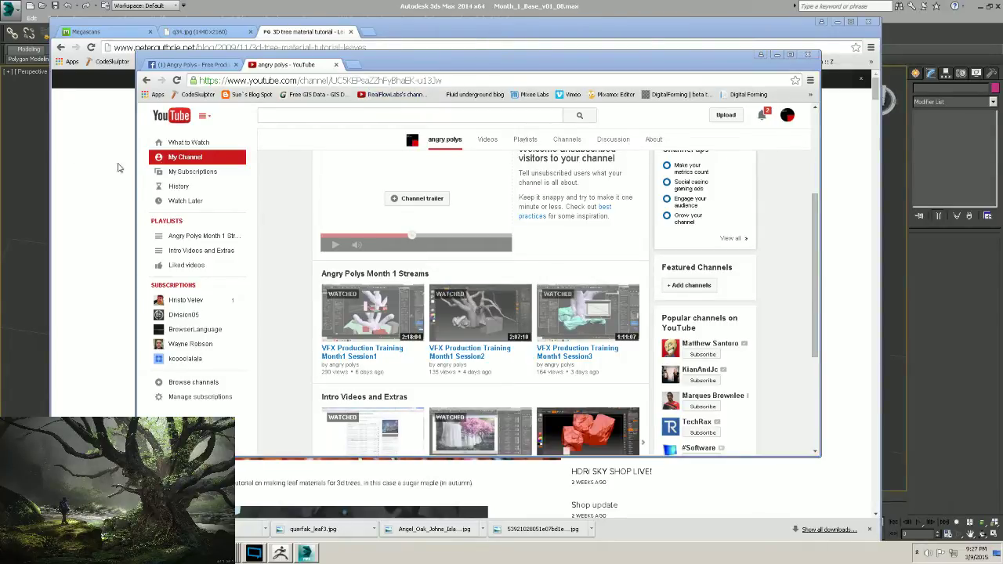
pyautogui.click(192, 64)
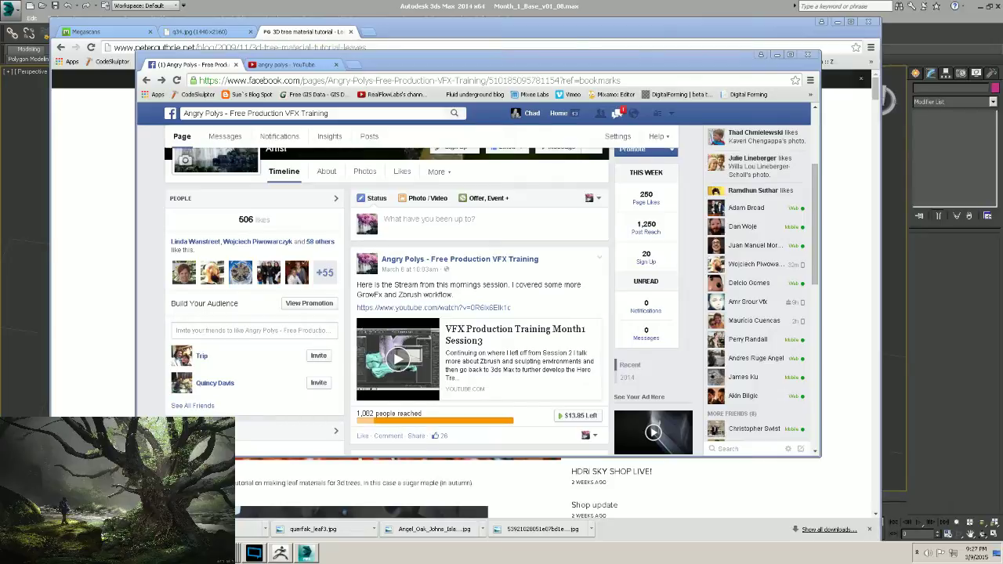
pyautogui.click(776, 55)
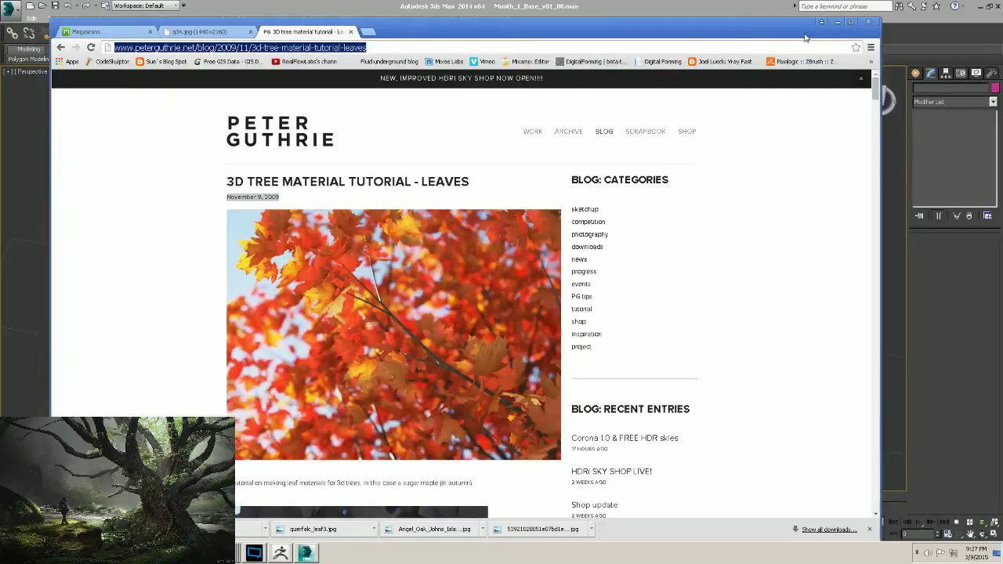
pyautogui.click(837, 22)
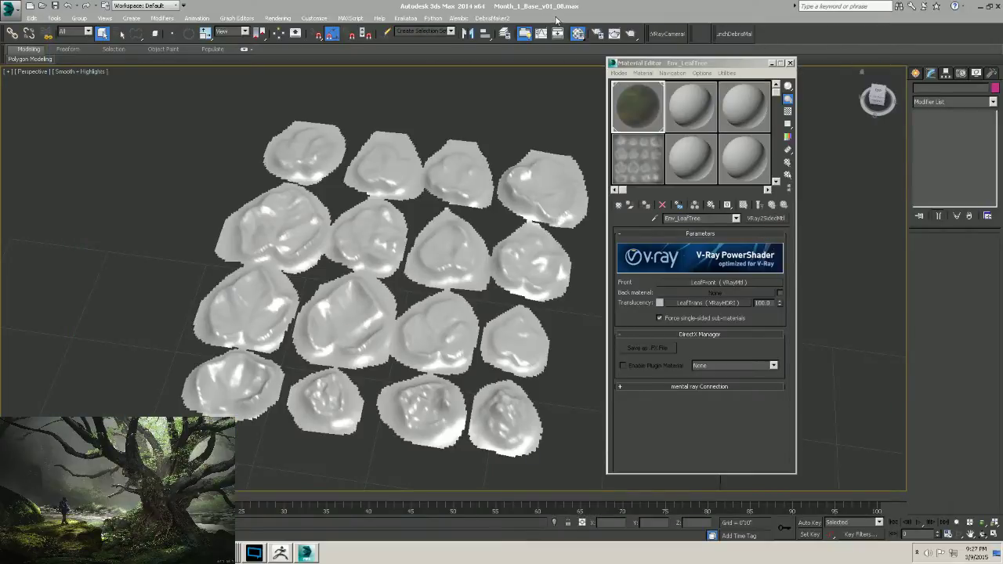
pyautogui.keyDown('alt'); pyautogui.moveTo(400, 290); pyautogui.dragTo(401, 346, button='middle'); pyautogui.keyUp('alt')
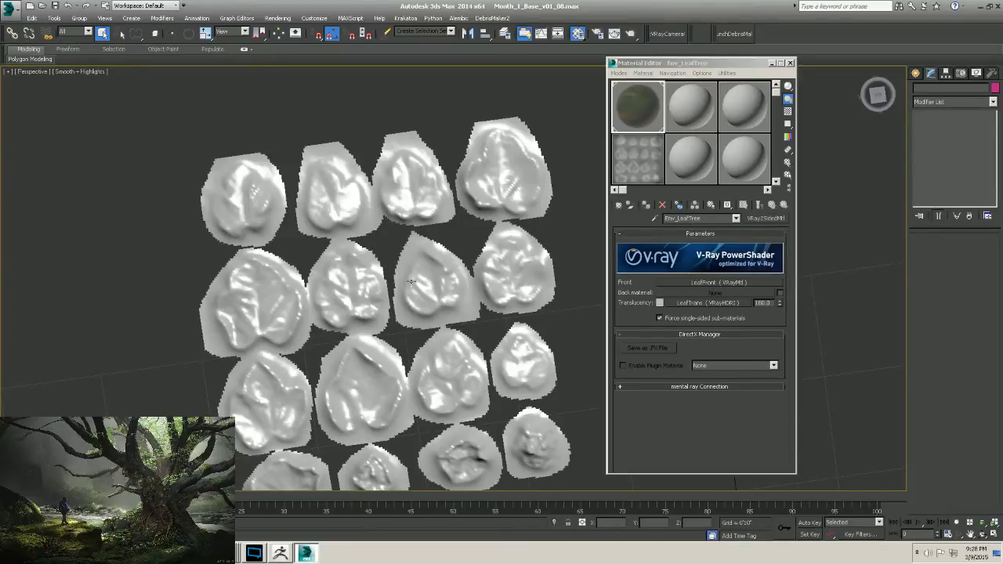
pyautogui.moveTo(411, 282)
pyautogui.keyDown('alt'); pyautogui.mouseDown(button='middle')
pyautogui.moveTo(422, 313)
pyautogui.moveTo(401, 276)
pyautogui.moveTo(427, 290)
pyautogui.mouseUp(button='middle'); pyautogui.keyUp('alt')
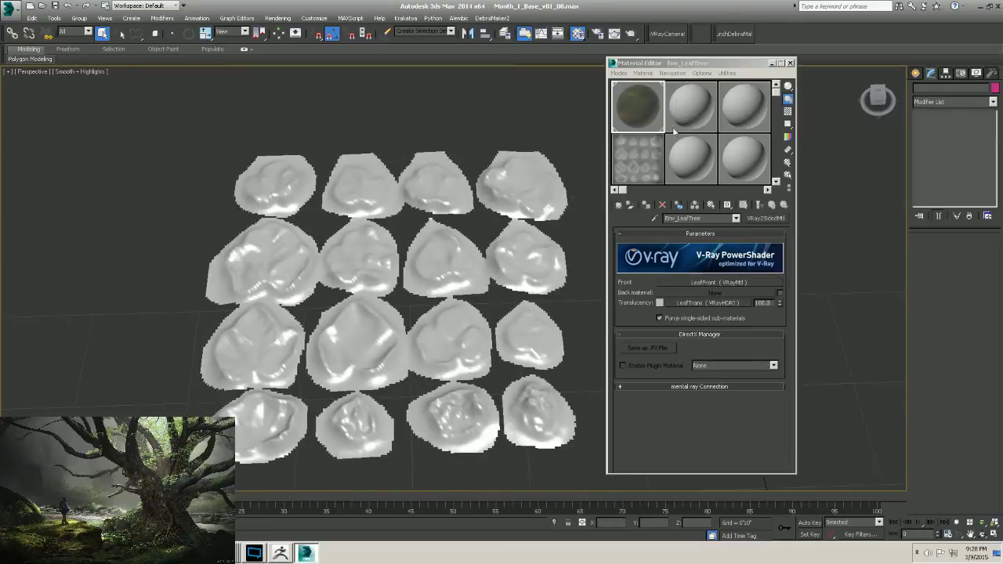
pyautogui.moveTo(695, 66); pyautogui.dragTo(745, 66)
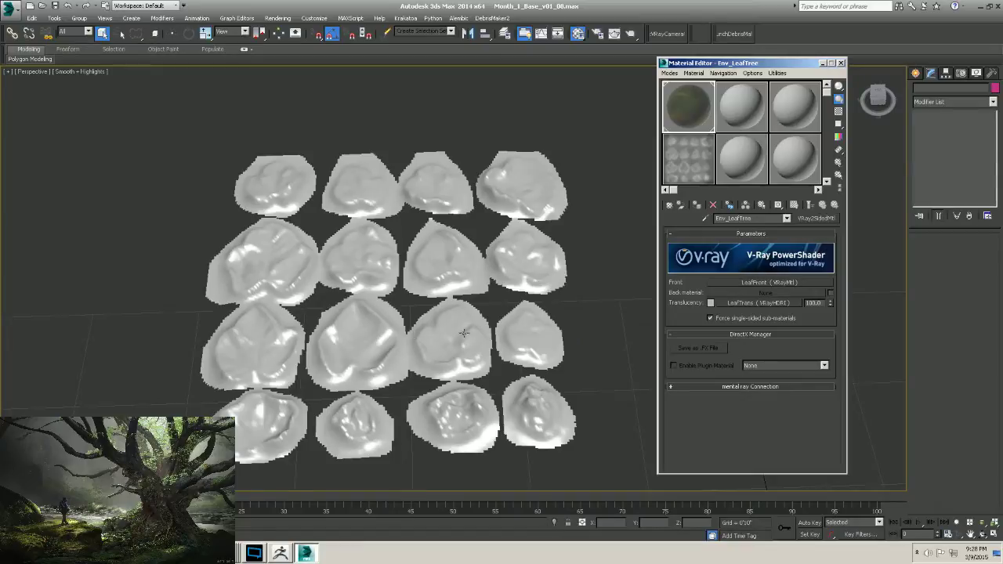
pyautogui.moveTo(453, 341); pyautogui.dragTo(540, 313, button='middle')
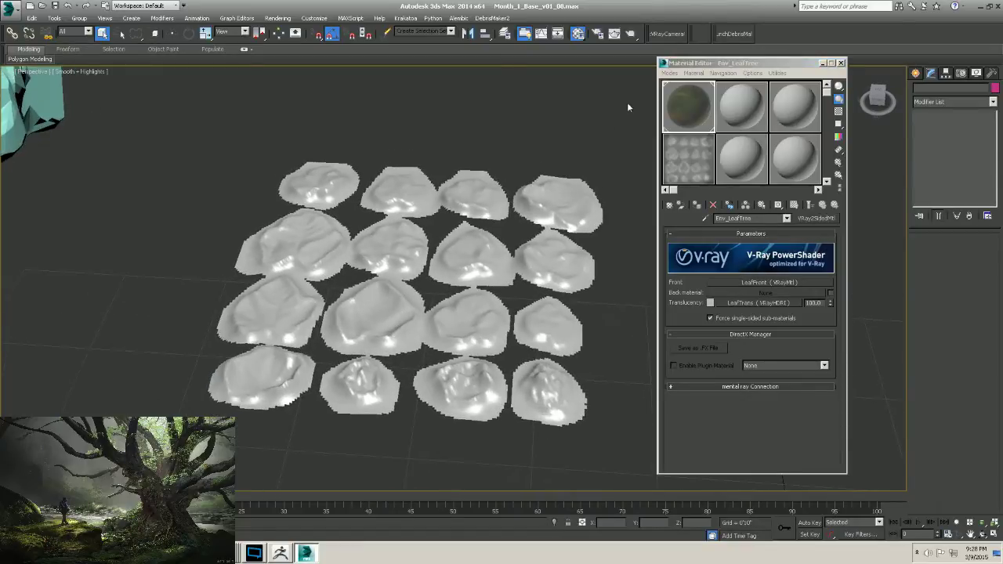
pyautogui.moveTo(717, 63); pyautogui.dragTo(739, 66)
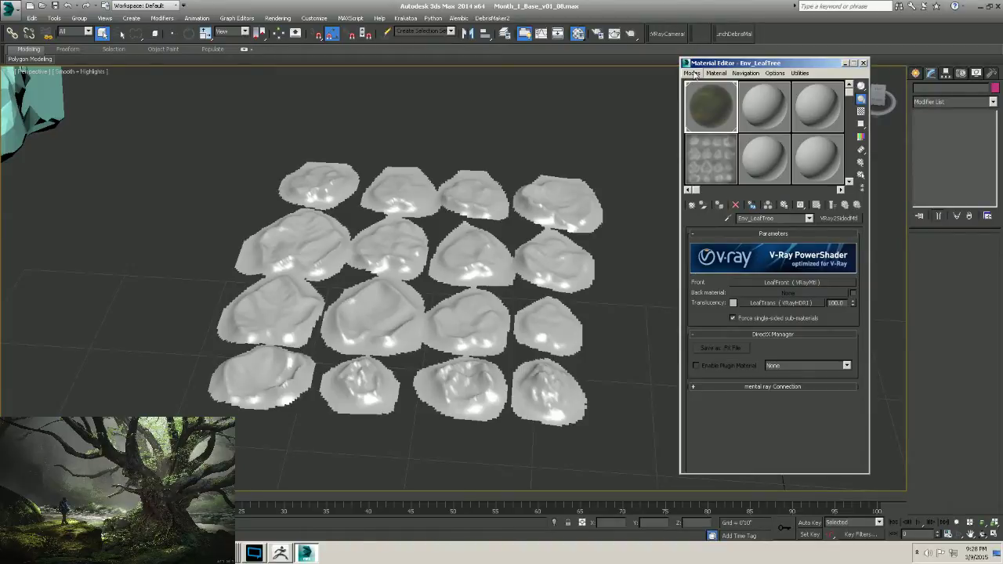
pyautogui.keyDown('alt'); pyautogui.moveTo(501, 189); pyautogui.dragTo(498, 265, button='middle'); pyautogui.keyUp('alt')
pyautogui.moveTo(765, 62); pyautogui.dragTo(741, 66)
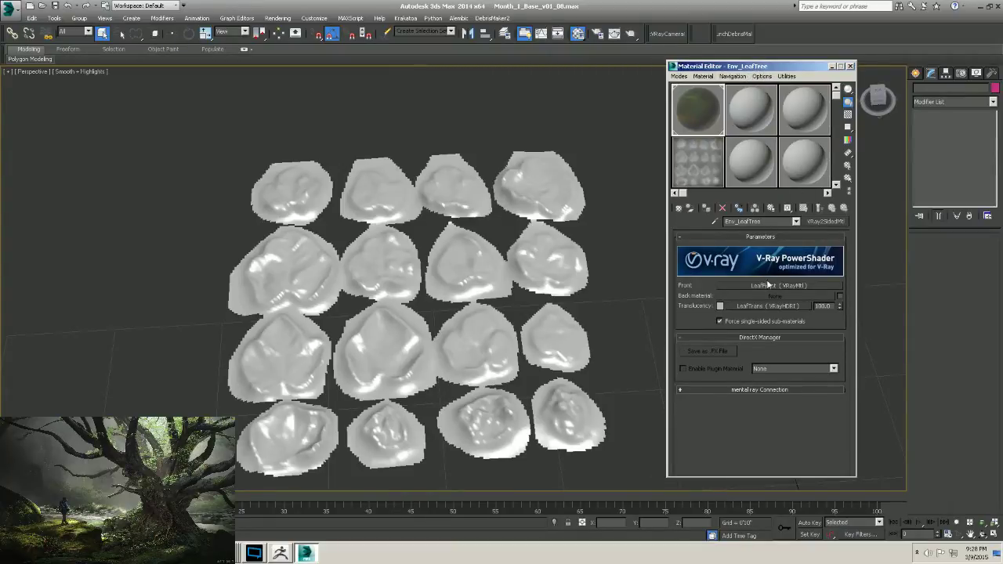
# Review the LeafTrans translucency map's mapping, processing and color space settings, and return to the parent Env_LeafTree material.
pyautogui.click(760, 306)
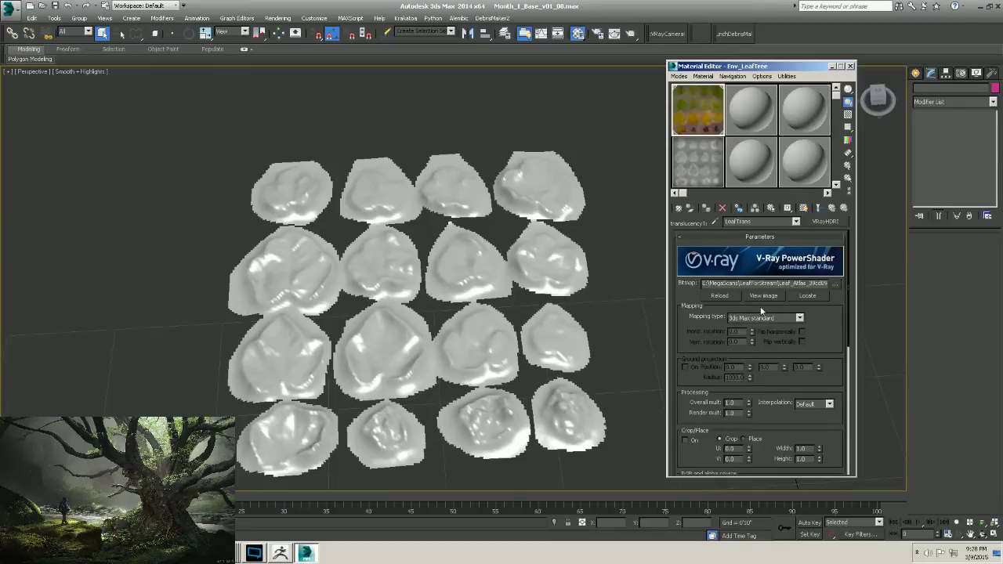
pyautogui.scroll(-2, 755, 307)
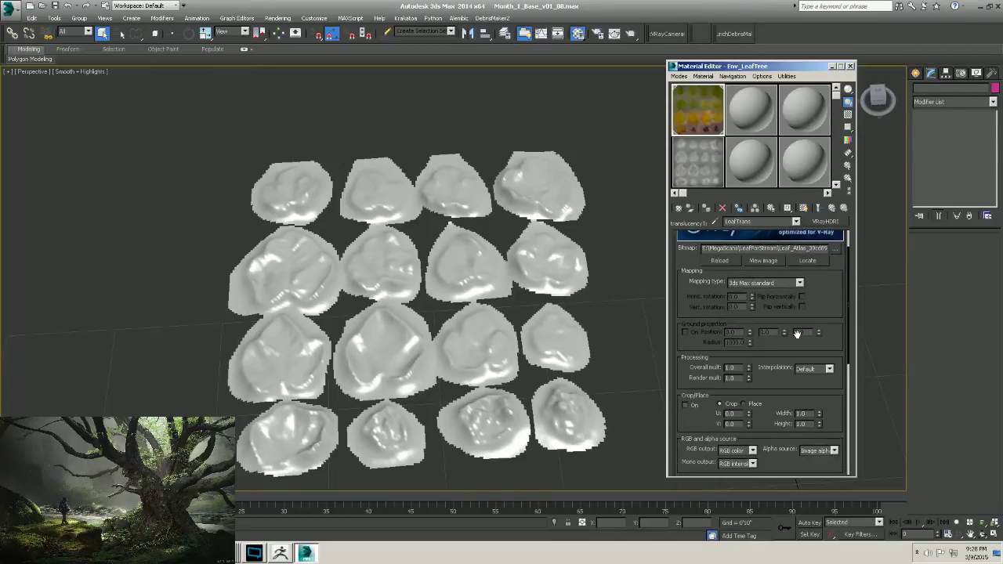
pyautogui.scroll(-2, 766, 351)
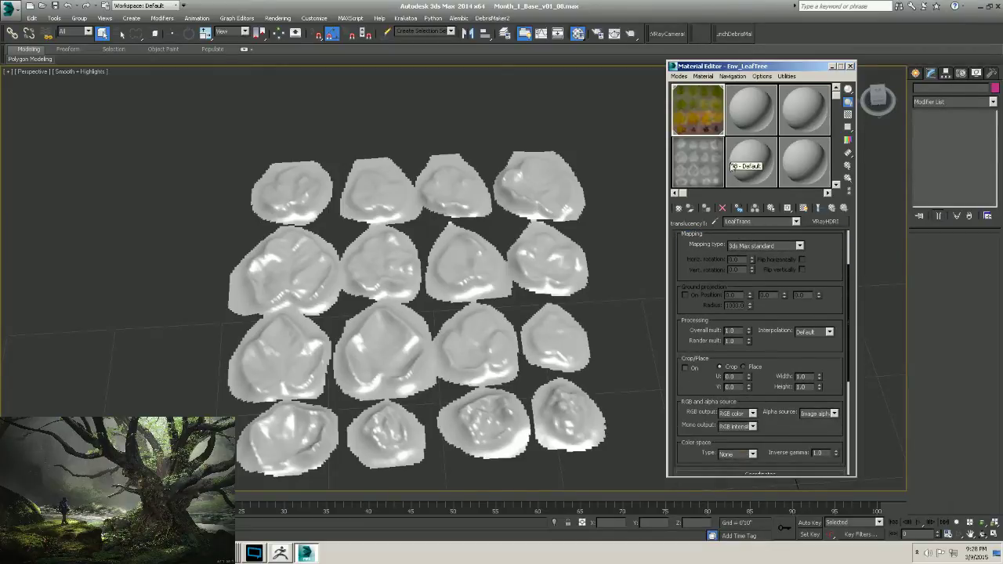
pyautogui.scroll(-1, 763, 269)
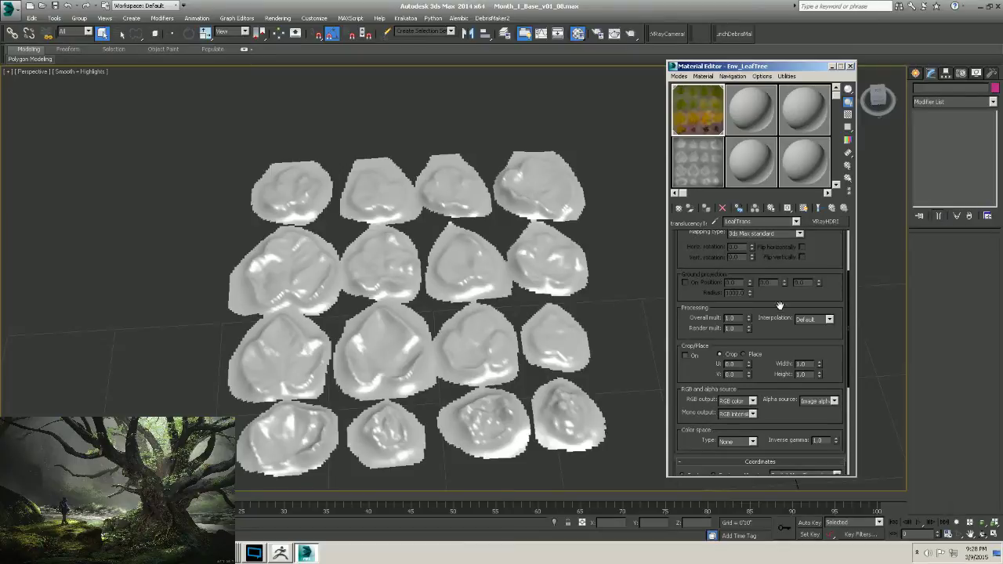
pyautogui.scroll(3, 763, 298)
pyautogui.click(832, 208)
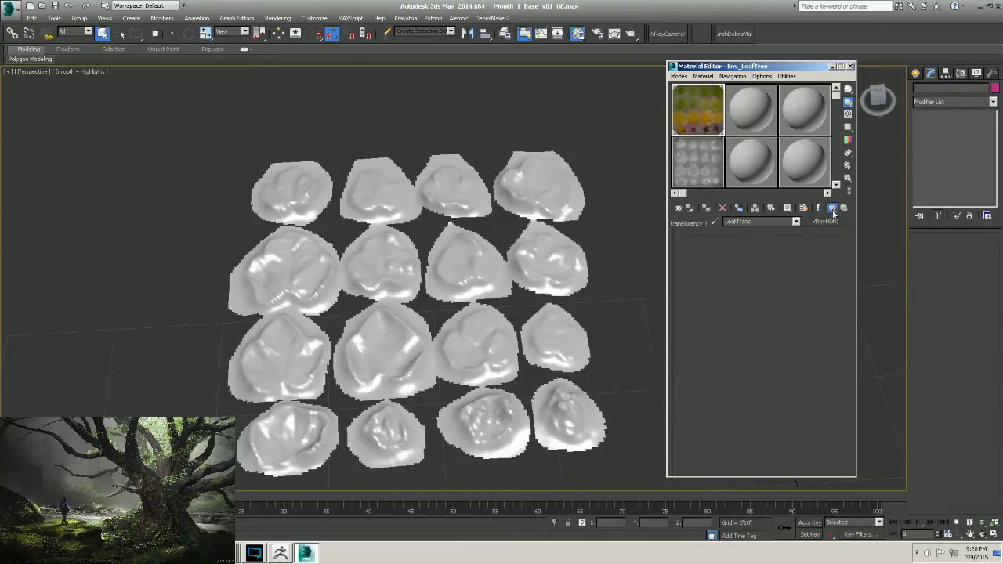
# Open the LeafFront material in Env_LeafTree's front slot and expand its list of map slots.
pyautogui.click(776, 286)
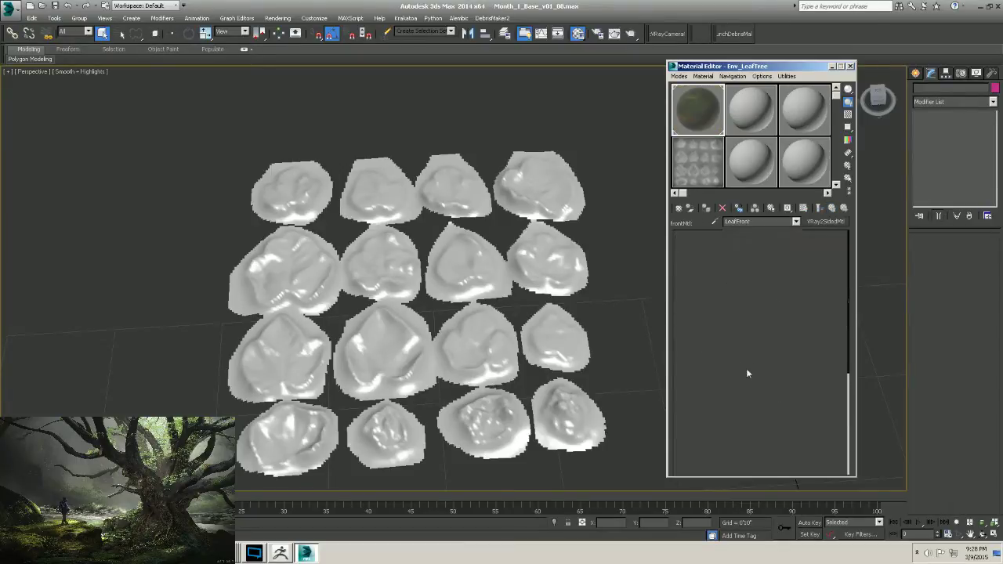
pyautogui.scroll(-5, 746, 353)
pyautogui.scroll(5, 748, 336)
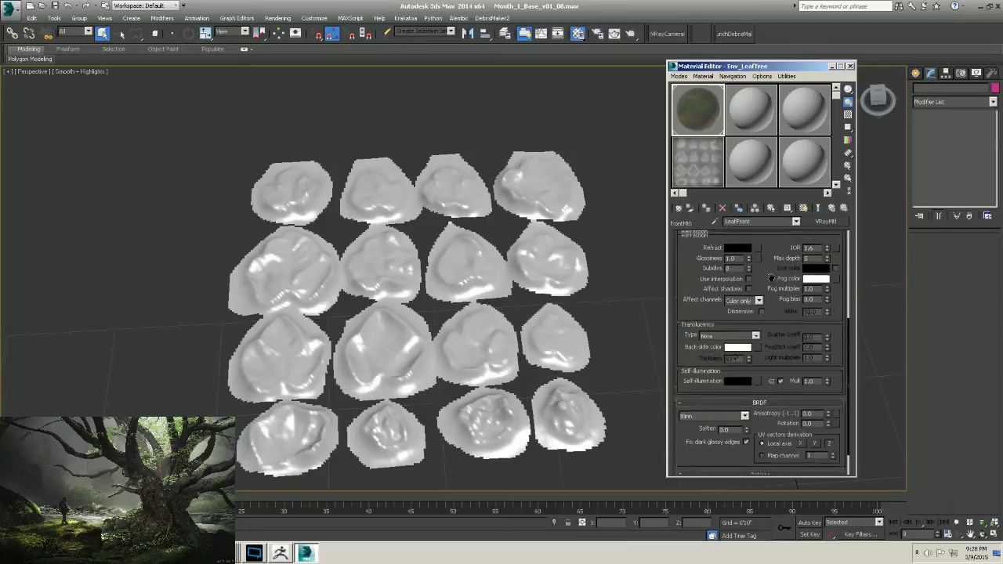
pyautogui.scroll(-3, 774, 345)
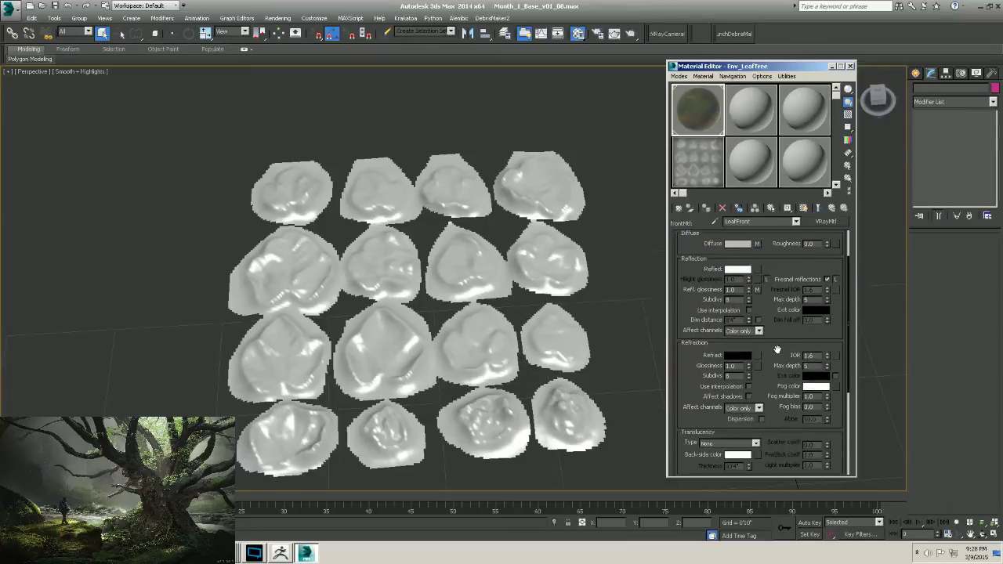
pyautogui.scroll(-3, 775, 316)
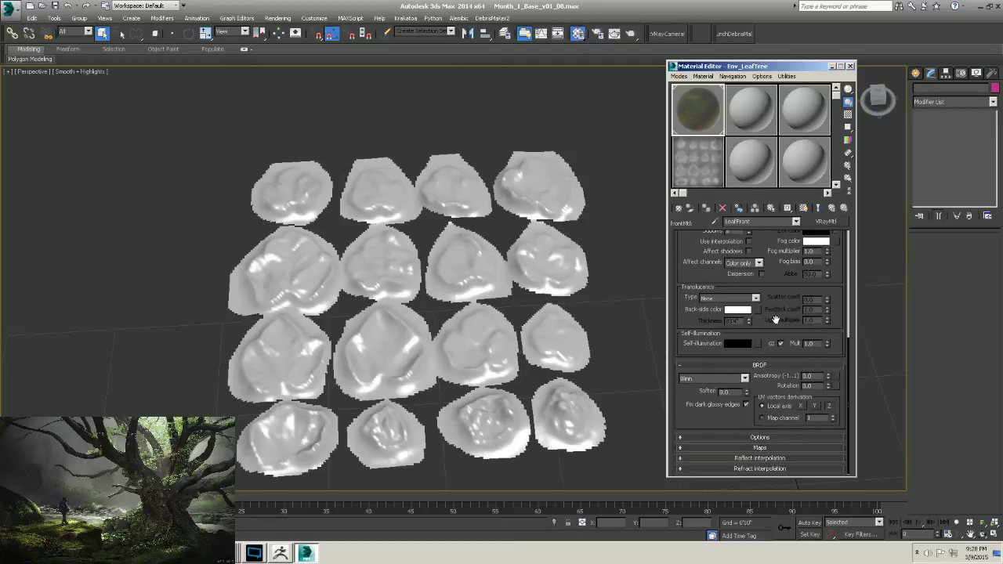
pyautogui.click(740, 449)
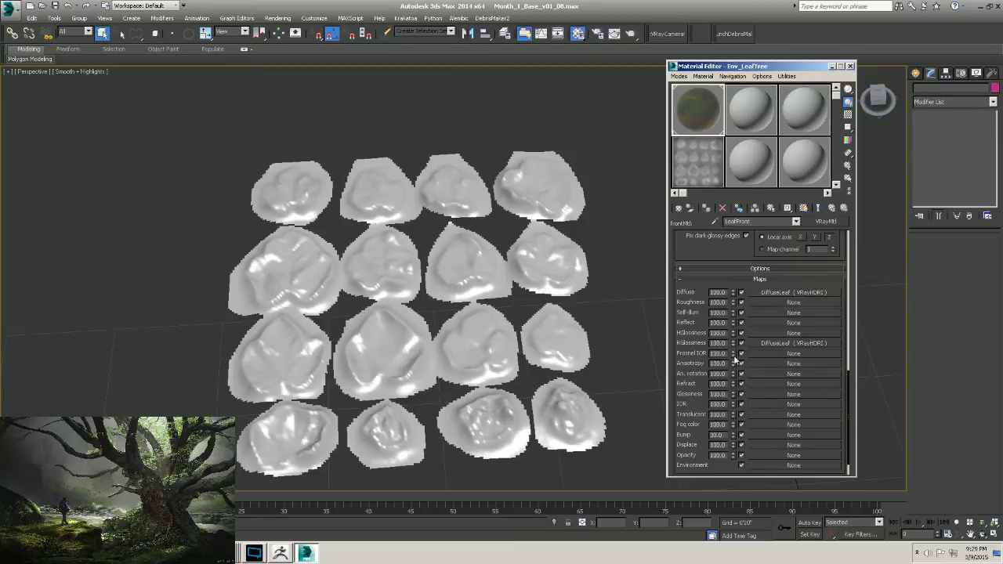
pyautogui.scroll(-1, 741, 258)
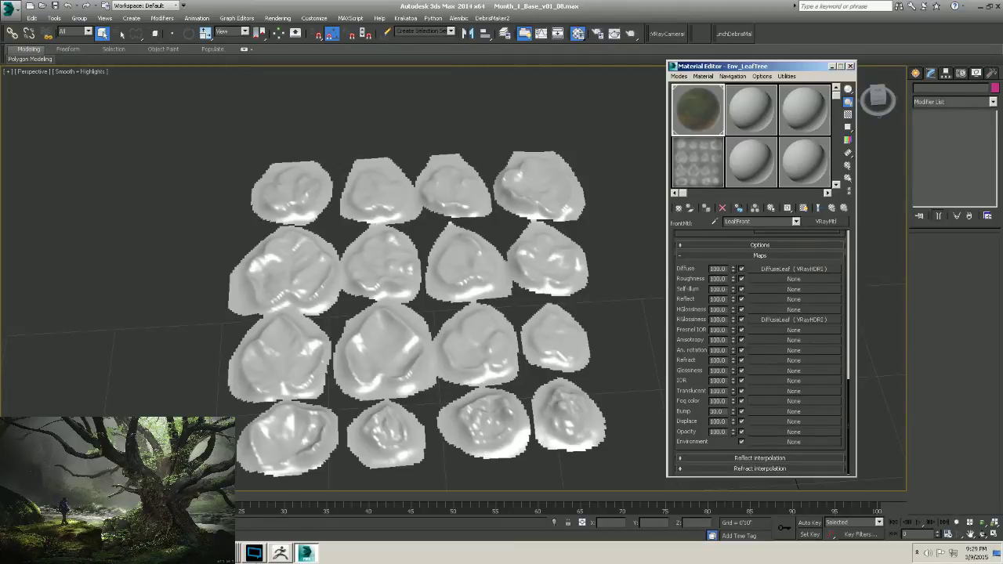
# Launch Photoshop and open Leaf_Atlas_39cd89ac63f74_Normal.jpg from the LeafForStream folder in it.
pyautogui.click(16, 553)
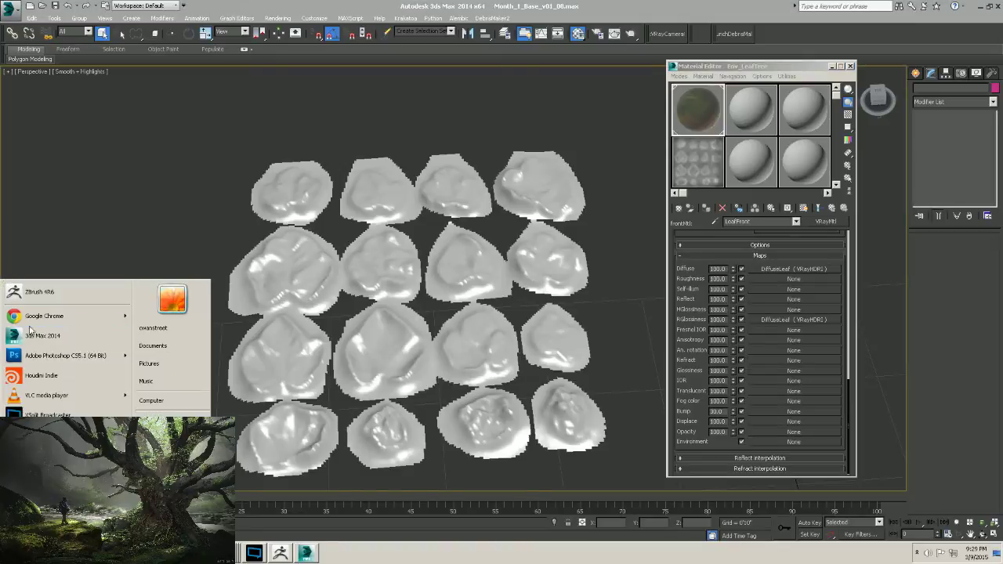
pyautogui.click(34, 362)
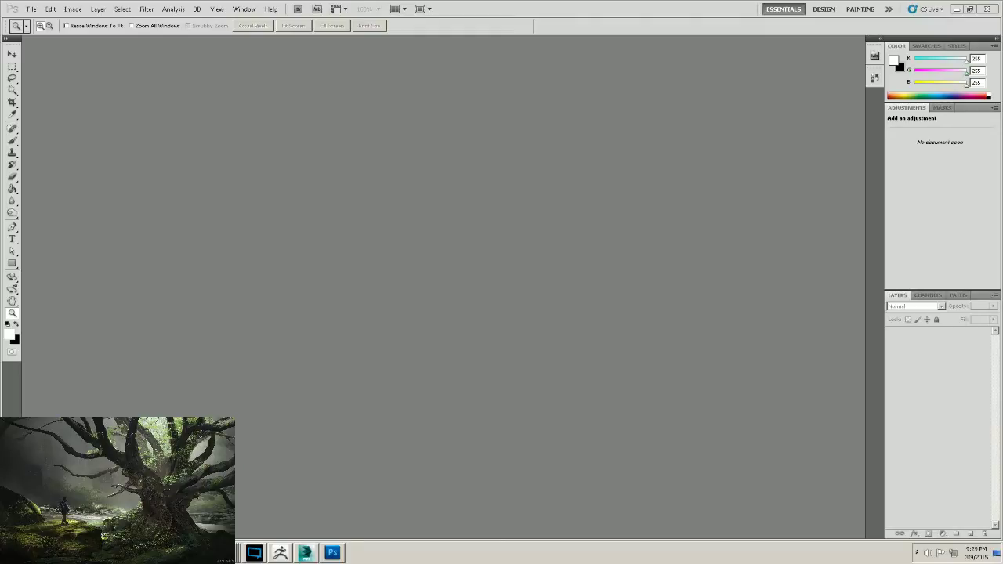
pyautogui.hotkey('alt', 'Tab')
pyautogui.click(415, 201)
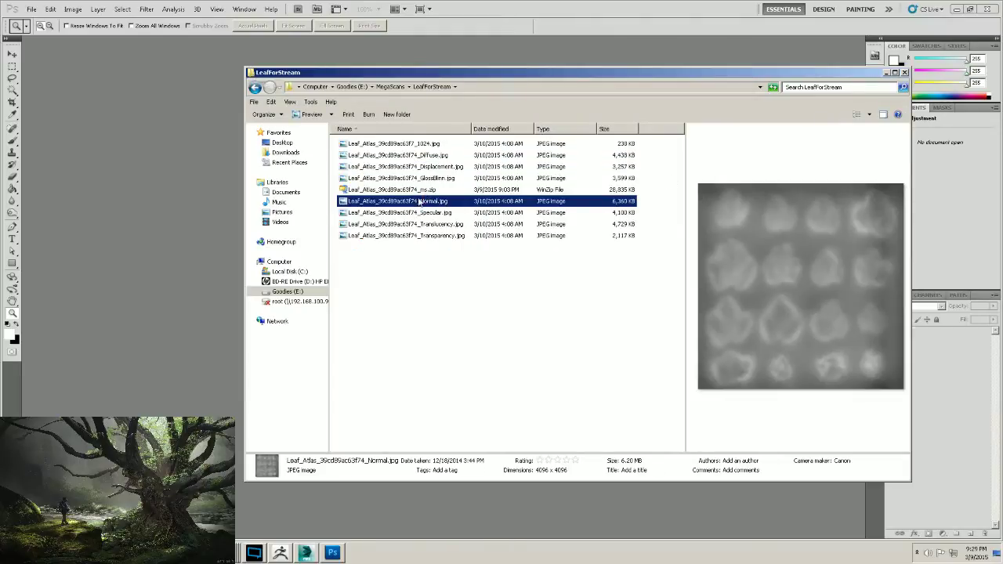
pyautogui.moveTo(515, 74); pyautogui.dragTo(581, 72)
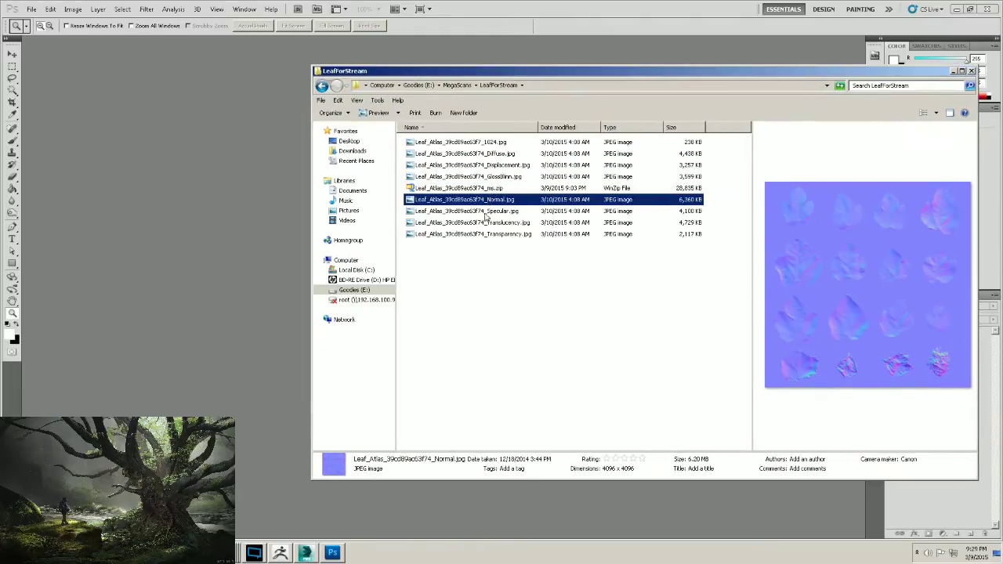
pyautogui.moveTo(485, 203); pyautogui.dragTo(140, 213)
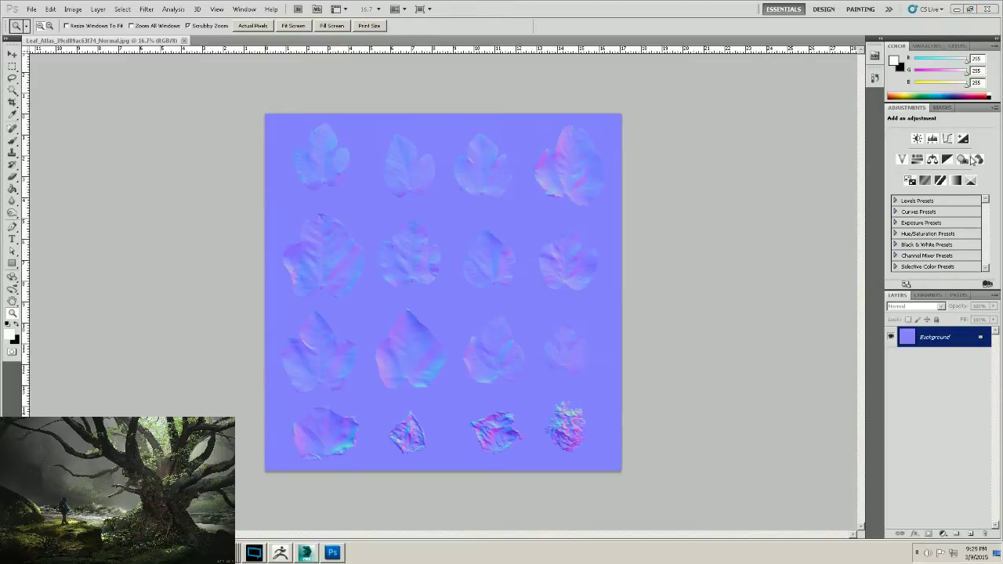
# Apply a High Pass filter to the leaf normal map, keeping the offered radius.
pyautogui.click(146, 9)
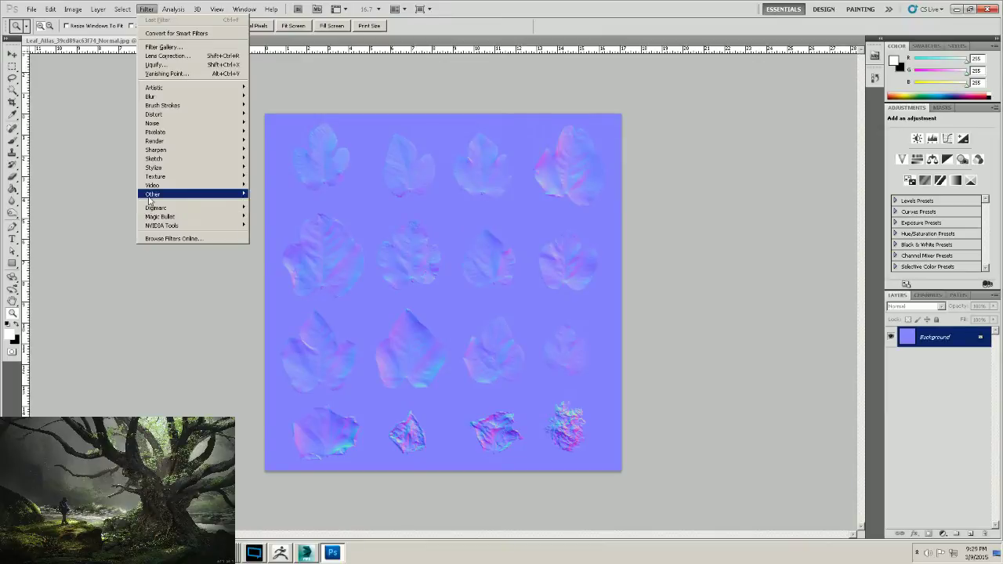
pyautogui.moveTo(211, 194)
pyautogui.click(269, 203)
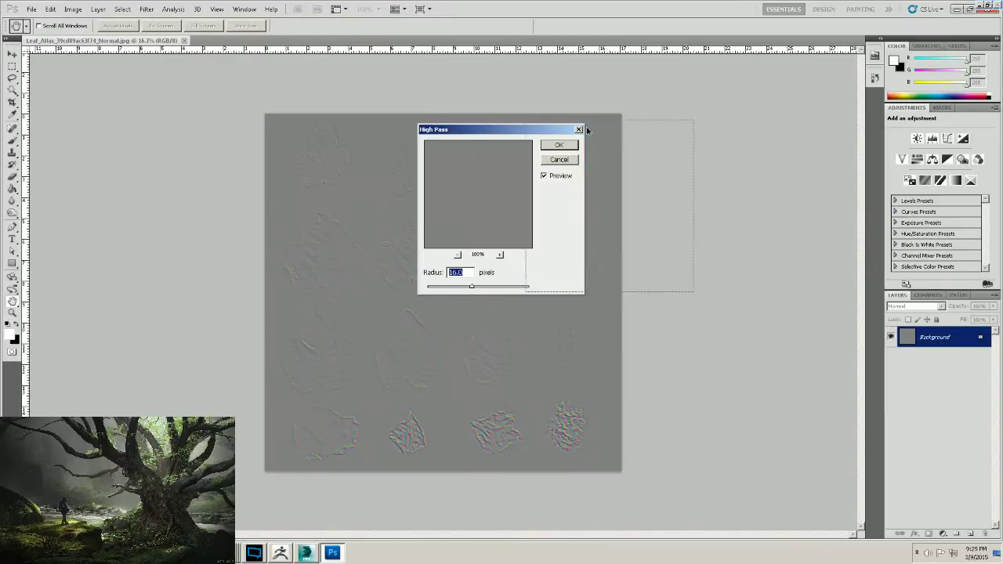
pyautogui.moveTo(482, 134); pyautogui.dragTo(805, 116)
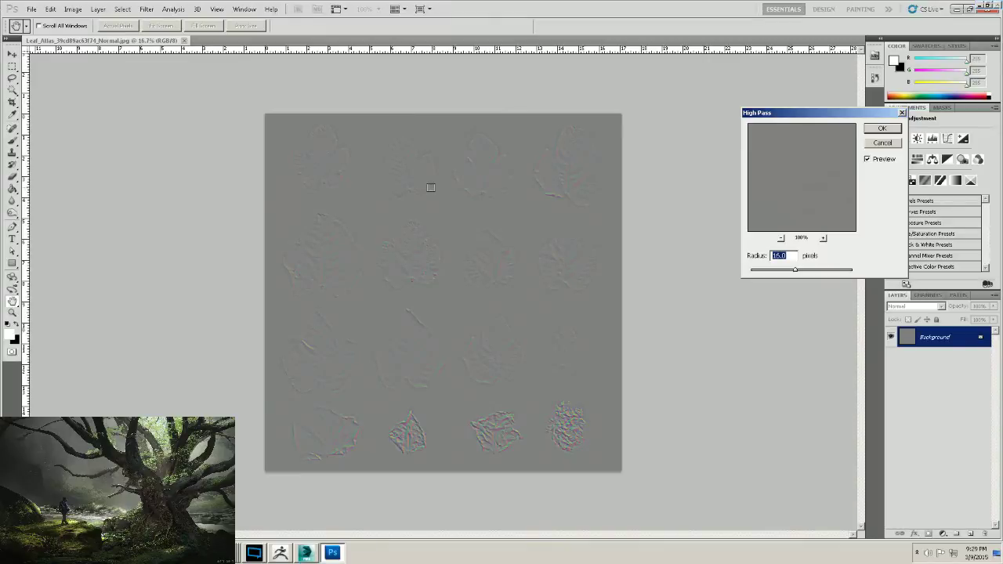
pyautogui.click(882, 129)
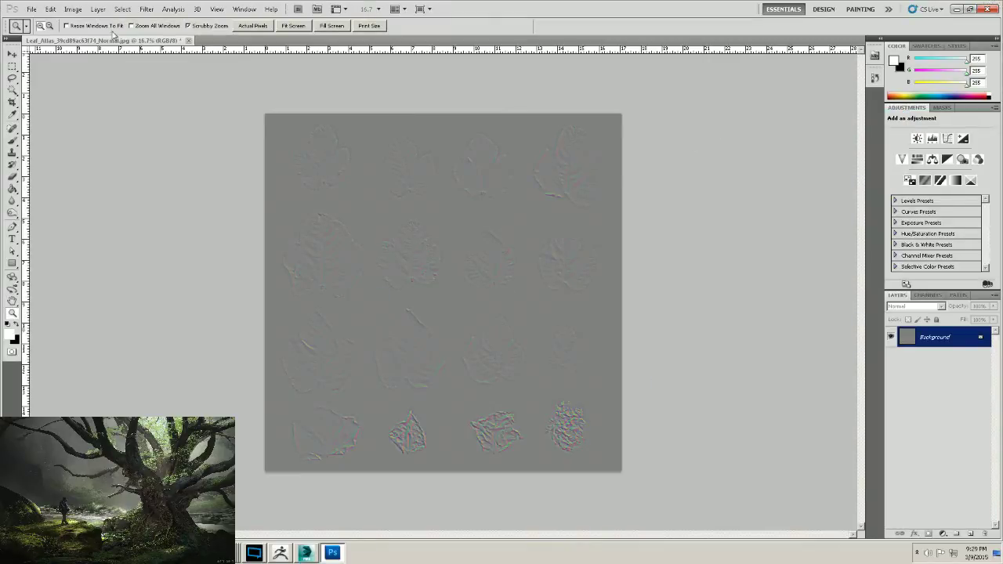
# Save the filtered image as a new JPEG named Leaf_Atlas_39cd89ac63f74_Bump.jpg at maximum quality 12.
pyautogui.click(32, 9)
pyautogui.click(40, 149)
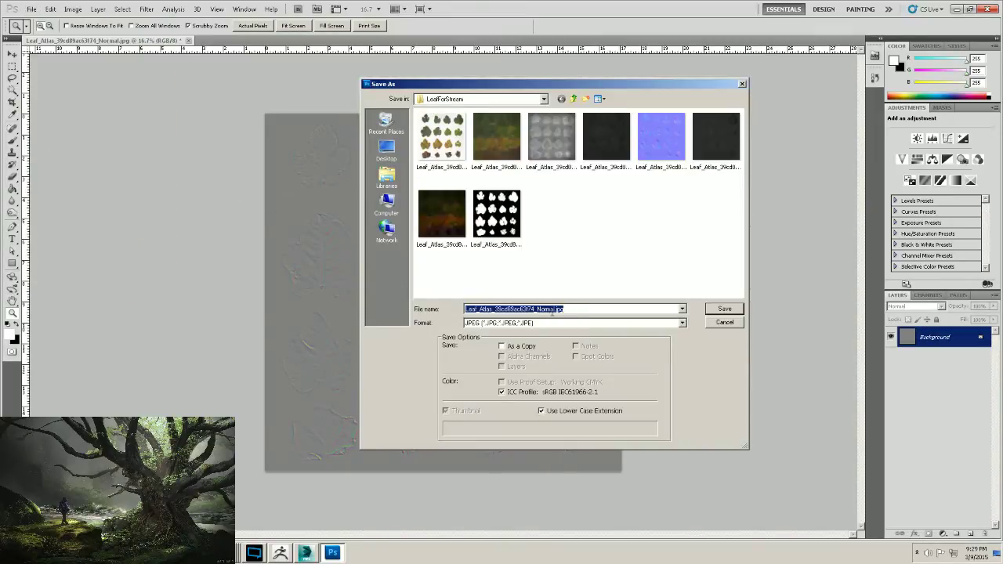
pyautogui.click(554, 309)
pyautogui.moveTo(555, 309); pyautogui.dragTo(537, 309)
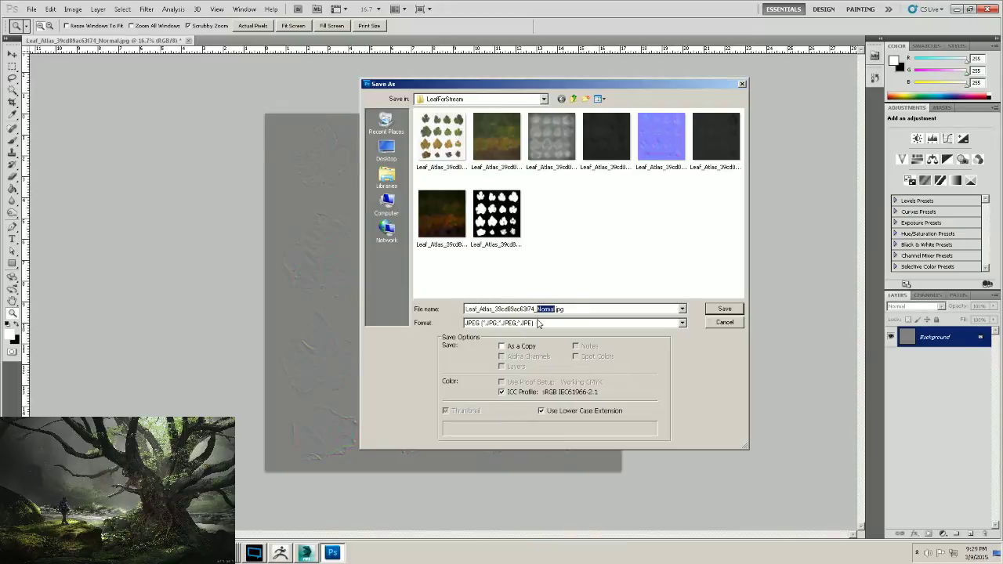
pyautogui.write('Bump')
pyautogui.press('Return')
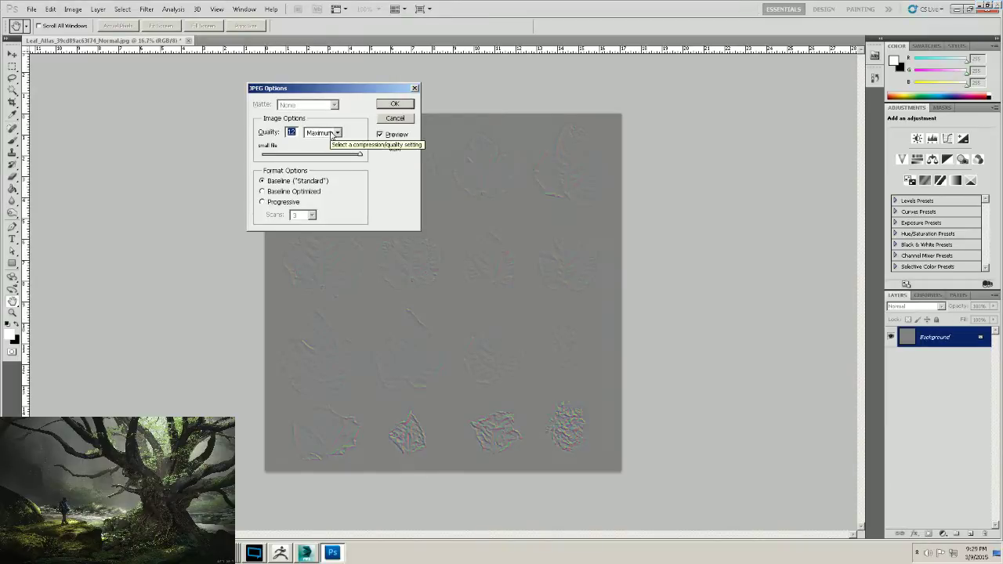
pyautogui.click(395, 105)
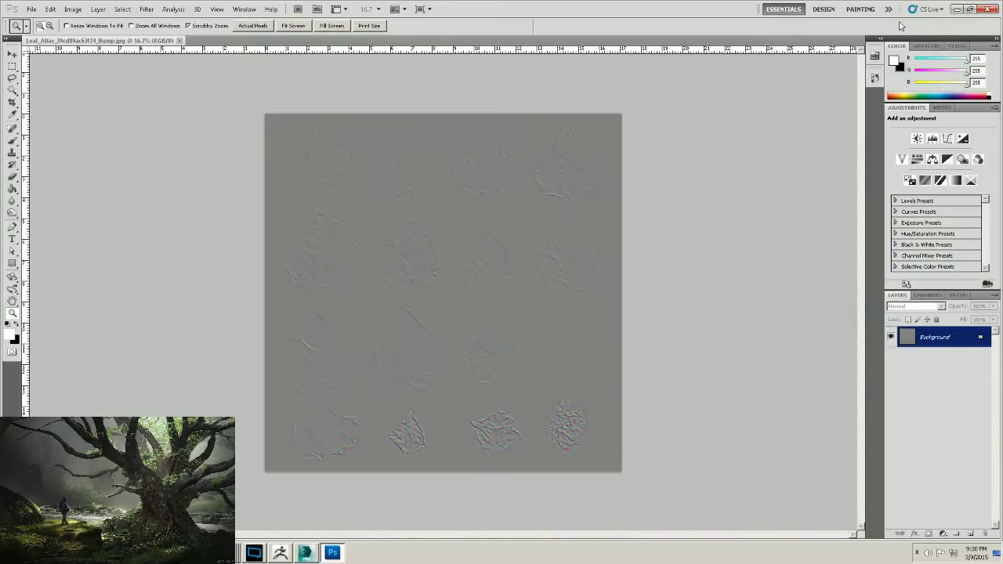
# Minimize Photoshop and the LeafForStream folder window to return to 3ds Max.
pyautogui.click(956, 9)
pyautogui.moveTo(585, 73); pyautogui.dragTo(555, 73)
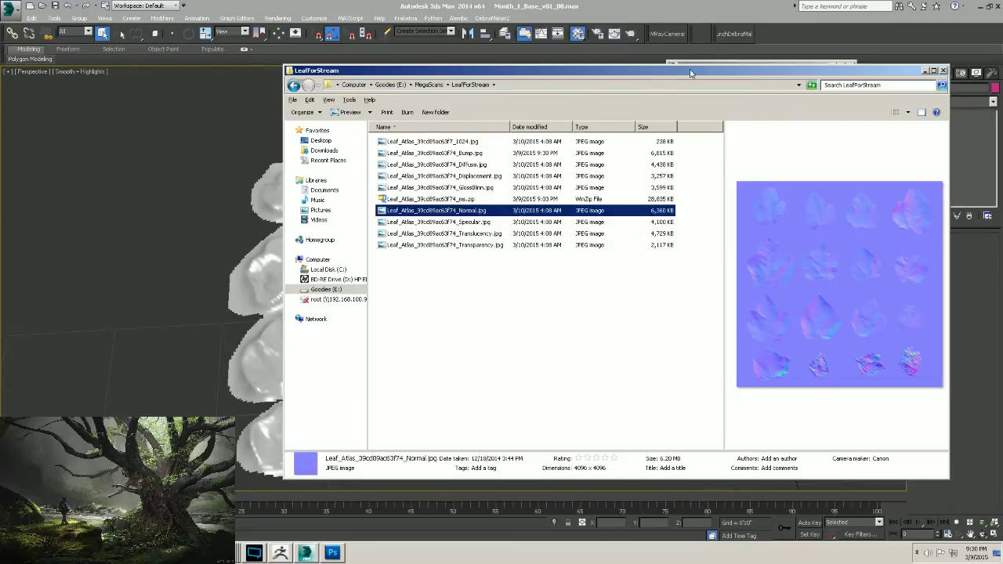
pyautogui.moveTo(824, 76); pyautogui.dragTo(801, 72)
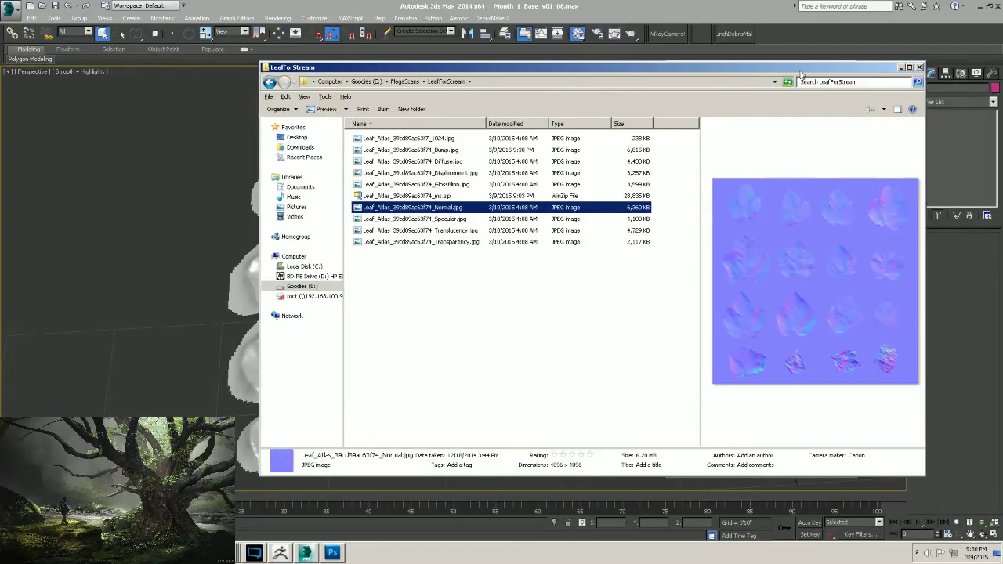
pyautogui.click(901, 68)
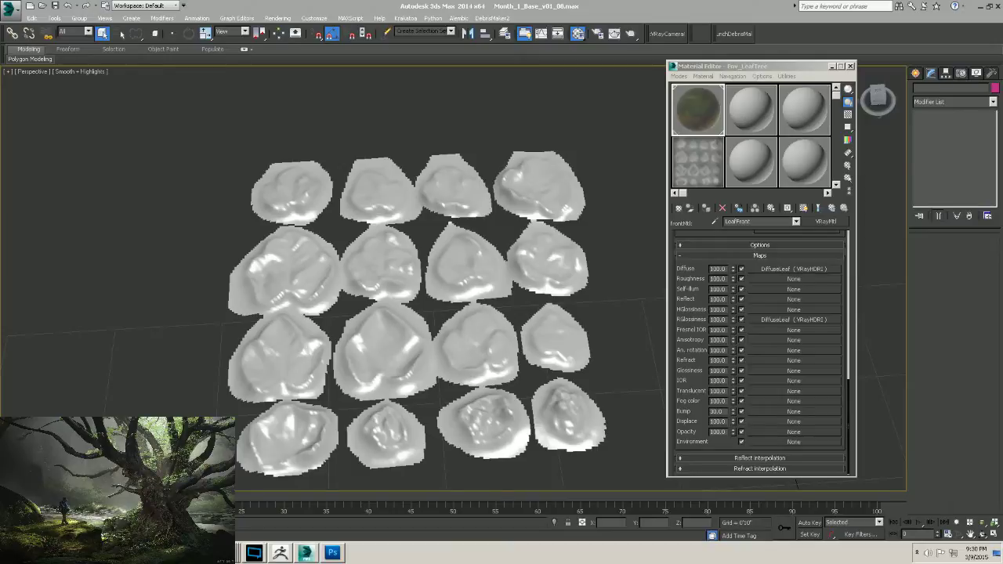
# Assign a VRayHDRI map to the bump slot of the LeafFront material.
pyautogui.moveTo(536, 183); pyautogui.dragTo(502, 178, button='middle')
pyautogui.keyDown('alt'); pyautogui.moveTo(501, 178); pyautogui.dragTo(496, 212, button='middle'); pyautogui.keyUp('alt')
pyautogui.keyDown('alt'); pyautogui.moveTo(496, 212); pyautogui.dragTo(497, 233, button='middle'); pyautogui.keyUp('alt')
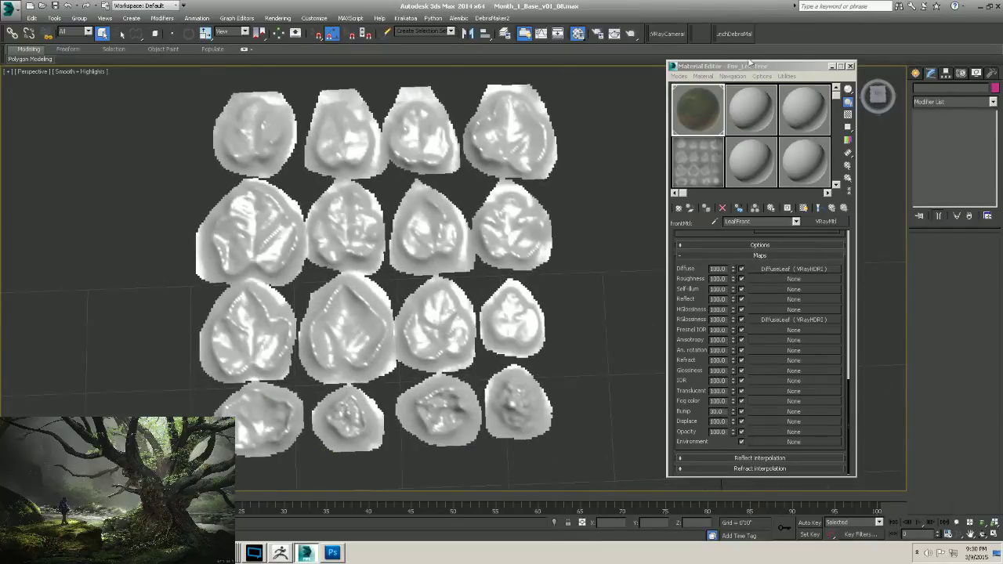
pyautogui.moveTo(750, 62); pyautogui.dragTo(715, 54)
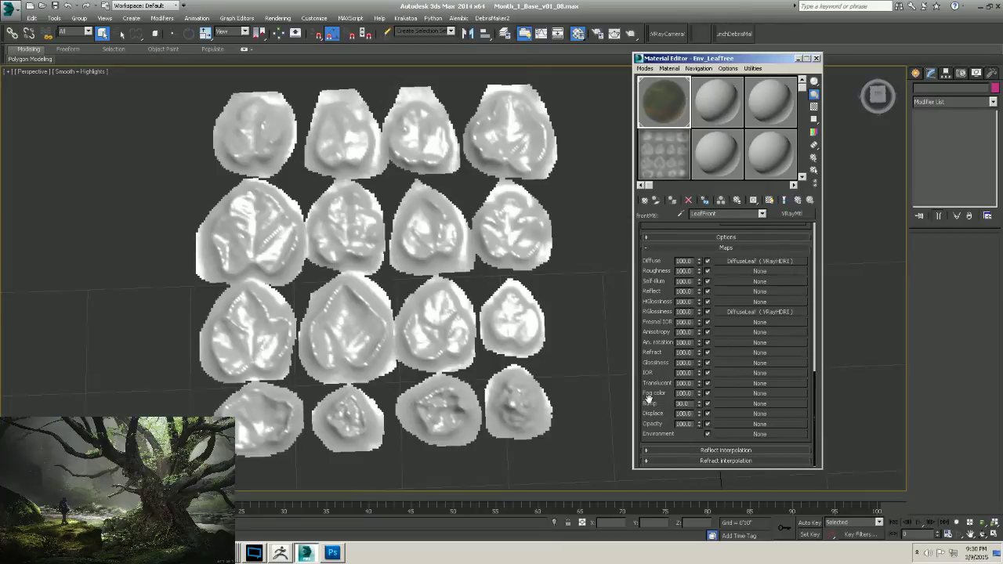
pyautogui.click(749, 403)
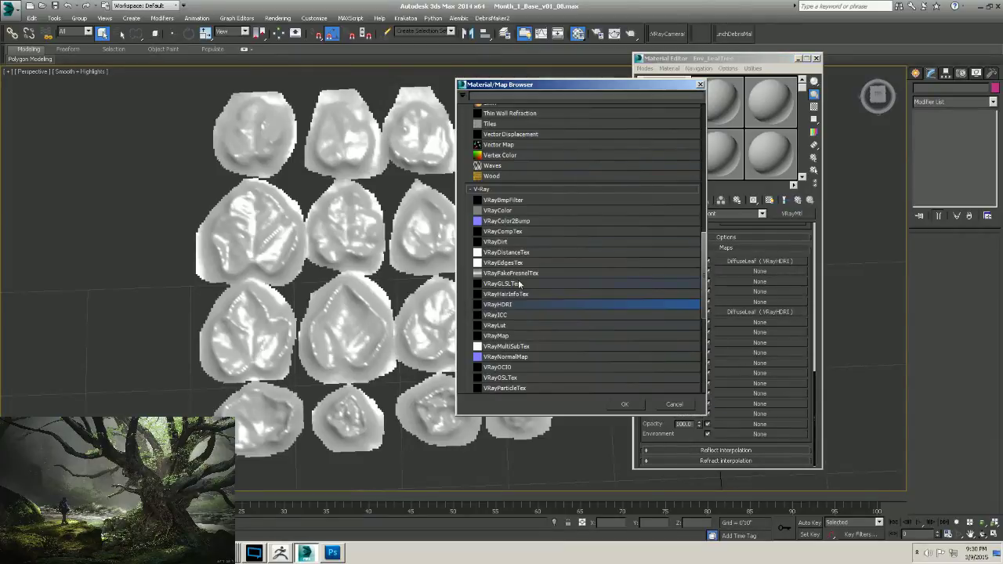
pyautogui.doubleClick(500, 304)
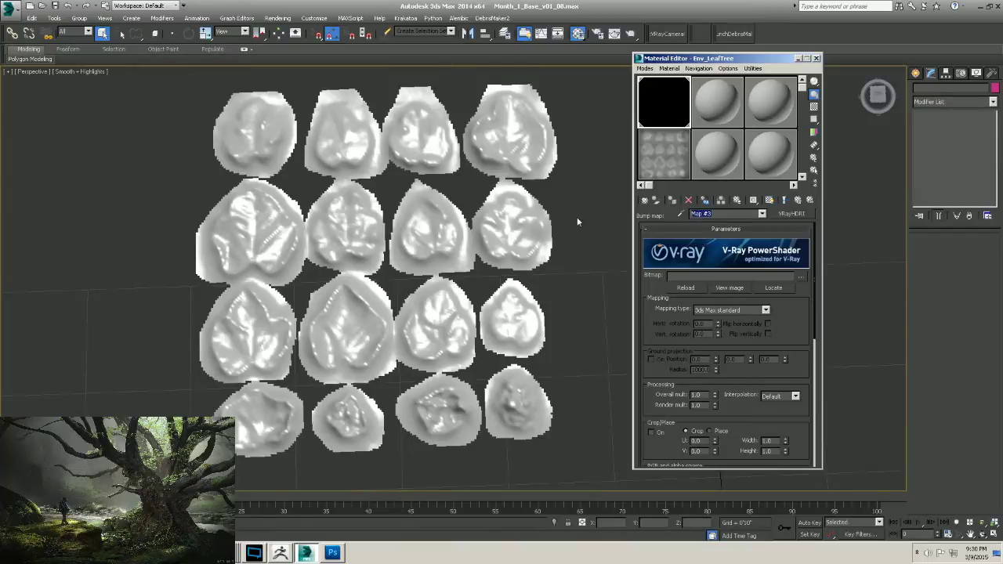
# Name the bump map LeafBump and load Leaf_Atlas_39cd89ac63f74_Bump.jpg from the LeafForStream folder as its bitmap.
pyautogui.write('l')
pyautogui.click(802, 278)
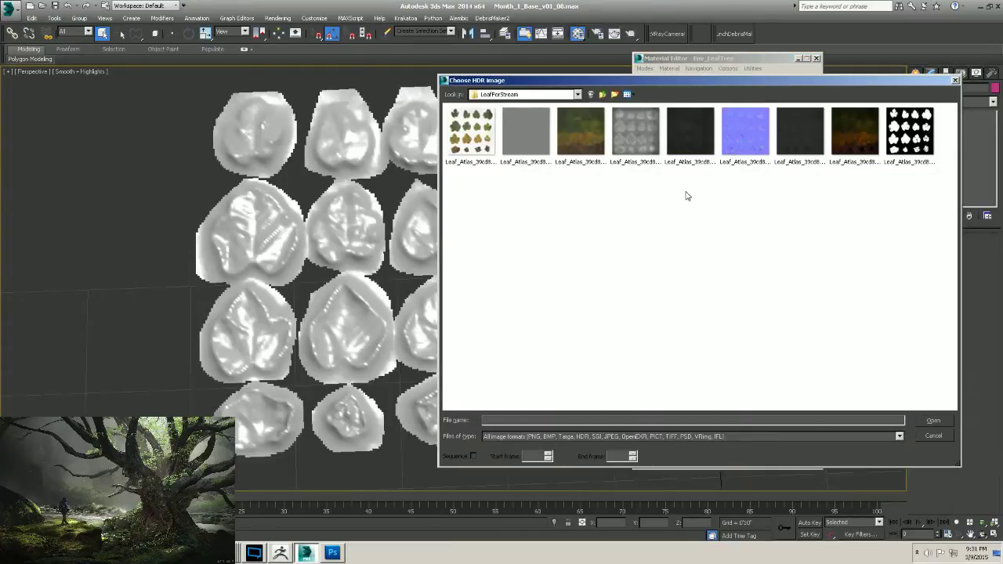
pyautogui.click(690, 132)
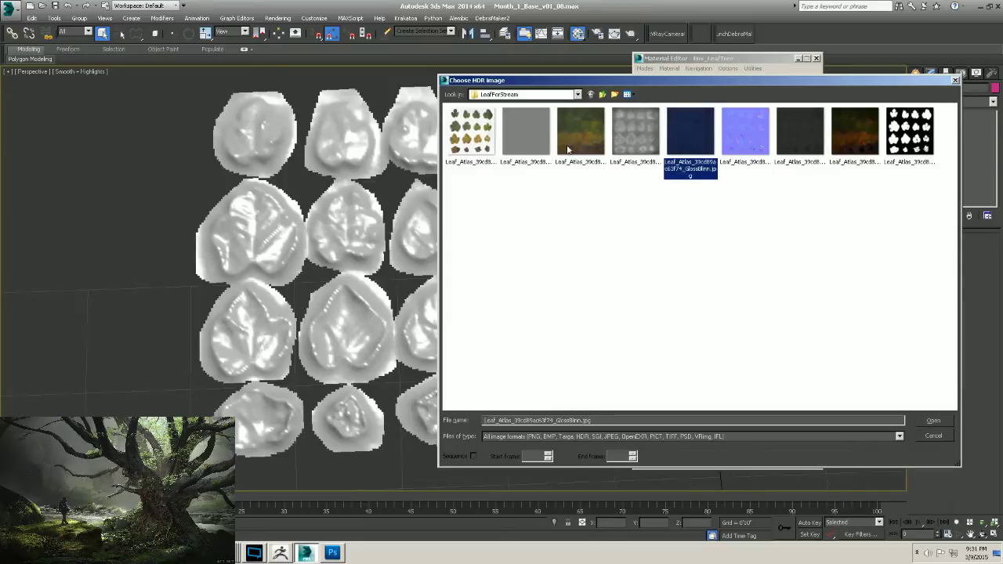
pyautogui.click(523, 134)
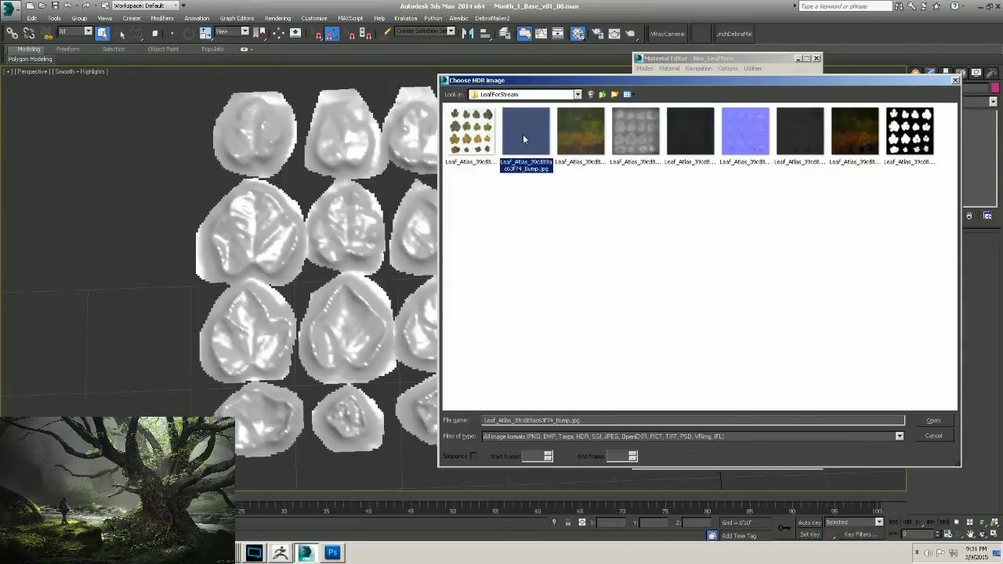
pyautogui.click(934, 421)
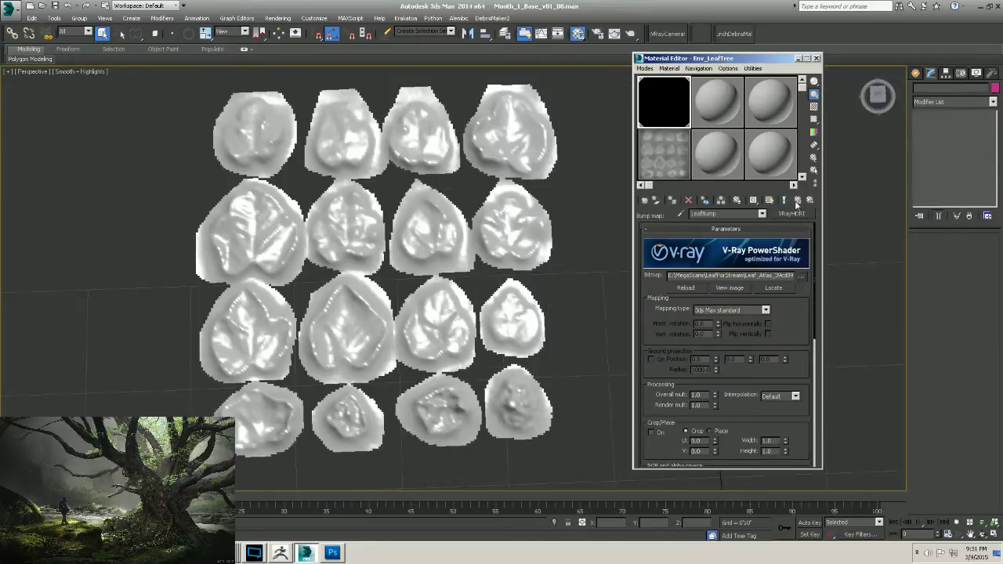
# Return to the LeafFront material and bring up its basic reflection parameters.
pyautogui.click(670, 106)
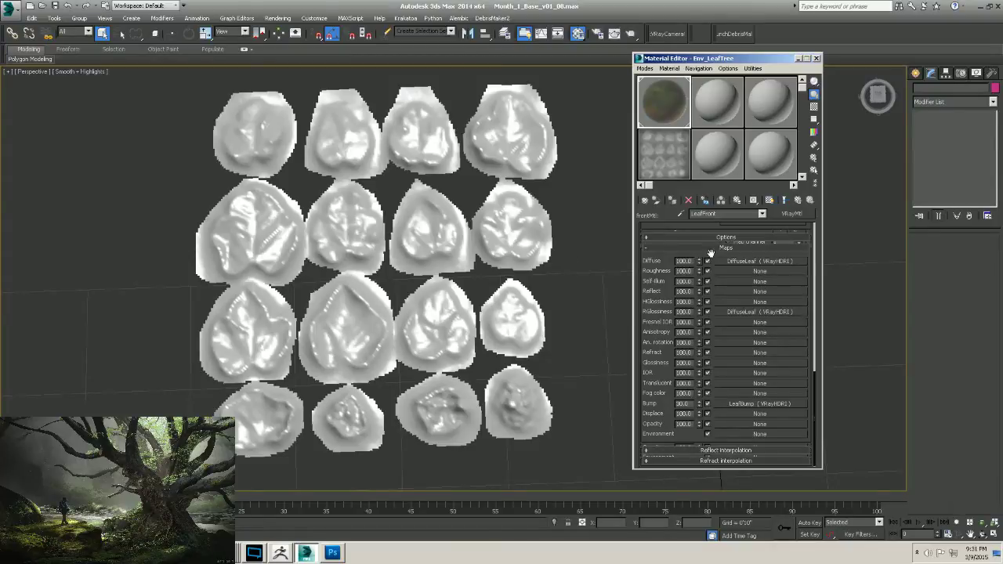
pyautogui.scroll(10, 711, 252)
pyautogui.scroll(1, 733, 259)
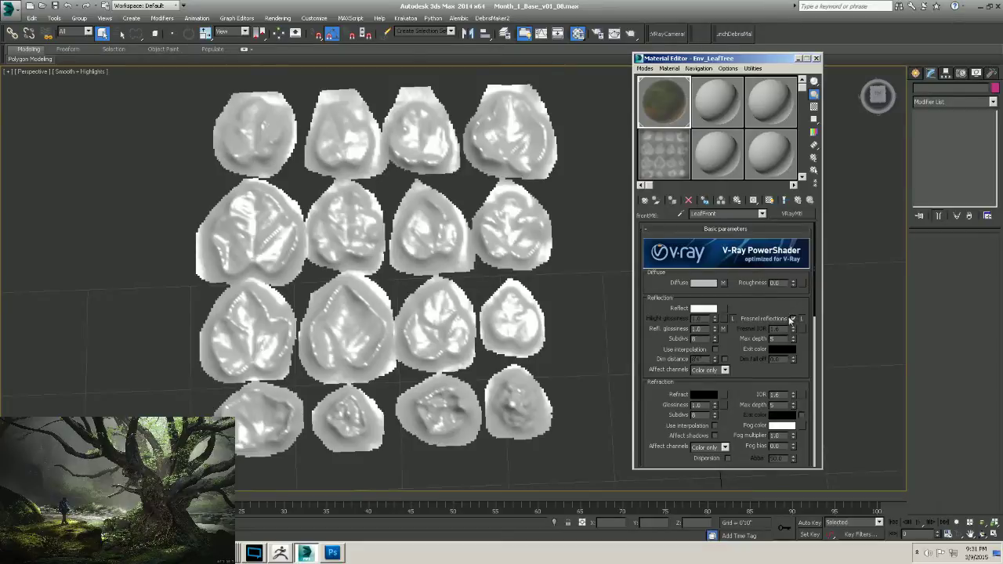
# Set the LeafFront material's reflection colour to a value of 235.
pyautogui.click(704, 308)
pyautogui.click(420, 116)
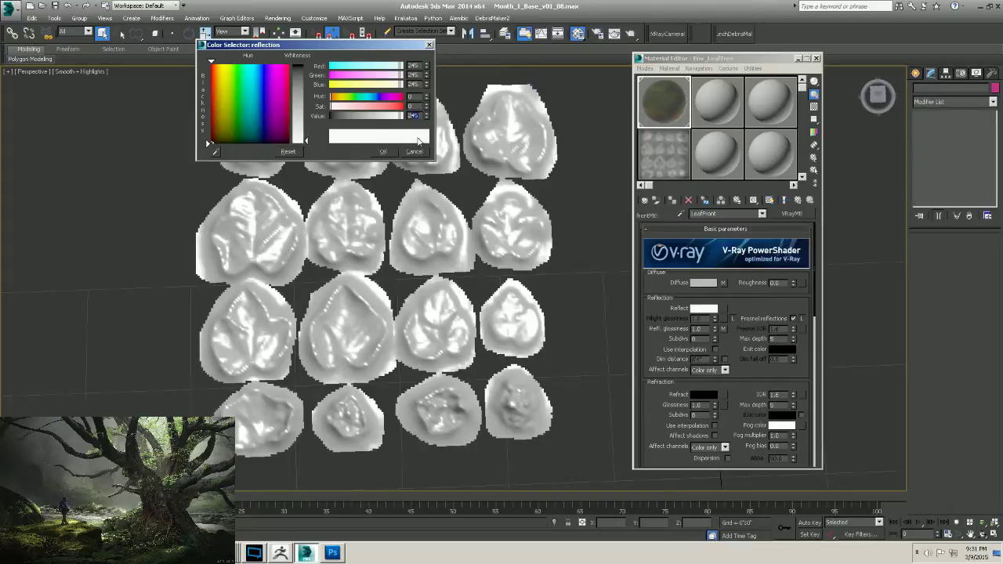
pyautogui.write('235')
pyautogui.press('Return')
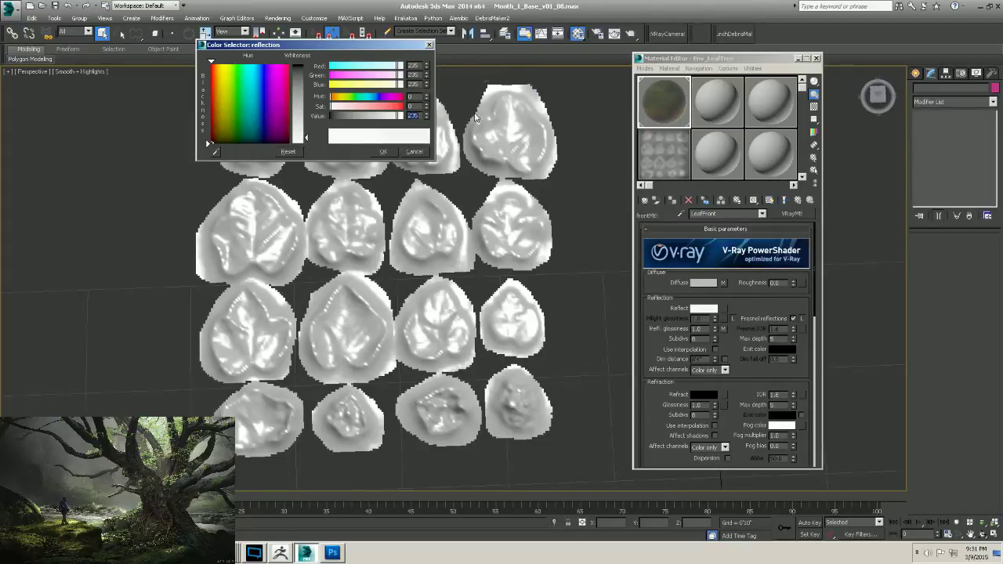
pyautogui.click(428, 44)
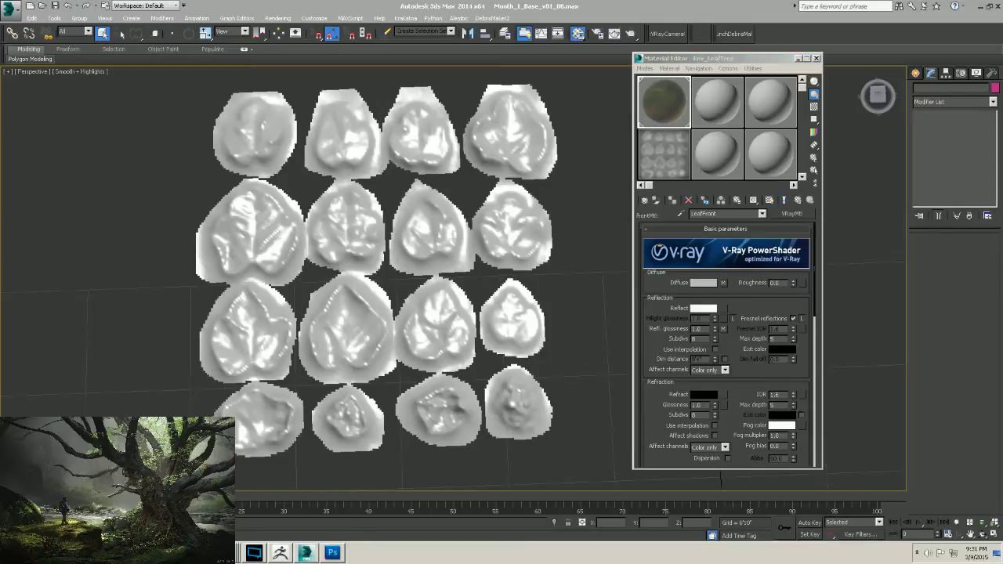
# Switch to the Reference folder, view the q34.jpg leaf photo full size, and return to 3ds Max.
pyautogui.hotkey('alt', 'Tab')
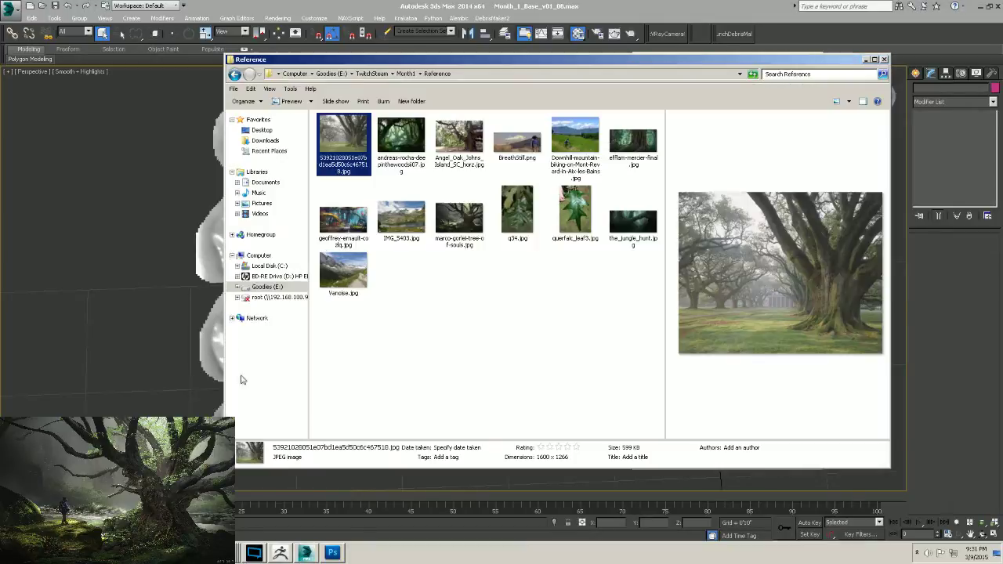
pyautogui.click(517, 210)
pyautogui.doubleClick(520, 208)
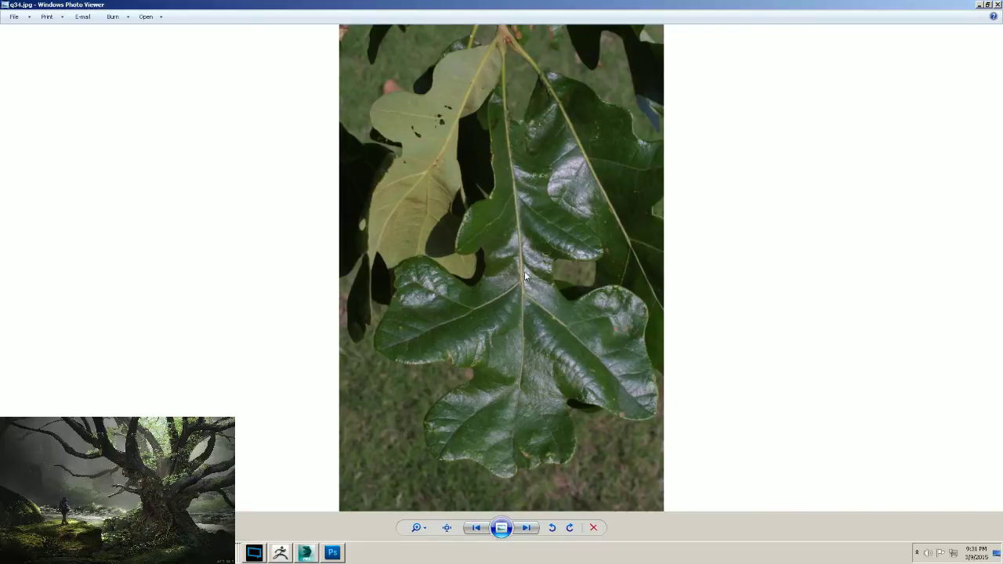
pyautogui.click(979, 4)
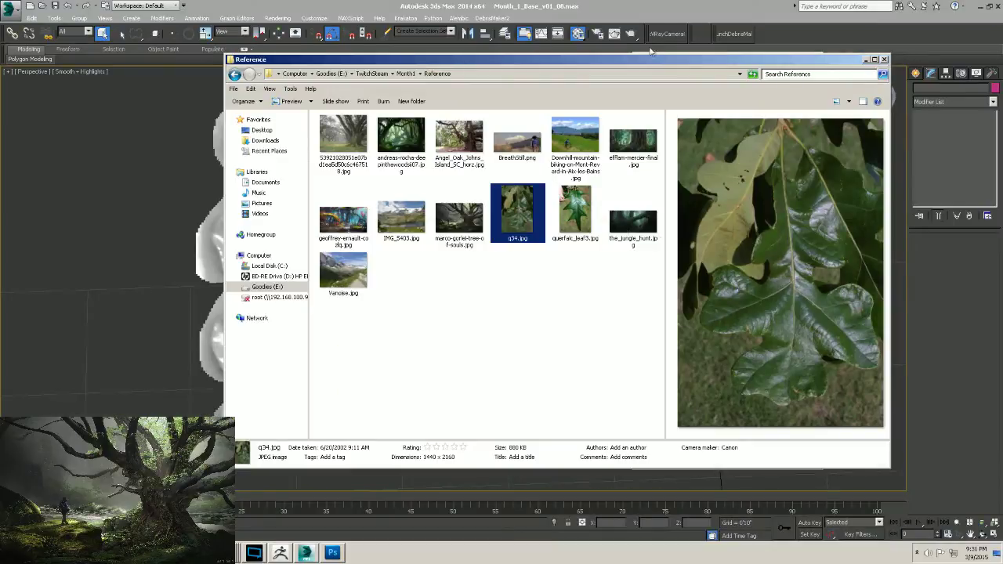
pyautogui.click(663, 6)
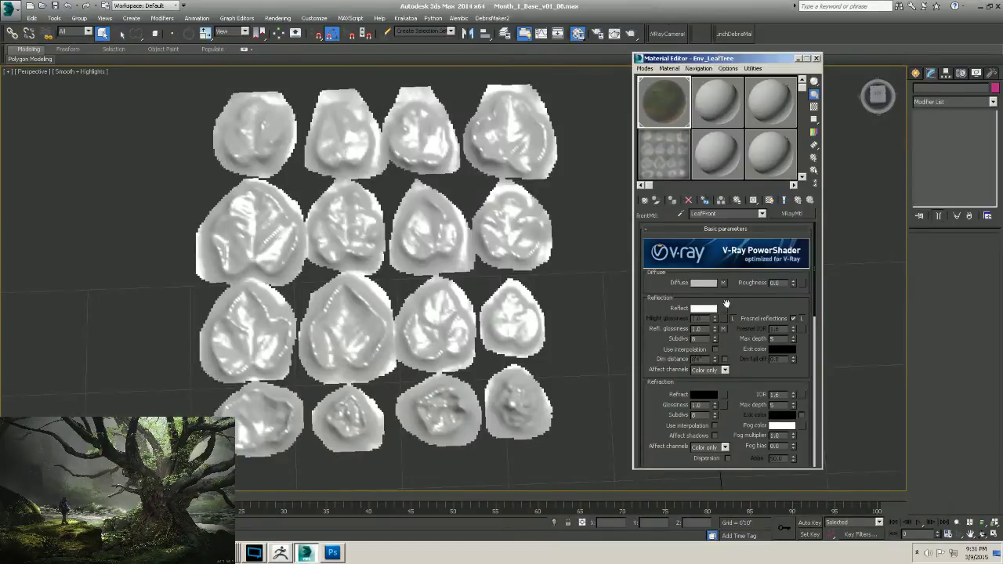
# Preview LeafFront's reflection glossiness bitmap and examine the foliage in the tree-of-souls reference painting.
pyautogui.click(722, 330)
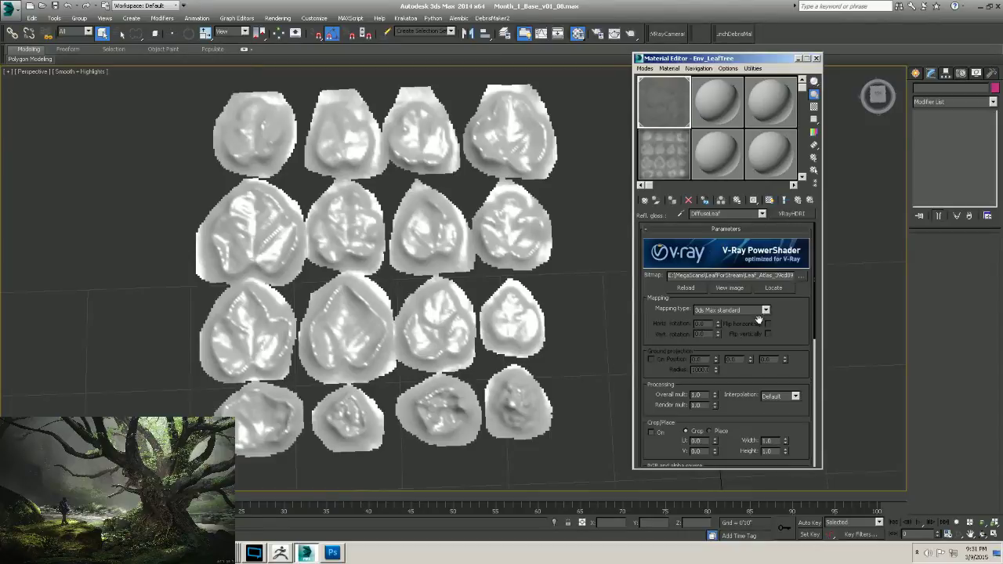
pyautogui.click(733, 288)
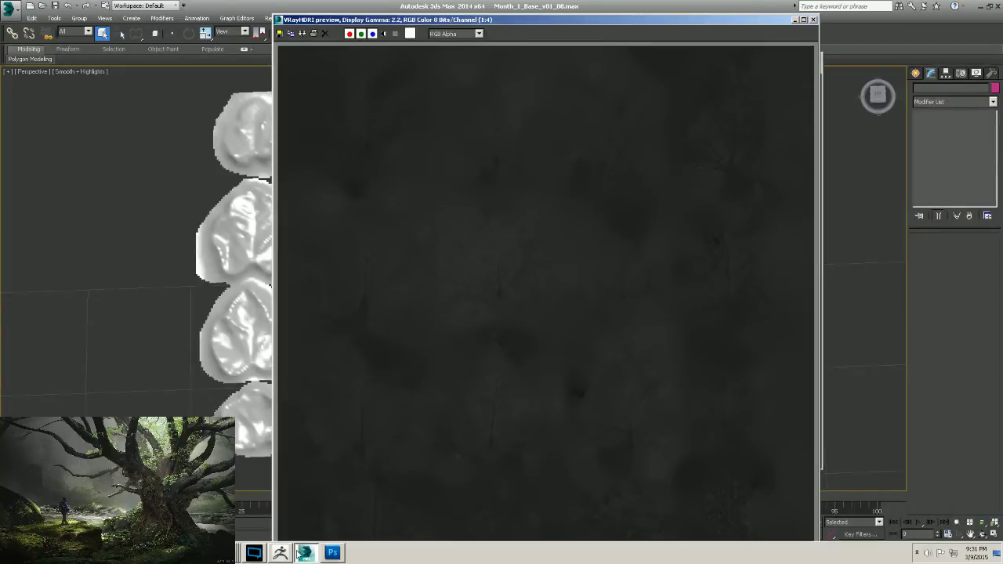
pyautogui.click(254, 553)
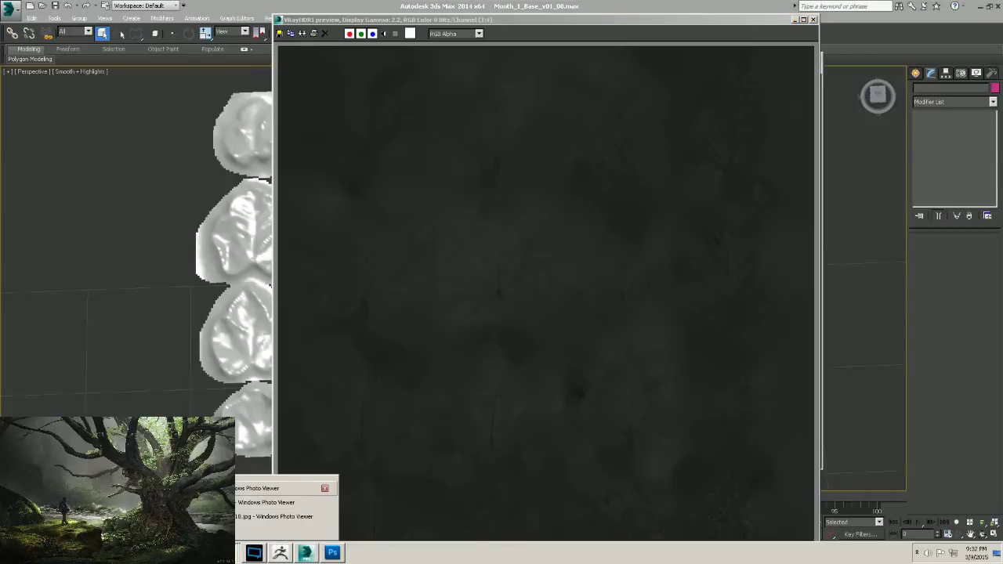
pyautogui.click(274, 487)
pyautogui.moveTo(437, 219); pyautogui.dragTo(491, 282)
pyautogui.moveTo(432, 271); pyautogui.dragTo(515, 258)
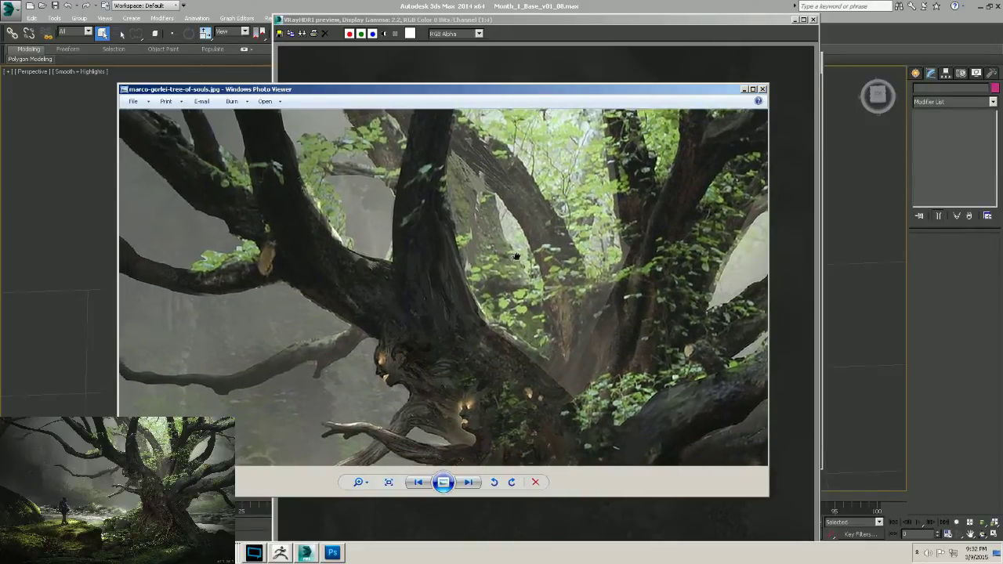
pyautogui.moveTo(528, 353); pyautogui.dragTo(463, 323)
pyautogui.moveTo(546, 229); pyautogui.dragTo(510, 295)
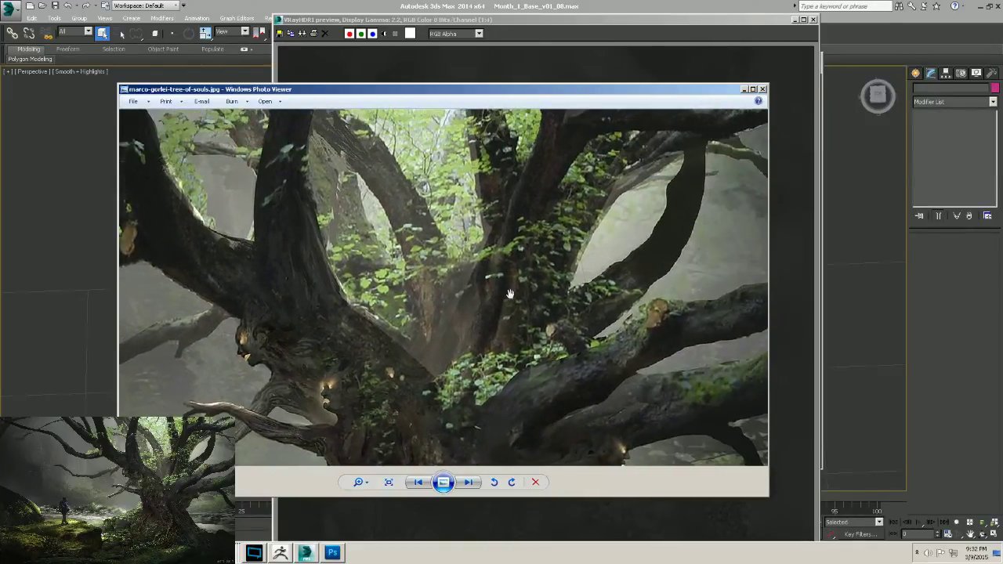
pyautogui.scroll(-5, 509, 304)
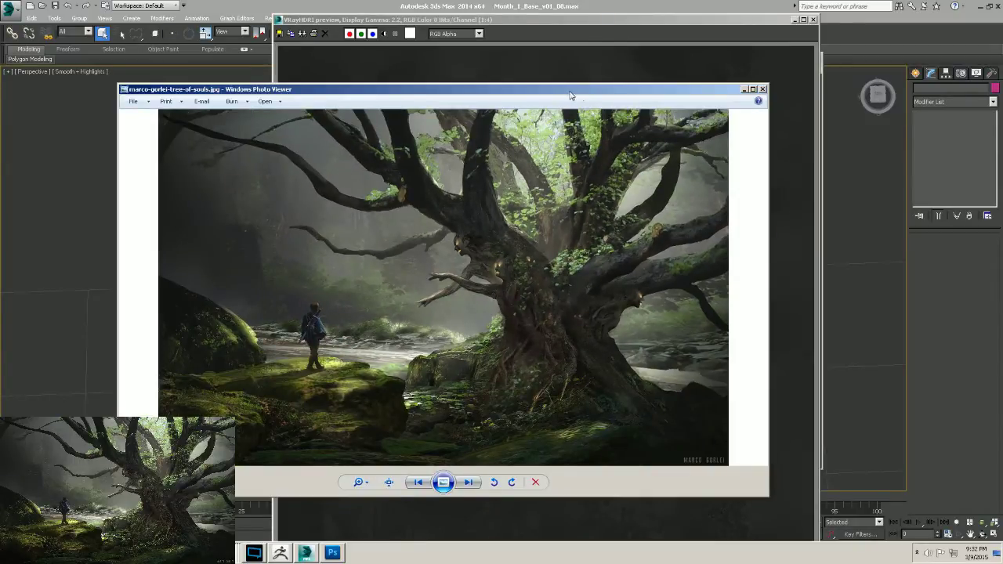
# Examine the q34.jpg leaf photo again, and close the glossiness map preview to get back to the LeafFront material.
pyautogui.click(228, 552)
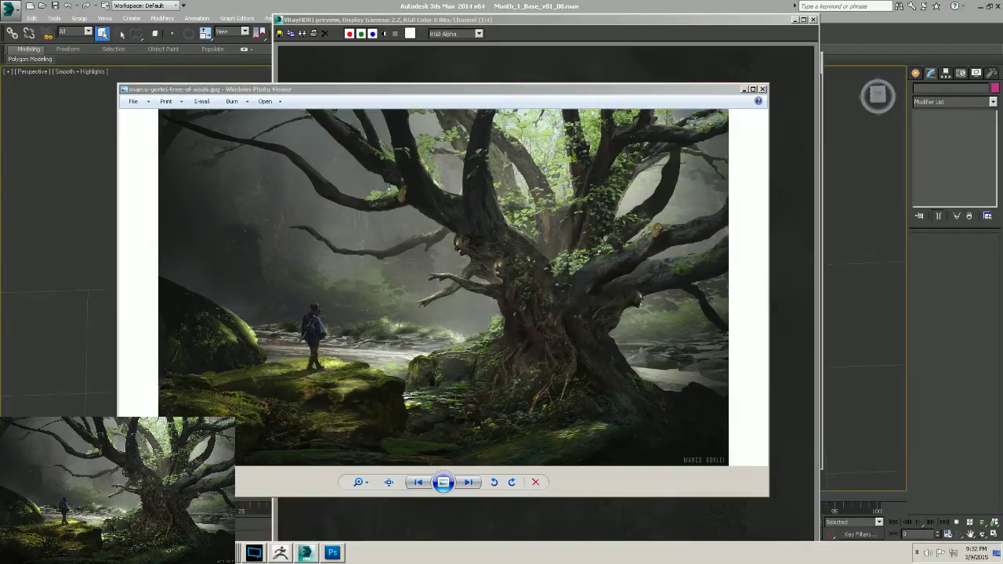
pyautogui.click(202, 552)
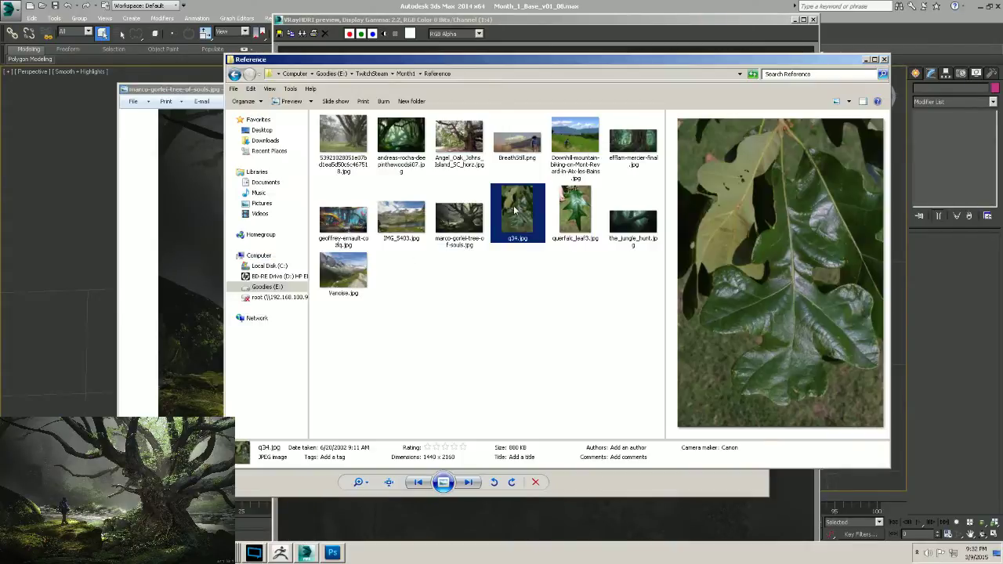
pyautogui.click(228, 552)
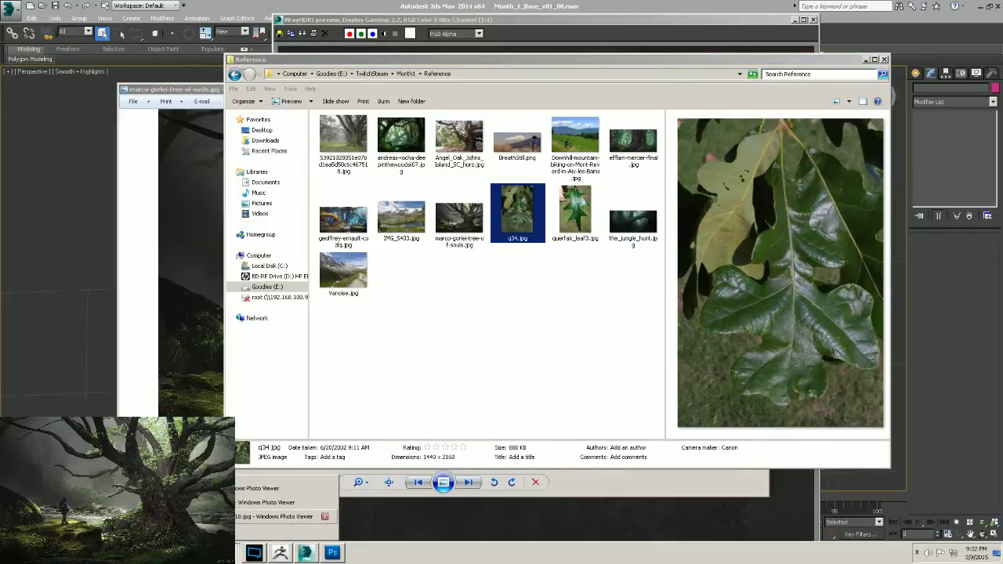
pyautogui.click(282, 518)
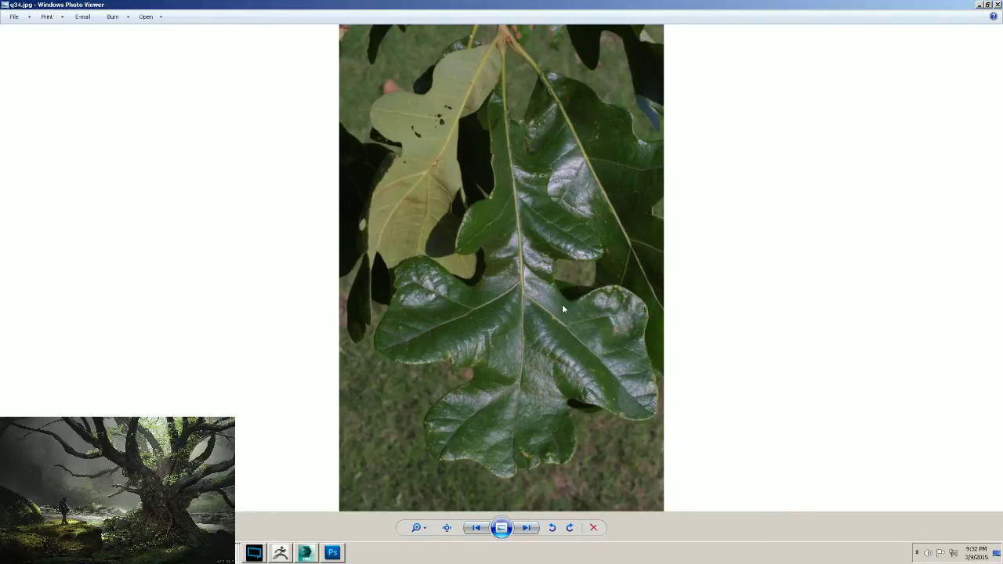
pyautogui.click(988, 4)
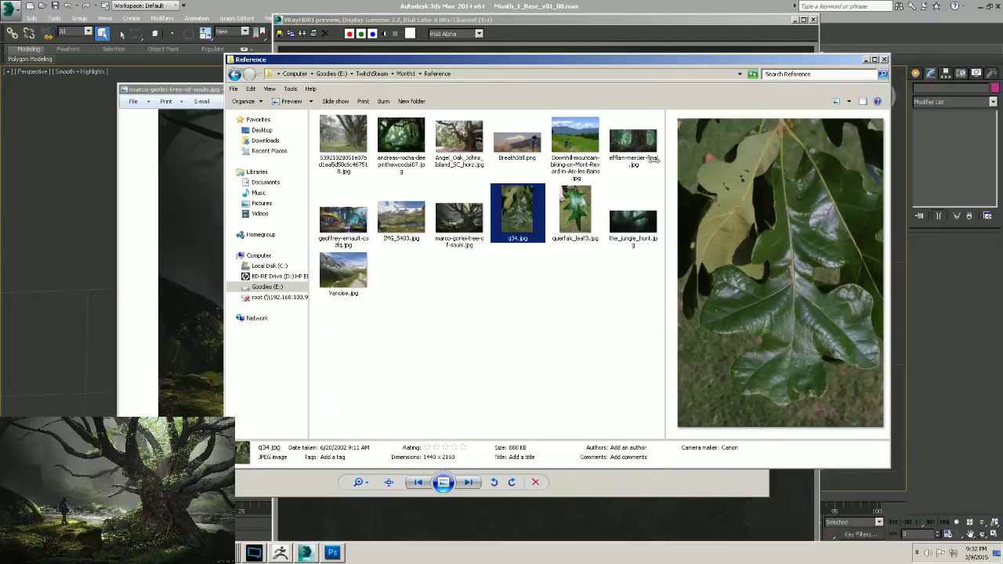
pyautogui.click(866, 60)
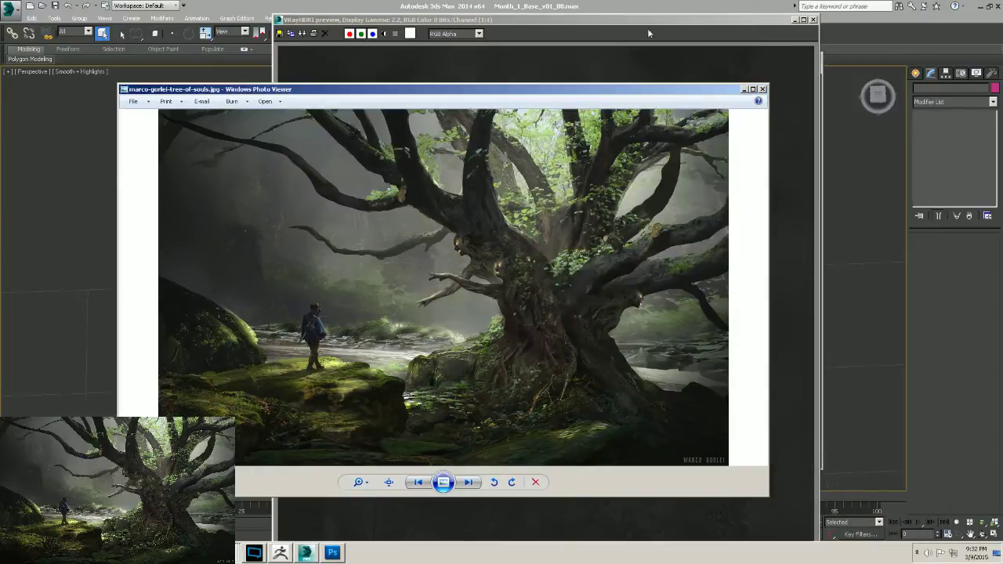
pyautogui.click(603, 69)
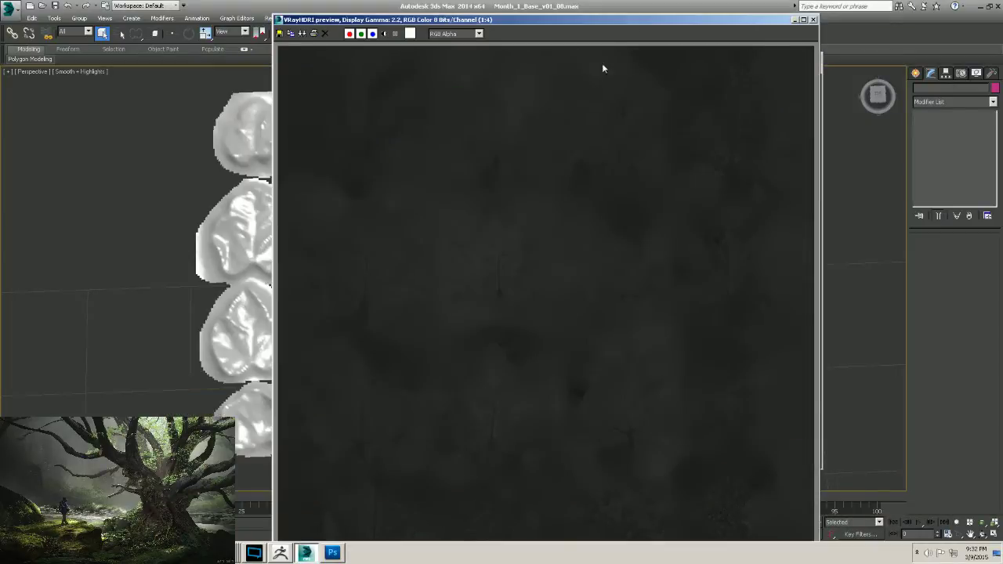
pyautogui.click(813, 19)
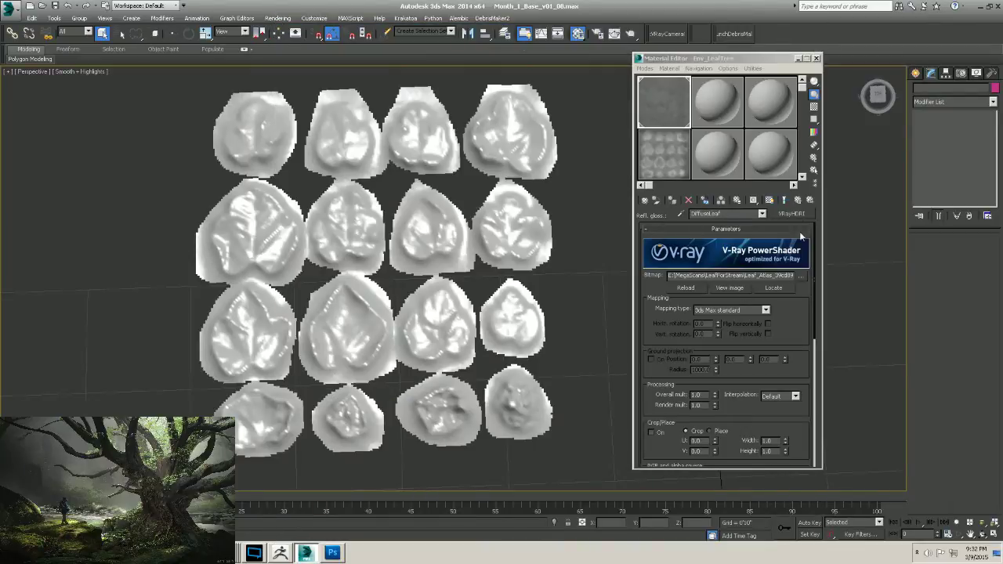
pyautogui.click(784, 200)
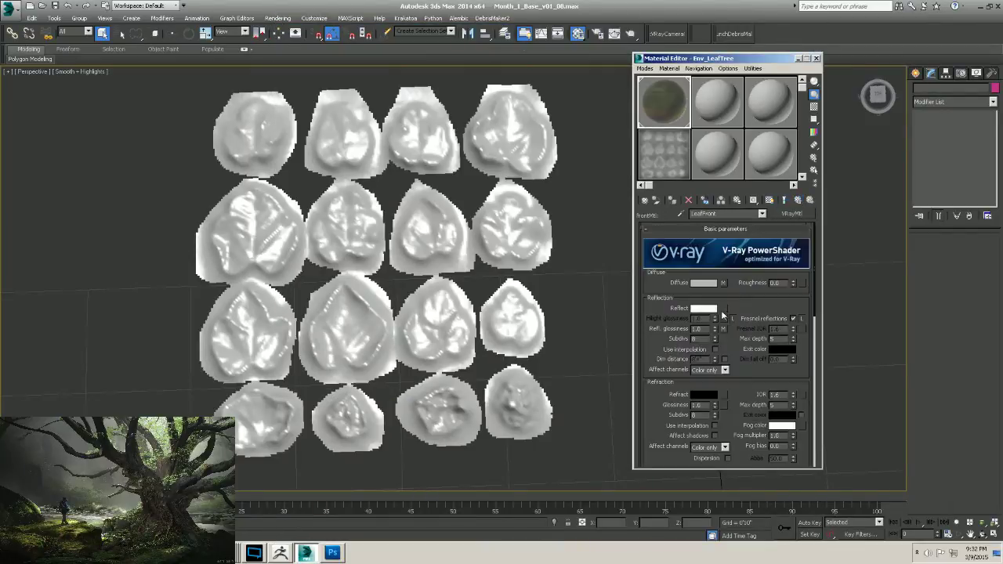
# Wrap LeafFront's reflection glossiness bitmap in an Output map, keeping the old map as a sub-map.
pyautogui.scroll(-3, 729, 283)
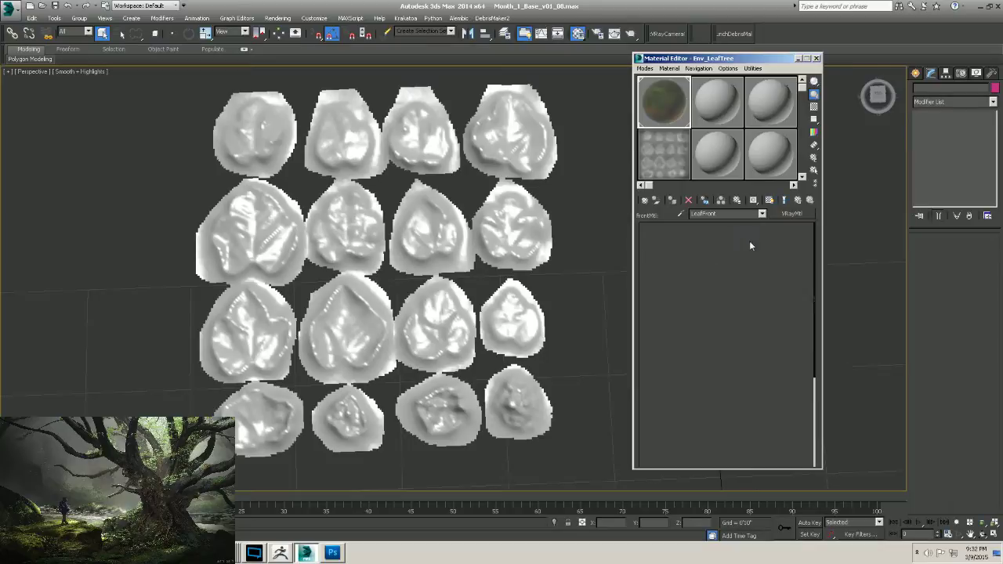
pyautogui.click(749, 245)
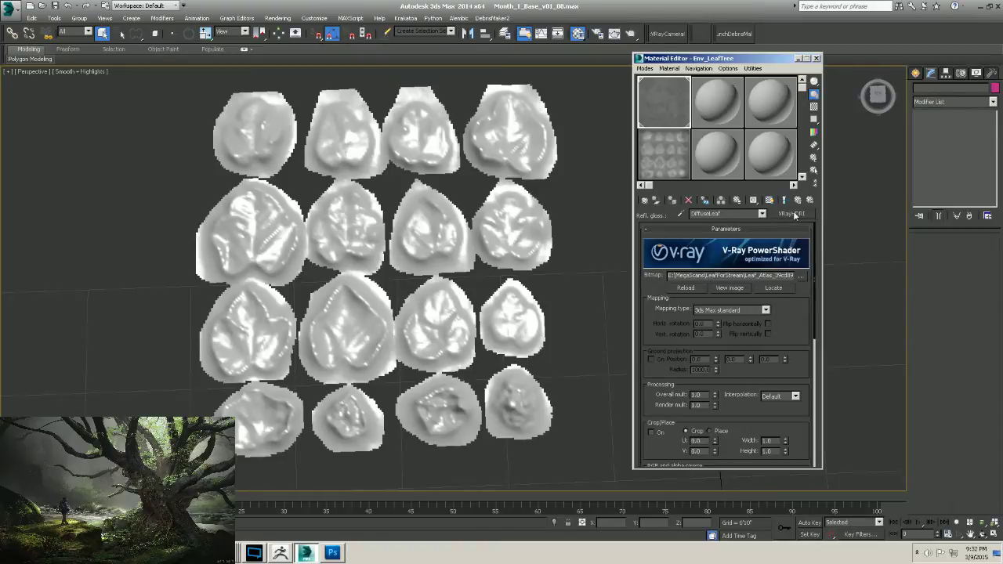
pyautogui.click(793, 214)
pyautogui.scroll(15, 504, 241)
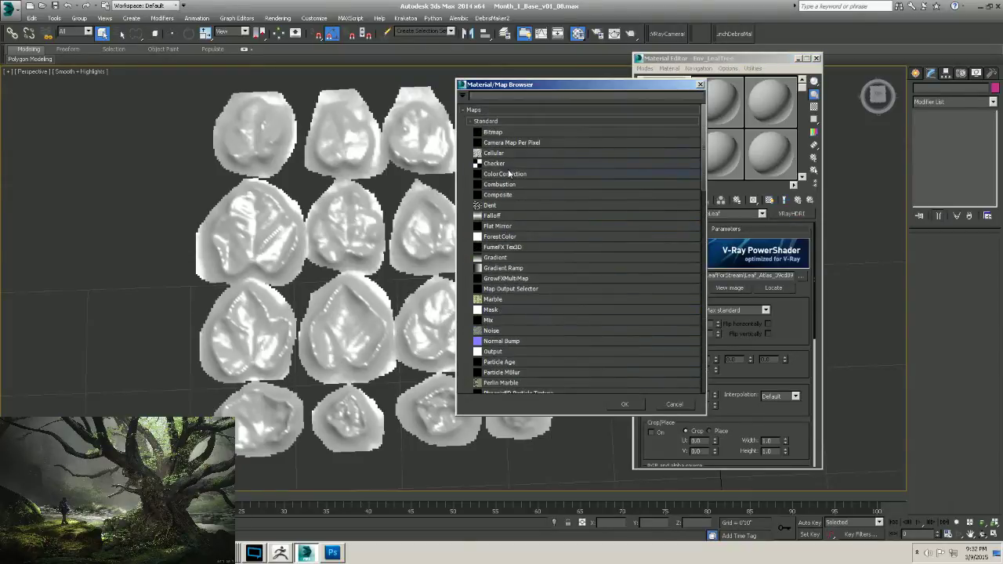
pyautogui.scroll(-8, 509, 227)
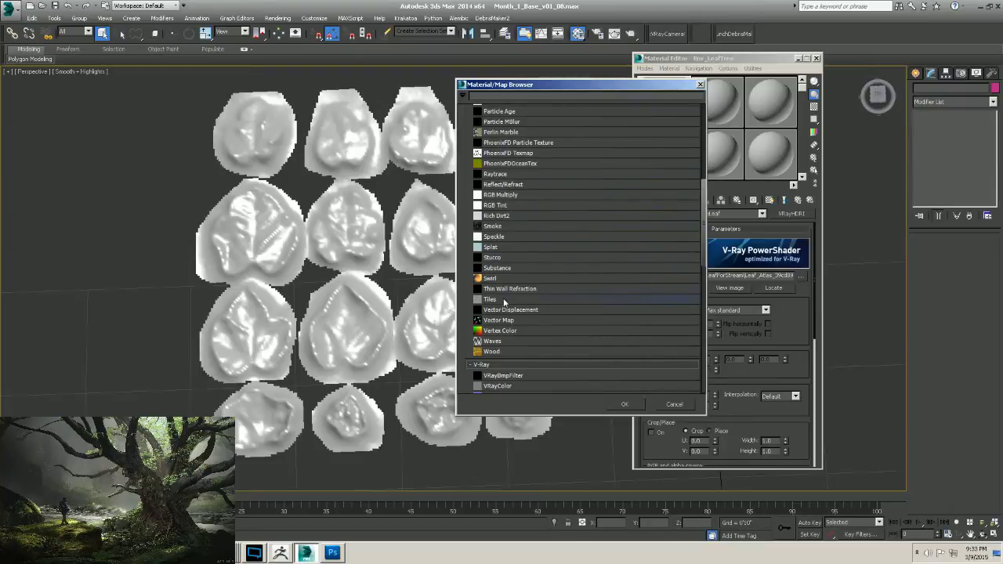
pyautogui.scroll(3, 502, 287)
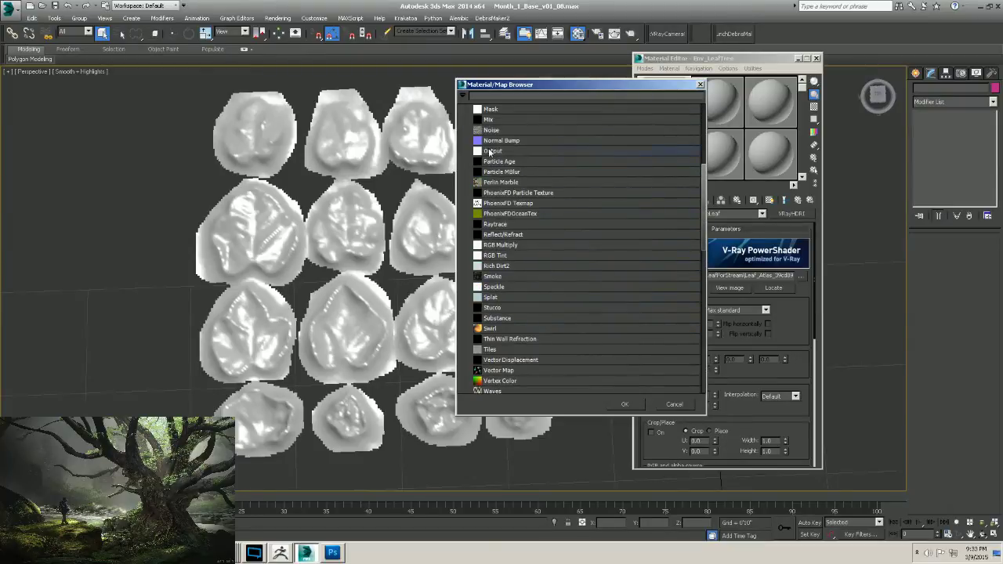
pyautogui.doubleClick(493, 152)
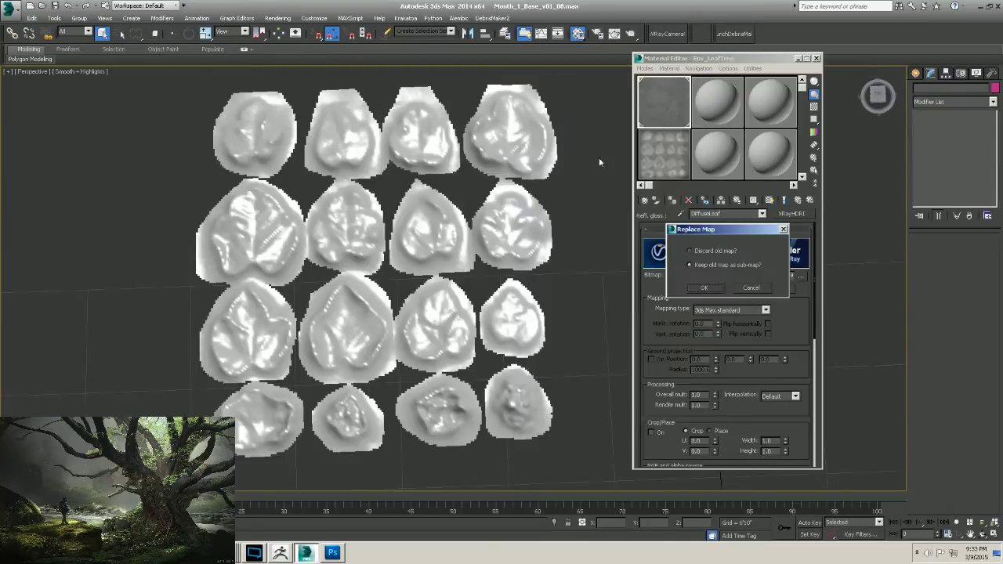
pyautogui.click(689, 265)
pyautogui.click(704, 289)
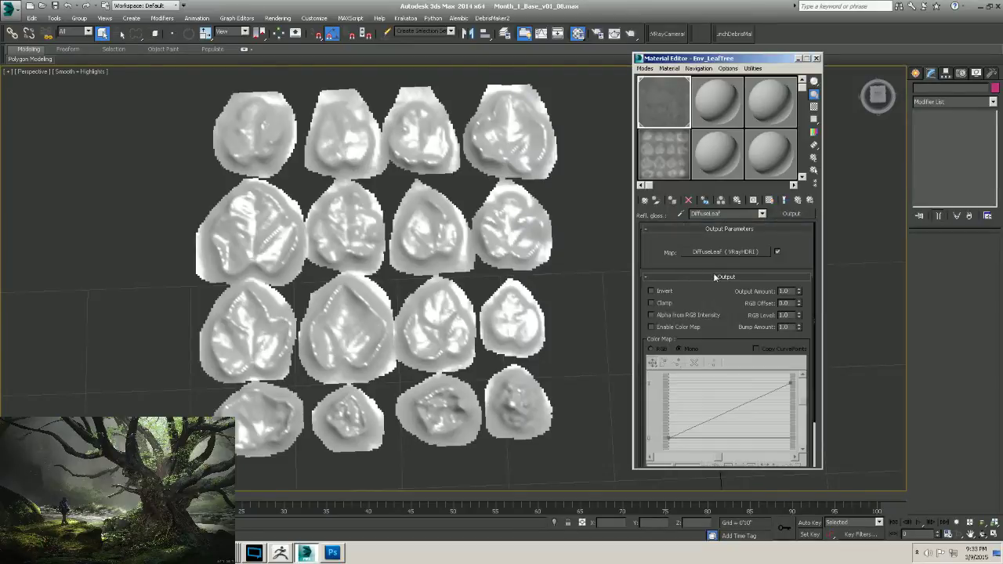
pyautogui.moveTo(713, 304); pyautogui.dragTo(703, 240)
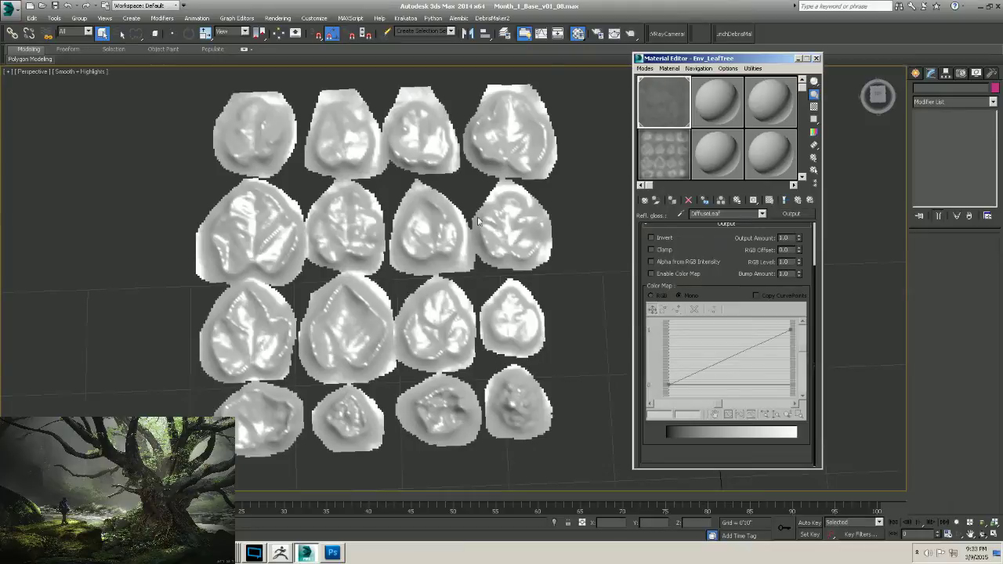
pyautogui.scroll(2, 701, 235)
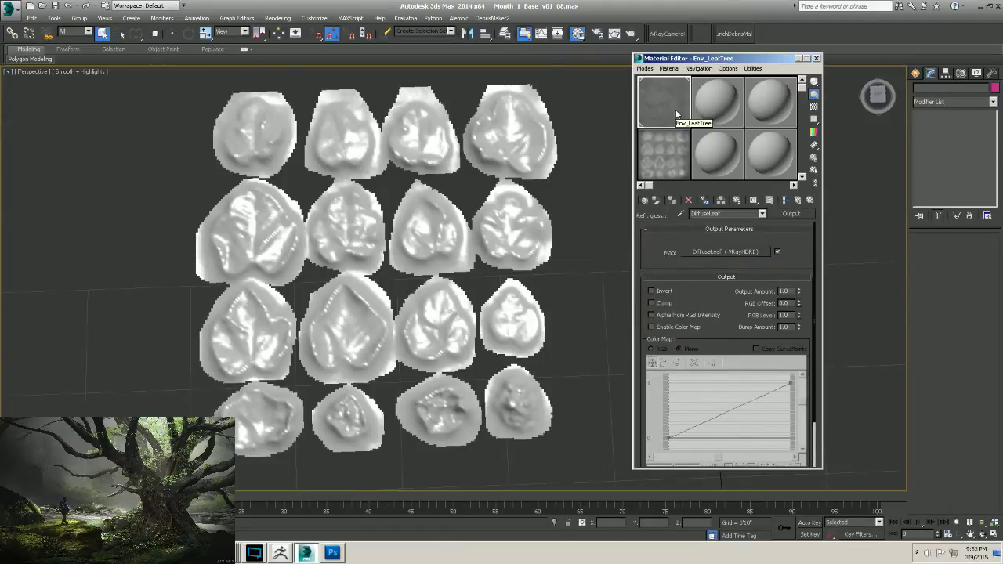
# Return to the LeafFront material and show its sample against the checkered background in an enlarged preview window.
pyautogui.click(798, 200)
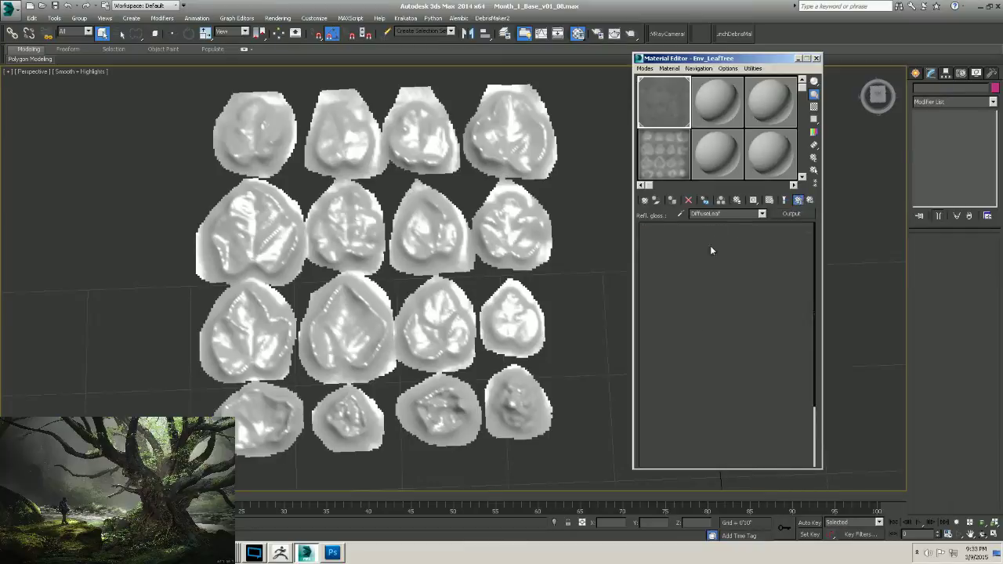
pyautogui.moveTo(741, 270); pyautogui.dragTo(737, 290)
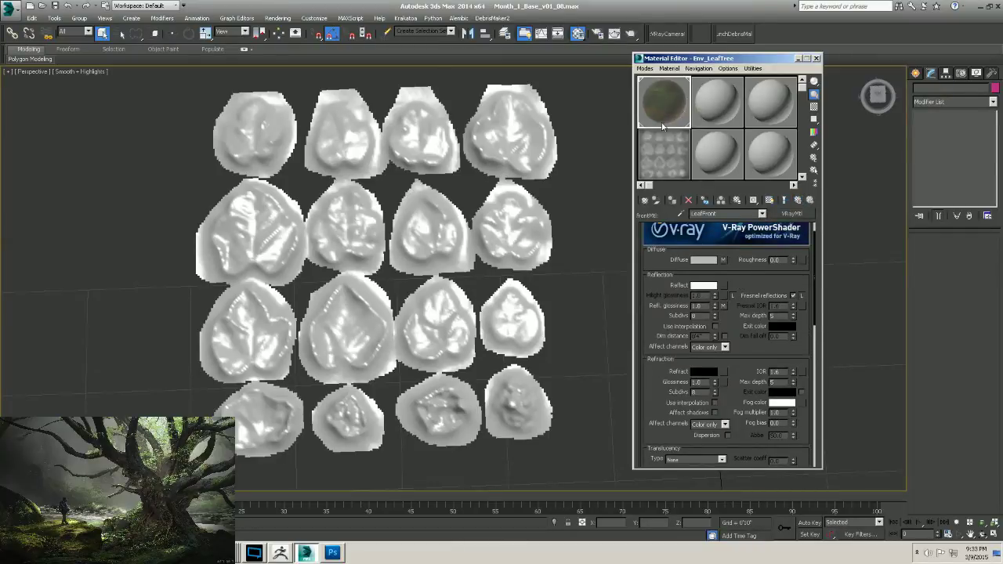
pyautogui.click(810, 106)
pyautogui.doubleClick(670, 100)
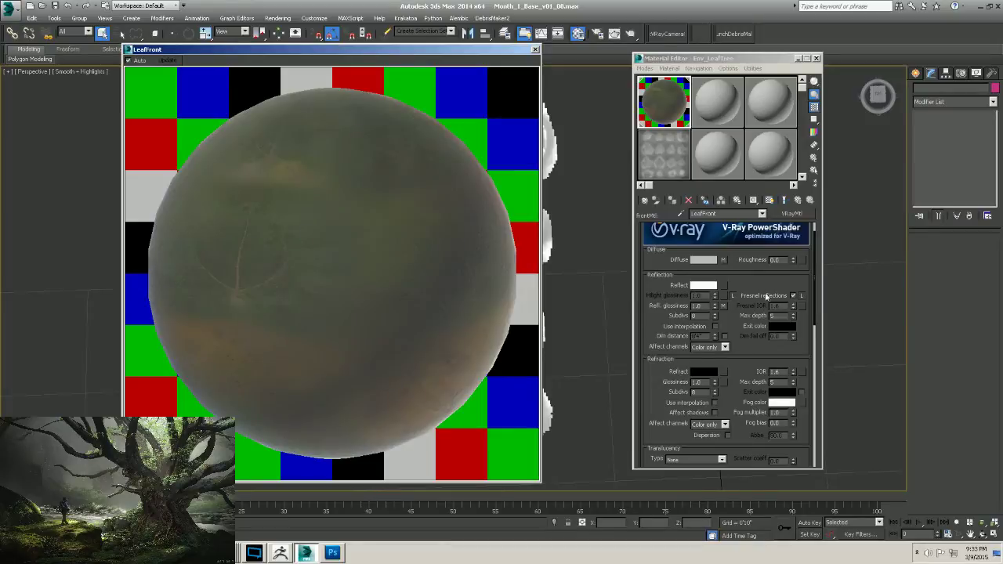
pyautogui.scroll(-5, 728, 326)
pyautogui.scroll(-5, 729, 326)
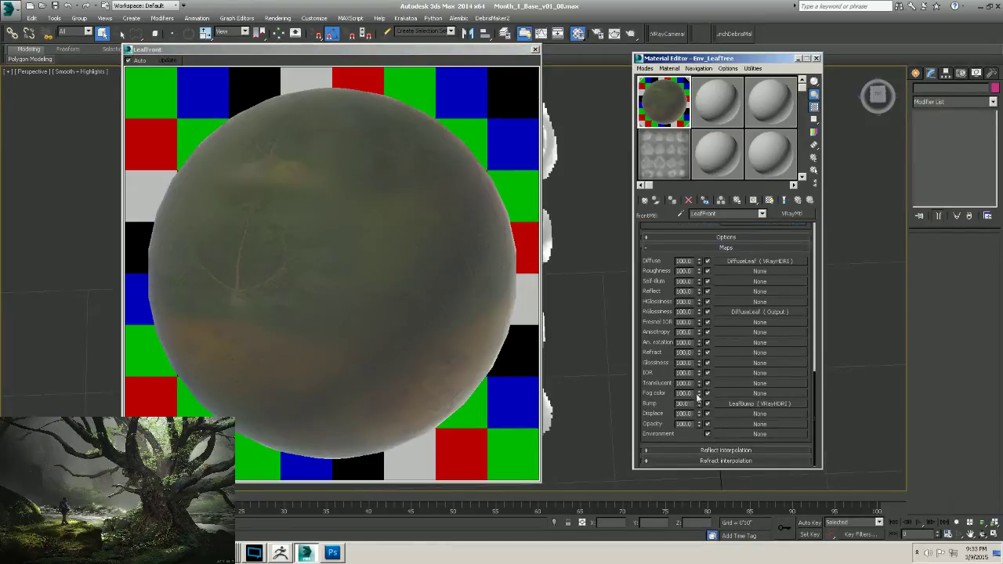
# Set LeafFront's bump amount to 60, return to the parent Env_LeafTree material, and close the enlarged sample preview.
pyautogui.moveTo(691, 404); pyautogui.dragTo(620, 402)
pyautogui.write('60')
pyautogui.click(798, 200)
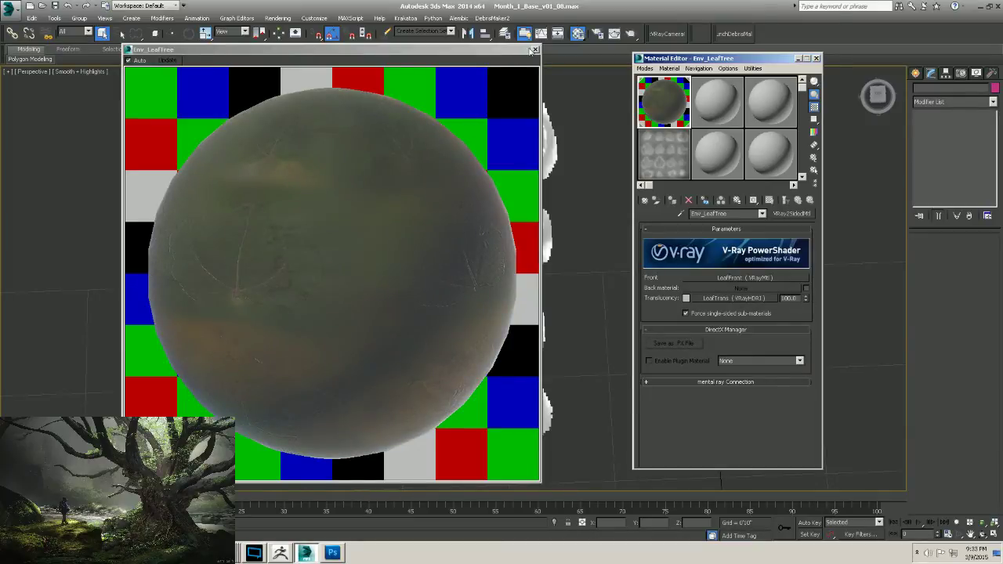
pyautogui.click(535, 49)
# Select all 16 leaf meshes in the perspective view.
pyautogui.scroll(-3, 453, 203)
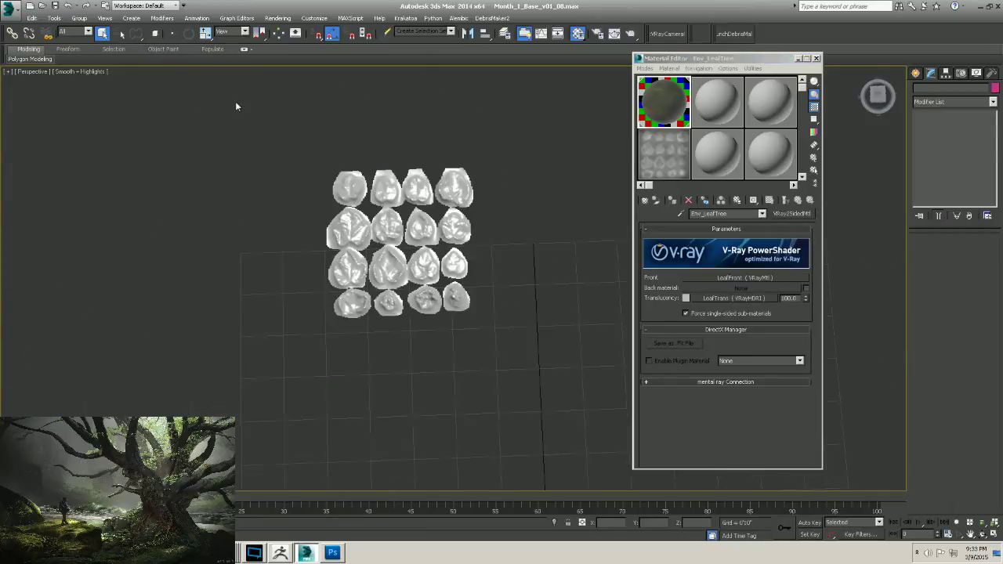
pyautogui.moveTo(235, 101)
pyautogui.mouseDown()
pyautogui.moveTo(470, 358)
pyautogui.moveTo(497, 371)
pyautogui.moveTo(158, 76)
pyautogui.mouseUp()
pyautogui.moveTo(135, 33)
pyautogui.mouseDown()
pyautogui.moveTo(135, 47)
pyautogui.moveTo(135, 35)
pyautogui.mouseUp()
pyautogui.moveTo(252, 101); pyautogui.dragTo(548, 404)
pyautogui.moveTo(558, 235); pyautogui.dragTo(496, 284, button='middle')
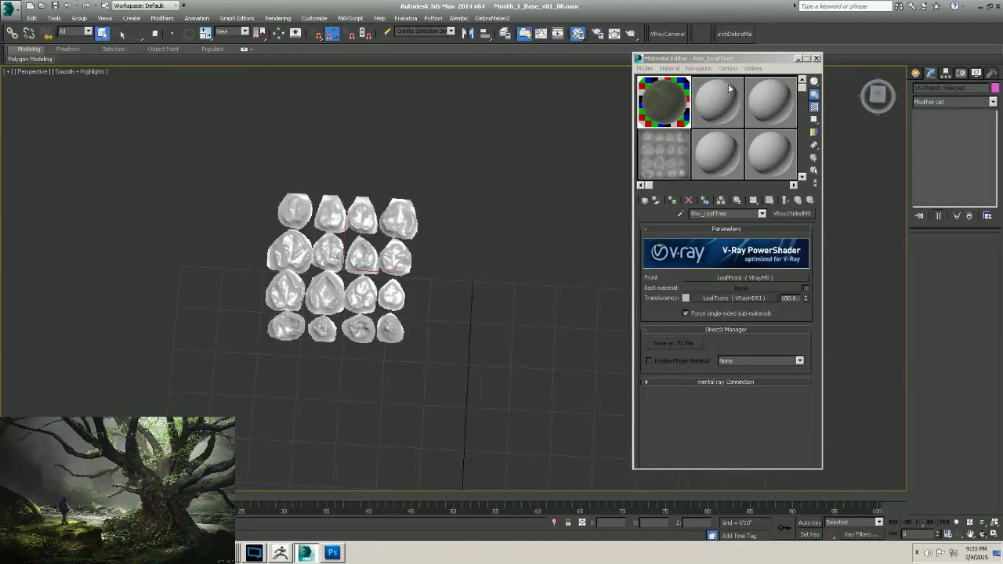
pyautogui.click(9, 9)
pyautogui.click(33, 101)
pyautogui.moveTo(216, 160); pyautogui.dragTo(493, 409)
# Duplicate LeafFront's LeafBump map into its opacity slot with the Copy method and name the new map LeafOpacity.
pyautogui.click(742, 277)
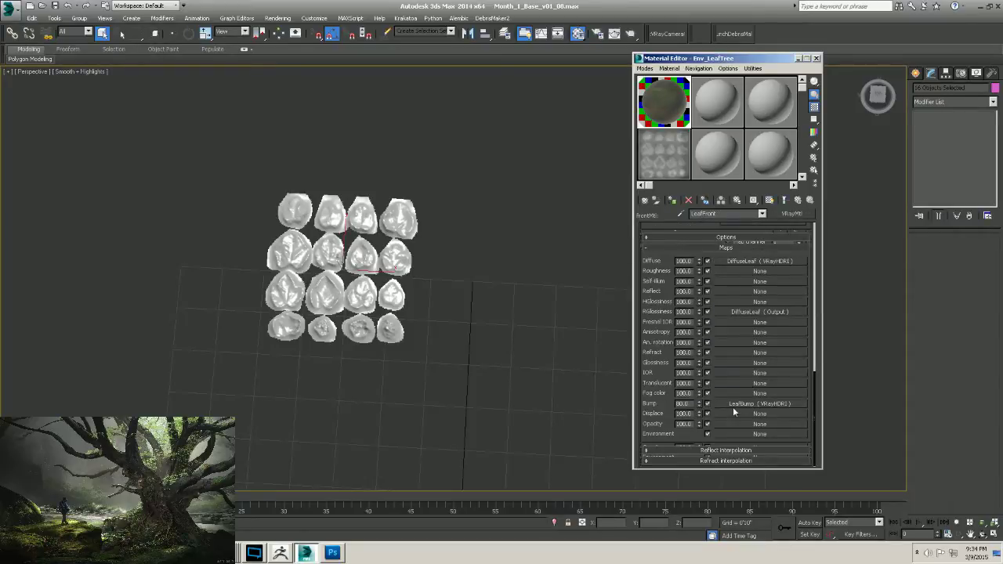
pyautogui.moveTo(754, 406); pyautogui.dragTo(755, 429)
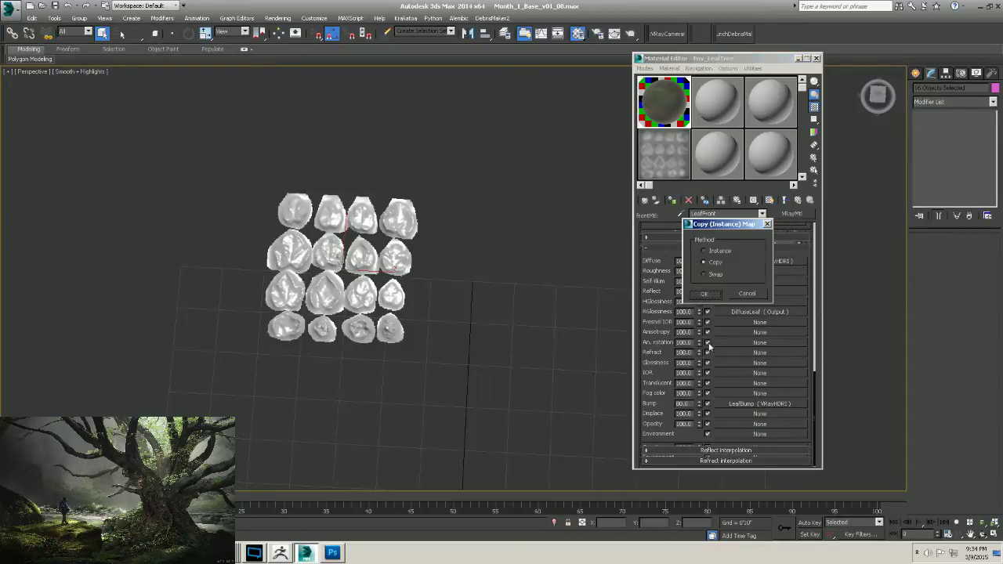
pyautogui.click(703, 294)
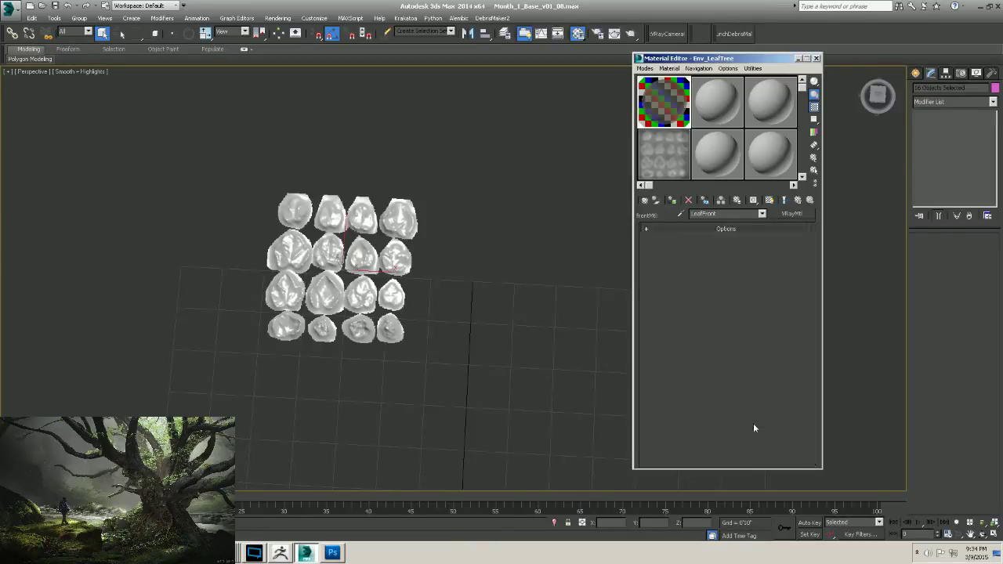
pyautogui.moveTo(721, 214); pyautogui.dragTo(576, 215)
pyautogui.write('L')
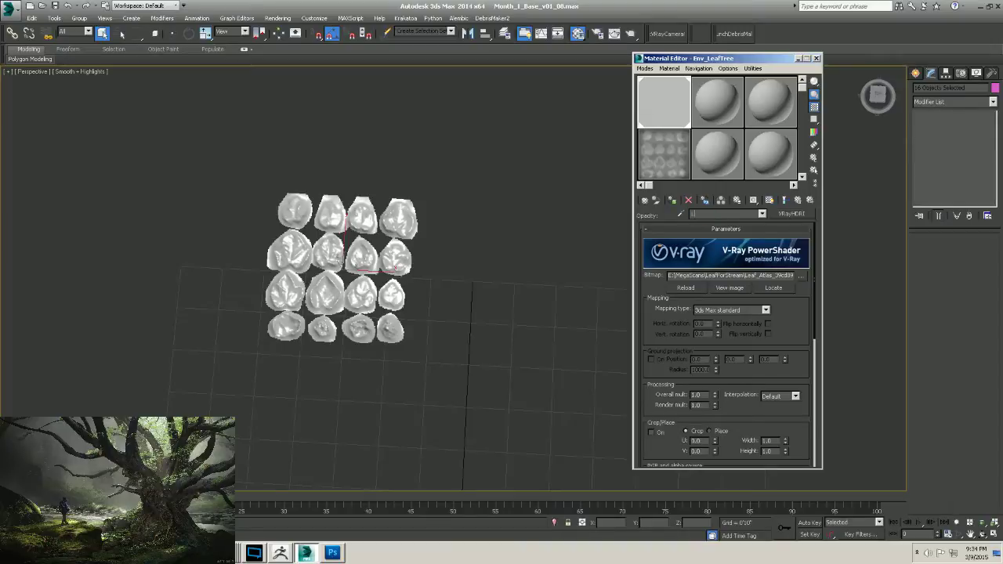
pyautogui.write('eafOpacity')
# Load the leaf atlas _Transparency.jpg image from the LeafForStream folder as LeafOpacity's bitmap.
pyautogui.click(802, 275)
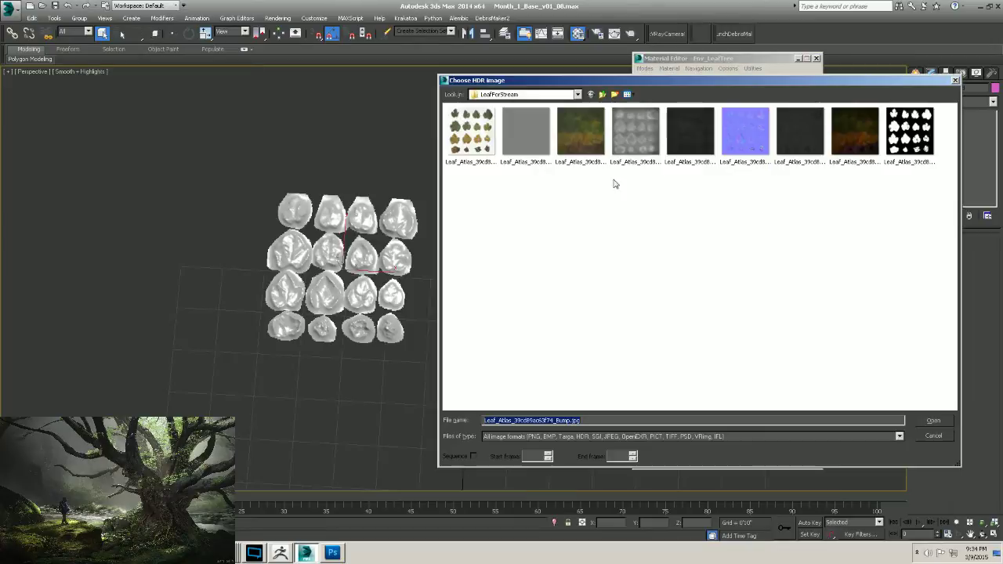
pyautogui.click(909, 132)
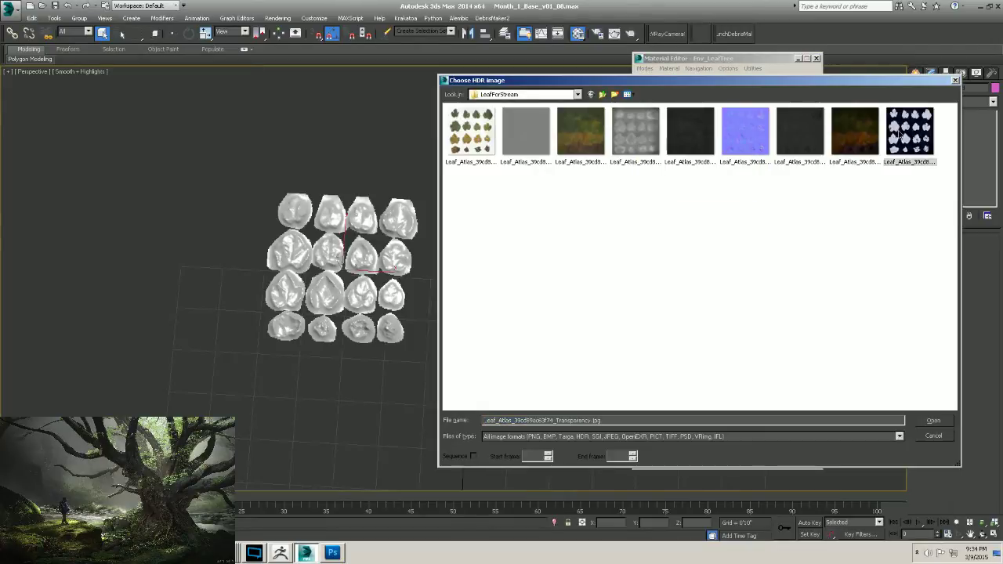
pyautogui.click(934, 420)
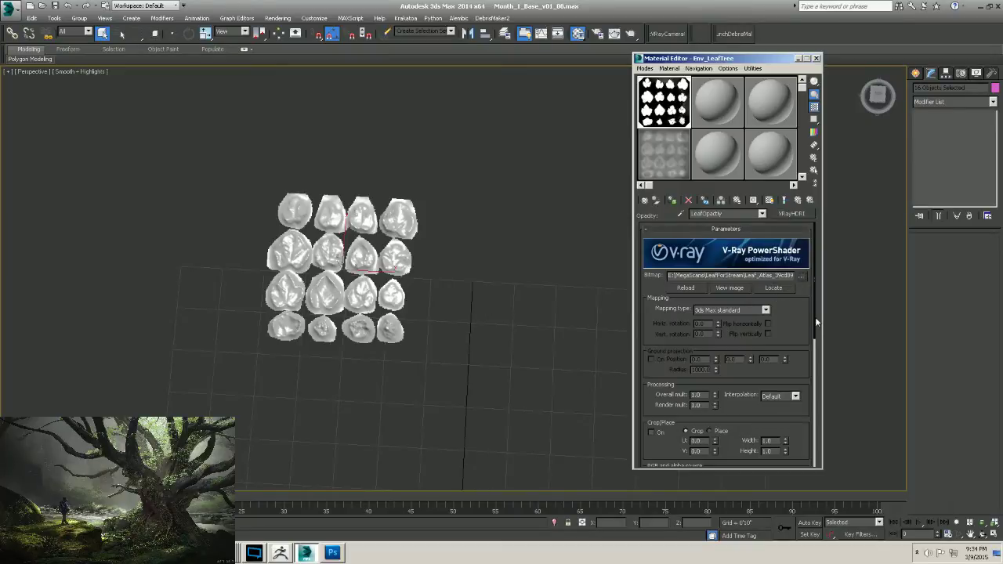
# Set the LeafOpacity map's blur to 0.01 and move the Material Editor clear of the leaf meshes.
pyautogui.scroll(-6, 791, 306)
pyautogui.scroll(-2, 702, 329)
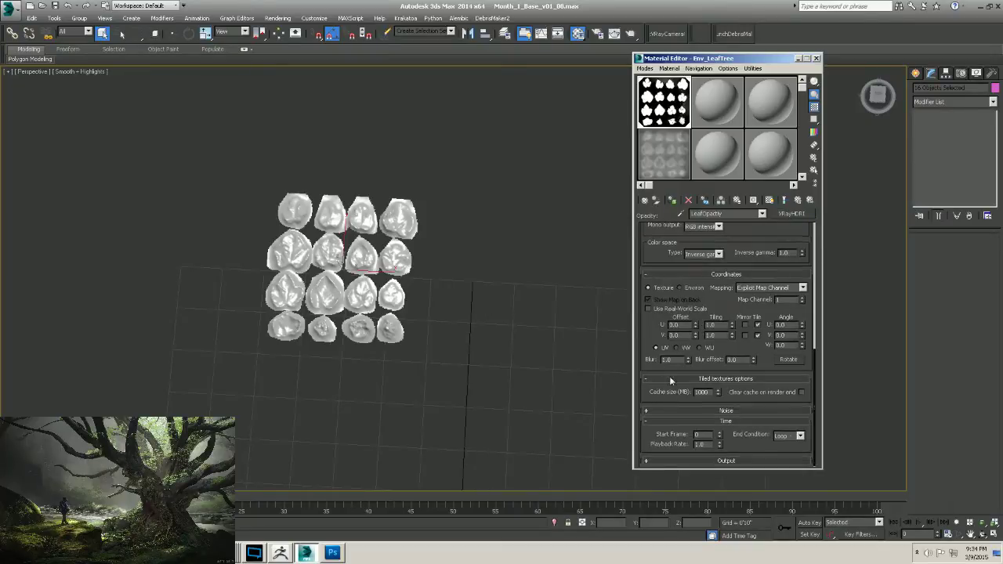
pyautogui.rightClick(689, 360)
pyautogui.moveTo(713, 60); pyautogui.dragTo(704, 62)
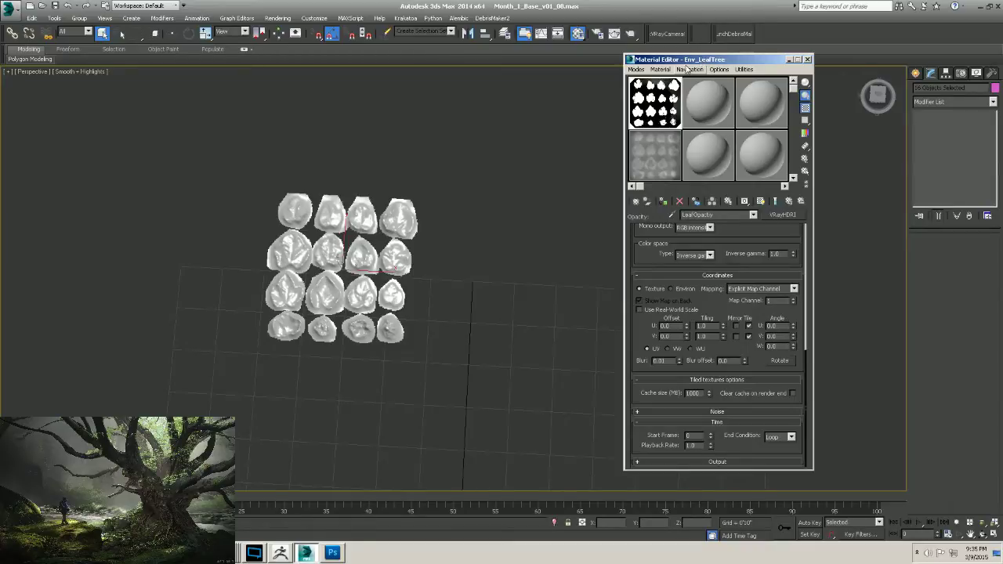
pyautogui.moveTo(717, 61); pyautogui.dragTo(772, 53)
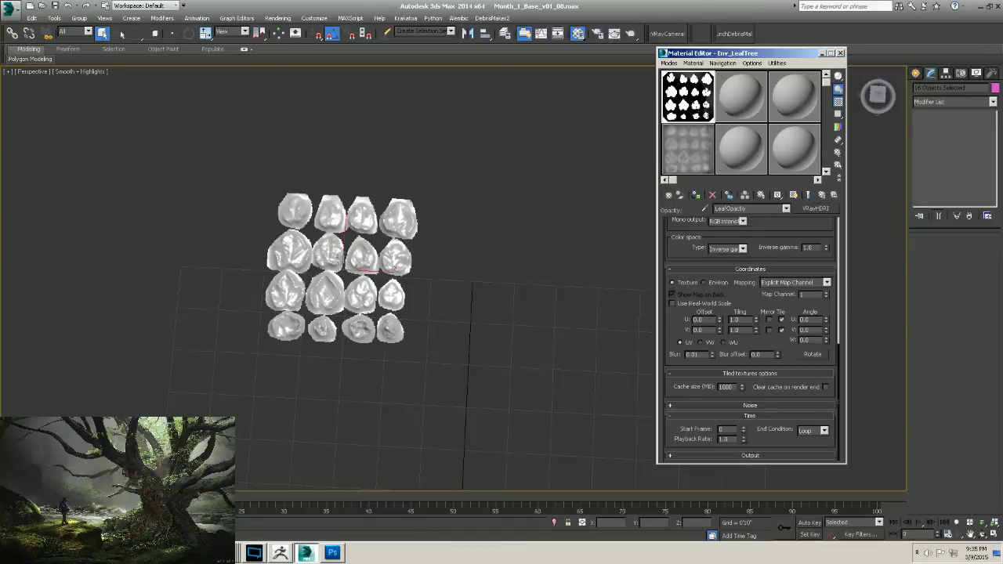
pyautogui.moveTo(228, 552)
pyautogui.scroll(5, 340, 211)
pyautogui.keyDown('alt'); pyautogui.moveTo(340, 211); pyautogui.dragTo(407, 252, button='middle'); pyautogui.keyUp('alt')
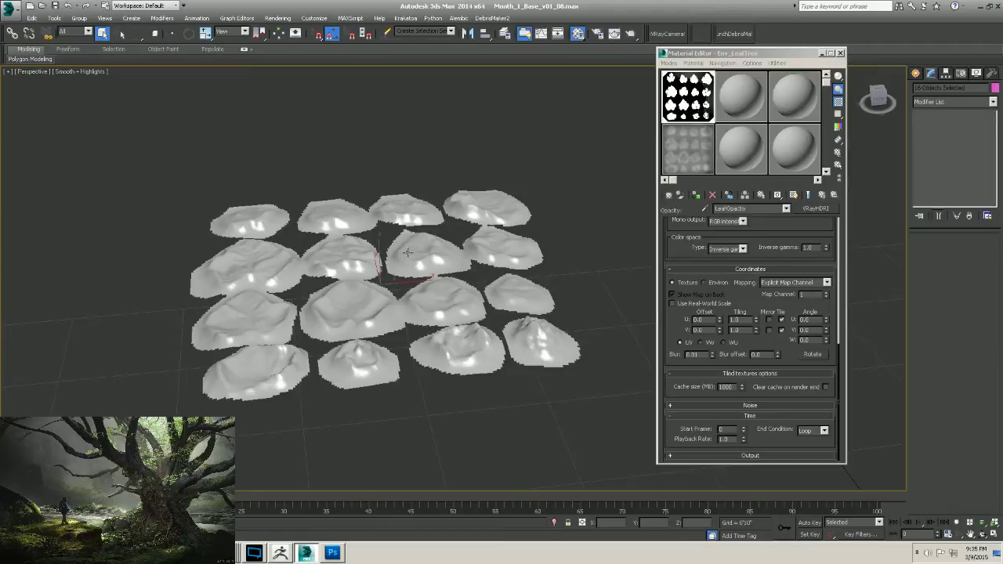
pyautogui.keyDown('alt'); pyautogui.moveTo(399, 289); pyautogui.dragTo(398, 321, button='middle'); pyautogui.keyUp('alt')
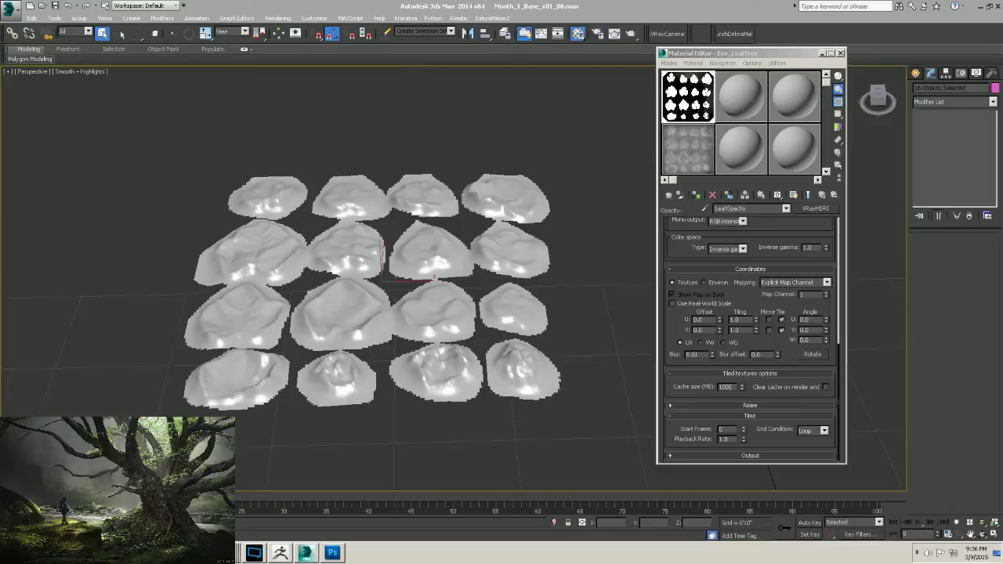
# Open the map choices for the 02 - Default material's diffuse color and look through the standard and V-Ray map types.
pyautogui.moveTo(729, 53); pyautogui.dragTo(709, 74)
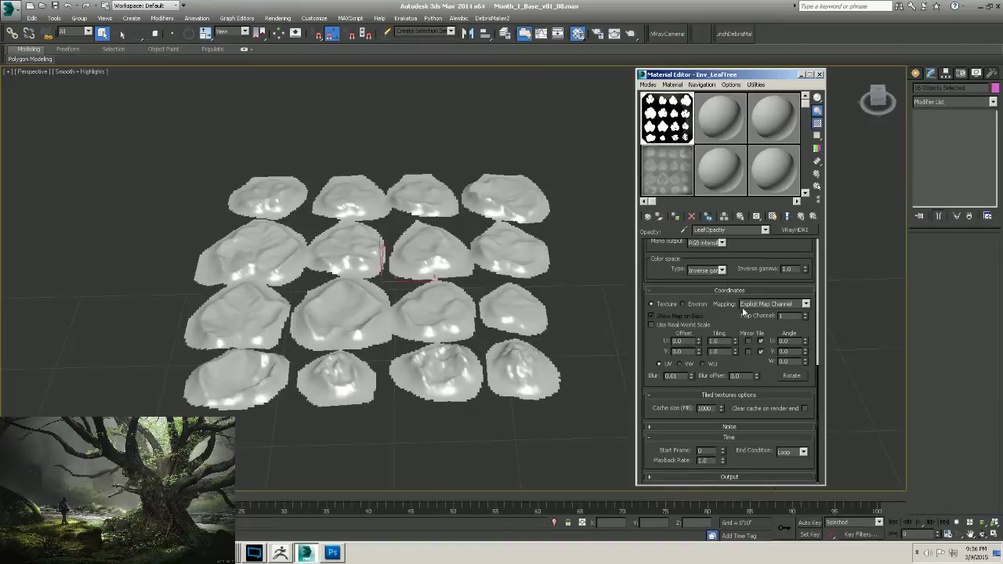
pyautogui.click(736, 123)
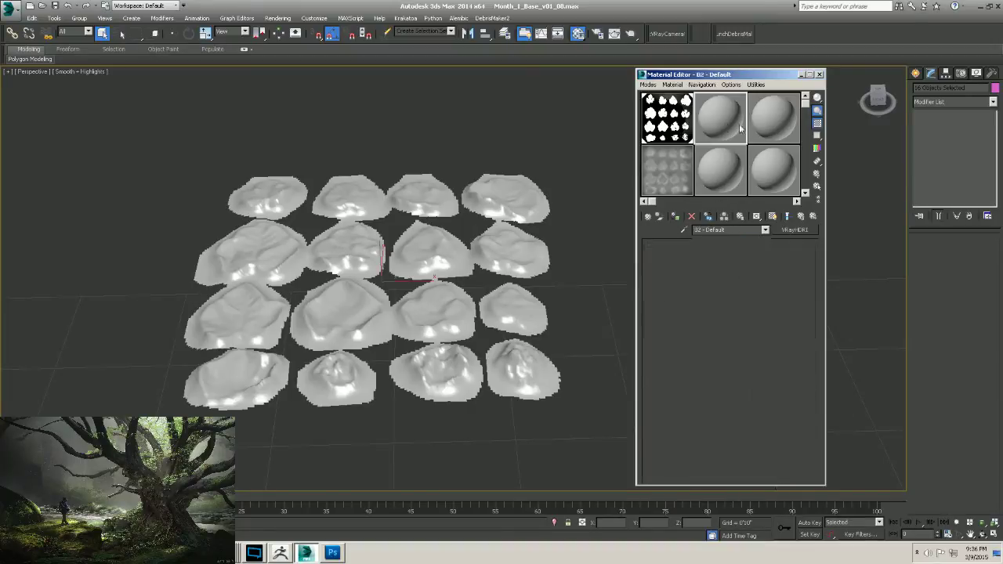
pyautogui.click(722, 303)
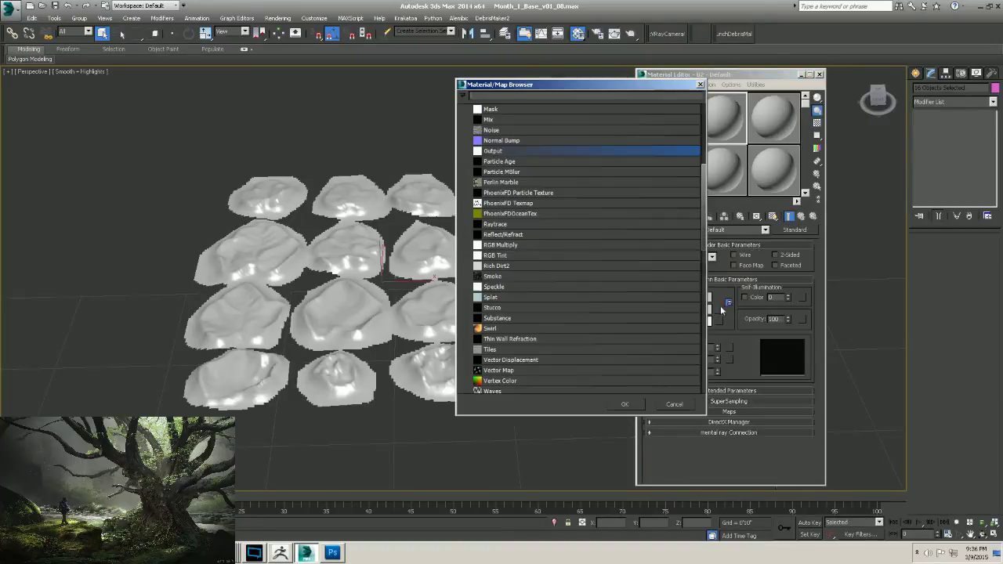
pyautogui.scroll(-8, 540, 260)
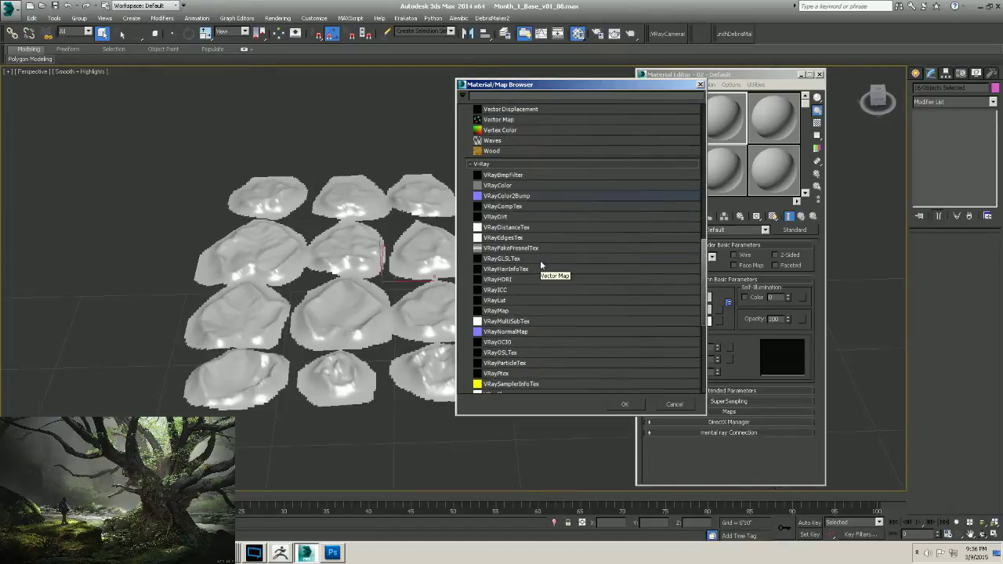
pyautogui.click(519, 177)
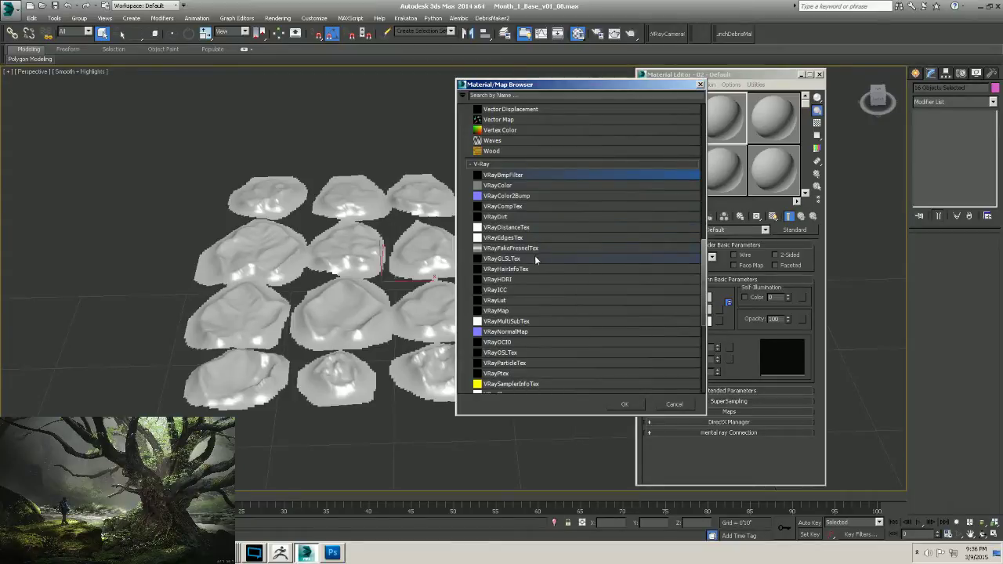
pyautogui.scroll(-1, 533, 266)
pyautogui.scroll(-3, 533, 276)
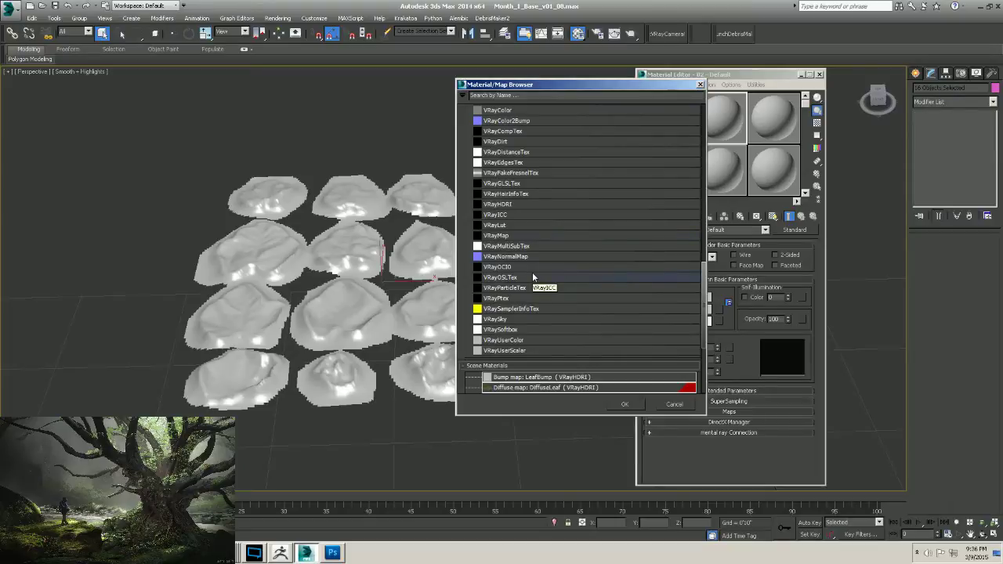
pyautogui.scroll(1, 533, 276)
pyautogui.scroll(1, 532, 272)
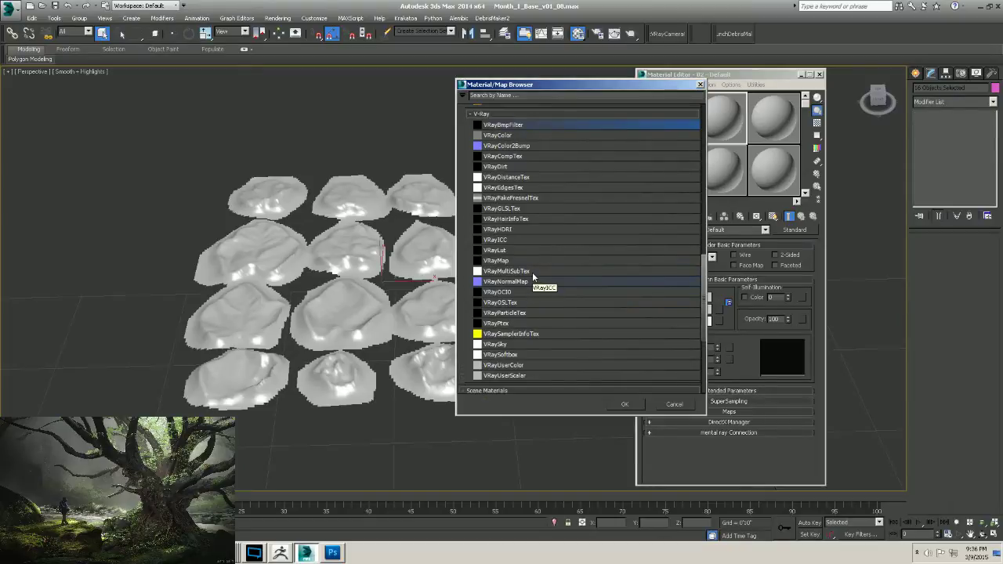
pyautogui.scroll(15, 533, 276)
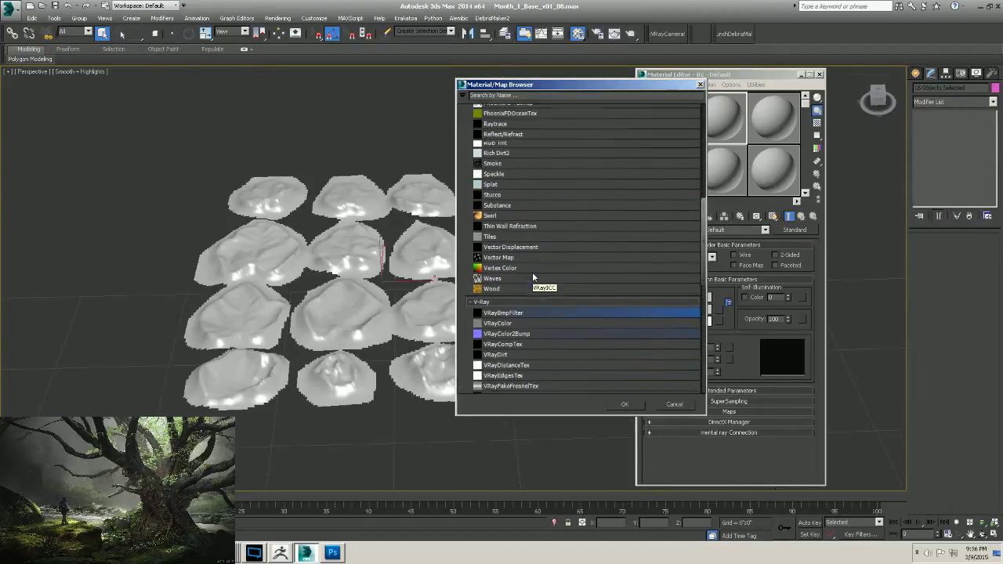
pyautogui.scroll(5, 533, 276)
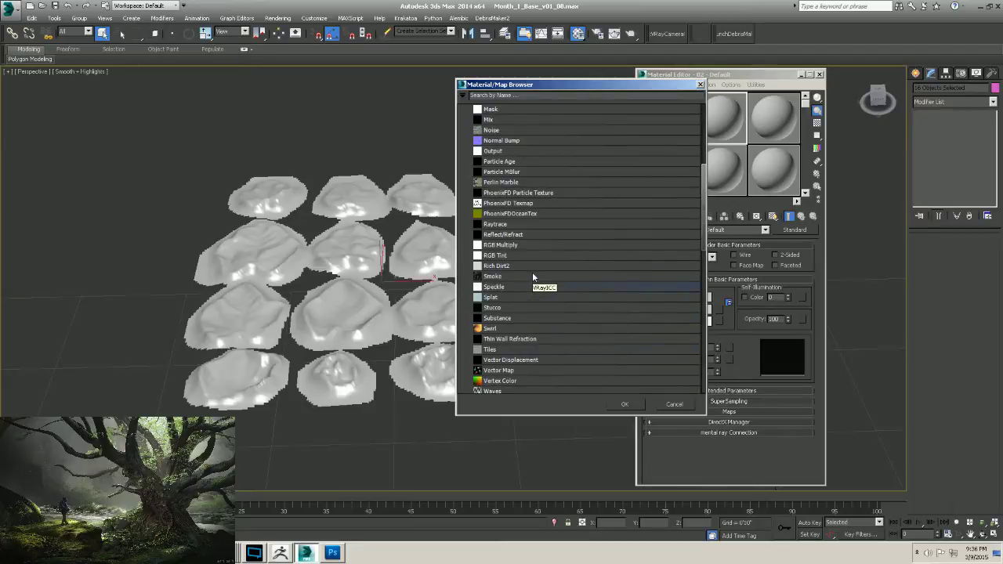
pyautogui.scroll(7, 533, 276)
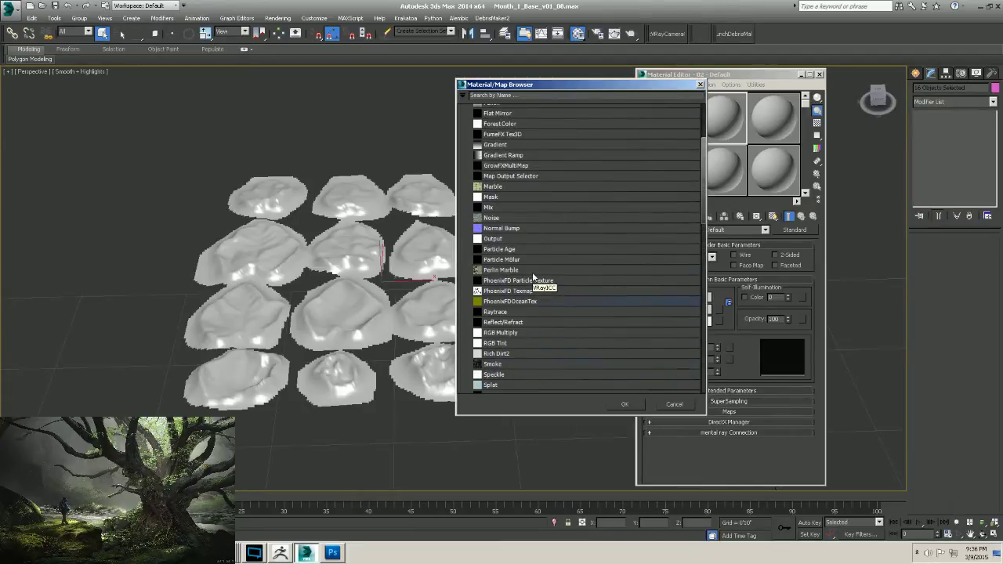
pyautogui.scroll(5, 533, 276)
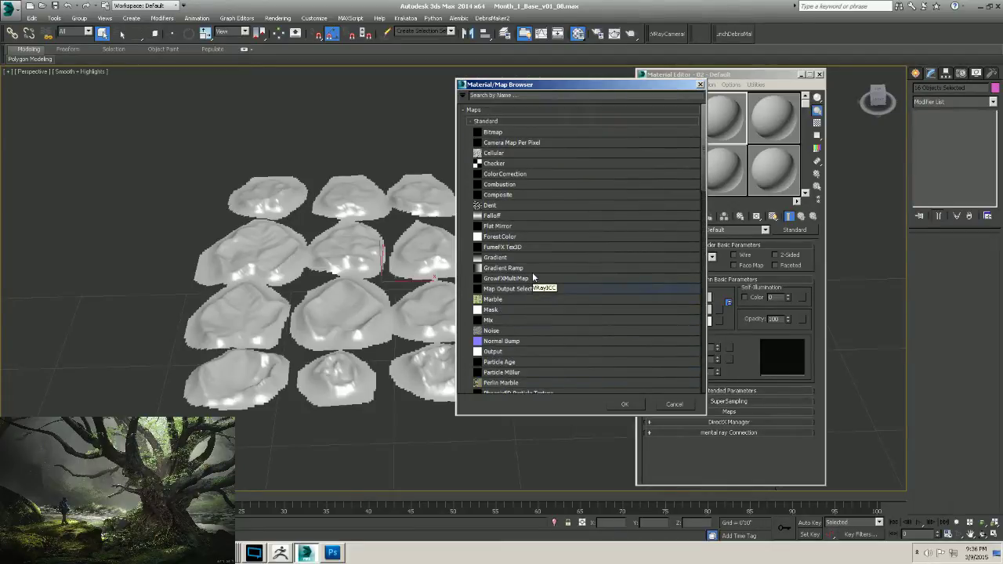
pyautogui.scroll(-1, 533, 276)
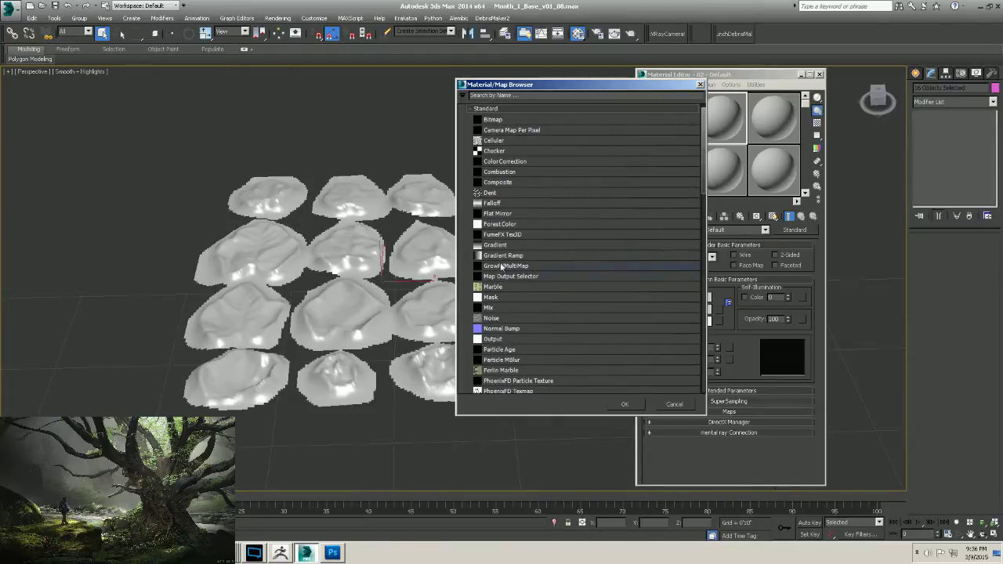
pyautogui.scroll(-18, 500, 274)
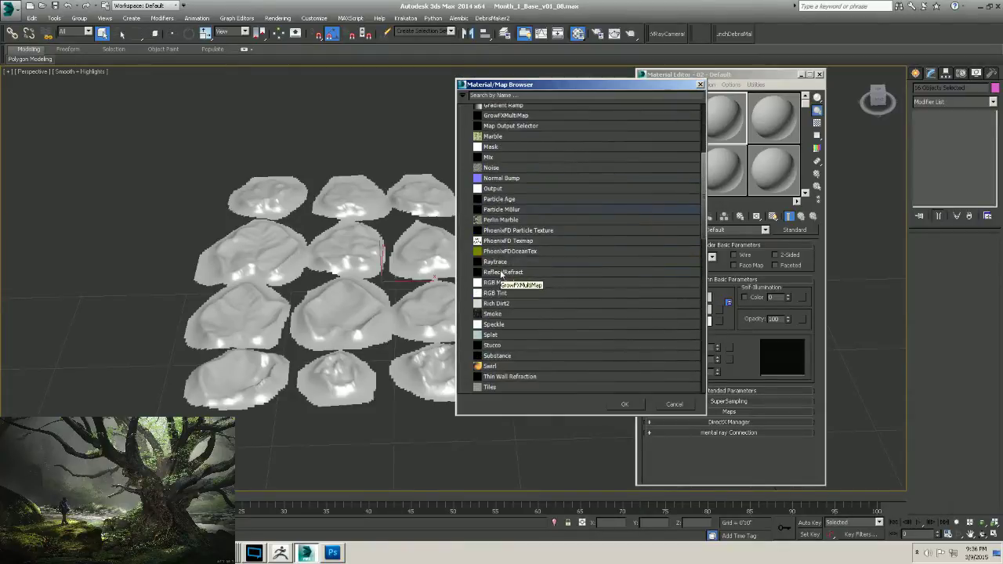
pyautogui.scroll(-3, 501, 273)
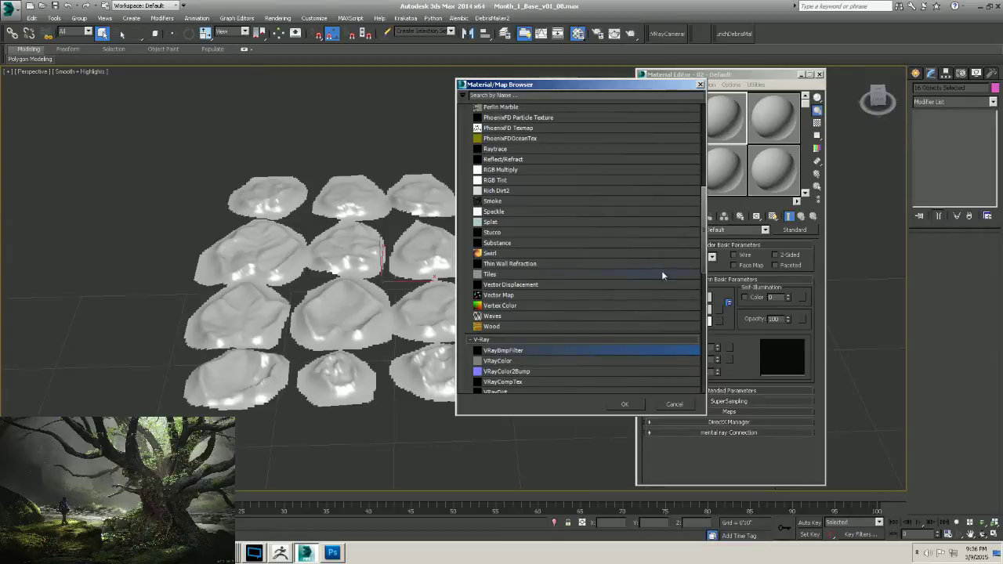
pyautogui.scroll(-3, 662, 275)
pyautogui.click(506, 333)
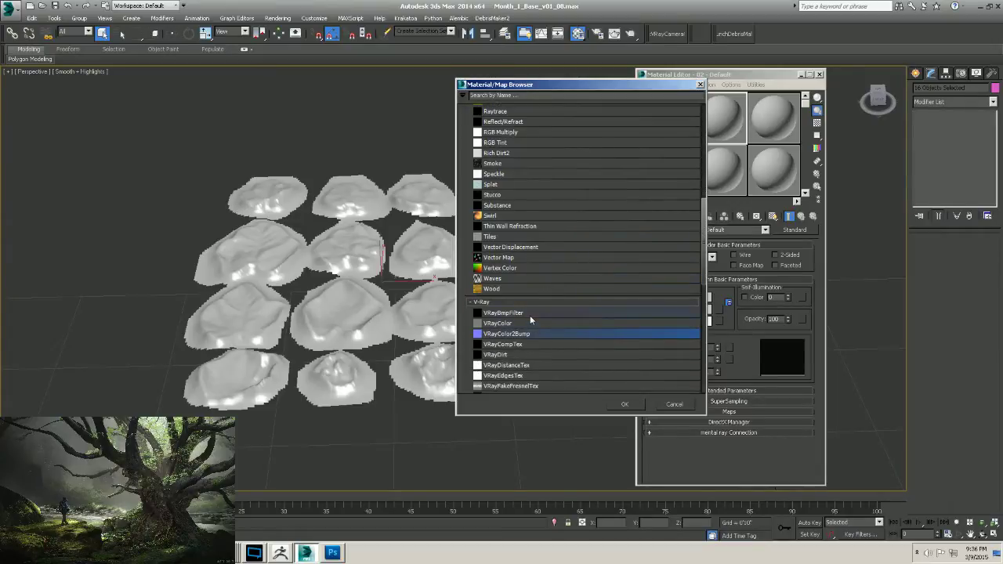
pyautogui.click(520, 313)
pyautogui.scroll(-1, 523, 312)
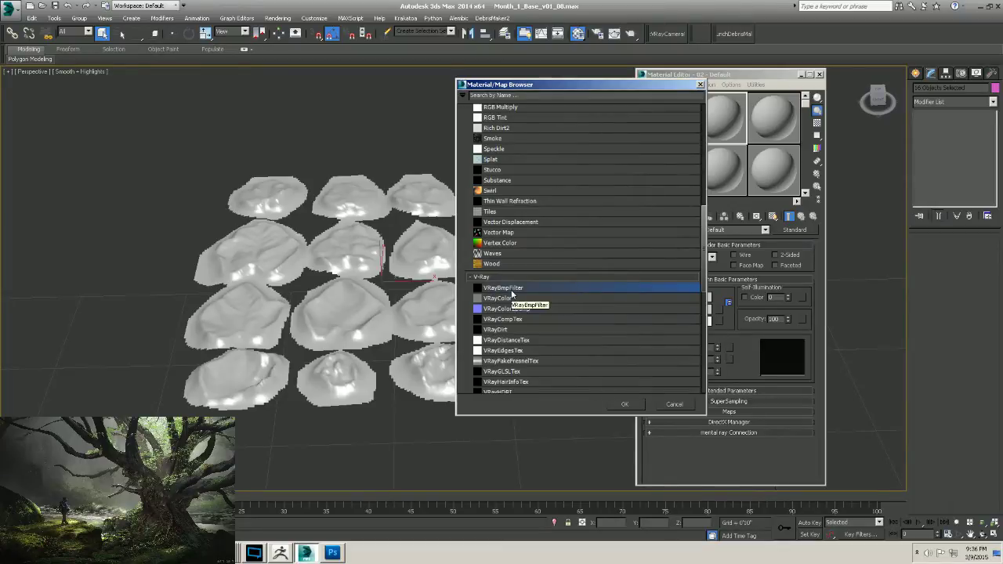
pyautogui.scroll(-2, 514, 295)
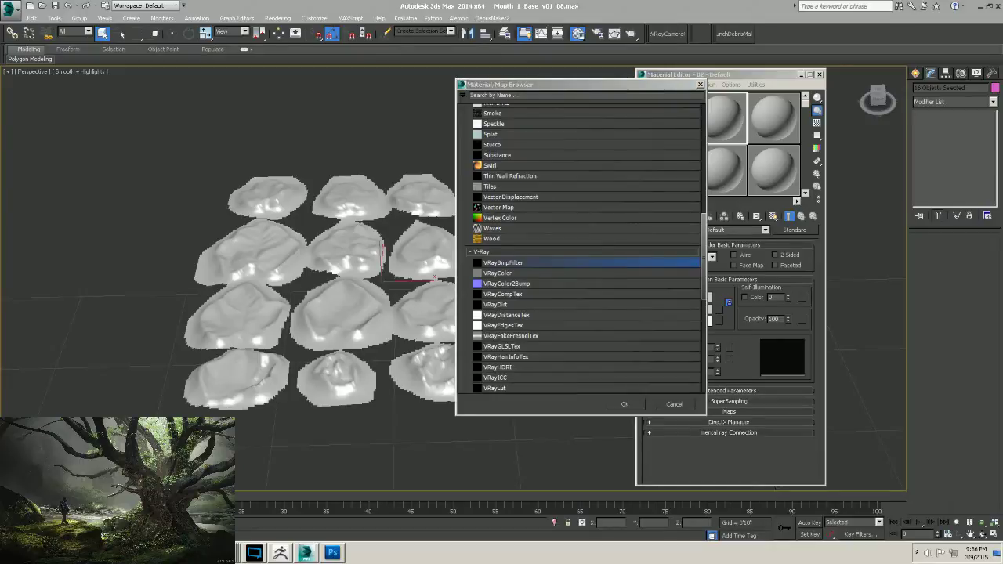
# Assign a VRayColor2Bump map to the 02 - Default material's diffuse color.
pyautogui.click(518, 285)
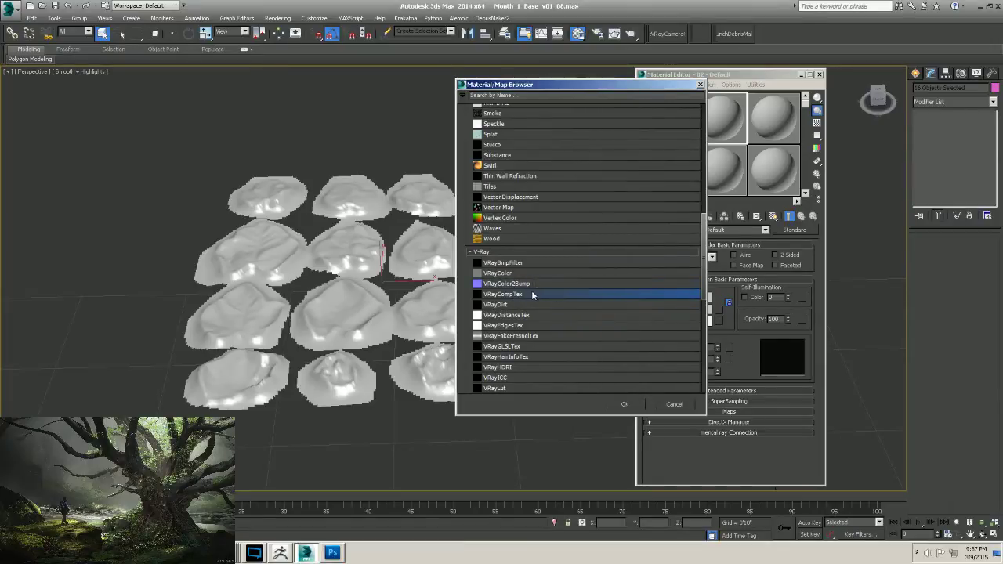
pyautogui.click(504, 264)
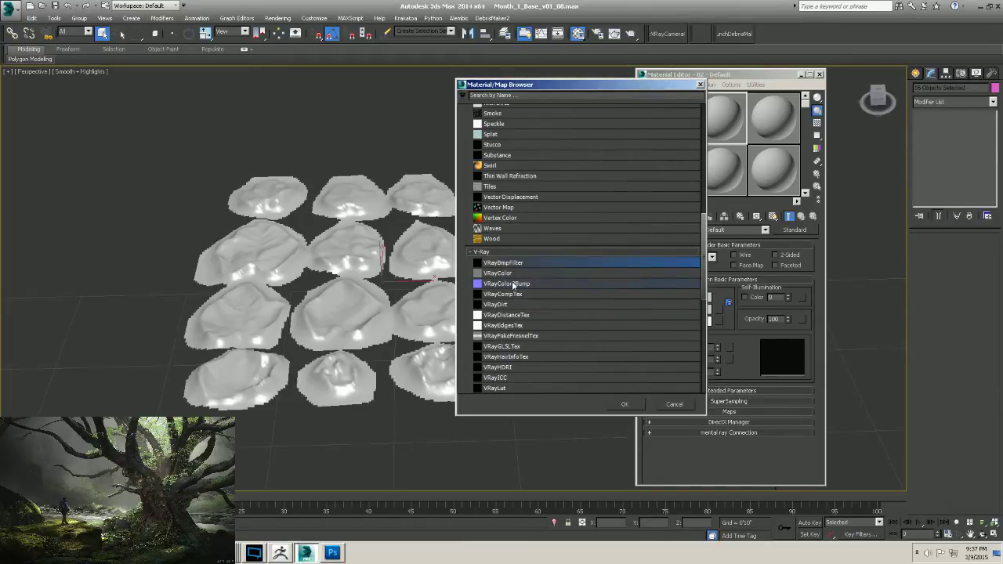
pyautogui.click(515, 285)
pyautogui.doubleClick(515, 285)
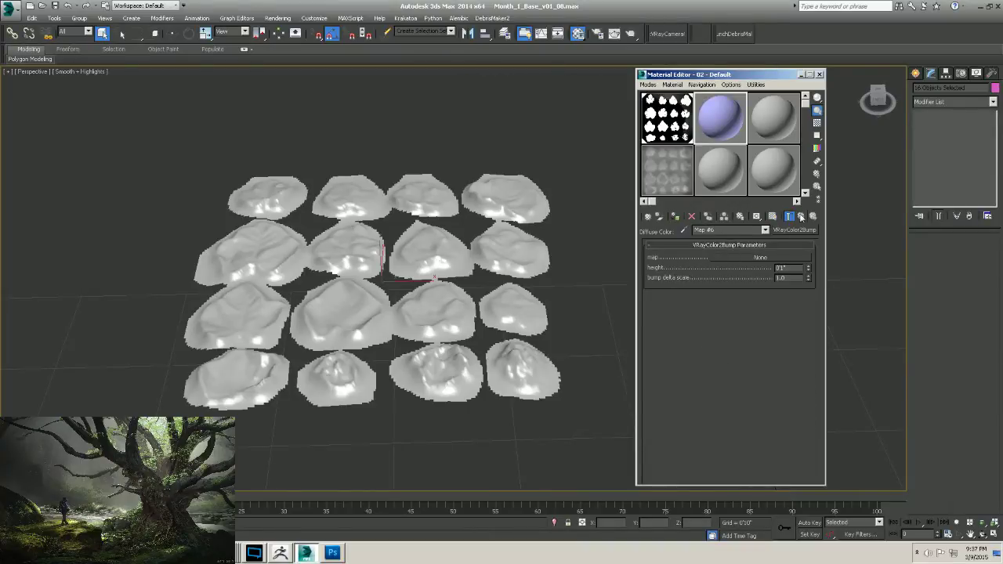
# Clear the VRayColor2Bump map from the 02 - Default material's diffuse color and shift the Material Editor slightly farther from the leaf meshes.
pyautogui.click(801, 217)
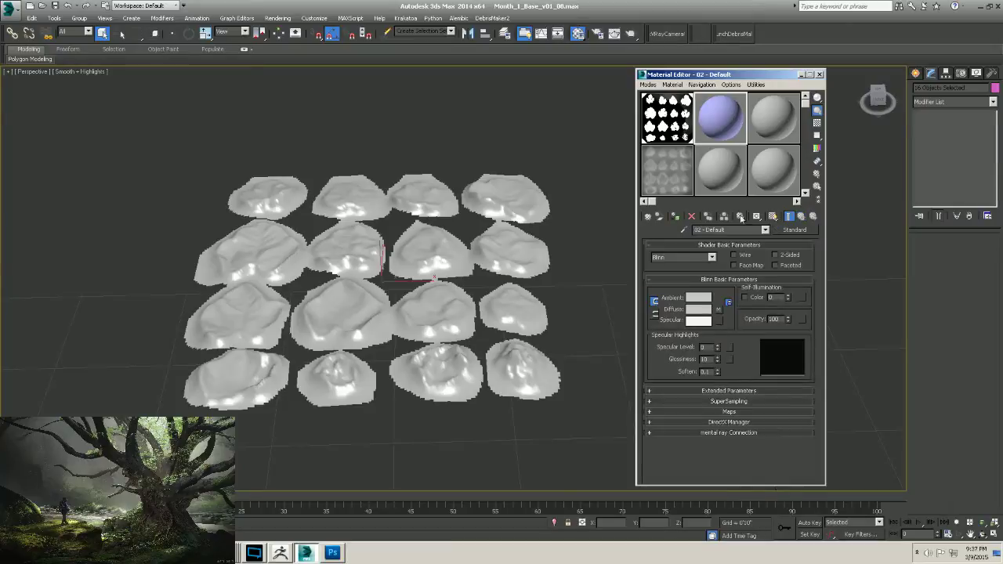
pyautogui.rightClick(718, 312)
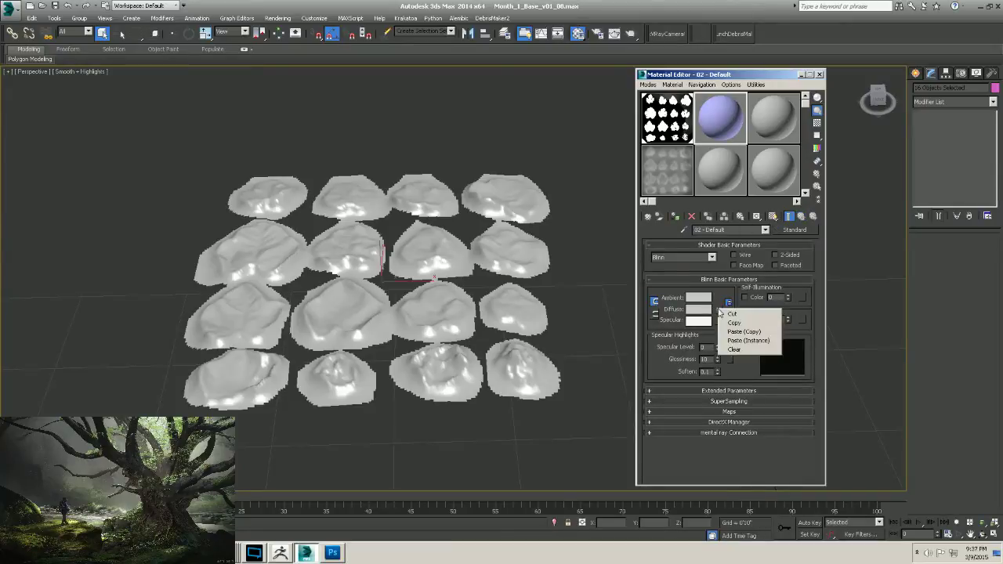
pyautogui.click(736, 347)
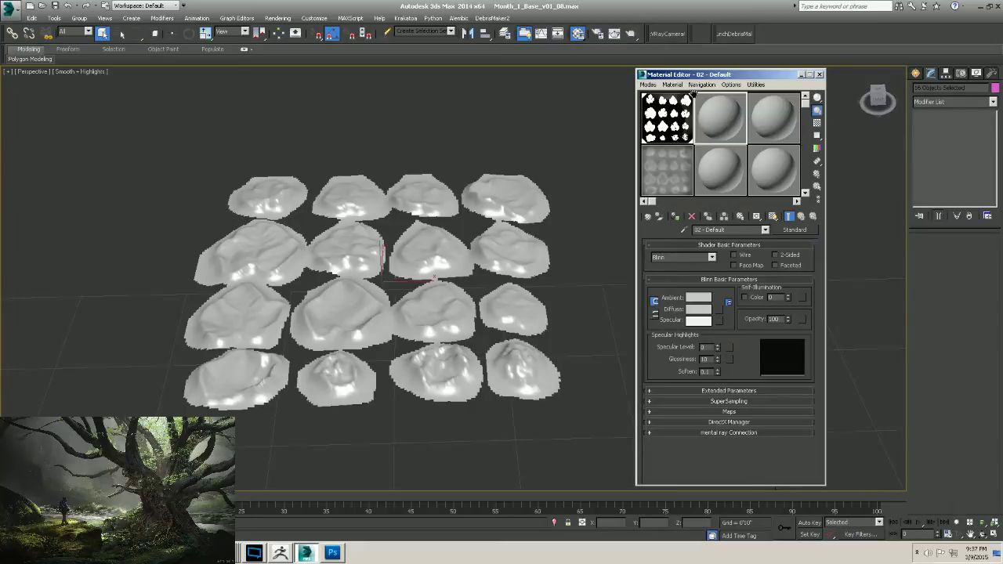
pyautogui.moveTo(712, 81); pyautogui.dragTo(733, 81)
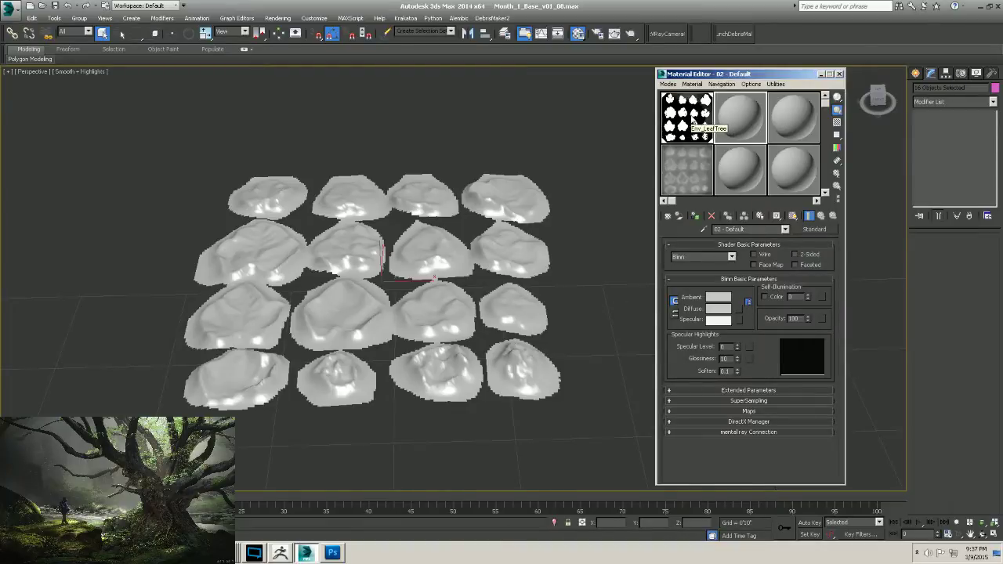
# In Env_LeafTree's LeafFront material, duplicate the LeafBump map into the fog color slot as a copy, disable that slot, and check LeafBump's settings.
pyautogui.click(692, 119)
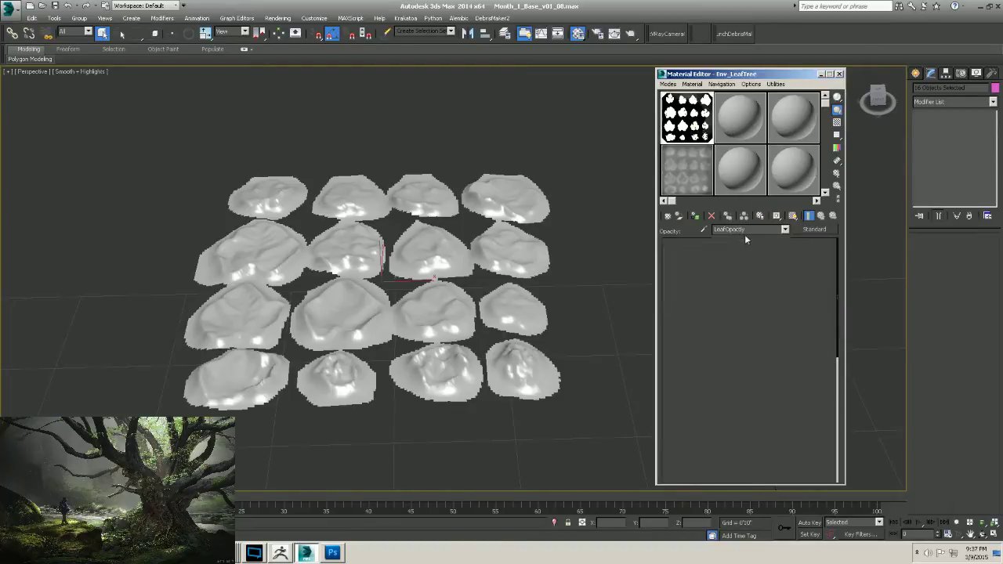
pyautogui.click(821, 215)
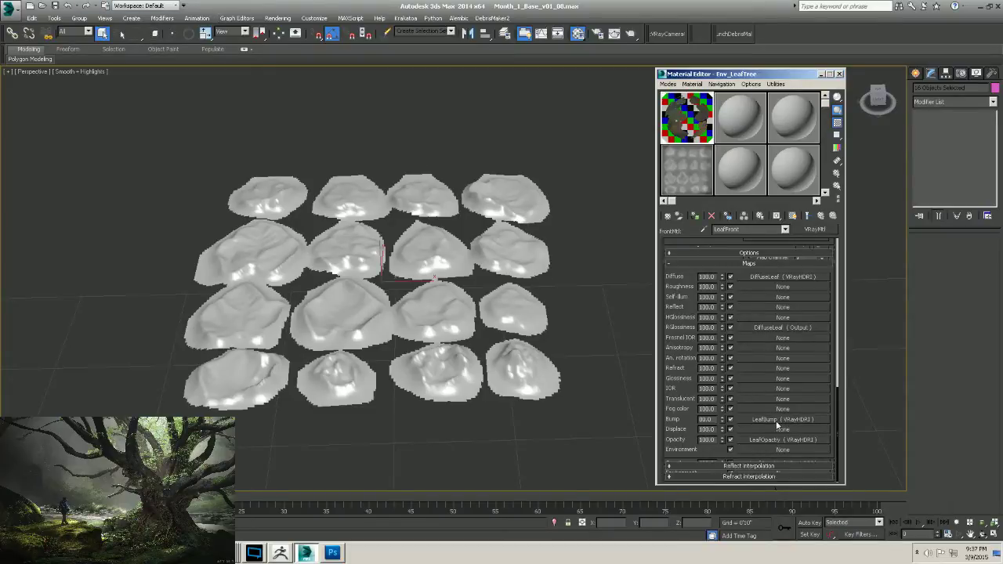
pyautogui.moveTo(787, 423); pyautogui.dragTo(789, 415)
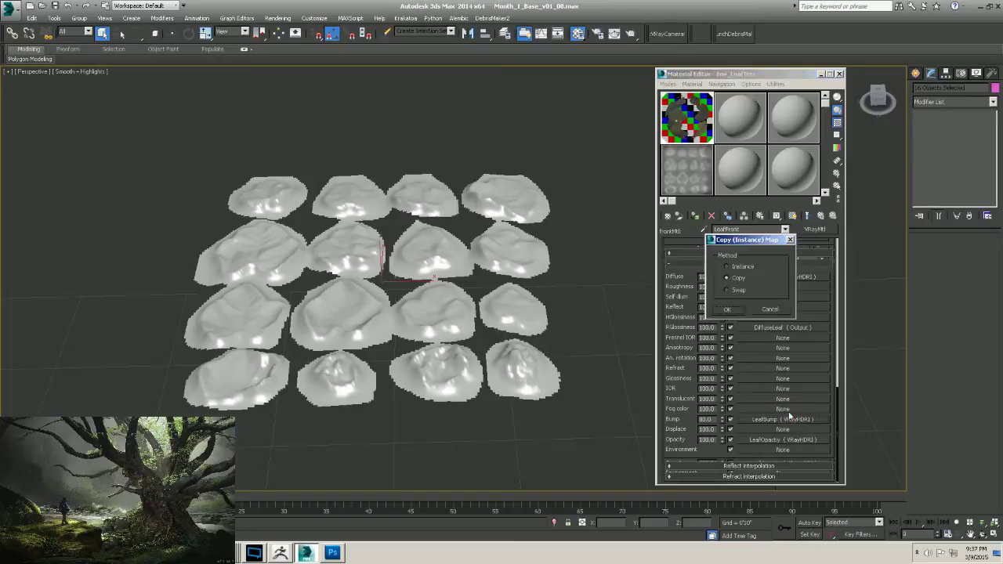
pyautogui.click(728, 308)
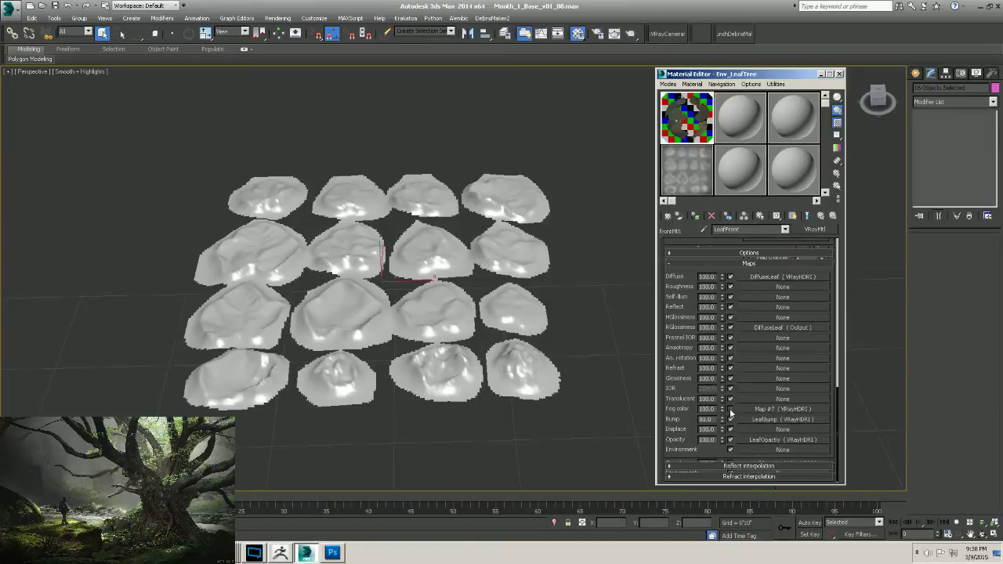
pyautogui.click(775, 419)
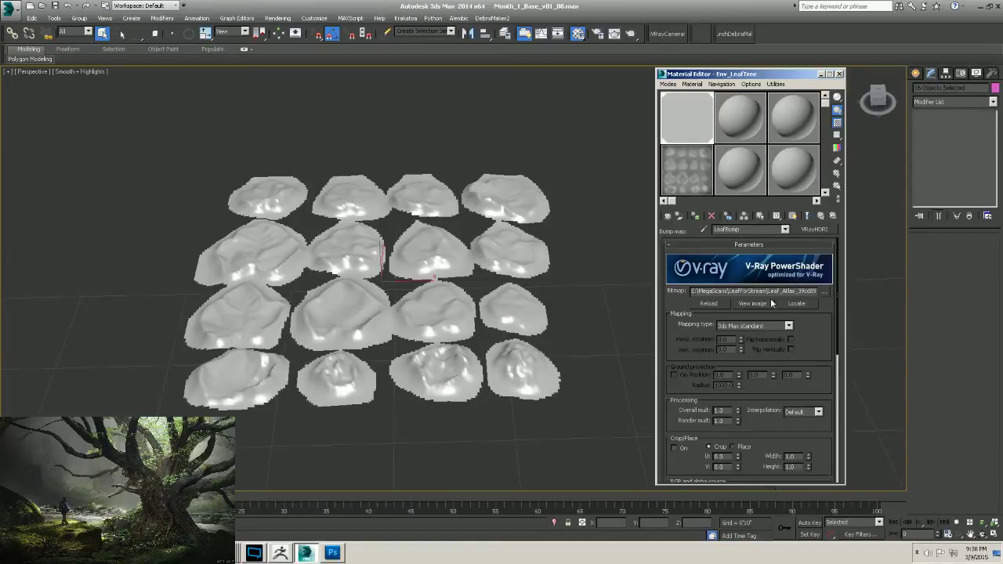
pyautogui.click(821, 215)
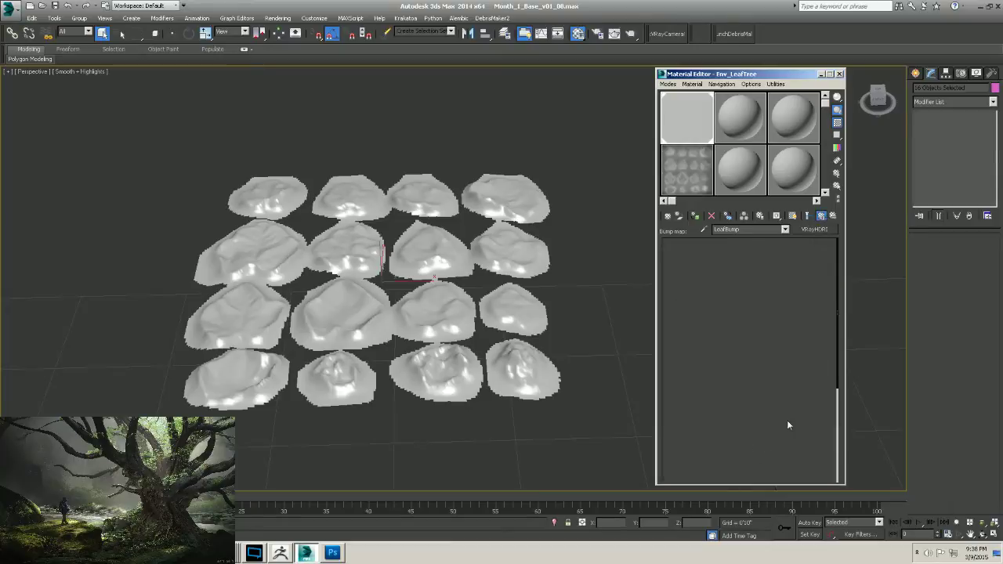
# Cut the LeafBump map from LeafFront's bump slot and assign a Normal Bump map there instead.
pyautogui.rightClick(799, 419)
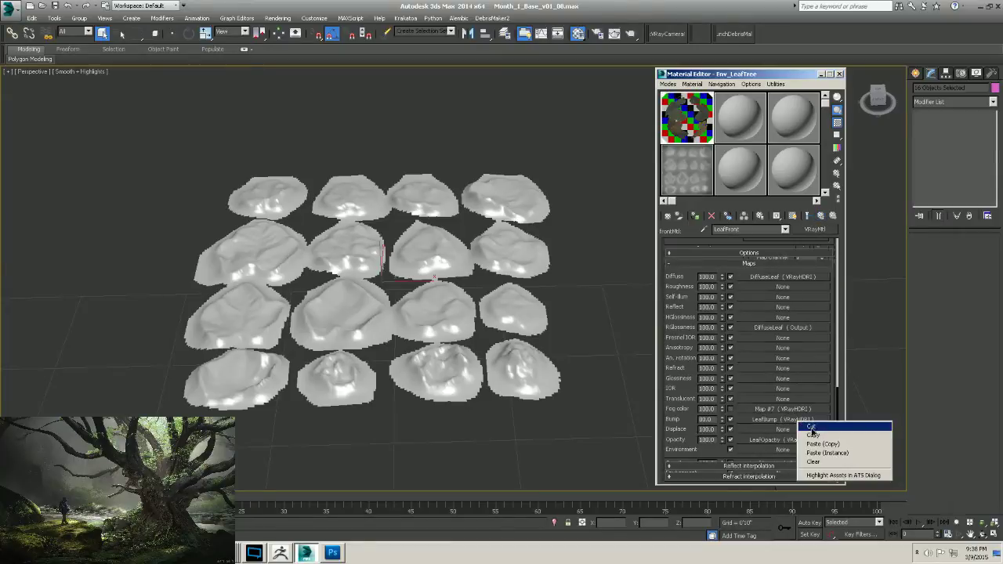
pyautogui.click(813, 429)
pyautogui.click(794, 421)
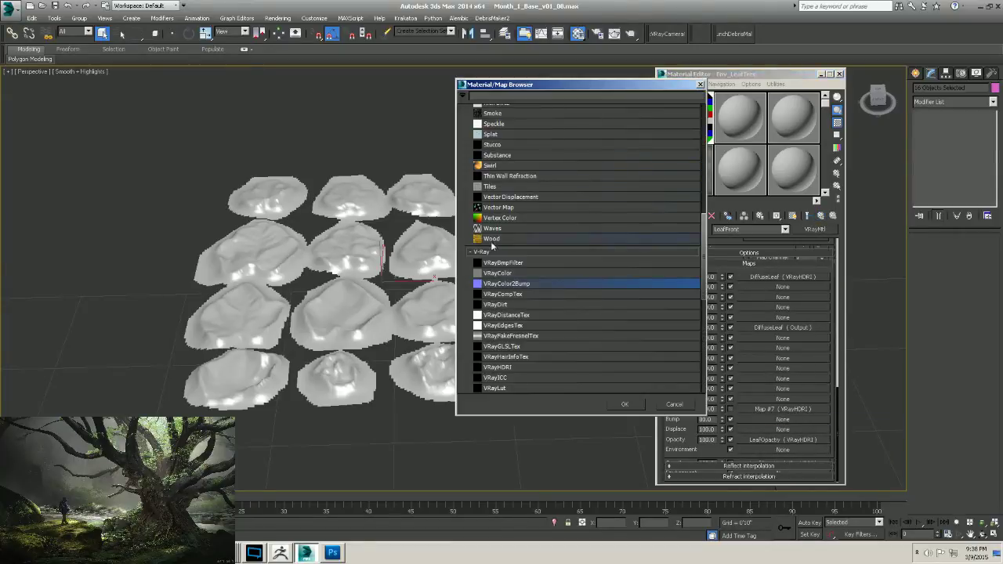
pyautogui.scroll(-10, 546, 226)
pyautogui.doubleClick(509, 256)
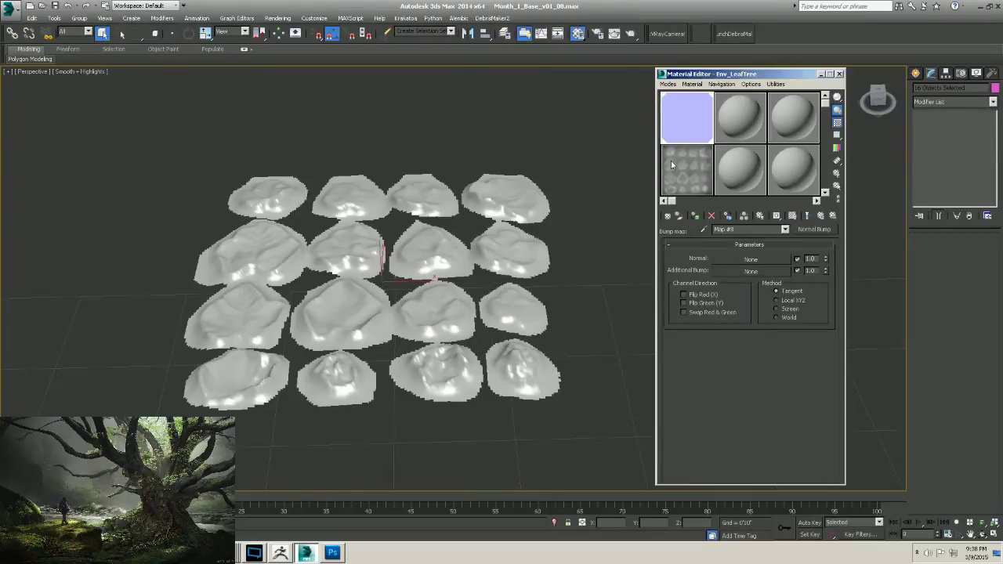
# Add a VRayHDRI map to the Normal Bump's normal slot and load Leaf_Atlas_39cd89ac63f74_Normal.jpg from the LeafForStream folder.
pyautogui.click(758, 258)
pyautogui.scroll(-10, 508, 246)
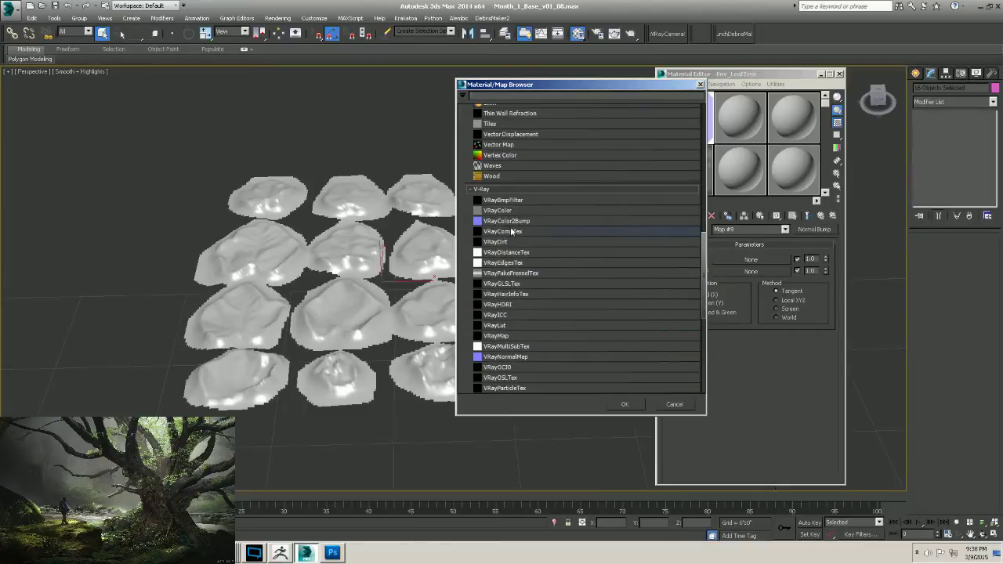
pyautogui.scroll(-2, 517, 274)
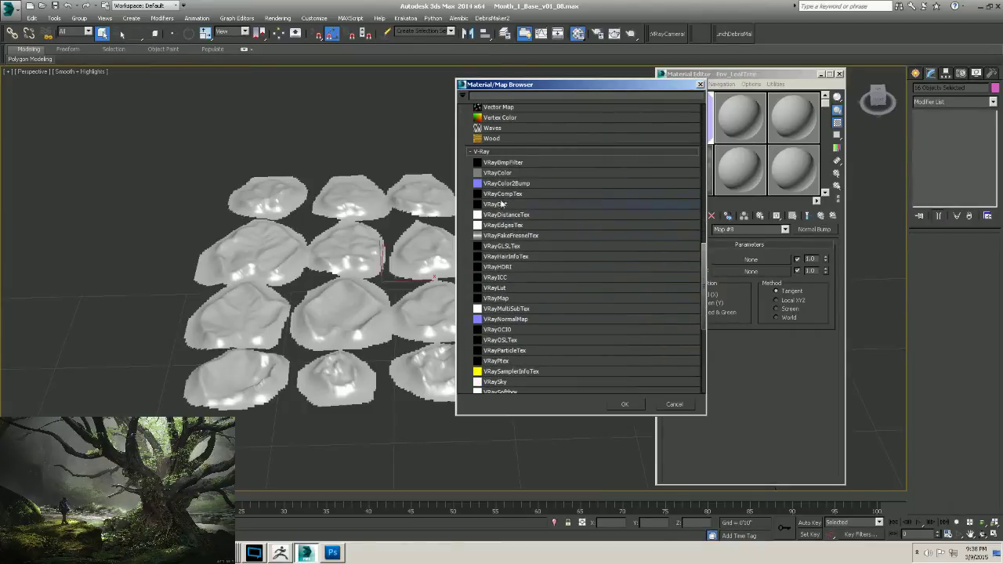
pyautogui.doubleClick(506, 267)
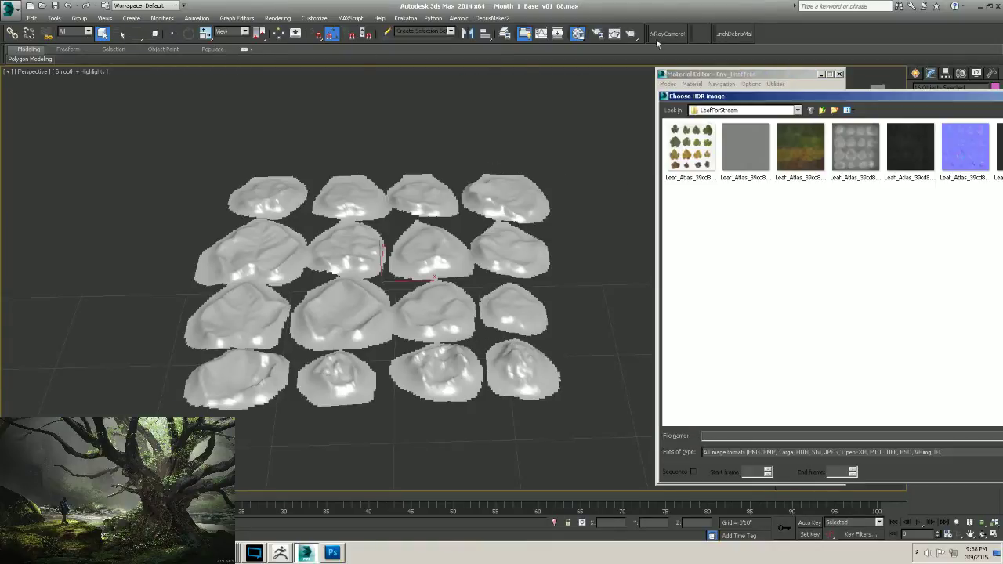
pyautogui.moveTo(939, 98); pyautogui.dragTo(679, 96)
pyautogui.click(704, 145)
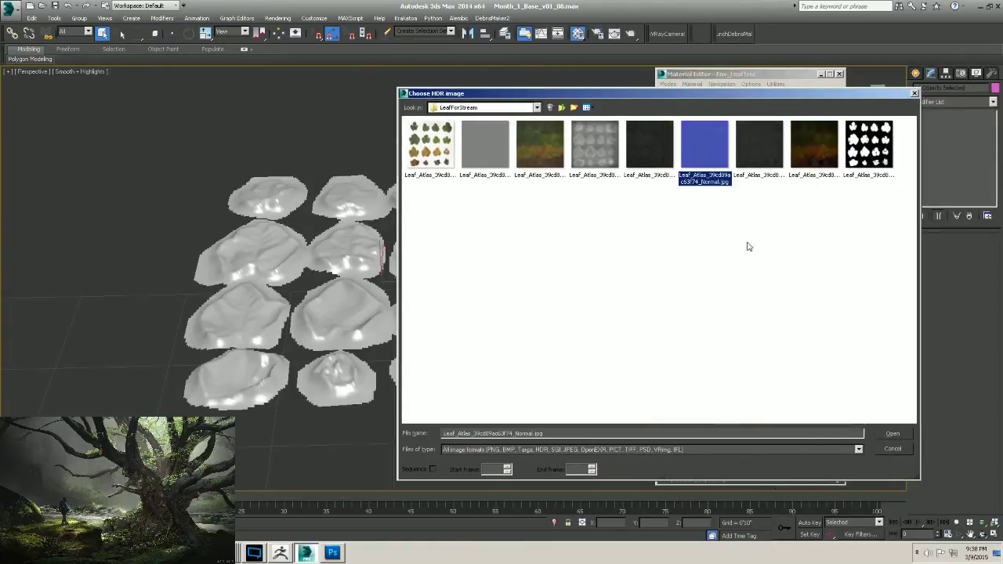
pyautogui.click(900, 436)
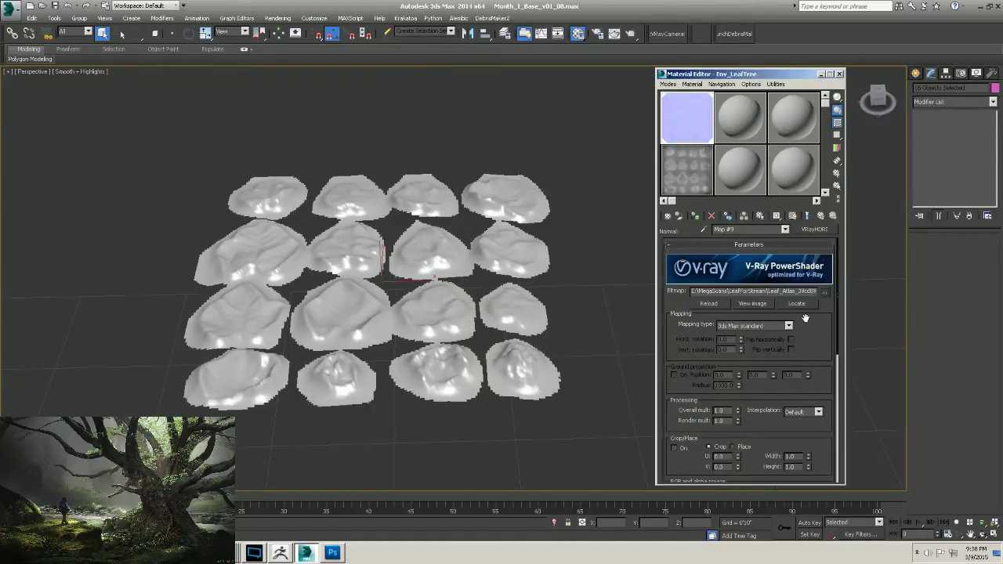
# Set the color space type of the VRayHDRI normal map to None.
pyautogui.scroll(-4, 747, 258)
pyautogui.scroll(-2, 747, 258)
pyautogui.click(726, 285)
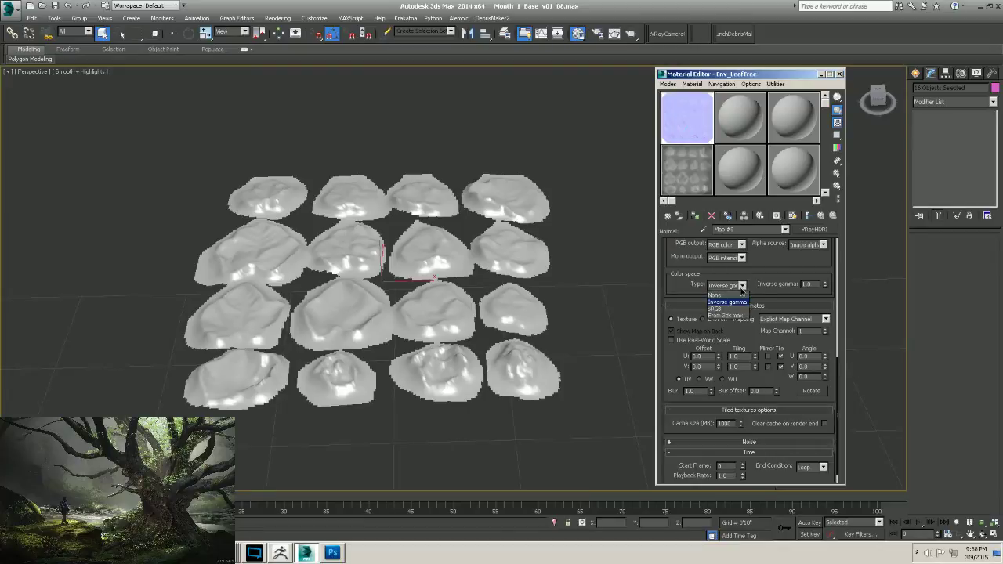
pyautogui.click(725, 294)
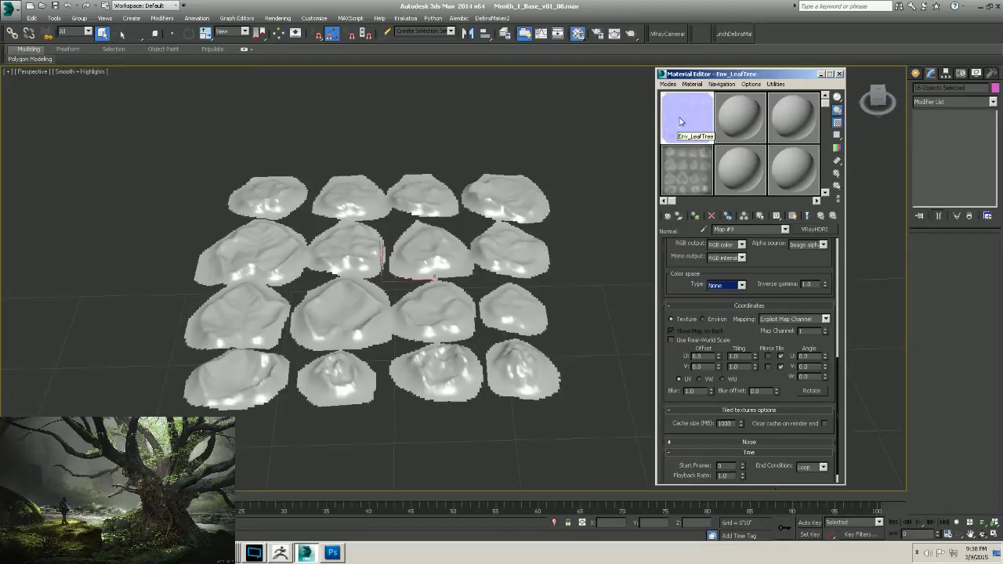
pyautogui.moveTo(780, 267); pyautogui.dragTo(778, 306)
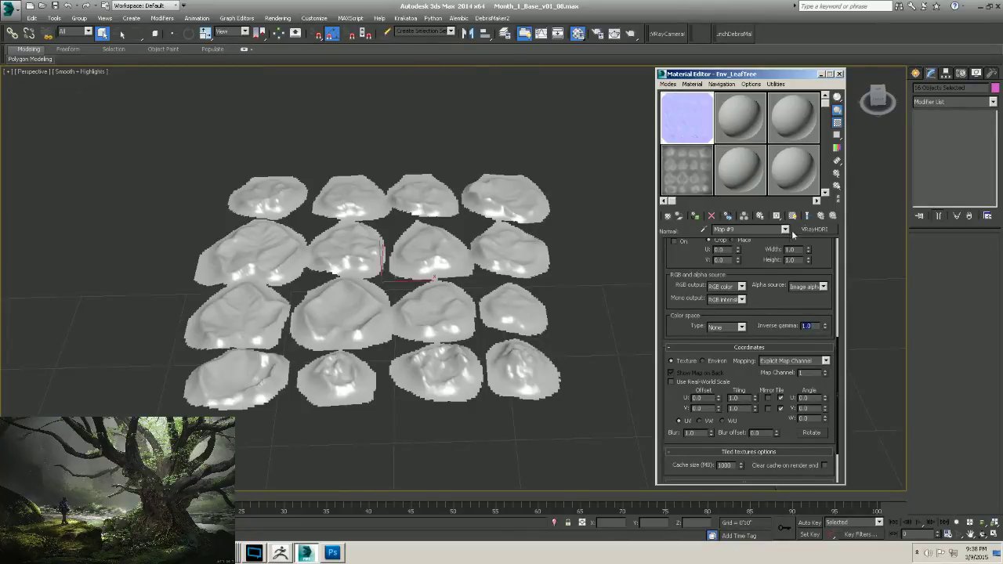
# Place an independent copy of the VRayHDRI normal map in the third sample slot of the Material Editor and inspect it.
pyautogui.moveTo(822, 228); pyautogui.dragTo(794, 116)
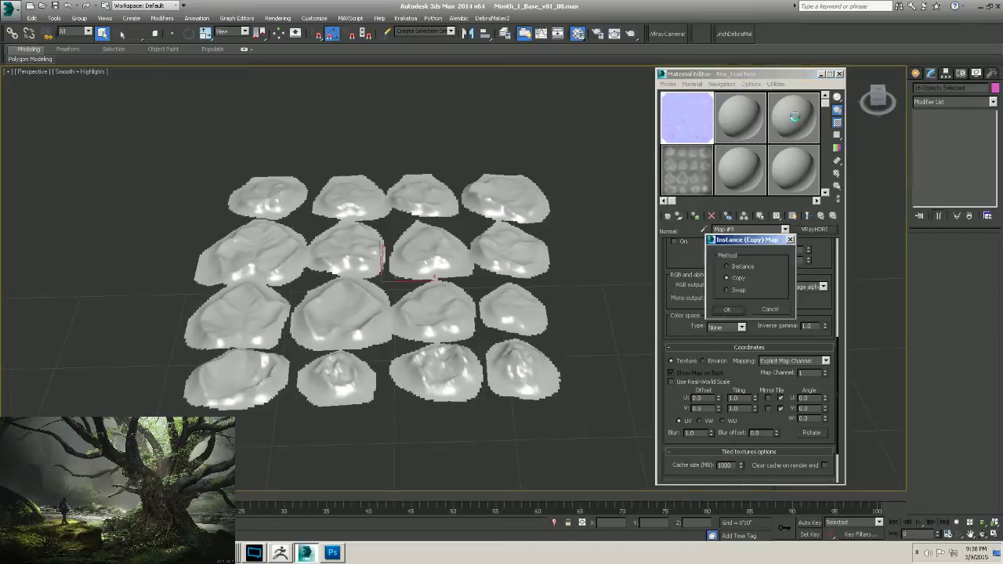
pyautogui.click(729, 310)
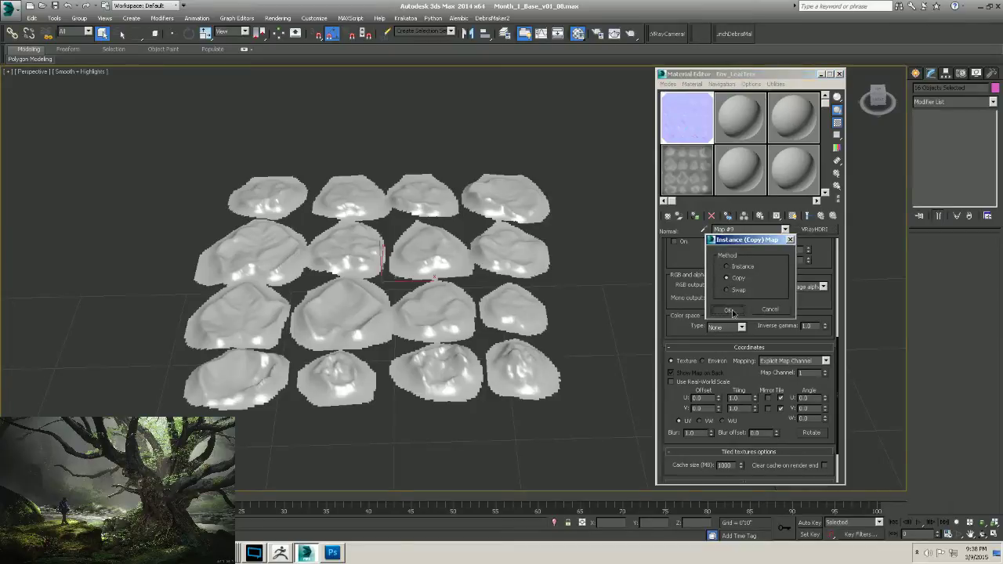
pyautogui.click(801, 119)
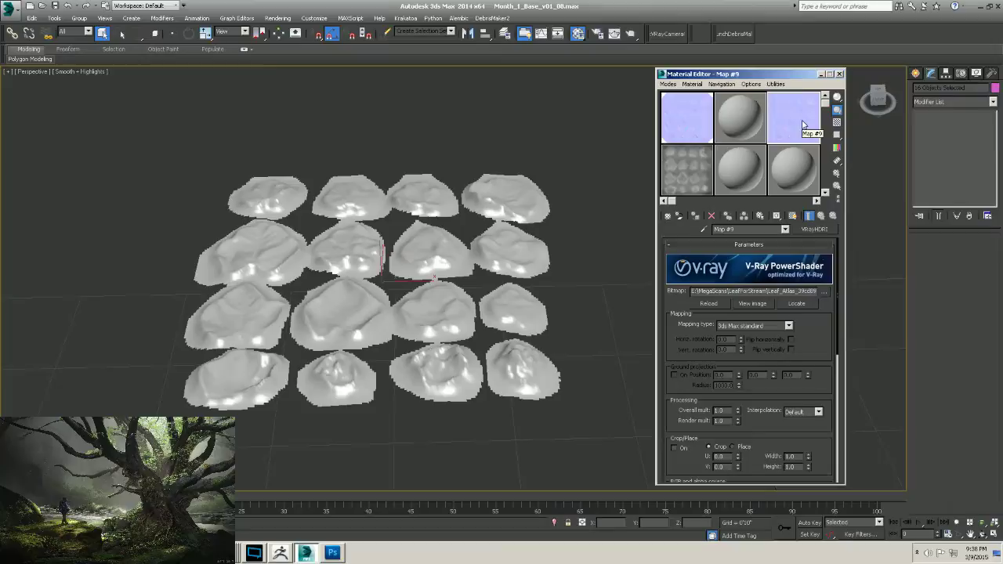
# Clear the VRayHDRI map from Env_LeafTree's Normal Bump normal slot and choose a Bitmap map for it.
pyautogui.click(692, 120)
pyautogui.click(807, 216)
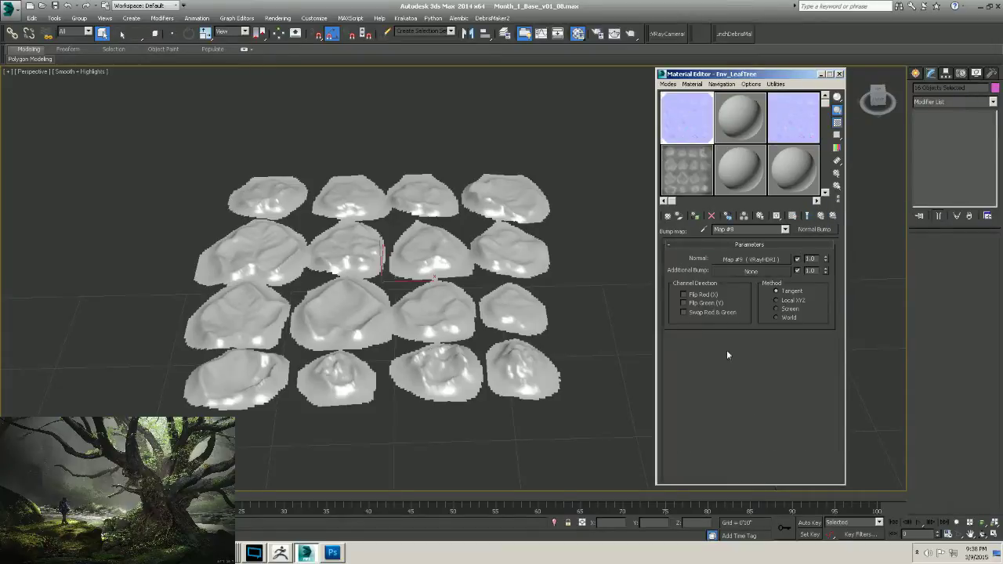
pyautogui.rightClick(777, 259)
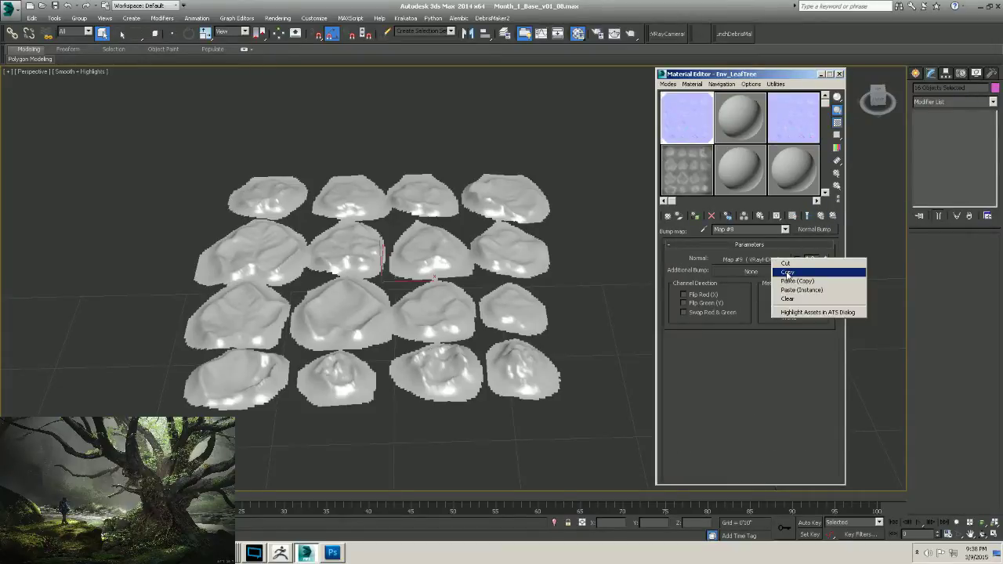
pyautogui.click(787, 299)
pyautogui.click(763, 257)
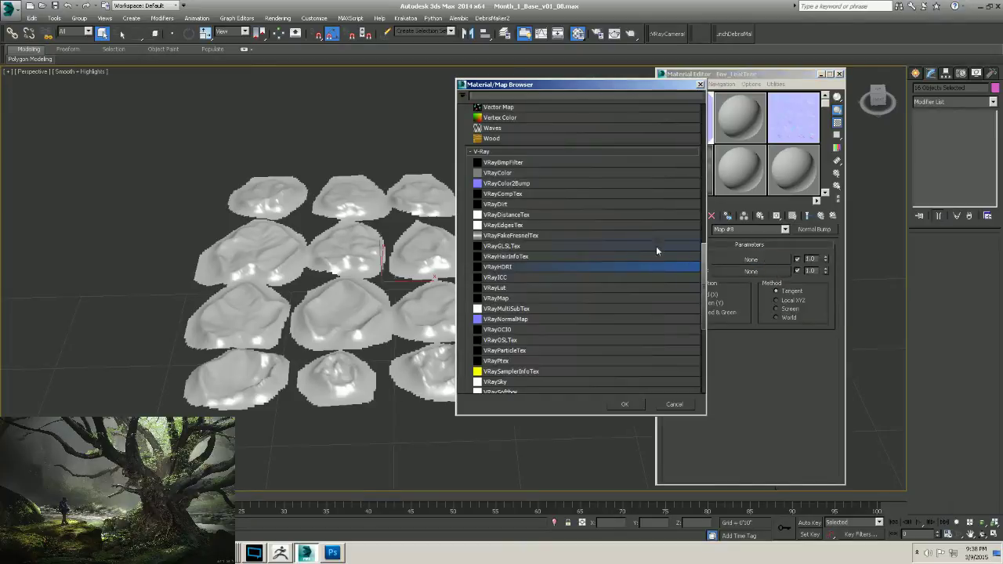
pyautogui.scroll(15, 519, 217)
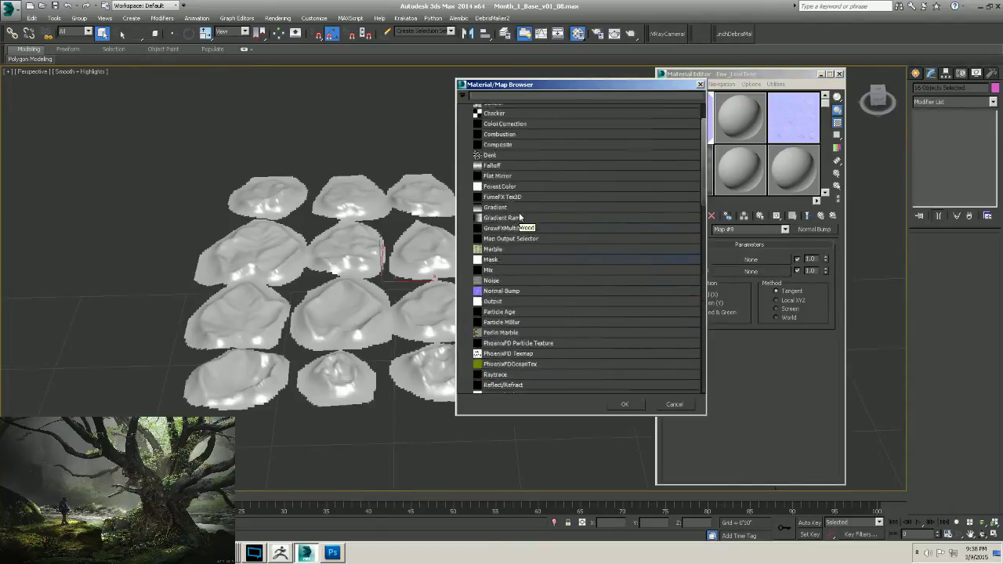
pyautogui.doubleClick(494, 133)
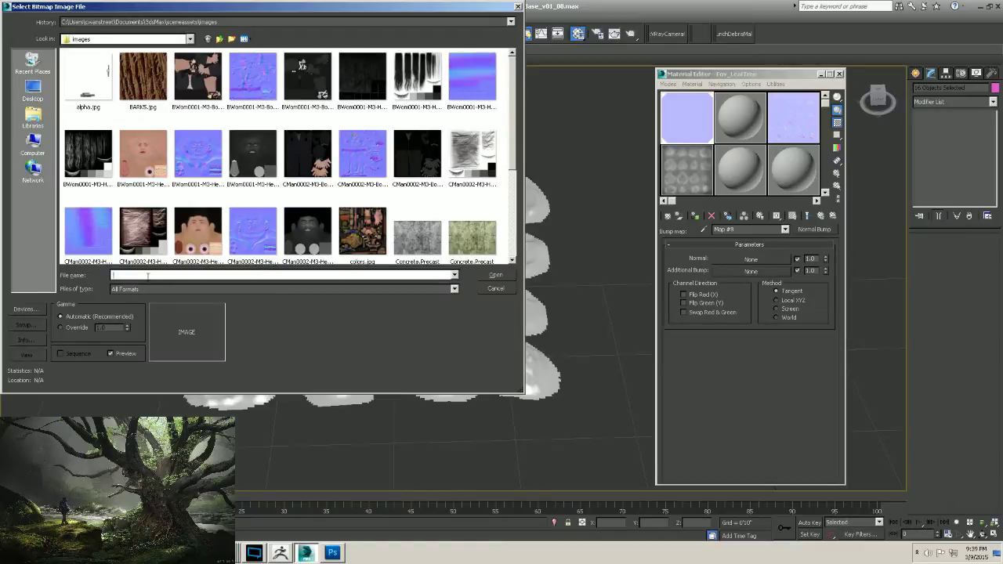
pyautogui.hotkey('ctrl', 'v')
pyautogui.hotkey('ctrl', 'a')
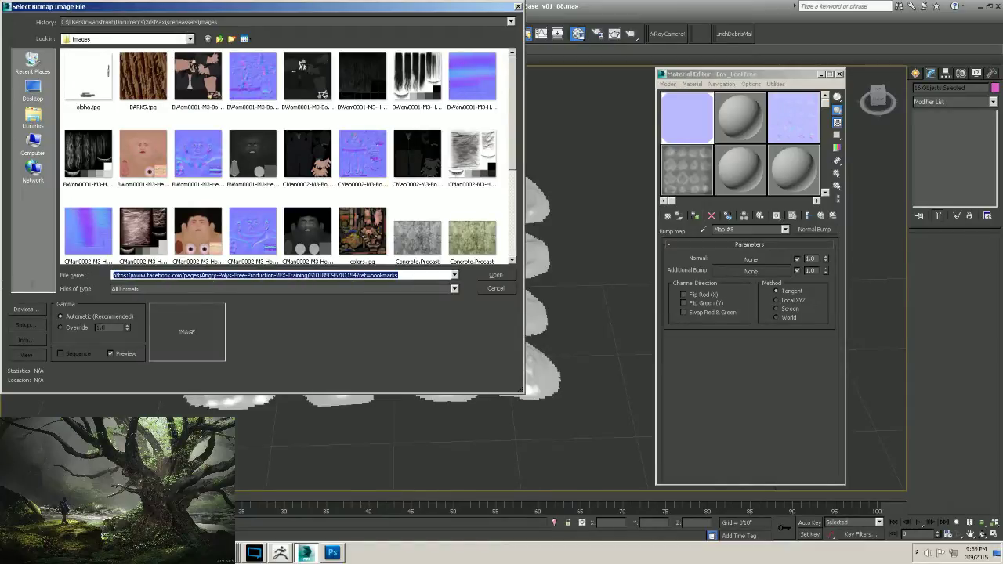
pyautogui.press('BackSpace')
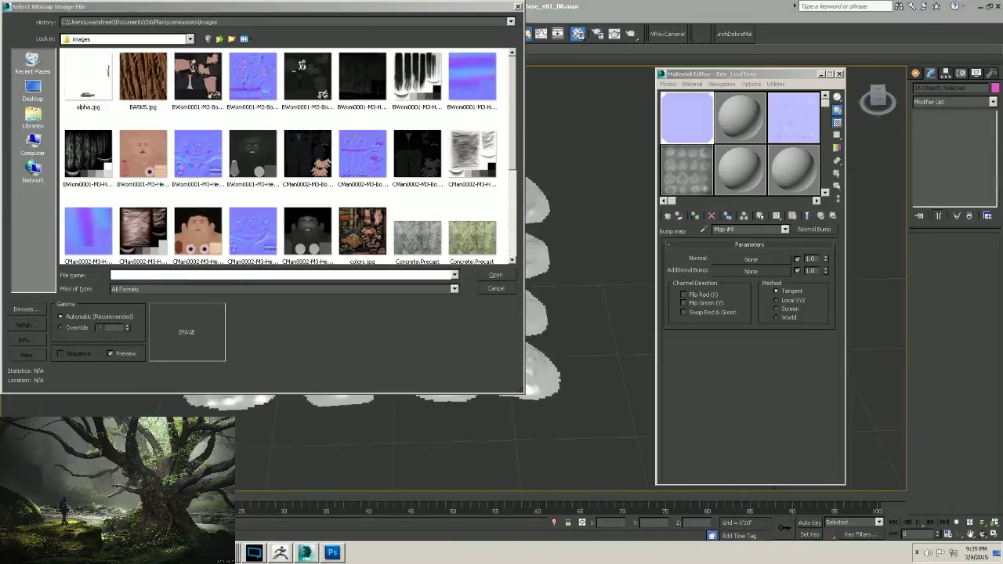
# Browse to the copied E:\MegaScans\LeafForStream folder for the Bitmap map and choose Leaf_Atlas_39cd89ac63f74_Normal.jpg.
pyautogui.hotkey('alt', 'Tab')
pyautogui.click(506, 82)
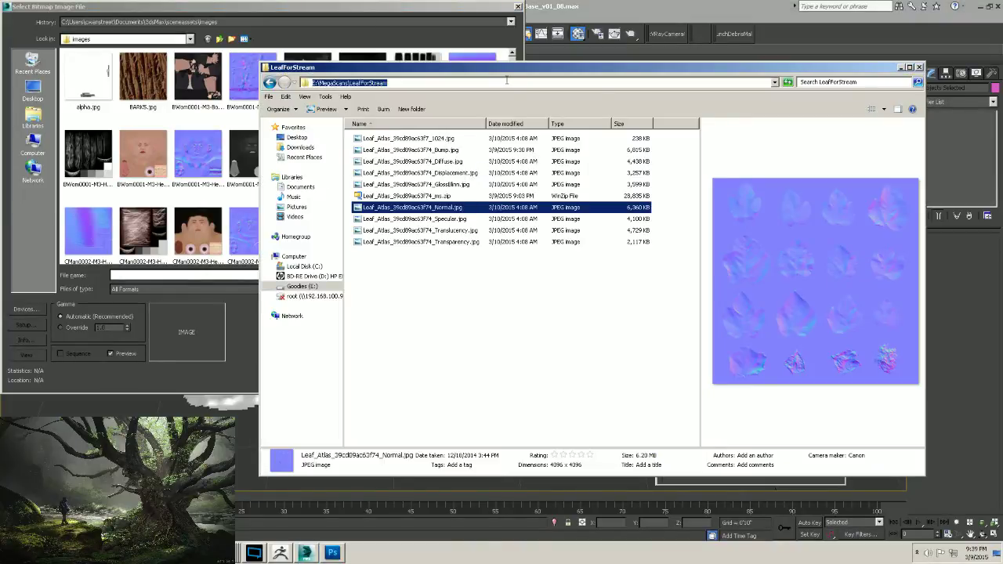
pyautogui.hotkey('ctrl', 'c')
pyautogui.click(203, 275)
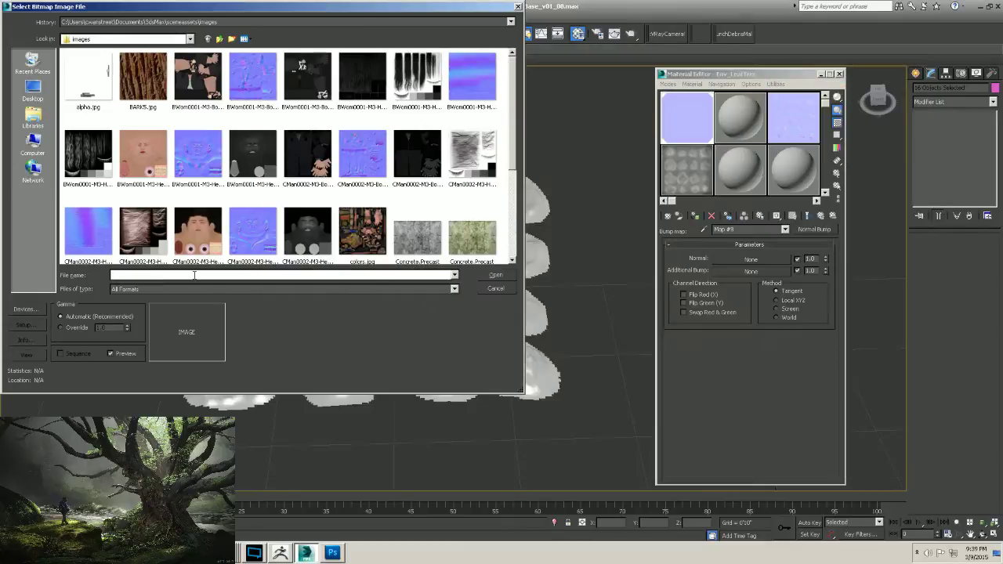
pyautogui.hotkey('ctrl', 'v')
pyautogui.press('Return')
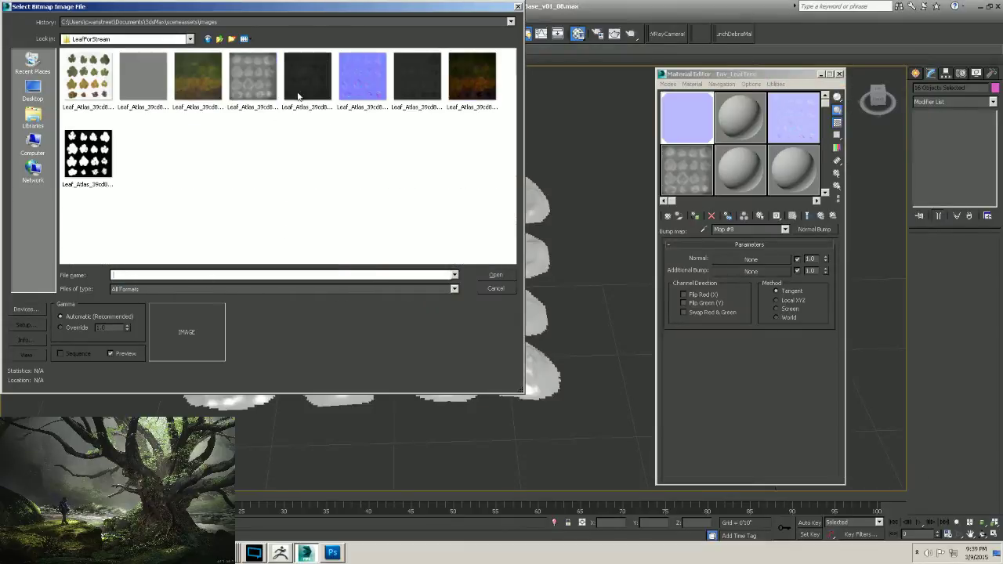
pyautogui.click(362, 76)
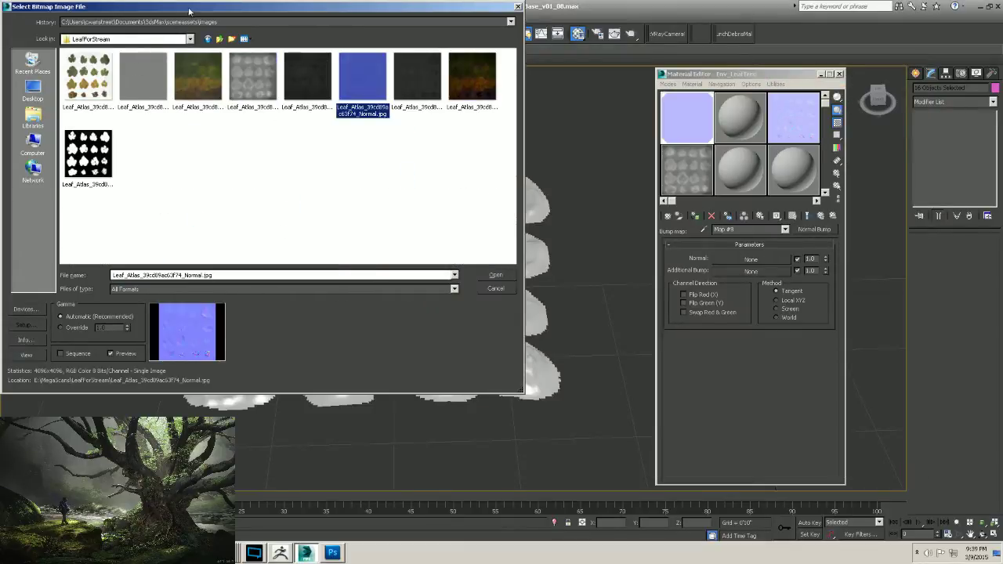
# Override the gamma to 1.0 for the chosen normal image, load it, and return to the Normal Bump's parameters.
pyautogui.moveTo(201, 6); pyautogui.dragTo(499, 40)
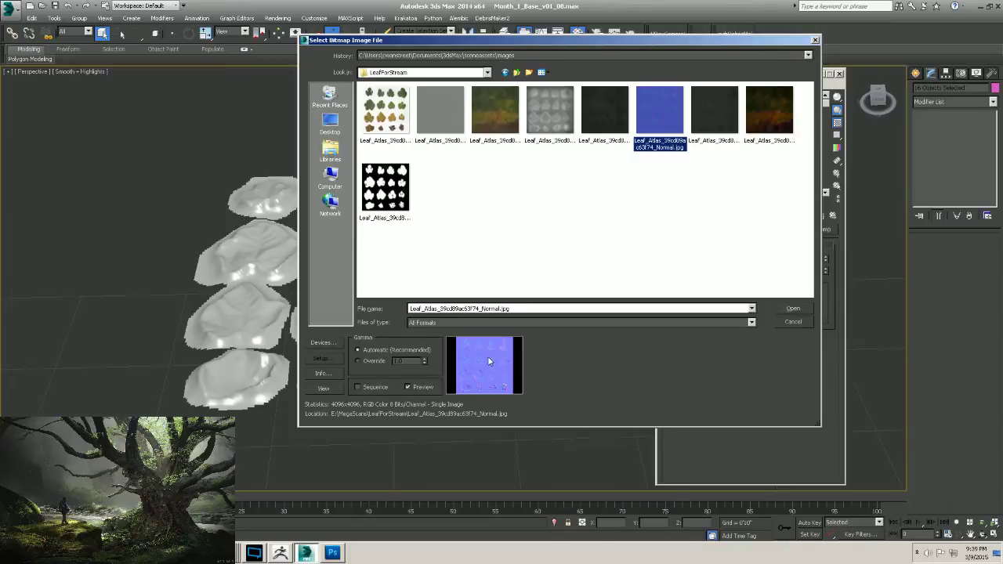
pyautogui.moveTo(563, 44); pyautogui.dragTo(424, 59)
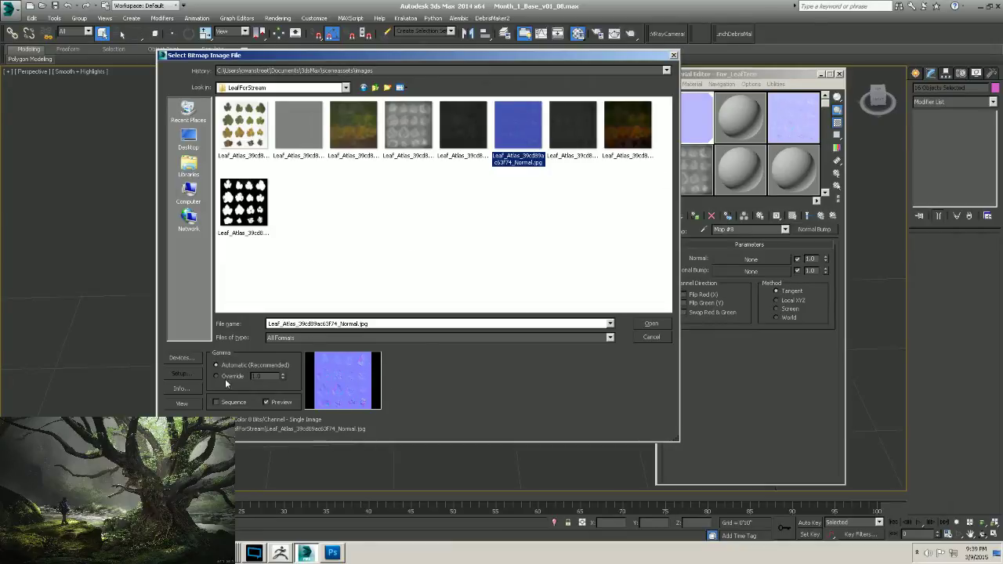
pyautogui.click(381, 323)
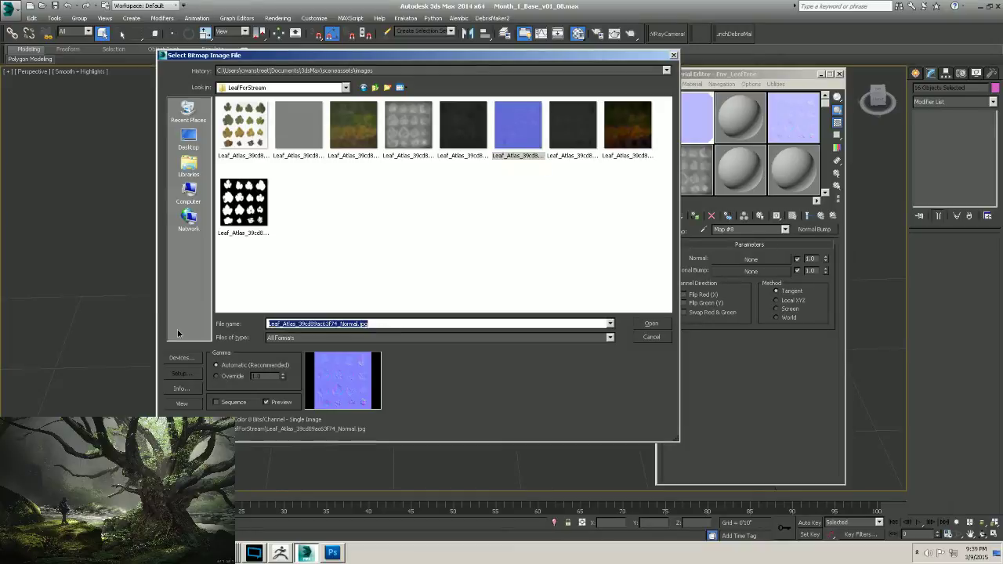
pyautogui.click(215, 376)
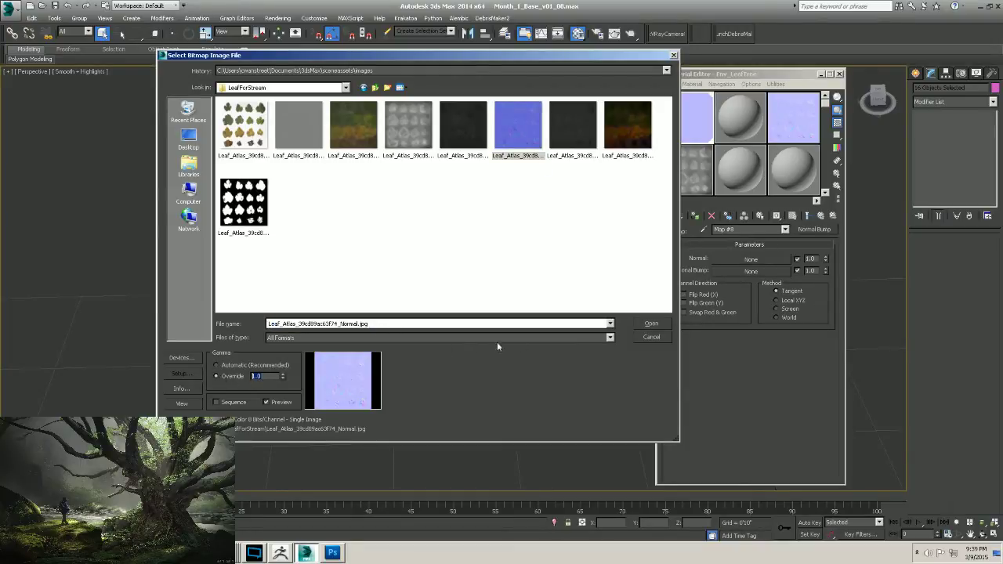
pyautogui.click(651, 323)
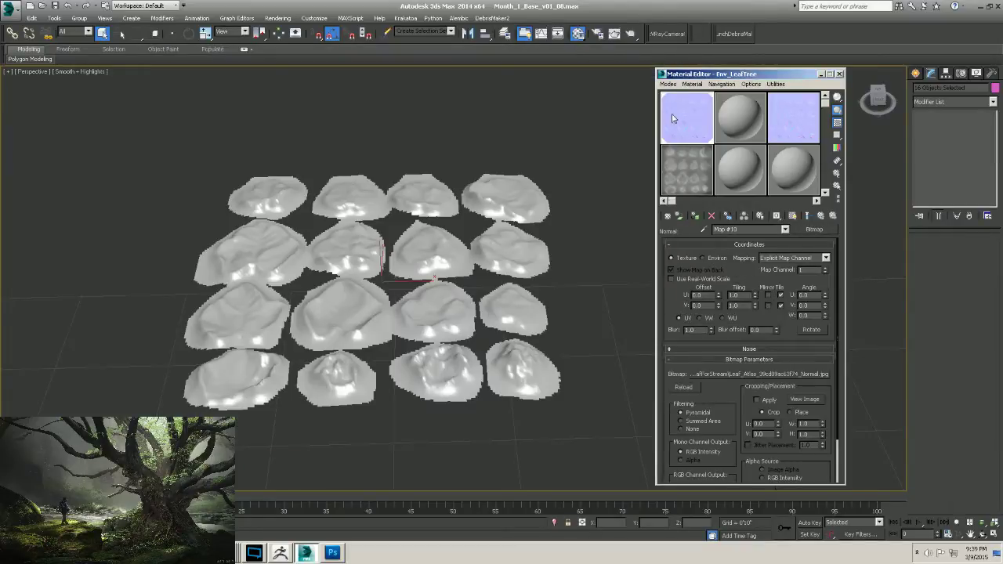
pyautogui.scroll(-1, 756, 271)
pyautogui.click(822, 216)
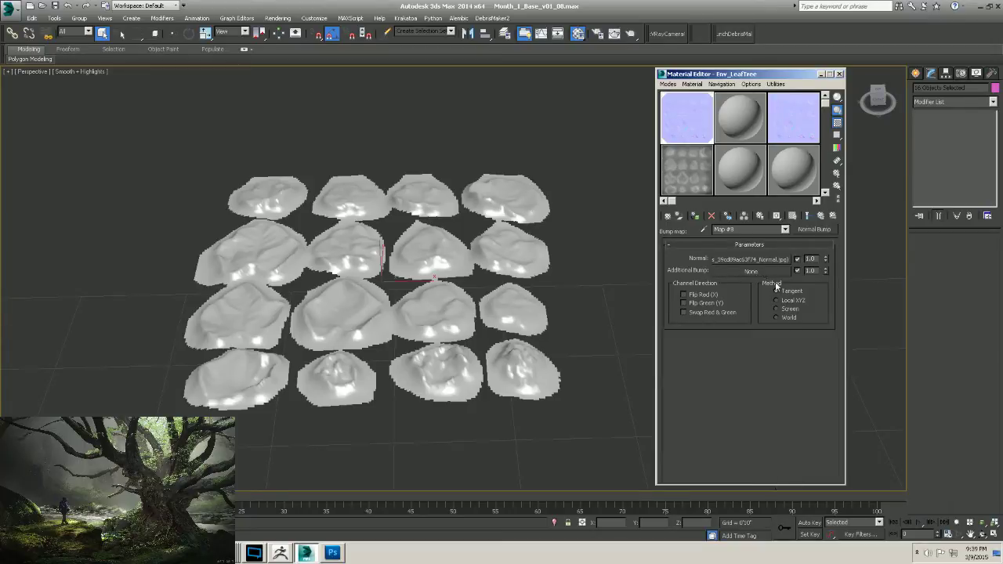
# Review the loaded normal bitmap's parameters and its gamma override, and return to the LeafFront material's maps.
pyautogui.moveTo(777, 80); pyautogui.dragTo(761, 87)
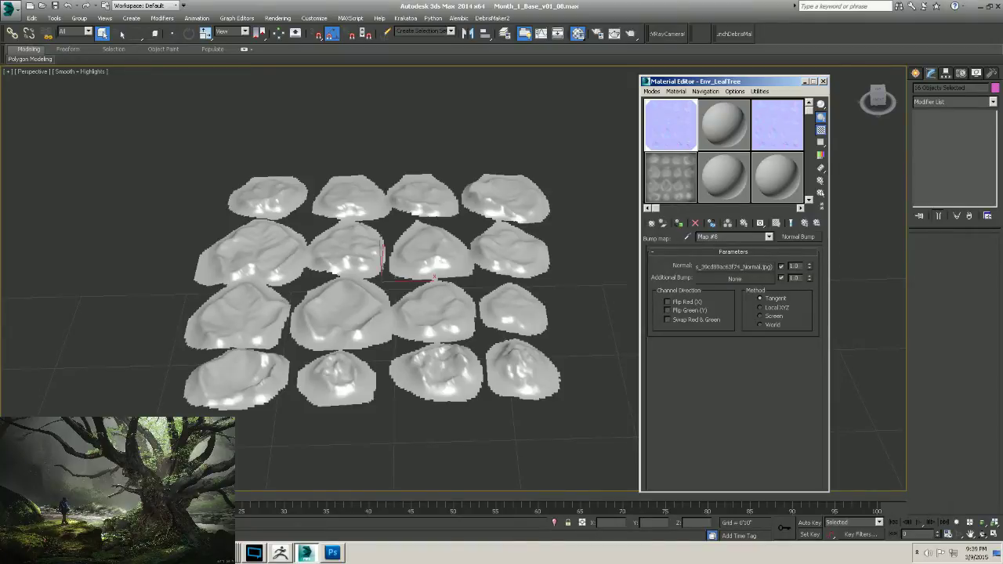
pyautogui.click(741, 267)
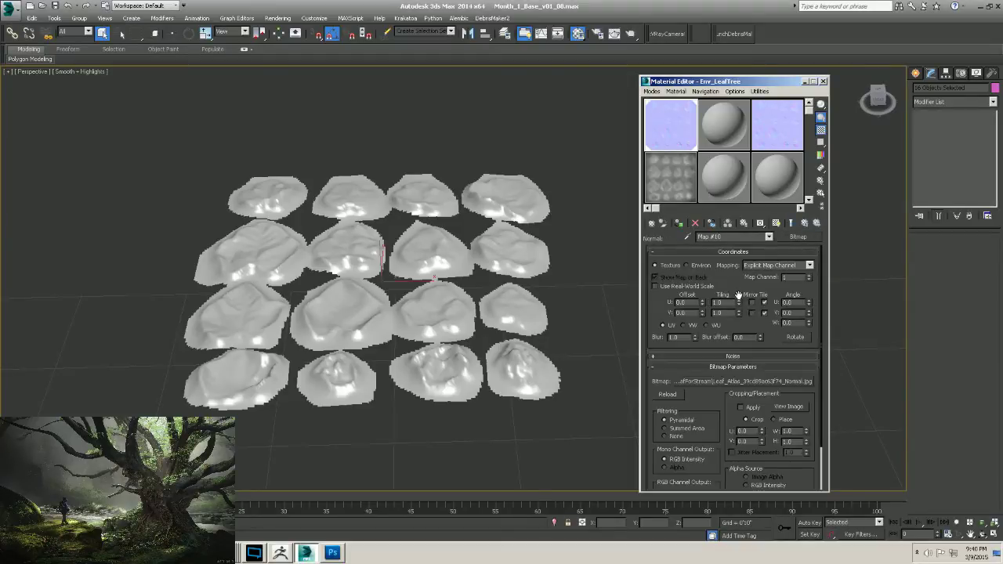
pyautogui.scroll(-2, 738, 296)
pyautogui.click(788, 331)
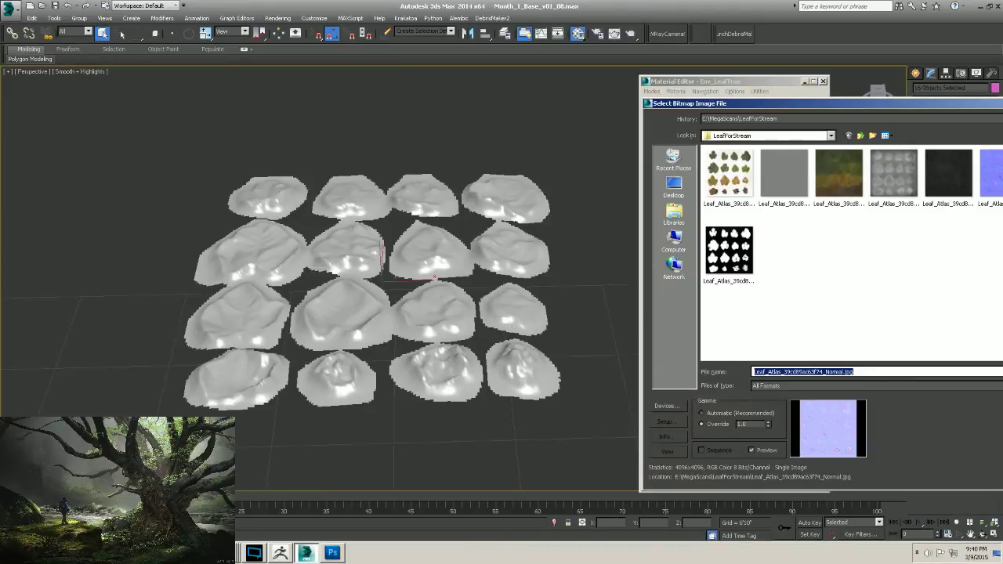
pyautogui.press('Return')
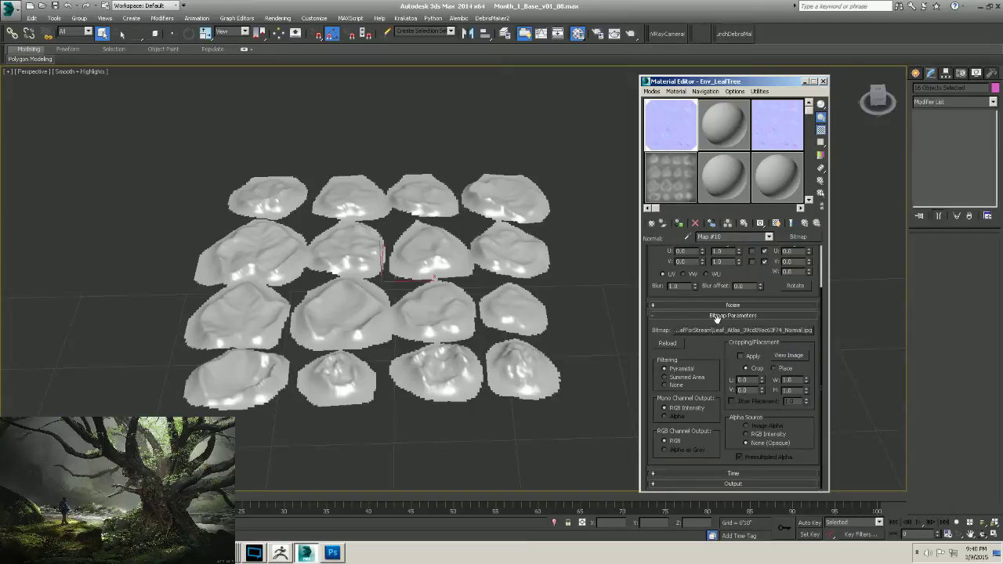
pyautogui.scroll(2, 753, 278)
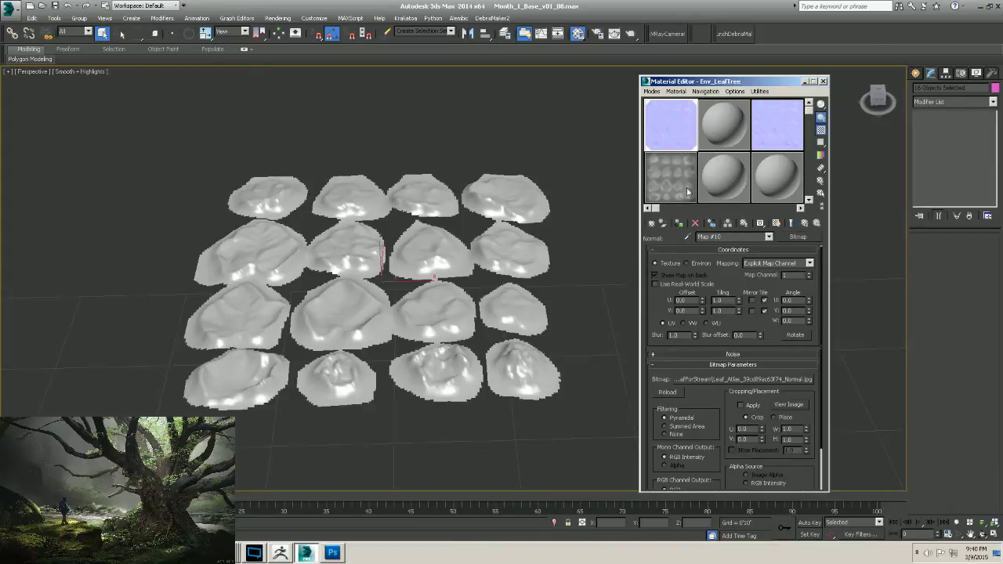
pyautogui.click(805, 222)
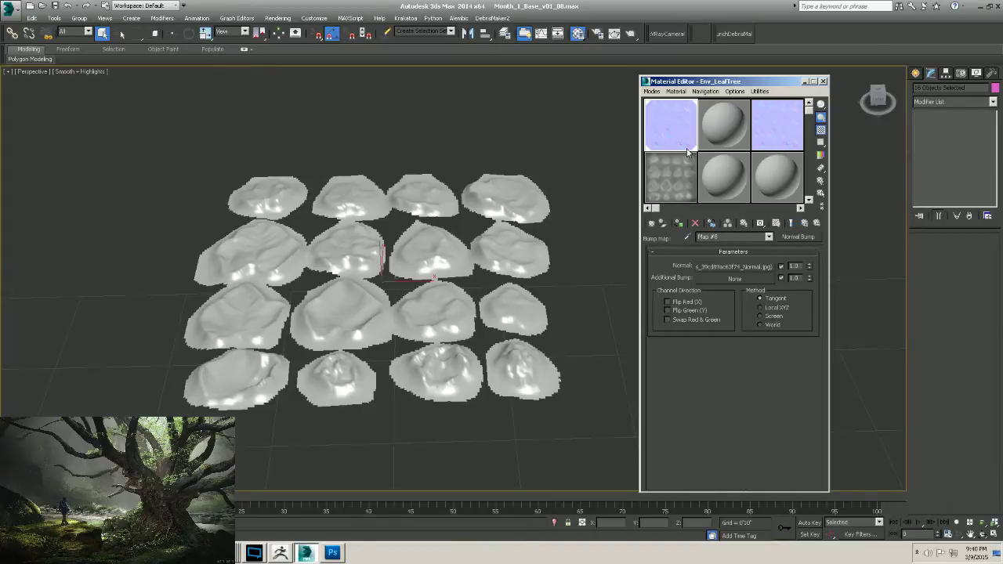
pyautogui.click(804, 222)
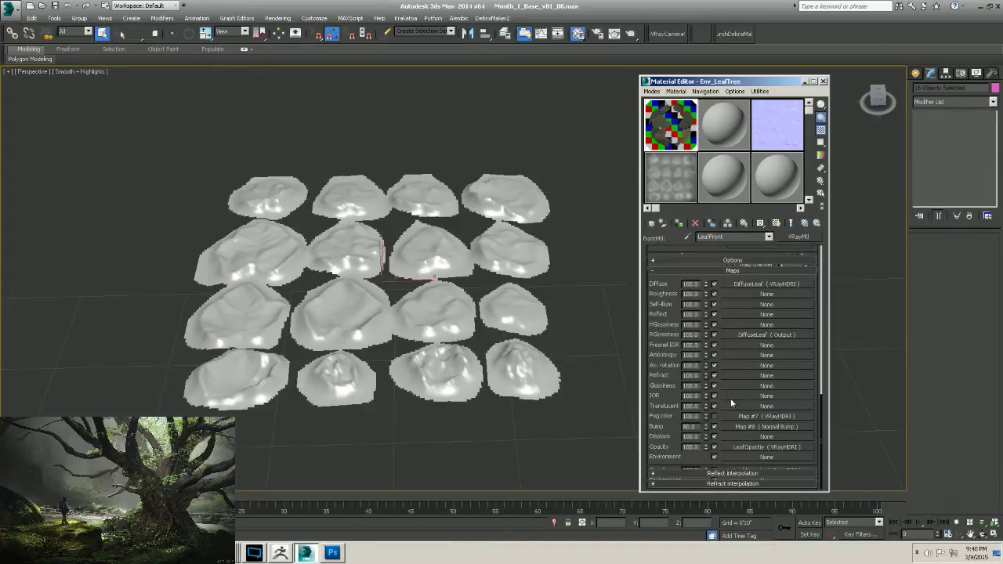
# Remove the Normal Bump from LeafFront's bump slot and replace it with an independent copy of the fog color slot's VRayHDRI map.
pyautogui.rightClick(748, 429)
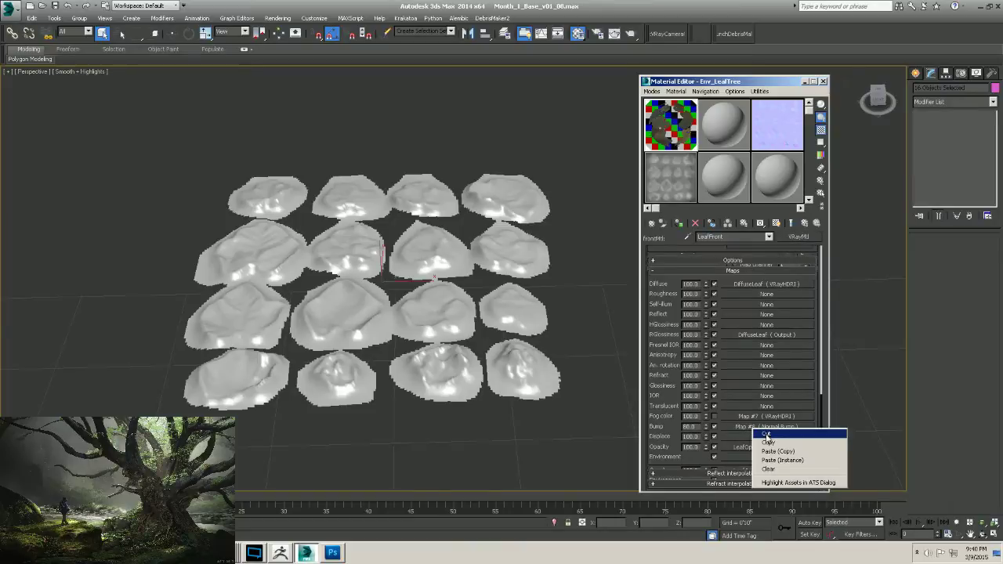
pyautogui.click(760, 435)
pyautogui.moveTo(766, 420); pyautogui.dragTo(765, 428)
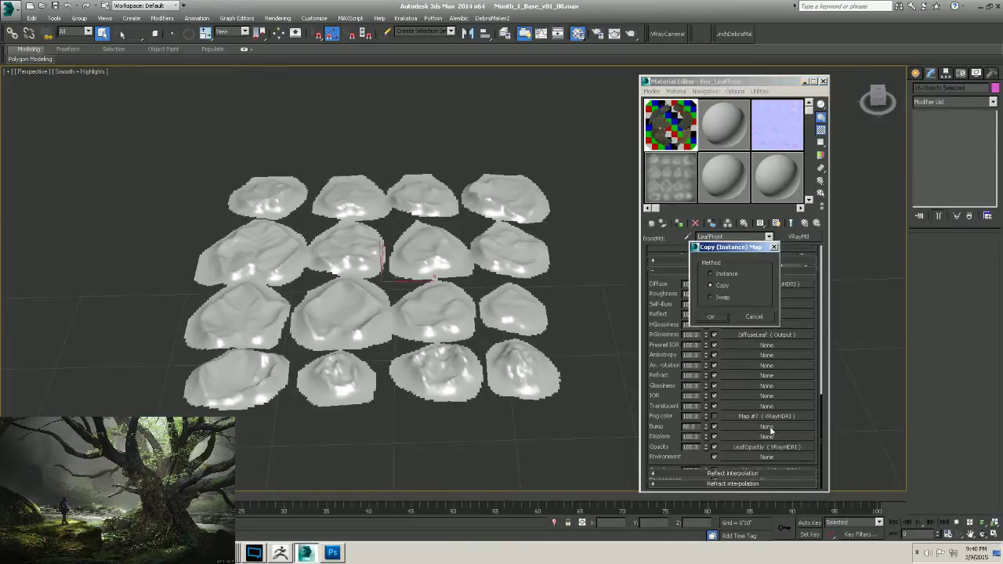
pyautogui.click(713, 315)
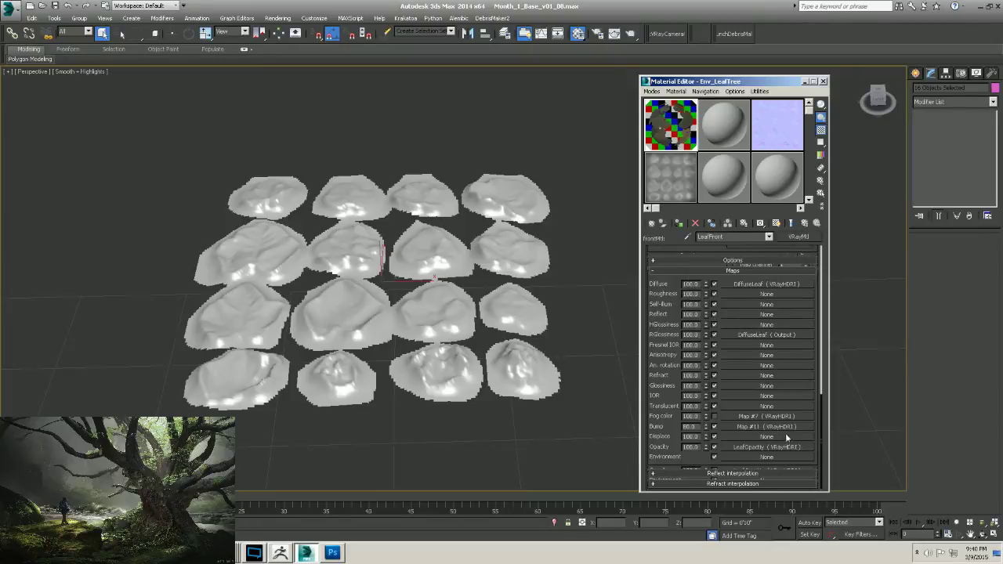
# Rename the bump slot's VRayHDRI map as LeafBump and clear the spare VRayHDRI map from LeafFront's fog color slot.
pyautogui.rightClick(780, 423)
pyautogui.click(776, 427)
pyautogui.click(777, 427)
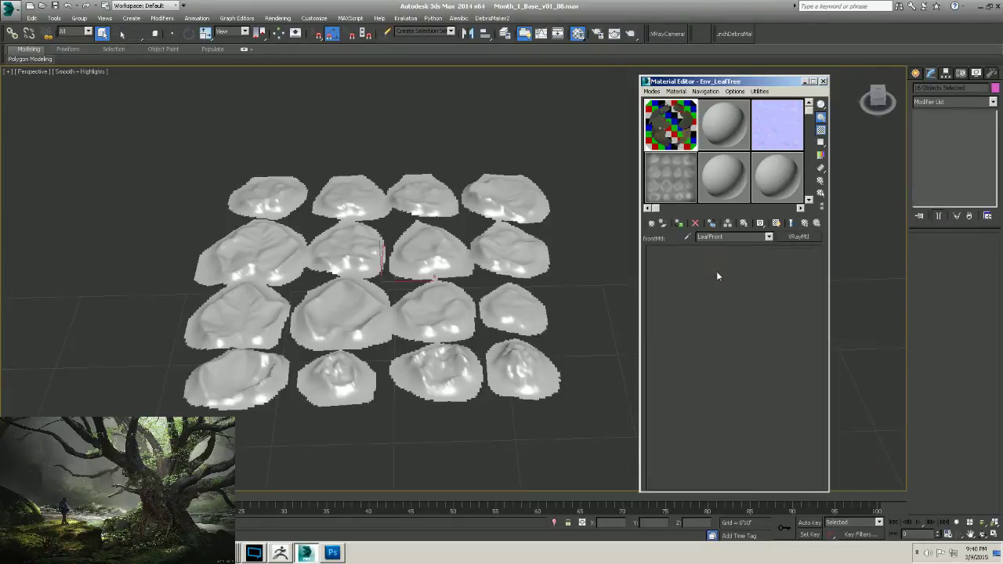
pyautogui.click(736, 240)
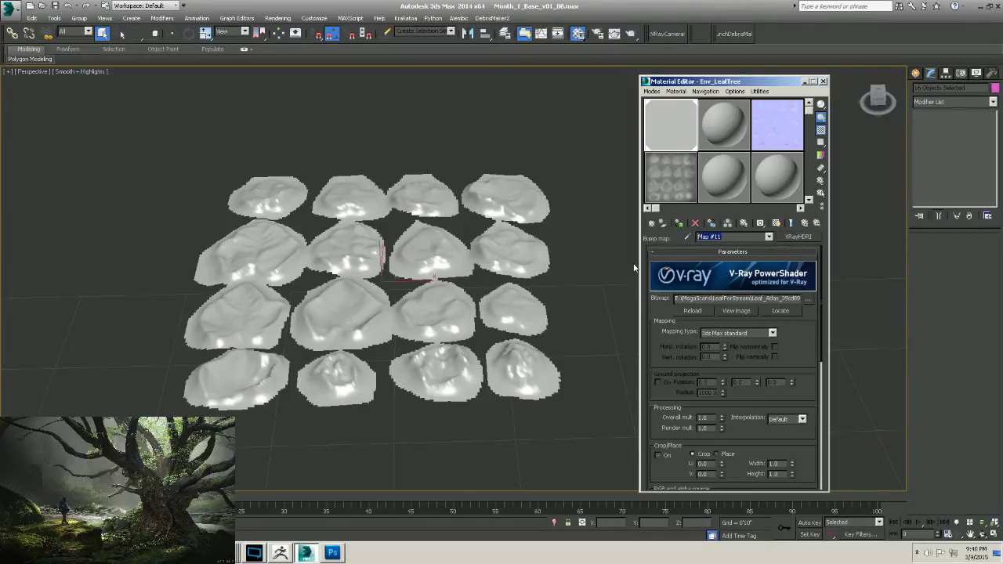
pyautogui.write('LeafFront')
pyautogui.click(805, 223)
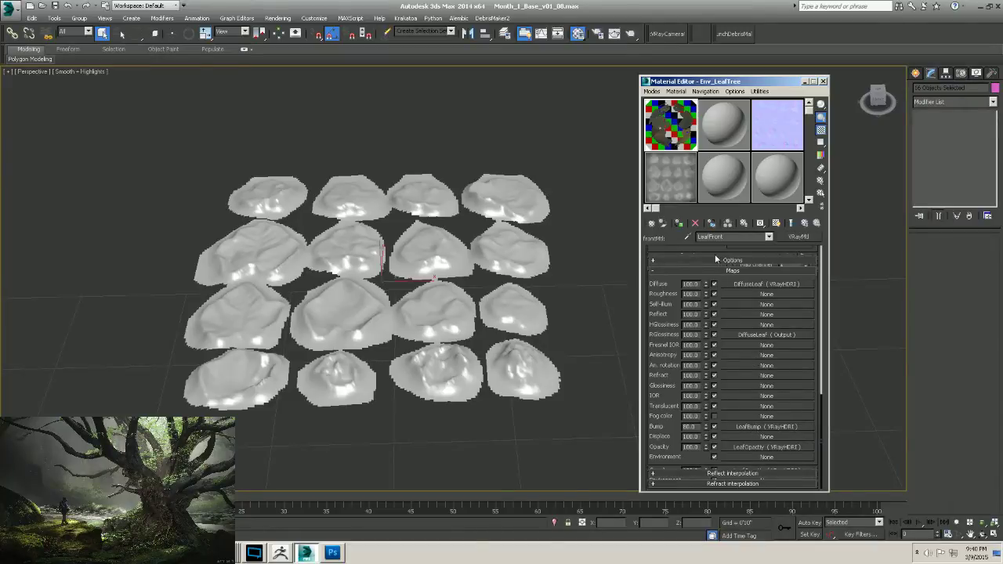
# Check LeafFront's map assignments and save the scene under its existing file name.
pyautogui.scroll(2, 713, 259)
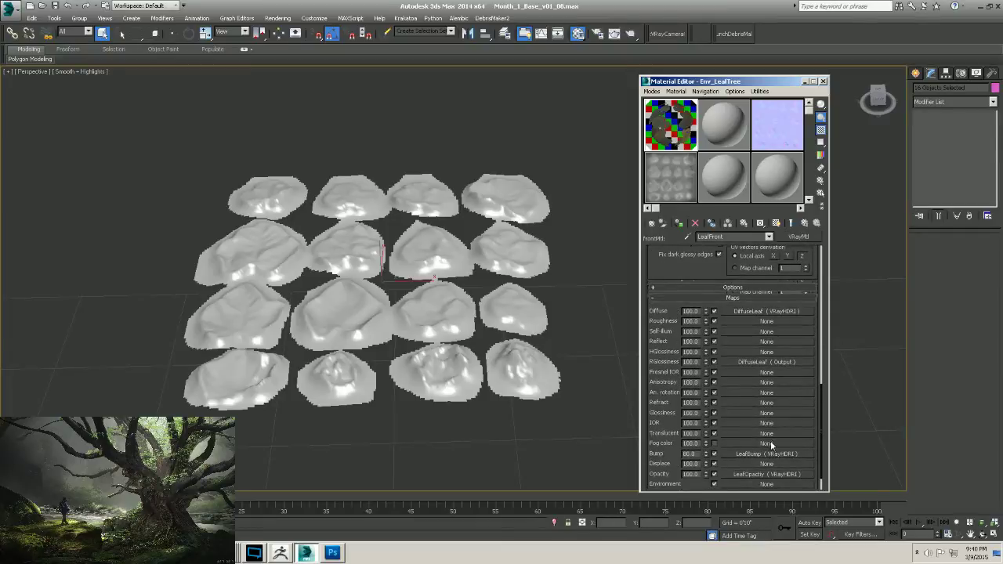
pyautogui.scroll(-2, 706, 262)
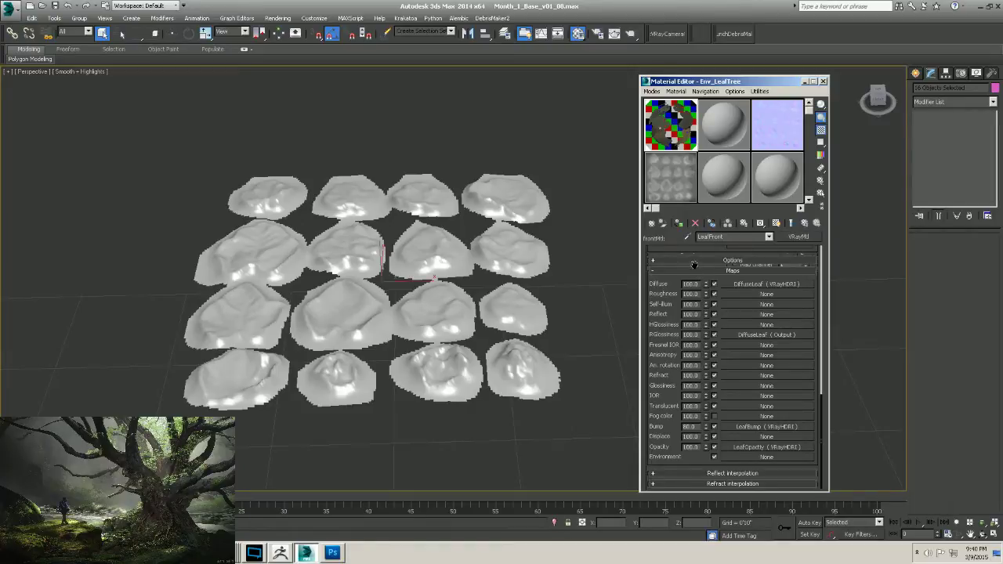
pyautogui.scroll(4, 699, 273)
pyautogui.click(11, 12)
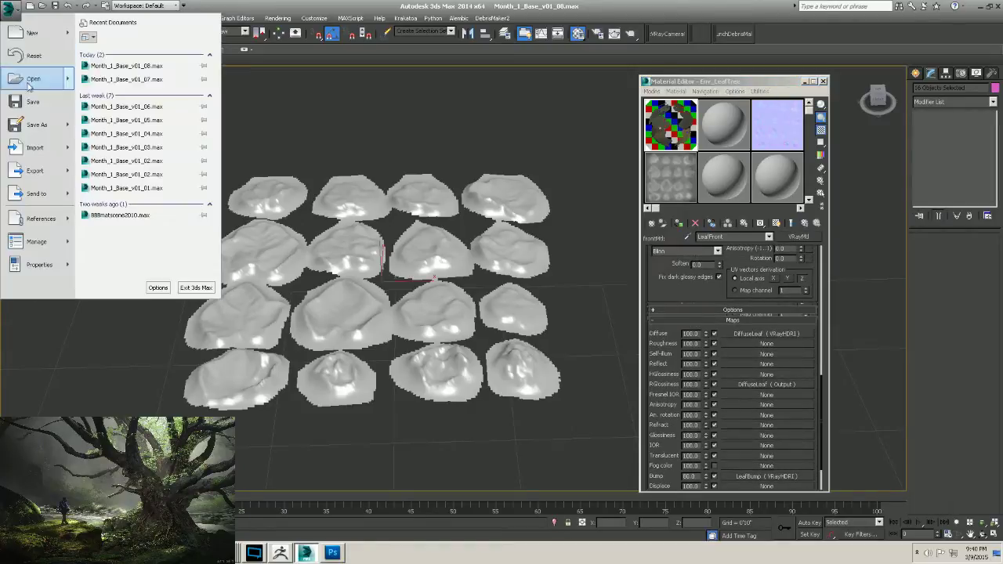
pyautogui.click(29, 102)
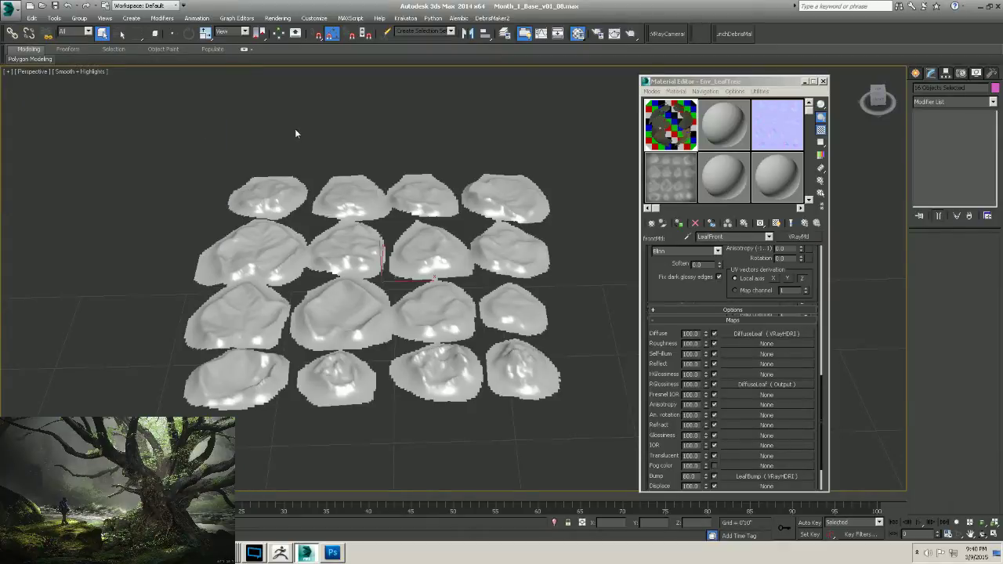
# Select all 16 leaf meshes and clone them along the X axis as a second set beside the originals.
pyautogui.scroll(-3, 421, 242)
pyautogui.click(422, 240)
pyautogui.keyDown('alt'); pyautogui.moveTo(422, 242); pyautogui.dragTo(426, 311, button='middle'); pyautogui.keyUp('alt')
pyautogui.moveTo(477, 278); pyautogui.dragTo(447, 277, button='middle')
pyautogui.moveTo(185, 140); pyautogui.dragTo(603, 417)
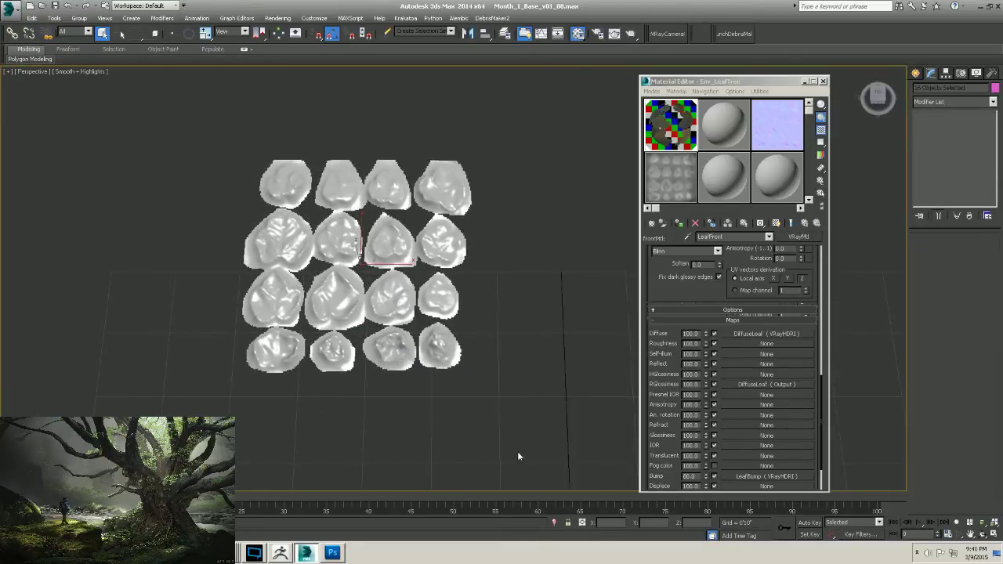
pyautogui.press('w')
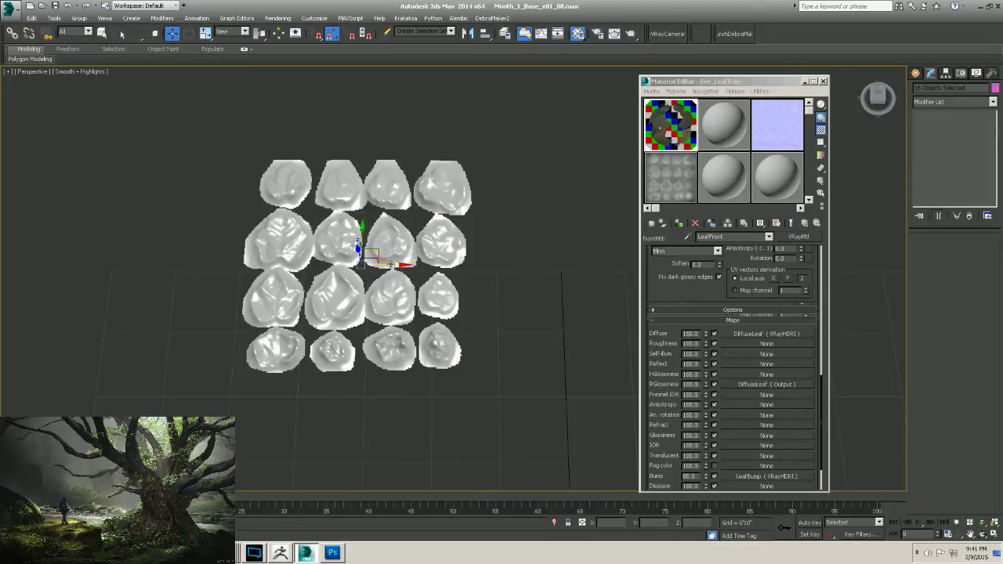
pyautogui.keyDown('shift'); pyautogui.moveTo(368, 250); pyautogui.dragTo(619, 253); pyautogui.keyUp('shift')
pyautogui.click(501, 319)
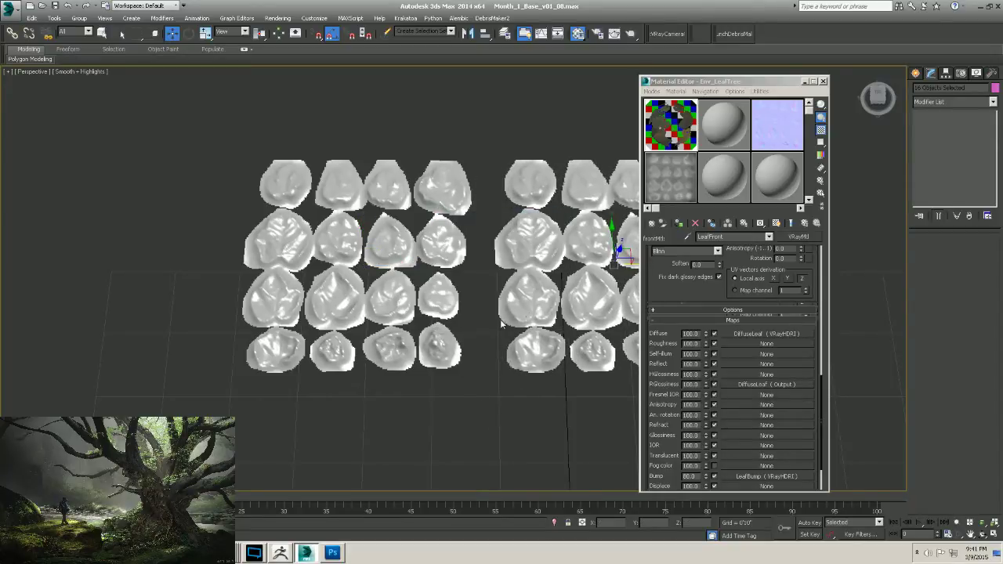
# Examine the two sets of leaf meshes from several angles, checking where the individual leaves' pivots sit.
pyautogui.moveTo(551, 315)
pyautogui.mouseDown(button='middle')
pyautogui.moveTo(417, 321)
pyautogui.moveTo(439, 301)
pyautogui.moveTo(456, 302)
pyautogui.moveTo(420, 298)
pyautogui.mouseUp(button='middle')
pyautogui.click(346, 278)
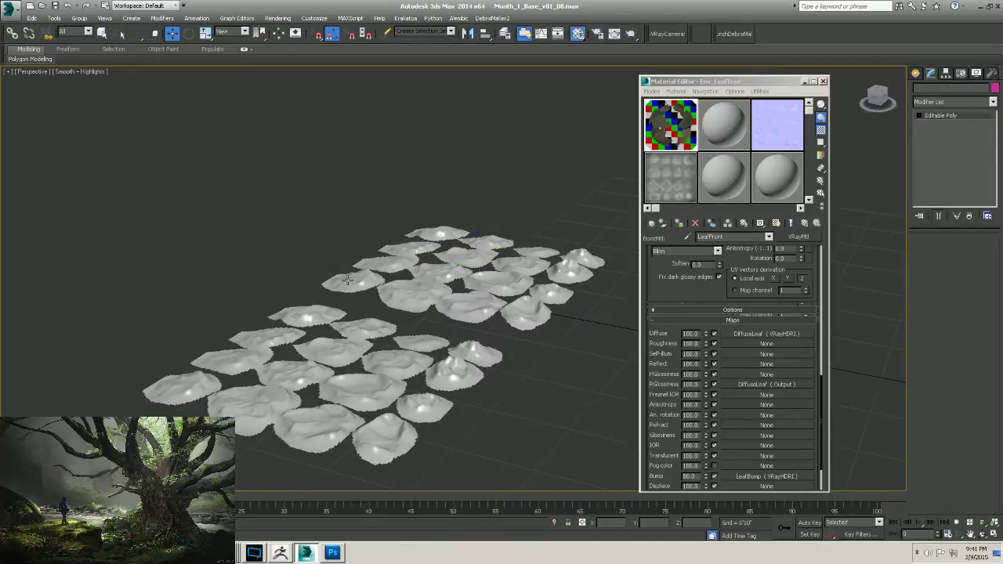
pyautogui.keyDown('alt'); pyautogui.moveTo(384, 271); pyautogui.dragTo(382, 297, button='middle'); pyautogui.keyUp('alt')
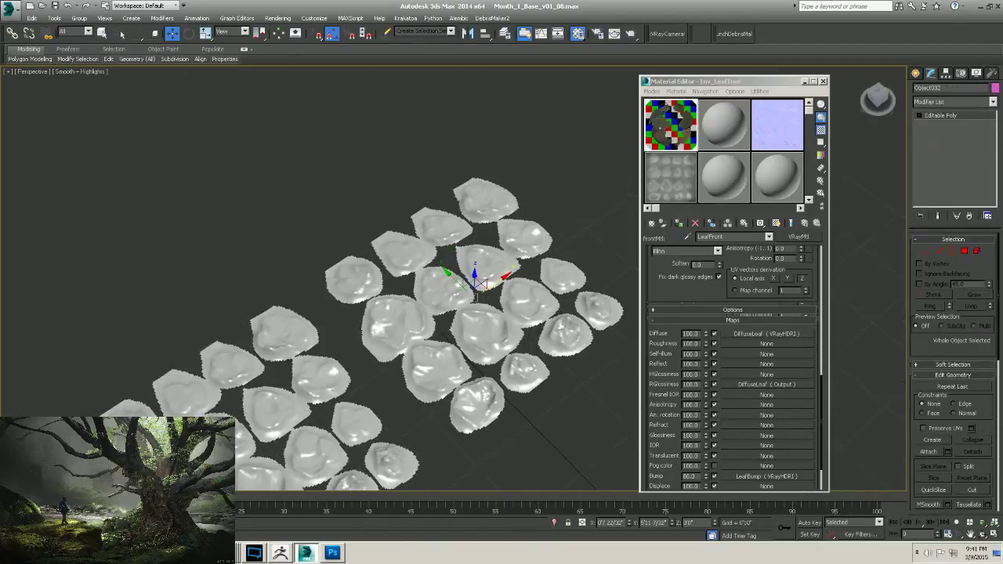
pyautogui.keyDown('alt'); pyautogui.moveTo(235, 270); pyautogui.dragTo(182, 253, button='middle'); pyautogui.keyUp('alt')
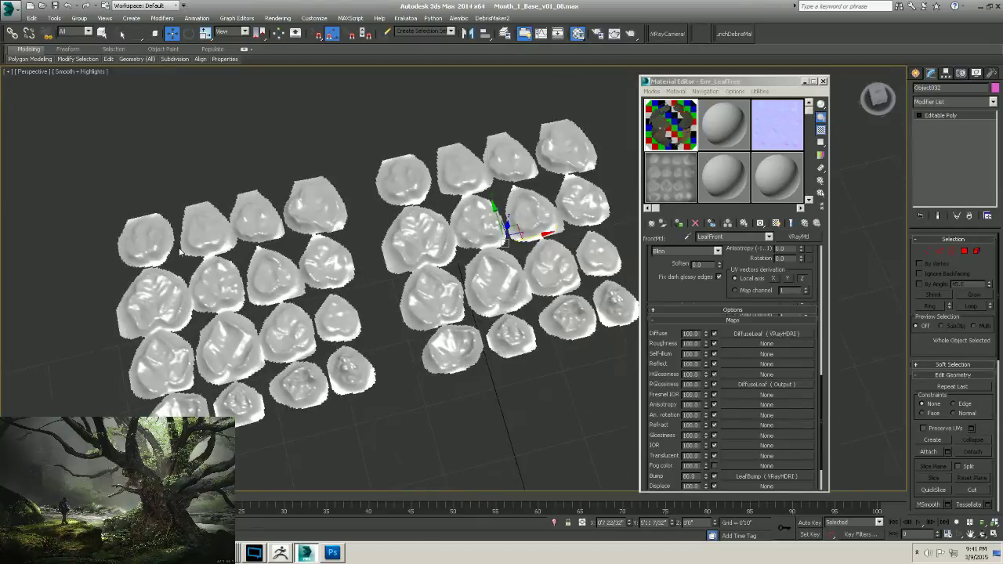
pyautogui.click(185, 245)
pyautogui.keyDown('alt'); pyautogui.moveTo(244, 285); pyautogui.dragTo(231, 262, button='middle'); pyautogui.keyUp('alt')
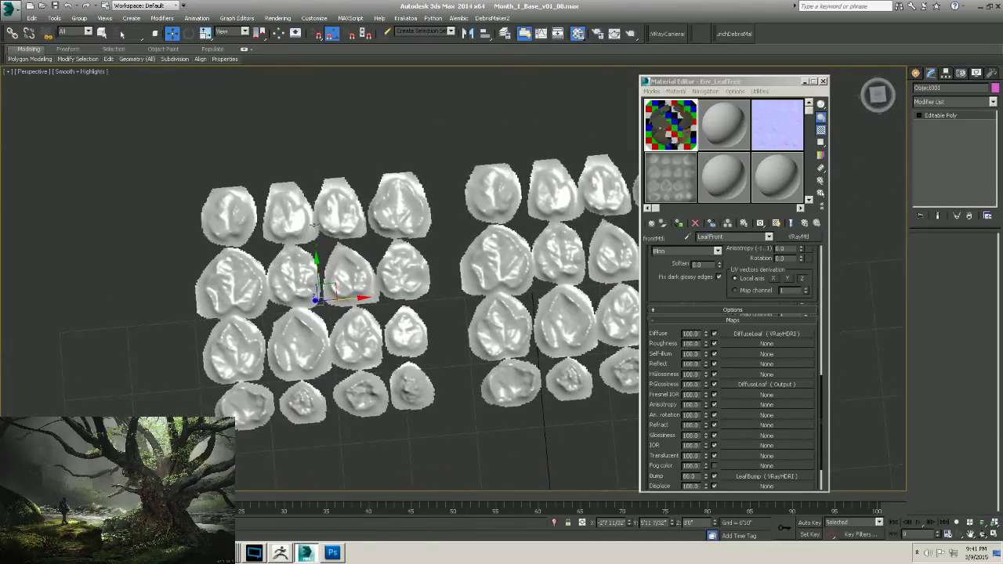
pyautogui.click(335, 217)
pyautogui.keyDown('ctrl'); pyautogui.click(399, 212); pyautogui.keyUp('ctrl')
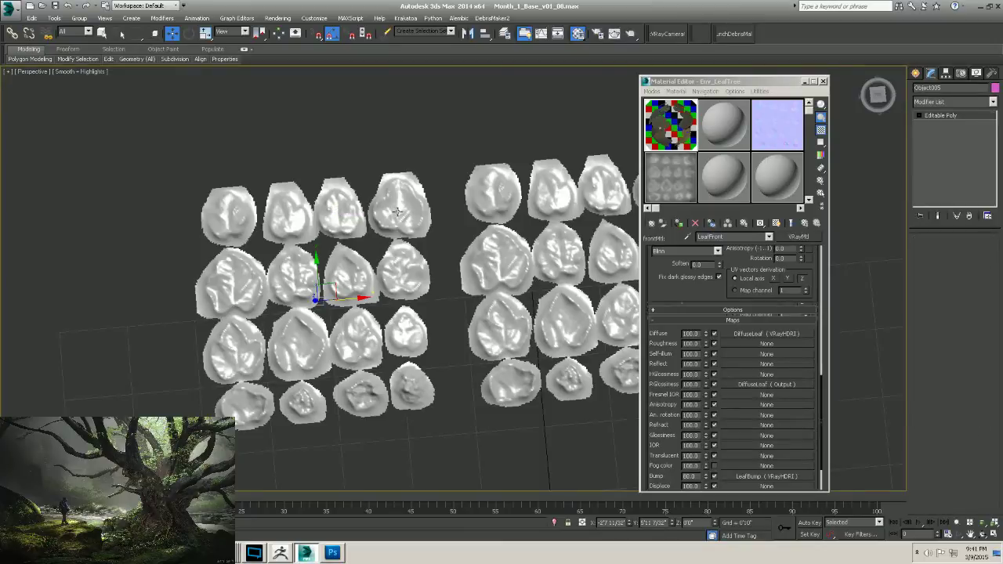
pyautogui.click(347, 272)
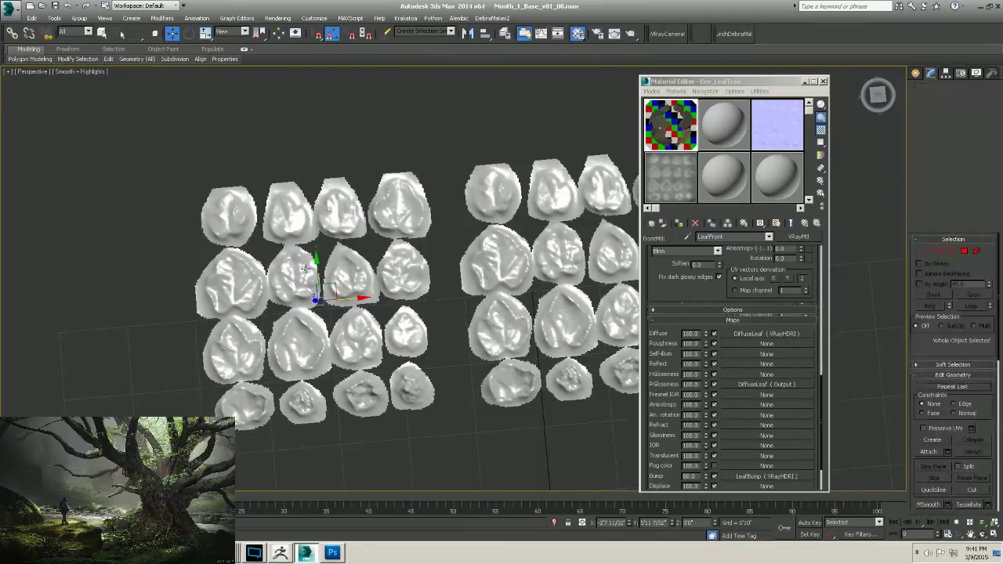
pyautogui.click(319, 327)
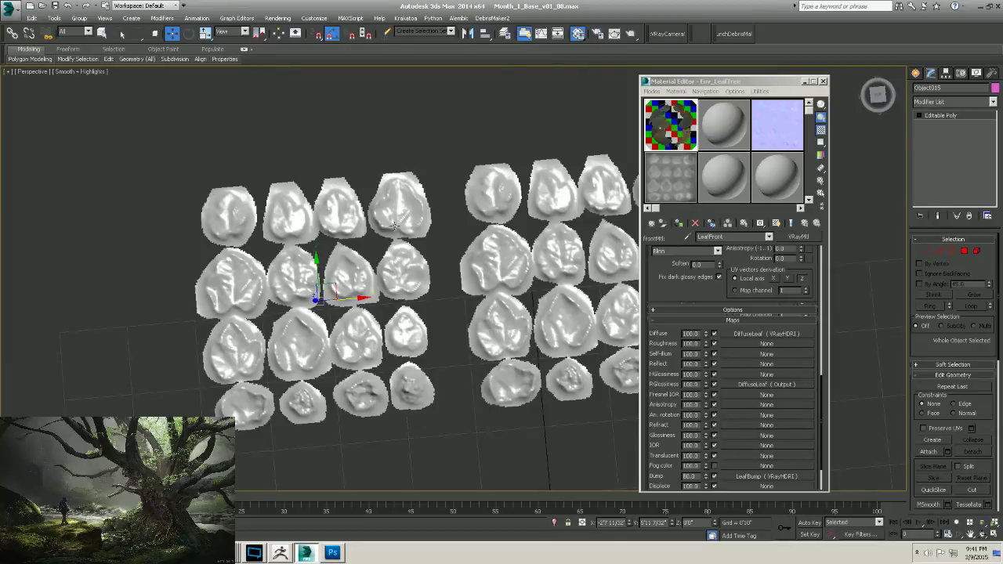
# Select the whole duplicate set of leaf meshes beside the originals and delete it.
pyautogui.moveTo(550, 233); pyautogui.dragTo(350, 239, button='middle')
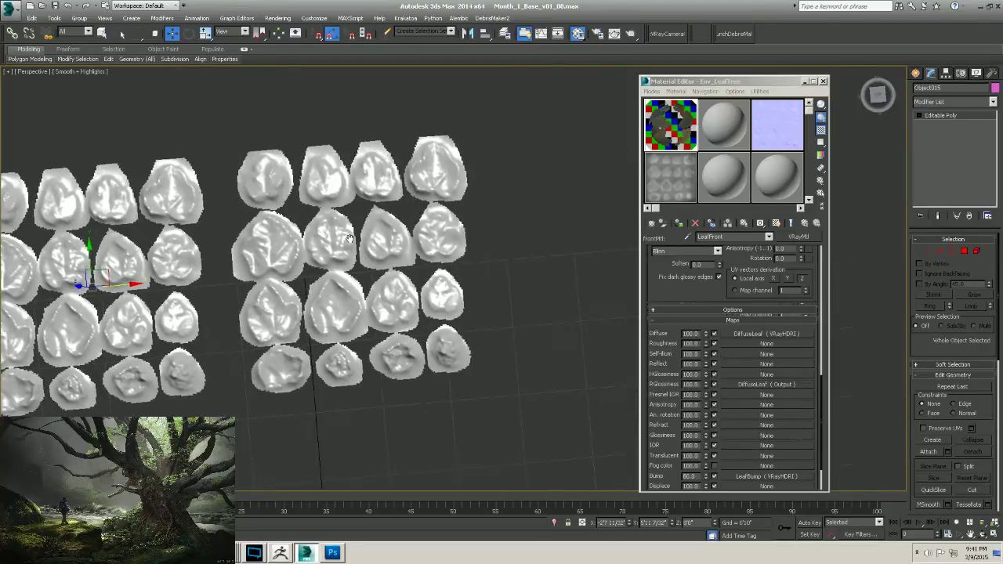
pyautogui.moveTo(235, 114); pyautogui.dragTo(520, 448)
pyautogui.moveTo(403, 353); pyautogui.dragTo(530, 339, button='middle')
pyautogui.press('Delete')
# Examine the remaining set of leaf meshes from above and at an angle.
pyautogui.click(274, 182)
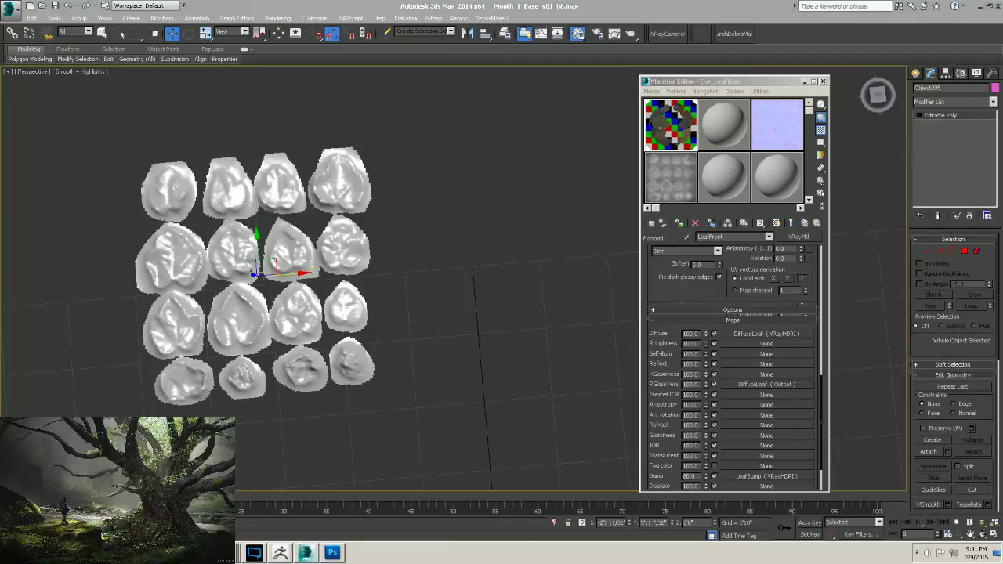
pyautogui.keyDown('alt'); pyautogui.moveTo(494, 298); pyautogui.dragTo(516, 329, button='middle'); pyautogui.keyUp('alt')
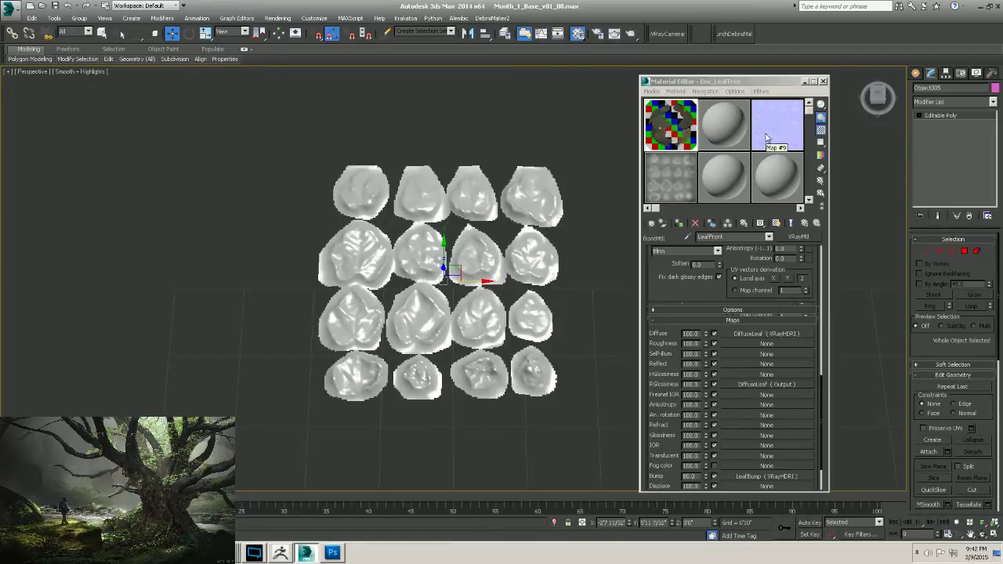
pyautogui.moveTo(695, 292)
pyautogui.mouseDown()
pyautogui.moveTo(693, 281)
pyautogui.moveTo(694, 290)
pyautogui.mouseUp()
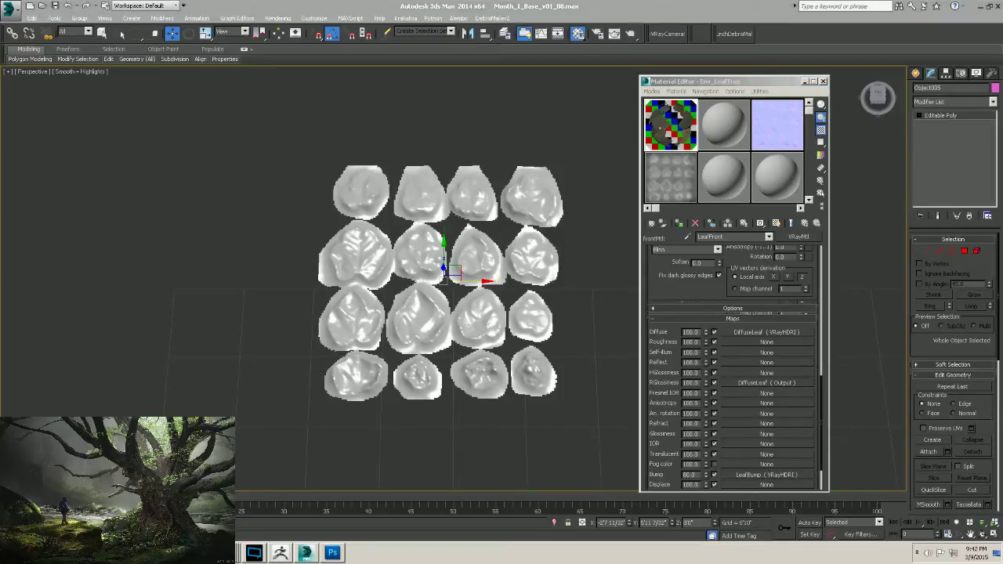
pyautogui.moveTo(425, 222)
pyautogui.keyDown('alt'); pyautogui.mouseDown(button='middle')
pyautogui.moveTo(363, 250)
pyautogui.moveTo(400, 284)
pyautogui.mouseUp(button='middle'); pyautogui.keyUp('alt')
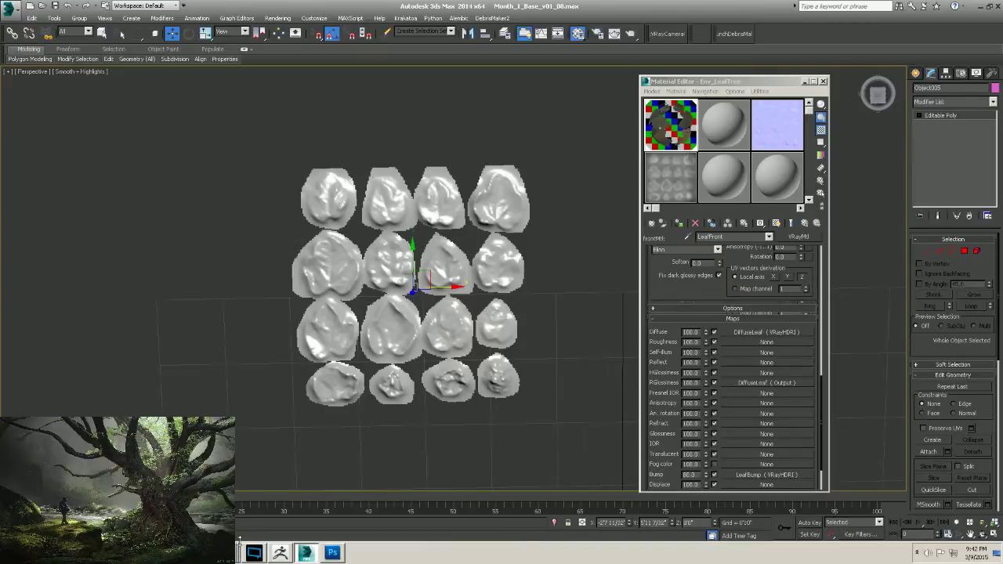
pyautogui.click(227, 553)
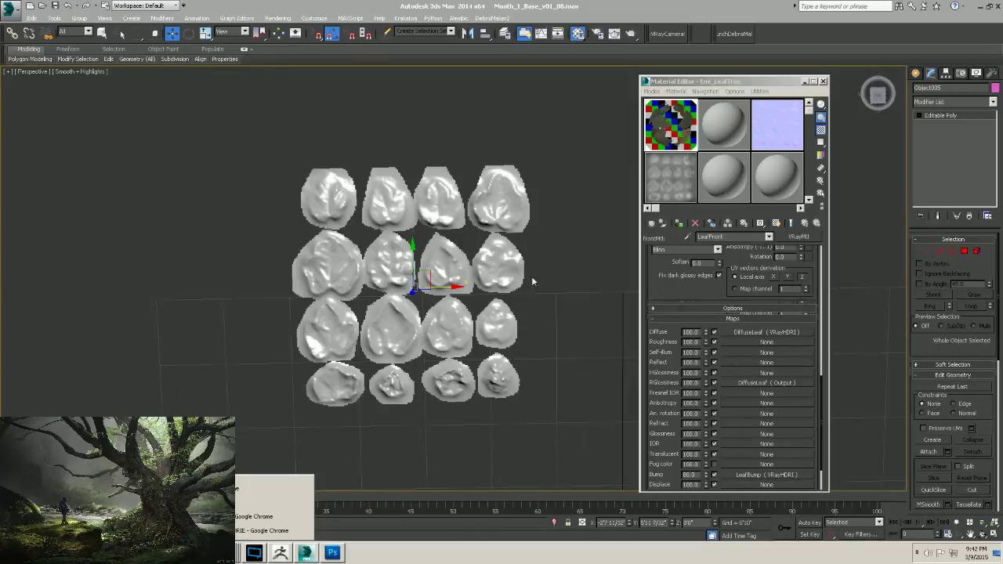
pyautogui.keyDown('alt'); pyautogui.moveTo(532, 282); pyautogui.dragTo(580, 255, button='middle'); pyautogui.keyUp('alt')
pyautogui.moveTo(203, 553)
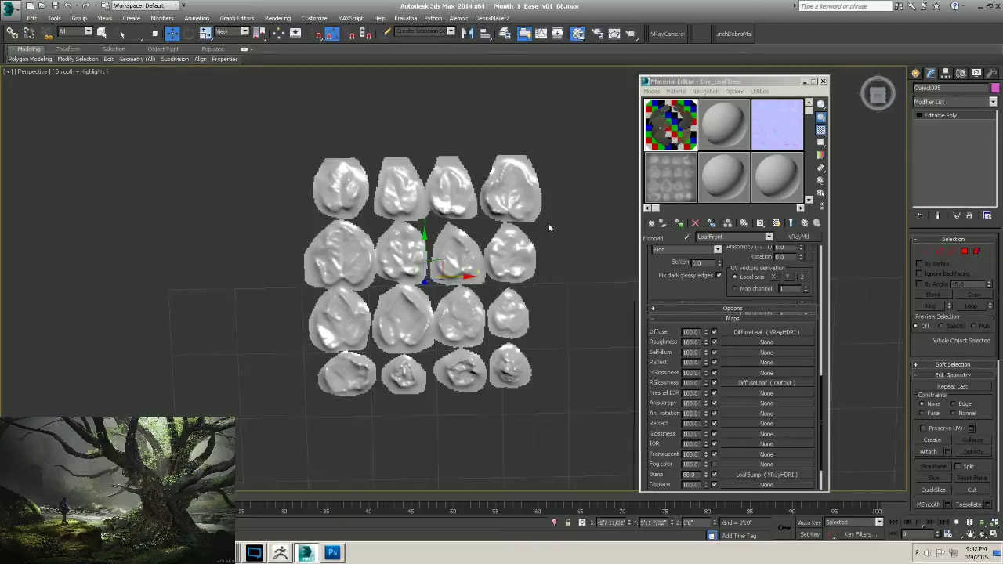
pyautogui.click(567, 250)
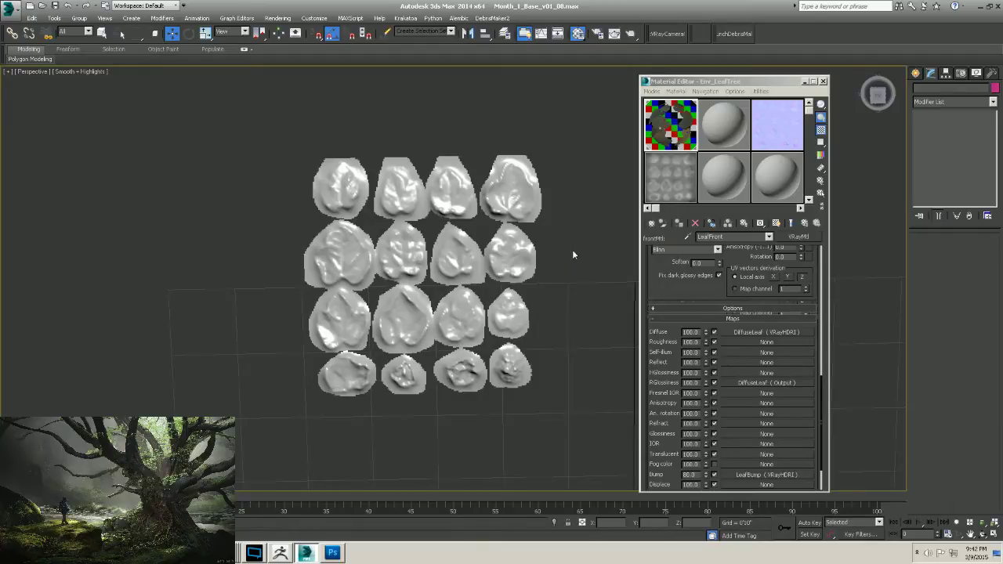
pyautogui.keyDown('alt'); pyautogui.moveTo(580, 274); pyautogui.dragTo(424, 316, button='middle'); pyautogui.keyUp('alt')
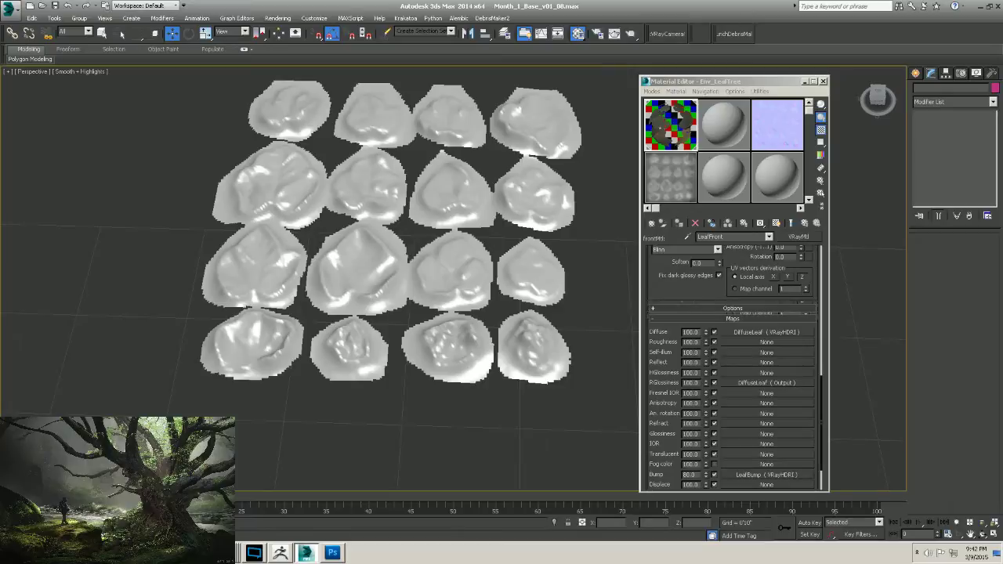
pyautogui.moveTo(407, 298)
pyautogui.keyDown('alt'); pyautogui.mouseDown(button='middle')
pyautogui.moveTo(409, 282)
pyautogui.moveTo(409, 293)
pyautogui.mouseUp(button='middle'); pyautogui.keyUp('alt')
pyautogui.scroll(-4, 410, 293)
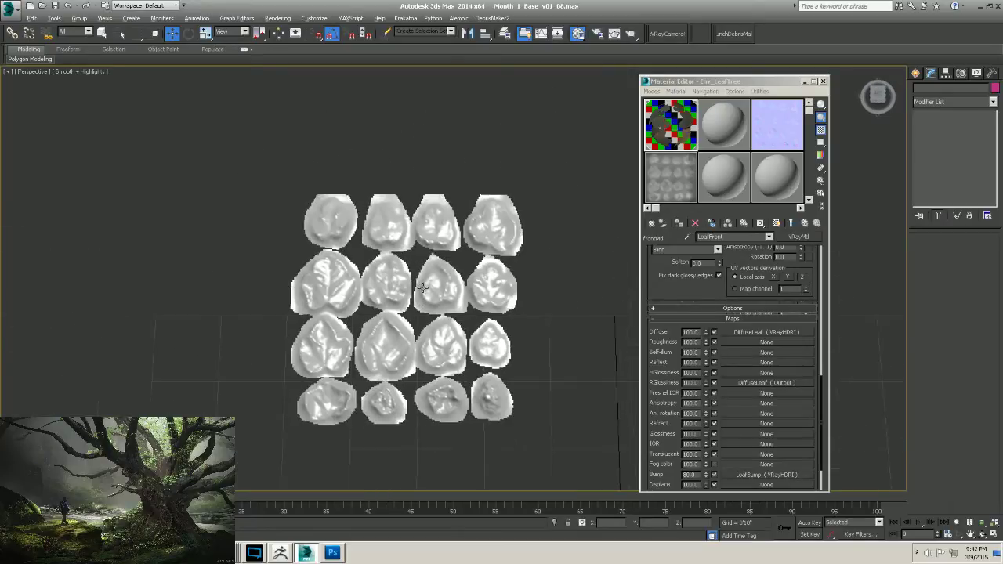
# Enable pivot-only editing for the first leaf in the top row and move its pivot onto that leaf's base.
pyautogui.click(323, 229)
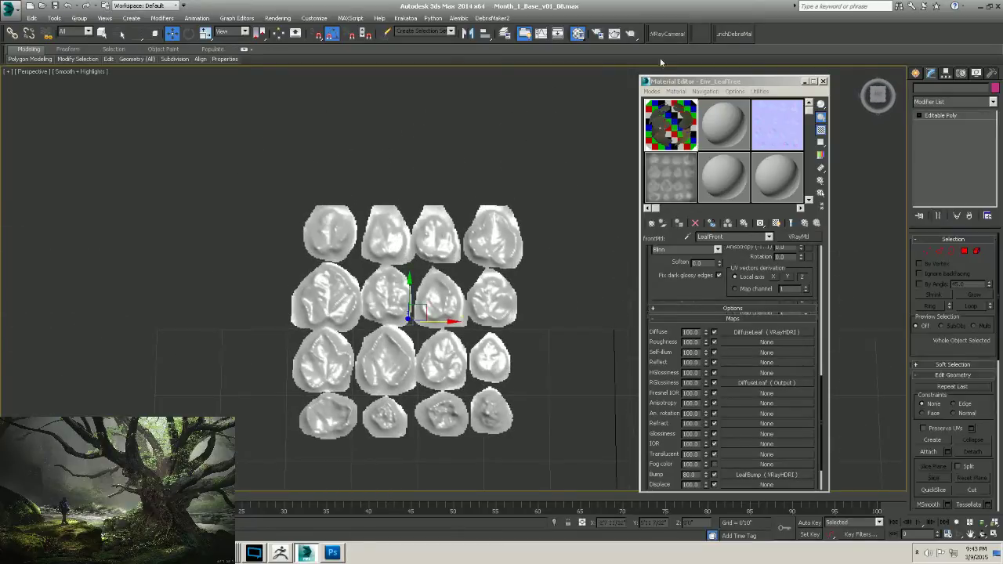
pyautogui.click(954, 72)
pyautogui.click(953, 139)
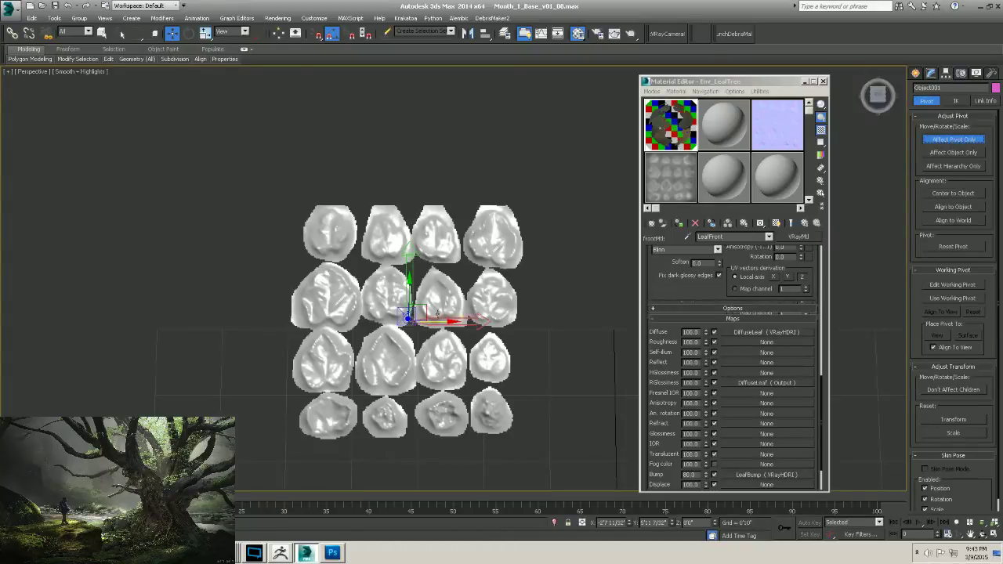
pyautogui.moveTo(427, 310); pyautogui.dragTo(349, 242)
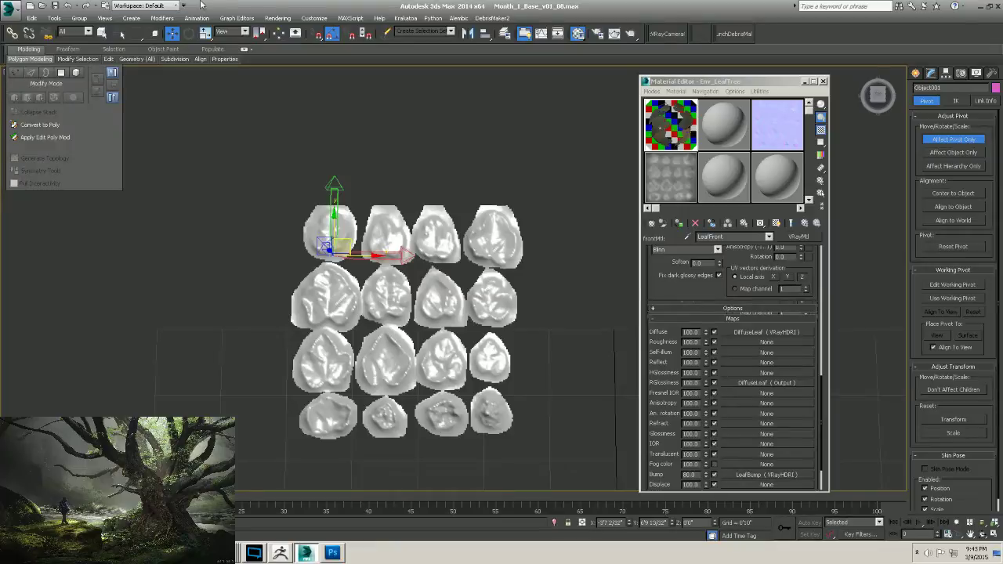
# Switch the viewport to the Top view, refine the first leaf's pivot at its base, and end pivot editing.
pyautogui.click(35, 72)
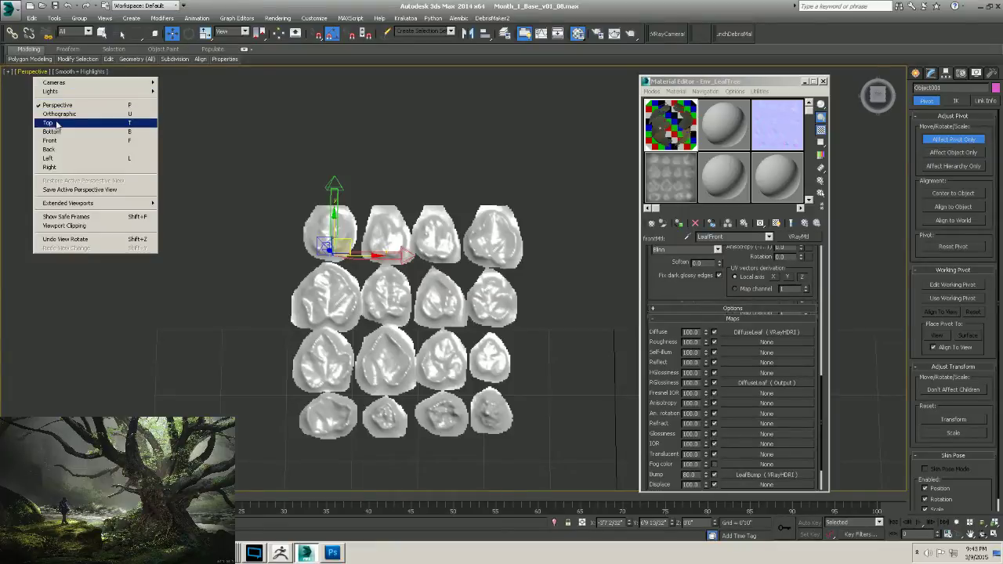
pyautogui.click(47, 118)
pyautogui.moveTo(300, 211); pyautogui.dragTo(407, 336, button='middle')
pyautogui.scroll(10, 349, 202)
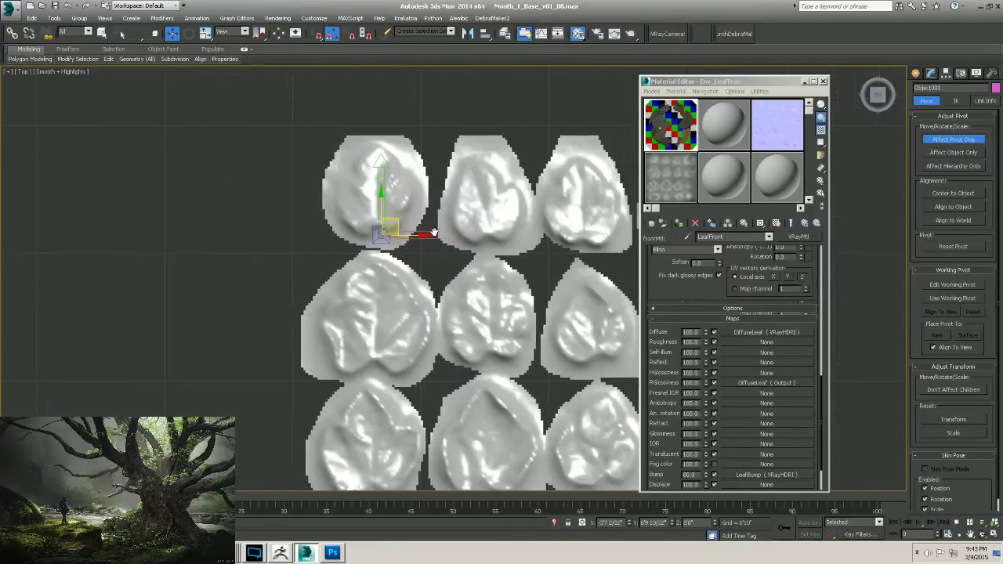
pyautogui.scroll(2, 379, 234)
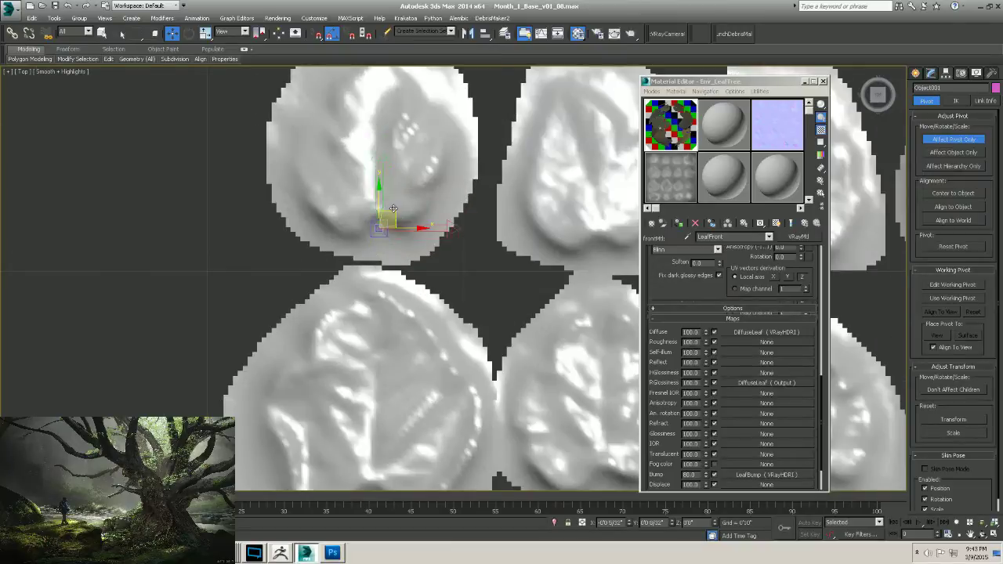
pyautogui.scroll(-4, 413, 221)
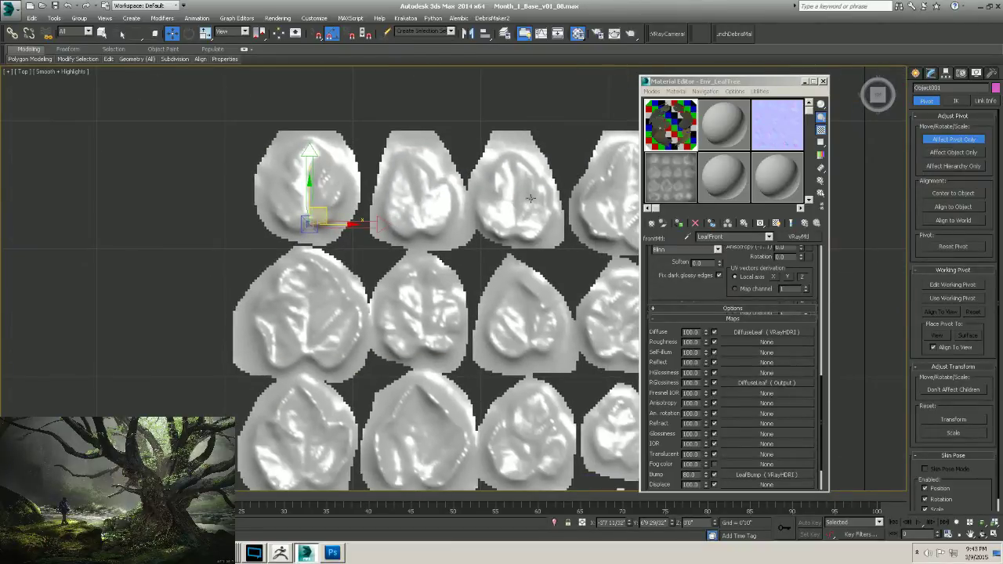
pyautogui.scroll(-2, 721, 292)
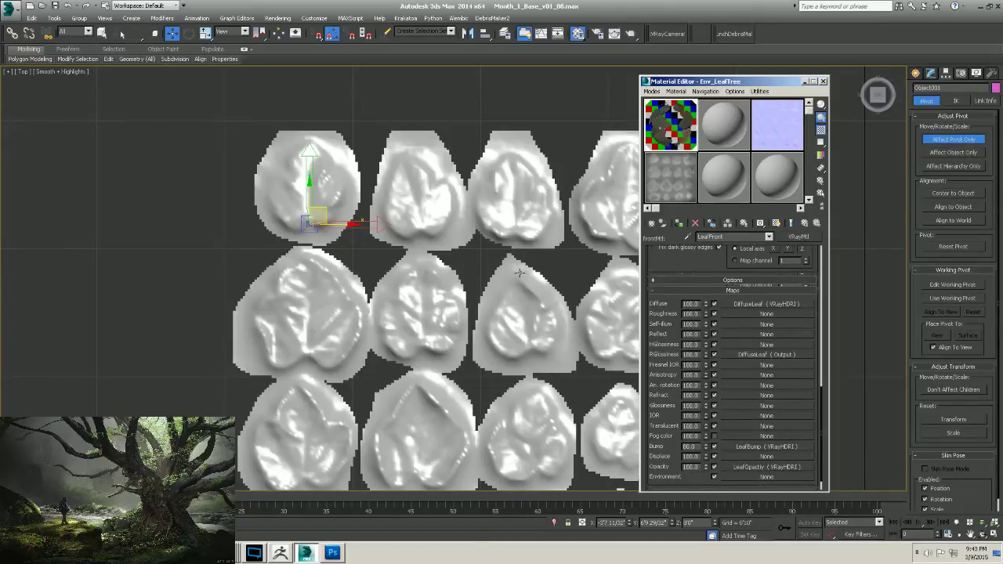
pyautogui.scroll(-2, 369, 213)
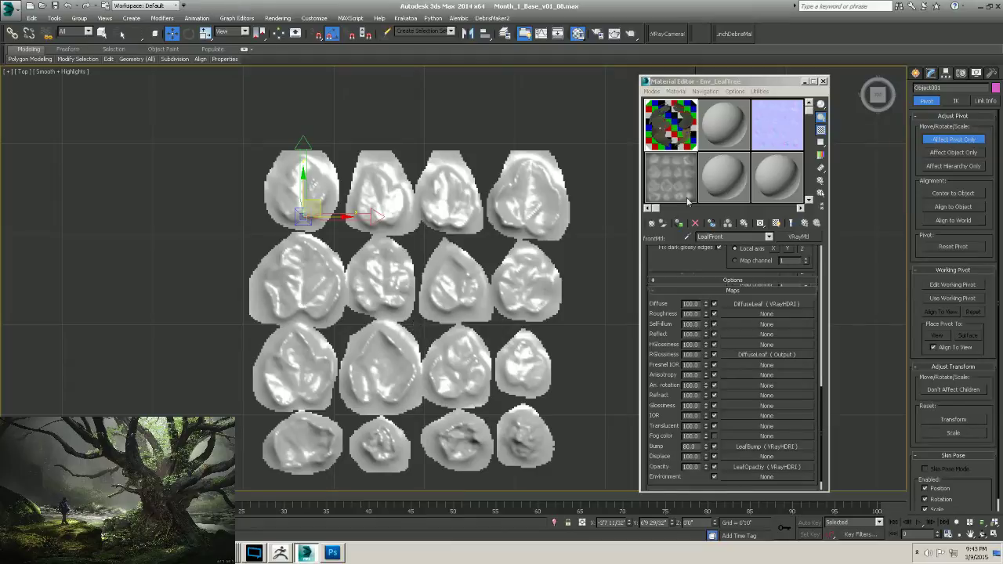
pyautogui.press('Insert')
# Move only the pivot of the second leaf in the top row to that leaf's base, and end pivot editing.
pyautogui.click(380, 187)
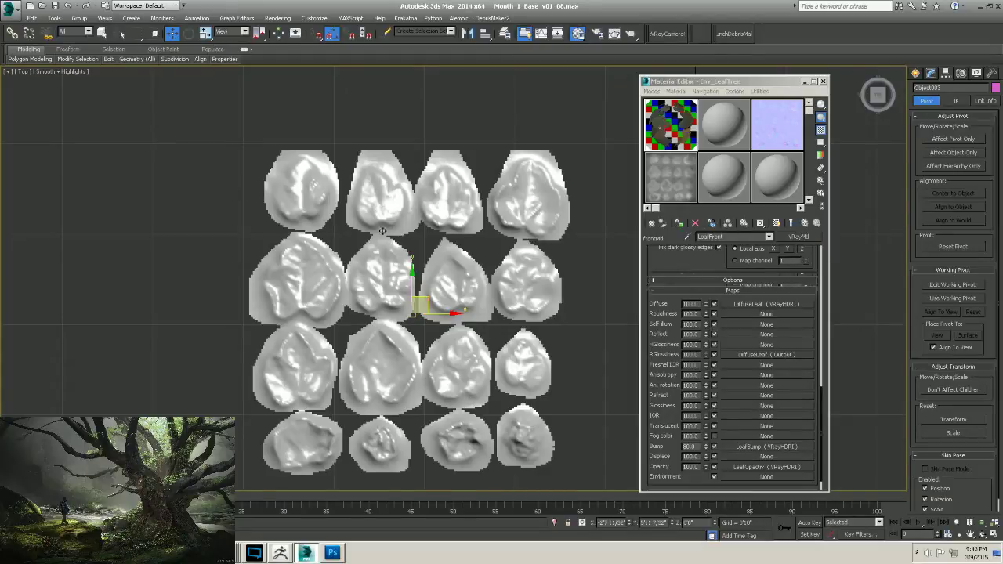
pyautogui.click(942, 138)
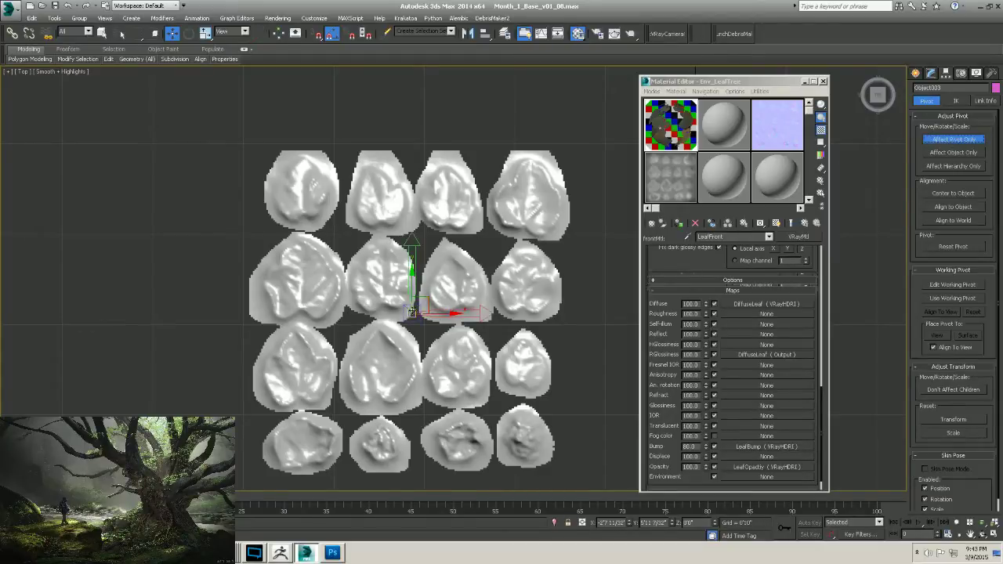
pyautogui.moveTo(429, 302); pyautogui.dragTo(396, 204)
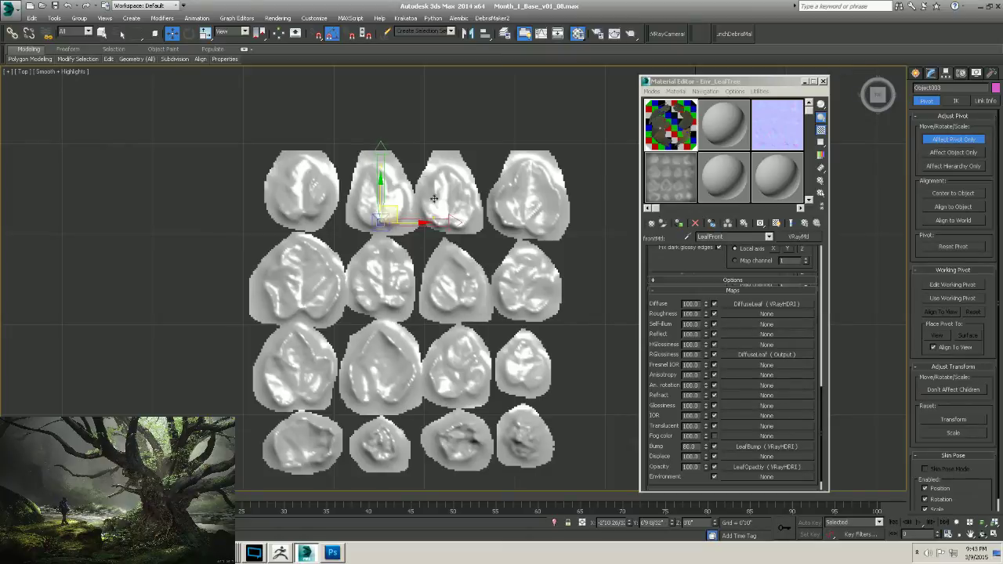
pyautogui.click(952, 140)
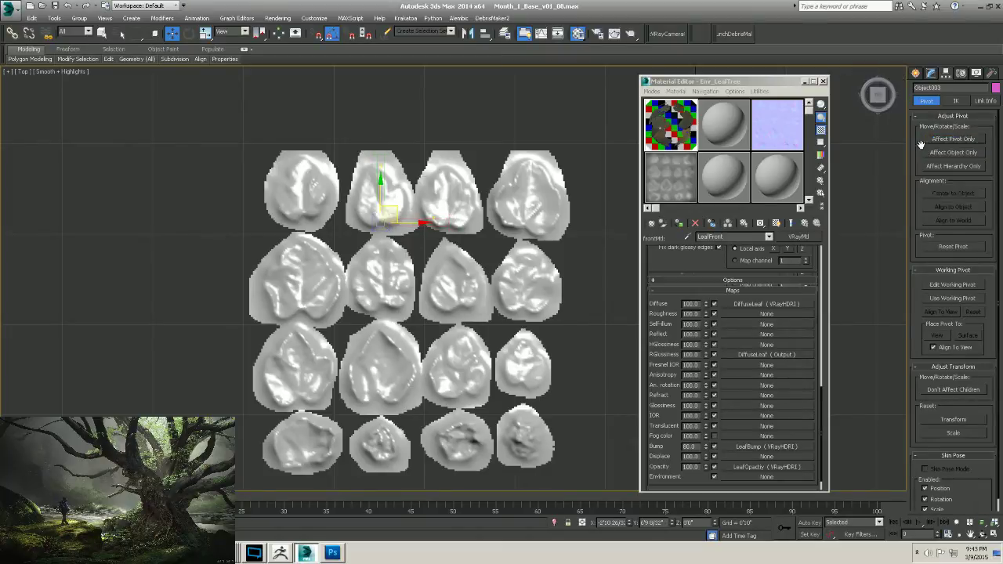
# Move the pivots of the third and fourth leaves in the top row to the base of each leaf.
pyautogui.click(453, 288)
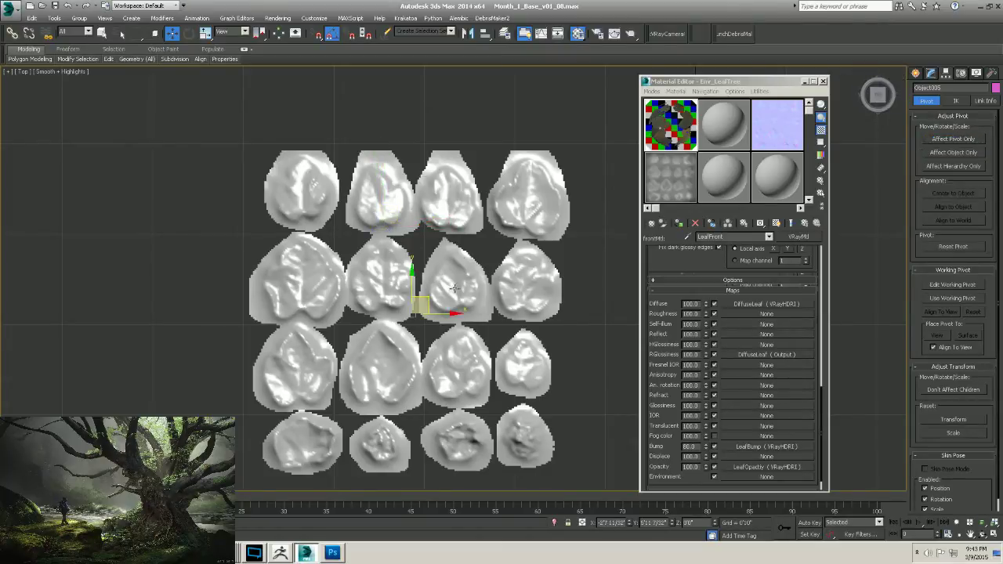
pyautogui.click(952, 140)
pyautogui.moveTo(428, 294); pyautogui.dragTo(463, 208)
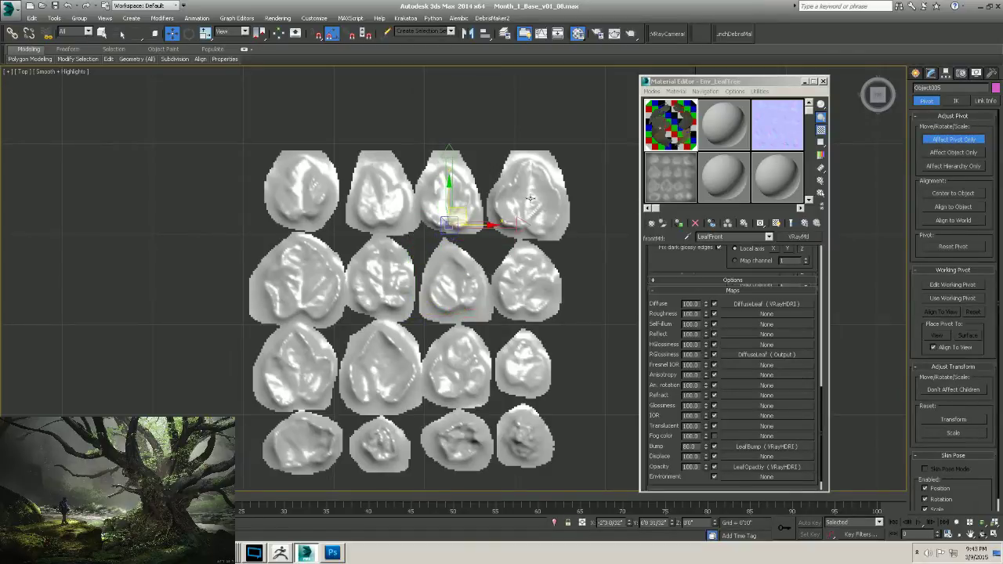
pyautogui.hotkey('ctrl', 'z')
pyautogui.click(540, 225)
pyautogui.moveTo(540, 226); pyautogui.dragTo(540, 209)
# Move the pivots of the first three leaves in the second row to the base of each leaf.
pyautogui.click(521, 268)
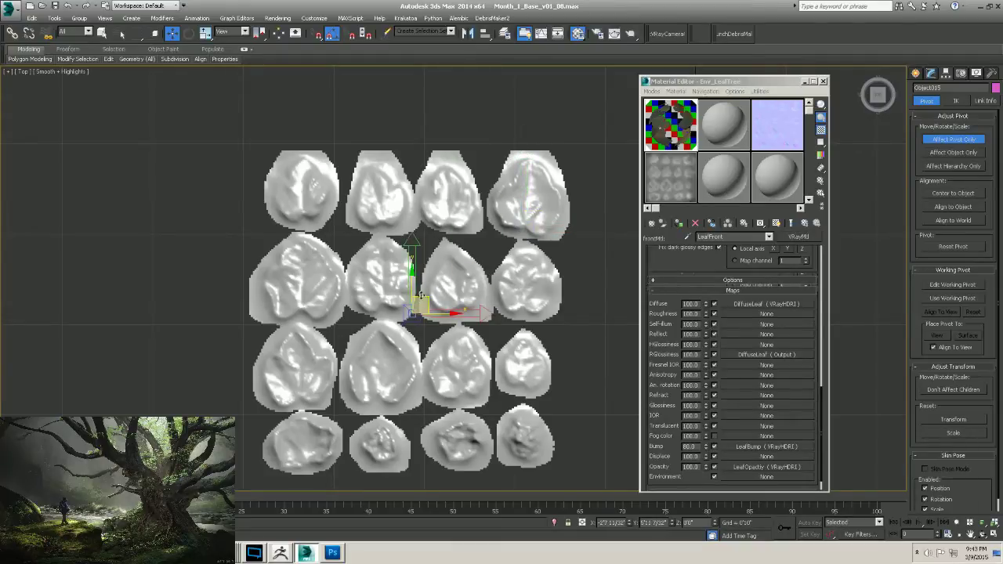
pyautogui.moveTo(420, 295); pyautogui.dragTo(308, 293)
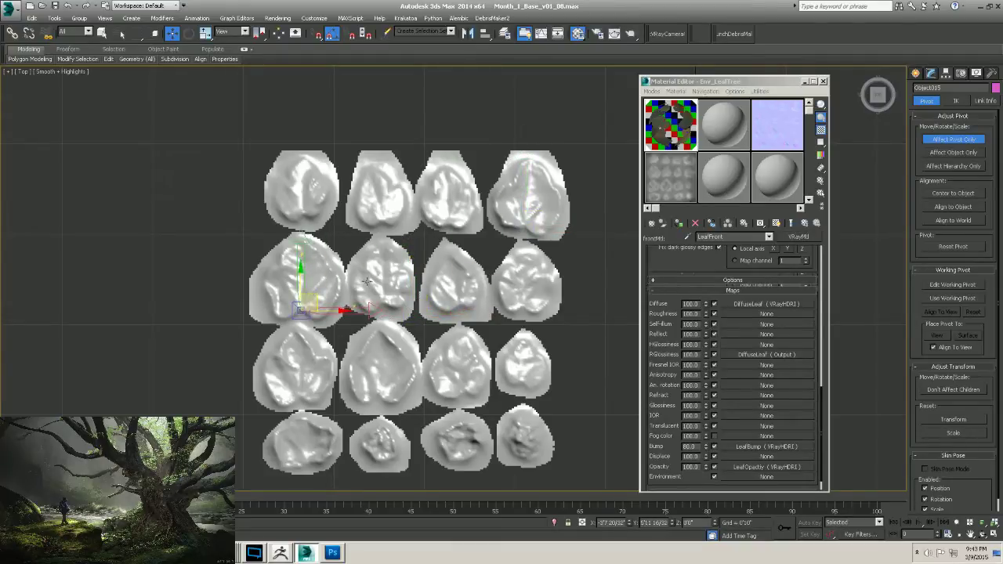
pyautogui.click(367, 282)
pyautogui.moveTo(427, 296); pyautogui.dragTo(472, 295)
pyautogui.click(454, 280)
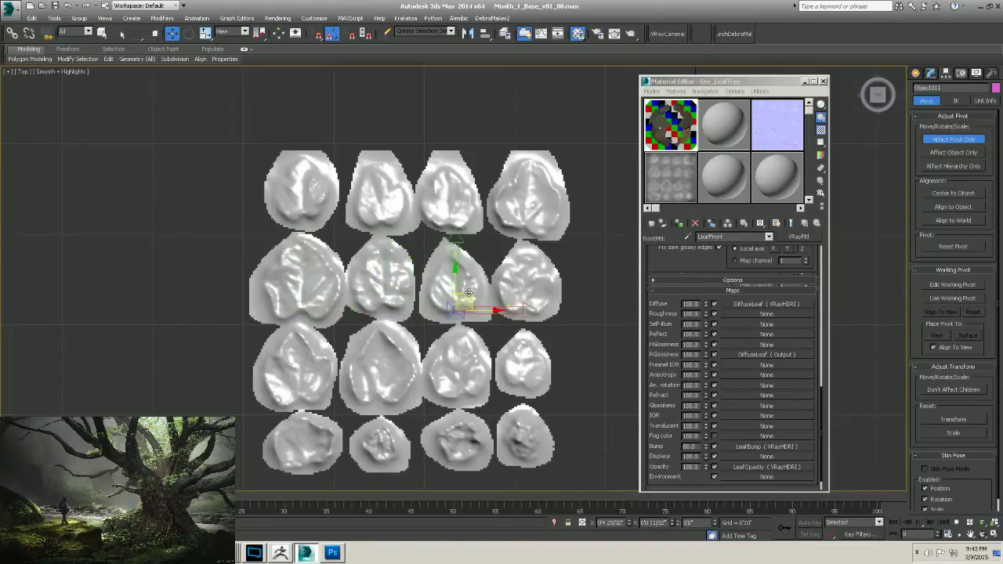
# Move the pivots of the second row's fourth leaf and the third row's first two leaves to the base of each leaf.
pyautogui.click(517, 296)
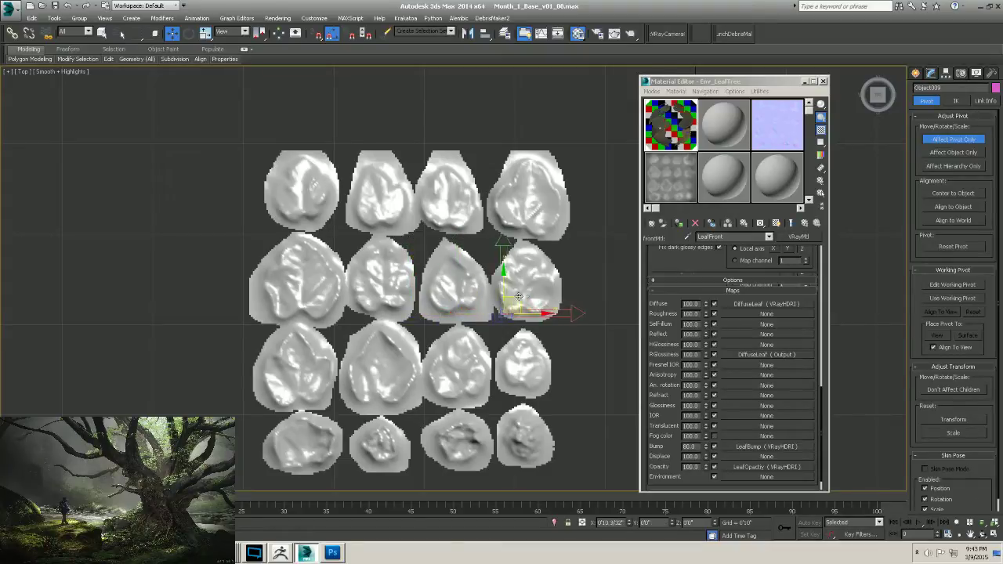
pyautogui.moveTo(518, 296); pyautogui.dragTo(538, 295)
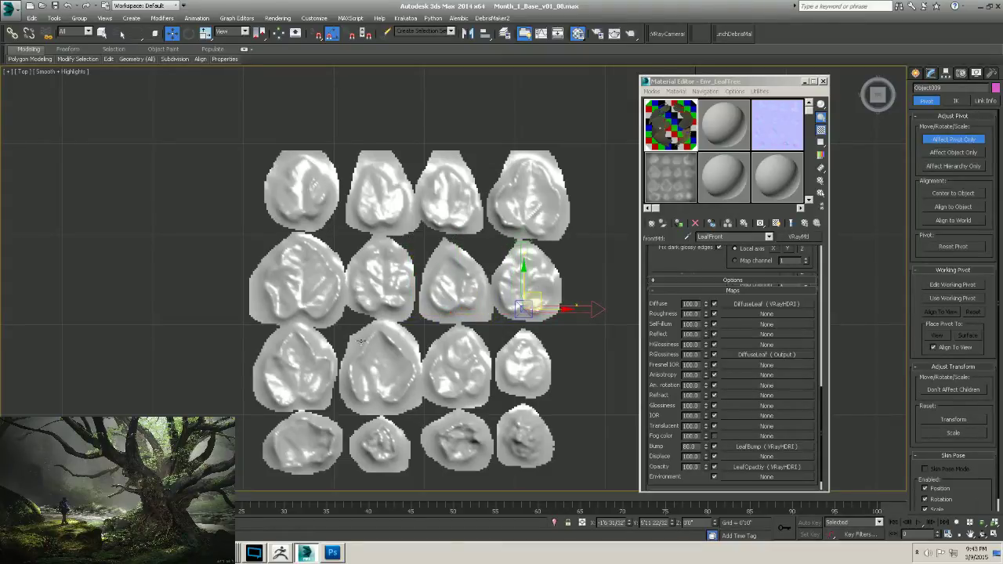
pyautogui.click(389, 315)
pyautogui.click(296, 368)
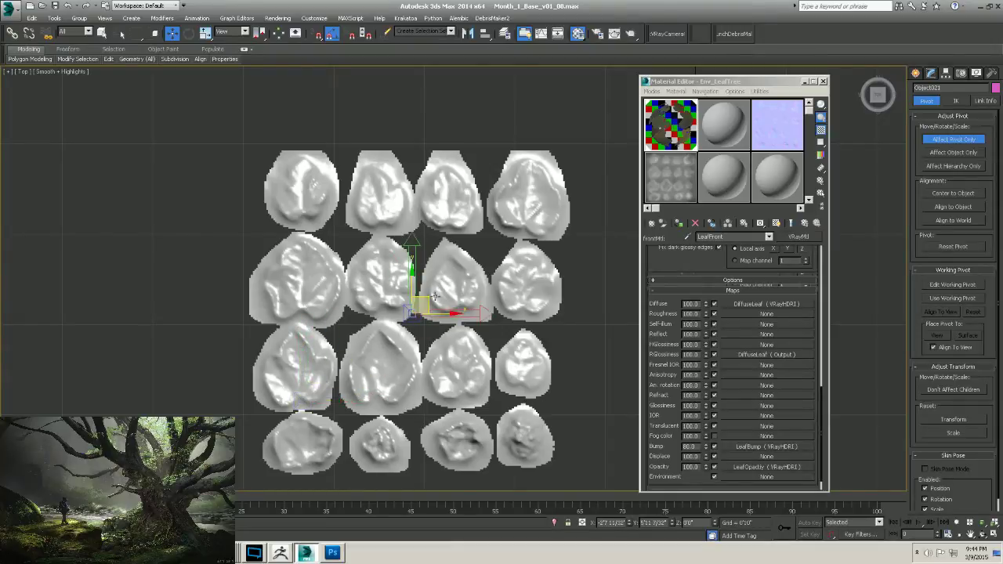
pyautogui.click(389, 367)
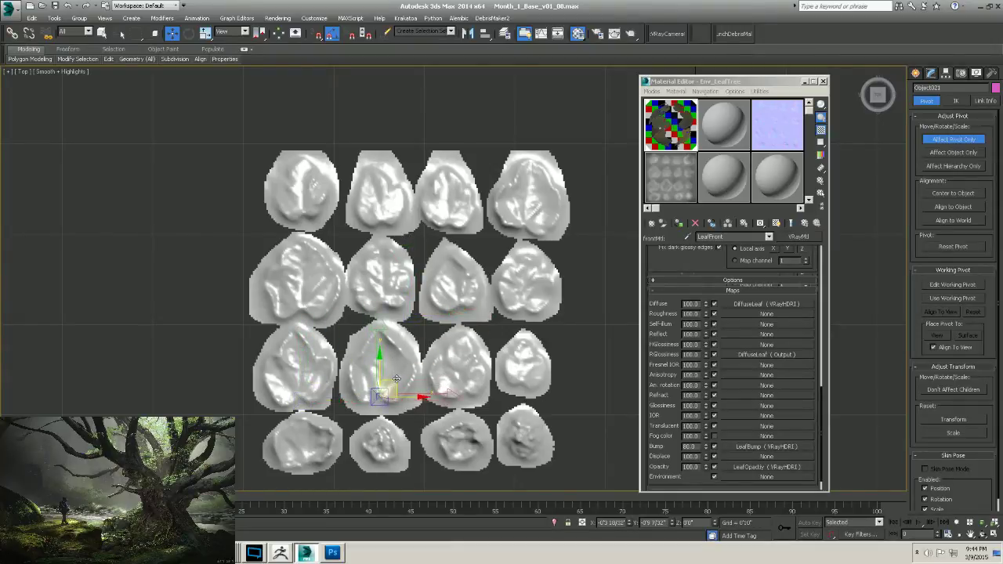
# Move the pivots of the third and fourth leaves in the third row to the base of each leaf.
pyautogui.click(438, 360)
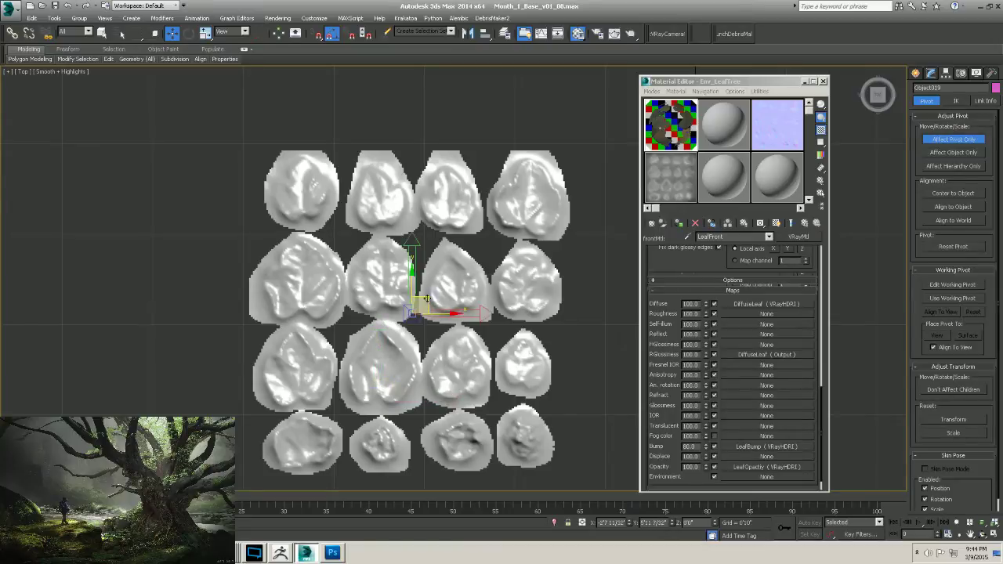
pyautogui.moveTo(423, 304); pyautogui.dragTo(478, 377)
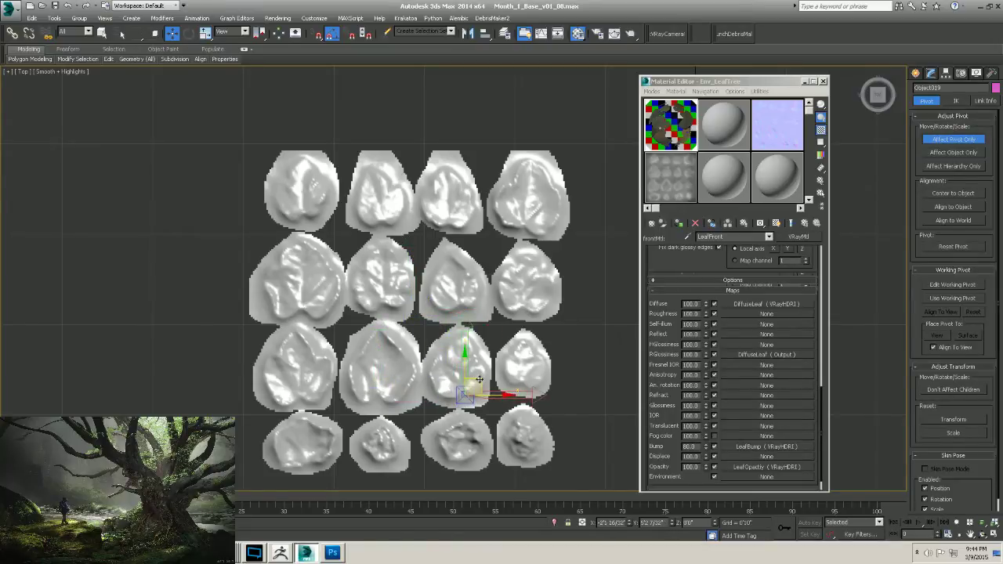
pyautogui.click(541, 359)
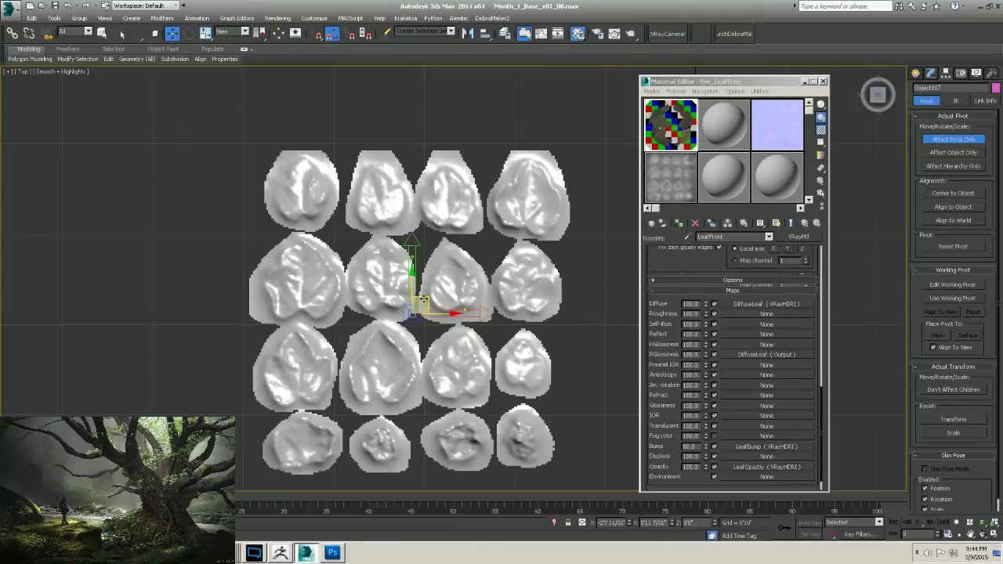
pyautogui.moveTo(431, 304); pyautogui.dragTo(532, 372)
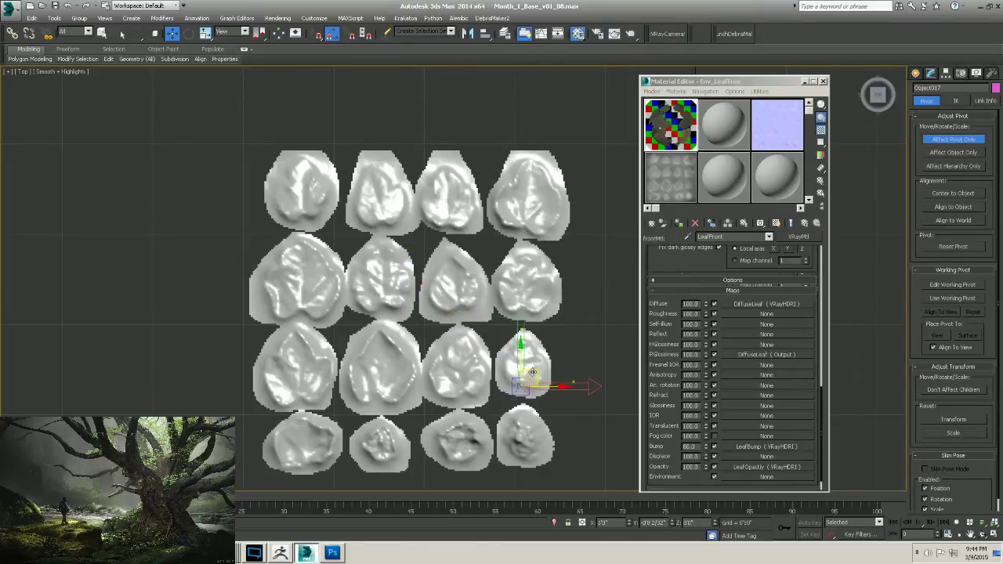
# Move the pivots of all four leaves in the bottom row to the base of each leaf, and end pivot editing.
pyautogui.moveTo(420, 370); pyautogui.dragTo(427, 330, button='middle')
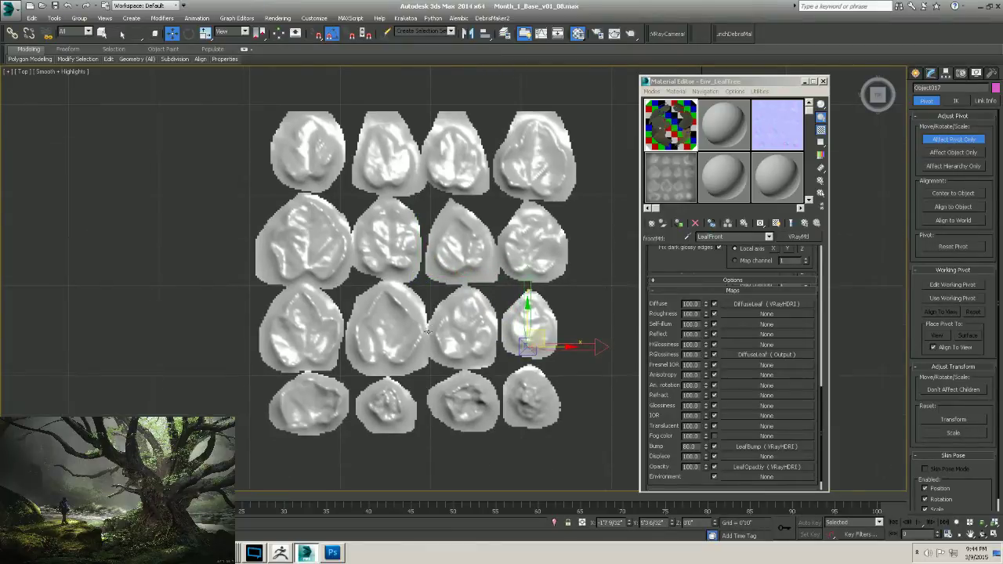
pyautogui.click(302, 381)
pyautogui.moveTo(417, 257); pyautogui.dragTo(341, 389)
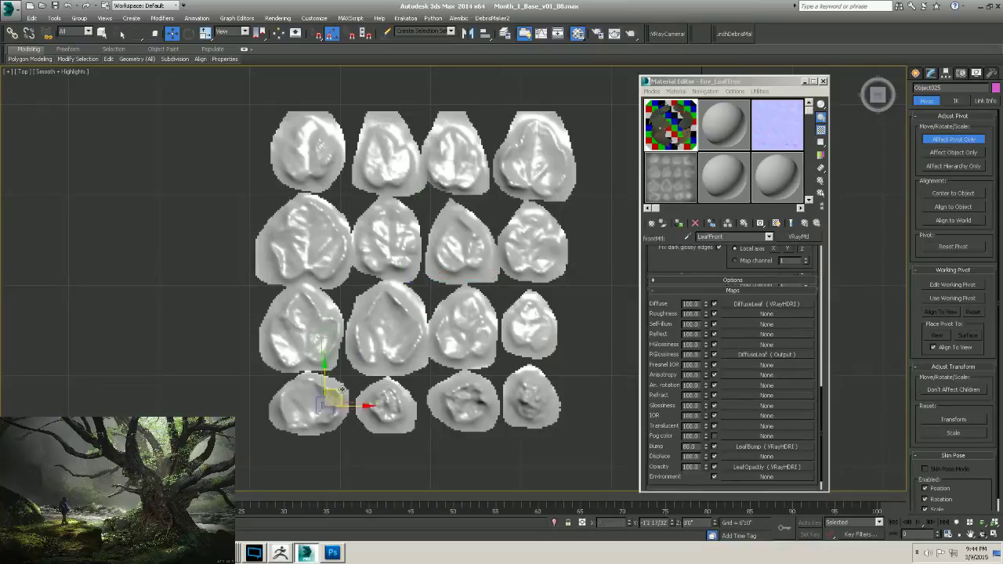
pyautogui.hotkey('ctrl', 'z')
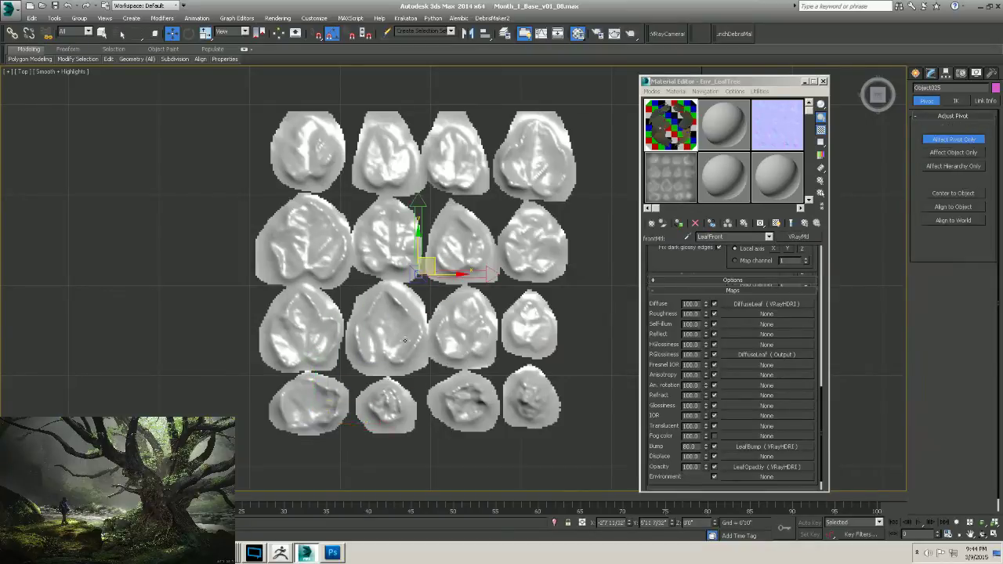
pyautogui.moveTo(433, 259); pyautogui.dragTo(400, 409)
pyautogui.click(476, 389)
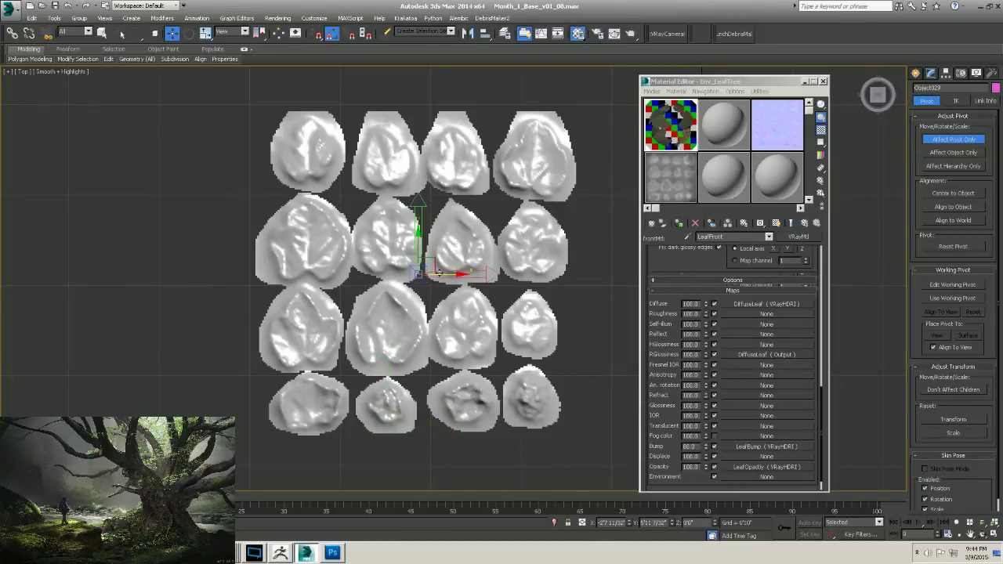
pyautogui.moveTo(435, 275); pyautogui.dragTo(475, 407)
pyautogui.click(529, 392)
pyautogui.moveTo(544, 409); pyautogui.dragTo(540, 403)
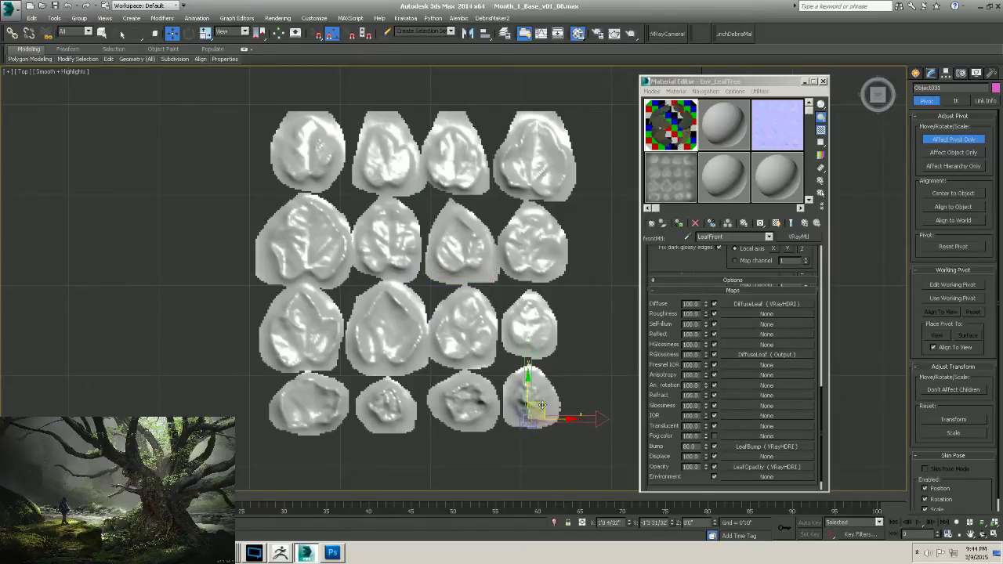
pyautogui.click(948, 137)
# Select all 16 leaves and clone them once as copies along the X axis beside the original grid.
pyautogui.scroll(-4, 442, 178)
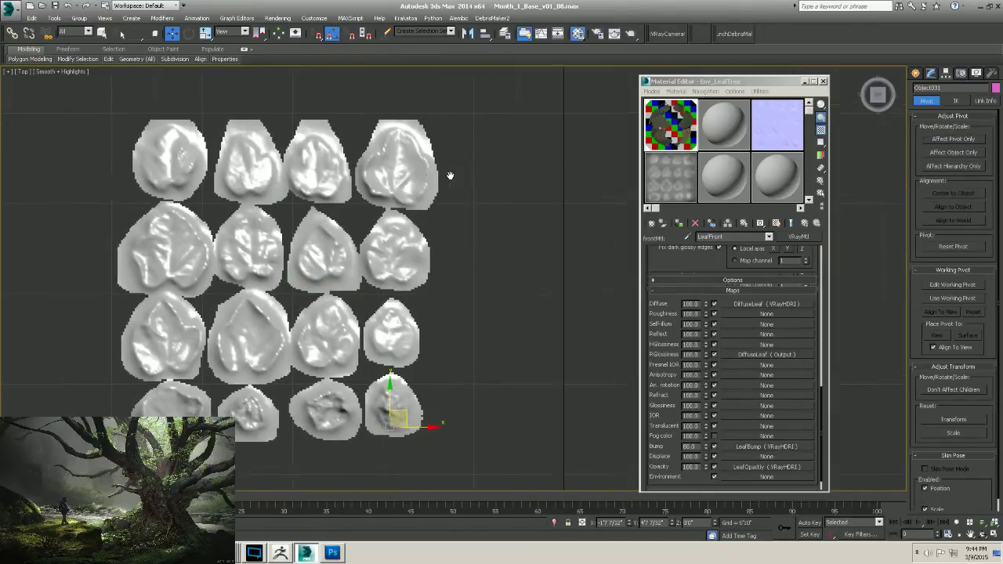
pyautogui.moveTo(232, 141)
pyautogui.mouseDown()
pyautogui.moveTo(409, 306)
pyautogui.moveTo(428, 308)
pyautogui.mouseUp()
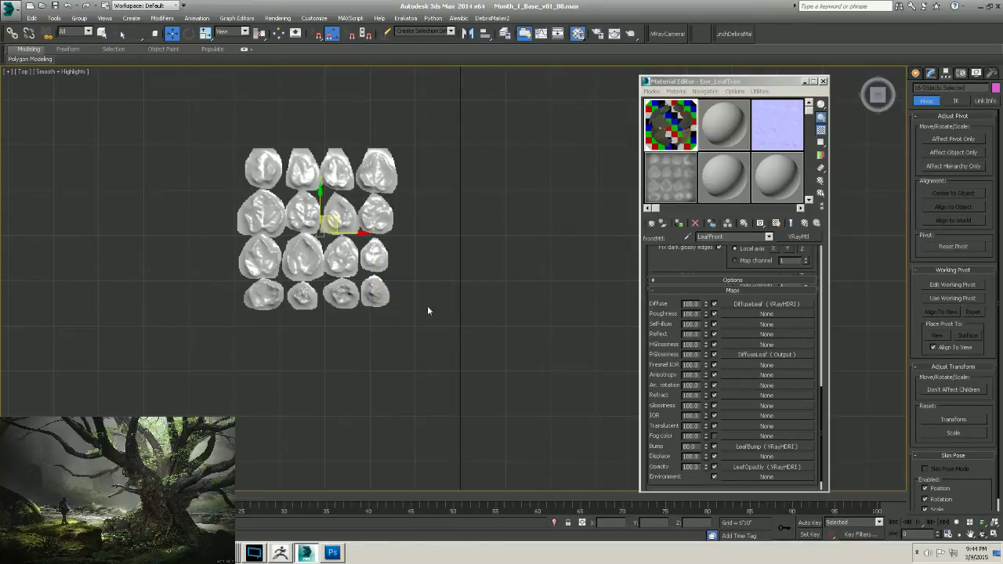
pyautogui.keyDown('shift'); pyautogui.moveTo(358, 230); pyautogui.dragTo(558, 234); pyautogui.keyUp('shift')
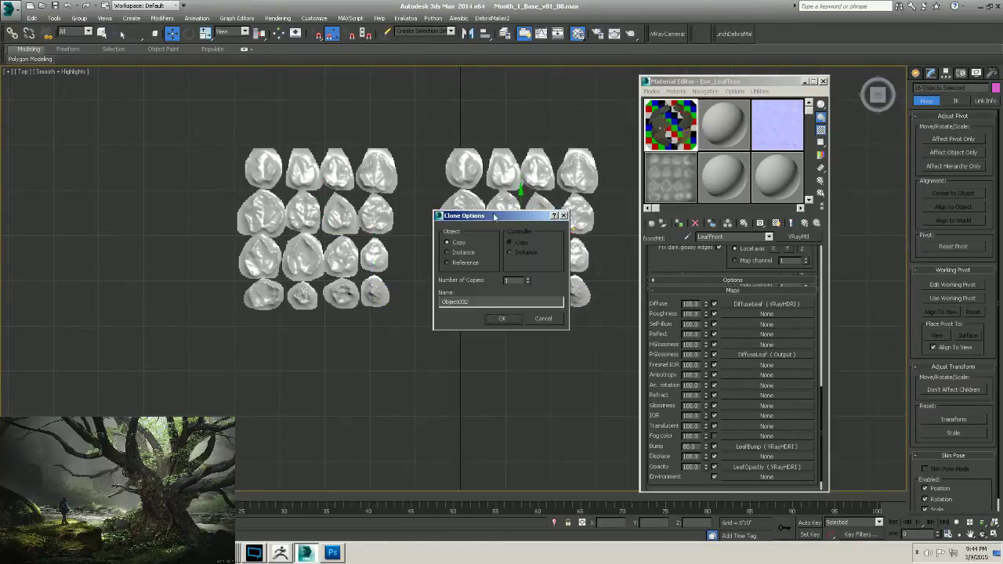
pyautogui.click(502, 319)
# Select the first leaf in the top row of the copied grid for modifying, and switch the viewport to Perspective.
pyautogui.moveTo(509, 324); pyautogui.dragTo(502, 365, button='middle')
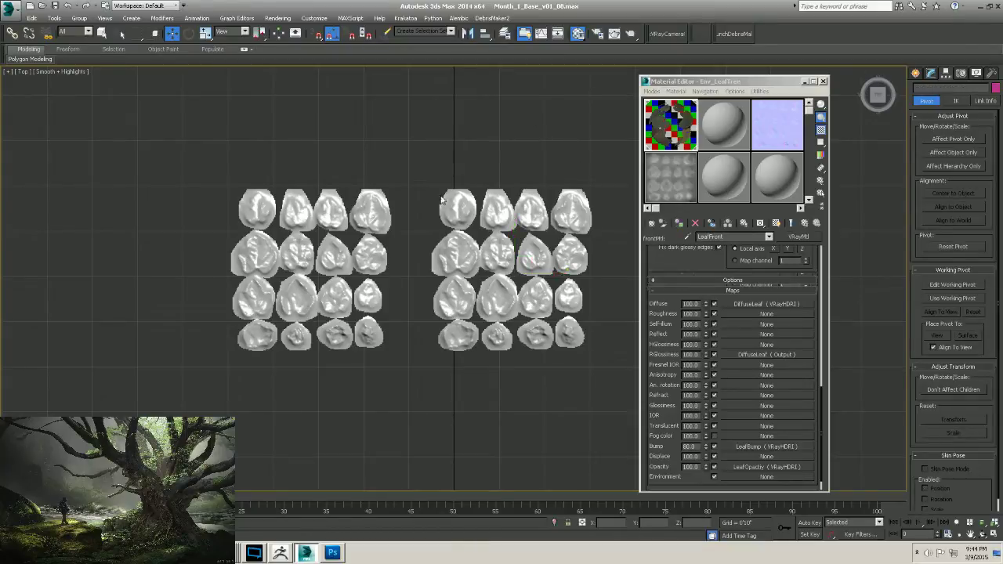
pyautogui.click(443, 201)
pyautogui.click(931, 72)
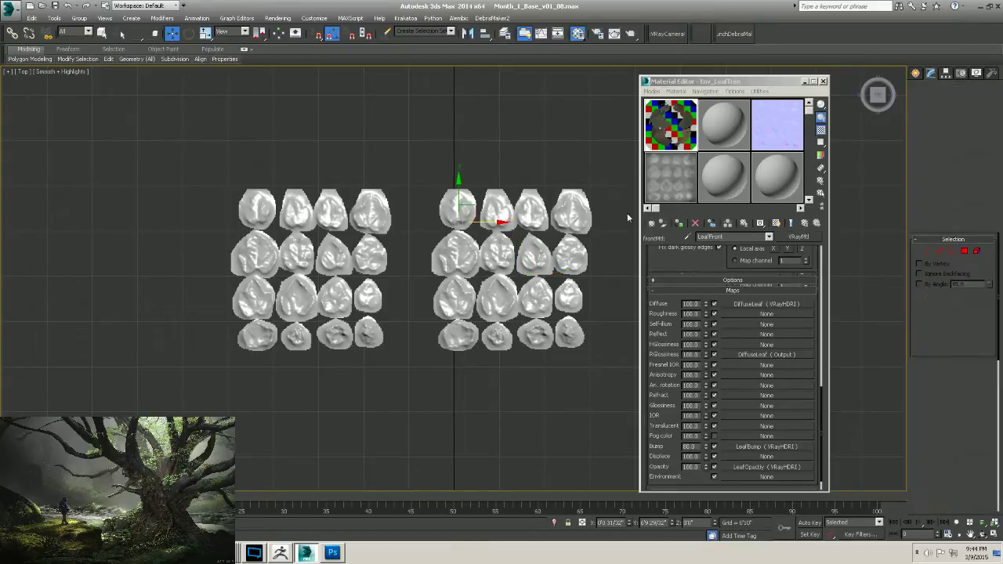
pyautogui.click(30, 59)
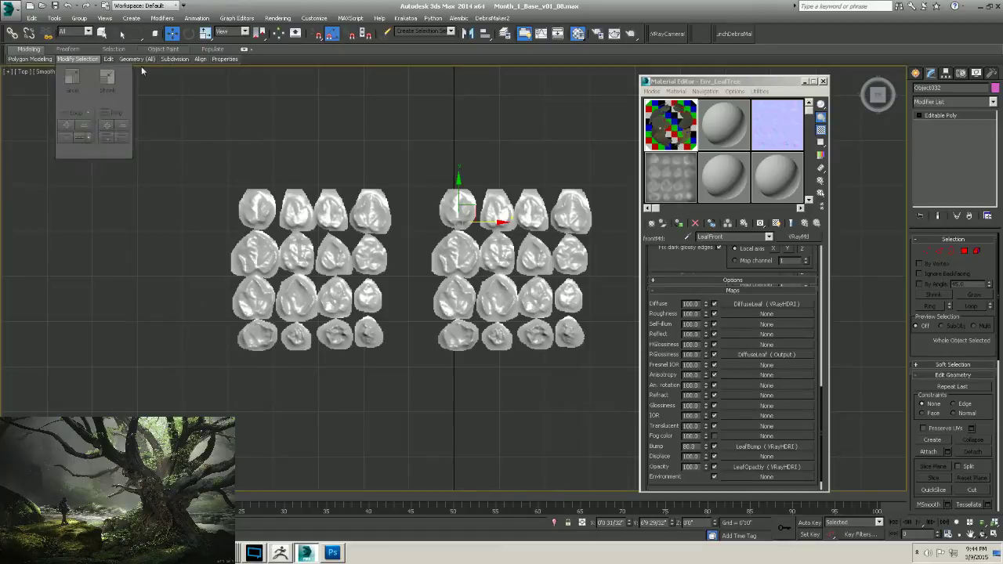
pyautogui.rightClick(301, 69)
pyautogui.press('Escape')
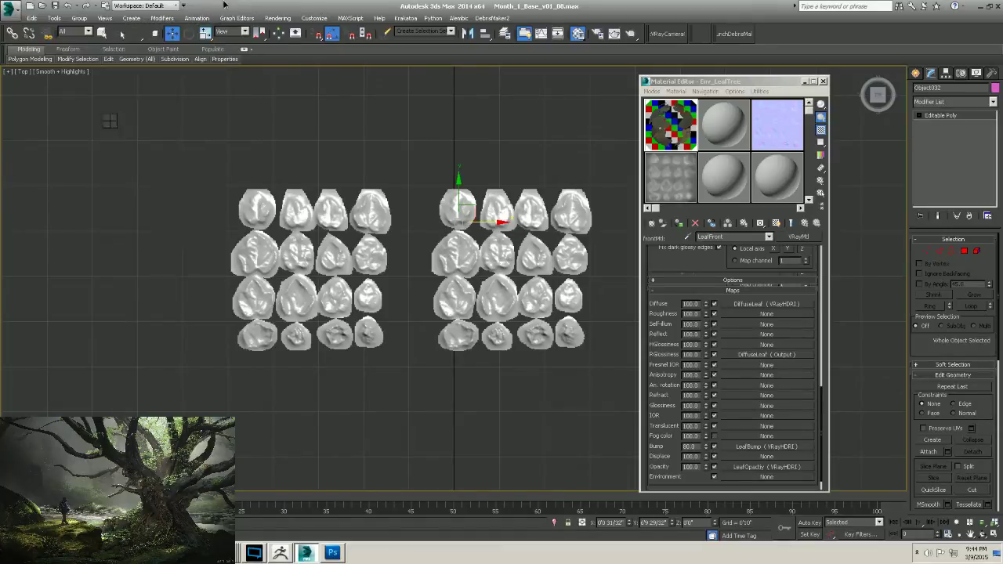
pyautogui.click(22, 71)
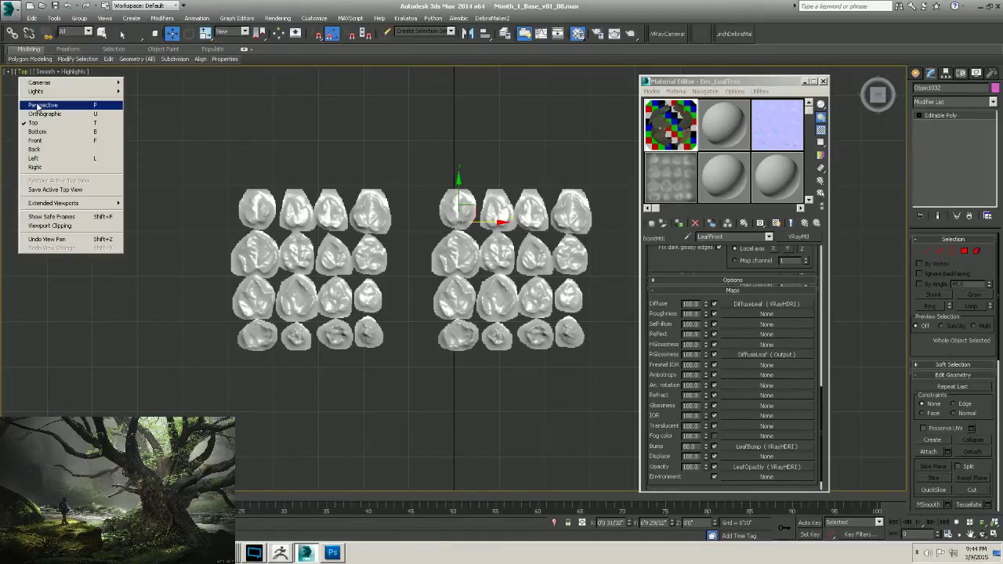
pyautogui.click(35, 106)
pyautogui.keyDown('alt'); pyautogui.moveTo(439, 235); pyautogui.dragTo(500, 204, button='middle'); pyautogui.keyUp('alt')
# Add a Bend modifier to the selected leaf with an angle of 25 and the bend axis set to X.
pyautogui.click(992, 102)
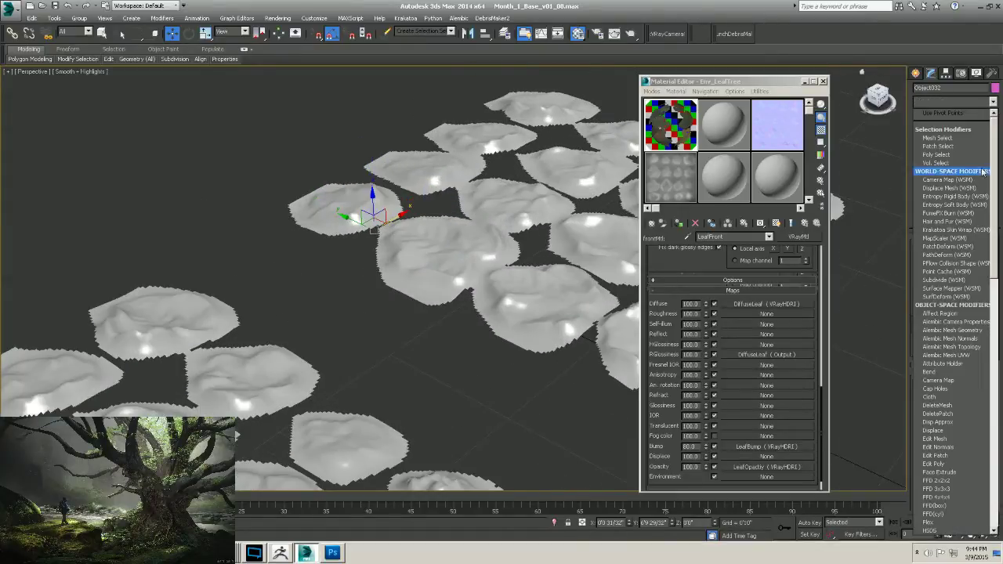
pyautogui.click(936, 372)
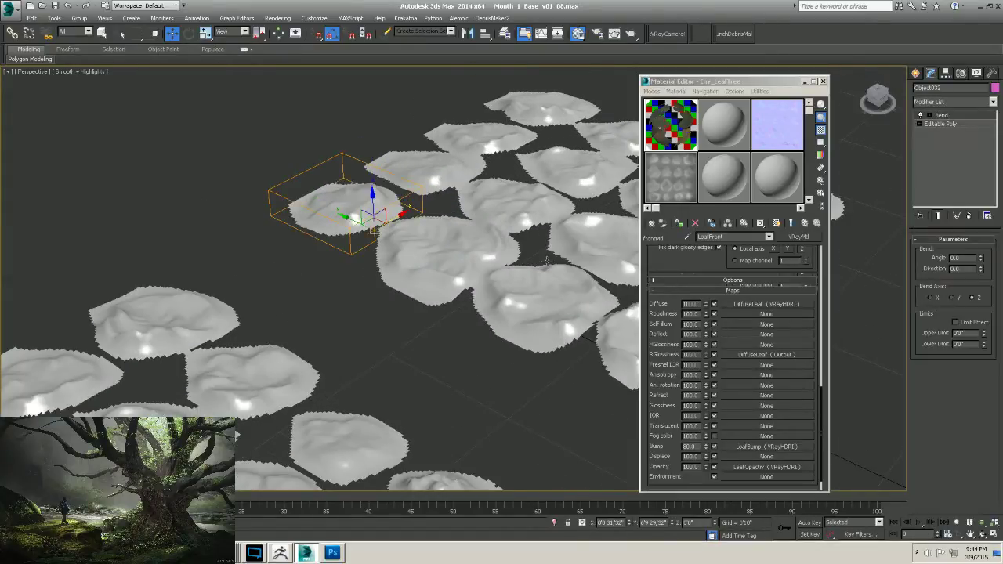
pyautogui.moveTo(981, 258); pyautogui.dragTo(977, 229)
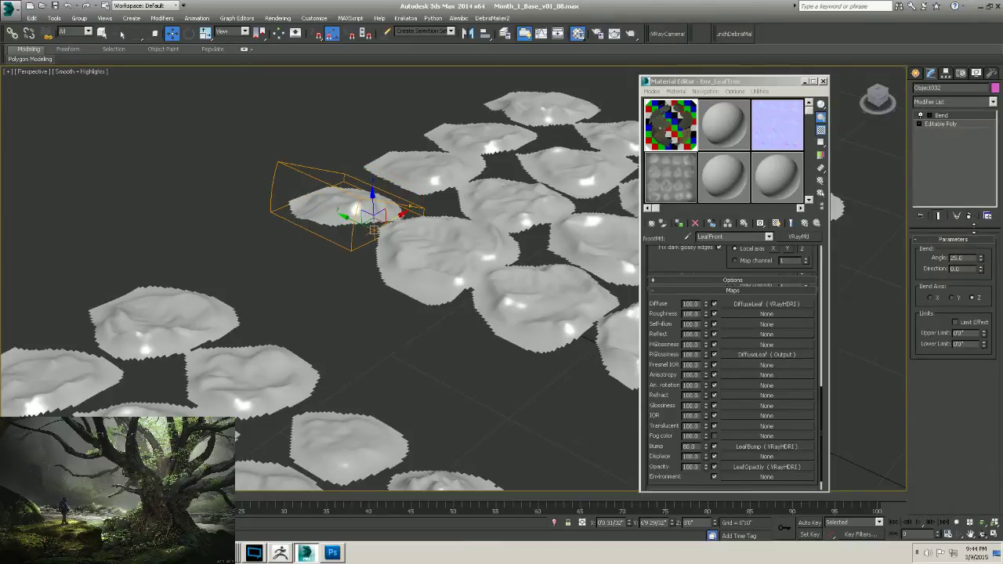
pyautogui.click(951, 298)
pyautogui.click(930, 298)
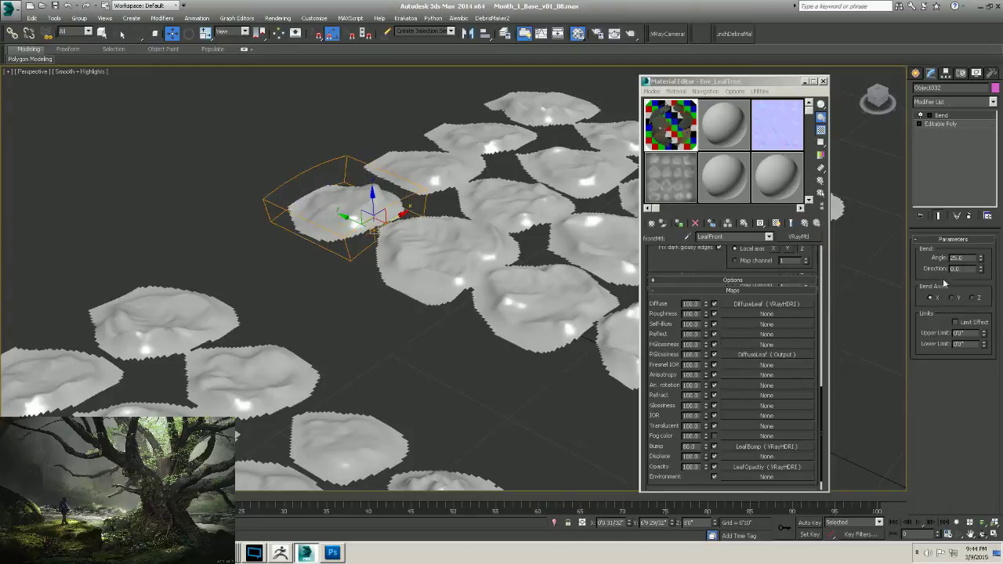
# Activate the Bend gizmo and set the leaf's bend angle to -65.5 and direction to -26 along the X axis.
pyautogui.moveTo(978, 265); pyautogui.dragTo(975, 349)
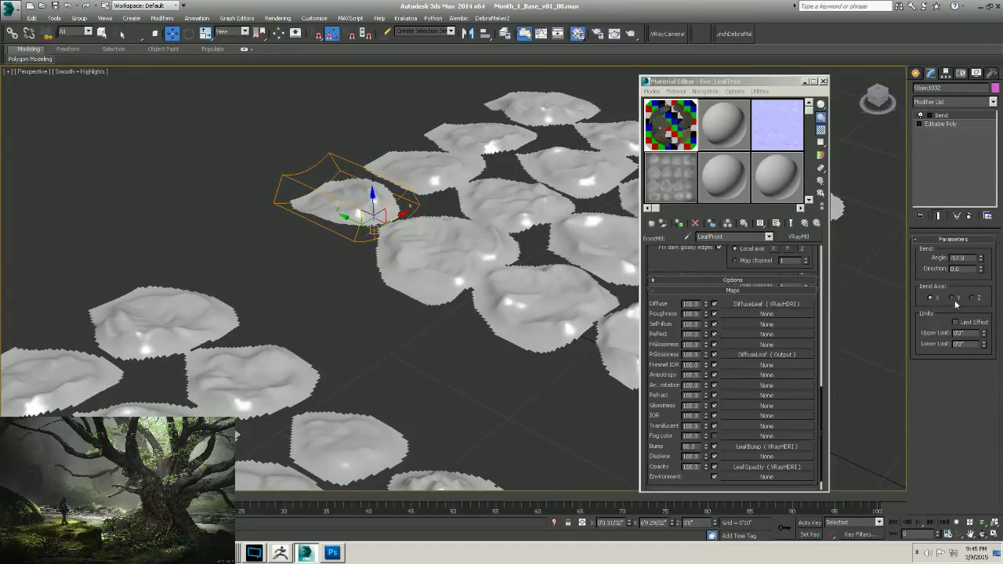
pyautogui.click(930, 297)
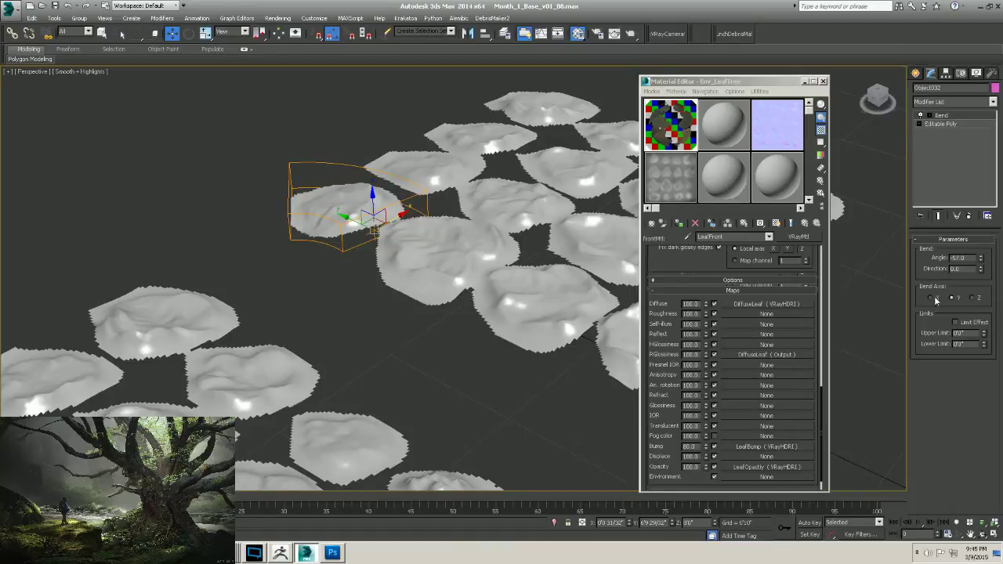
pyautogui.click(928, 116)
pyautogui.press('1')
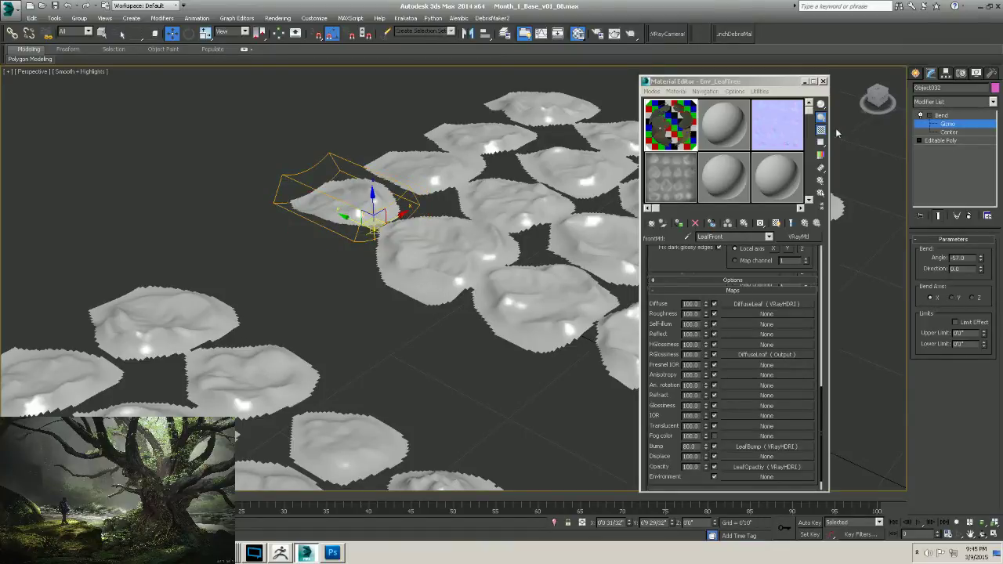
pyautogui.moveTo(353, 206)
pyautogui.keyDown('alt'); pyautogui.mouseDown(button='middle')
pyautogui.moveTo(343, 240)
pyautogui.moveTo(364, 210)
pyautogui.mouseUp(button='middle'); pyautogui.keyUp('alt')
pyautogui.moveTo(981, 260); pyautogui.dragTo(980, 296)
pyautogui.keyDown('alt'); pyautogui.moveTo(471, 265); pyautogui.dragTo(392, 261, button='middle'); pyautogui.keyUp('alt')
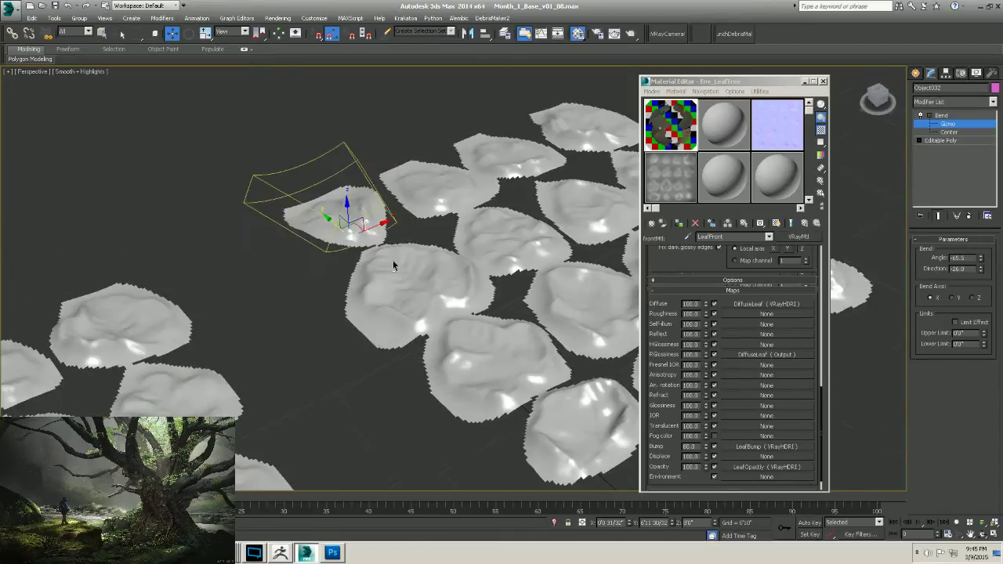
# Try the Y bend axis, switch it to Z with an angle of -71.5, and leave gizmo editing.
pyautogui.click(951, 298)
pyautogui.keyDown('alt'); pyautogui.moveTo(403, 270); pyautogui.dragTo(427, 252, button='middle'); pyautogui.keyUp('alt')
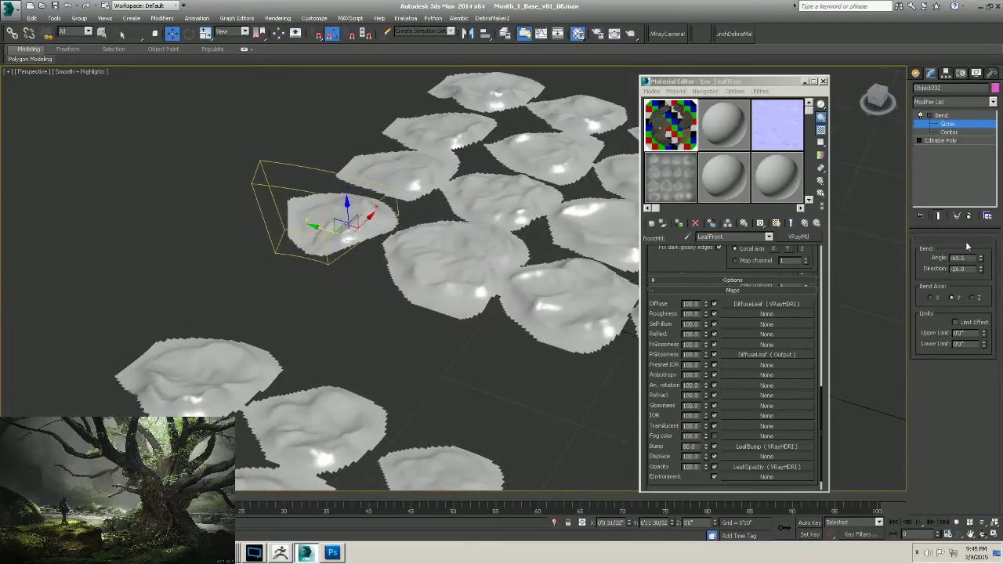
pyautogui.click(972, 299)
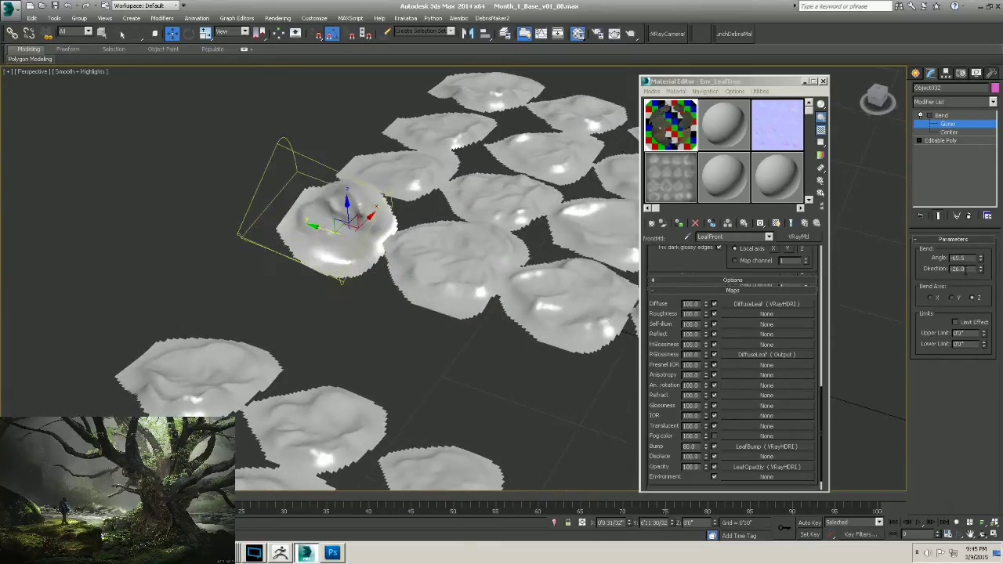
pyautogui.moveTo(981, 265)
pyautogui.mouseDown()
pyautogui.moveTo(984, 155)
pyautogui.moveTo(962, 269)
pyautogui.mouseUp()
pyautogui.keyDown('alt'); pyautogui.moveTo(423, 235); pyautogui.dragTo(422, 257, button='middle'); pyautogui.keyUp('alt')
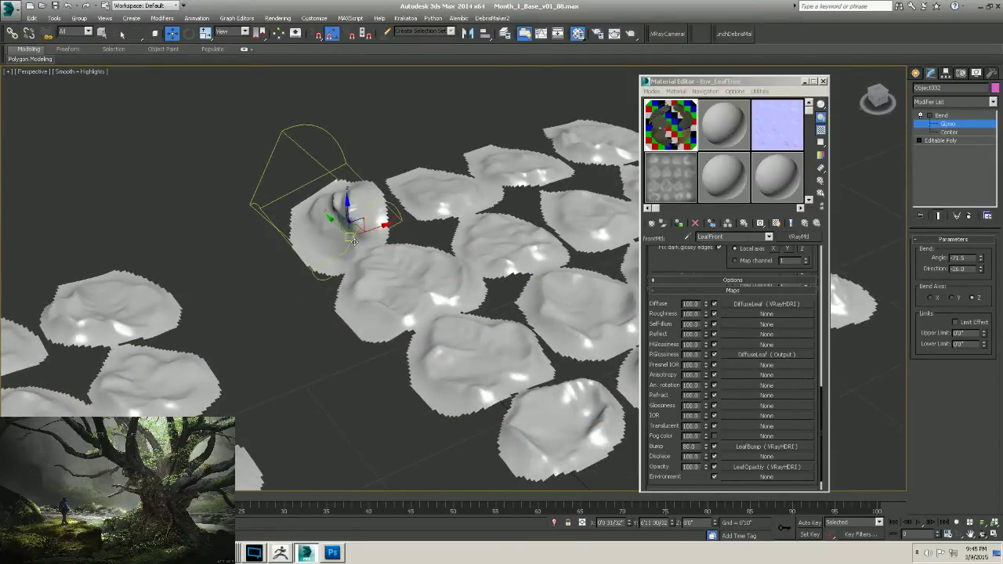
pyautogui.keyDown('alt'); pyautogui.moveTo(343, 229); pyautogui.dragTo(115, 192, button='middle'); pyautogui.keyUp('alt')
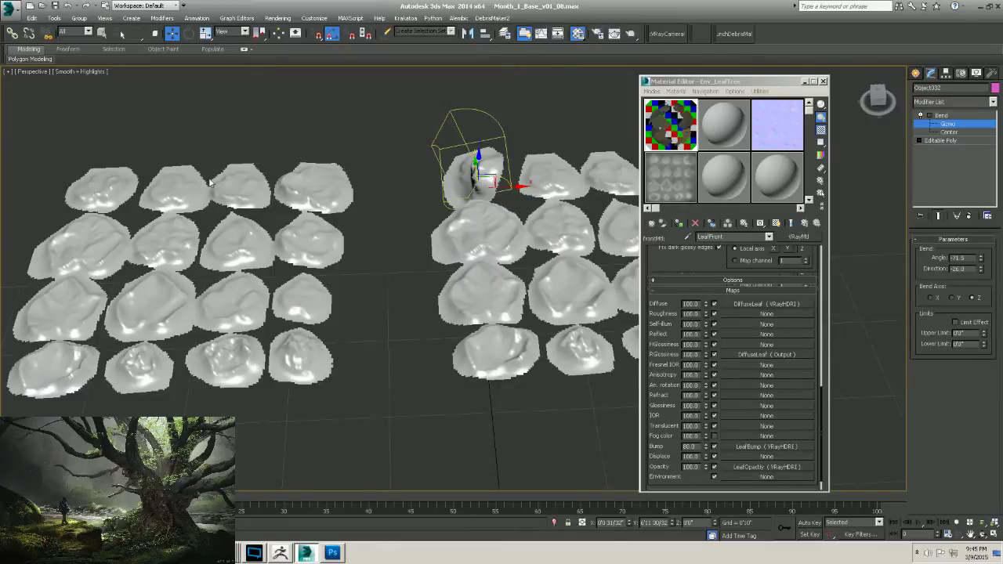
pyautogui.keyDown('alt'); pyautogui.moveTo(508, 181); pyautogui.dragTo(487, 197, button='middle'); pyautogui.keyUp('alt')
pyautogui.click(943, 116)
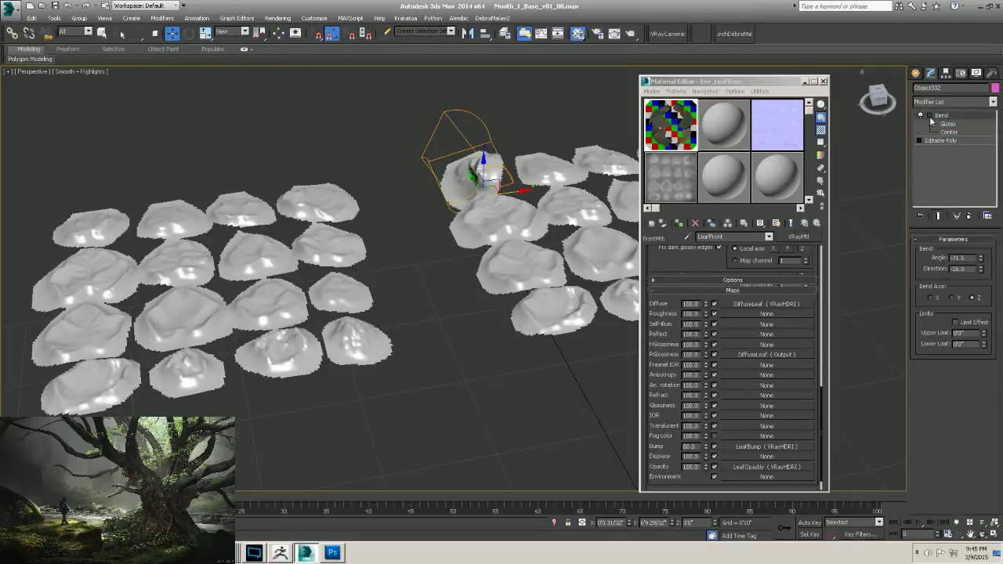
pyautogui.click(930, 116)
# Reselect the first leaf in the copied grid's top row, set its bend angle to -47, and adjust the bend direction.
pyautogui.keyDown('alt'); pyautogui.moveTo(554, 203); pyautogui.dragTo(498, 241, button='middle'); pyautogui.keyUp('alt')
pyautogui.click(472, 246)
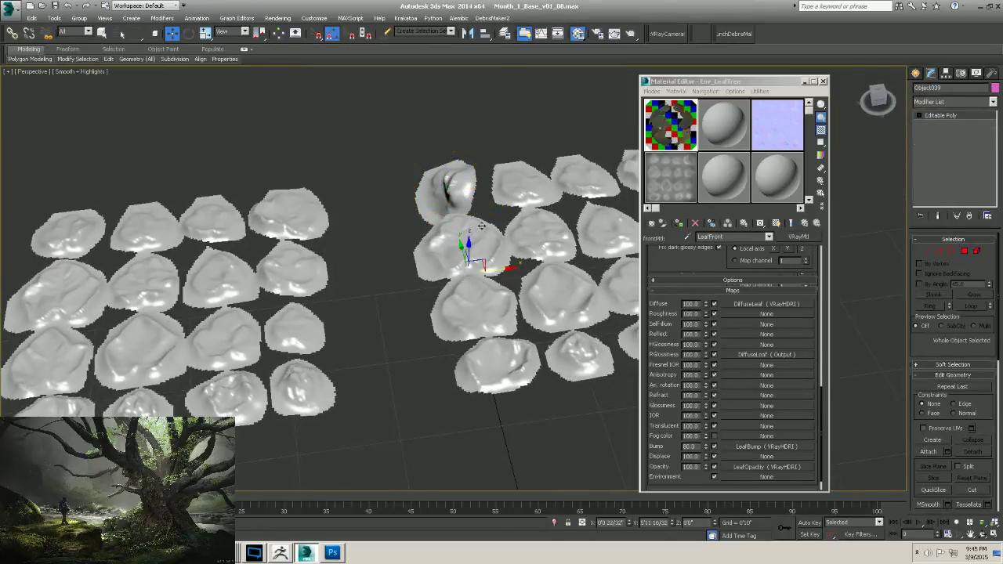
pyautogui.keyDown('alt'); pyautogui.moveTo(468, 270); pyautogui.dragTo(406, 309, button='middle'); pyautogui.keyUp('alt')
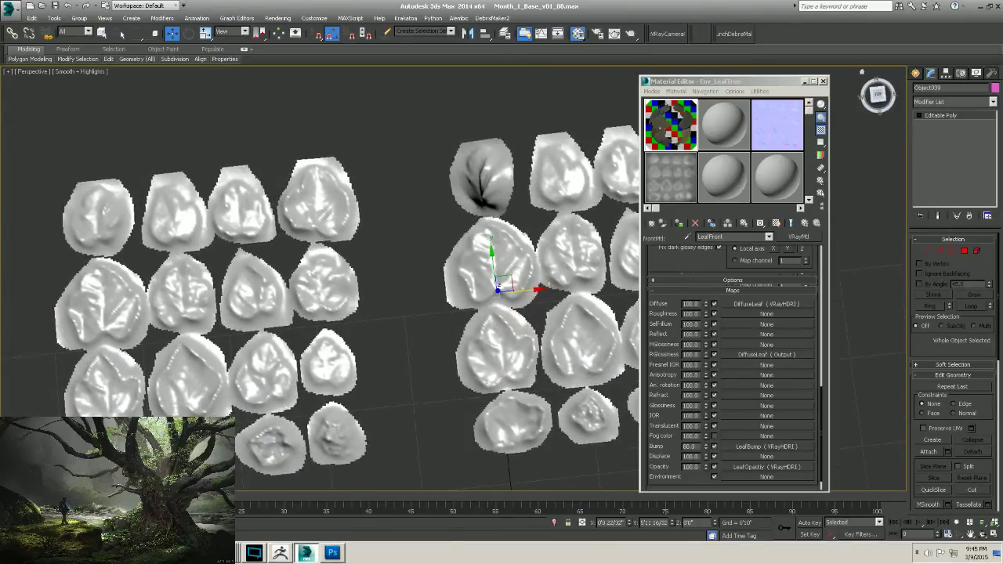
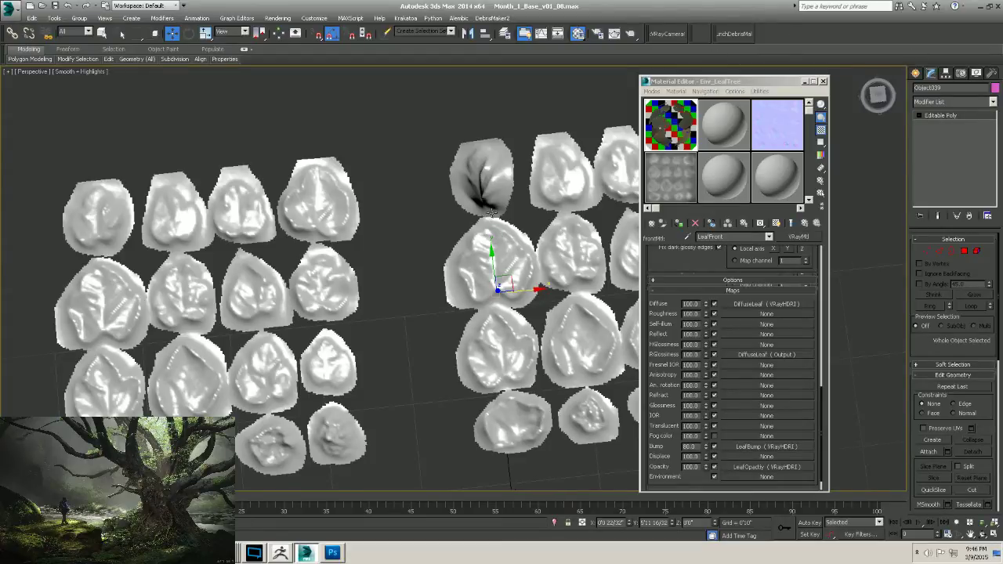
pyautogui.keyDown('alt'); pyautogui.moveTo(492, 210); pyautogui.dragTo(509, 183, button='middle'); pyautogui.keyUp('alt')
pyautogui.click(450, 197)
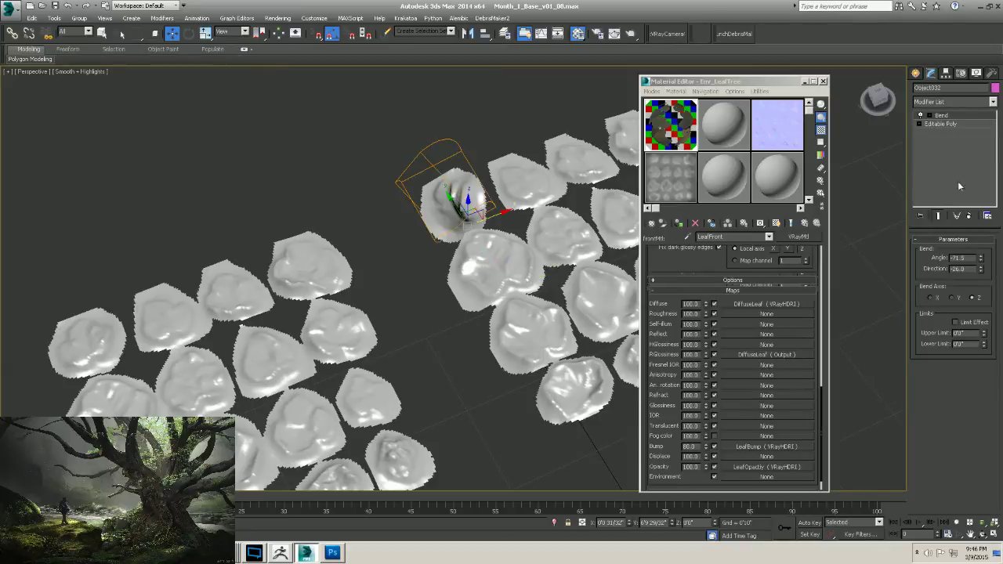
pyautogui.moveTo(983, 263); pyautogui.dragTo(980, 233)
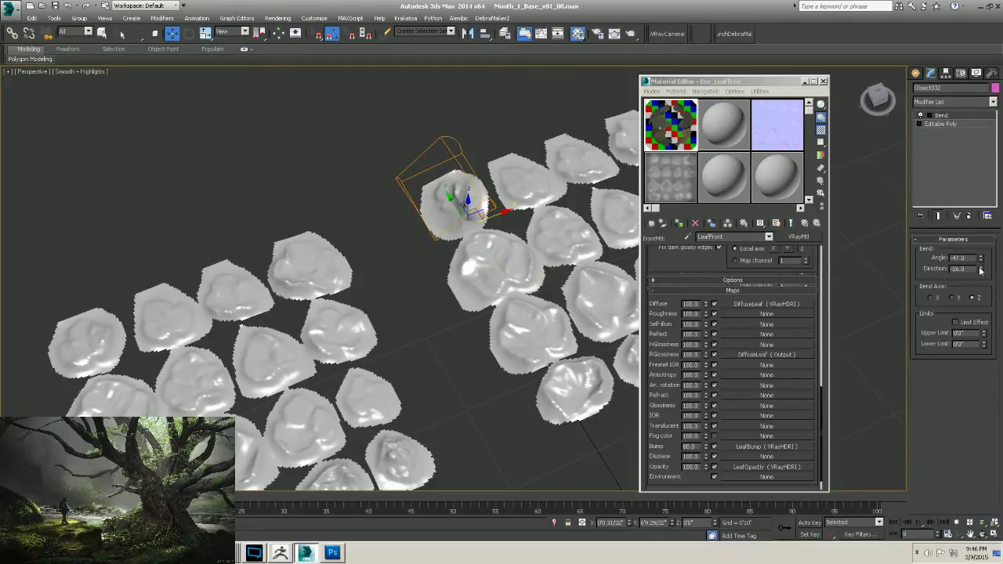
pyautogui.moveTo(979, 270); pyautogui.dragTo(985, 287)
# Add a Bend modifier to the first leaf in the copied grid's second row, using the Y axis, an angle of about 90 and direction 111.
pyautogui.click(496, 264)
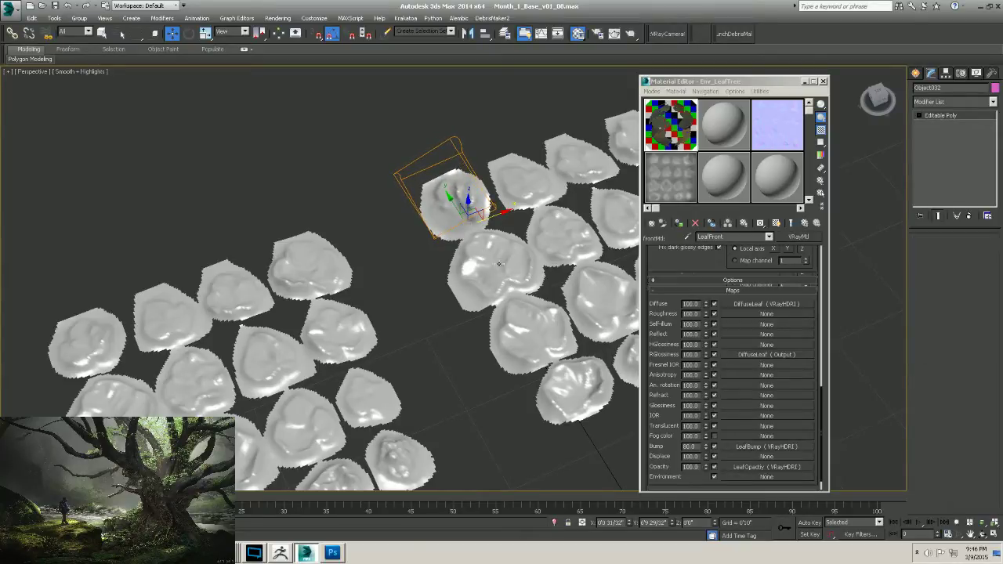
pyautogui.click(992, 103)
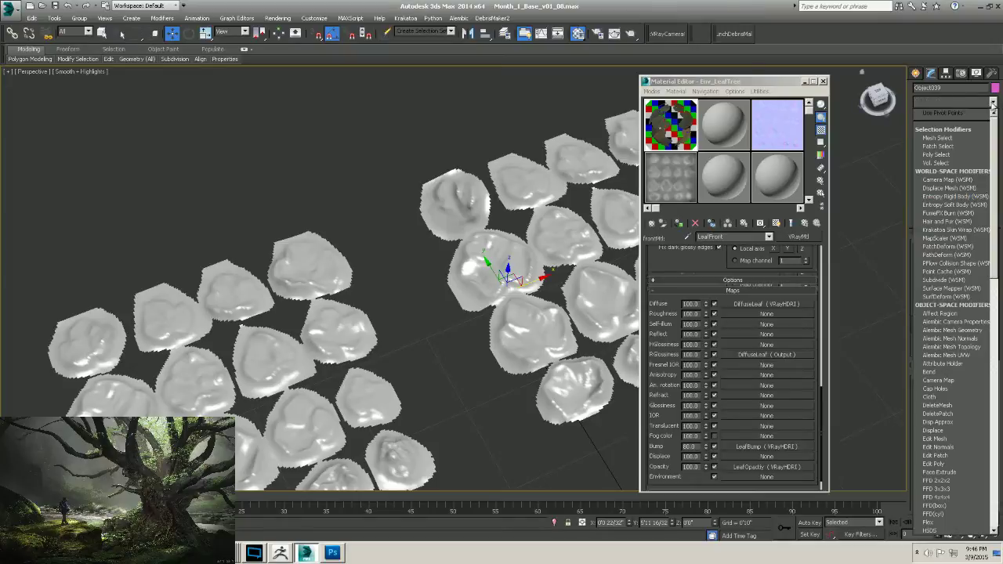
pyautogui.click(930, 372)
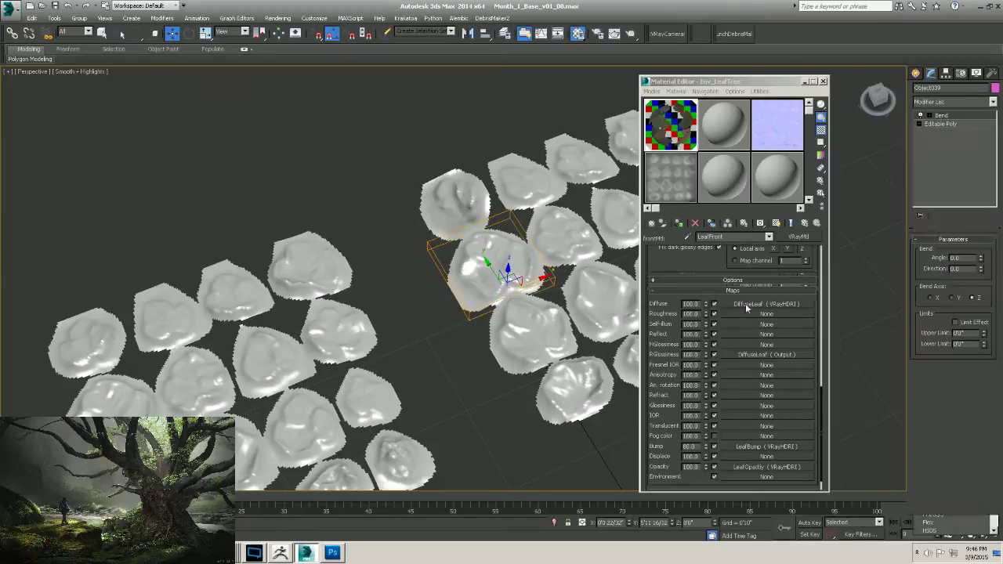
pyautogui.moveTo(981, 260); pyautogui.dragTo(956, 212)
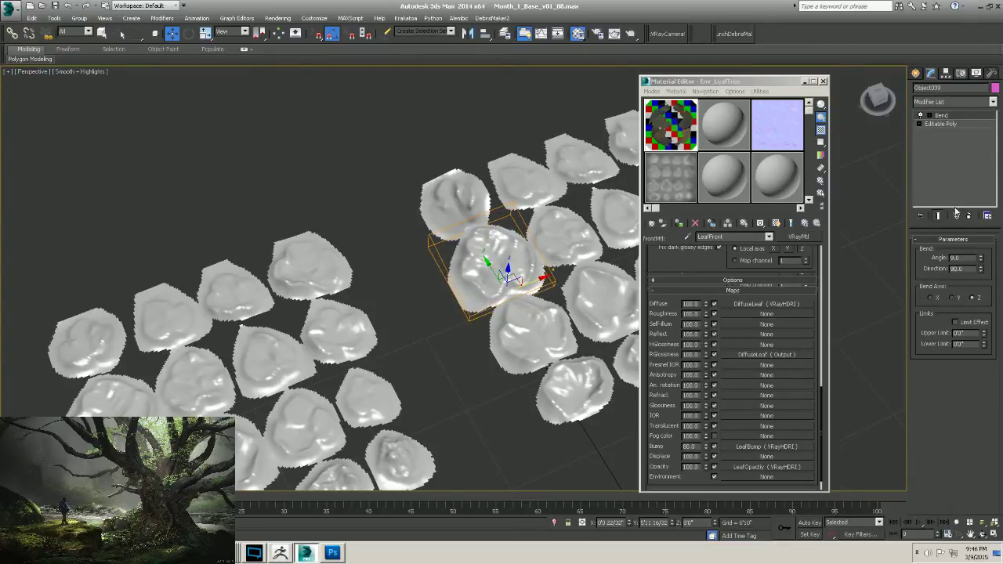
pyautogui.click(951, 298)
pyautogui.moveTo(982, 269); pyautogui.dragTo(981, 227)
pyautogui.keyDown('alt'); pyautogui.moveTo(451, 304); pyautogui.dragTo(458, 250, button='middle'); pyautogui.keyUp('alt')
pyautogui.scroll(6, 493, 263)
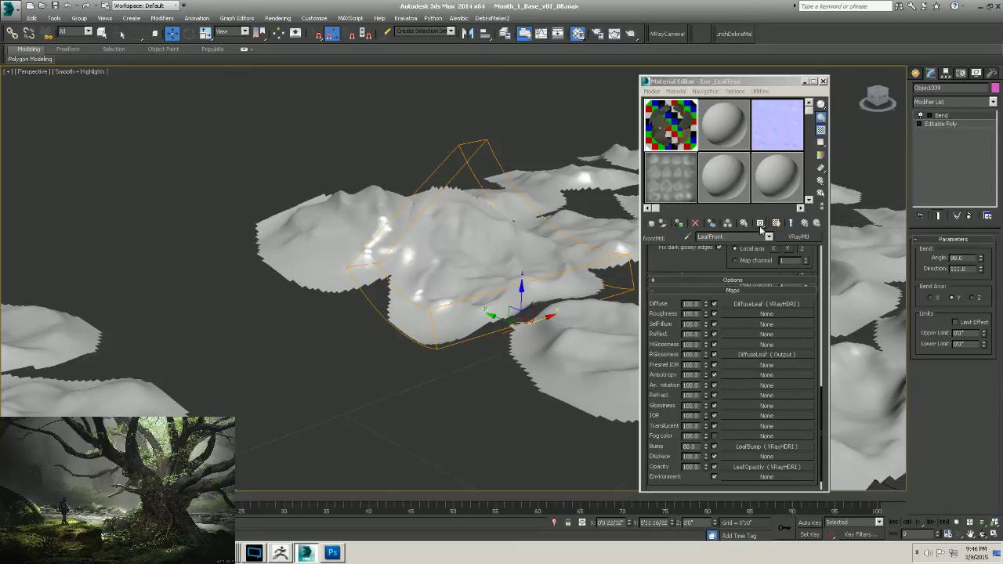
pyautogui.scroll(-5, 510, 271)
pyautogui.scroll(3, 499, 272)
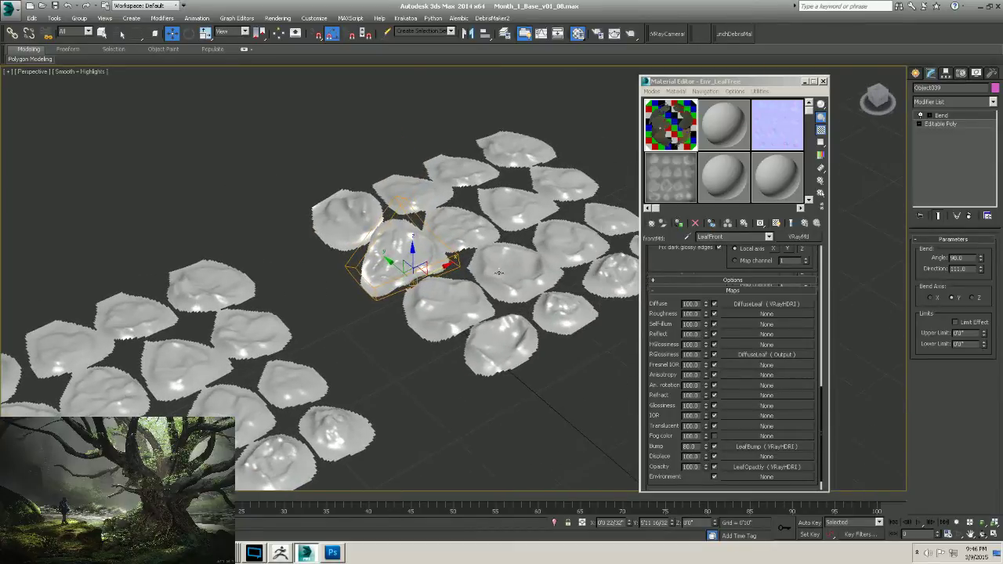
# Add a Bend modifier to the second leaf in the copied grid's third row and curl it along the Y bend axis.
pyautogui.click(499, 272)
pyautogui.click(992, 102)
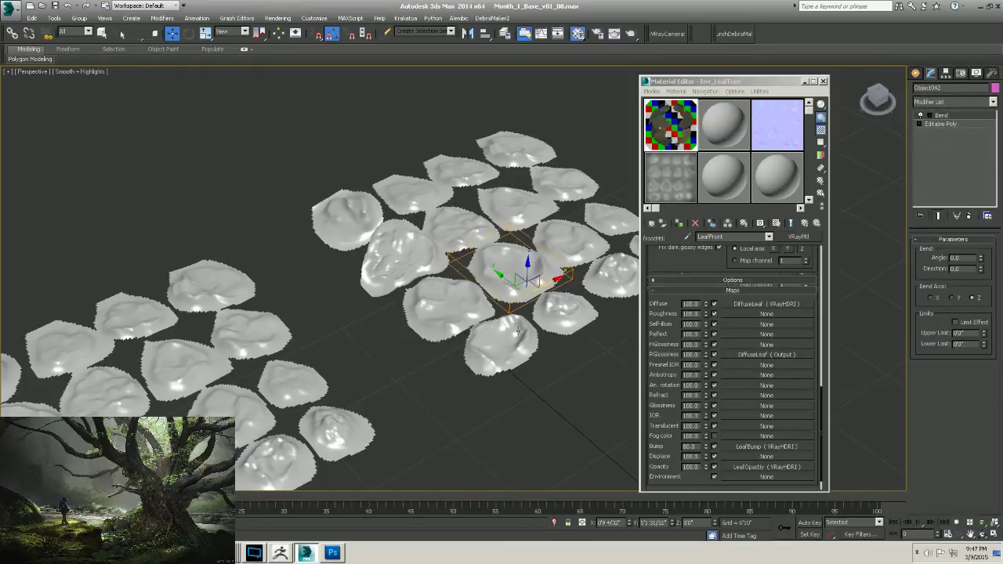
pyautogui.click(935, 373)
pyautogui.moveTo(981, 258); pyautogui.dragTo(970, 114)
pyautogui.click(952, 298)
pyautogui.moveTo(982, 270); pyautogui.dragTo(978, 321)
pyautogui.moveTo(978, 262); pyautogui.dragTo(978, 177)
pyautogui.moveTo(494, 314)
pyautogui.keyDown('alt'); pyautogui.mouseDown(button='middle')
pyautogui.moveTo(509, 316)
pyautogui.moveTo(502, 302)
pyautogui.moveTo(478, 342)
pyautogui.moveTo(488, 299)
pyautogui.mouseUp(button='middle'); pyautogui.keyUp('alt')
pyautogui.keyDown('alt'); pyautogui.moveTo(280, 70); pyautogui.dragTo(502, 216, button='middle'); pyautogui.keyUp('alt')
# Add a Bend modifier to the last leaf in the top row, using the Y axis, angle 87.5 and a direction of about 110.
pyautogui.click(545, 229)
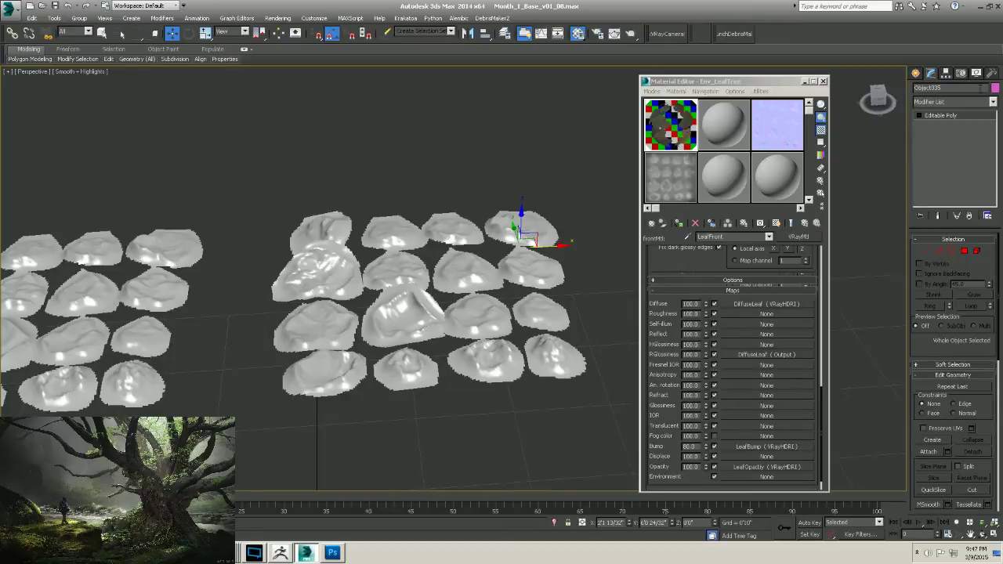
pyautogui.click(992, 103)
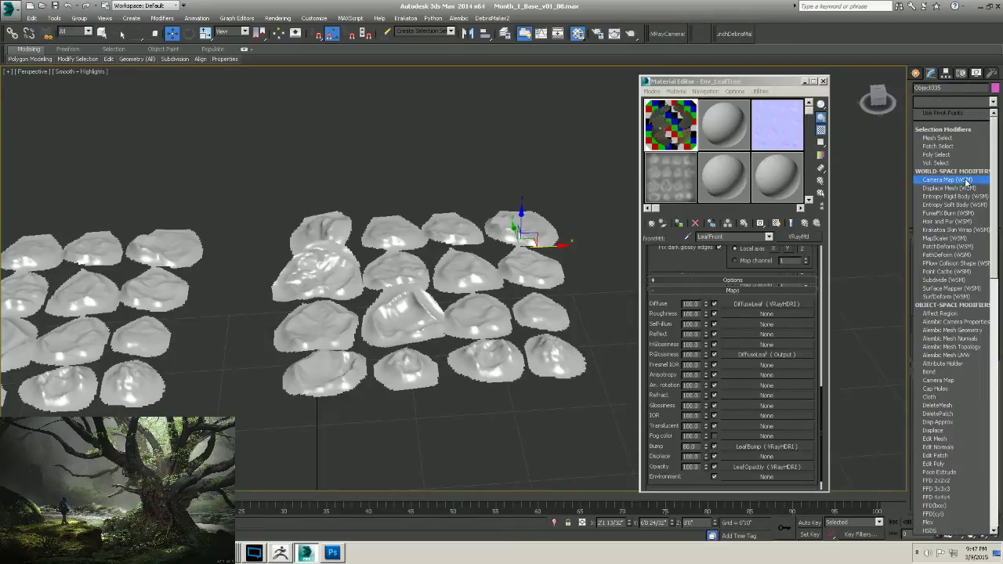
pyautogui.click(935, 371)
pyautogui.keyDown('alt'); pyautogui.moveTo(563, 205); pyautogui.dragTo(525, 272, button='middle'); pyautogui.keyUp('alt')
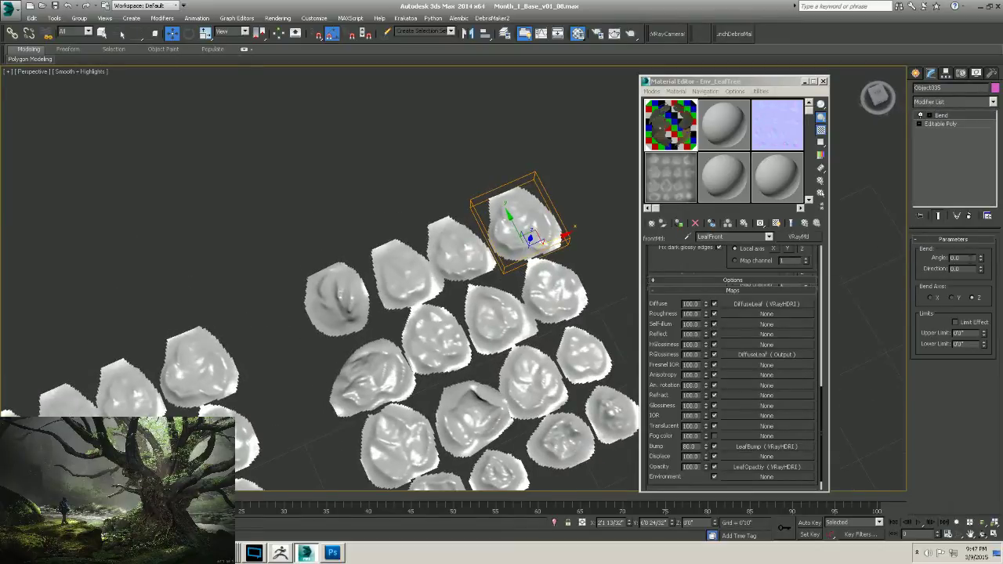
pyautogui.moveTo(982, 259)
pyautogui.mouseDown()
pyautogui.moveTo(974, 239)
pyautogui.moveTo(982, 264)
pyautogui.moveTo(982, 255)
pyautogui.mouseUp()
pyautogui.click(952, 298)
pyautogui.keyDown('alt'); pyautogui.moveTo(524, 333); pyautogui.dragTo(381, 282, button='middle'); pyautogui.keyUp('alt')
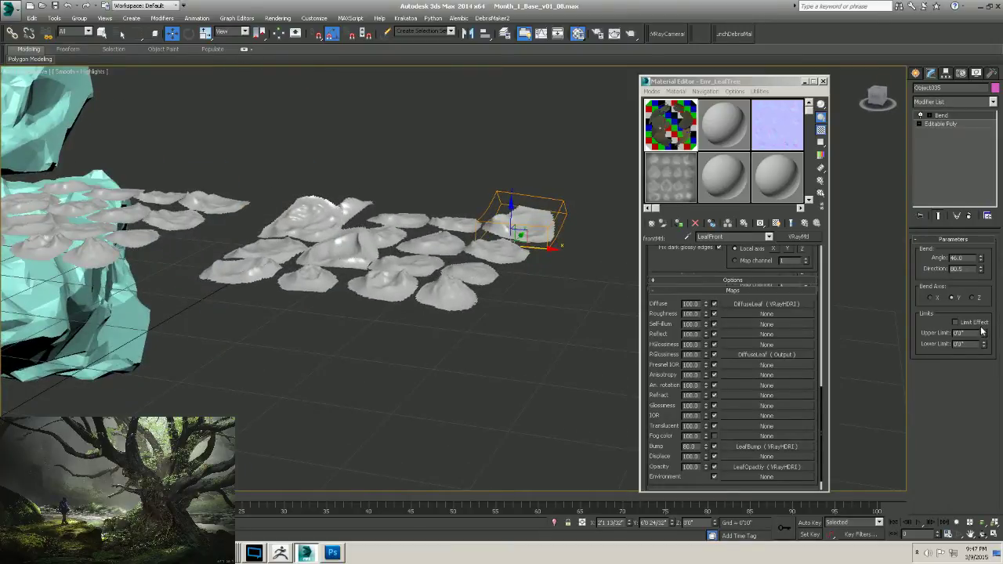
pyautogui.moveTo(979, 270); pyautogui.dragTo(984, 245)
pyautogui.keyDown('alt'); pyautogui.moveTo(438, 282); pyautogui.dragTo(452, 314, button='middle'); pyautogui.keyUp('alt')
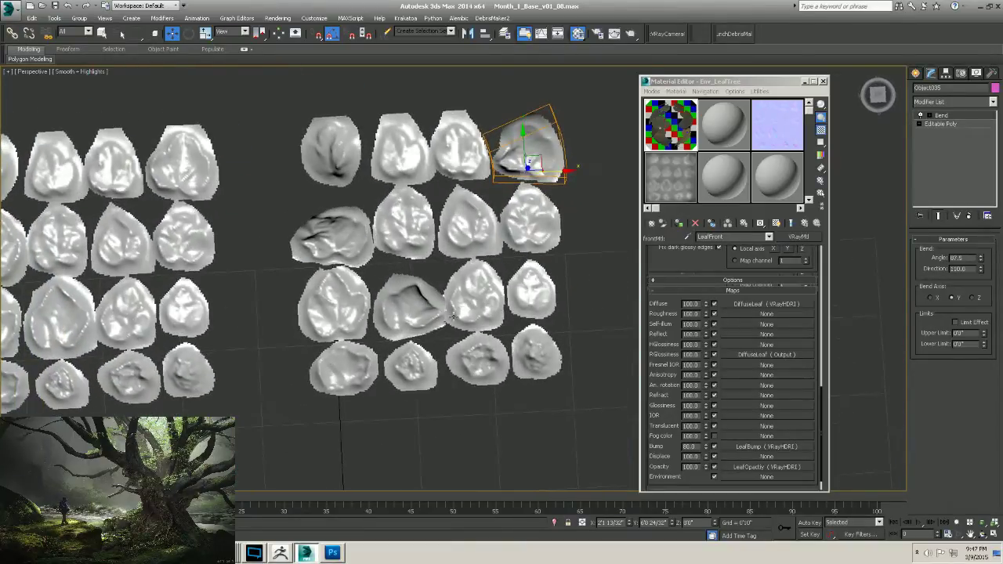
# Delete the unbent leaves from the top three rows of the copied grid, keeping the four bent leaves and the bottom row.
pyautogui.click(340, 301)
pyautogui.press('Delete')
pyautogui.click(473, 296)
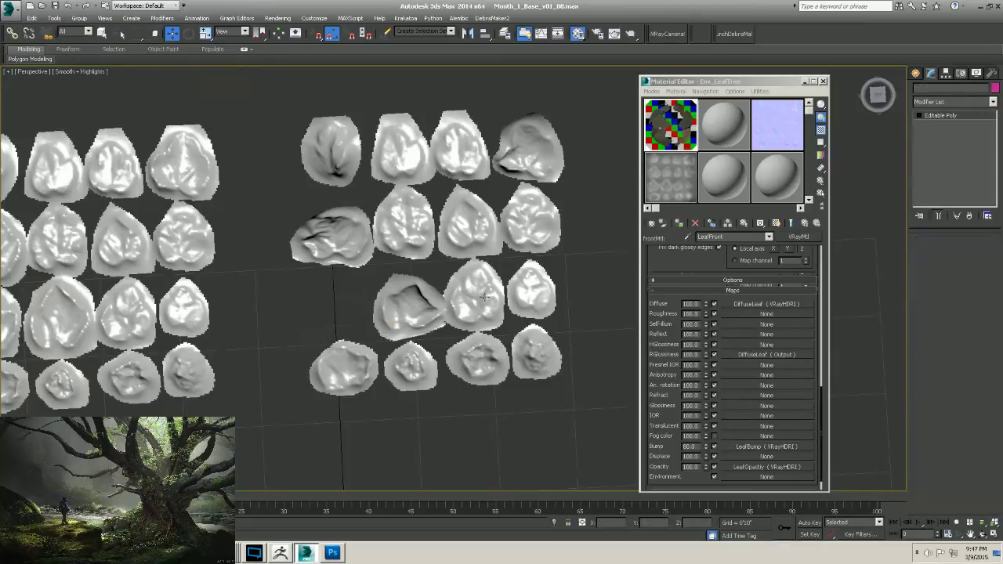
pyautogui.press('Delete')
pyautogui.click(533, 227)
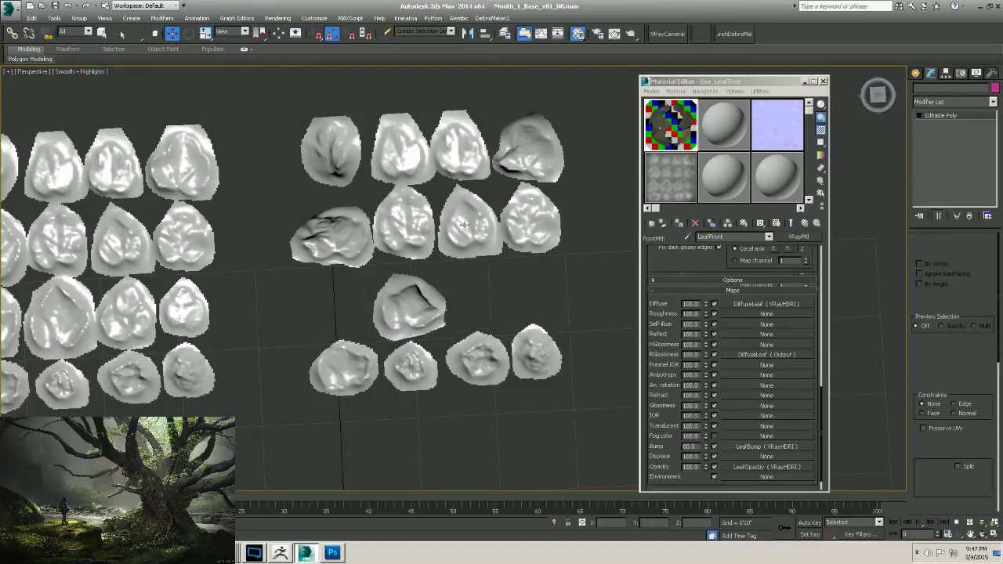
pyautogui.press('Delete')
pyautogui.click(464, 224)
pyautogui.press('Delete')
pyautogui.moveTo(453, 232); pyautogui.dragTo(424, 127)
pyautogui.press('Delete')
pyautogui.moveTo(461, 276); pyautogui.dragTo(456, 228, button='middle')
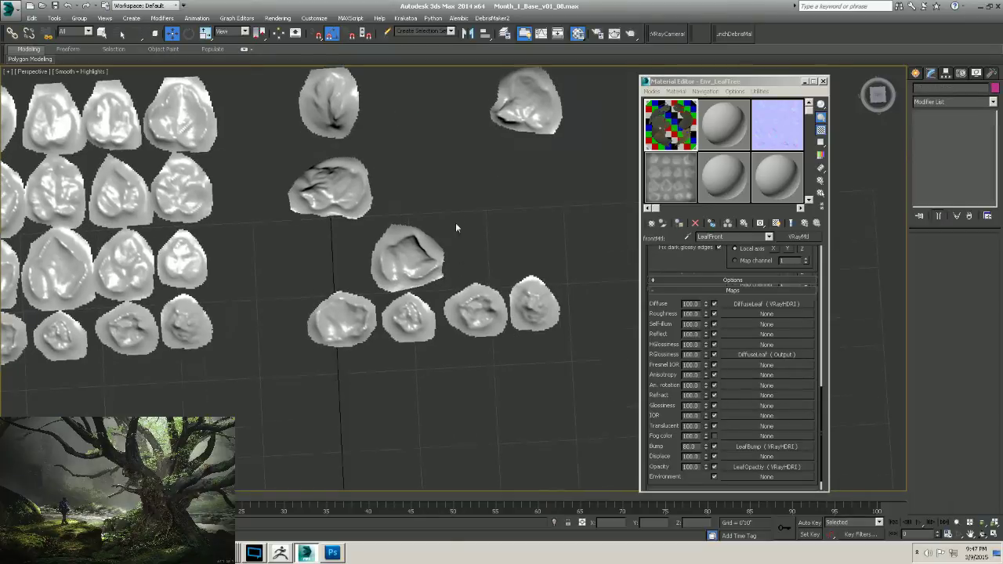
# Try copying the Bend modifier from the second-row leaf onto the first bottom-row leaf, and undo the paste.
pyautogui.click(354, 310)
pyautogui.keyDown('alt'); pyautogui.moveTo(354, 310); pyautogui.dragTo(362, 272, button='middle'); pyautogui.keyUp('alt')
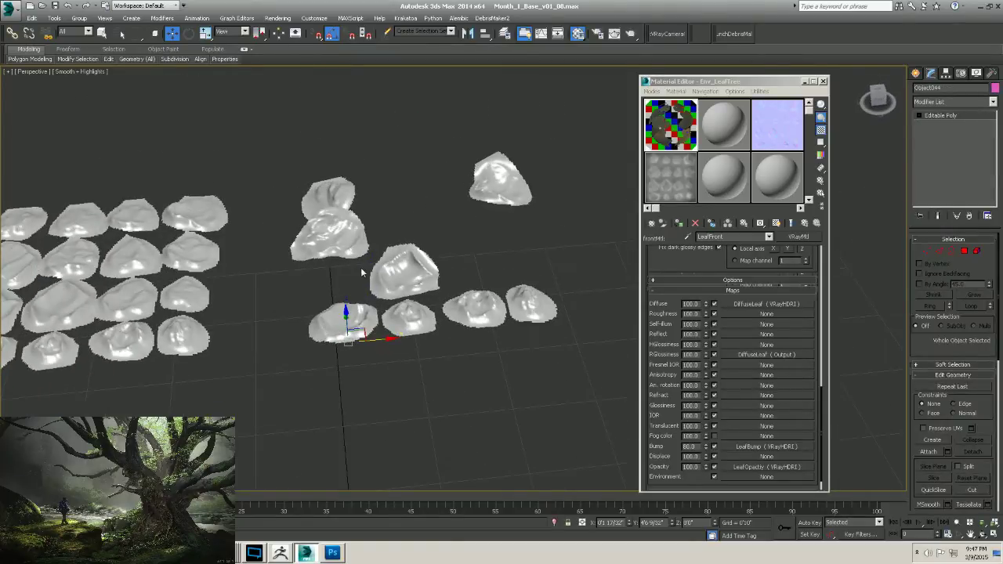
pyautogui.click(353, 253)
pyautogui.rightClick(938, 114)
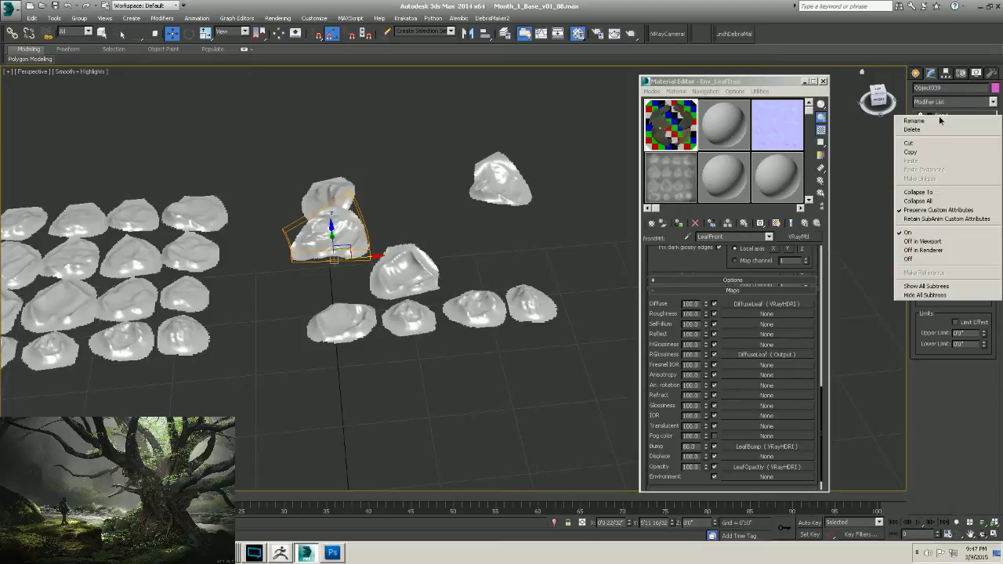
pyautogui.click(912, 153)
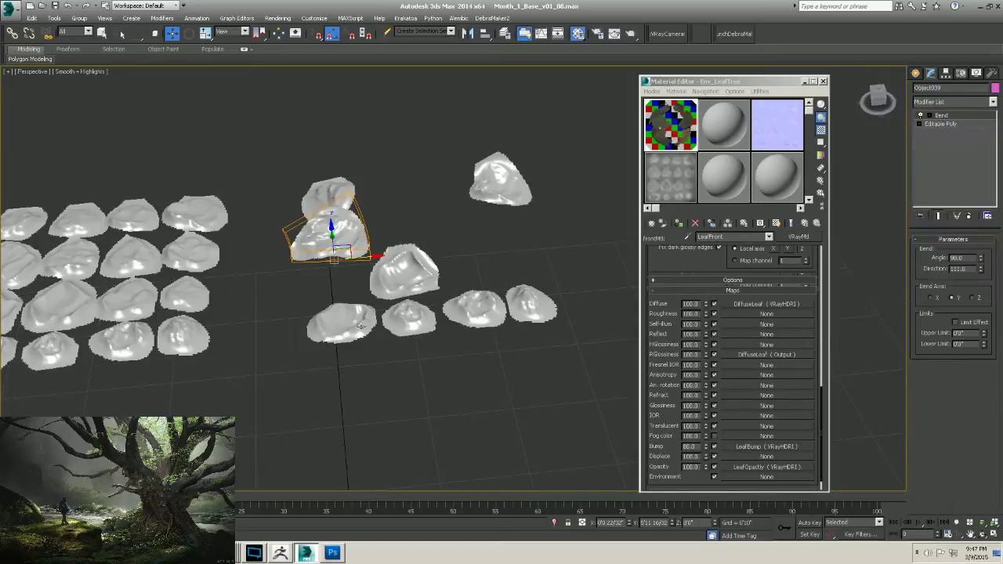
pyautogui.click(360, 326)
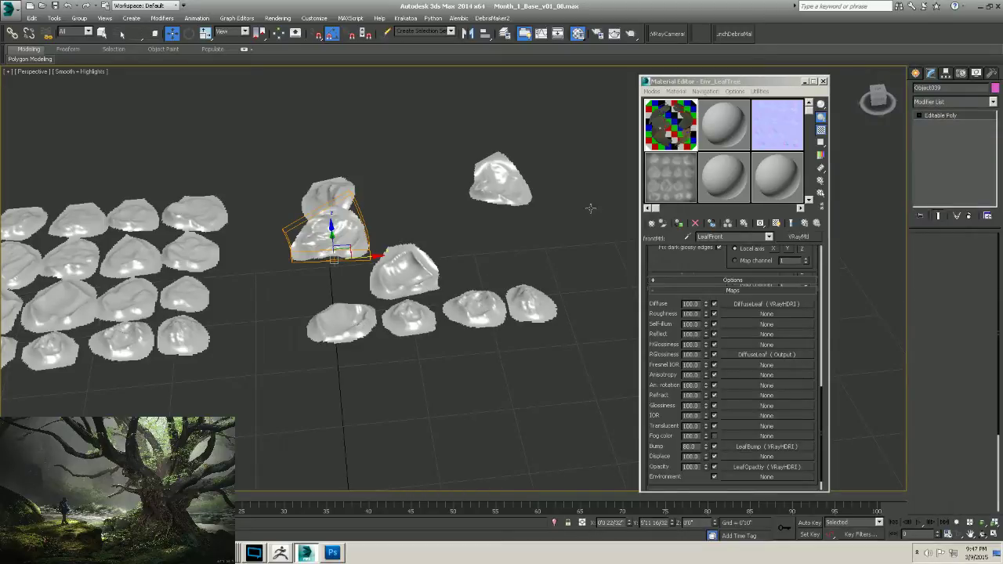
pyautogui.rightClick(939, 119)
pyautogui.click(925, 119)
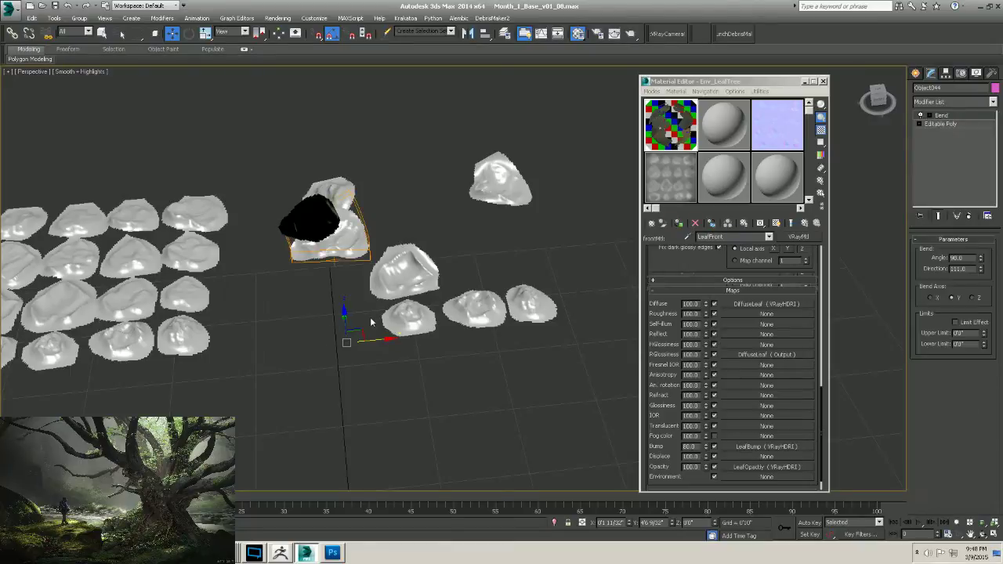
pyautogui.keyDown('alt'); pyautogui.moveTo(371, 322); pyautogui.dragTo(437, 299, button='middle'); pyautogui.keyUp('alt')
pyautogui.hotkey('ctrl', 'z')
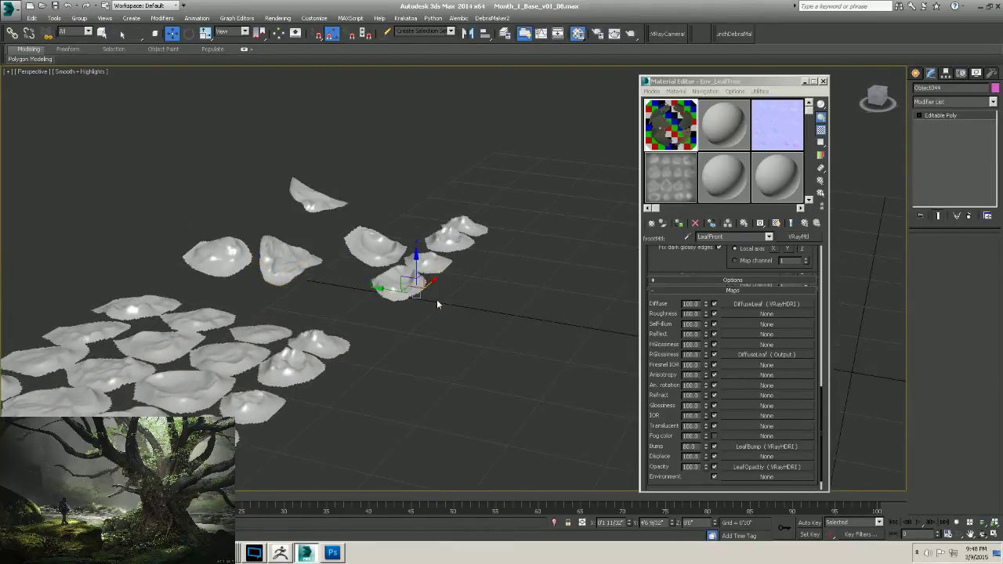
# Add a new Bend modifier to the first bottom-row leaf with an angle of 54 and direction 78 on the Z axis.
pyautogui.click(991, 102)
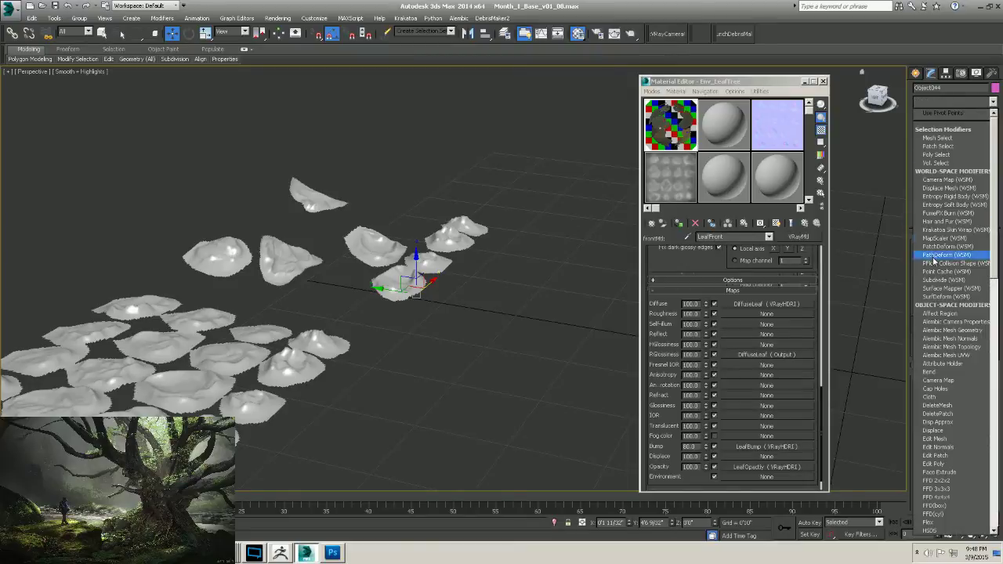
pyautogui.click(933, 373)
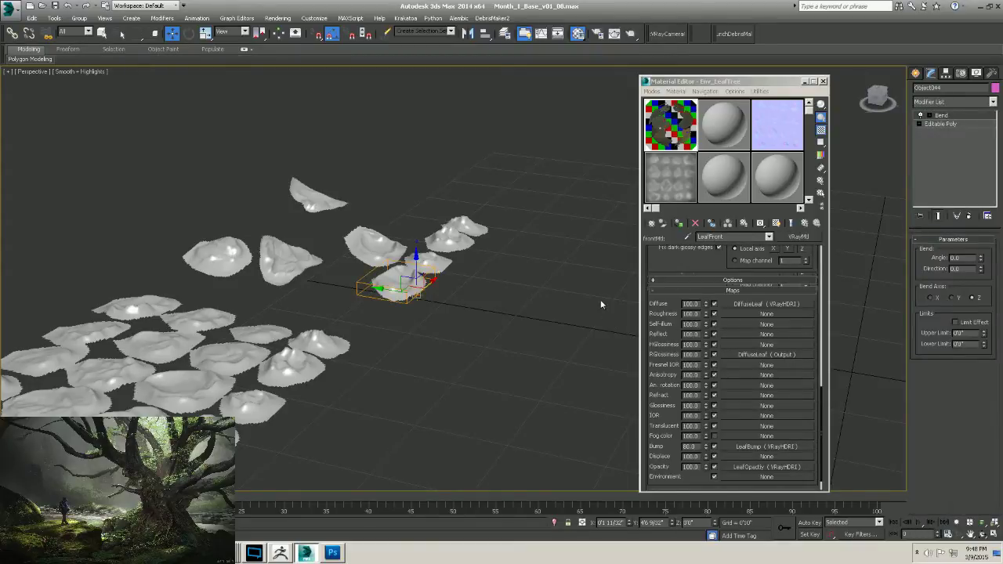
pyautogui.keyDown('alt'); pyautogui.moveTo(422, 320); pyautogui.dragTo(380, 340, button='middle'); pyautogui.keyUp('alt')
pyautogui.scroll(5, 381, 340)
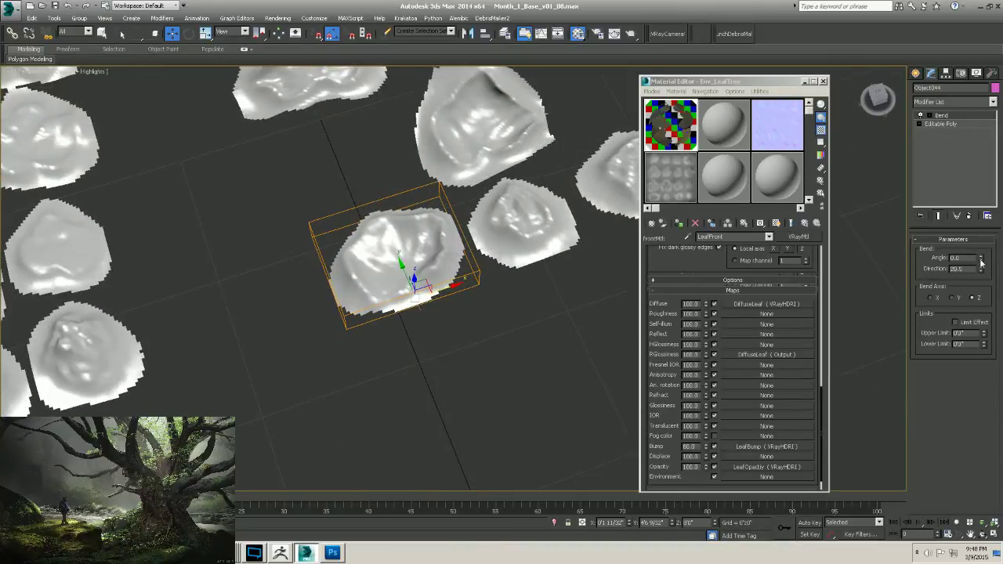
pyautogui.moveTo(981, 259); pyautogui.dragTo(981, 228)
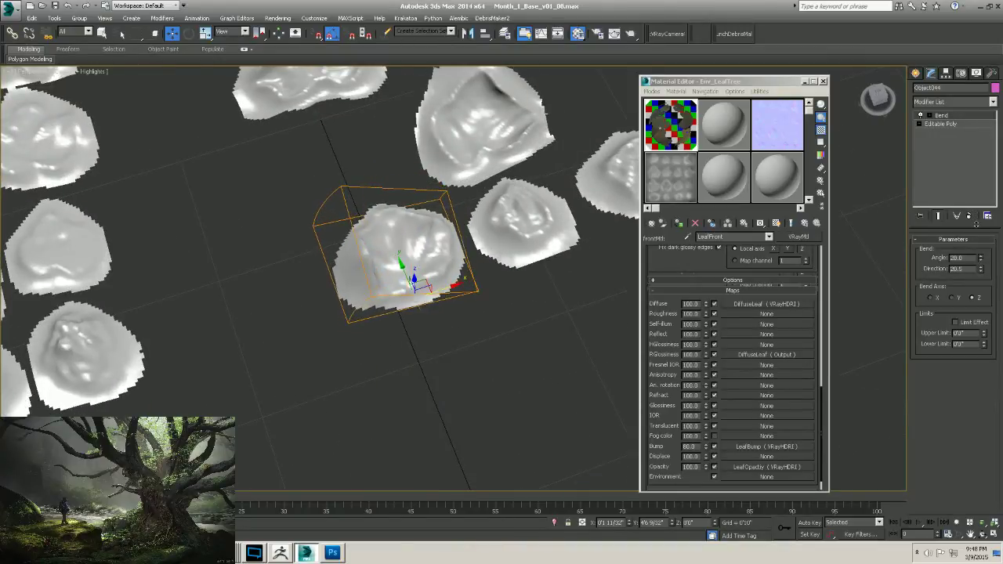
pyautogui.moveTo(981, 269); pyautogui.dragTo(977, 229)
# Activate the Bend modifier's Center sub-object and move it along the Y axis toward the middle of the leaf.
pyautogui.click(929, 116)
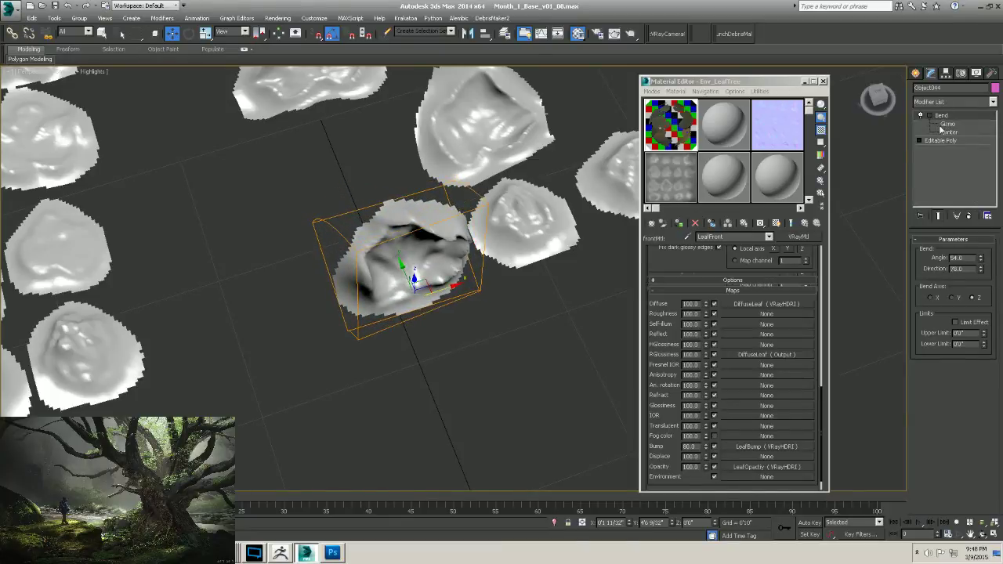
pyautogui.click(944, 124)
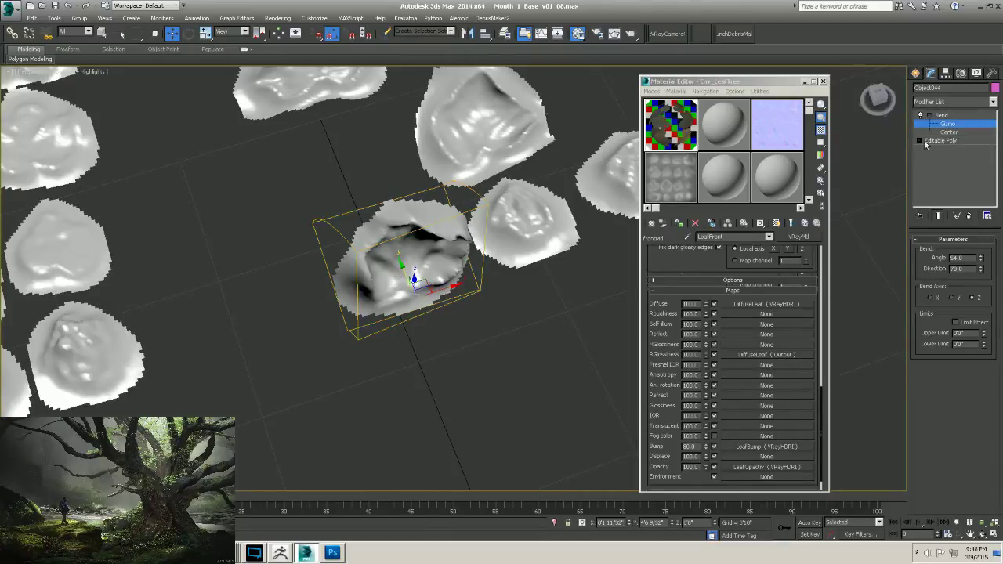
pyautogui.click(949, 131)
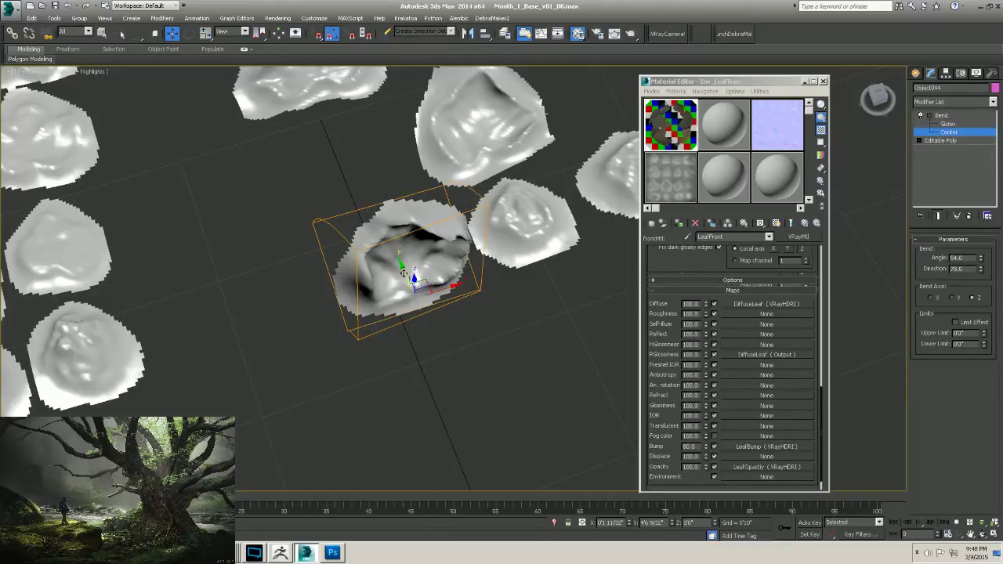
pyautogui.moveTo(404, 273); pyautogui.dragTo(403, 284)
pyautogui.keyDown('alt'); pyautogui.moveTo(404, 284); pyautogui.dragTo(403, 279, button='middle'); pyautogui.keyUp('alt')
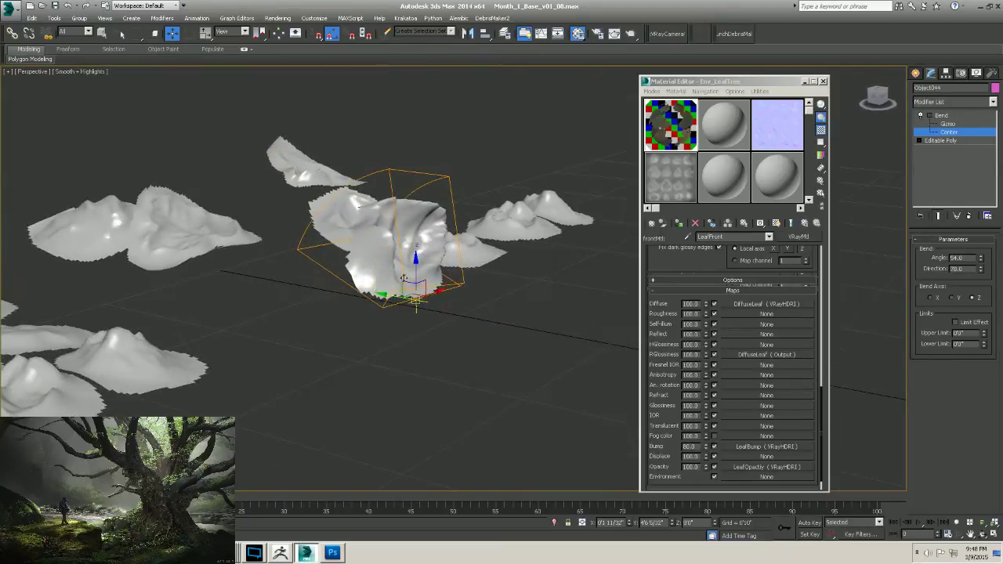
pyautogui.moveTo(387, 293); pyautogui.dragTo(347, 291)
pyautogui.keyDown('alt'); pyautogui.moveTo(347, 292); pyautogui.dragTo(434, 297, button='middle'); pyautogui.keyUp('alt')
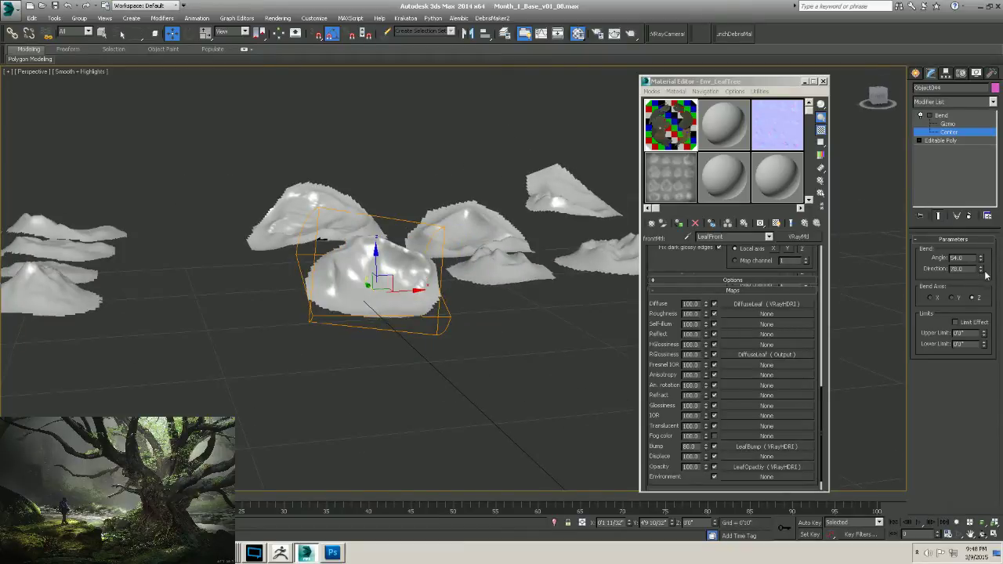
# Set the first bottom-row leaf's Bend to angle 66.5, direction 85 and the Y axis, and leave the Center sub-object.
pyautogui.moveTo(980, 270); pyautogui.dragTo(960, 301)
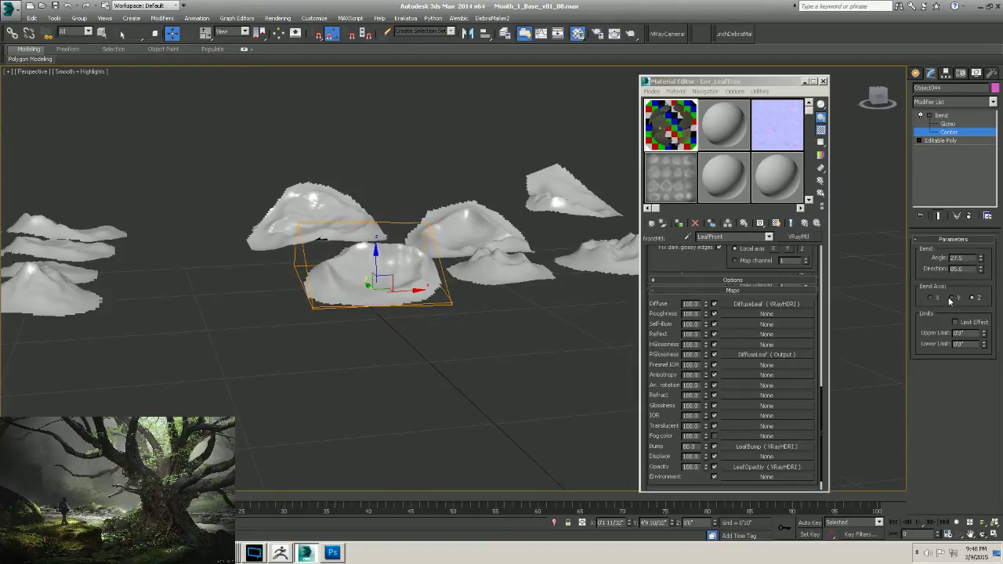
pyautogui.click(951, 298)
pyautogui.keyDown('alt'); pyautogui.moveTo(450, 286); pyautogui.dragTo(466, 290, button='middle'); pyautogui.keyUp('alt')
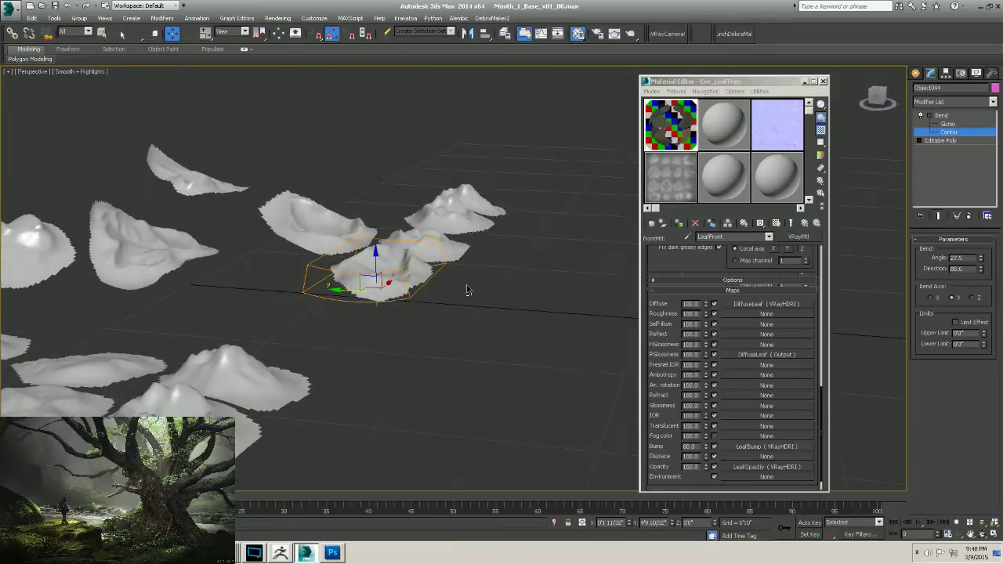
pyautogui.moveTo(981, 260); pyautogui.dragTo(981, 218)
pyautogui.keyDown('alt'); pyautogui.moveTo(458, 273); pyautogui.dragTo(463, 295, button='middle'); pyautogui.keyUp('alt')
pyautogui.scroll(5, 416, 352)
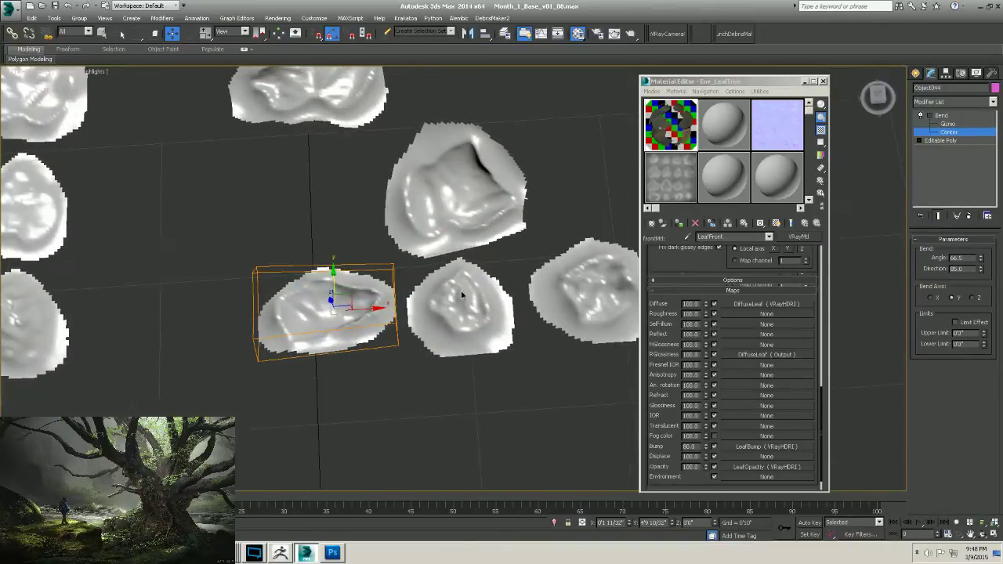
pyautogui.click(921, 115)
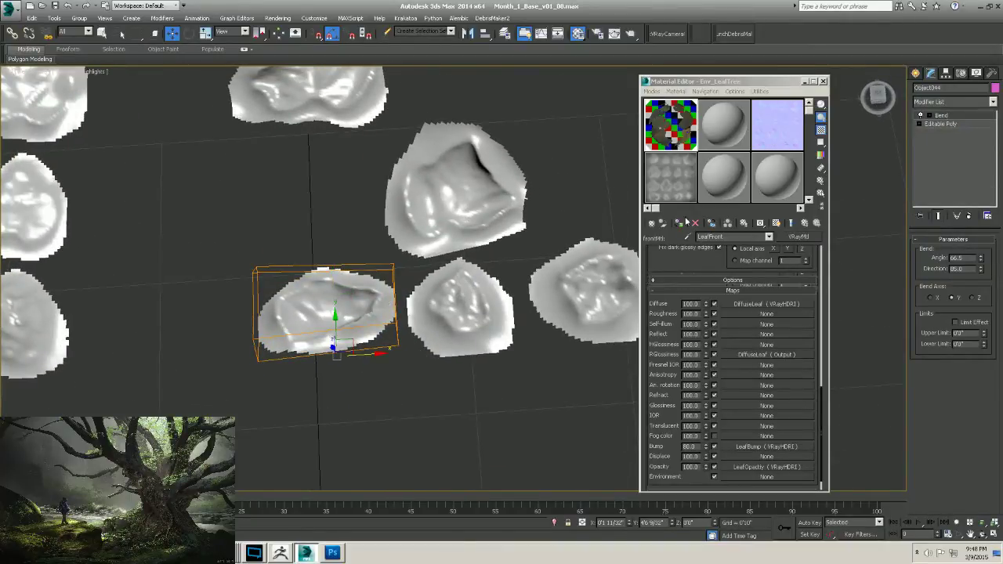
# Delete the three remaining unbent leaves from the bottom row of the copied set.
pyautogui.scroll(-3, 313, 298)
pyautogui.scroll(-2, 389, 313)
pyautogui.click(375, 326)
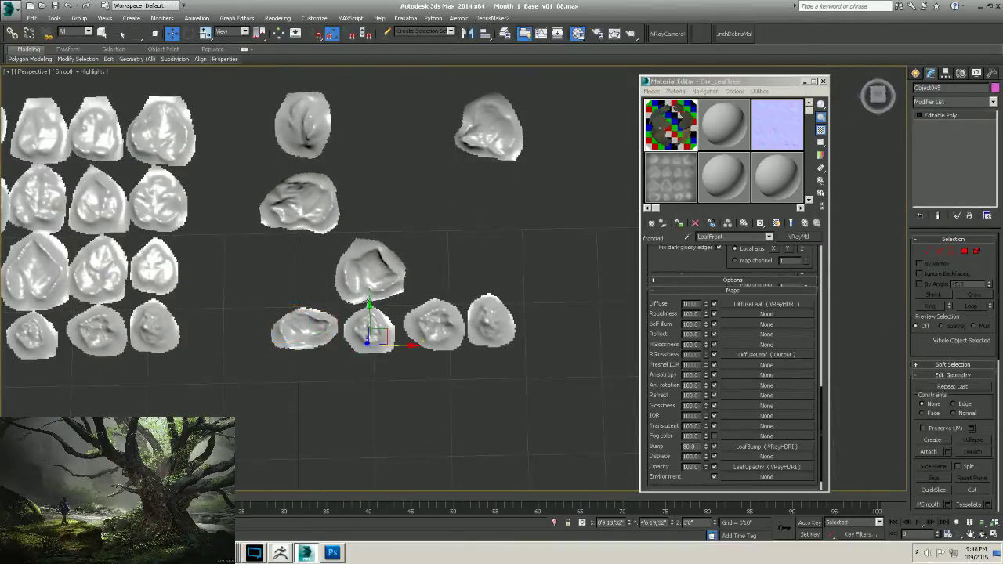
pyautogui.press('Delete')
pyautogui.click(435, 321)
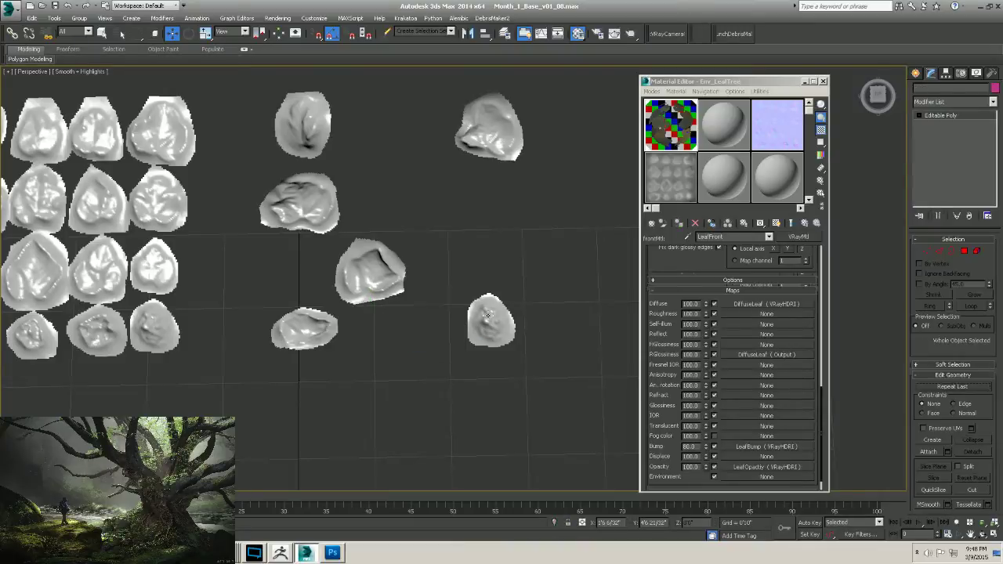
pyautogui.press('Delete')
# Bring the layer manager into view and select the GrowFX tree object between the rocks.
pyautogui.scroll(-4, 470, 351)
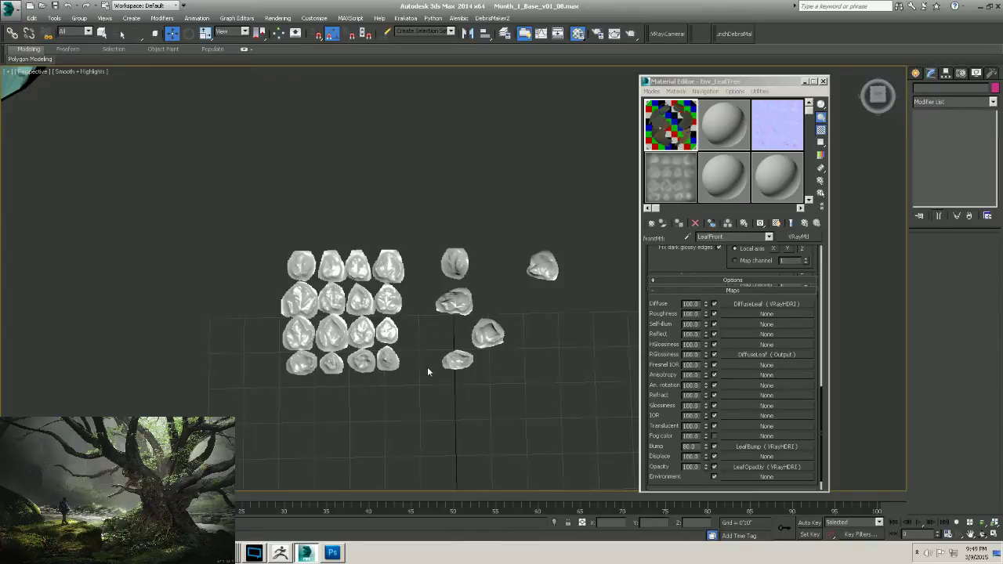
pyautogui.keyDown('alt'); pyautogui.moveTo(427, 366); pyautogui.dragTo(558, 284, button='middle'); pyautogui.keyUp('alt')
pyautogui.moveTo(1002, 58); pyautogui.dragTo(625, 58)
pyautogui.scroll(-5, 352, 321)
pyautogui.moveTo(384, 294); pyautogui.dragTo(297, 253, button='middle')
pyautogui.scroll(5, 316, 274)
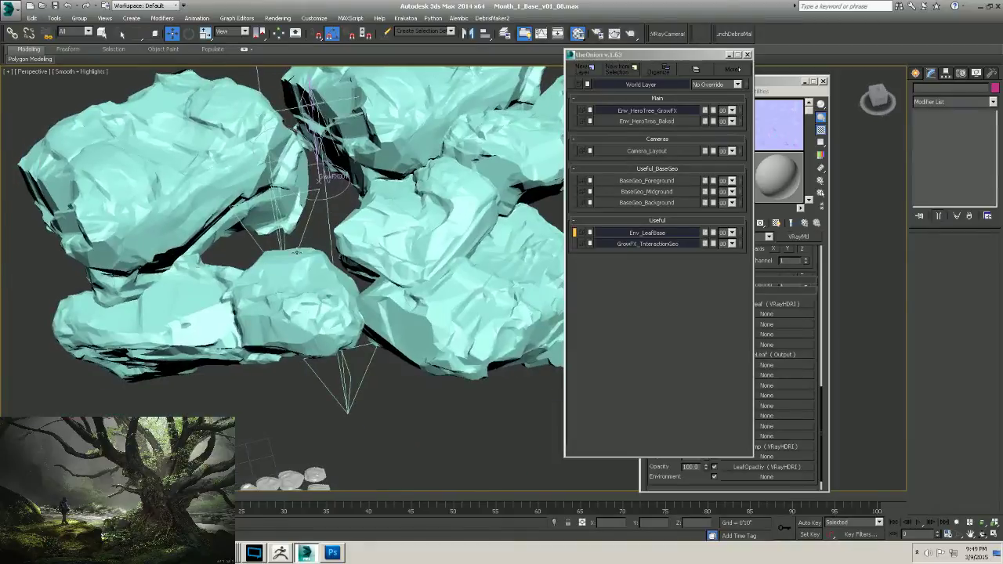
pyautogui.click(337, 205)
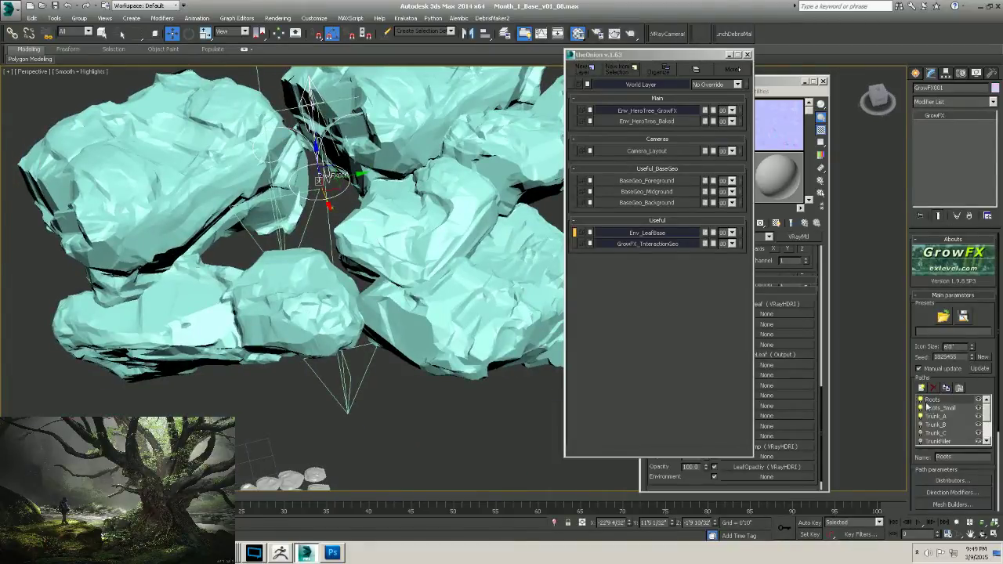
# Switch the GrowFX viewport display from meshes to lines and turn off manual update.
pyautogui.scroll(-5, 972, 381)
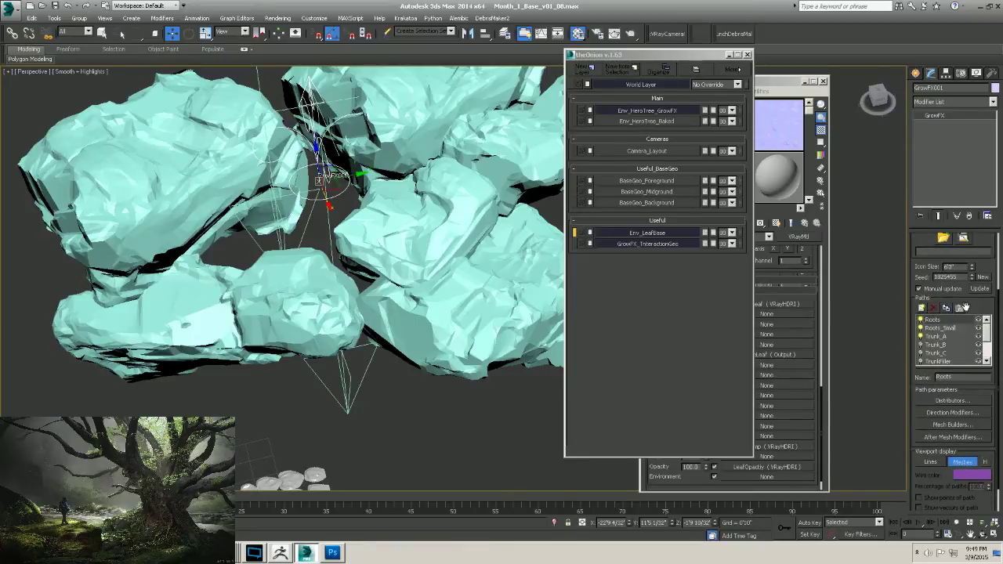
pyautogui.press('z')
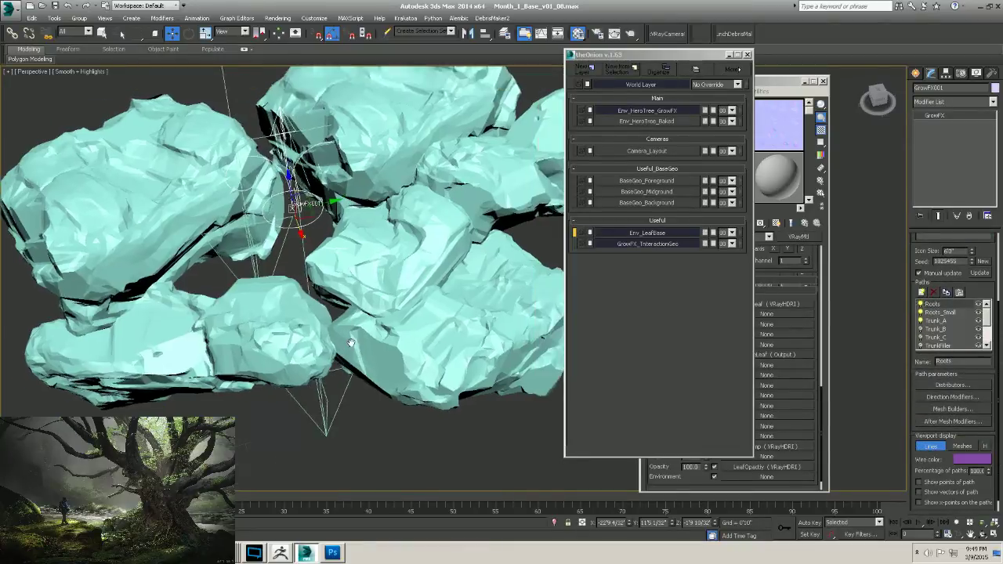
pyautogui.click(920, 274)
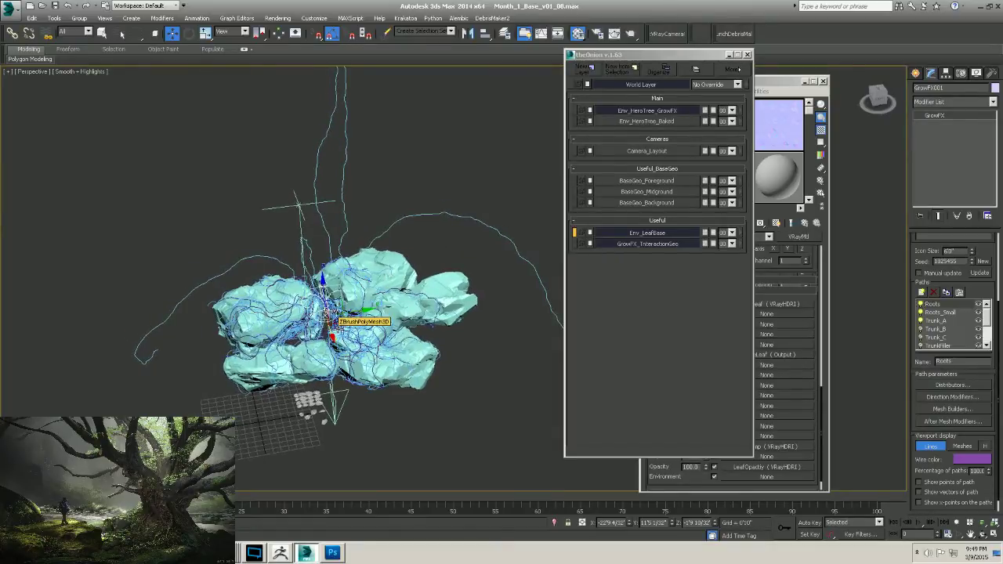
pyautogui.keyDown('alt'); pyautogui.moveTo(336, 315); pyautogui.dragTo(329, 253, button='middle'); pyautogui.keyUp('alt')
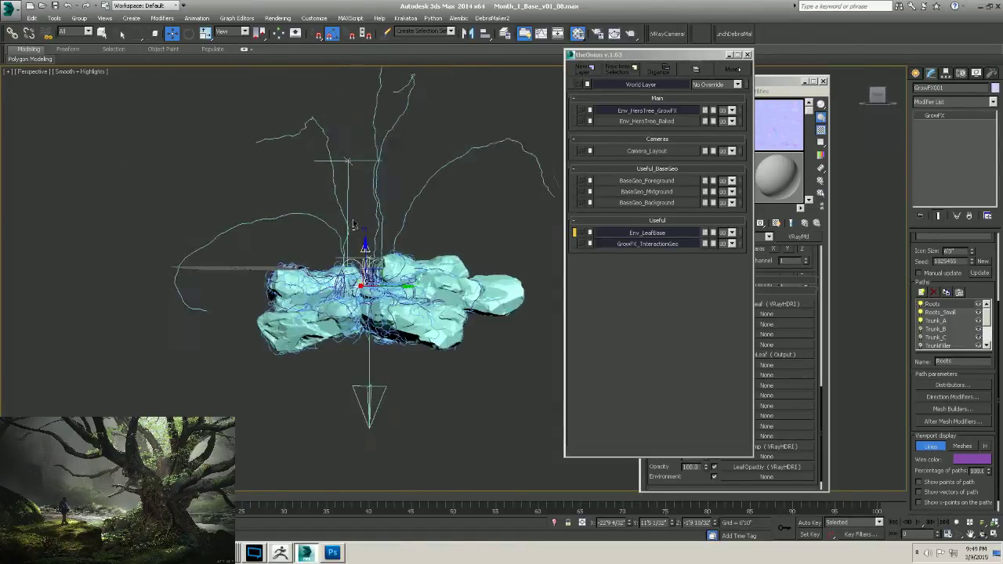
# Enable the Trunk_B, Trunk_C, TrunkFiller and Branches_01_A, B and C paths, with manual update turned back on.
pyautogui.click(934, 329)
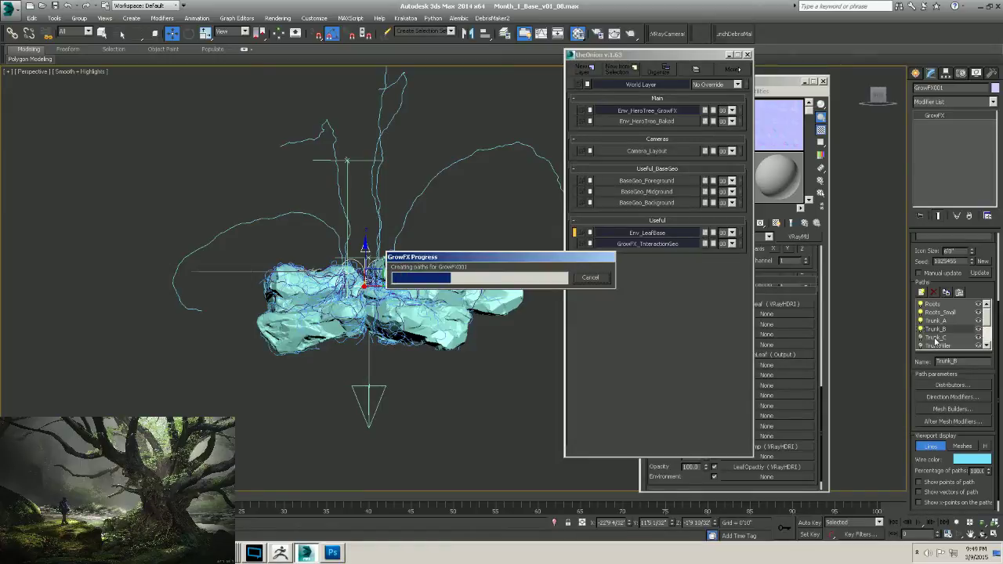
pyautogui.click(934, 337)
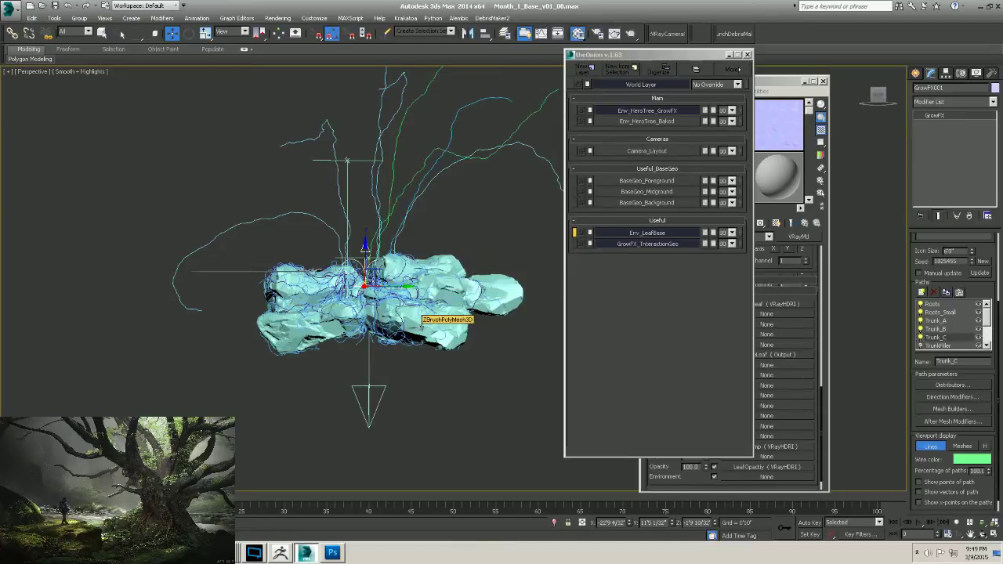
pyautogui.keyDown('alt'); pyautogui.moveTo(427, 329); pyautogui.dragTo(441, 356, button='middle'); pyautogui.keyUp('alt')
pyautogui.moveTo(986, 320); pyautogui.dragTo(987, 340)
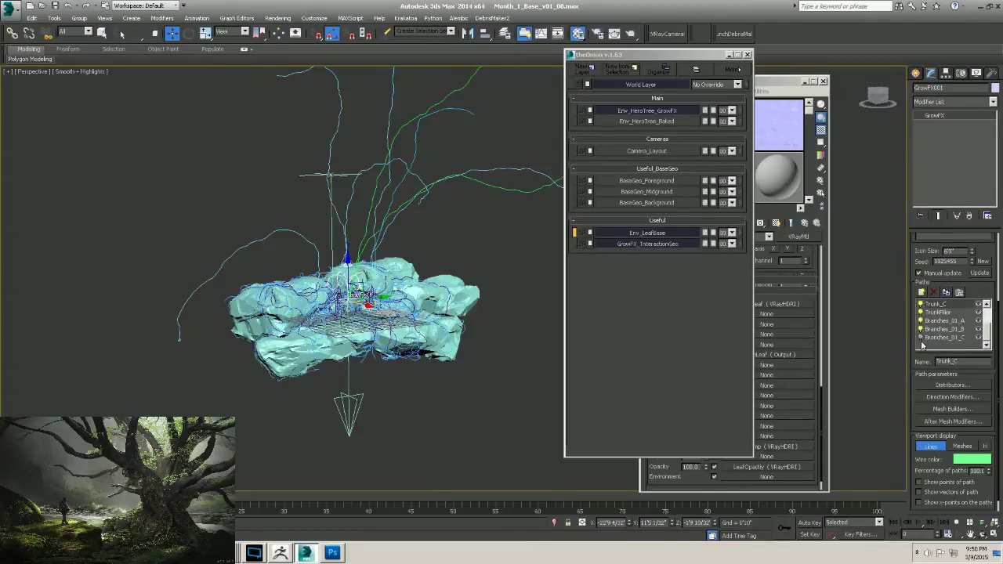
pyautogui.click(924, 338)
pyautogui.click(980, 273)
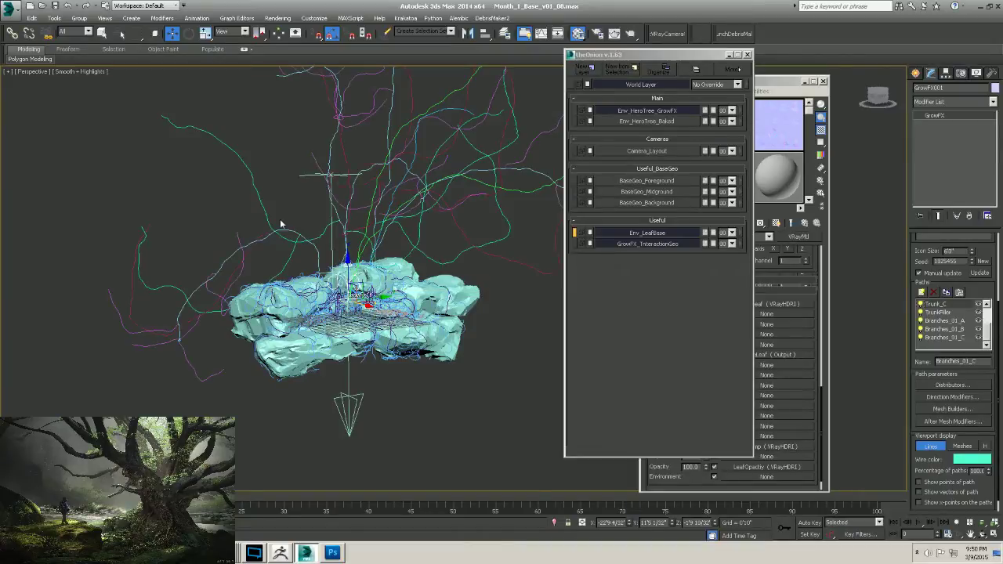
# Examine the tree's trunk and branch paths and the roots over the rocks from several angles and distances.
pyautogui.keyDown('alt'); pyautogui.moveTo(353, 302); pyautogui.dragTo(273, 280, button='middle'); pyautogui.keyUp('alt')
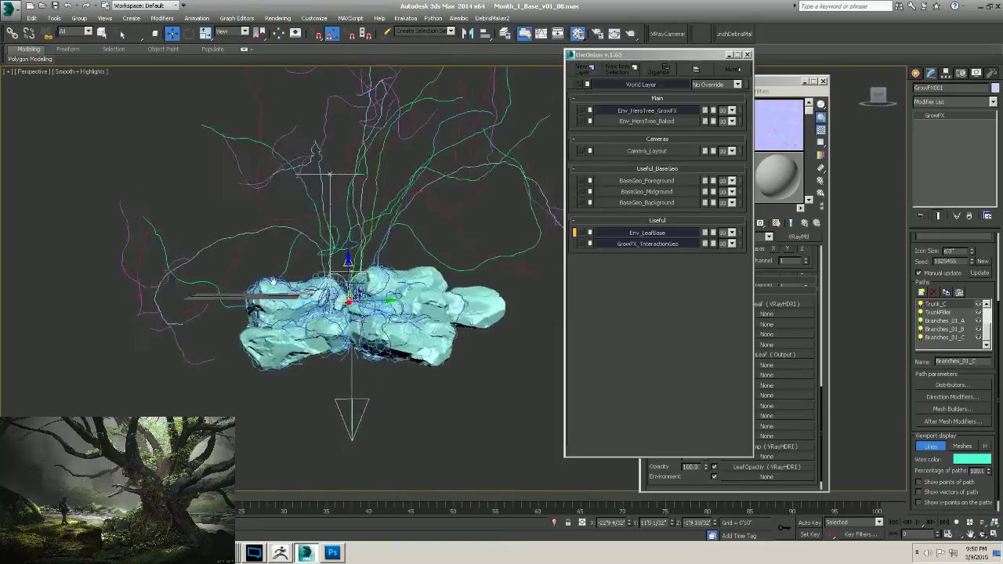
pyautogui.scroll(4, 274, 280)
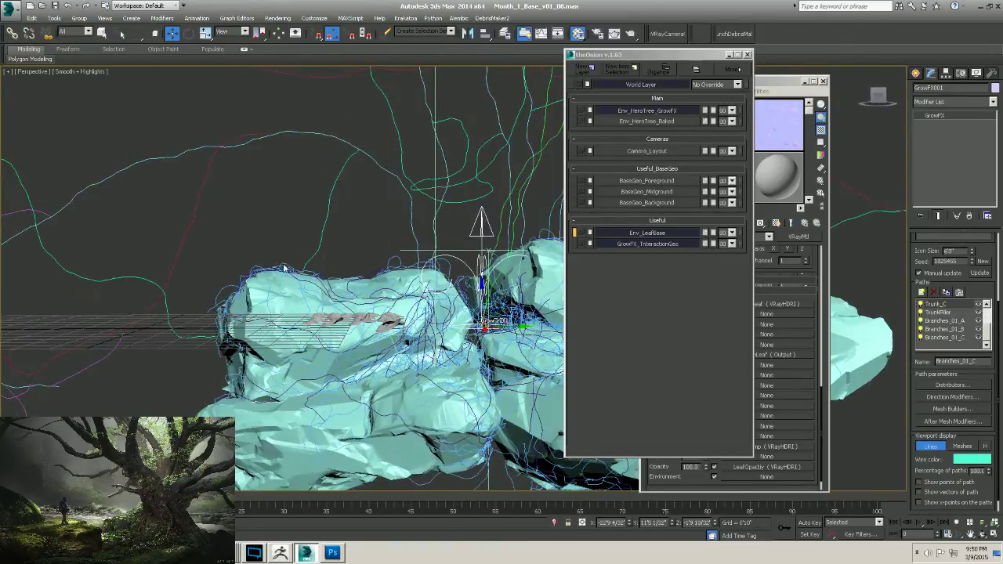
pyautogui.keyDown('alt'); pyautogui.moveTo(274, 280); pyautogui.dragTo(364, 243, button='middle'); pyautogui.keyUp('alt')
pyautogui.scroll(-3, 332, 225)
pyautogui.scroll(-3, 369, 228)
pyautogui.moveTo(363, 243)
pyautogui.keyDown('alt'); pyautogui.mouseDown(button='middle')
pyautogui.moveTo(411, 240)
pyautogui.moveTo(383, 248)
pyautogui.mouseUp(button='middle'); pyautogui.keyUp('alt')
pyautogui.scroll(-4, 411, 239)
pyautogui.keyDown('alt'); pyautogui.moveTo(382, 248); pyautogui.dragTo(358, 231, button='middle'); pyautogui.keyUp('alt')
pyautogui.keyDown('alt'); pyautogui.moveTo(432, 221); pyautogui.dragTo(464, 214, button='middle'); pyautogui.keyUp('alt')
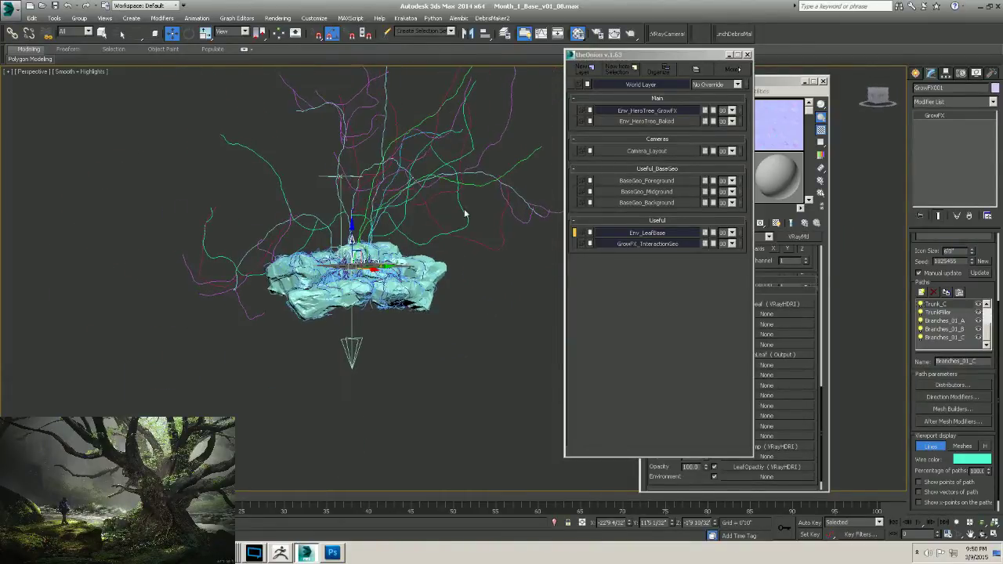
# Turn off the Roots_Small path while keeping Roots enabled, and update the GrowFX tree.
pyautogui.scroll(2, 986, 322)
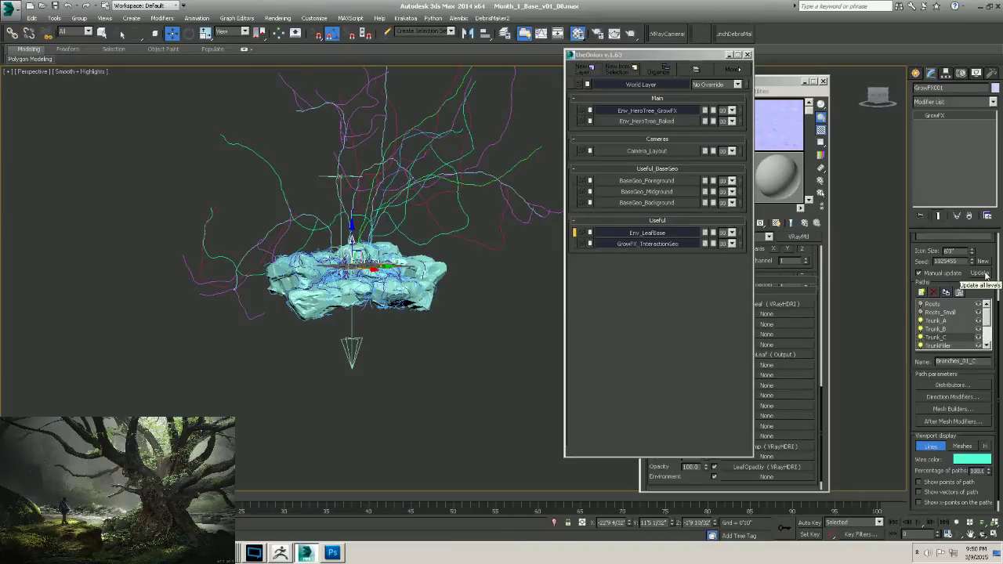
pyautogui.click(978, 303)
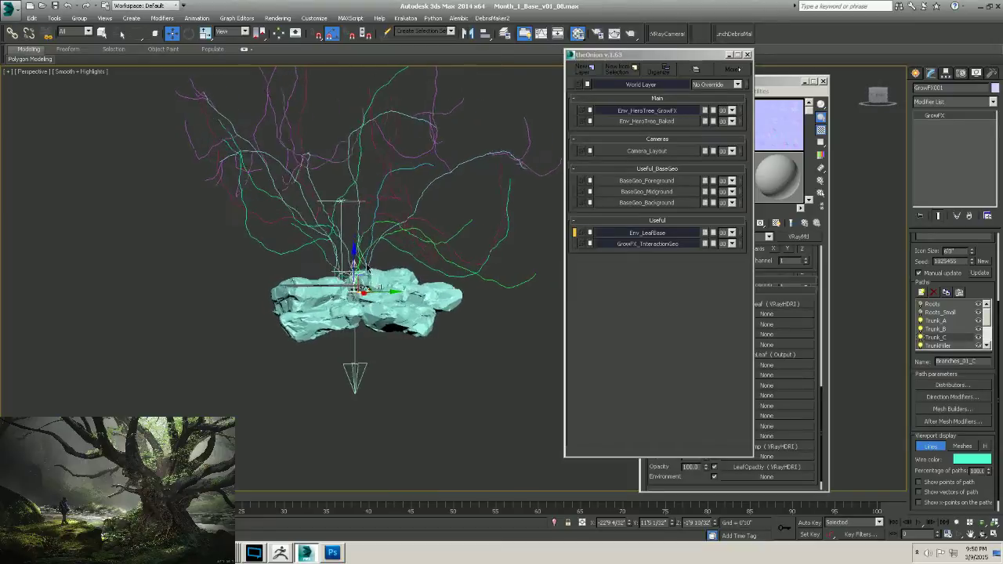
pyautogui.click(980, 275)
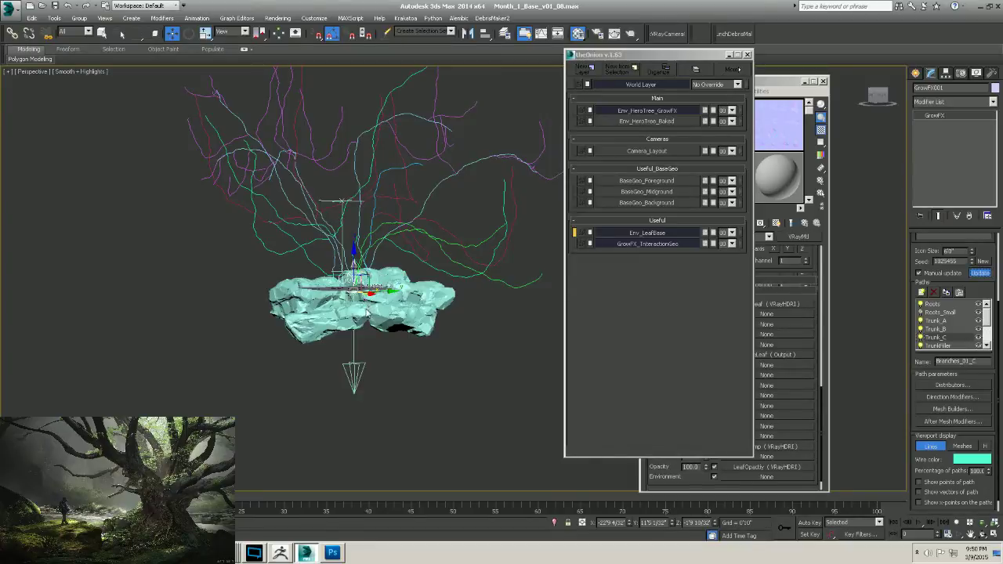
pyautogui.moveTo(384, 312)
pyautogui.keyDown('alt'); pyautogui.mouseDown(button='middle')
pyautogui.moveTo(345, 314)
pyautogui.moveTo(394, 313)
pyautogui.moveTo(333, 310)
pyautogui.moveTo(376, 305)
pyautogui.mouseUp(button='middle'); pyautogui.keyUp('alt')
pyautogui.scroll(3, 366, 305)
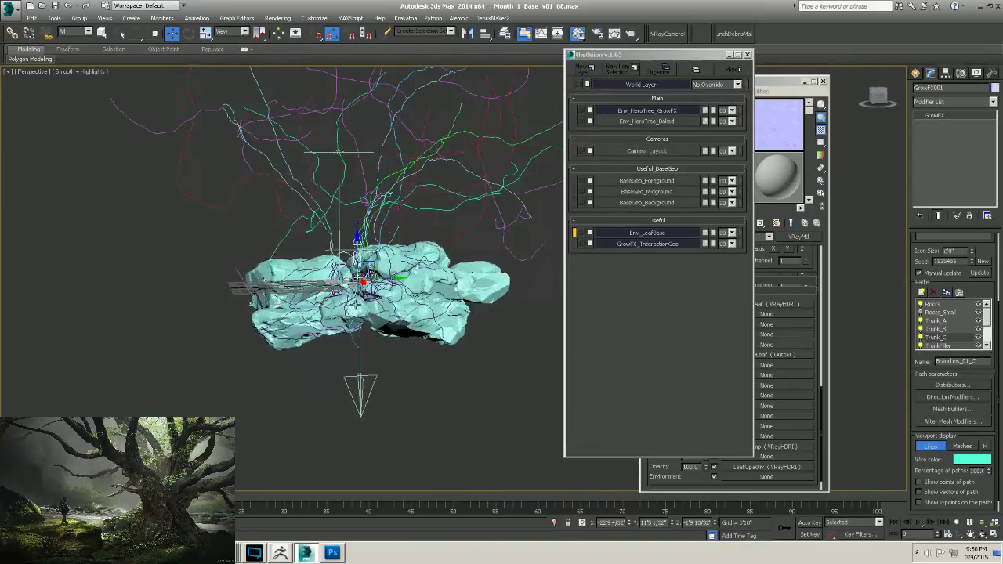
pyautogui.keyDown('alt'); pyautogui.moveTo(404, 345); pyautogui.dragTo(393, 379, button='middle'); pyautogui.keyUp('alt')
# Select the Roots path and examine the whole tree's path layout and the rest of the path list.
pyautogui.click(933, 304)
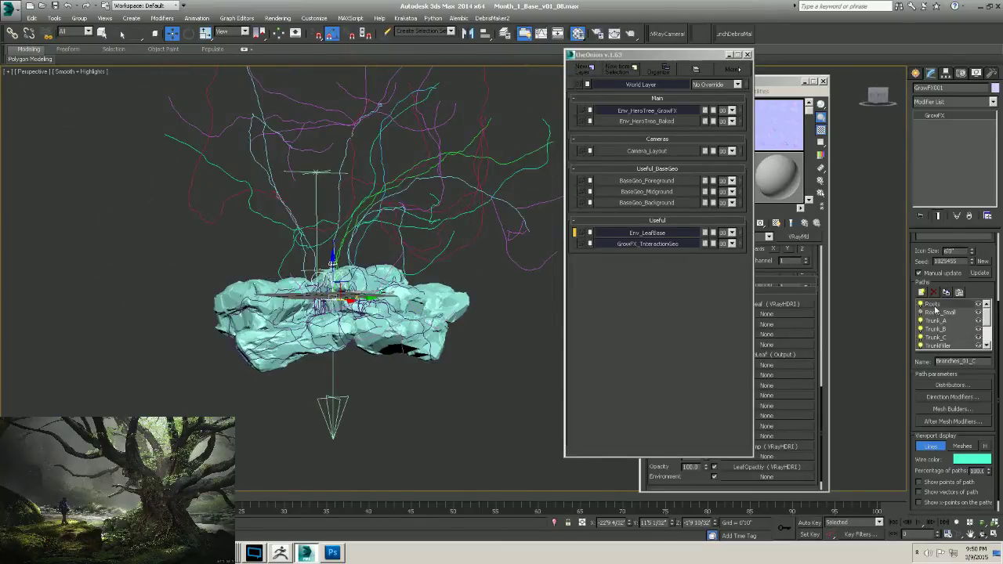
pyautogui.keyDown('alt'); pyautogui.moveTo(408, 321); pyautogui.dragTo(434, 325, button='middle'); pyautogui.keyUp('alt')
pyautogui.keyDown('alt'); pyautogui.moveTo(354, 288); pyautogui.dragTo(332, 297, button='middle'); pyautogui.keyUp('alt')
pyautogui.keyDown('alt'); pyautogui.moveTo(340, 296); pyautogui.dragTo(311, 296, button='middle'); pyautogui.keyUp('alt')
pyautogui.scroll(-2, 986, 320)
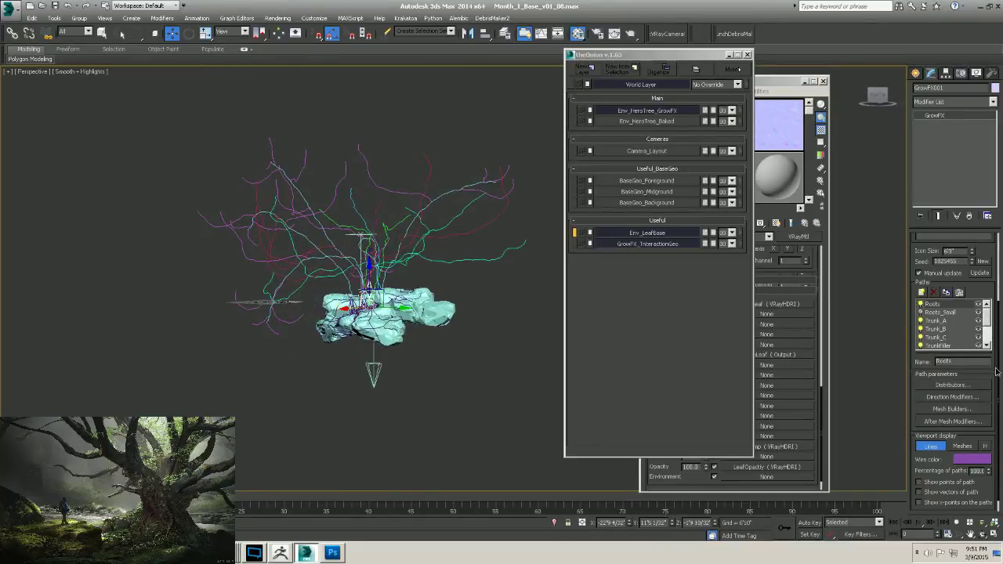
pyautogui.scroll(-2, 988, 330)
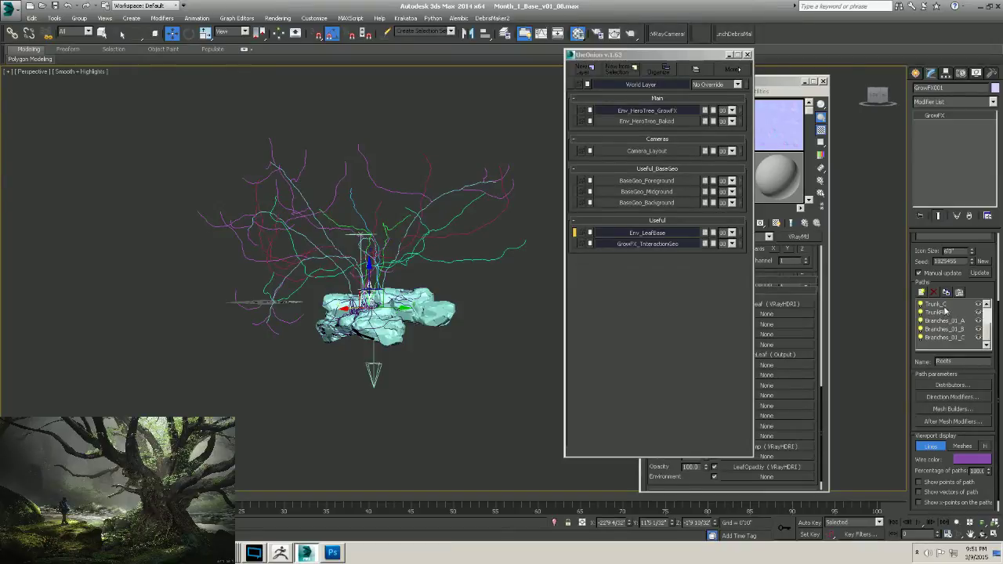
pyautogui.moveTo(416, 296); pyautogui.dragTo(469, 313, button='middle')
# Show the camera and perspective viewports together, moving the layer manager aside and closing the Material Editor.
pyautogui.hotkey('alt', 'w')
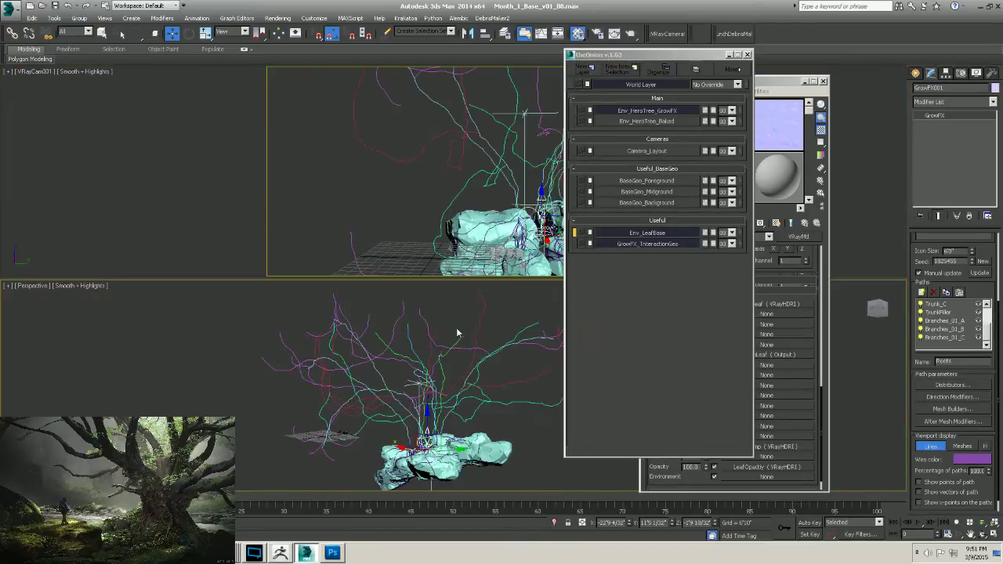
pyautogui.moveTo(679, 55); pyautogui.dragTo(1002, 53)
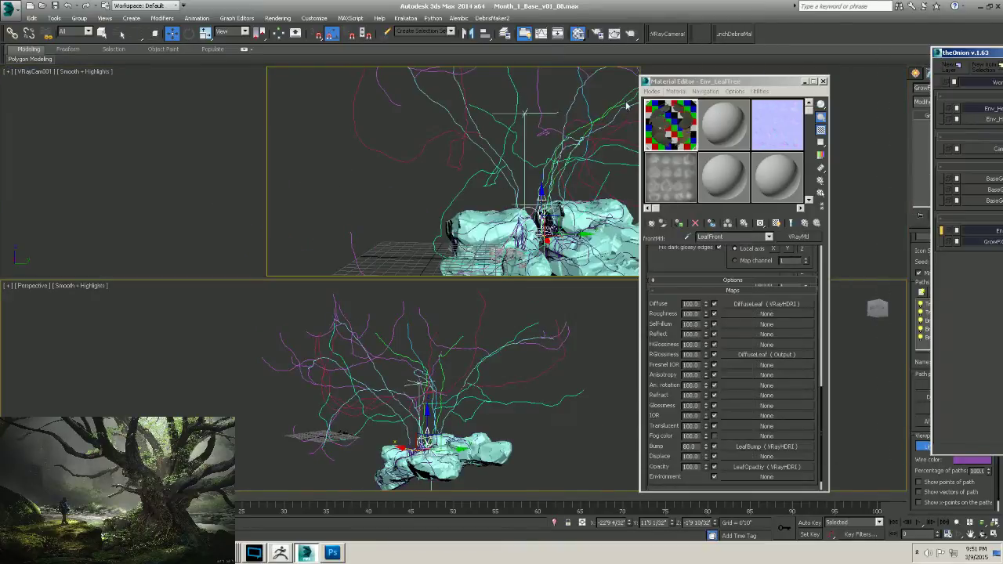
pyautogui.click(680, 80)
pyautogui.press('m')
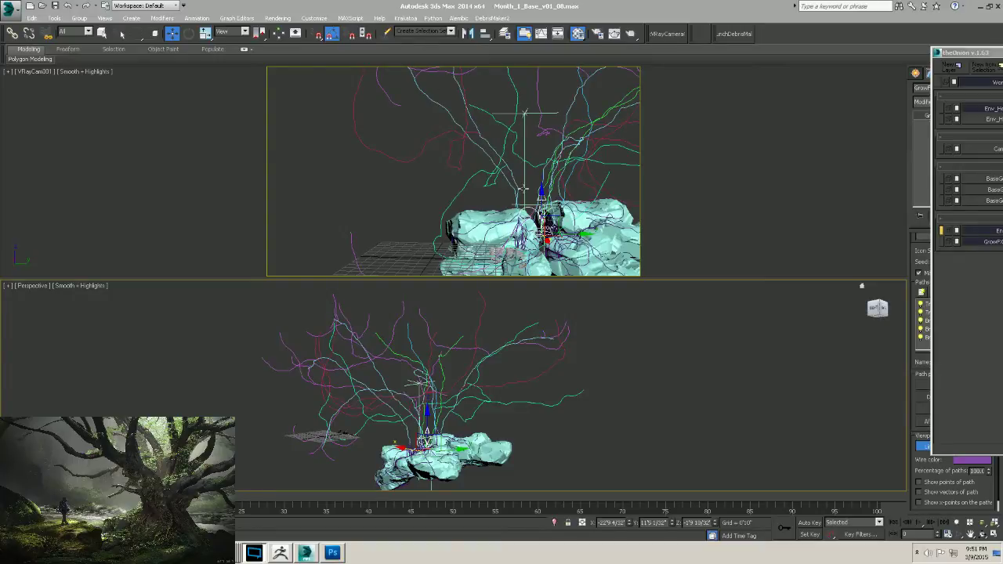
pyautogui.click(995, 47)
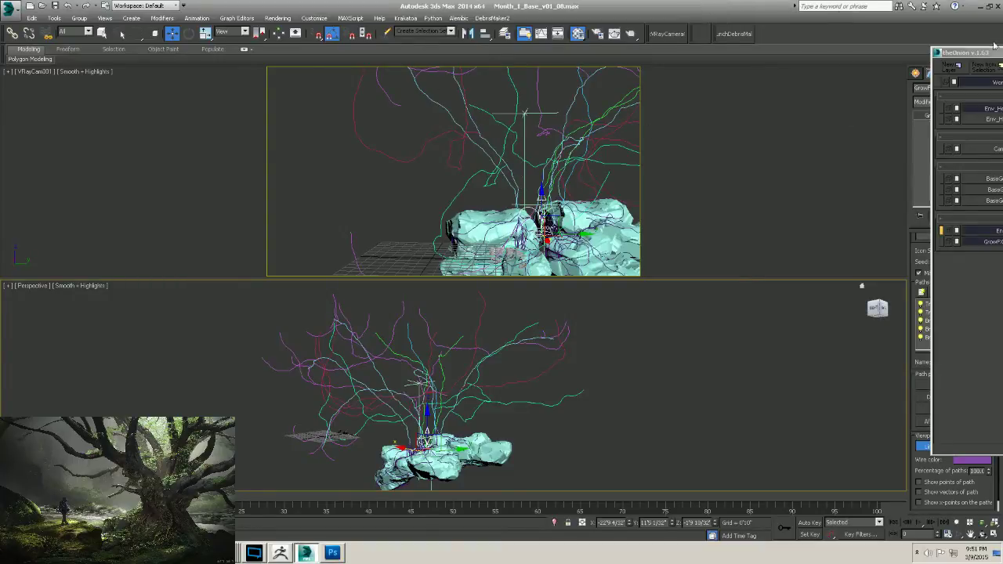
pyautogui.click(984, 342)
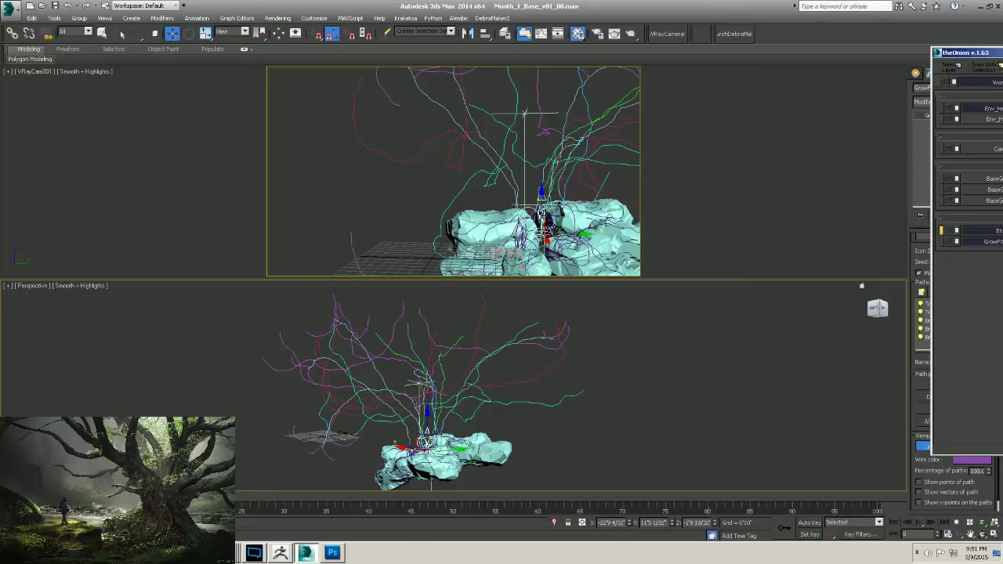
# Open the Distributors and Direction Modifiers settings of the Roots path and arrange their windows around the viewports.
pyautogui.click(948, 386)
pyautogui.click(950, 397)
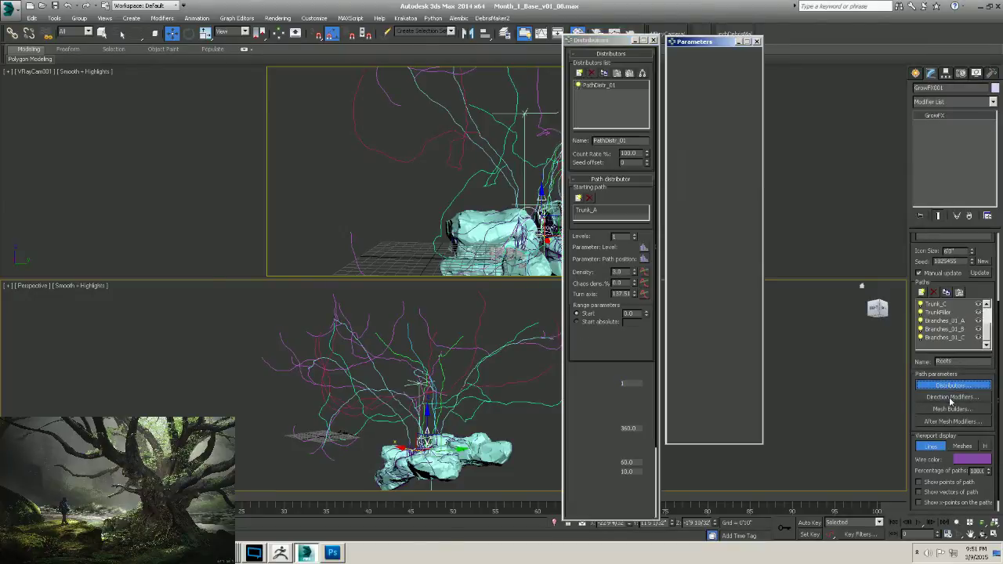
pyautogui.moveTo(618, 47); pyautogui.dragTo(80, 58)
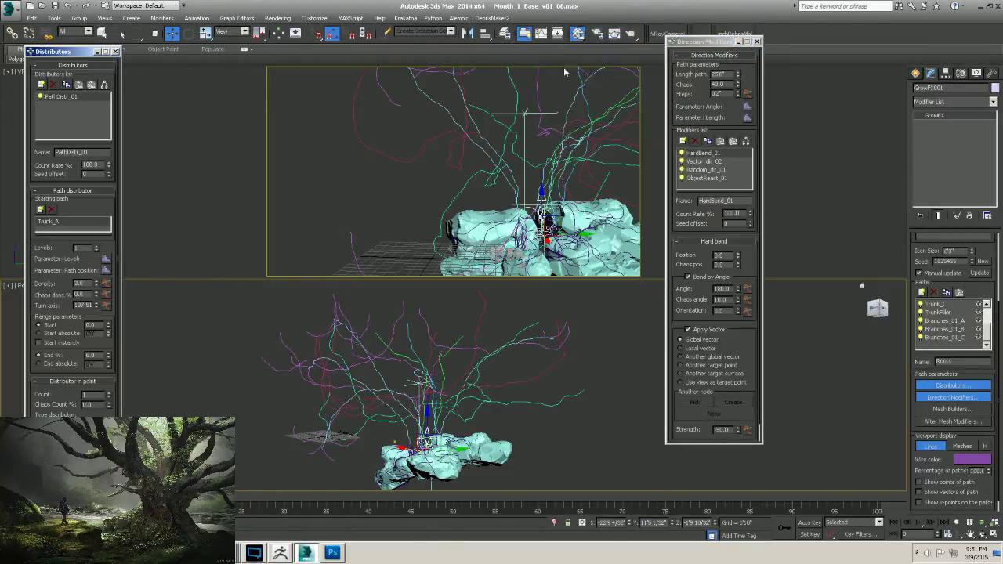
pyautogui.moveTo(703, 45); pyautogui.dragTo(697, 80)
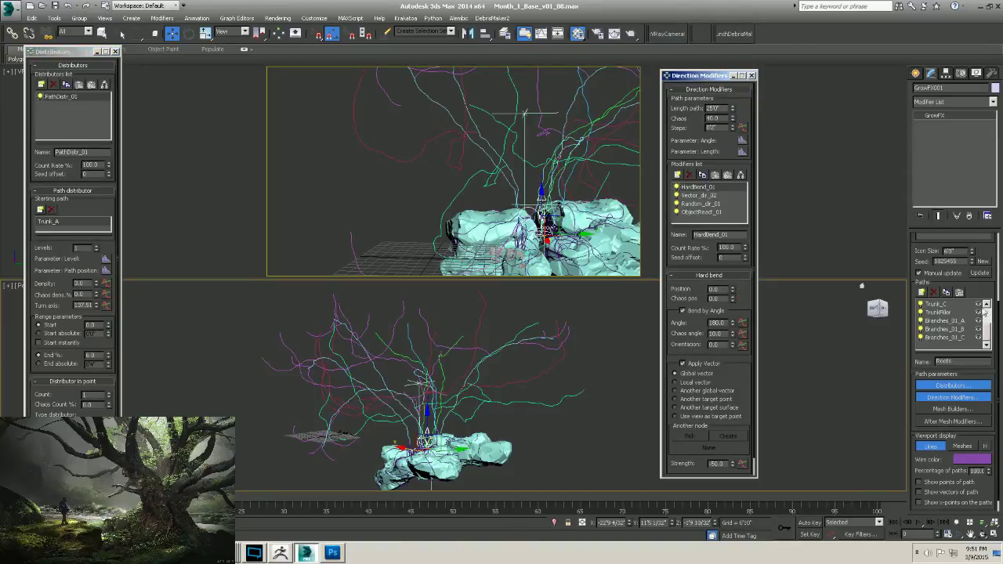
# Turn off the Branches_01_A, Branches_01_B and Branches_01_C paths and disable manual updating of the tree.
pyautogui.click(989, 319)
pyautogui.scroll(-3, 991, 318)
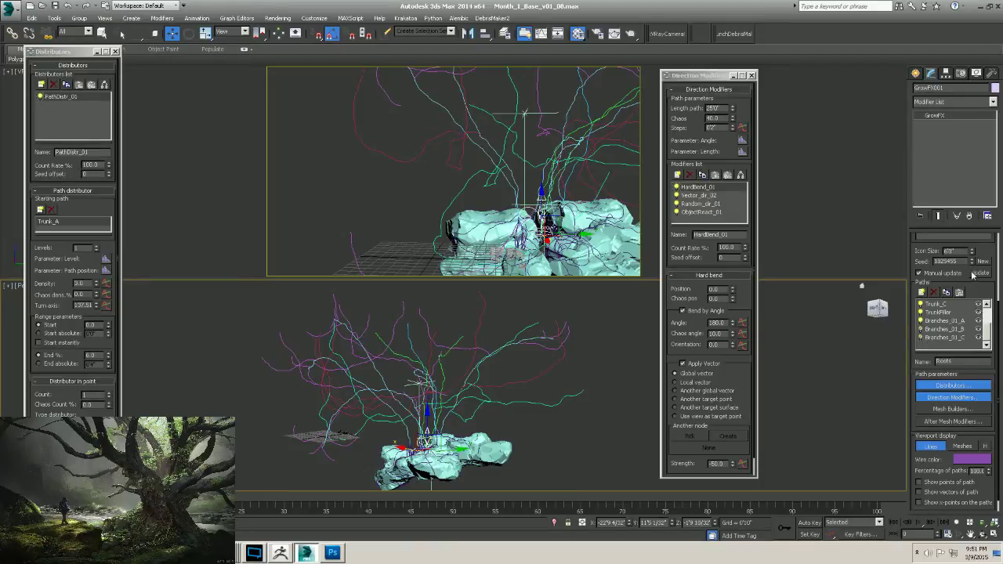
pyautogui.click(919, 272)
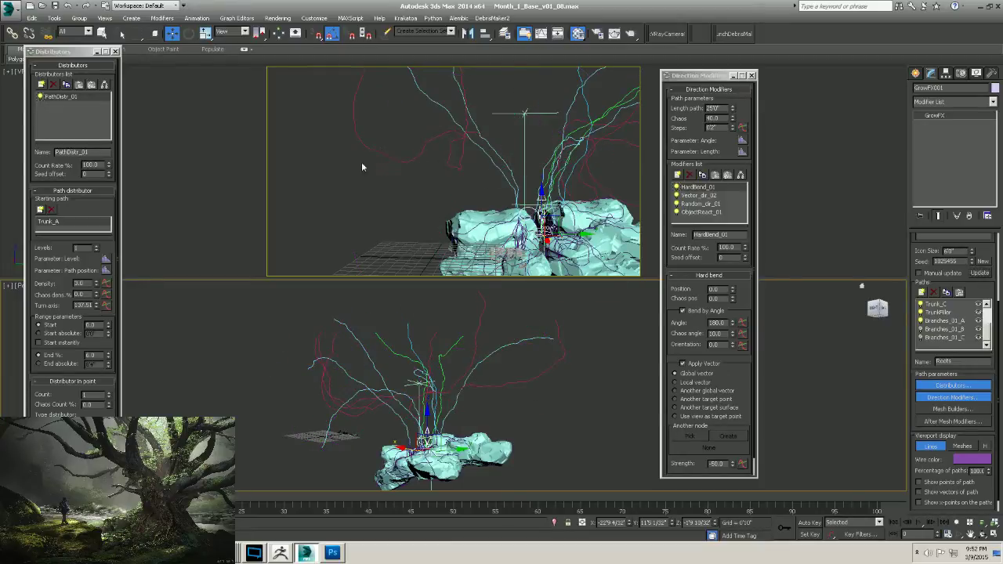
pyautogui.click(934, 293)
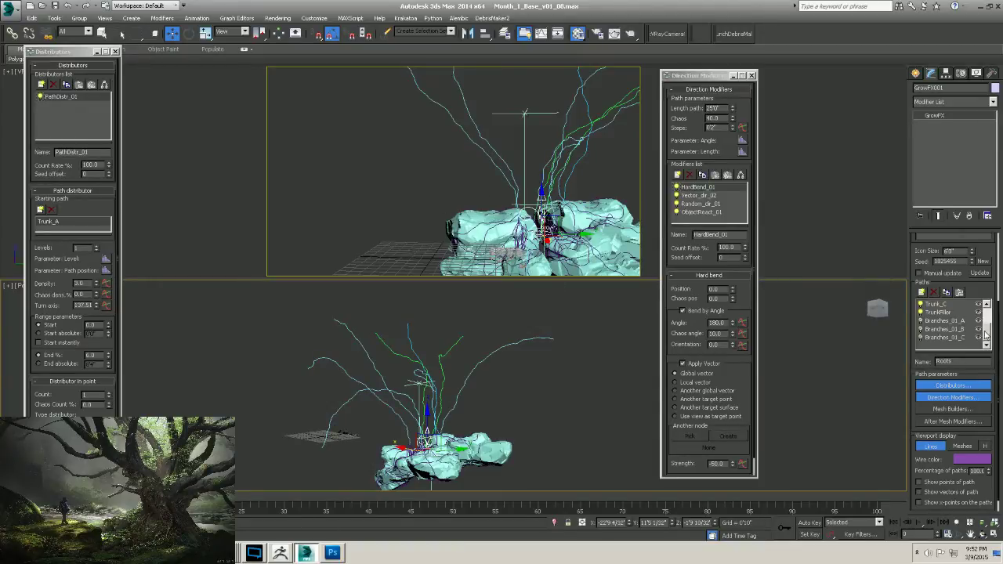
# Add a new path to the tree and move the Distributors and Direction Modifiers windows clear of the camera view.
pyautogui.moveTo(985, 334)
pyautogui.mouseDown()
pyautogui.moveTo(985, 311)
pyautogui.moveTo(986, 337)
pyautogui.mouseUp()
pyautogui.click(921, 293)
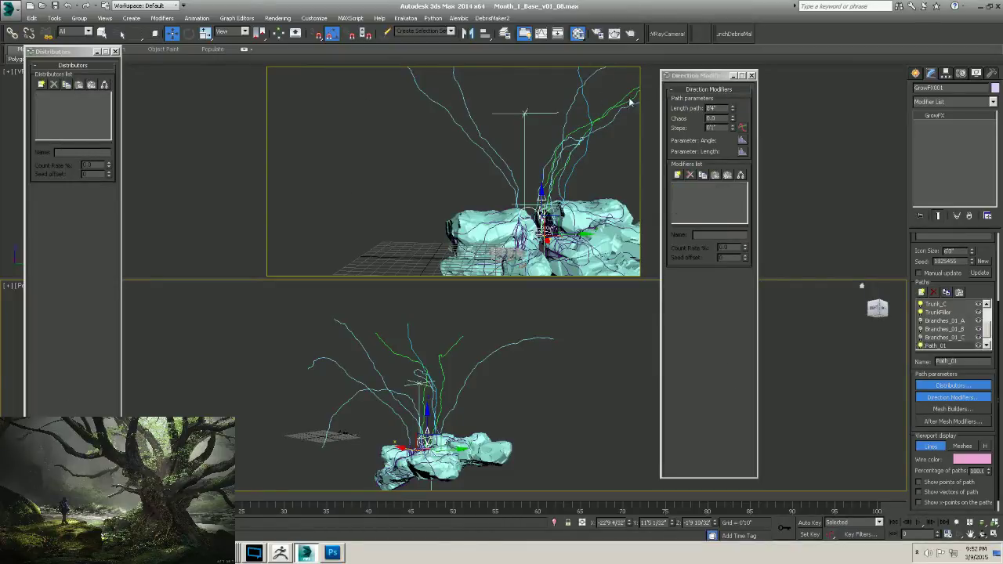
pyautogui.moveTo(690, 75); pyautogui.dragTo(773, 75)
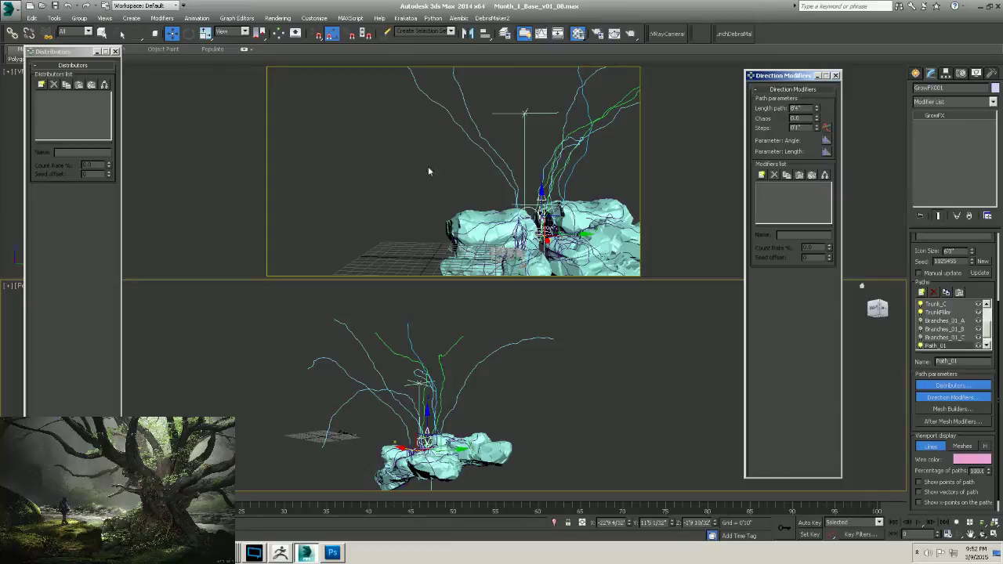
pyautogui.moveTo(74, 51); pyautogui.dragTo(68, 49)
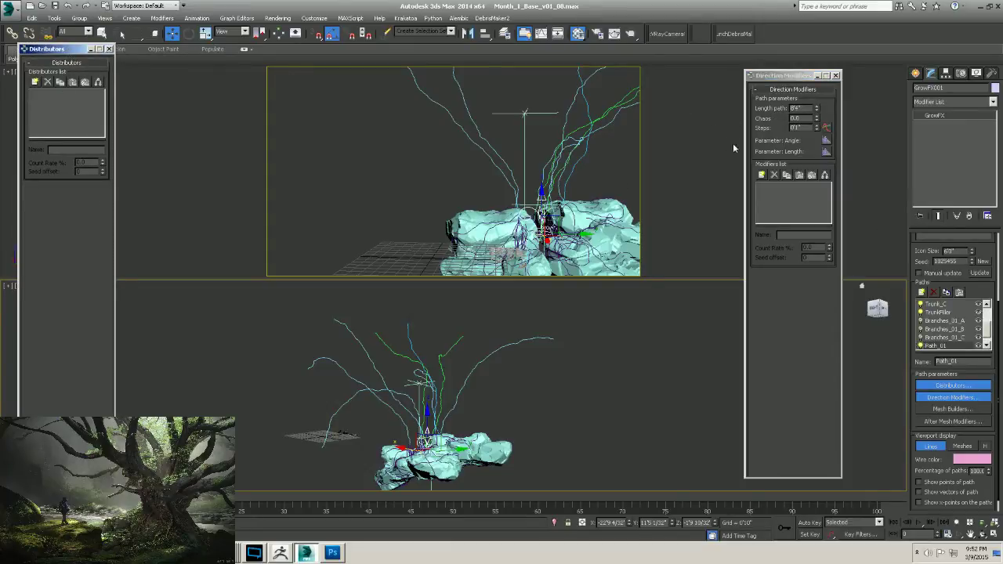
pyautogui.moveTo(786, 75); pyautogui.dragTo(781, 72)
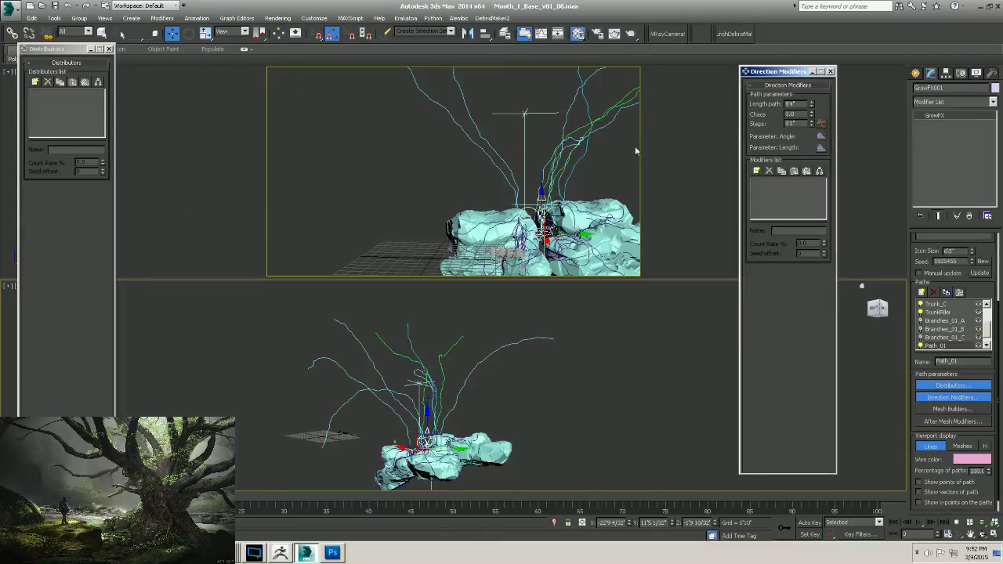
# Add a Path distributor to the new path.
pyautogui.click(34, 81)
pyautogui.moveTo(492, 212); pyautogui.dragTo(668, 192)
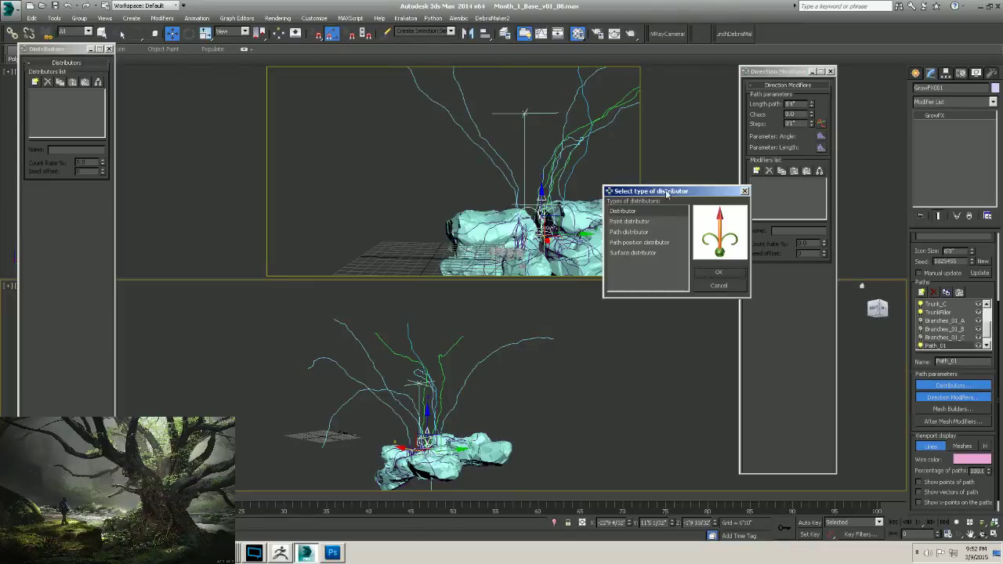
pyautogui.click(630, 232)
pyautogui.doubleClick(629, 233)
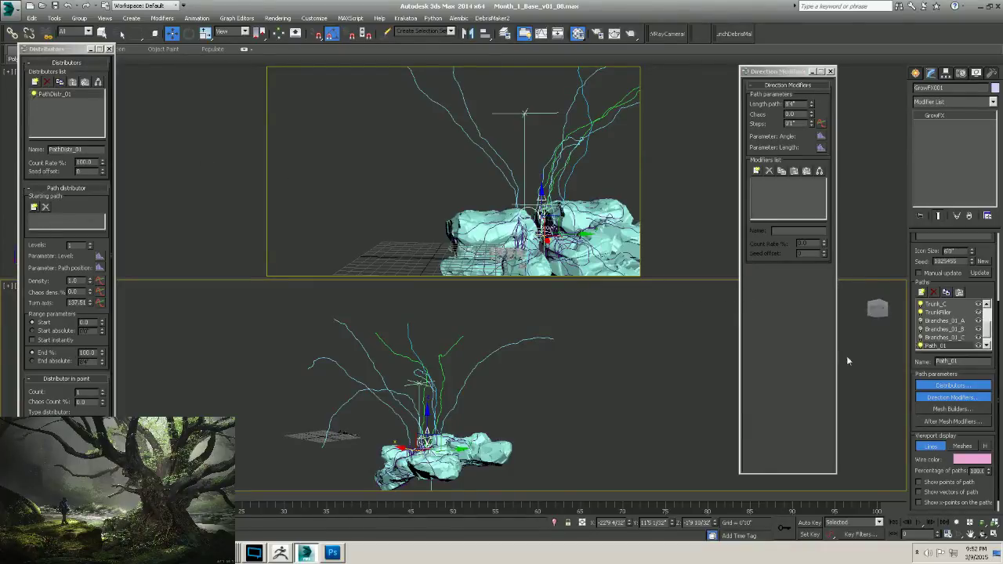
# Rename the new path as Branches_02_A and use Trunk_A as its distributor's starting path.
pyautogui.scroll(-1, 986, 335)
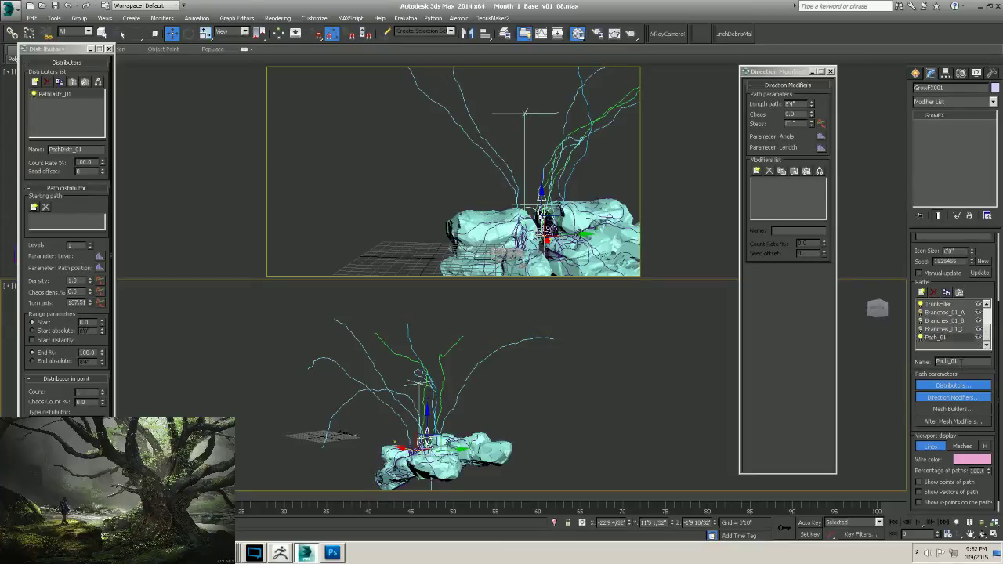
pyautogui.doubleClick(951, 362)
pyautogui.write('Branches')
pyautogui.press('Return')
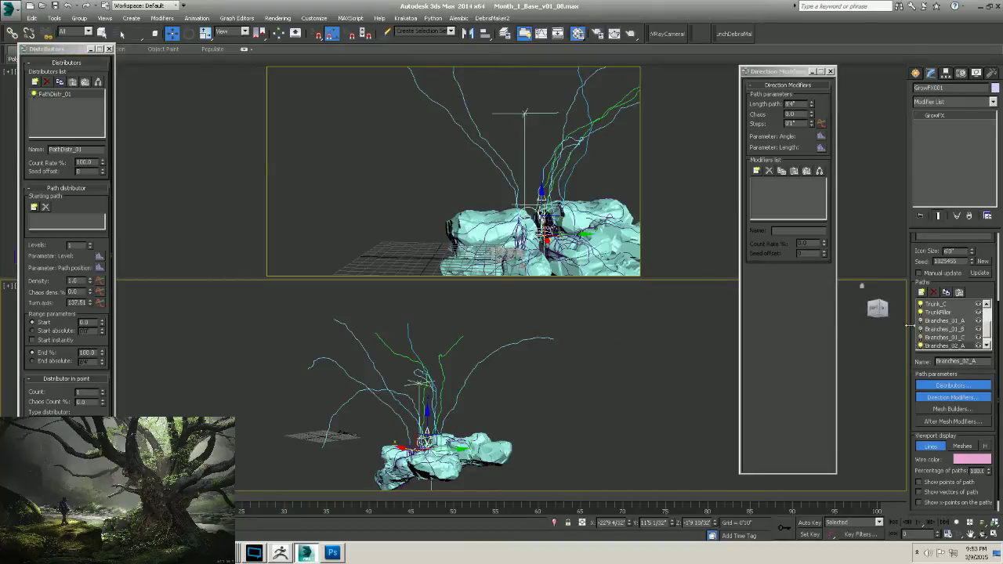
pyautogui.click(33, 206)
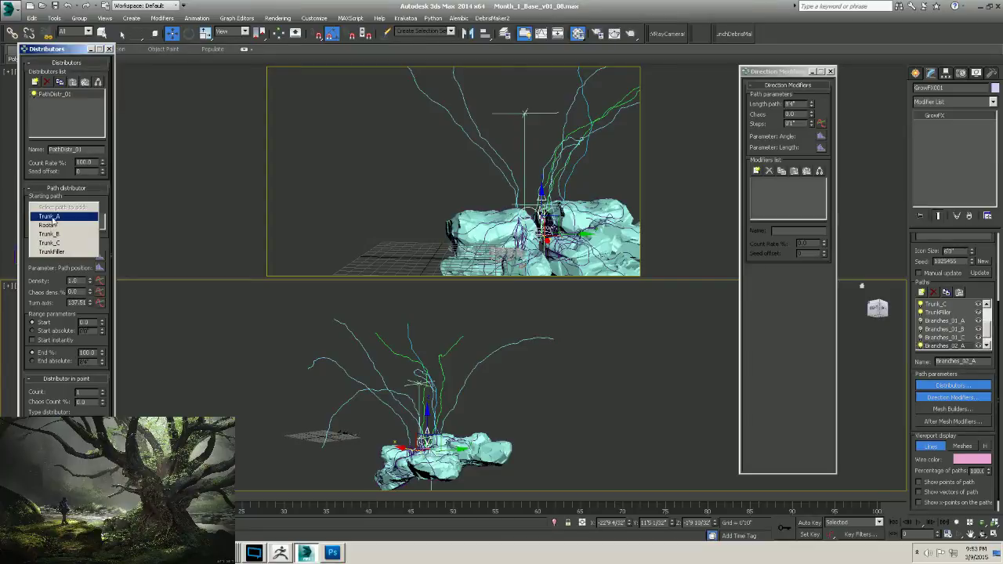
pyautogui.click(53, 218)
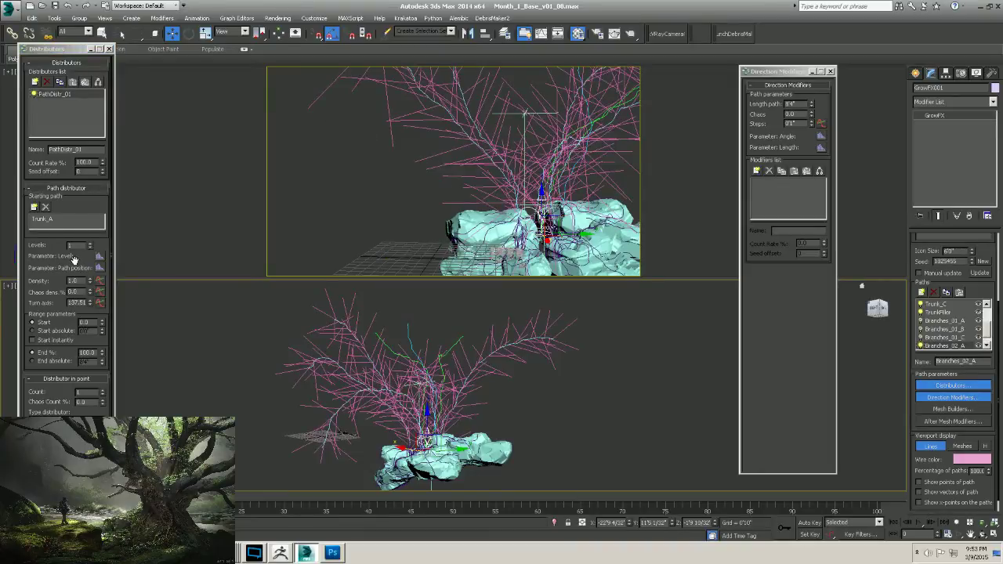
# Set the range start of the Branches_02_A path distributor to 20, and increase it to 30.
pyautogui.scroll(-2, 72, 258)
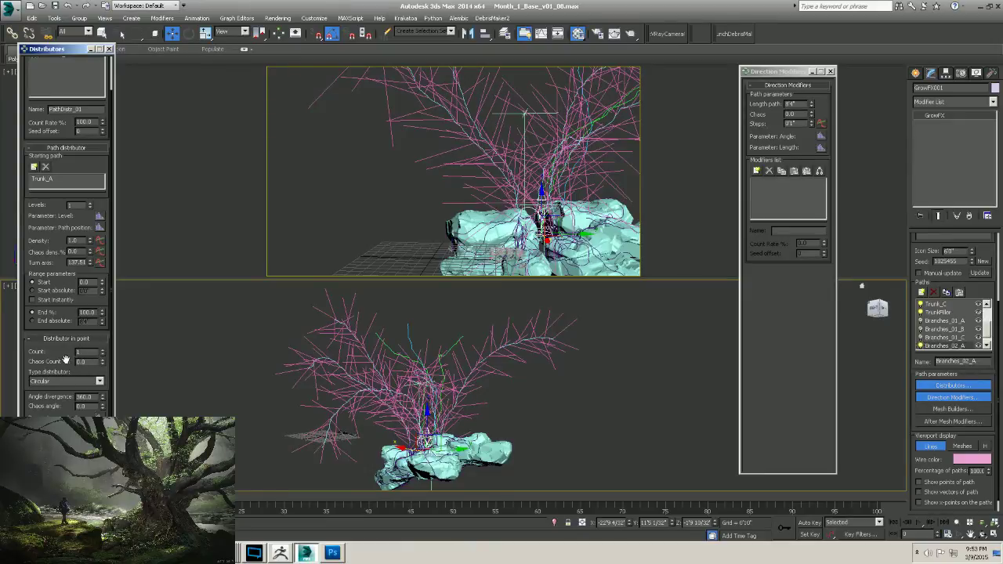
pyautogui.scroll(-1, 67, 359)
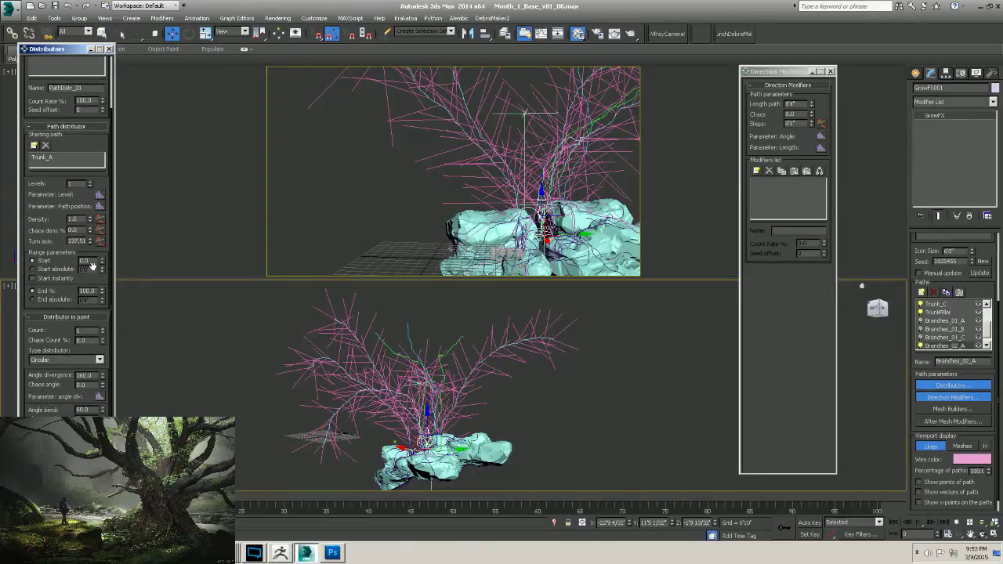
pyautogui.write('20')
pyautogui.press('Return')
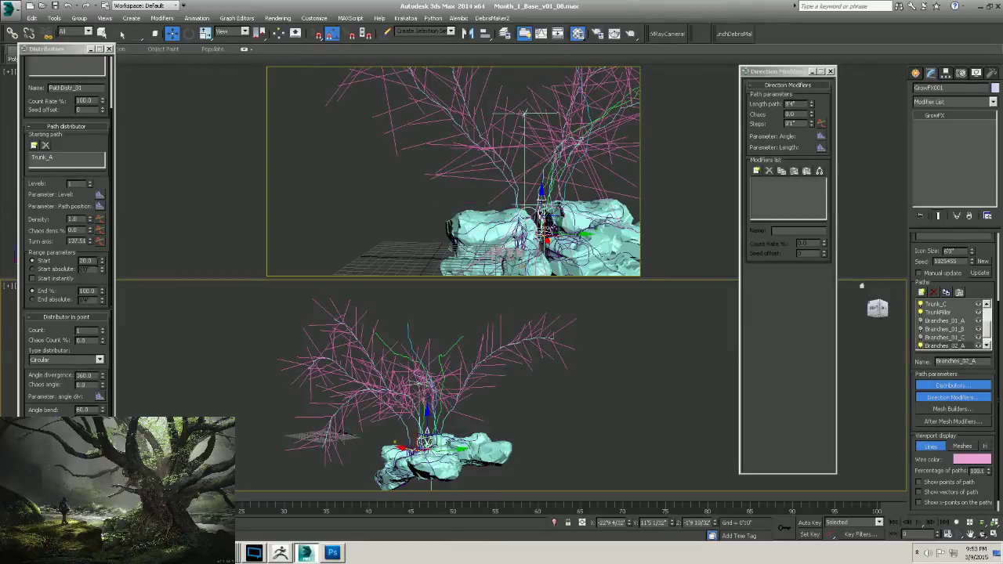
pyautogui.doubleClick(86, 260)
pyautogui.write('30')
pyautogui.press('Return')
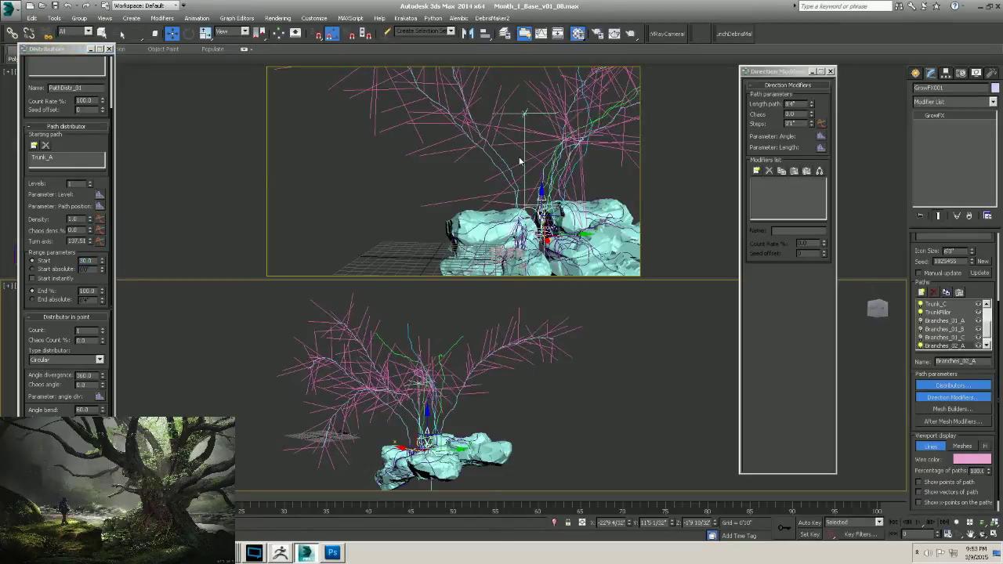
# Reduce the density of the Branches_02_A path distributor to 0.2.
pyautogui.keyDown('alt'); pyautogui.moveTo(443, 394); pyautogui.dragTo(487, 396, button='middle'); pyautogui.keyUp('alt')
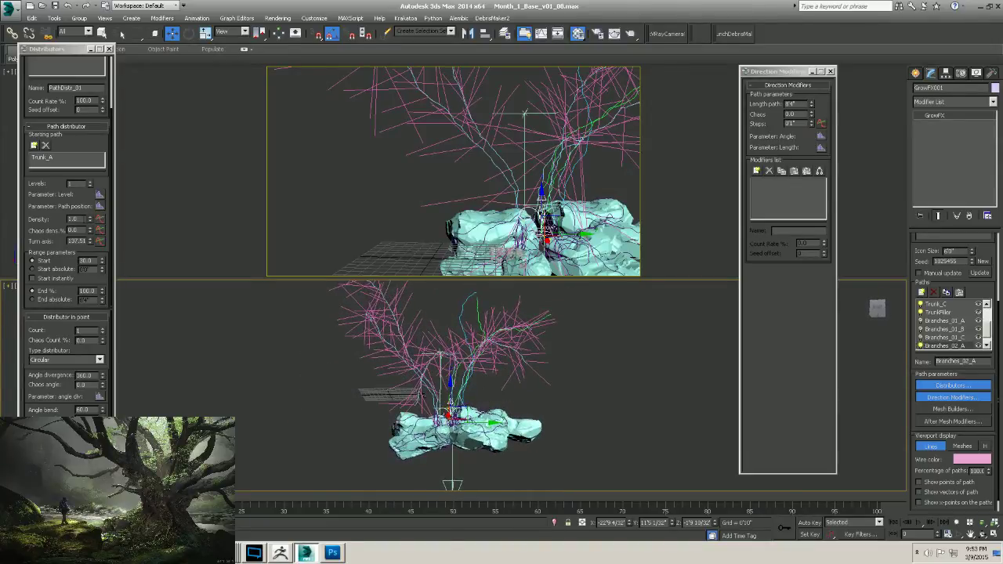
pyautogui.doubleClick(73, 219)
pyautogui.write('4')
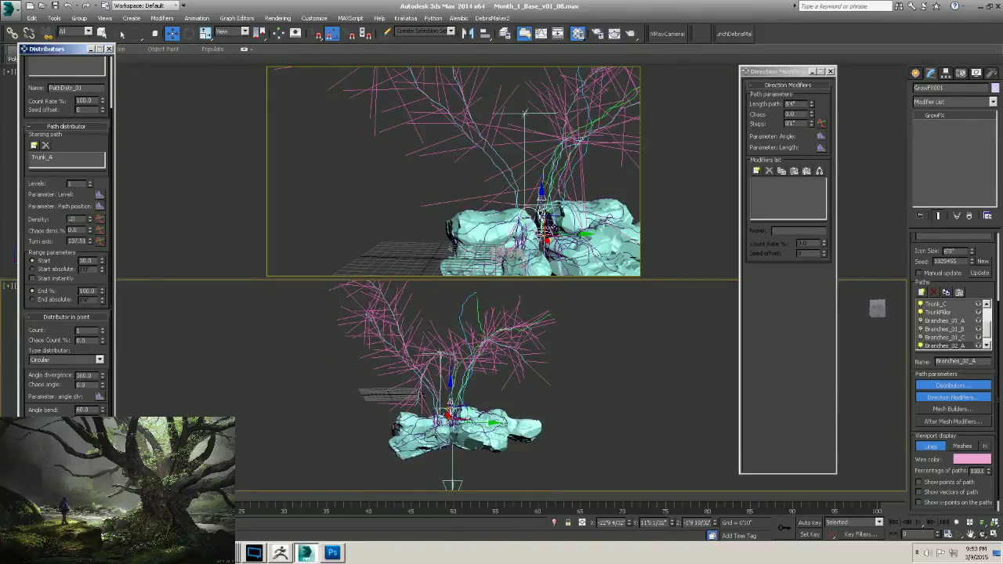
pyautogui.press('Return')
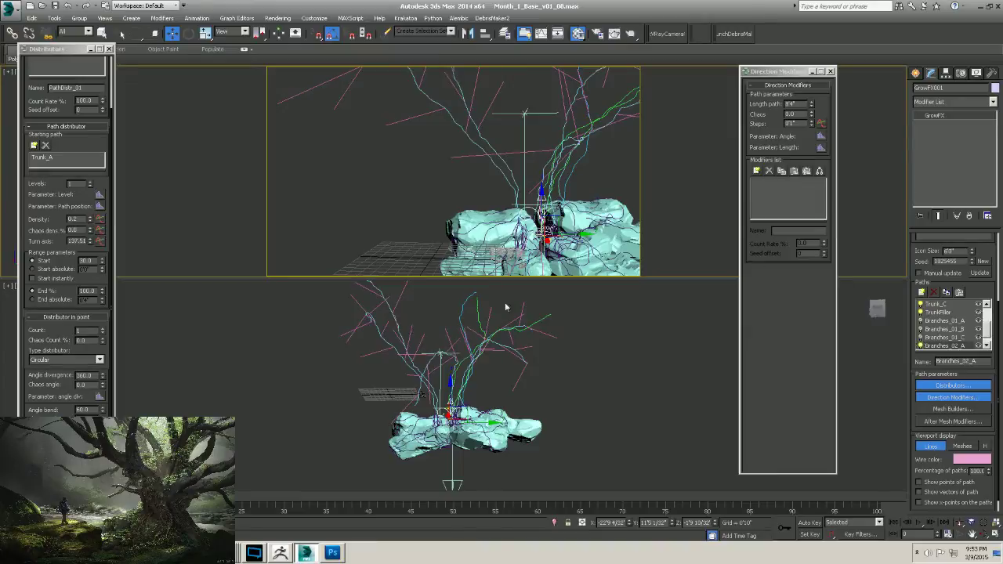
# Try a density of 0.3 with a range start of 35 on the Branches_02_A path distributor.
pyautogui.keyDown('alt'); pyautogui.moveTo(474, 369); pyautogui.dragTo(509, 414, button='middle'); pyautogui.keyUp('alt')
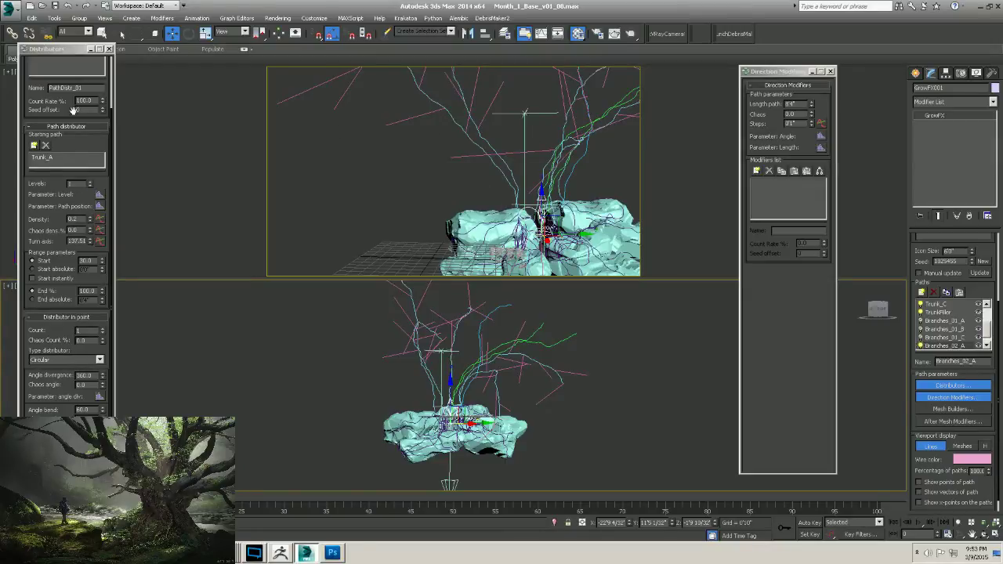
pyautogui.click(75, 220)
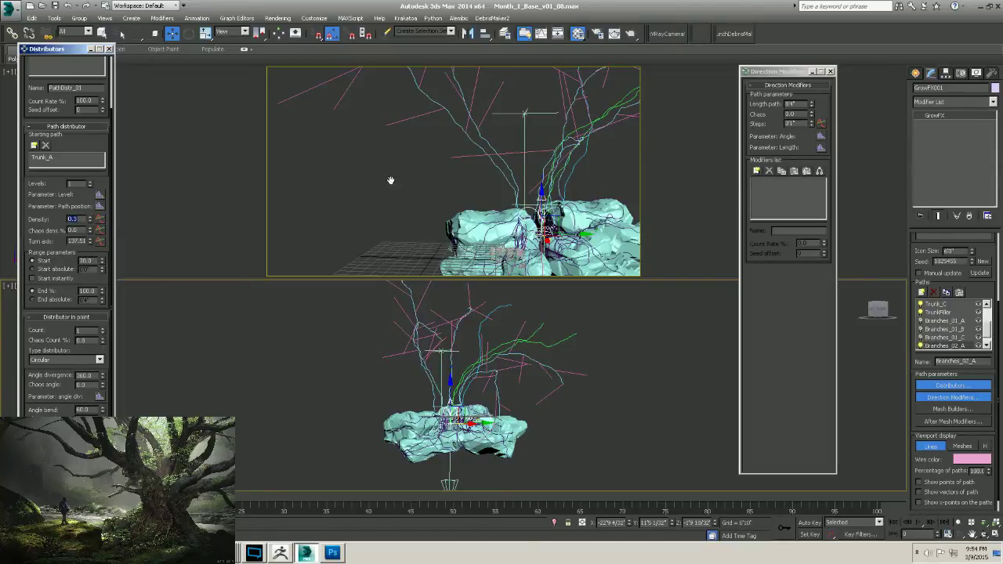
pyautogui.press('Return')
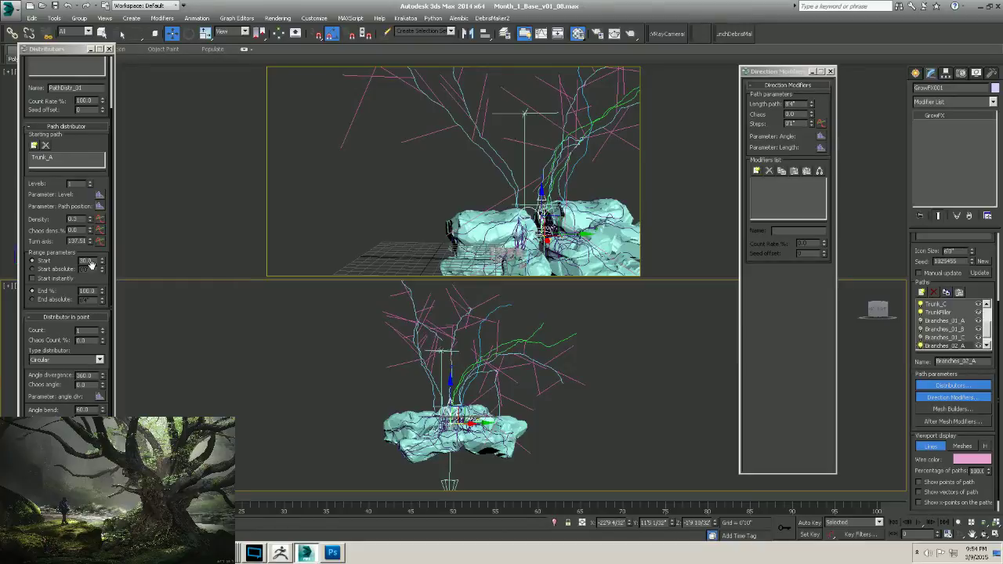
pyautogui.doubleClick(88, 261)
pyautogui.write('3')
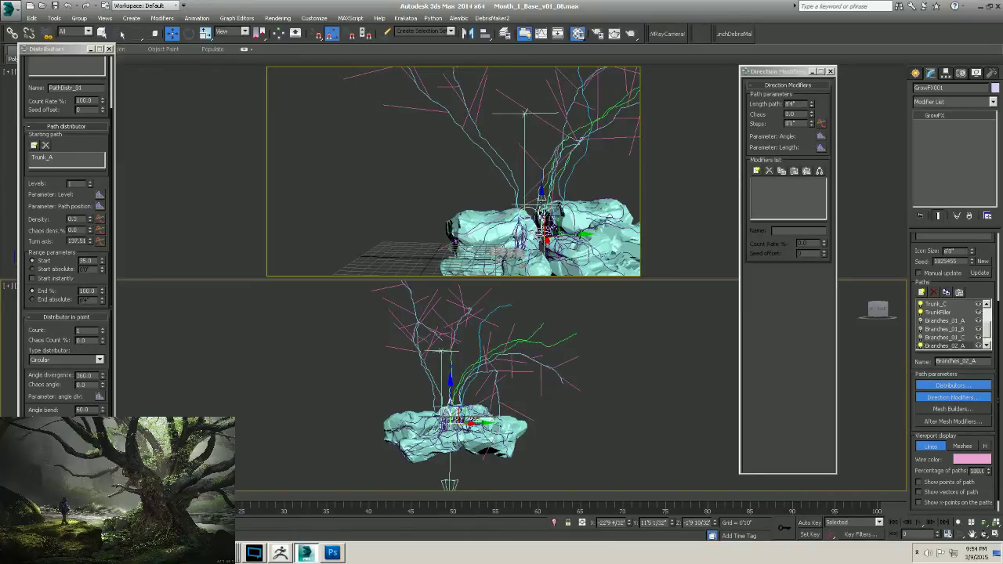
# Check the tree reference image and set the Branches_02_A distributor's range start to 30 and its density to 0.2.
pyautogui.click(266, 488)
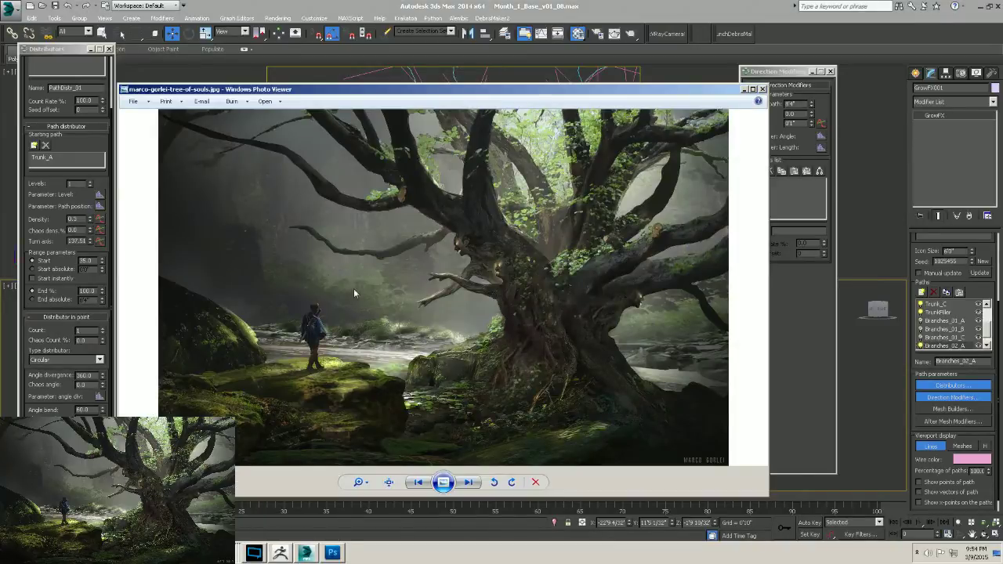
pyautogui.click(743, 89)
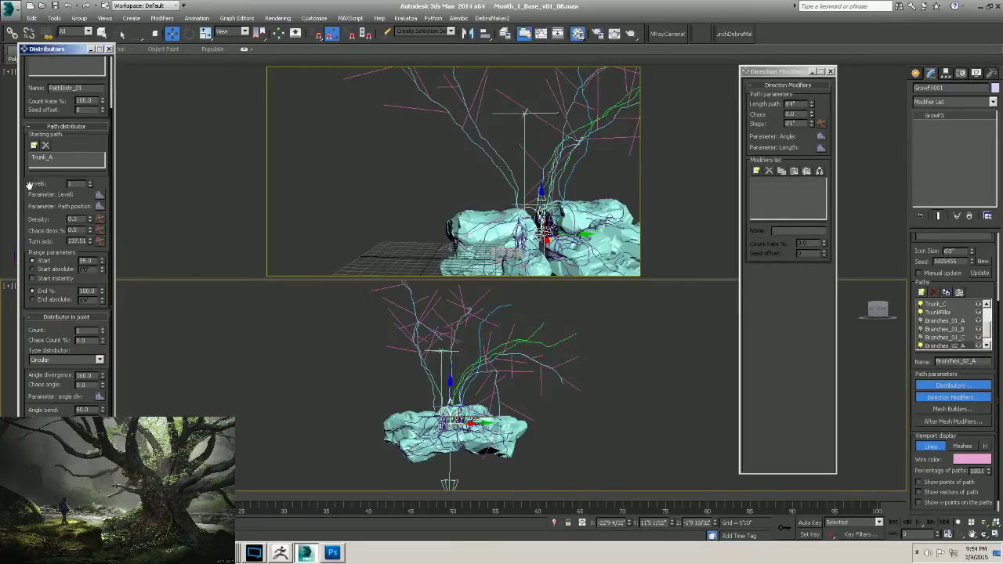
pyautogui.doubleClick(86, 261)
pyautogui.write('30')
pyautogui.press('Return')
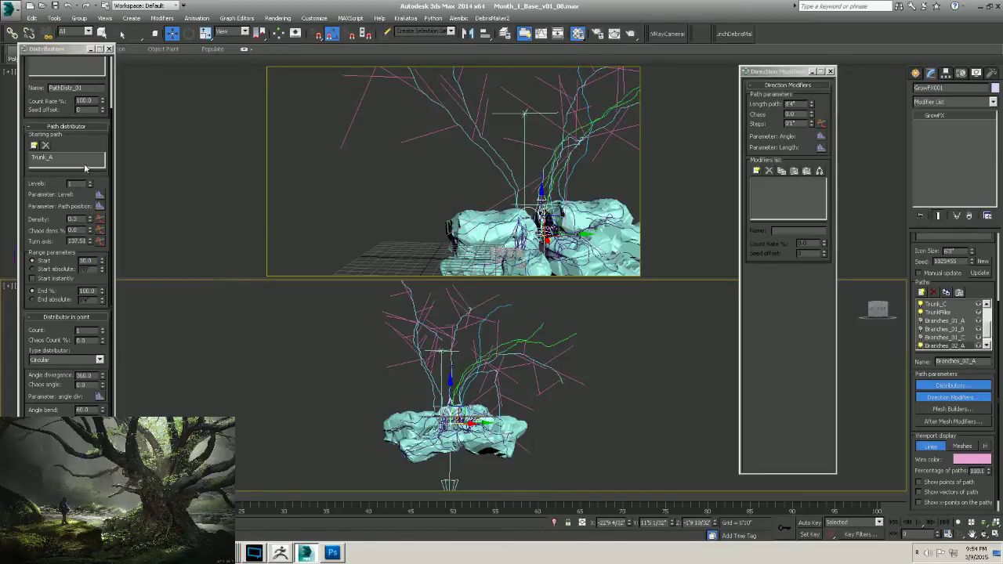
pyautogui.click(72, 220)
pyautogui.write('0.2')
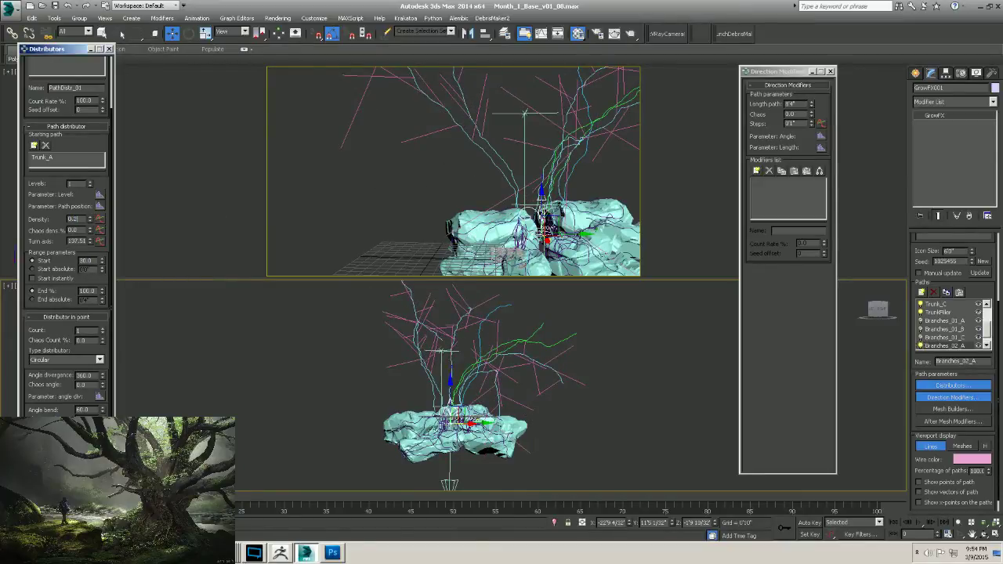
pyautogui.press('Return')
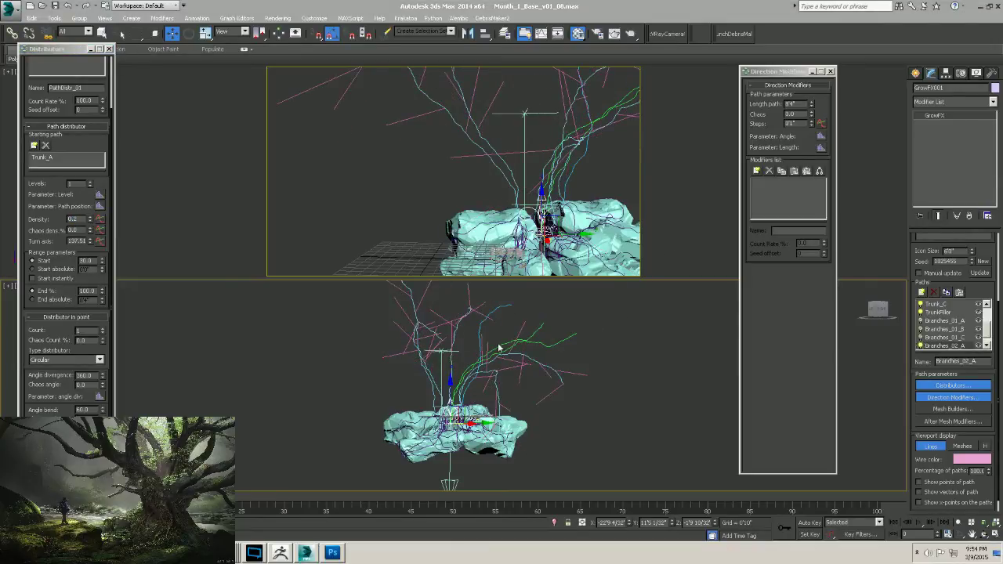
# Add a Random direction modifier to the Branches_02_A path and select it for editing.
pyautogui.moveTo(495, 384)
pyautogui.mouseDown(button='middle')
pyautogui.moveTo(522, 374)
pyautogui.moveTo(478, 387)
pyautogui.moveTo(498, 377)
pyautogui.mouseUp(button='middle')
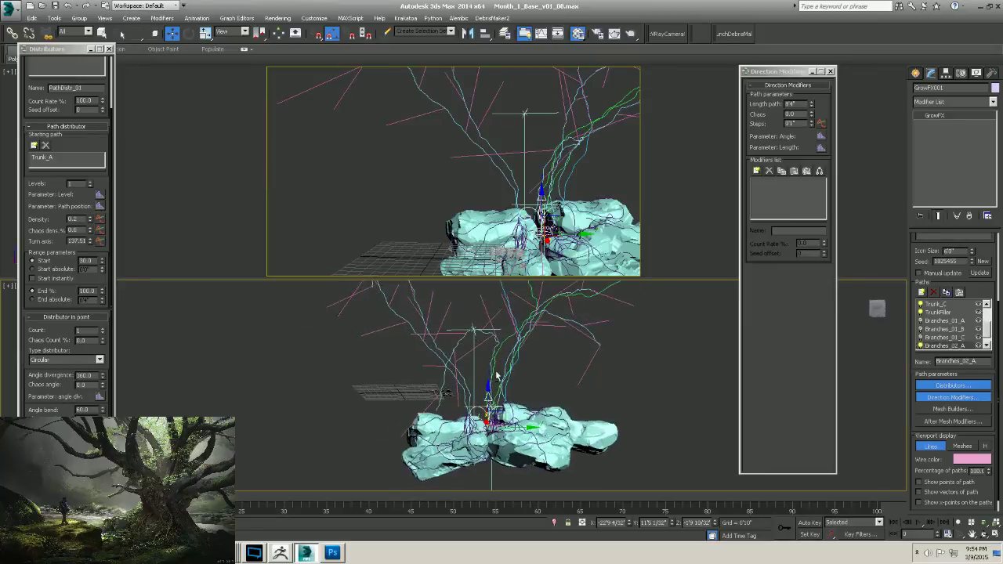
pyautogui.click(756, 170)
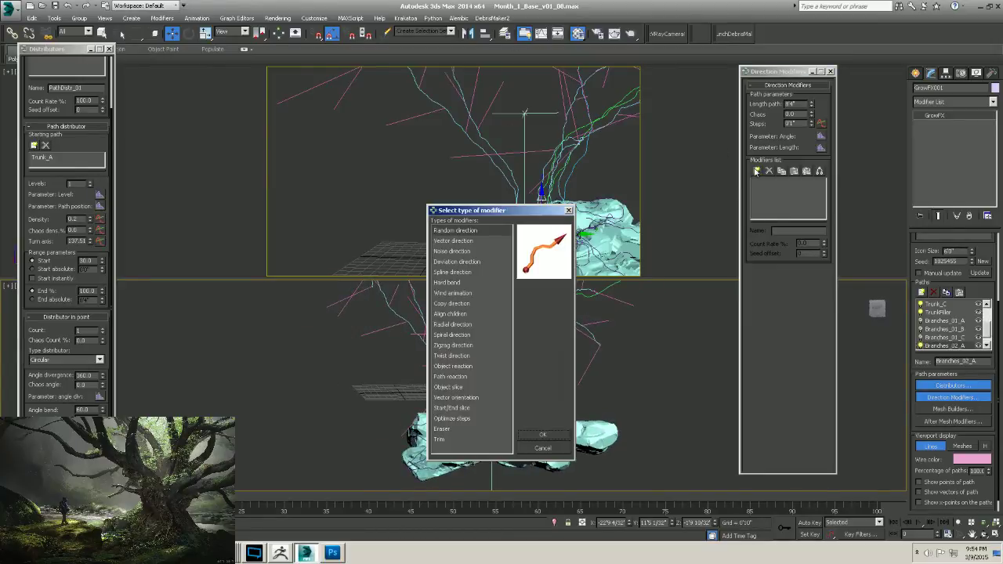
pyautogui.click(542, 435)
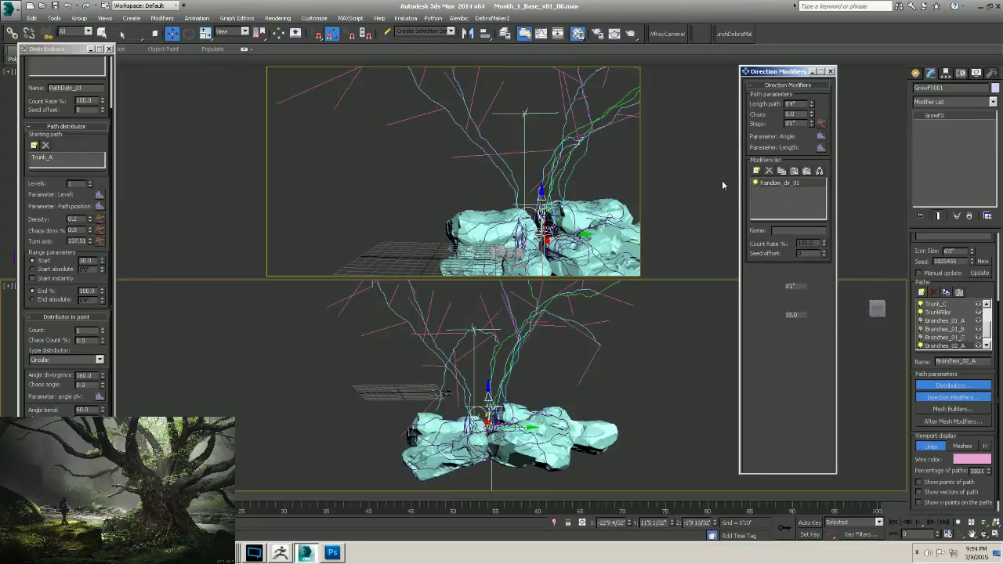
pyautogui.click(760, 182)
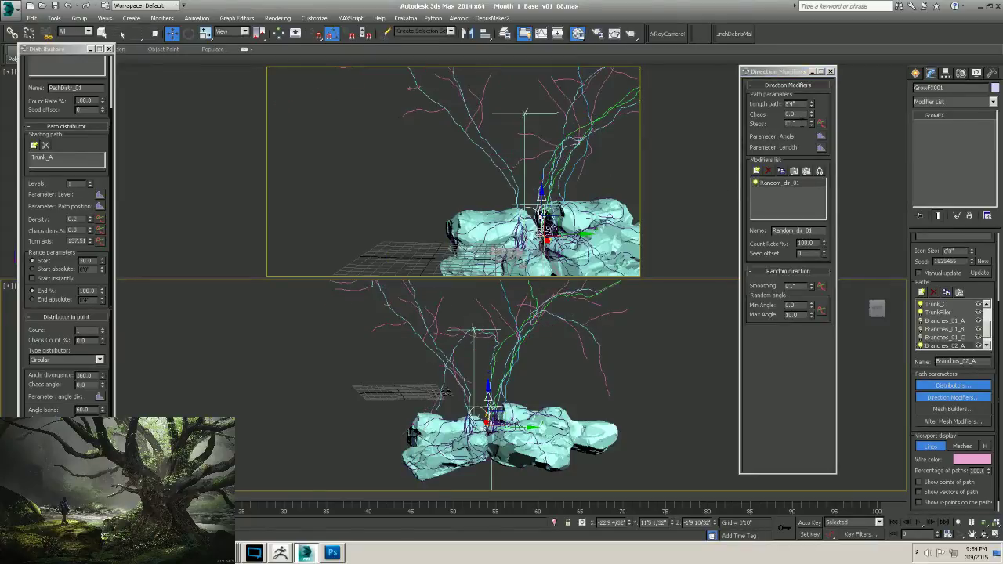
# Set the step length of the Branches_02_A path to 0'2".
pyautogui.moveTo(803, 124); pyautogui.dragTo(744, 135)
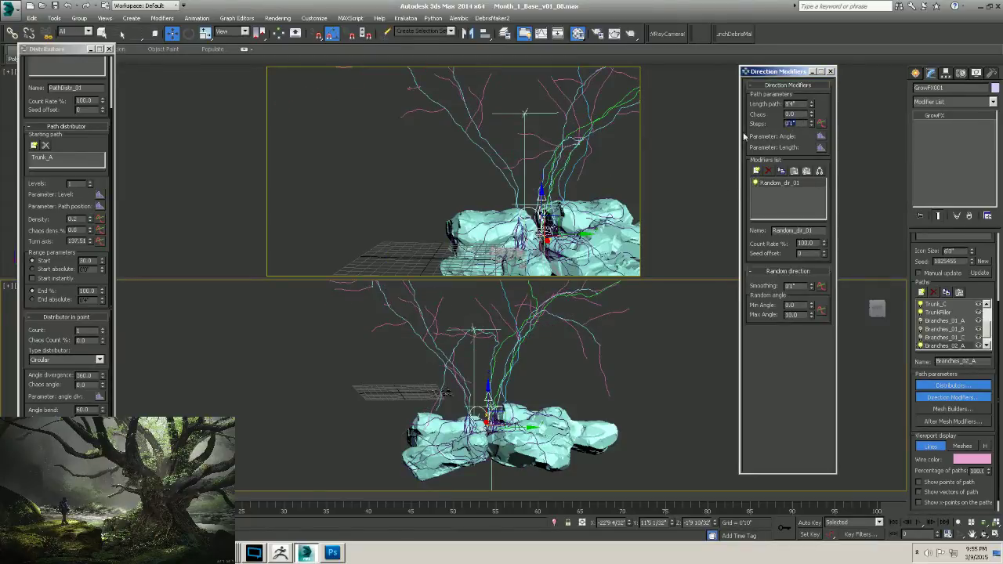
pyautogui.write('2')
pyautogui.press('Return')
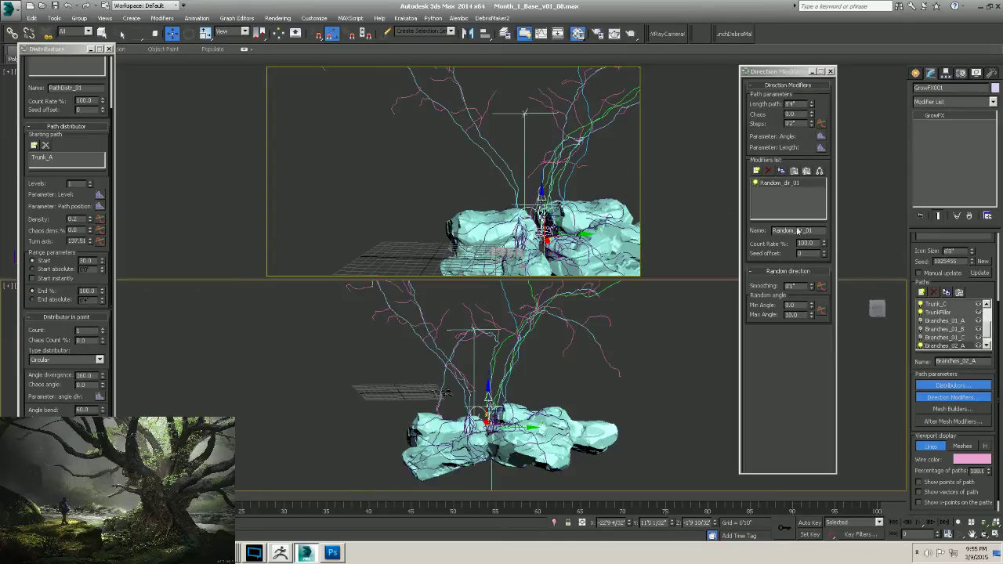
# Set the smoothing of the Branches_02_A path's Random direction modifier to 0'2".
pyautogui.doubleClick(799, 286)
pyautogui.write('2')
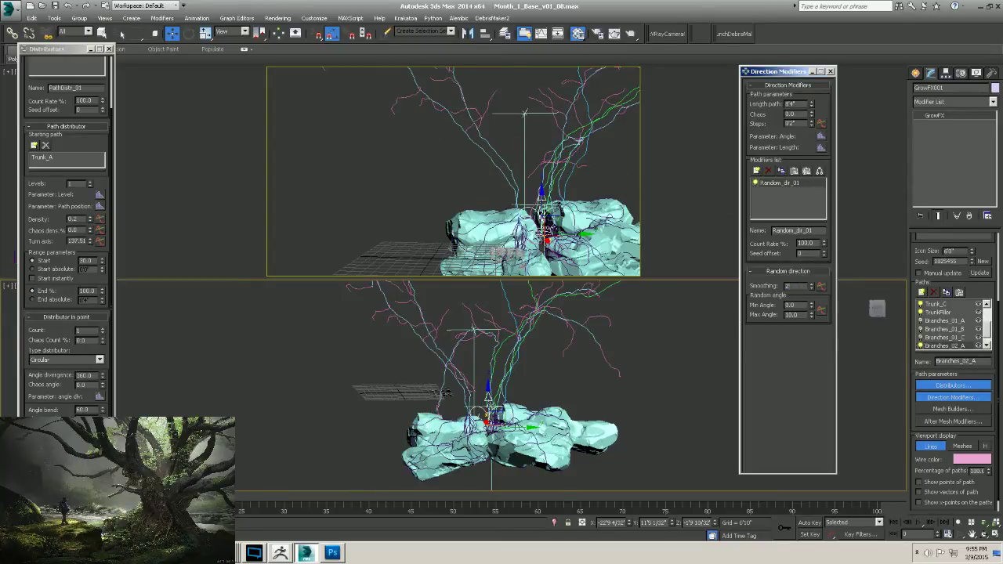
pyautogui.press('Return')
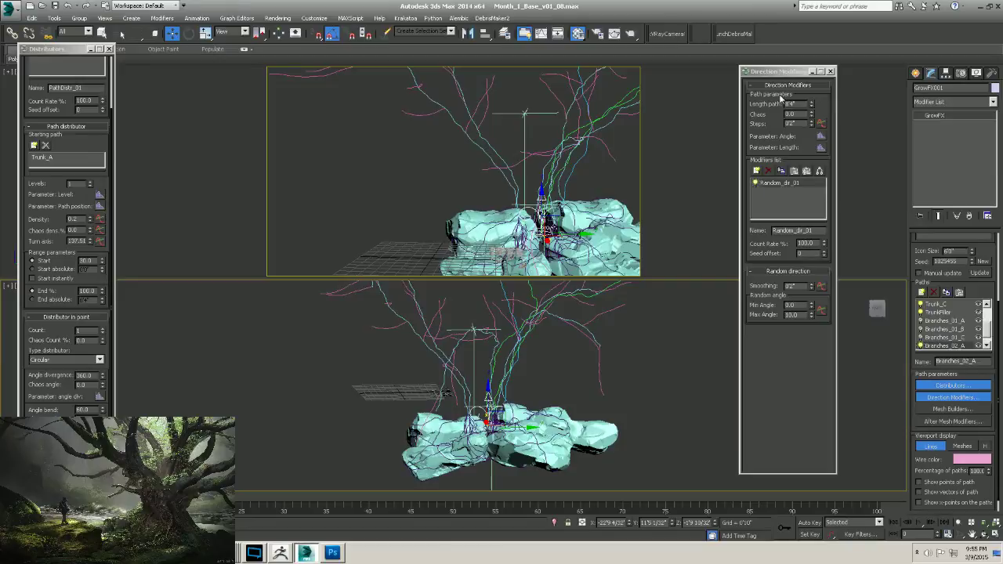
# Add an Eraser modifier to the Branches_02_A path.
pyautogui.moveTo(762, 71); pyautogui.dragTo(803, 68)
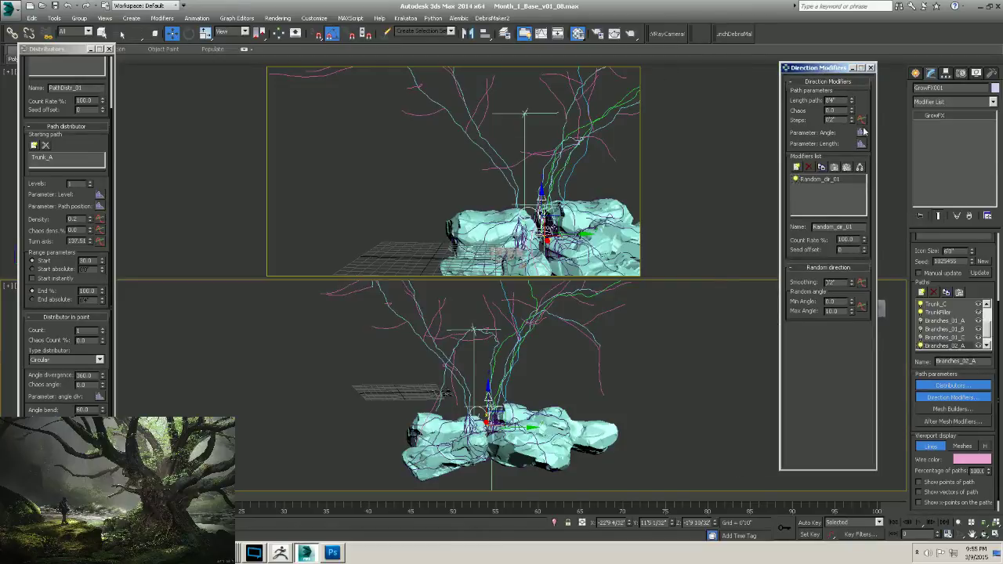
pyautogui.click(799, 167)
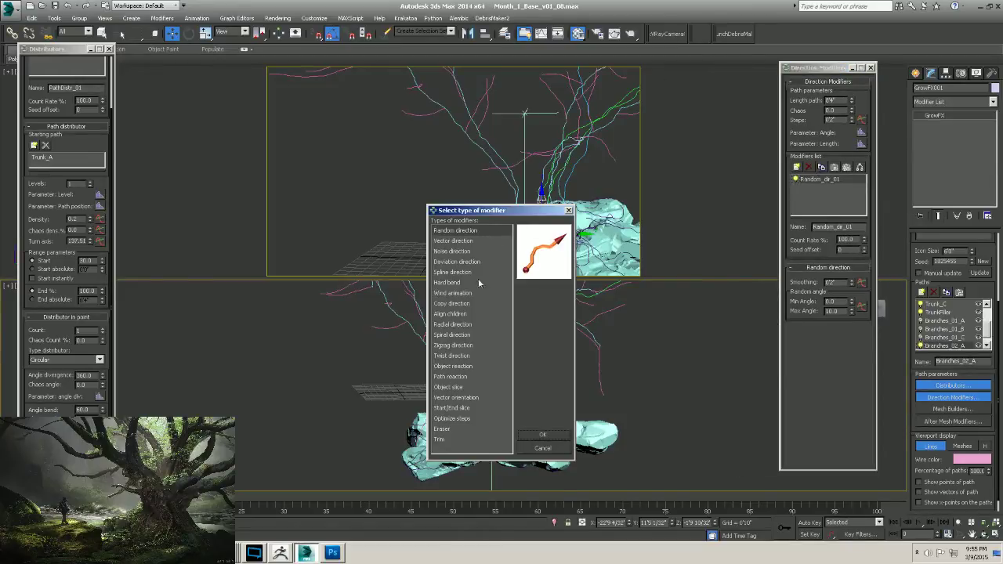
pyautogui.click(499, 431)
pyautogui.click(542, 434)
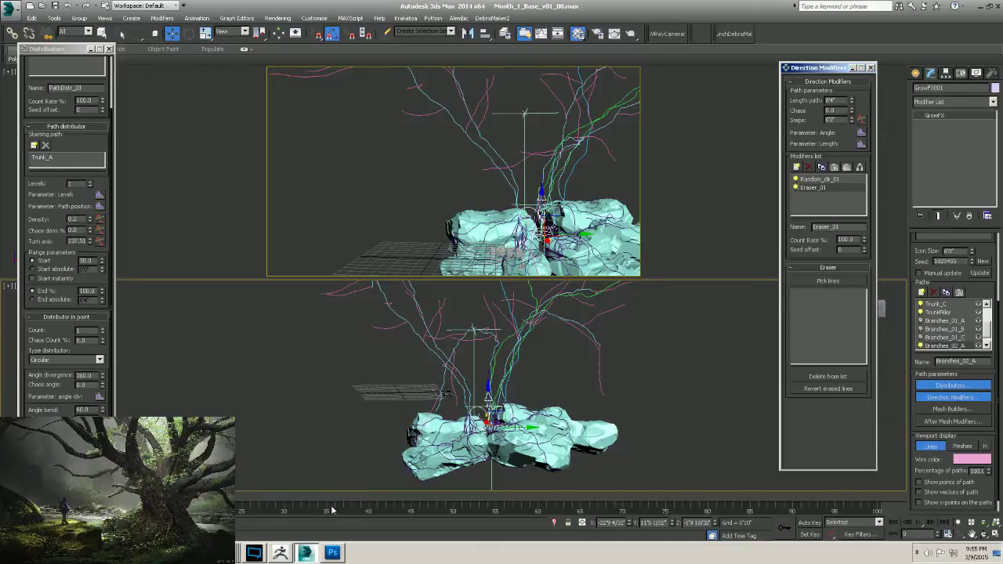
# Switch to ZBrush, examine the sculpted hero tree's trunks and branches from several angles, and return to 3ds Max.
pyautogui.click(277, 553)
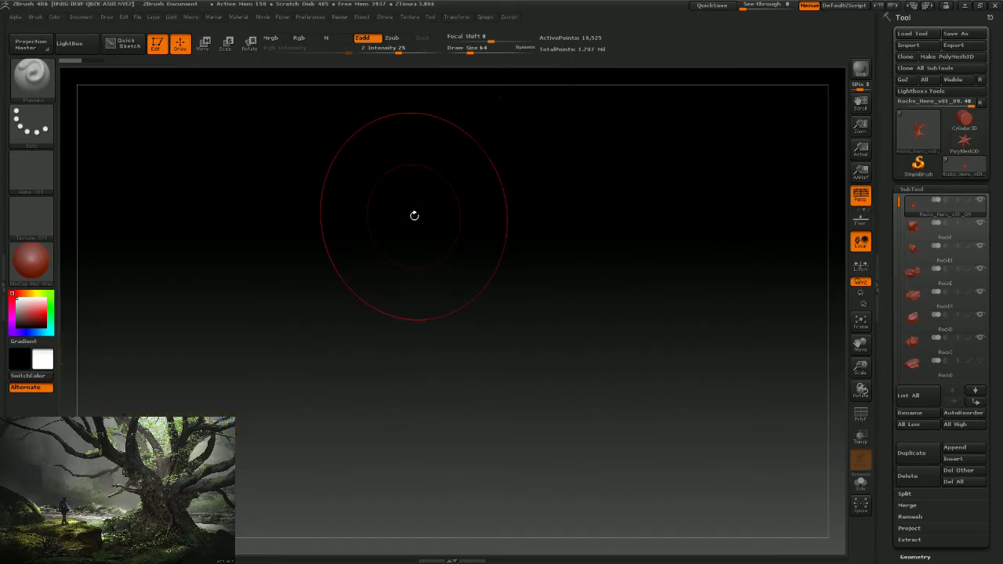
pyautogui.press('f')
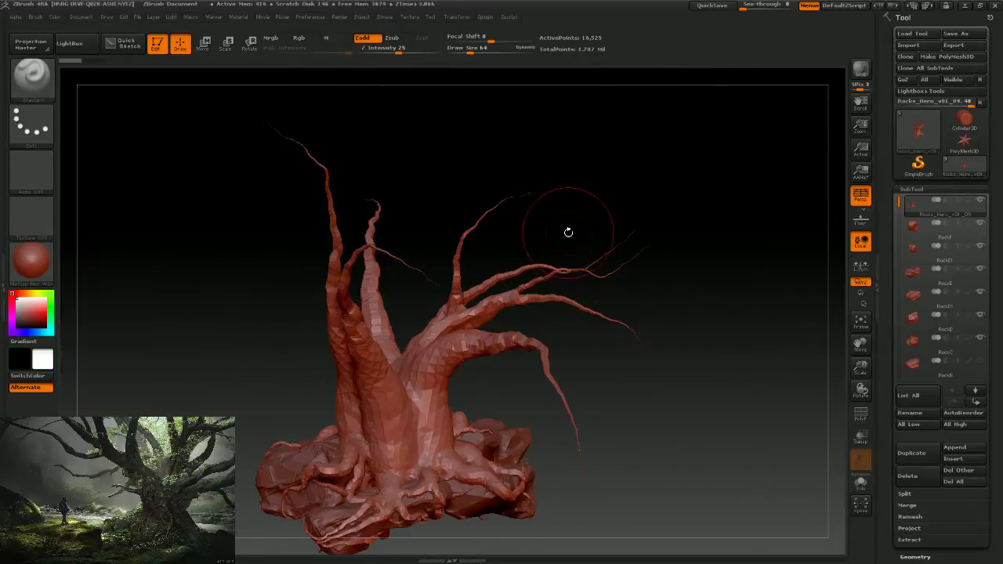
pyautogui.moveTo(569, 230)
pyautogui.mouseDown()
pyautogui.moveTo(493, 395)
pyautogui.moveTo(674, 378)
pyautogui.mouseUp()
pyautogui.moveTo(730, 361); pyautogui.dragTo(533, 351)
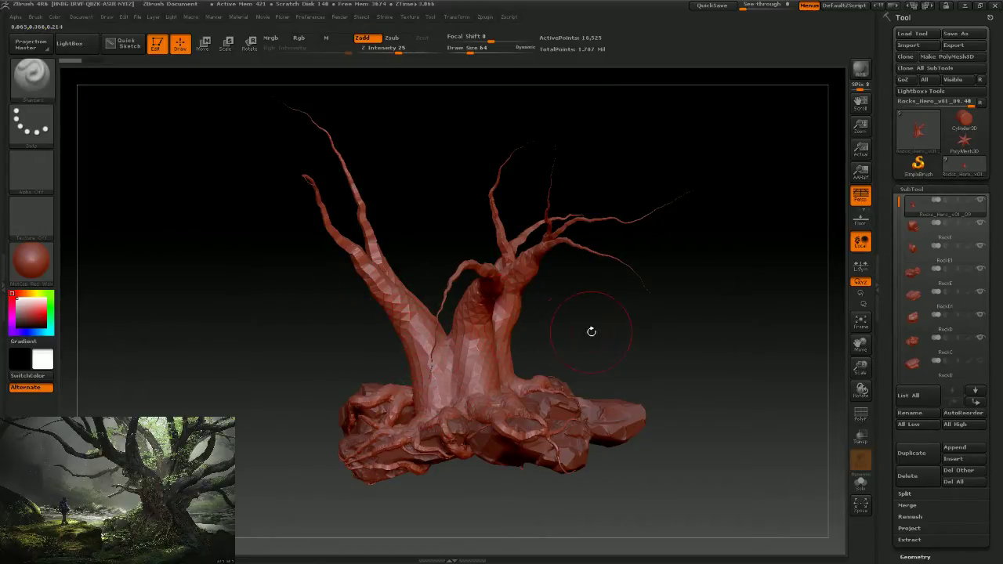
pyautogui.moveTo(590, 331); pyautogui.dragTo(556, 298)
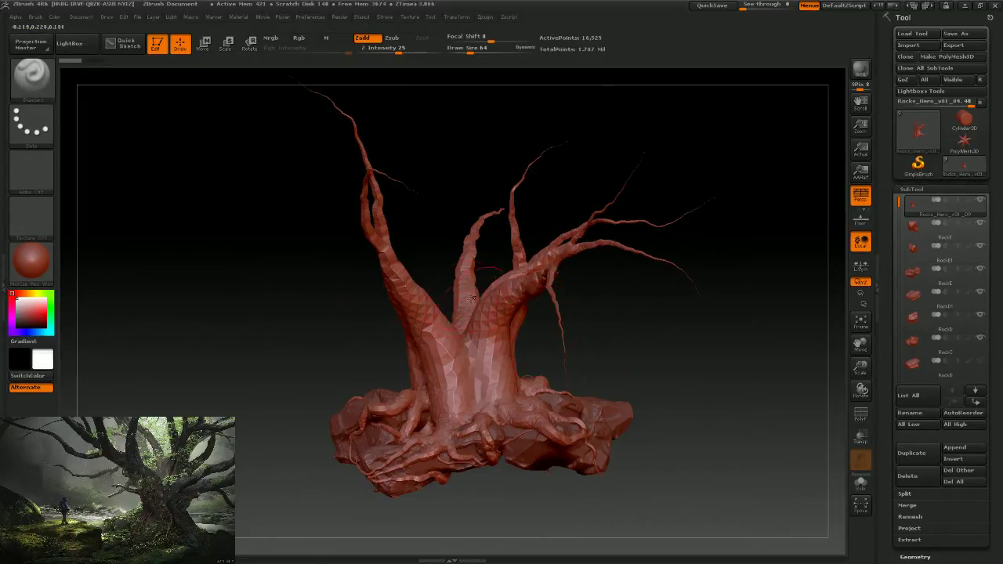
pyautogui.moveTo(623, 348); pyautogui.dragTo(547, 335)
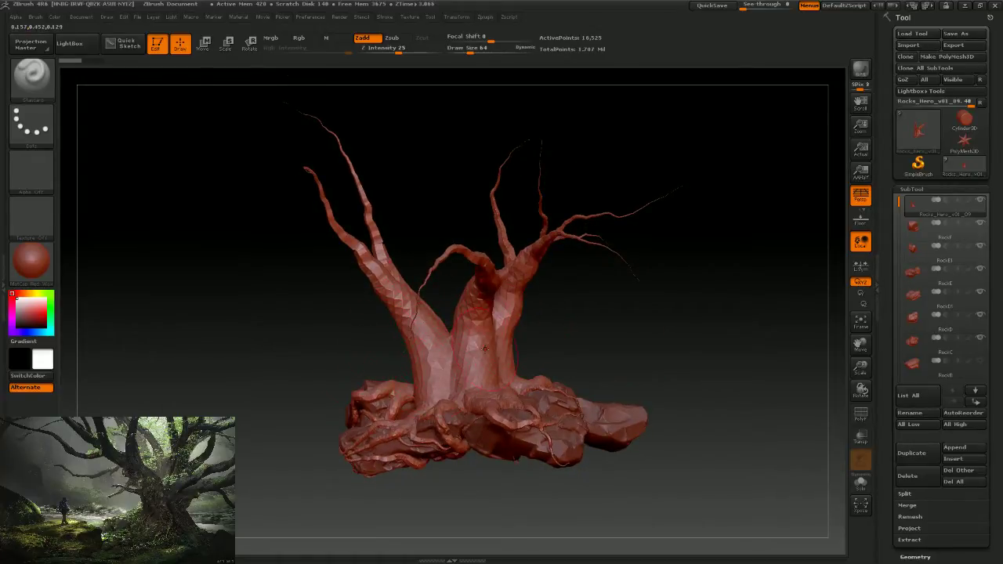
pyautogui.moveTo(585, 347); pyautogui.dragTo(707, 336)
pyautogui.click(946, 5)
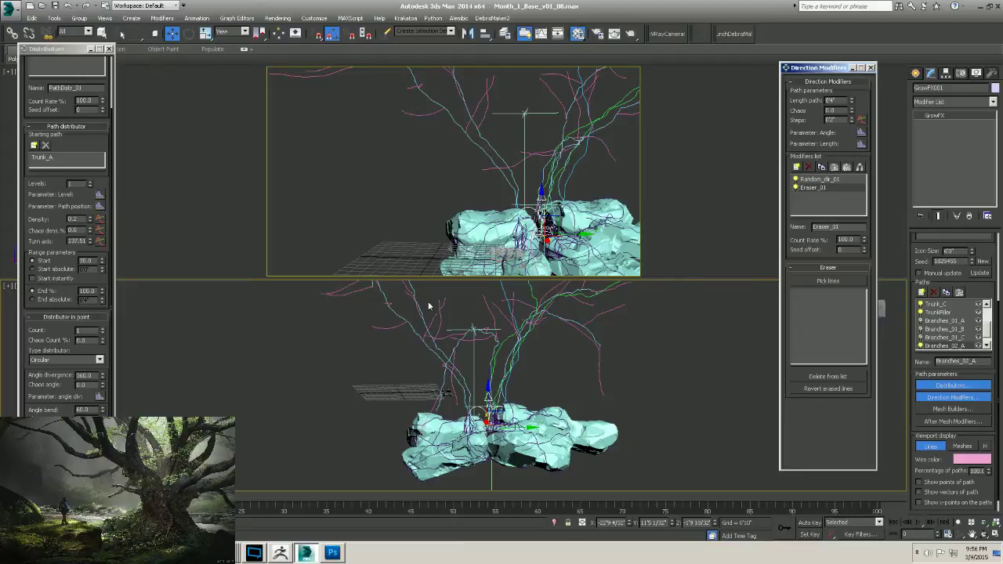
# Erase the unwanted low branch lines growing between the trunks with the Eraser modifier.
pyautogui.click(809, 281)
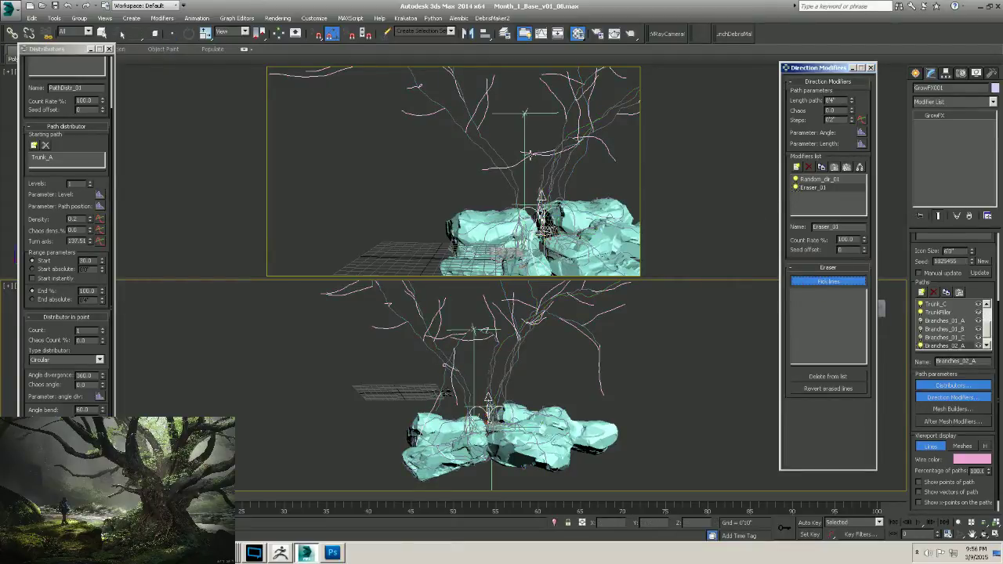
pyautogui.click(530, 155)
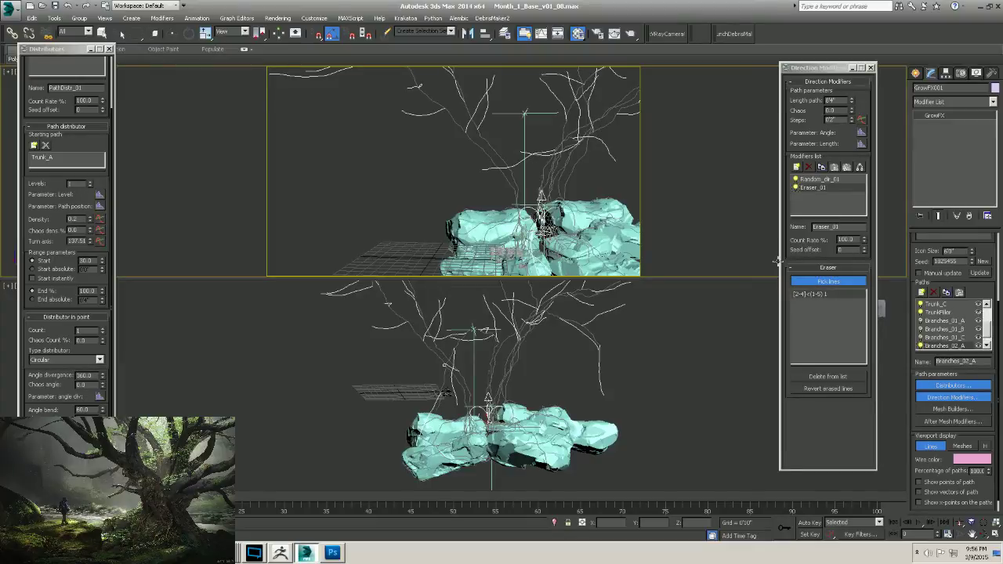
pyautogui.click(824, 282)
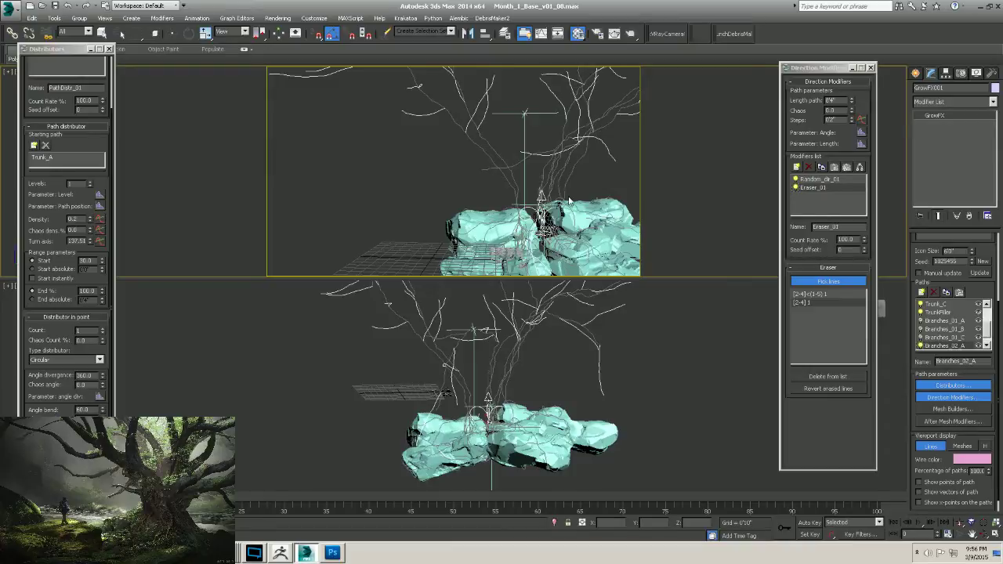
pyautogui.click(540, 155)
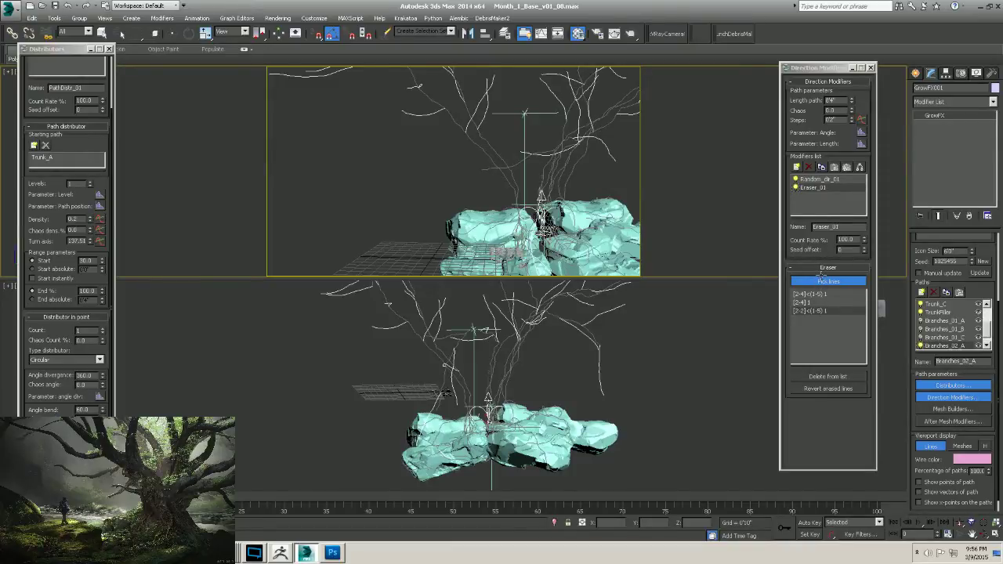
pyautogui.click(823, 280)
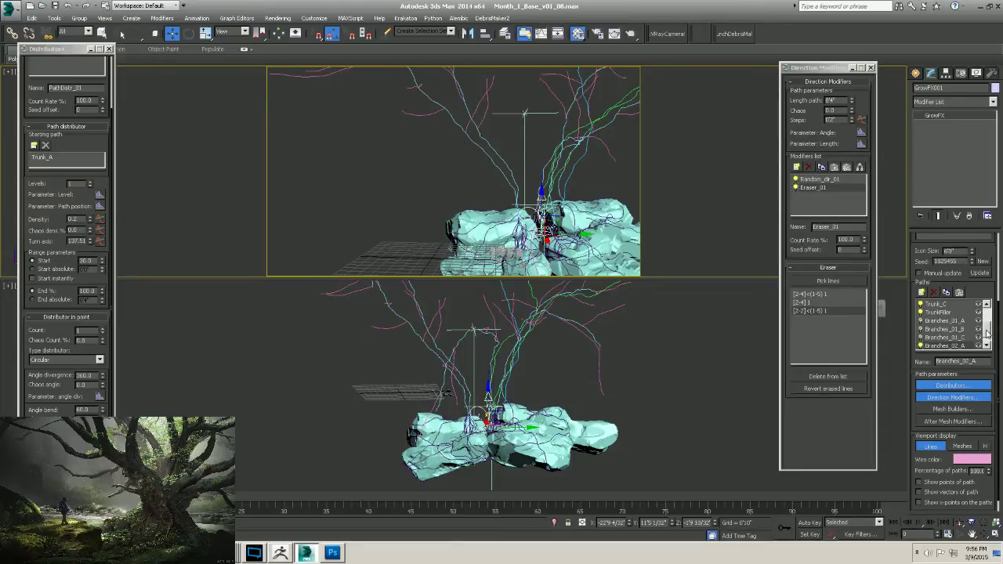
# Save the scene file.
pyautogui.moveTo(987, 331); pyautogui.dragTo(986, 341)
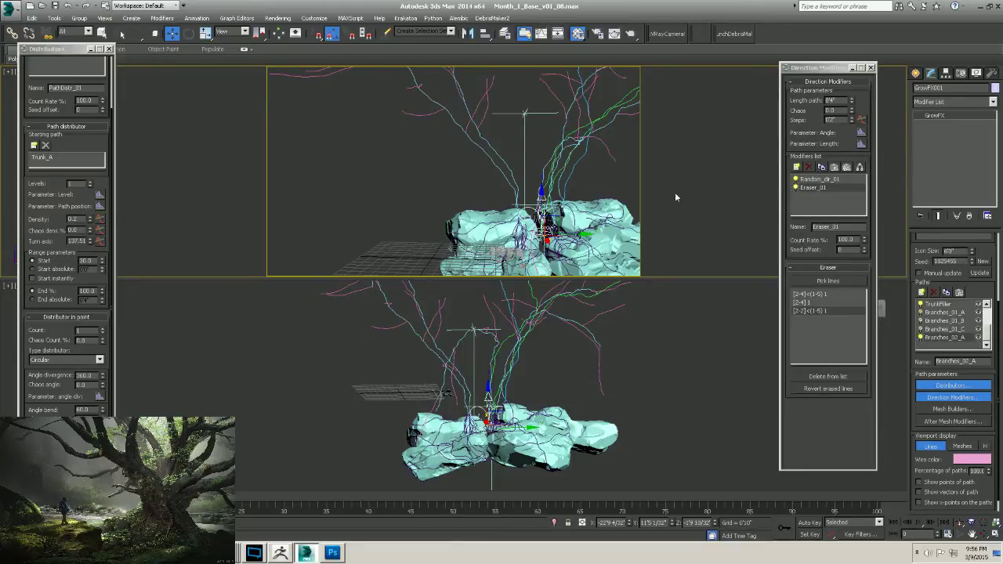
pyautogui.click(13, 11)
pyautogui.click(27, 96)
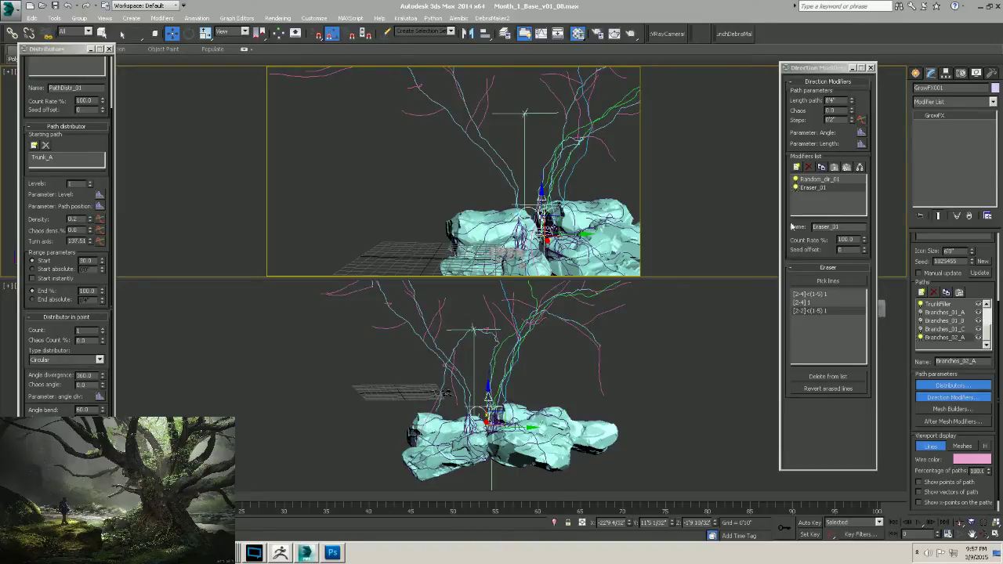
# Try a Noise direction modifier with a strength of 0'4" on the Branches_02_A path.
pyautogui.scroll(-1, 63, 271)
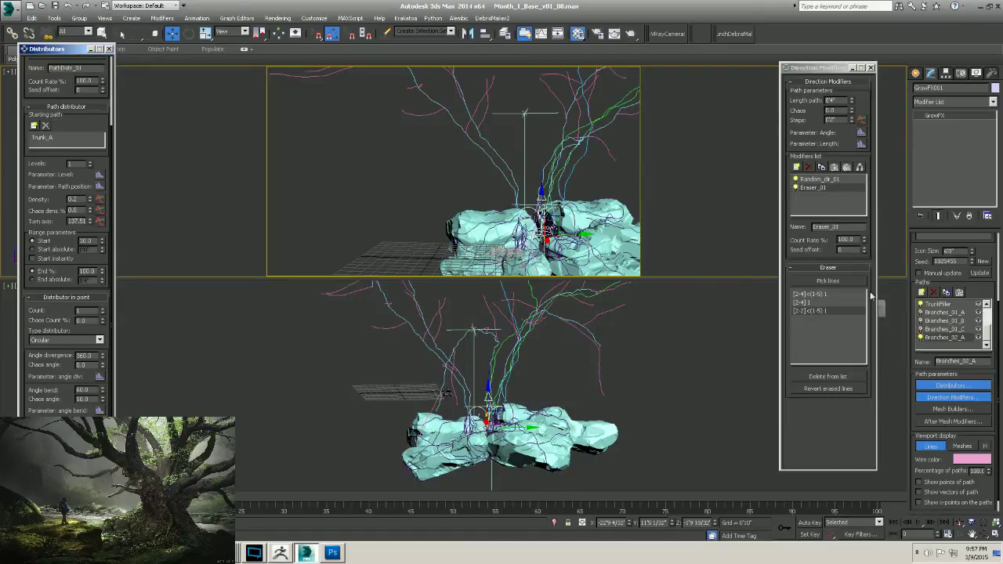
pyautogui.click(797, 166)
pyautogui.click(450, 251)
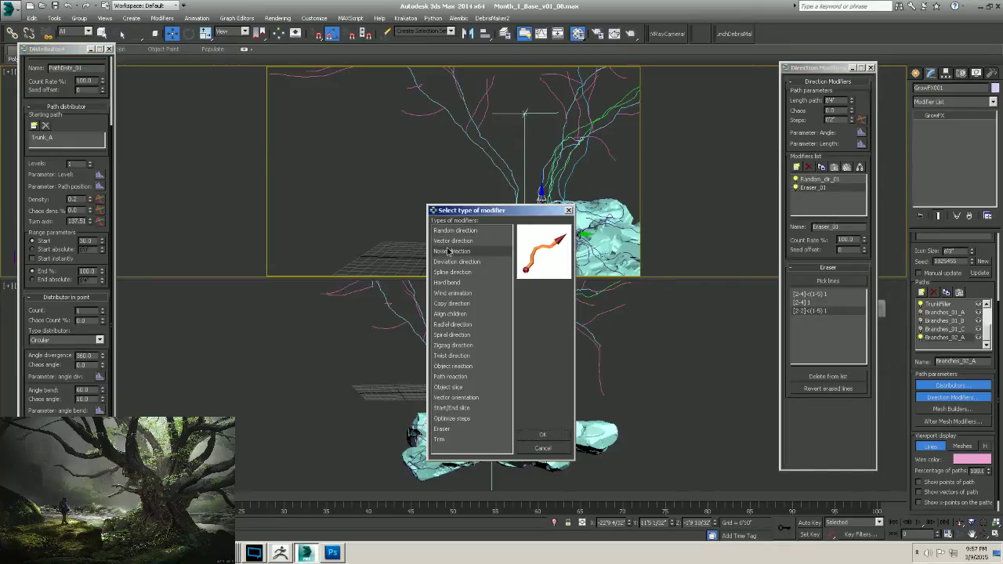
pyautogui.click(542, 434)
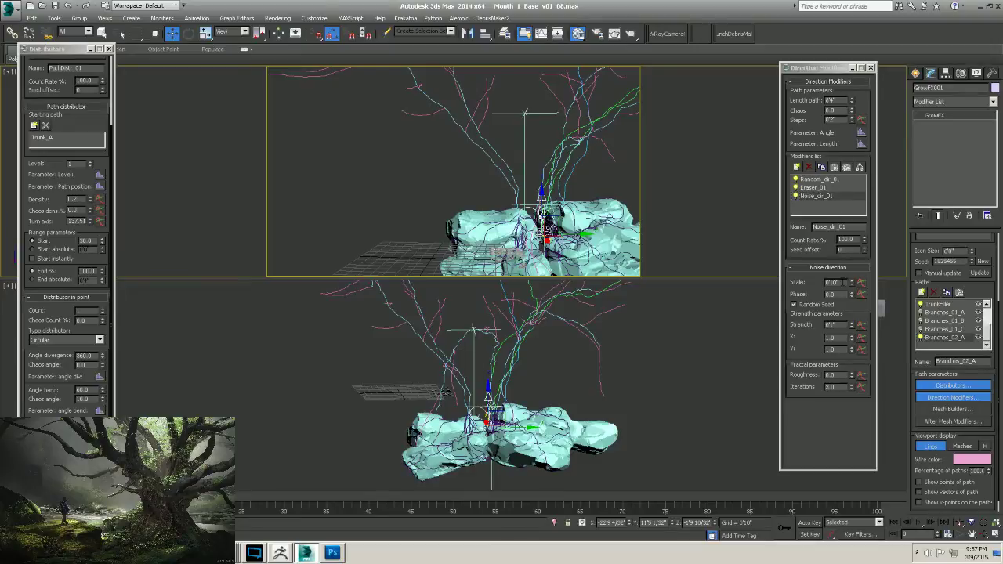
pyautogui.doubleClick(829, 325)
pyautogui.write('8')
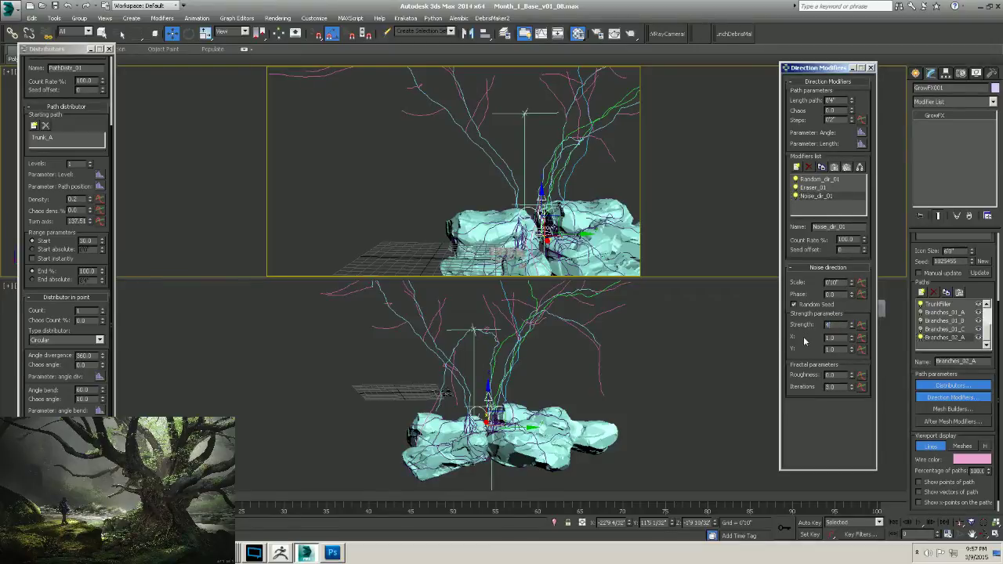
pyautogui.press('Return')
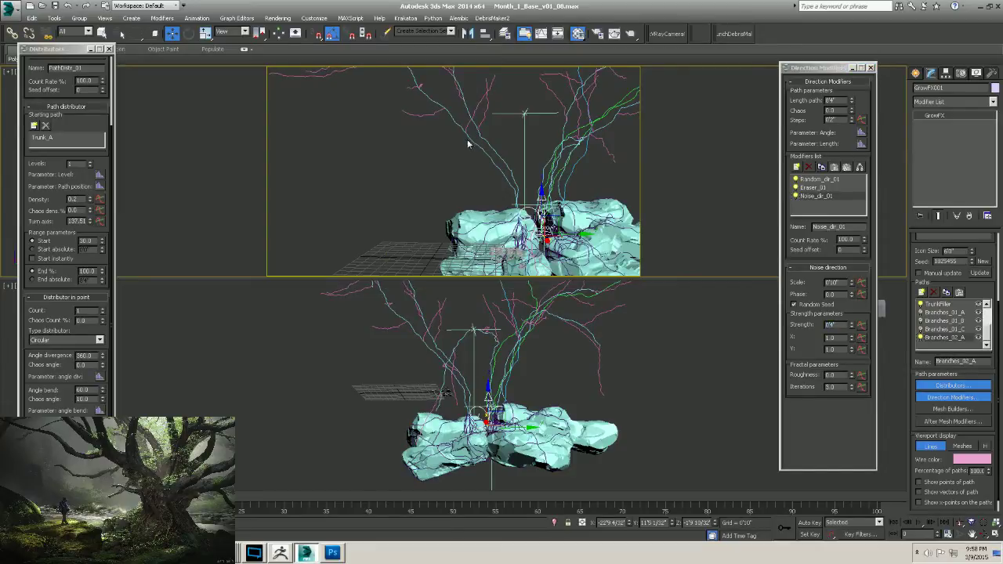
# Try noise scales of 2'0" and 0'6" on the Branches_02_A path, and delete the Noise direction modifier.
pyautogui.doubleClick(832, 282)
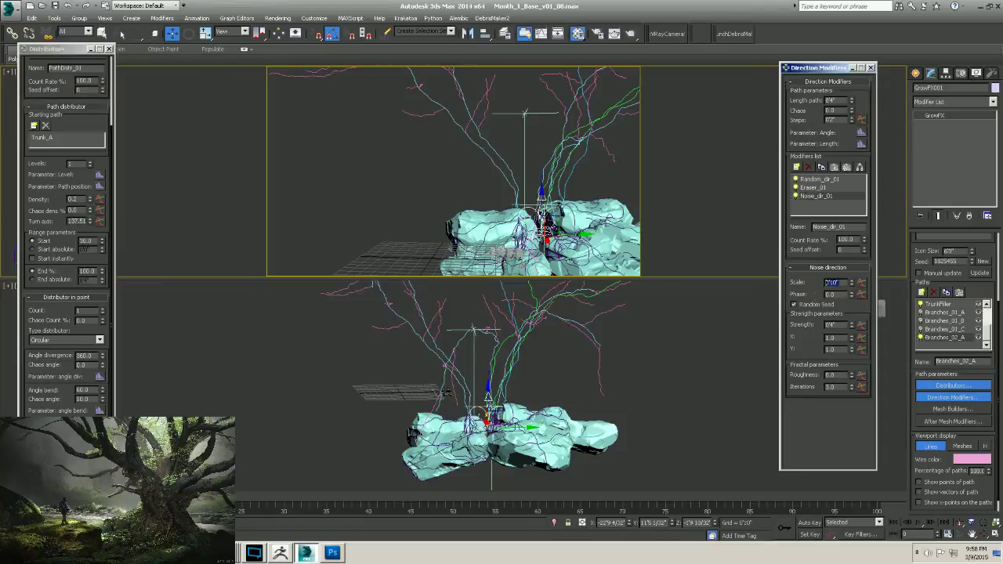
pyautogui.write('2')
pyautogui.press('Return')
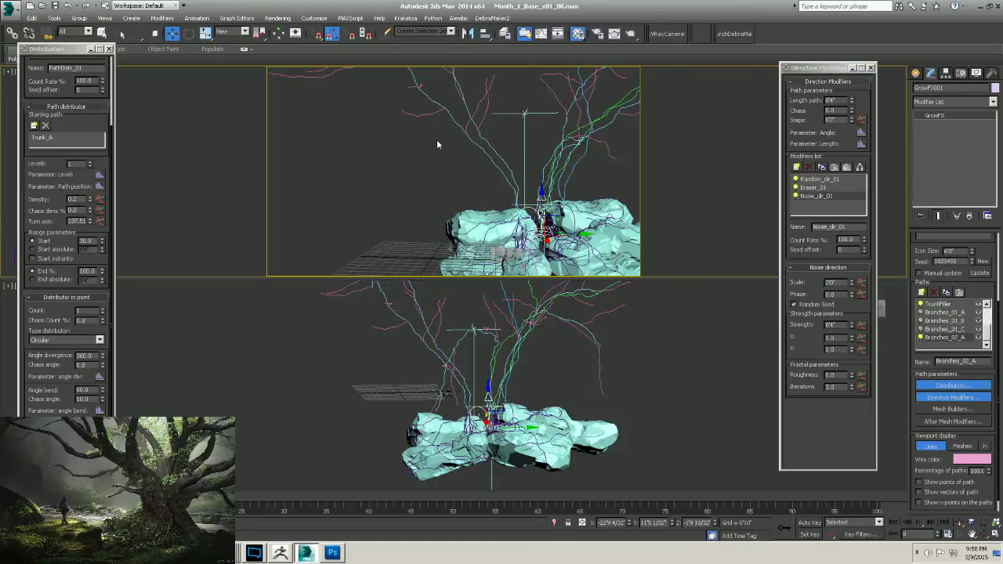
pyautogui.doubleClick(832, 282)
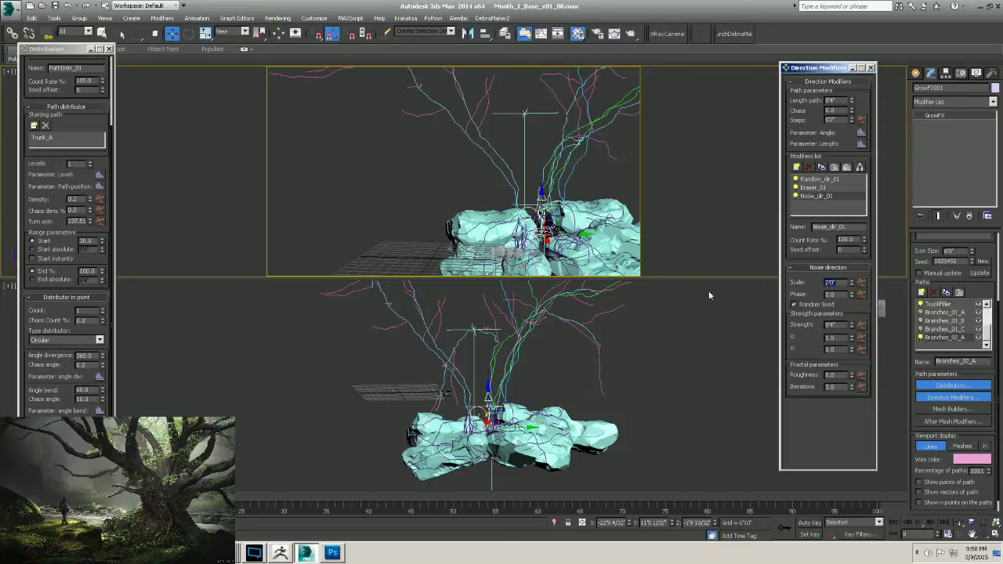
pyautogui.write('6')
pyautogui.press('Return')
pyautogui.doubleClick(831, 283)
pyautogui.write('0.5')
pyautogui.press('Return')
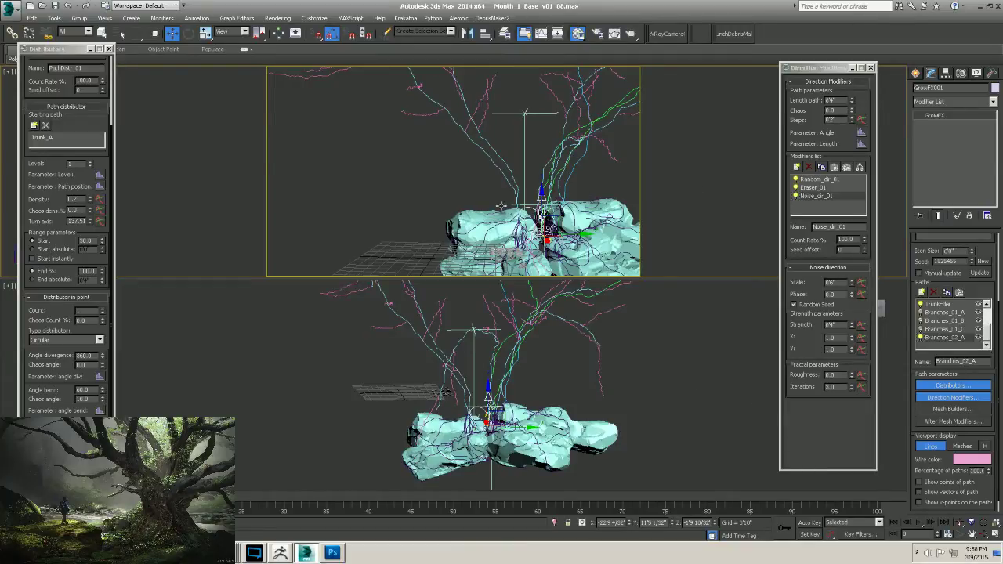
pyautogui.click(809, 167)
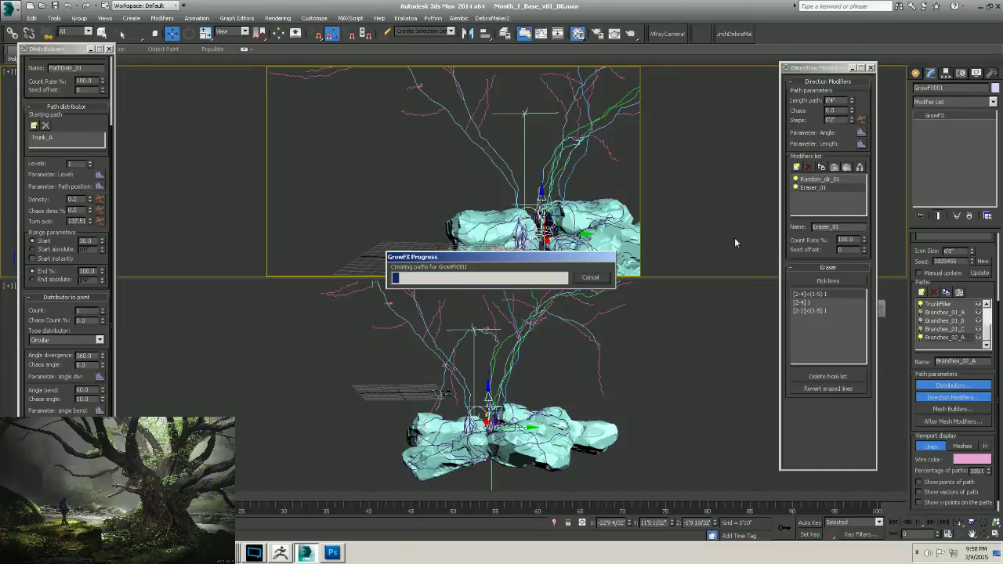
# Duplicate the Branches_02_A path with copy and paste, and name the new path Branches_02_B.
pyautogui.keyDown('alt'); pyautogui.moveTo(549, 347); pyautogui.dragTo(610, 424, button='middle'); pyautogui.keyUp('alt')
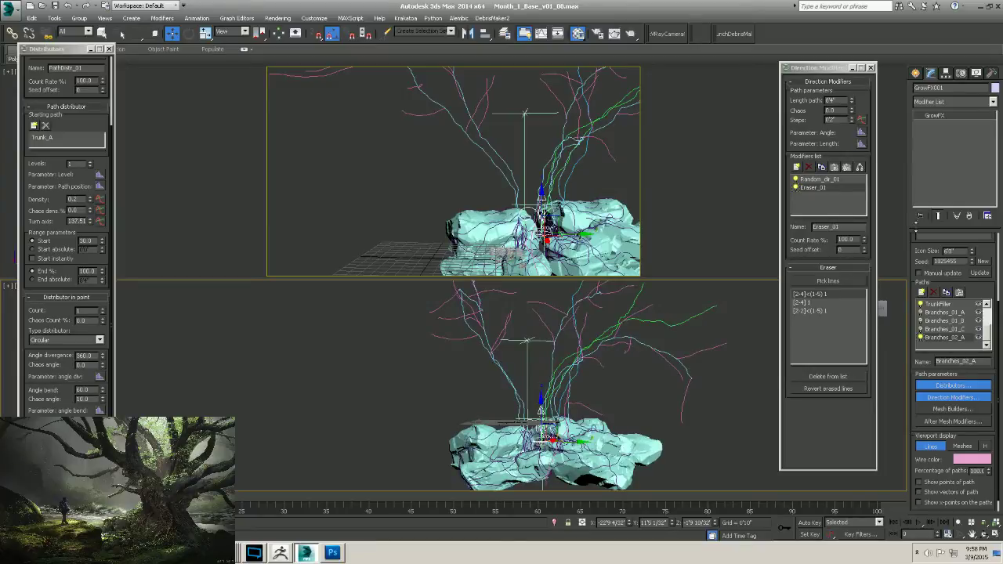
pyautogui.click(945, 337)
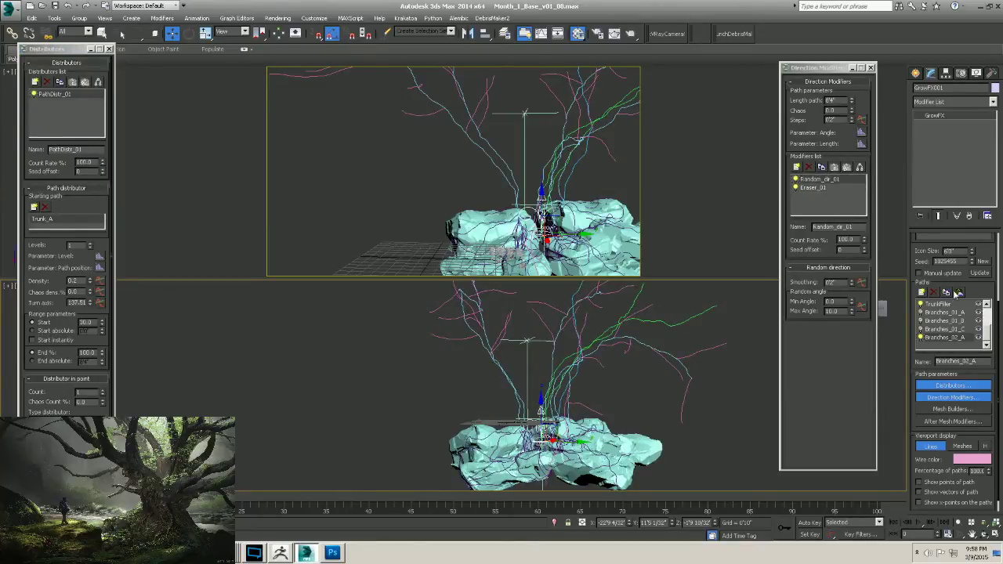
pyautogui.scroll(1, 989, 333)
pyautogui.scroll(-1, 989, 333)
pyautogui.scroll(2, 990, 331)
pyautogui.scroll(1, 990, 330)
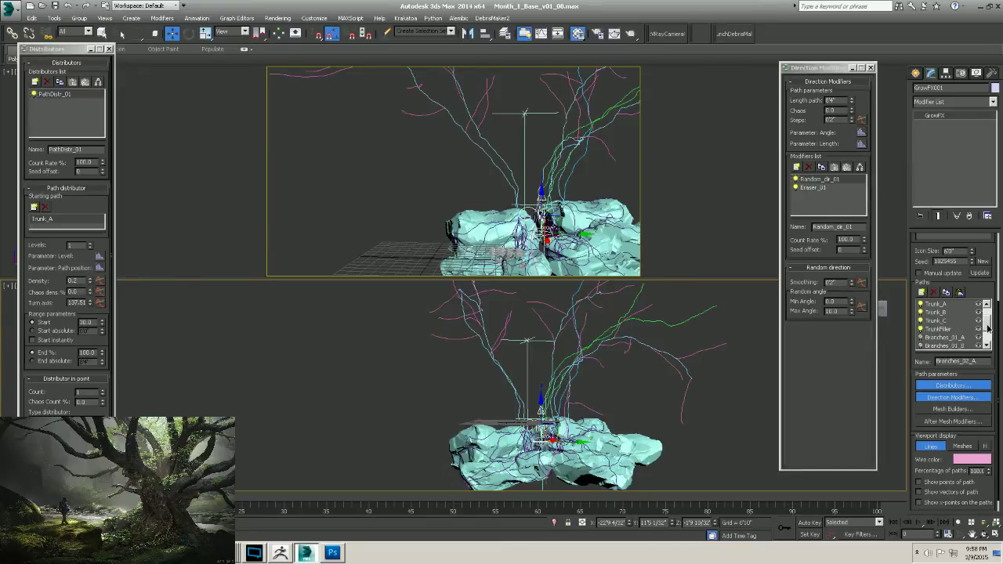
pyautogui.scroll(-1, 988, 332)
pyautogui.scroll(-2, 987, 333)
pyautogui.scroll(3, 989, 334)
pyautogui.click(924, 313)
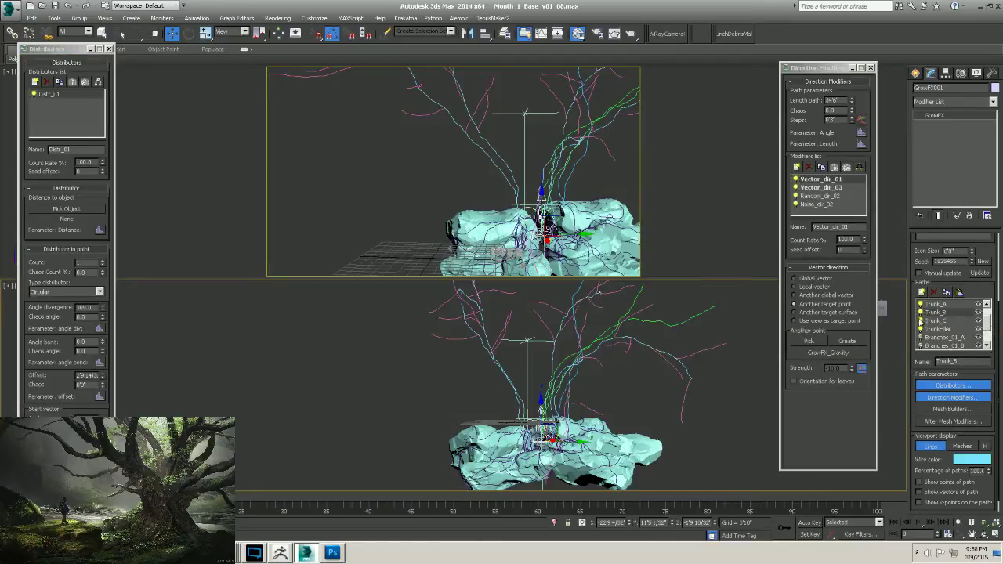
pyautogui.scroll(-3, 985, 323)
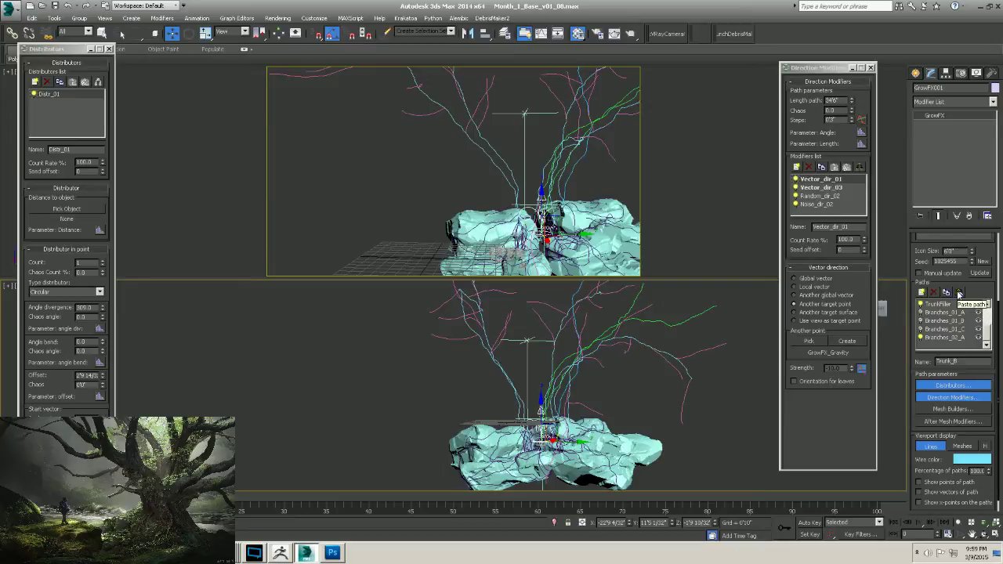
pyautogui.click(959, 292)
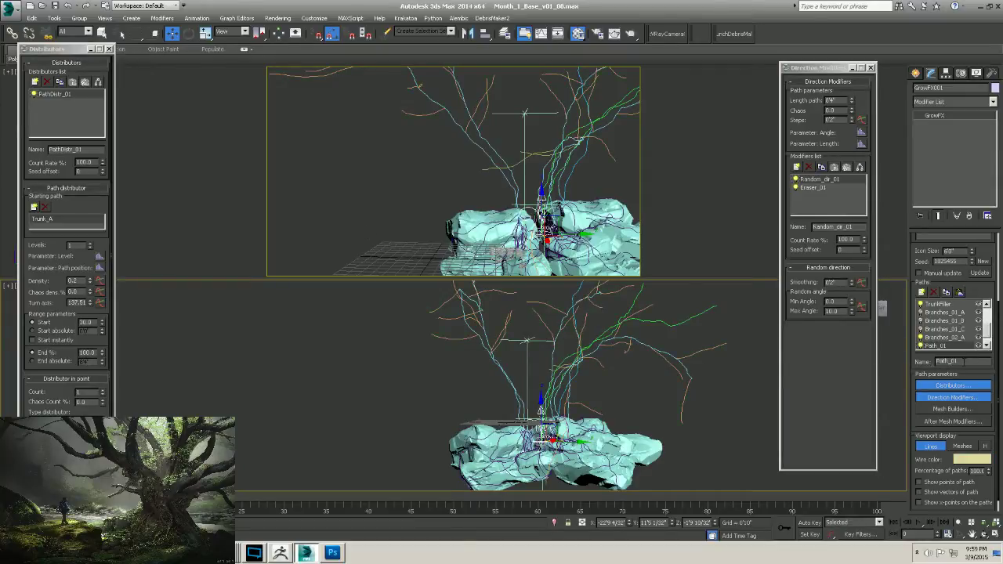
pyautogui.doubleClick(947, 361)
pyautogui.write('Branches_02_B')
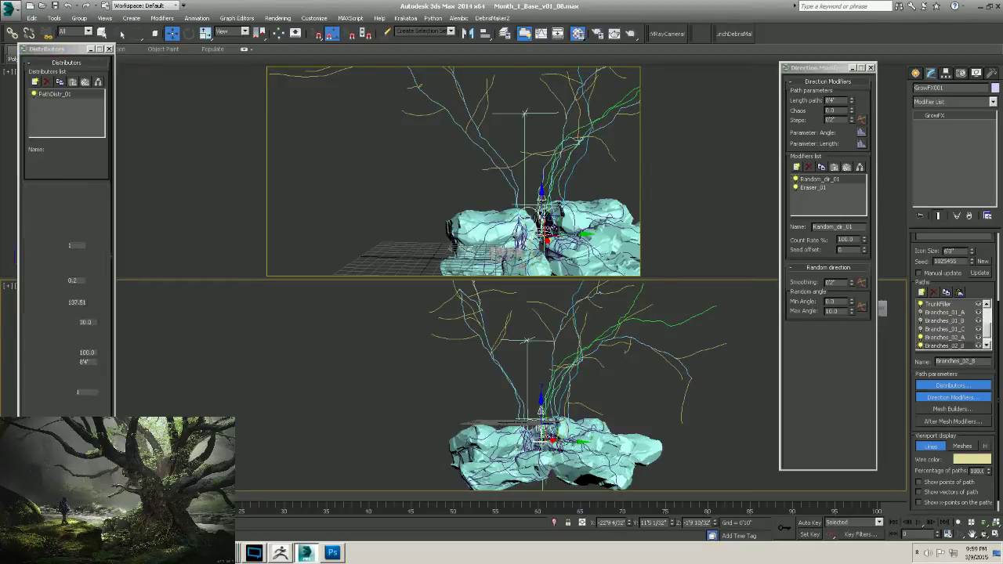
# Replace the starting path of the Branches_02_B path's distributor with Trunk_B.
pyautogui.press('Return')
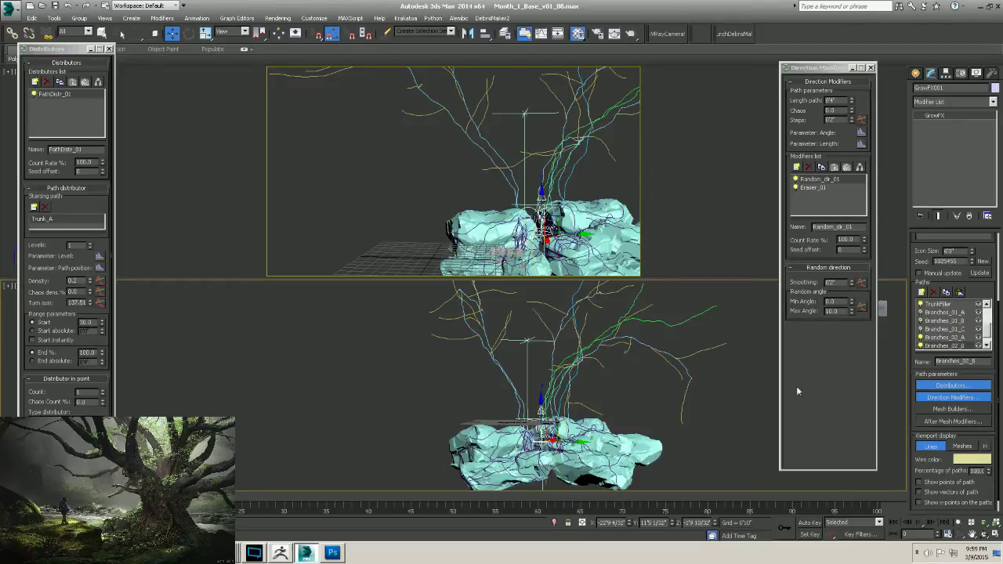
pyautogui.click(42, 219)
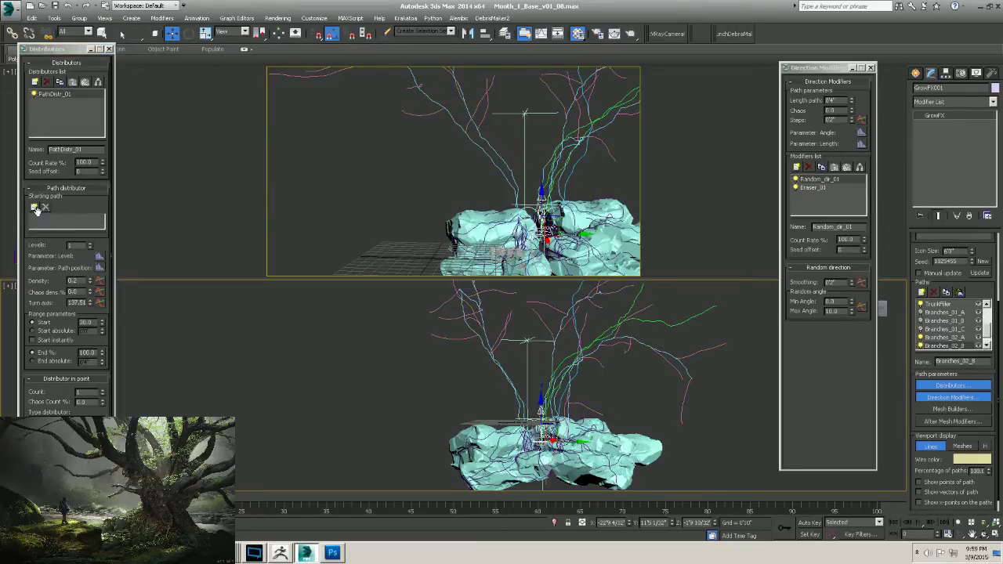
pyautogui.click(34, 207)
pyautogui.click(56, 251)
pyautogui.keyDown('alt'); pyautogui.moveTo(576, 363); pyautogui.dragTo(568, 391, button='middle'); pyautogui.keyUp('alt')
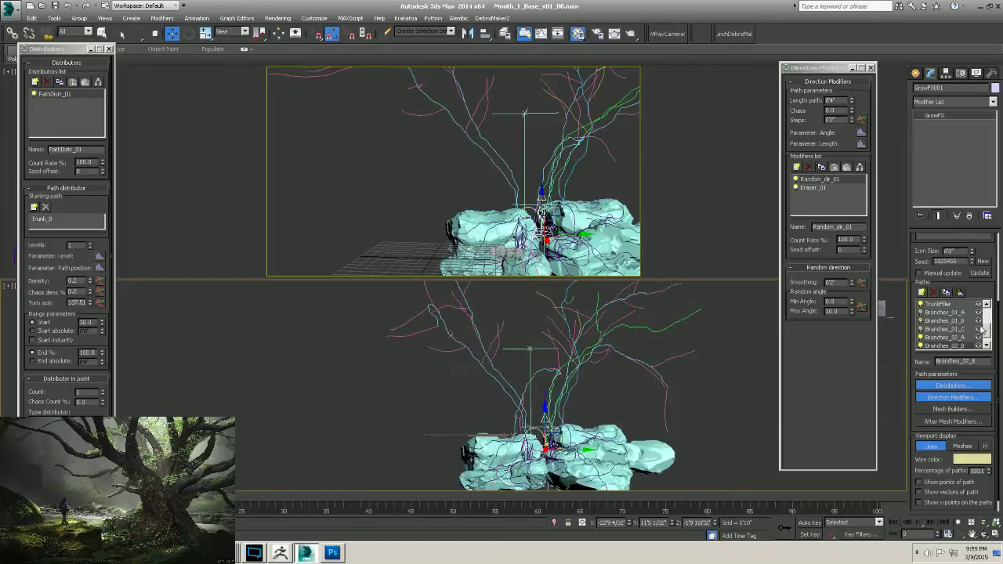
# Add another copy of the second-level branch path and name it Branches_02_C.
pyautogui.scroll(-1, 987, 335)
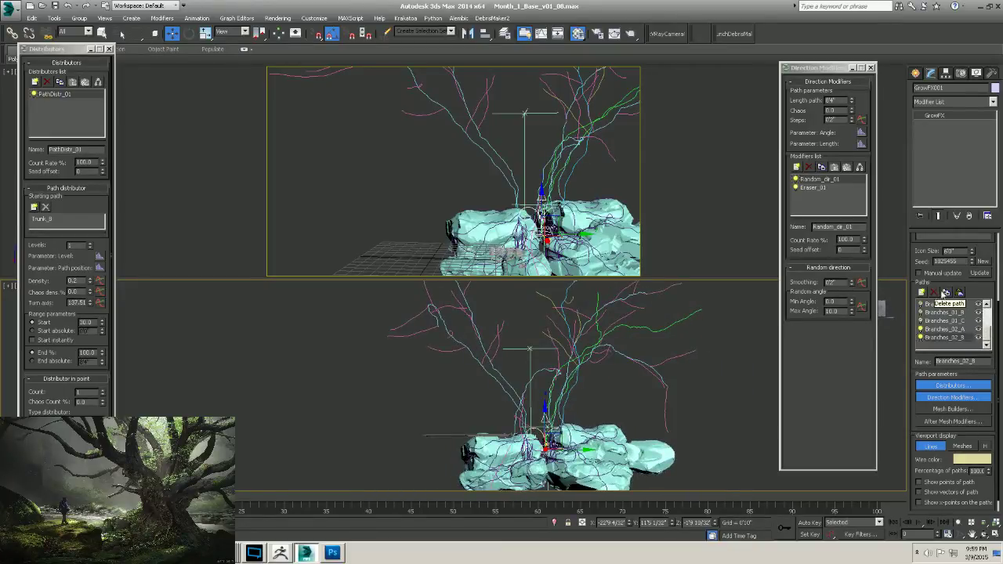
pyautogui.click(946, 293)
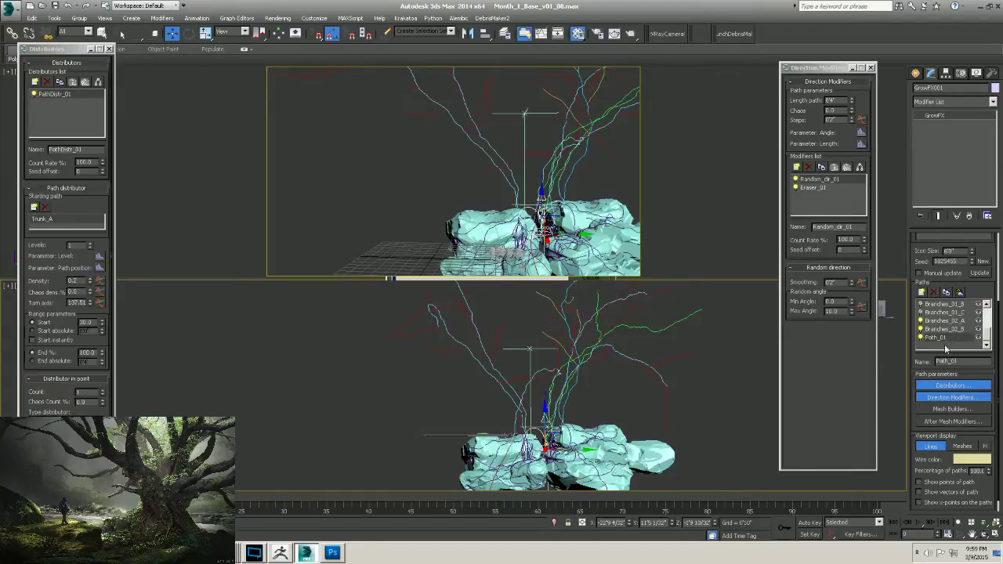
pyautogui.doubleClick(967, 361)
pyautogui.write('Branches')
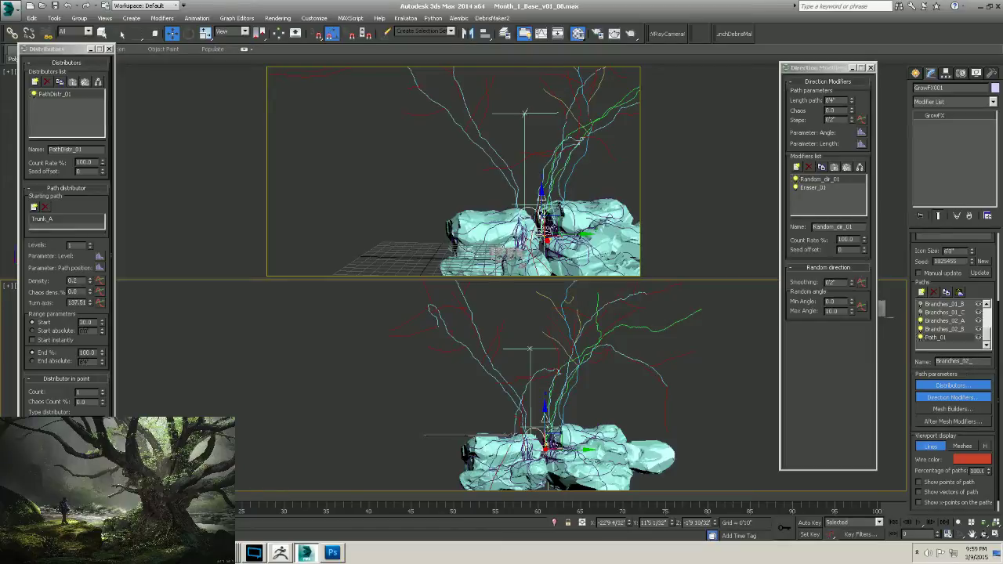
pyautogui.press('Return')
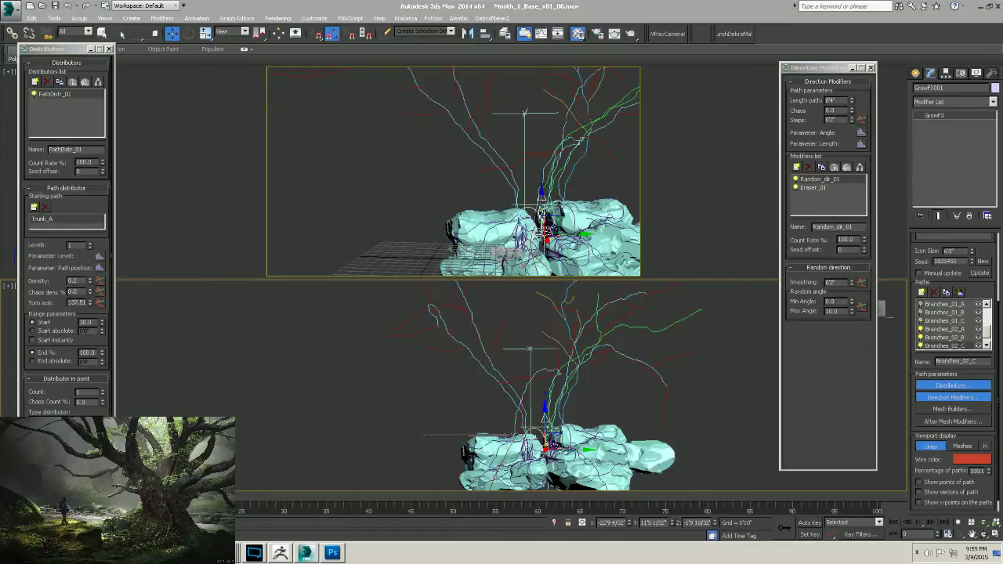
pyautogui.click(986, 344)
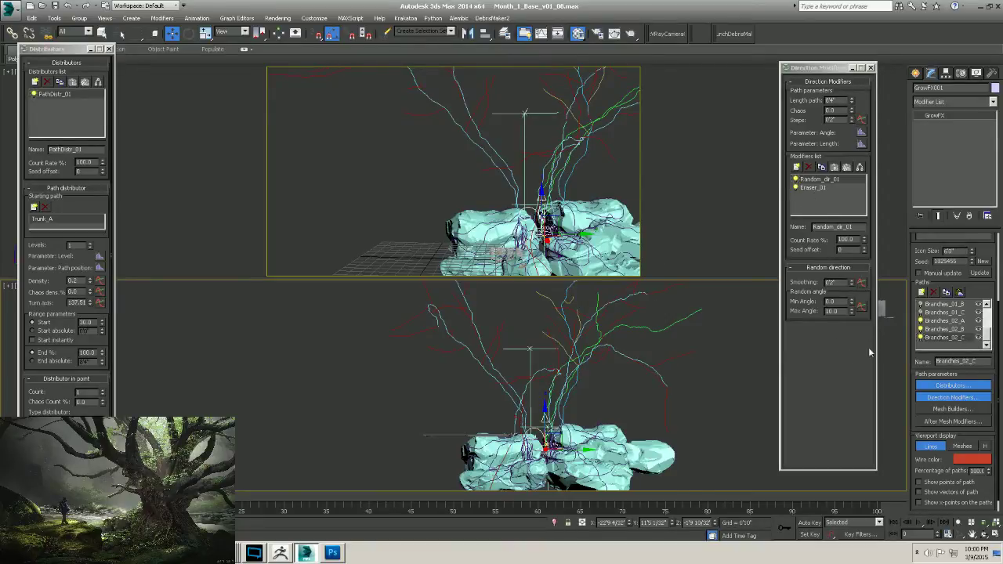
# Replace the starting path of the Branches_02_C path's distributor with Trunk_C.
pyautogui.click(45, 207)
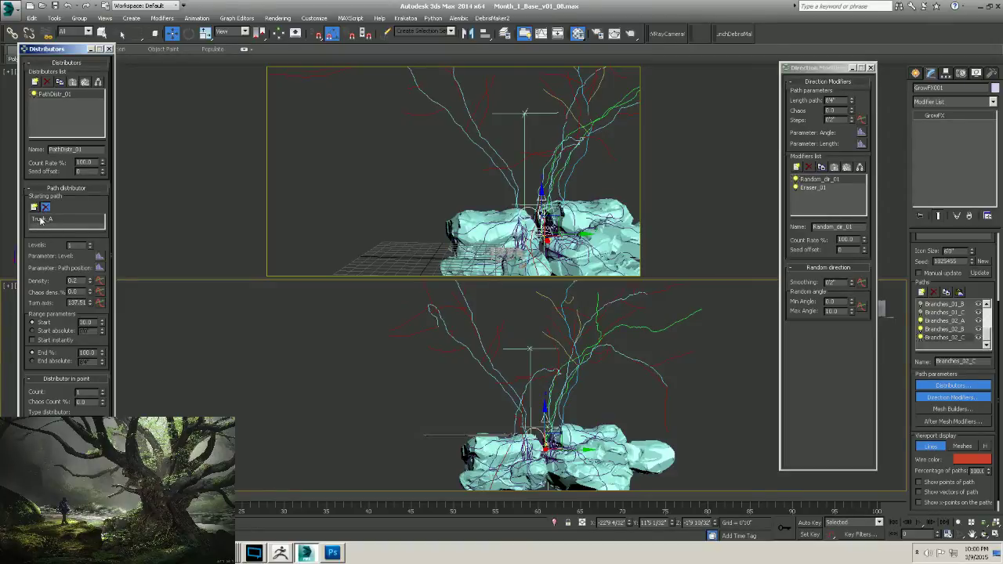
pyautogui.click(40, 220)
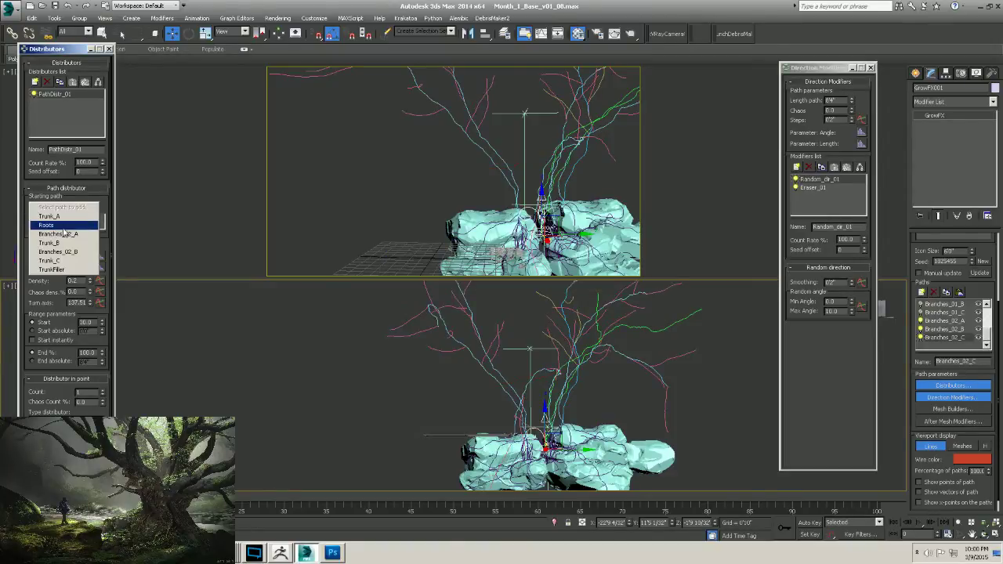
pyautogui.click(66, 261)
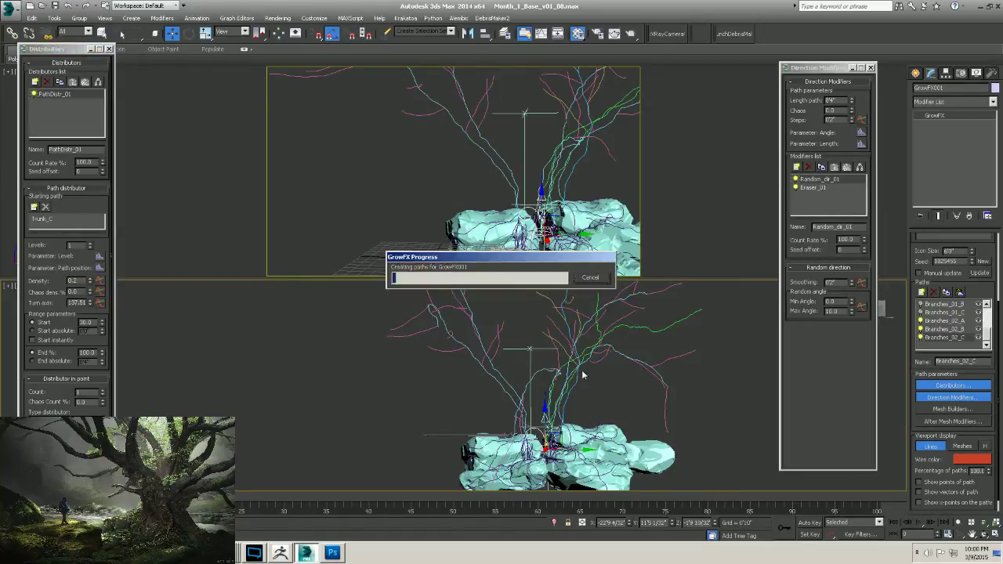
pyautogui.moveTo(581, 369)
pyautogui.keyDown('alt'); pyautogui.mouseDown(button='middle')
pyautogui.moveTo(568, 376)
pyautogui.moveTo(580, 382)
pyautogui.mouseUp(button='middle'); pyautogui.keyUp('alt')
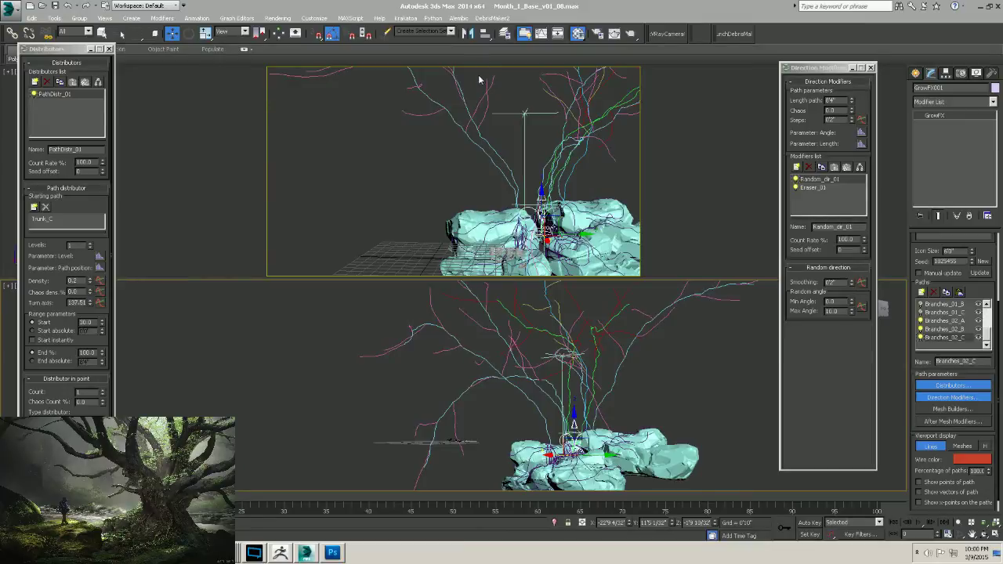
pyautogui.keyDown('alt'); pyautogui.moveTo(585, 388); pyautogui.dragTo(632, 401, button='middle'); pyautogui.keyUp('alt')
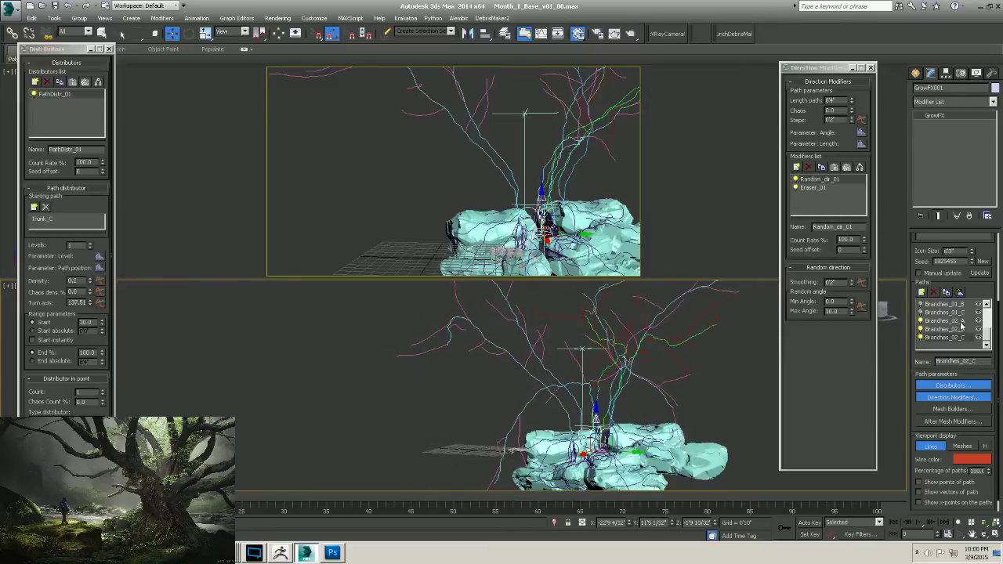
# Turn the Branches_01_A, Branches_01_B and Branches_01_C paths back on and inspect the tree from several sides.
pyautogui.scroll(3, 922, 325)
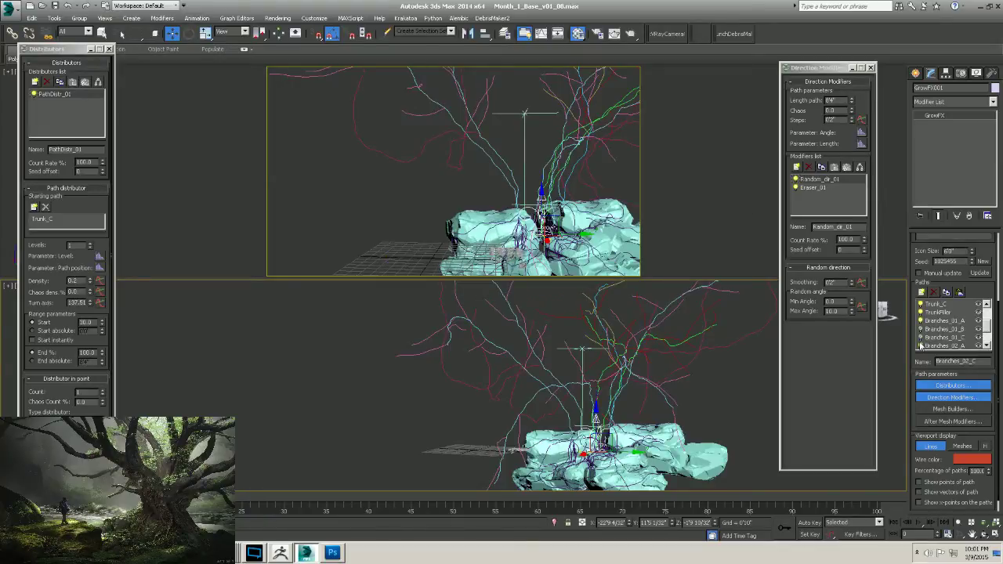
pyautogui.click(921, 337)
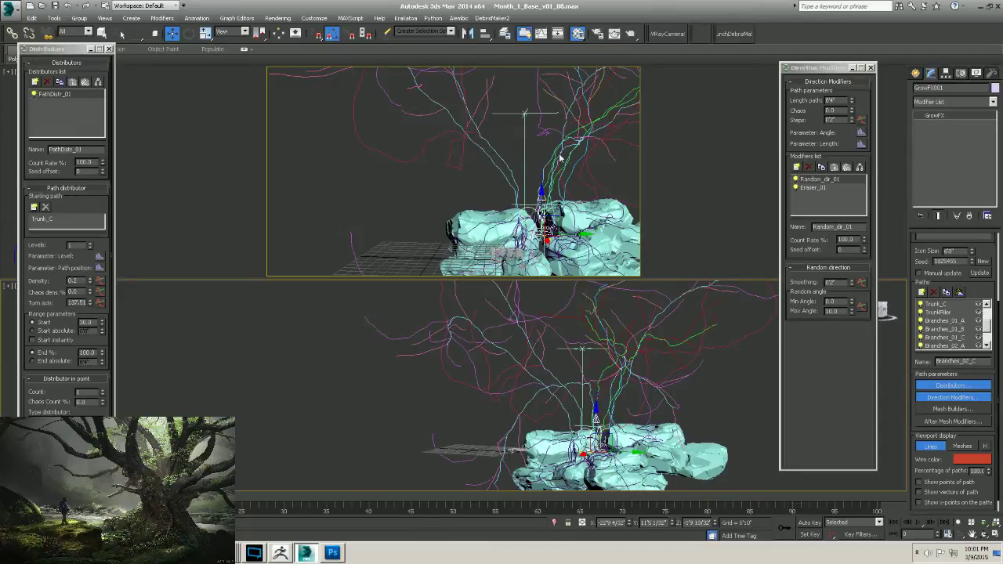
pyautogui.scroll(-3, 989, 320)
pyautogui.keyDown('alt'); pyautogui.moveTo(557, 310); pyautogui.dragTo(616, 351, button='middle'); pyautogui.keyUp('alt')
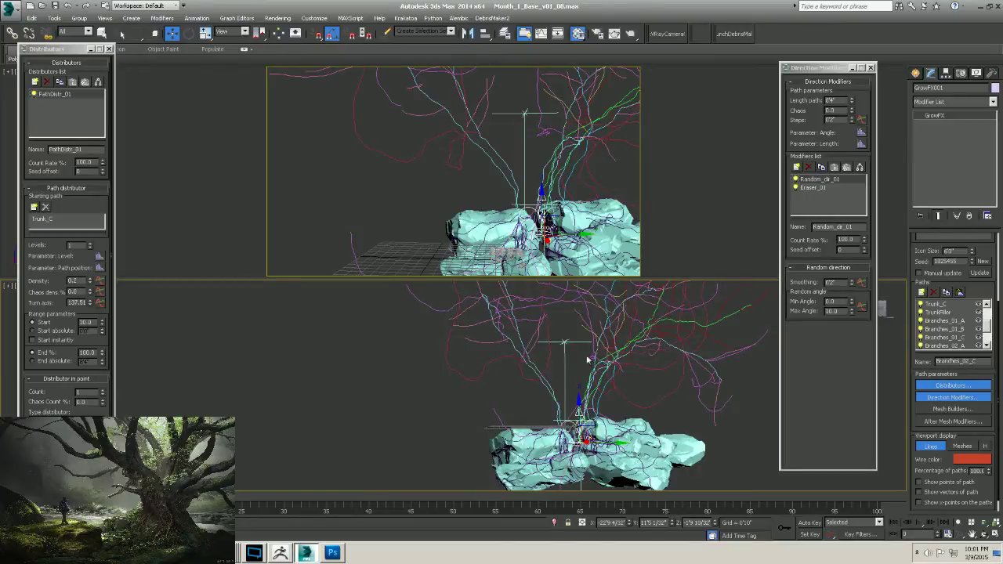
pyautogui.keyDown('alt'); pyautogui.moveTo(588, 360); pyautogui.dragTo(621, 419, button='middle'); pyautogui.keyUp('alt')
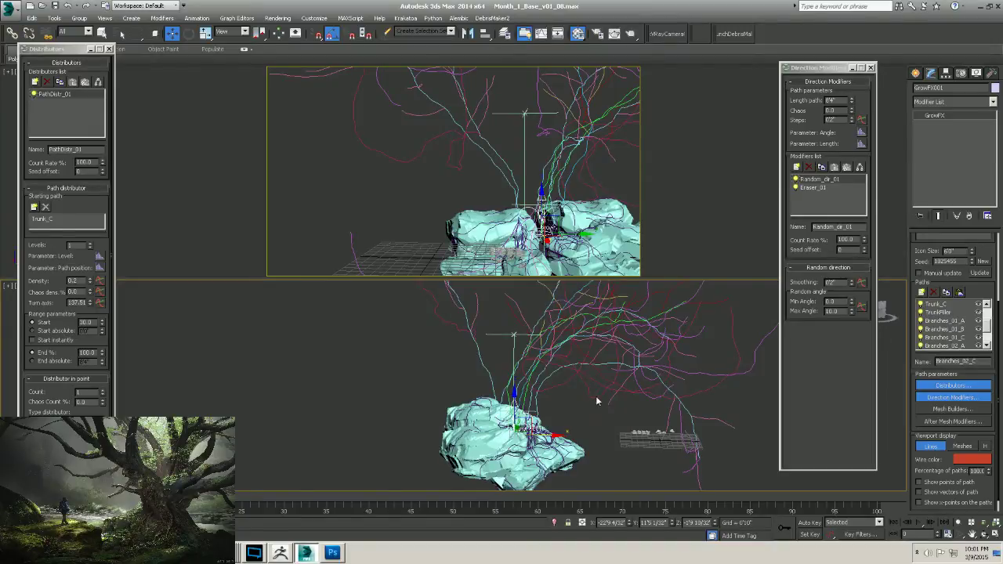
pyautogui.keyDown('alt'); pyautogui.moveTo(598, 402); pyautogui.dragTo(624, 380, button='middle'); pyautogui.keyUp('alt')
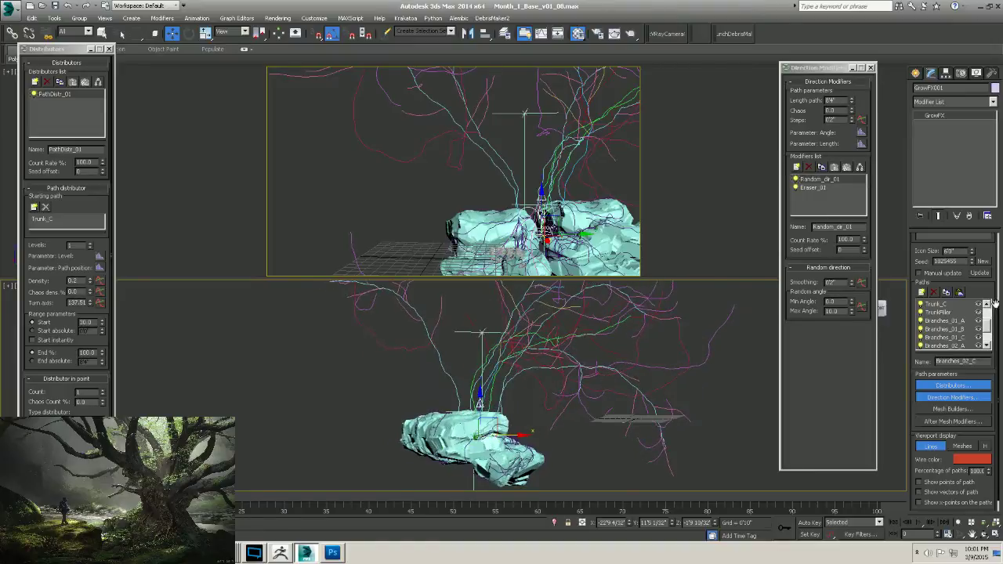
# Create a new path with a Path distributor and name it Branches_03_Small.
pyautogui.scroll(-1, 968, 320)
pyautogui.click(922, 292)
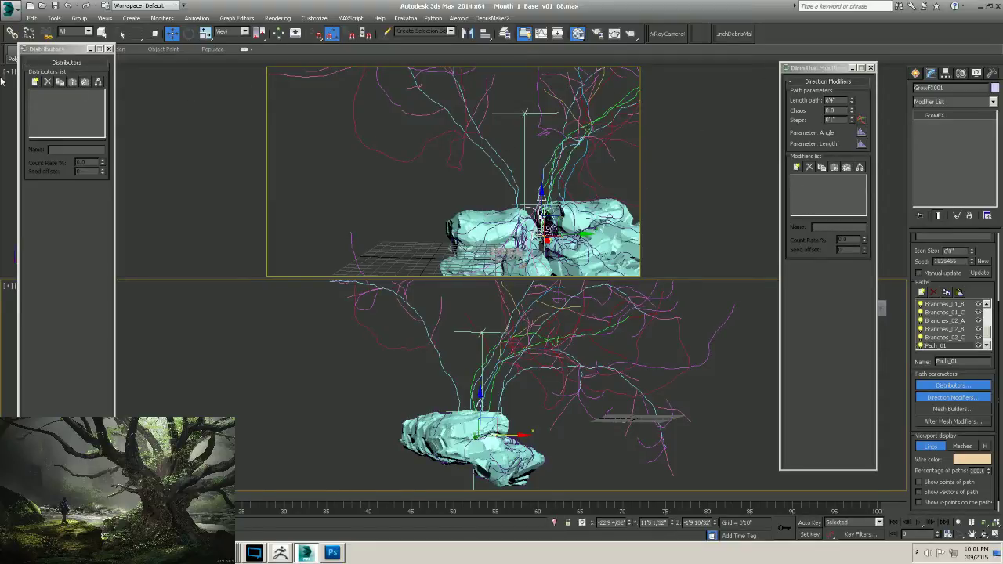
pyautogui.click(35, 82)
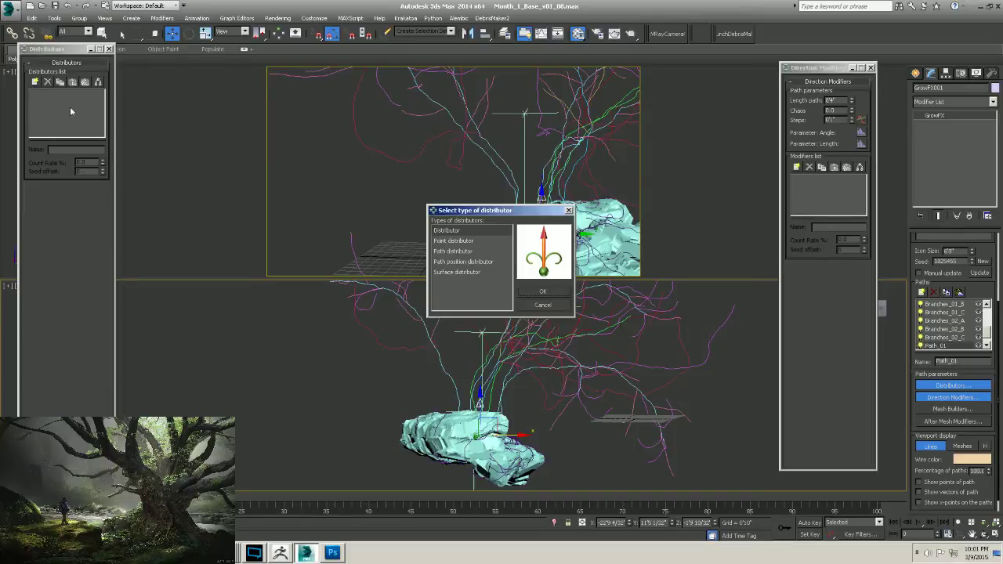
pyautogui.click(443, 250)
pyautogui.click(542, 292)
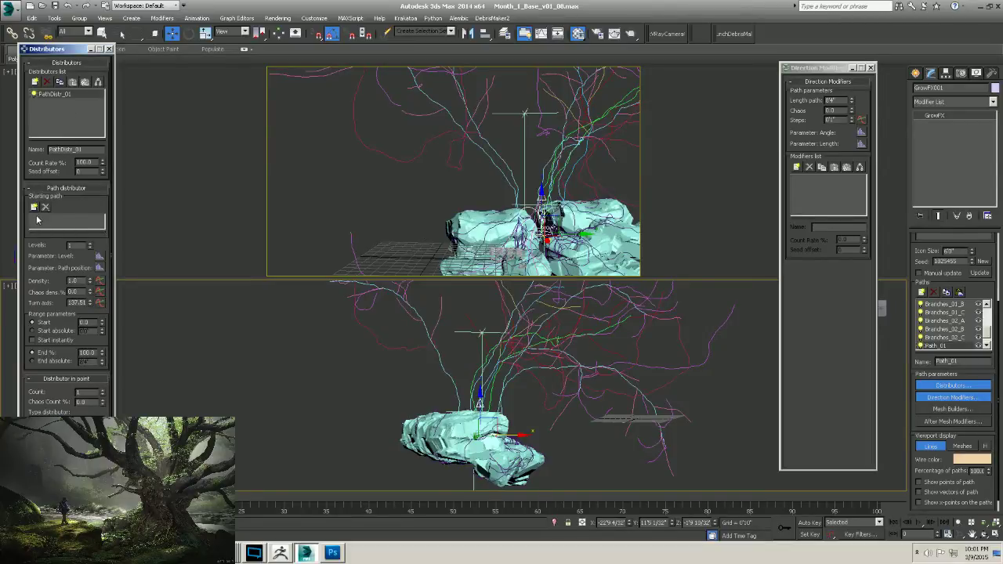
pyautogui.moveTo(66, 48); pyautogui.dragTo(111, 51)
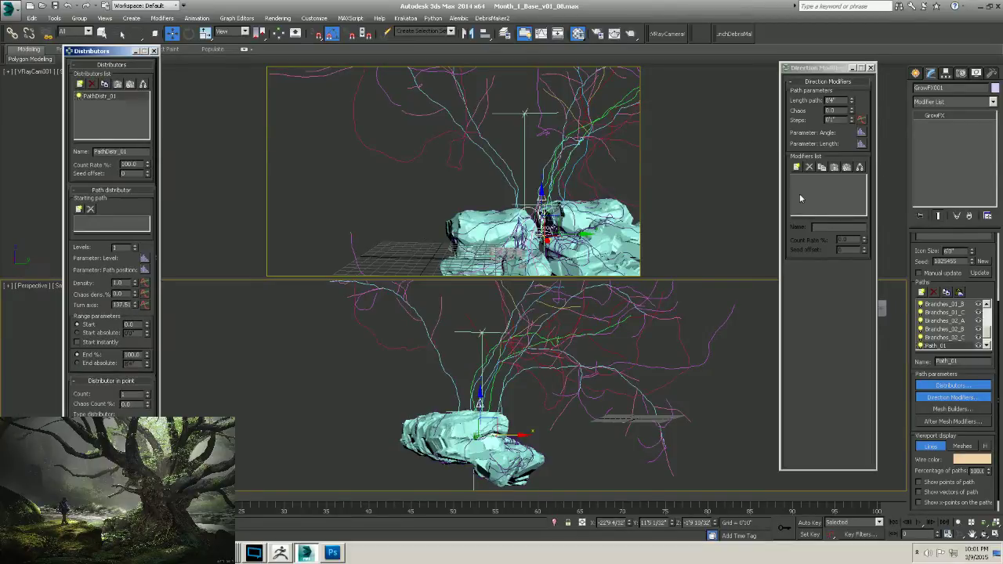
pyautogui.click(948, 360)
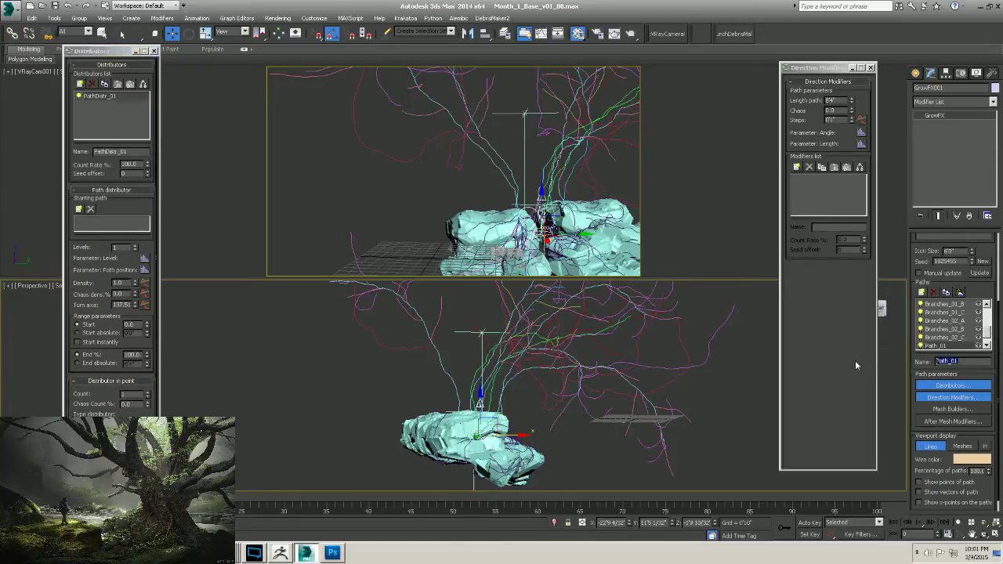
pyautogui.write('Branches_03_Small')
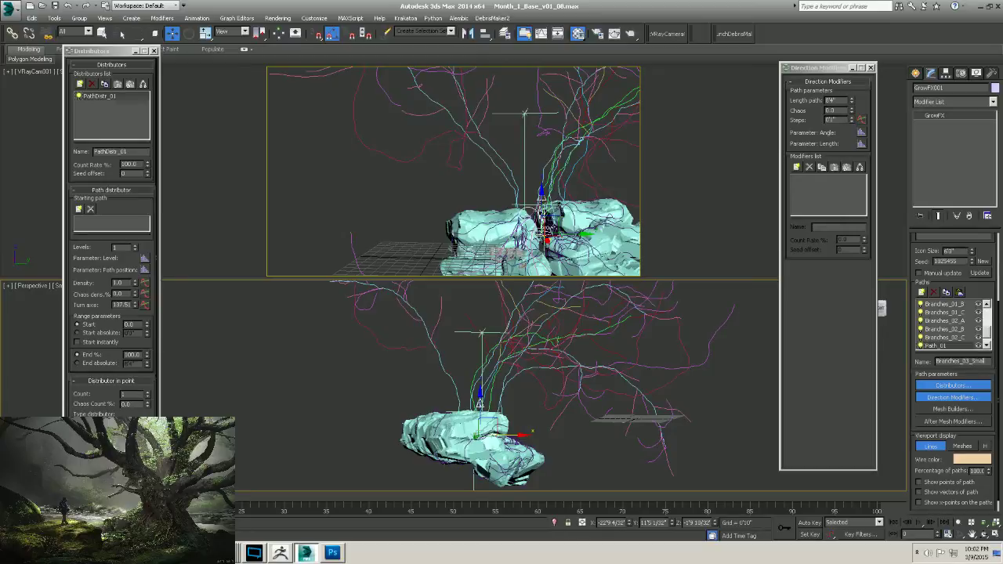
pyautogui.press('Return')
# Set Branches_01_B as the starting path for the Branches_03_Small distributor.
pyautogui.click(78, 209)
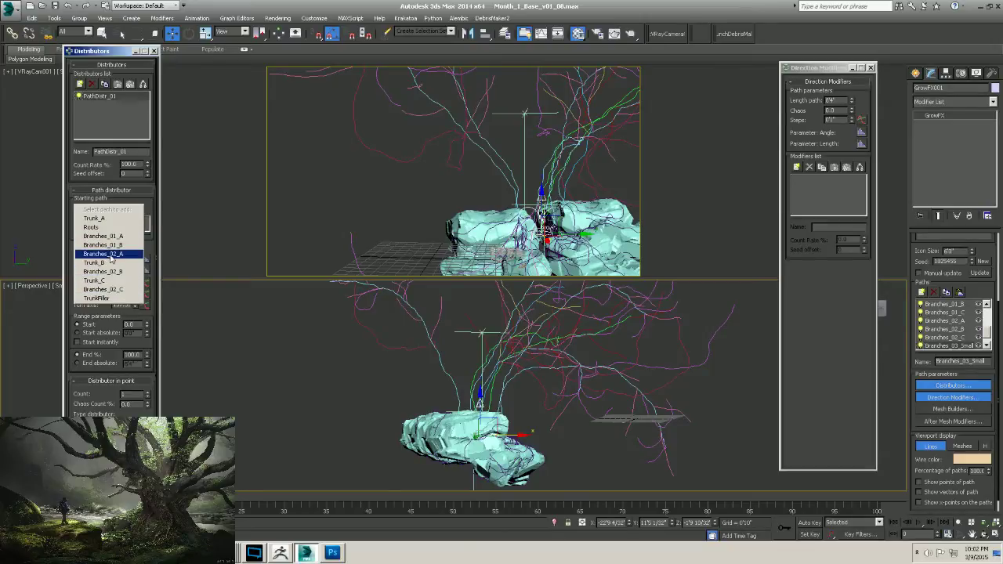
pyautogui.click(110, 246)
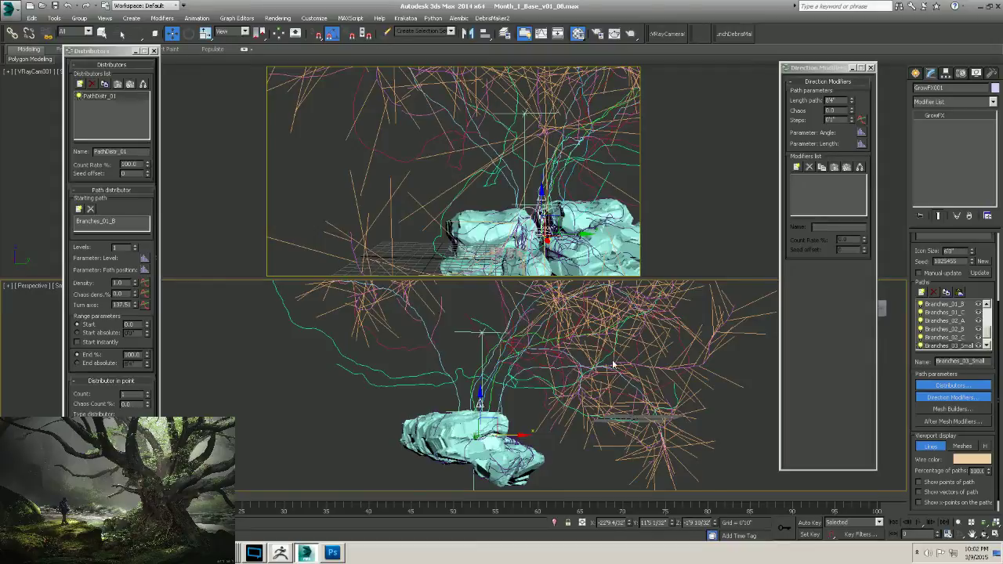
pyautogui.moveTo(609, 363); pyautogui.dragTo(593, 381, button='middle')
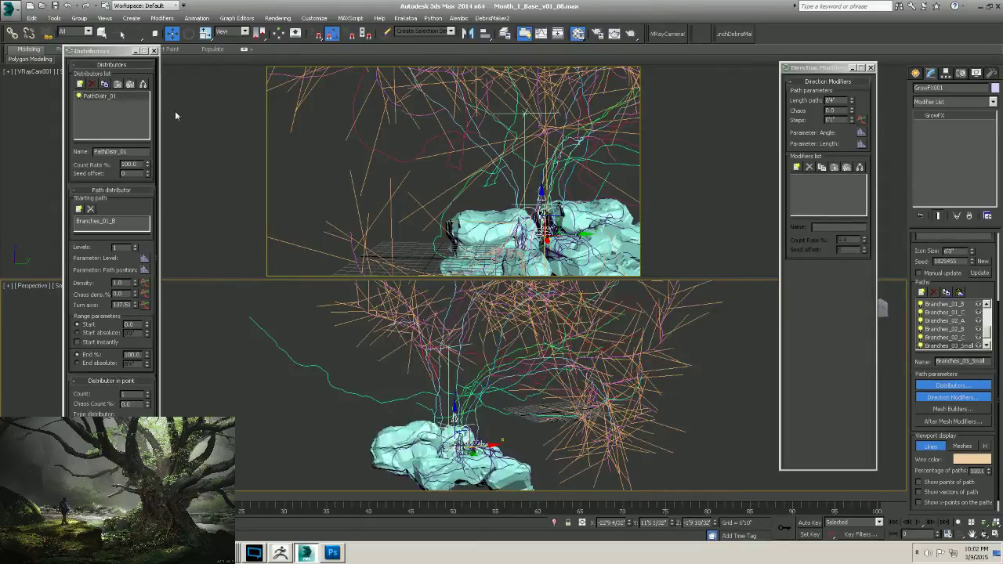
# Set the Branches_03_Small path length to 6'0" and its chaos to 40, and increase its step size.
pyautogui.moveTo(836, 101); pyautogui.dragTo(784, 110)
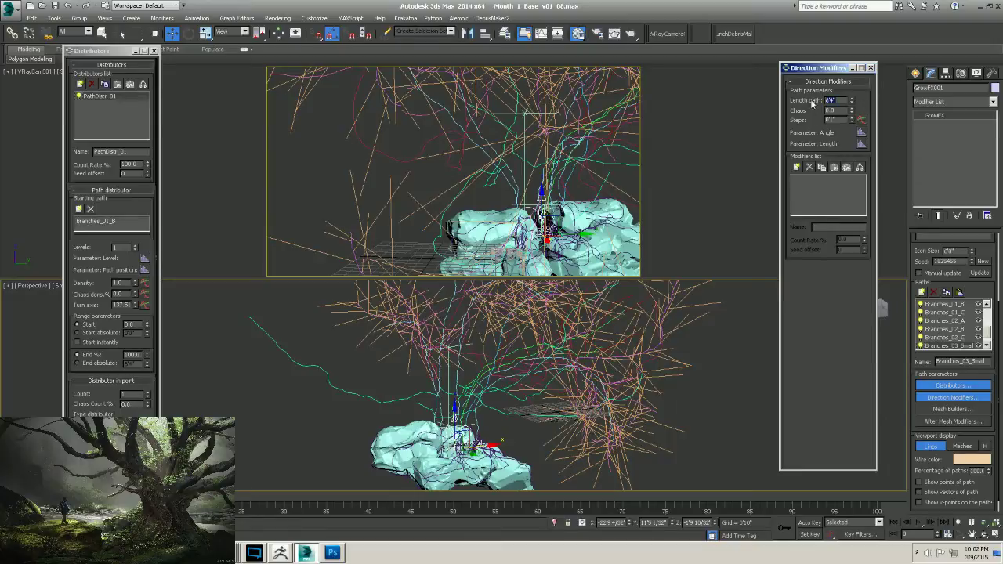
pyautogui.write('5\'4"')
pyautogui.write('6')
pyautogui.press('Tab')
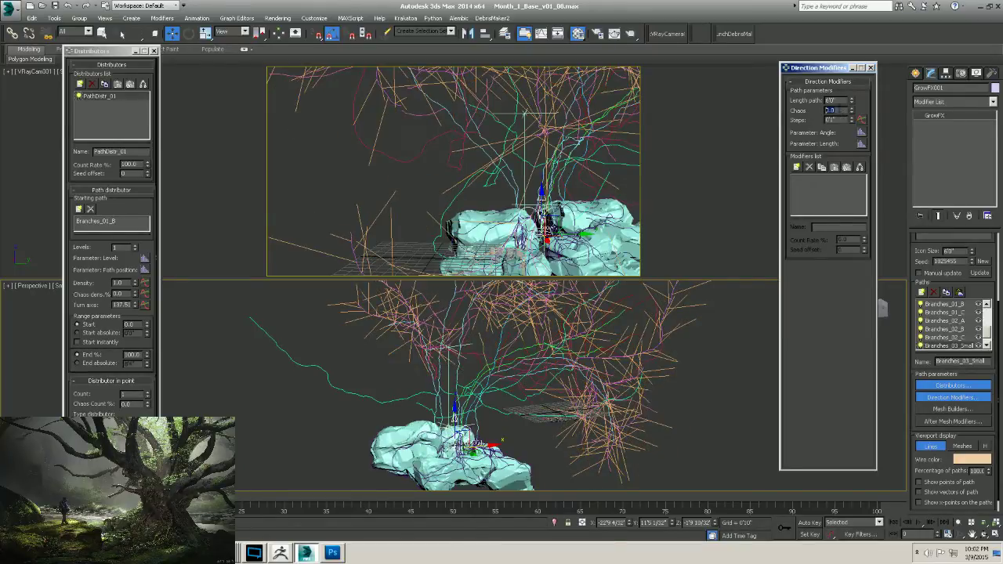
pyautogui.write('40')
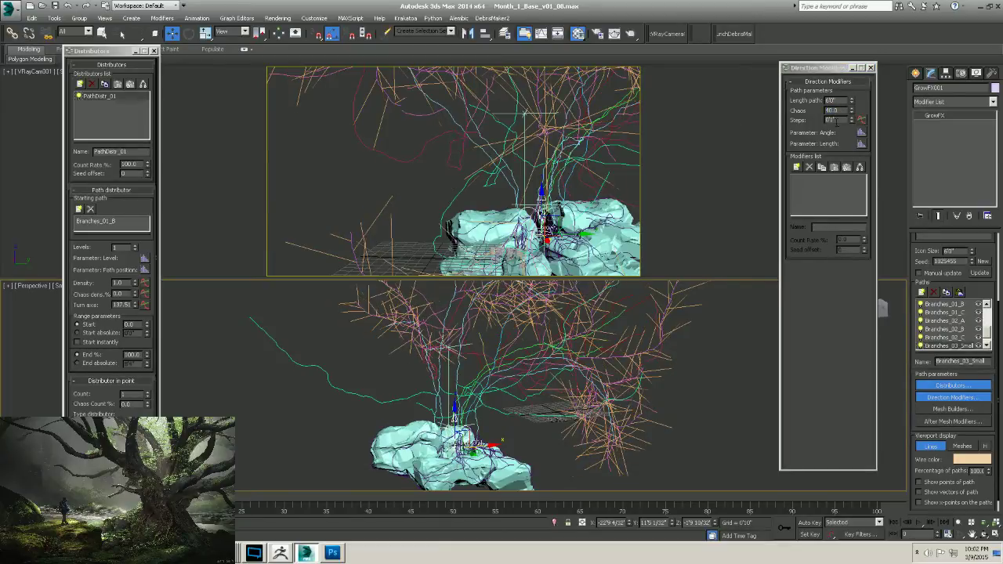
pyautogui.press('Tab')
pyautogui.write('5')
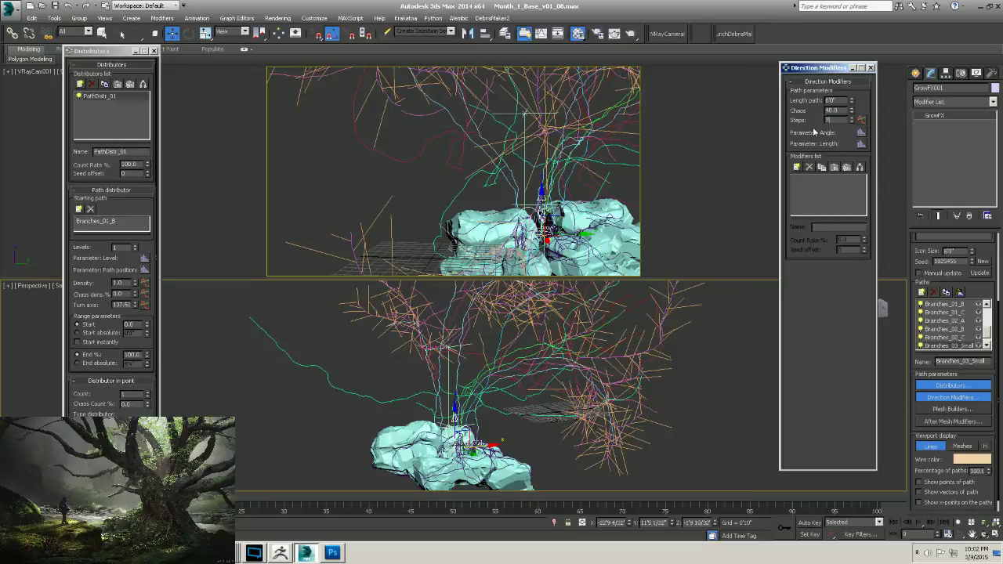
pyautogui.press('Return')
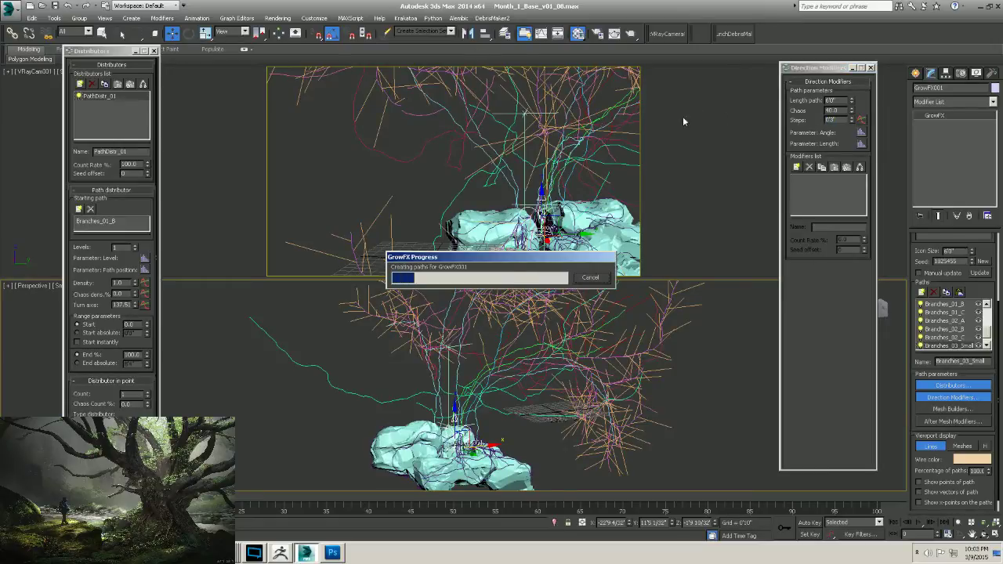
pyautogui.moveTo(627, 384); pyautogui.dragTo(518, 390, button='middle')
# Set the density of the Branches_03_Small path distributor to 0.5 and check the branches around the tree.
pyautogui.doubleClick(121, 282)
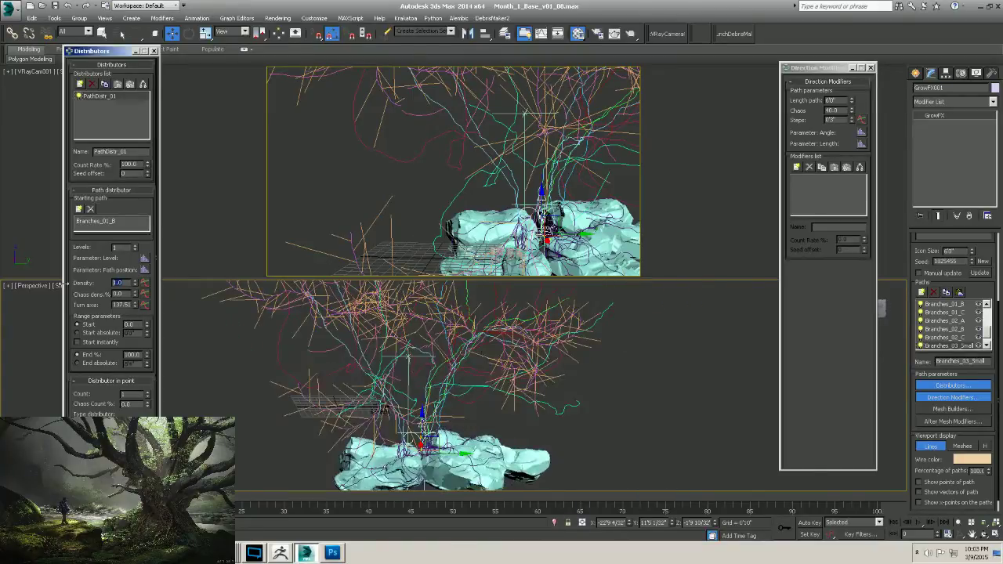
pyautogui.write('0.5')
pyautogui.press('Return')
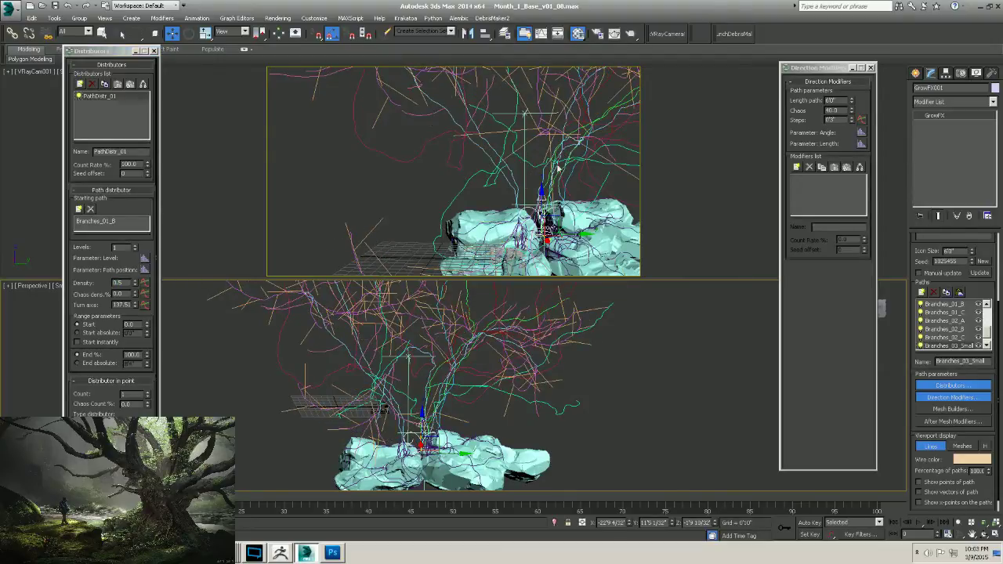
pyautogui.keyDown('alt'); pyautogui.moveTo(451, 345); pyautogui.dragTo(559, 369, button='middle'); pyautogui.keyUp('alt')
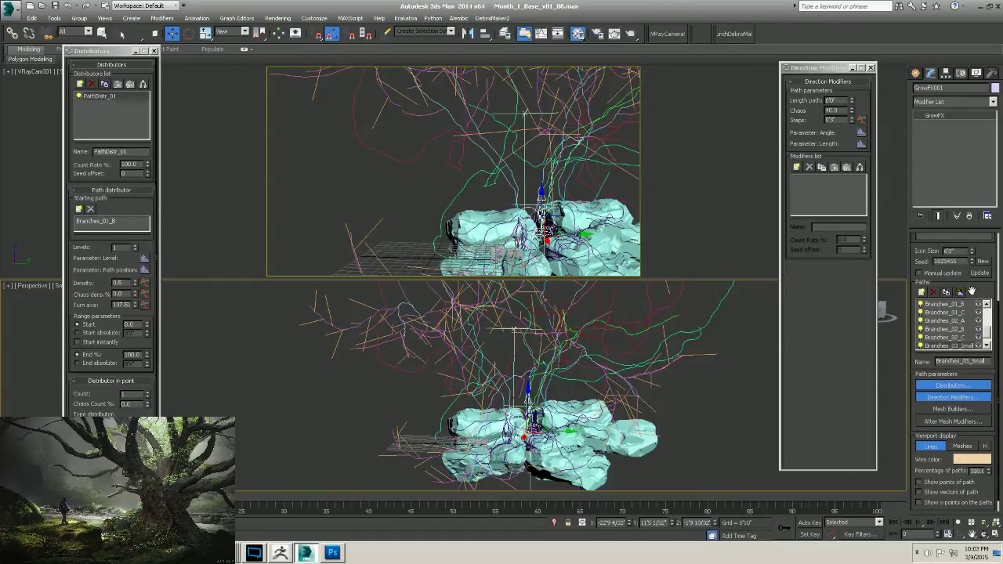
# Set the density of the Branches_03_Small path distributor to 0.25.
pyautogui.moveTo(971, 291); pyautogui.dragTo(970, 306)
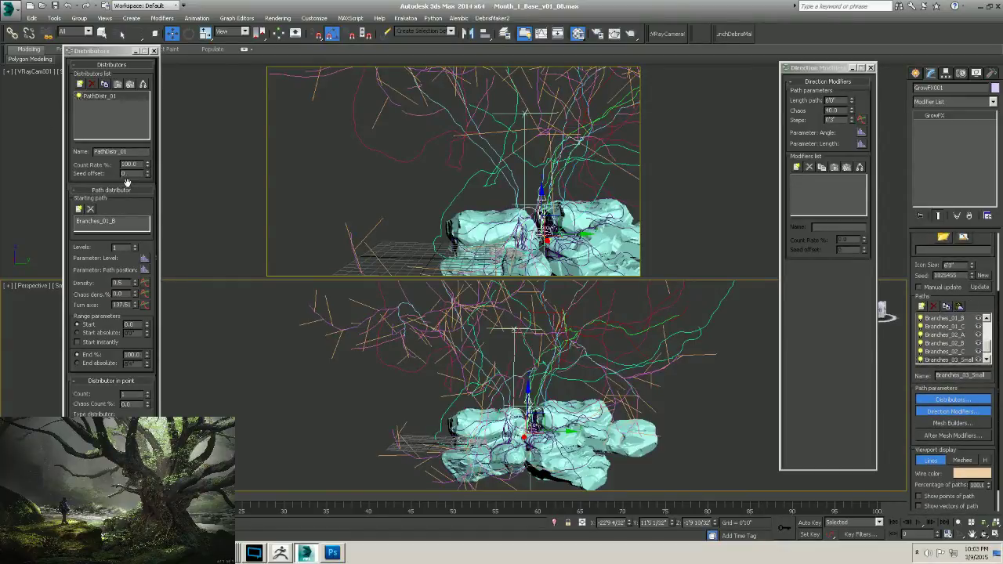
pyautogui.scroll(-2, 96, 218)
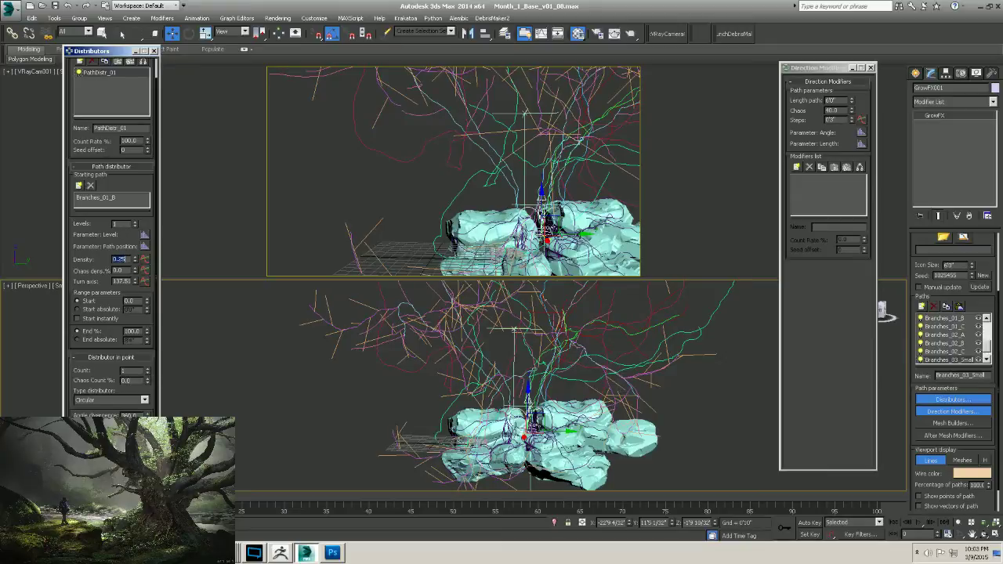
pyautogui.press('Return')
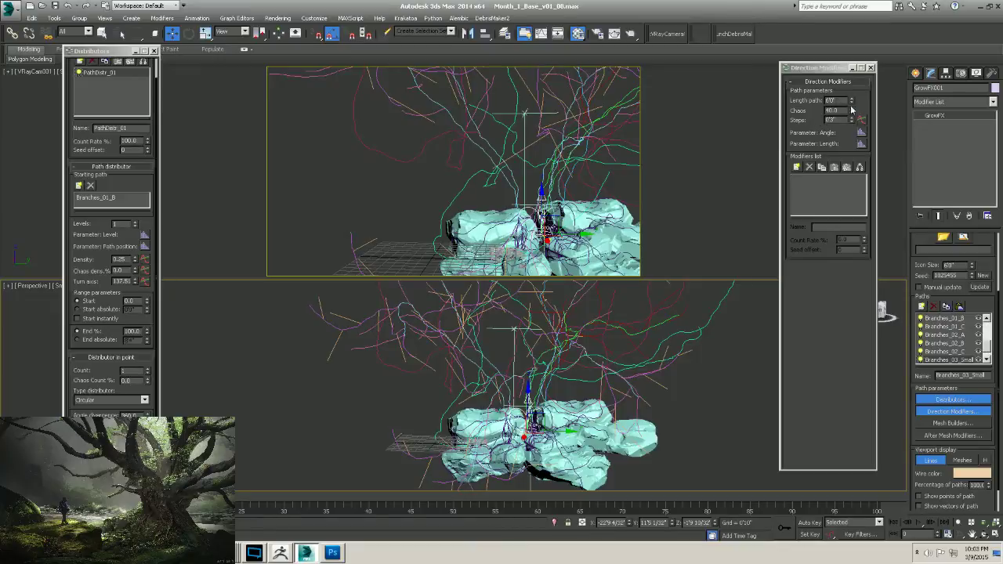
# Set the Branches_03_Small path length to 4'0" and check the shorter branches around the tree.
pyautogui.moveTo(841, 101); pyautogui.dragTo(815, 104)
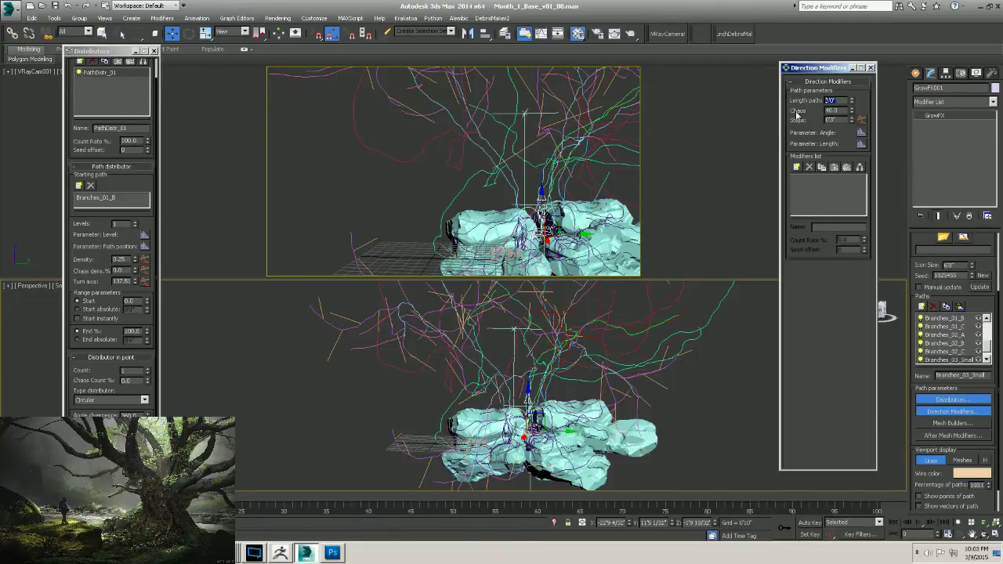
pyautogui.write('4')
pyautogui.press('Return')
pyautogui.moveTo(539, 363); pyautogui.dragTo(541, 395, button='middle')
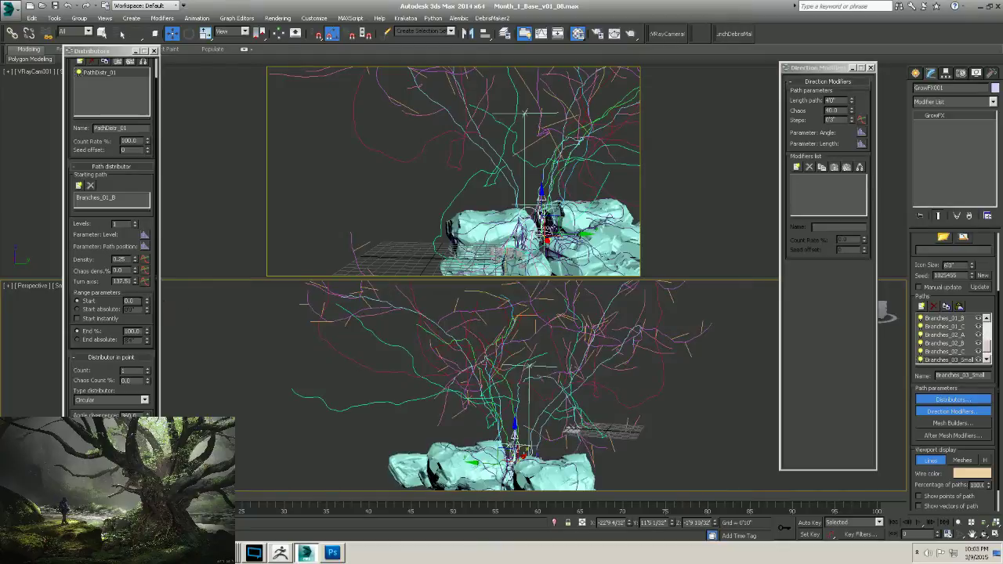
# Set the range start of the Branches_03_Small path distributor to 30 percent and check the tree from other angles.
pyautogui.click(130, 301)
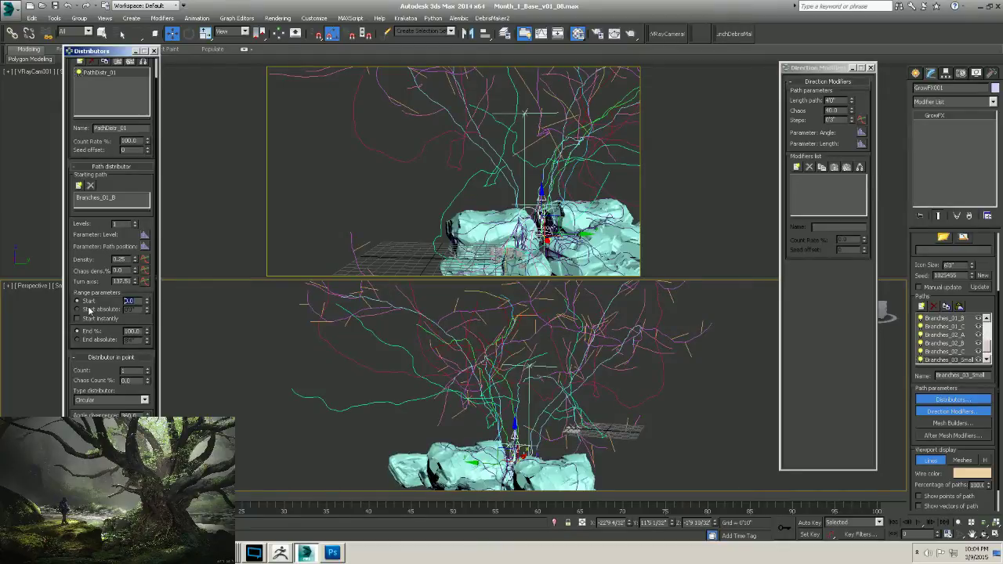
pyautogui.write('3')
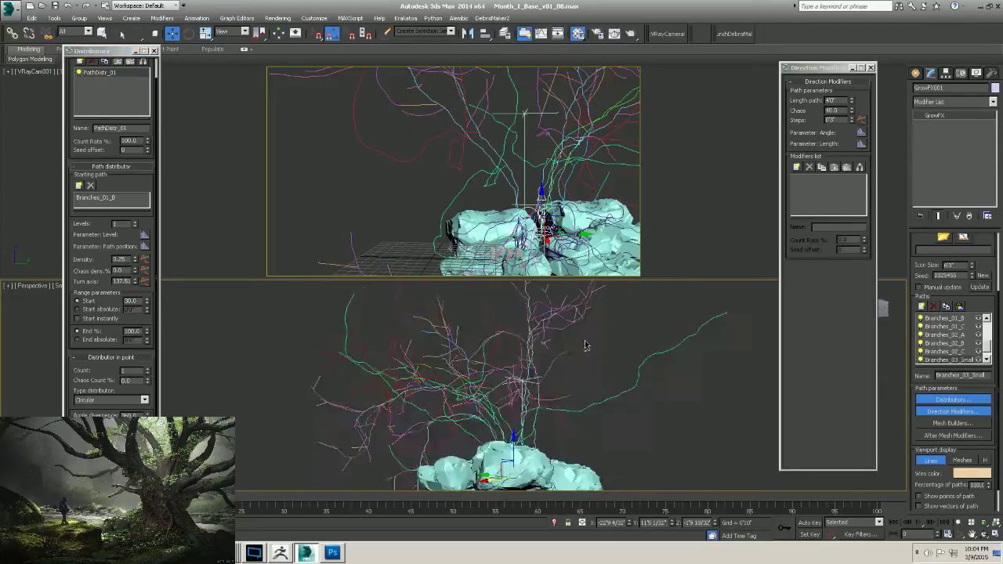
pyautogui.keyDown('alt'); pyautogui.moveTo(584, 344); pyautogui.dragTo(597, 360, button='middle'); pyautogui.keyUp('alt')
# Set the density of the Branches_03_Small path distributor to 0.5, keeping its range start at 30 percent.
pyautogui.click(119, 263)
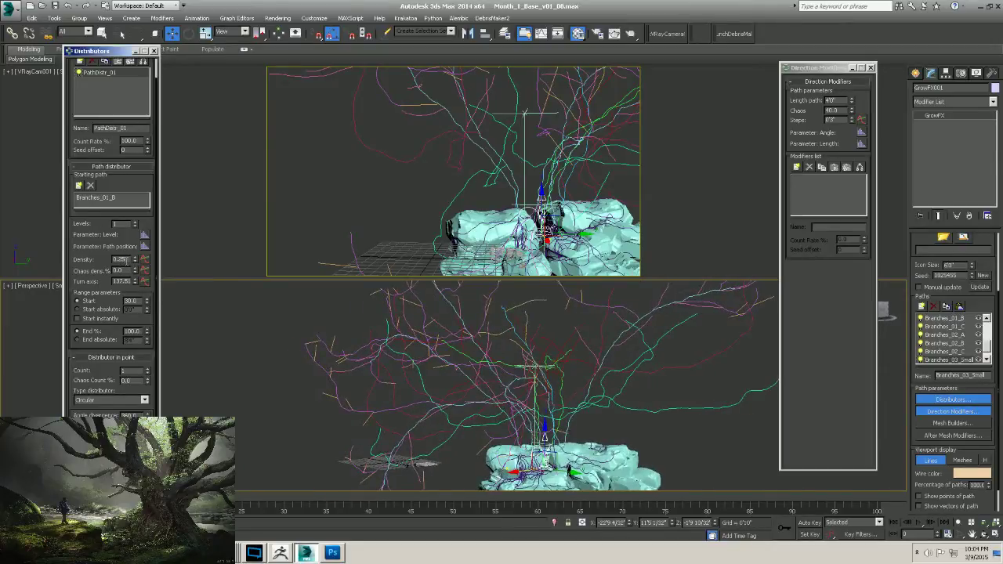
pyautogui.moveTo(127, 259); pyautogui.dragTo(117, 269)
pyautogui.write('0.5')
pyautogui.press('Return')
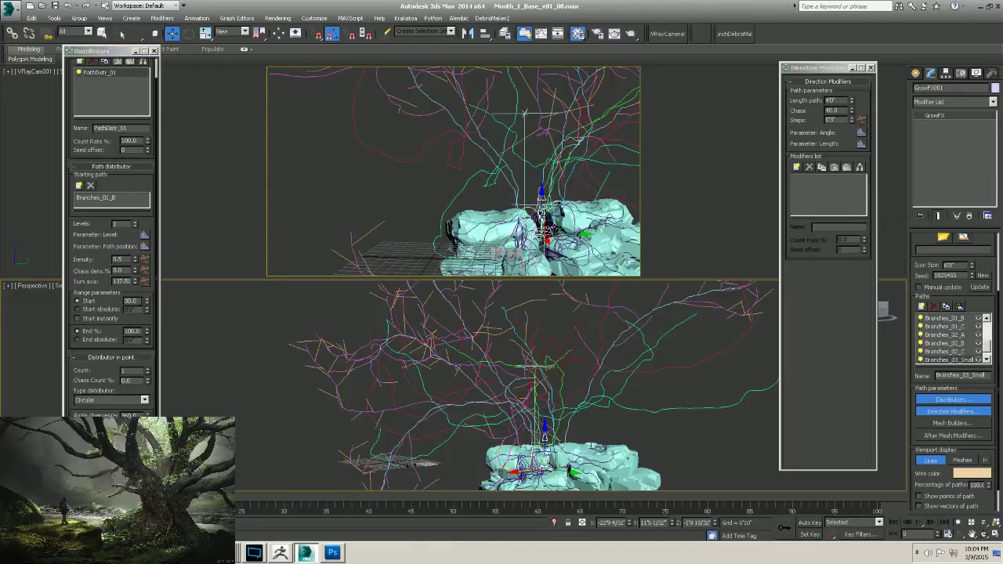
pyautogui.moveTo(136, 301); pyautogui.dragTo(130, 321)
pyautogui.press('Tab')
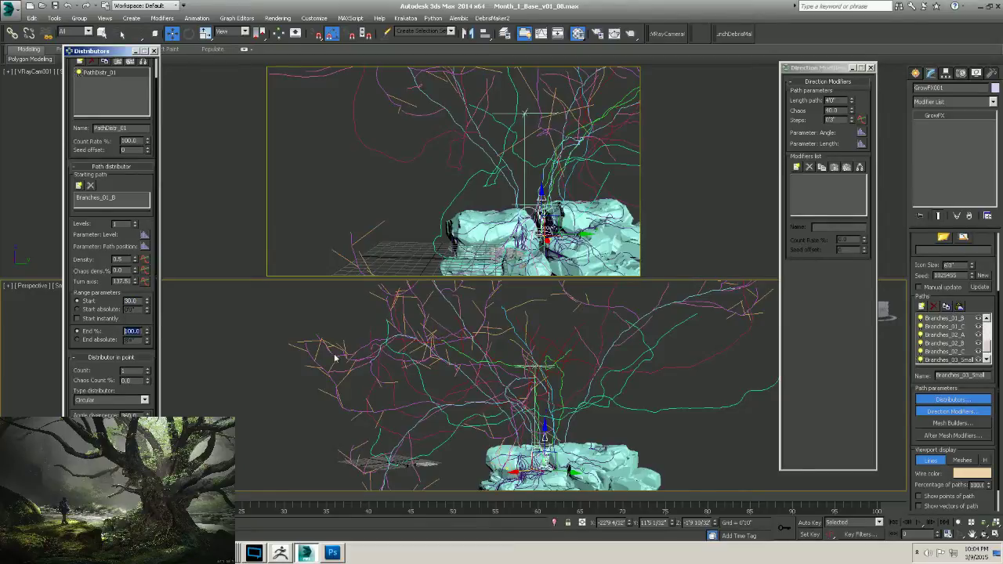
pyautogui.keyDown('alt'); pyautogui.moveTo(337, 356); pyautogui.dragTo(586, 314, button='middle'); pyautogui.keyUp('alt')
pyautogui.keyDown('alt'); pyautogui.moveTo(569, 311); pyautogui.dragTo(647, 309, button='middle'); pyautogui.keyUp('alt')
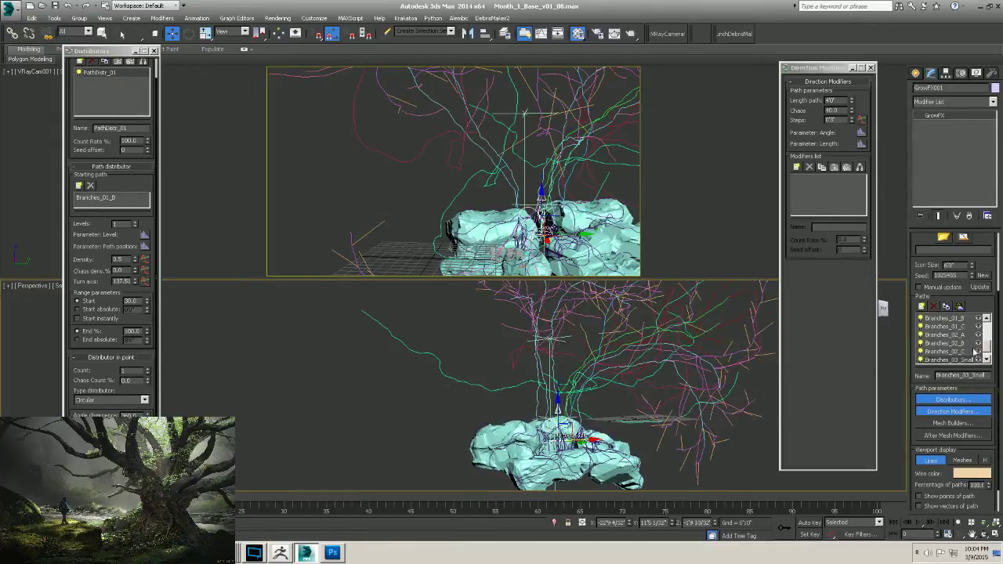
pyautogui.moveTo(988, 351); pyautogui.dragTo(988, 327)
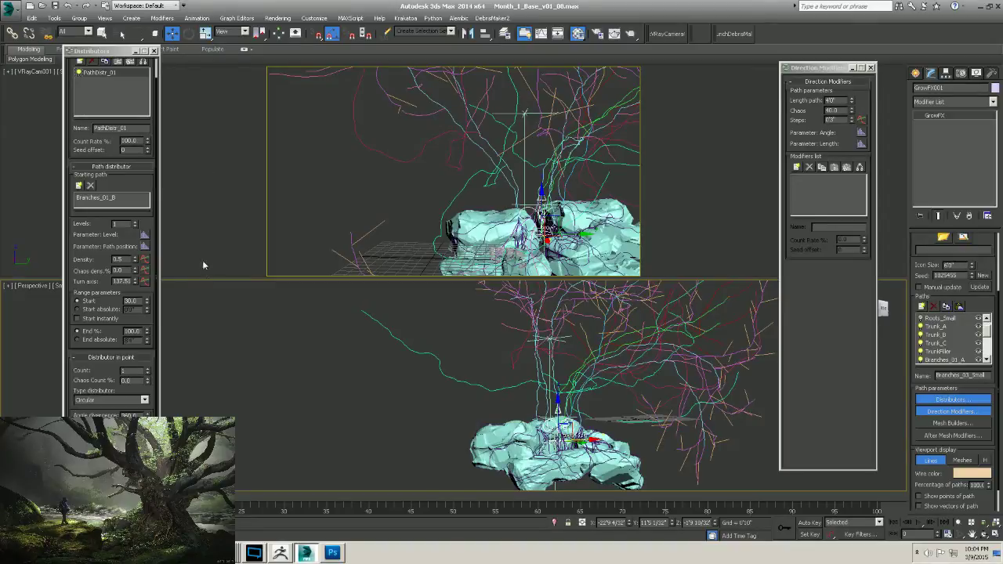
# Restart 3ds Max and reopen the recent scene Month_1_Base_v01_08.max.
pyautogui.click(110, 62)
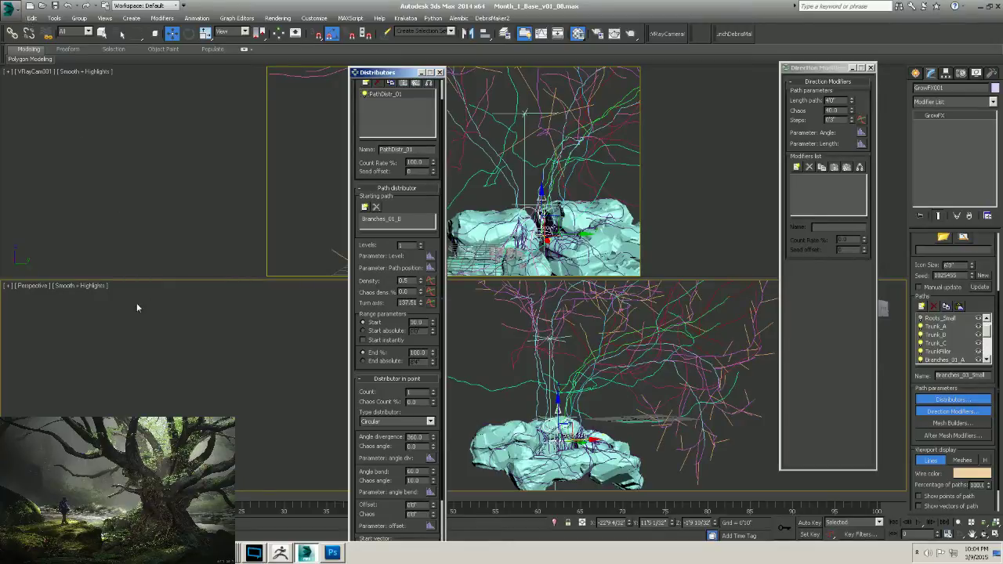
pyautogui.click(157, 349)
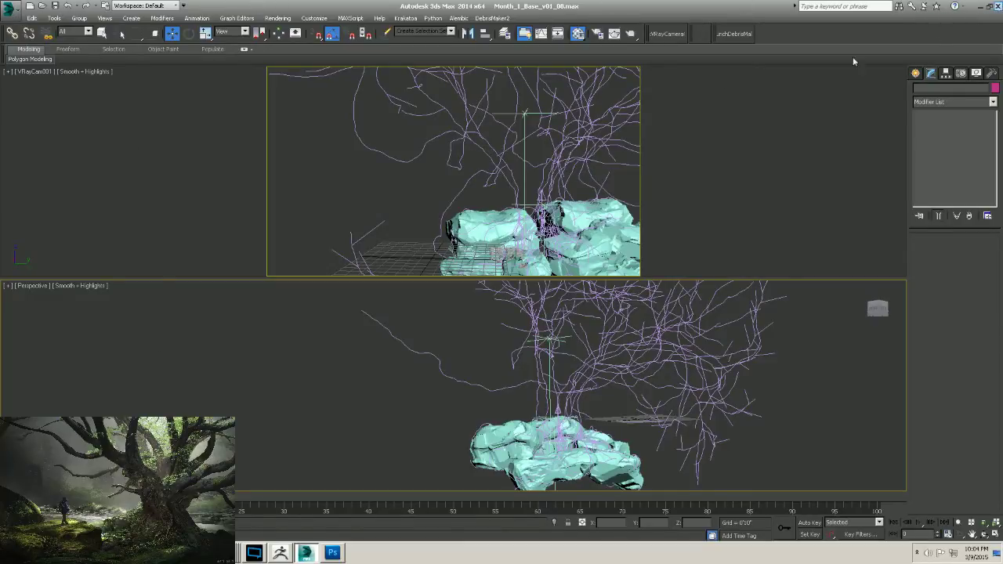
pyautogui.click(972, 5)
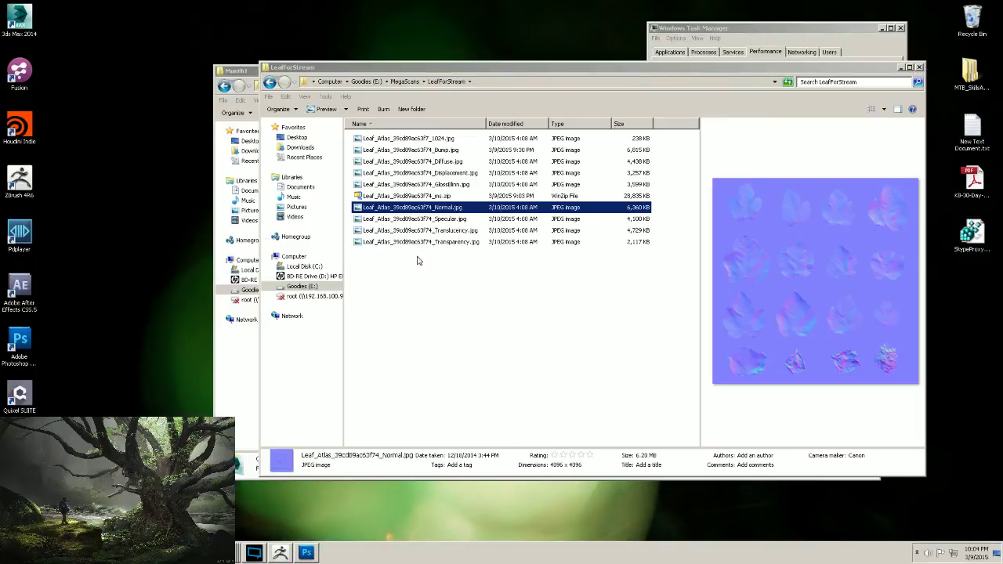
pyautogui.doubleClick(20, 22)
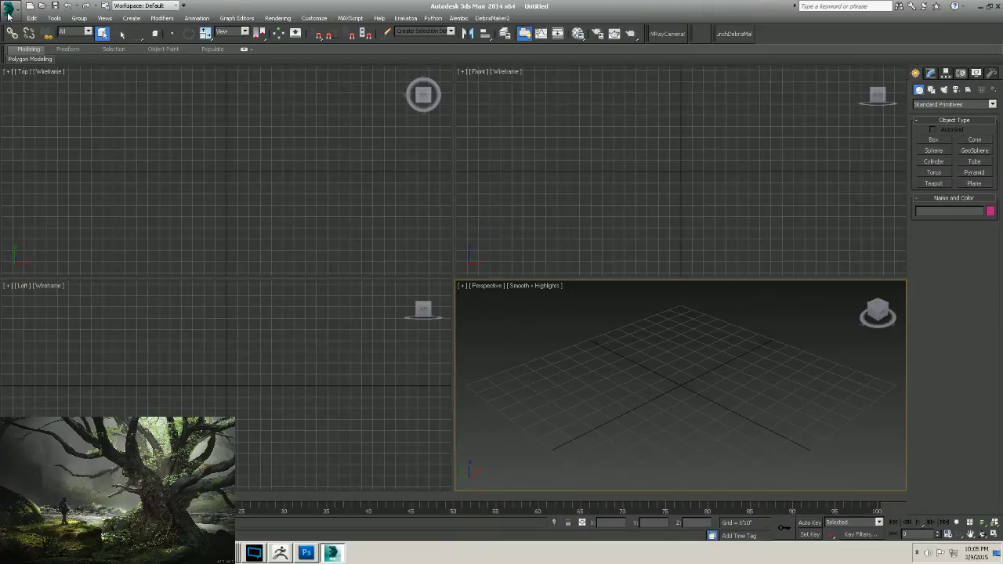
pyautogui.click(10, 14)
pyautogui.click(109, 66)
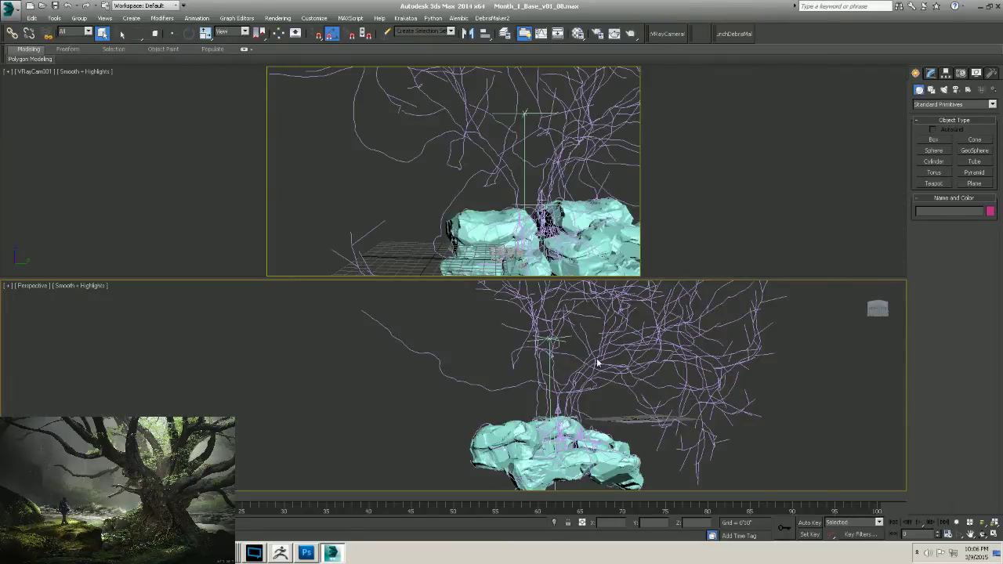
# Select the GrowFX tree object and open the mesh builders of its Roots path.
pyautogui.keyDown('alt'); pyautogui.moveTo(597, 363); pyautogui.dragTo(584, 368, button='middle'); pyautogui.keyUp('alt')
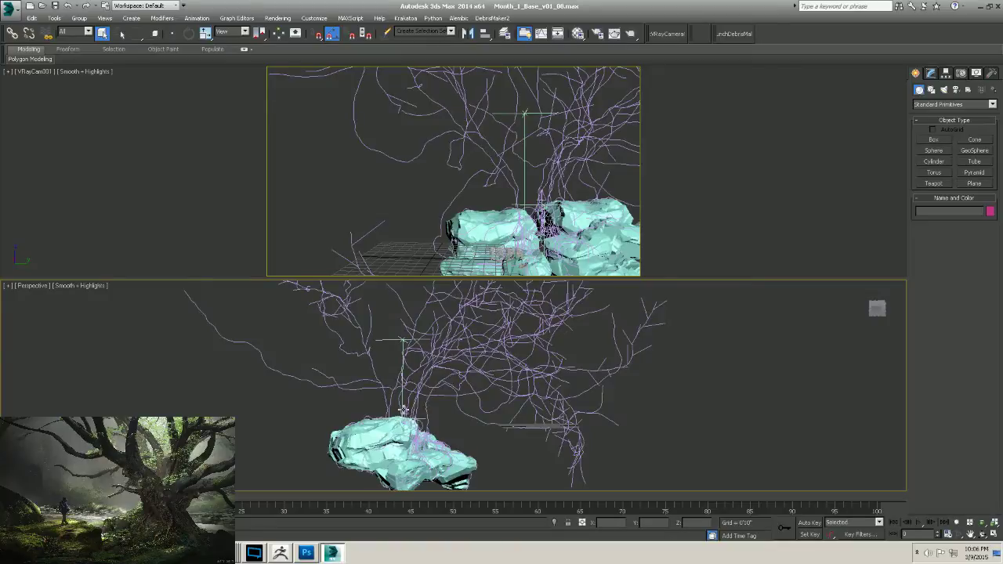
pyautogui.click(404, 409)
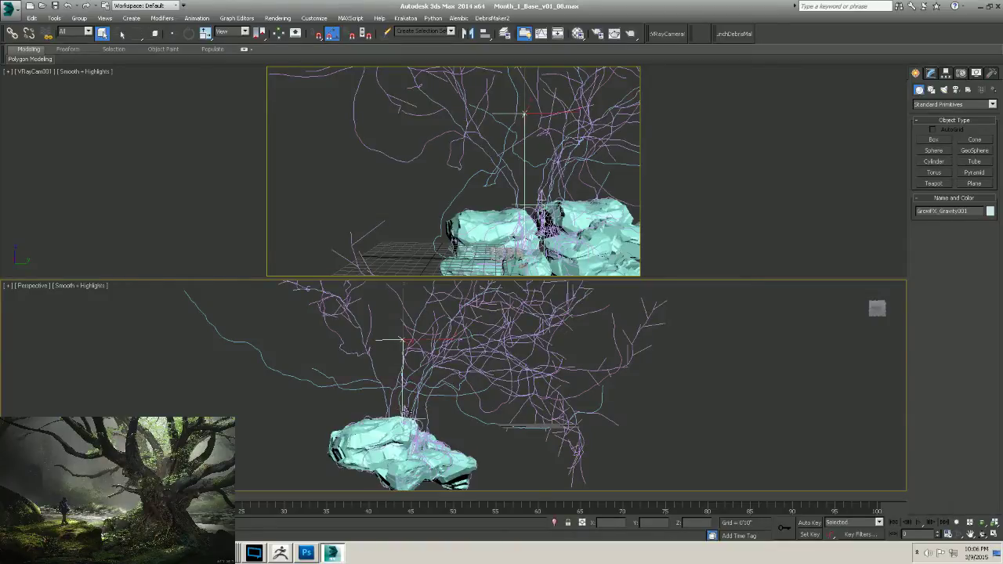
pyautogui.click(931, 74)
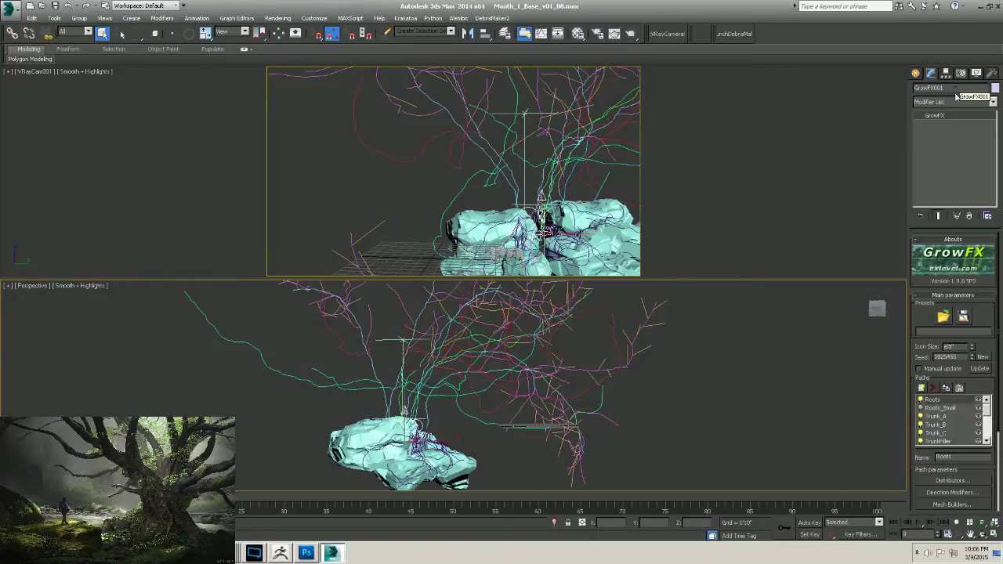
pyautogui.click(951, 505)
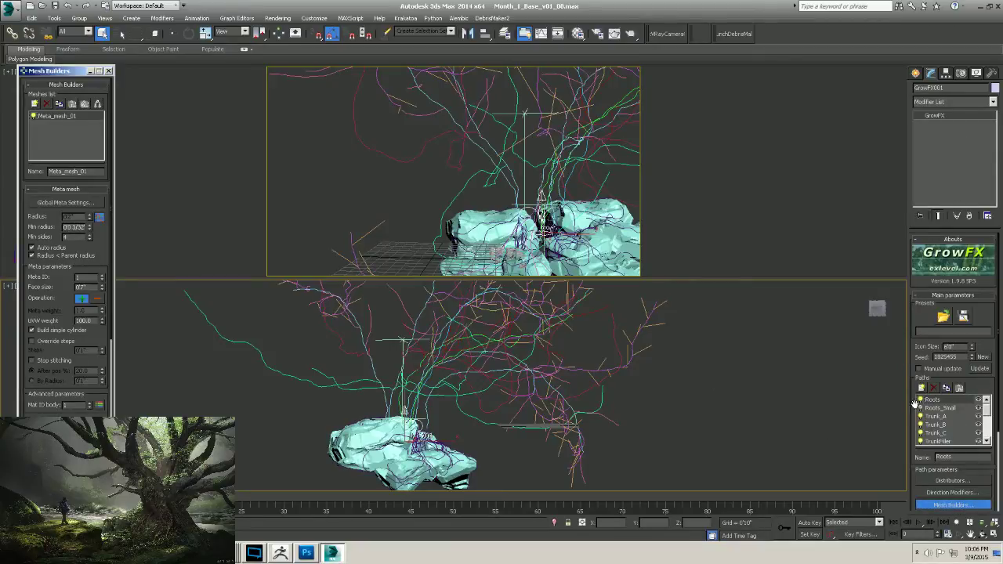
# Examine which mesh builders are assigned to the trunk paths, TrunkFiller, the Branches_01 paths and Branches_02_A.
pyautogui.click(938, 417)
pyautogui.click(937, 425)
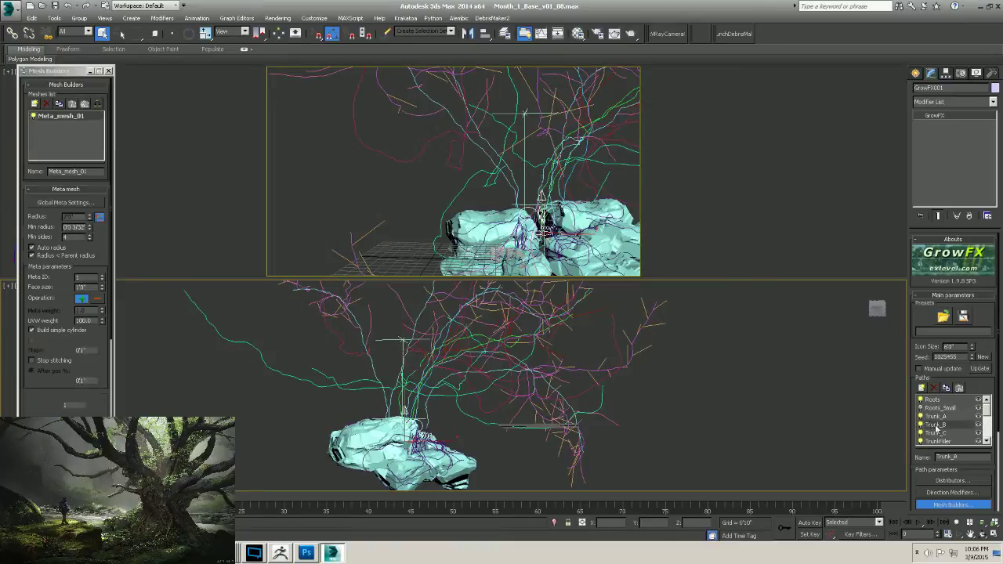
pyautogui.click(937, 433)
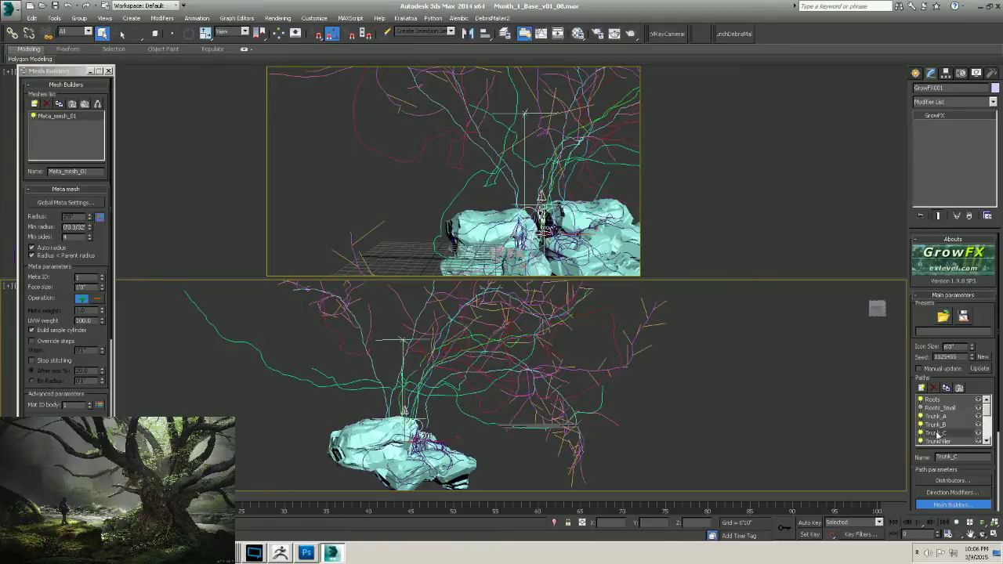
pyautogui.scroll(-2, 985, 413)
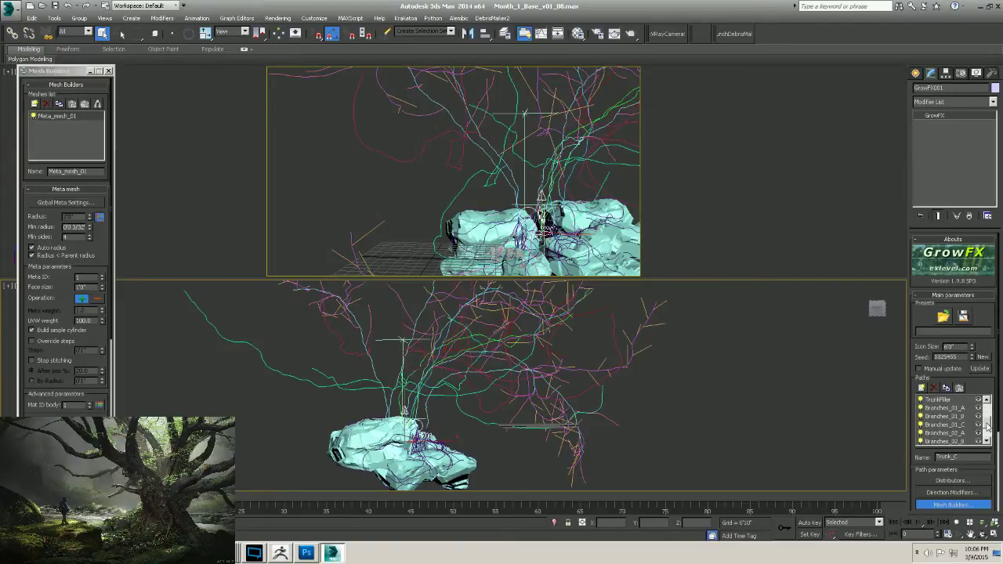
pyautogui.click(939, 400)
pyautogui.click(943, 407)
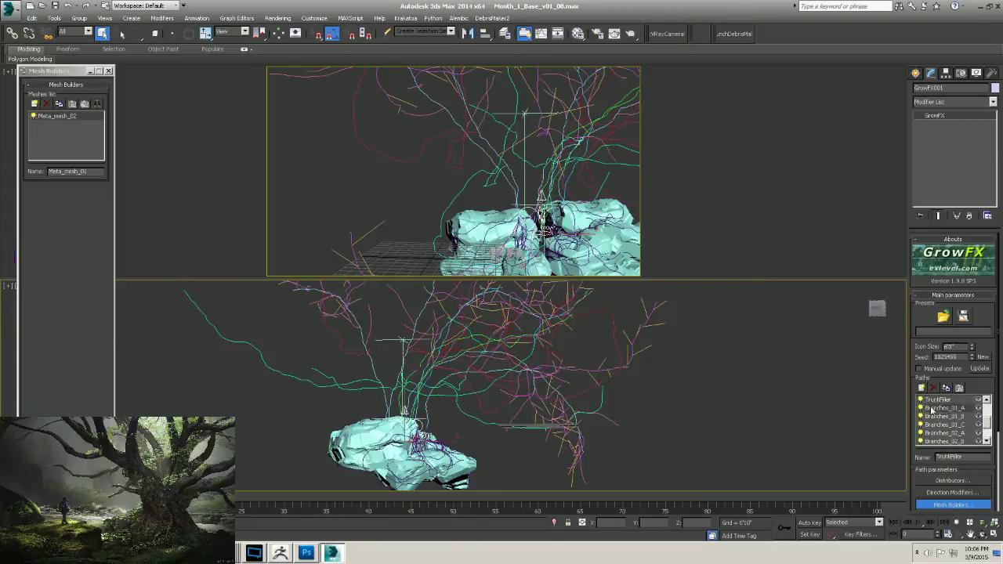
pyautogui.click(944, 416)
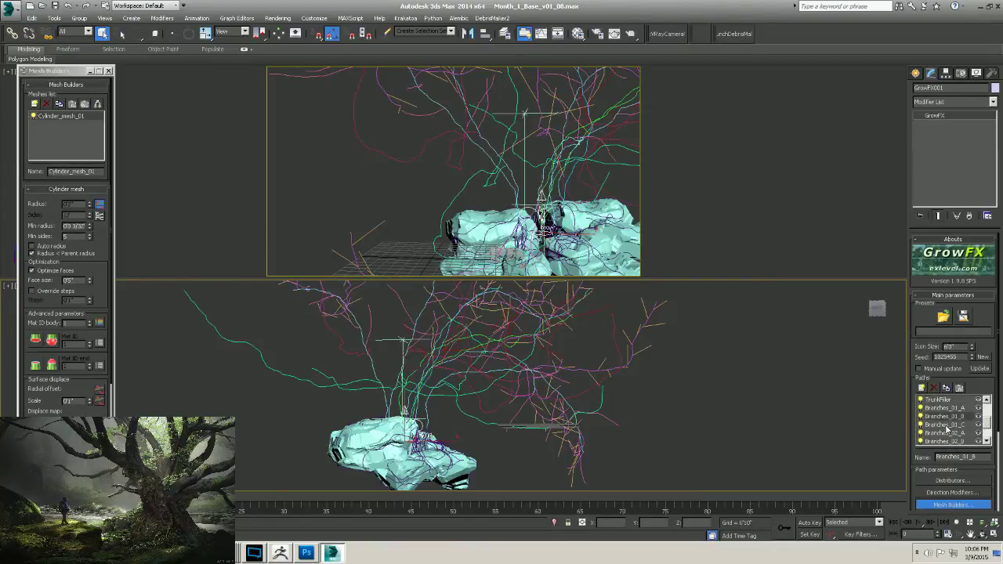
pyautogui.click(946, 424)
pyautogui.click(946, 433)
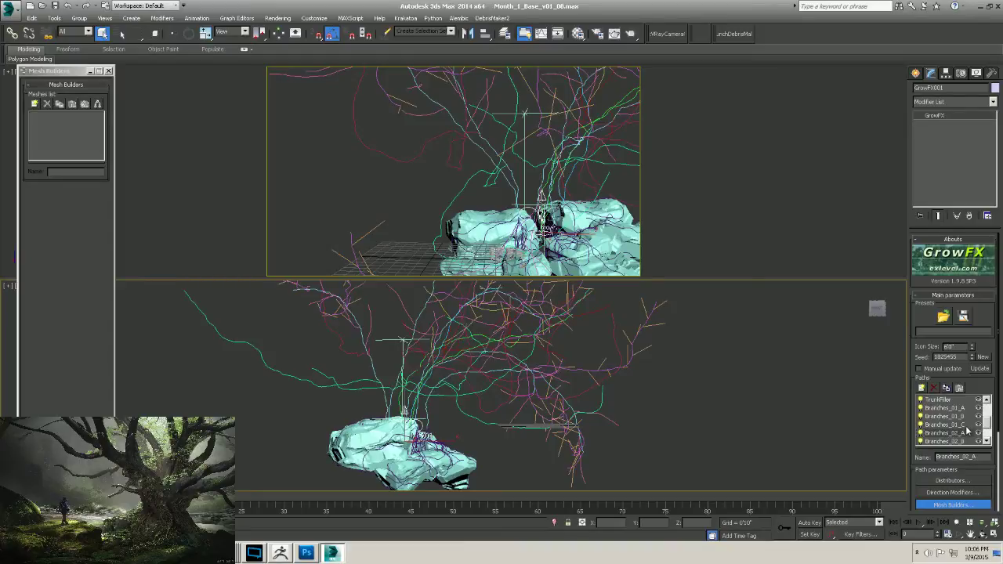
pyautogui.click(955, 409)
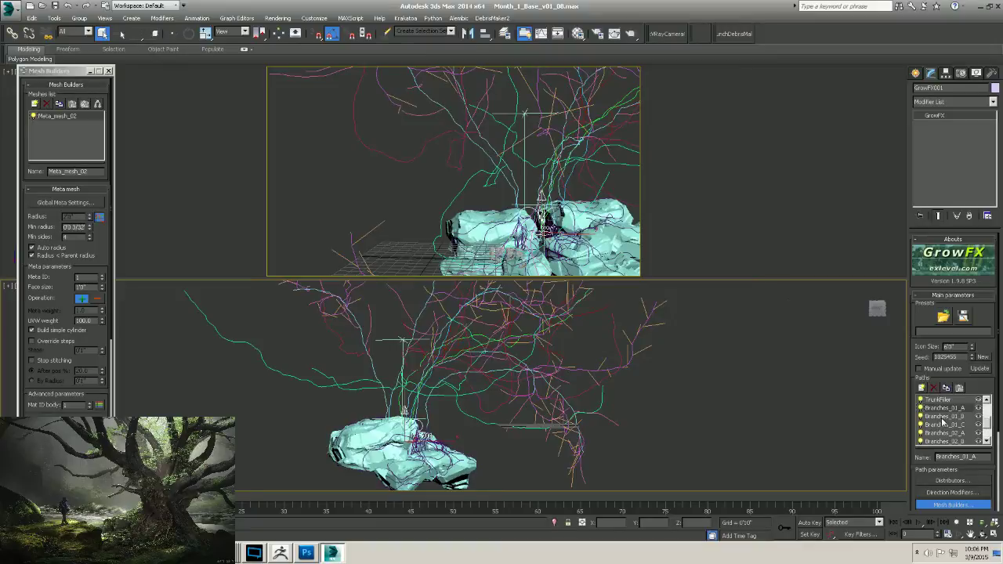
# Copy the cylinder mesh builder from the Branches_01_B path and paste it onto Branches_02_A.
pyautogui.click(946, 416)
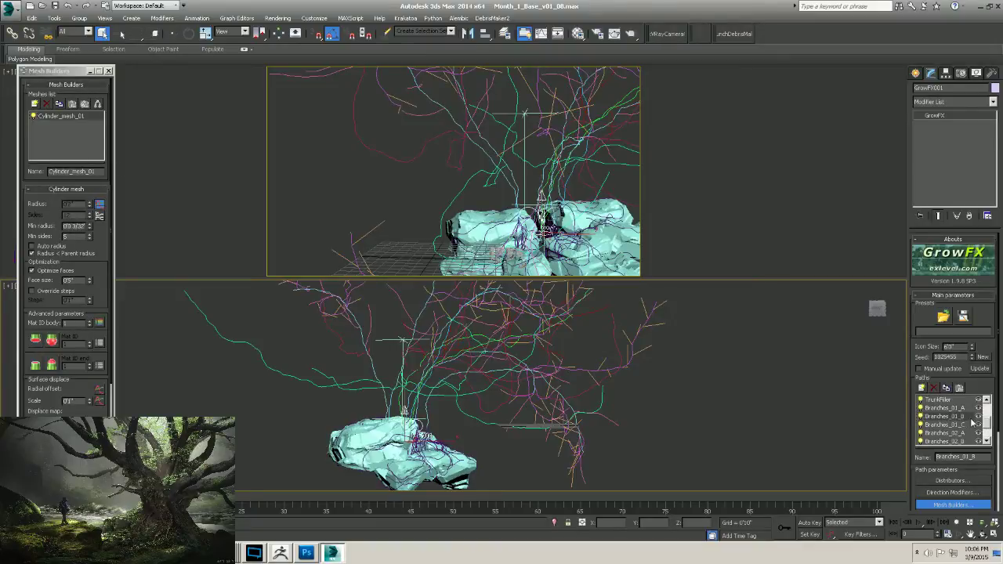
pyautogui.click(61, 116)
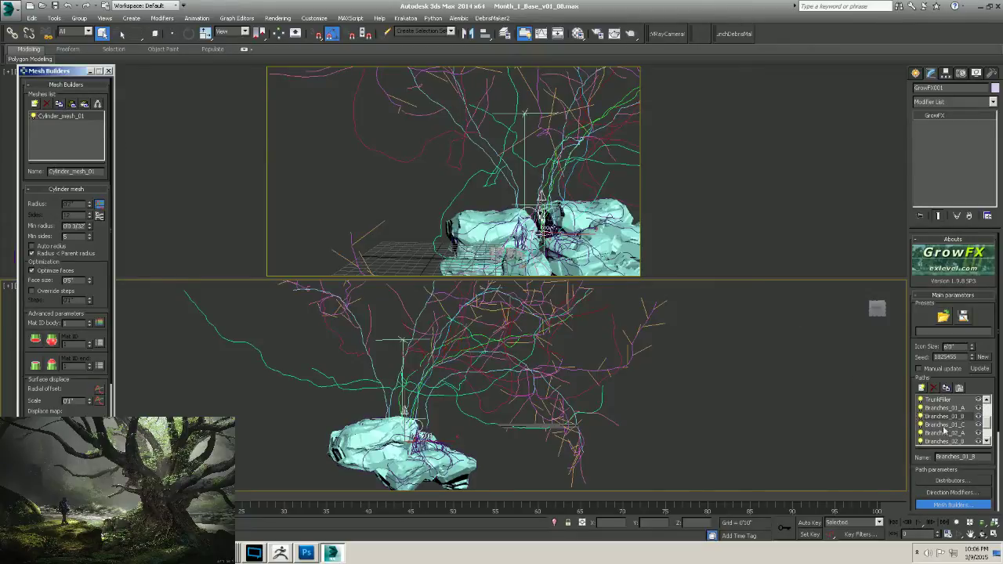
pyautogui.click(947, 425)
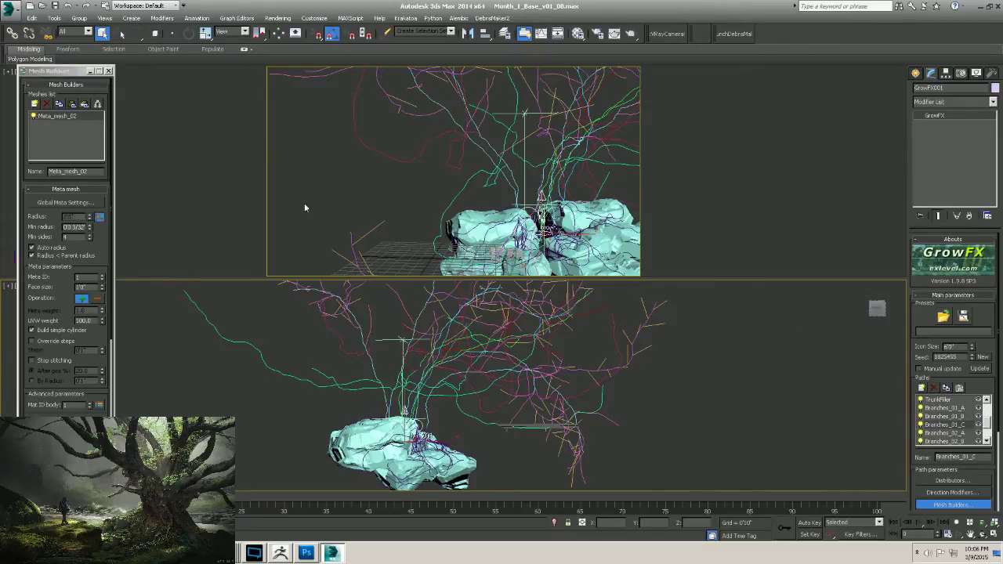
pyautogui.click(948, 433)
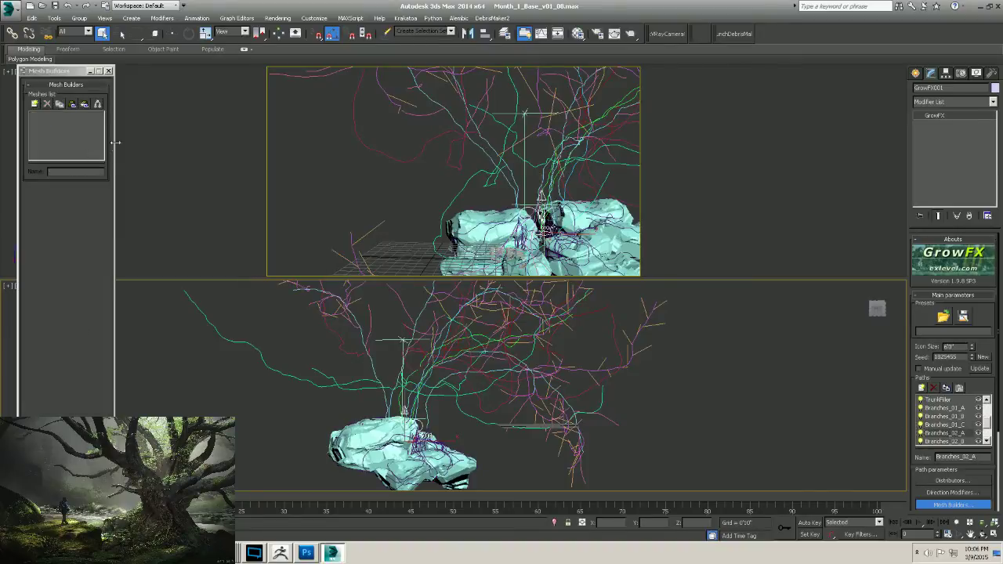
pyautogui.click(73, 105)
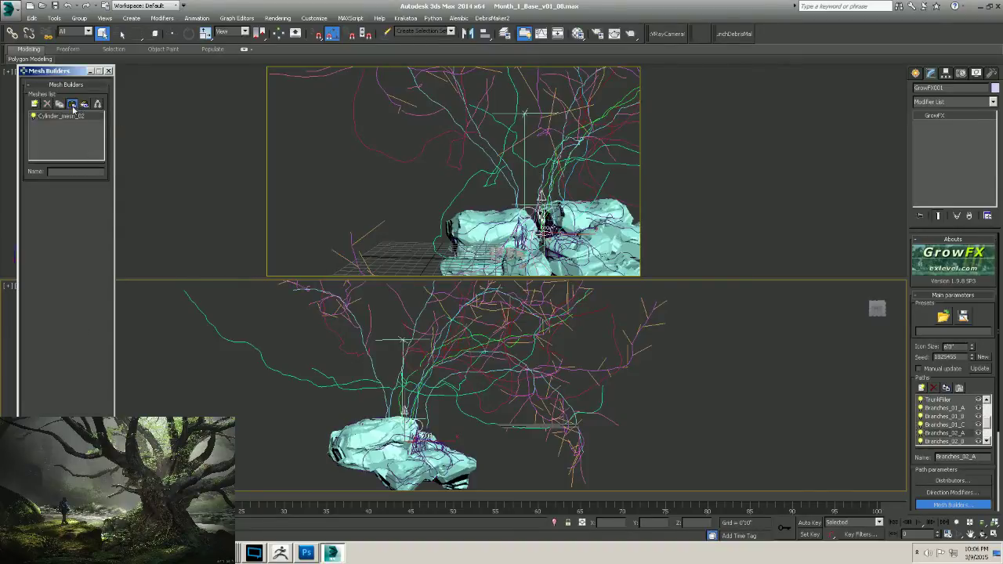
# Paste the copied cylinder mesh builder onto the Branches_02_B, Branches_02_C and Branches_03_Small paths.
pyautogui.click(951, 441)
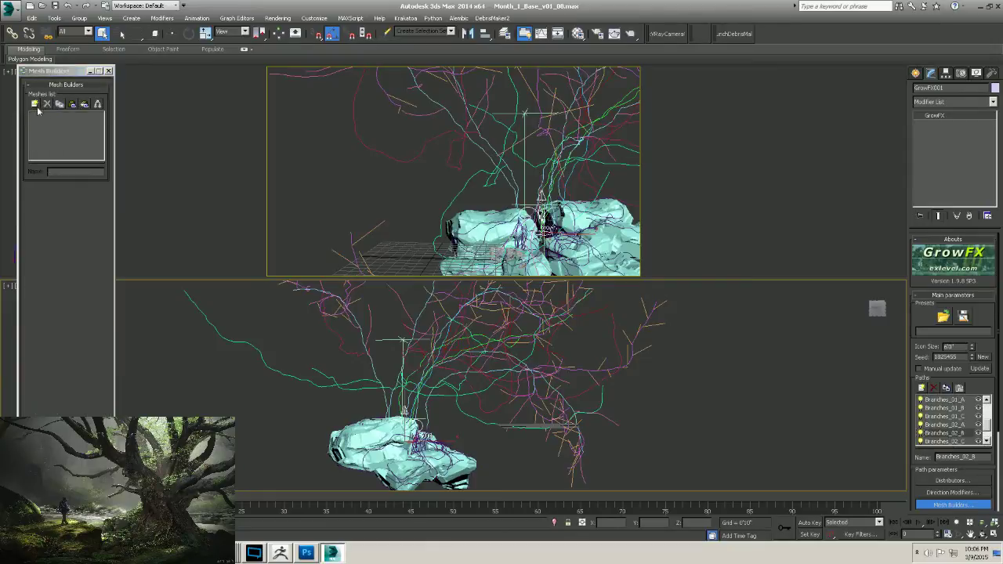
pyautogui.click(72, 104)
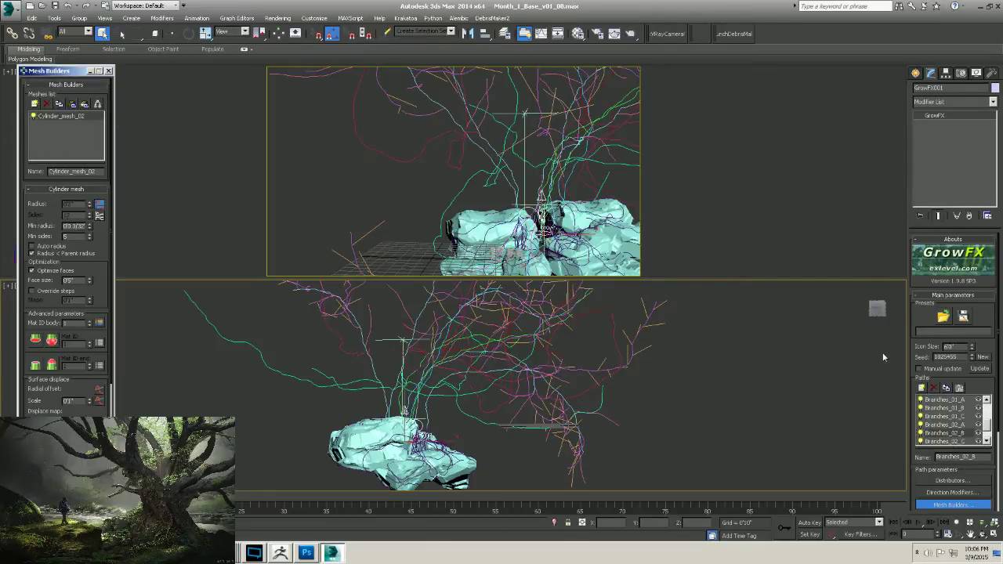
pyautogui.click(957, 442)
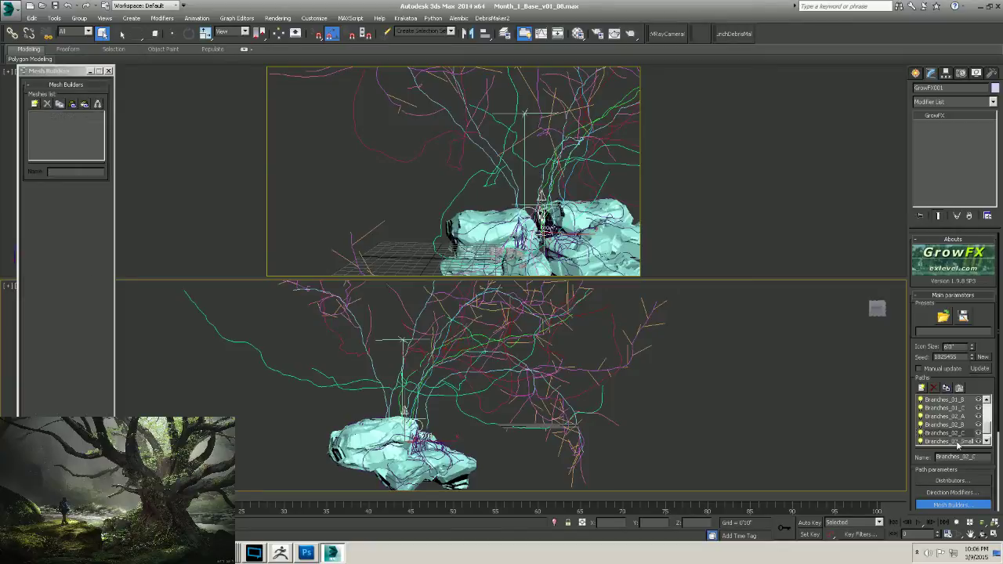
pyautogui.click(72, 105)
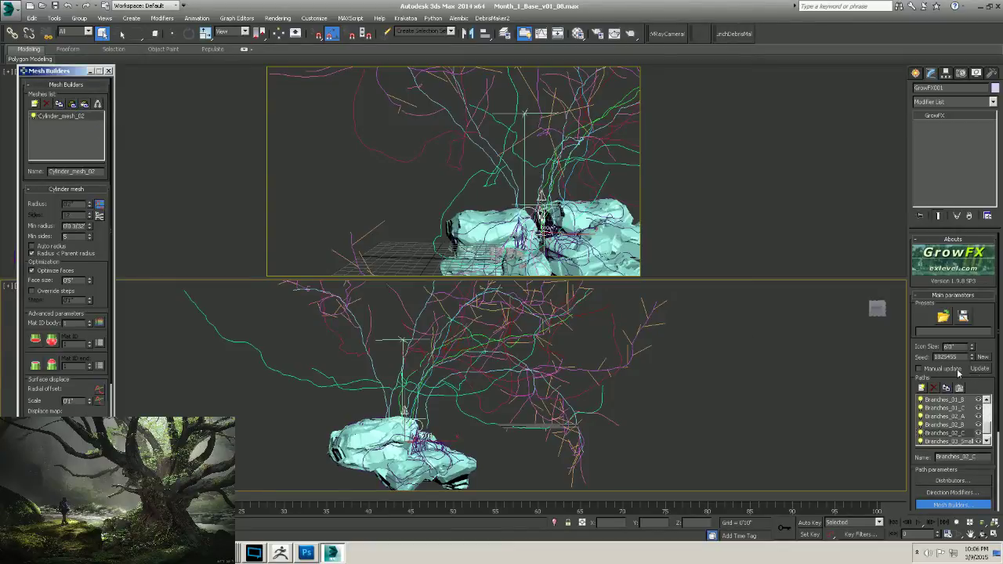
pyautogui.click(948, 441)
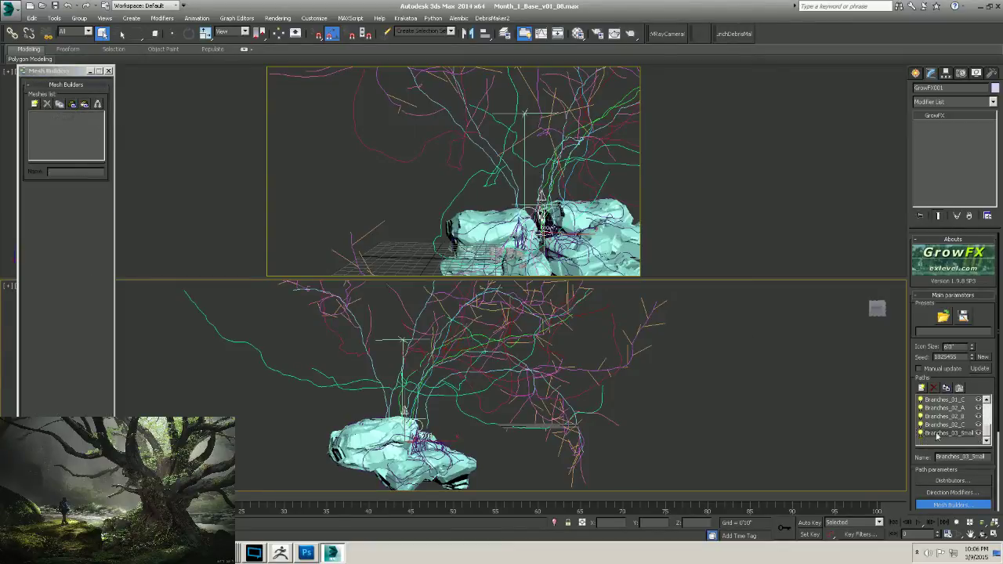
pyautogui.click(72, 105)
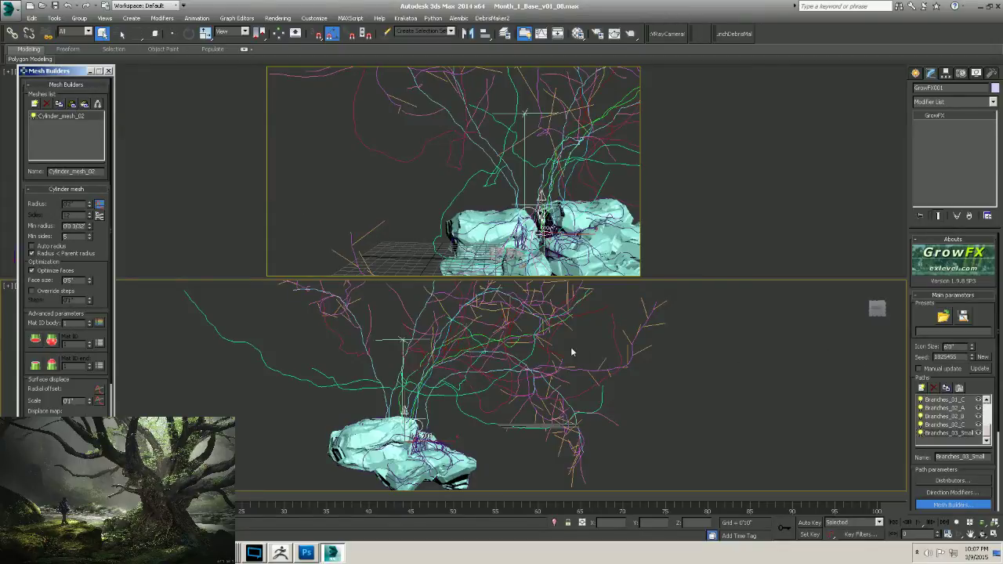
# Save the scene, then save an incremented version as Month_1_Base_v01_09.max.
pyautogui.keyDown('alt'); pyautogui.moveTo(571, 352); pyautogui.dragTo(502, 382, button='middle'); pyautogui.keyUp('alt')
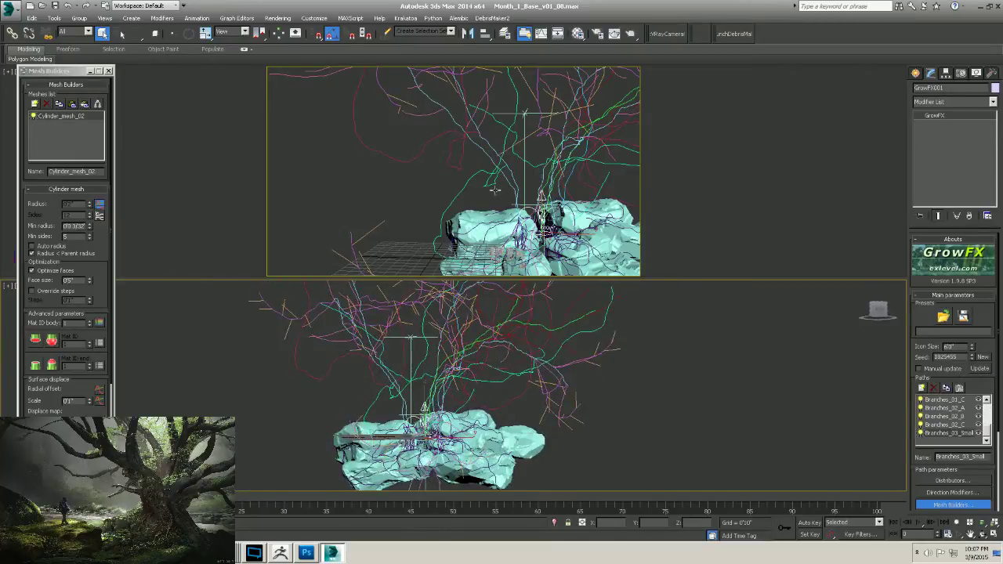
pyautogui.click(12, 11)
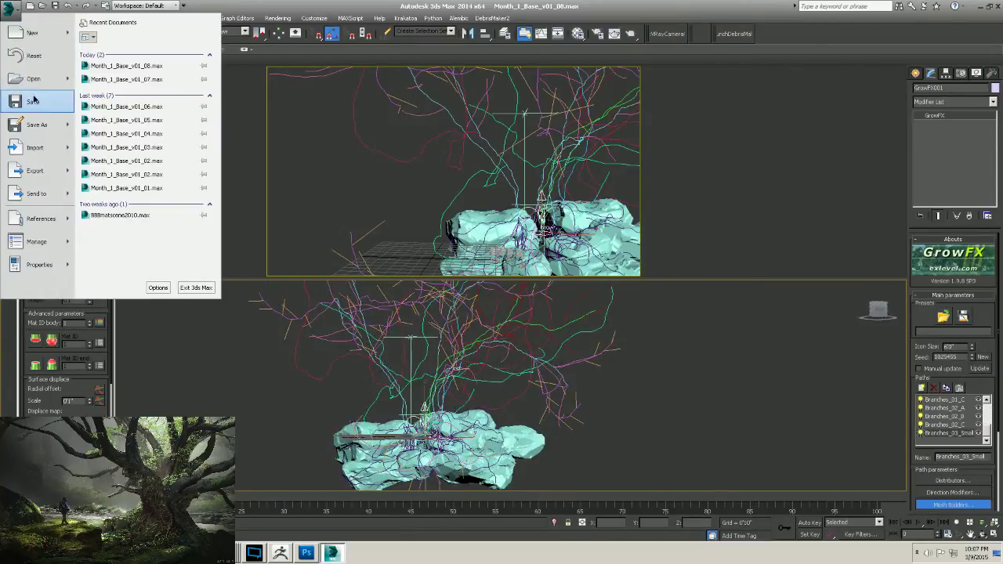
pyautogui.click(33, 101)
pyautogui.click(12, 11)
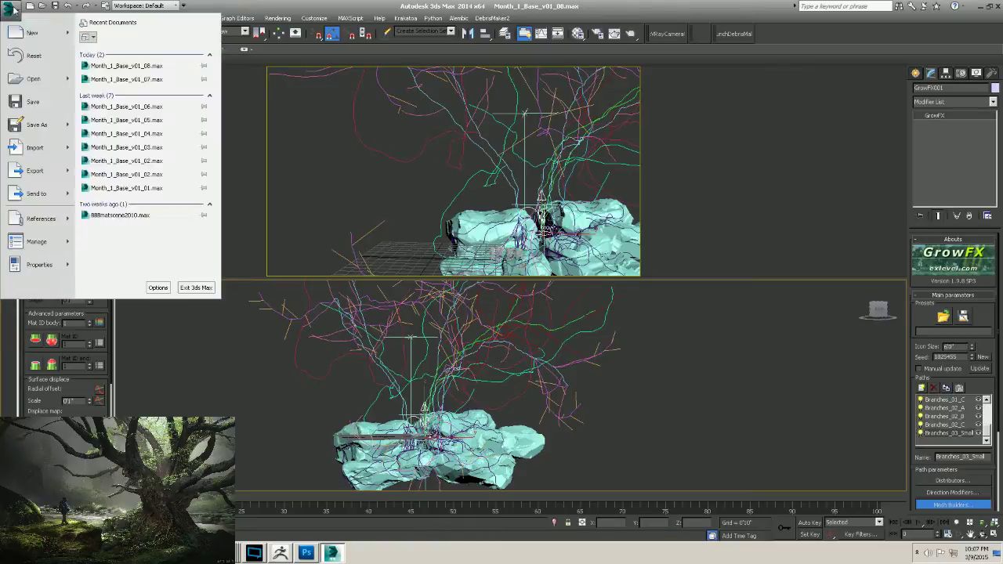
pyautogui.click(35, 127)
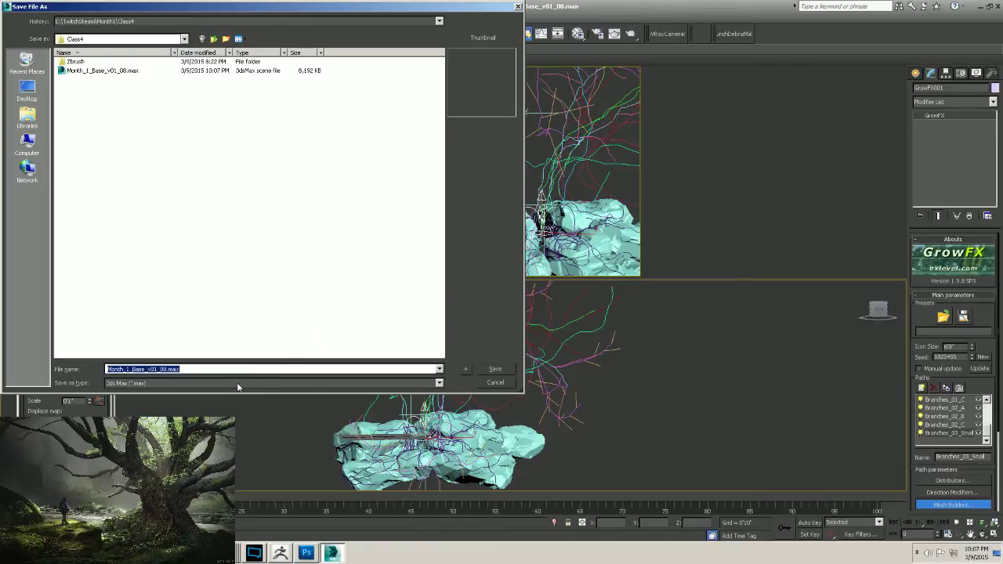
pyautogui.click(167, 369)
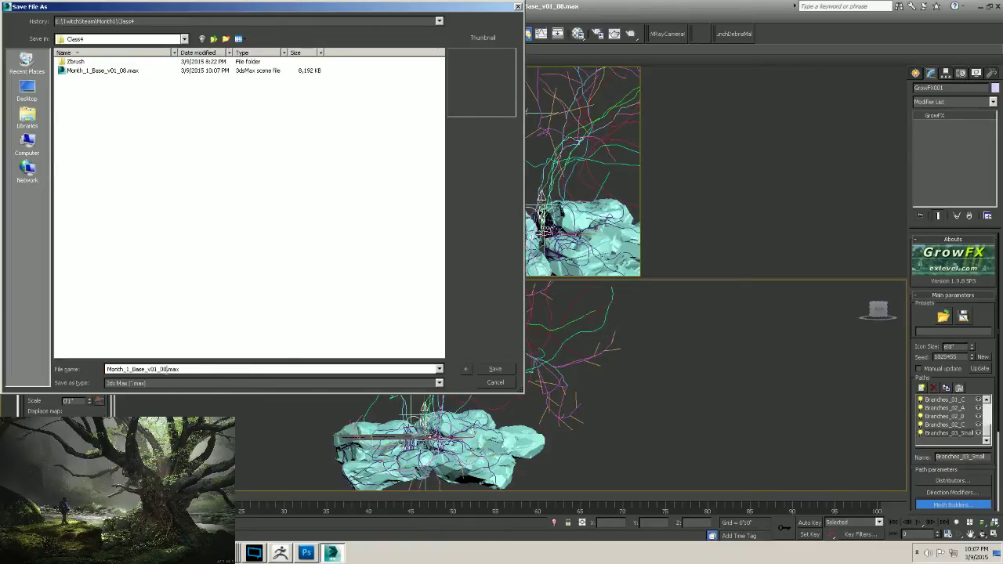
pyautogui.click(467, 369)
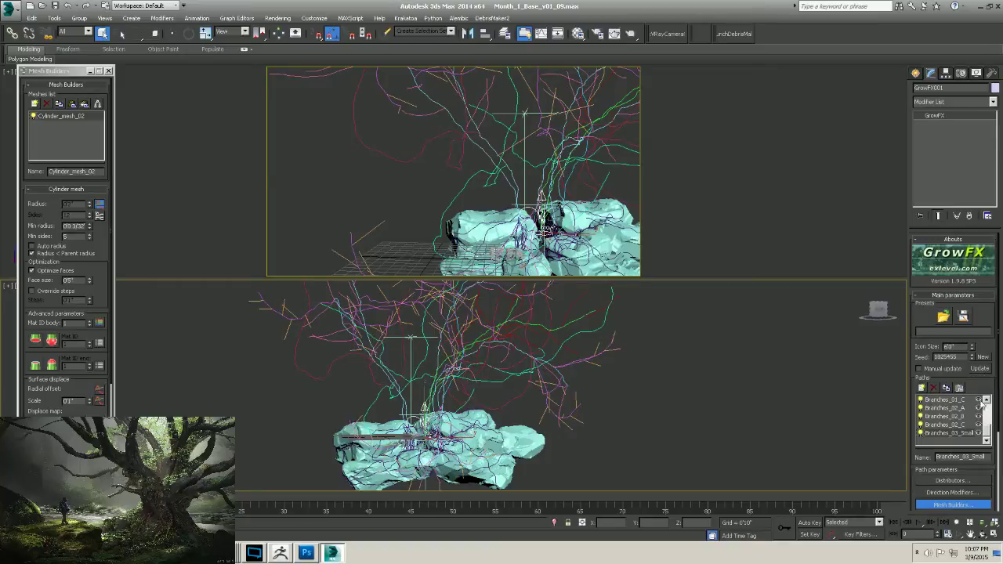
# Switch the viewport display of the GrowFX tree to meshes only and examine the meshed trunk and branches from different angles.
pyautogui.moveTo(969, 465); pyautogui.dragTo(965, 382)
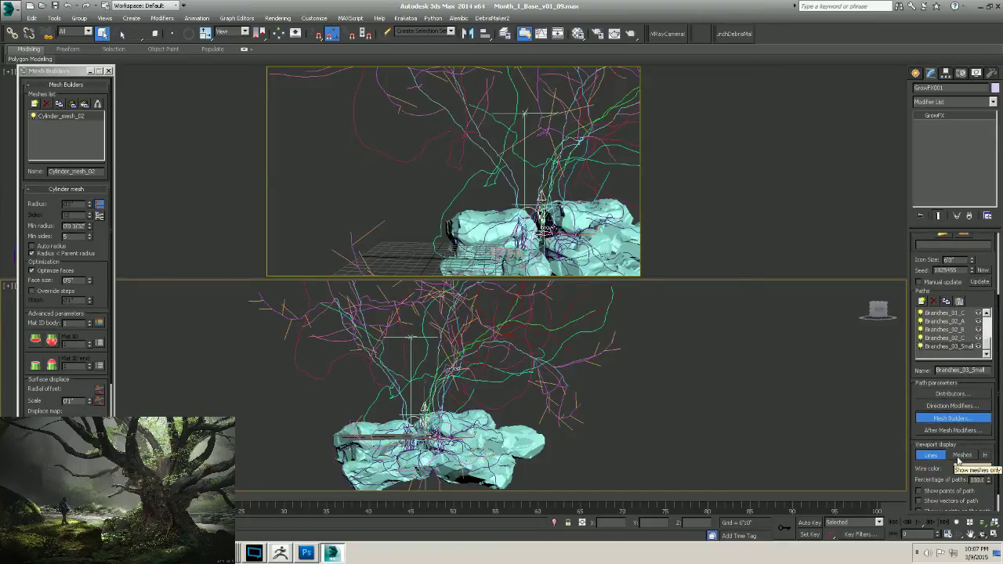
pyautogui.click(963, 456)
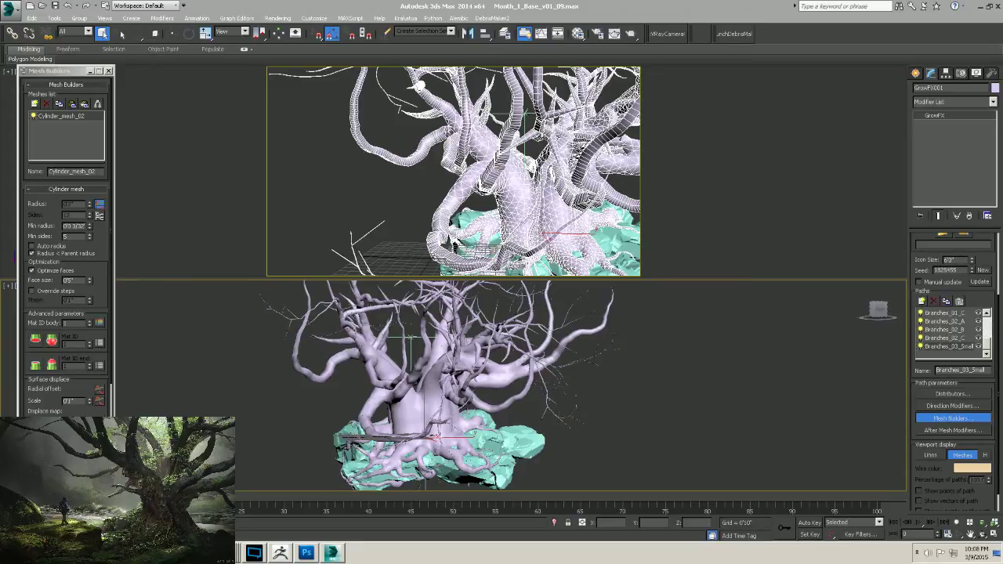
pyautogui.click(474, 386)
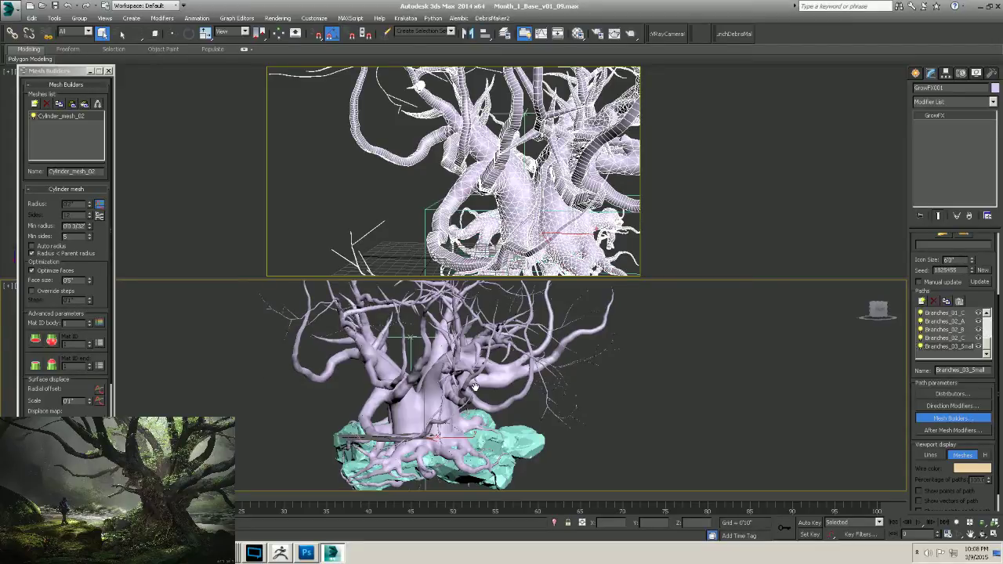
pyautogui.keyDown('alt'); pyautogui.moveTo(475, 387); pyautogui.dragTo(511, 419, button='middle'); pyautogui.keyUp('alt')
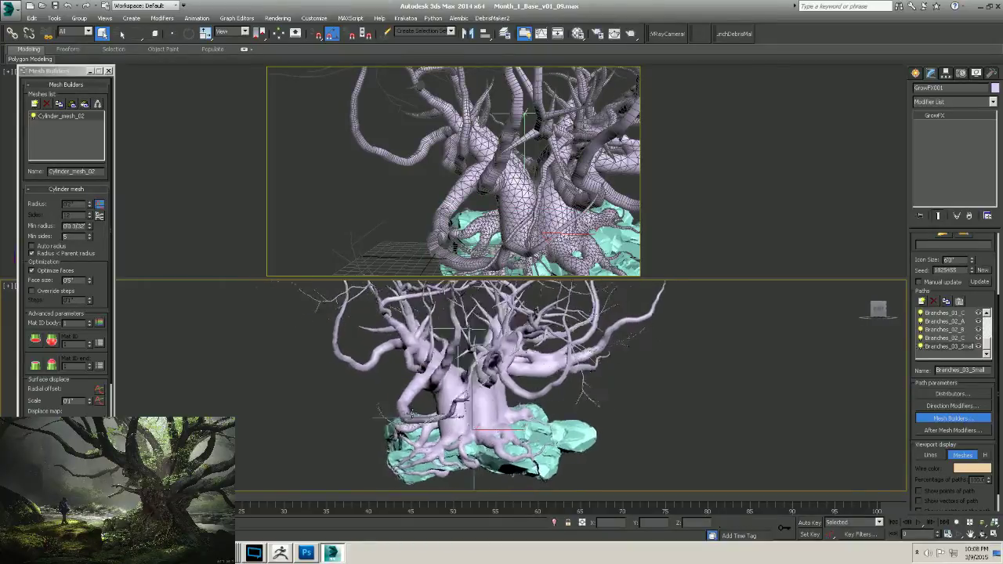
pyautogui.keyDown('alt'); pyautogui.moveTo(410, 414); pyautogui.dragTo(439, 410, button='middle'); pyautogui.keyUp('alt')
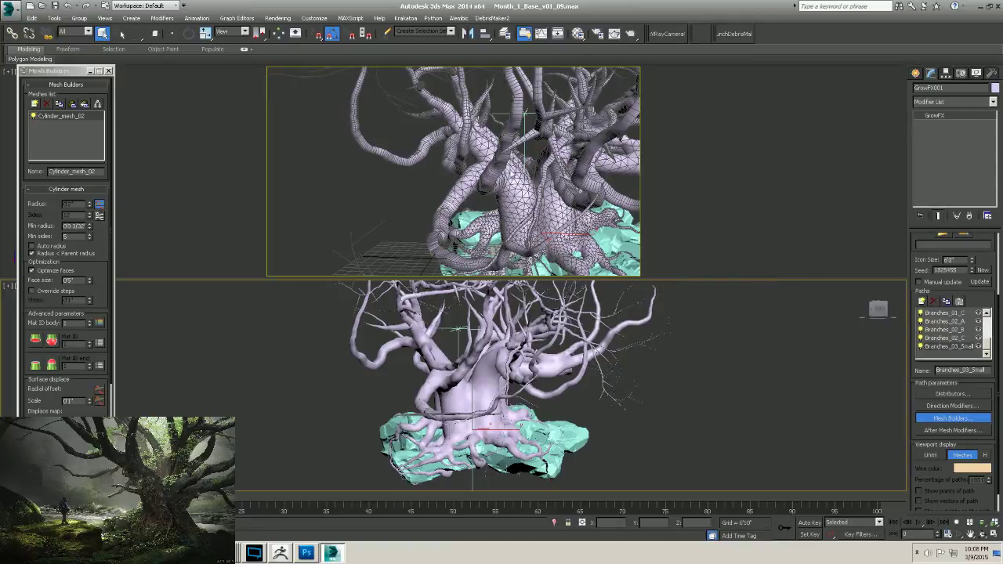
# Turn off the Branches_03_Small, Branches_02_C, Branches_02_B and Branches_02_A paths, and enable manual update for the tree.
pyautogui.click(920, 344)
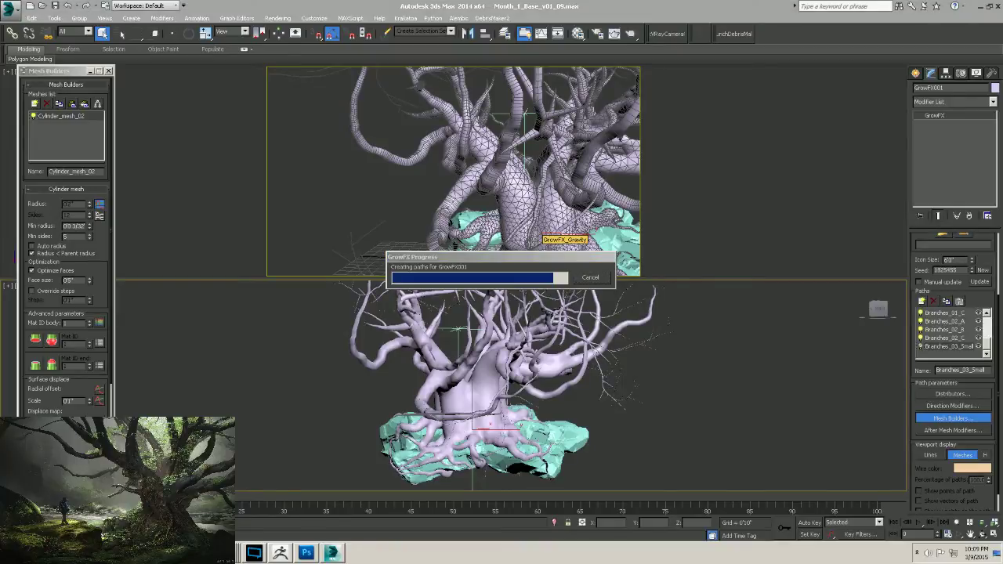
pyautogui.click(589, 277)
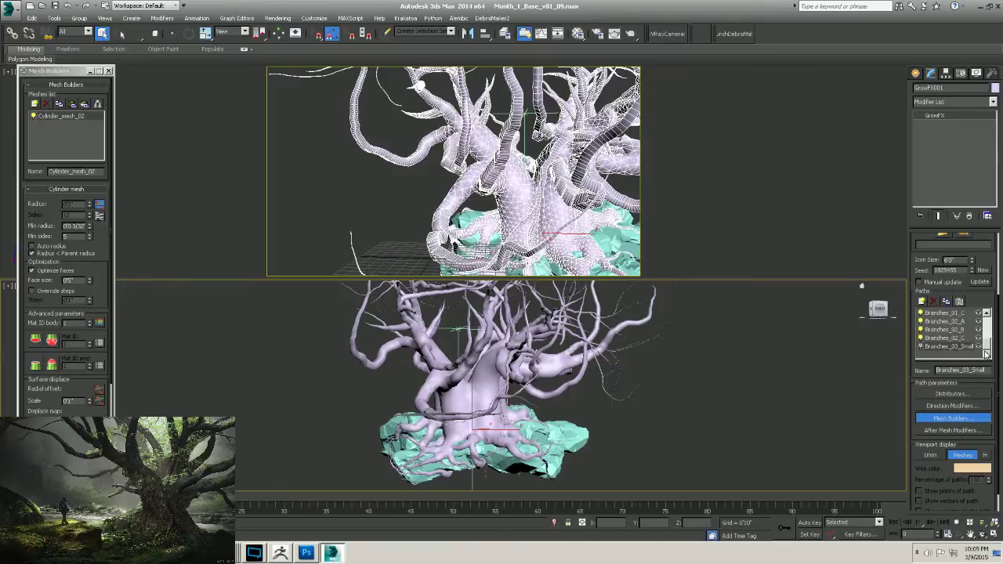
pyautogui.click(919, 281)
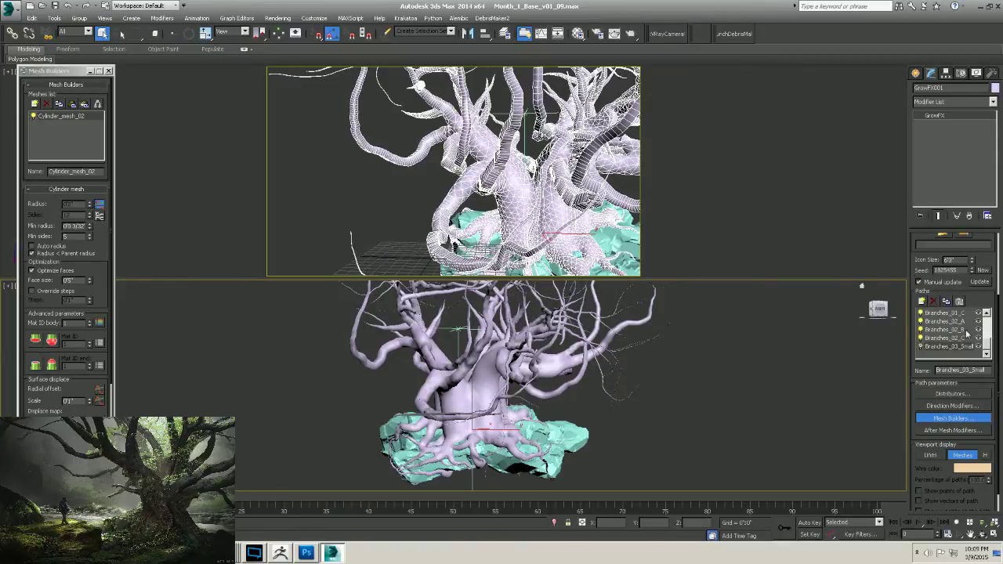
pyautogui.click(921, 337)
pyautogui.click(920, 329)
pyautogui.click(921, 321)
# Turn off the Branches_01_C and Branches_01_B paths, keep Branches_01_A on, and update the tree.
pyautogui.moveTo(986, 344); pyautogui.dragTo(987, 335)
pyautogui.click(921, 345)
pyautogui.click(921, 338)
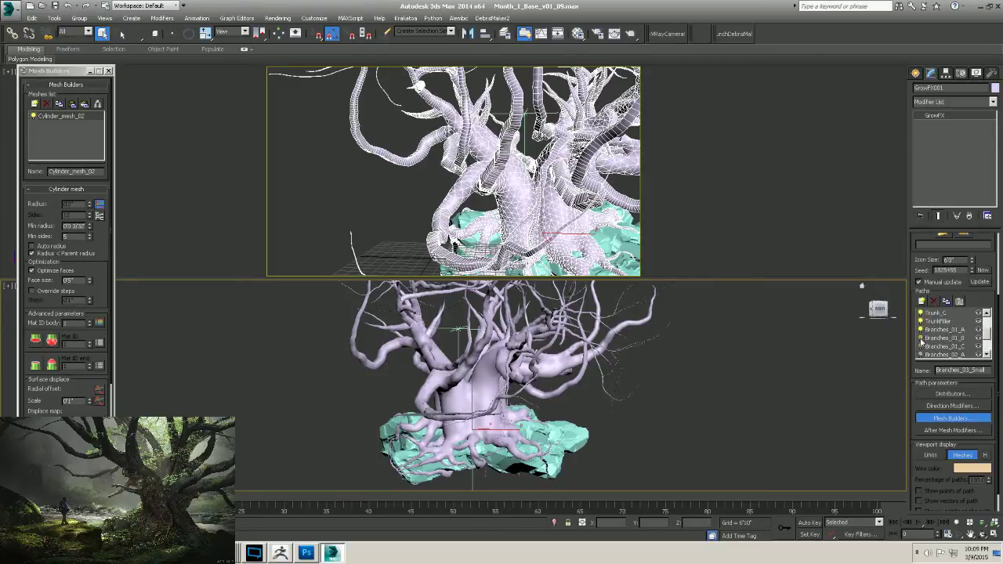
pyautogui.click(921, 329)
pyautogui.click(921, 330)
pyautogui.click(986, 284)
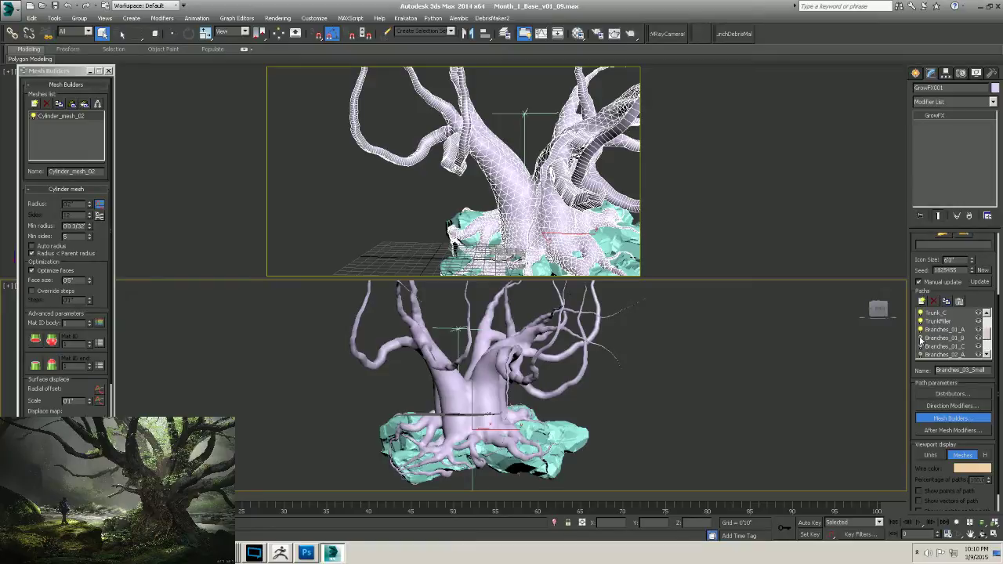
# Select the Branches_01_A path, switch the tree's display back to lines, and update it.
pyautogui.click(955, 330)
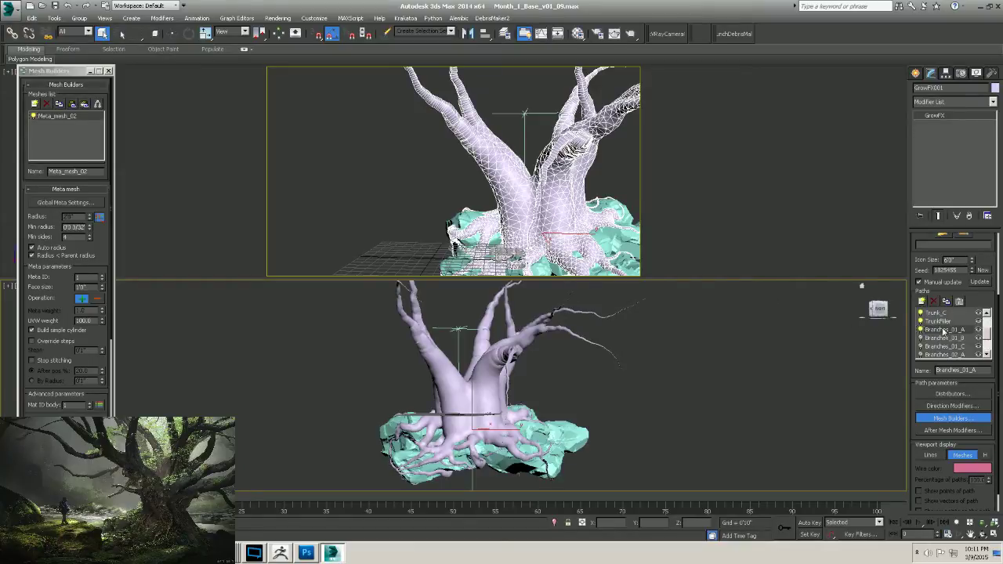
pyautogui.click(930, 455)
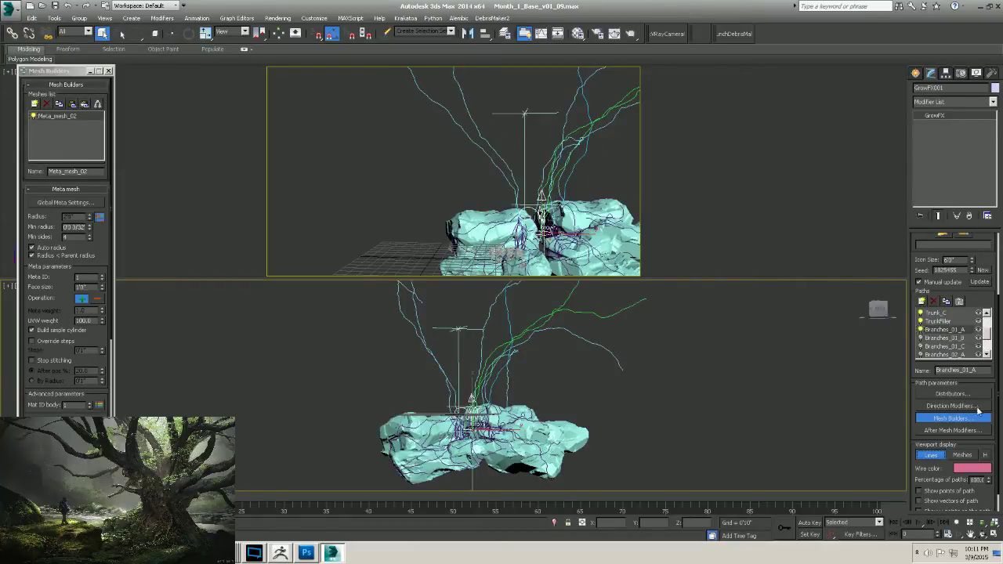
pyautogui.click(980, 282)
# Add an Eraser direction modifier to the Branches_01_A path and close its distributor settings.
pyautogui.click(949, 394)
pyautogui.click(952, 406)
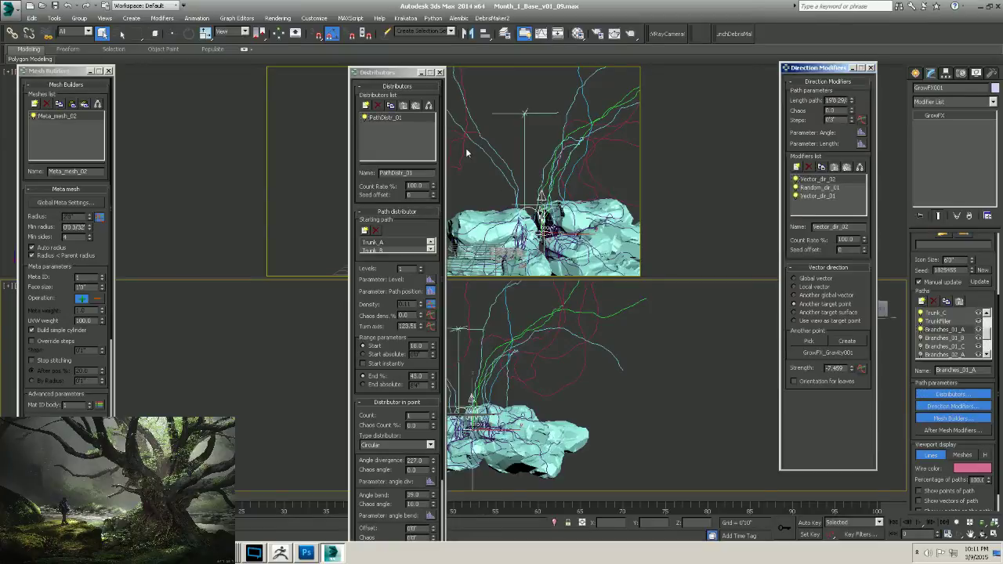
pyautogui.click(797, 167)
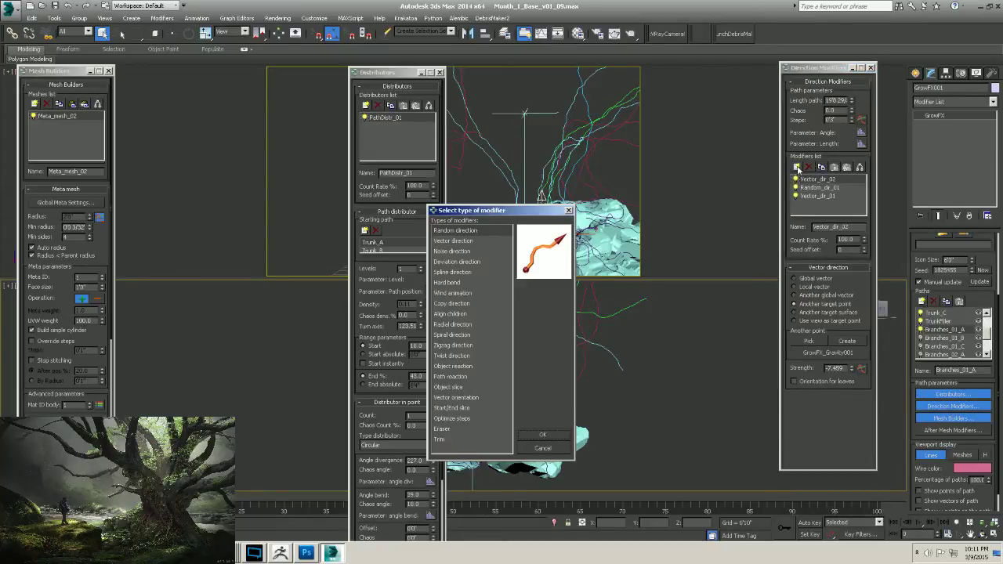
pyautogui.doubleClick(442, 430)
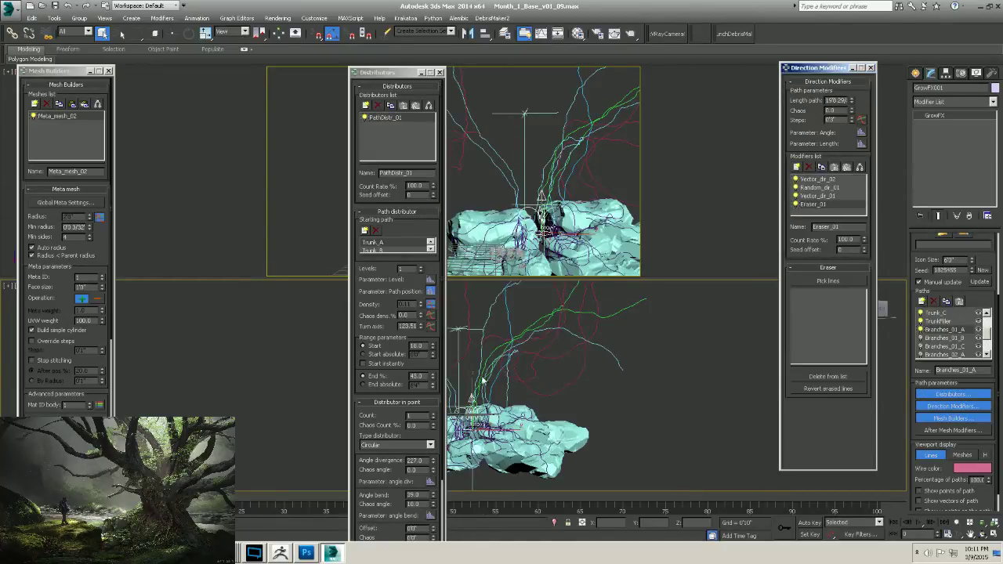
pyautogui.click(405, 78)
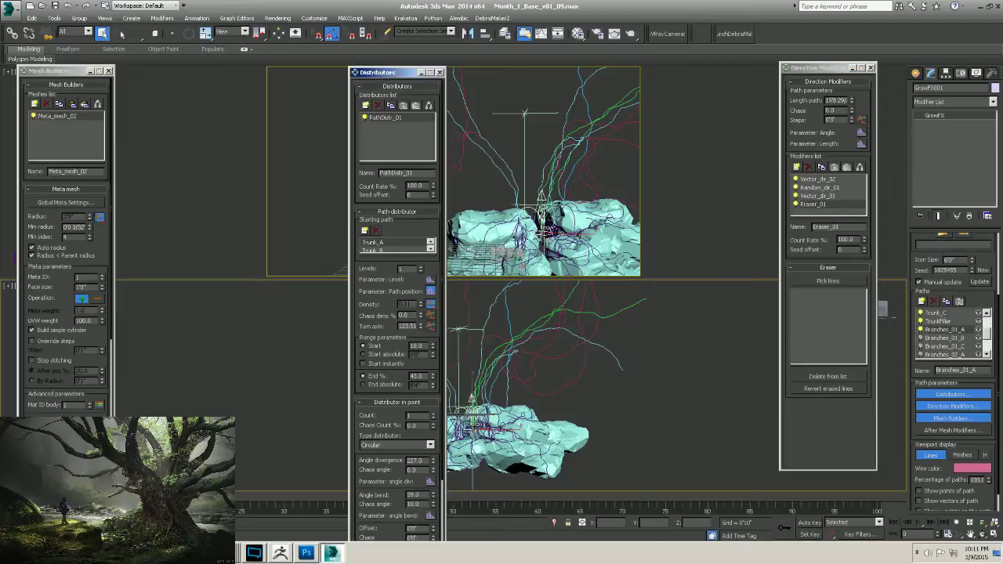
pyautogui.click(439, 72)
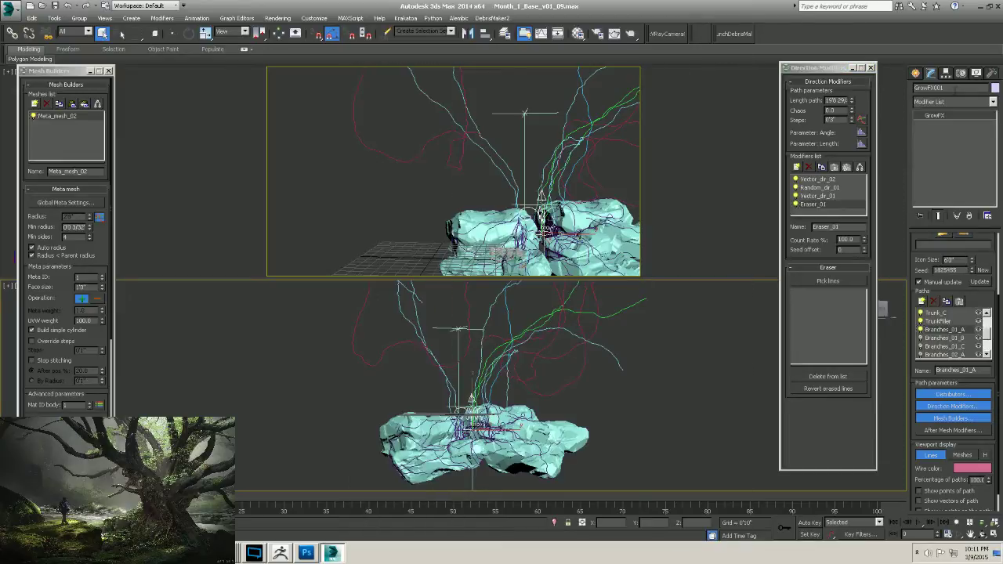
# Erase three unwanted low Branches_01_A lines by picking them with the path's Eraser modifier.
pyautogui.click(828, 281)
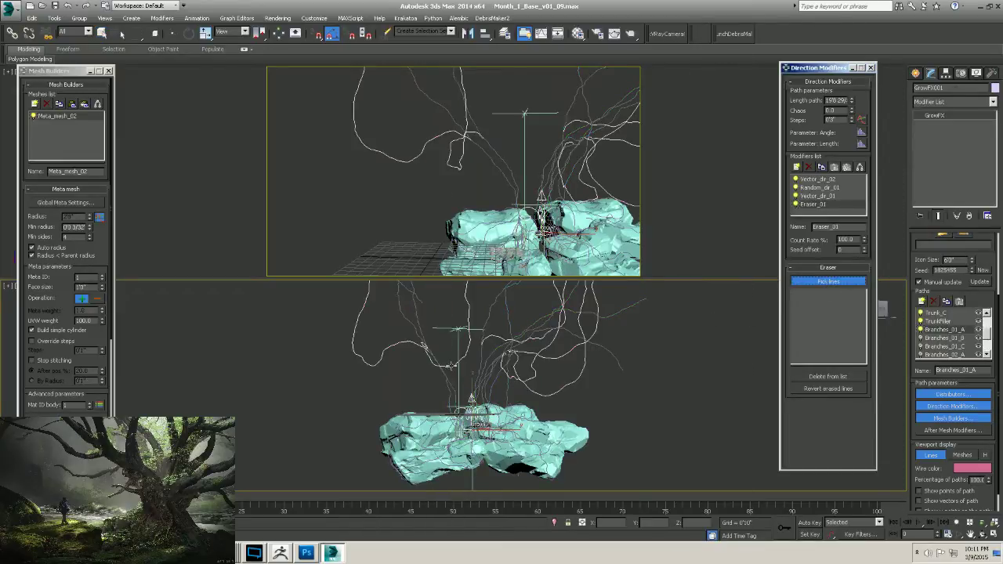
pyautogui.click(451, 366)
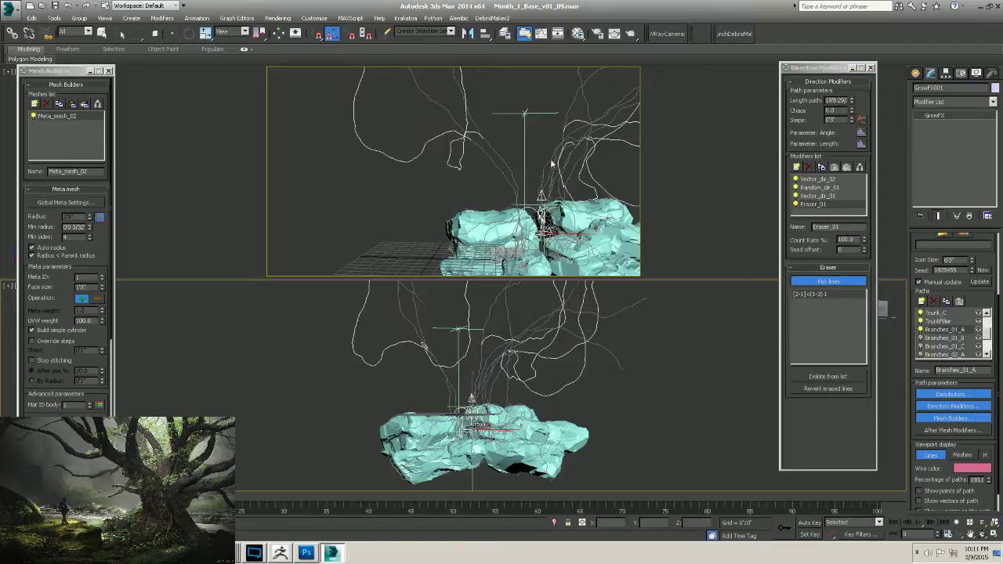
pyautogui.click(571, 194)
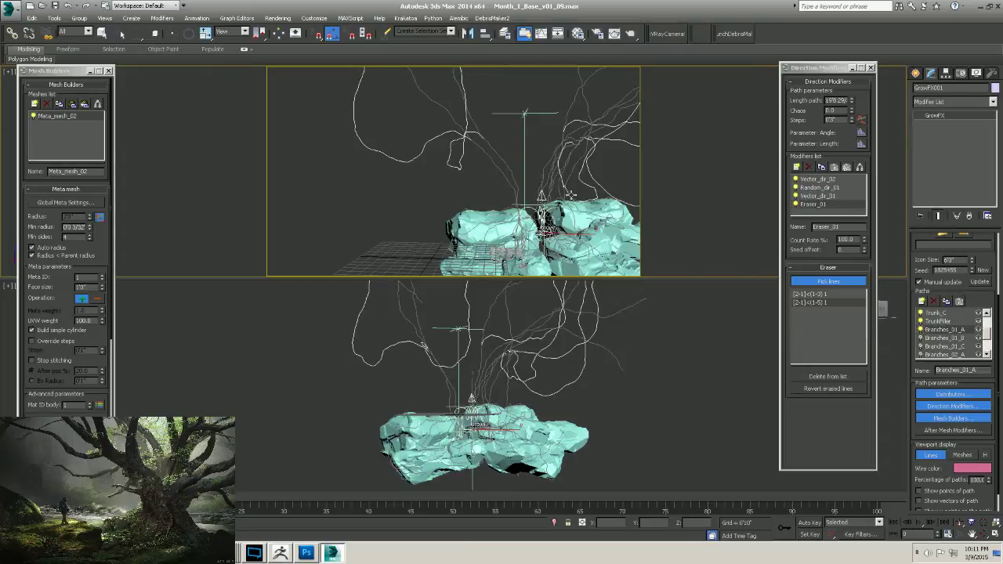
pyautogui.click(812, 283)
pyautogui.rightClick(541, 195)
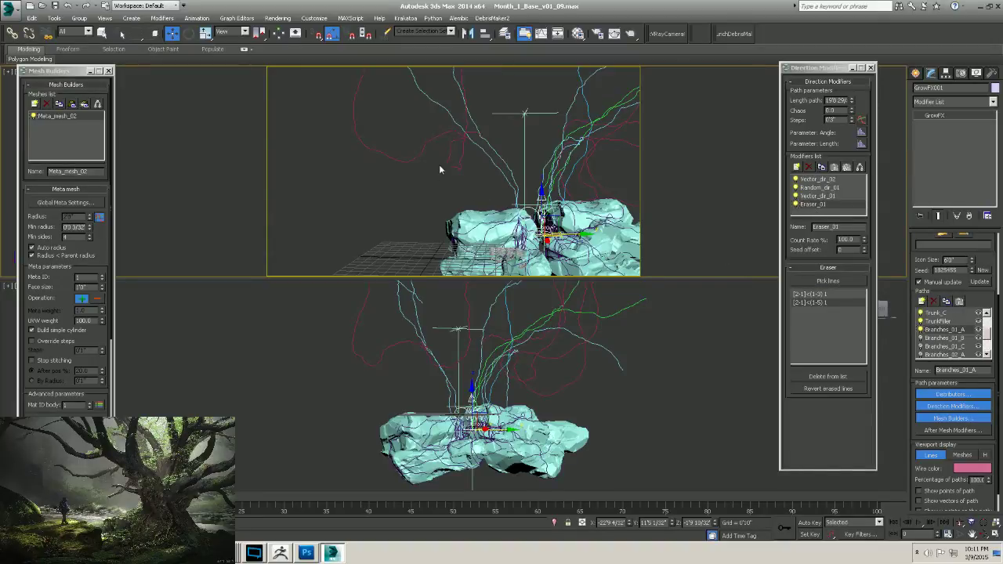
pyautogui.click(823, 280)
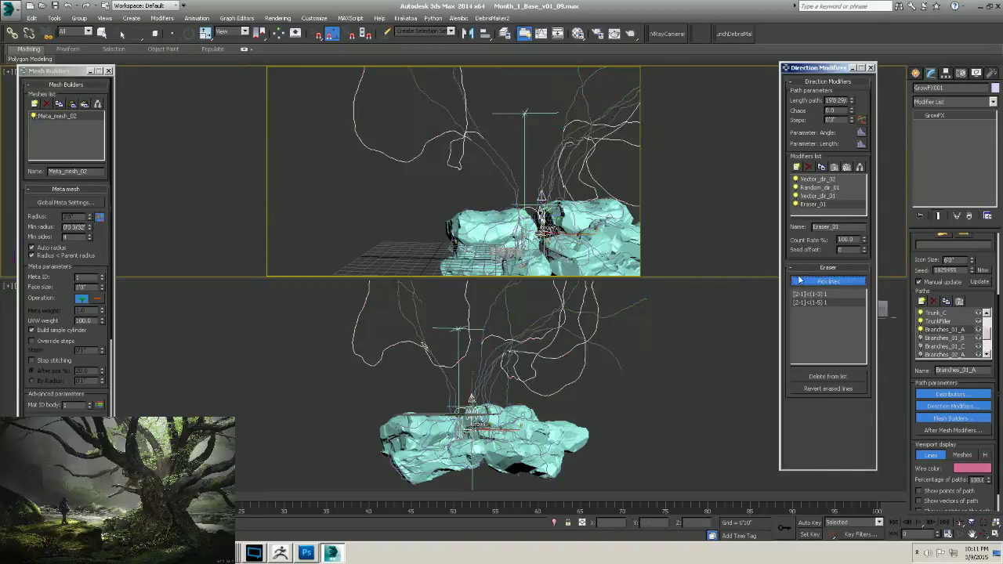
pyautogui.click(449, 159)
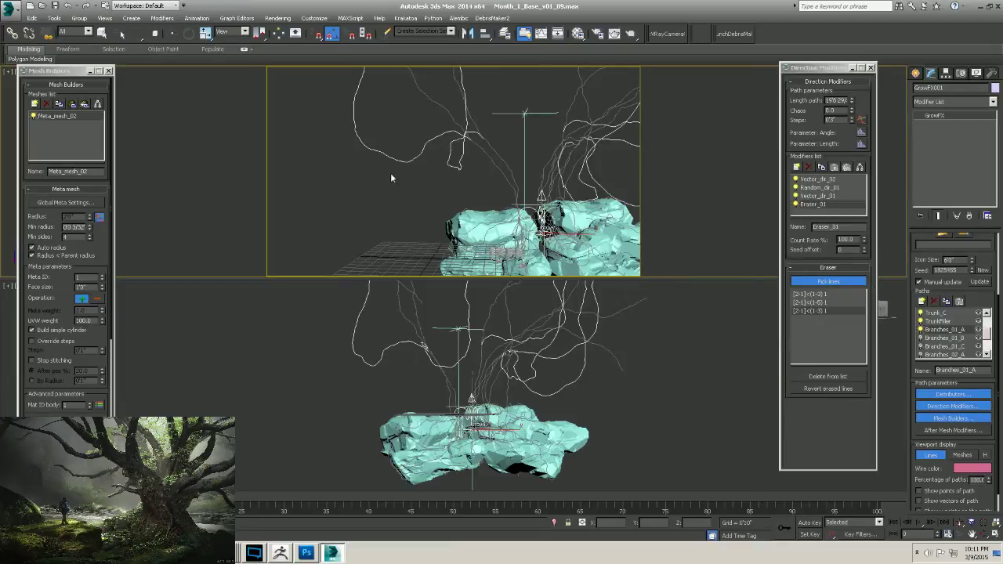
pyautogui.rightClick(421, 180)
pyautogui.rightClick(421, 180)
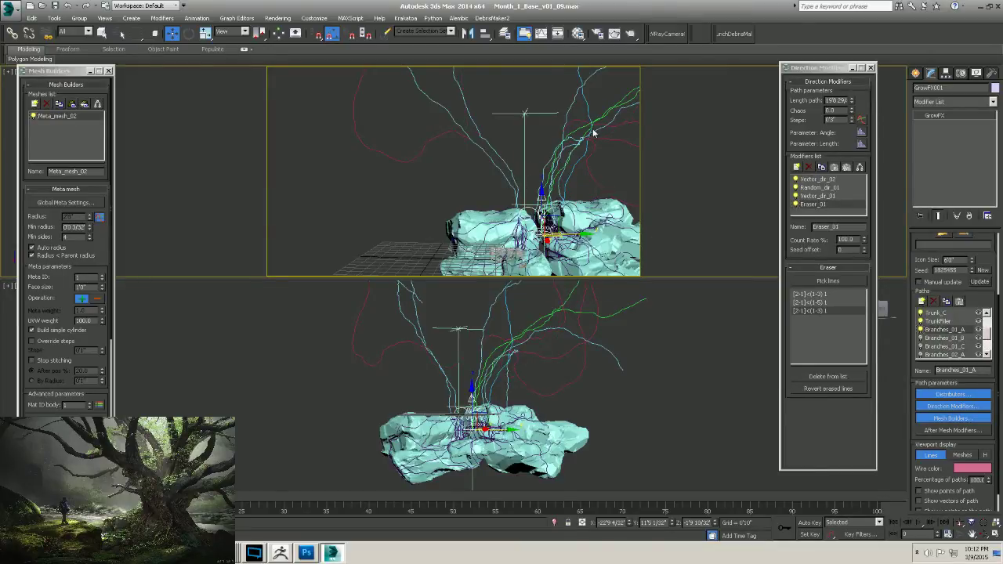
# Turn the Branches_01_B and Branches_01_C paths back on and select the existing Eraser modifier of Branches_01_C.
pyautogui.click(923, 337)
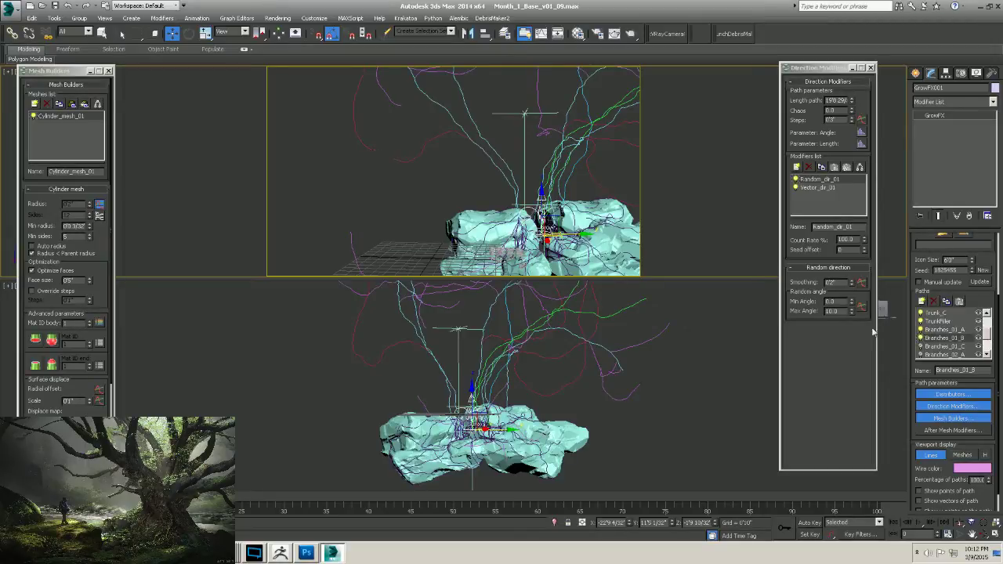
pyautogui.click(924, 349)
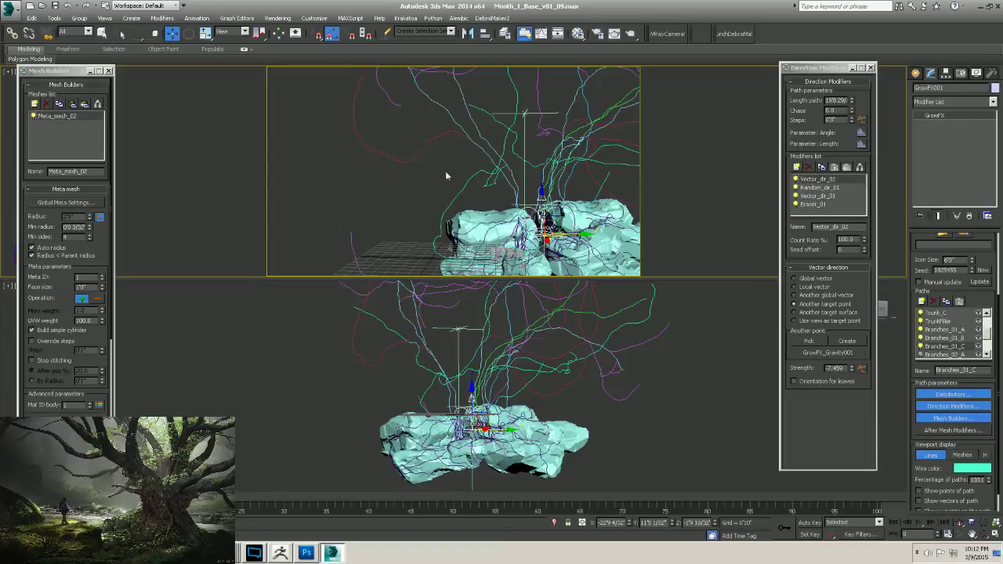
pyautogui.click(815, 205)
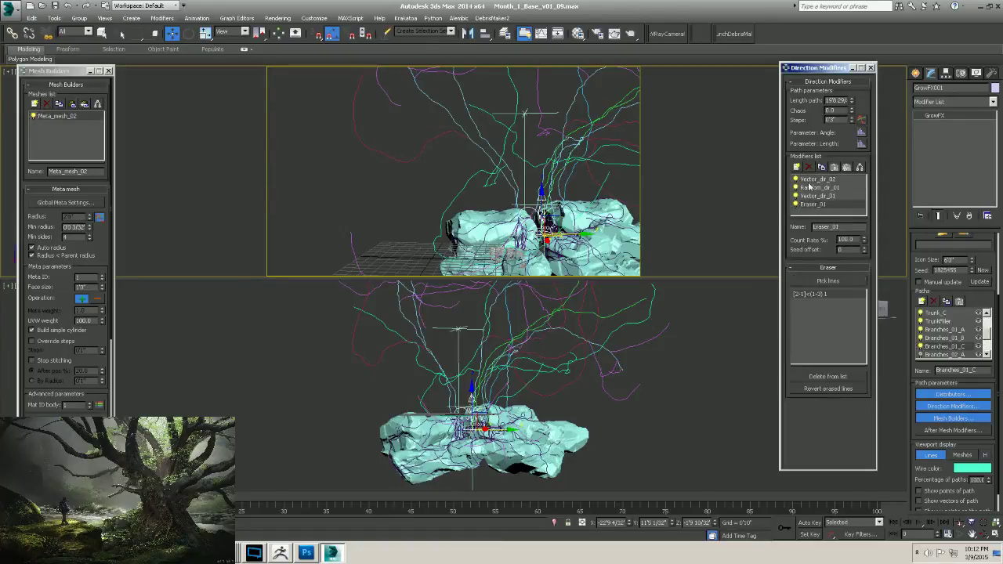
# Erase three more unwanted Branches_01_C lines with the Eraser modifier, including the one drooping over the rocks, and update the tree.
pyautogui.click(828, 281)
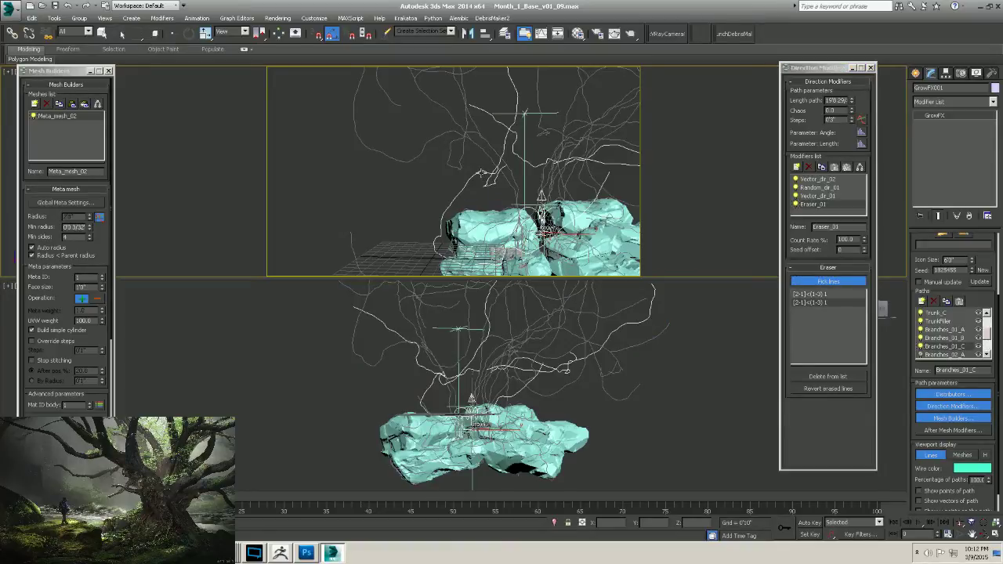
pyautogui.click(479, 171)
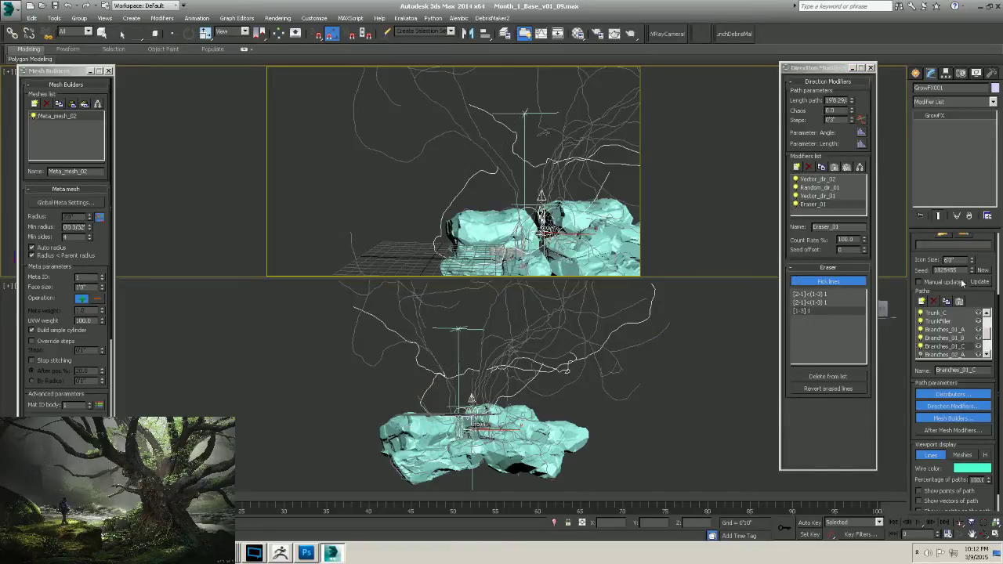
pyautogui.click(820, 282)
pyautogui.rightClick(589, 196)
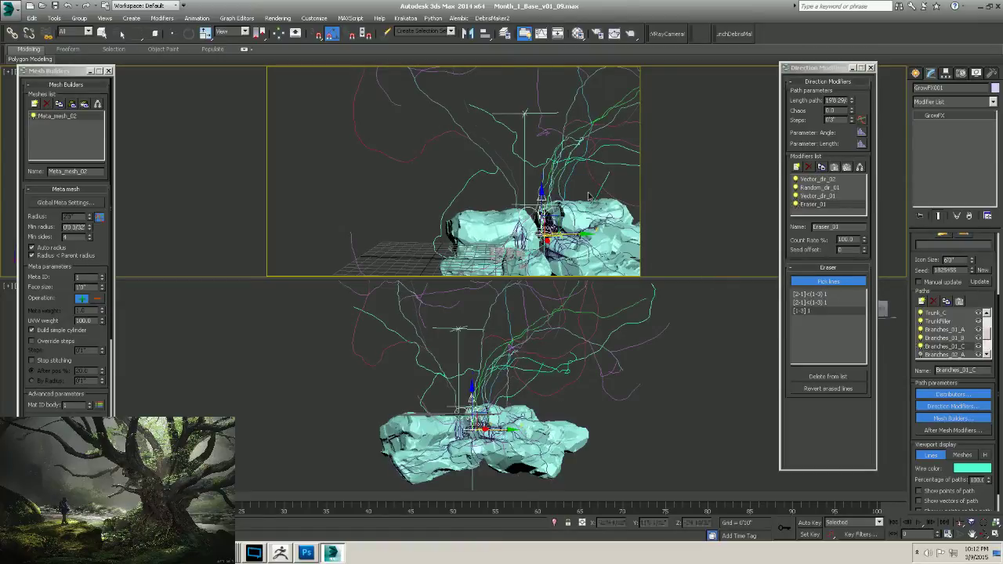
pyautogui.click(972, 282)
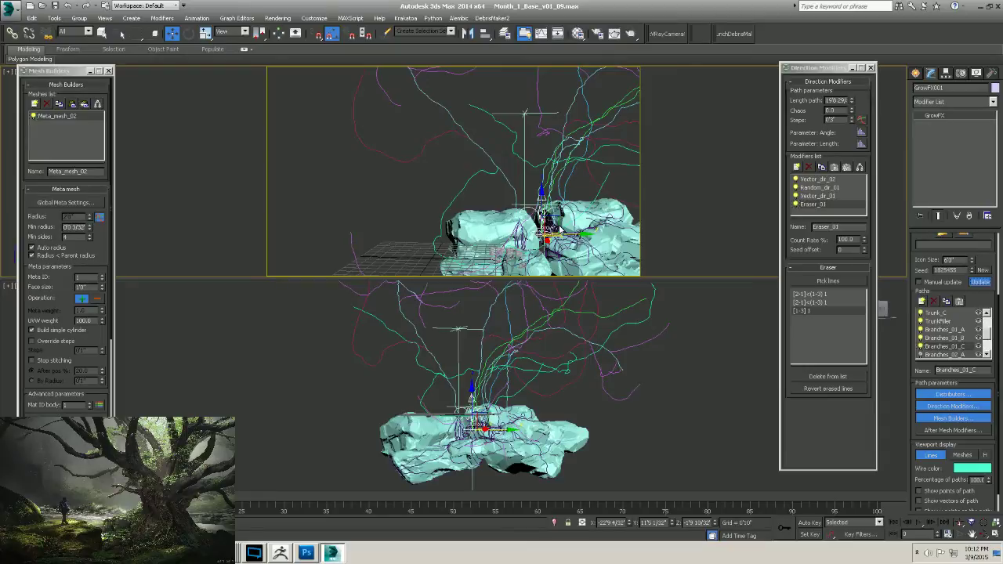
pyautogui.click(826, 283)
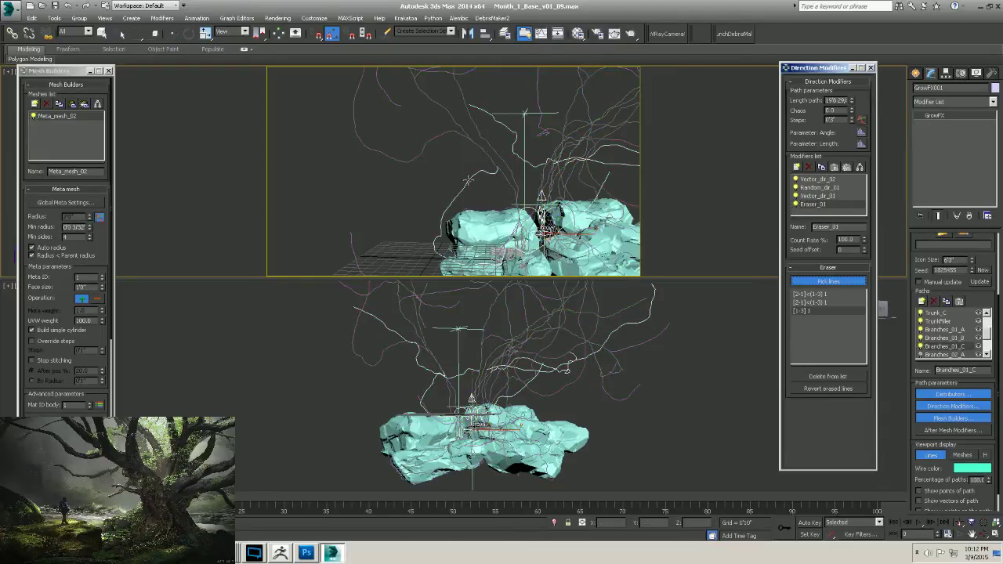
pyautogui.click(469, 179)
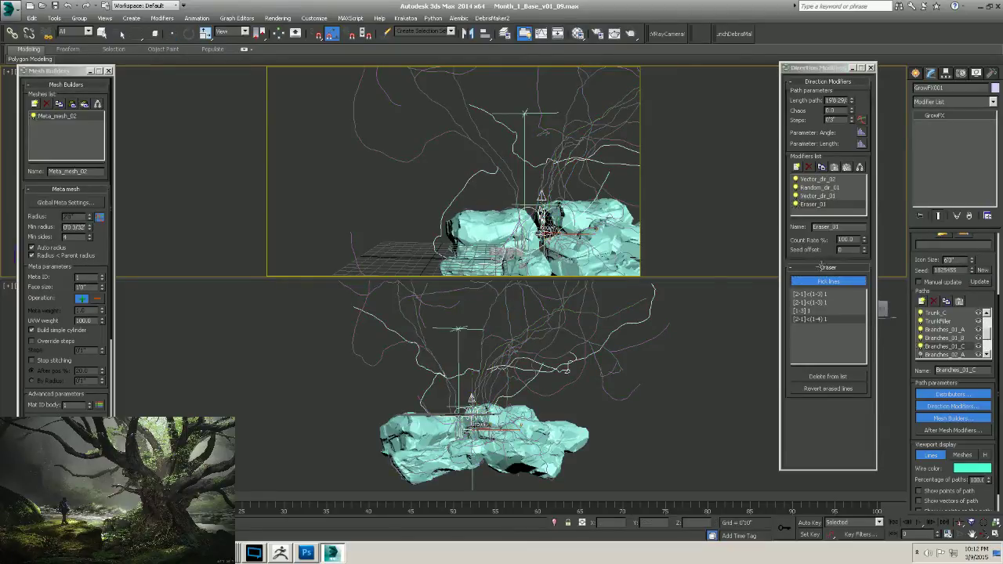
pyautogui.click(827, 281)
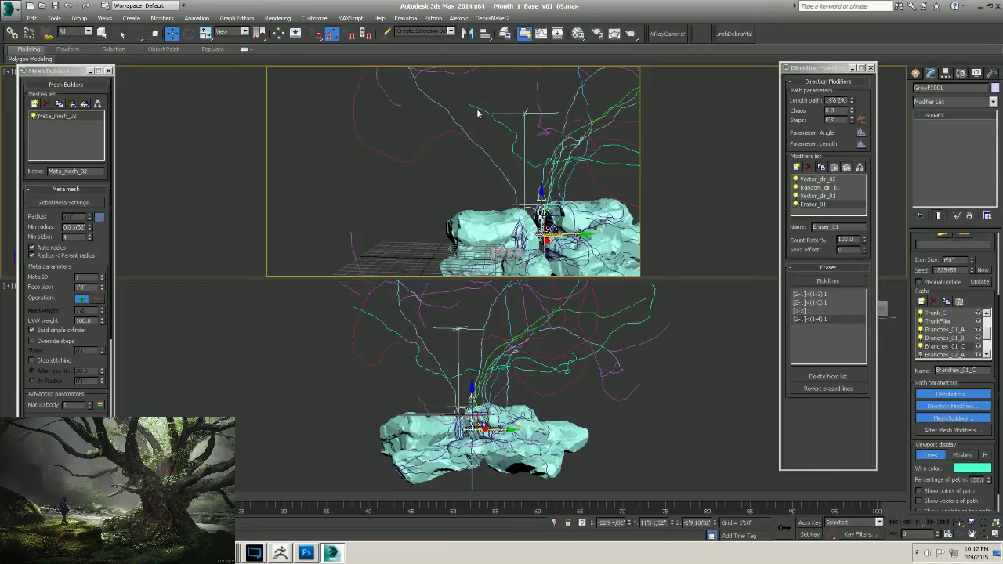
pyautogui.keyDown('alt'); pyautogui.moveTo(525, 377); pyautogui.dragTo(554, 392, button='middle'); pyautogui.keyUp('alt')
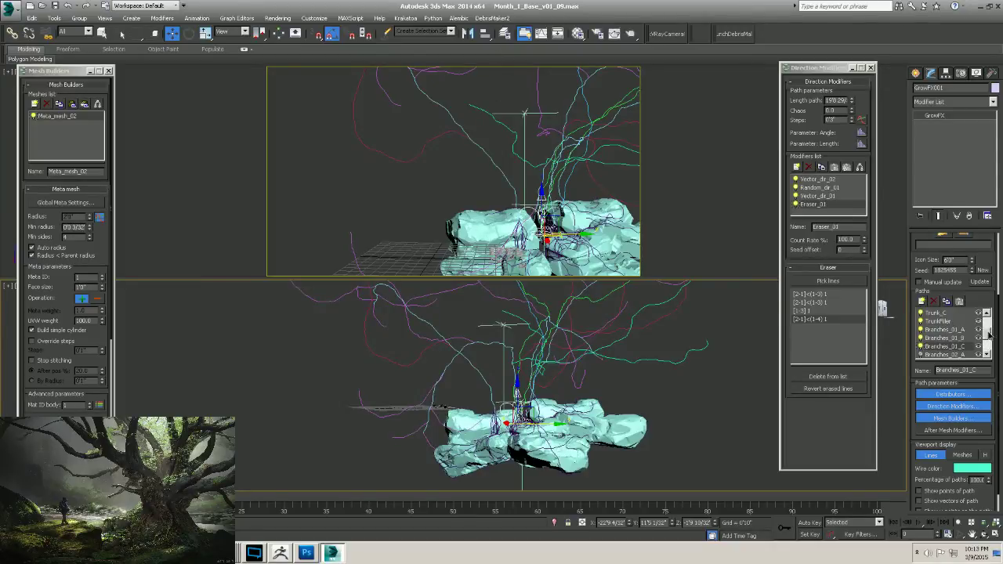
# Turn on the Branches_02_A, Branches_02_B, Branches_02_C and Branches_03_Small paths.
pyautogui.moveTo(989, 335); pyautogui.dragTo(988, 339)
pyautogui.click(930, 339)
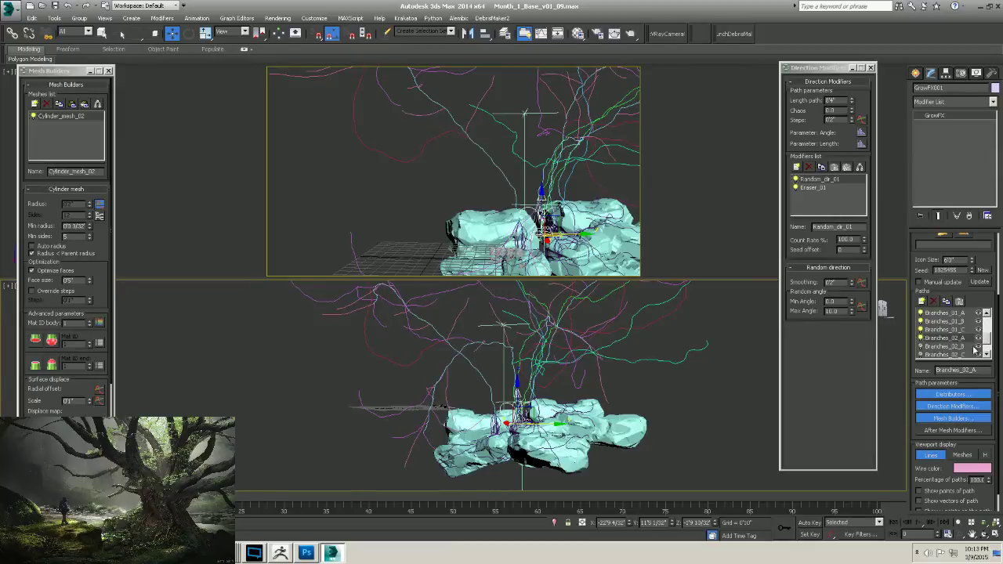
pyautogui.click(920, 348)
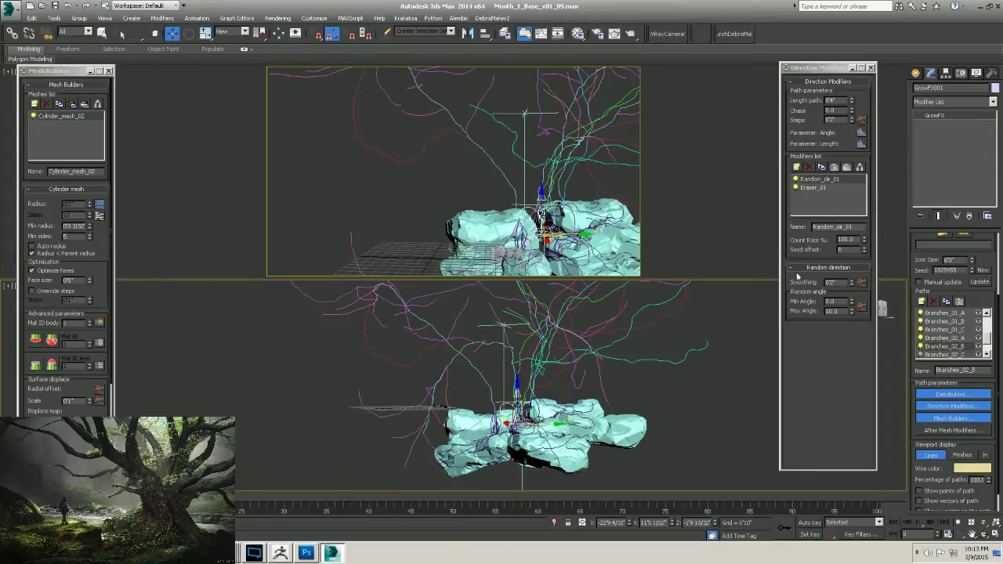
pyautogui.scroll(-1, 989, 345)
pyautogui.scroll(-1, 989, 345)
pyautogui.click(923, 338)
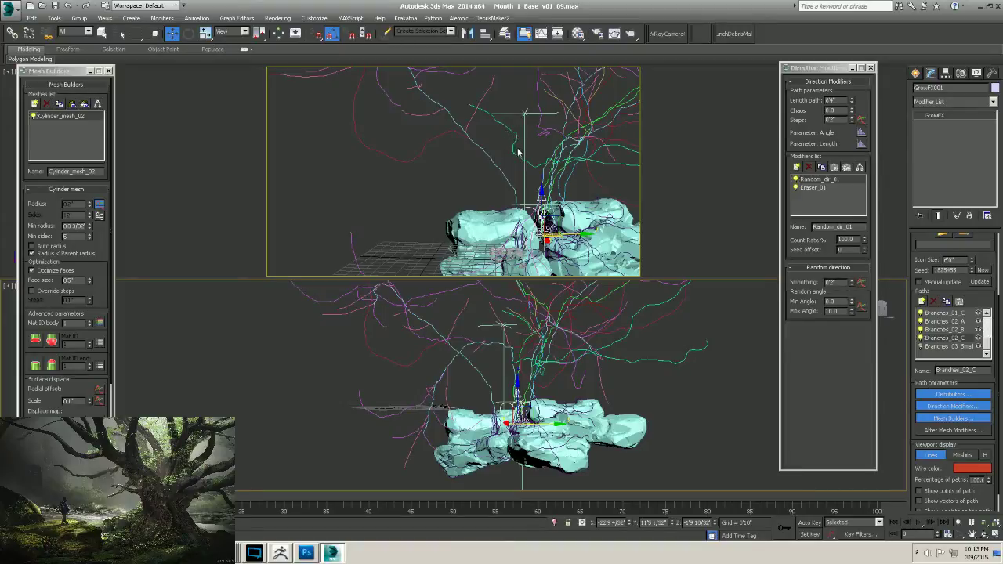
pyautogui.click(923, 347)
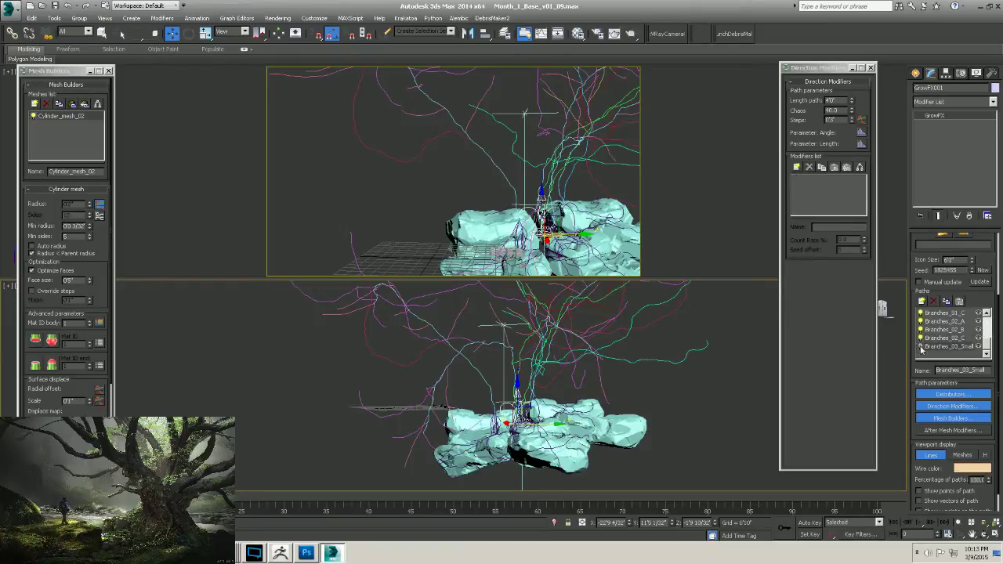
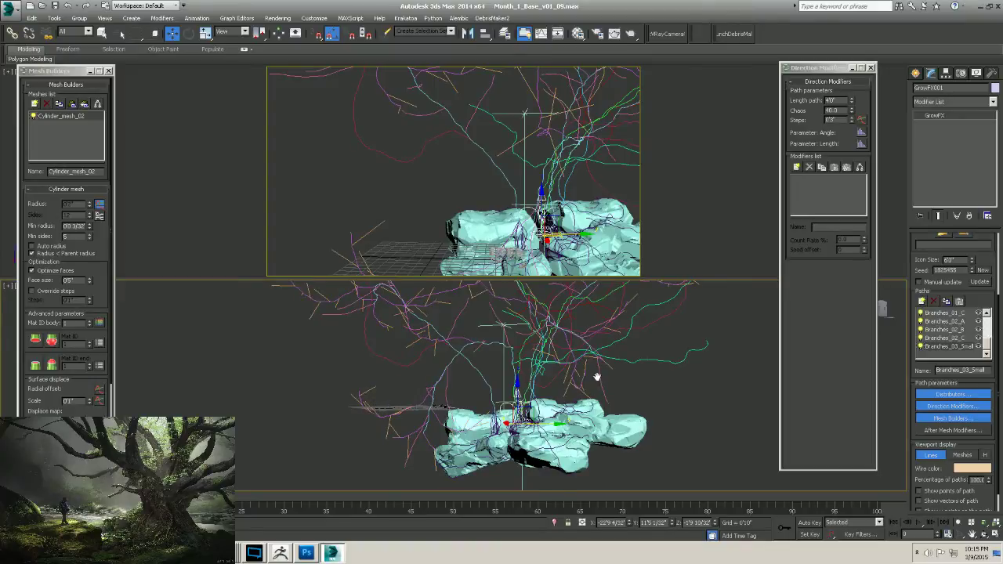
# Examine the full tree from several sides, checking which branches hang too low beside the rocks compared with the camera view.
pyautogui.keyDown('alt'); pyautogui.moveTo(597, 377); pyautogui.dragTo(606, 360, button='middle'); pyautogui.keyUp('alt')
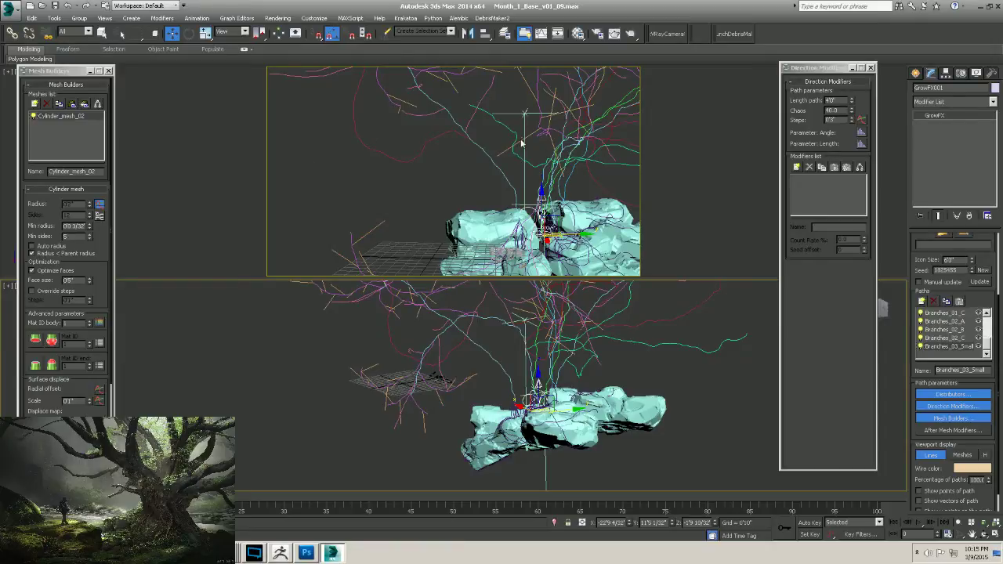
pyautogui.middleClick(529, 161)
pyautogui.moveTo(572, 384)
pyautogui.keyDown('alt'); pyautogui.mouseDown(button='middle')
pyautogui.moveTo(575, 369)
pyautogui.moveTo(548, 390)
pyautogui.moveTo(575, 400)
pyautogui.mouseUp(button='middle'); pyautogui.keyUp('alt')
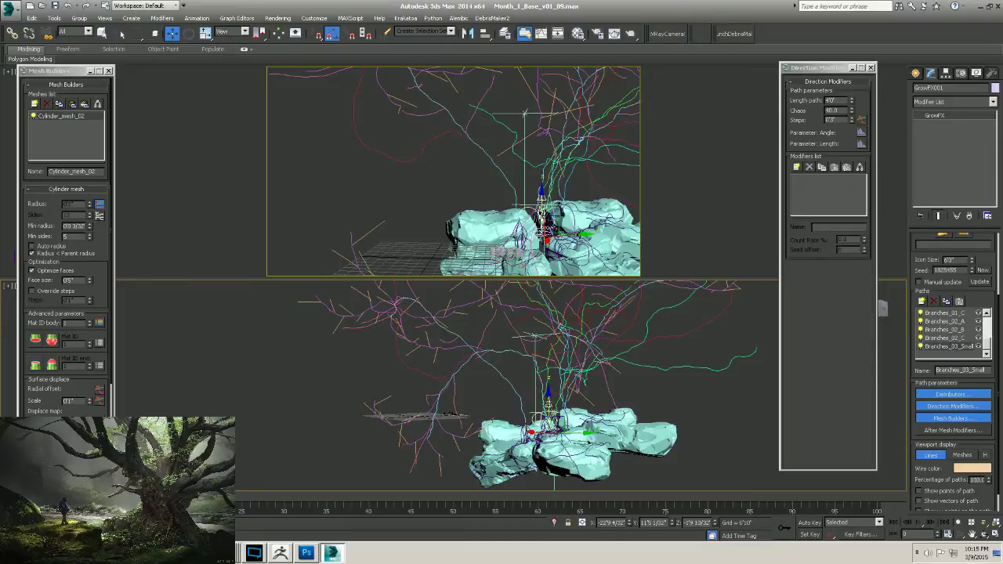
pyautogui.keyDown('alt'); pyautogui.moveTo(549, 404); pyautogui.dragTo(604, 390, button='middle'); pyautogui.keyUp('alt')
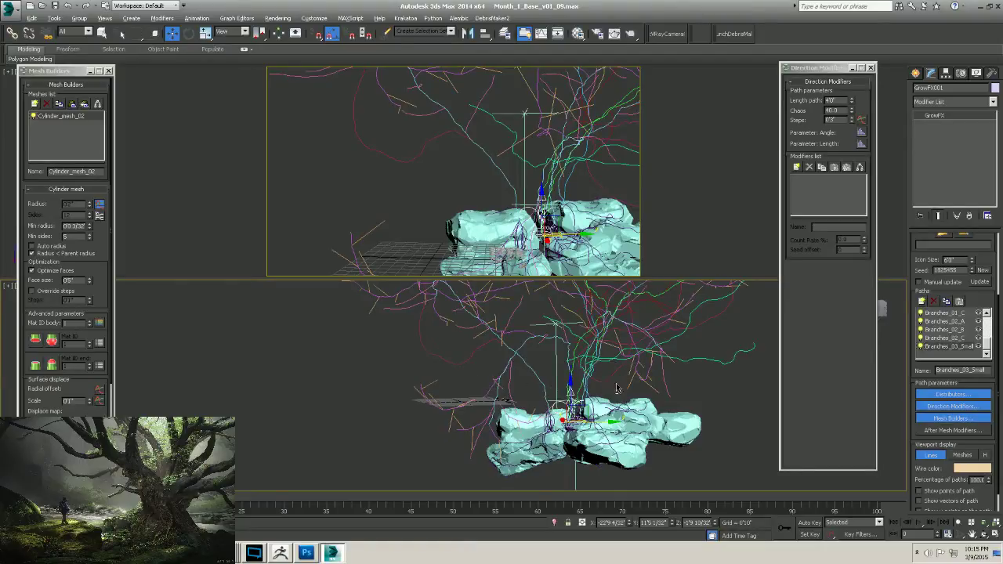
pyautogui.keyDown('alt'); pyautogui.moveTo(619, 389); pyautogui.dragTo(553, 353, button='middle'); pyautogui.keyUp('alt')
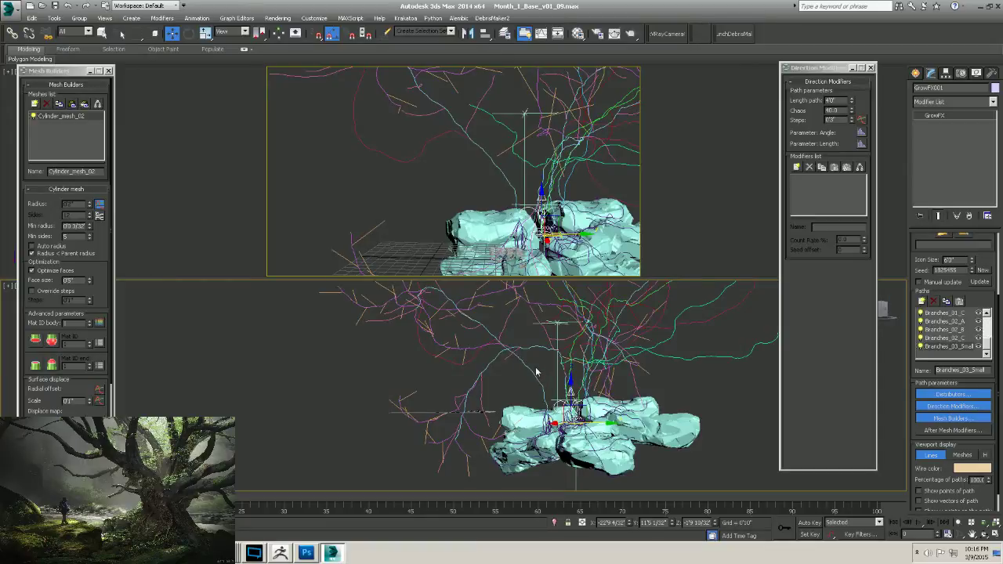
pyautogui.keyDown('alt'); pyautogui.moveTo(525, 394); pyautogui.dragTo(503, 393, button='middle'); pyautogui.keyUp('alt')
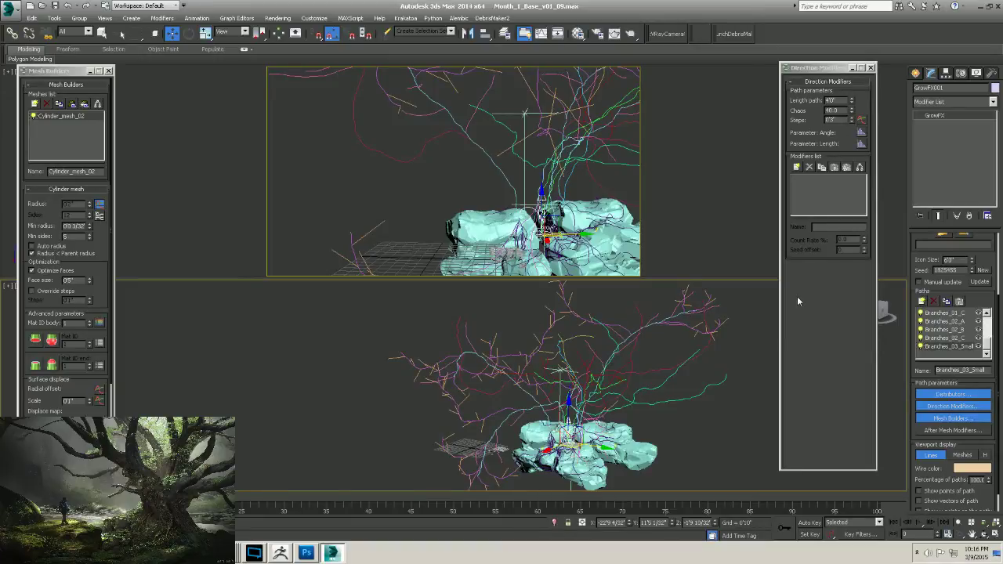
pyautogui.moveTo(604, 359); pyautogui.dragTo(636, 340, button='middle')
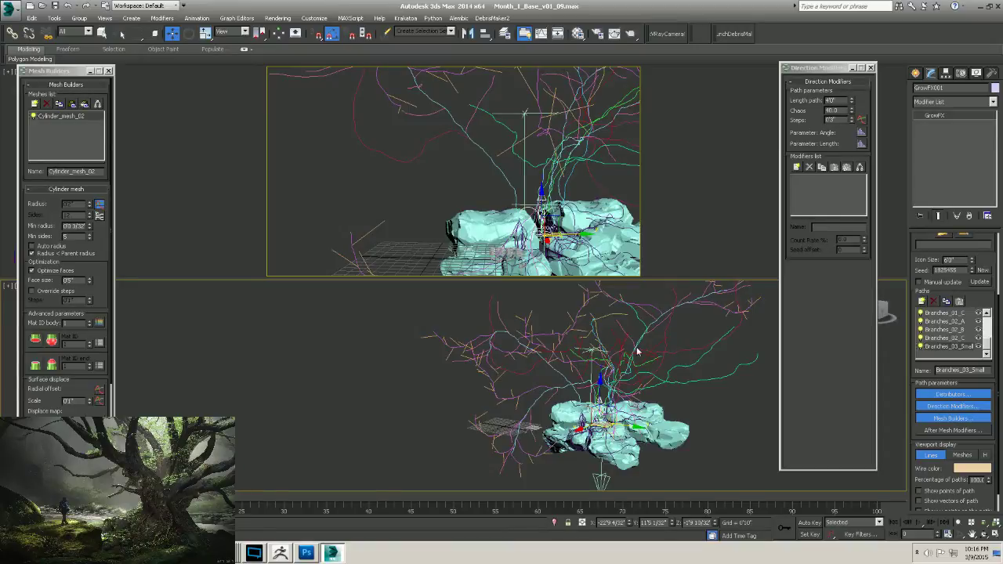
pyautogui.keyDown('alt'); pyautogui.moveTo(636, 352); pyautogui.dragTo(540, 343, button='middle'); pyautogui.keyUp('alt')
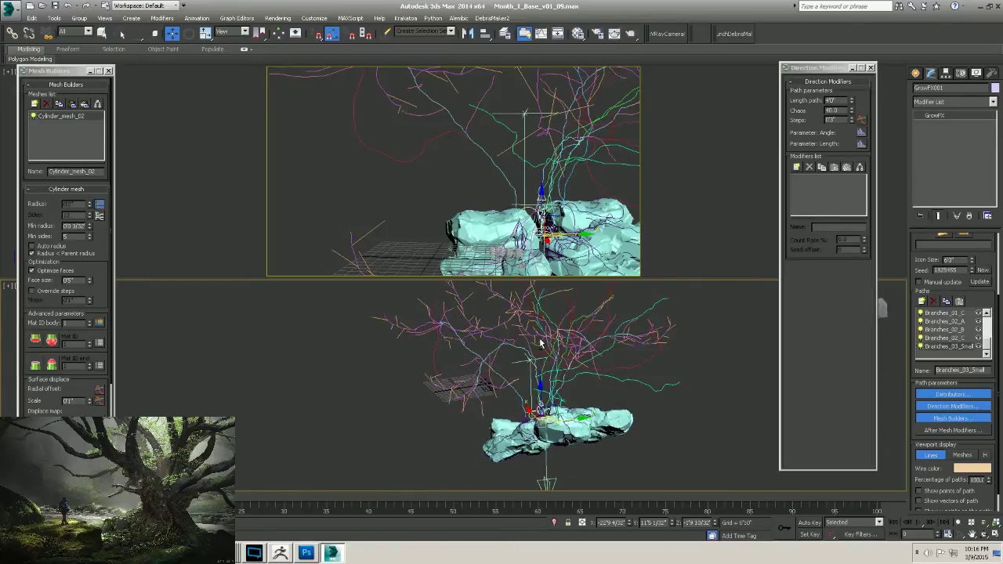
pyautogui.moveTo(502, 402)
pyautogui.keyDown('alt'); pyautogui.mouseDown(button='middle')
pyautogui.moveTo(492, 394)
pyautogui.moveTo(508, 405)
pyautogui.mouseUp(button='middle'); pyautogui.keyUp('alt')
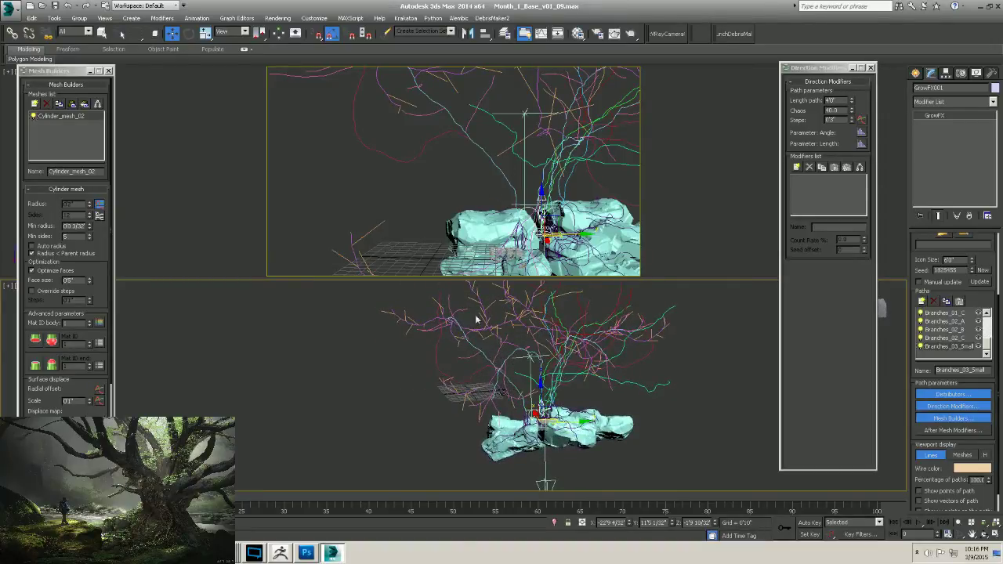
pyautogui.keyDown('alt'); pyautogui.moveTo(576, 389); pyautogui.dragTo(668, 412, button='middle'); pyautogui.keyUp('alt')
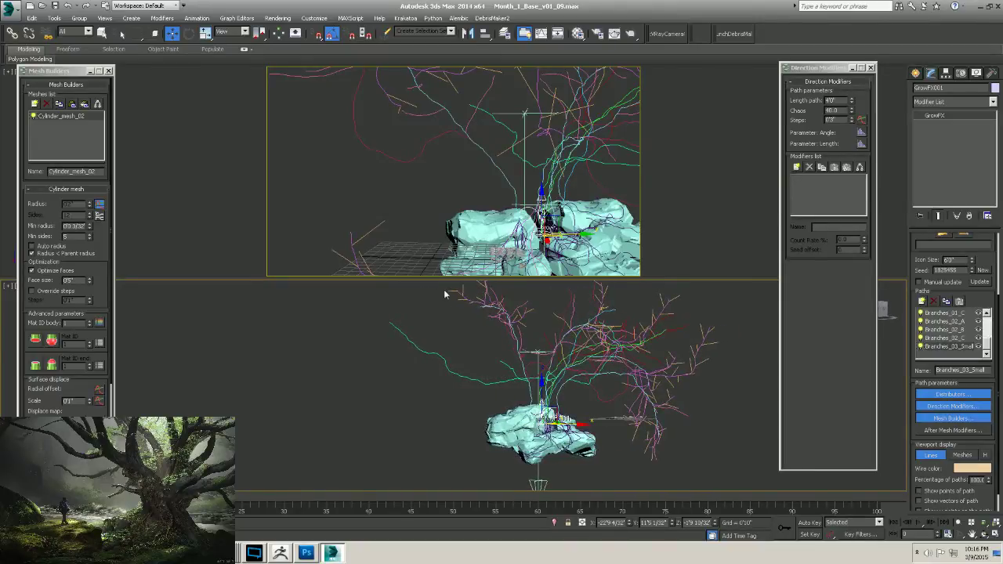
pyautogui.keyDown('alt'); pyautogui.moveTo(580, 427); pyautogui.dragTo(646, 435, button='middle'); pyautogui.keyUp('alt')
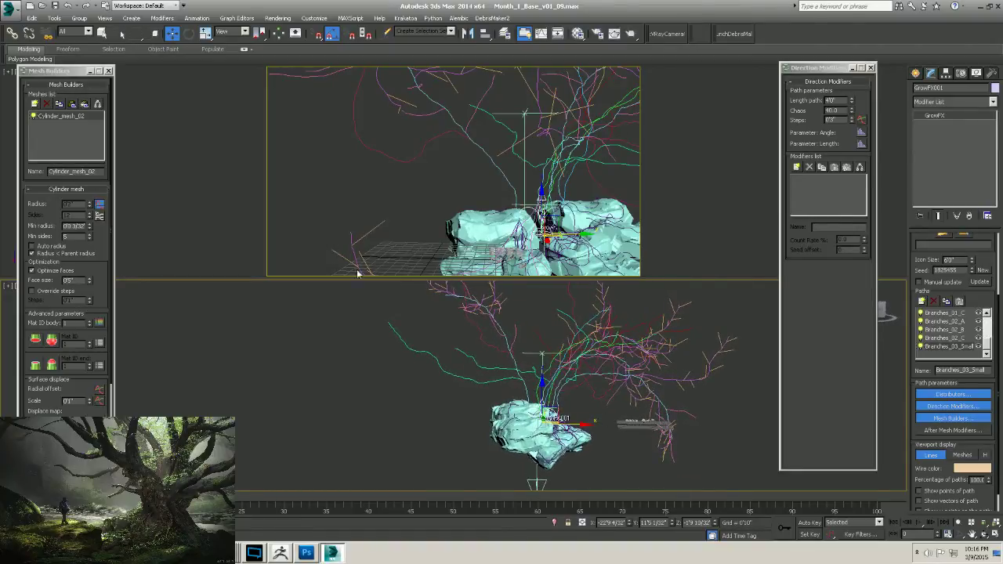
pyautogui.keyDown('alt'); pyautogui.moveTo(688, 461); pyautogui.dragTo(581, 451, button='middle'); pyautogui.keyUp('alt')
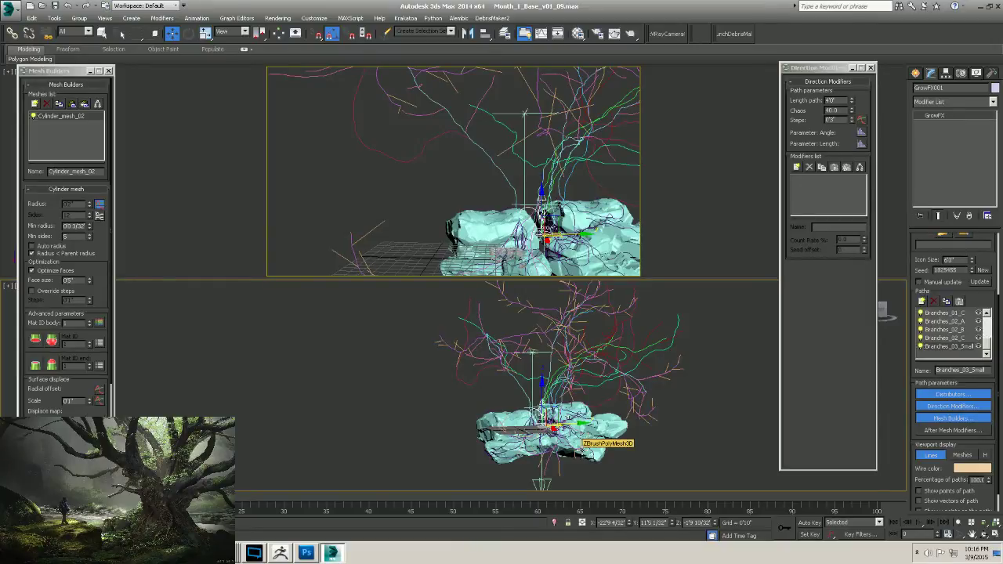
pyautogui.keyDown('alt'); pyautogui.moveTo(579, 472); pyautogui.dragTo(597, 430, button='middle'); pyautogui.keyUp('alt')
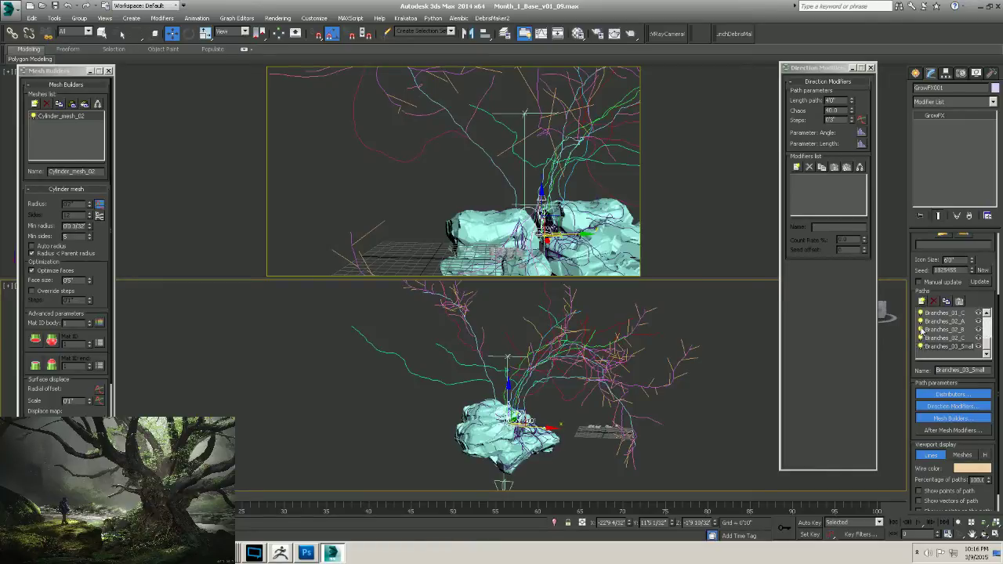
# Turn off the Branches_03_Small, Branches_02_C, Branches_02_B, Branches_02_A and Branches_01_C paths.
pyautogui.click(921, 330)
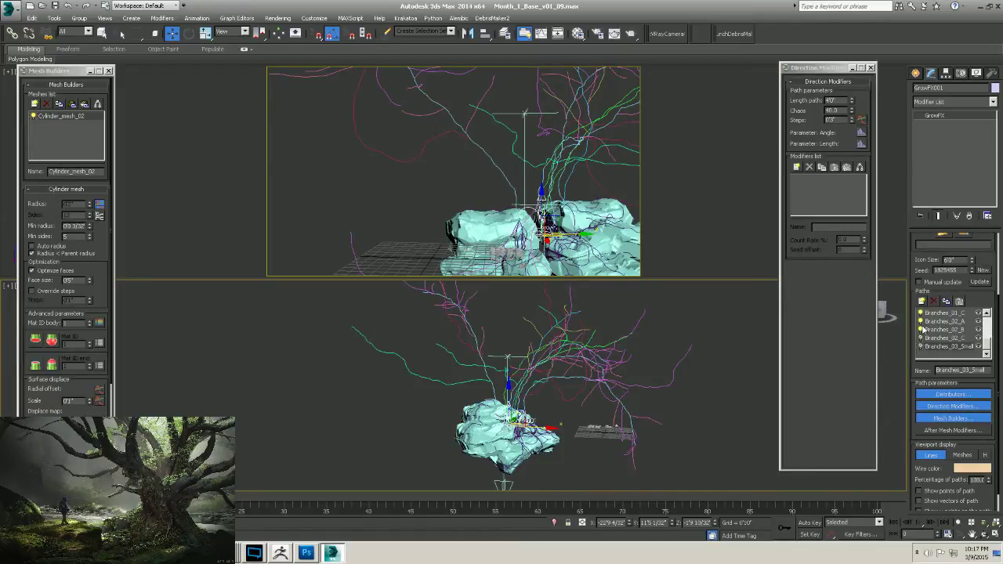
pyautogui.click(923, 330)
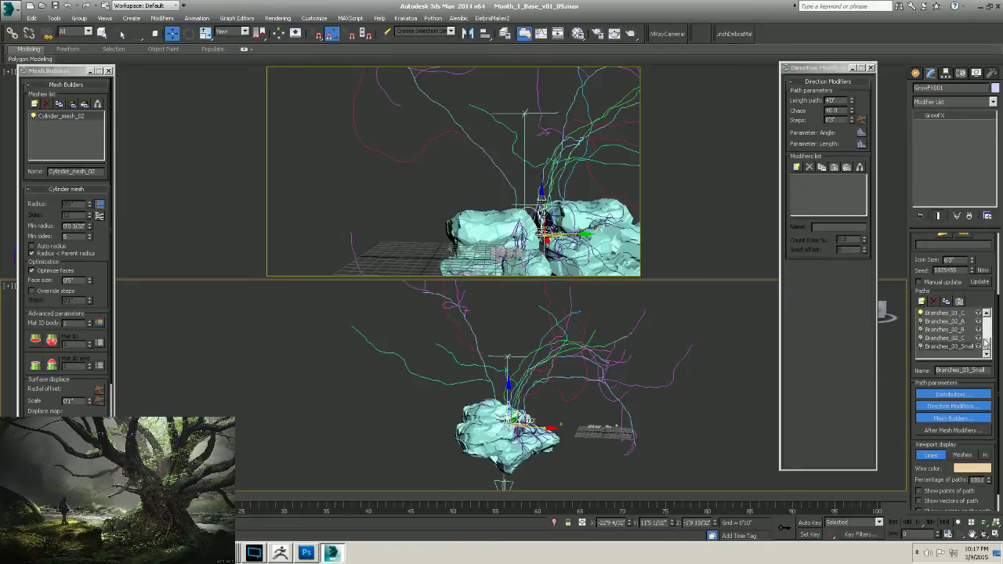
pyautogui.click(988, 345)
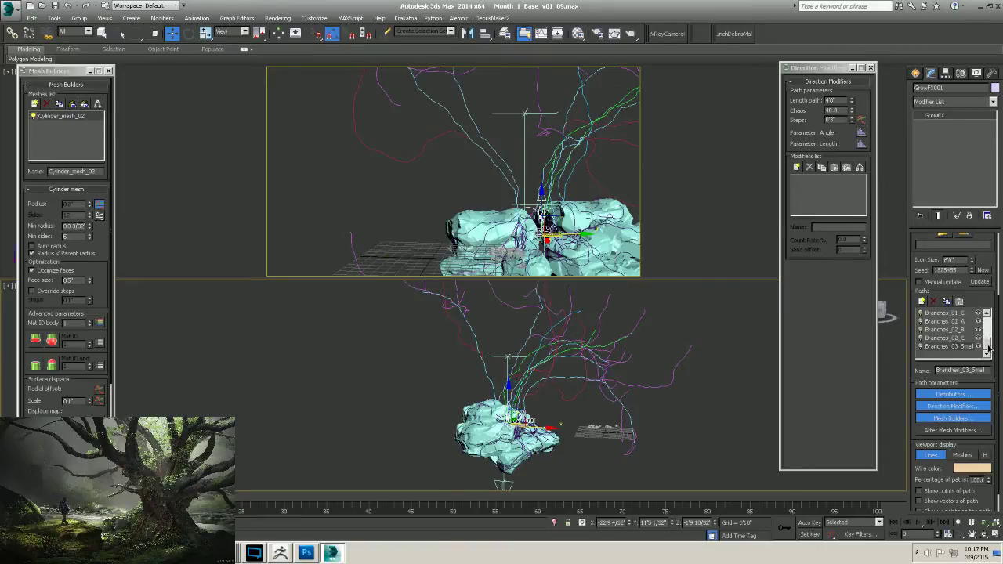
# Add an Eraser direction modifier to the Branches_01_B path.
pyautogui.scroll(2, 986, 343)
pyautogui.click(939, 330)
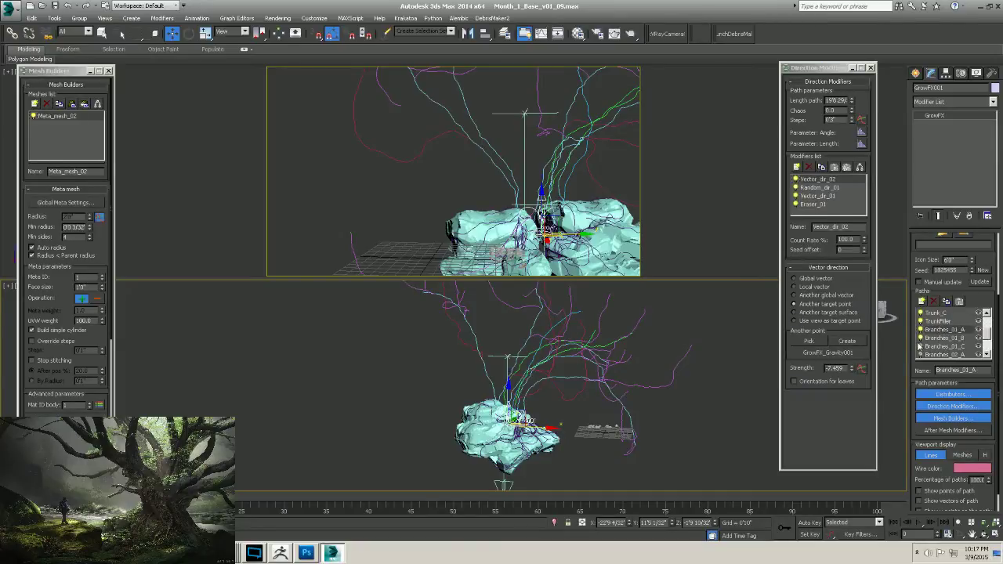
pyautogui.click(943, 338)
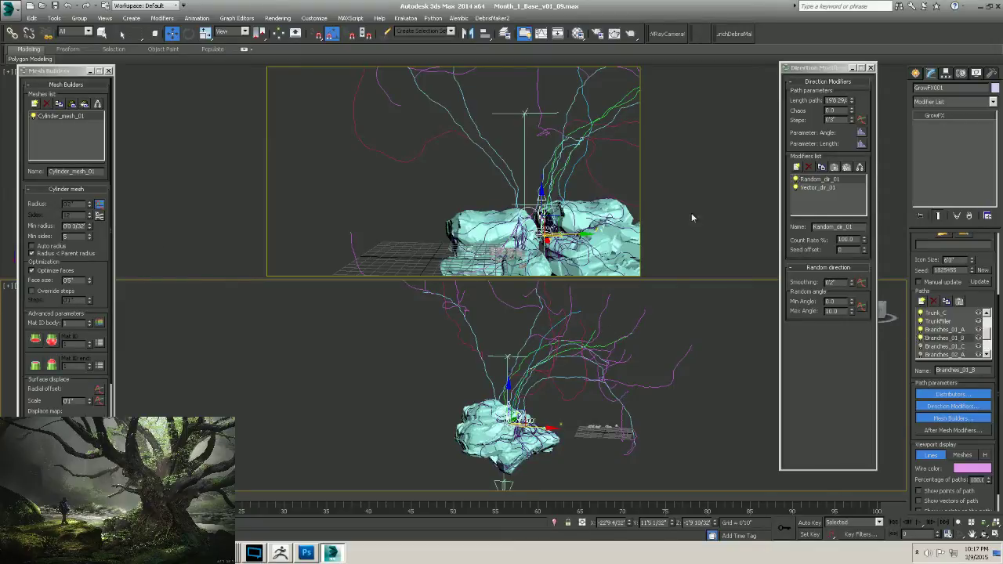
pyautogui.click(797, 167)
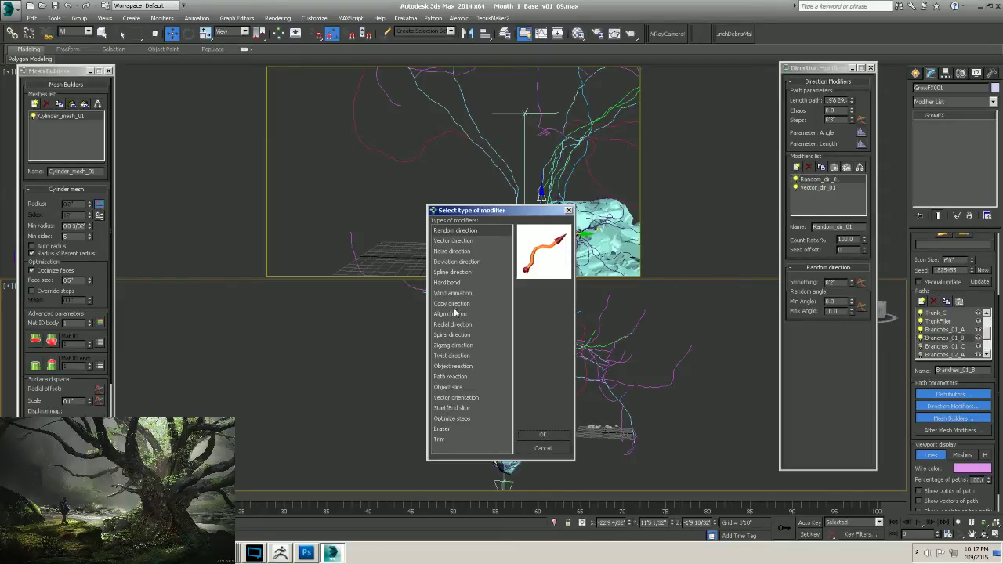
pyautogui.click(451, 430)
pyautogui.click(542, 435)
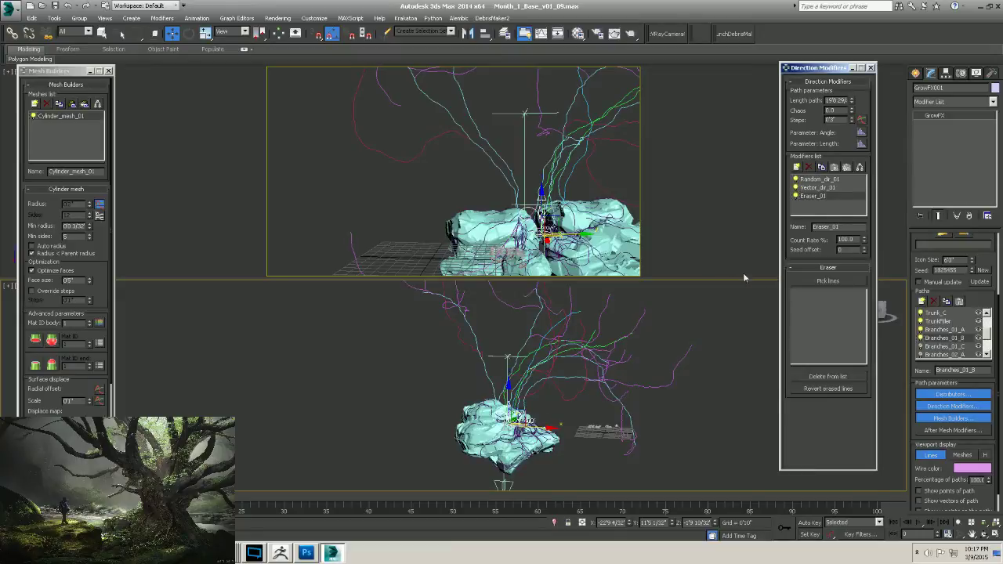
# Erase the low Branches_01_B line hanging over the ground grid with the path's Eraser modifier.
pyautogui.click(825, 281)
pyautogui.click(351, 258)
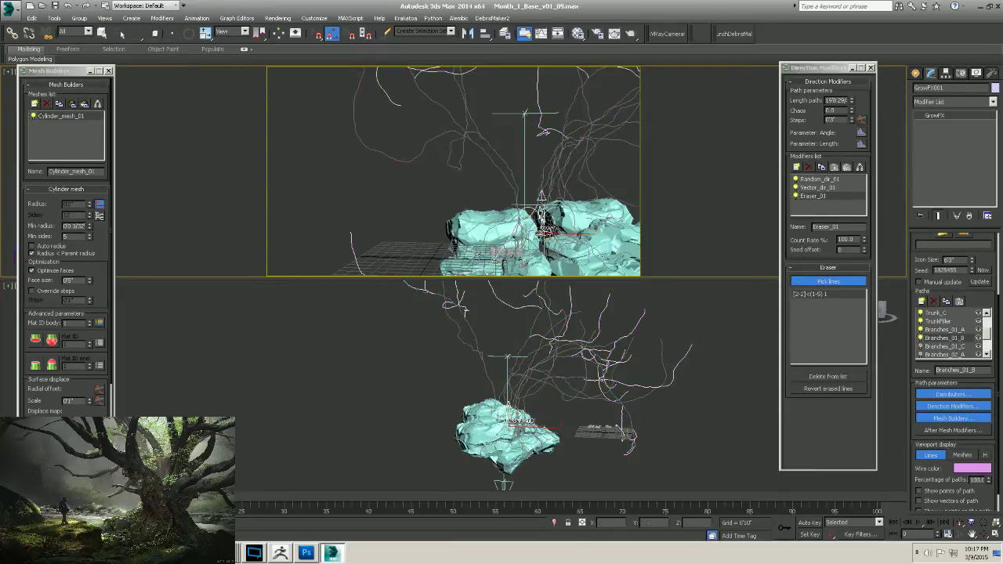
pyautogui.click(829, 281)
pyautogui.click(980, 281)
pyautogui.rightClick(372, 210)
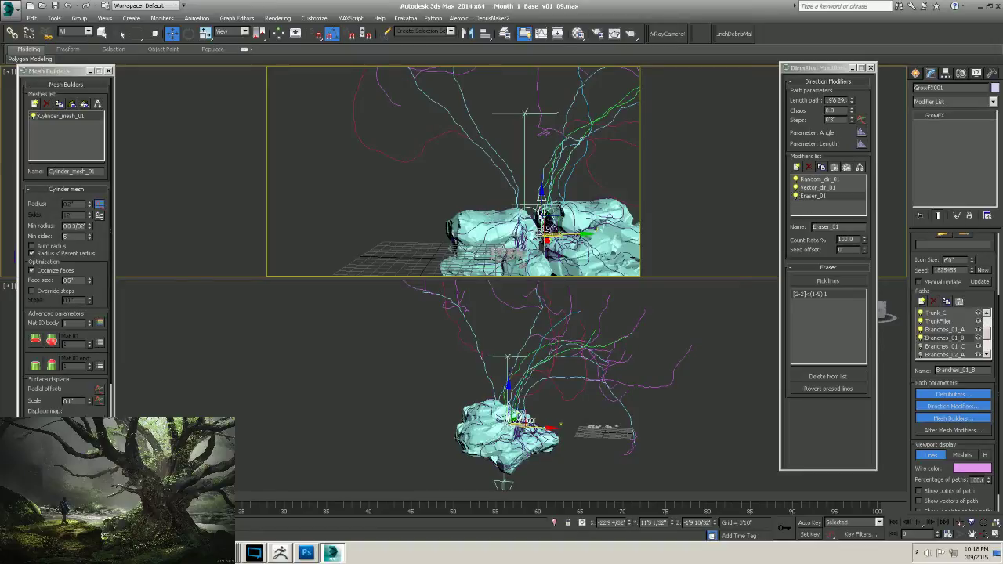
# With manual update enabled, turn the paths from Branches_01_C through Branches_03_Small back on and update the tree.
pyautogui.click(937, 346)
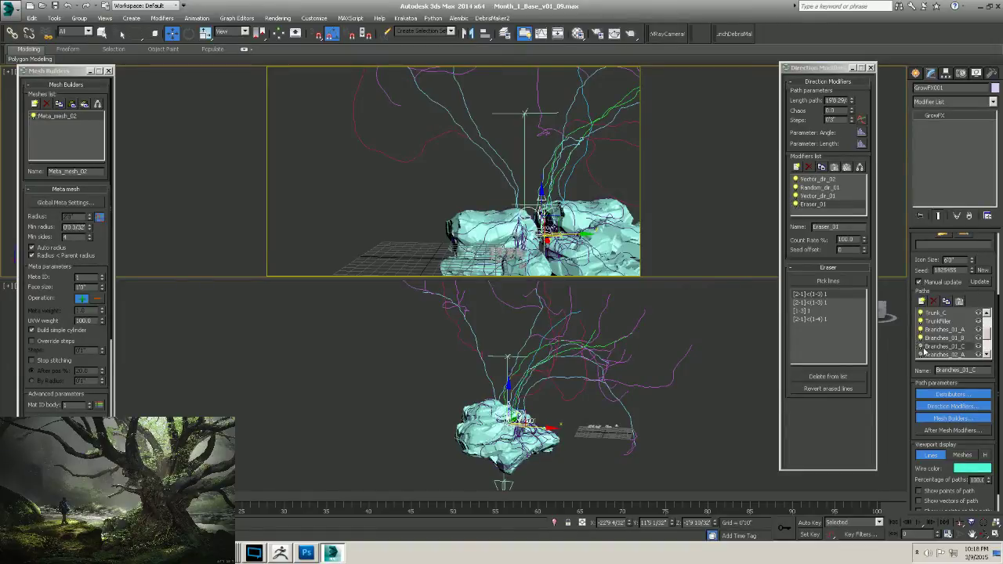
pyautogui.scroll(-2, 988, 339)
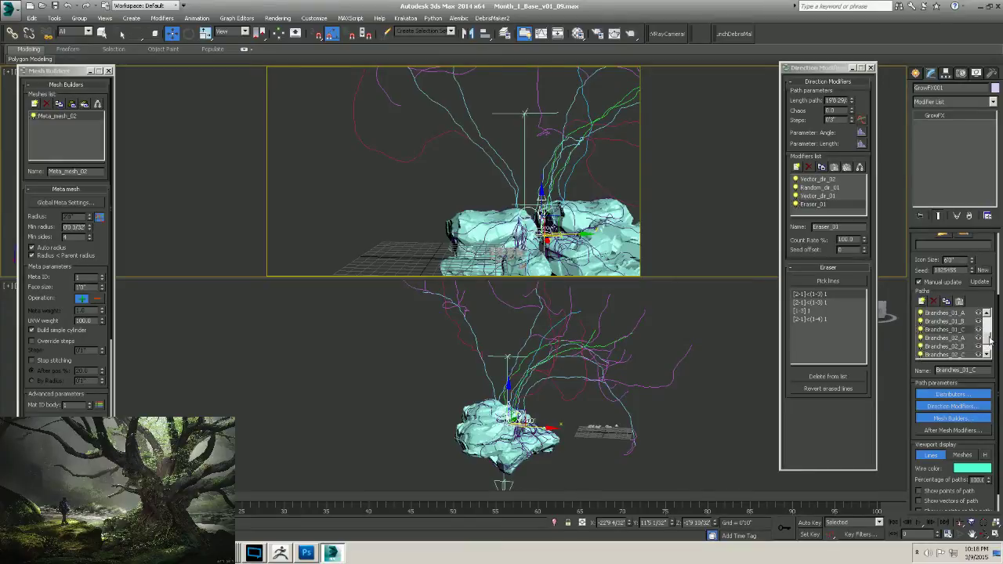
pyautogui.scroll(-2, 988, 341)
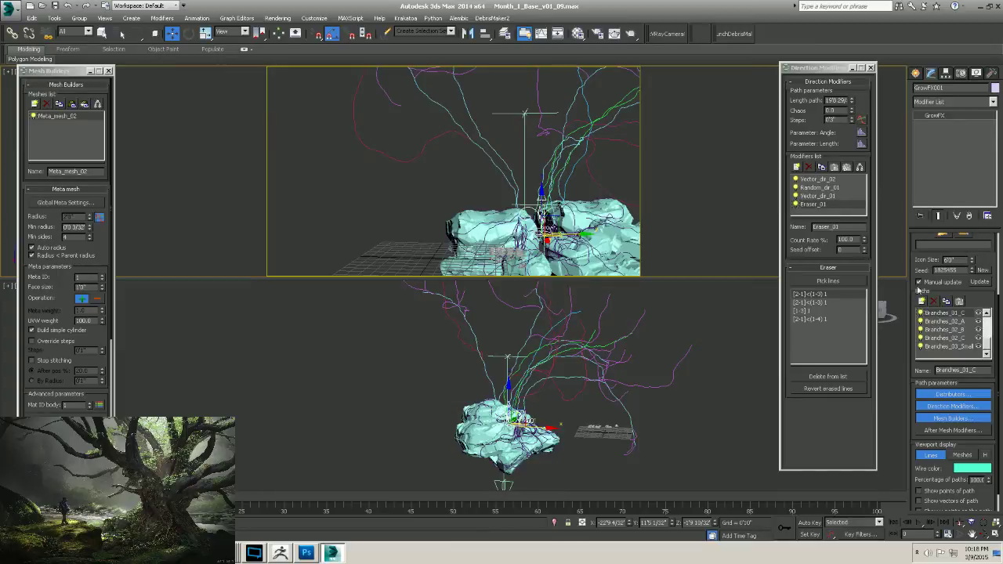
pyautogui.click(981, 282)
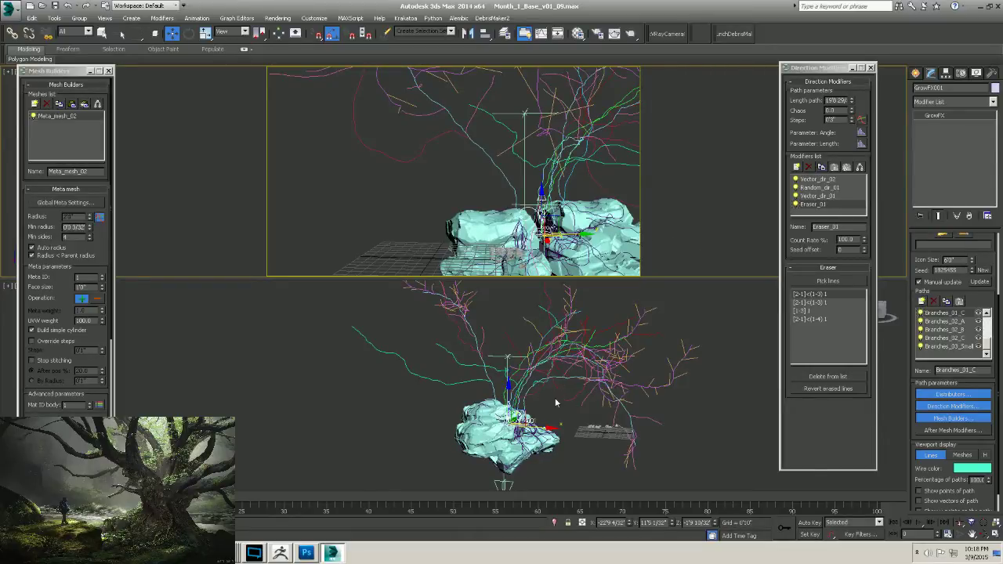
# Inspect the updated branches around the rocks from several sides, including the long isolated Branches_01_C line.
pyautogui.keyDown('alt'); pyautogui.moveTo(555, 397); pyautogui.dragTo(584, 406, button='middle'); pyautogui.keyUp('alt')
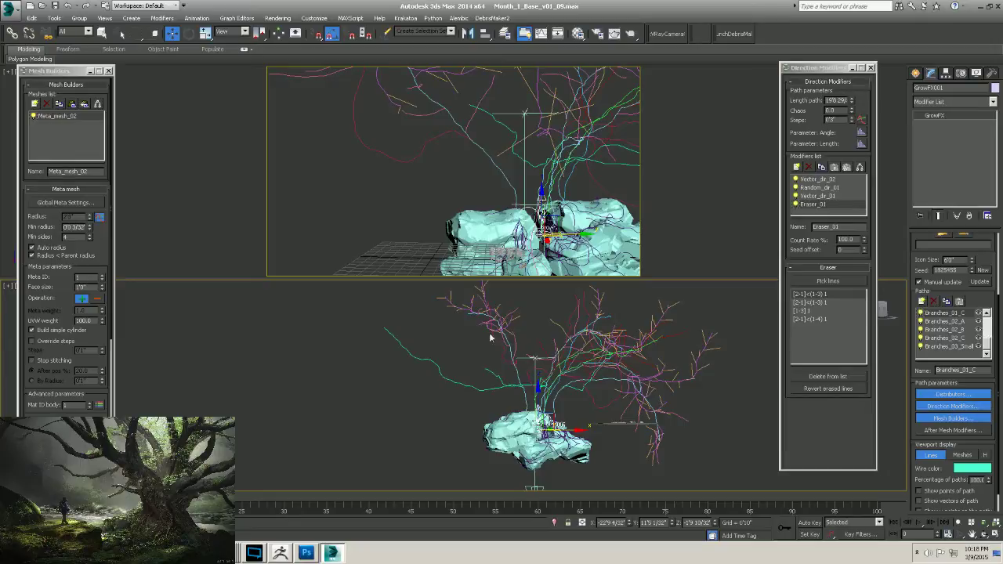
pyautogui.keyDown('alt'); pyautogui.moveTo(571, 364); pyautogui.dragTo(594, 377, button='middle'); pyautogui.keyUp('alt')
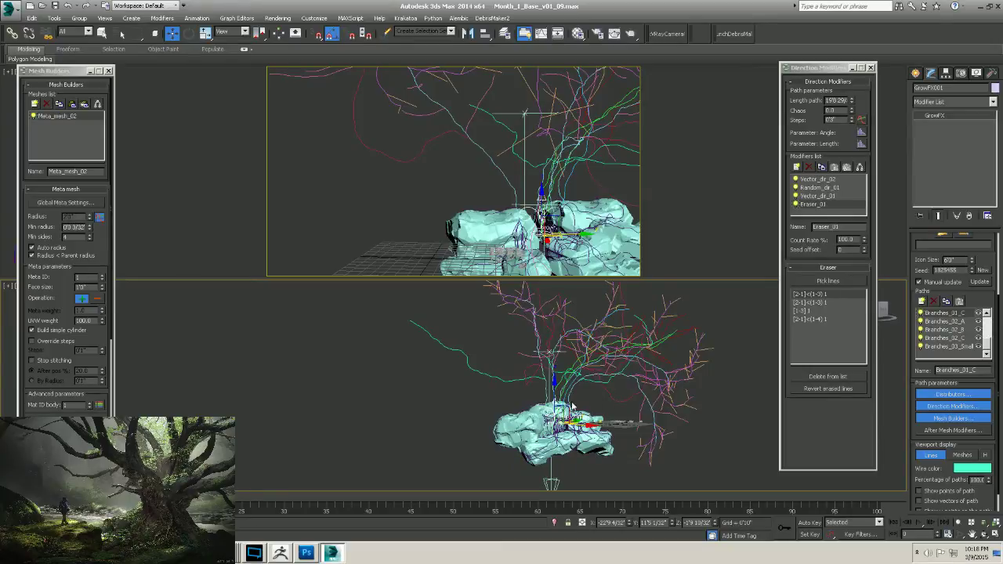
pyautogui.keyDown('alt'); pyautogui.moveTo(524, 409); pyautogui.dragTo(532, 401, button='middle'); pyautogui.keyUp('alt')
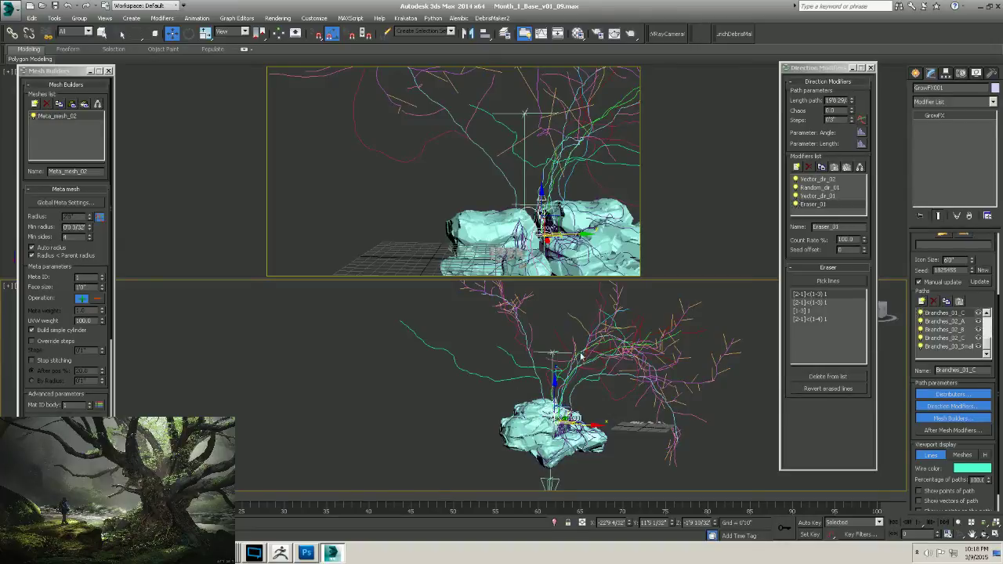
pyautogui.keyDown('alt'); pyautogui.moveTo(584, 366); pyautogui.dragTo(610, 342, button='middle'); pyautogui.keyUp('alt')
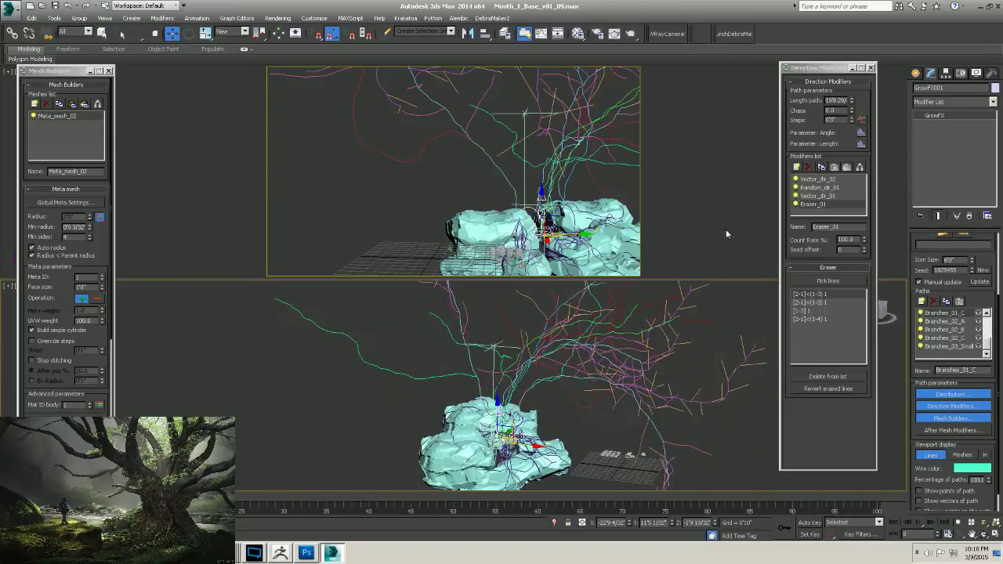
pyautogui.click(820, 167)
pyautogui.keyDown('alt'); pyautogui.moveTo(525, 388); pyautogui.dragTo(522, 369, button='middle'); pyautogui.keyUp('alt')
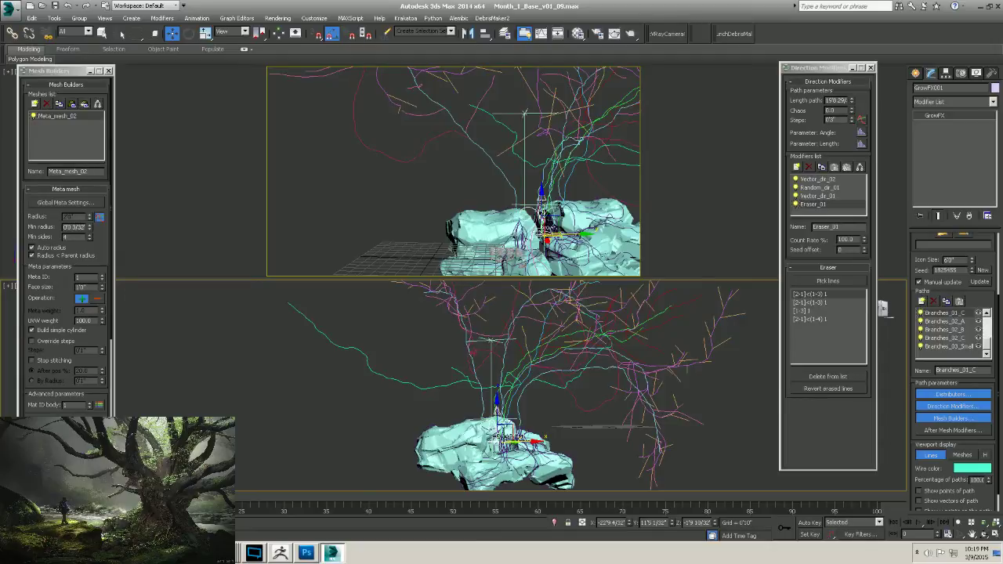
# Add a Random direction modifier to the Branches_03_Small path.
pyautogui.keyDown('alt'); pyautogui.moveTo(556, 354); pyautogui.dragTo(547, 376, button='middle'); pyautogui.keyUp('alt')
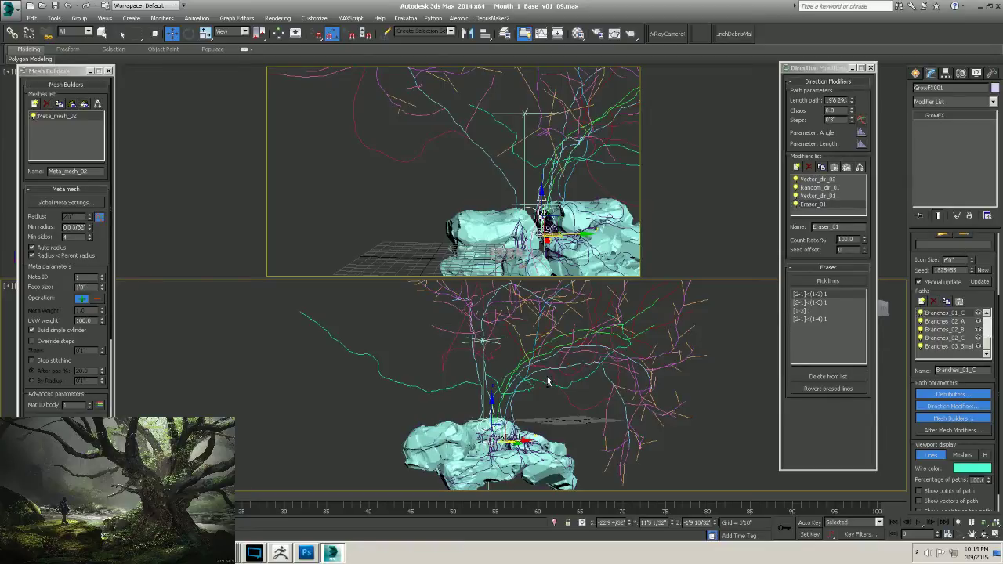
pyautogui.moveTo(503, 403)
pyautogui.keyDown('alt'); pyautogui.mouseDown(button='middle')
pyautogui.moveTo(496, 393)
pyautogui.moveTo(507, 410)
pyautogui.mouseUp(button='middle'); pyautogui.keyUp('alt')
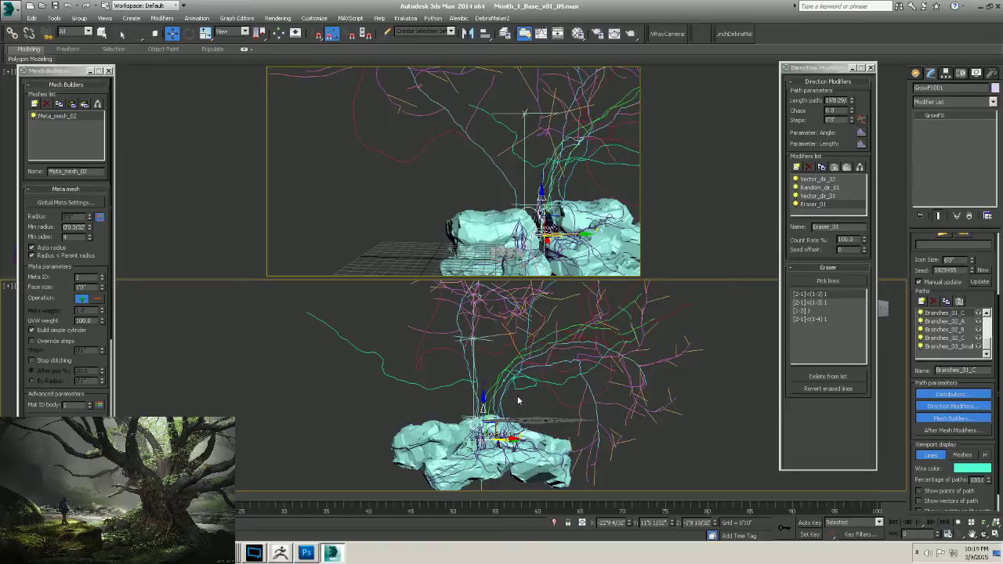
pyautogui.keyDown('alt'); pyautogui.moveTo(526, 402); pyautogui.dragTo(539, 396, button='middle'); pyautogui.keyUp('alt')
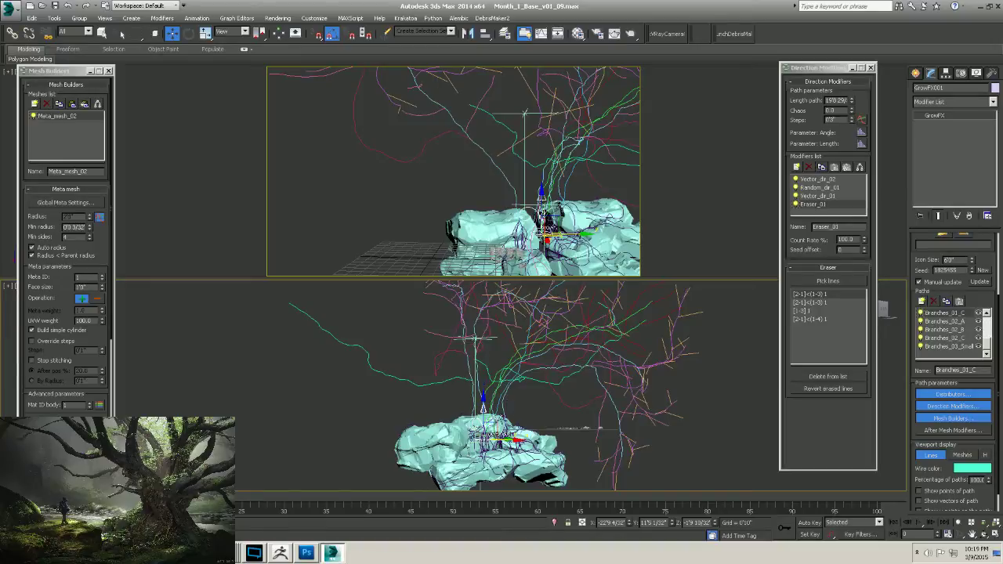
pyautogui.keyDown('alt'); pyautogui.moveTo(504, 404); pyautogui.dragTo(592, 424, button='middle'); pyautogui.keyUp('alt')
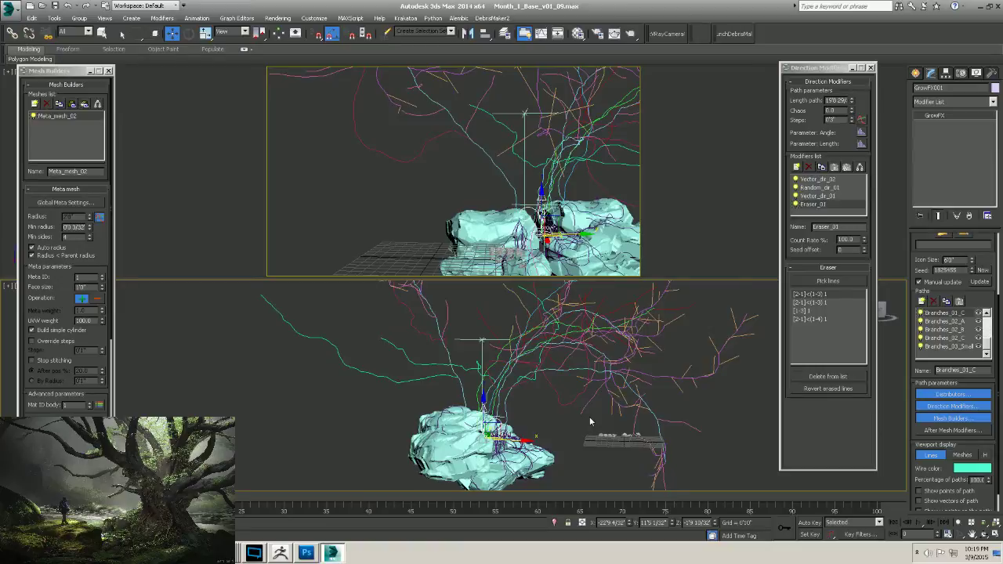
pyautogui.keyDown('alt'); pyautogui.moveTo(568, 387); pyautogui.dragTo(514, 401, button='middle'); pyautogui.keyUp('alt')
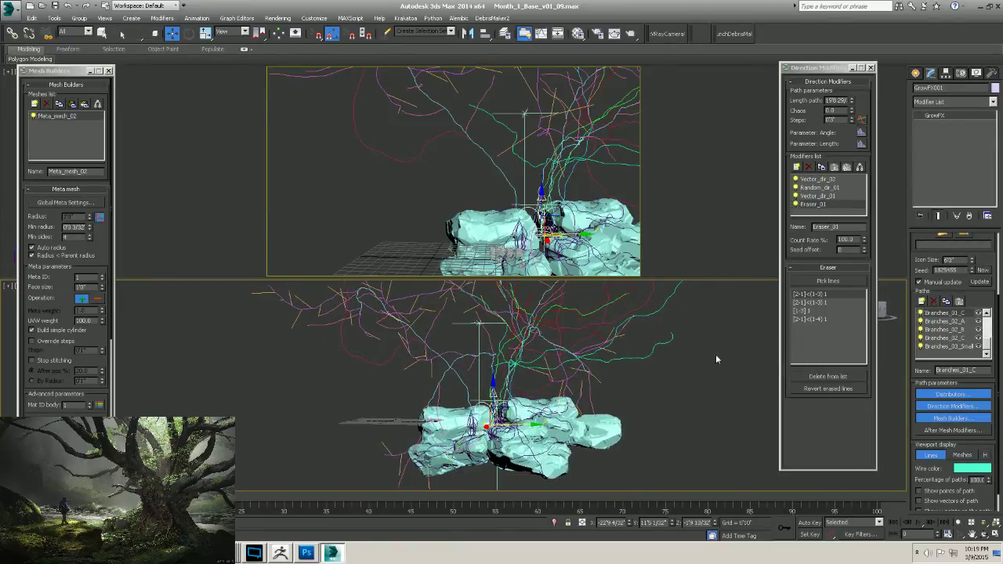
pyautogui.click(959, 348)
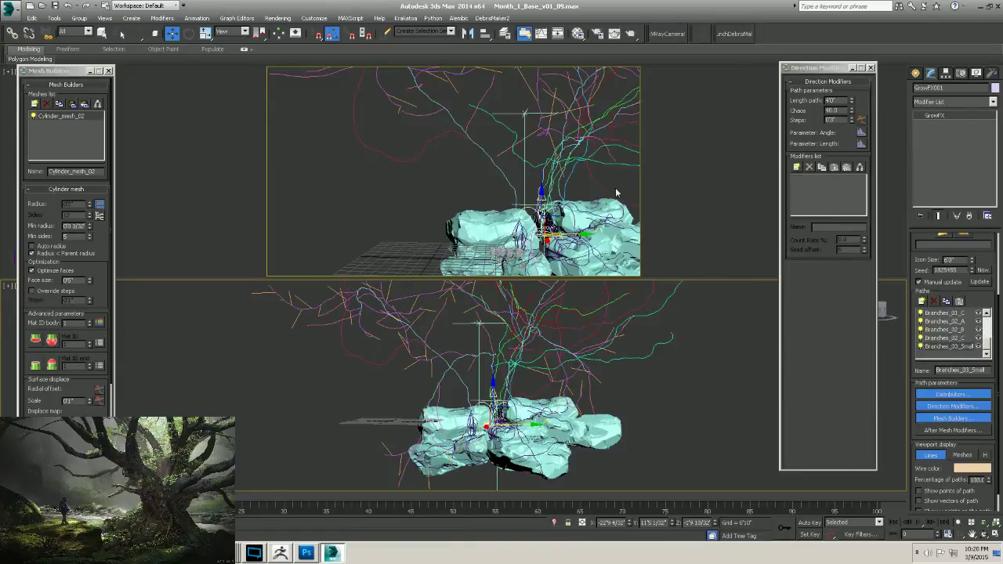
pyautogui.click(796, 167)
pyautogui.click(454, 232)
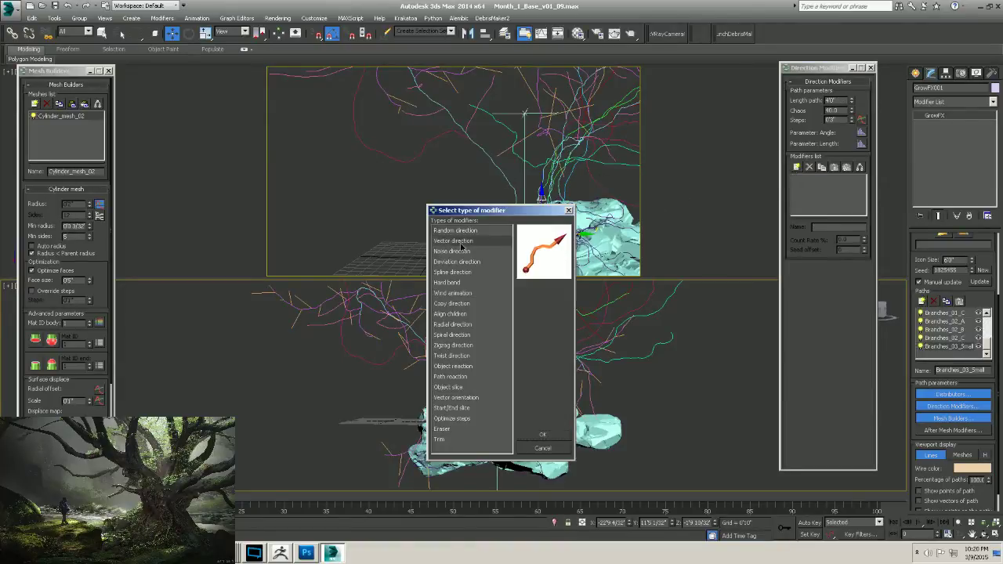
pyautogui.doubleClick(455, 231)
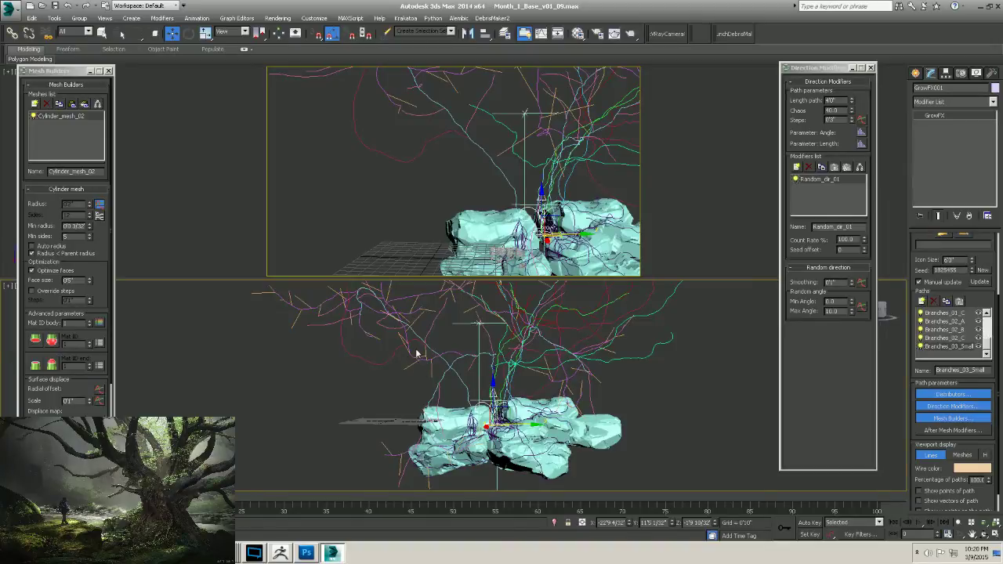
# Set the smoothing of the Branches_03_Small path's Random direction modifier to 0'2" and update the tree.
pyautogui.moveTo(500, 357); pyautogui.dragTo(533, 357, button='middle')
pyautogui.scroll(-2, 544, 373)
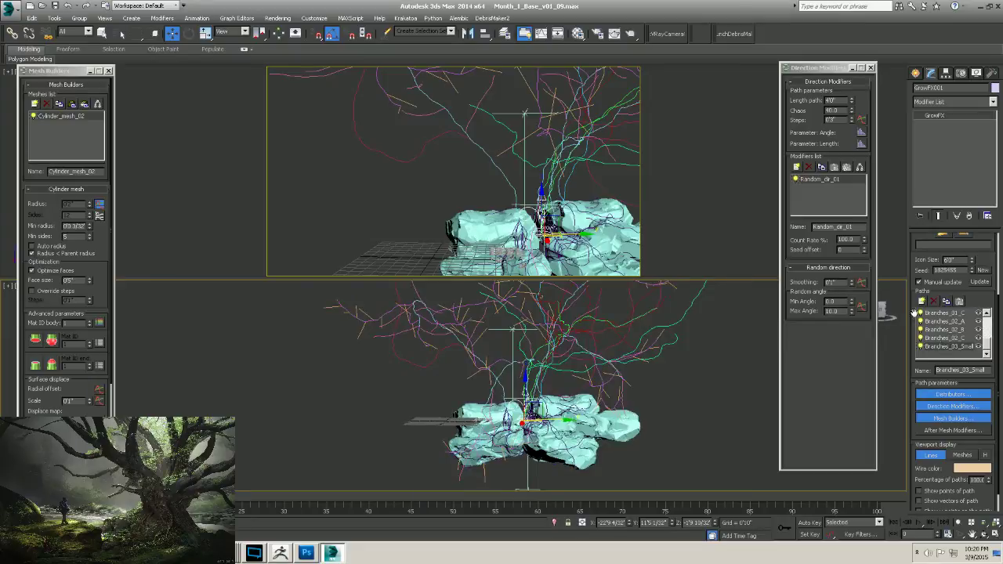
pyautogui.doubleClick(832, 282)
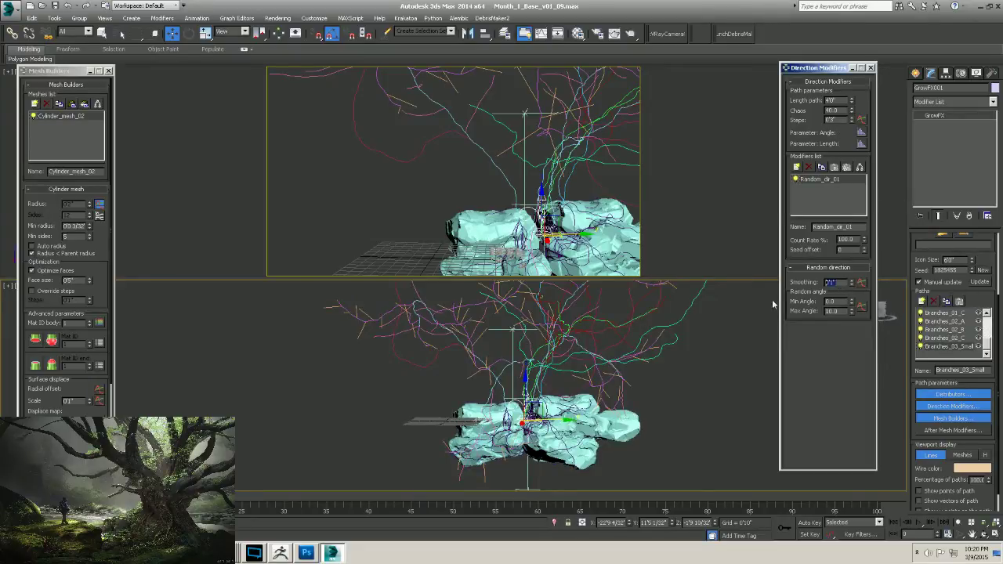
pyautogui.write('2 15/32')
pyautogui.press('Return')
pyautogui.keyDown('alt'); pyautogui.moveTo(619, 376); pyautogui.dragTo(470, 344, button='middle'); pyautogui.keyUp('alt')
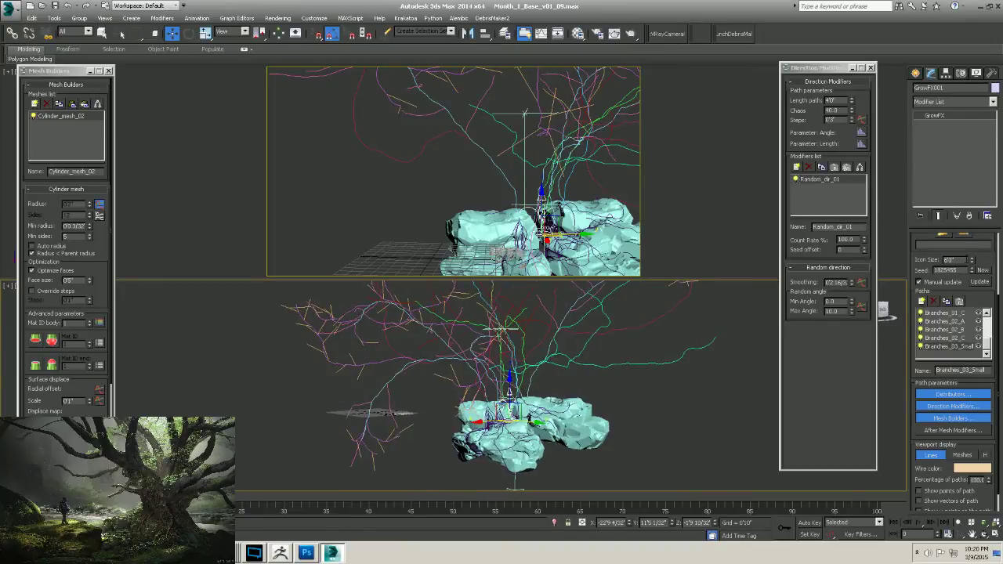
pyautogui.click(979, 282)
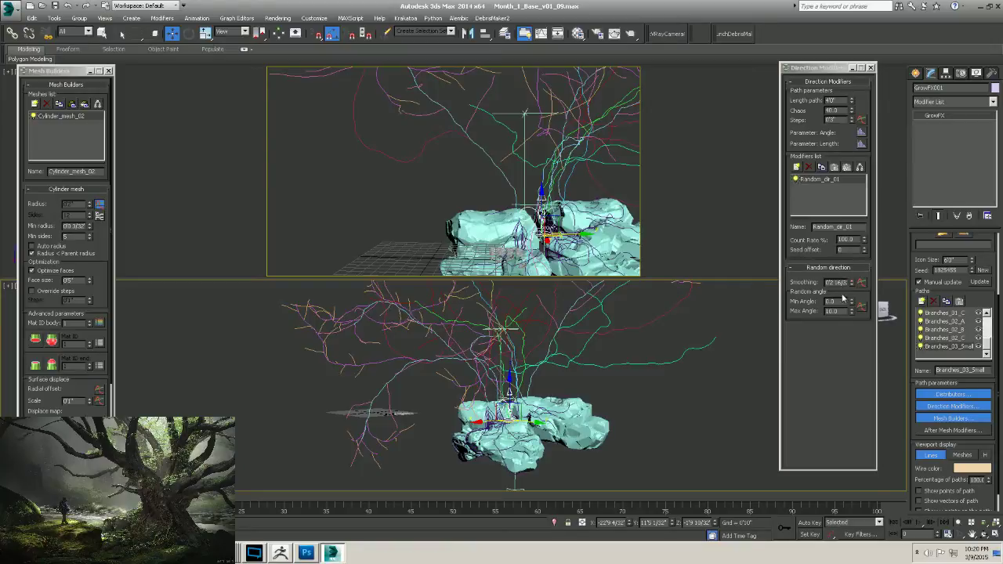
pyautogui.write('7')
pyautogui.press('Return')
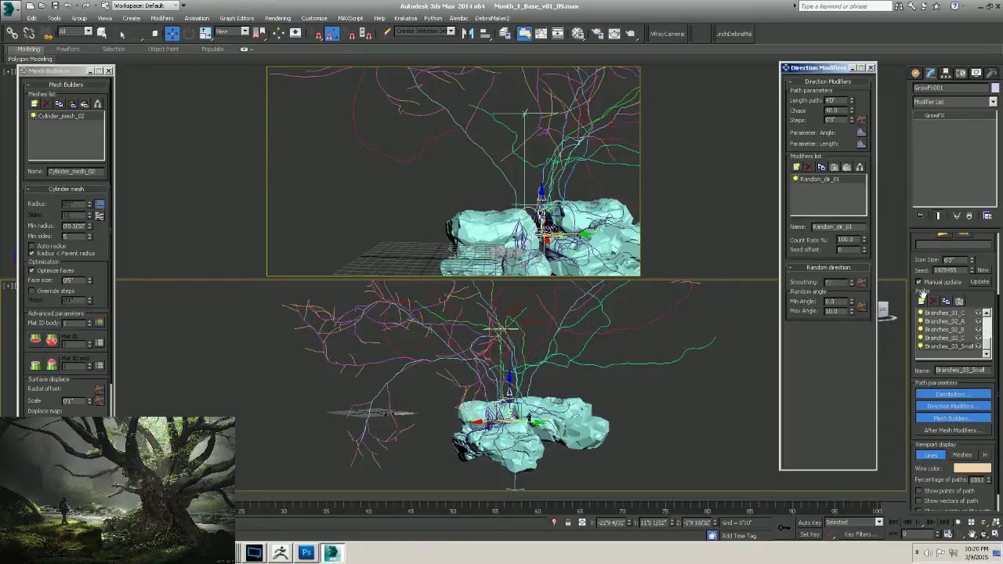
pyautogui.click(981, 282)
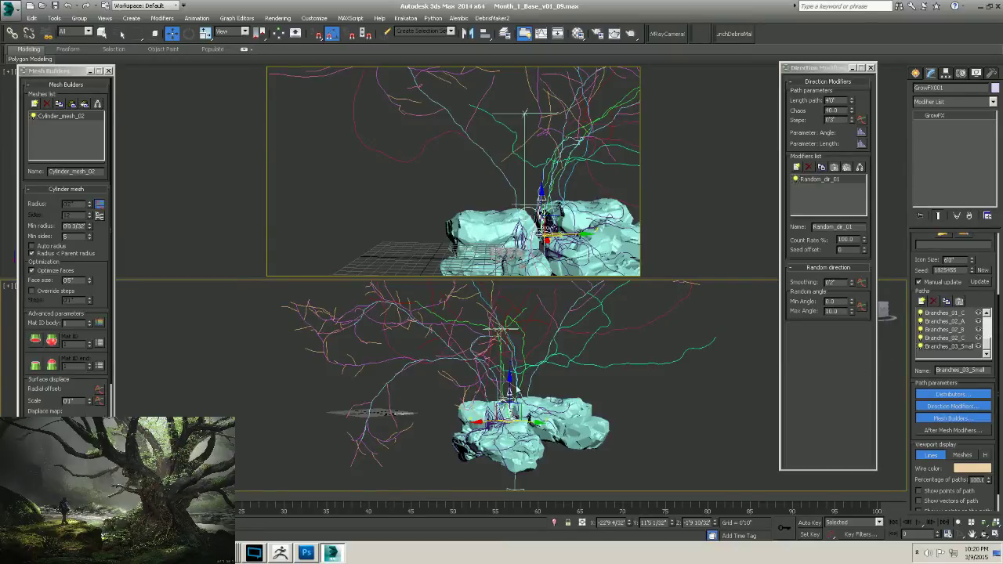
# Display the tree as meshes, update all levels and inspect the trunk and branch meshes from several sides.
pyautogui.keyDown('alt'); pyautogui.moveTo(517, 391); pyautogui.dragTo(578, 391, button='middle'); pyautogui.keyUp('alt')
pyautogui.keyDown('alt'); pyautogui.moveTo(586, 350); pyautogui.dragTo(618, 383, button='middle'); pyautogui.keyUp('alt')
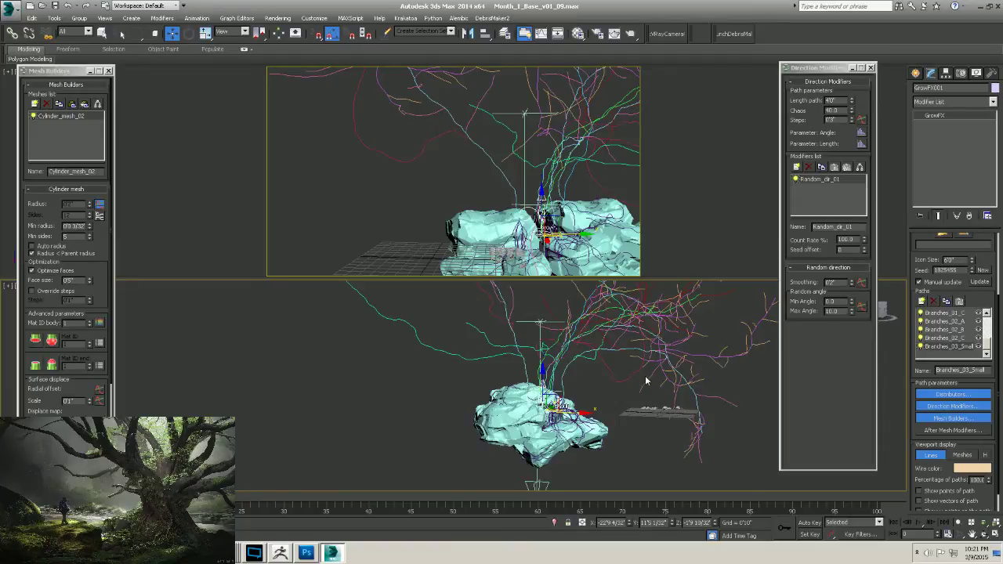
pyautogui.keyDown('alt'); pyautogui.moveTo(610, 375); pyautogui.dragTo(699, 354, button='middle'); pyautogui.keyUp('alt')
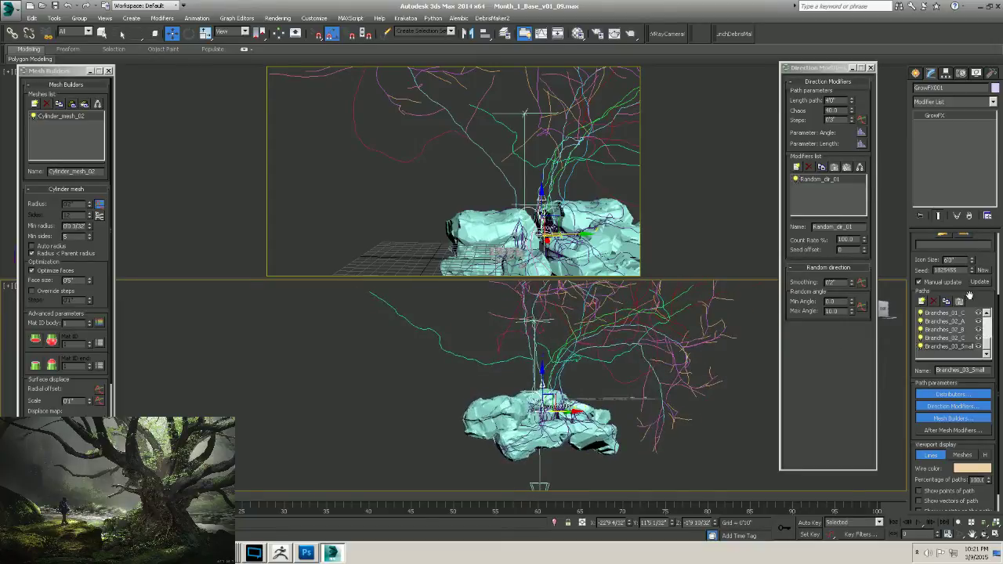
pyautogui.click(962, 455)
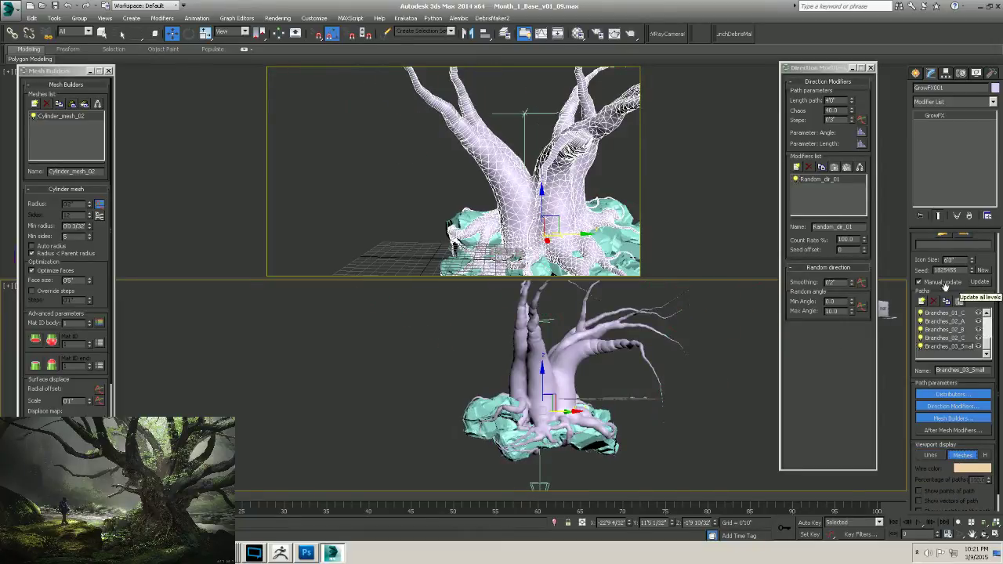
pyautogui.moveTo(594, 376); pyautogui.dragTo(570, 381, button='middle')
pyautogui.click(983, 287)
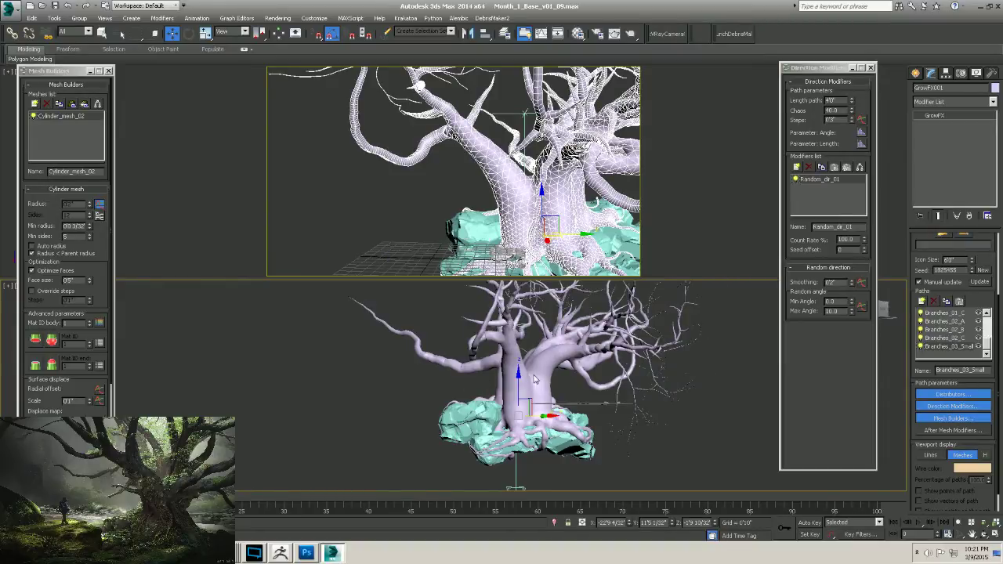
pyautogui.moveTo(564, 375); pyautogui.dragTo(618, 385, button='middle')
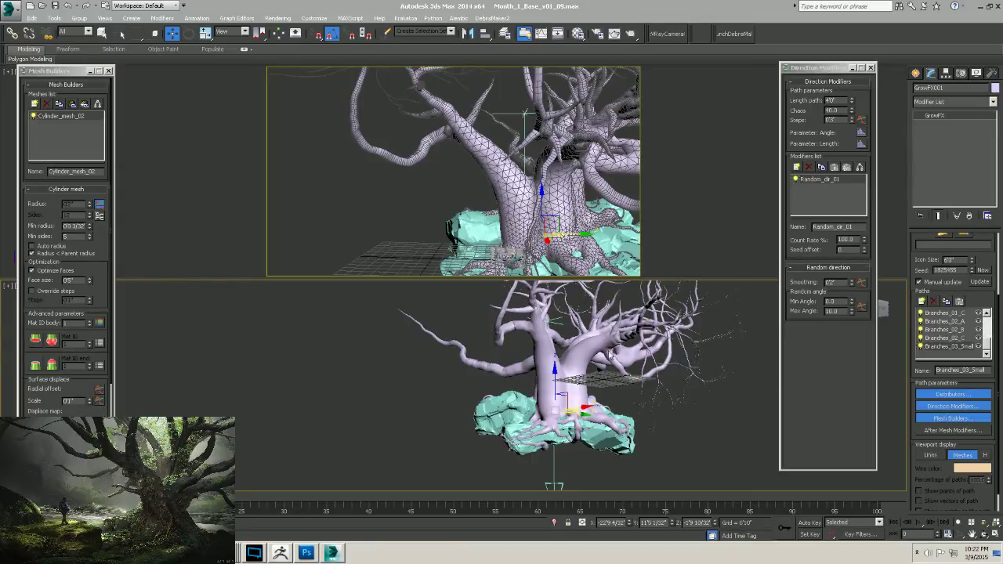
pyautogui.keyDown('alt'); pyautogui.moveTo(611, 354); pyautogui.dragTo(471, 380, button='middle'); pyautogui.keyUp('alt')
pyautogui.keyDown('alt'); pyautogui.moveTo(379, 373); pyautogui.dragTo(544, 369, button='middle'); pyautogui.keyUp('alt')
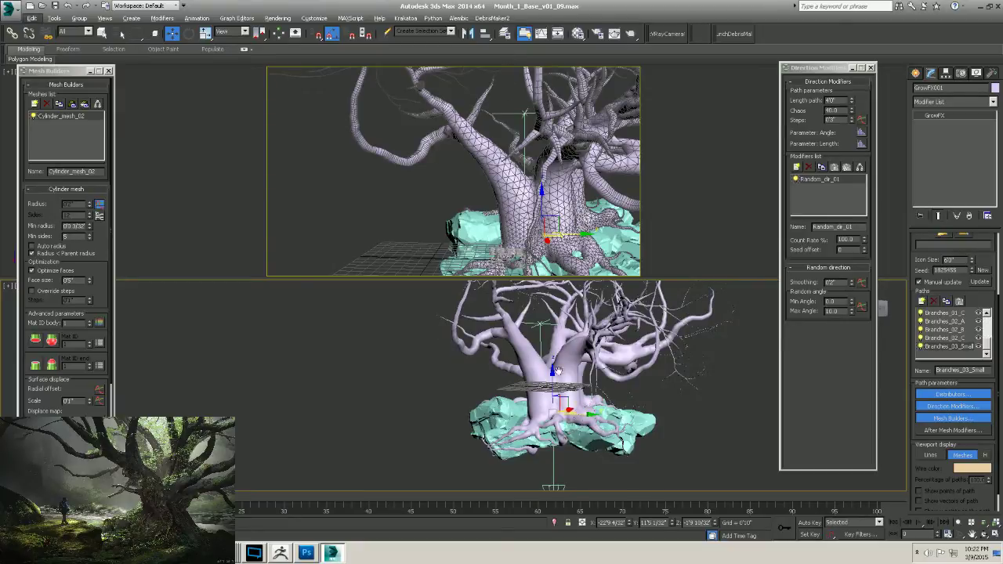
pyautogui.keyDown('alt'); pyautogui.moveTo(558, 371); pyautogui.dragTo(634, 398, button='middle'); pyautogui.keyUp('alt')
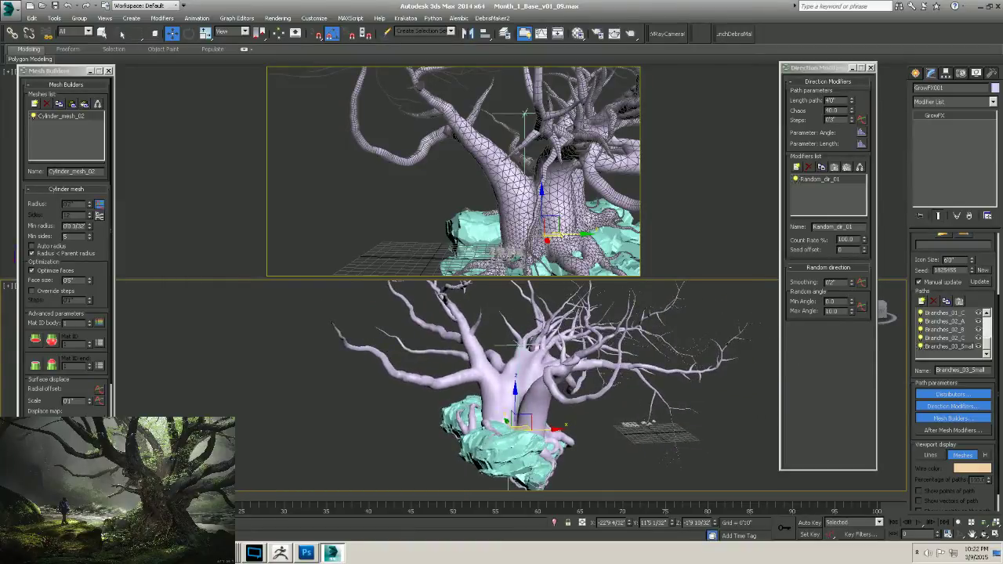
pyautogui.keyDown('alt'); pyautogui.moveTo(577, 383); pyautogui.dragTo(599, 408, button='middle'); pyautogui.keyUp('alt')
pyautogui.scroll(4, 573, 387)
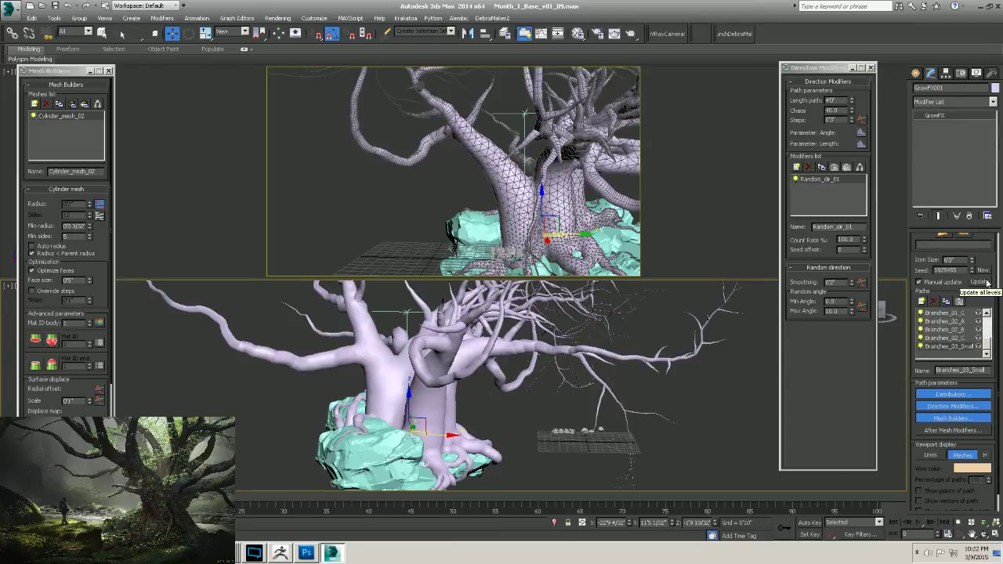
# Display the tree as lines again and check the direction modifiers of the paths Branches_02_C, Branches_01_C, Branches_01_B and Branches_01_A.
pyautogui.click(927, 455)
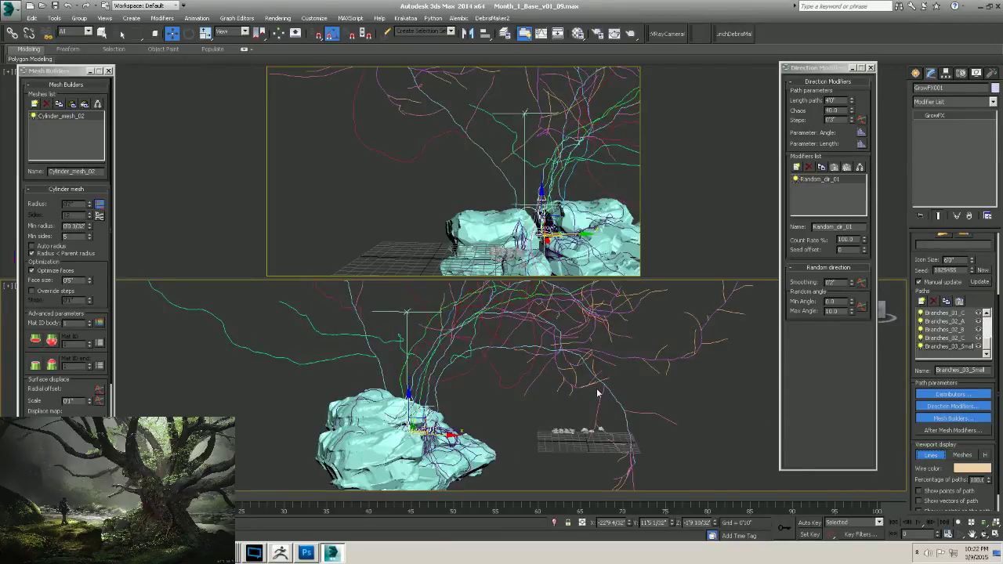
pyautogui.keyDown('alt'); pyautogui.moveTo(618, 418); pyautogui.dragTo(672, 413, button='middle'); pyautogui.keyUp('alt')
pyautogui.click(945, 338)
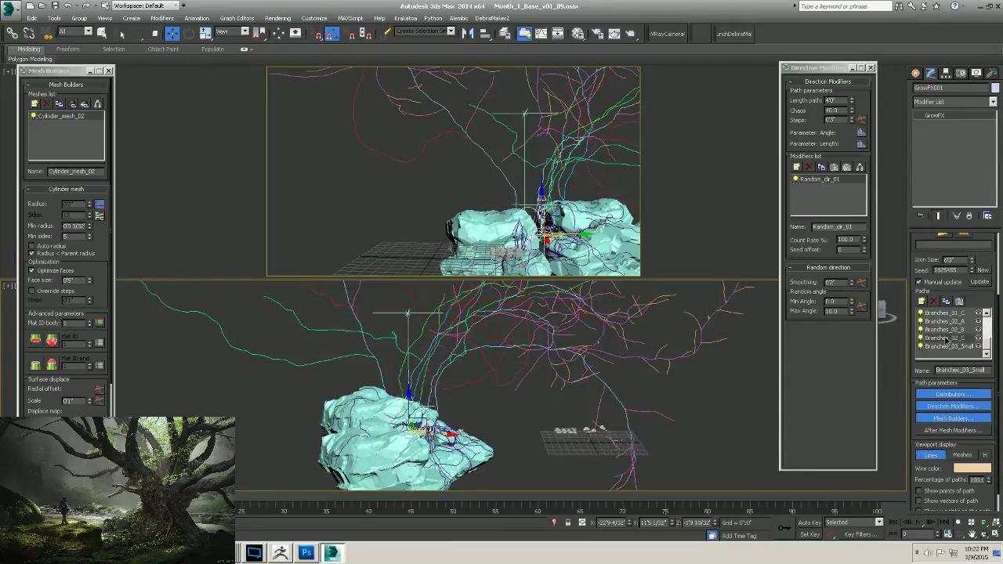
pyautogui.click(944, 322)
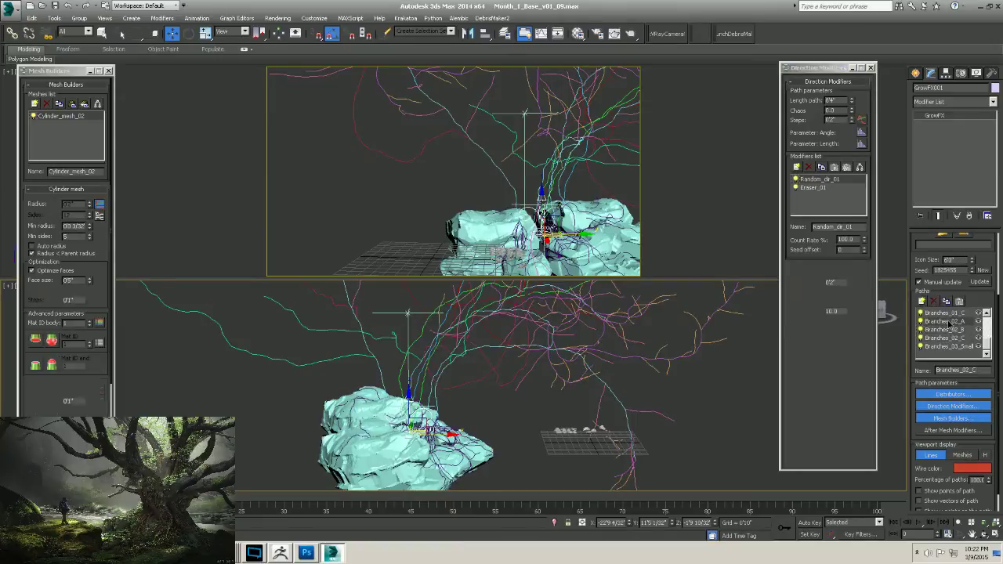
pyautogui.scroll(1, 986, 342)
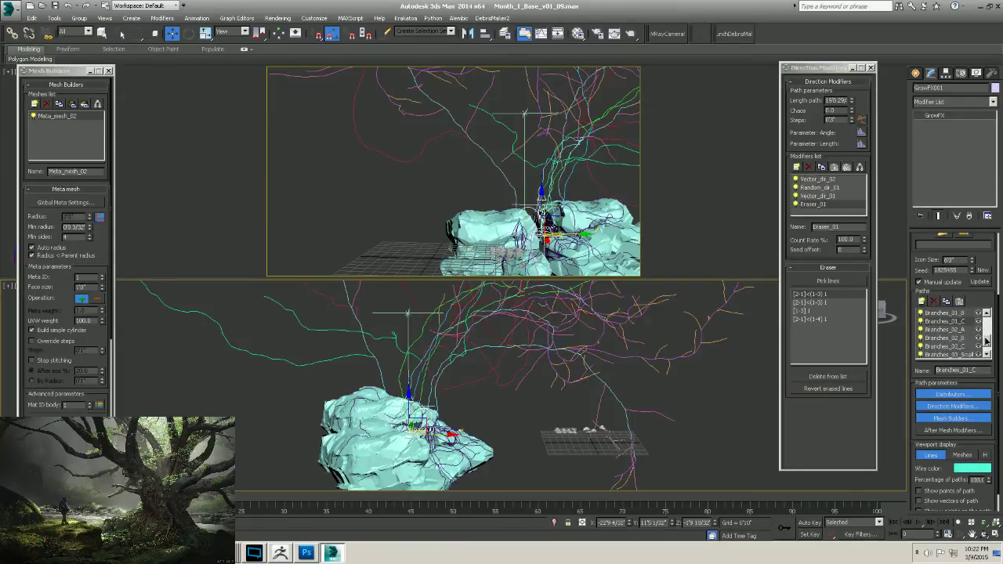
pyautogui.click(954, 338)
pyautogui.click(955, 329)
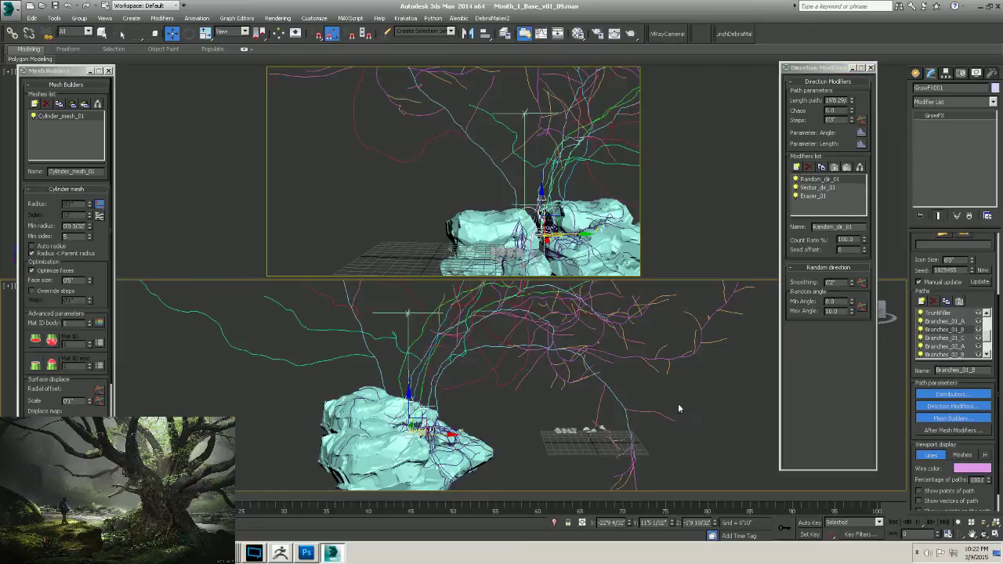
pyautogui.click(944, 321)
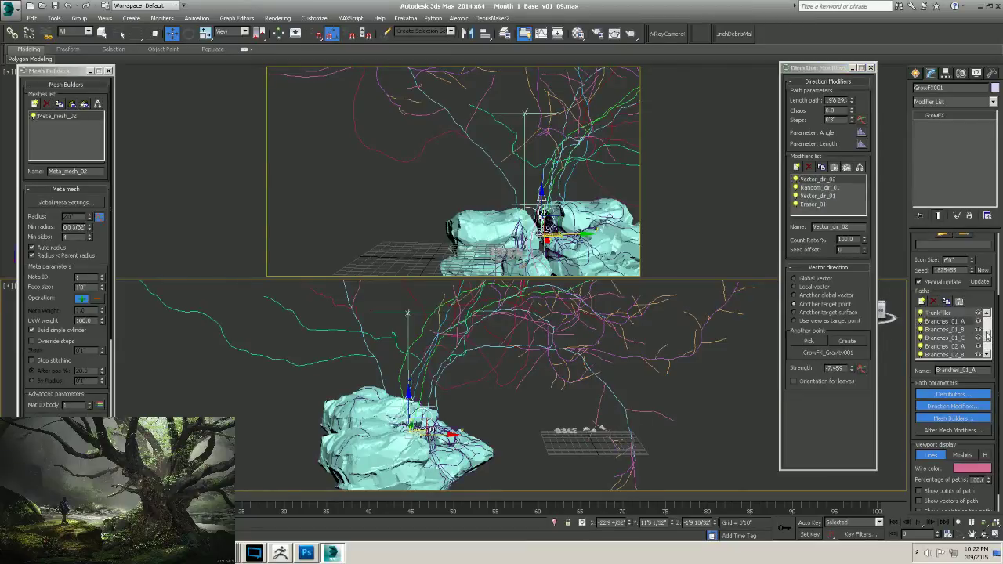
# Go through the paths from Branches_01_B to Branches_02_C and back to Branches_01_C, comparing their direction modifiers.
pyautogui.scroll(-1, 987, 335)
pyautogui.click(953, 321)
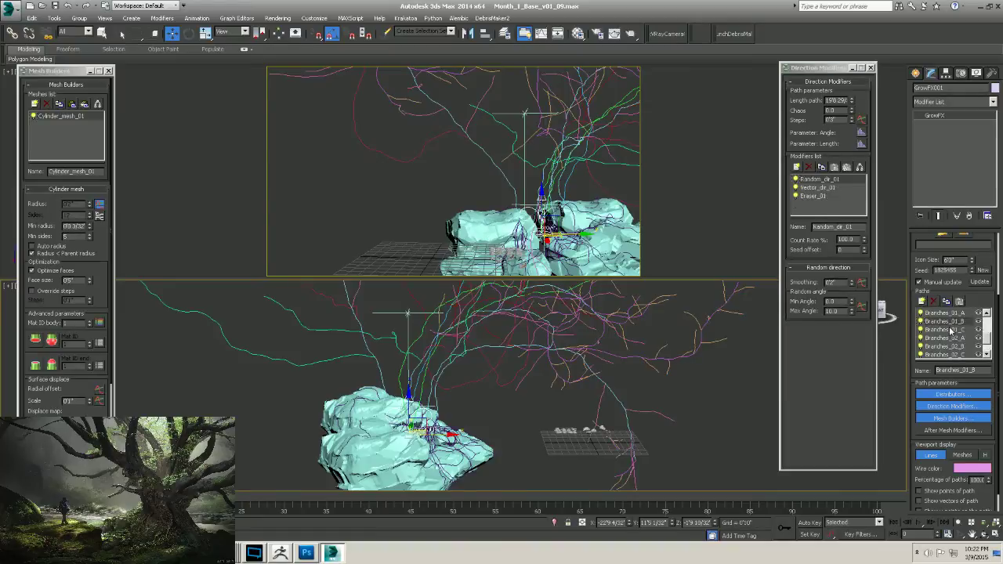
pyautogui.click(950, 330)
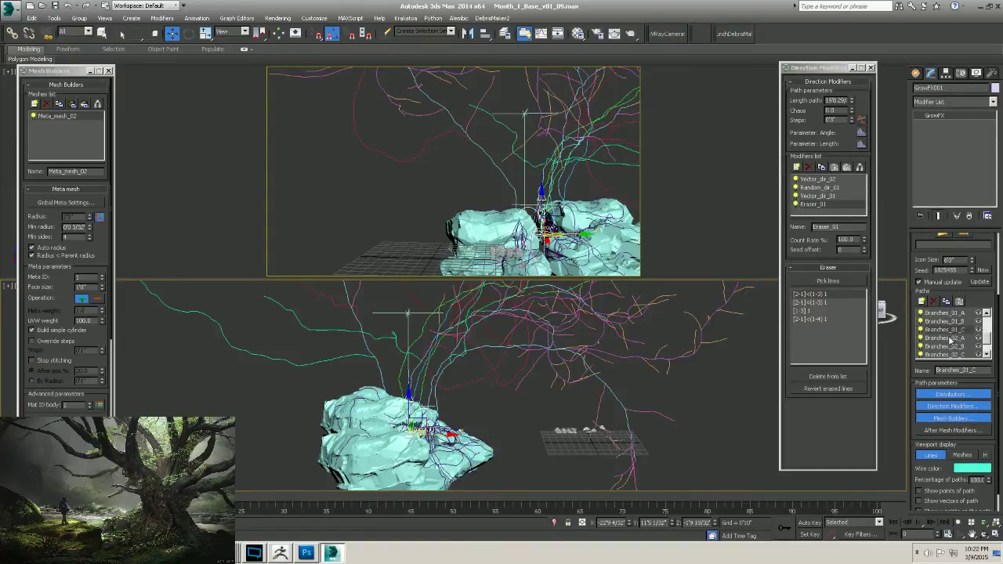
pyautogui.click(950, 338)
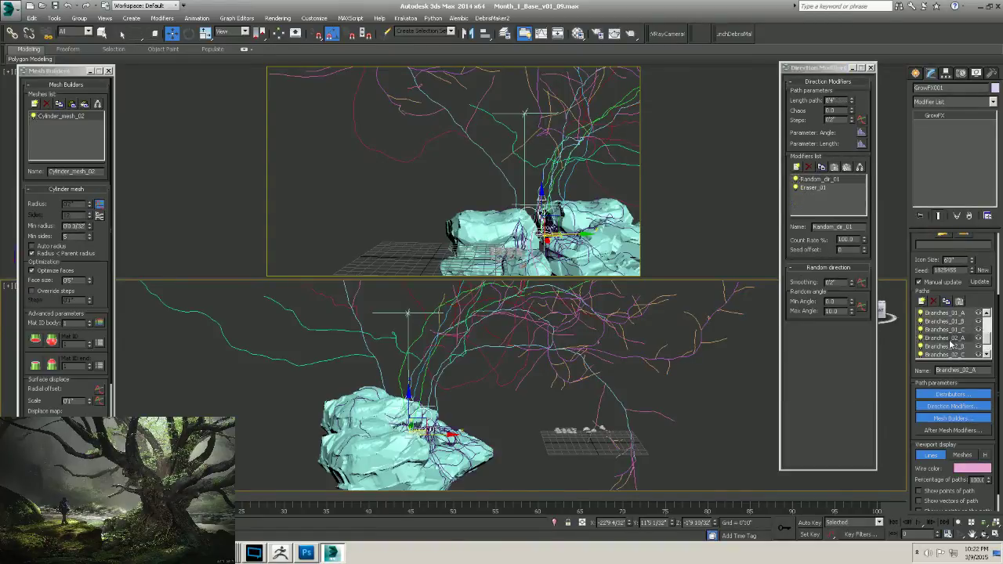
pyautogui.click(950, 346)
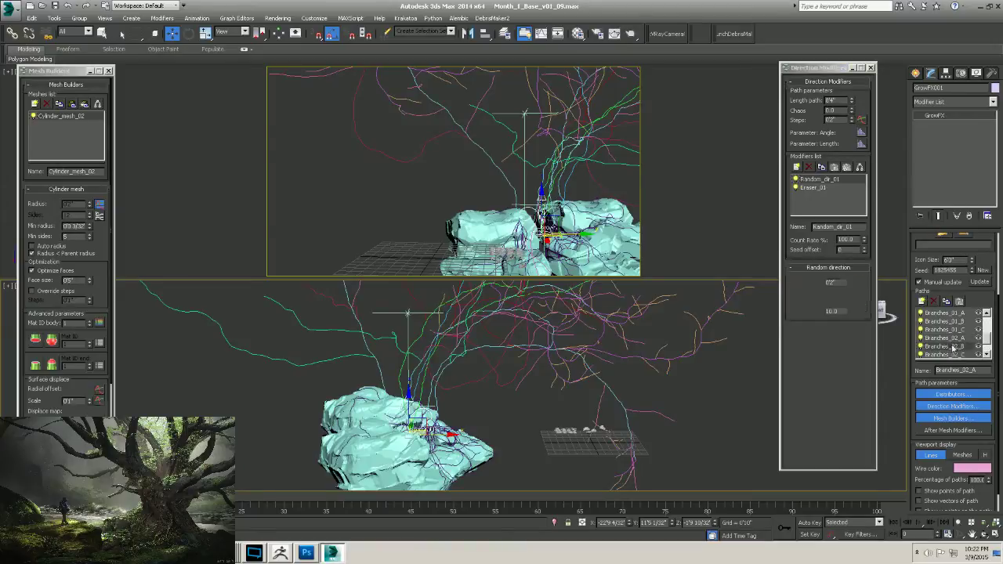
pyautogui.scroll(-1, 990, 345)
pyautogui.click(951, 347)
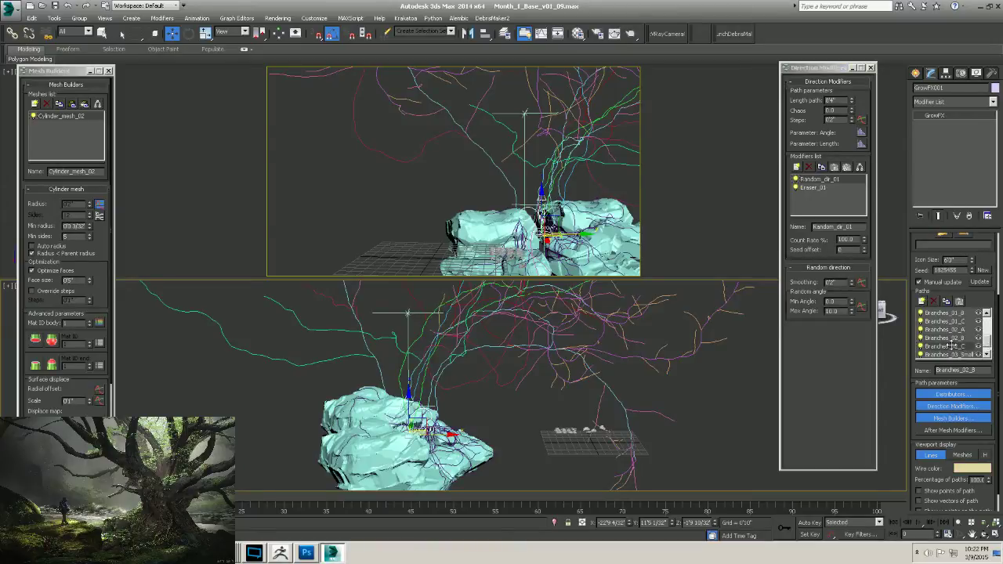
pyautogui.click(953, 354)
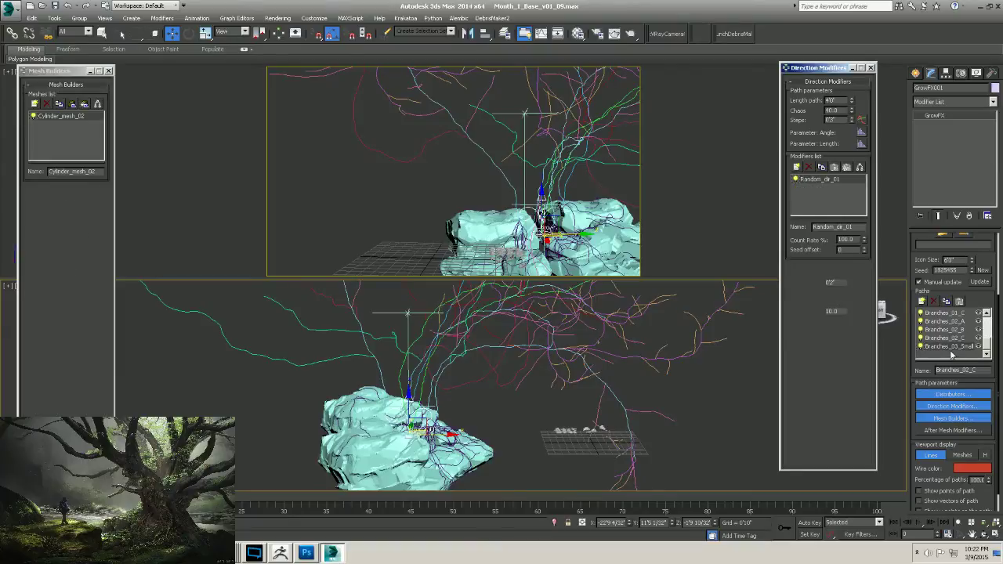
pyautogui.click(957, 313)
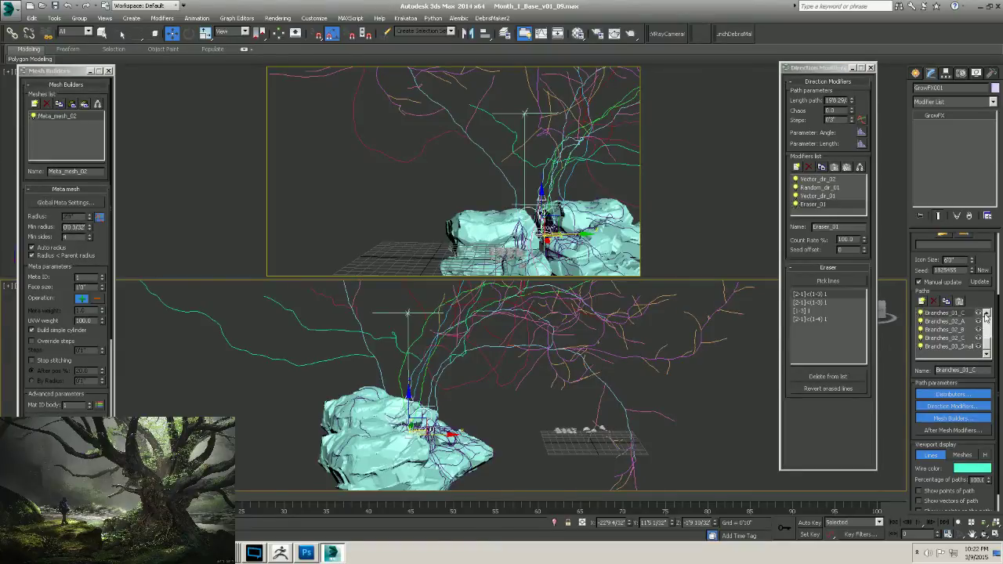
# Toggle the visibility of the Branches_01_C path off and on around an update to identify its lines.
pyautogui.click(978, 313)
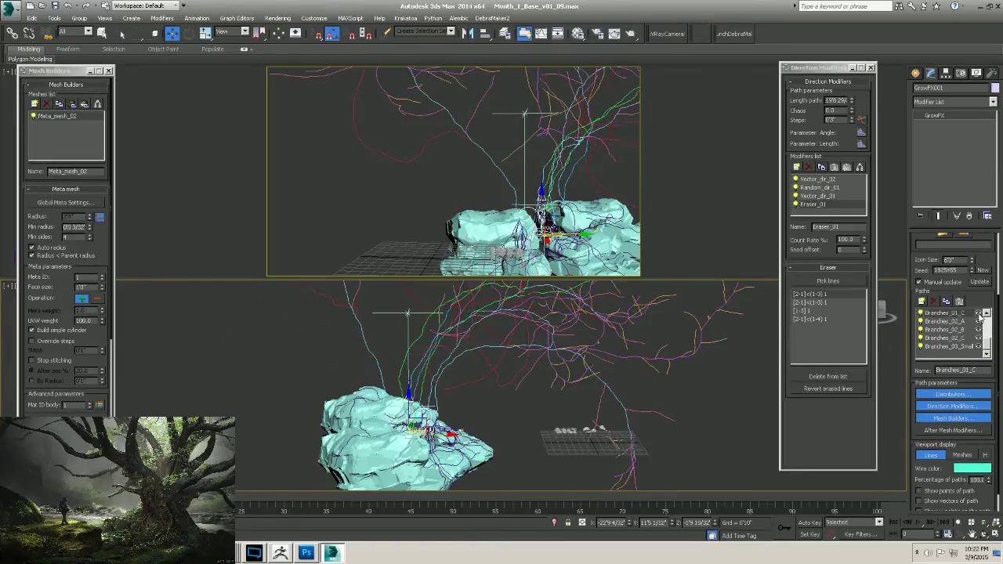
pyautogui.click(981, 282)
pyautogui.click(979, 314)
pyautogui.scroll(3, 986, 345)
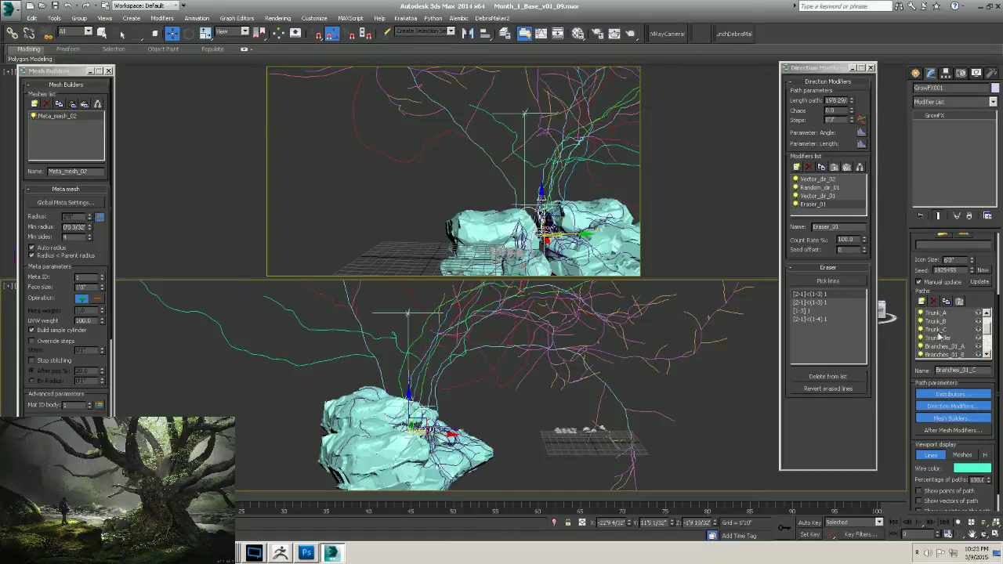
# Check the direction modifiers of the paths Trunk_C, Trunk_B and Branches_01_A, updating the tree in between.
pyautogui.click(979, 336)
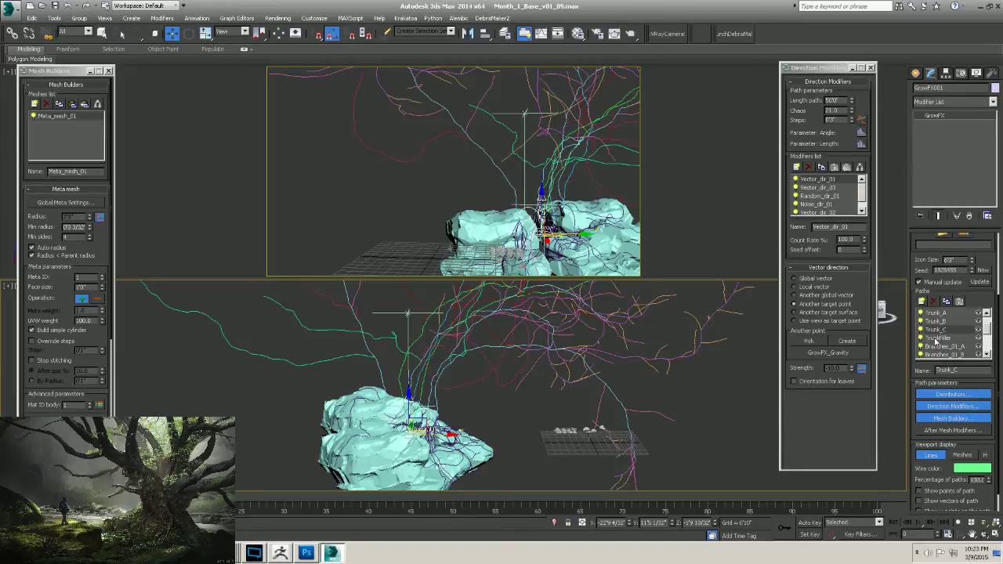
pyautogui.click(935, 330)
pyautogui.click(937, 322)
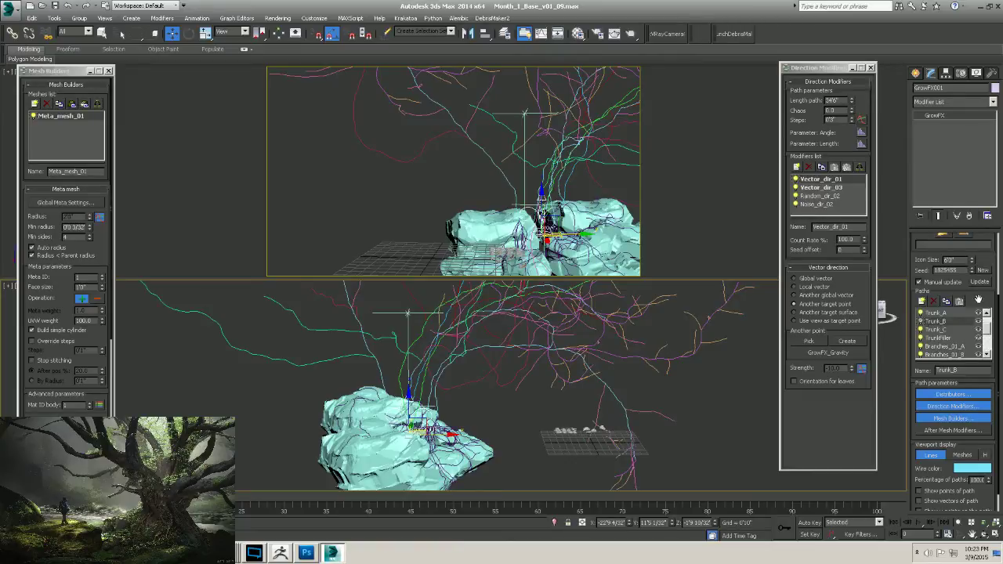
pyautogui.click(981, 283)
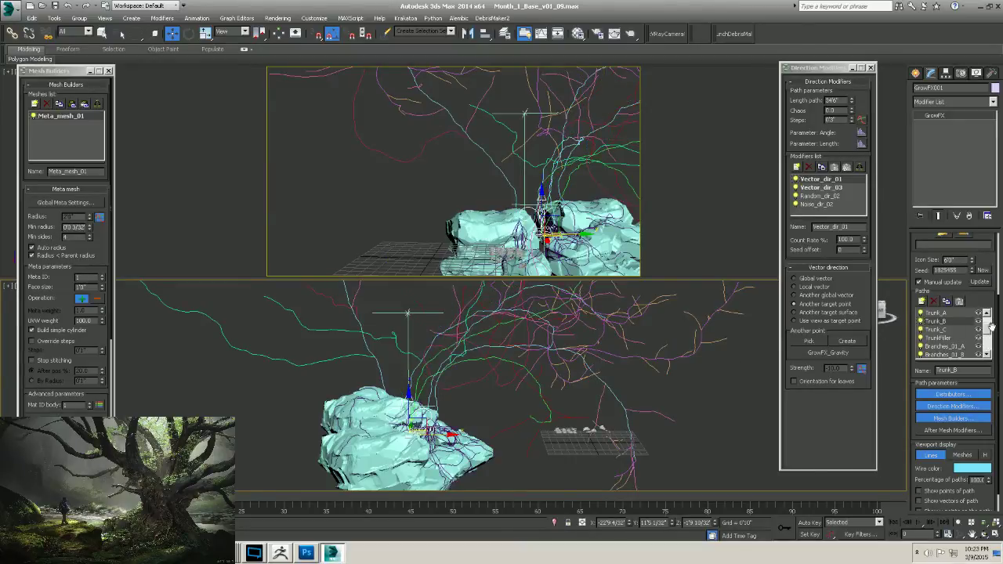
pyautogui.moveTo(989, 330); pyautogui.dragTo(988, 341)
pyautogui.click(955, 314)
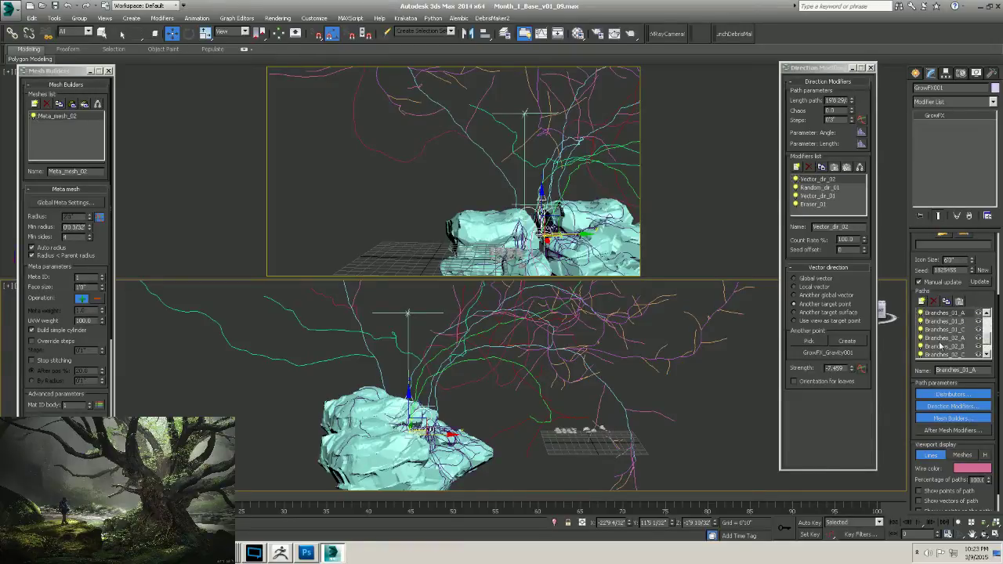
pyautogui.click(940, 347)
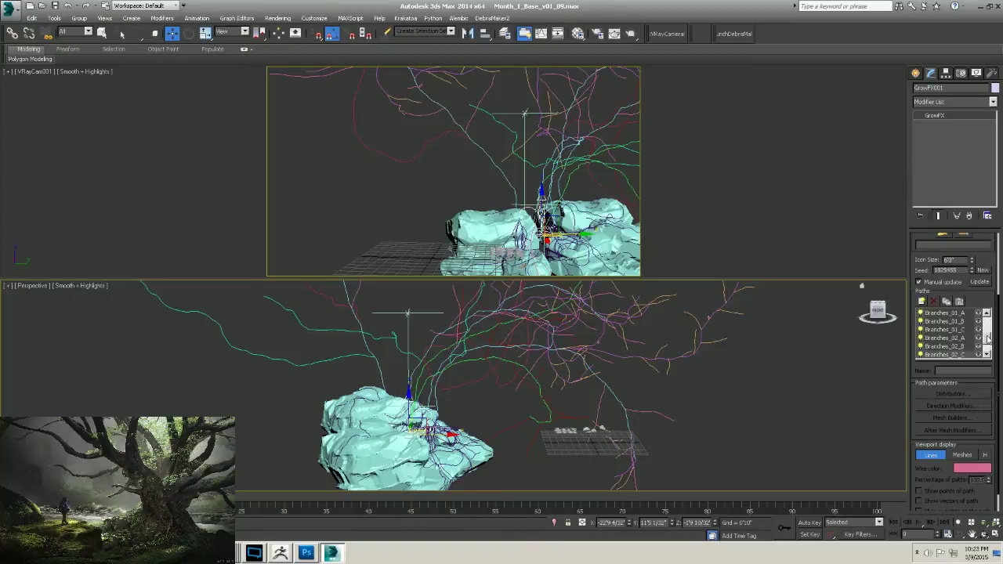
# Hide the lines of the Branches_01 and Branches_02 paths to isolate the trunk lines.
pyautogui.moveTo(987, 342); pyautogui.dragTo(987, 336)
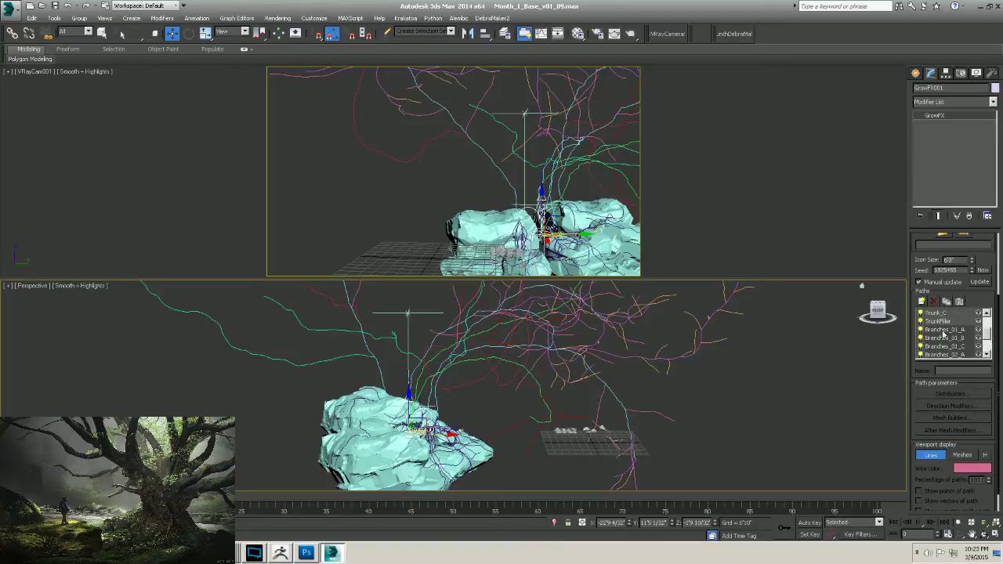
pyautogui.click(979, 338)
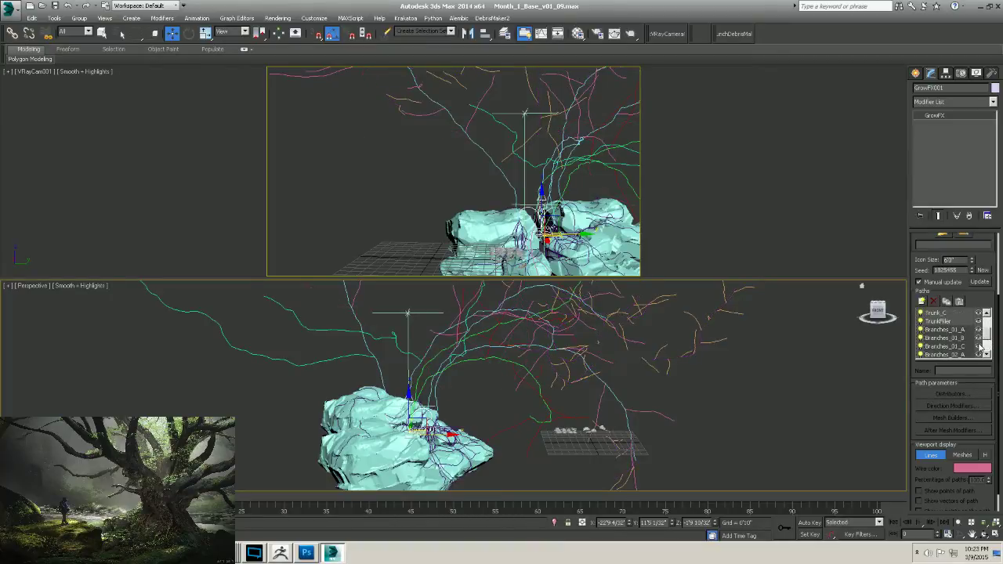
pyautogui.click(979, 347)
pyautogui.moveTo(986, 338); pyautogui.dragTo(985, 347)
pyautogui.click(933, 338)
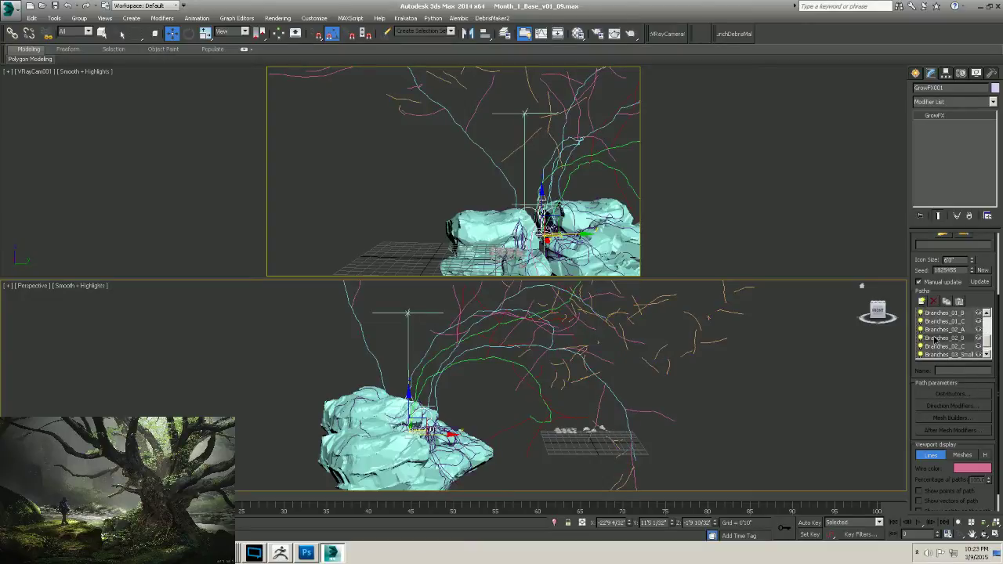
pyautogui.click(937, 330)
pyautogui.click(979, 330)
pyautogui.scroll(2, 984, 334)
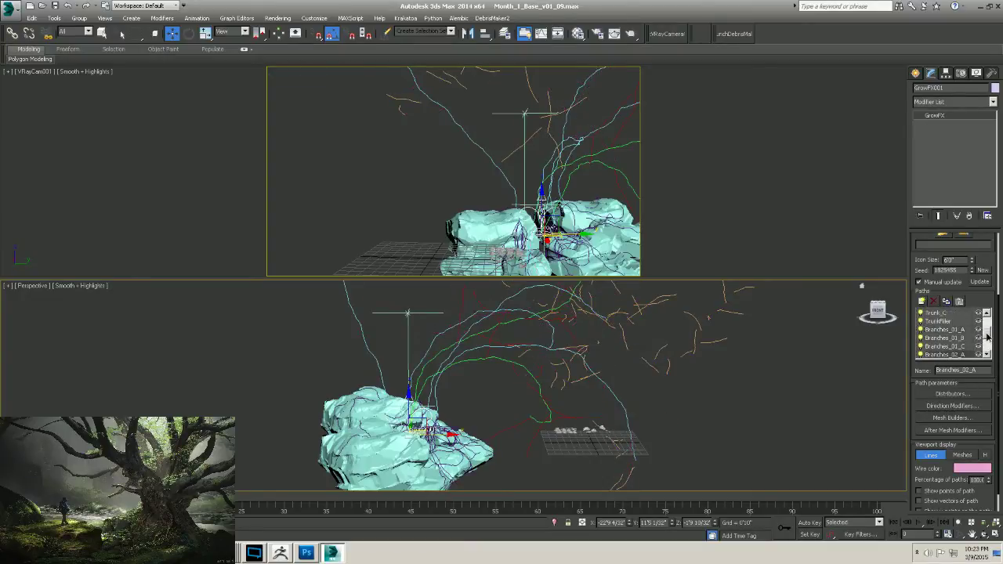
# Turn off manual update for the tree and toggle the Trunk_A path's visibility to identify its lines.
pyautogui.click(948, 330)
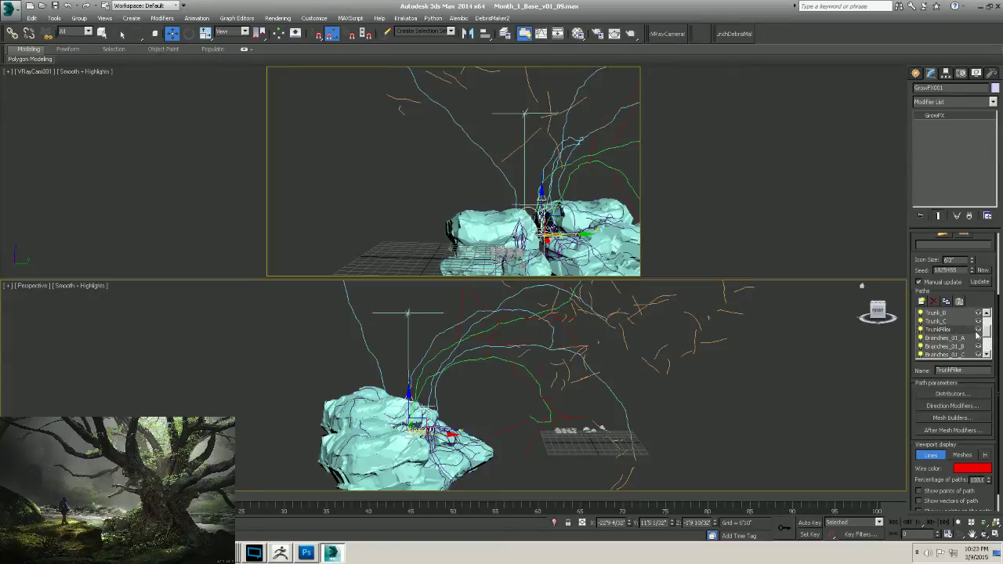
pyautogui.click(982, 282)
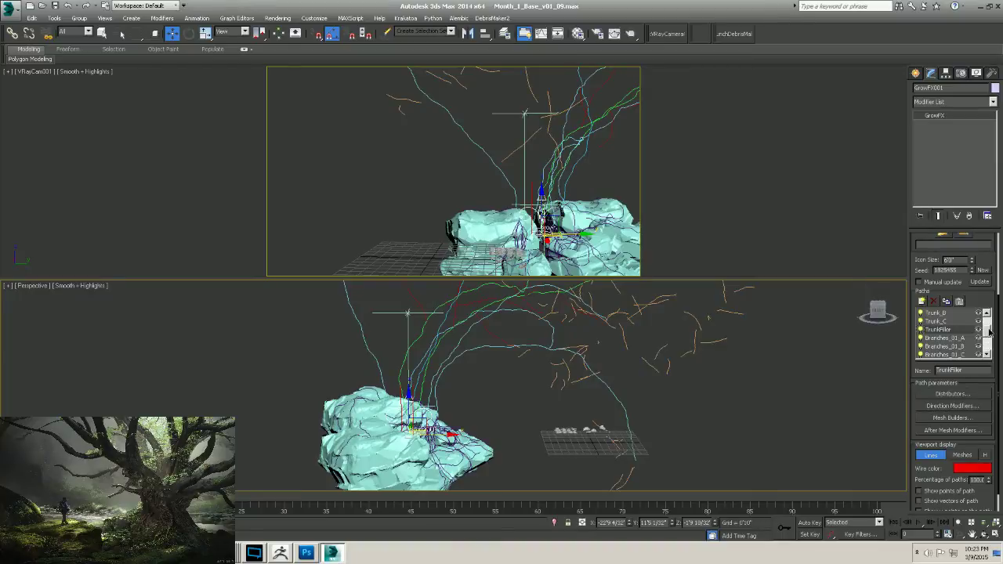
pyautogui.scroll(3, 989, 333)
pyautogui.click(930, 330)
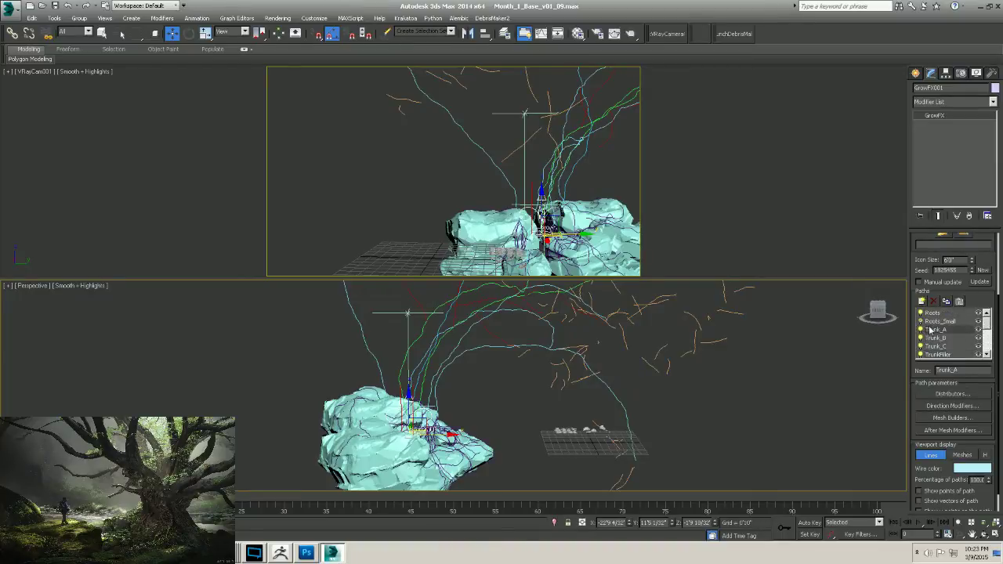
pyautogui.click(978, 330)
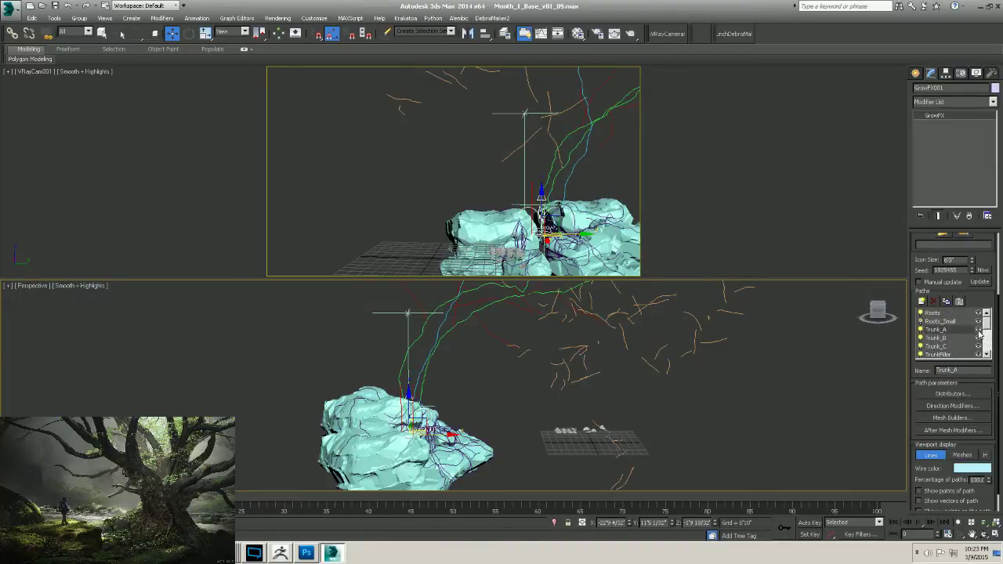
pyautogui.click(978, 330)
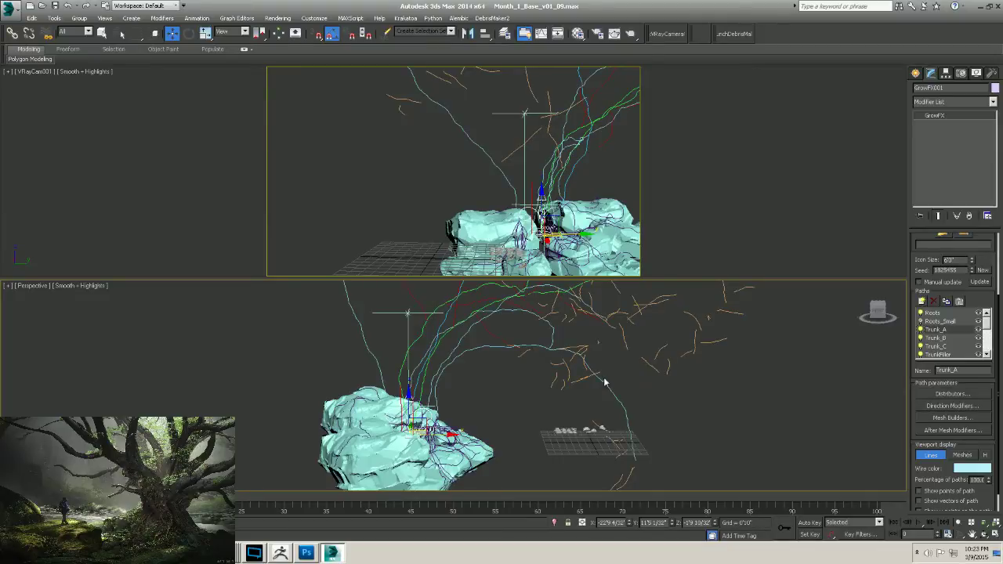
# Inspect the trunk lines from several sides and compare them with Trunk_A hidden and shown.
pyautogui.keyDown('alt'); pyautogui.moveTo(629, 413); pyautogui.dragTo(595, 408, button='middle'); pyautogui.keyUp('alt')
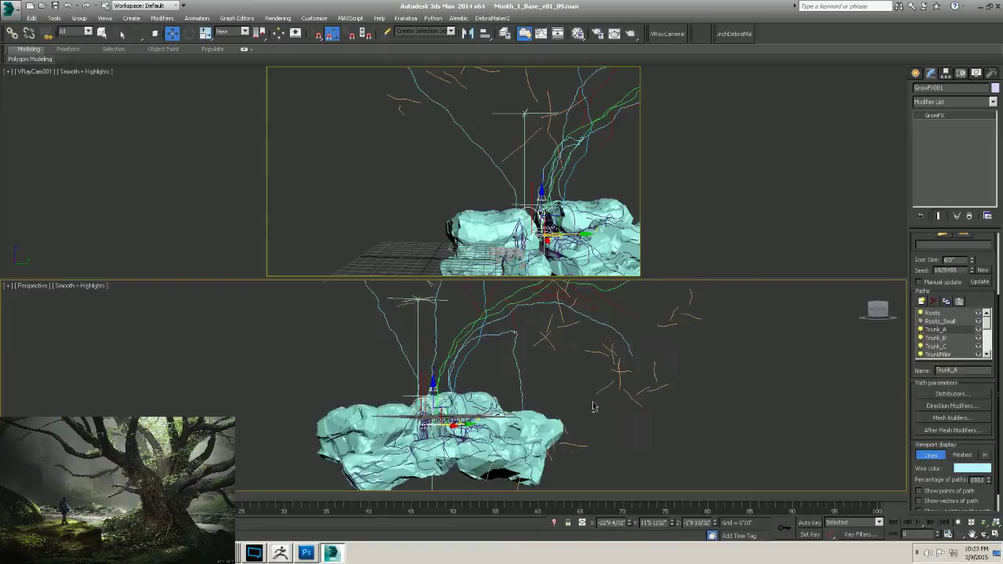
pyautogui.keyDown('alt'); pyautogui.moveTo(526, 399); pyautogui.dragTo(607, 417, button='middle'); pyautogui.keyUp('alt')
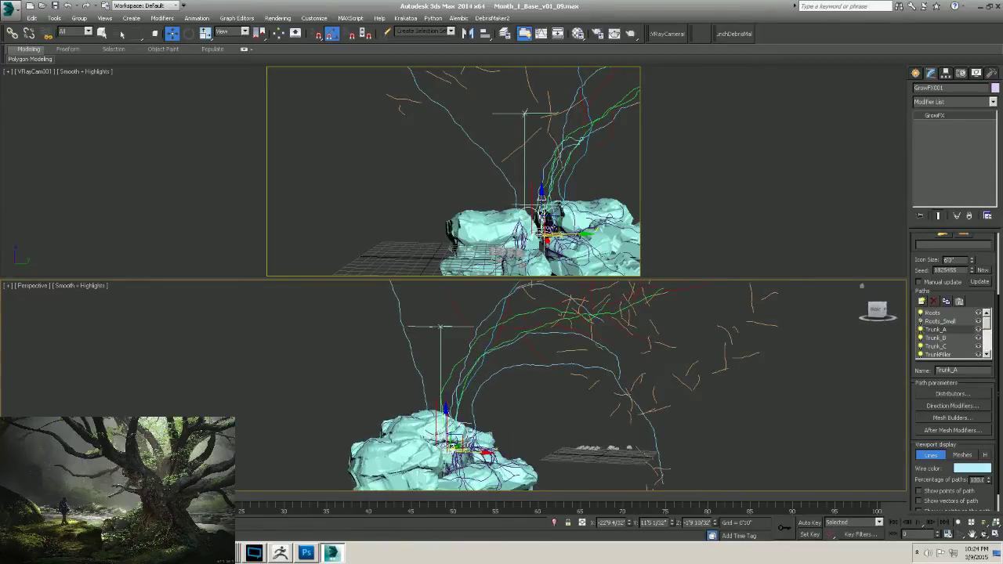
pyautogui.keyDown('alt'); pyautogui.moveTo(541, 319); pyautogui.dragTo(537, 338, button='middle'); pyautogui.keyUp('alt')
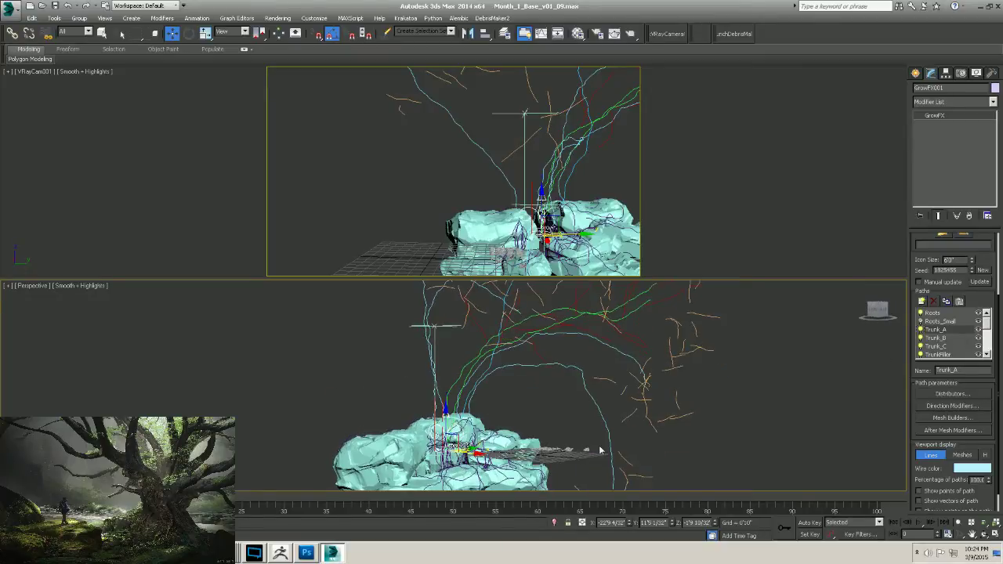
pyautogui.moveTo(600, 450); pyautogui.dragTo(600, 431, button='middle')
pyautogui.keyDown('alt'); pyautogui.moveTo(600, 431); pyautogui.dragTo(577, 443, button='middle'); pyautogui.keyUp('alt')
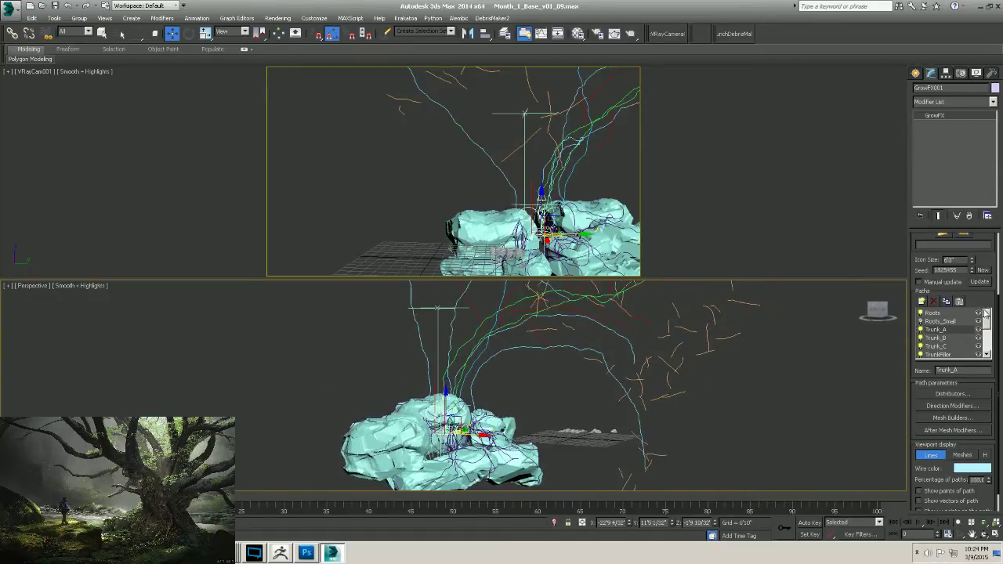
pyautogui.click(978, 330)
pyautogui.click(978, 330)
# Show the lines of Branches_01_A and Branches_01_B again and select the Branches_01_B path.
pyautogui.click(937, 346)
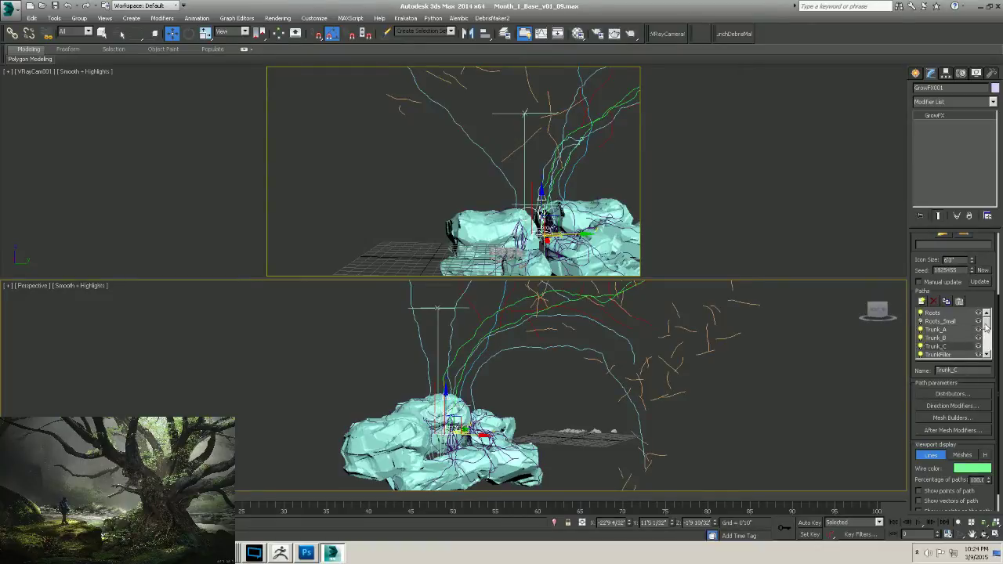
pyautogui.scroll(-1, 938, 325)
pyautogui.click(943, 330)
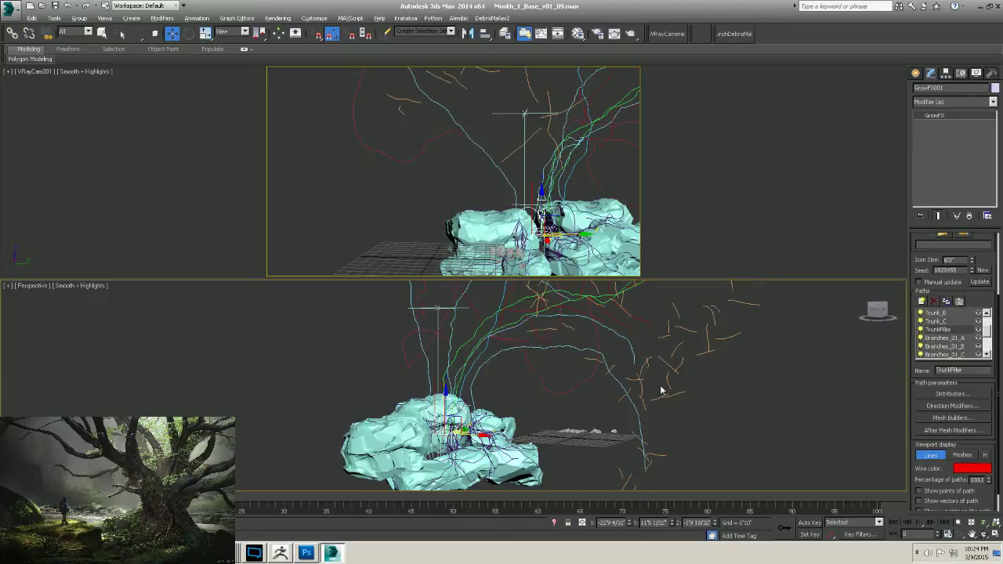
pyautogui.keyDown('alt'); pyautogui.moveTo(660, 389); pyautogui.dragTo(681, 392, button='middle'); pyautogui.keyUp('alt')
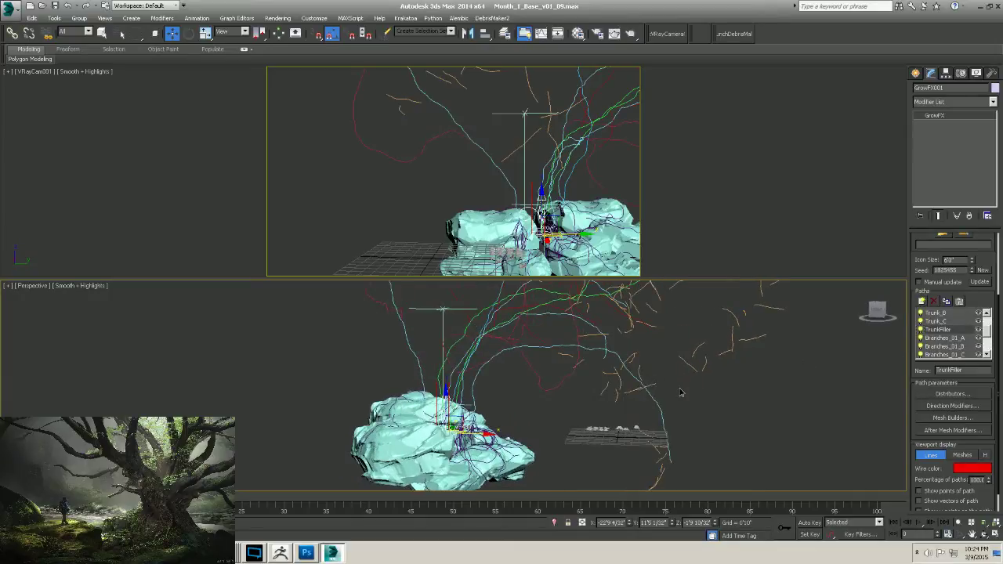
pyautogui.click(950, 345)
pyautogui.keyDown('alt'); pyautogui.moveTo(616, 413); pyautogui.dragTo(584, 427, button='middle'); pyautogui.keyUp('alt')
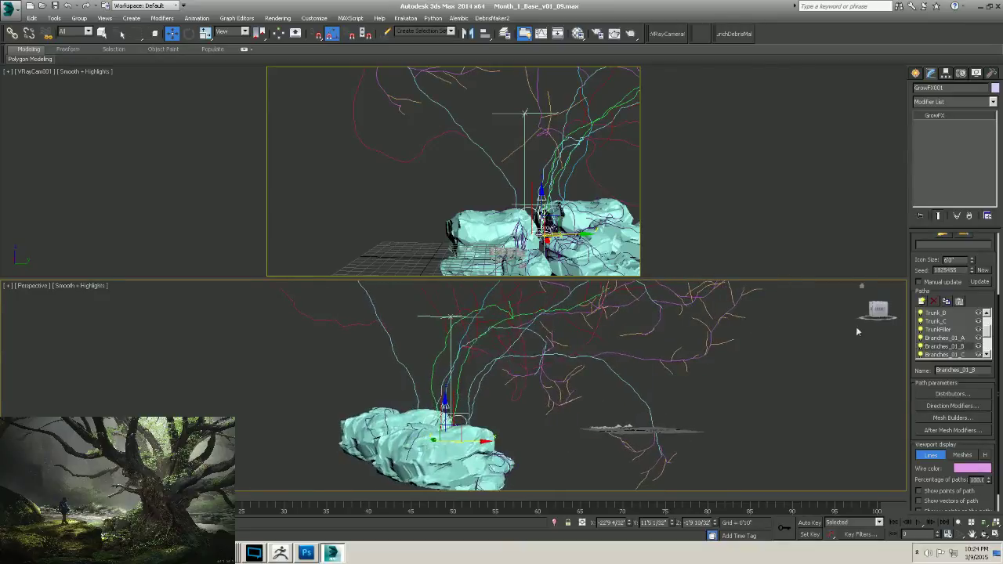
# Erase unwanted low branch lines from Branches_01_B with the Eraser_01 direction modifier's line picking.
pyautogui.click(952, 406)
pyautogui.click(813, 196)
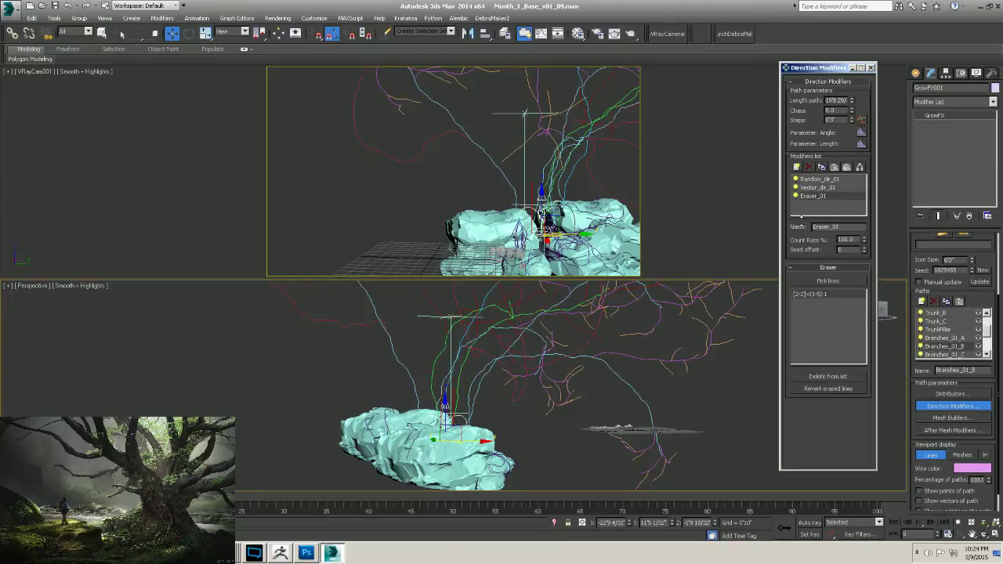
pyautogui.click(809, 281)
pyautogui.click(615, 353)
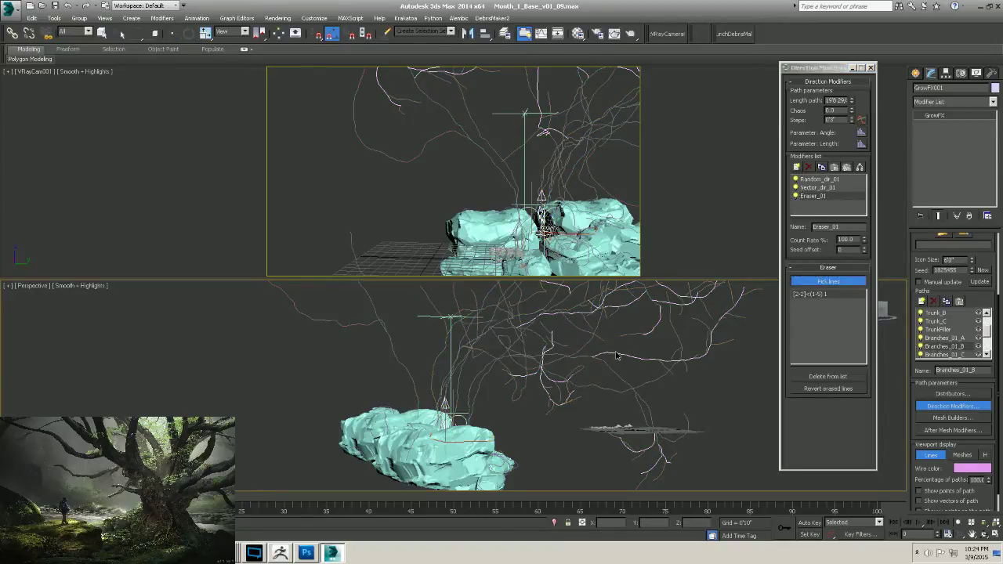
pyautogui.click(618, 355)
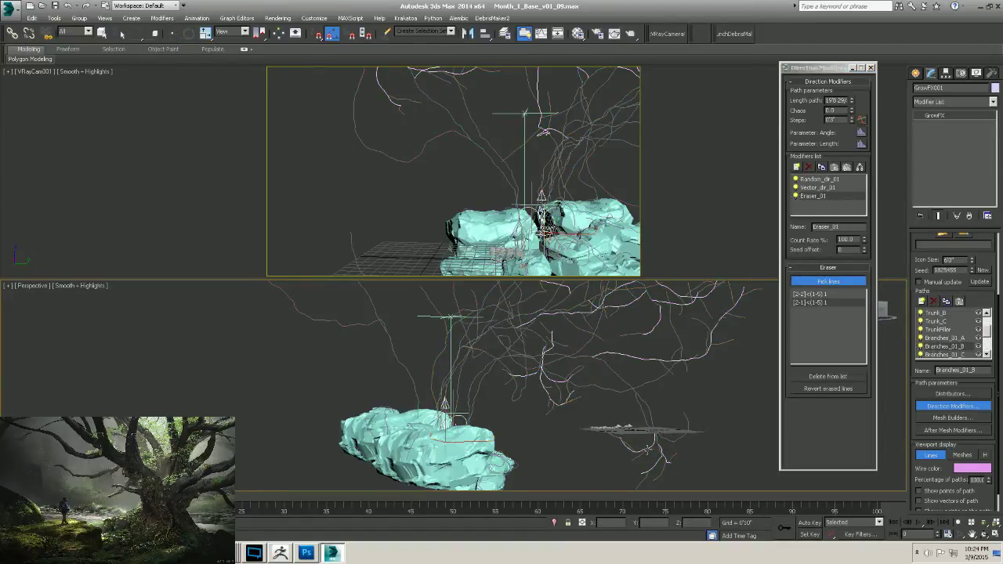
pyautogui.click(658, 462)
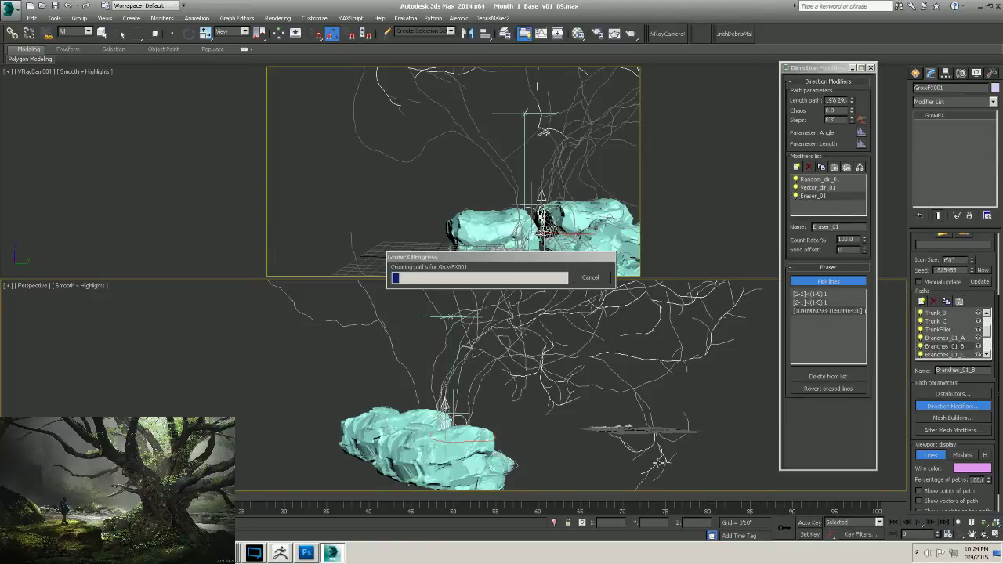
pyautogui.click(662, 459)
pyautogui.click(663, 456)
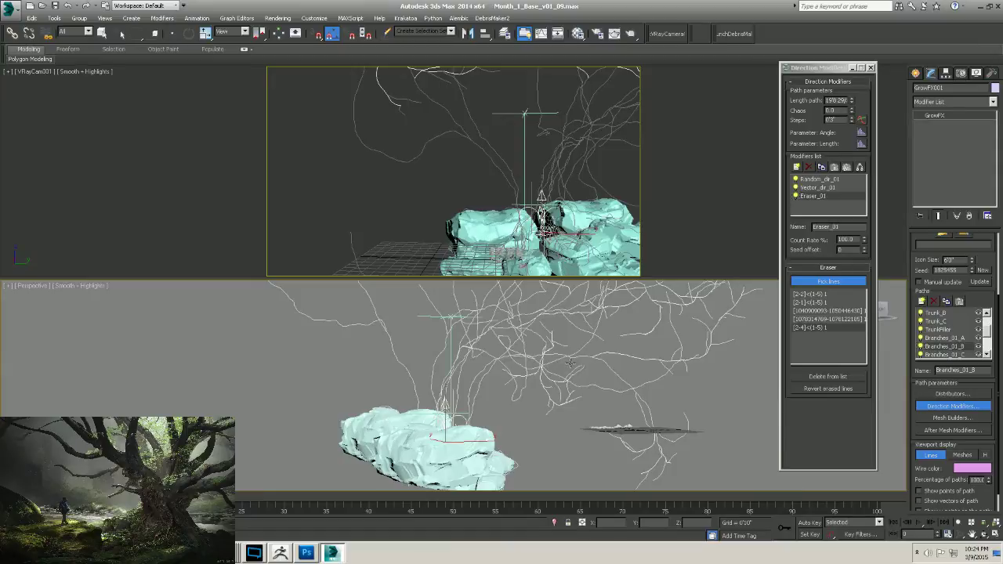
# Erase the remaining Branches_01_B lines at the drooping end of the trunk, near the ground grid.
pyautogui.keyDown('alt'); pyautogui.moveTo(570, 362); pyautogui.dragTo(599, 419, button='middle'); pyautogui.keyUp('alt')
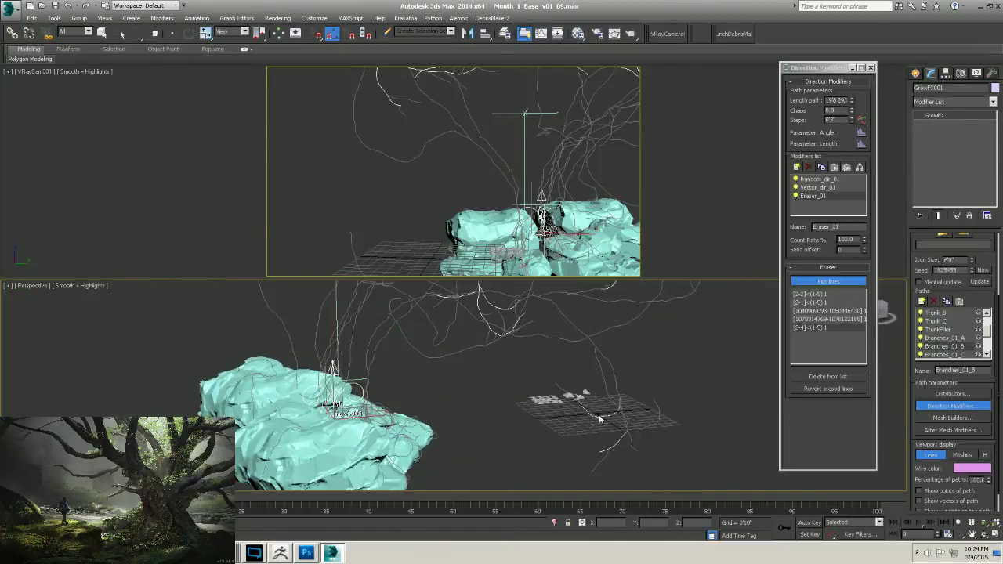
pyautogui.click(618, 444)
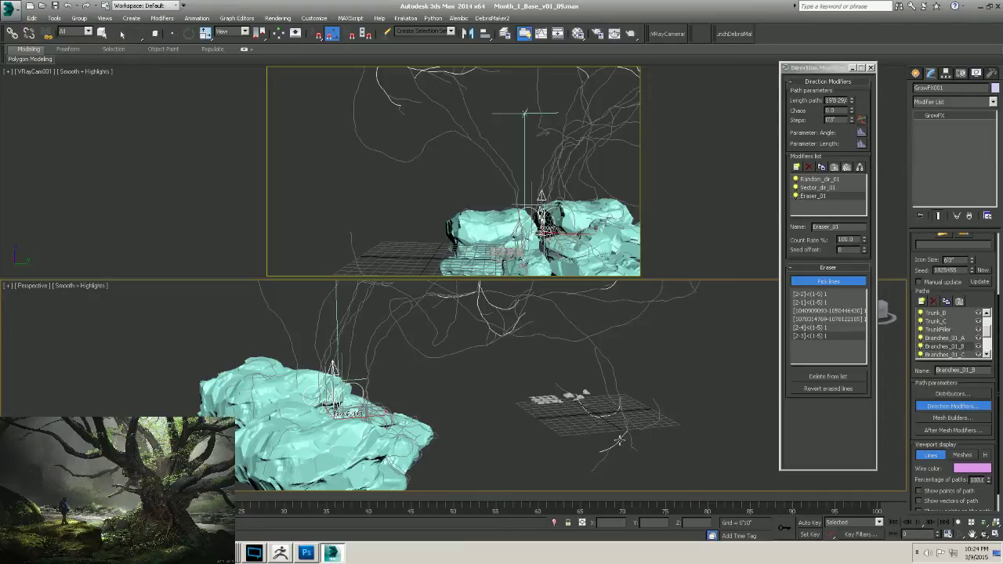
pyautogui.click(619, 441)
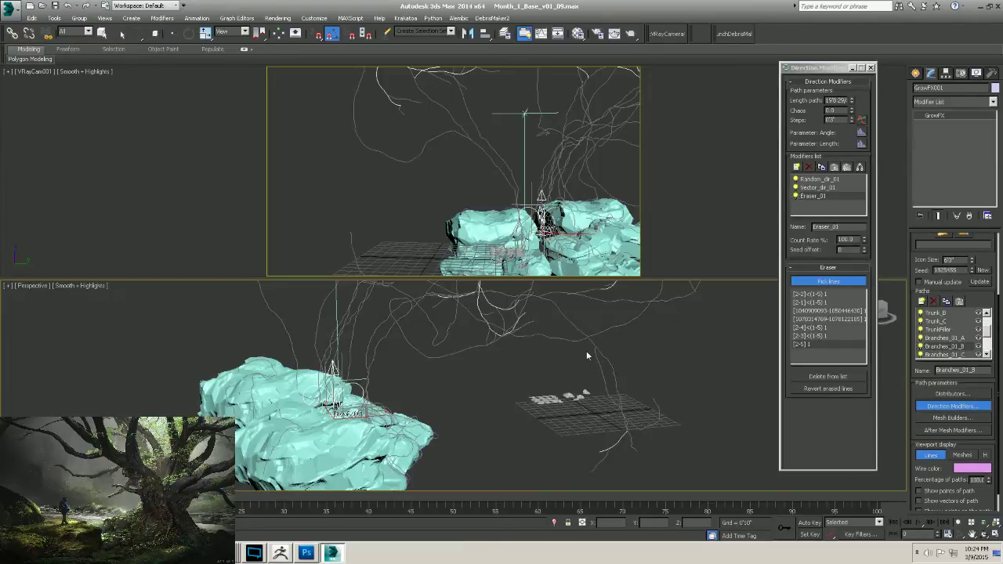
# Check the erased area from several sides, leave line picking, and review the Branches_01_C and Branches_03_Small paths.
pyautogui.moveTo(587, 355)
pyautogui.keyDown('alt'); pyautogui.mouseDown(button='middle')
pyautogui.moveTo(510, 377)
pyautogui.moveTo(587, 363)
pyautogui.mouseUp(button='middle'); pyautogui.keyUp('alt')
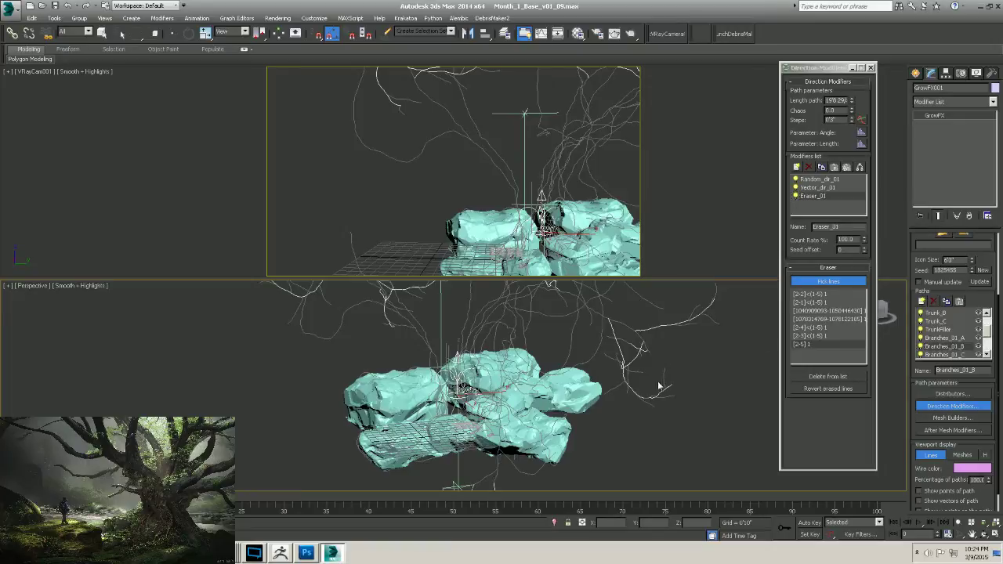
pyautogui.moveTo(658, 384)
pyautogui.keyDown('alt'); pyautogui.mouseDown(button='middle')
pyautogui.moveTo(654, 399)
pyautogui.moveTo(666, 391)
pyautogui.mouseUp(button='middle'); pyautogui.keyUp('alt')
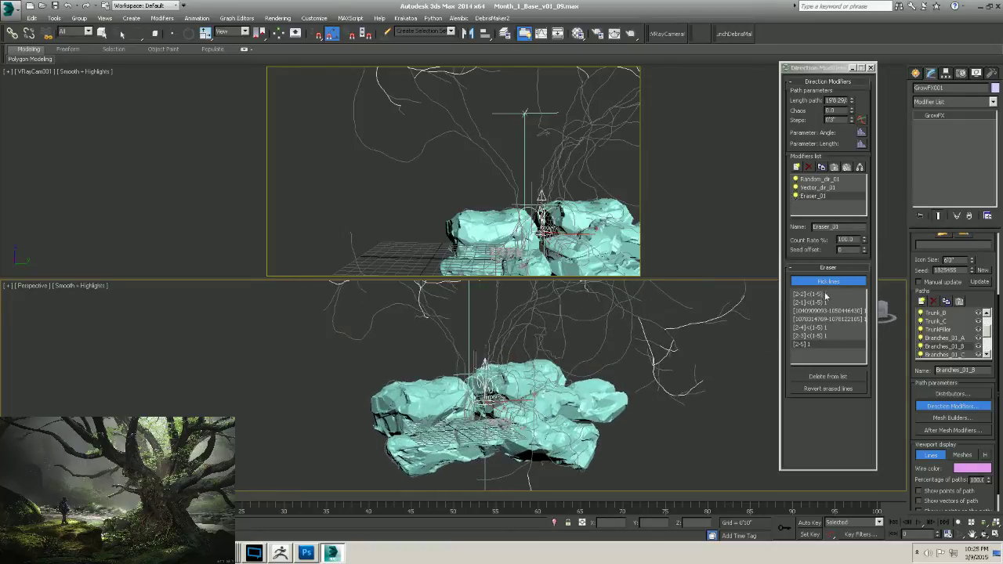
pyautogui.click(947, 354)
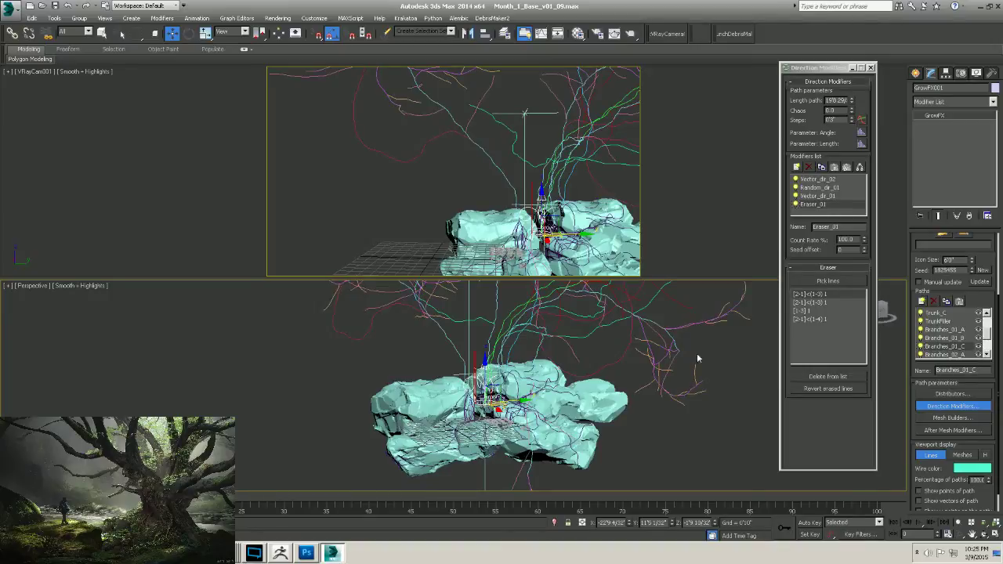
pyautogui.keyDown('alt'); pyautogui.moveTo(351, 398); pyautogui.dragTo(674, 427, button='middle'); pyautogui.keyUp('alt')
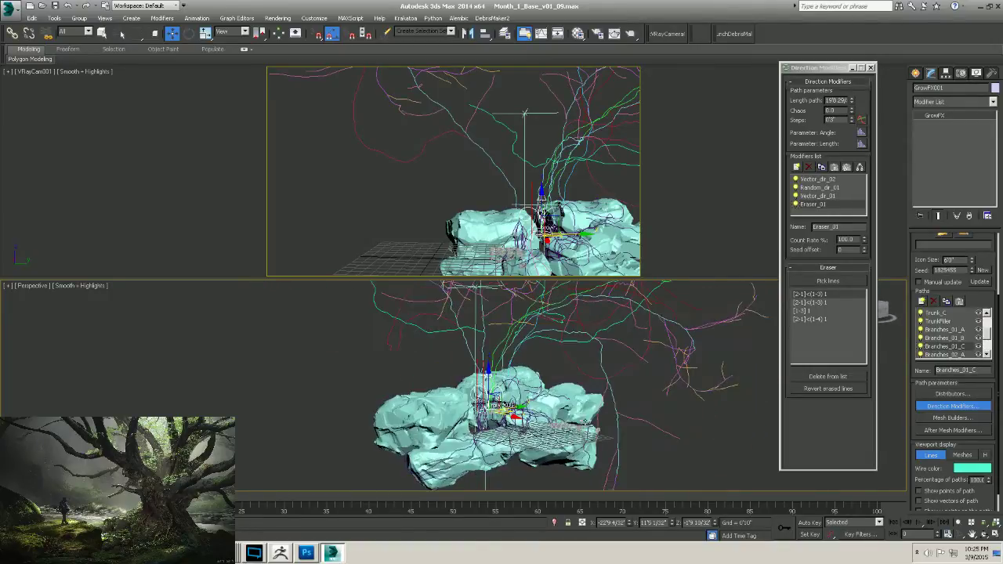
pyautogui.scroll(-2, 986, 341)
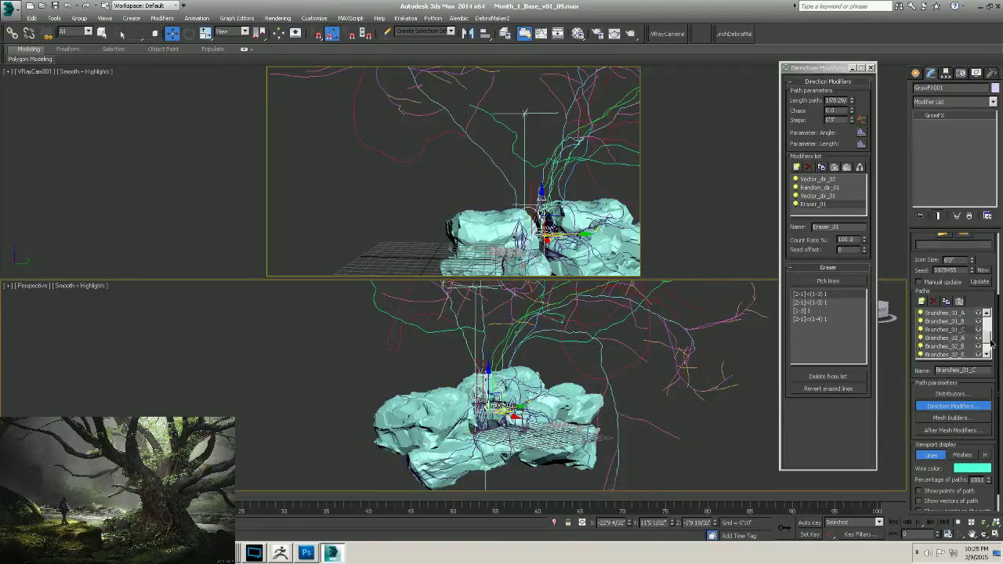
pyautogui.click(949, 345)
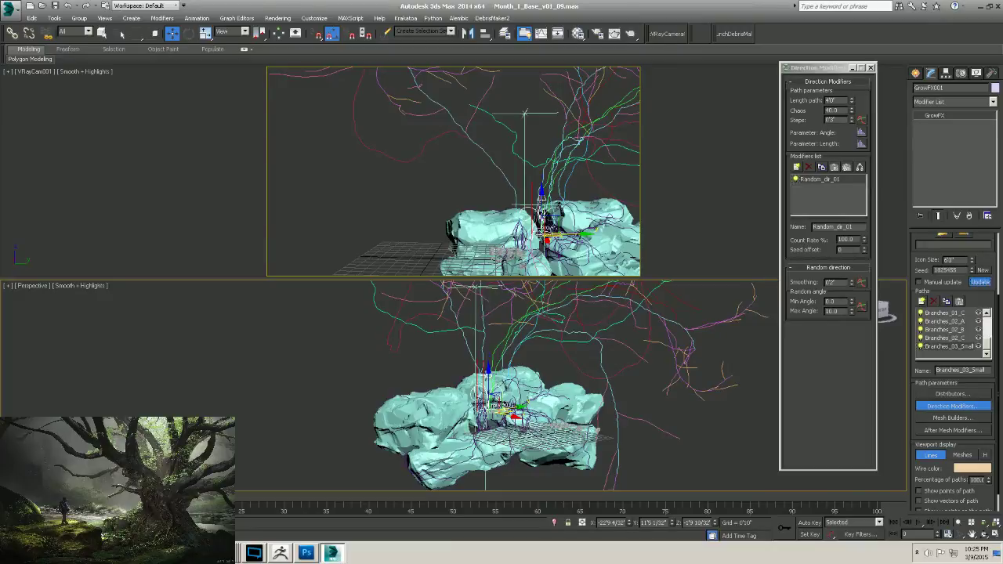
pyautogui.click(980, 282)
pyautogui.keyDown('alt'); pyautogui.moveTo(559, 383); pyautogui.dragTo(512, 390, button='middle'); pyautogui.keyUp('alt')
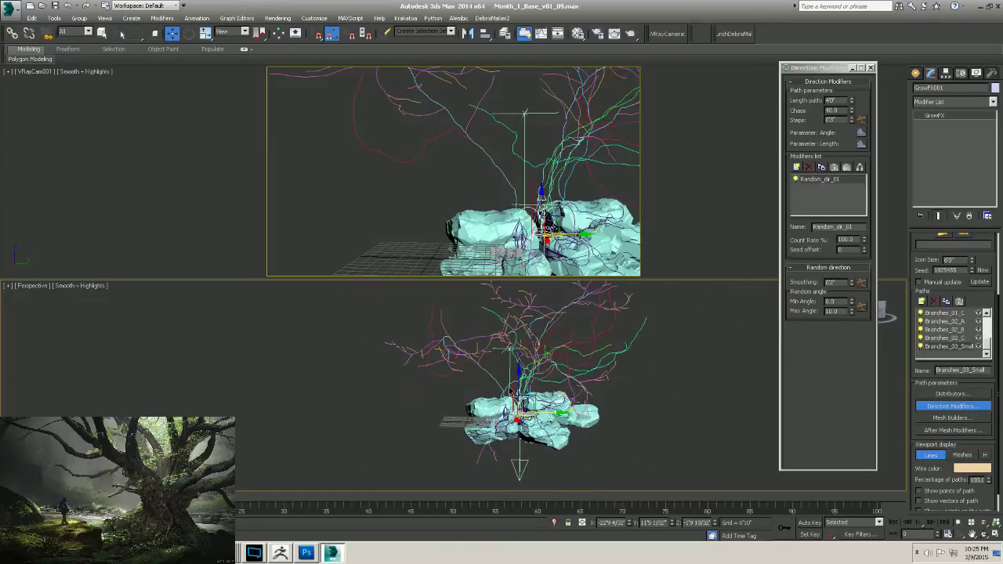
# Display the tree as meshes and inspect its trunk and overhanging branches from several sides and up close.
pyautogui.click(985, 283)
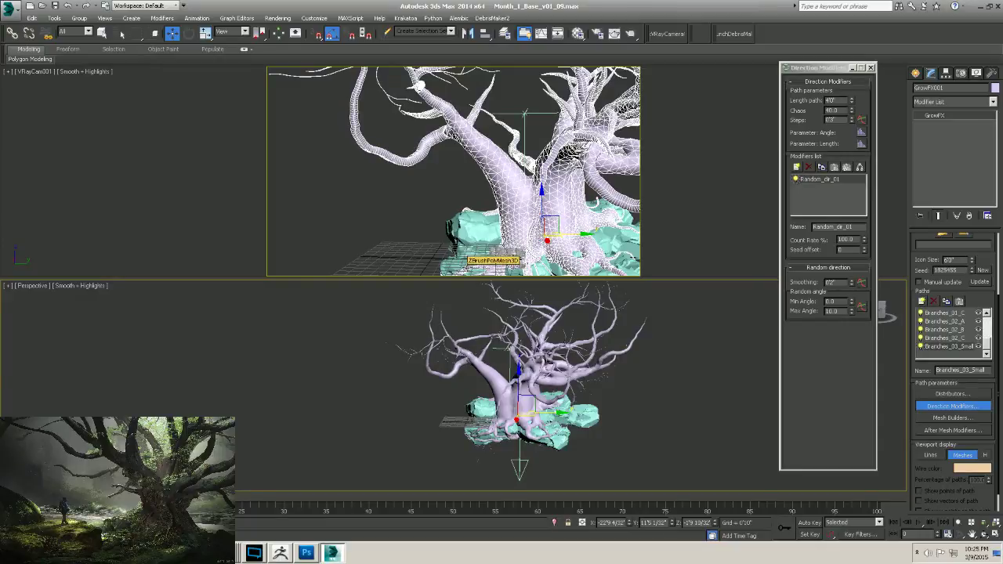
pyautogui.keyDown('alt'); pyautogui.moveTo(517, 384); pyautogui.dragTo(589, 426, button='middle'); pyautogui.keyUp('alt')
pyautogui.scroll(5, 595, 399)
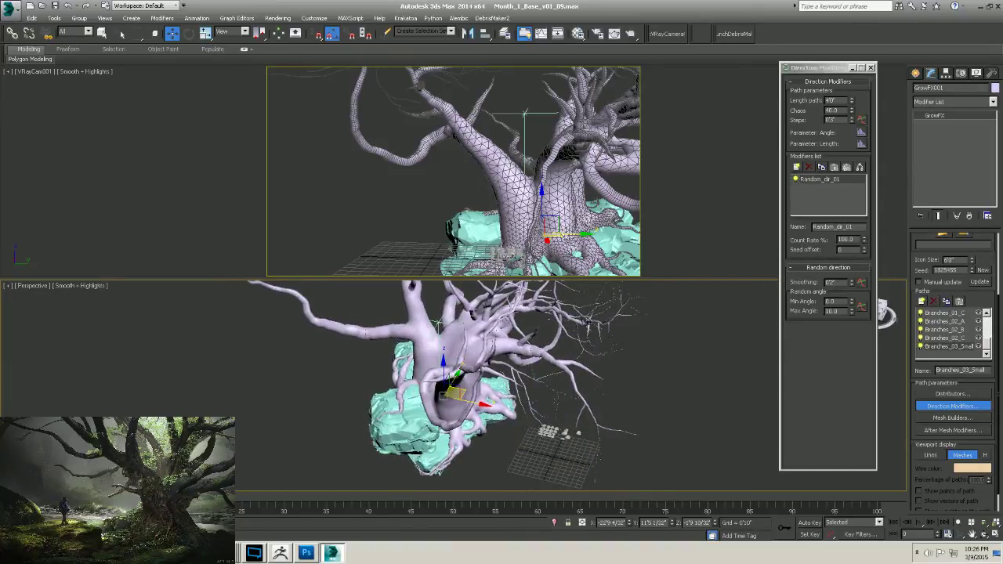
pyautogui.scroll(-5, 571, 421)
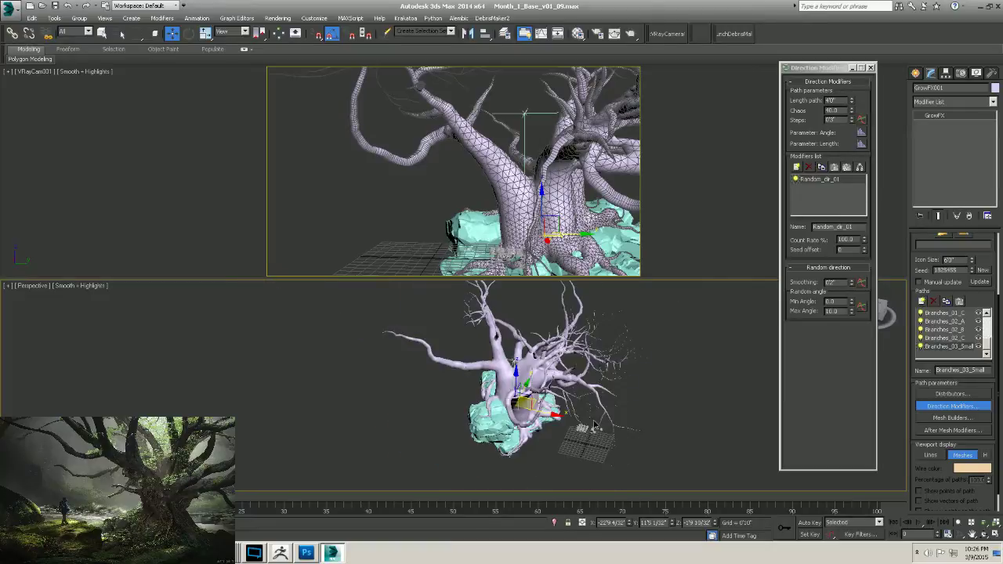
pyautogui.keyDown('alt'); pyautogui.moveTo(587, 425); pyautogui.dragTo(552, 402, button='middle'); pyautogui.keyUp('alt')
pyautogui.scroll(4, 502, 393)
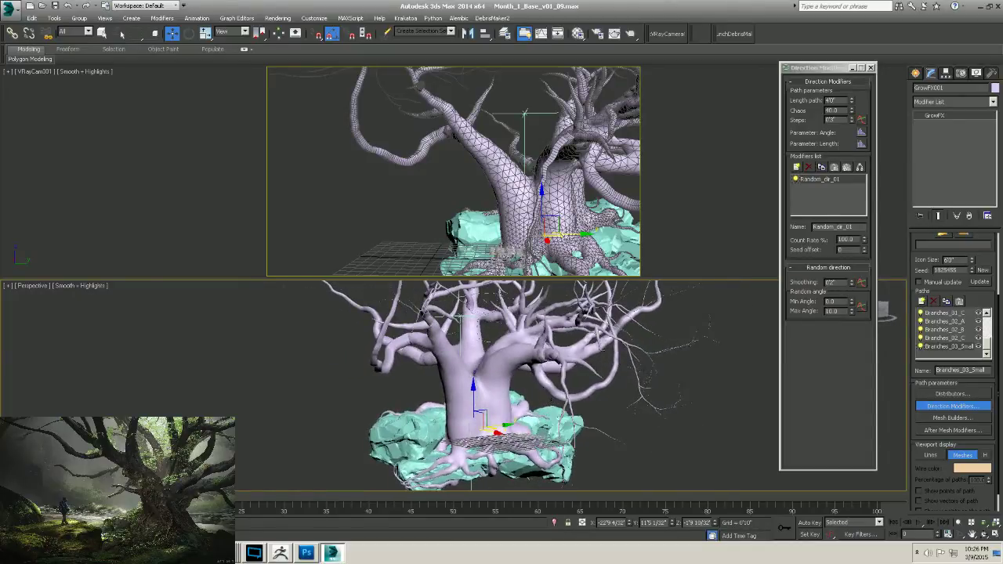
pyautogui.keyDown('alt'); pyautogui.moveTo(620, 464); pyautogui.dragTo(565, 415, button='middle'); pyautogui.keyUp('alt')
pyautogui.scroll(3, 600, 441)
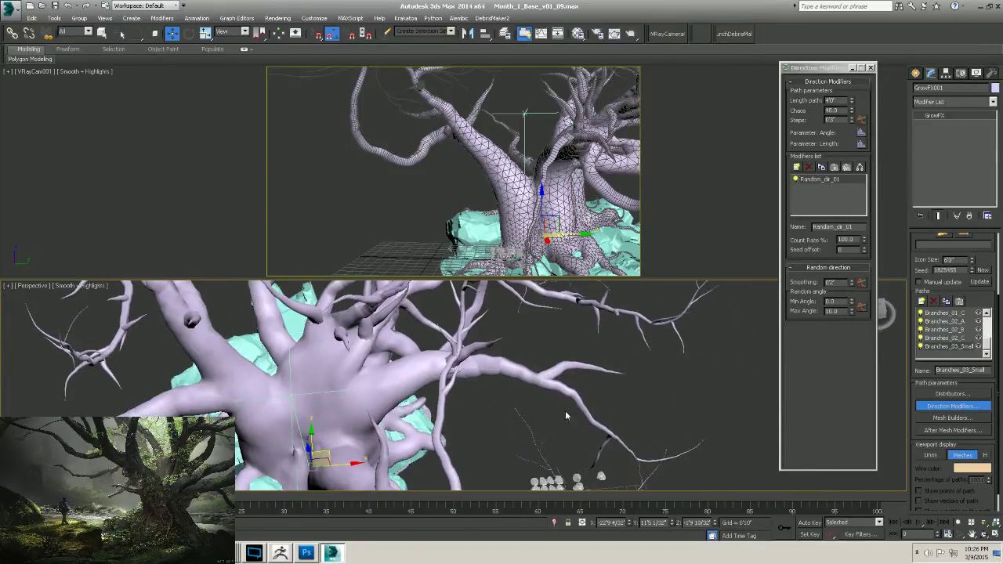
# Select the Branches_02_A path, update the tree, and inspect the branch meshes around the trunk.
pyautogui.click(958, 321)
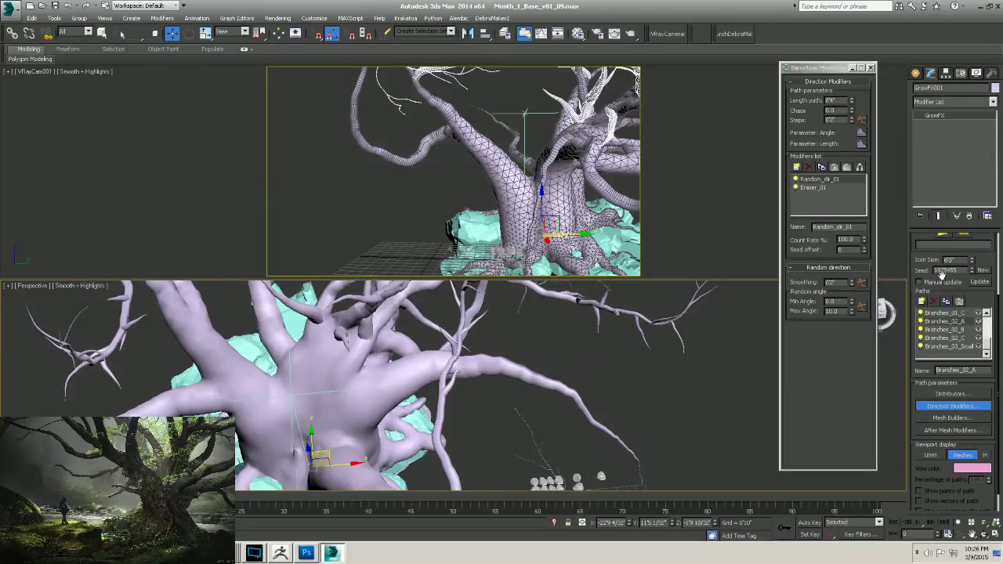
pyautogui.click(981, 282)
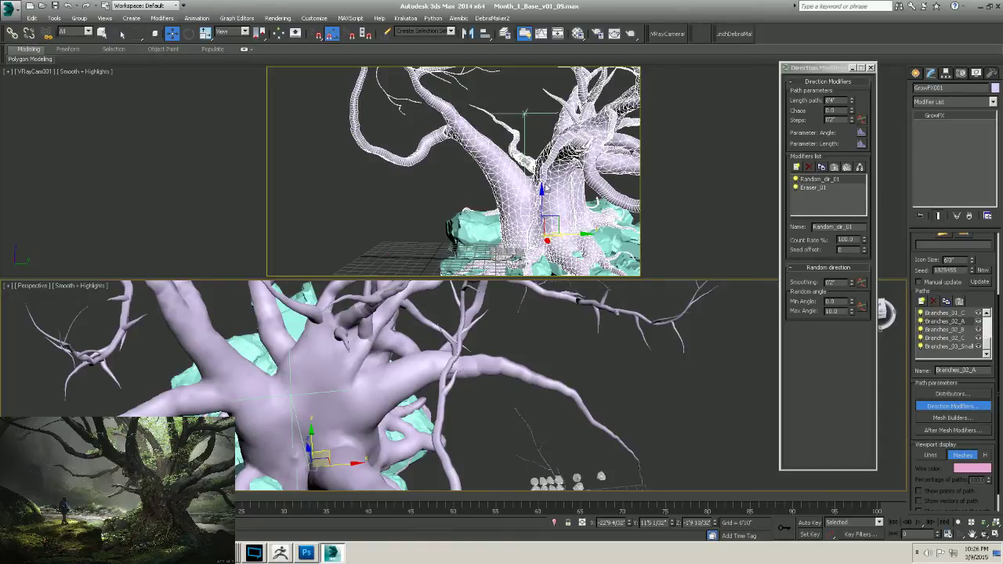
pyautogui.scroll(2, 989, 338)
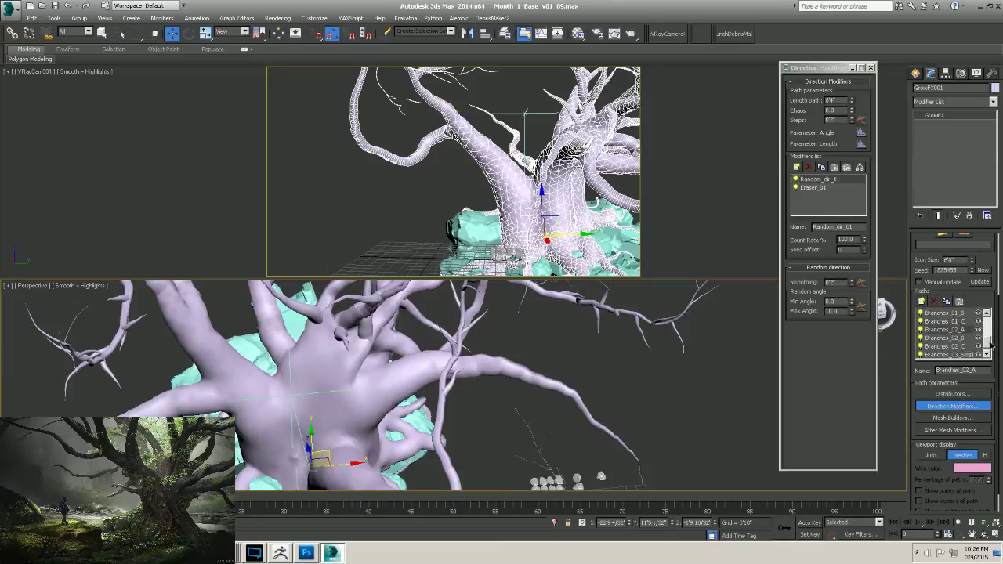
pyautogui.scroll(-1, 989, 339)
pyautogui.moveTo(479, 384); pyautogui.dragTo(541, 345, button='middle')
pyautogui.scroll(-3, 525, 381)
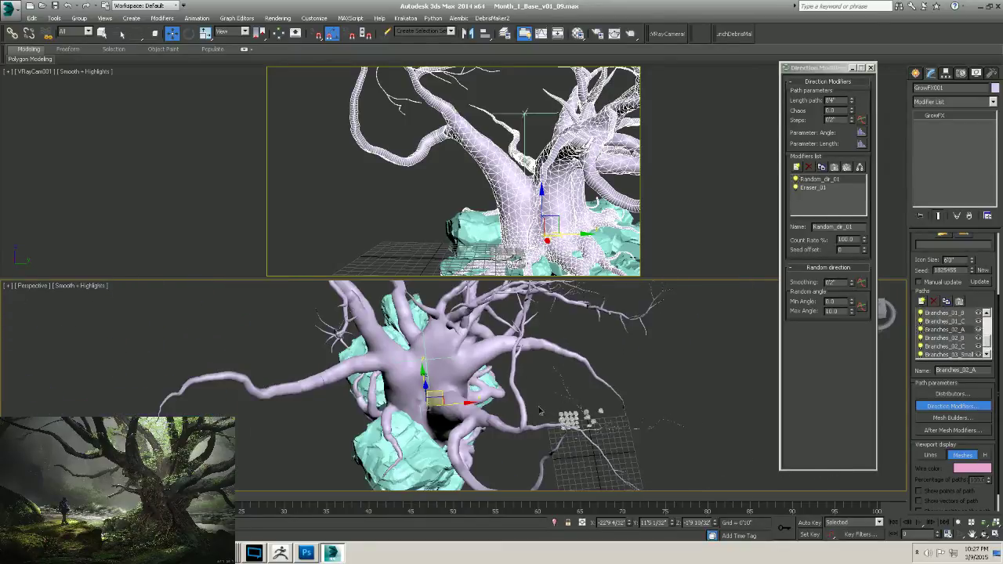
pyautogui.keyDown('alt'); pyautogui.moveTo(539, 409); pyautogui.dragTo(462, 381, button='middle'); pyautogui.keyUp('alt')
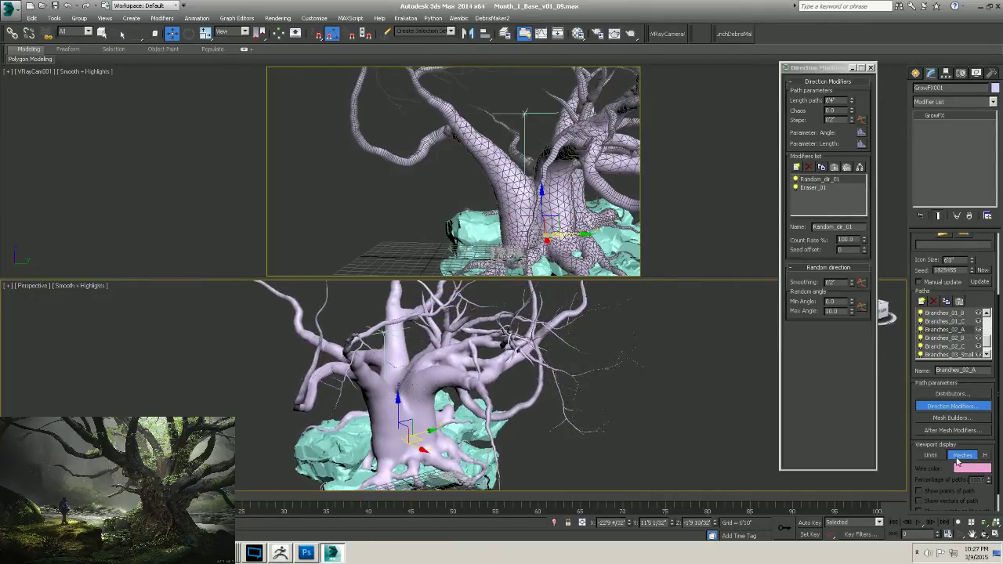
# Display the tree as lines, select the Branches_01_A path, and check its branches from several angles.
pyautogui.click(931, 455)
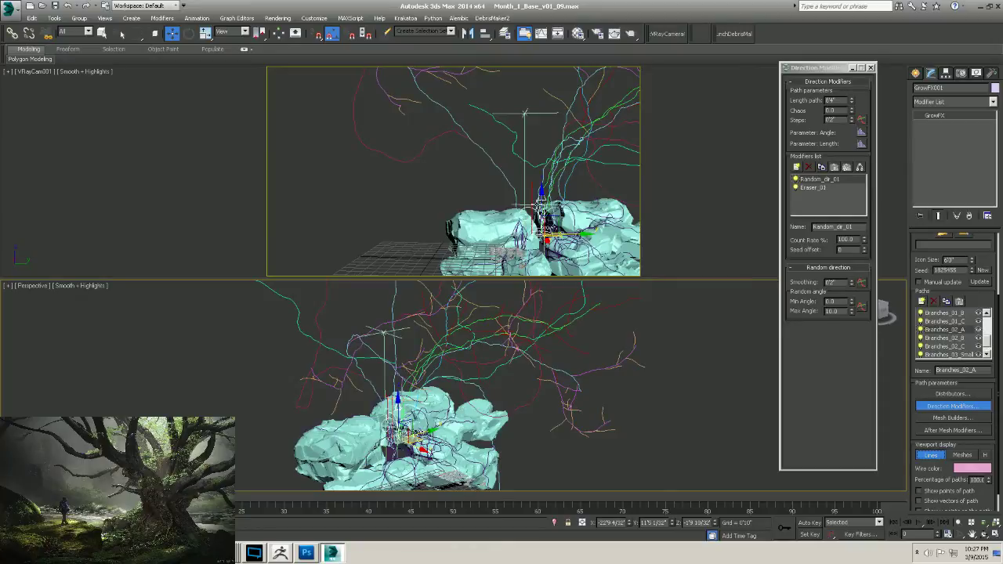
pyautogui.moveTo(531, 381)
pyautogui.keyDown('alt'); pyautogui.mouseDown(button='middle')
pyautogui.moveTo(466, 368)
pyautogui.moveTo(374, 369)
pyautogui.moveTo(385, 385)
pyautogui.moveTo(347, 384)
pyautogui.moveTo(422, 362)
pyautogui.moveTo(509, 358)
pyautogui.moveTo(523, 379)
pyautogui.mouseUp(button='middle'); pyautogui.keyUp('alt')
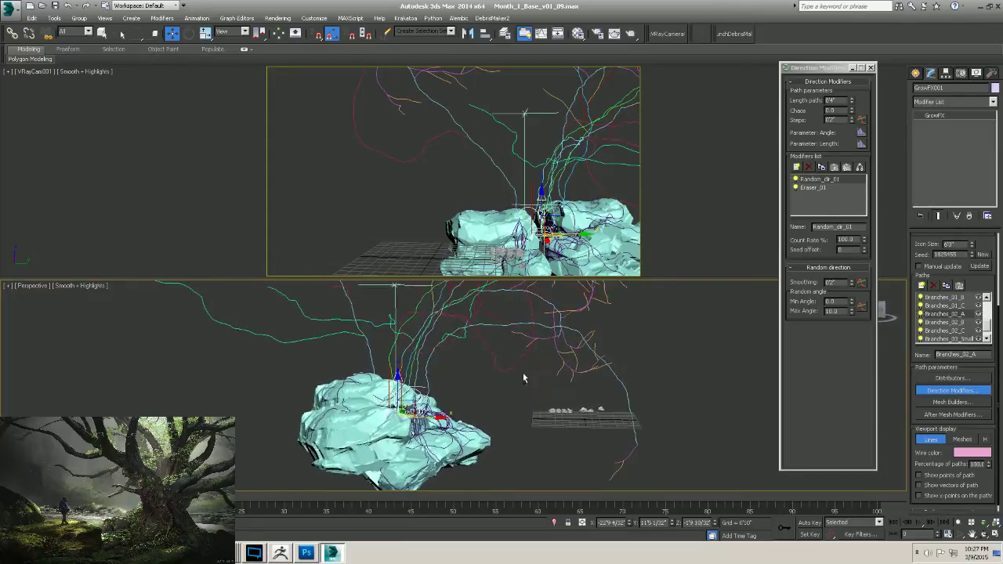
pyautogui.keyDown('alt'); pyautogui.moveTo(630, 370); pyautogui.dragTo(537, 398, button='middle'); pyautogui.keyUp('alt')
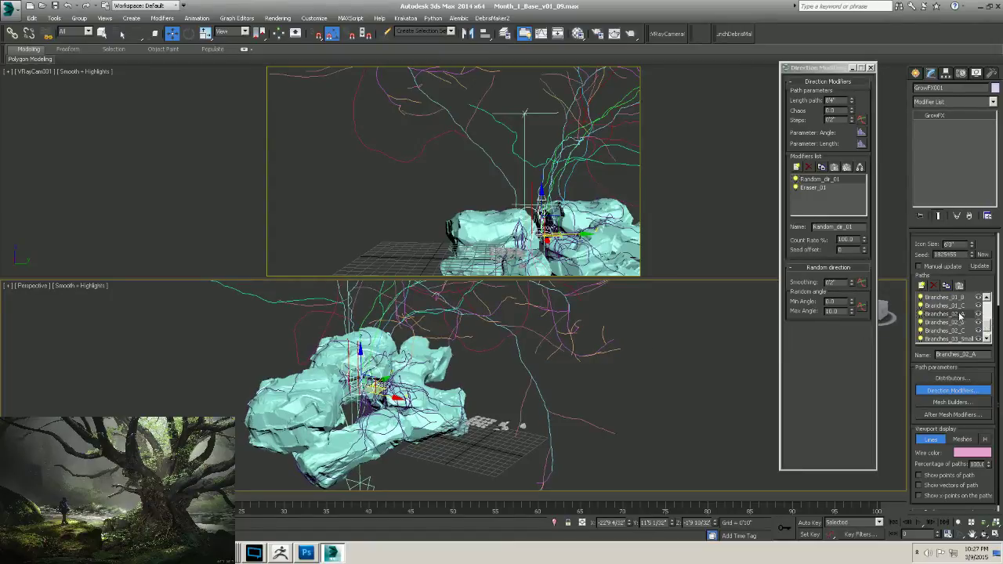
pyautogui.scroll(2, 988, 327)
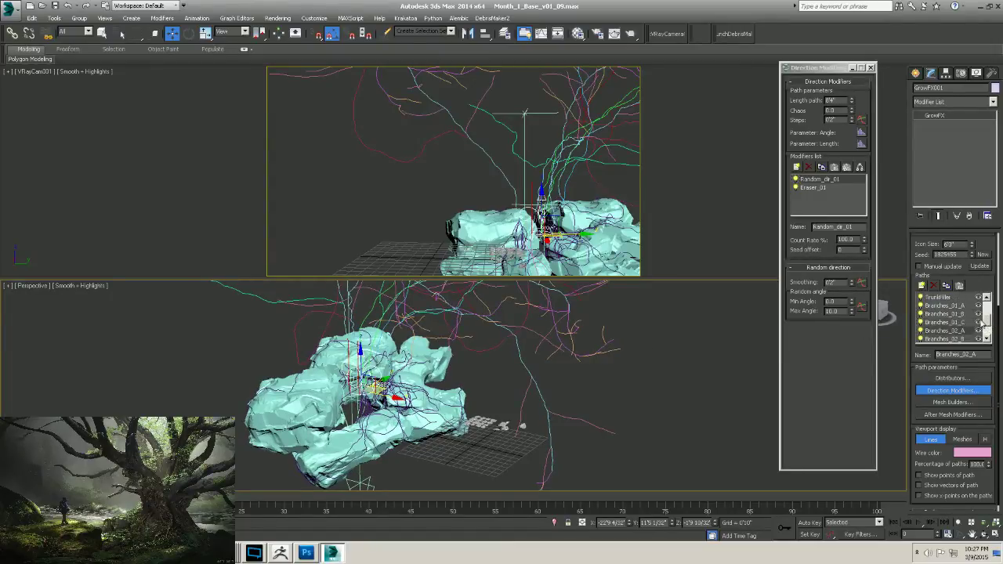
pyautogui.click(960, 305)
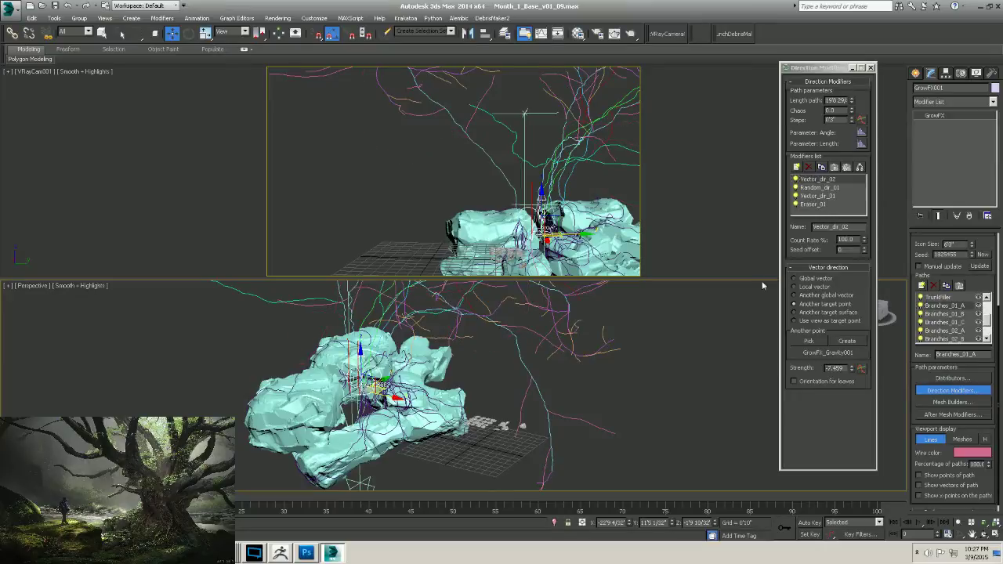
pyautogui.click(980, 267)
pyautogui.moveTo(511, 384)
pyautogui.keyDown('alt'); pyautogui.mouseDown(button='middle')
pyautogui.moveTo(498, 394)
pyautogui.moveTo(521, 389)
pyautogui.mouseUp(button='middle'); pyautogui.keyUp('alt')
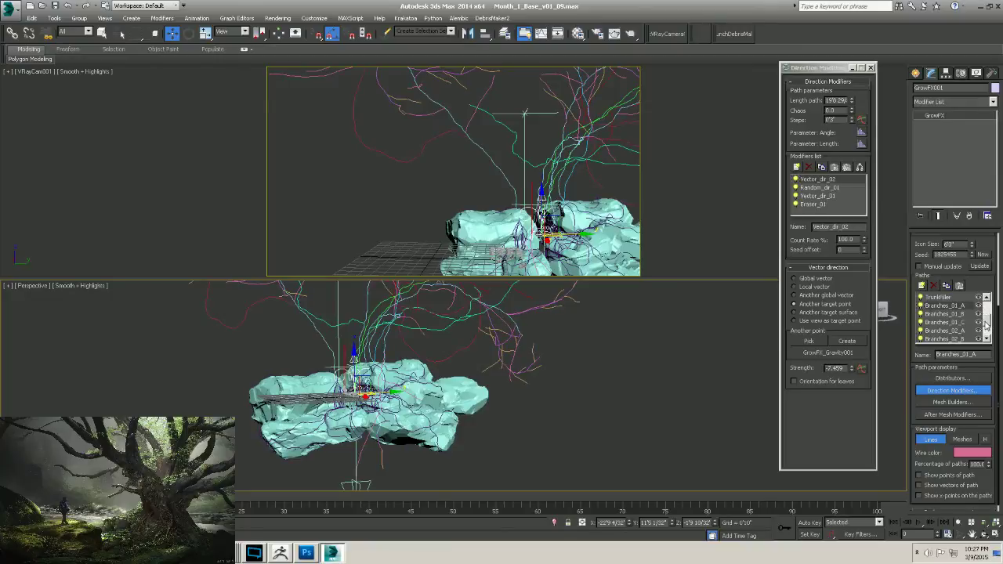
# Select the Trunk_A path and display the tree as meshes to view its whole shape on the rocks.
pyautogui.moveTo(986, 325); pyautogui.dragTo(986, 302)
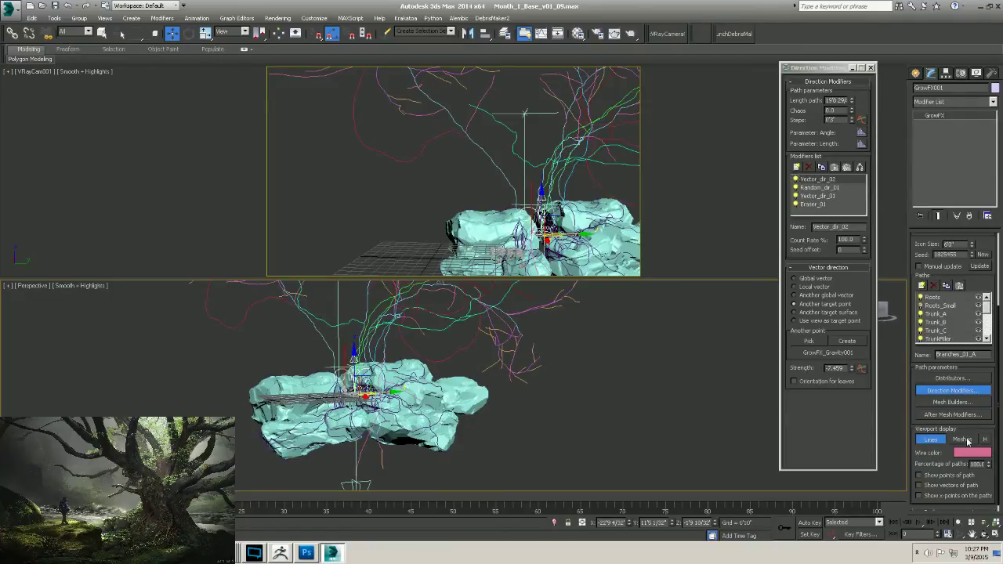
pyautogui.click(964, 439)
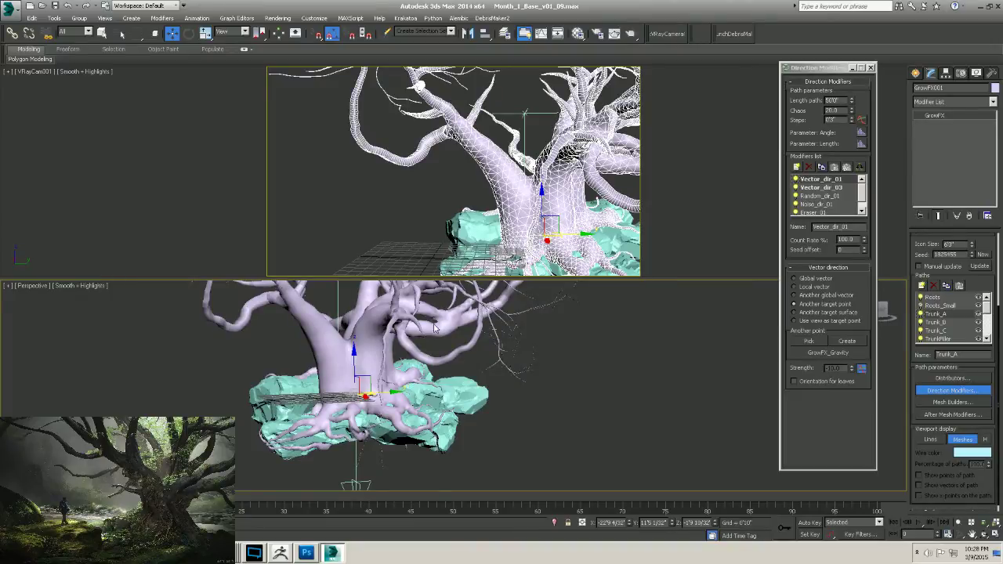
pyautogui.moveTo(488, 369)
pyautogui.mouseDown(button='middle')
pyautogui.moveTo(560, 402)
pyautogui.moveTo(511, 404)
pyautogui.moveTo(544, 400)
pyautogui.moveTo(523, 418)
pyautogui.moveTo(471, 411)
pyautogui.moveTo(474, 382)
pyautogui.moveTo(470, 403)
pyautogui.moveTo(526, 359)
pyautogui.moveTo(518, 384)
pyautogui.mouseUp(button='middle')
pyautogui.scroll(-3, 541, 395)
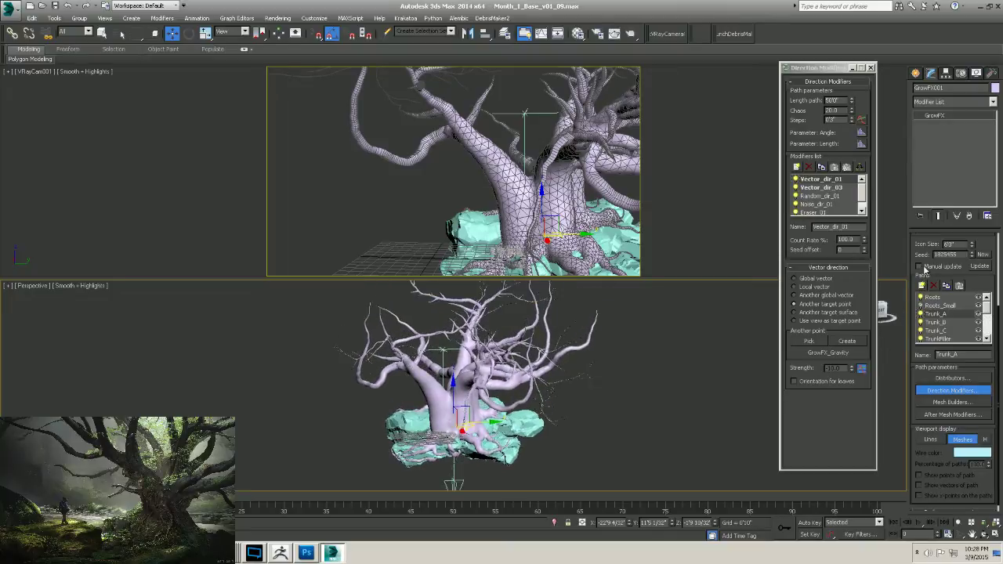
# Return the tree to line display and inspect the trunk and branch paths from several sides.
pyautogui.scroll(-3, 979, 305)
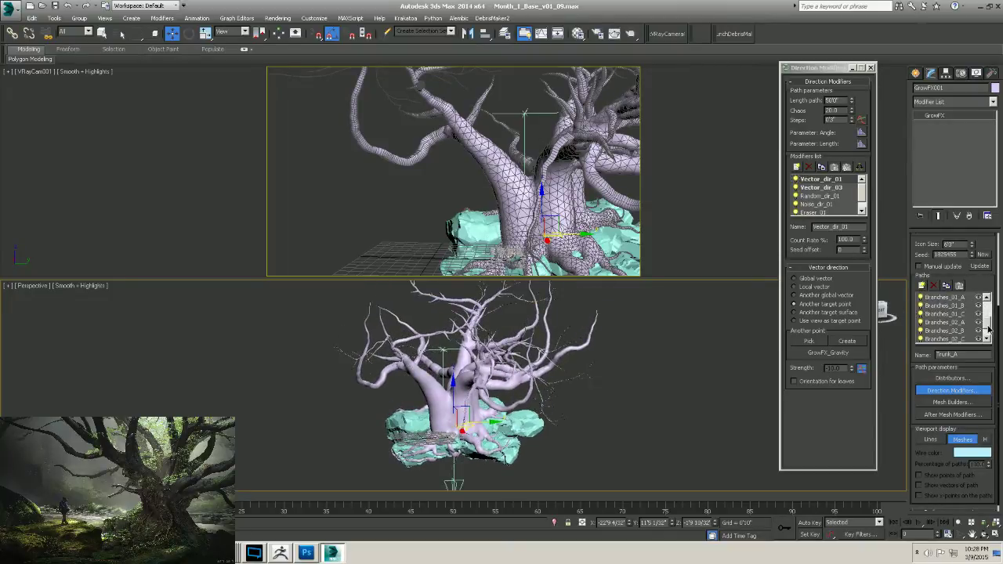
pyautogui.click(929, 440)
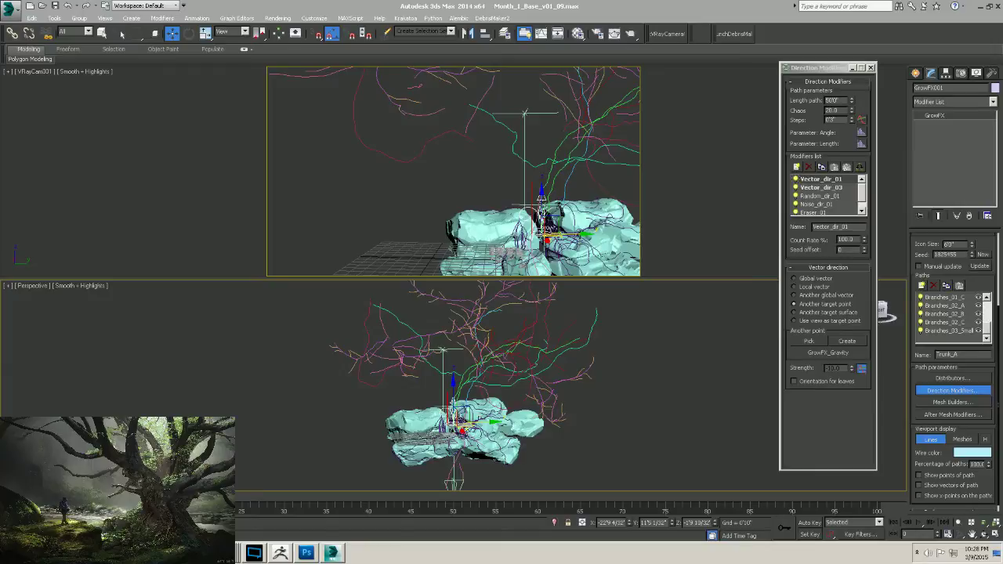
pyautogui.click(795, 304)
pyautogui.keyDown('alt'); pyautogui.moveTo(486, 368); pyautogui.dragTo(506, 404, button='middle'); pyautogui.keyUp('alt')
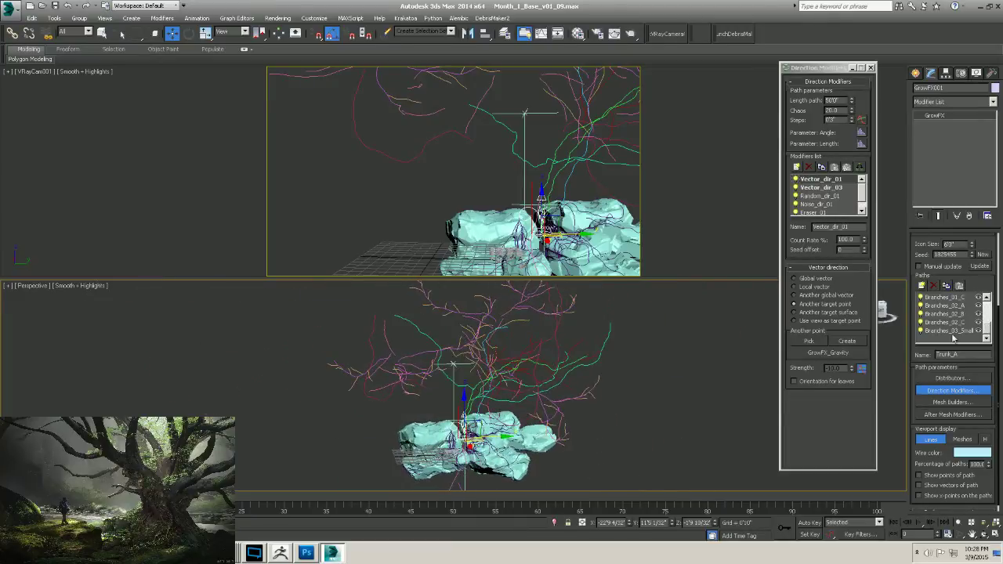
pyautogui.keyDown('alt'); pyautogui.moveTo(649, 398); pyautogui.dragTo(557, 384, button='middle'); pyautogui.keyUp('alt')
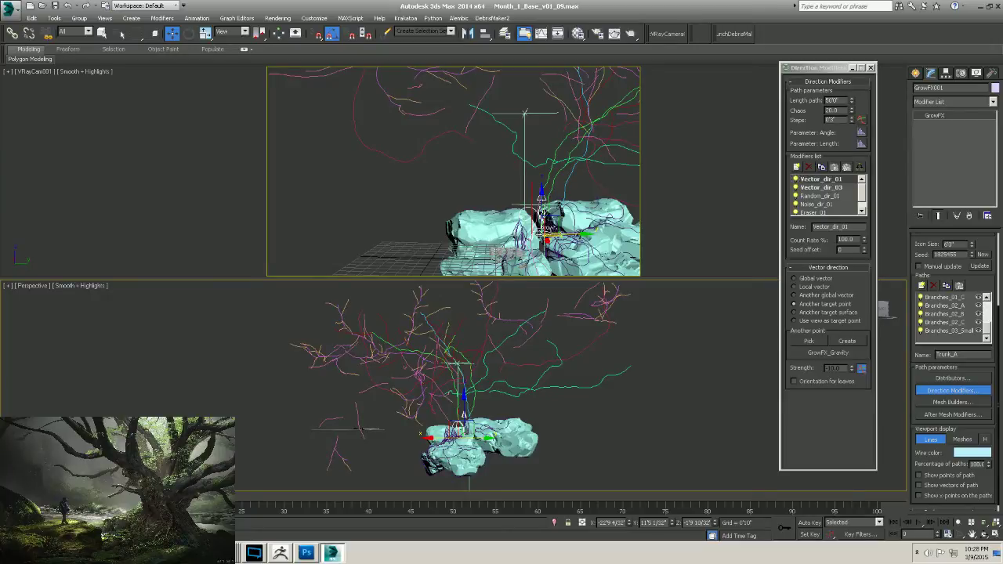
pyautogui.scroll(-3, 986, 314)
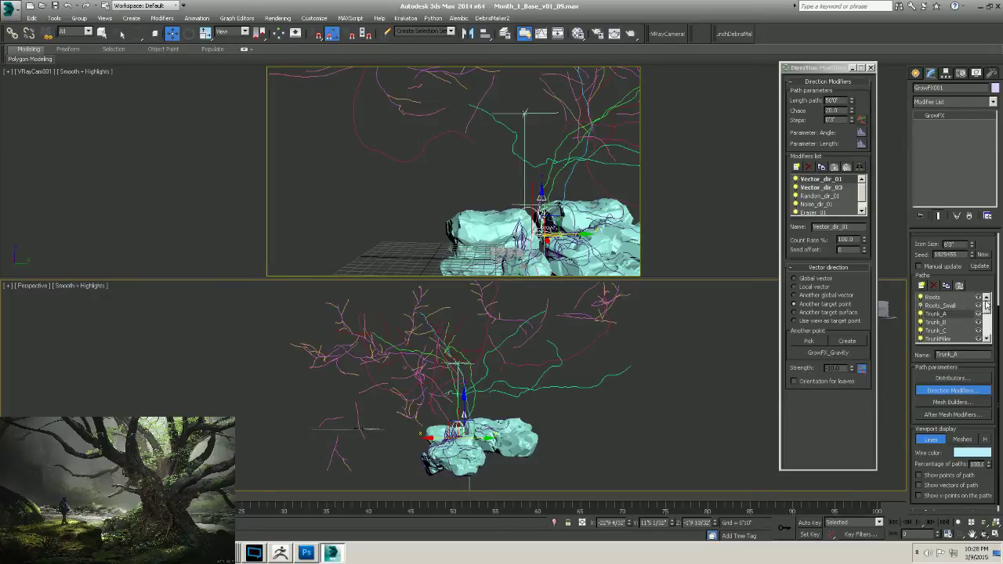
pyautogui.keyDown('alt'); pyautogui.moveTo(486, 388); pyautogui.dragTo(563, 370, button='middle'); pyautogui.keyUp('alt')
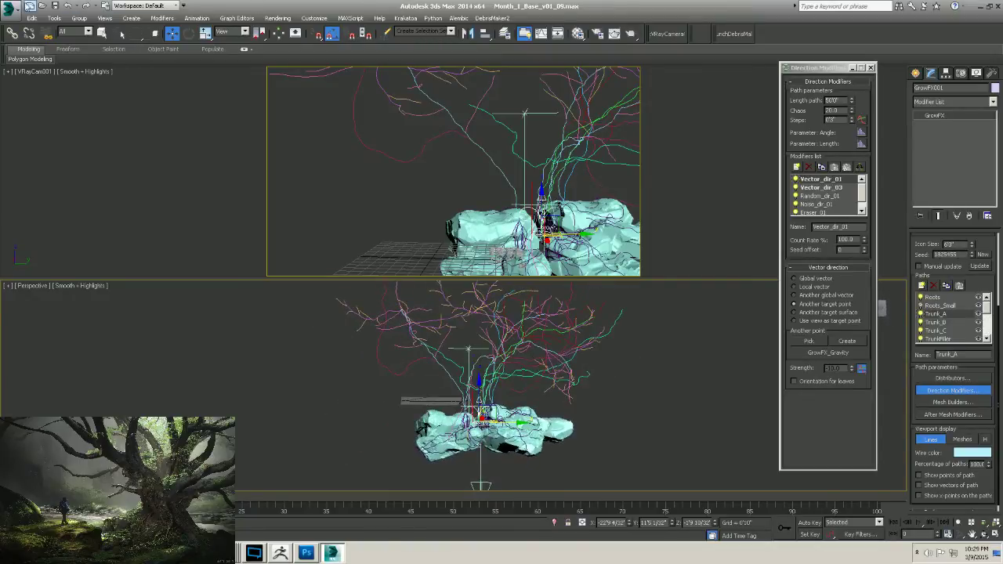
# Save the scene under its current file name and generate a new random seed for the tree.
pyautogui.click(11, 10)
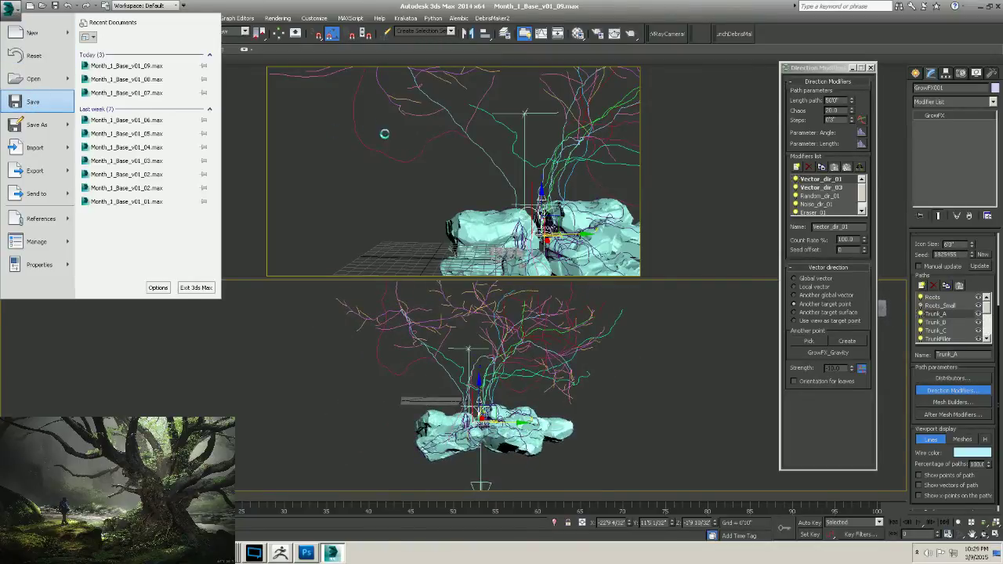
pyautogui.click(411, 147)
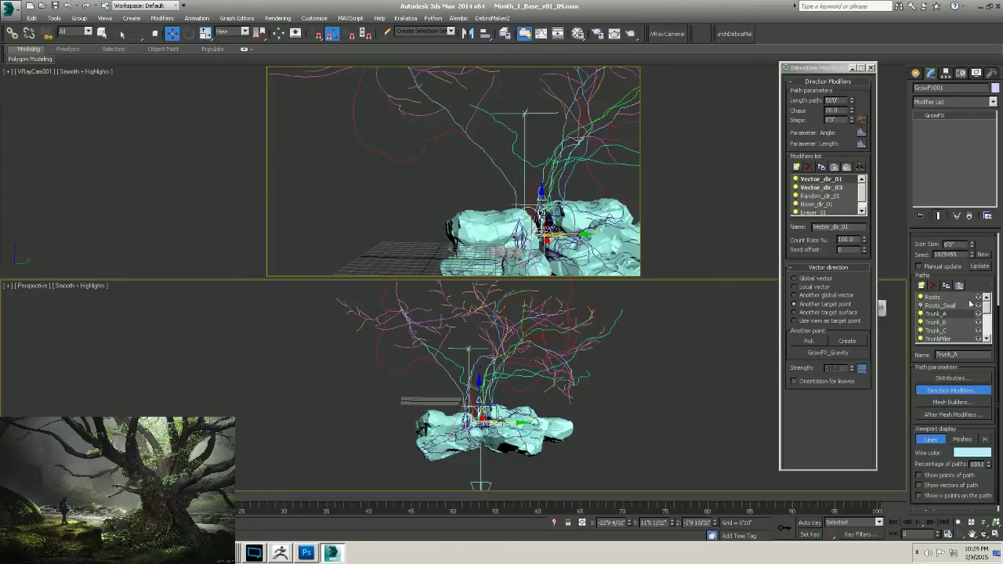
pyautogui.click(984, 255)
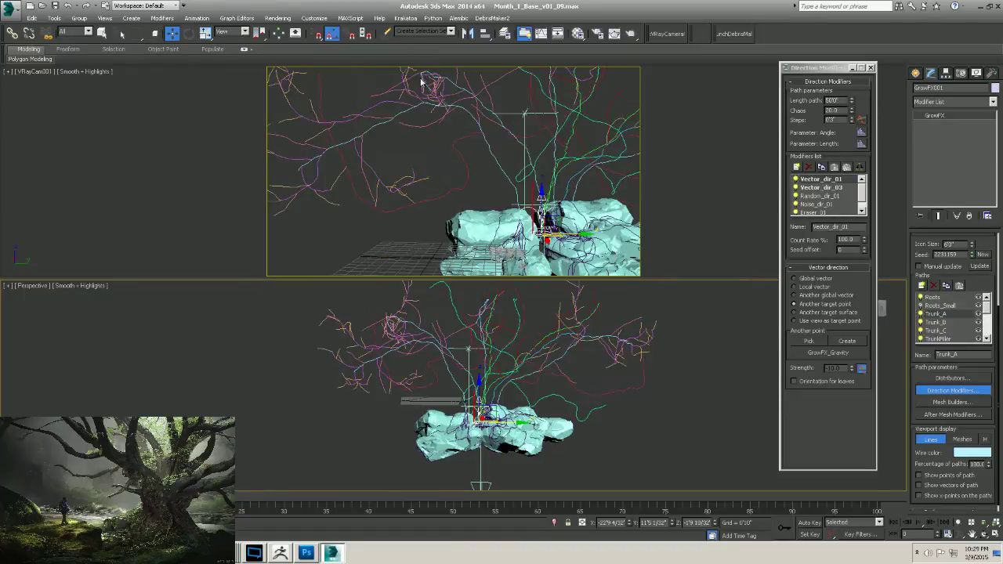
# Generate several new random seeds for the tree and compare the resulting branch layouts from different angles.
pyautogui.keyDown('alt'); pyautogui.moveTo(514, 400); pyautogui.dragTo(500, 408, button='middle'); pyautogui.keyUp('alt')
pyautogui.click(984, 256)
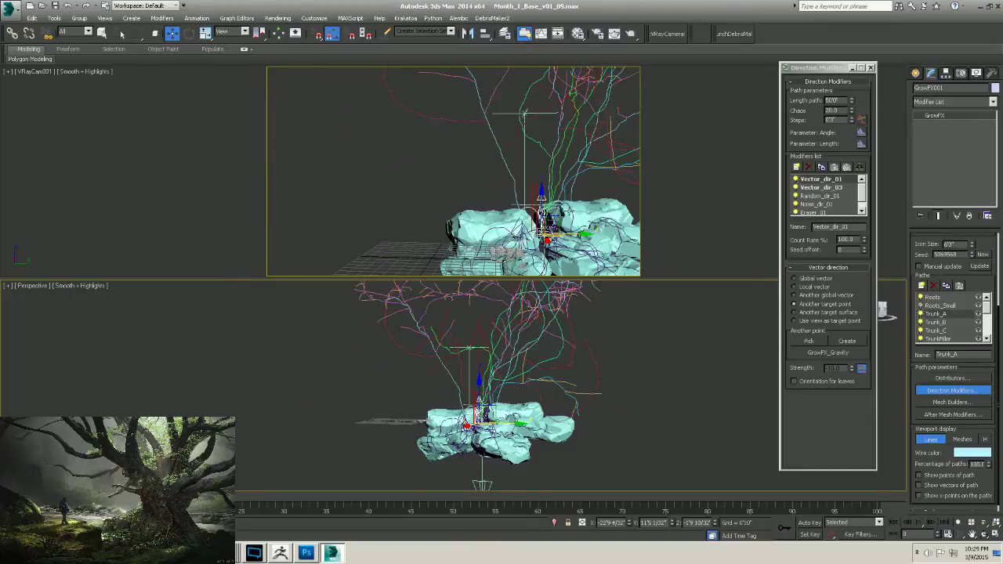
pyautogui.keyDown('alt'); pyautogui.moveTo(883, 310); pyautogui.dragTo(882, 308, button='middle'); pyautogui.keyUp('alt')
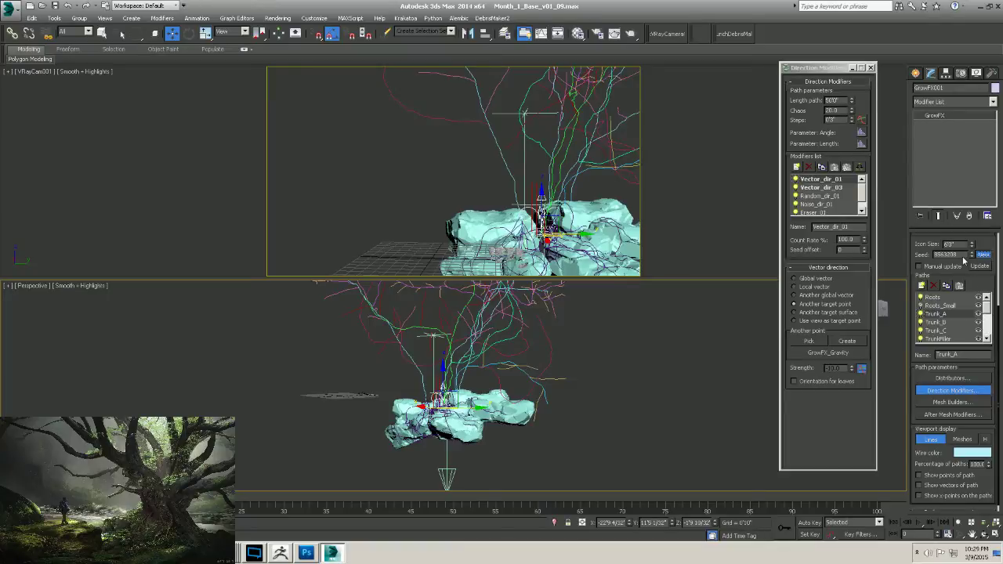
pyautogui.click(979, 256)
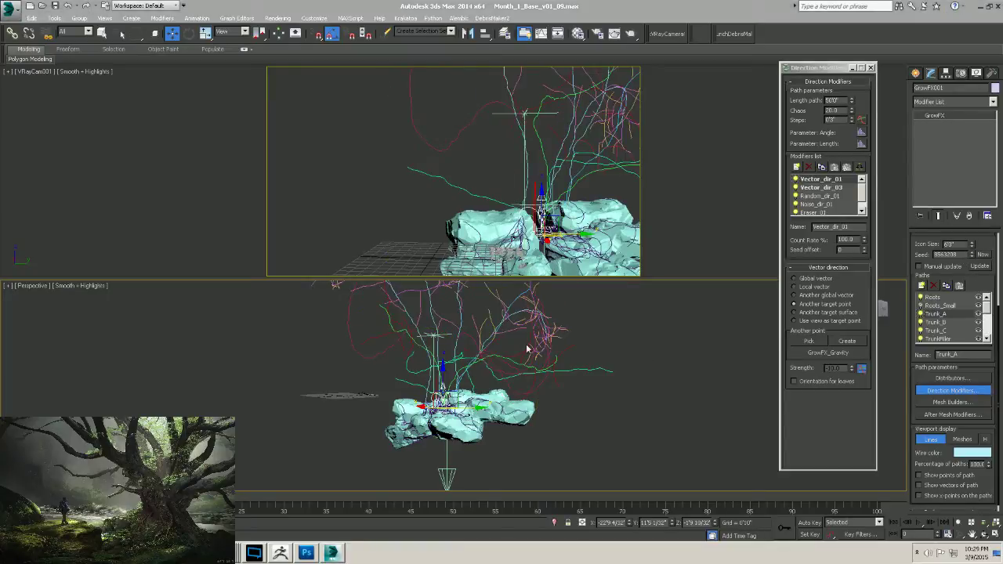
pyautogui.keyDown('alt'); pyautogui.moveTo(883, 309); pyautogui.dragTo(882, 309, button='middle'); pyautogui.keyUp('alt')
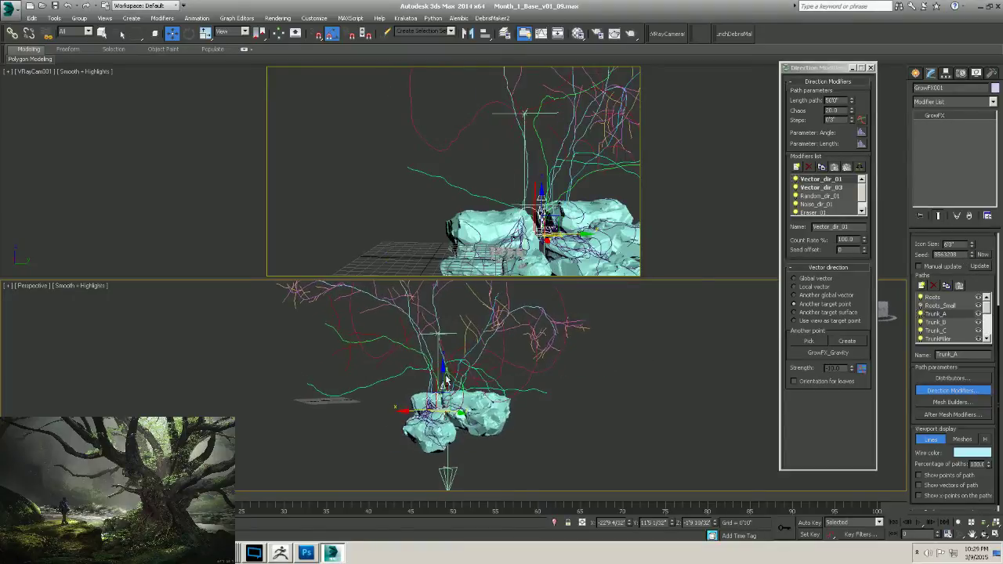
pyautogui.click(984, 255)
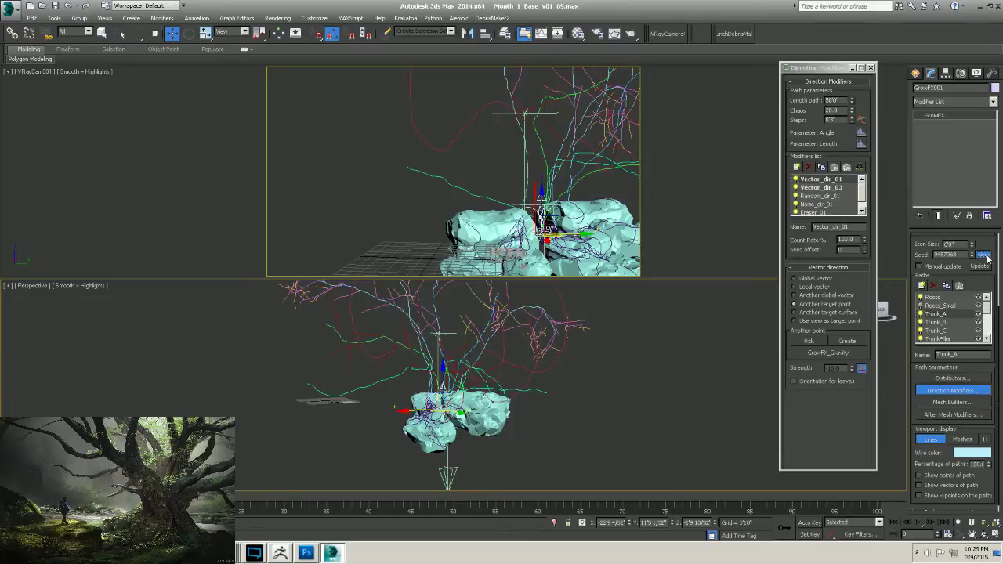
pyautogui.click(984, 256)
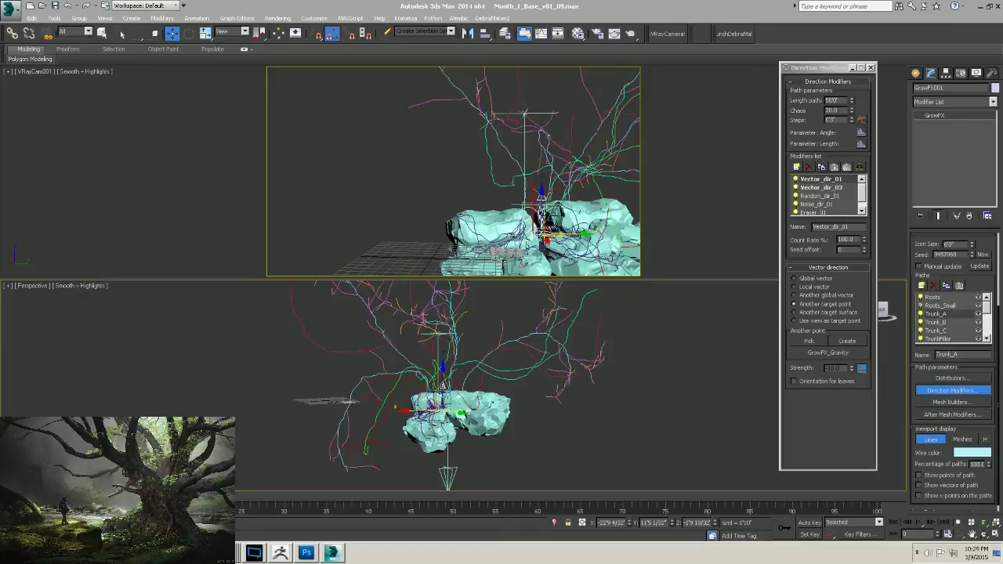
# Try further random seeds, forcing an update of the tree, and check how its branches spread around the rocks.
pyautogui.keyDown('alt'); pyautogui.moveTo(438, 459); pyautogui.dragTo(970, 340, button='middle'); pyautogui.keyUp('alt')
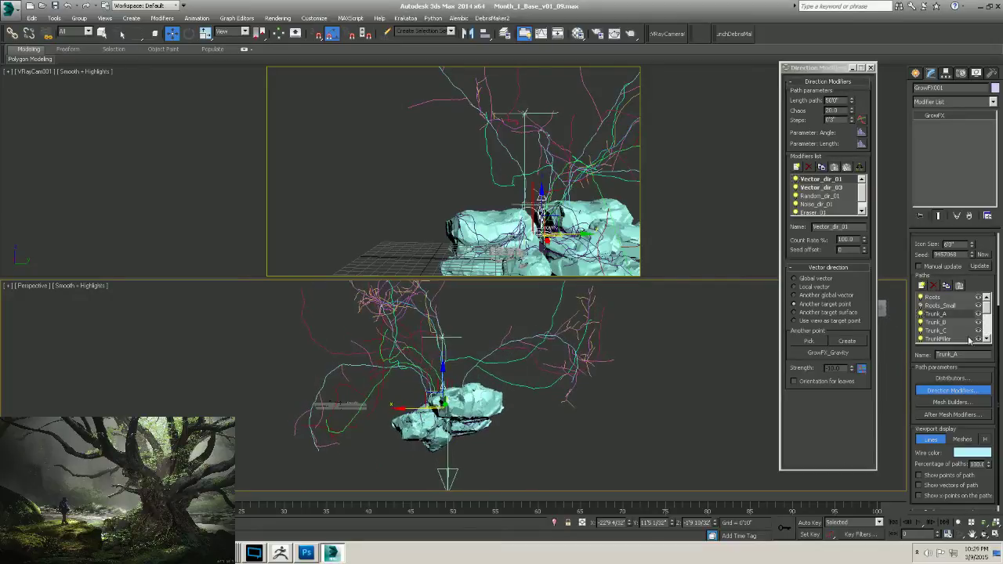
pyautogui.click(982, 254)
pyautogui.keyDown('alt'); pyautogui.moveTo(432, 394); pyautogui.dragTo(539, 418, button='middle'); pyautogui.keyUp('alt')
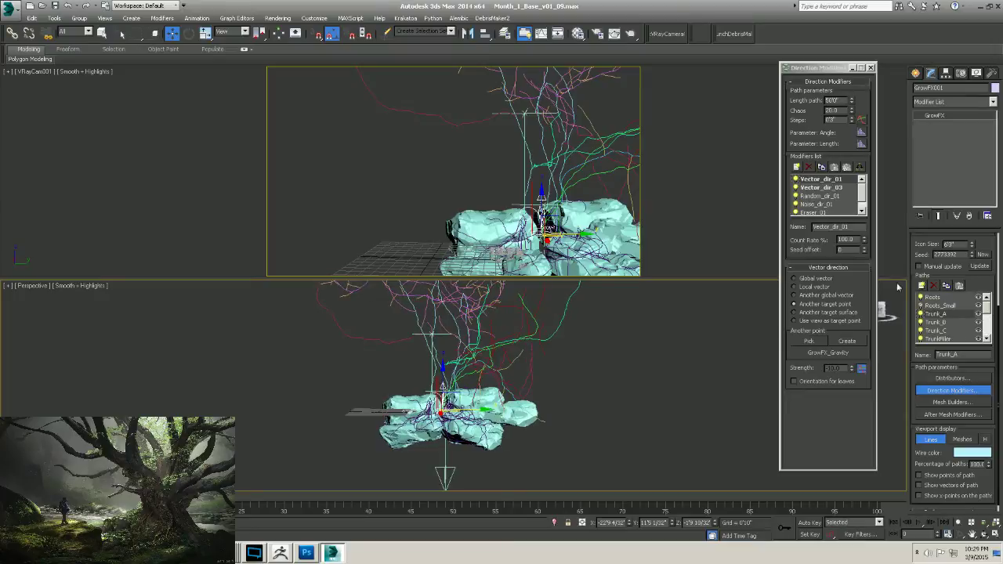
pyautogui.click(983, 255)
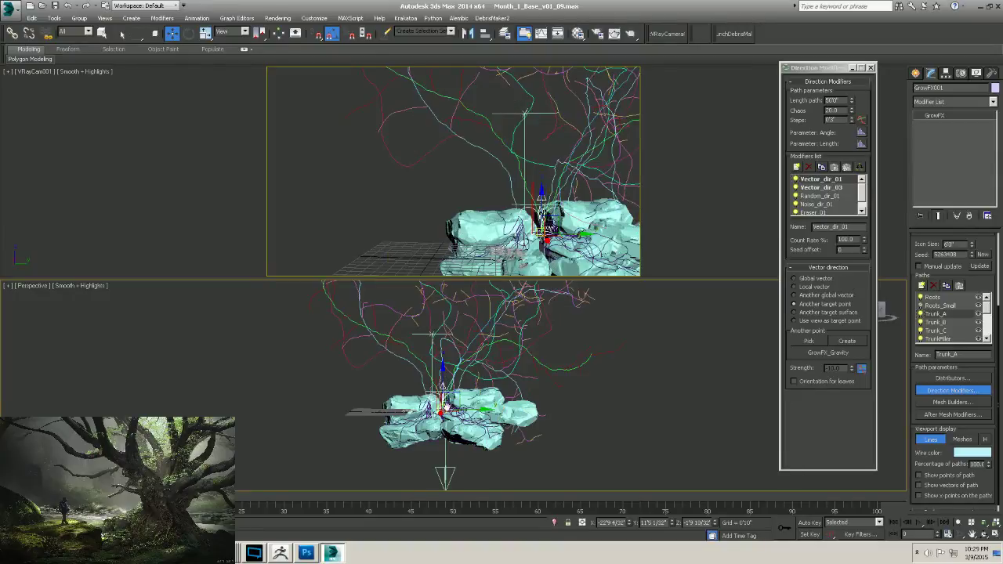
pyautogui.moveTo(461, 400); pyautogui.dragTo(376, 401, button='middle')
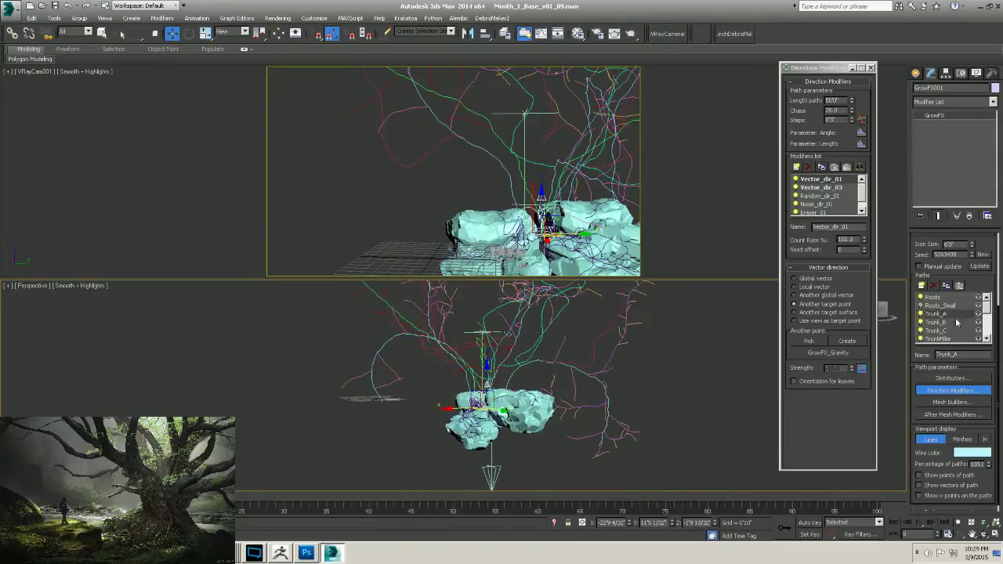
pyautogui.click(980, 265)
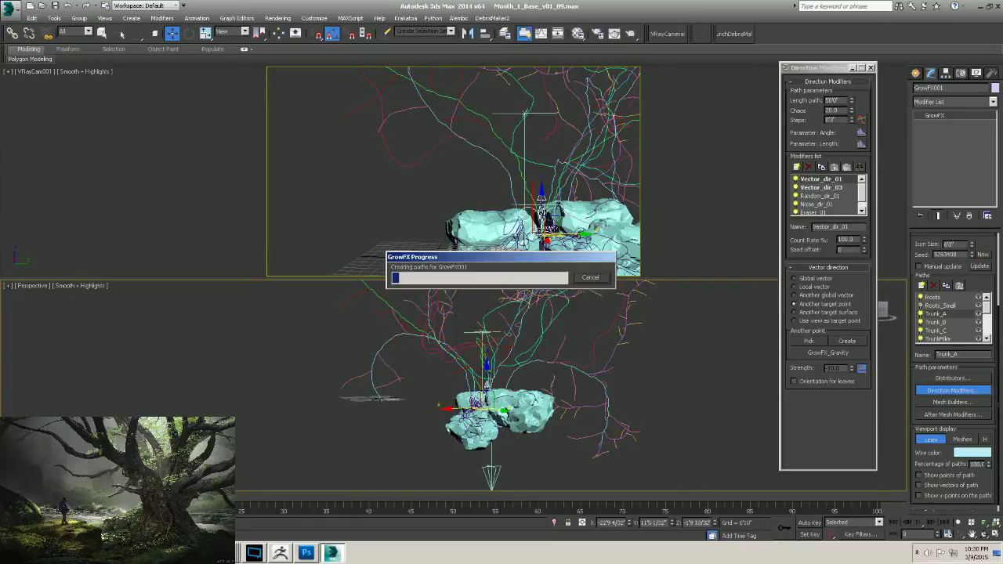
pyautogui.click(984, 256)
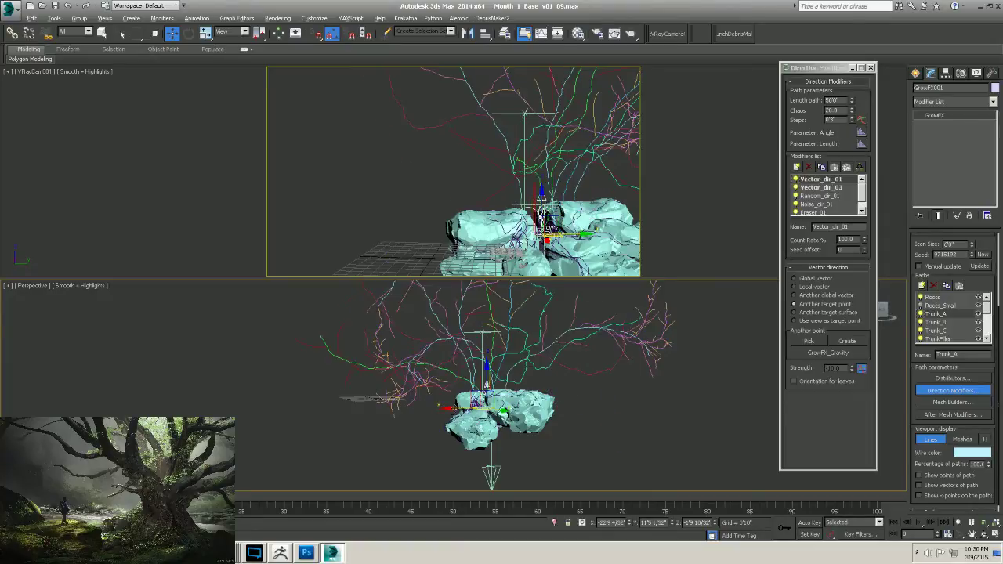
pyautogui.keyDown('alt'); pyautogui.moveTo(500, 408); pyautogui.dragTo(515, 367, button='middle'); pyautogui.keyUp('alt')
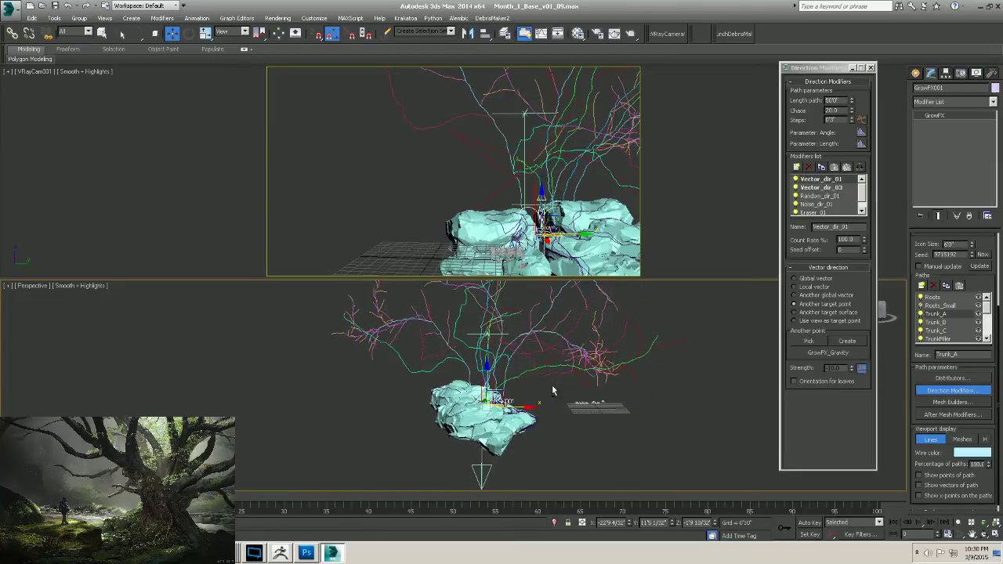
# Generate another random seed and inspect its line paths around the trunk and rocks, both close up and as a whole.
pyautogui.doubleClick(948, 255)
pyautogui.click(982, 255)
pyautogui.keyDown('alt'); pyautogui.moveTo(520, 392); pyautogui.dragTo(451, 387, button='middle'); pyautogui.keyUp('alt')
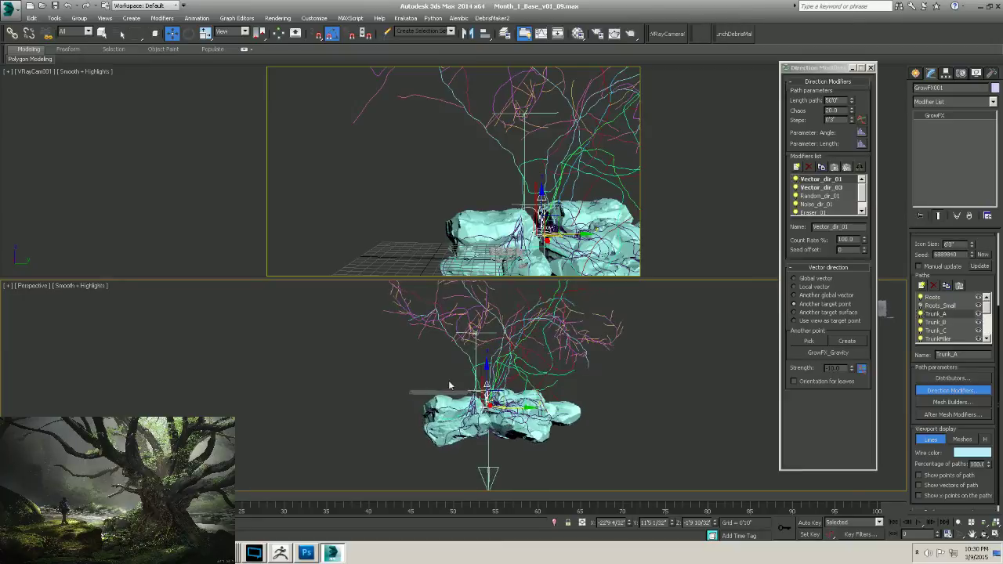
pyautogui.moveTo(546, 446); pyautogui.dragTo(542, 450, button='middle')
pyautogui.scroll(8, 542, 451)
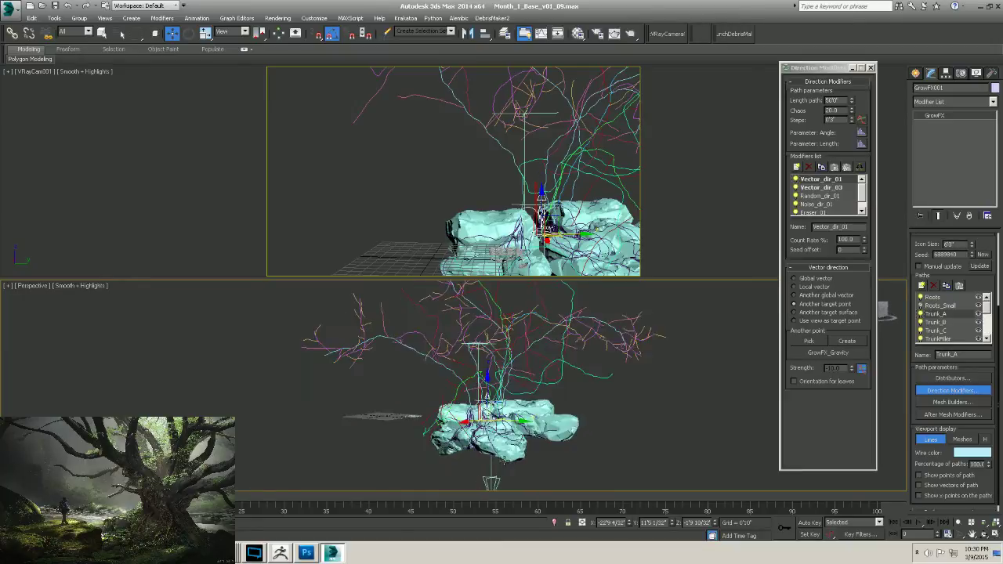
pyautogui.scroll(-6, 539, 445)
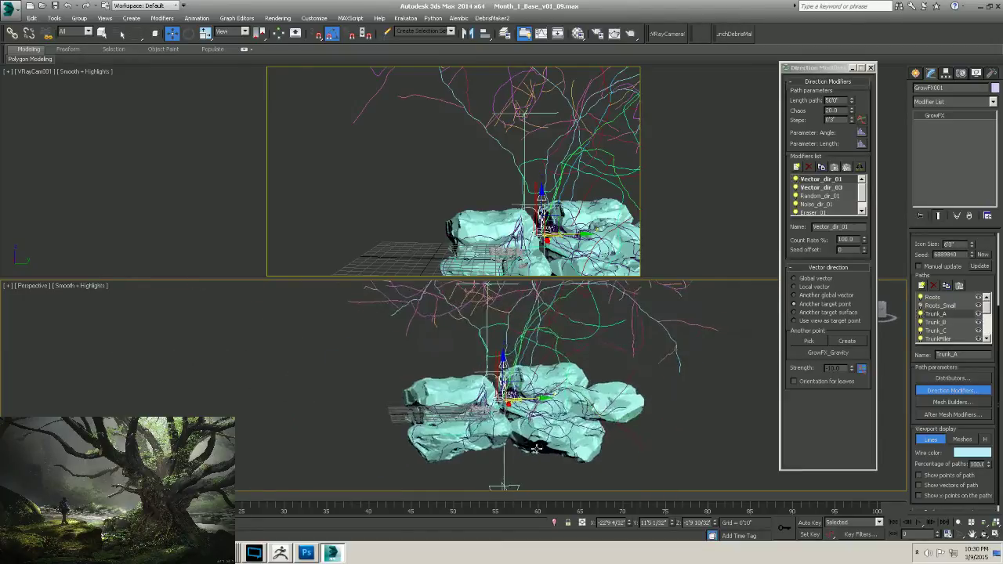
pyautogui.keyDown('alt'); pyautogui.moveTo(539, 445); pyautogui.dragTo(542, 433, button='middle'); pyautogui.keyUp('alt')
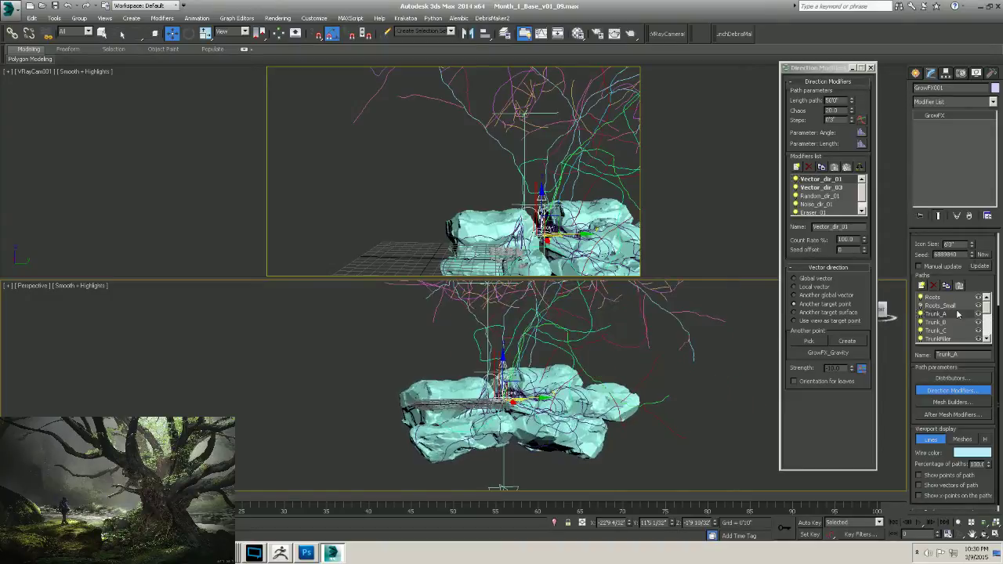
# Display the tree as meshes and examine the trunk, roots and limbs from several sides.
pyautogui.click(964, 440)
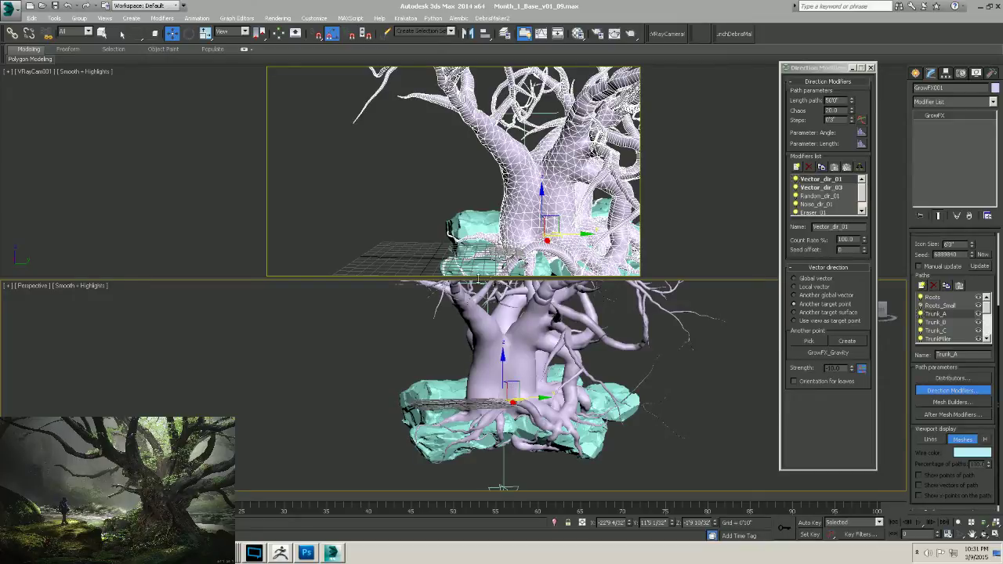
pyautogui.moveTo(567, 412); pyautogui.dragTo(620, 424, button='middle')
pyautogui.keyDown('alt'); pyautogui.moveTo(555, 427); pyautogui.dragTo(506, 423, button='middle'); pyautogui.keyUp('alt')
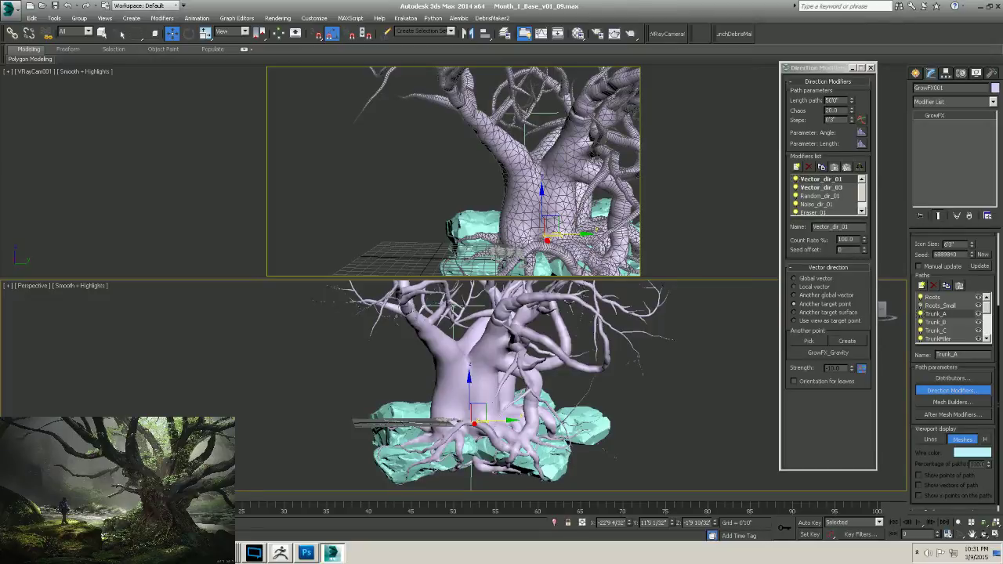
pyautogui.keyDown('alt'); pyautogui.moveTo(645, 382); pyautogui.dragTo(670, 368, button='middle'); pyautogui.keyUp('alt')
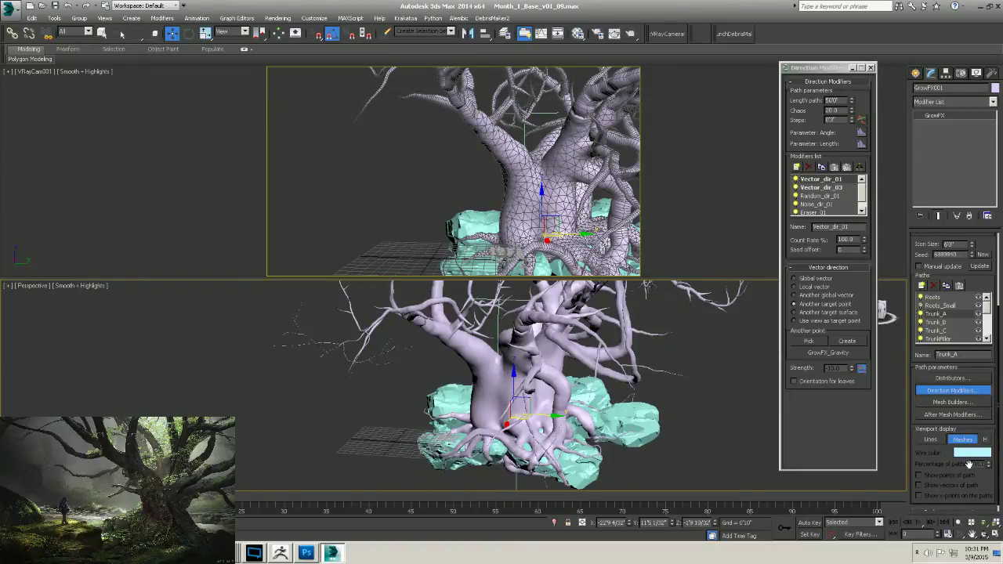
# Return the tree to line display and generate two more random seeds, checking the branch directions of each.
pyautogui.click(931, 439)
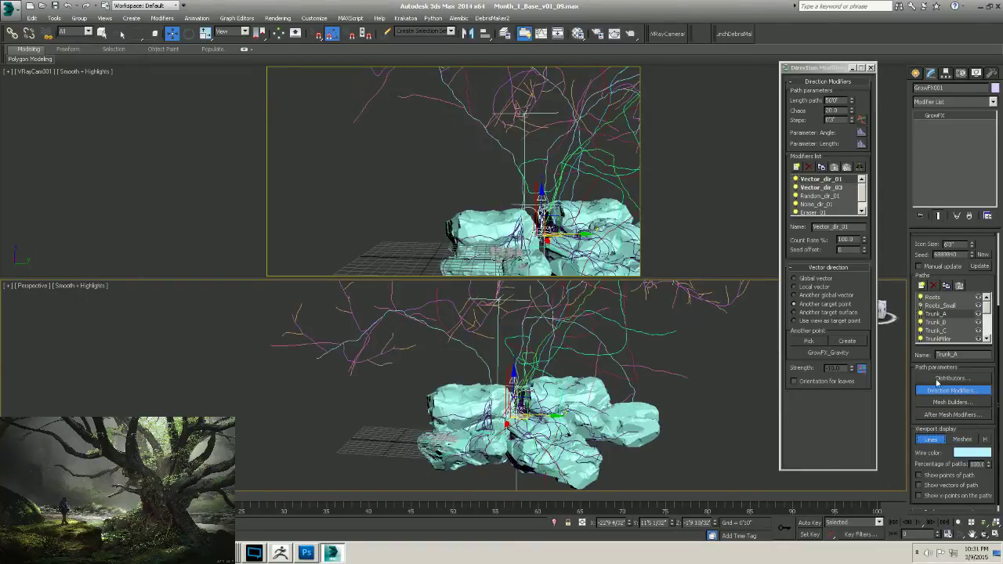
pyautogui.click(983, 255)
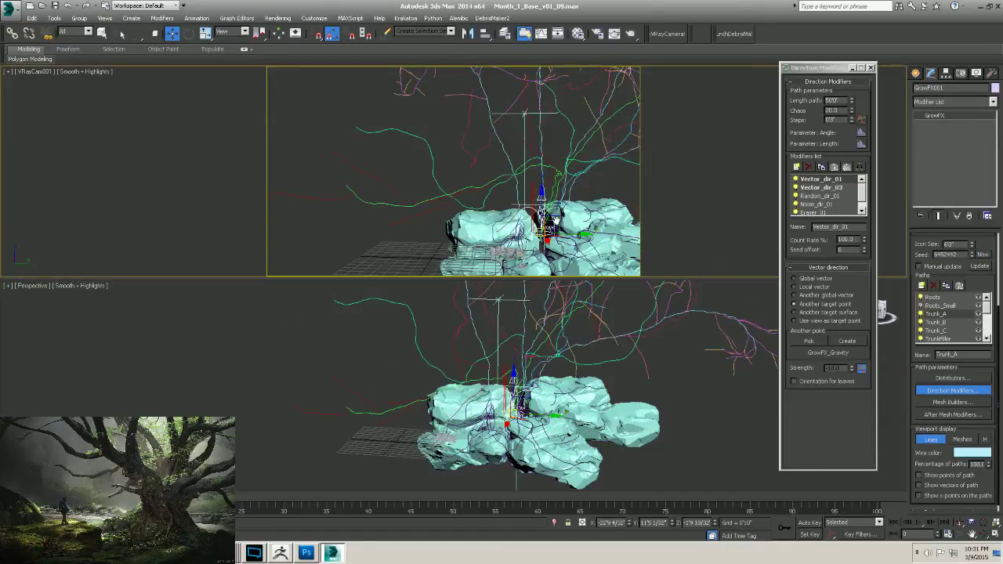
pyautogui.keyDown('alt'); pyautogui.moveTo(572, 352); pyautogui.dragTo(613, 362, button='middle'); pyautogui.keyUp('alt')
pyautogui.click(984, 255)
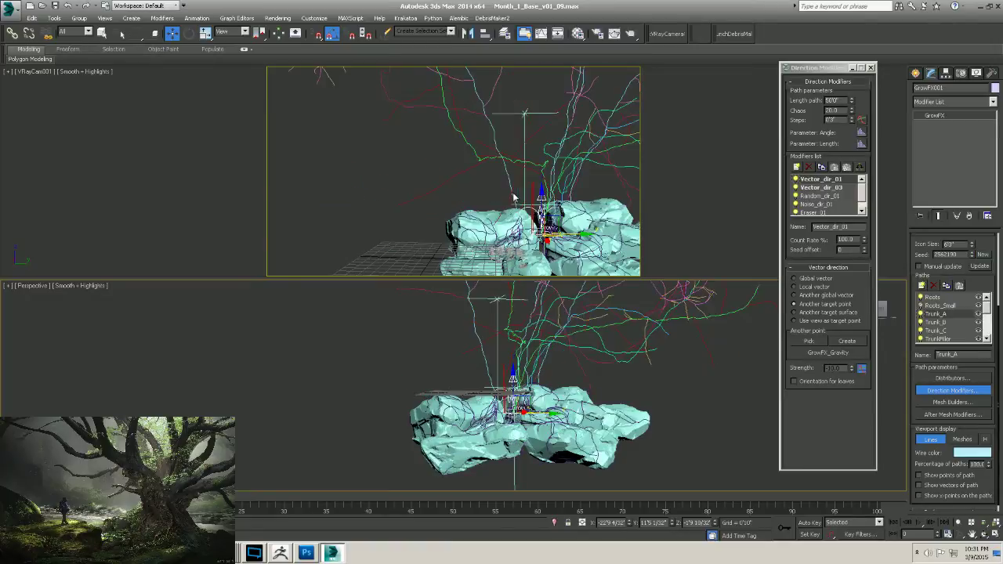
pyautogui.keyDown('alt'); pyautogui.moveTo(548, 369); pyautogui.dragTo(635, 392, button='middle'); pyautogui.keyUp('alt')
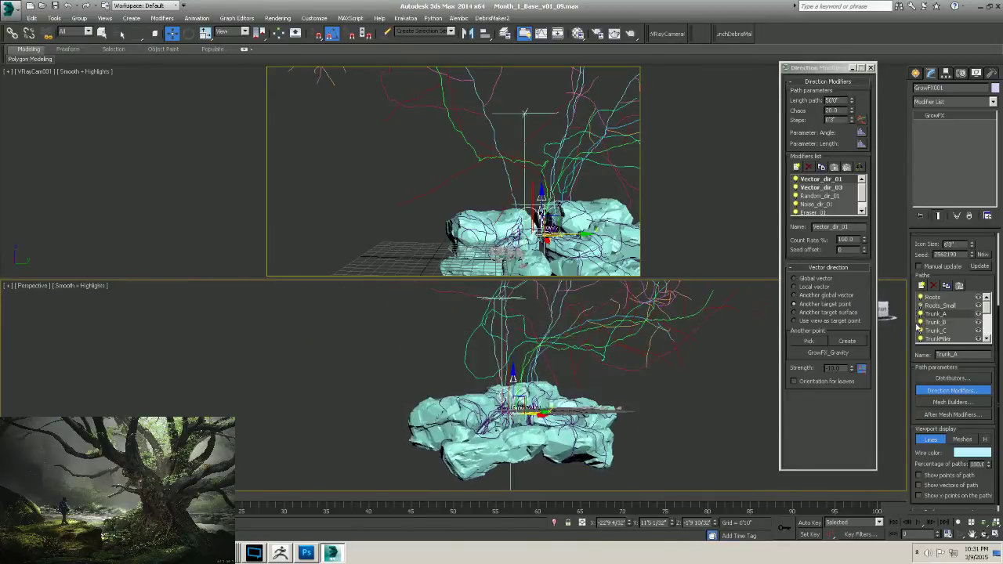
# Show the newly seeded tree as meshes and inspect its trunks and branches from all around.
pyautogui.click(962, 441)
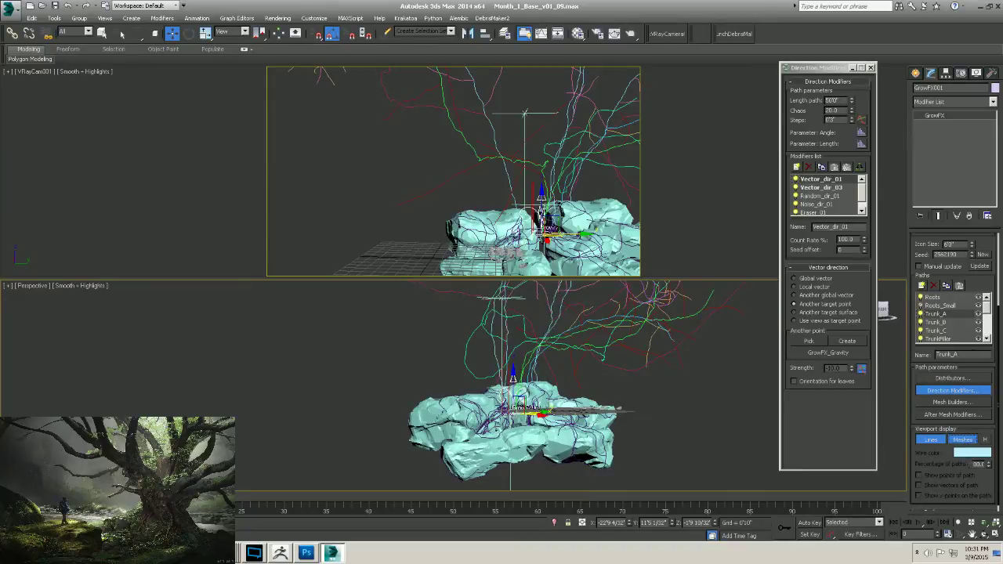
pyautogui.click(930, 439)
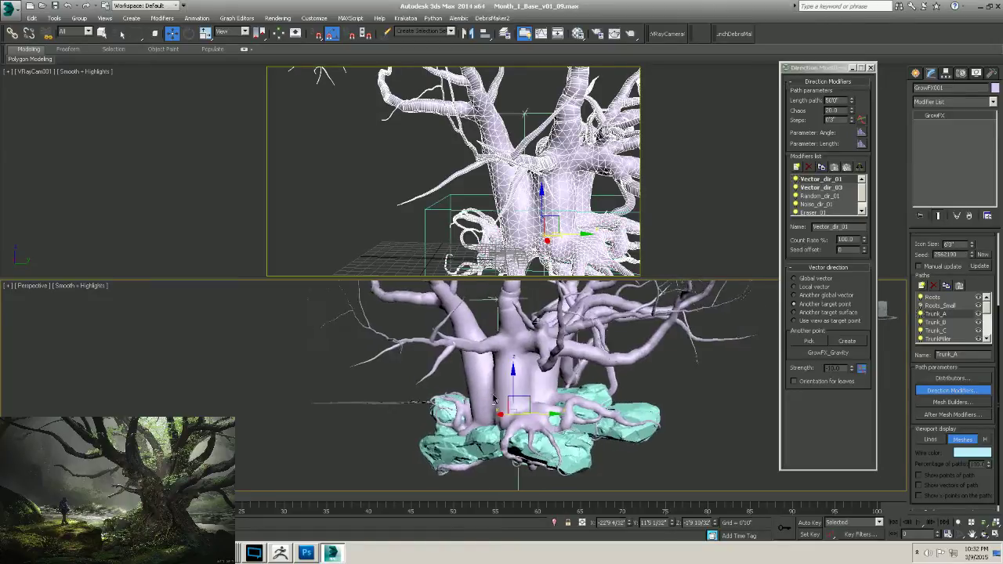
pyautogui.keyDown('alt'); pyautogui.moveTo(486, 404); pyautogui.dragTo(520, 384, button='middle'); pyautogui.keyUp('alt')
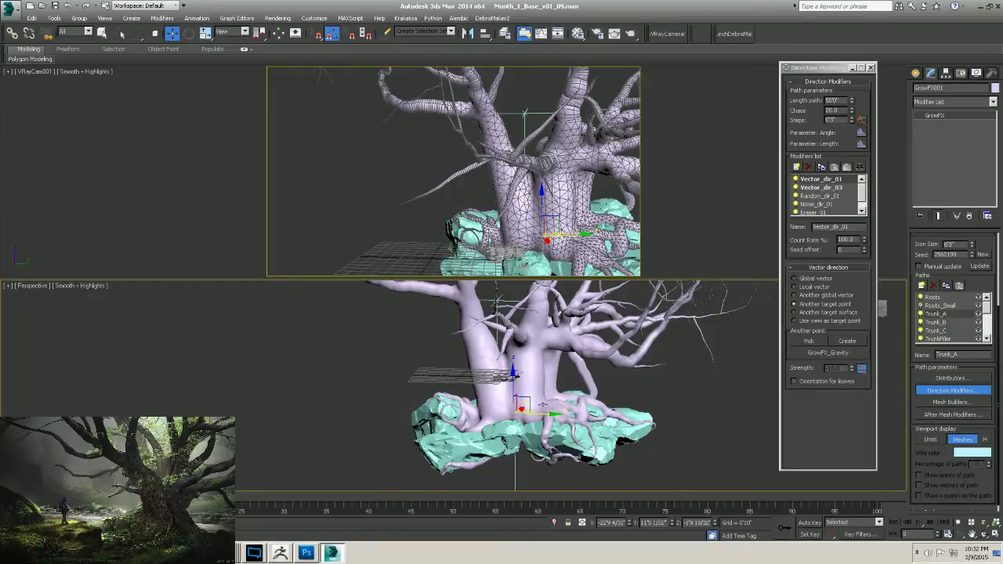
pyautogui.keyDown('alt'); pyautogui.moveTo(551, 399); pyautogui.dragTo(482, 394, button='middle'); pyautogui.keyUp('alt')
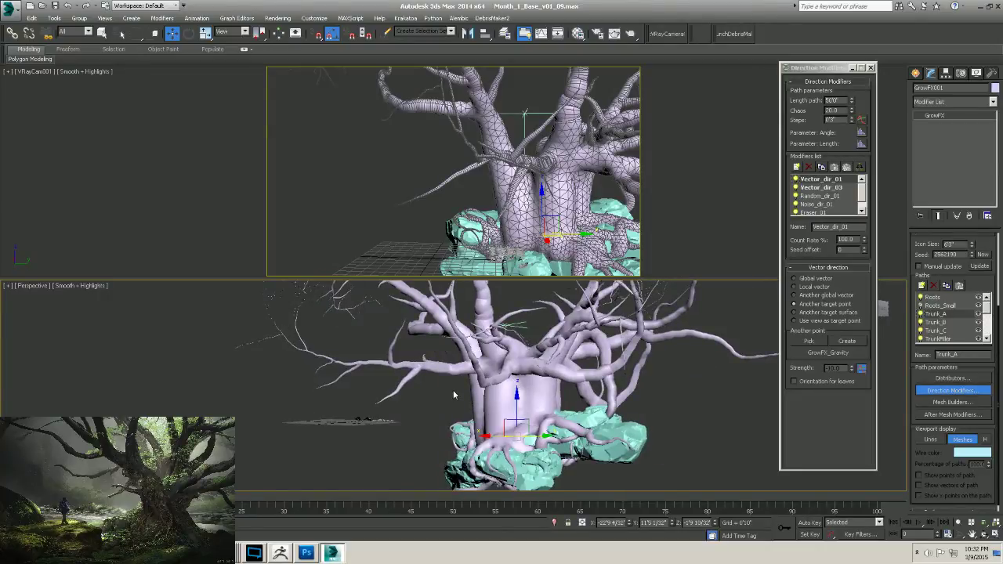
pyautogui.keyDown('alt'); pyautogui.moveTo(428, 363); pyautogui.dragTo(503, 371, button='middle'); pyautogui.keyUp('alt')
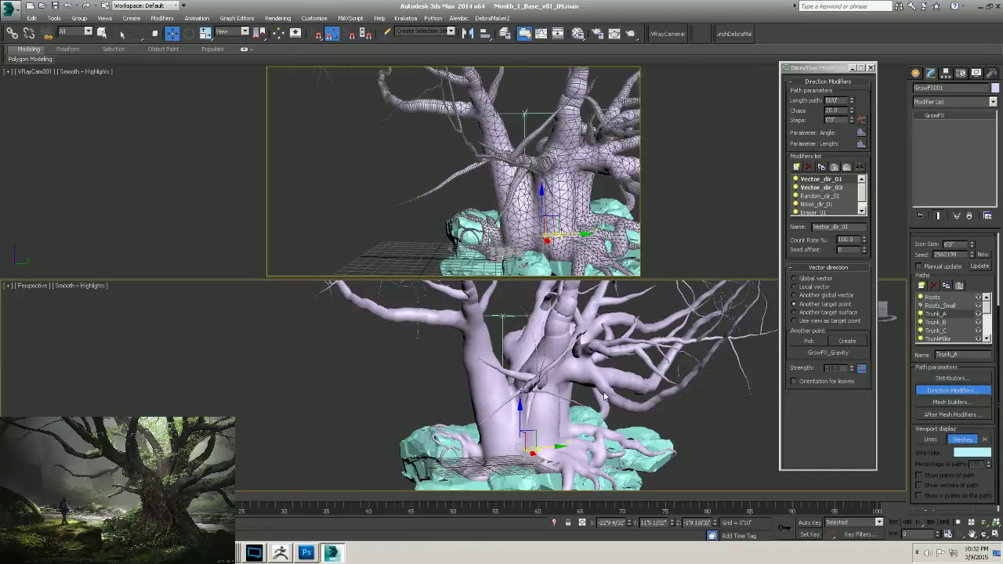
pyautogui.keyDown('alt'); pyautogui.moveTo(603, 397); pyautogui.dragTo(581, 384, button='middle'); pyautogui.keyUp('alt')
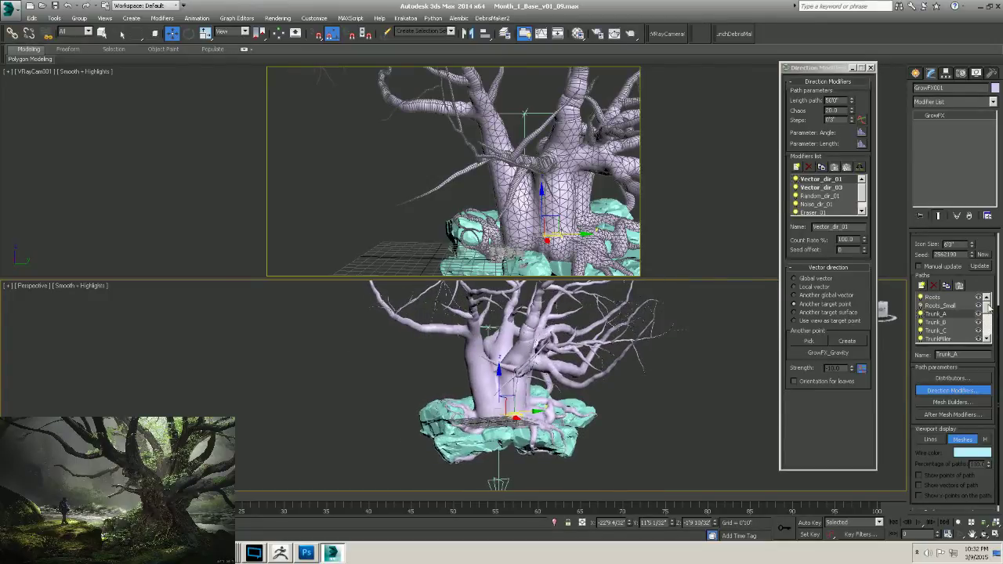
# Switch to line display, turn on manual update, disable all Branches_01, Branches_02 and Branches_03_Small paths, and update the tree.
pyautogui.moveTo(985, 312); pyautogui.dragTo(987, 339)
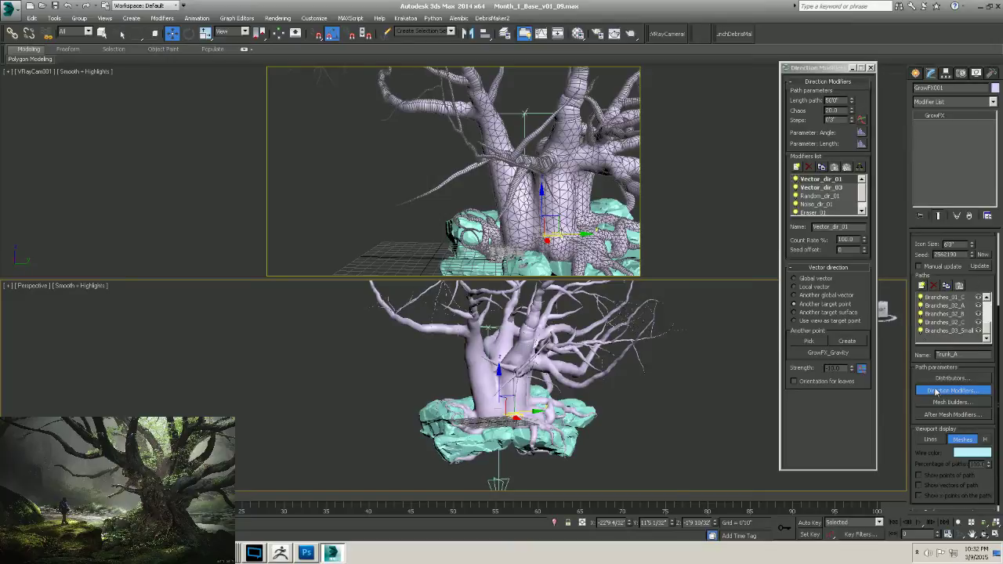
pyautogui.click(930, 439)
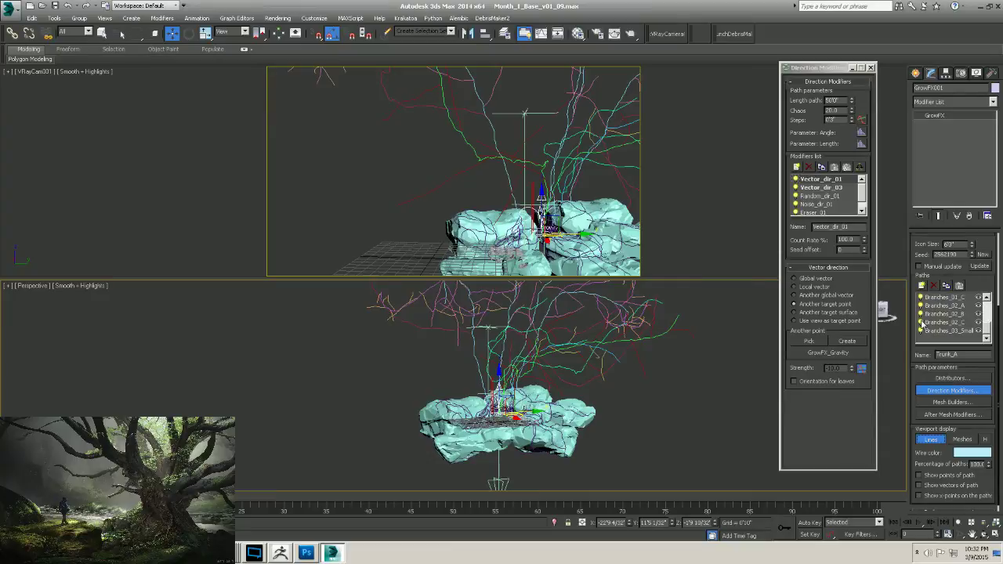
pyautogui.click(920, 267)
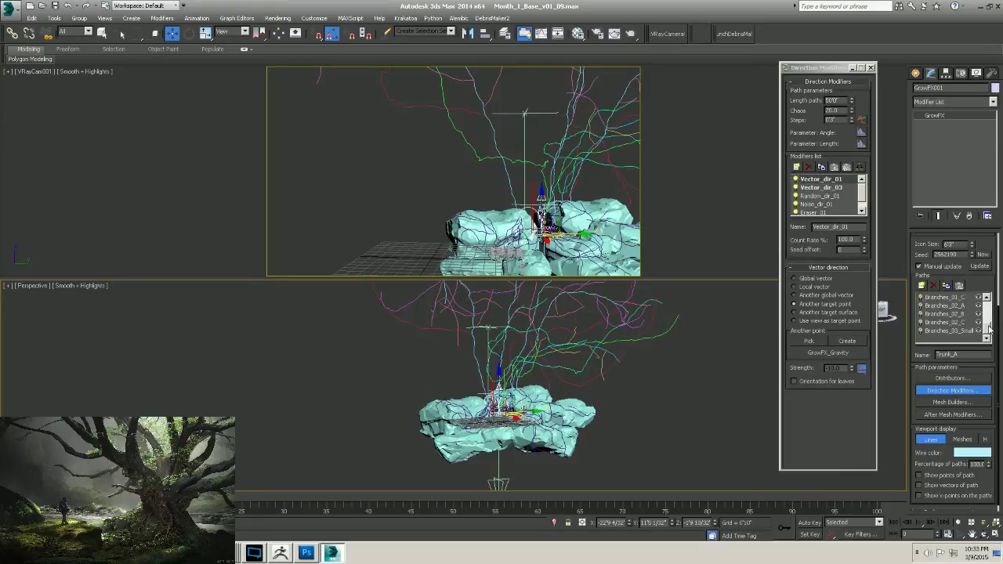
pyautogui.scroll(2, 989, 327)
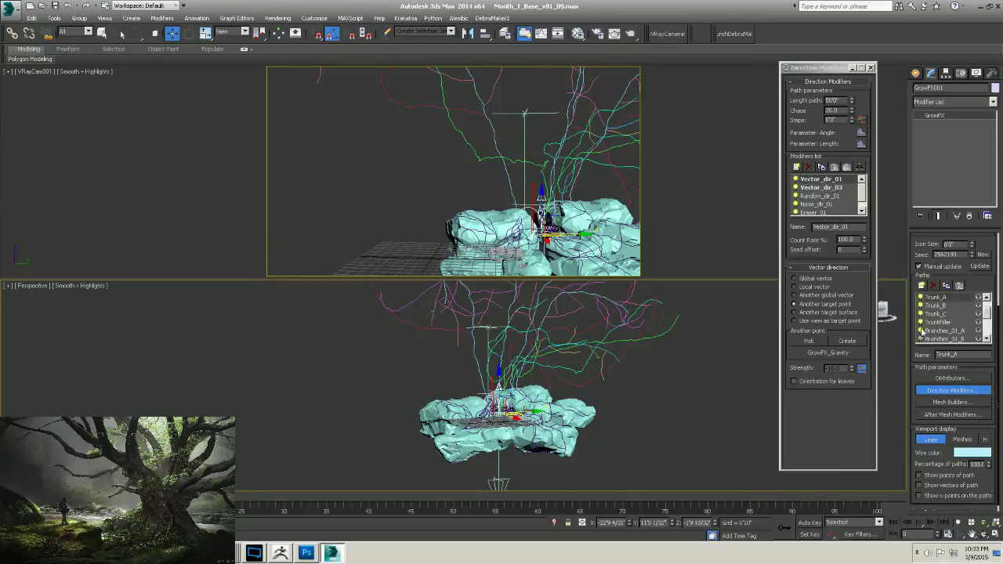
pyautogui.click(979, 266)
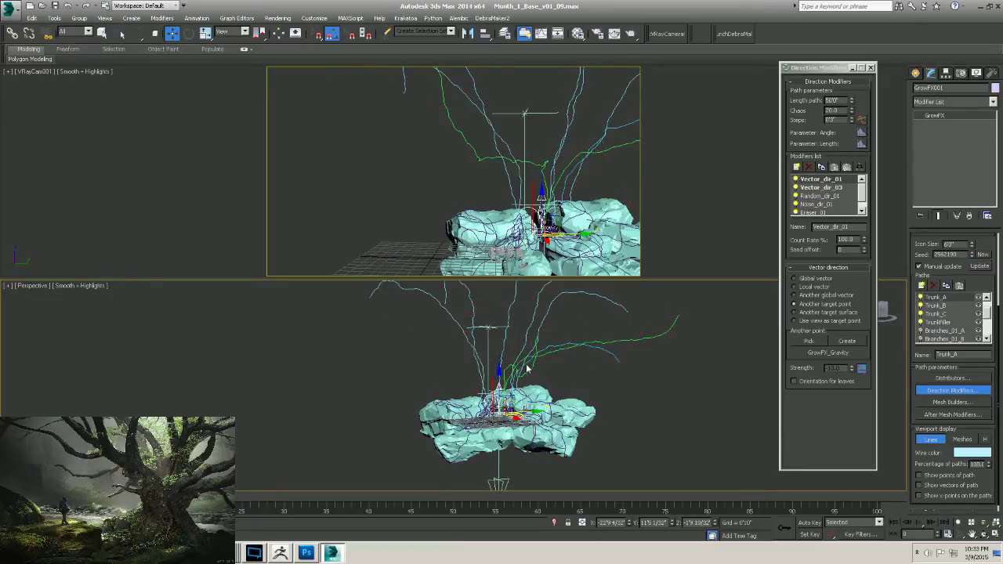
# Generate a new random seed, update the trunk lines and check their directions.
pyautogui.moveTo(541, 366); pyautogui.dragTo(443, 394, button='middle')
pyautogui.click(985, 256)
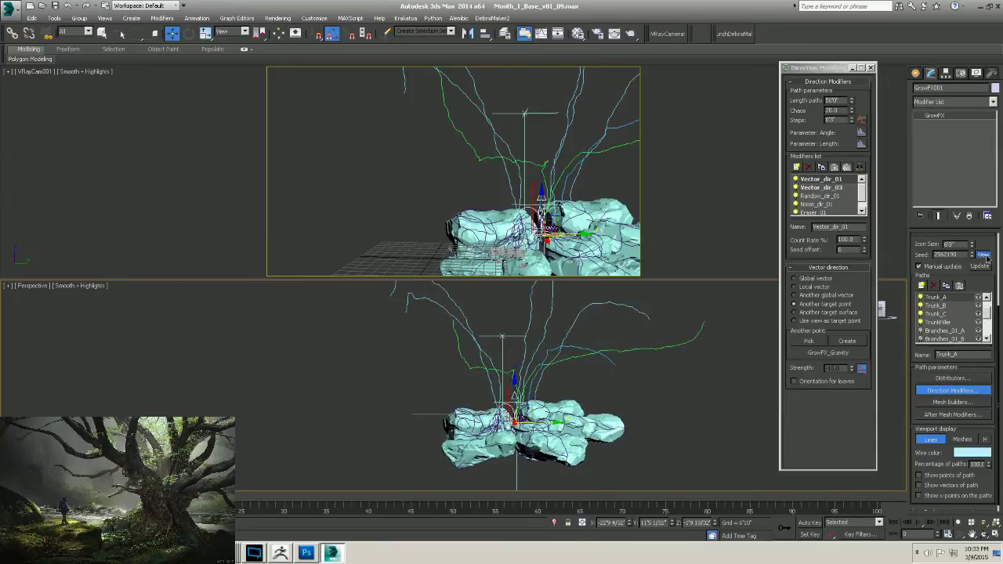
pyautogui.click(986, 267)
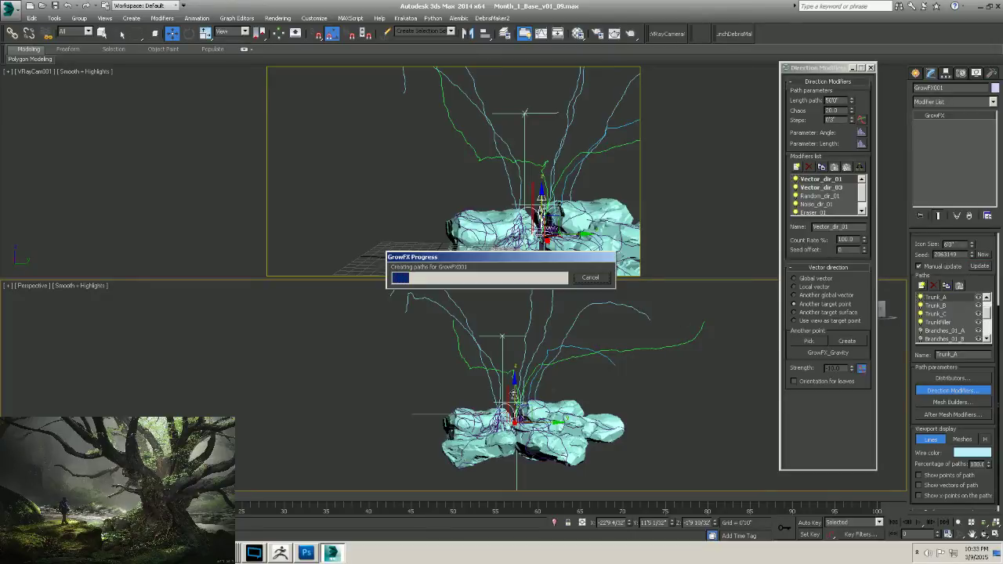
pyautogui.keyDown('alt'); pyautogui.moveTo(537, 398); pyautogui.dragTo(571, 399, button='middle'); pyautogui.keyUp('alt')
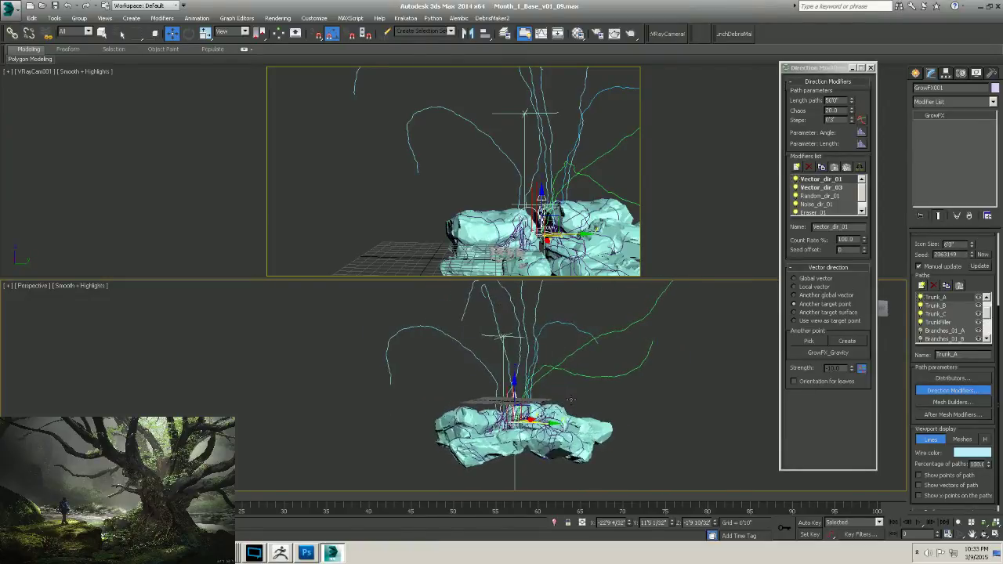
# Enable the Branches_01_A path, update the tree and check the added branch lines.
pyautogui.click(933, 316)
pyautogui.click(941, 323)
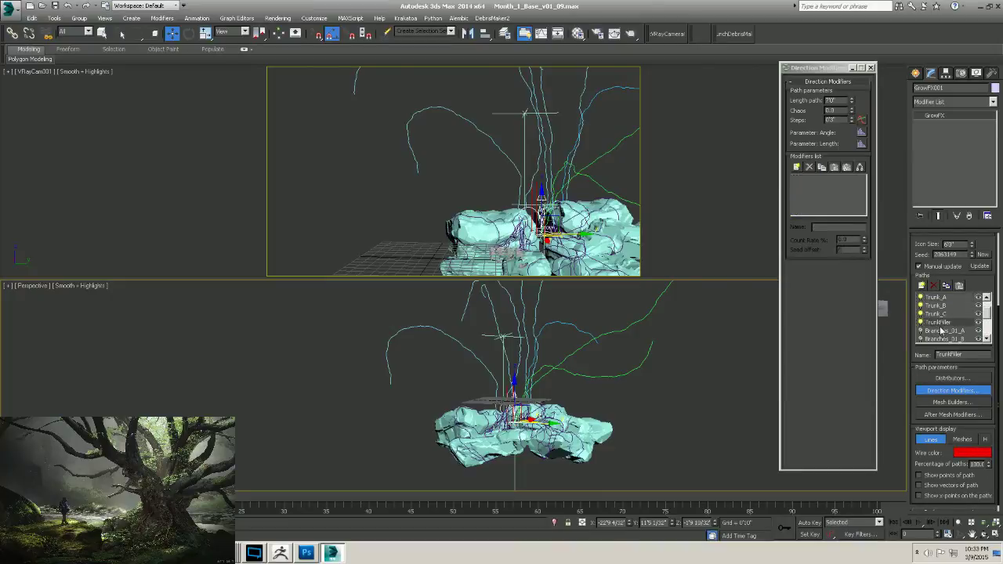
pyautogui.click(937, 332)
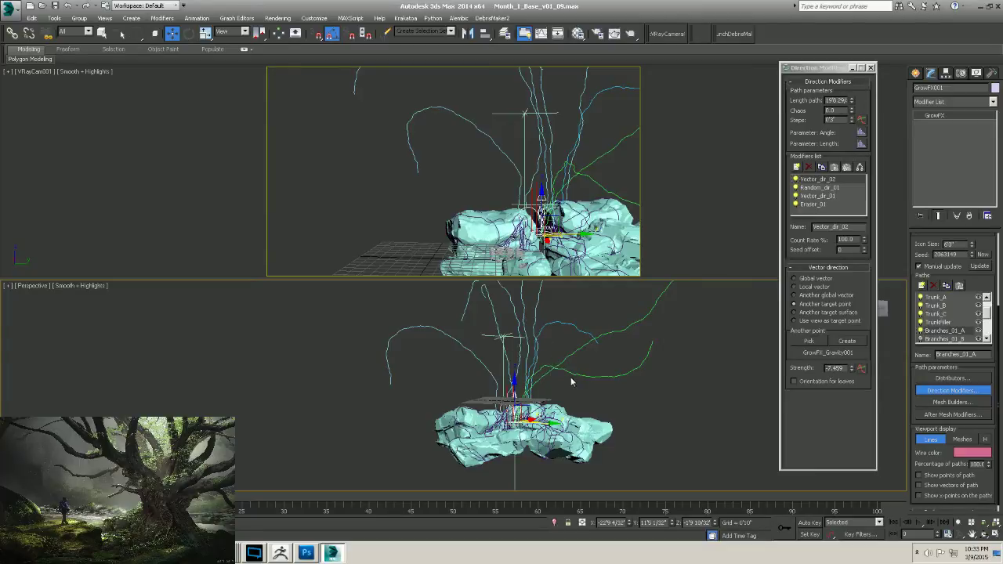
pyautogui.moveTo(574, 387); pyautogui.dragTo(567, 408, button='middle')
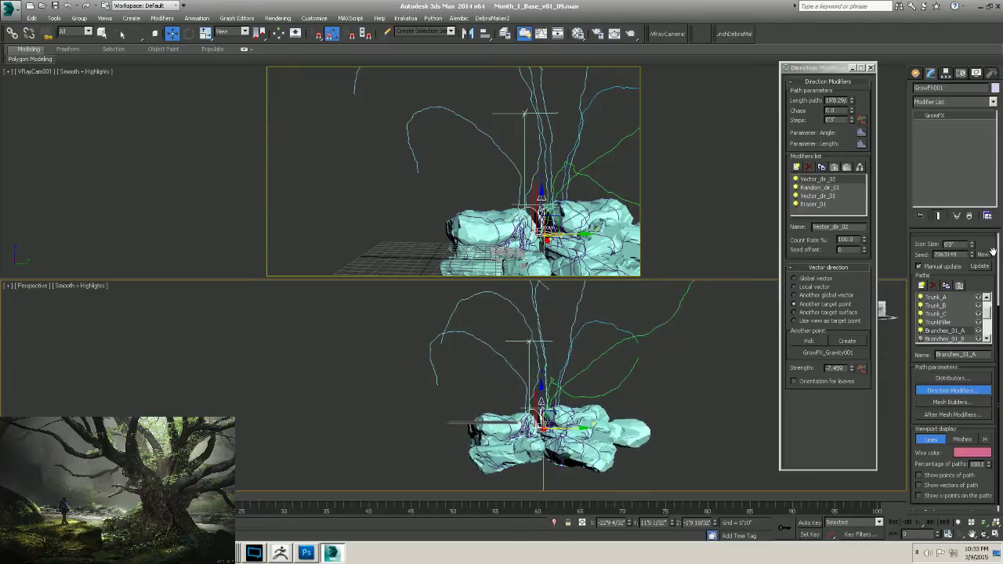
pyautogui.click(984, 267)
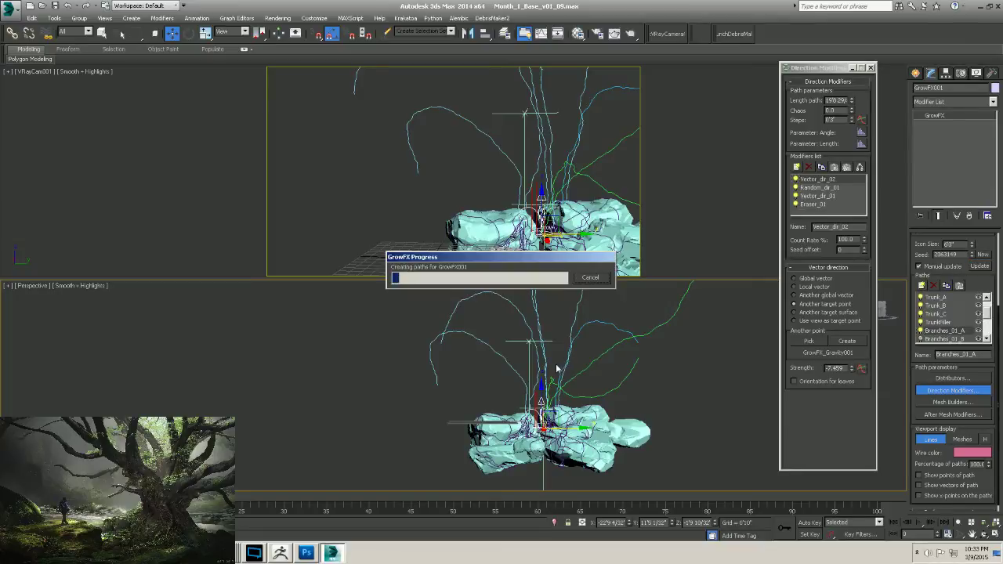
pyautogui.keyDown('alt'); pyautogui.moveTo(583, 432); pyautogui.dragTo(609, 437, button='middle'); pyautogui.keyUp('alt')
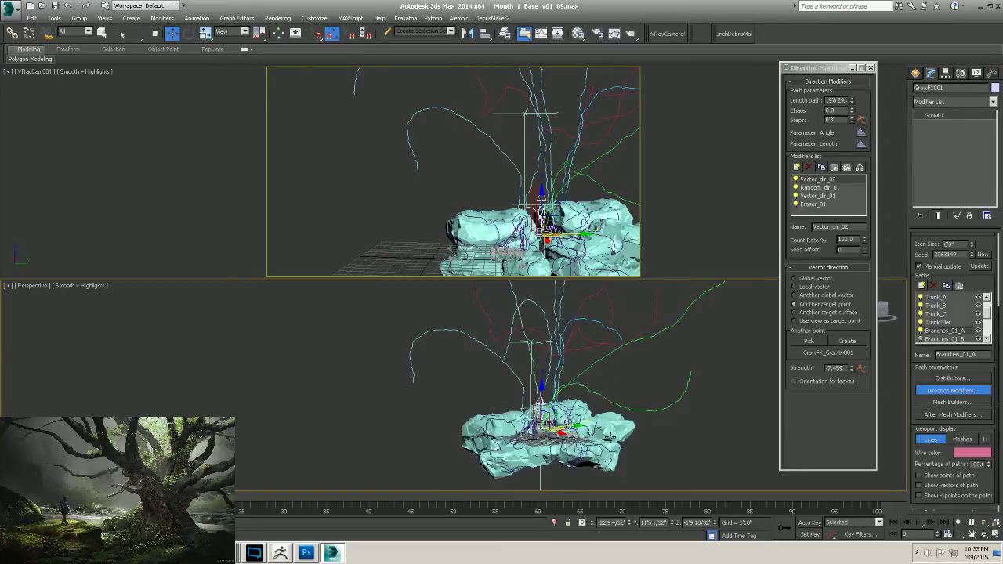
# Enable the Branches_01_B and Branches_01_C paths, update the tree and check it from another side.
pyautogui.click(938, 339)
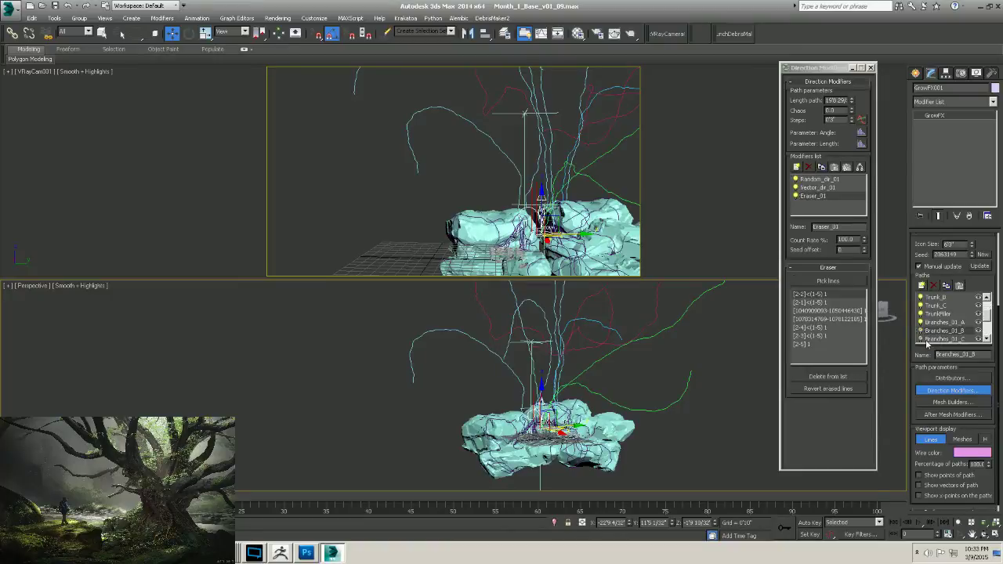
pyautogui.scroll(-2, 989, 317)
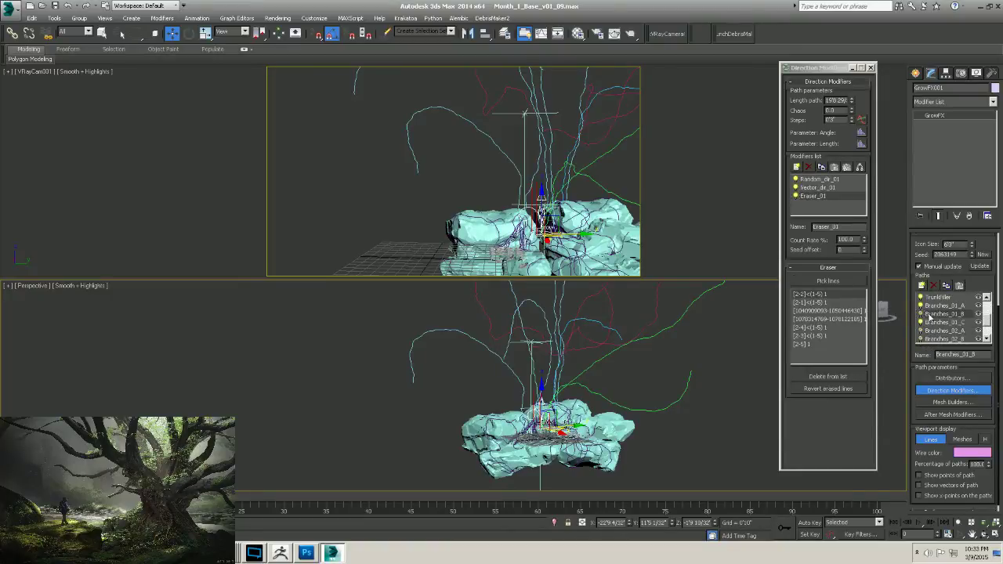
pyautogui.click(981, 266)
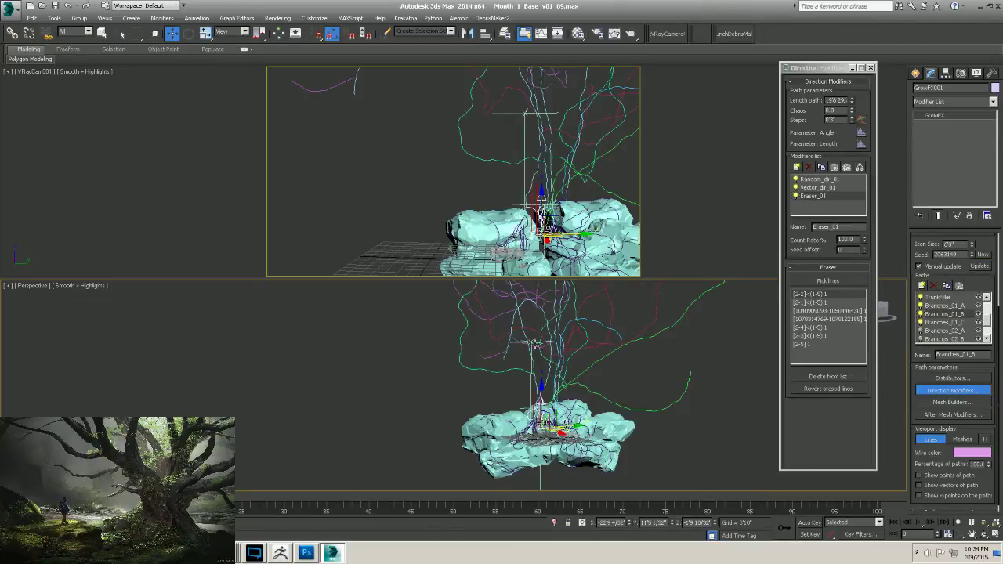
pyautogui.keyDown('alt'); pyautogui.moveTo(524, 356); pyautogui.dragTo(595, 350, button='middle'); pyautogui.keyUp('alt')
# Enable the Branches_02_A path, update the tree and view the new branch lines.
pyautogui.click(928, 332)
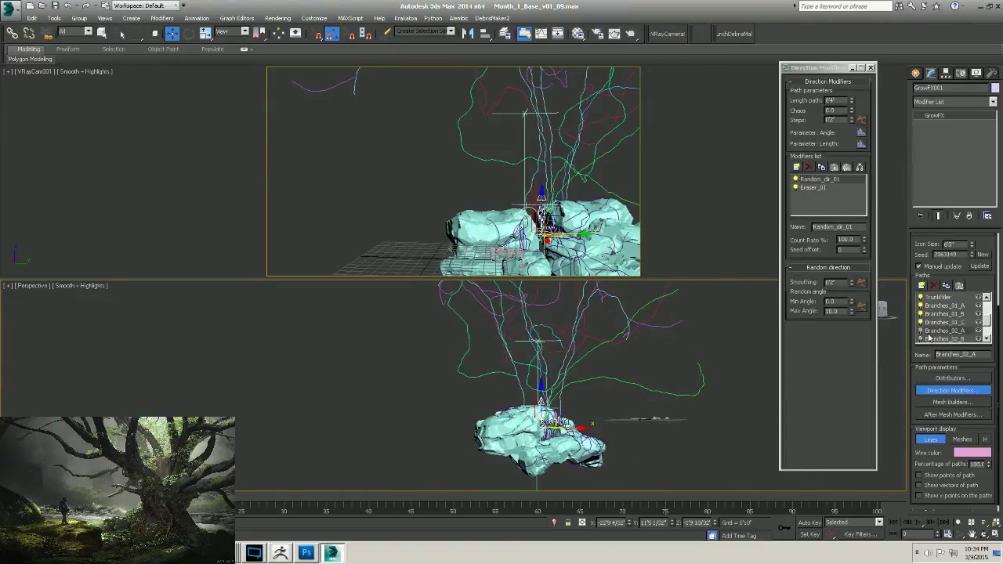
pyautogui.click(979, 266)
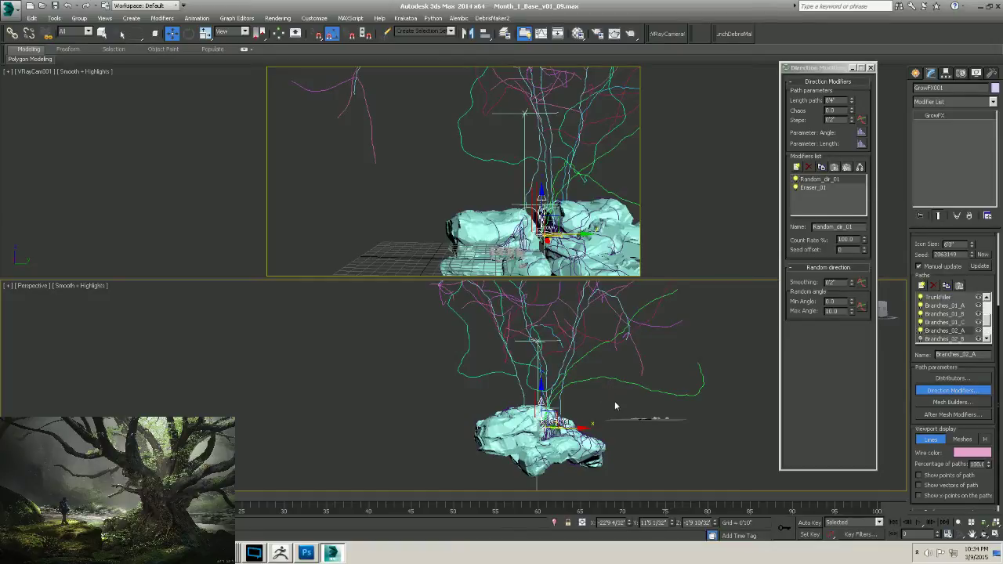
pyautogui.keyDown('alt'); pyautogui.moveTo(615, 406); pyautogui.dragTo(888, 307, button='middle'); pyautogui.keyUp('alt')
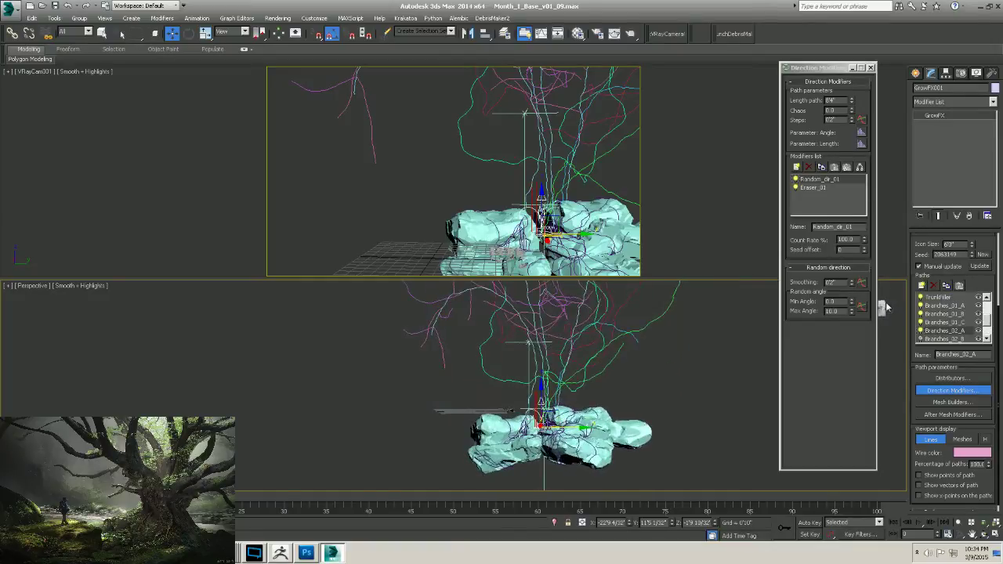
# Enable the Branches_02_B and Branches_02_C paths, update the tree and inspect the branching from several sides.
pyautogui.scroll(-1, 986, 325)
pyautogui.click(936, 322)
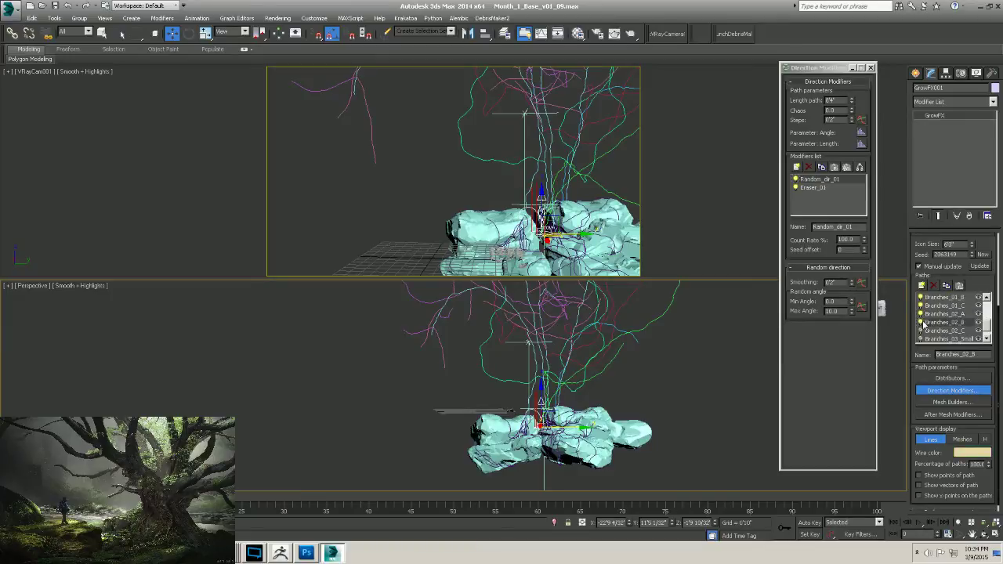
pyautogui.click(979, 267)
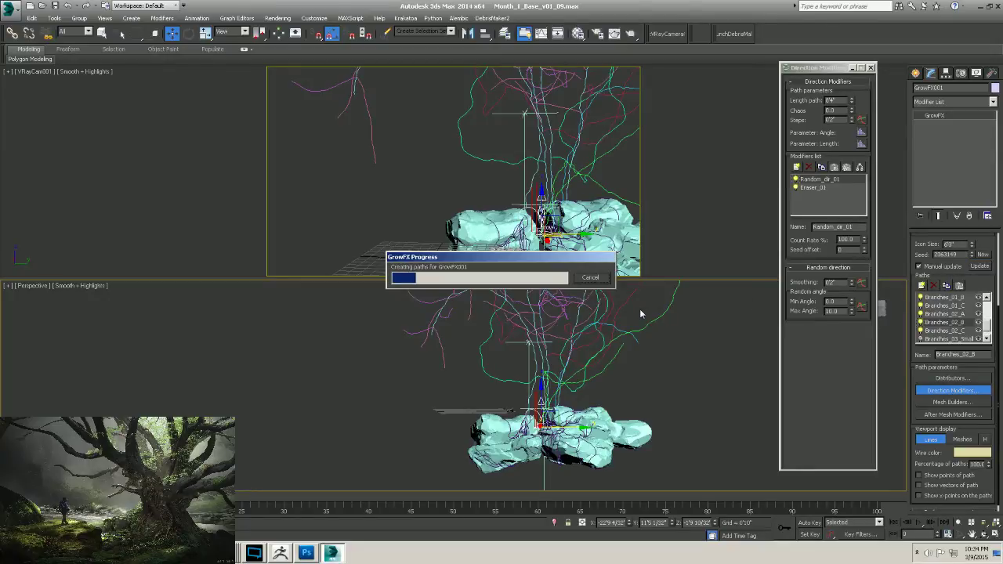
pyautogui.moveTo(614, 374)
pyautogui.keyDown('alt'); pyautogui.mouseDown(button='middle')
pyautogui.moveTo(599, 380)
pyautogui.moveTo(660, 372)
pyautogui.moveTo(678, 381)
pyautogui.moveTo(591, 391)
pyautogui.moveTo(620, 381)
pyautogui.mouseUp(button='middle'); pyautogui.keyUp('alt')
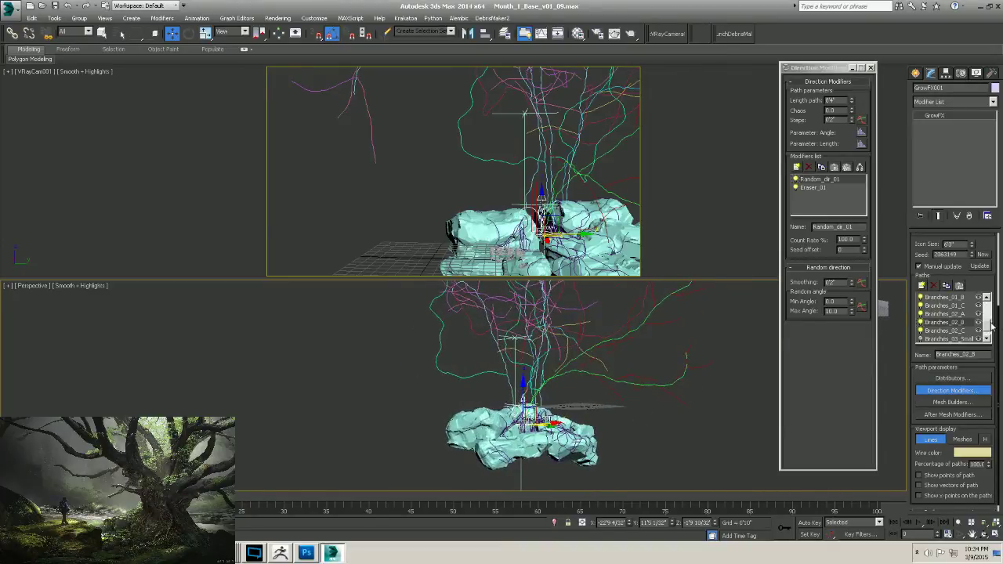
pyautogui.scroll(-1, 989, 326)
pyautogui.moveTo(644, 417)
pyautogui.keyDown('alt'); pyautogui.mouseDown(button='middle')
pyautogui.moveTo(593, 418)
pyautogui.moveTo(665, 436)
pyautogui.moveTo(643, 437)
pyautogui.mouseUp(button='middle'); pyautogui.keyUp('alt')
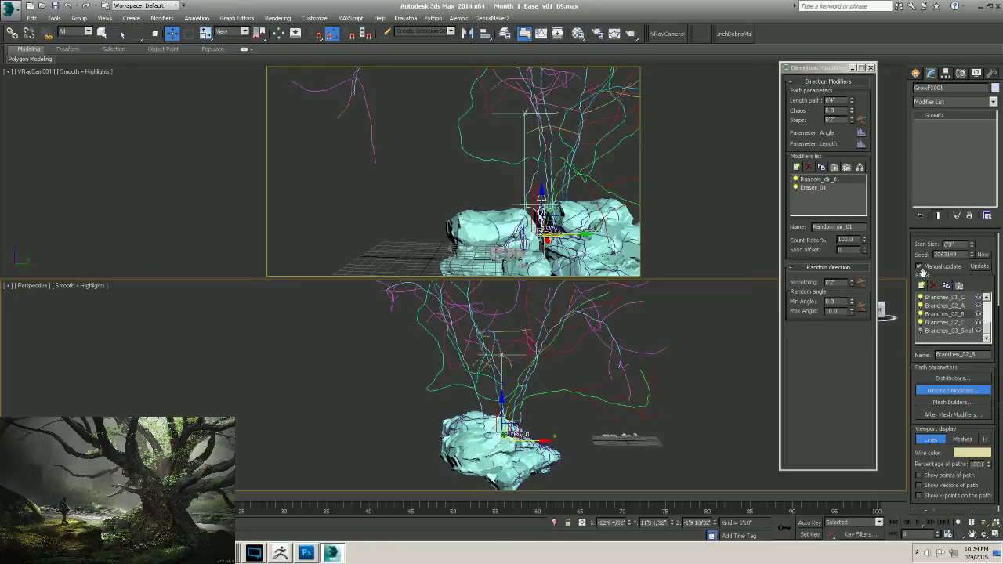
# Switch the tree to mesh display and look at its trunk and limbs from different angles.
pyautogui.scroll(2, 966, 364)
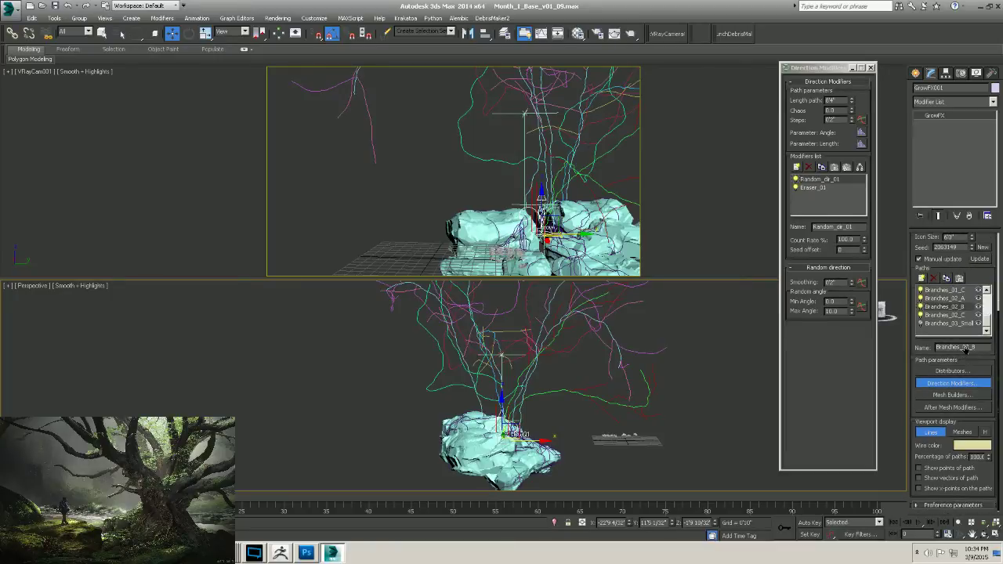
pyautogui.click(979, 299)
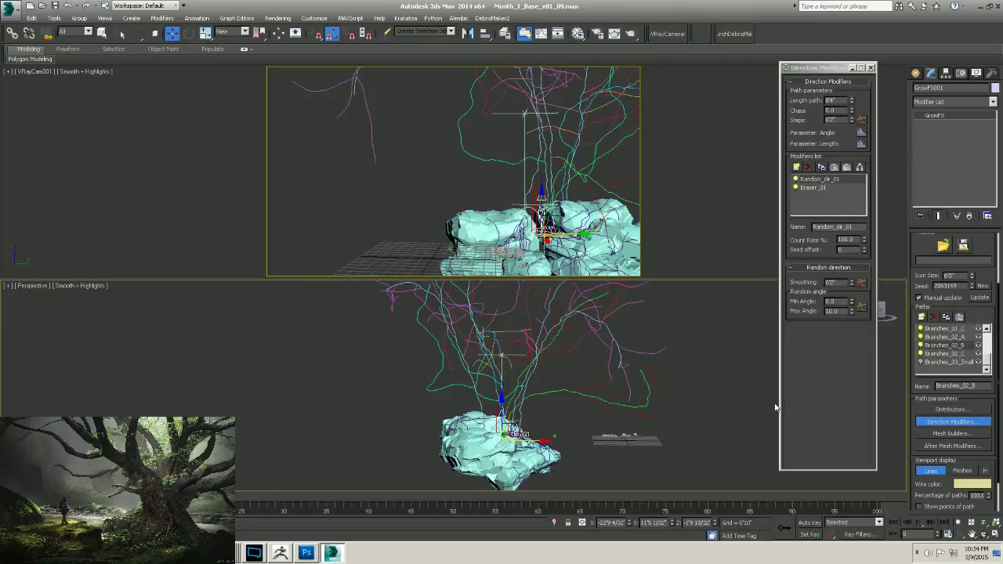
pyautogui.click(963, 470)
pyautogui.moveTo(577, 361); pyautogui.dragTo(543, 405, button='middle')
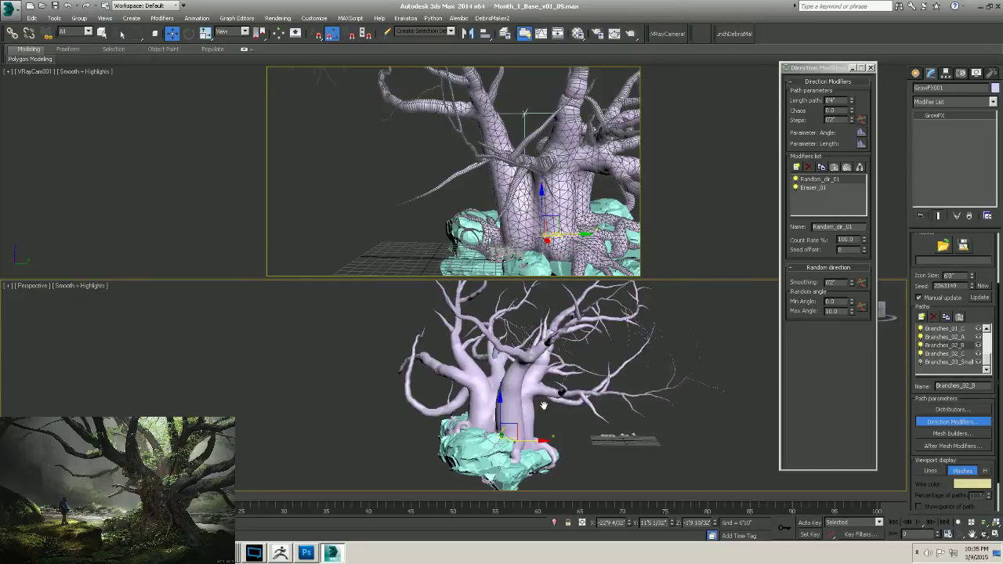
pyautogui.keyDown('alt'); pyautogui.moveTo(562, 445); pyautogui.dragTo(520, 426, button='middle'); pyautogui.keyUp('alt')
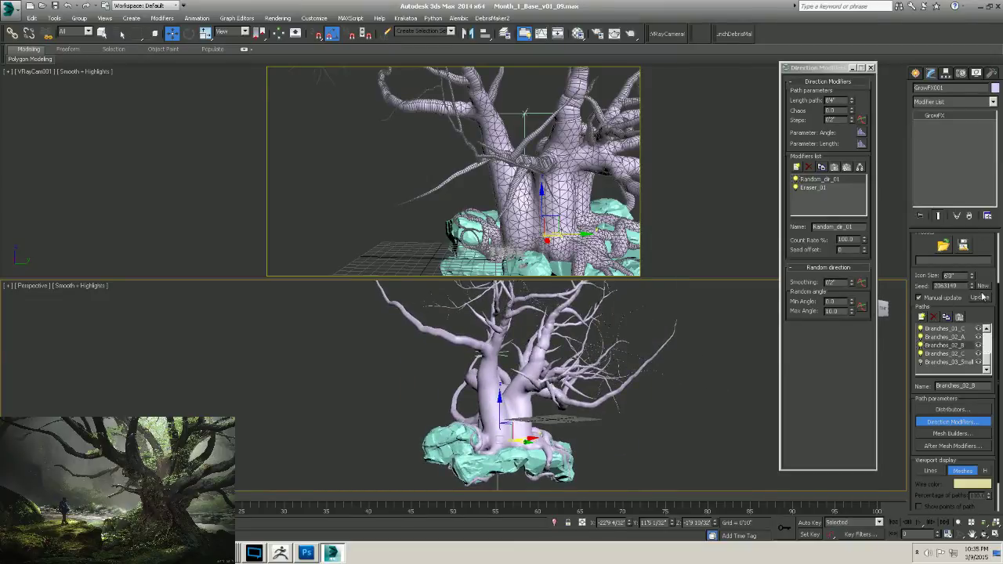
# Update the tree meshes, moving the progress window clear of the tree, and inspect the rebuilt trunk and branches.
pyautogui.click(981, 297)
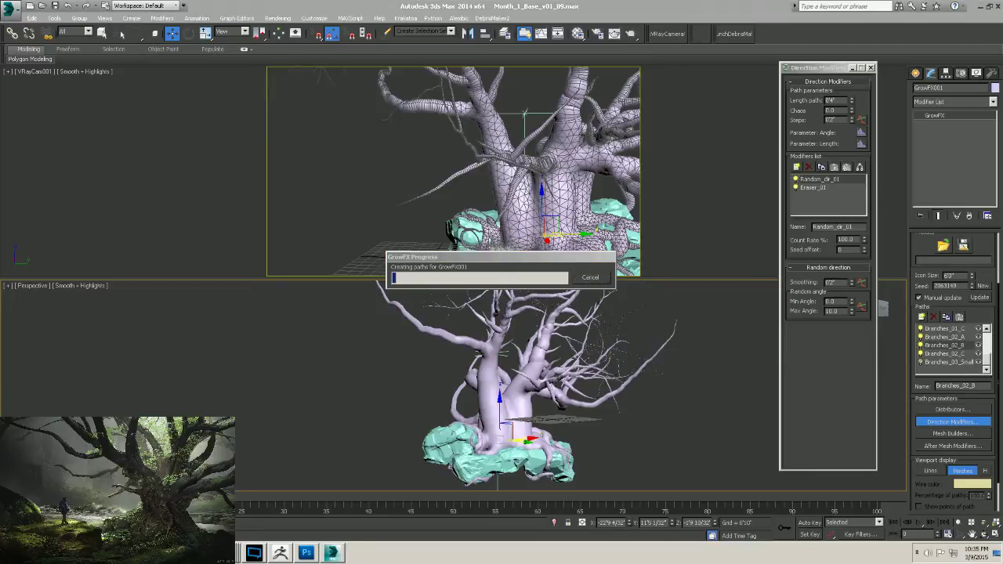
pyautogui.moveTo(464, 258); pyautogui.dragTo(165, 157)
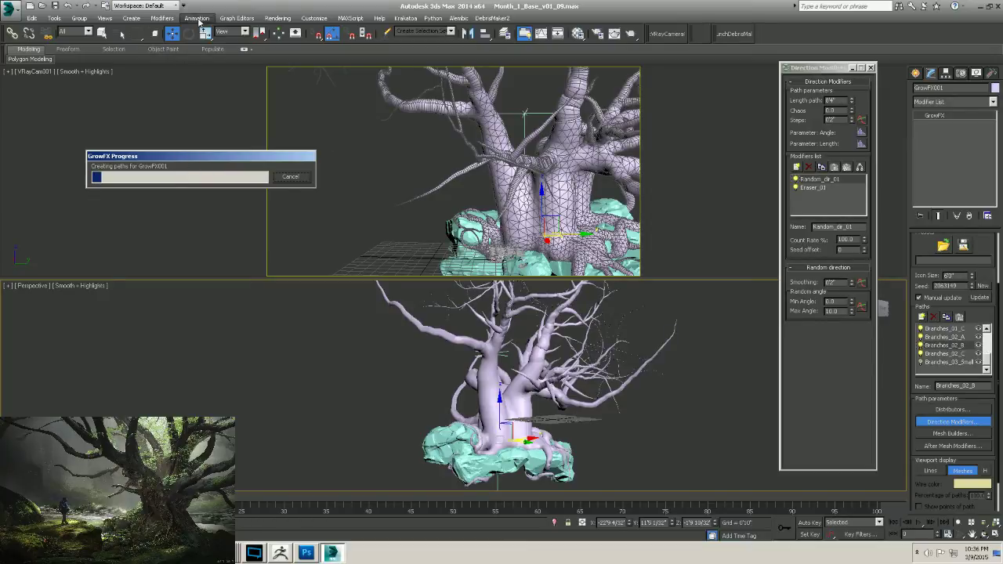
pyautogui.moveTo(198, 160); pyautogui.dragTo(150, 163)
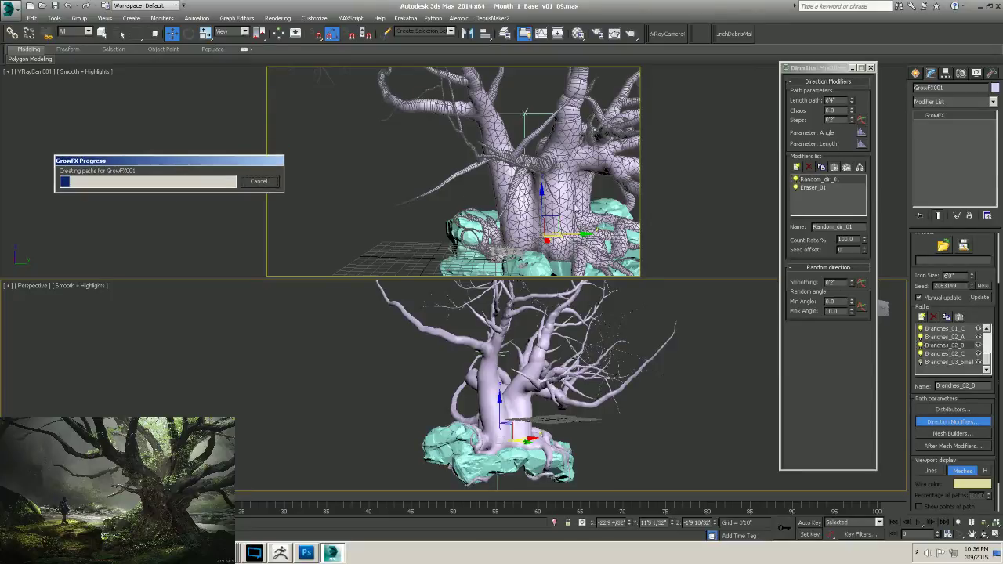
pyautogui.moveTo(969, 311); pyautogui.dragTo(961, 295)
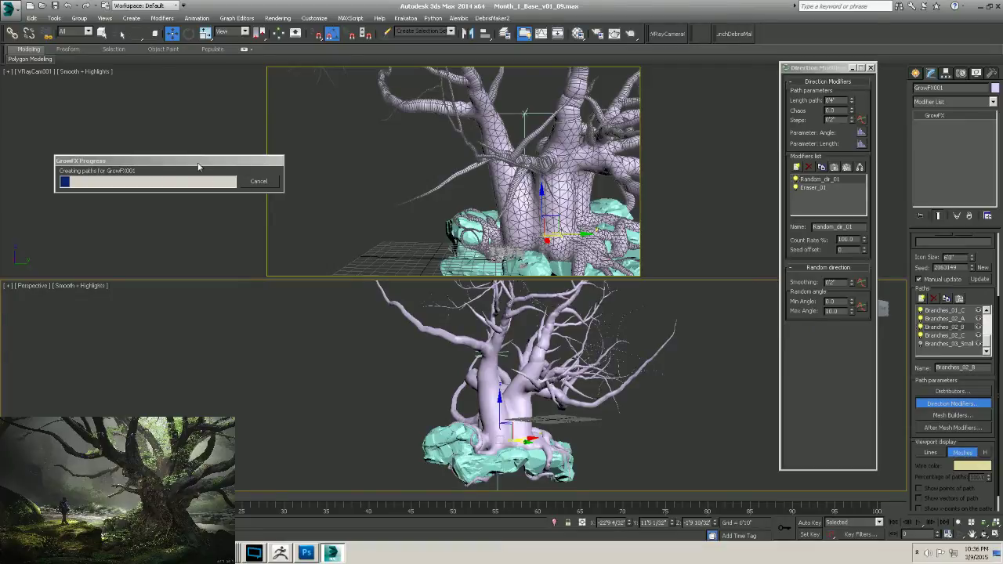
pyautogui.moveTo(199, 163); pyautogui.dragTo(162, 148)
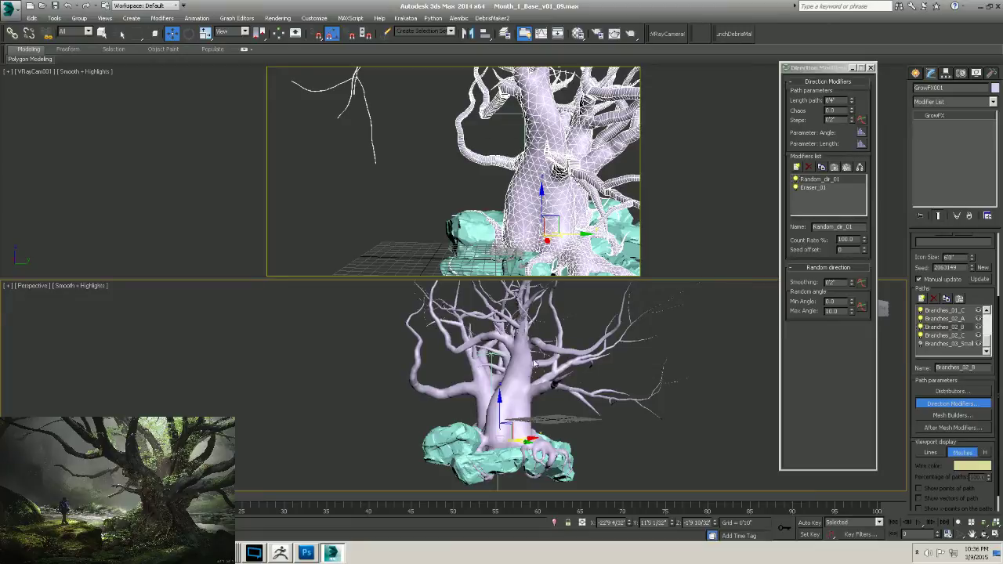
pyautogui.moveTo(530, 374)
pyautogui.keyDown('alt'); pyautogui.mouseDown(button='middle')
pyautogui.moveTo(518, 379)
pyautogui.moveTo(538, 401)
pyautogui.mouseUp(button='middle'); pyautogui.keyUp('alt')
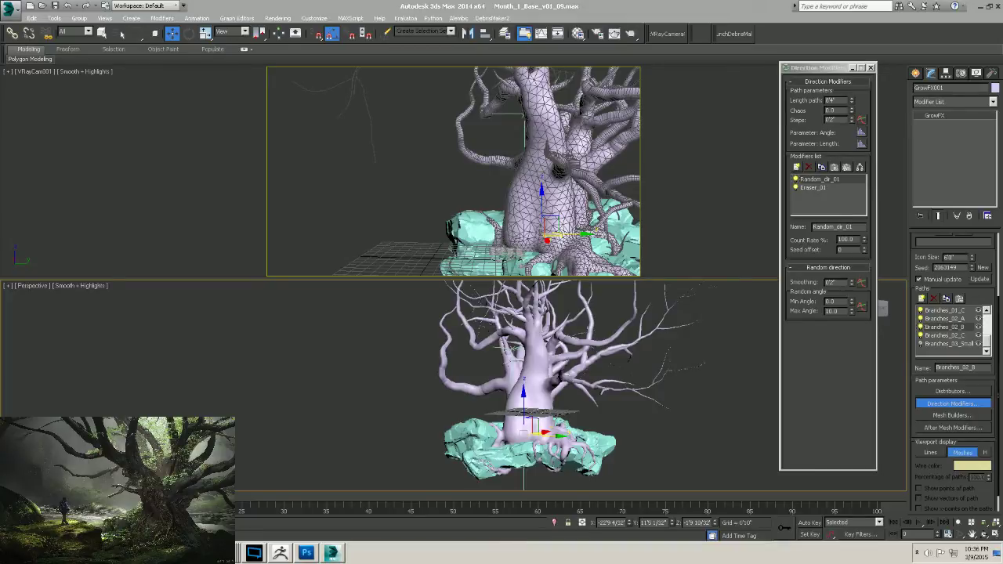
# Return to line display, disable all Branches_01, Branches_02 and Branches_03_Small paths, and update the tree.
pyautogui.scroll(-2, 984, 302)
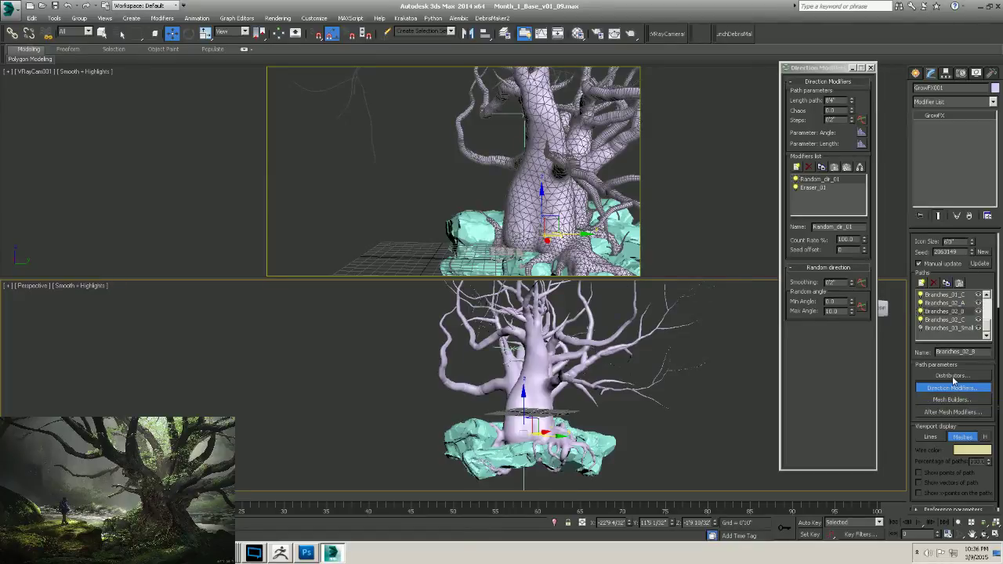
pyautogui.click(931, 436)
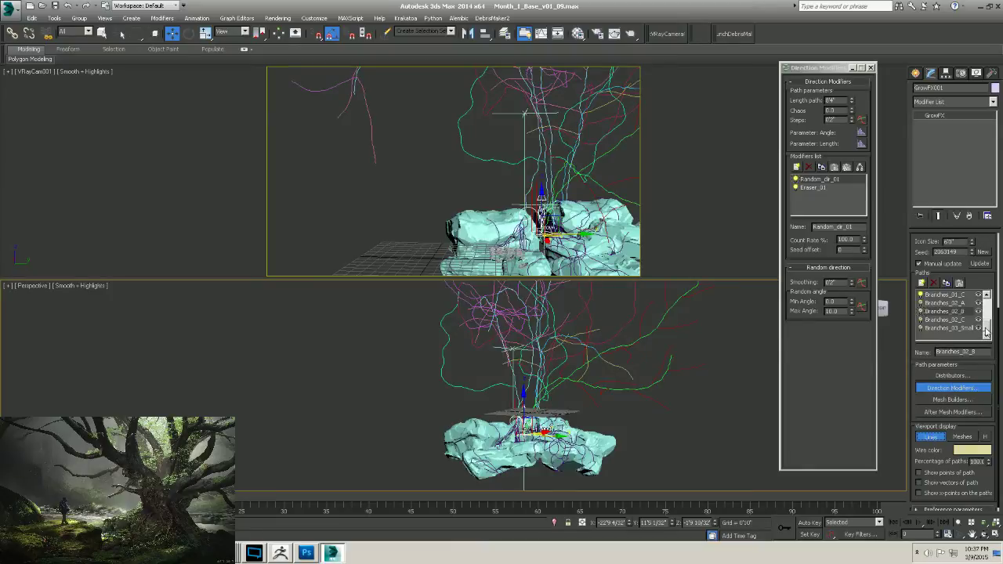
pyautogui.scroll(1, 984, 328)
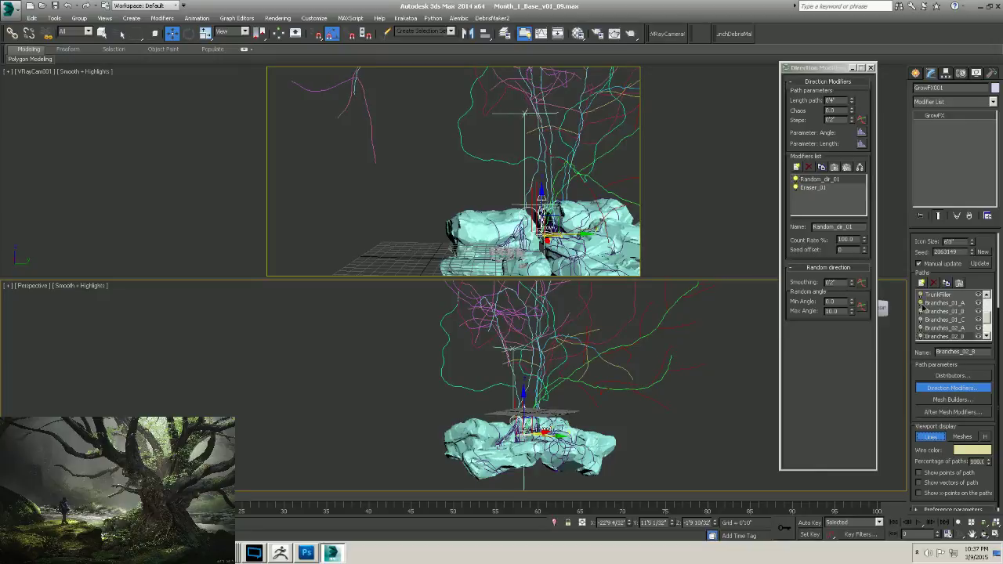
pyautogui.click(980, 263)
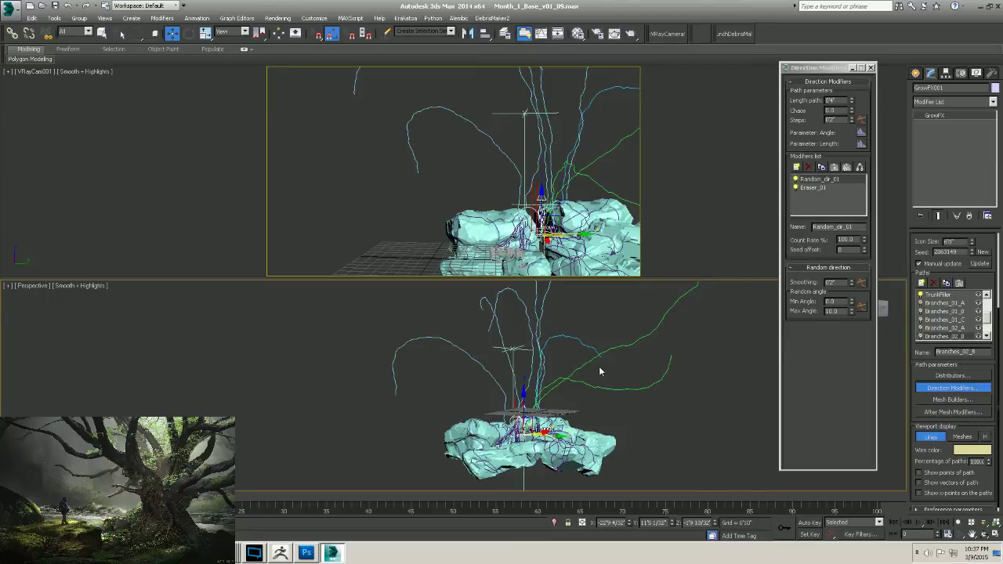
# Turn off manual update and generate two more random seeds for the trunk lines.
pyautogui.click(983, 252)
pyautogui.click(919, 264)
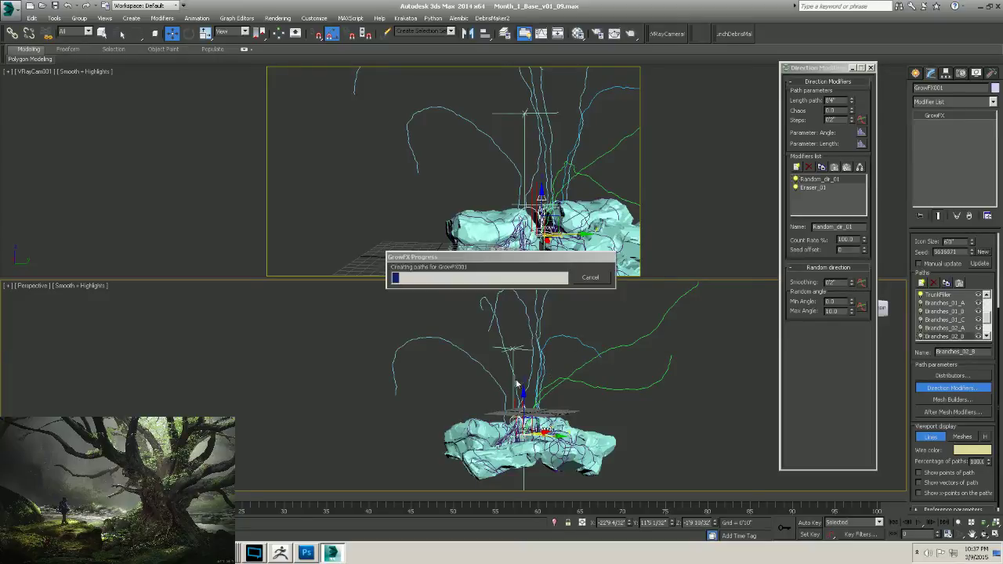
pyautogui.click(983, 251)
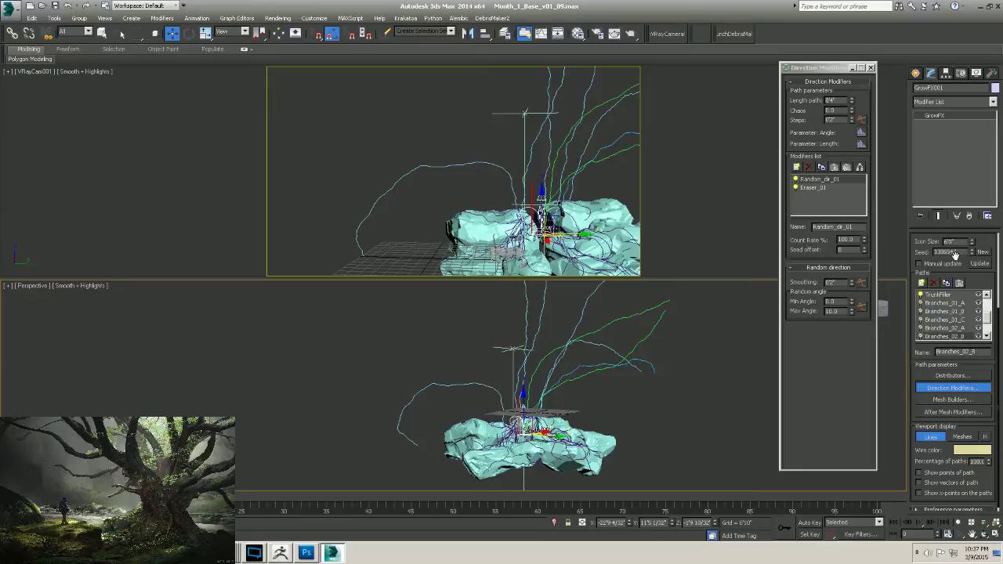
# Set the tree's seed to 9715192.
pyautogui.moveTo(958, 255); pyautogui.dragTo(888, 259)
pyautogui.write('9715192')
pyautogui.press('Return')
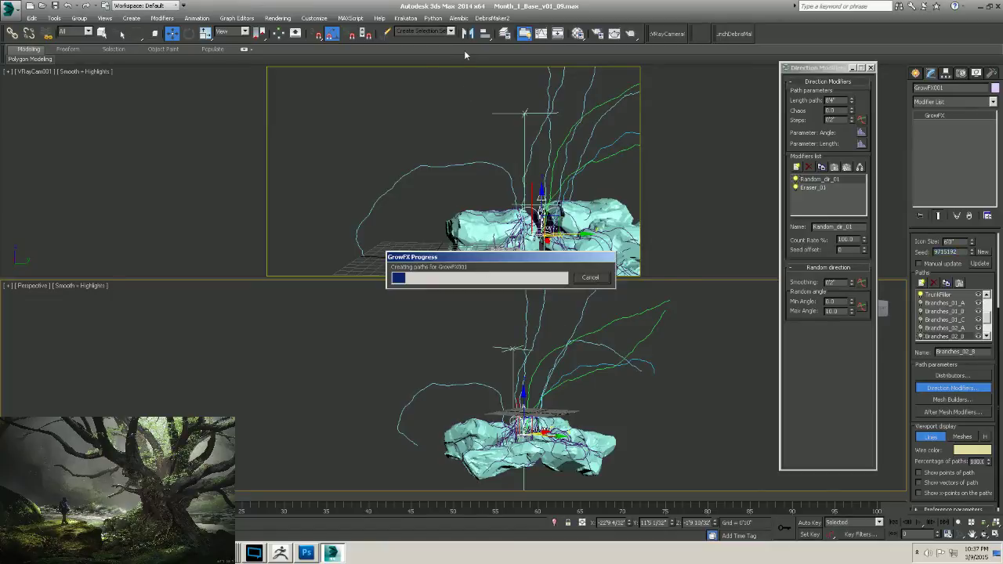
# Select the Trunk_C path, toggle it off and on, and examine from several angles which trunk lines belong to it.
pyautogui.keyDown('alt'); pyautogui.moveTo(553, 382); pyautogui.dragTo(591, 382, button='middle'); pyautogui.keyUp('alt')
pyautogui.keyDown('alt'); pyautogui.moveTo(592, 390); pyautogui.dragTo(514, 399, button='middle'); pyautogui.keyUp('alt')
pyautogui.moveTo(986, 314); pyautogui.dragTo(985, 301)
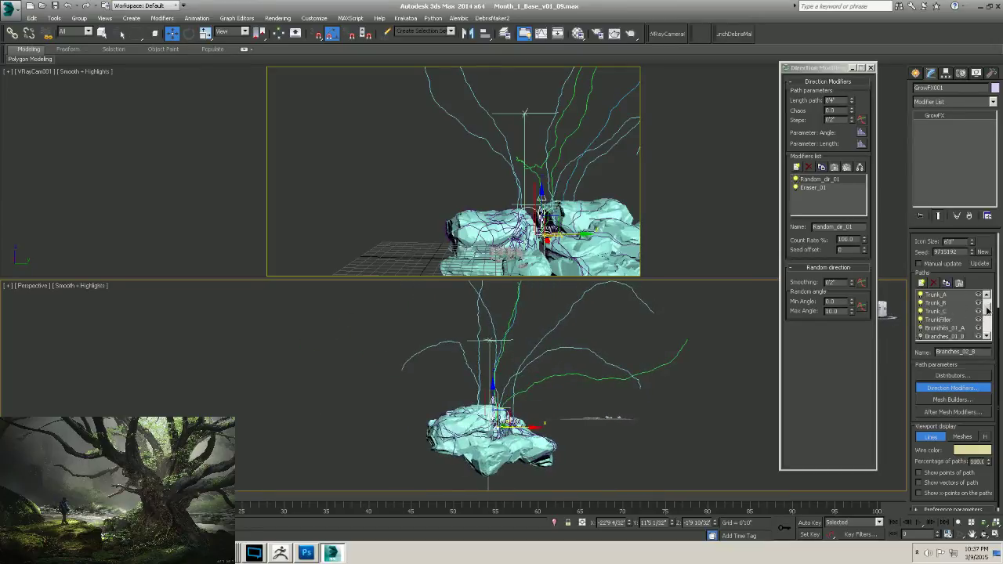
pyautogui.click(938, 320)
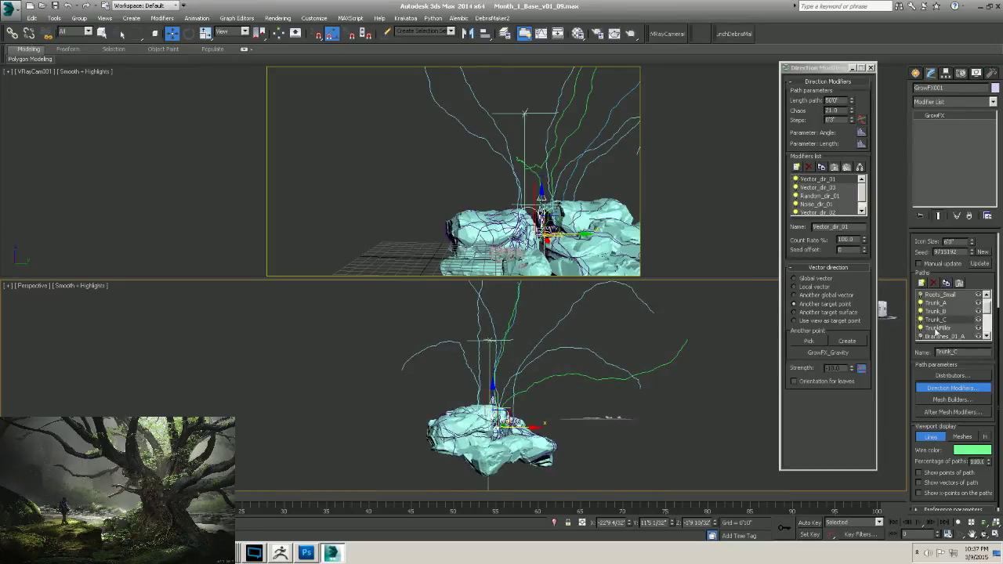
pyautogui.click(981, 264)
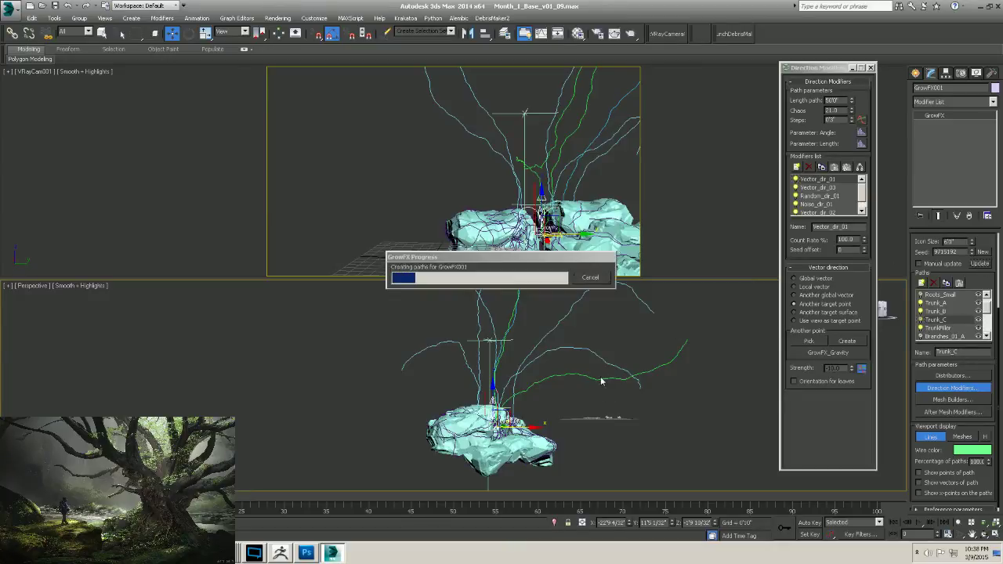
pyautogui.keyDown('alt'); pyautogui.moveTo(568, 386); pyautogui.dragTo(572, 393, button='middle'); pyautogui.keyUp('alt')
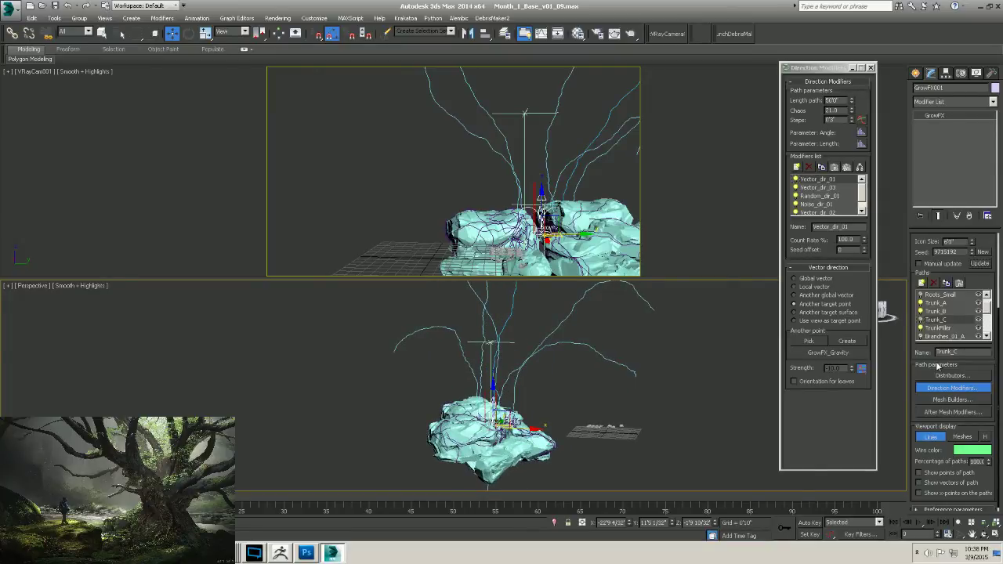
pyautogui.keyDown('alt'); pyautogui.moveTo(572, 386); pyautogui.dragTo(690, 377, button='middle'); pyautogui.keyUp('alt')
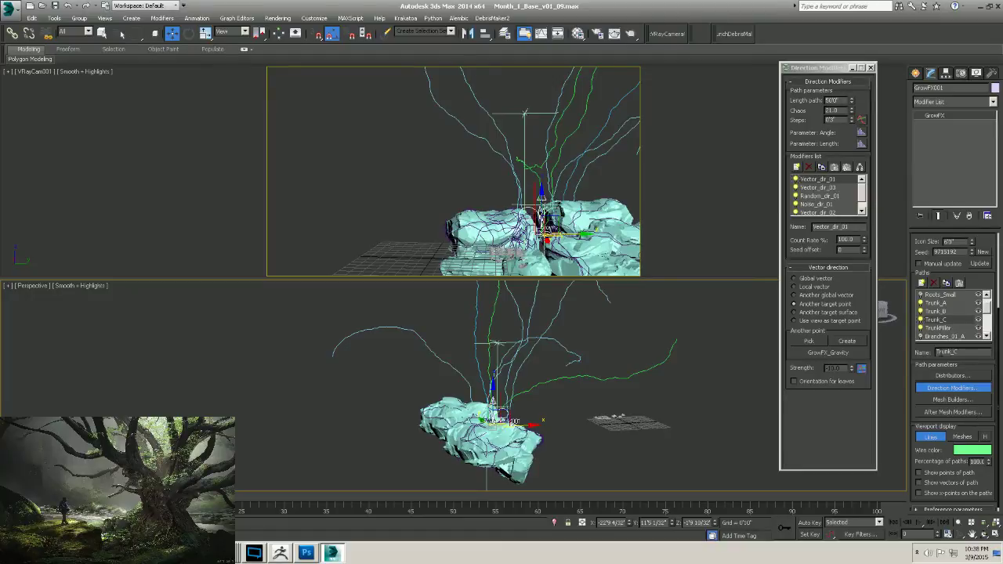
# Add an Eraser direction modifier to Trunk_C and erase the trunk line that sweeps far out to the side.
pyautogui.click(949, 377)
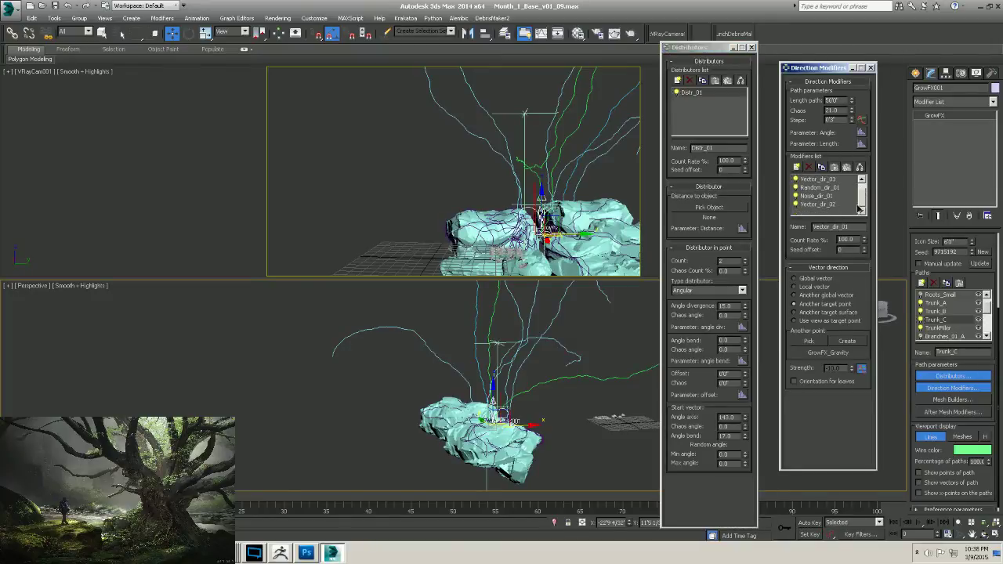
pyautogui.click(861, 210)
pyautogui.click(797, 167)
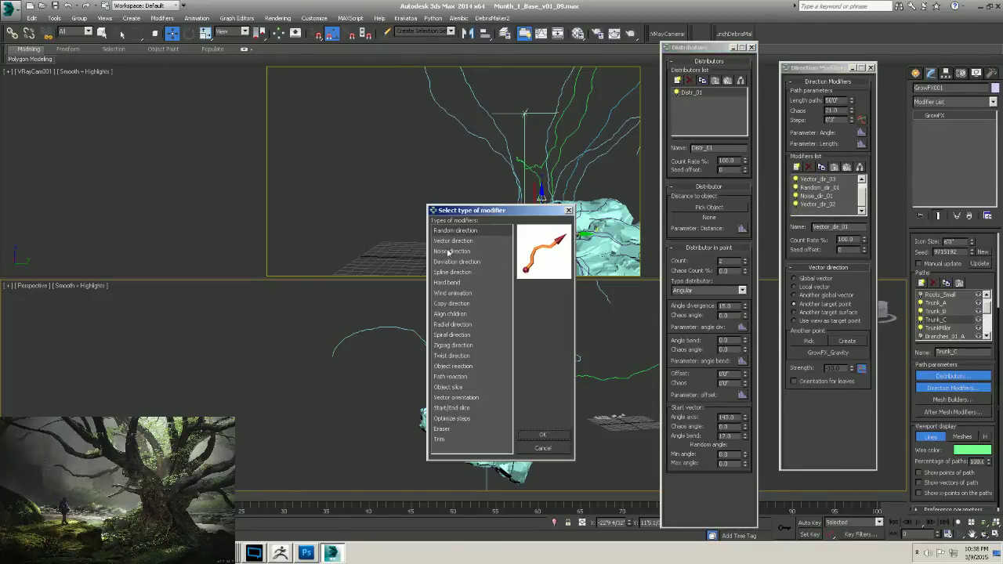
pyautogui.moveTo(474, 210); pyautogui.dragTo(320, 195)
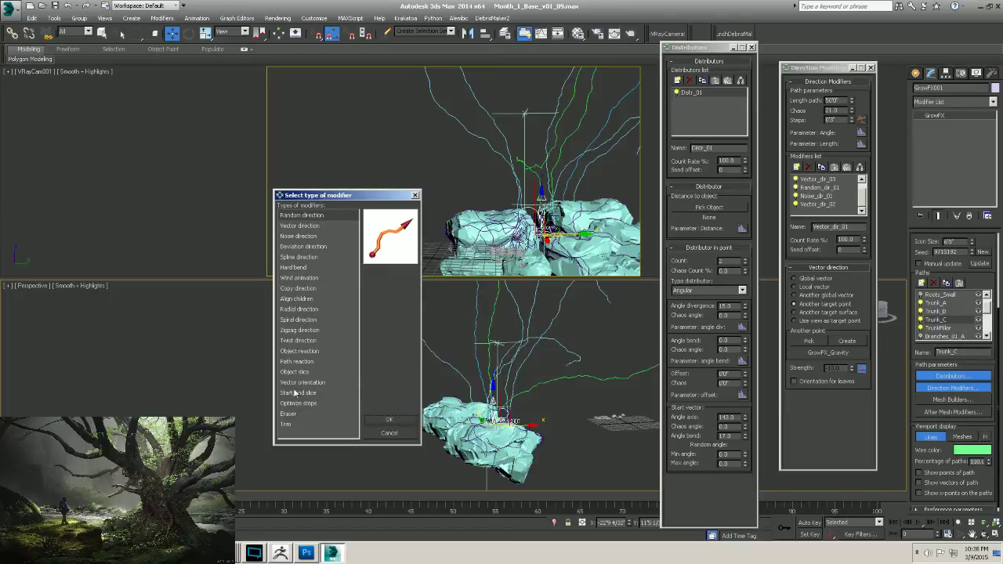
pyautogui.click(389, 419)
pyautogui.click(828, 282)
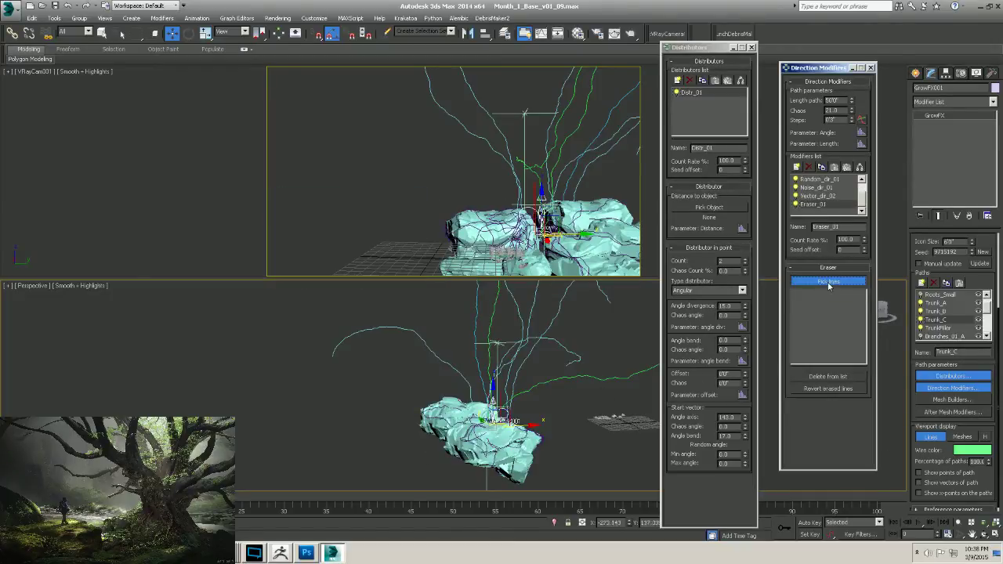
pyautogui.click(547, 379)
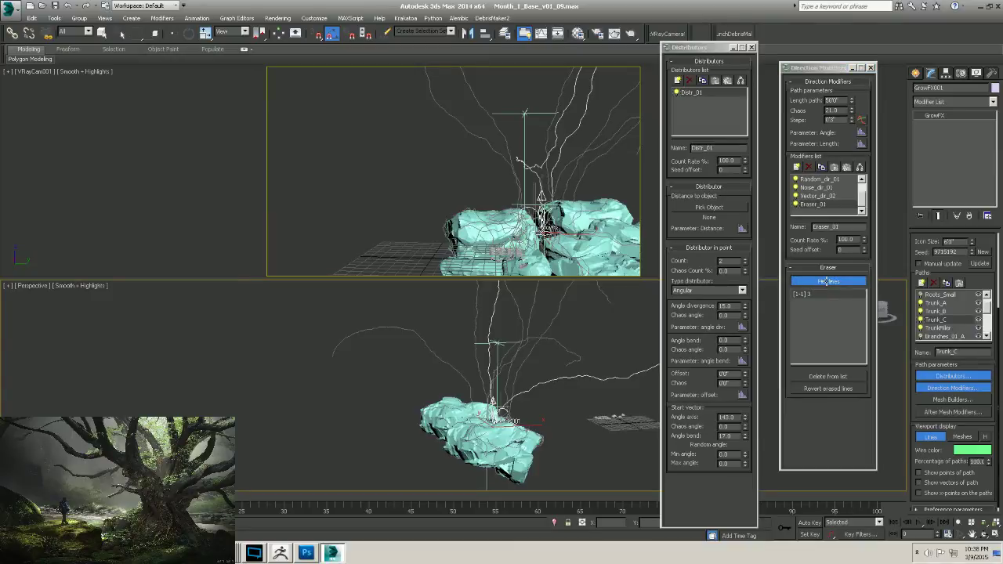
pyautogui.click(826, 281)
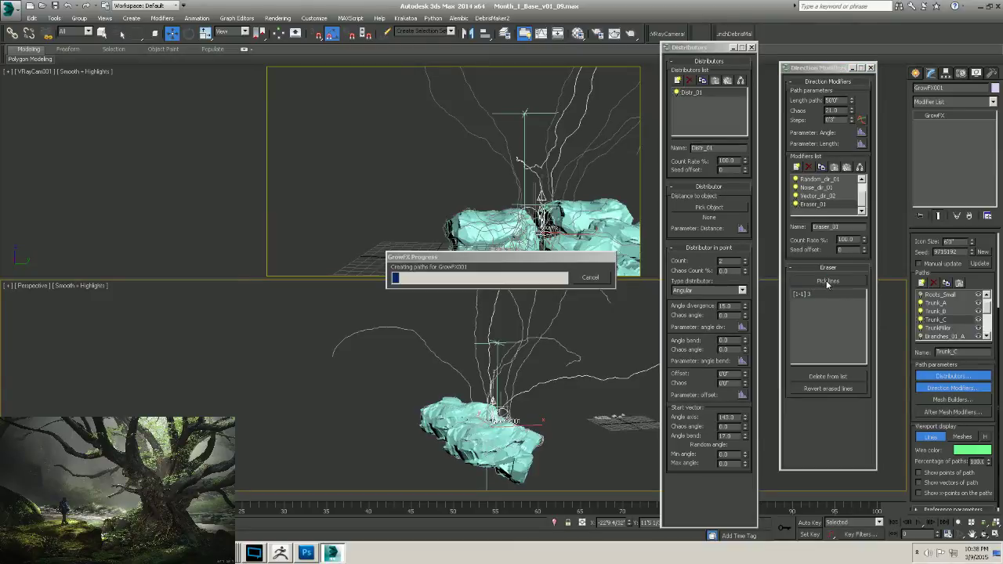
pyautogui.keyDown('alt'); pyautogui.moveTo(571, 382); pyautogui.dragTo(440, 372, button='middle'); pyautogui.keyUp('alt')
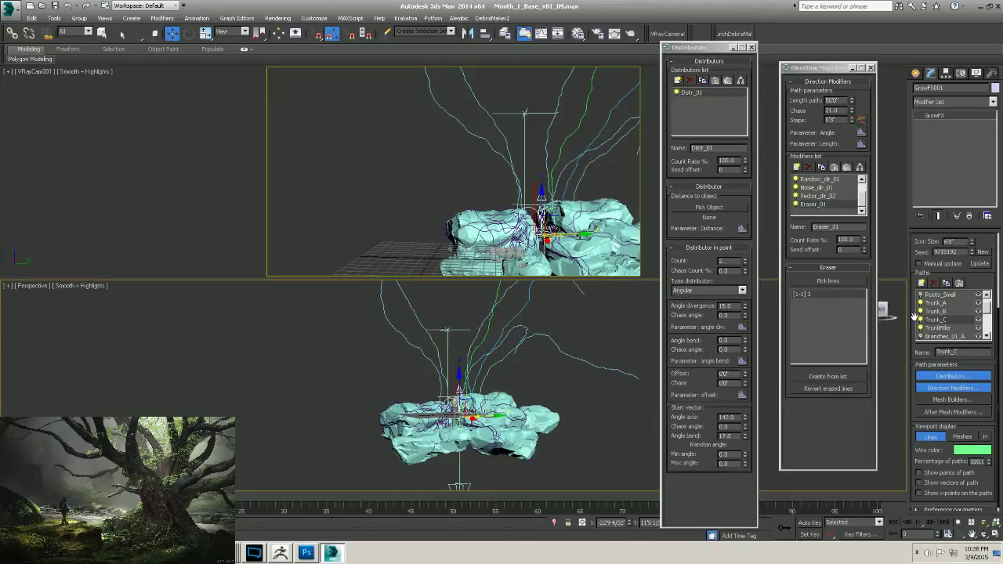
# Re-enable the Branches_01_A, Branches_01_B and Branches_01_C paths one by one, checking the branch lines each adds.
pyautogui.moveTo(988, 311); pyautogui.dragTo(987, 316)
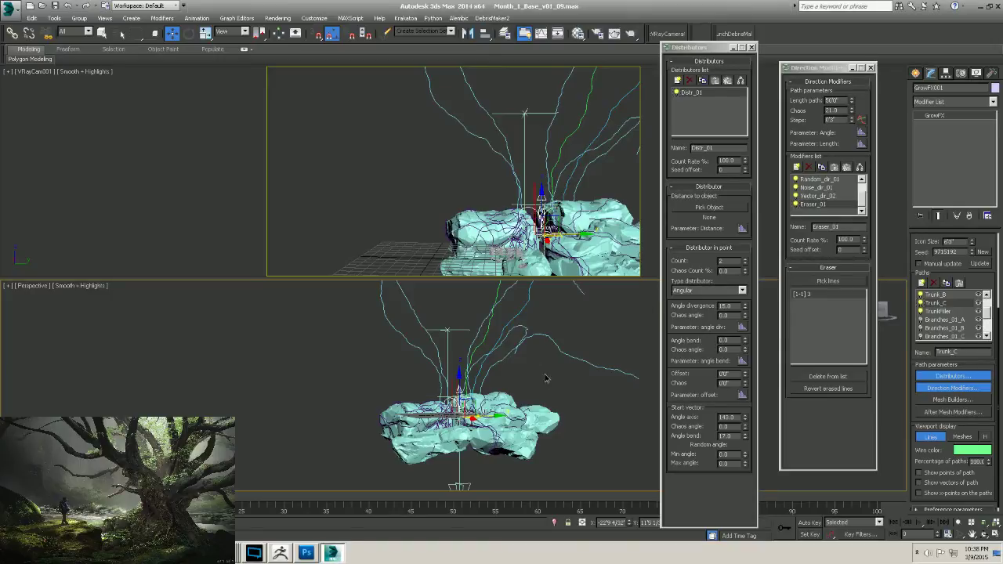
pyautogui.keyDown('alt'); pyautogui.moveTo(493, 369); pyautogui.dragTo(552, 391, button='middle'); pyautogui.keyUp('alt')
pyautogui.click(940, 311)
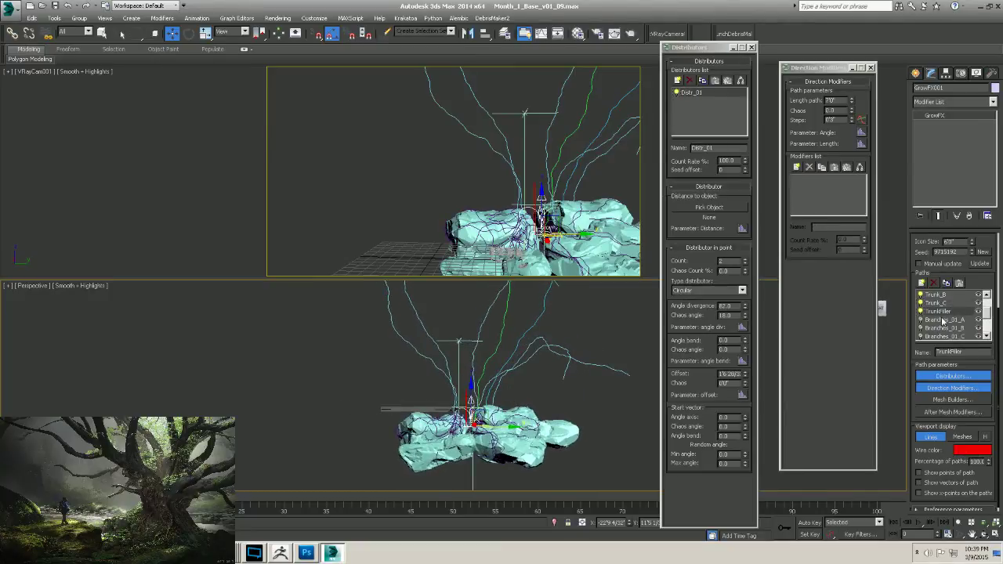
pyautogui.click(943, 322)
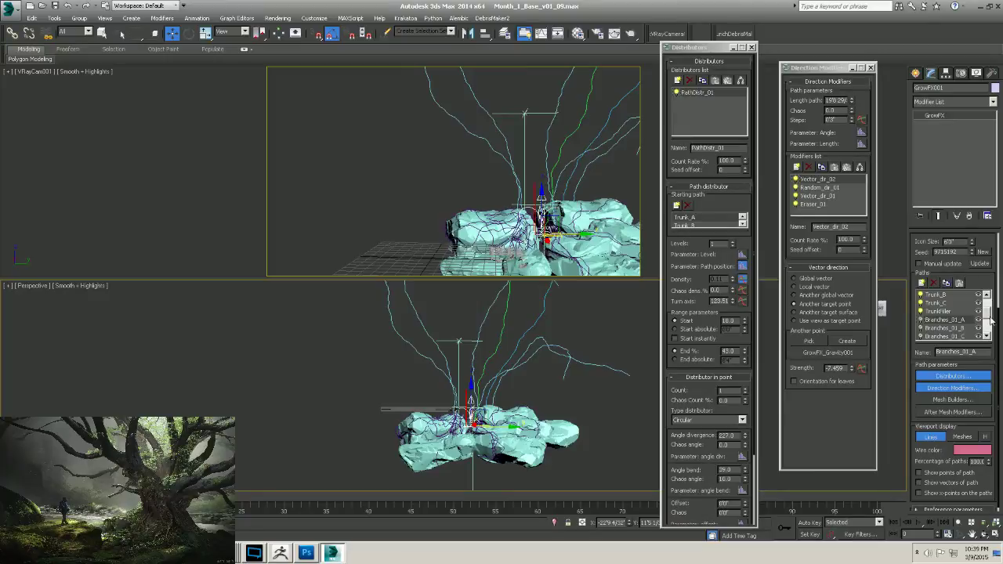
pyautogui.click(988, 338)
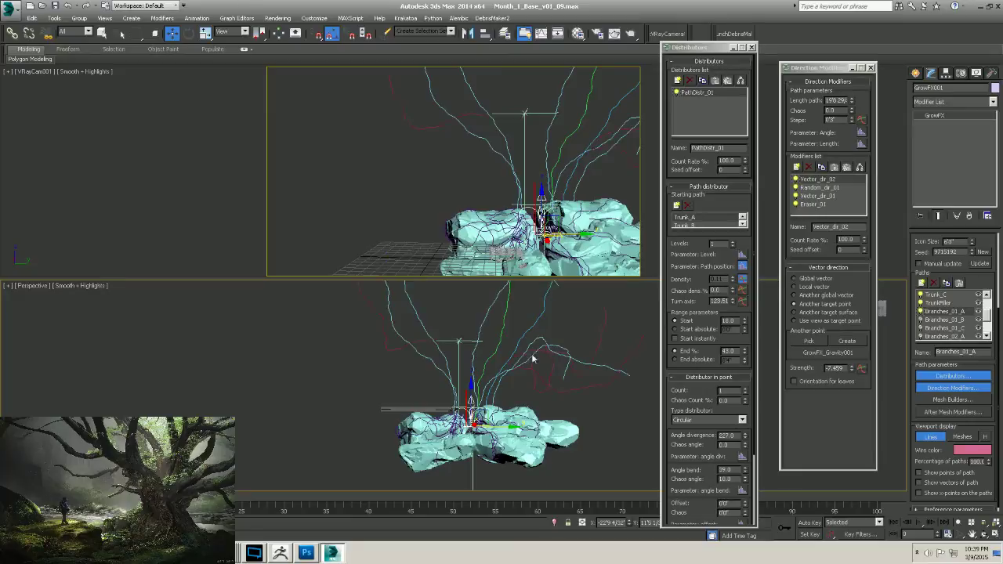
pyautogui.keyDown('alt'); pyautogui.moveTo(521, 372); pyautogui.dragTo(517, 388, button='middle'); pyautogui.keyUp('alt')
pyautogui.click(960, 322)
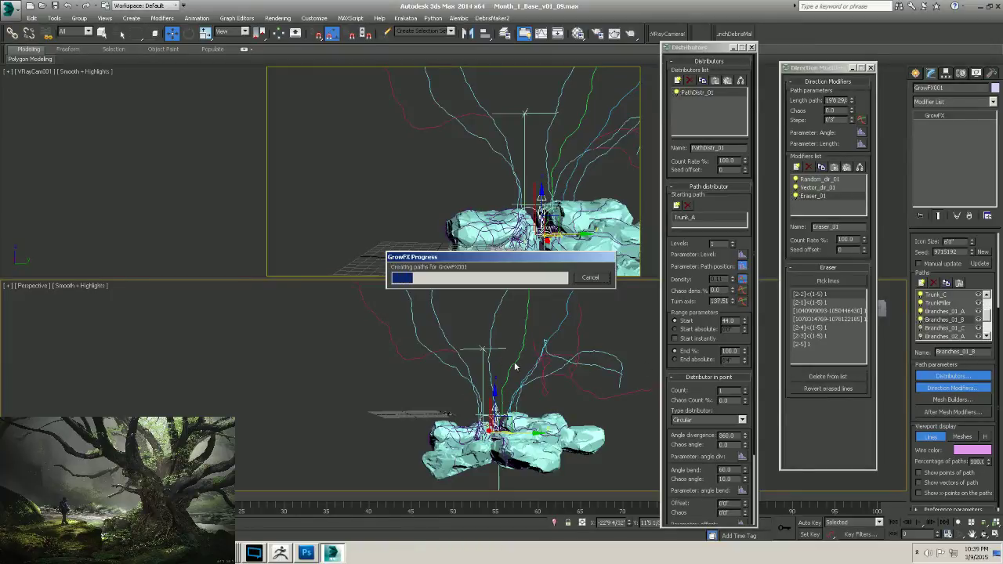
pyautogui.keyDown('alt'); pyautogui.moveTo(515, 366); pyautogui.dragTo(517, 396, button='middle'); pyautogui.keyUp('alt')
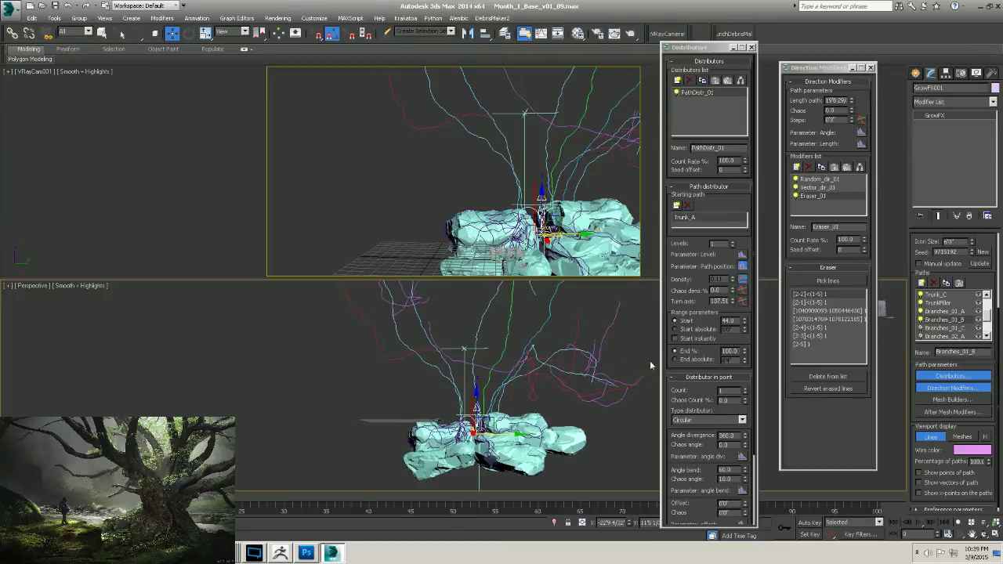
pyautogui.click(940, 328)
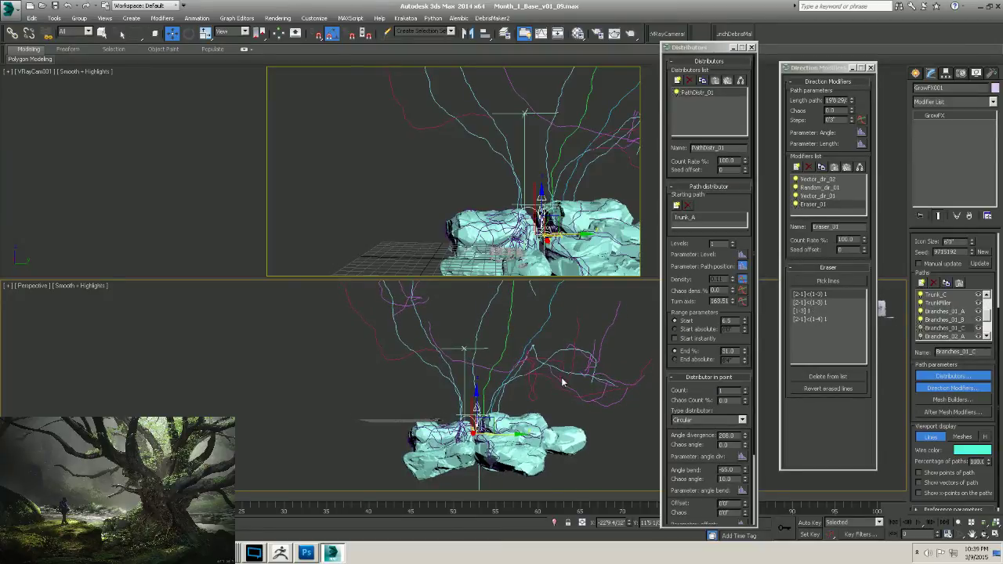
pyautogui.moveTo(521, 402); pyautogui.dragTo(596, 413, button='middle')
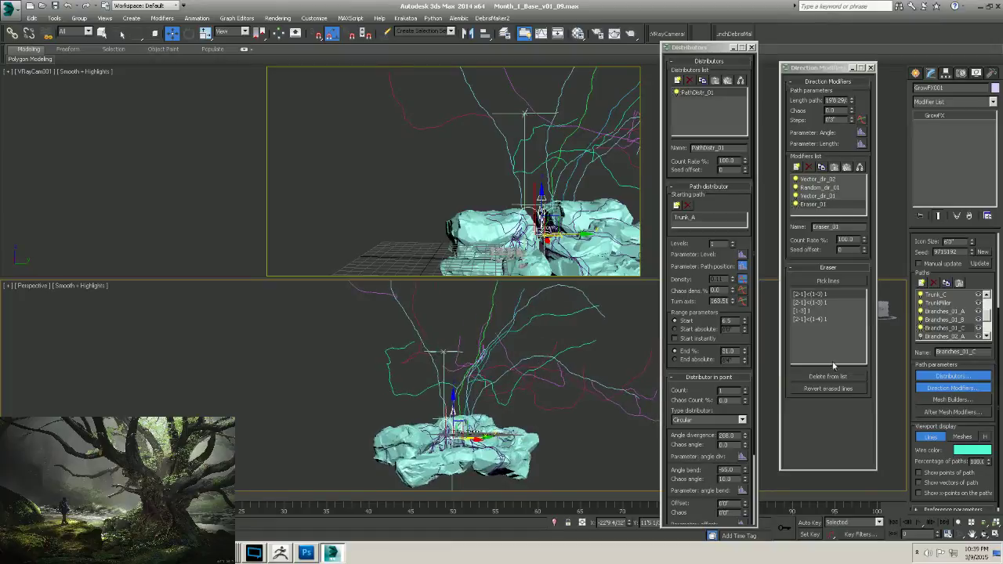
# Re-enable the Branches_02_A, Branches_02_B, Branches_02_C and Branches_03_Small paths and check the full branch structure.
pyautogui.click(941, 336)
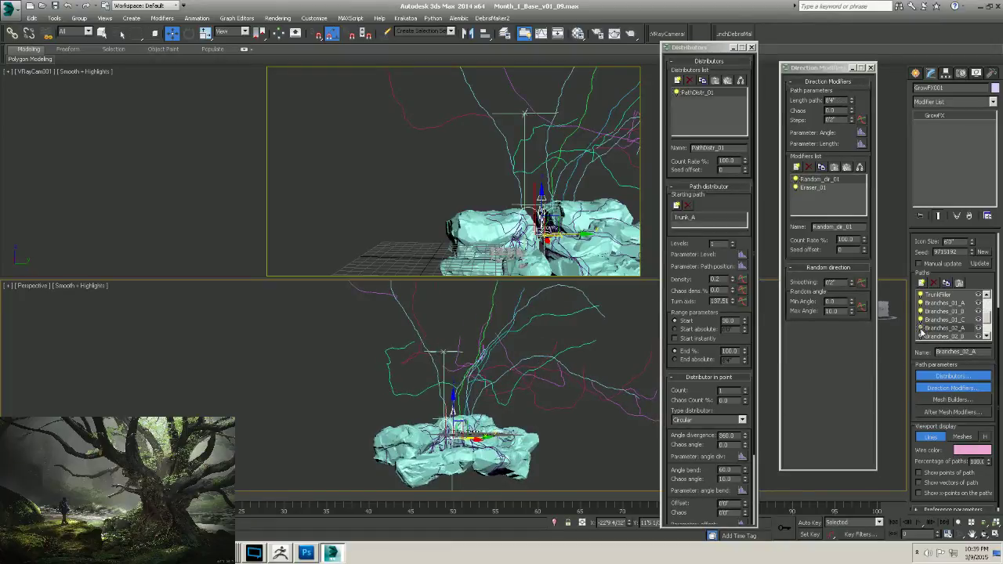
pyautogui.click(920, 329)
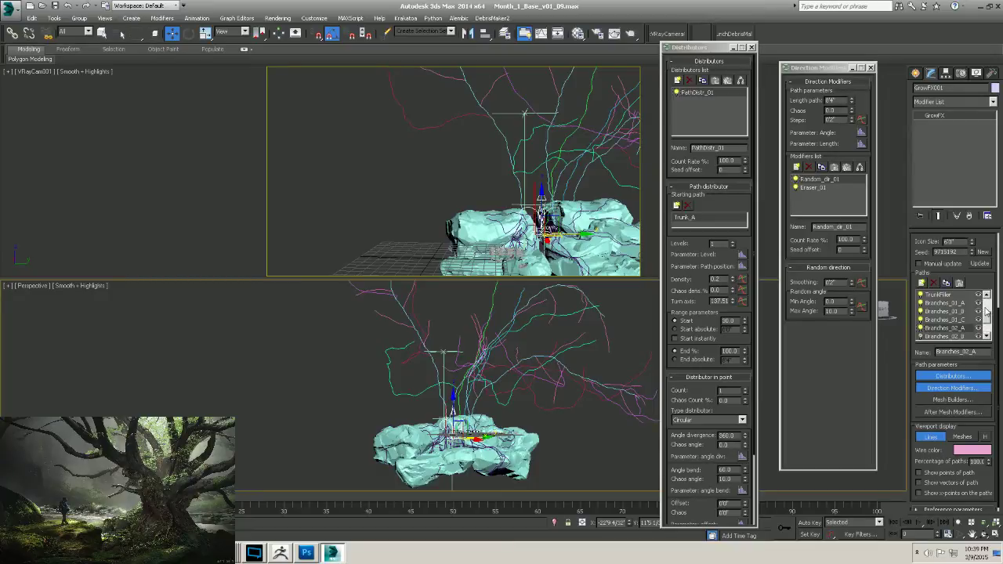
pyautogui.click(921, 336)
pyautogui.scroll(-1, 986, 323)
pyautogui.click(952, 320)
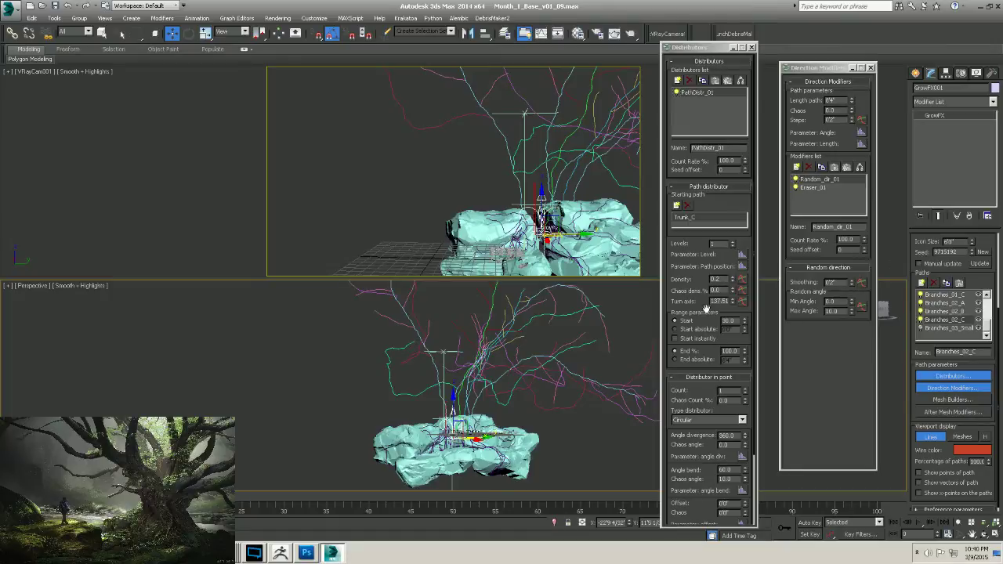
pyautogui.click(945, 329)
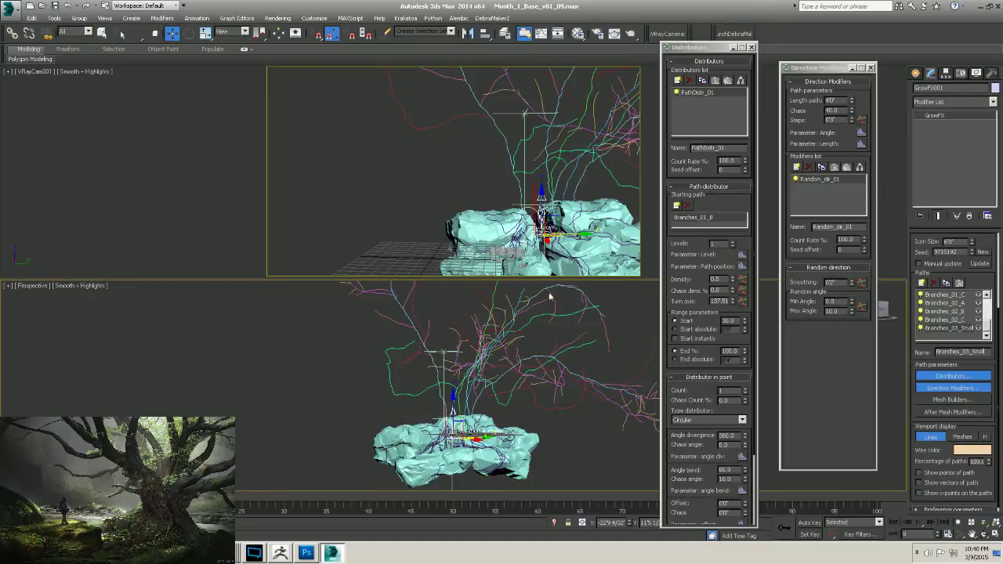
pyautogui.keyDown('alt'); pyautogui.moveTo(458, 375); pyautogui.dragTo(453, 386, button='middle'); pyautogui.keyUp('alt')
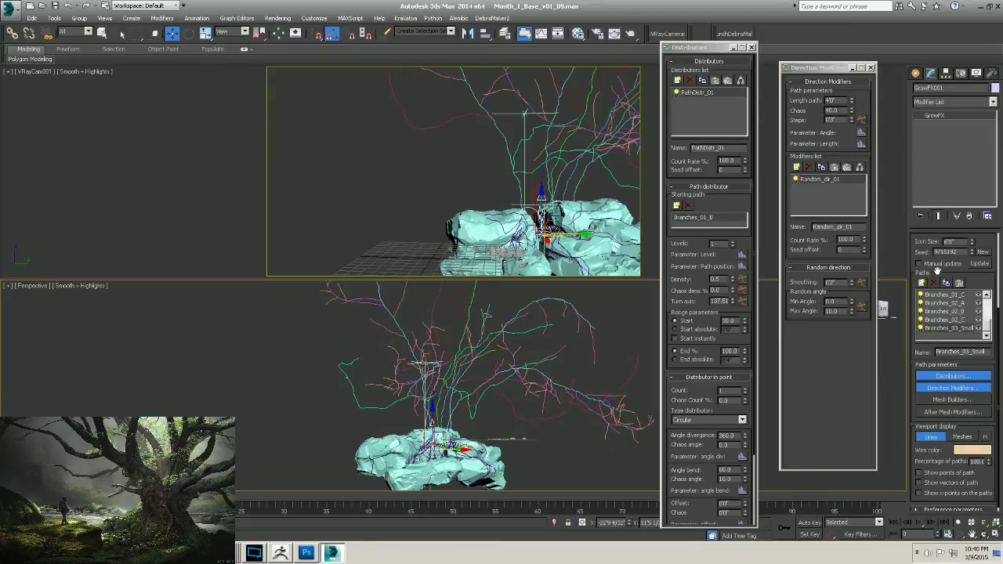
# Update the tree and switch its viewport display from lines to meshes.
pyautogui.moveTo(949, 274); pyautogui.dragTo(948, 318)
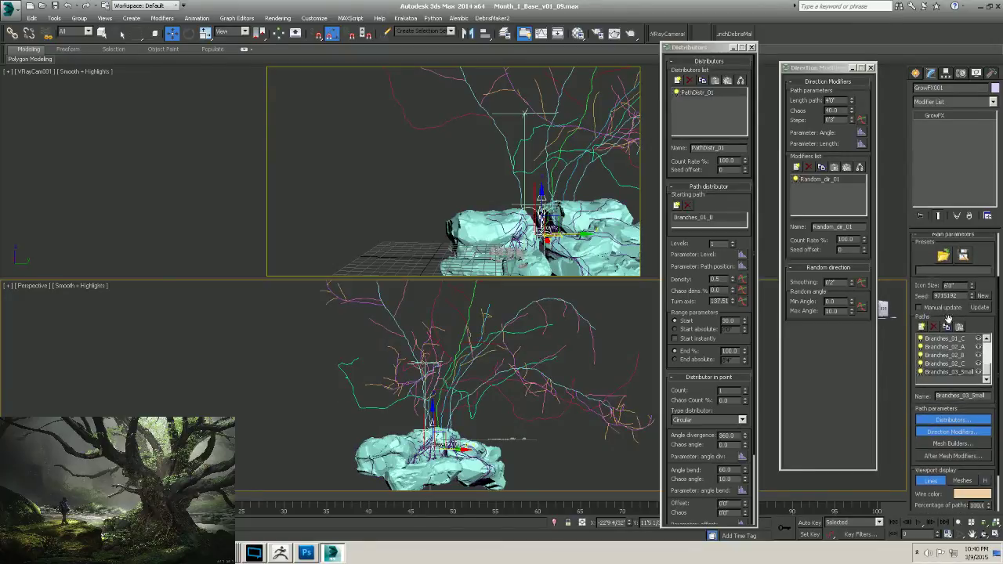
pyautogui.click(980, 307)
pyautogui.scroll(-2, 967, 416)
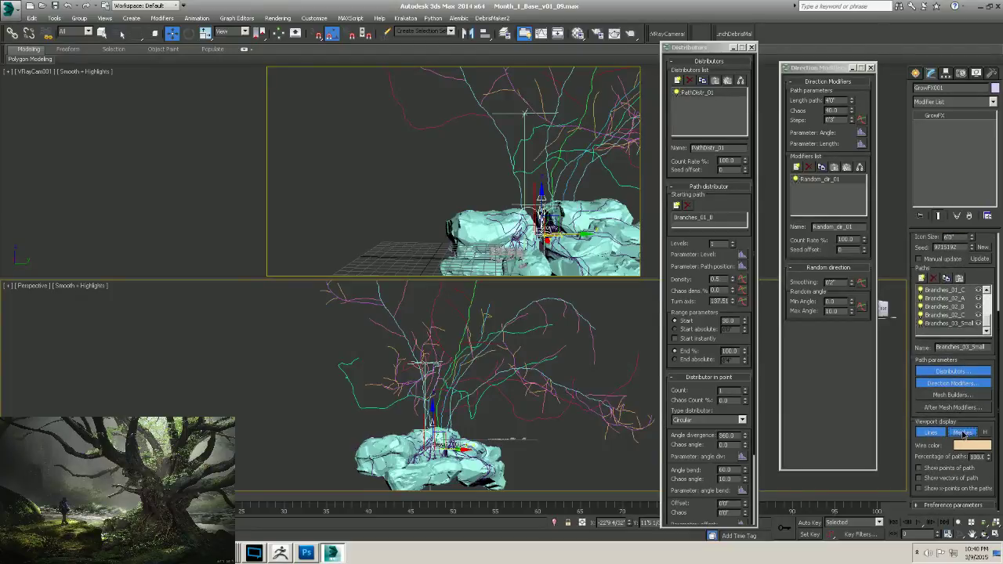
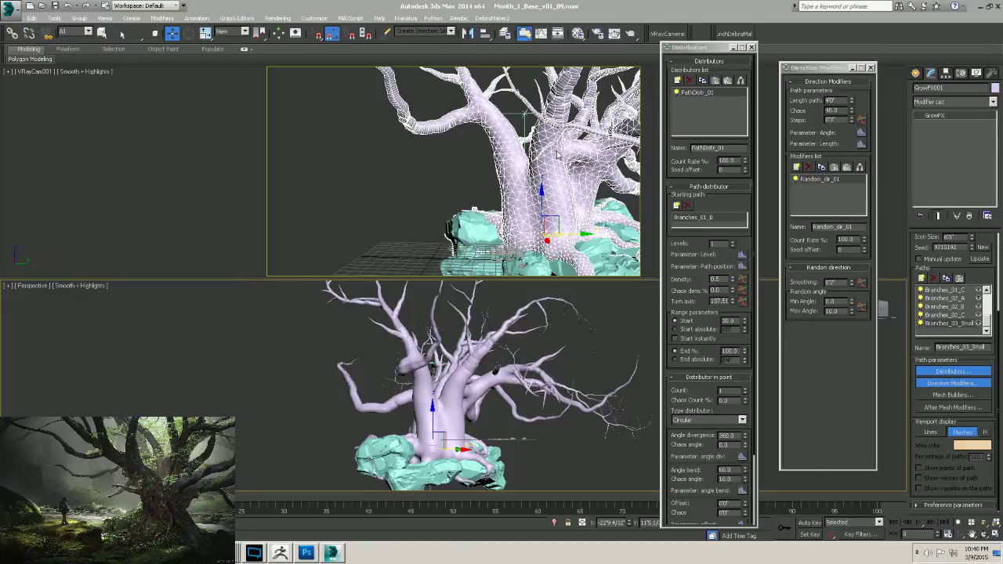
# Examine the meshed trunk, roots and branches up close and from several sides of the rocks.
pyautogui.keyDown('alt'); pyautogui.moveTo(474, 405); pyautogui.dragTo(495, 426, button='middle'); pyautogui.keyUp('alt')
pyautogui.scroll(5, 439, 385)
pyautogui.scroll(-3, 439, 387)
pyautogui.keyDown('alt'); pyautogui.moveTo(427, 426); pyautogui.dragTo(427, 375, button='middle'); pyautogui.keyUp('alt')
pyautogui.scroll(4, 425, 377)
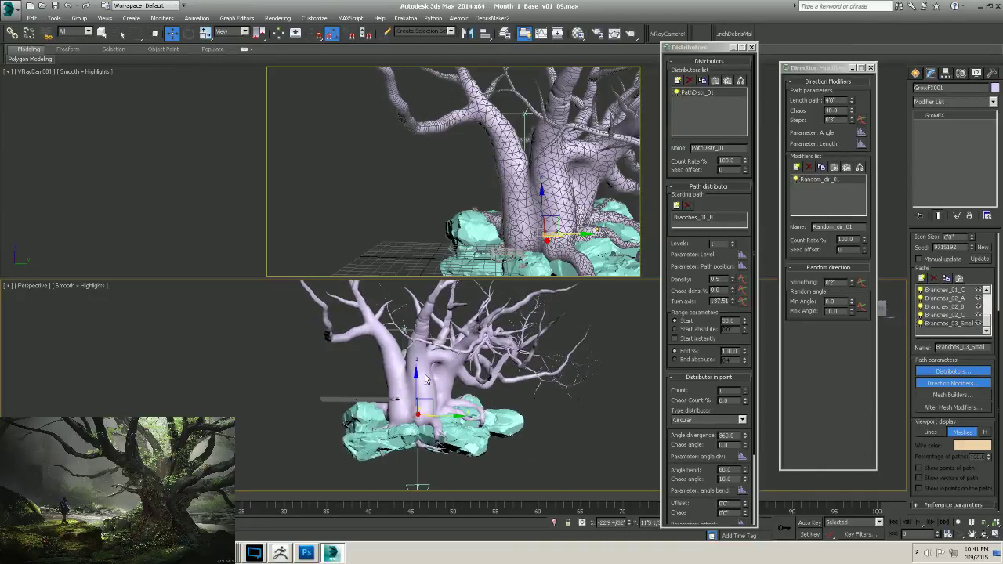
pyautogui.keyDown('alt'); pyautogui.moveTo(425, 373); pyautogui.dragTo(550, 404, button='middle'); pyautogui.keyUp('alt')
pyautogui.scroll(3, 453, 380)
pyautogui.keyDown('alt'); pyautogui.moveTo(455, 359); pyautogui.dragTo(454, 373, button='middle'); pyautogui.keyUp('alt')
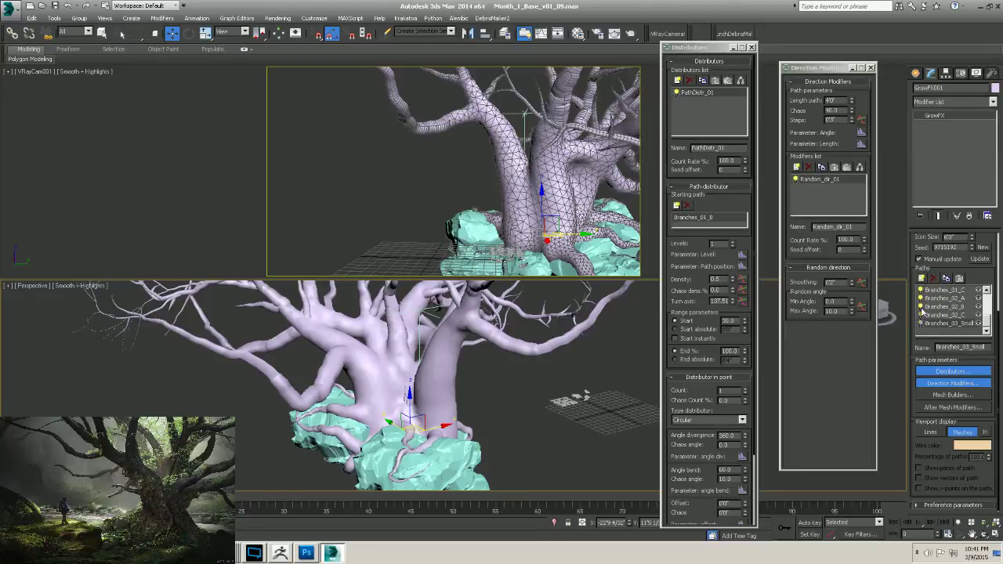
# Turn on manual update and disable the Branches_01, Branches_02 and Branches_03_Small paths along with TrunkFiller.
pyautogui.scroll(3, 986, 315)
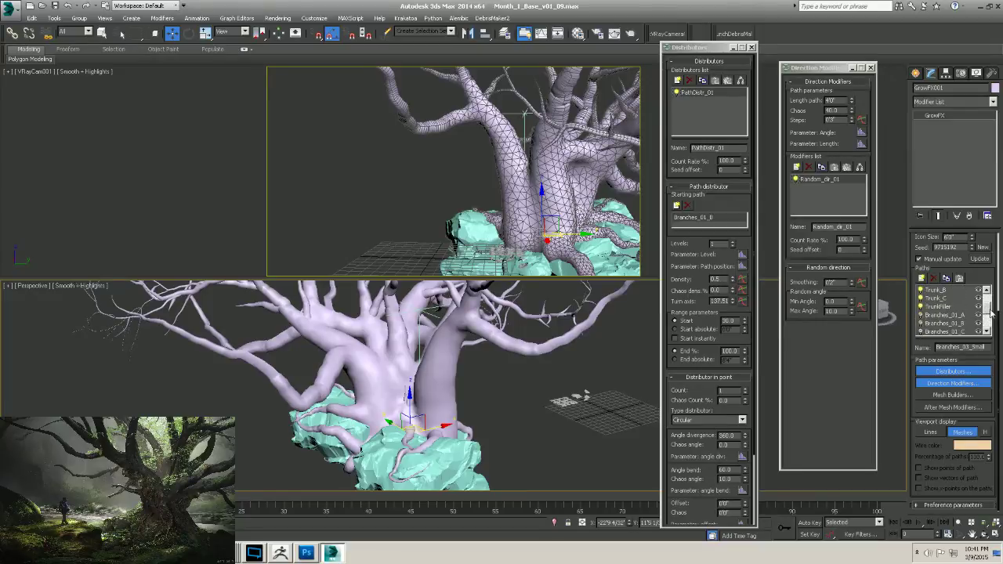
pyautogui.click(926, 307)
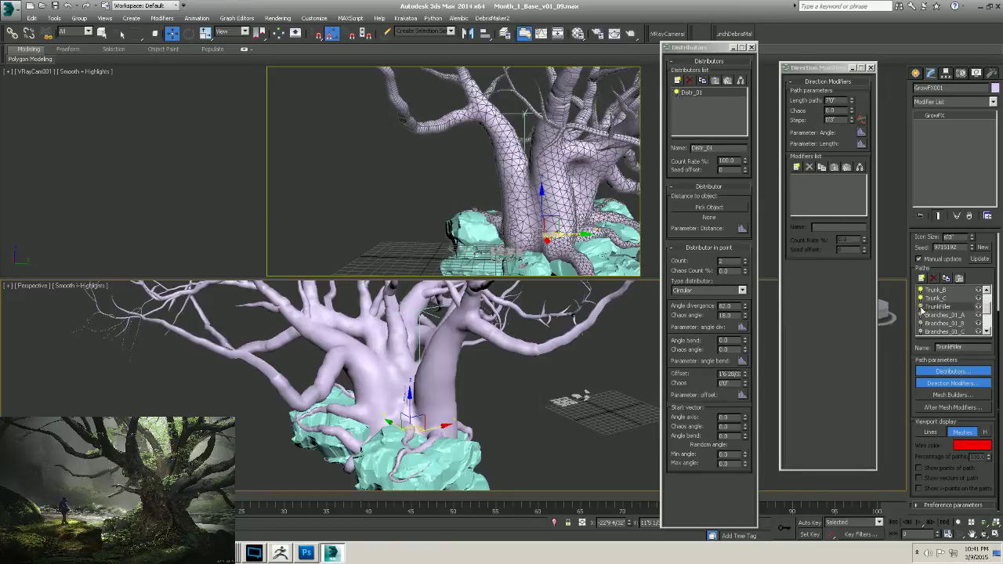
pyautogui.moveTo(987, 312); pyautogui.dragTo(988, 307)
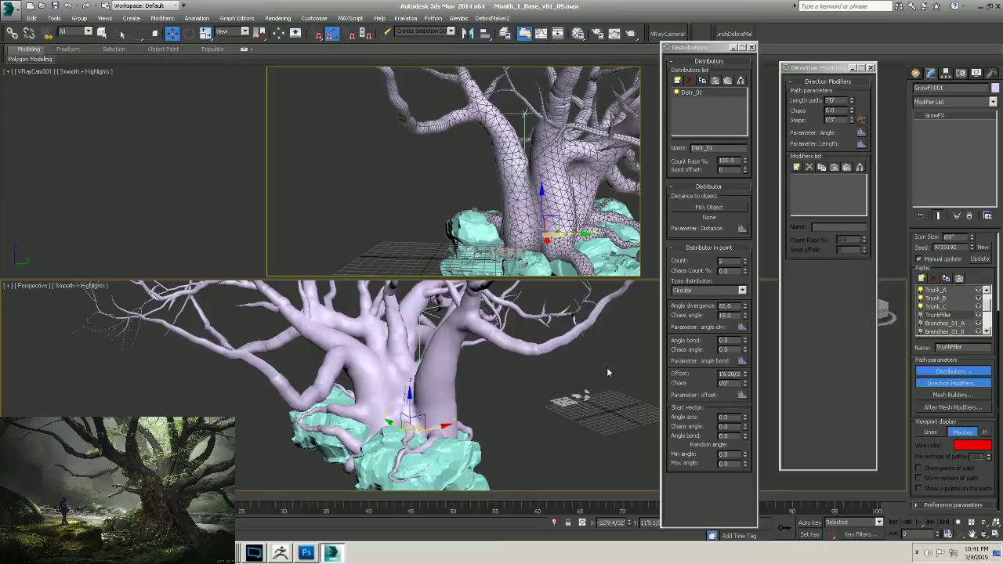
pyautogui.keyDown('alt'); pyautogui.moveTo(420, 394); pyautogui.dragTo(277, 332, button='middle'); pyautogui.keyUp('alt')
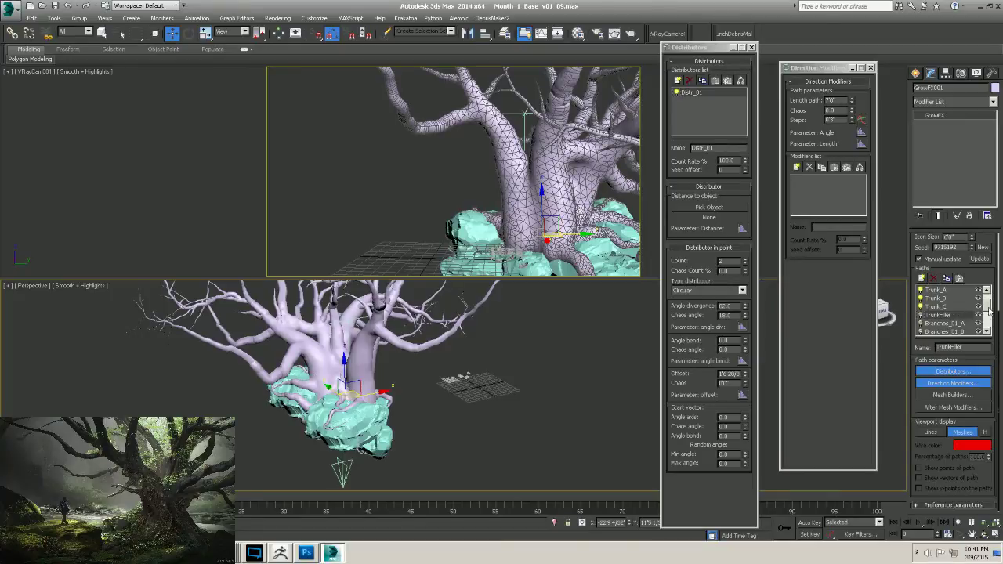
pyautogui.keyDown('alt'); pyautogui.moveTo(313, 376); pyautogui.dragTo(279, 384, button='middle'); pyautogui.keyUp('alt')
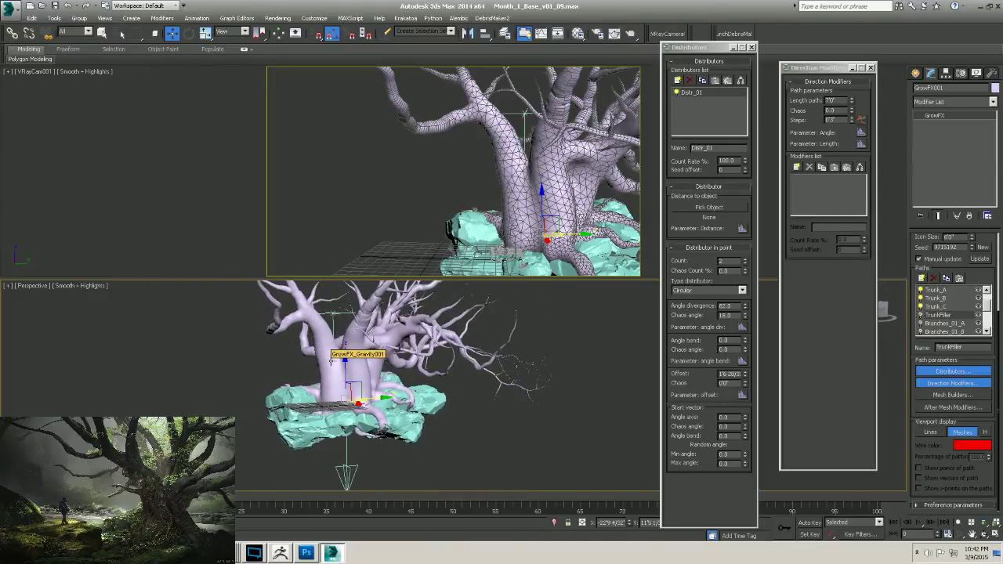
# Disable the Trunk_C, Trunk_B, Trunk_A and Roots paths and switch the tree's viewport display to lines.
pyautogui.keyDown('alt'); pyautogui.moveTo(331, 359); pyautogui.dragTo(375, 398, button='middle'); pyautogui.keyUp('alt')
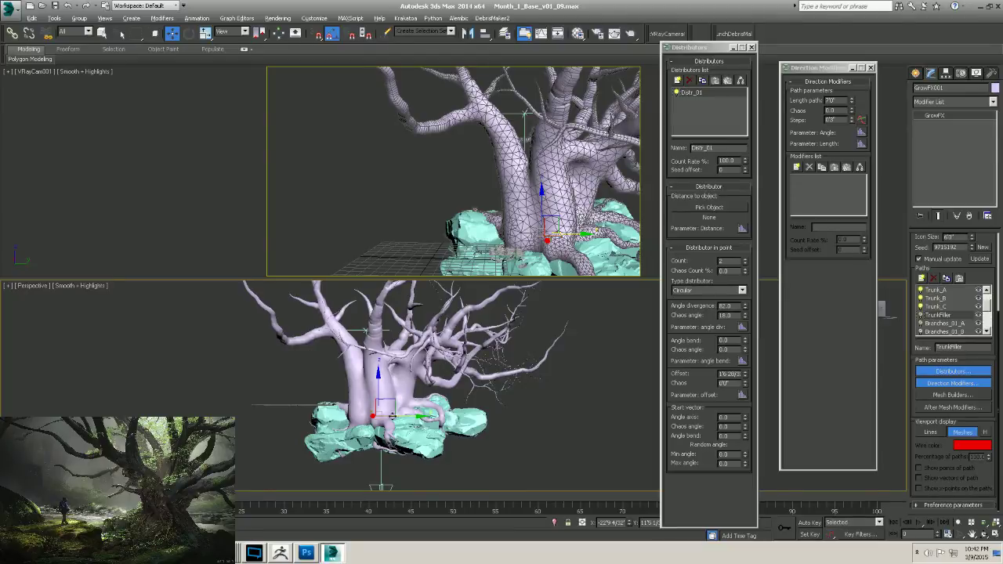
pyautogui.keyDown('alt'); pyautogui.moveTo(422, 382); pyautogui.dragTo(362, 390, button='middle'); pyautogui.keyUp('alt')
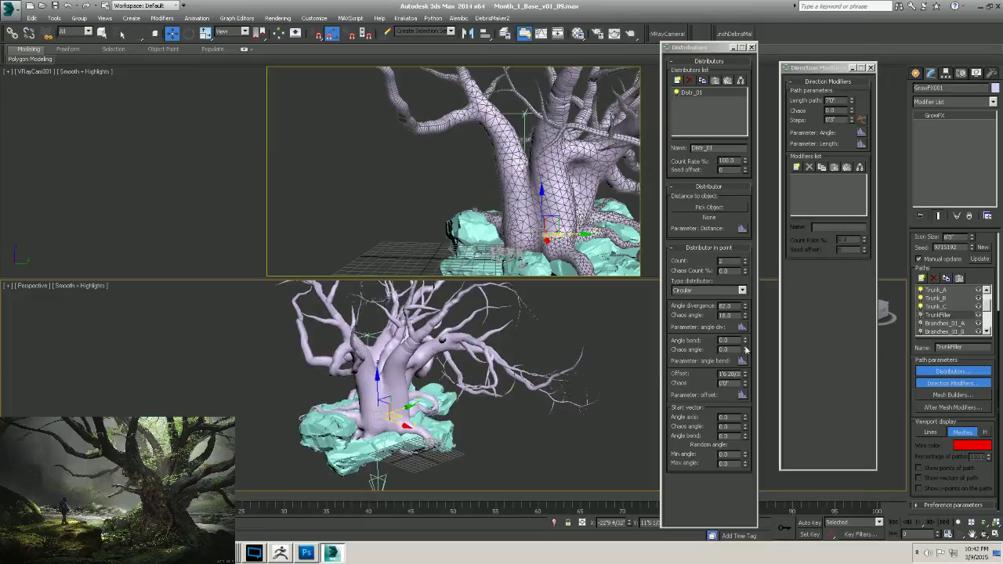
pyautogui.click(929, 306)
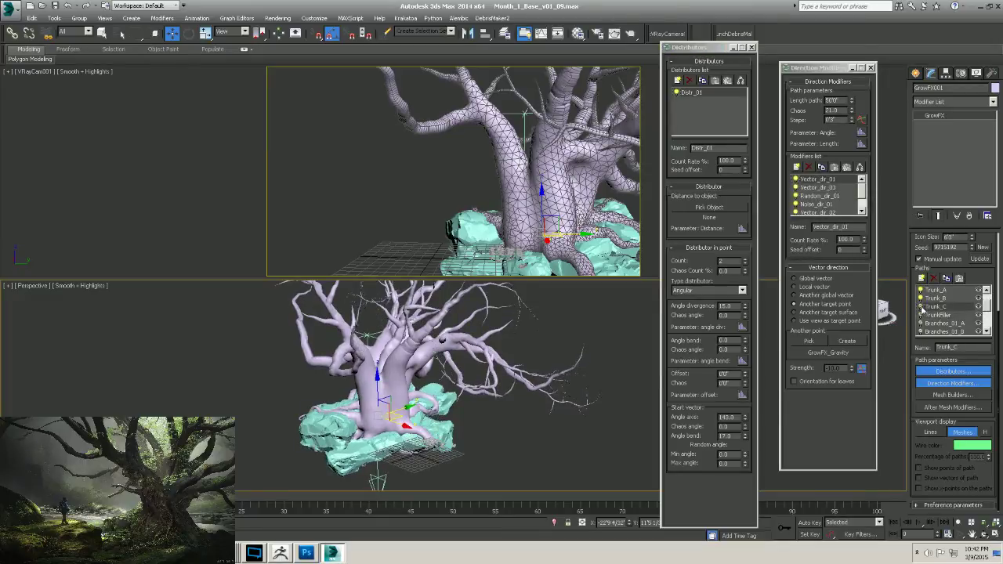
pyautogui.moveTo(987, 304); pyautogui.dragTo(987, 296)
pyautogui.click(938, 315)
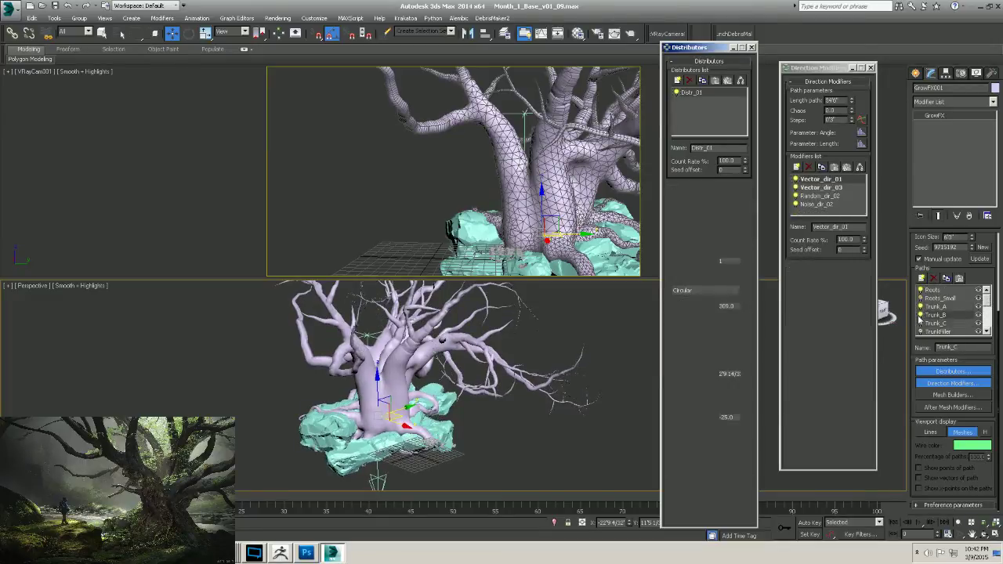
pyautogui.click(925, 307)
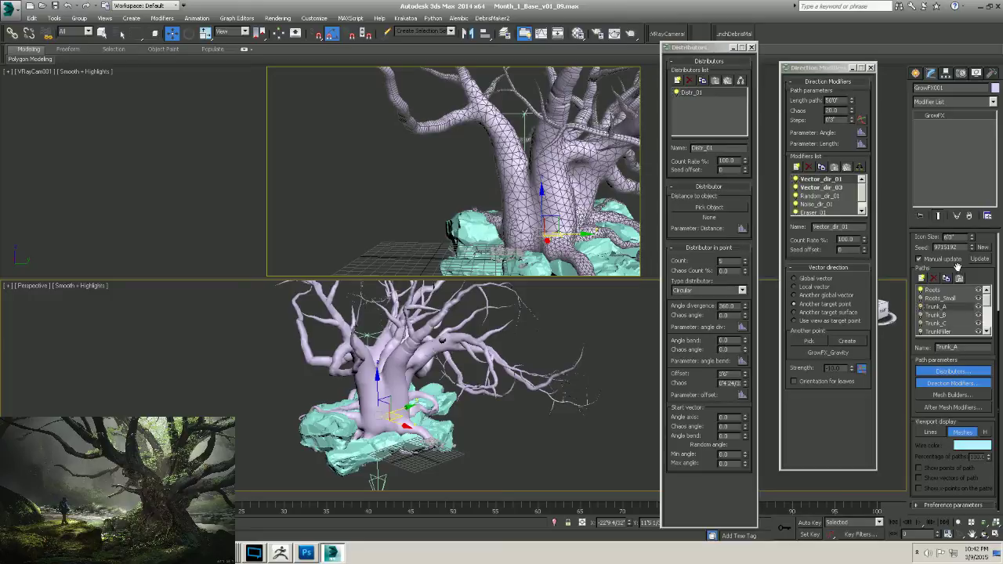
pyautogui.click(933, 433)
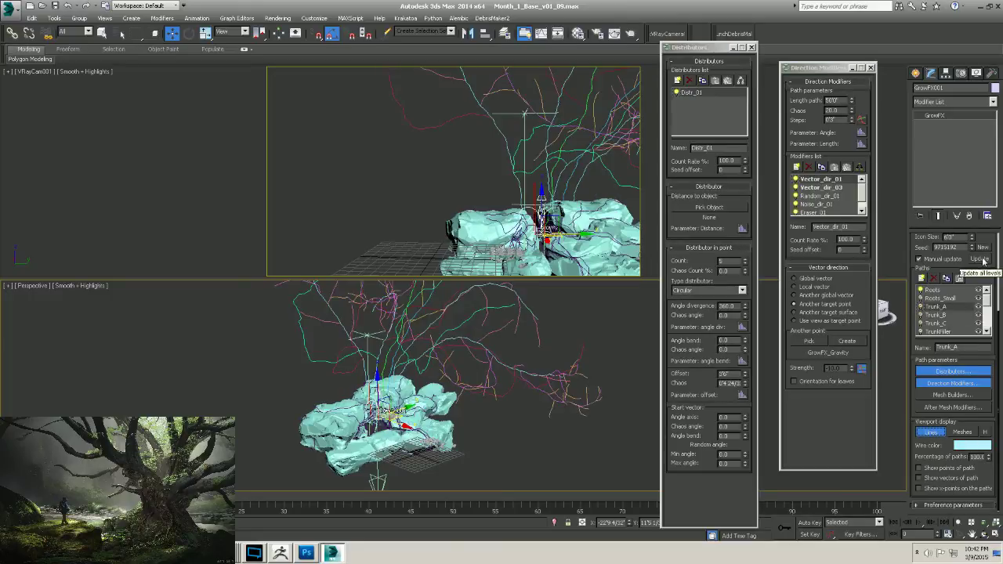
# Re-enable the Roots and Trunk_A paths and update the tree to check their lines over the rocks.
pyautogui.keyDown('alt'); pyautogui.moveTo(438, 423); pyautogui.dragTo(408, 409, button='middle'); pyautogui.keyUp('alt')
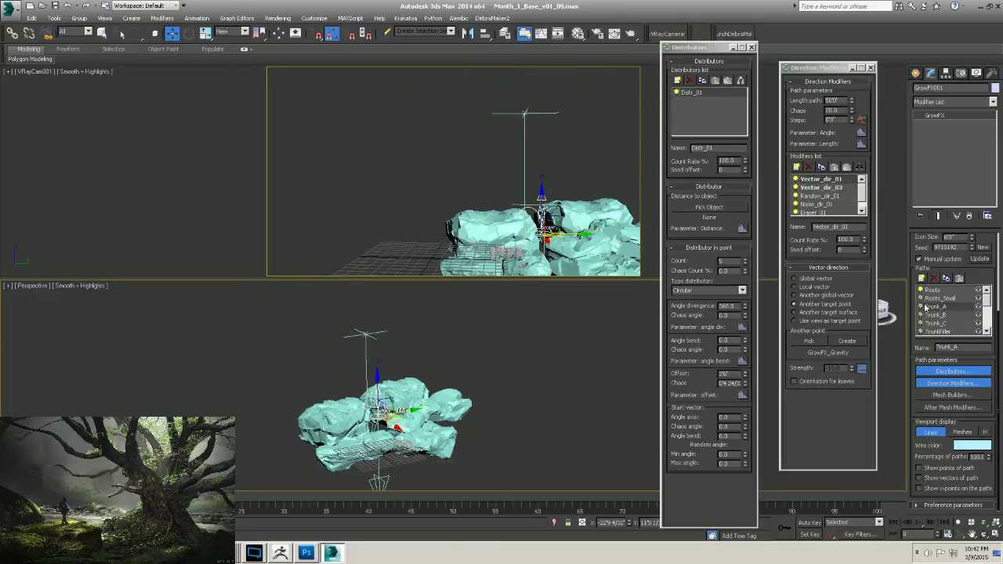
pyautogui.click(980, 259)
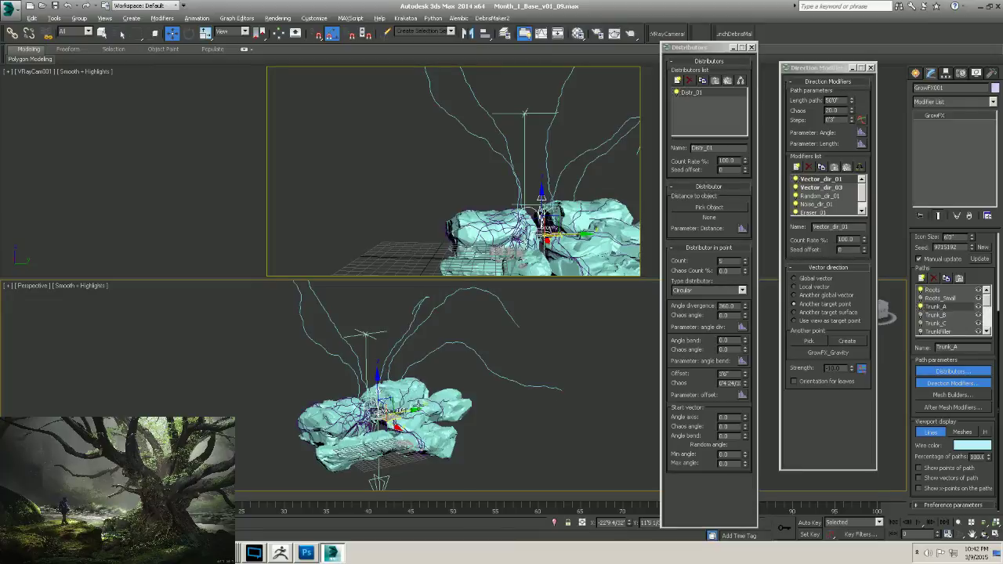
pyautogui.keyDown('alt'); pyautogui.moveTo(434, 391); pyautogui.dragTo(382, 378, button='middle'); pyautogui.keyUp('alt')
pyautogui.scroll(3, 390, 378)
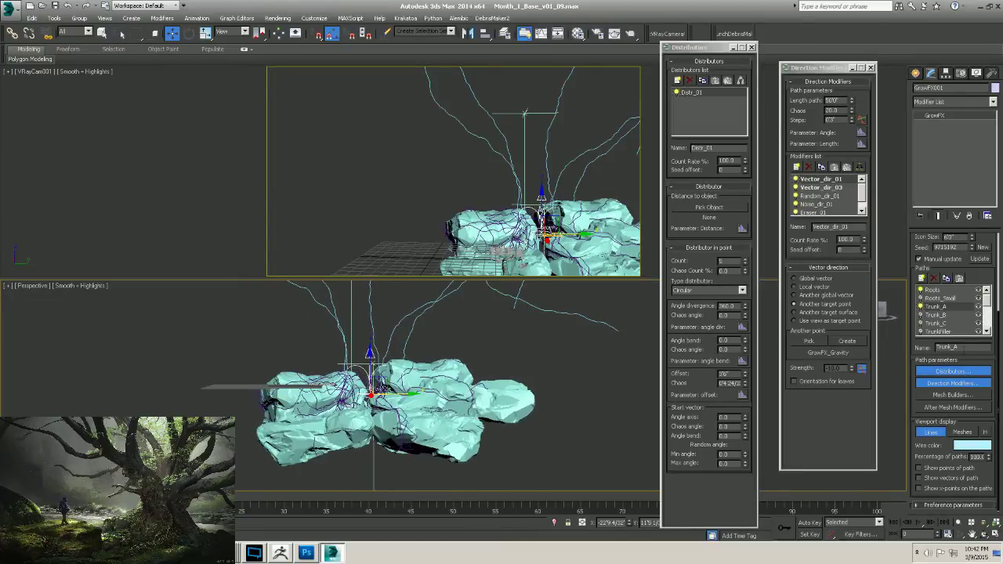
# Re-enable the Trunk_B path, check its mesh builder settings and update the tree.
pyautogui.click(941, 315)
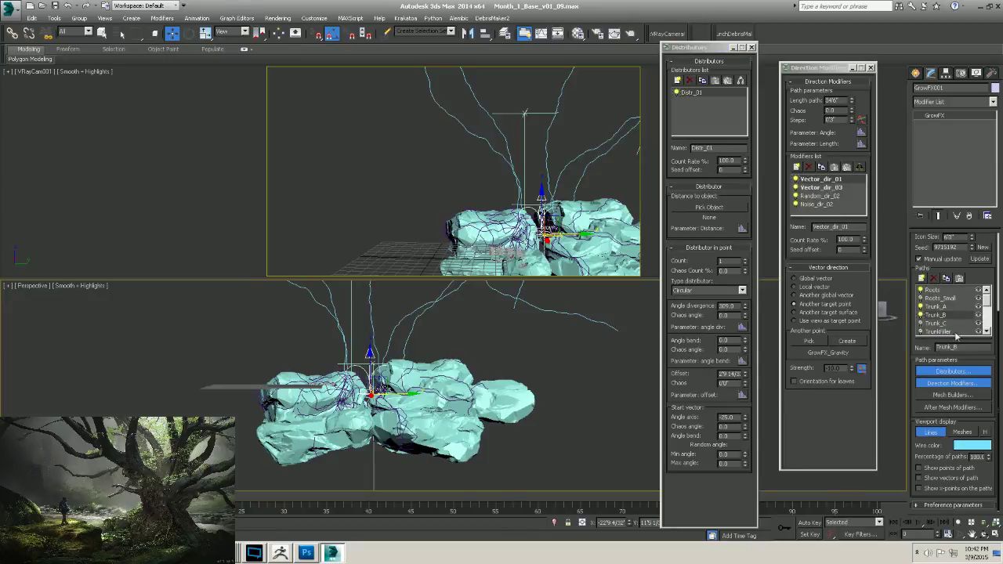
pyautogui.click(960, 395)
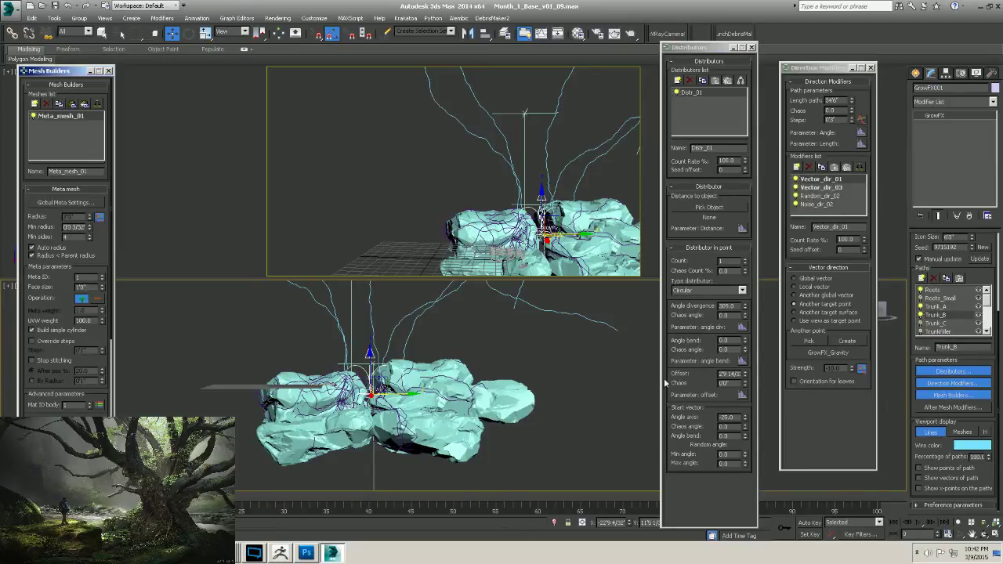
pyautogui.moveTo(379, 388); pyautogui.dragTo(413, 412, button='middle')
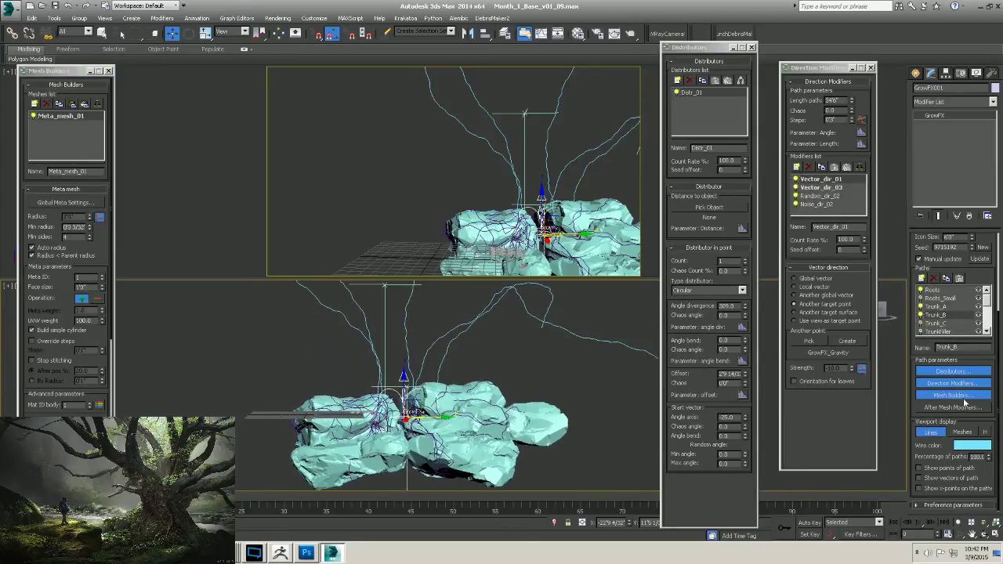
pyautogui.click(963, 396)
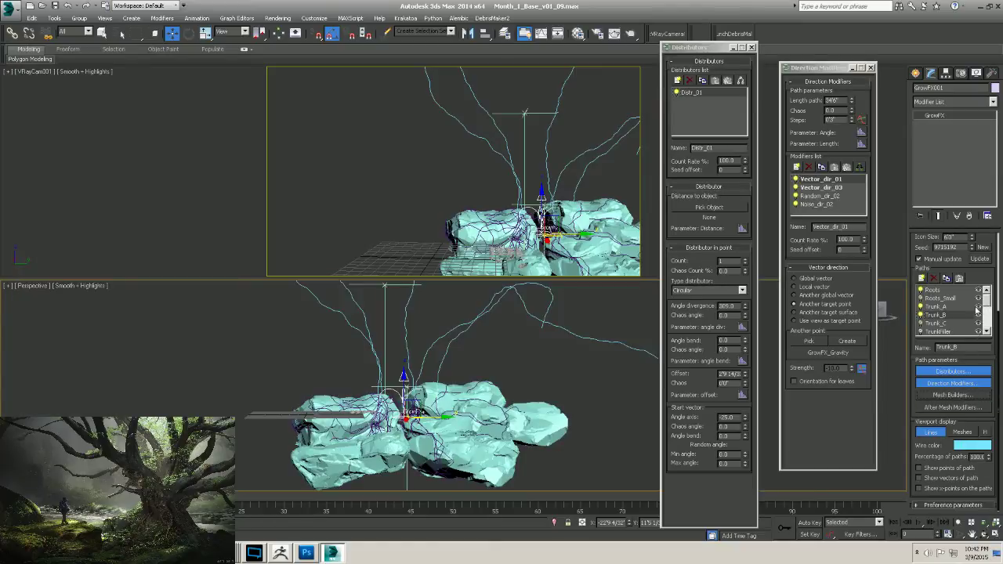
pyautogui.click(981, 260)
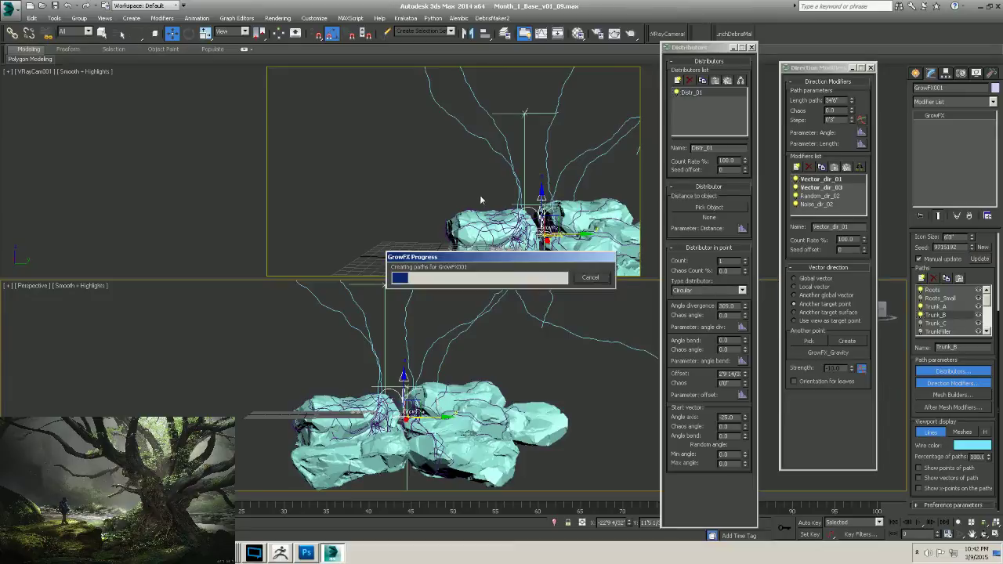
pyautogui.keyDown('alt'); pyautogui.moveTo(482, 425); pyautogui.dragTo(464, 418, button='middle'); pyautogui.keyUp('alt')
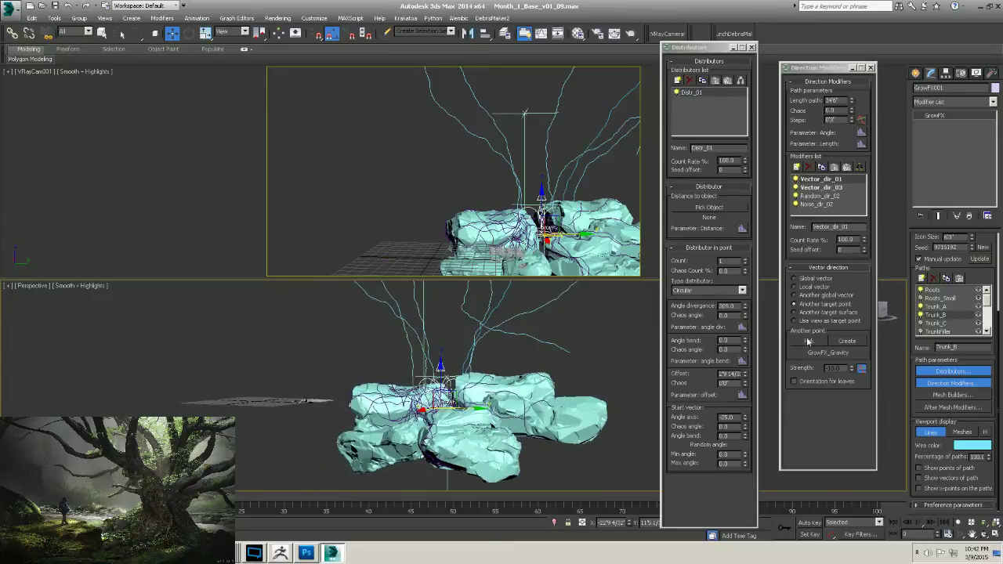
# Re-enable the Trunk_C path, update the tree and inspect the combined trunk lines.
pyautogui.click(936, 323)
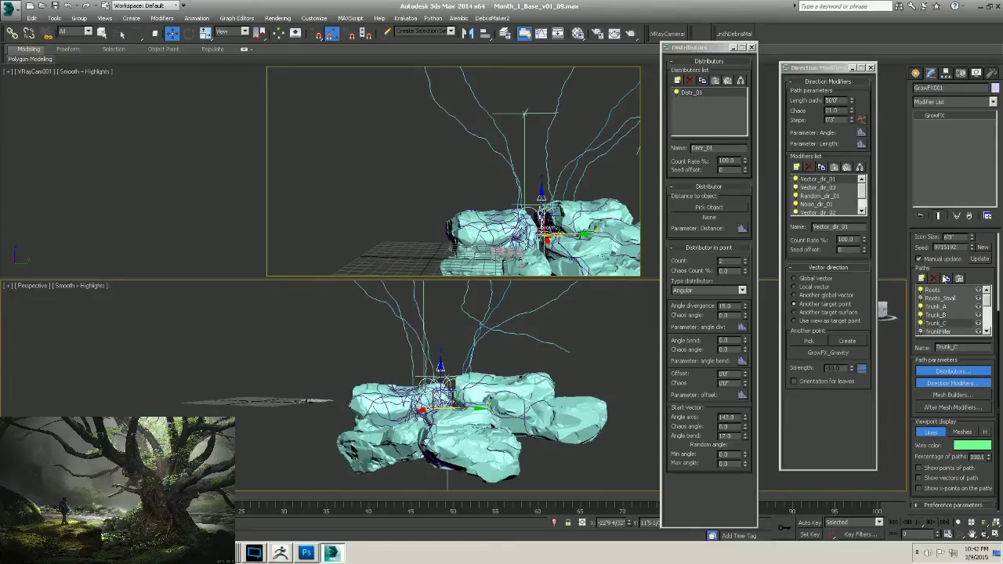
pyautogui.click(981, 260)
pyautogui.keyDown('alt'); pyautogui.moveTo(478, 373); pyautogui.dragTo(885, 310, button='middle'); pyautogui.keyUp('alt')
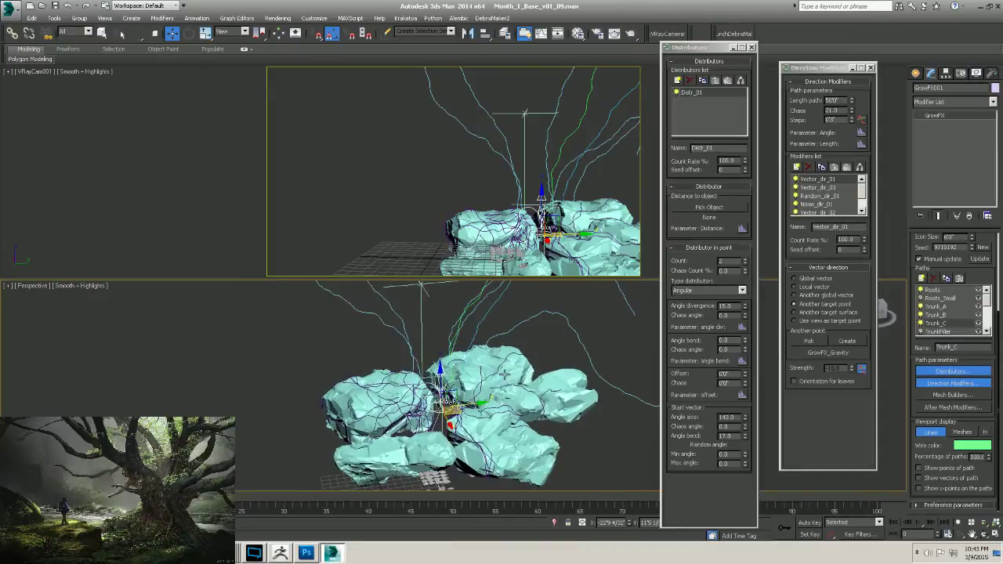
# Switch the viewport display to meshes and update the tree with only the roots and trunk paths enabled.
pyautogui.click(962, 432)
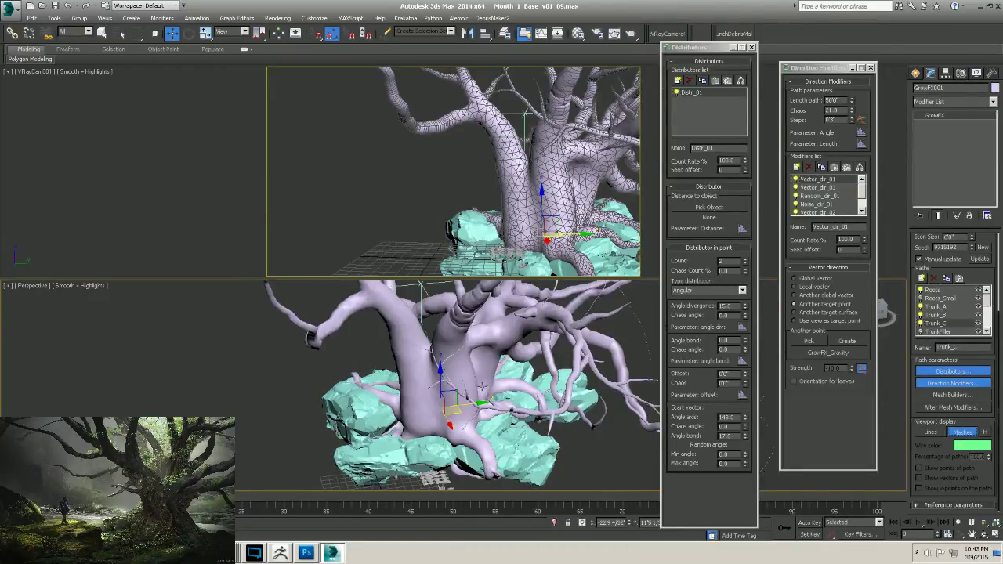
pyautogui.click(979, 259)
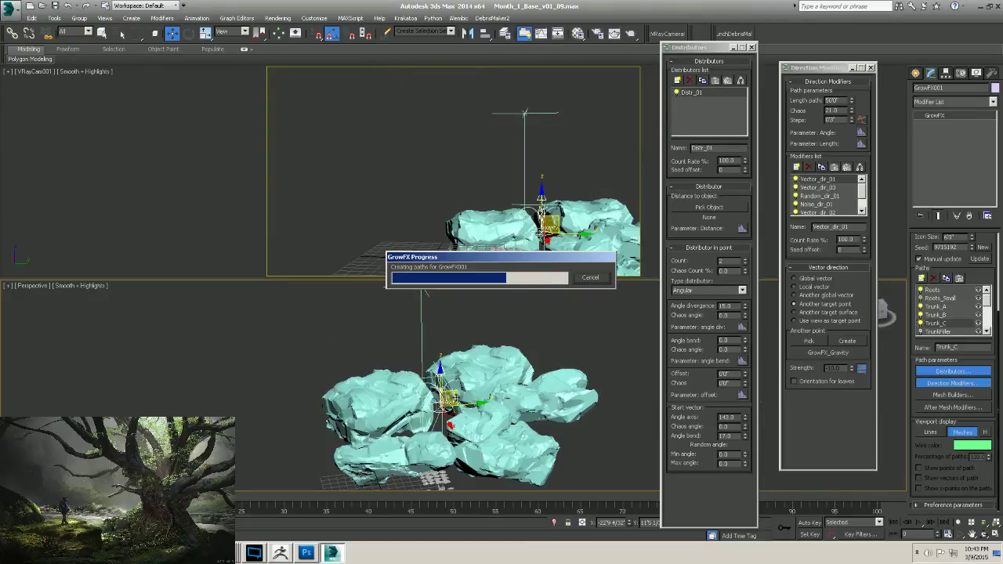
pyautogui.moveTo(457, 397); pyautogui.dragTo(454, 347, button='middle')
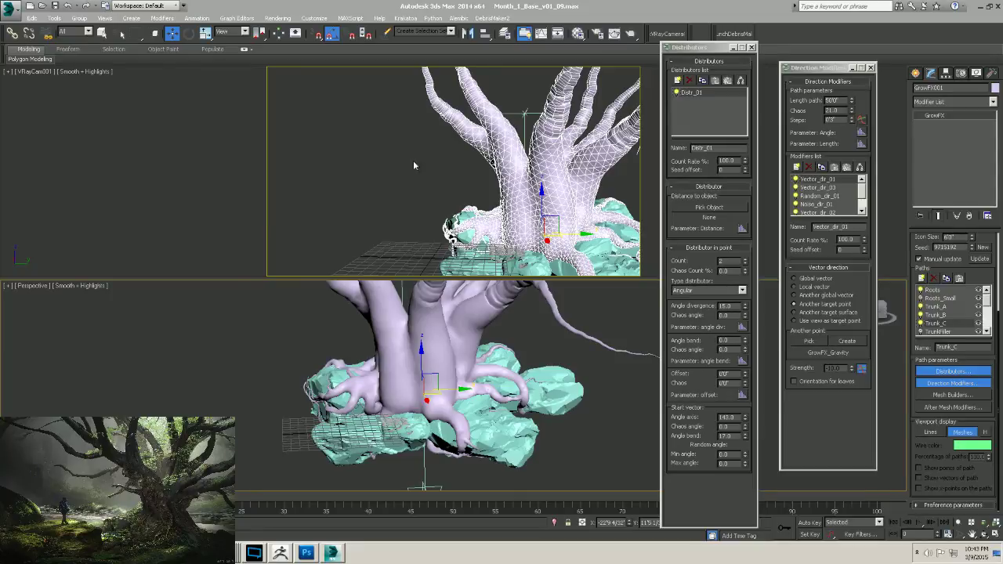
pyautogui.moveTo(485, 376)
pyautogui.keyDown('alt'); pyautogui.mouseDown(button='middle')
pyautogui.moveTo(506, 390)
pyautogui.moveTo(439, 433)
pyautogui.moveTo(494, 400)
pyautogui.moveTo(385, 361)
pyautogui.moveTo(468, 384)
pyautogui.moveTo(479, 371)
pyautogui.mouseUp(button='middle'); pyautogui.keyUp('alt')
pyautogui.scroll(5, 438, 432)
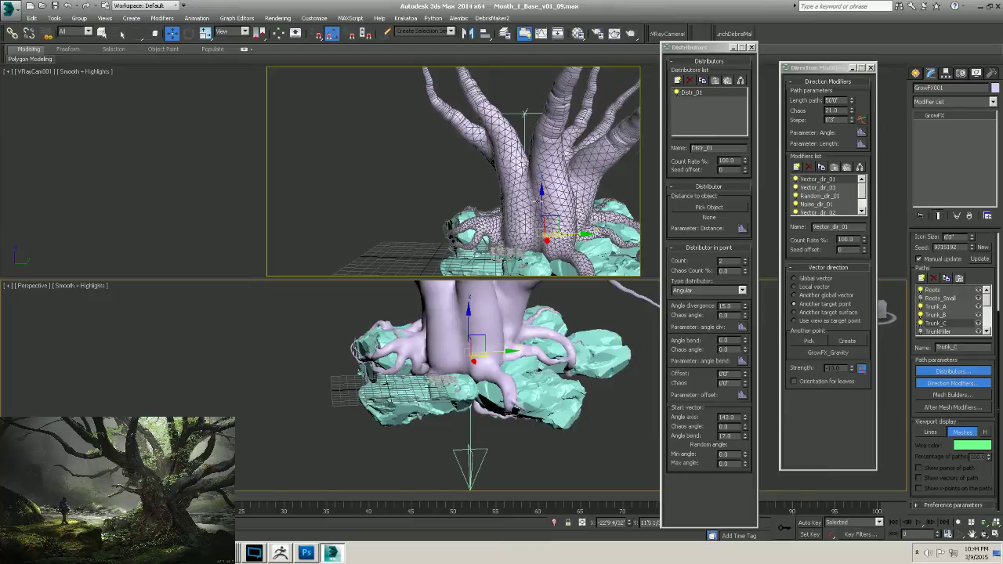
# Move the Distributors window clear of the perspective view and examine the meshed trunk base and roots from several angles.
pyautogui.moveTo(685, 47); pyautogui.dragTo(756, 30)
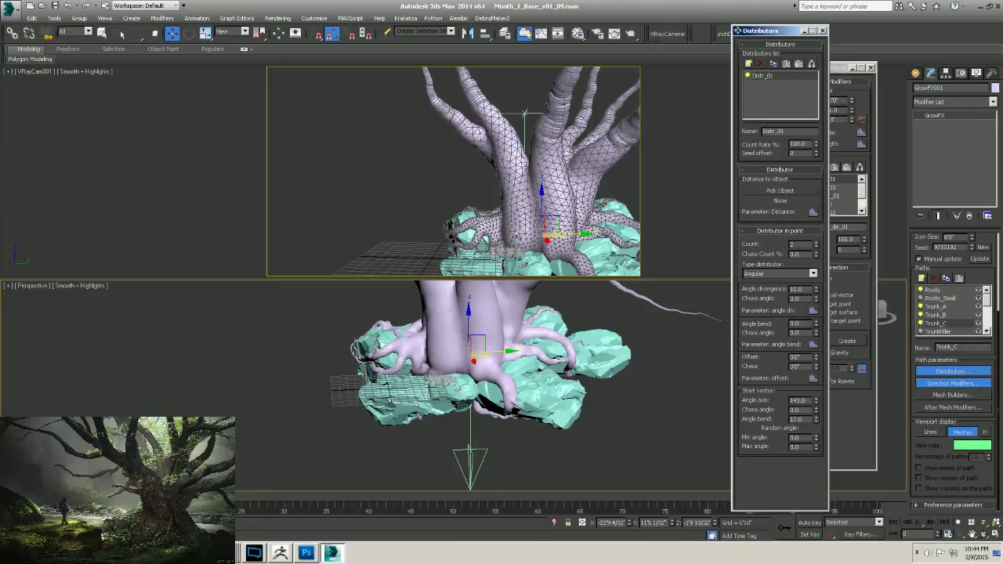
pyautogui.scroll(-5, 533, 368)
pyautogui.keyDown('alt'); pyautogui.moveTo(548, 375); pyautogui.dragTo(324, 398, button='middle'); pyautogui.keyUp('alt')
pyautogui.keyDown('alt'); pyautogui.moveTo(359, 398); pyautogui.dragTo(456, 390, button='middle'); pyautogui.keyUp('alt')
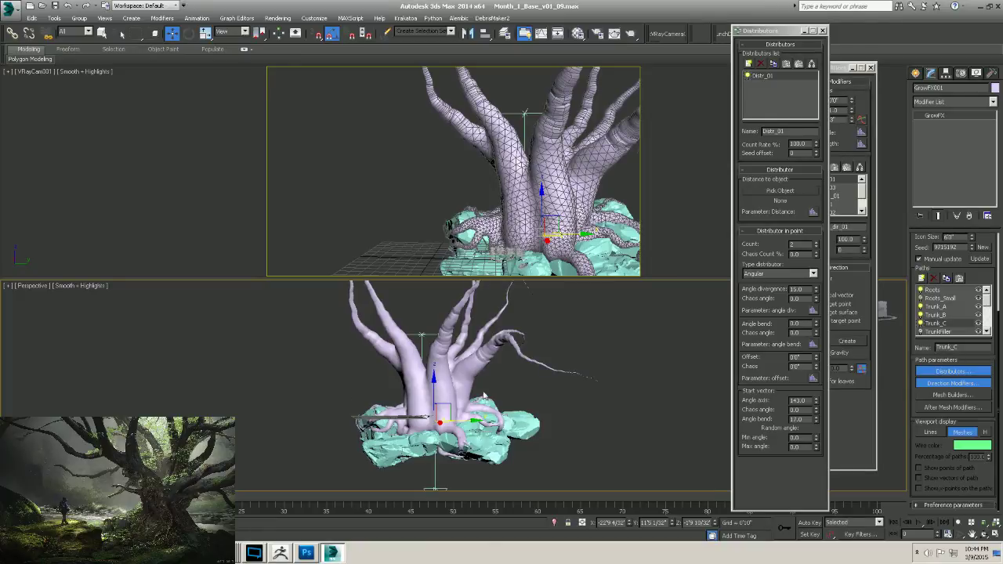
pyautogui.scroll(5, 484, 398)
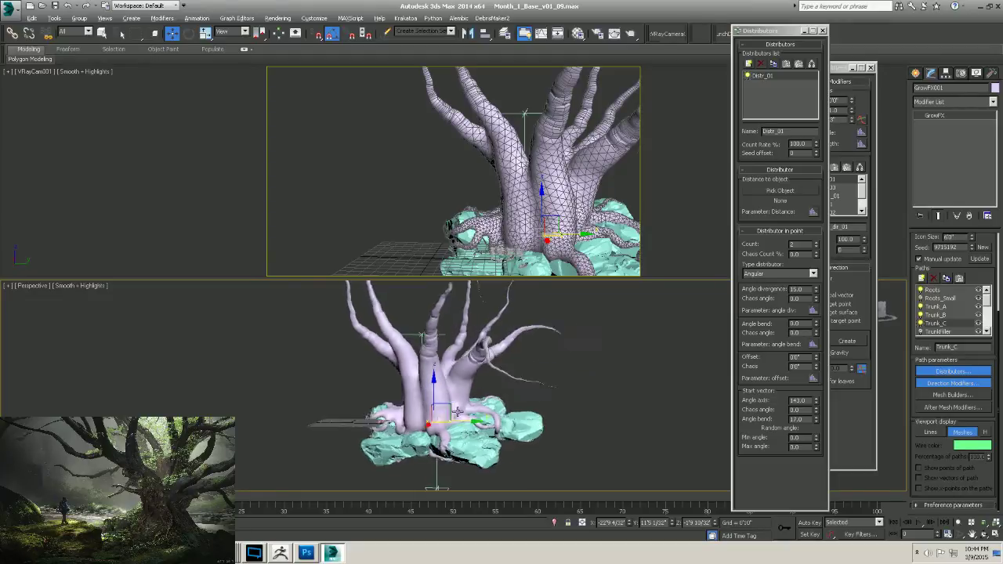
pyautogui.keyDown('alt'); pyautogui.moveTo(493, 384); pyautogui.dragTo(491, 395, button='middle'); pyautogui.keyUp('alt')
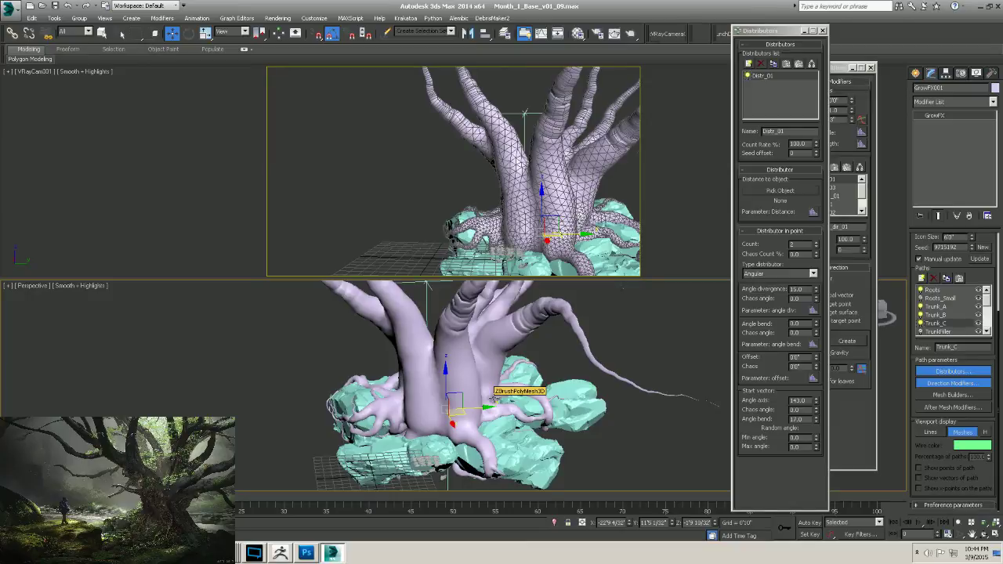
pyautogui.keyDown('alt'); pyautogui.moveTo(450, 415); pyautogui.dragTo(448, 387, button='middle'); pyautogui.keyUp('alt')
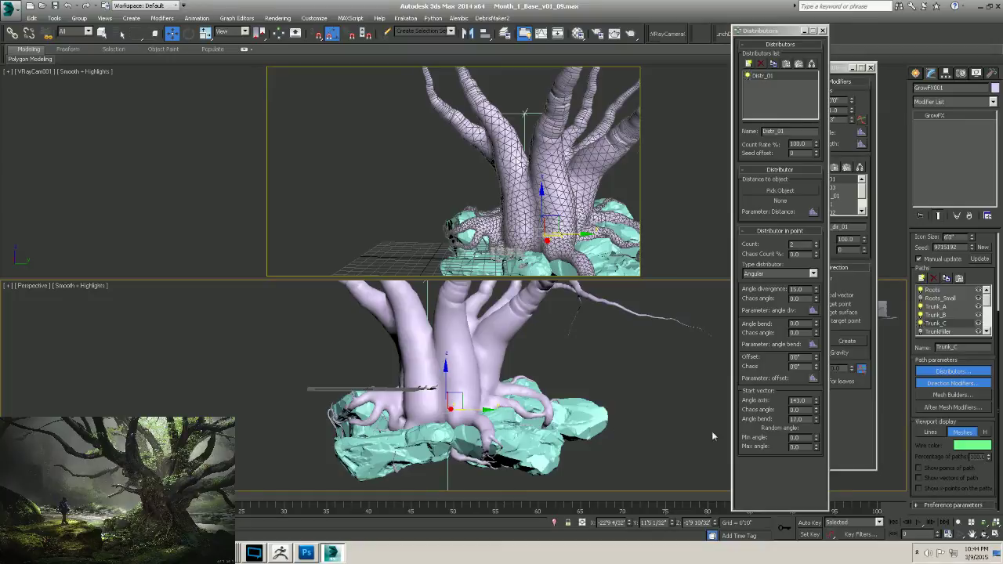
pyautogui.moveTo(442, 389)
pyautogui.keyDown('alt'); pyautogui.mouseDown(button='middle')
pyautogui.moveTo(467, 382)
pyautogui.moveTo(445, 384)
pyautogui.mouseUp(button='middle'); pyautogui.keyUp('alt')
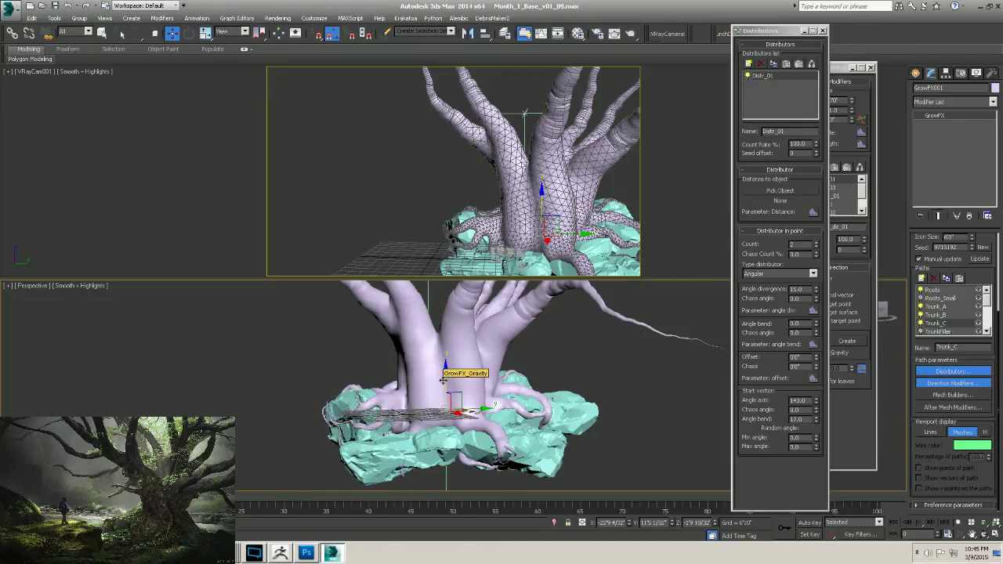
pyautogui.moveTo(443, 380)
pyautogui.keyDown('alt'); pyautogui.mouseDown(button='middle')
pyautogui.moveTo(409, 386)
pyautogui.moveTo(431, 377)
pyautogui.mouseUp(button='middle'); pyautogui.keyUp('alt')
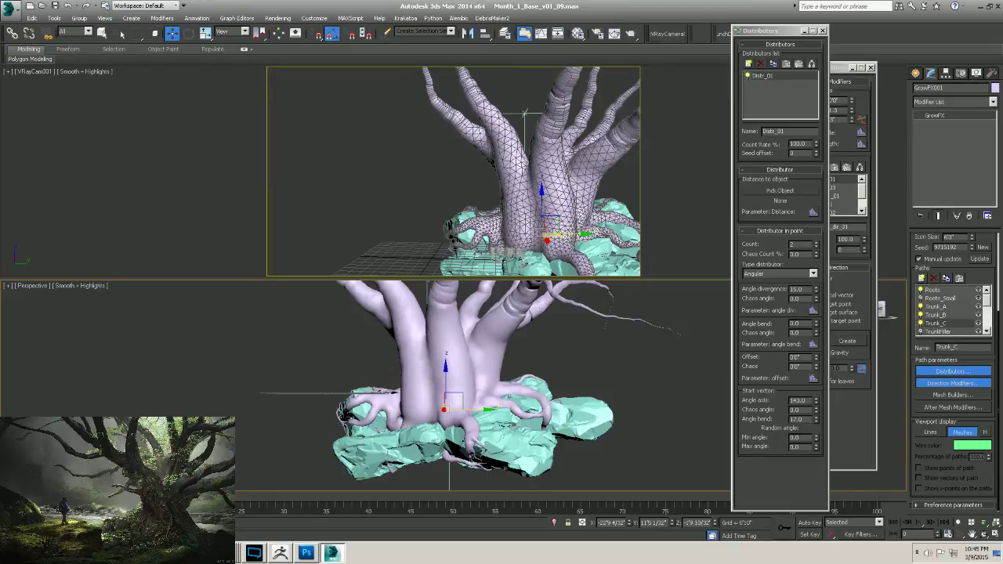
pyautogui.keyDown('alt'); pyautogui.moveTo(549, 375); pyautogui.dragTo(521, 401, button='middle'); pyautogui.keyUp('alt')
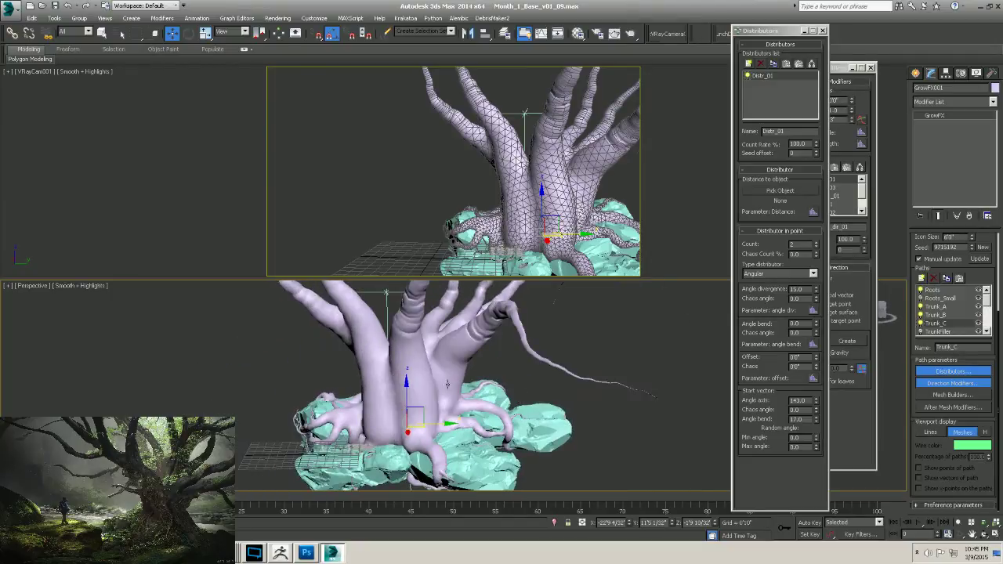
pyautogui.keyDown('alt'); pyautogui.moveTo(447, 384); pyautogui.dragTo(486, 376, button='middle'); pyautogui.keyUp('alt')
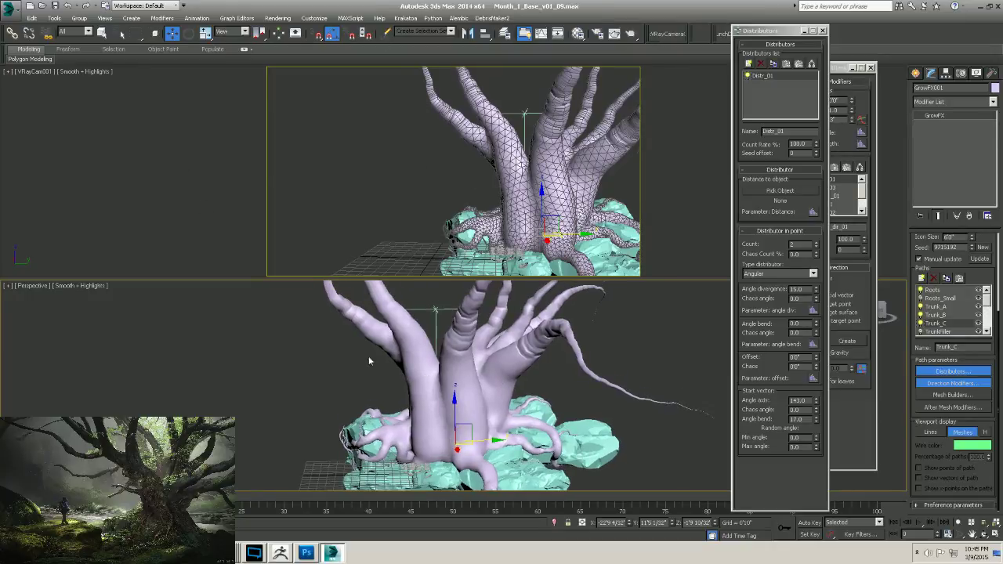
pyautogui.moveTo(368, 356); pyautogui.dragTo(346, 357, button='middle')
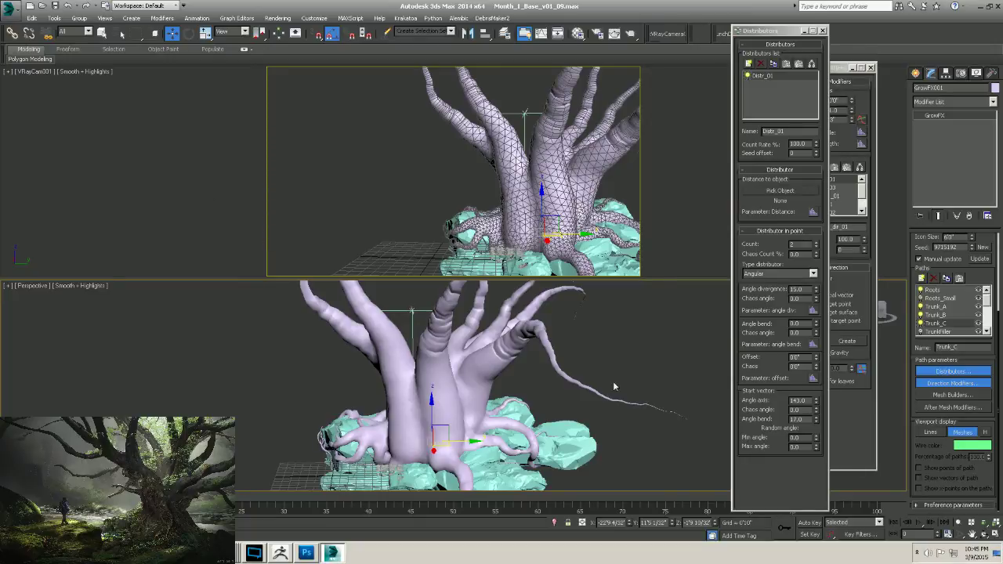
# Examine the overall silhouette of the bare trunks and roots from farther away and from above.
pyautogui.keyDown('alt'); pyautogui.moveTo(498, 349); pyautogui.dragTo(505, 369, button='middle'); pyautogui.keyUp('alt')
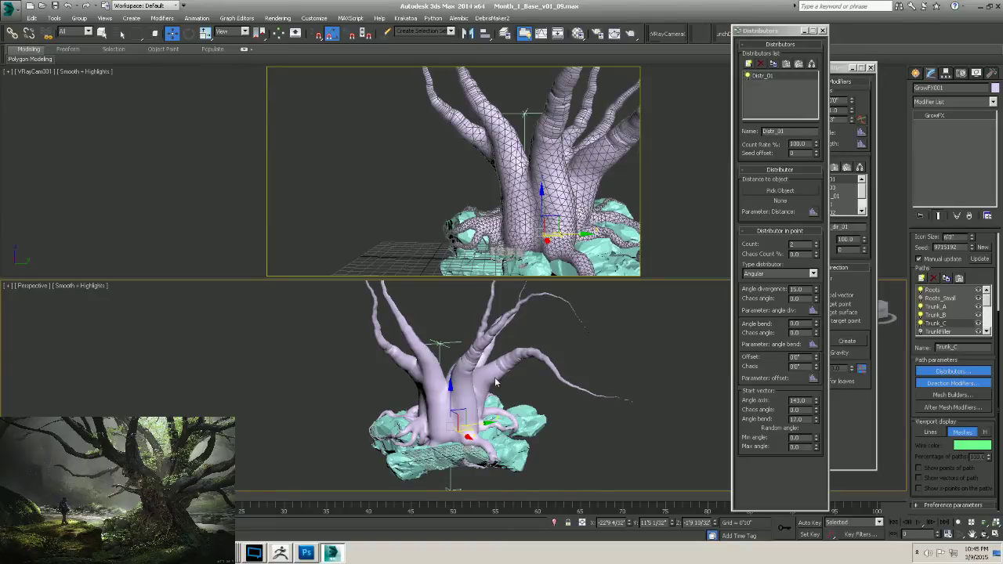
pyautogui.moveTo(519, 400); pyautogui.dragTo(514, 373, button='middle')
pyautogui.scroll(-2, 514, 398)
pyautogui.keyDown('alt'); pyautogui.moveTo(514, 373); pyautogui.dragTo(484, 368, button='middle'); pyautogui.keyUp('alt')
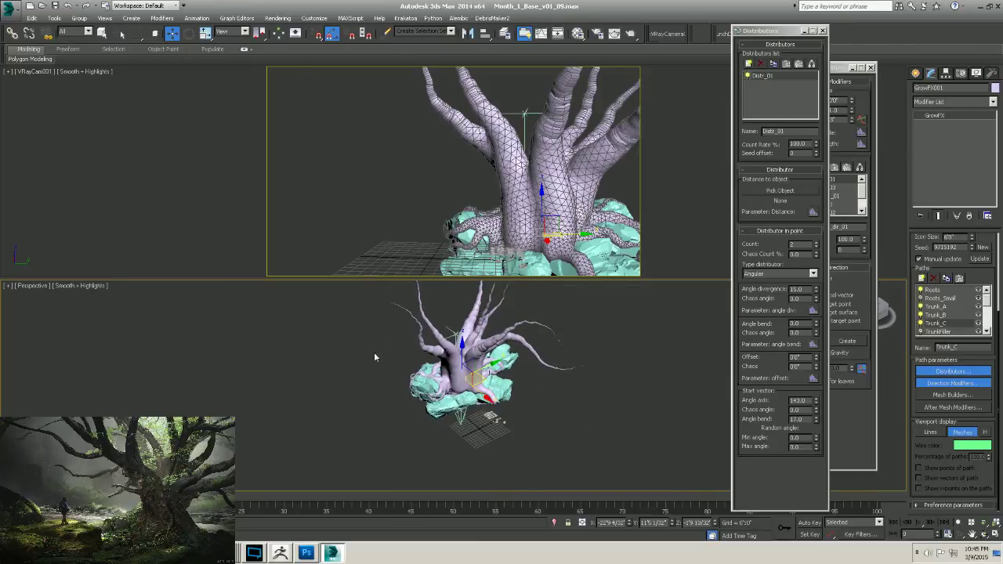
pyautogui.moveTo(474, 321); pyautogui.dragTo(444, 409, button='middle')
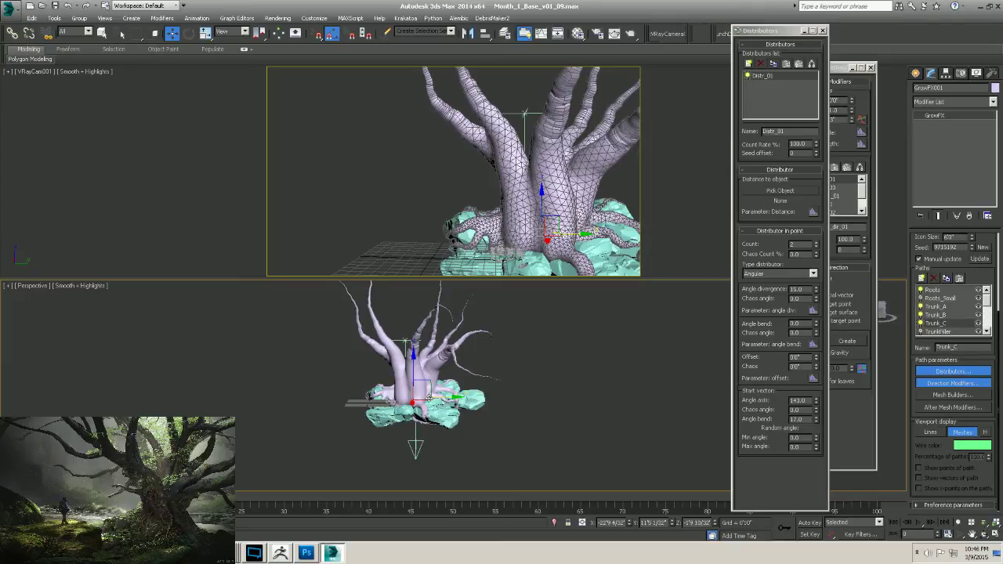
pyautogui.keyDown('alt'); pyautogui.moveTo(429, 397); pyautogui.dragTo(451, 398, button='middle'); pyautogui.keyUp('alt')
pyautogui.scroll(3, 446, 392)
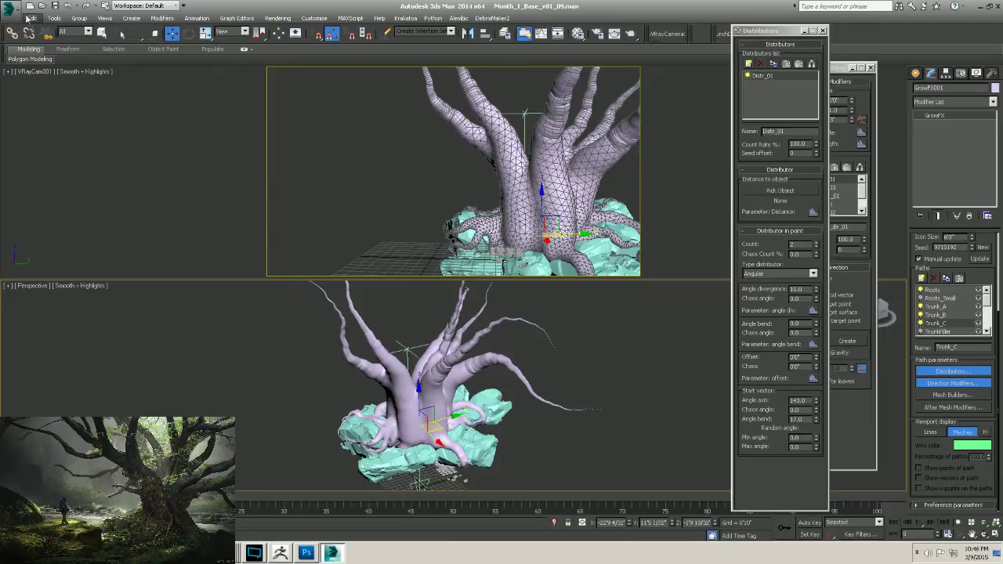
pyautogui.keyDown('alt'); pyautogui.moveTo(316, 361); pyautogui.dragTo(350, 358, button='middle'); pyautogui.keyUp('alt')
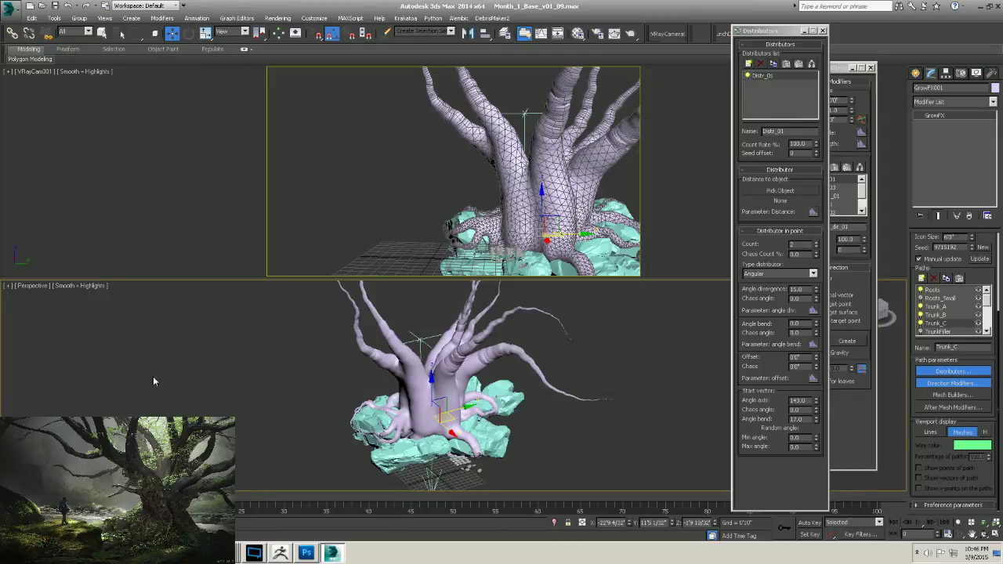
pyautogui.keyDown('alt'); pyautogui.moveTo(153, 376); pyautogui.dragTo(220, 382, button='middle'); pyautogui.keyUp('alt')
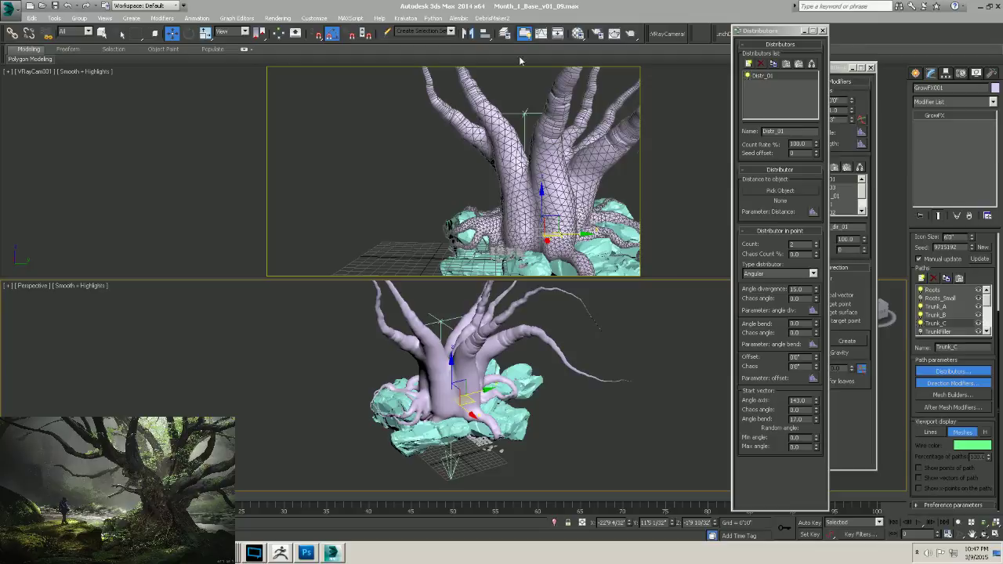
pyautogui.click(530, 168)
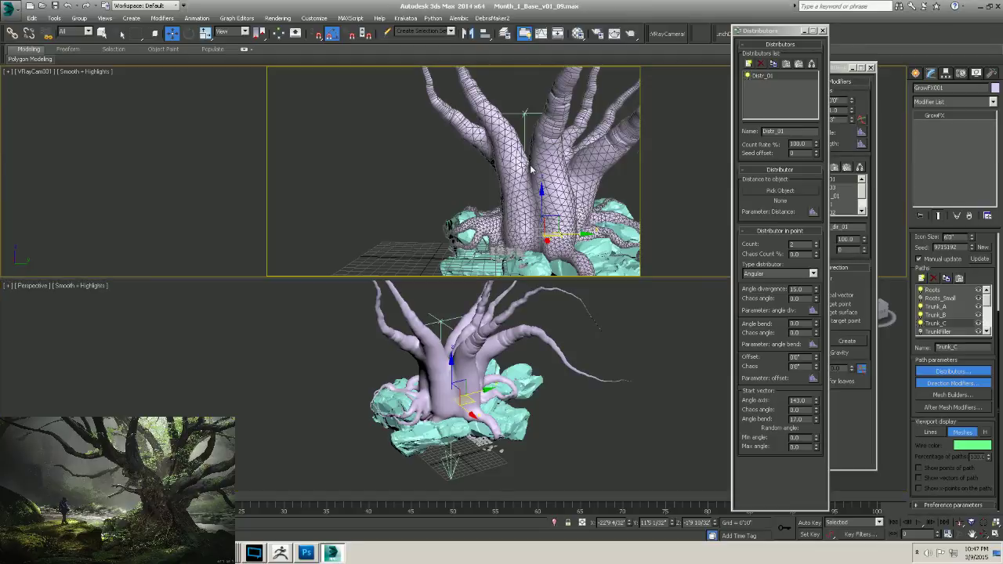
pyautogui.rightClick(548, 176)
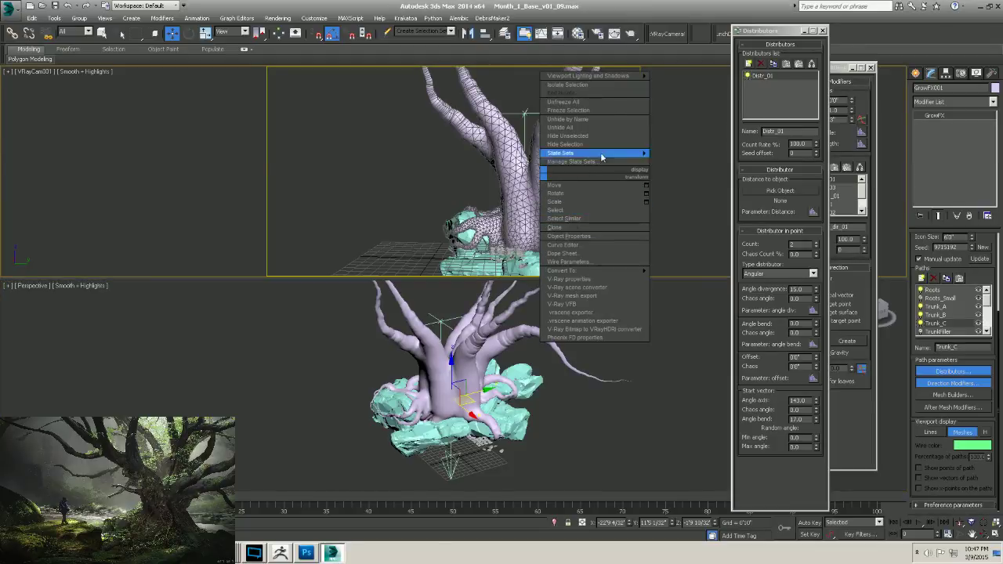
pyautogui.click(585, 4)
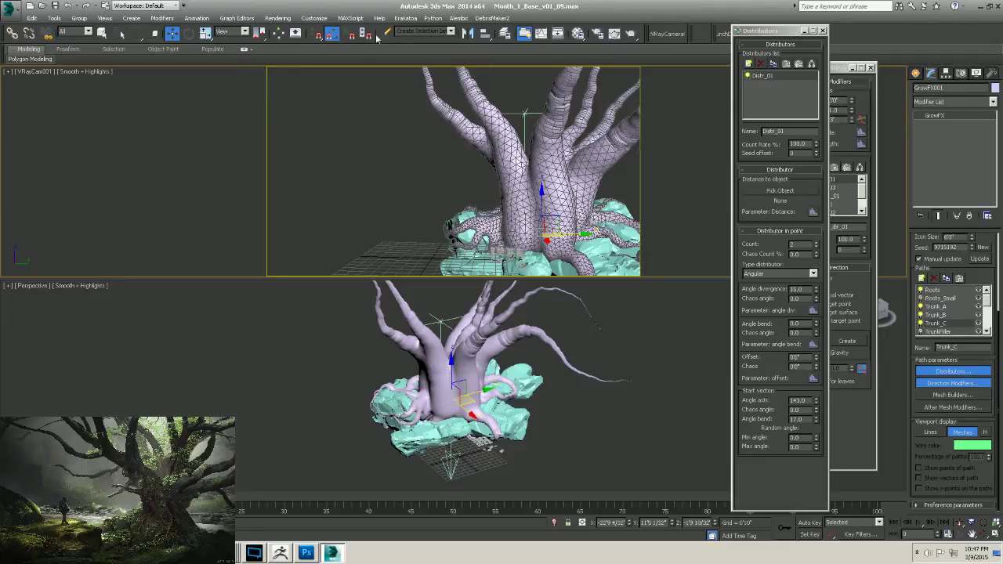
# Expand the modeling ribbon and move the Distributors window clear of the Direction Modifiers window.
pyautogui.click(245, 49)
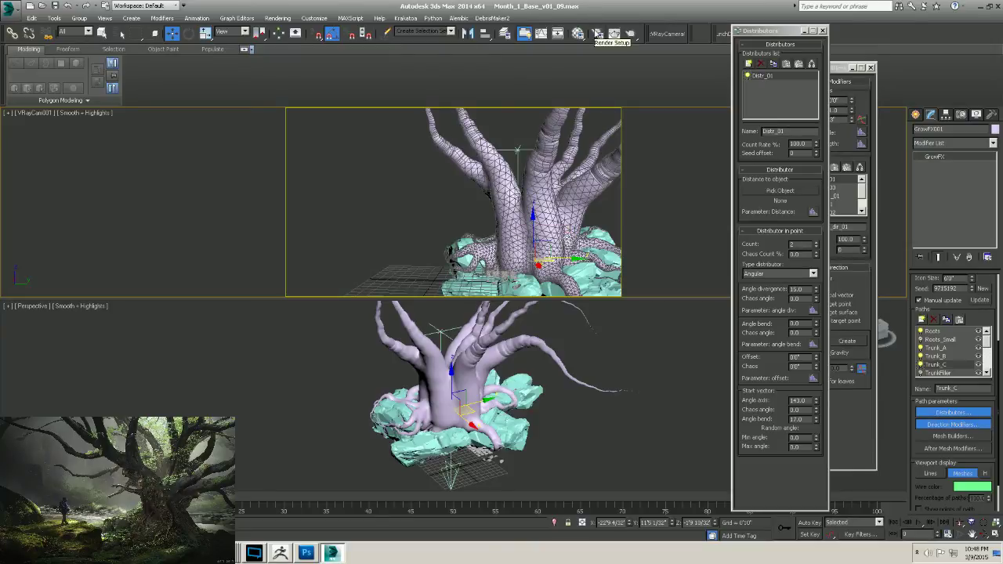
pyautogui.moveTo(766, 32); pyautogui.dragTo(700, 36)
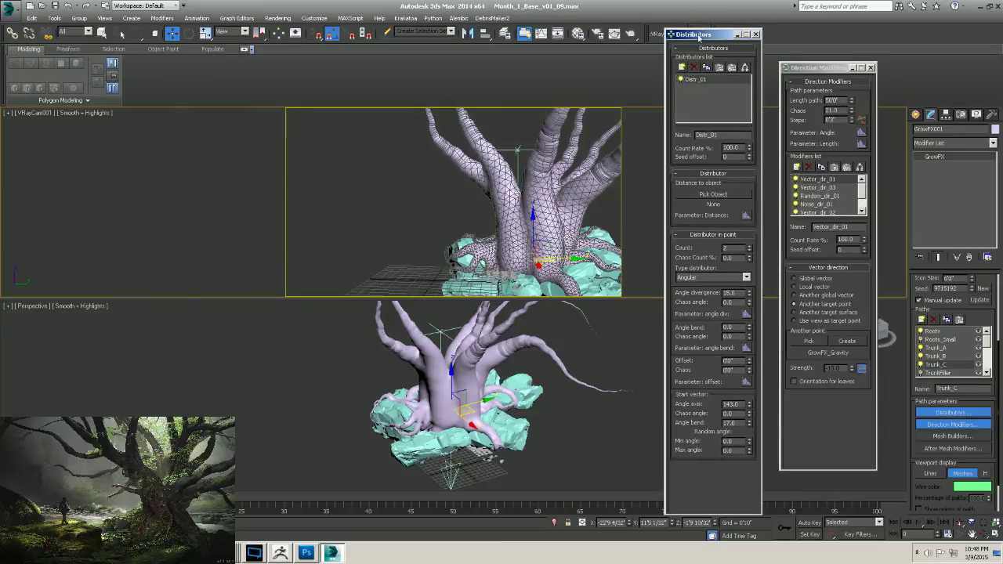
pyautogui.moveTo(703, 36)
pyautogui.mouseDown()
pyautogui.moveTo(730, 36)
pyautogui.moveTo(722, 36)
pyautogui.mouseUp()
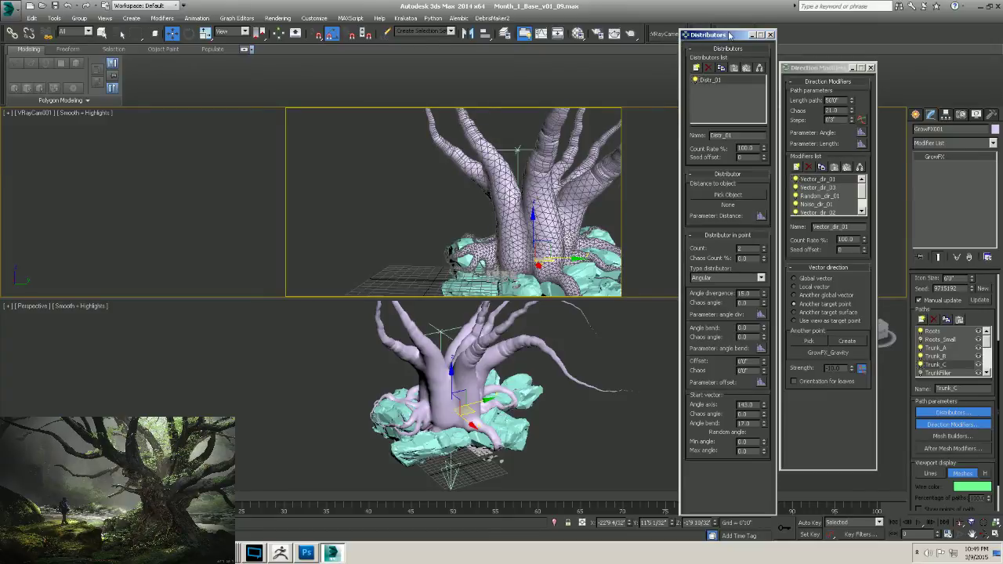
pyautogui.moveTo(729, 35); pyautogui.dragTo(719, 37)
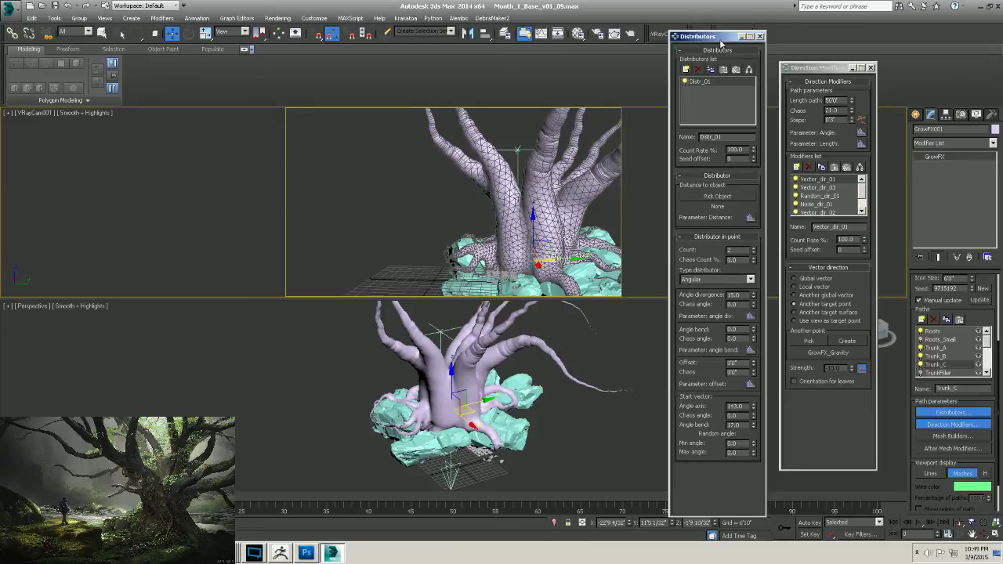
pyautogui.moveTo(719, 46); pyautogui.dragTo(722, 50)
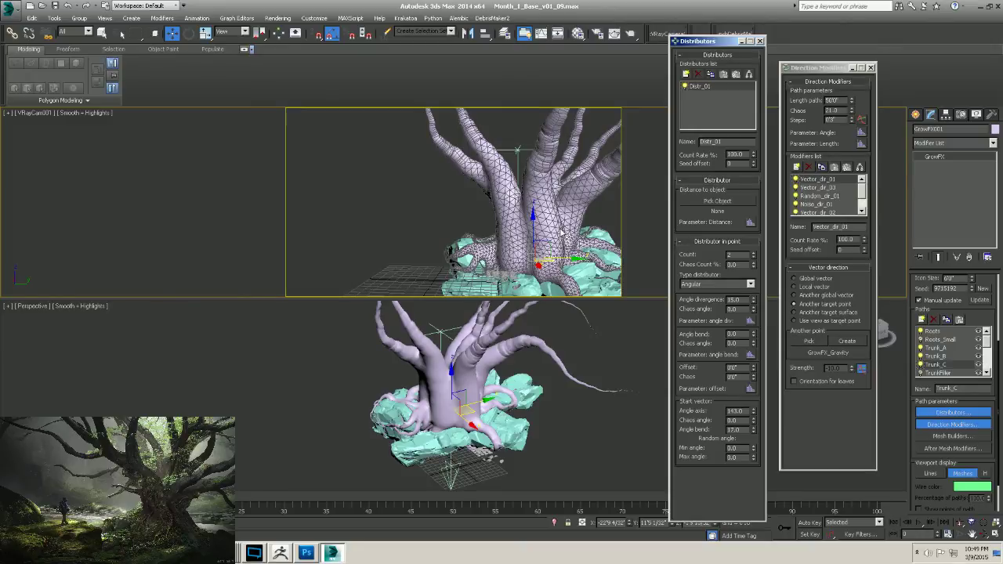
pyautogui.click(677, 16)
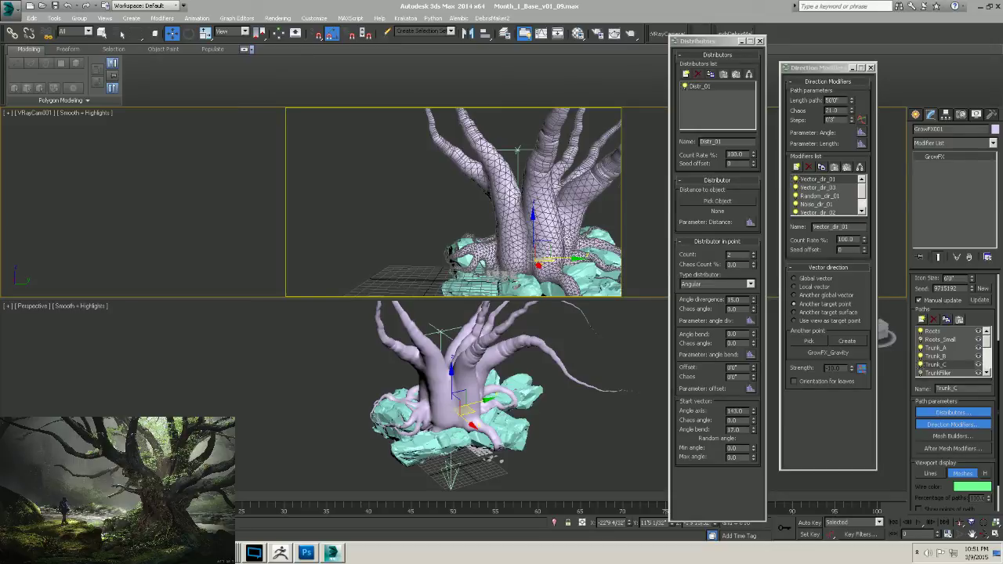
# Switch to ZBrush and examine the imported tree and rocks from other sides.
pyautogui.click(279, 552)
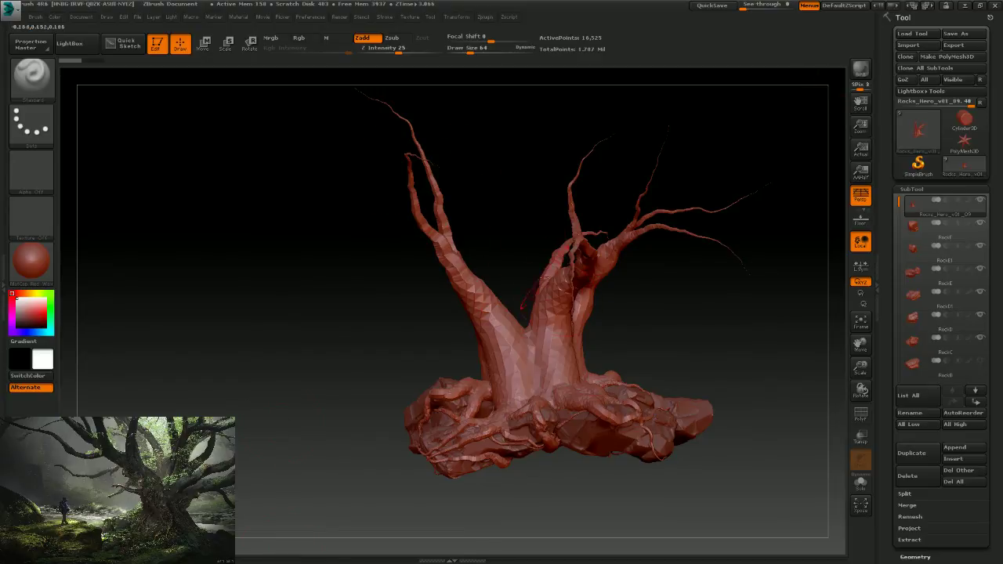
pyautogui.moveTo(682, 365); pyautogui.dragTo(585, 132)
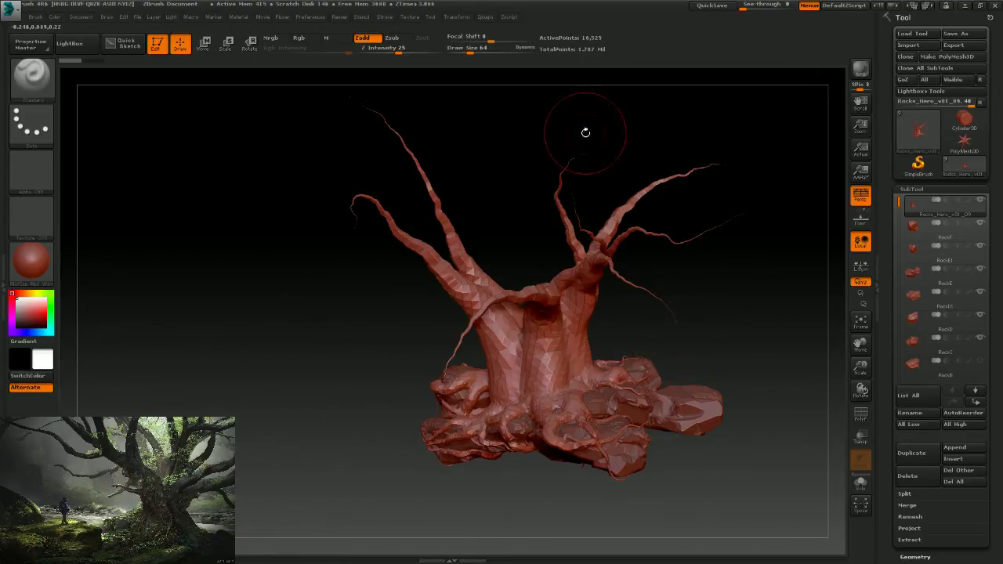
pyautogui.moveTo(662, 352); pyautogui.dragTo(706, 332)
# Remesh the tree subtool with ZRemesher at a target polygons count of 5 and check the new surface from another side.
pyautogui.click(925, 191)
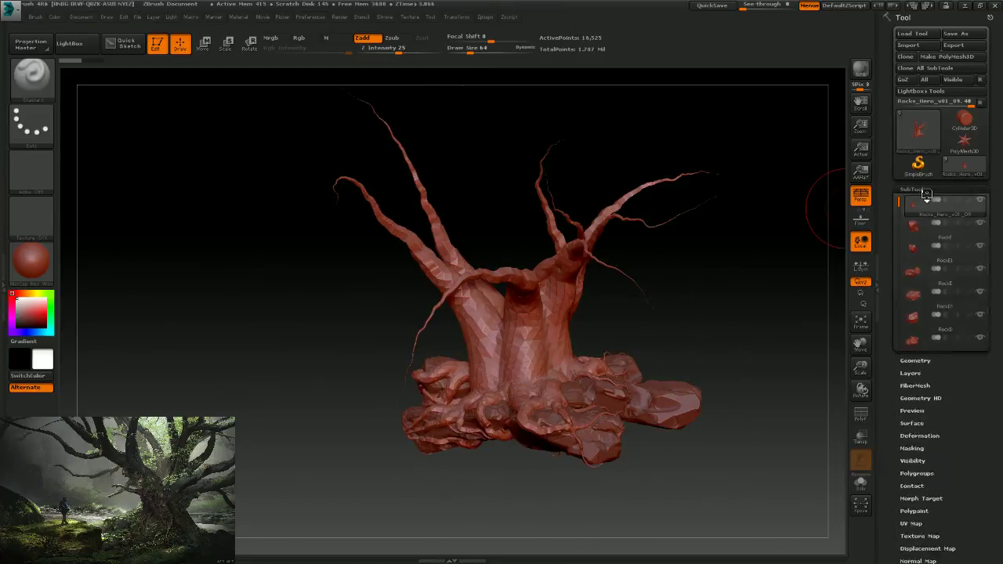
pyautogui.click(915, 203)
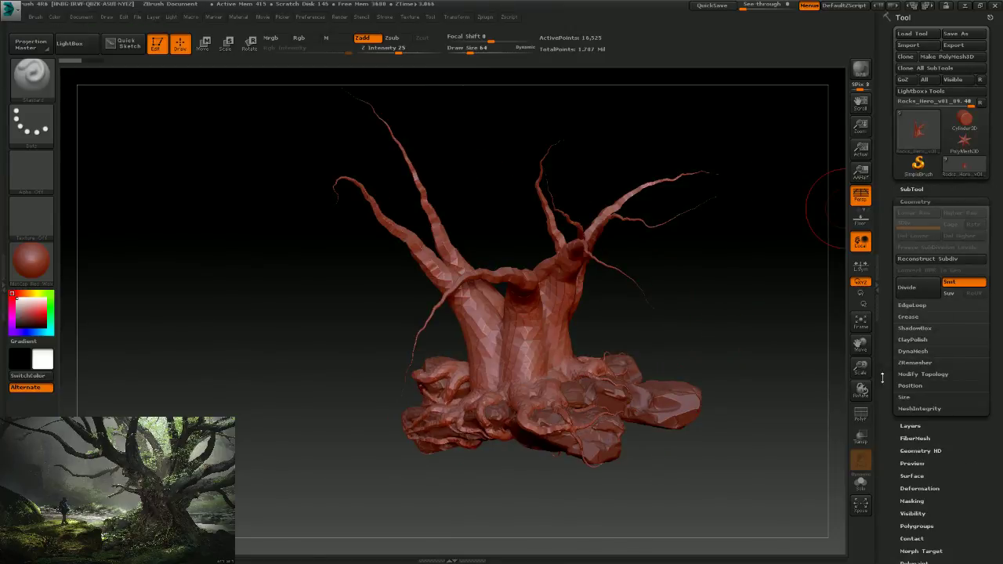
pyautogui.click(915, 363)
pyautogui.click(914, 379)
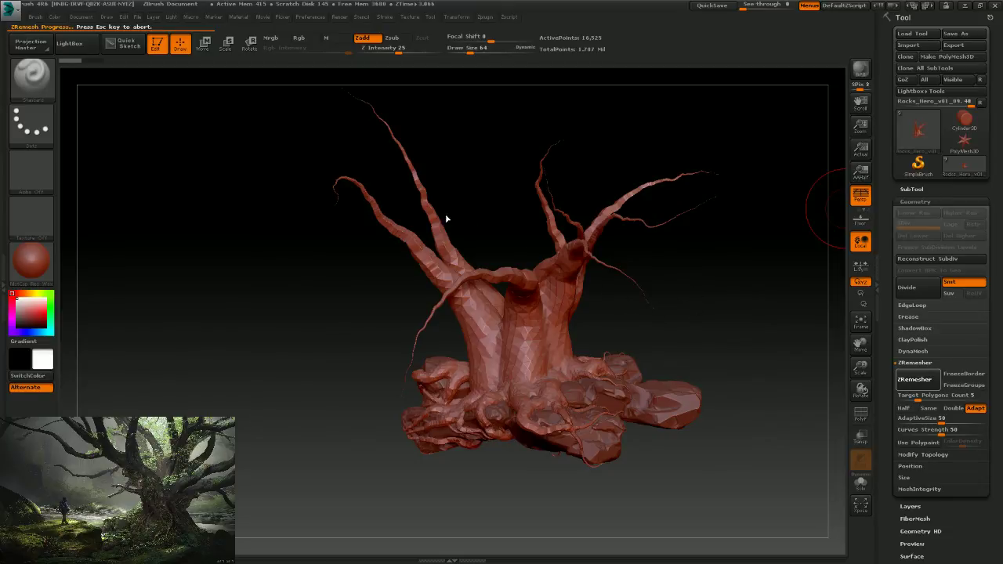
pyautogui.moveTo(676, 302); pyautogui.dragTo(834, 244)
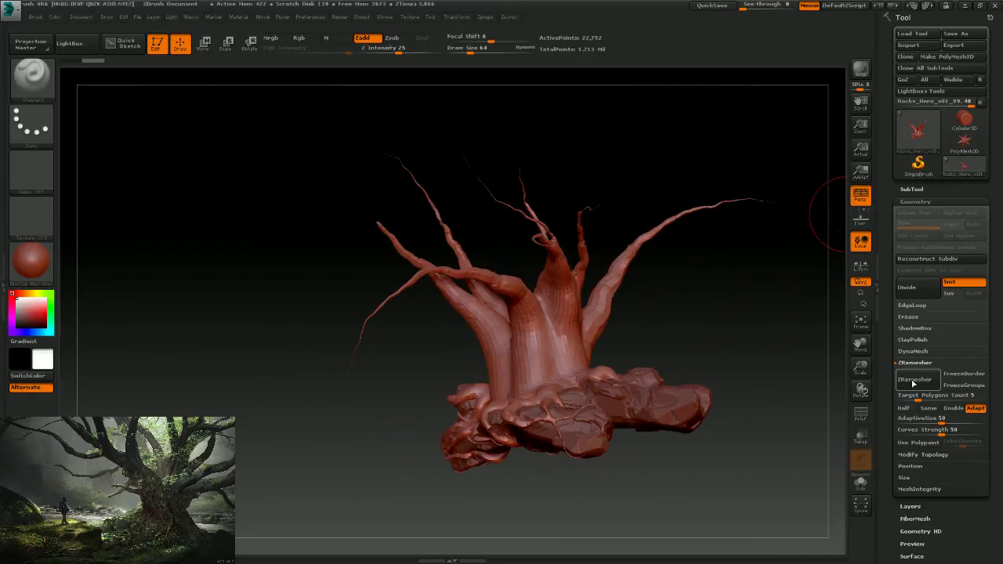
# Subdivide the remeshed tree four times up to subdivision level 5 and look closer at the smoothed trunks.
pyautogui.click(909, 287)
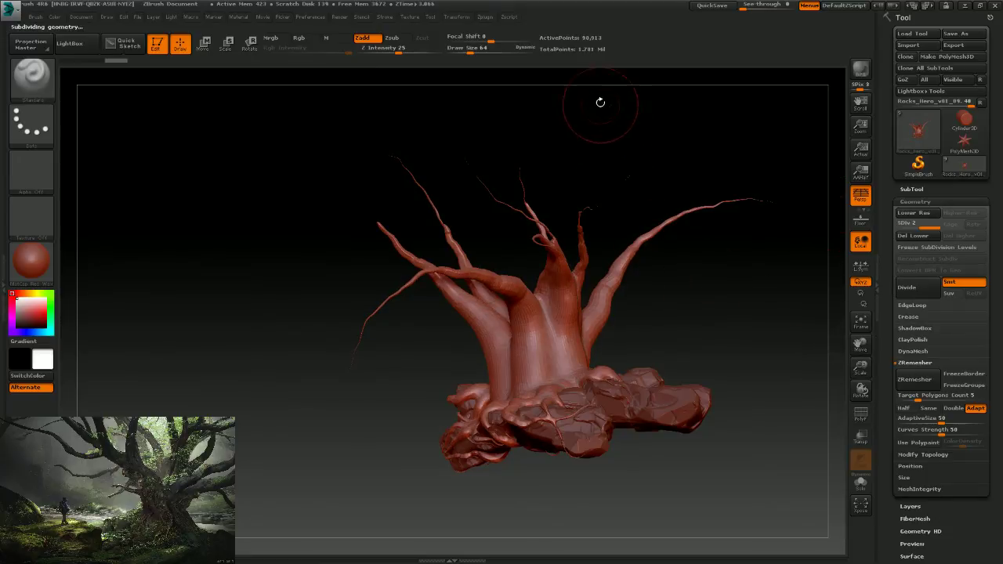
pyautogui.hotkey('ctrl', 'd')
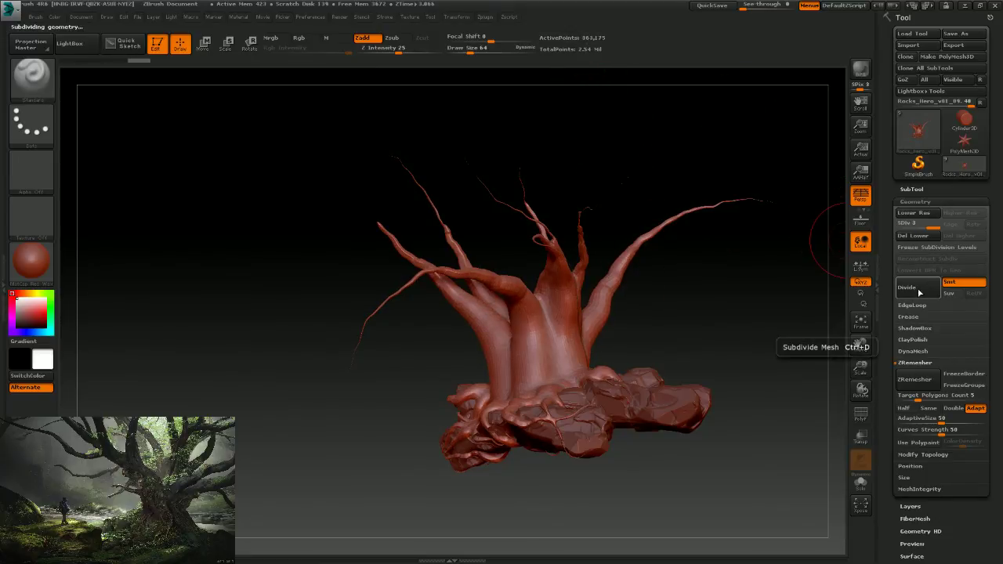
pyautogui.click(909, 288)
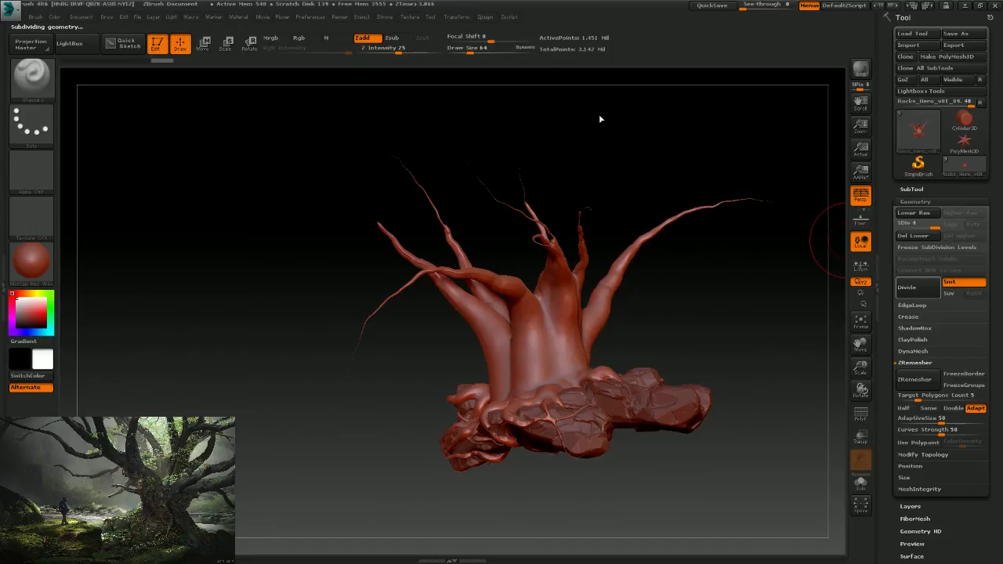
pyautogui.hotkey('ctrl', 'd')
pyautogui.moveTo(632, 70); pyautogui.dragTo(831, 290)
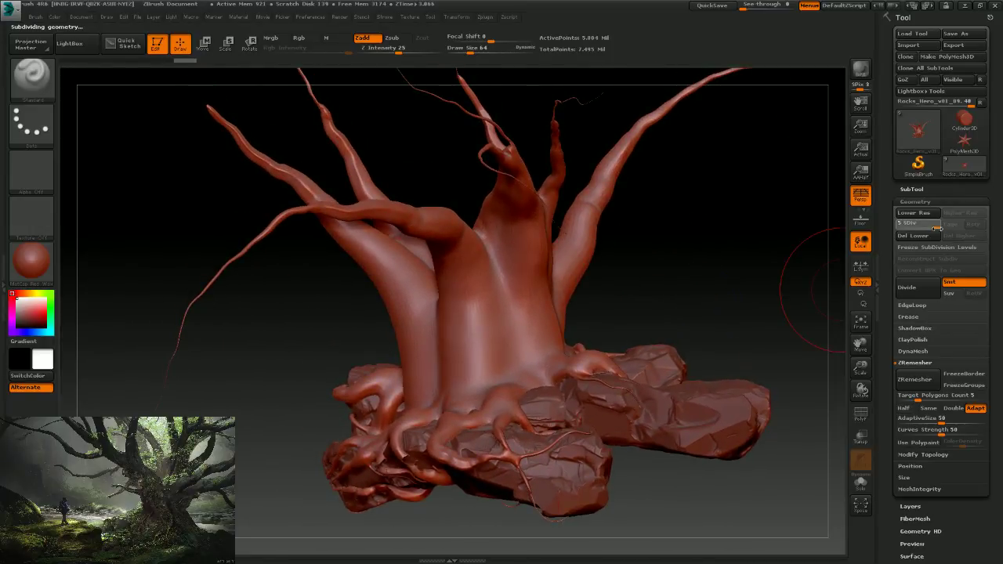
# Lower the tree to subdivision level 2 and inspect the trunks and roots from several angles.
pyautogui.moveTo(937, 228); pyautogui.dragTo(912, 228)
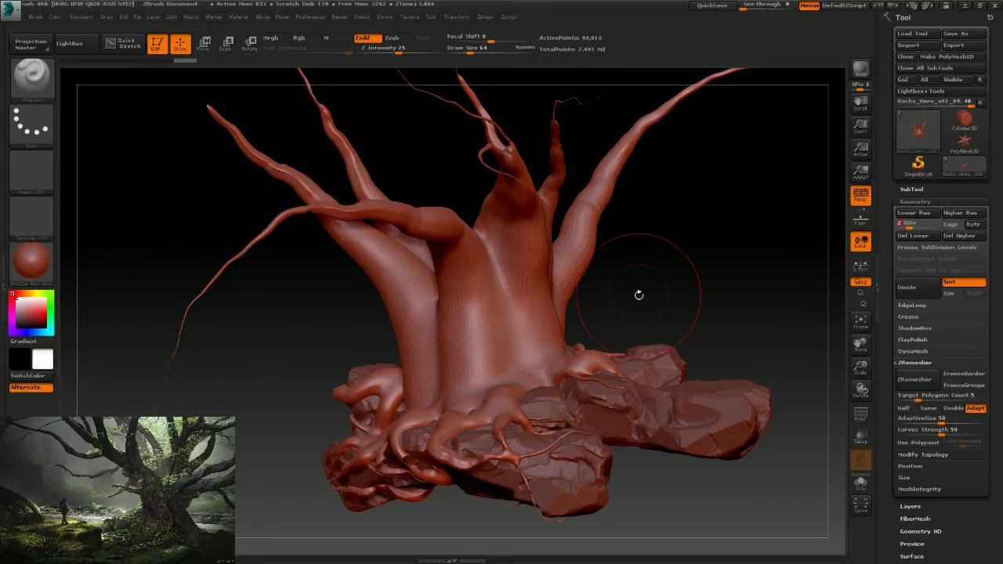
pyautogui.moveTo(638, 294); pyautogui.dragTo(536, 309)
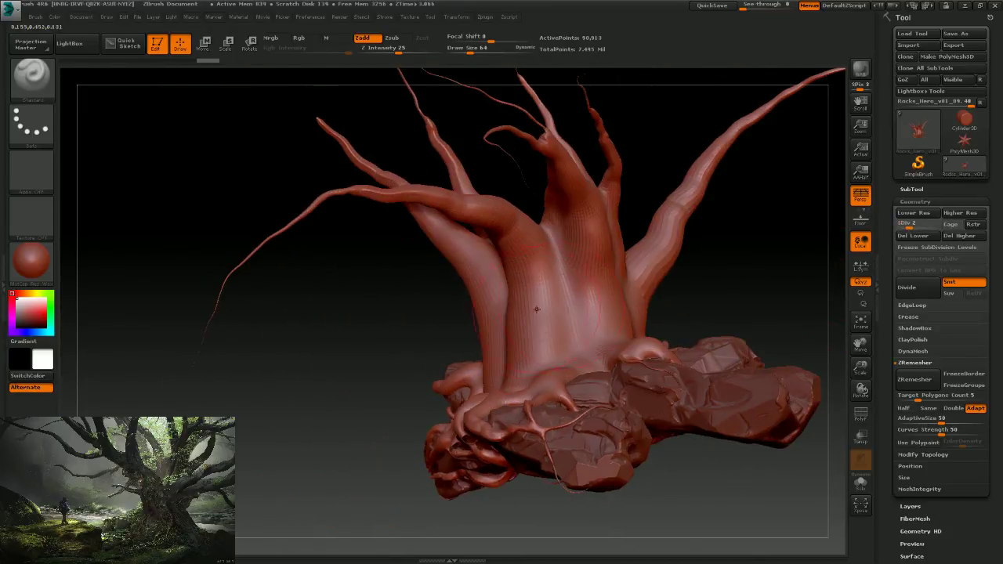
pyautogui.moveTo(721, 282); pyautogui.dragTo(693, 276)
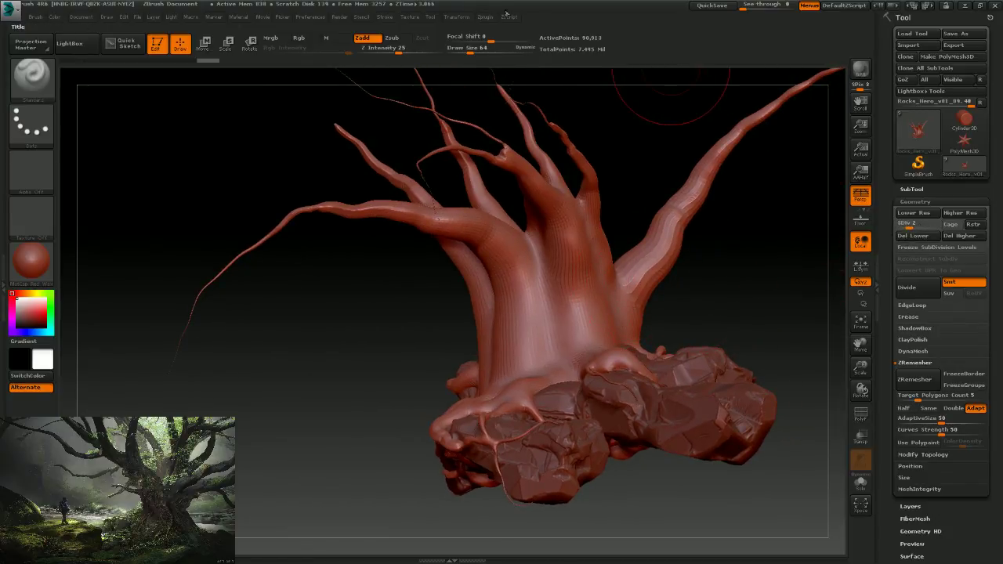
pyautogui.keyDown('alt'); pyautogui.moveTo(733, 226); pyautogui.dragTo(420, 305); pyautogui.keyUp('alt')
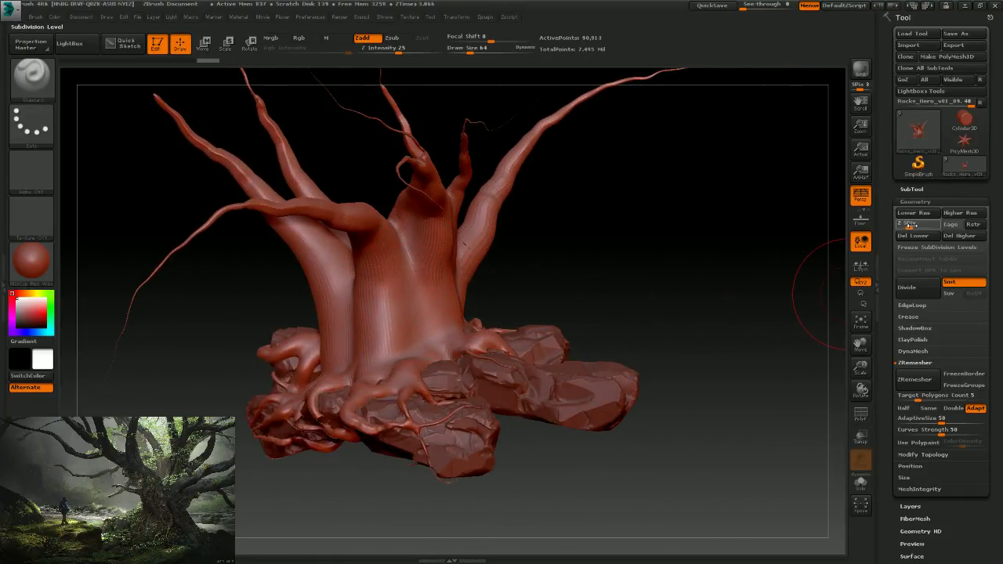
# Compare the tree at subdivision levels 3 and 5, leave it at level 3 and examine the trunks and roots from several sides.
pyautogui.press('d')
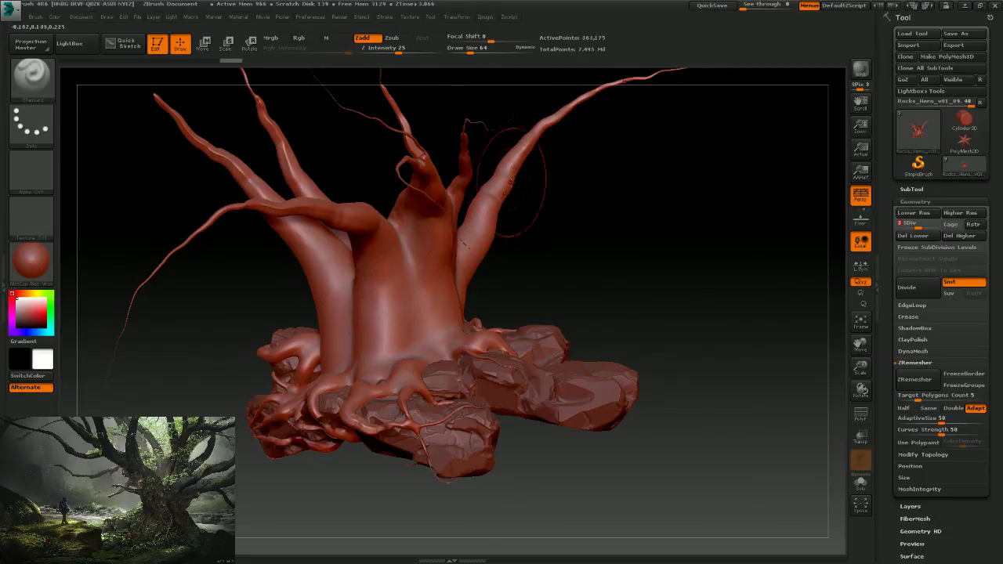
pyautogui.moveTo(627, 227)
pyautogui.mouseDown()
pyautogui.moveTo(619, 273)
pyautogui.moveTo(611, 235)
pyautogui.mouseUp()
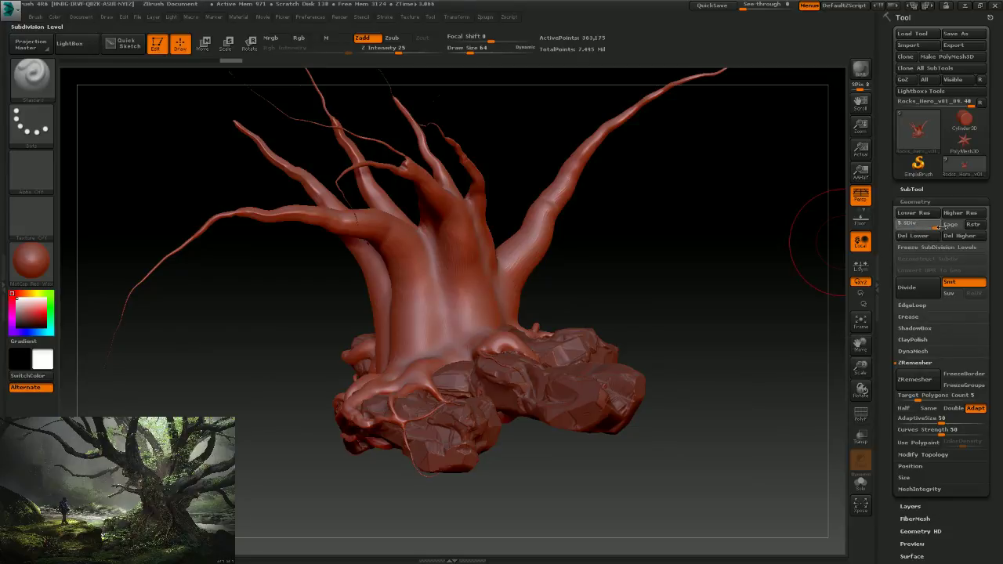
pyautogui.moveTo(918, 227); pyautogui.dragTo(950, 227)
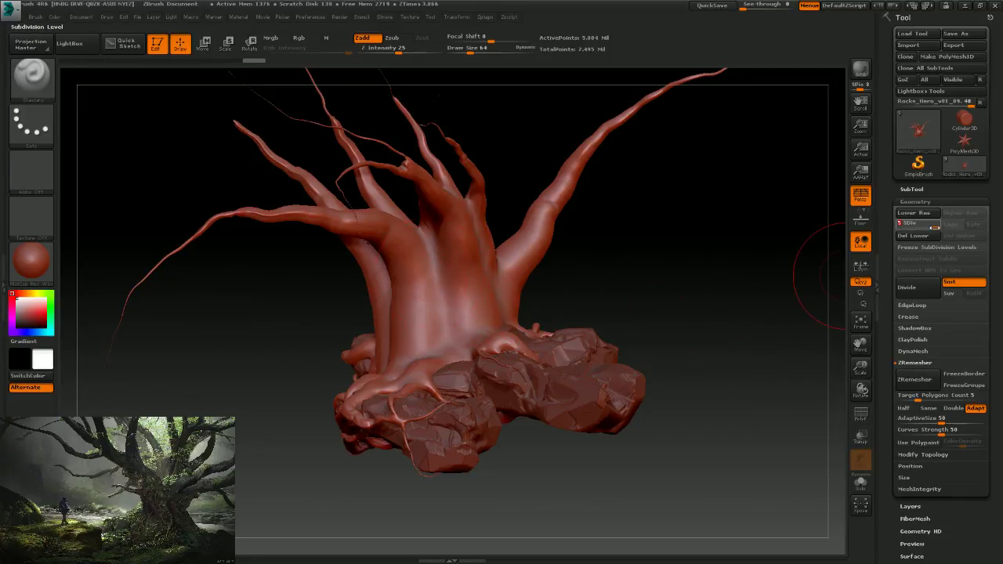
pyautogui.moveTo(932, 227); pyautogui.dragTo(917, 227)
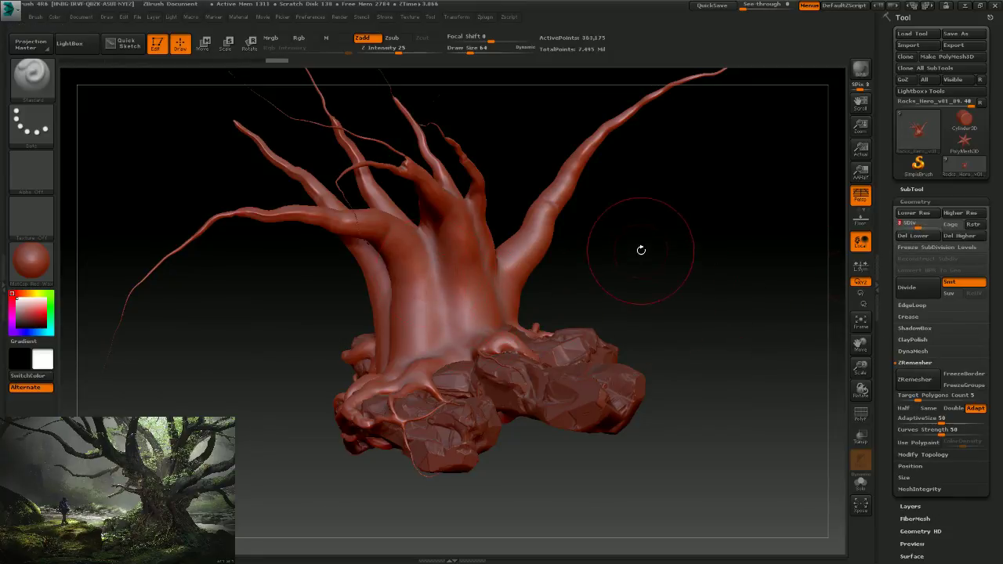
pyautogui.moveTo(638, 262); pyautogui.dragTo(474, 282)
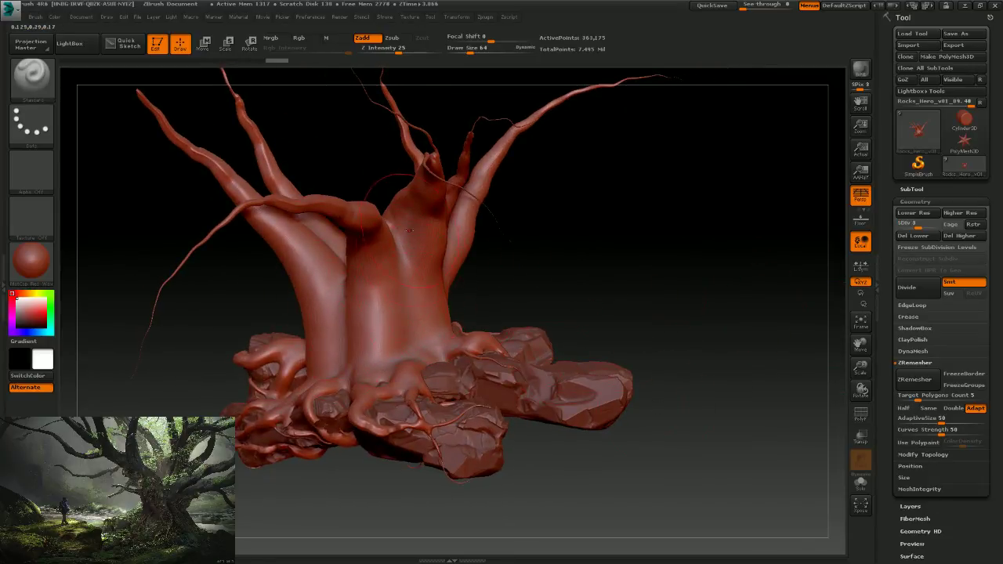
pyautogui.moveTo(664, 265); pyautogui.dragTo(638, 235)
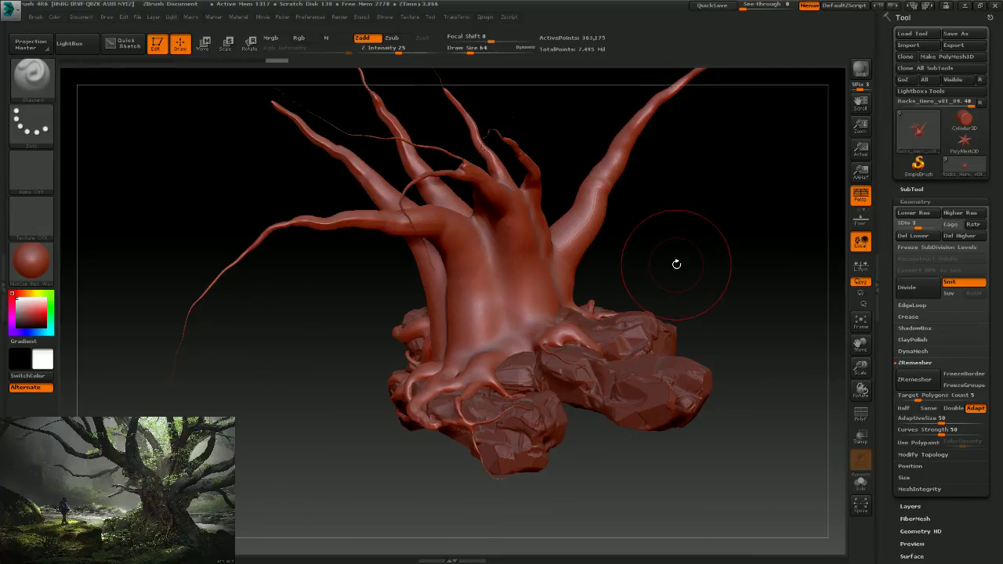
pyautogui.moveTo(663, 256); pyautogui.dragTo(673, 255)
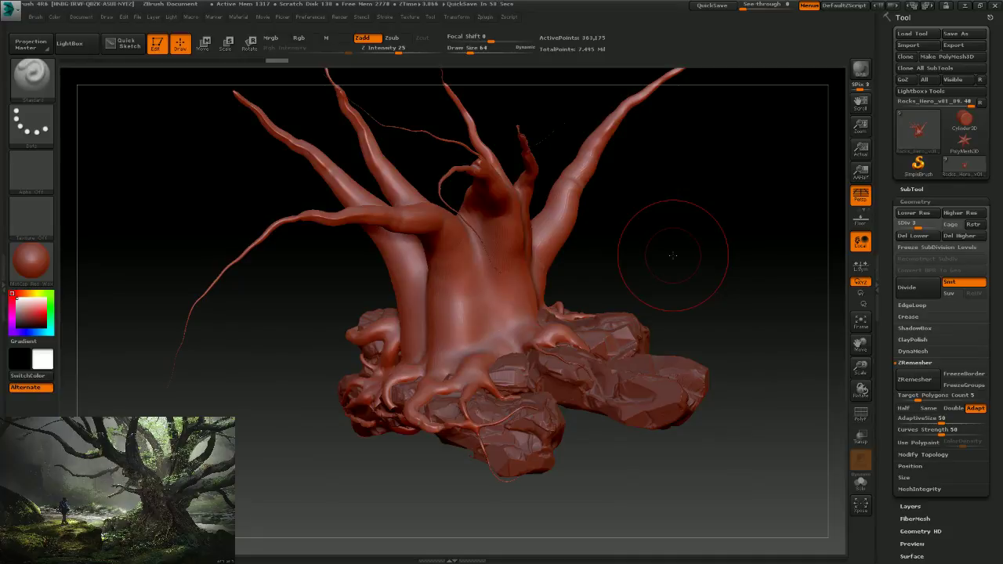
pyautogui.moveTo(645, 251)
pyautogui.mouseDown()
pyautogui.moveTo(654, 239)
pyautogui.moveTo(674, 258)
pyautogui.moveTo(662, 259)
pyautogui.mouseUp()
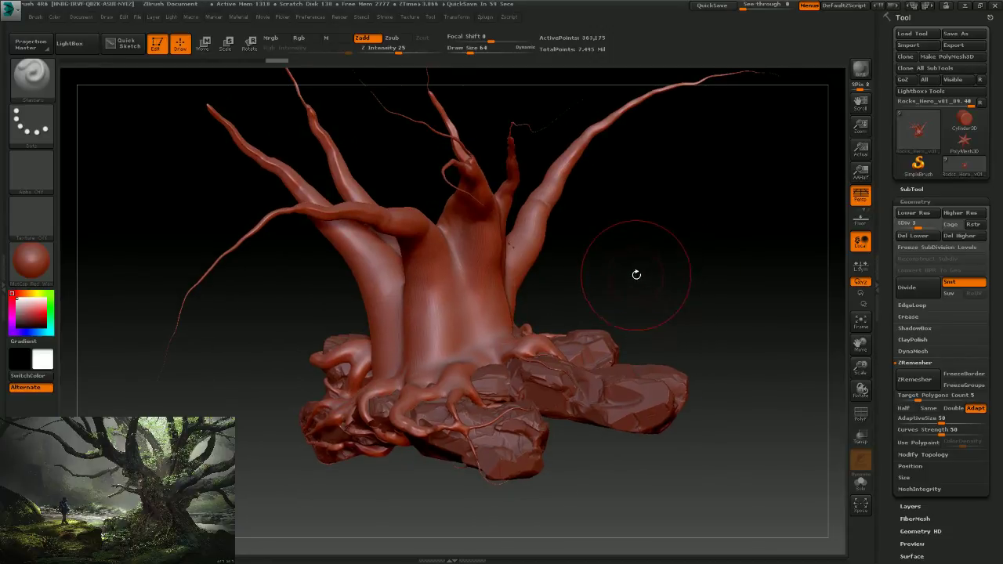
pyautogui.moveTo(638, 275); pyautogui.dragTo(629, 274)
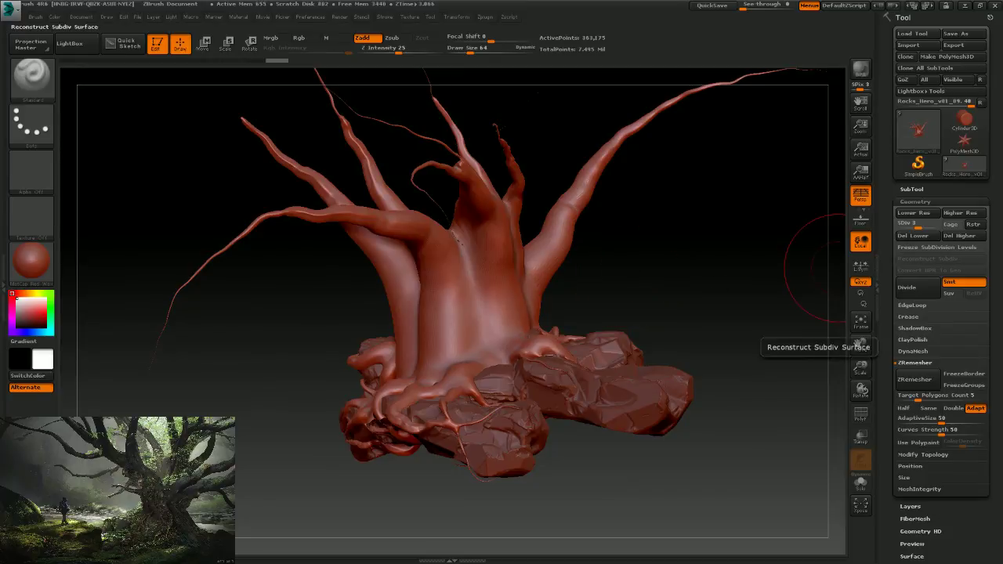
# Minimize ZBrush and close 3ds Max, the LeafForStream and Month1 folder windows and Windows Task Manager.
pyautogui.click(968, 5)
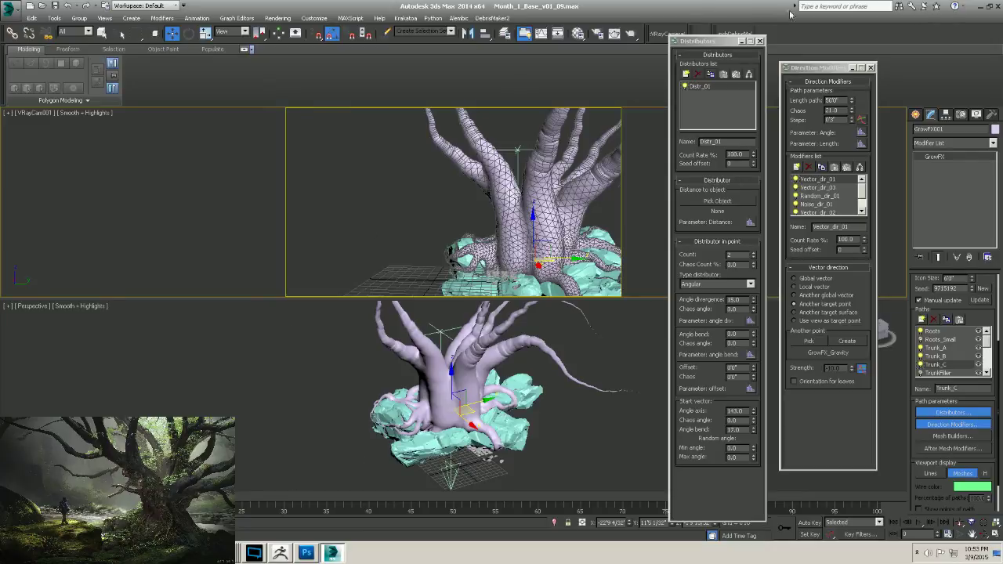
pyautogui.click(997, 6)
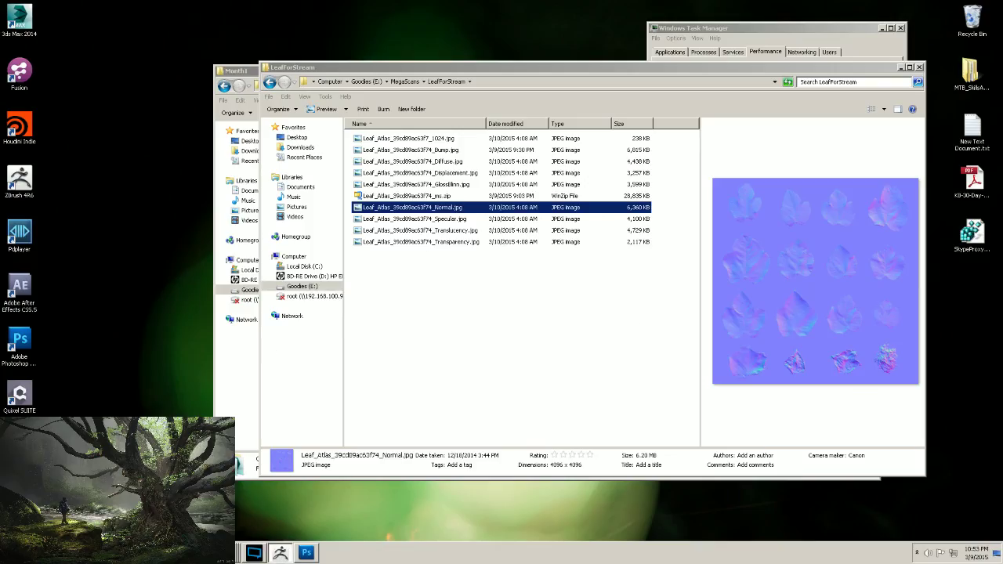
pyautogui.click(919, 67)
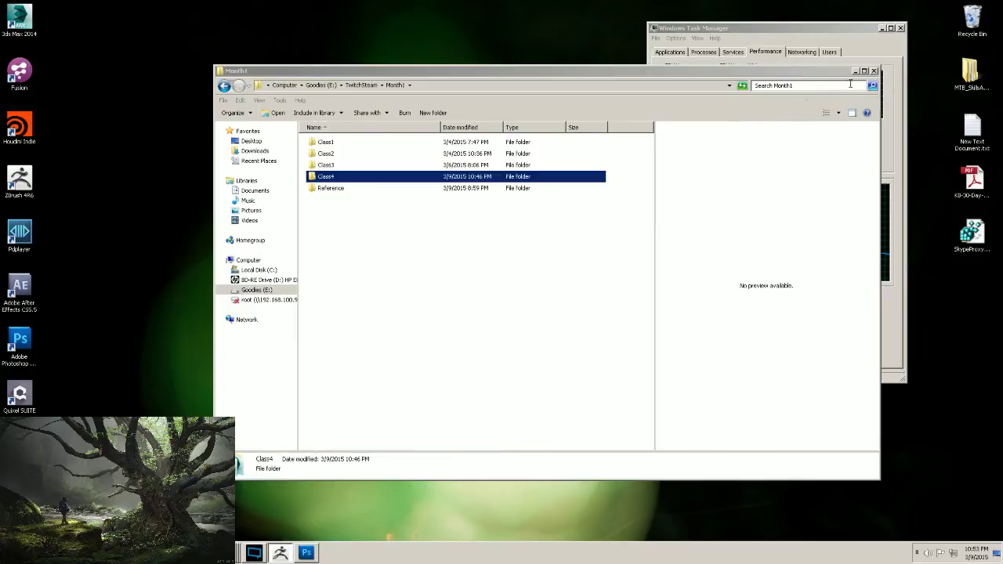
pyautogui.click(875, 69)
pyautogui.click(900, 28)
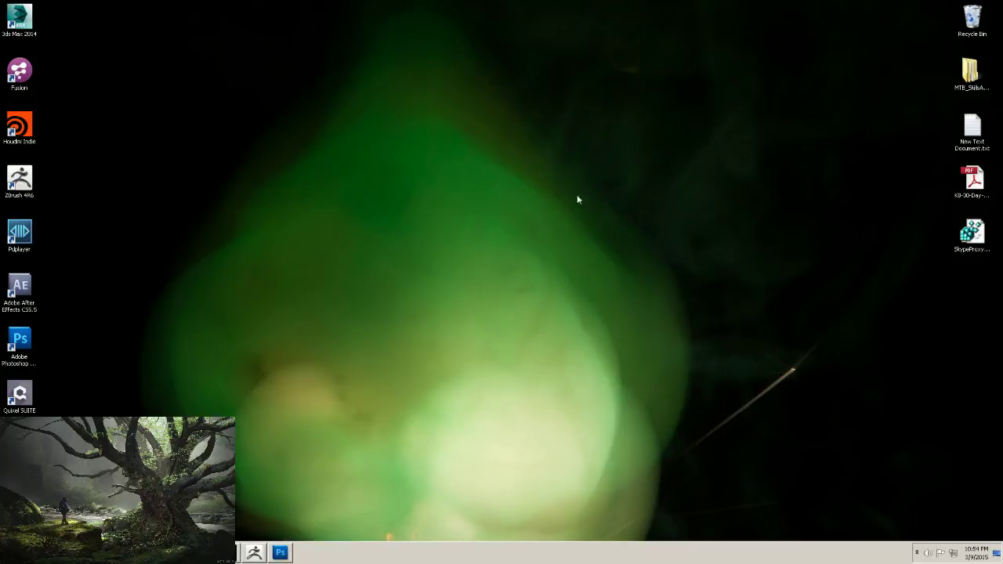